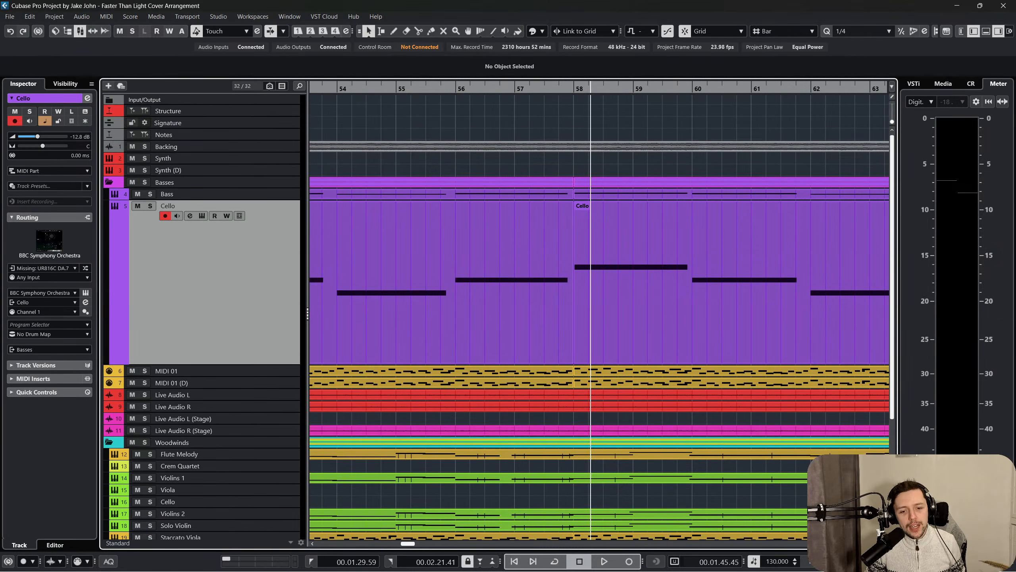
Show the whole arrangement and start playback from the start of the INTRO section.
{"action": "key", "text": "shift+f"}
{"action": "key", "text": "h"}
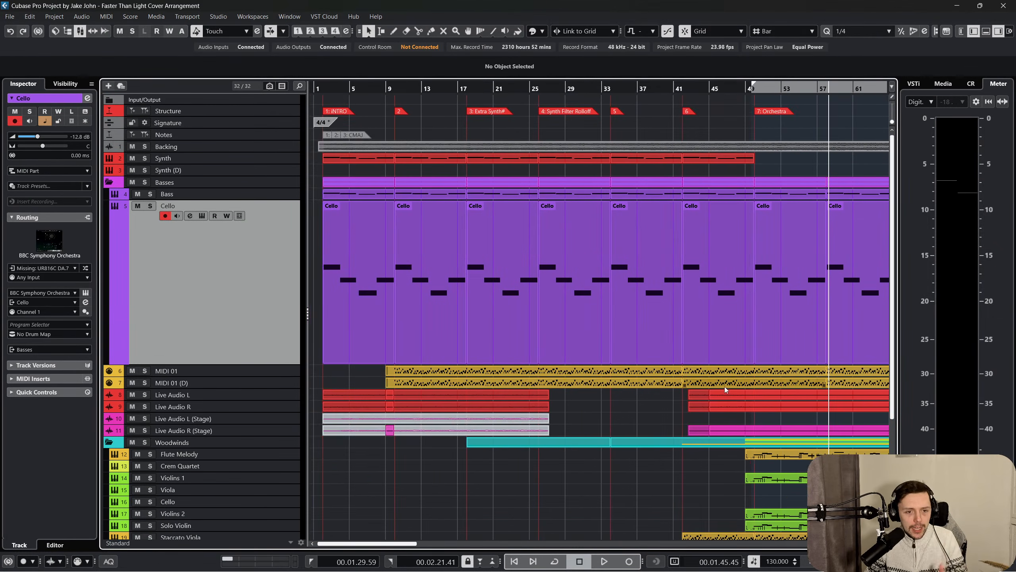
{"action": "scroll", "coordinate": [411, 169], "scroll_direction": "right", "scroll_amount": 5}
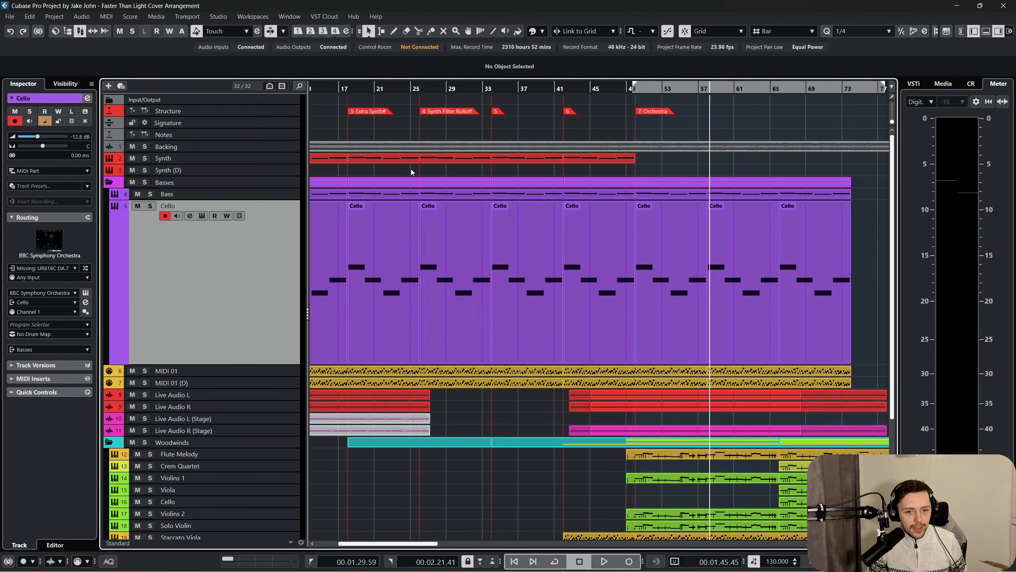
{"action": "scroll", "coordinate": [409, 180], "scroll_direction": "down", "scroll_amount": 3}
{"action": "scroll", "coordinate": [408, 180], "scroll_direction": "left", "scroll_amount": 5}
{"action": "scroll", "coordinate": [387, 137], "scroll_direction": "up", "scroll_amount": 3}
{"action": "left_click", "coordinate": [321, 87]}
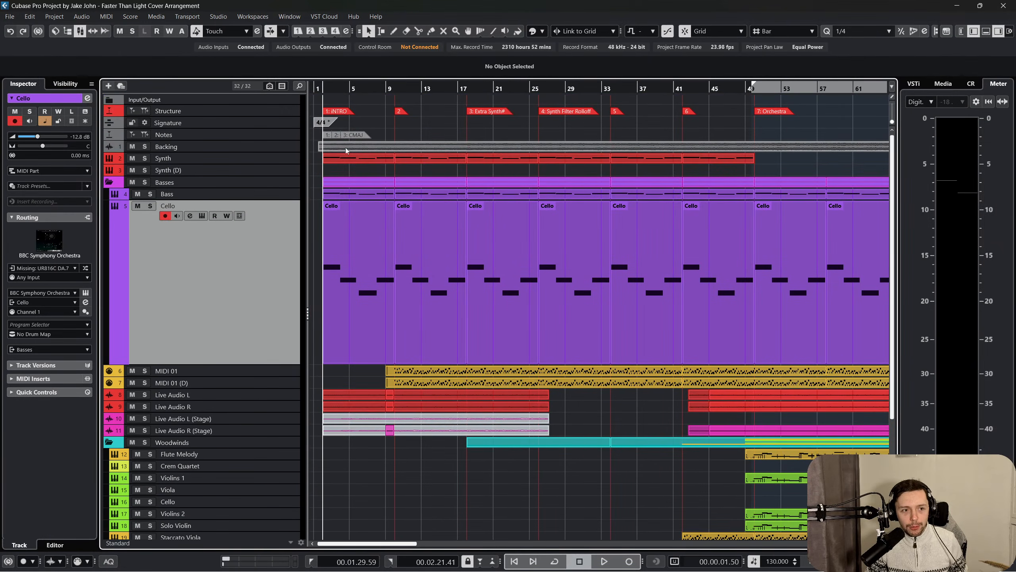
{"action": "key", "text": "space"}
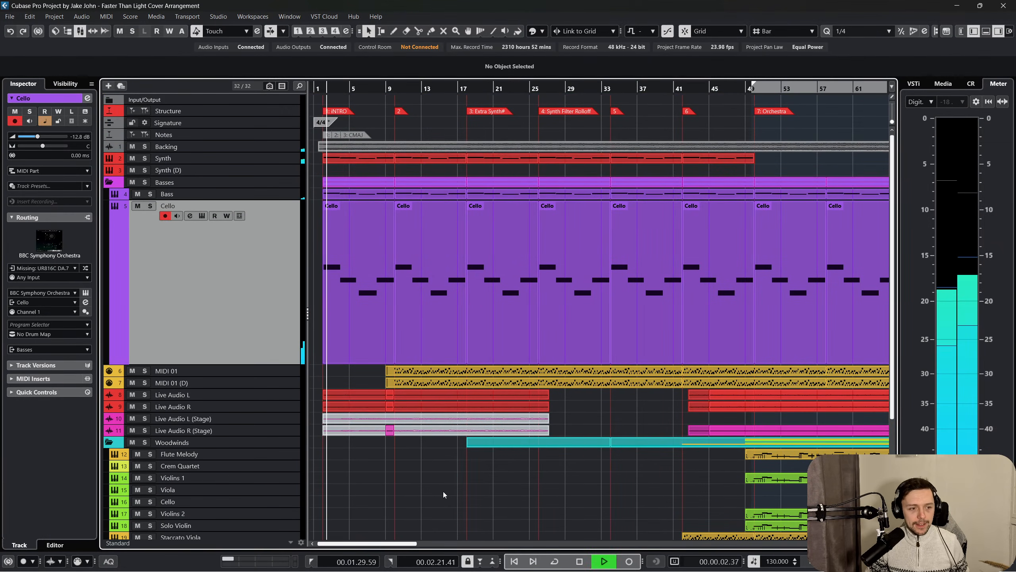
{"action": "scroll", "coordinate": [360, 352], "scroll_direction": "down", "scroll_amount": 3}
{"action": "scroll", "coordinate": [344, 320], "scroll_direction": "up", "scroll_amount": 3}
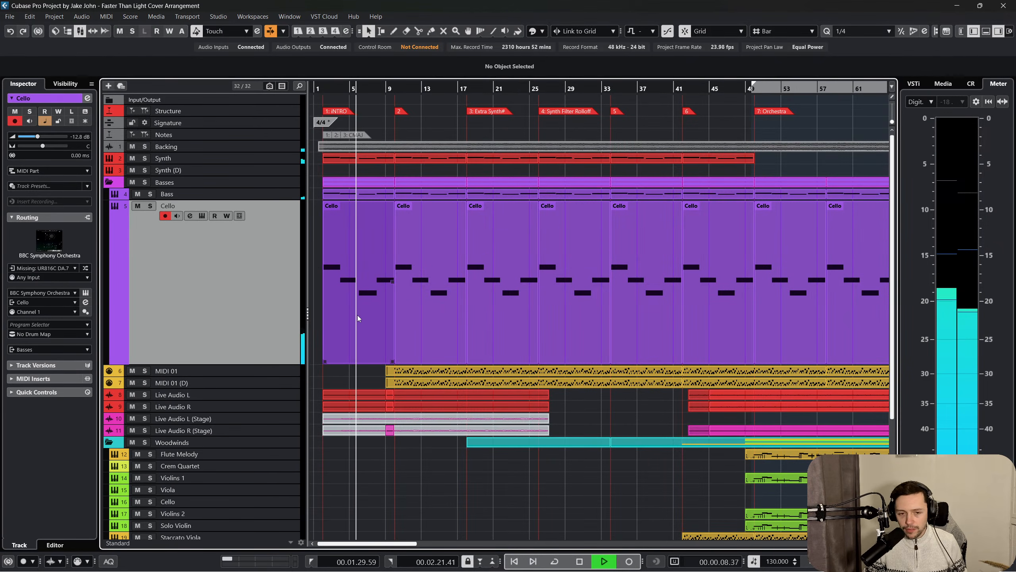
Examine the levels, panning and inserts of all channels in the MixConsole during playback.
{"action": "key", "text": "F3"}
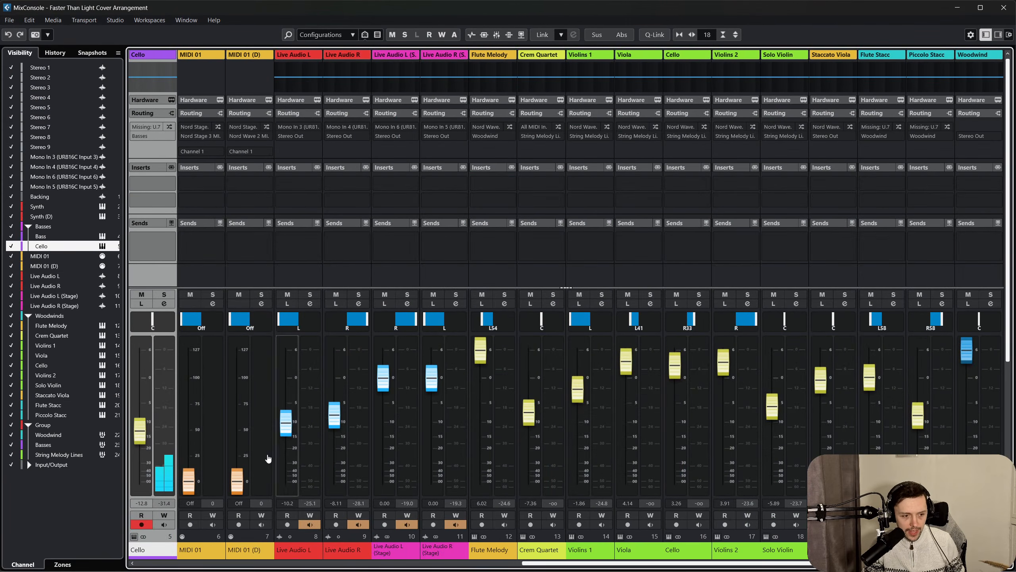
{"action": "key", "text": "F3"}
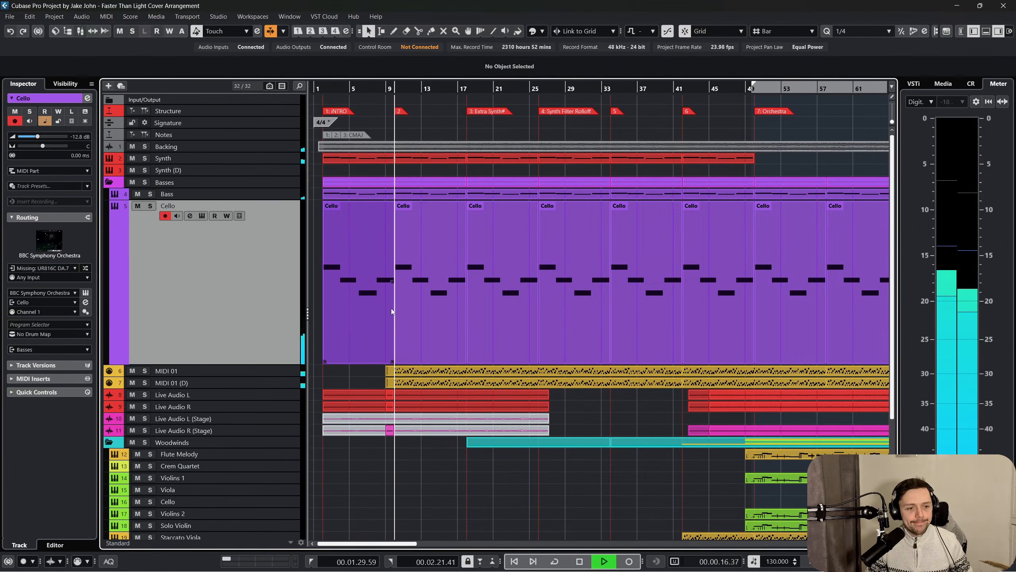
{"action": "key", "text": "F3"}
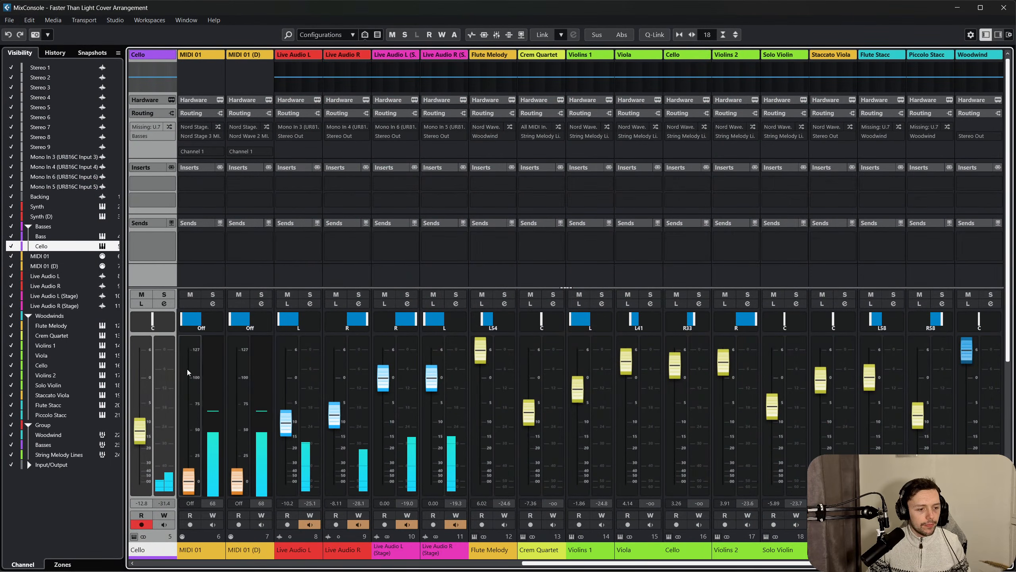
{"action": "key", "text": "F3"}
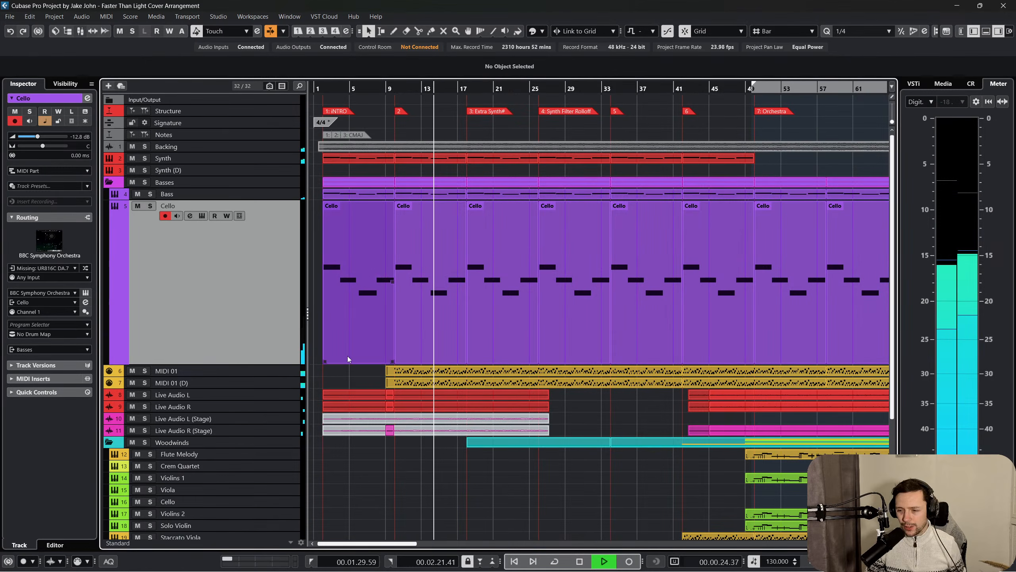
{"action": "key", "text": "F3"}
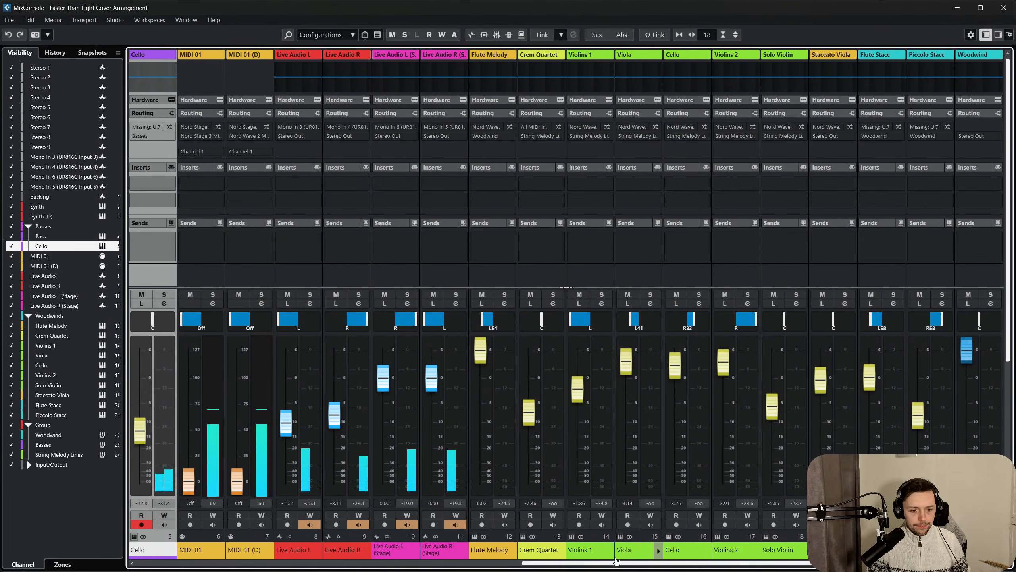
{"action": "left_click_drag", "start_coordinate": [616, 563], "coordinate": [772, 562]}
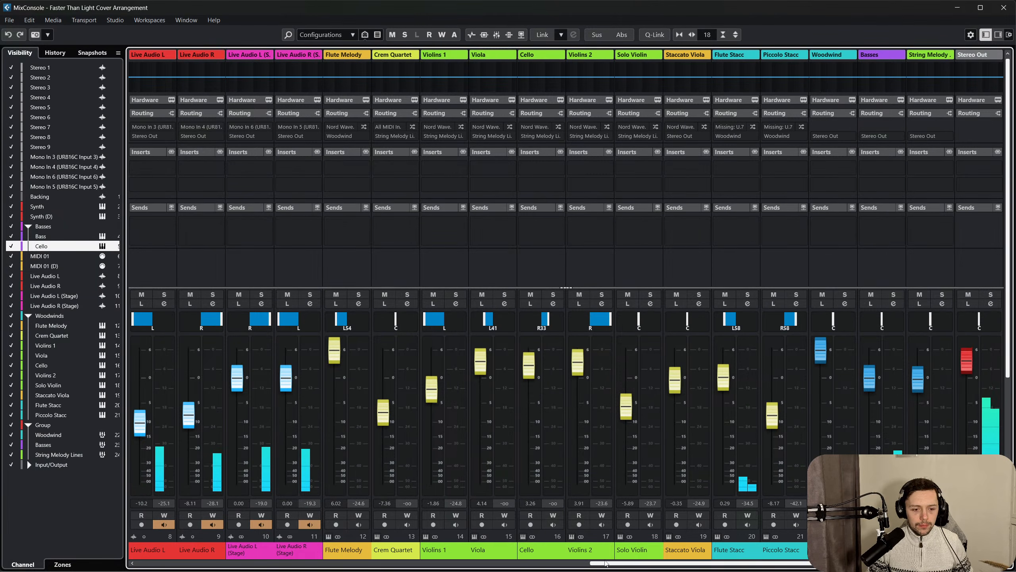
{"action": "left_click", "coordinate": [562, 556]}
{"action": "left_click", "coordinate": [492, 563]}
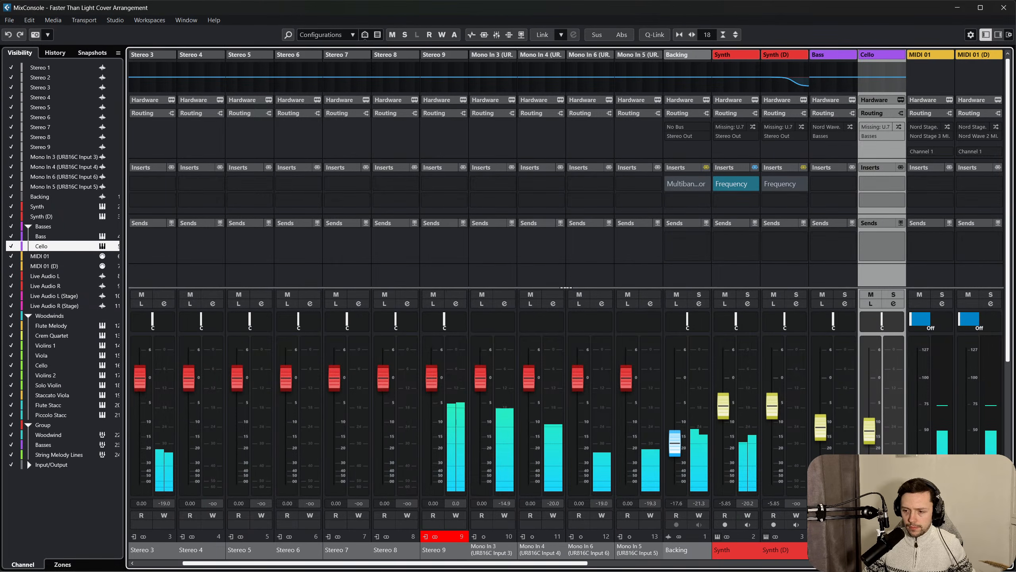
{"action": "left_click", "coordinate": [1004, 7]}
Review the staccato parts by selecting the Flute Stacc, Piccolo Stacc and Staccato Viola tracks in turn.
{"action": "scroll", "coordinate": [517, 348], "scroll_direction": "left", "scroll_amount": 10}
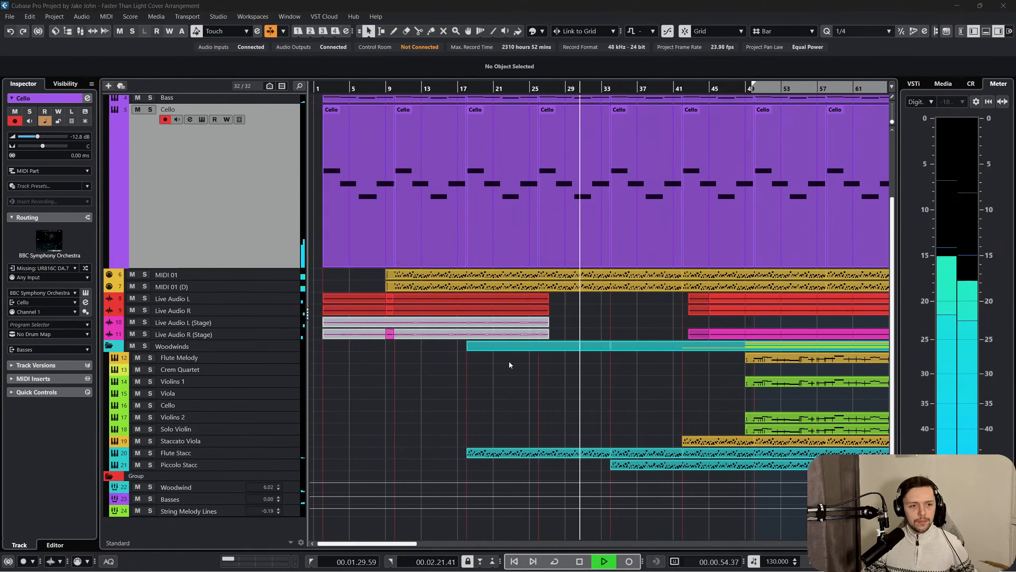
{"action": "scroll", "coordinate": [509, 362], "scroll_direction": "up", "scroll_amount": 4}
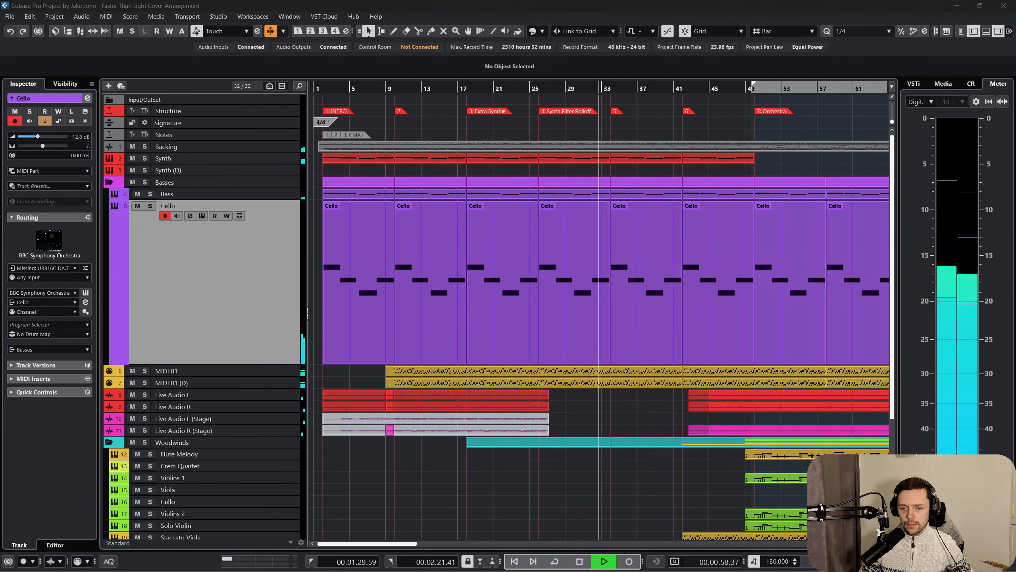
{"action": "scroll", "coordinate": [573, 469], "scroll_direction": "right", "scroll_amount": 2}
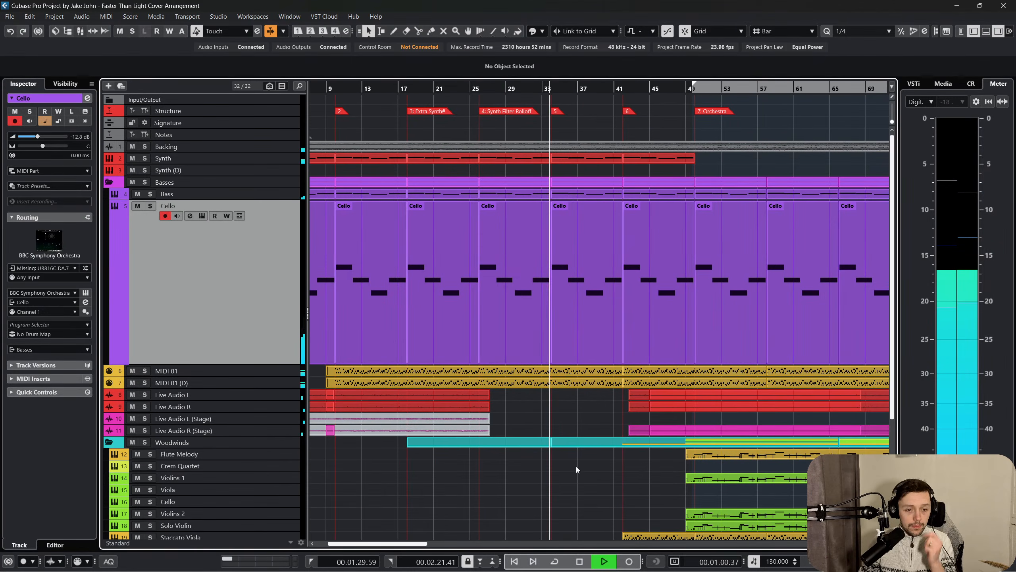
{"action": "scroll", "coordinate": [557, 426], "scroll_direction": "down", "scroll_amount": 3}
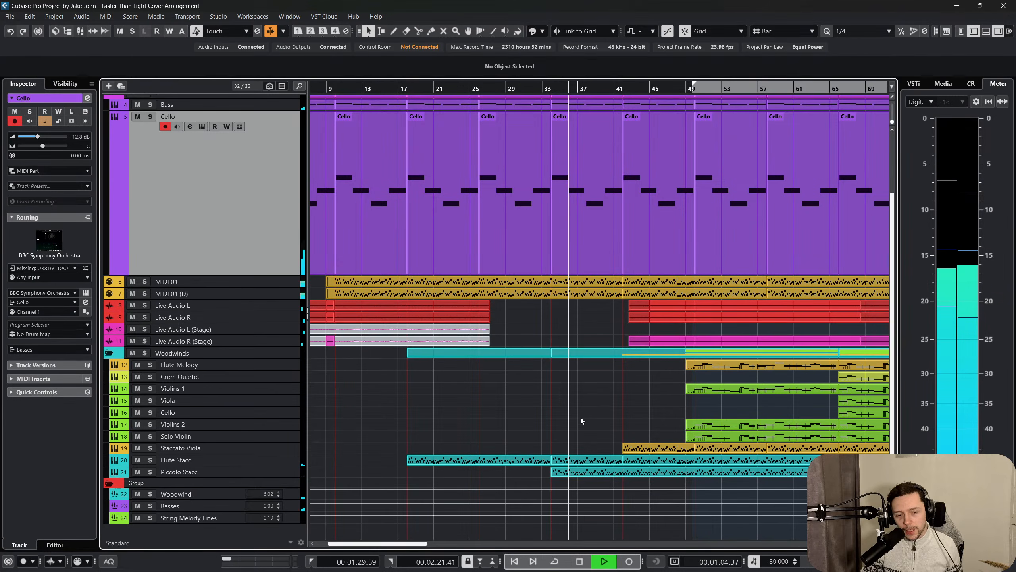
{"action": "scroll", "coordinate": [578, 420], "scroll_direction": "right", "scroll_amount": 2}
{"action": "left_click", "coordinate": [280, 464]}
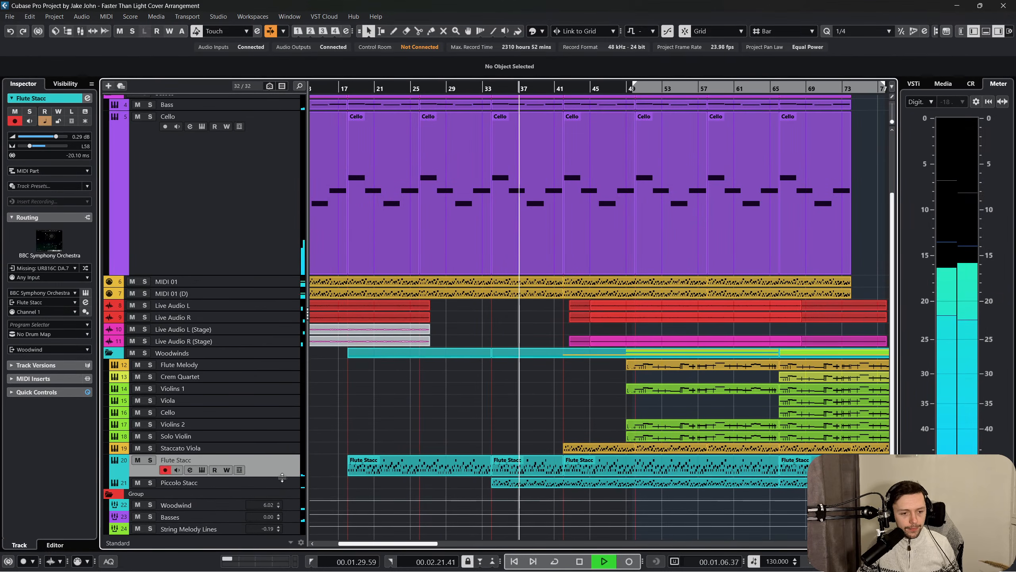
{"action": "left_click", "coordinate": [284, 493]}
{"action": "left_click", "coordinate": [284, 483]}
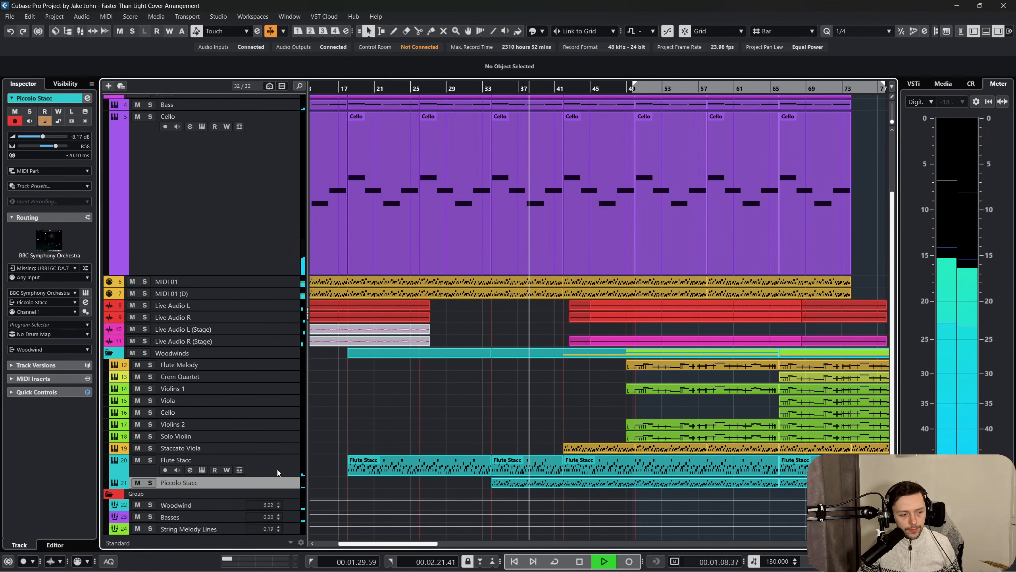
{"action": "scroll", "coordinate": [401, 431], "scroll_direction": "left", "scroll_amount": 2}
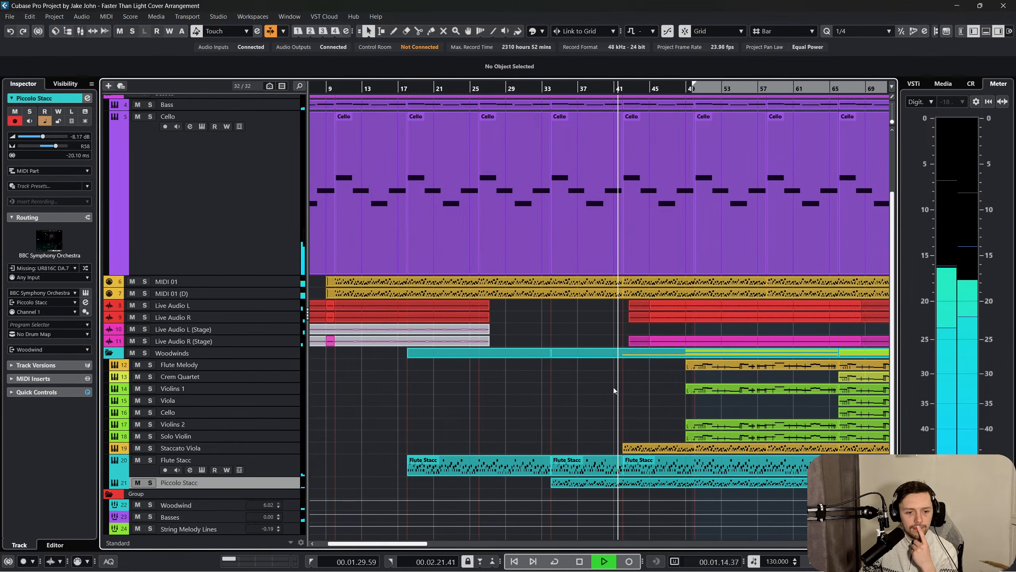
{"action": "left_click", "coordinate": [290, 447]}
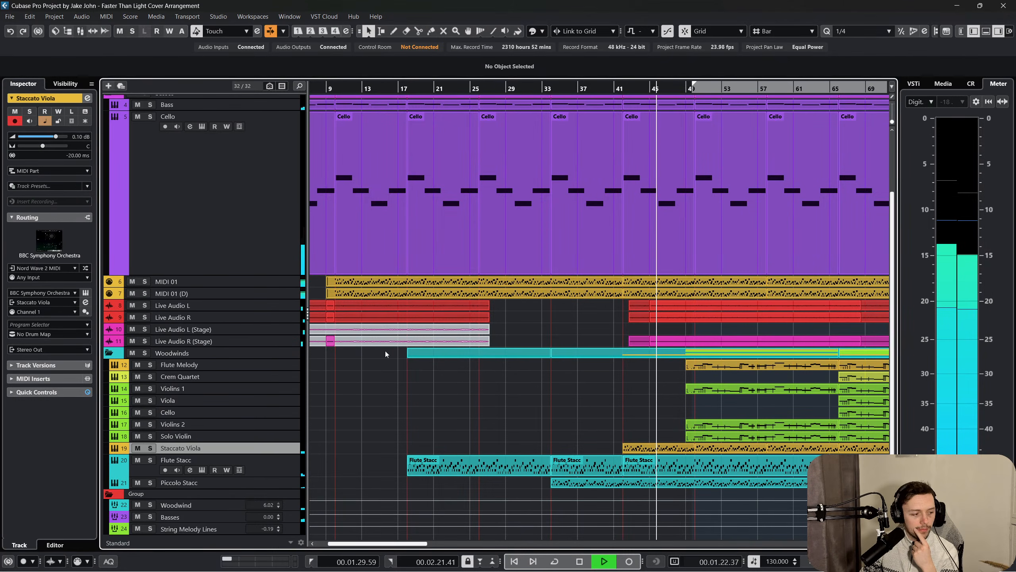
Open the Flute Melody, Violins 1, Violins 2 and Solo Violin parts from bars 49 to 66 together in the Key Editor.
{"action": "scroll", "coordinate": [492, 419], "scroll_direction": "right", "scroll_amount": 3}
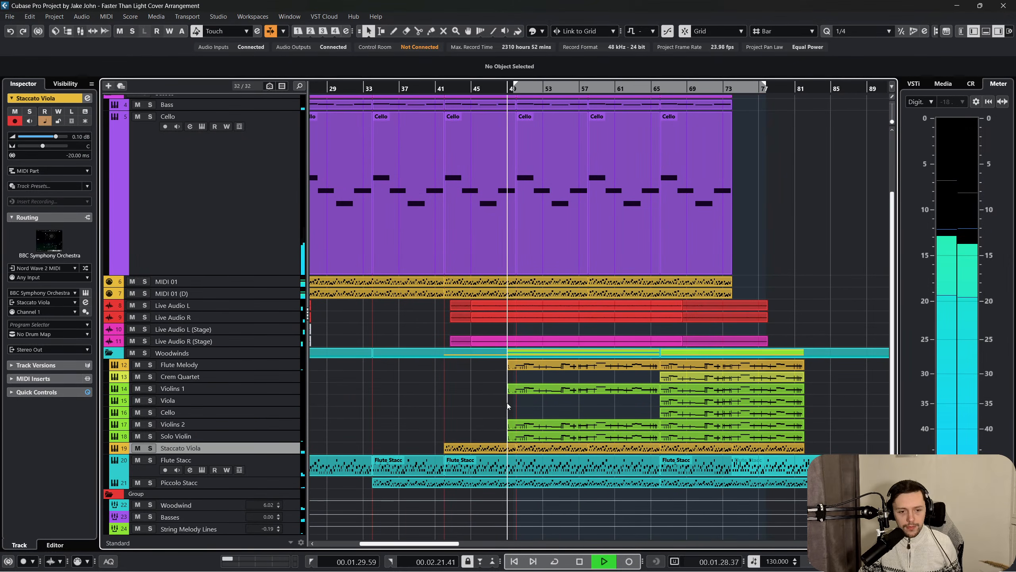
{"action": "left_click_drag", "start_coordinate": [473, 385], "coordinate": [521, 433]}
{"action": "left_click", "coordinate": [492, 432]}
{"action": "left_click_drag", "start_coordinate": [537, 377], "coordinate": [535, 367]}
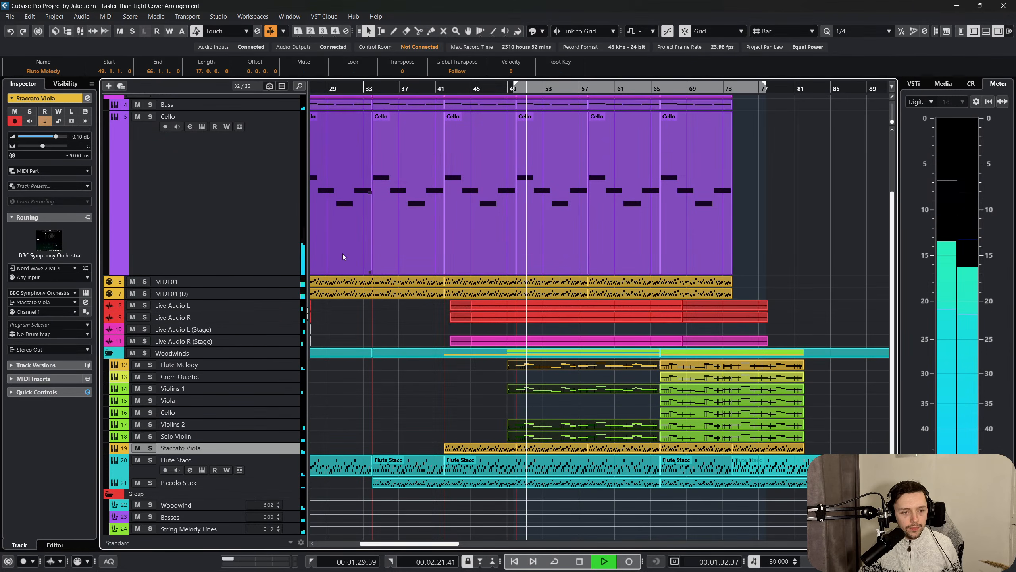
{"action": "left_click", "coordinate": [113, 17]}
{"action": "left_click", "coordinate": [127, 28]}
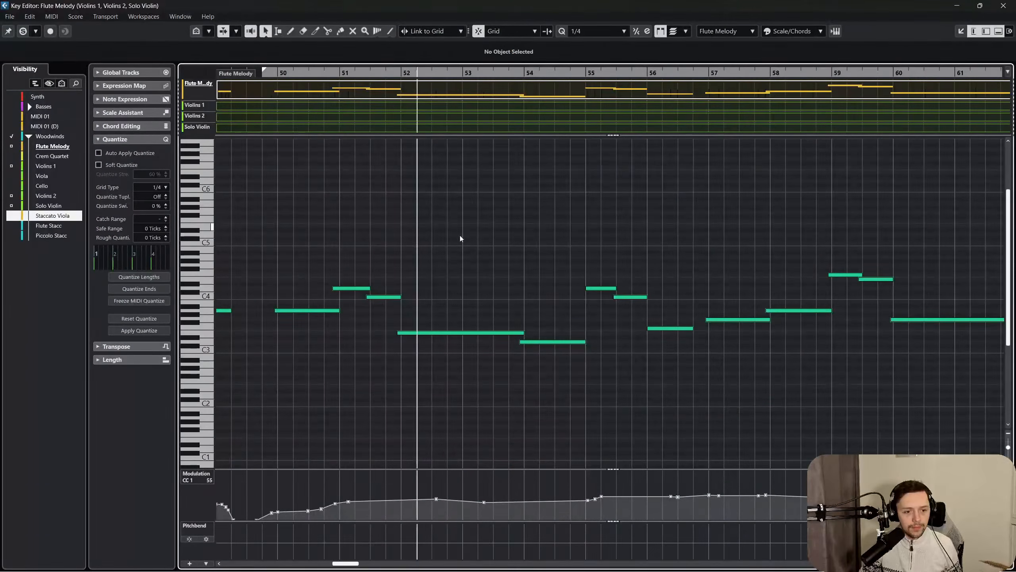
Delete the short A3 note at bar 49 of the Flute Melody part and close the Key Editor.
{"action": "left_click_drag", "start_coordinate": [604, 228], "coordinate": [634, 327]}
{"action": "key", "text": "Delete"}
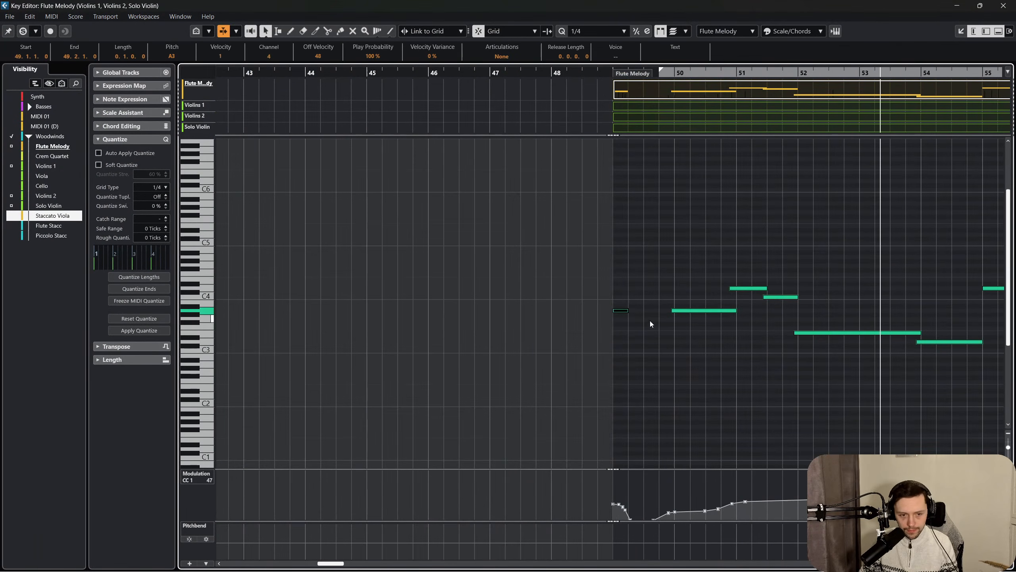
{"action": "left_click", "coordinate": [1002, 5]}
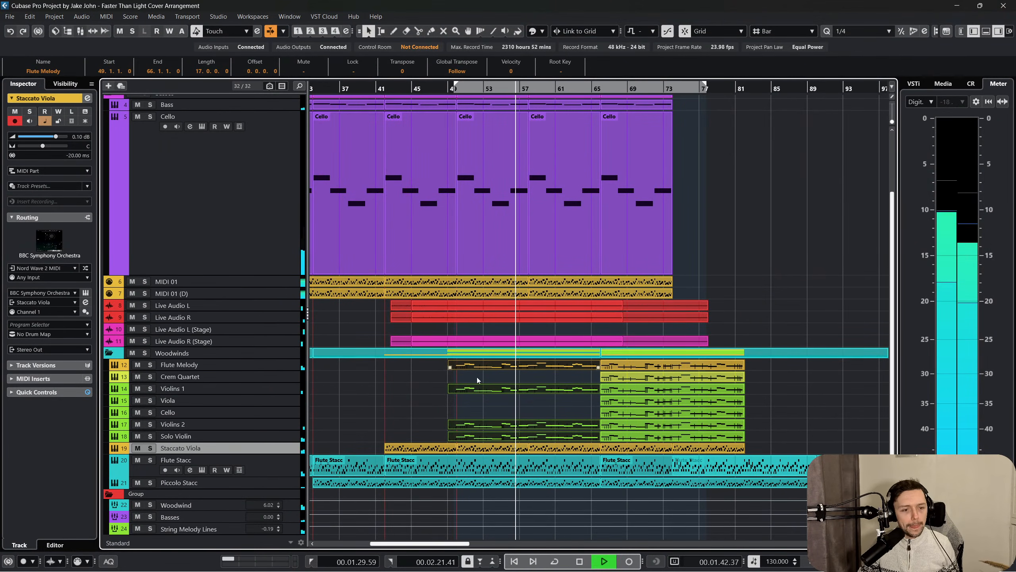
Reopen the flute and violin parts from bars 49 to 66 in the Key Editor and turn on auto-scroll.
{"action": "left_click", "coordinate": [449, 396]}
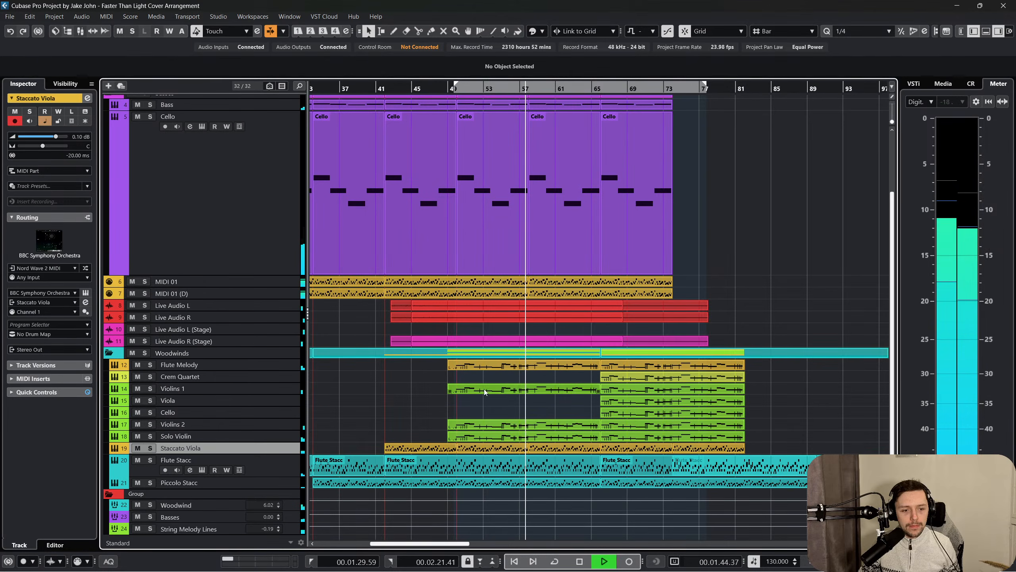
{"action": "left_click_drag", "start_coordinate": [442, 442], "coordinate": [509, 359]}
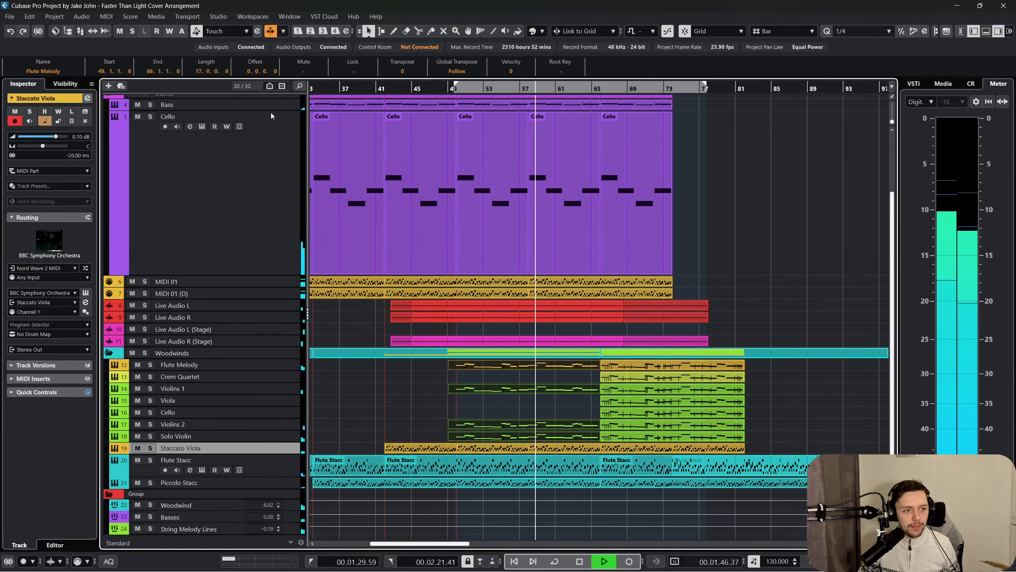
{"action": "left_click", "coordinate": [105, 16]}
{"action": "left_click", "coordinate": [123, 28]}
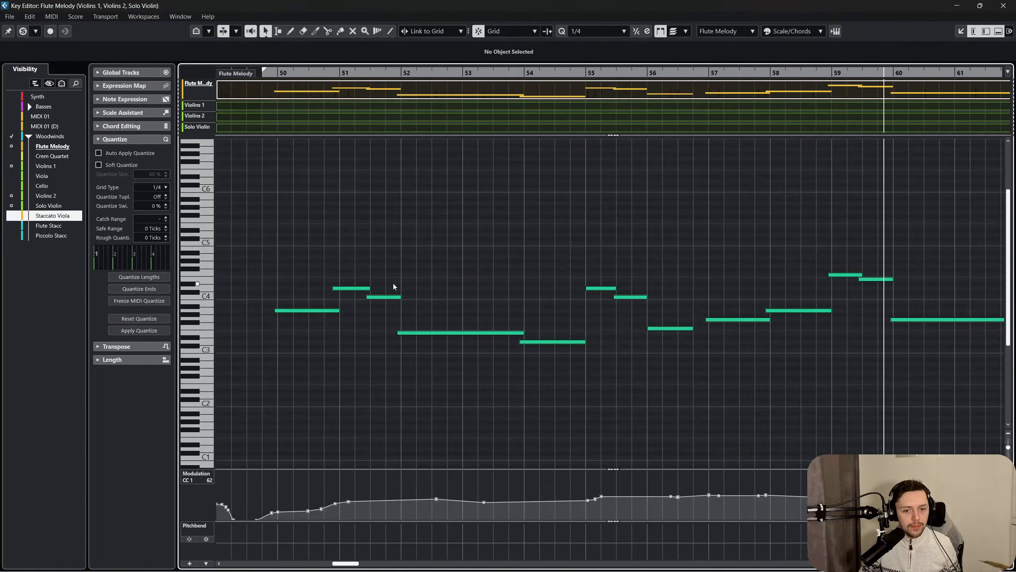
{"action": "key", "text": "f"}
{"action": "left_click_drag", "start_coordinate": [529, 294], "coordinate": [550, 328]}
{"action": "left_click", "coordinate": [547, 342]}
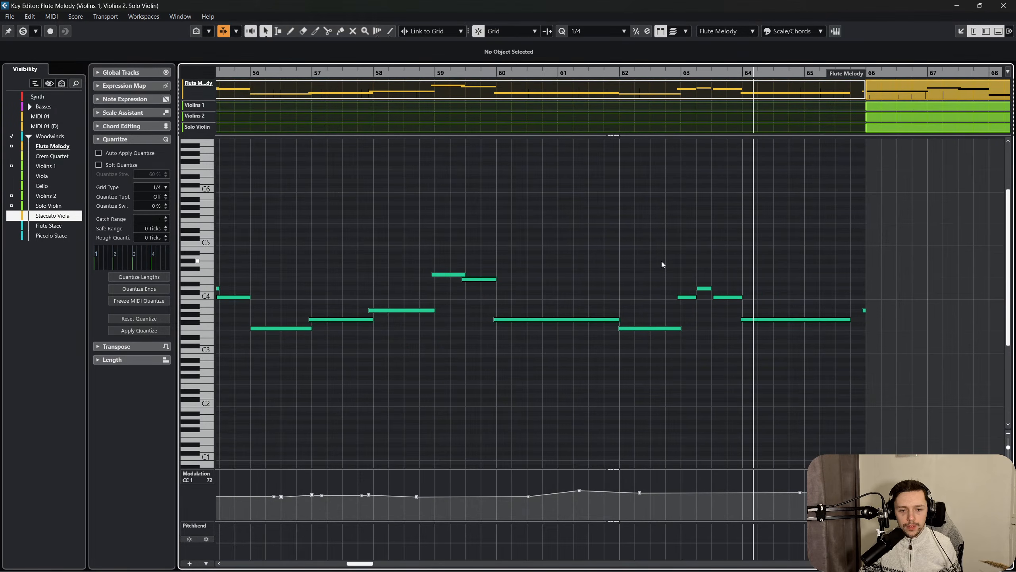
Delete the short C4 note at bar 63, extend the following D4 note back to the bar's start, and close the editor.
{"action": "left_click_drag", "start_coordinate": [662, 261], "coordinate": [688, 308]}
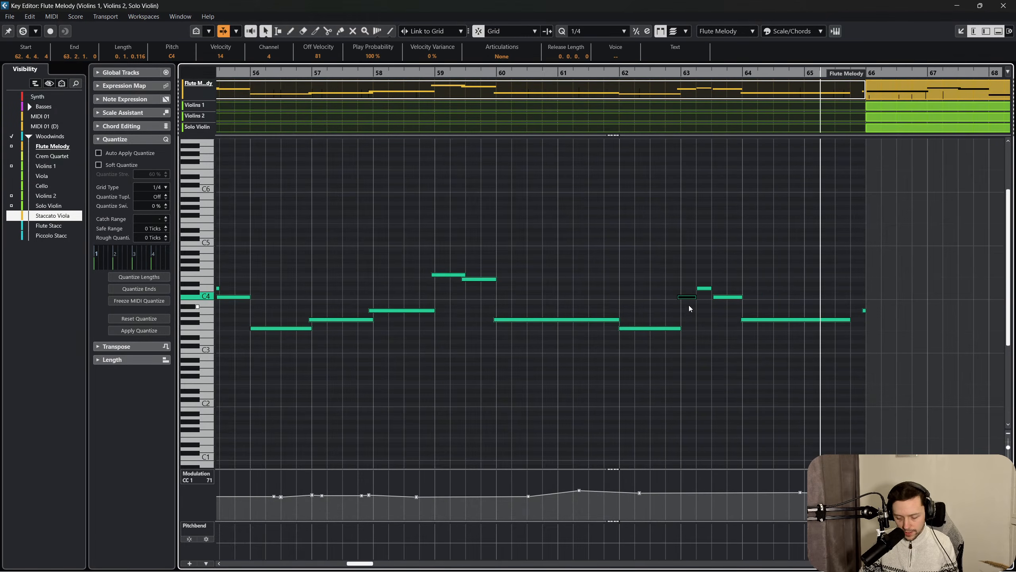
{"action": "key", "text": "Delete"}
{"action": "left_click_drag", "start_coordinate": [666, 235], "coordinate": [682, 288]}
{"action": "left_click", "coordinate": [695, 251]}
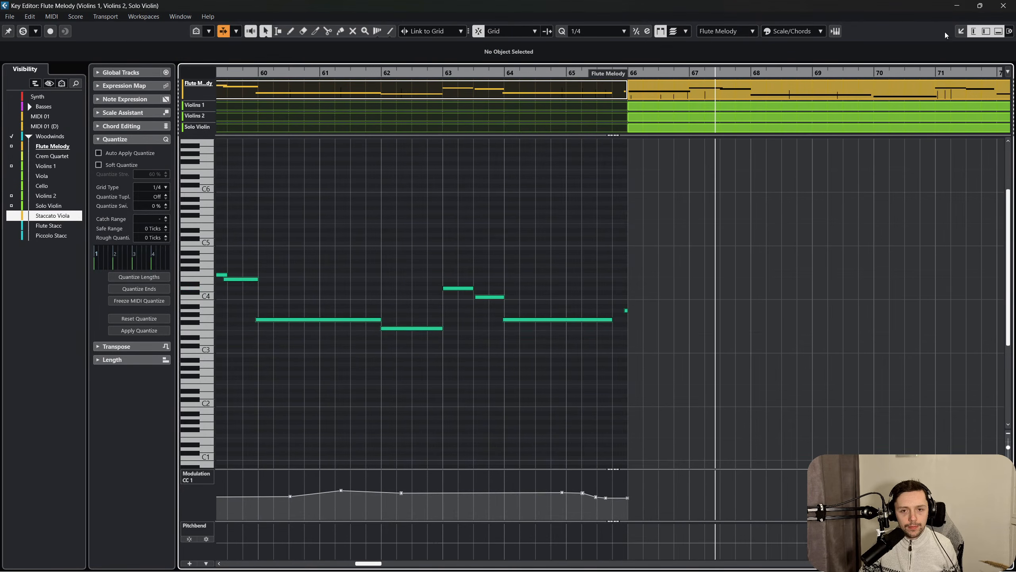
{"action": "left_click", "coordinate": [1004, 5]}
Open the Flute Melody through Solo Violin parts from bars 66 to 82 together in the Key Editor with auto-scroll on.
{"action": "scroll", "coordinate": [670, 337], "scroll_direction": "right", "scroll_amount": 3}
{"action": "left_click", "coordinate": [643, 409]}
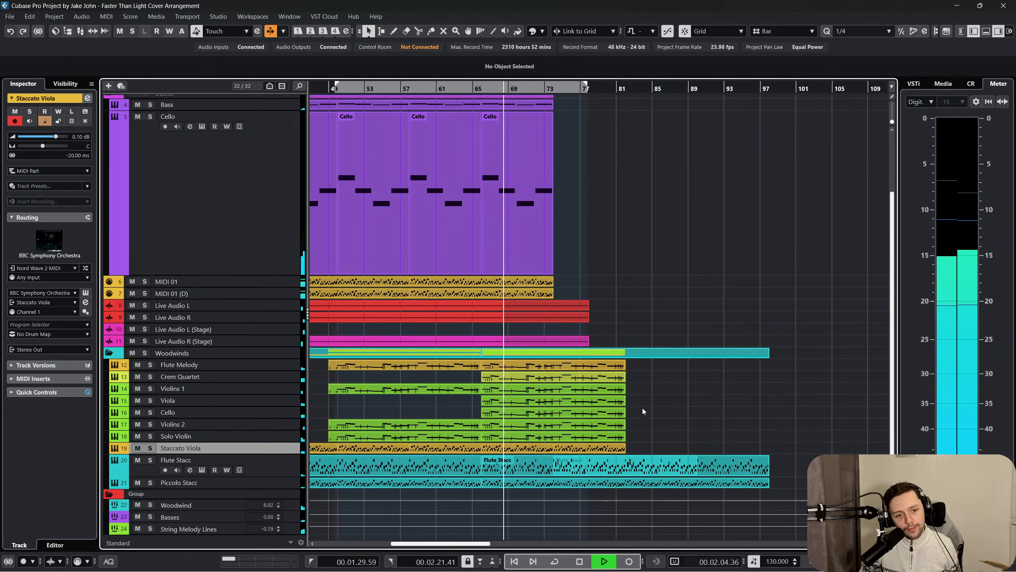
{"action": "left_click_drag", "start_coordinate": [636, 438], "coordinate": [578, 363]}
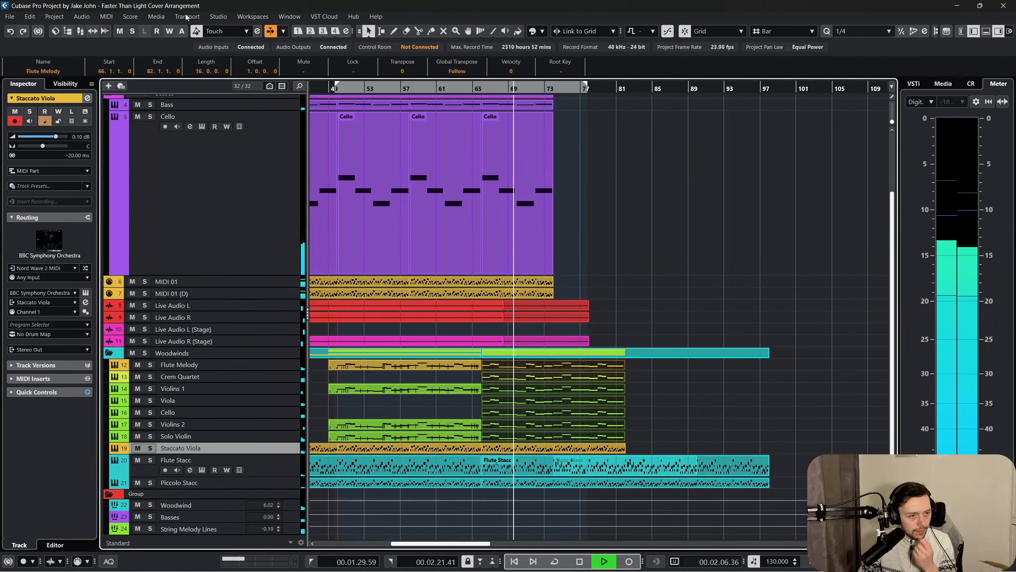
{"action": "left_click", "coordinate": [106, 16]}
{"action": "left_click", "coordinate": [124, 28]}
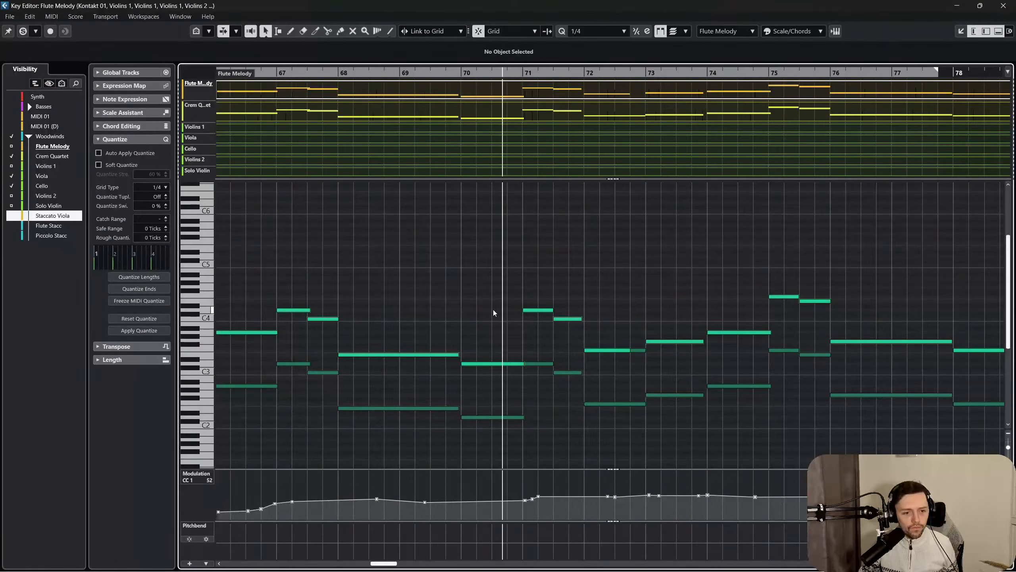
{"action": "key", "text": "f"}
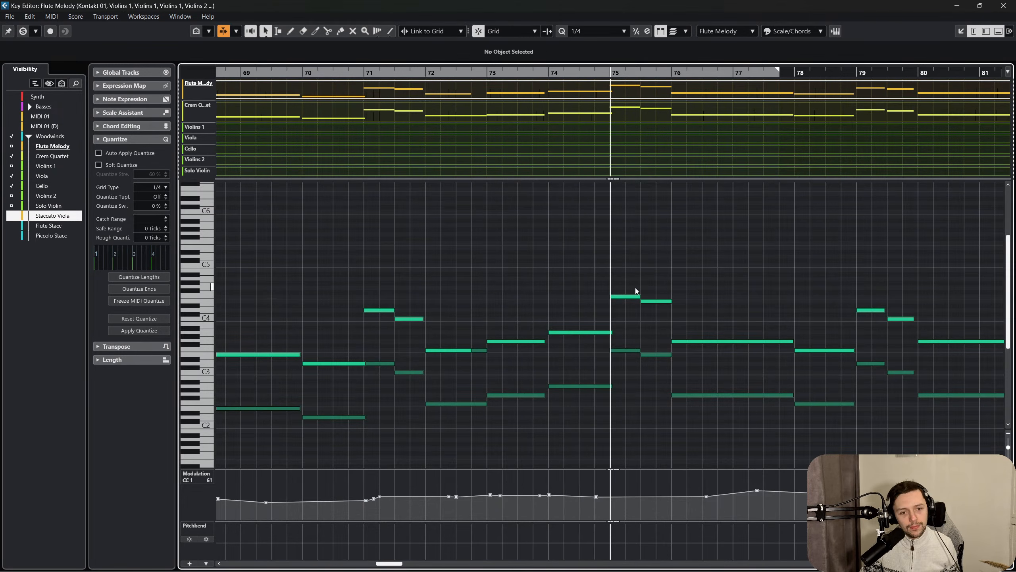
Follow the flute and string melody notes through to bar 82 and close the Key Editor.
{"action": "scroll", "coordinate": [637, 287], "scroll_direction": "right", "scroll_amount": 1}
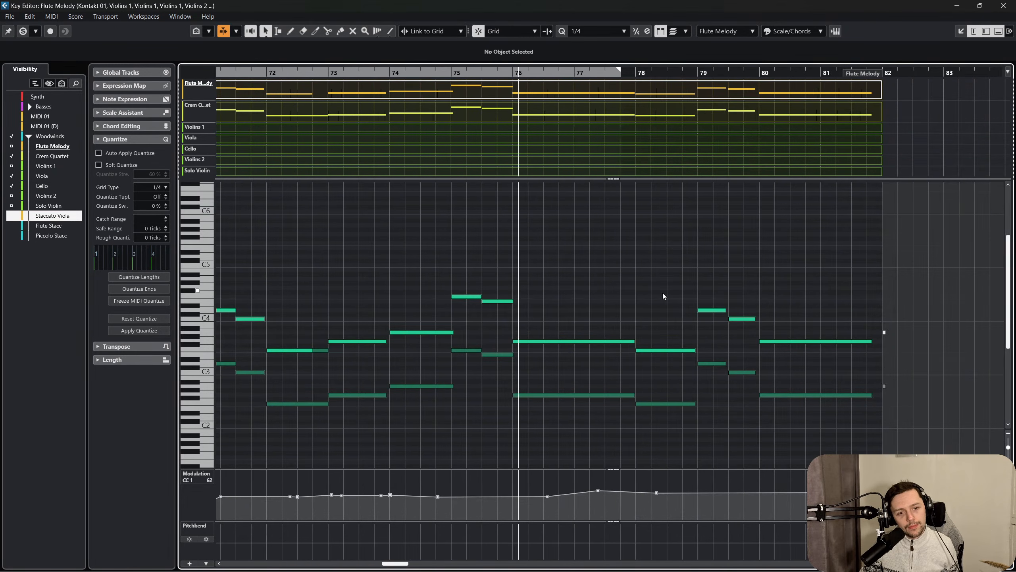
{"action": "left_click", "coordinate": [1005, 6]}
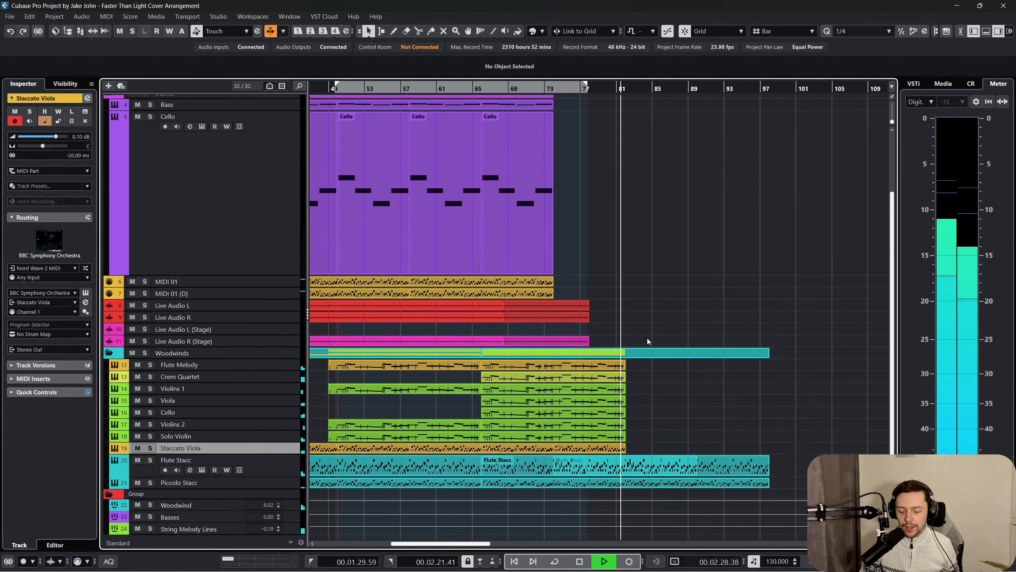
Select the Backing track and set its volume to -8.90 dB.
{"action": "scroll", "coordinate": [645, 333], "scroll_direction": "up", "scroll_amount": 3}
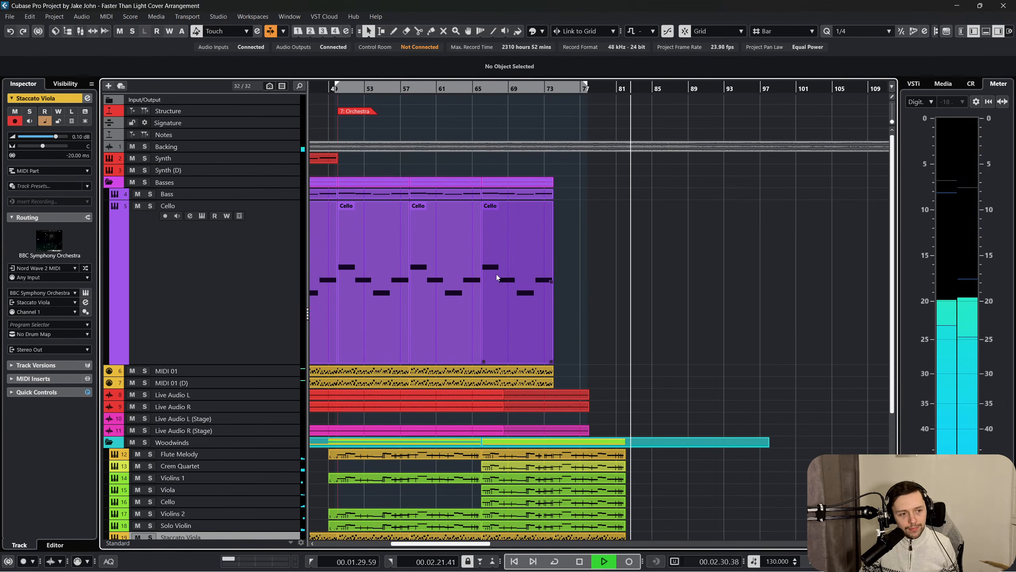
{"action": "scroll", "coordinate": [514, 192], "scroll_direction": "right", "scroll_amount": 3}
{"action": "scroll", "coordinate": [513, 193], "scroll_direction": "right", "scroll_amount": 2}
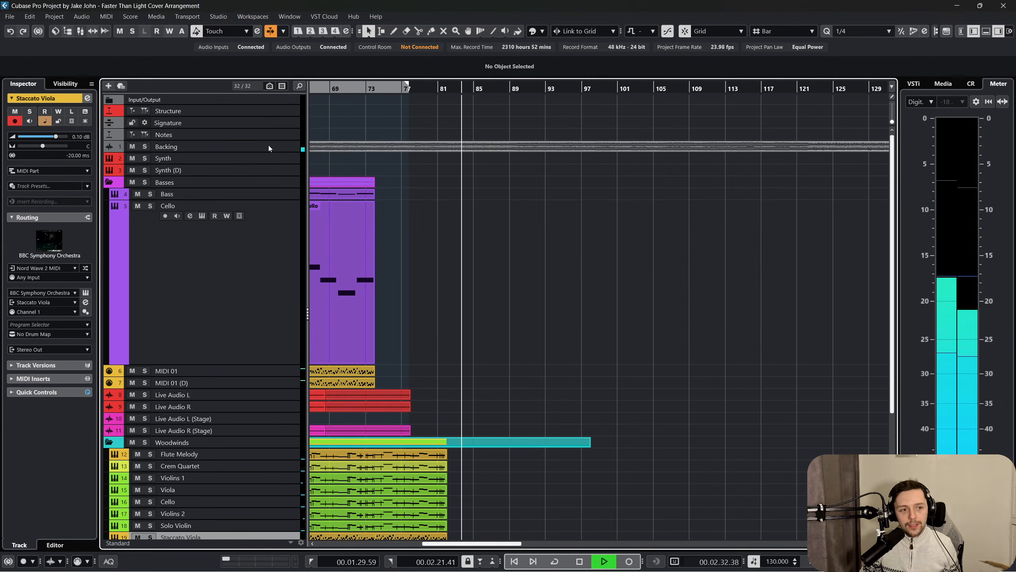
{"action": "left_click", "coordinate": [268, 146]}
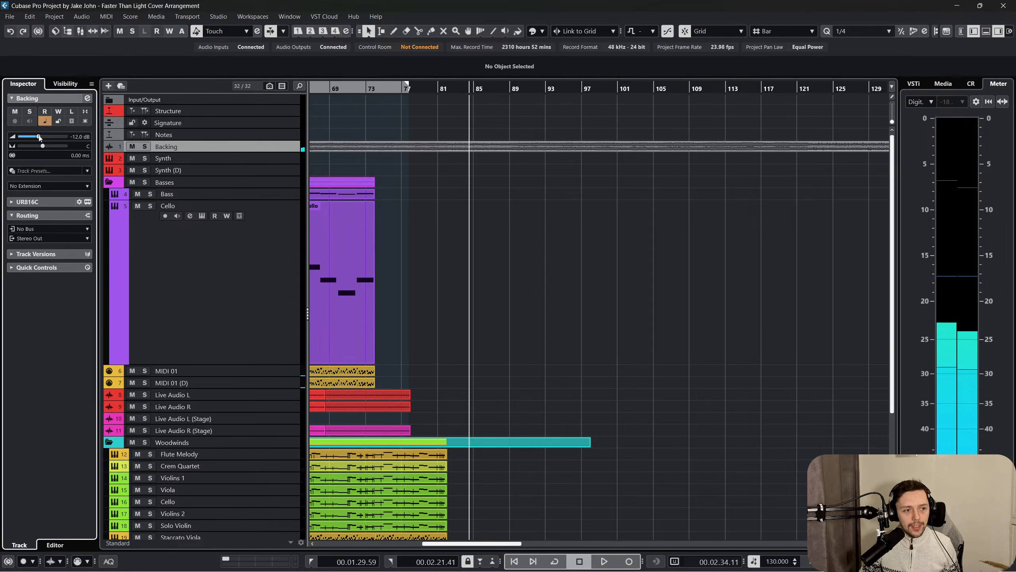
{"action": "left_click_drag", "start_coordinate": [50, 135], "coordinate": [45, 138]}
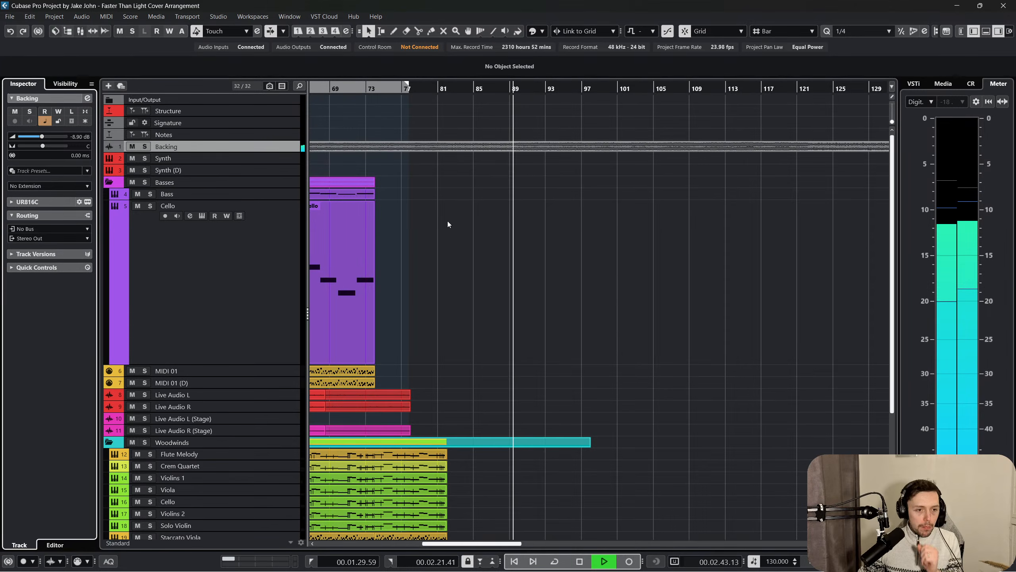
Listen on to around bar 96 while scanning all track layers, and stop playback.
{"action": "scroll", "coordinate": [586, 270], "scroll_direction": "left", "scroll_amount": 1}
{"action": "scroll", "coordinate": [605, 273], "scroll_direction": "right", "scroll_amount": 1}
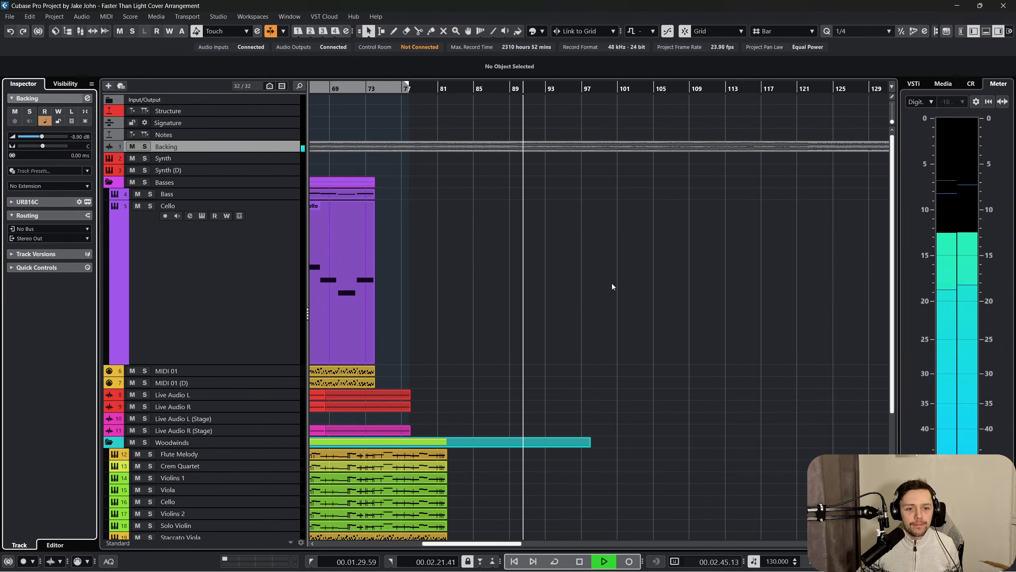
{"action": "scroll", "coordinate": [617, 274], "scroll_direction": "down", "scroll_amount": 3}
{"action": "scroll", "coordinate": [616, 274], "scroll_direction": "up", "scroll_amount": 3}
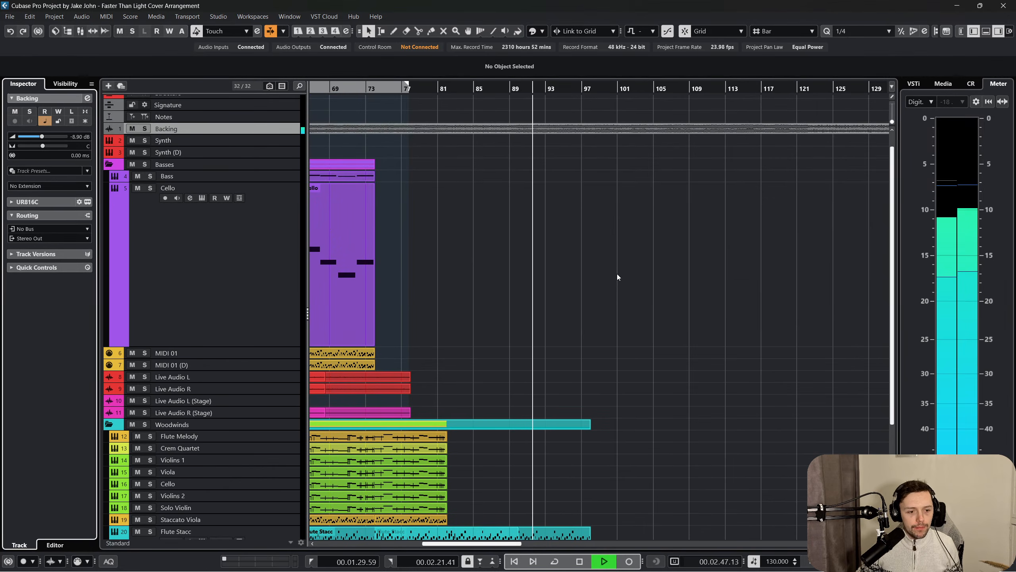
{"action": "scroll", "coordinate": [618, 277], "scroll_direction": "down", "scroll_amount": 3}
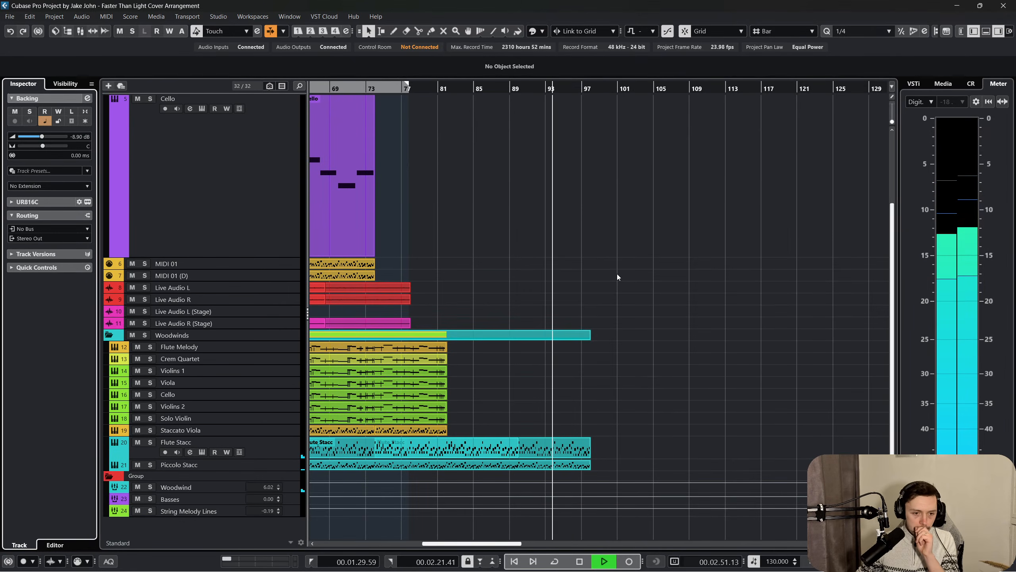
{"action": "scroll", "coordinate": [617, 277], "scroll_direction": "up", "scroll_amount": 3}
{"action": "scroll", "coordinate": [617, 276], "scroll_direction": "up", "scroll_amount": 1}
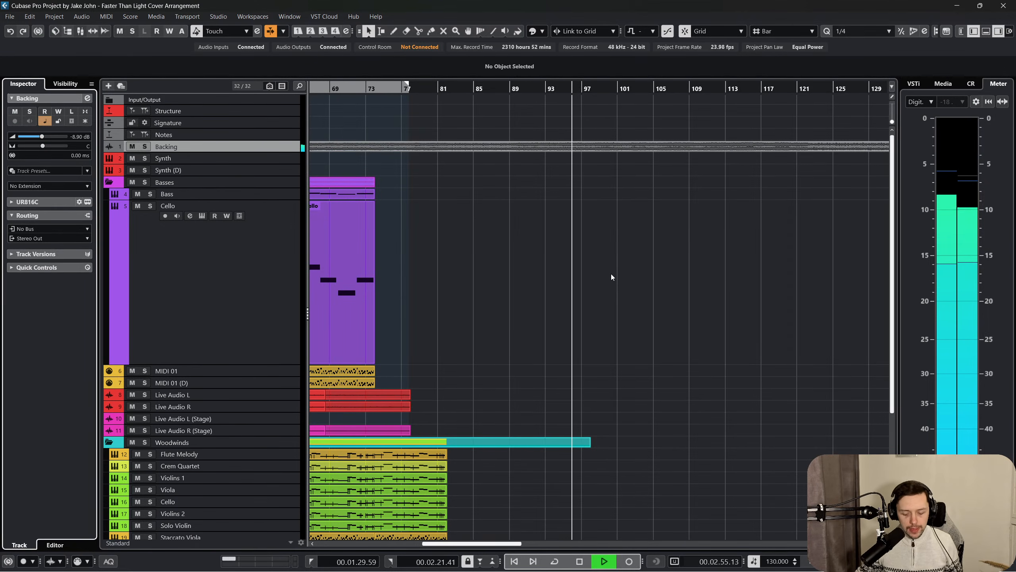
{"action": "key", "text": "space"}
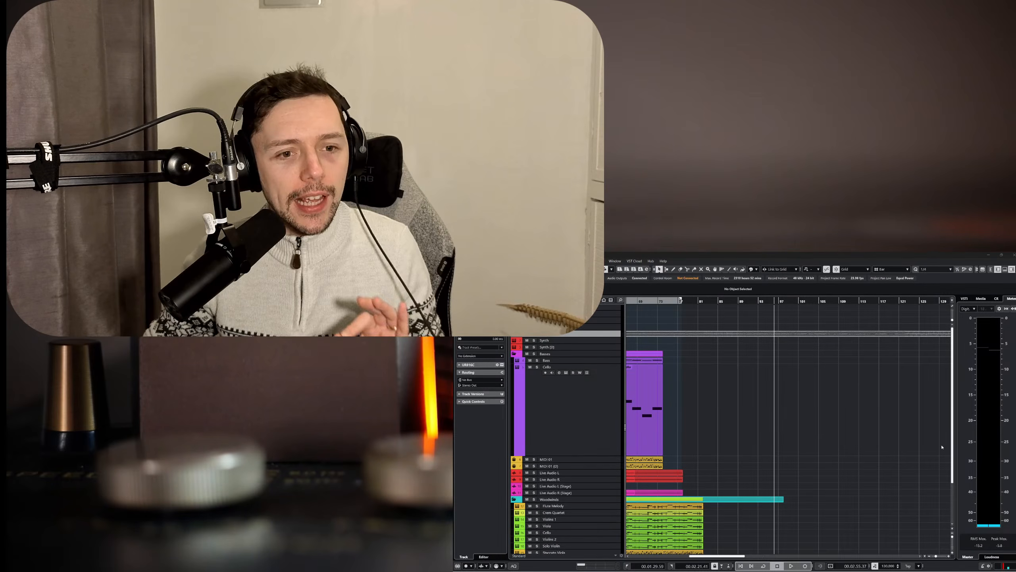
Place the playhead where the full string layers enter, around bar 66, and start playback.
{"action": "scroll", "coordinate": [780, 413], "scroll_direction": "down", "scroll_amount": 3}
{"action": "scroll", "coordinate": [799, 418], "scroll_direction": "left", "scroll_amount": 5}
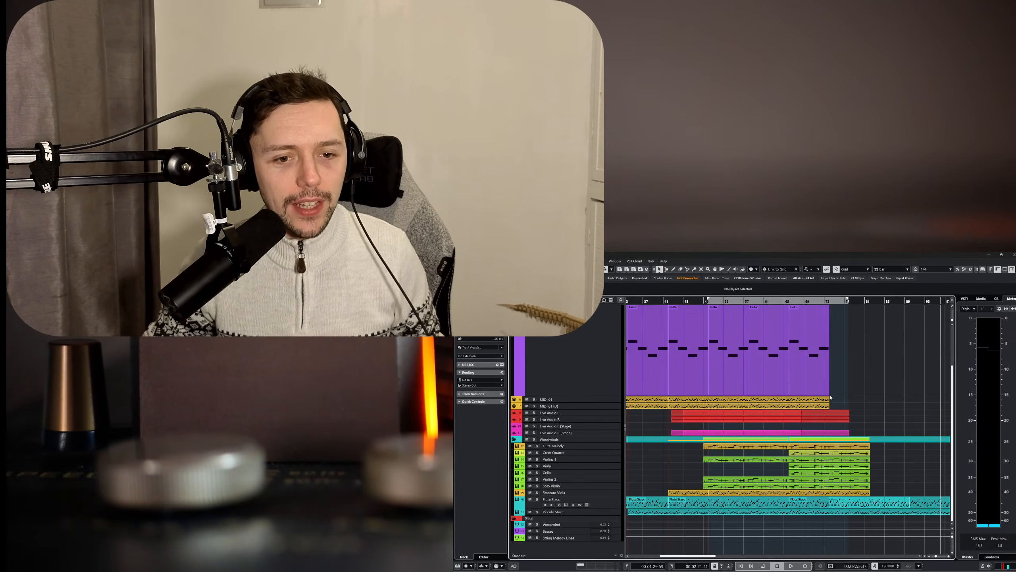
{"action": "scroll", "coordinate": [831, 397], "scroll_direction": "right", "scroll_amount": 2}
{"action": "scroll", "coordinate": [809, 422], "scroll_direction": "up", "scroll_amount": 3}
{"action": "left_click", "coordinate": [730, 301]}
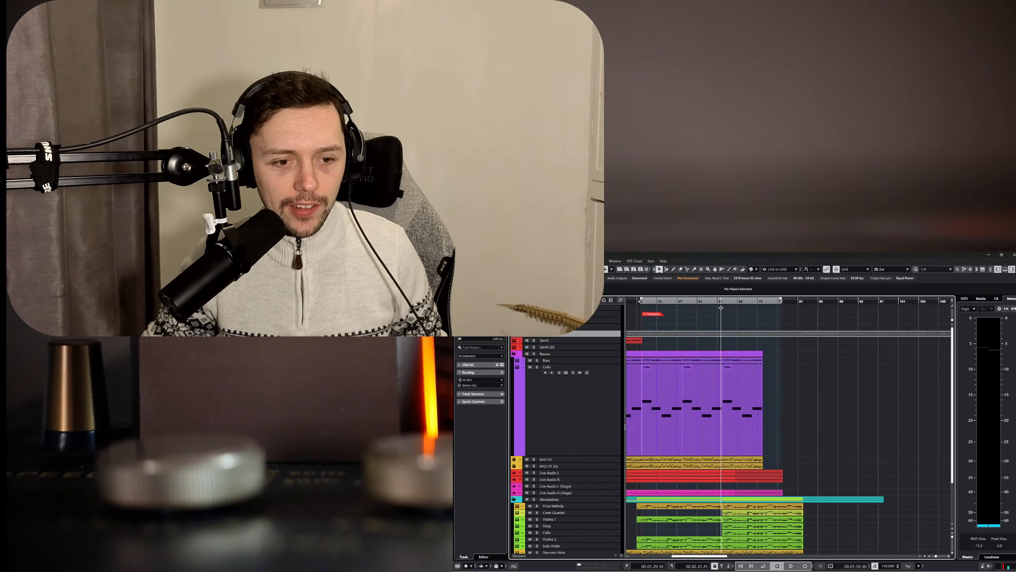
{"action": "scroll", "coordinate": [723, 320], "scroll_direction": "up", "scroll_amount": 2, "text": "ctrl"}
{"action": "scroll", "coordinate": [653, 422], "scroll_direction": "down", "scroll_amount": 2}
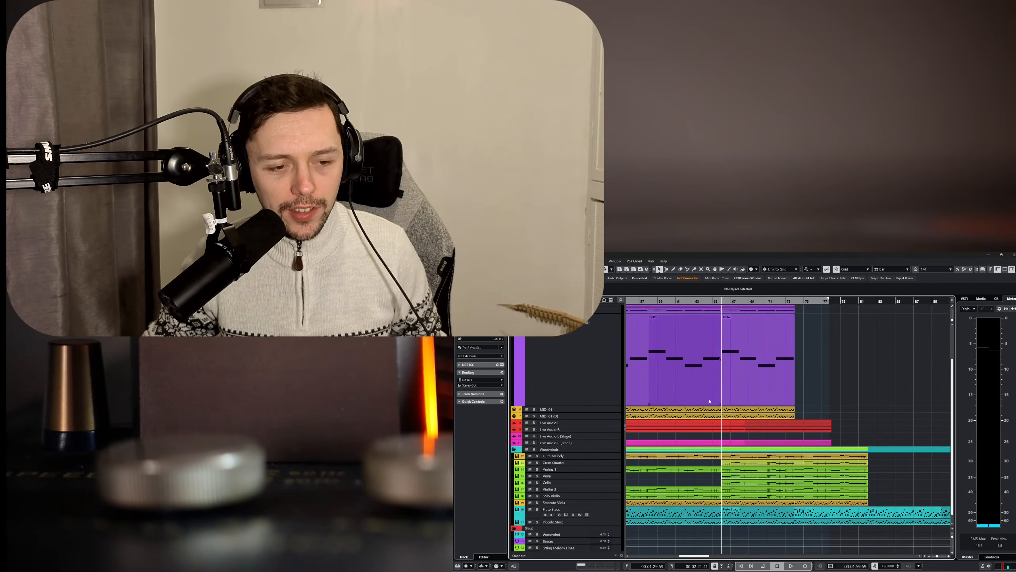
{"action": "key", "text": "space"}
{"action": "scroll", "coordinate": [533, 343], "scroll_direction": "up", "scroll_amount": 2}
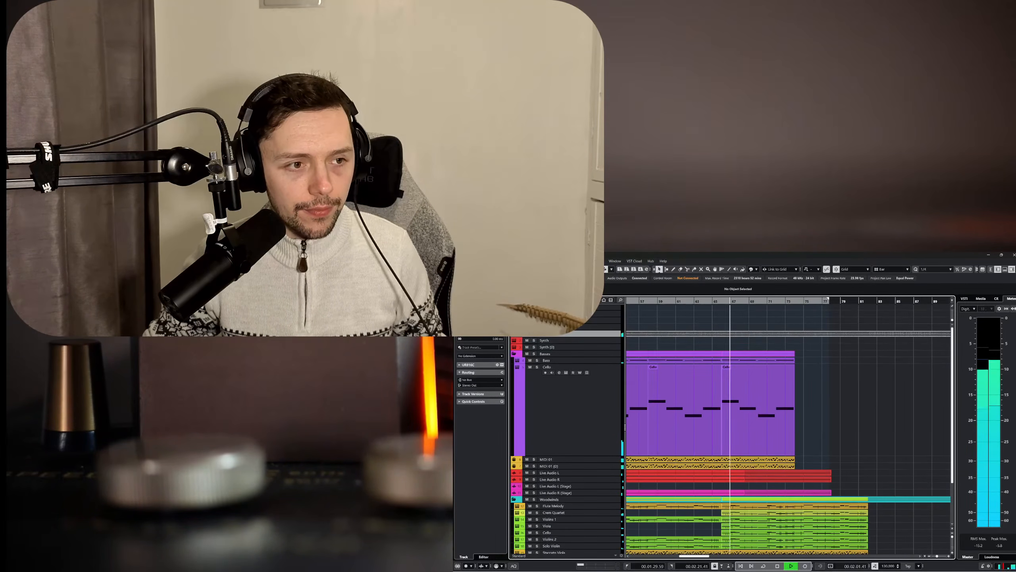
Open the MixConsole during playback, check the orchestral and group channel levels, and close it.
{"action": "scroll", "coordinate": [802, 474], "scroll_direction": "down", "scroll_amount": 2}
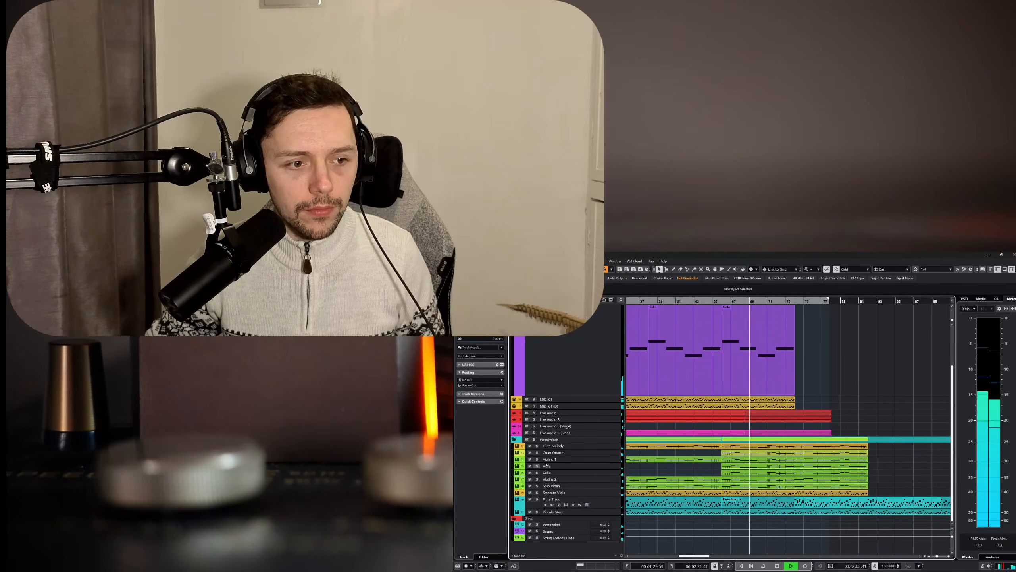
{"action": "key", "text": "F3"}
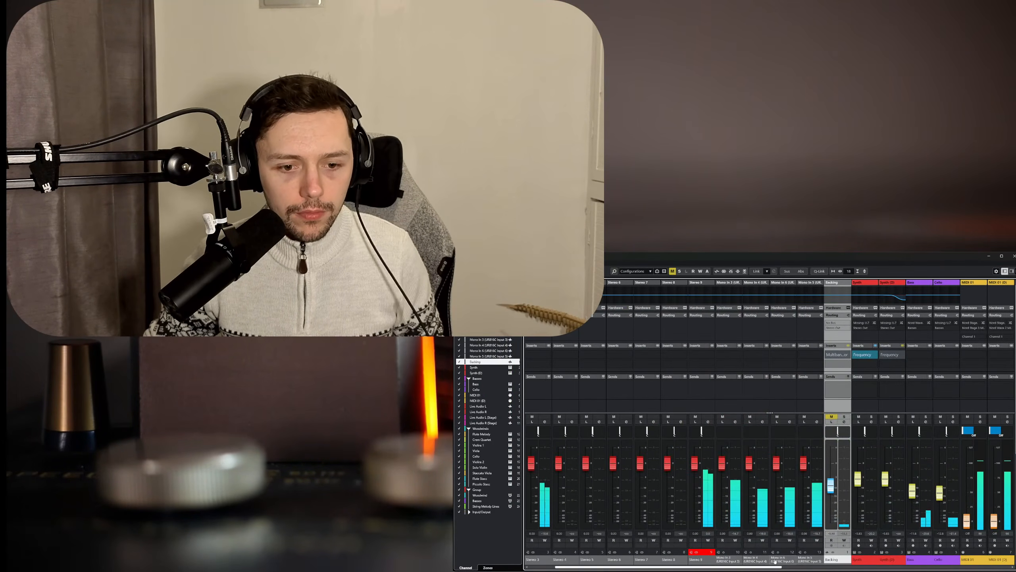
{"action": "left_click_drag", "start_coordinate": [775, 561], "coordinate": [924, 558]}
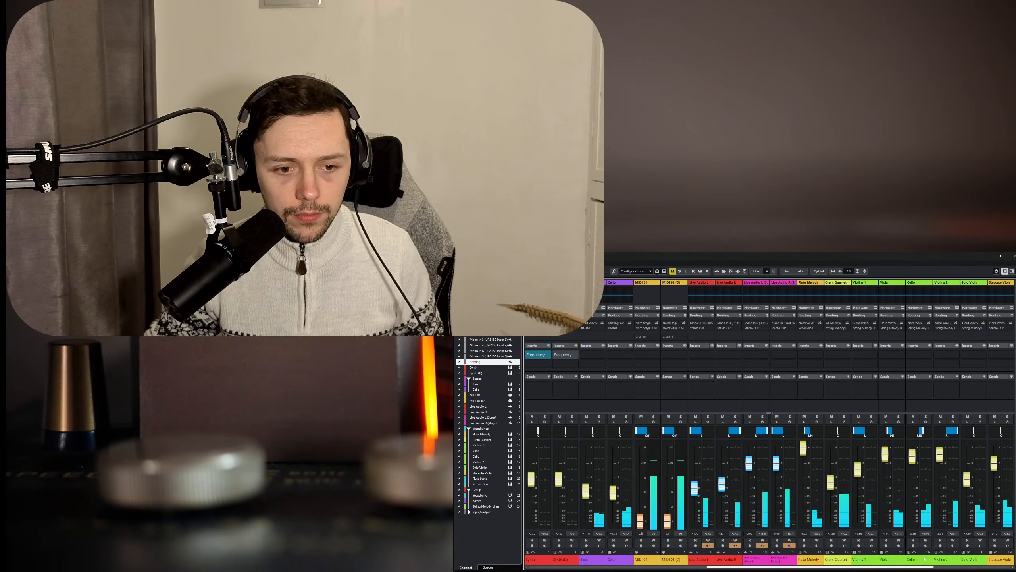
{"action": "scroll", "coordinate": [924, 558], "scroll_direction": "right", "scroll_amount": 5}
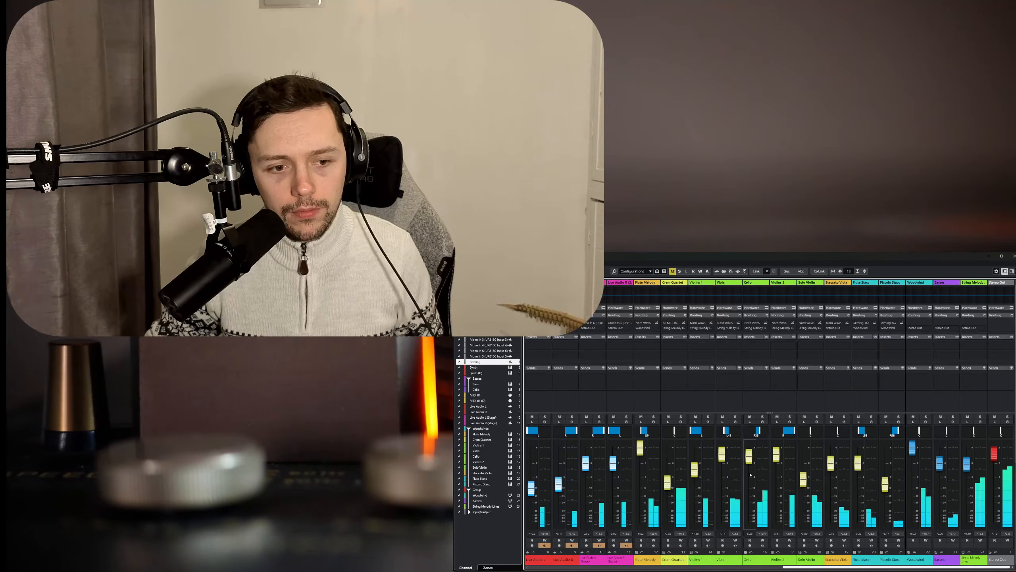
{"action": "key", "text": "F3"}
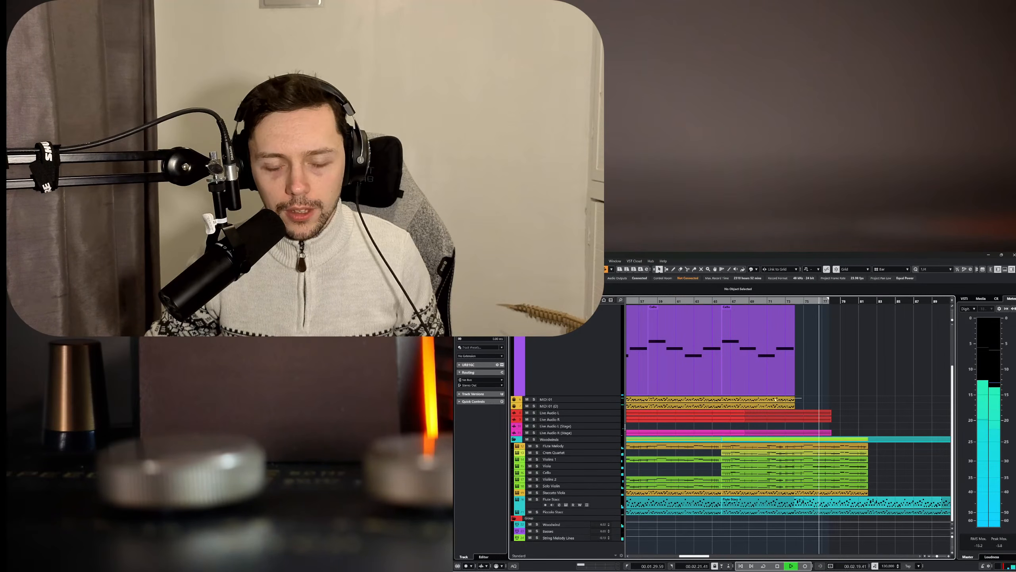
Solo the Backing track and listen to it alone from around bar 77 to bar 82.
{"action": "left_click", "coordinate": [787, 403]}
{"action": "left_click", "coordinate": [799, 398]}
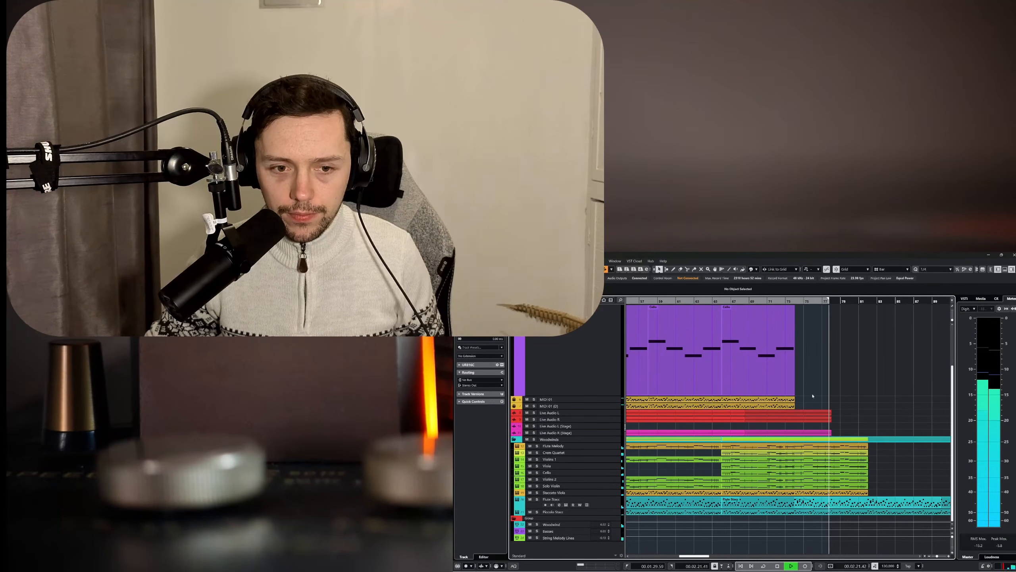
{"action": "scroll", "coordinate": [820, 395], "scroll_direction": "up", "scroll_amount": 3}
{"action": "key", "text": "space"}
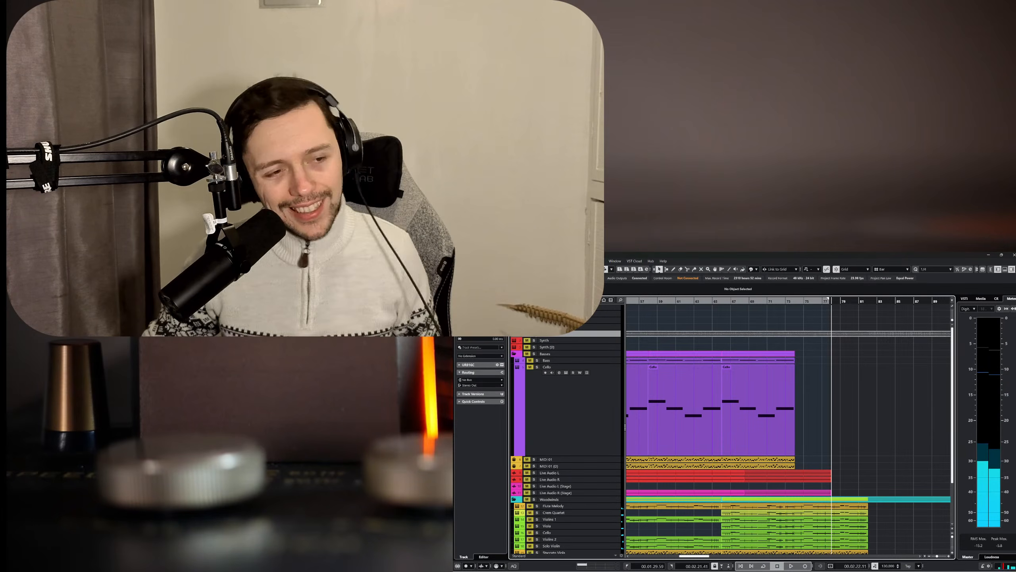
{"action": "key", "text": "space"}
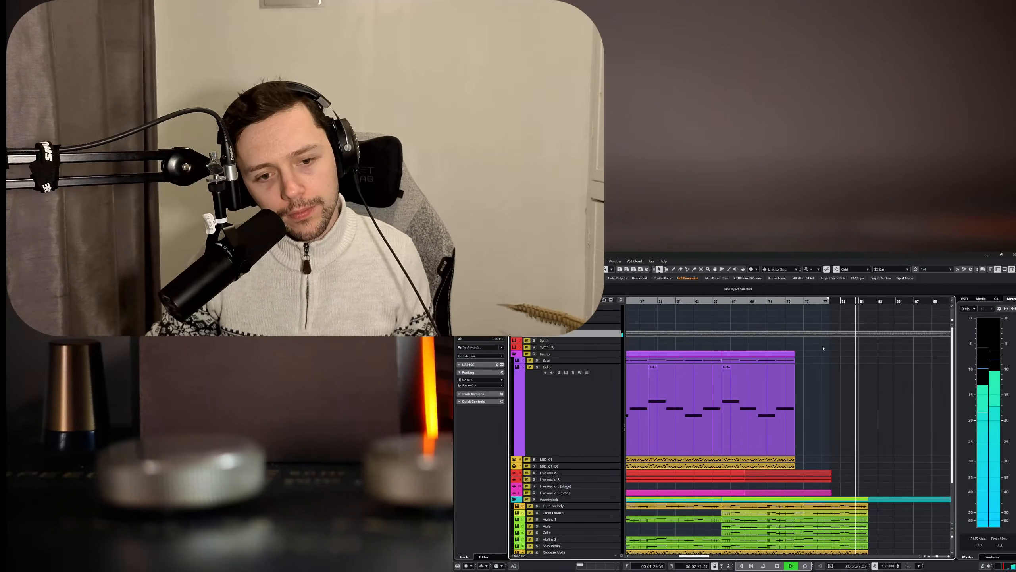
{"action": "scroll", "coordinate": [823, 348], "scroll_direction": "down", "scroll_amount": 3}
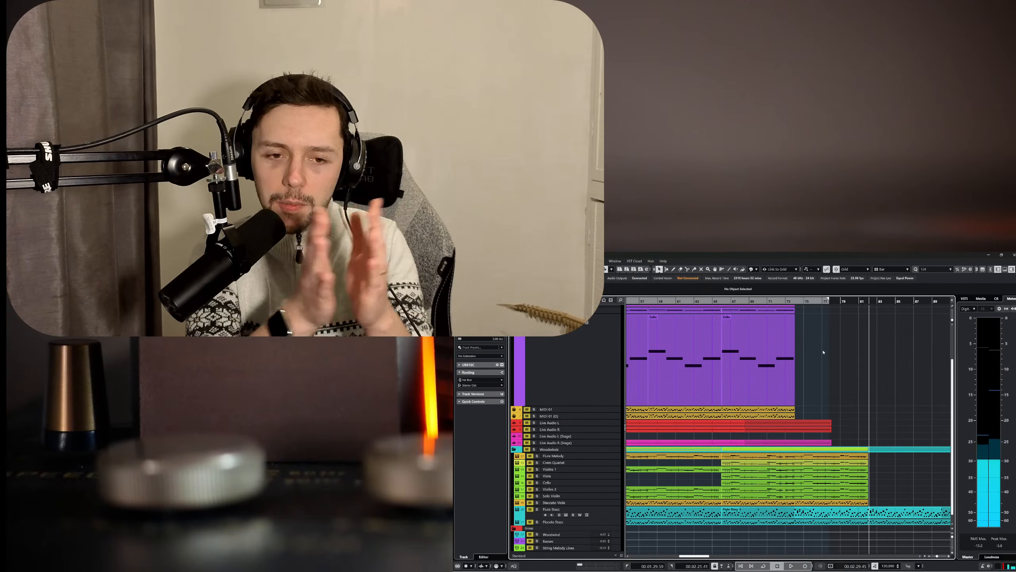
Return the playhead to around bar 77, replay the soloed backing passage, and stop near bar 82.
{"action": "left_click", "coordinate": [826, 302]}
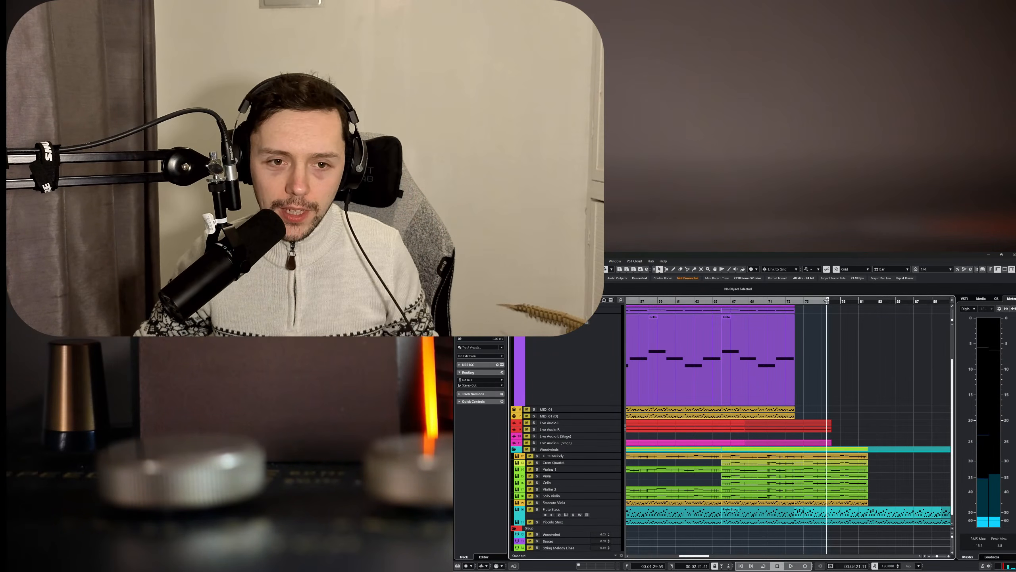
{"action": "key", "text": "space"}
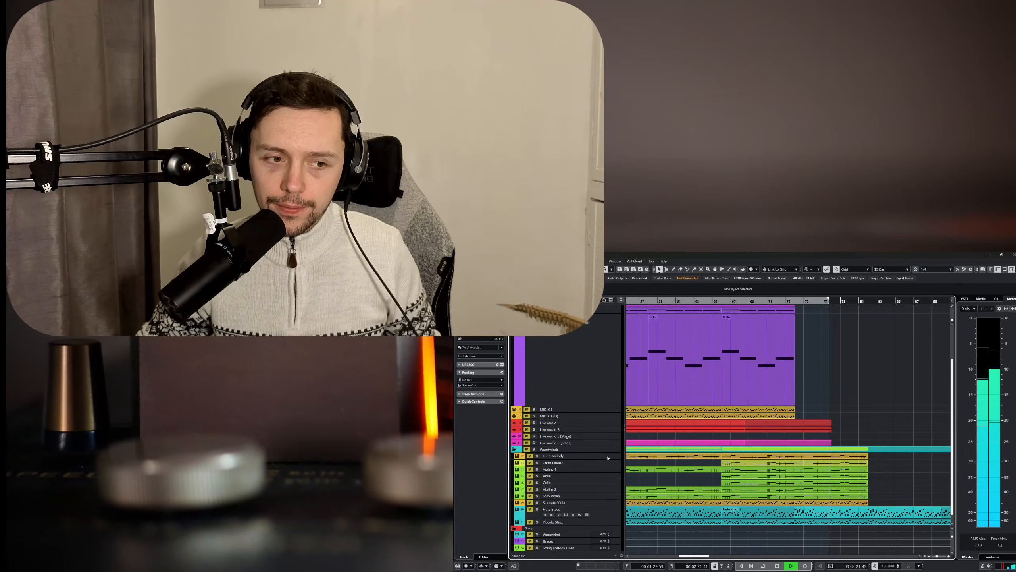
{"action": "scroll", "coordinate": [739, 419], "scroll_direction": "up", "scroll_amount": 3}
{"action": "scroll", "coordinate": [740, 419], "scroll_direction": "down", "scroll_amount": 3}
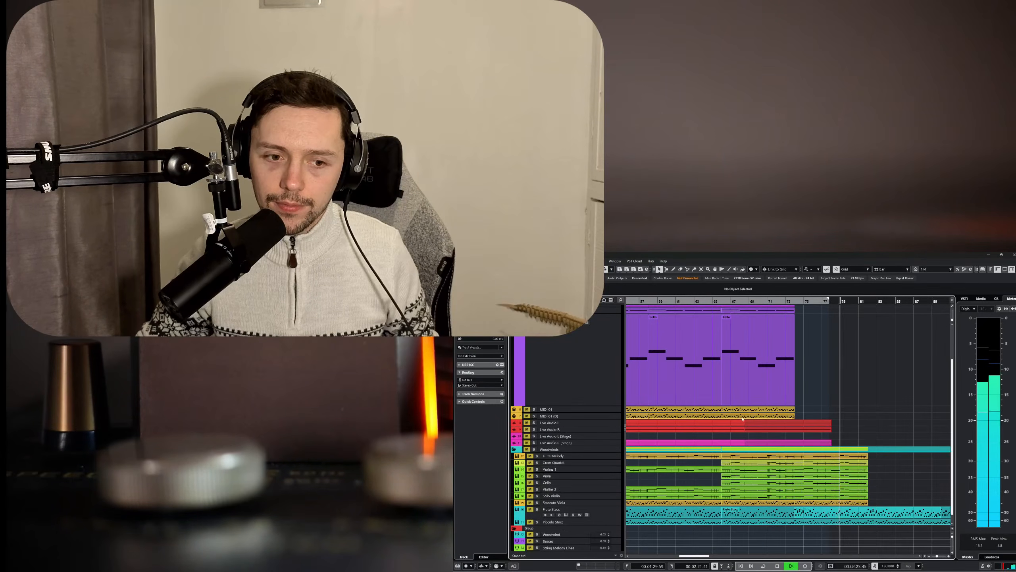
{"action": "scroll", "coordinate": [754, 417], "scroll_direction": "up", "scroll_amount": 3}
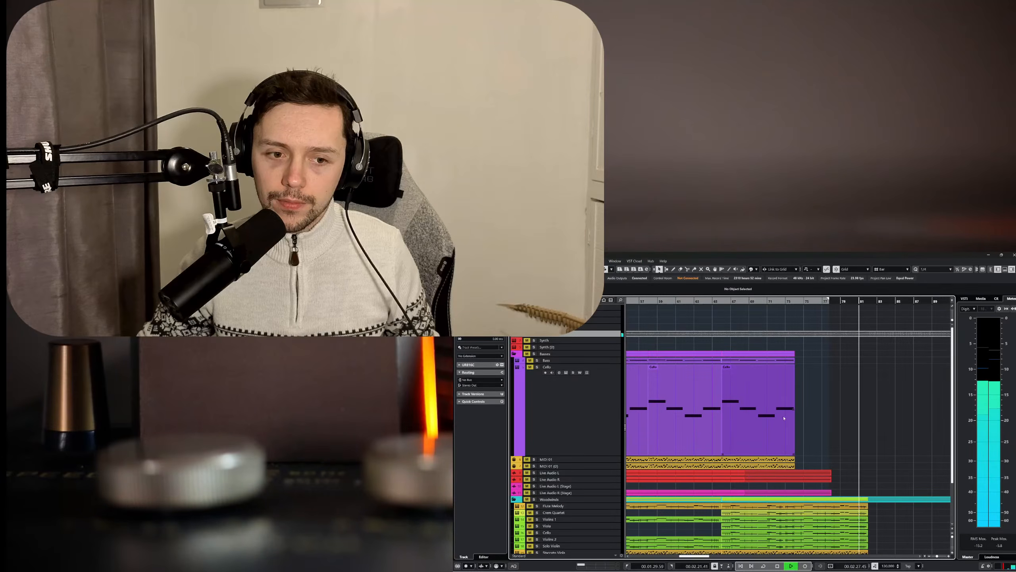
{"action": "key", "text": "space"}
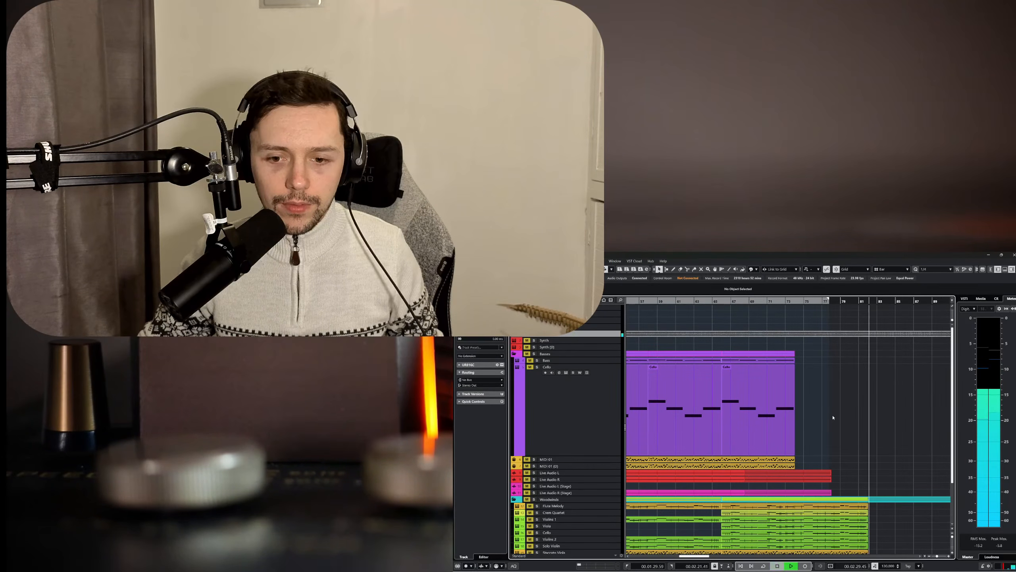
Solo the Flute Melody track and start playback from around bar 75.
{"action": "scroll", "coordinate": [738, 449], "scroll_direction": "down", "scroll_amount": 3}
{"action": "left_click", "coordinate": [537, 456]}
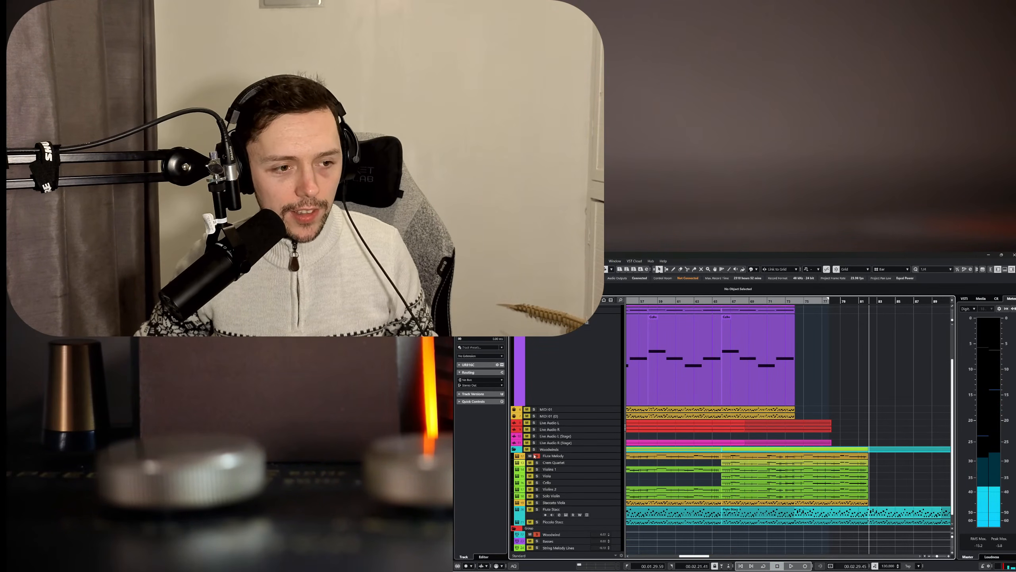
{"action": "left_click_drag", "start_coordinate": [828, 302], "coordinate": [803, 314]}
{"action": "key", "text": "space"}
Open the Flute Melody part that starts at bar 66 and delete its notes from bar 78 onward.
{"action": "double_click", "coordinate": [752, 456]}
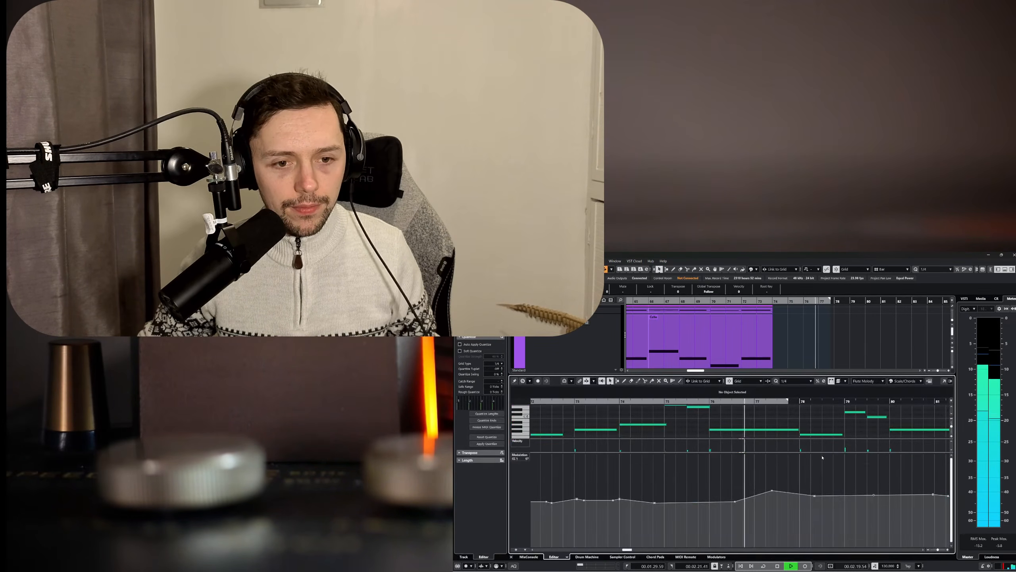
{"action": "key", "text": "space"}
{"action": "left_click", "coordinate": [778, 431]}
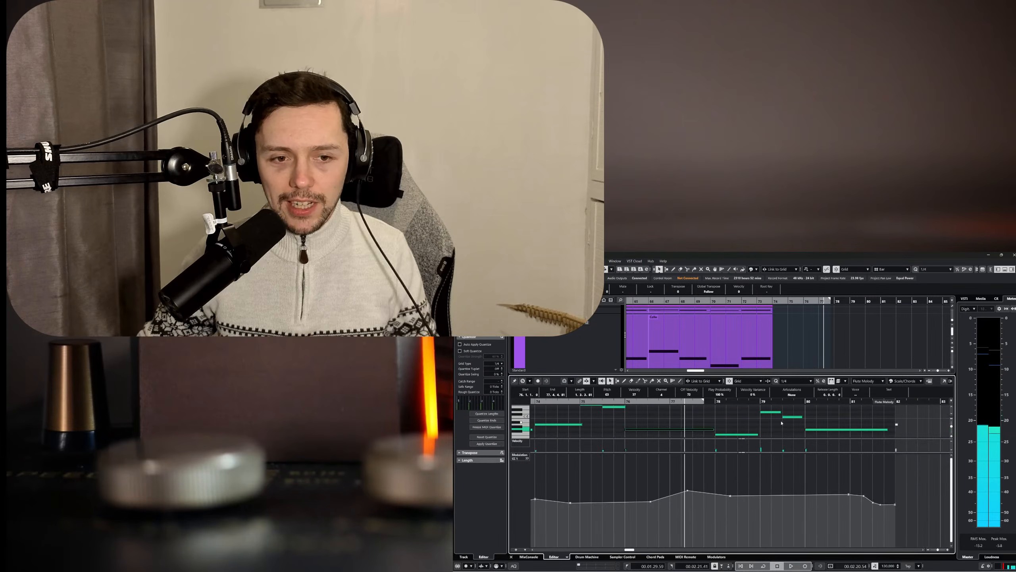
{"action": "left_click_drag", "start_coordinate": [731, 410], "coordinate": [848, 439]}
{"action": "key", "text": "Delete"}
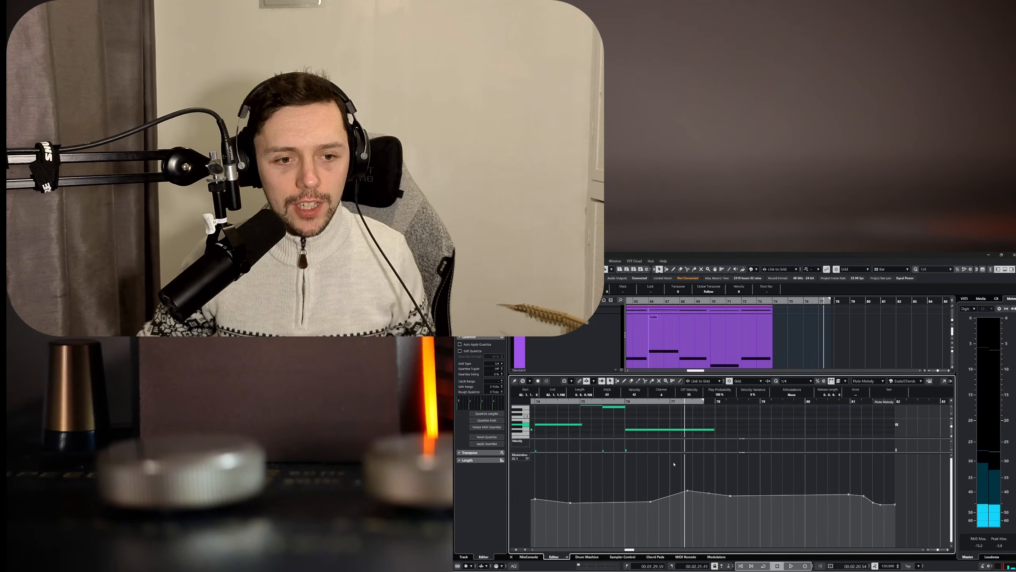
{"action": "right_click", "coordinate": [523, 457]}
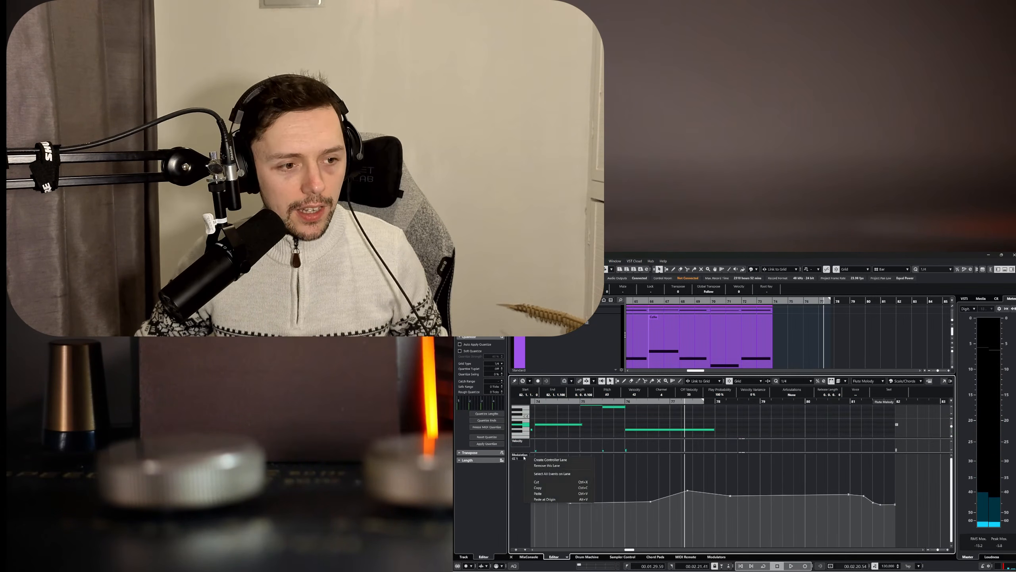
{"action": "left_click", "coordinate": [550, 493]}
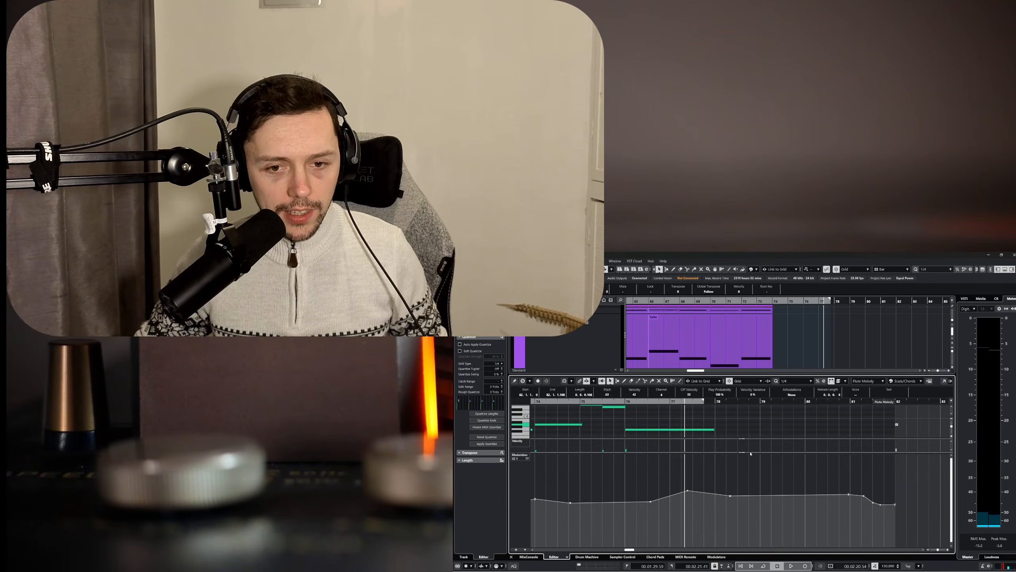
Open the Flute Melody part in its own full-size Key Editor window instead of the docked editor.
{"action": "left_click_drag", "start_coordinate": [740, 453], "coordinate": [745, 535]}
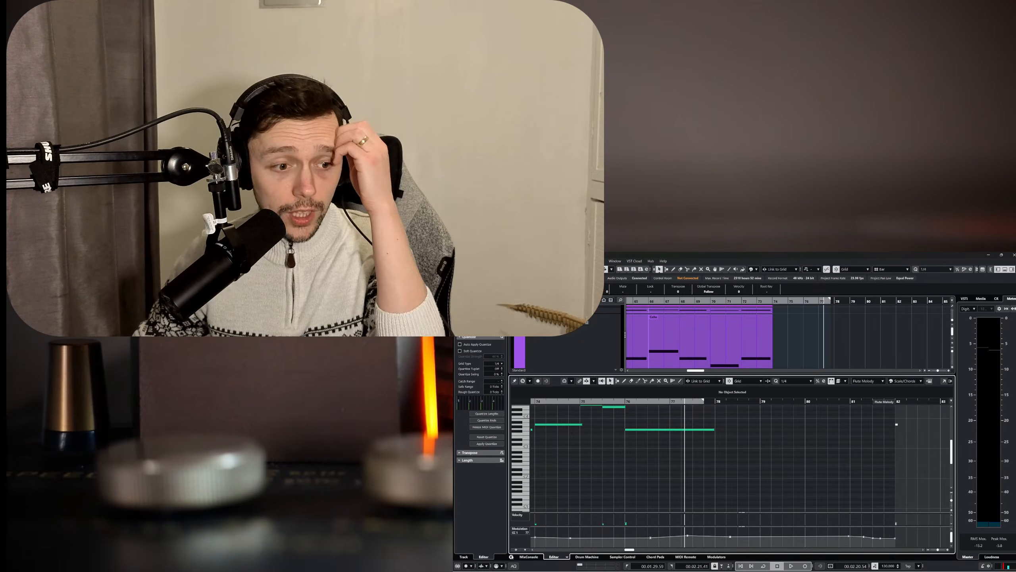
{"action": "left_click", "coordinate": [511, 557]}
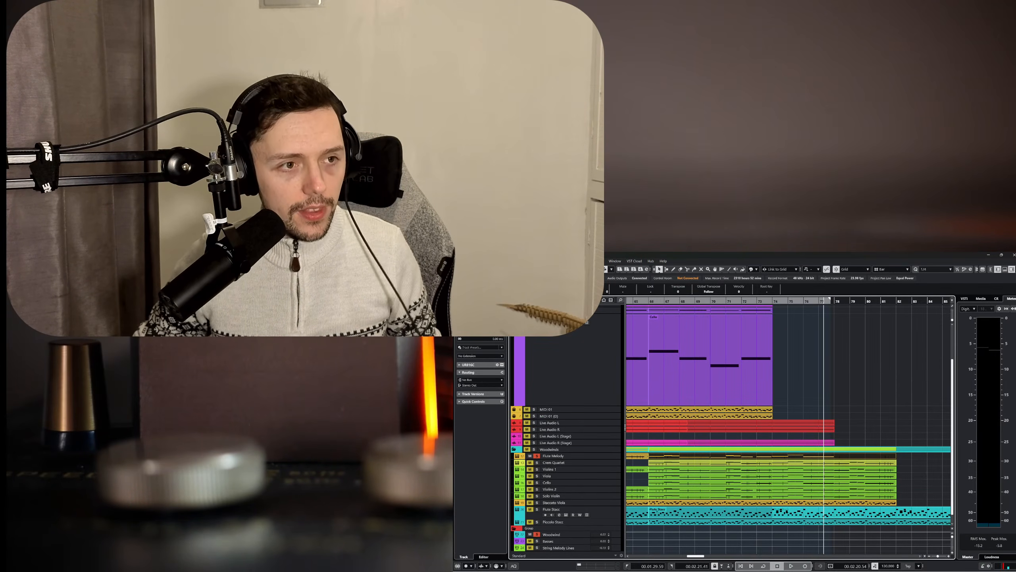
{"action": "left_click", "coordinate": [512, 261]}
{"action": "left_click", "coordinate": [525, 268]}
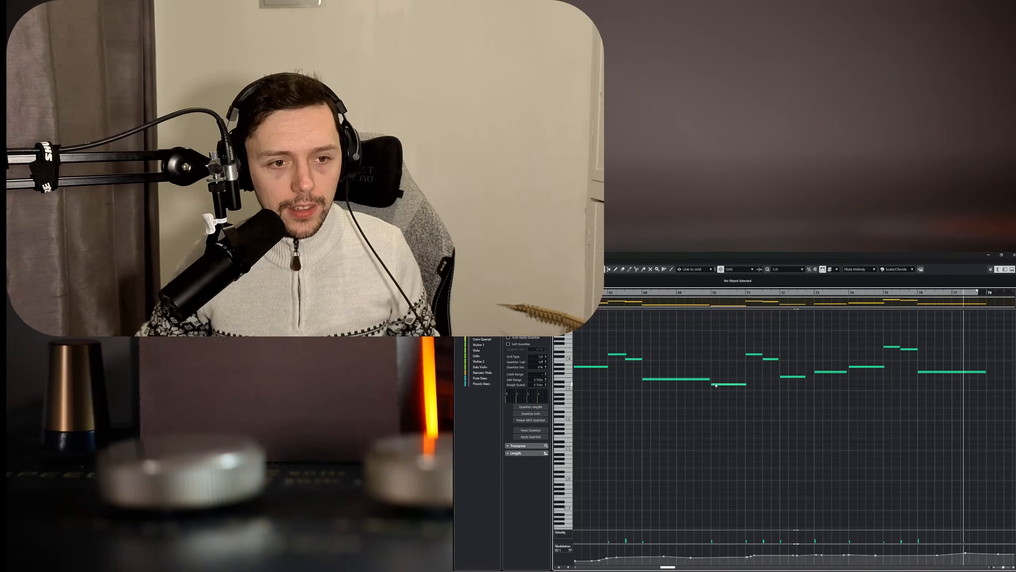
Play the part from bar 76 and mute the long note that starts there.
{"action": "scroll", "coordinate": [725, 385], "scroll_direction": "right", "scroll_amount": 3}
{"action": "left_click", "coordinate": [783, 293]}
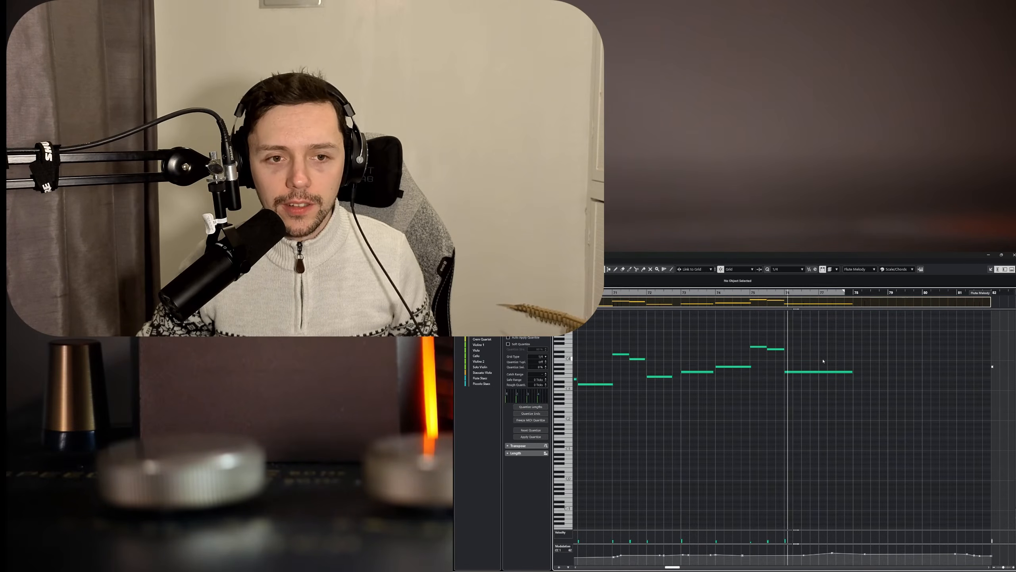
{"action": "right_click", "coordinate": [831, 371]}
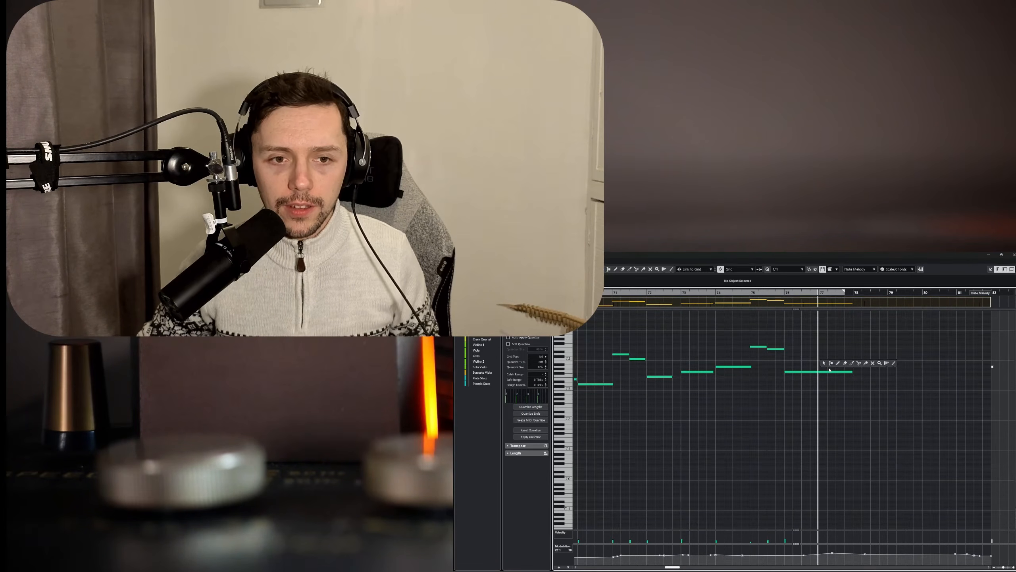
{"action": "left_click", "coordinate": [823, 371]}
{"action": "right_click", "coordinate": [804, 398]}
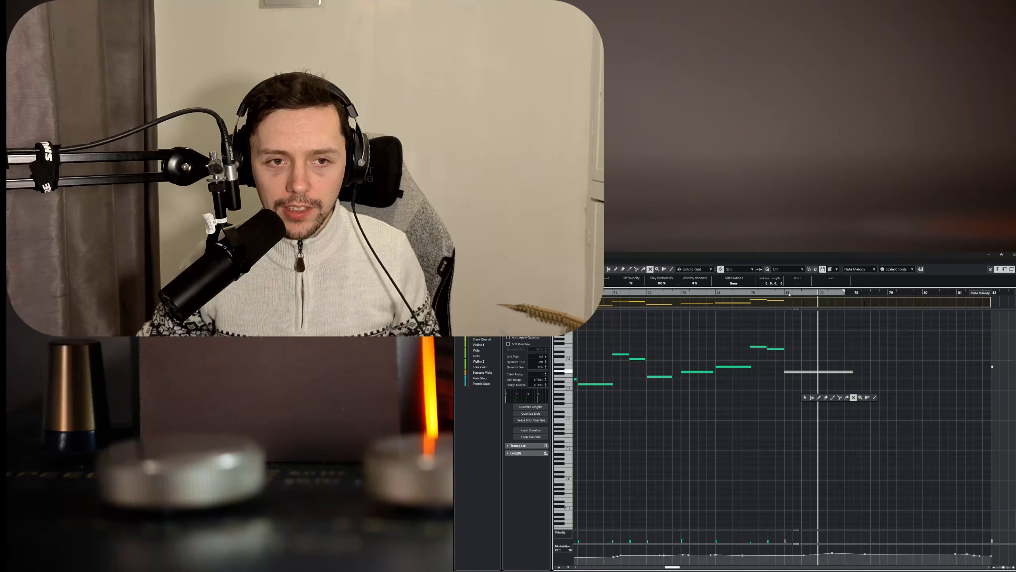
{"action": "left_click", "coordinate": [805, 397]}
Replay the melody from around bar 74 and shorten the muted bar 76 note so it ends at 77.2.
{"action": "left_click_drag", "start_coordinate": [789, 295], "coordinate": [735, 291]}
{"action": "scroll", "coordinate": [802, 363], "scroll_direction": "up", "scroll_amount": 3}
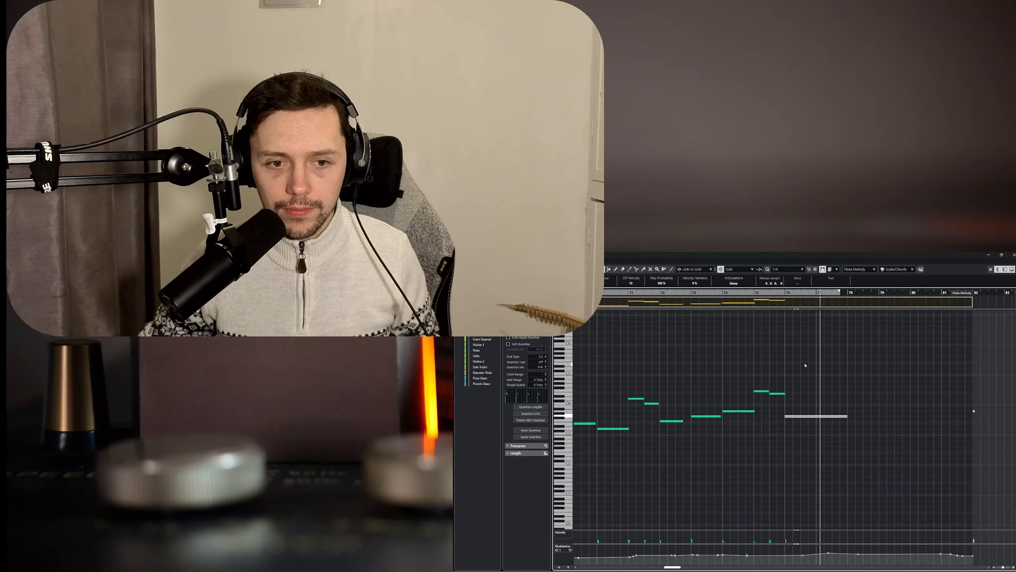
{"action": "left_click_drag", "start_coordinate": [848, 417], "coordinate": [822, 417]}
{"action": "left_click", "coordinate": [819, 403]}
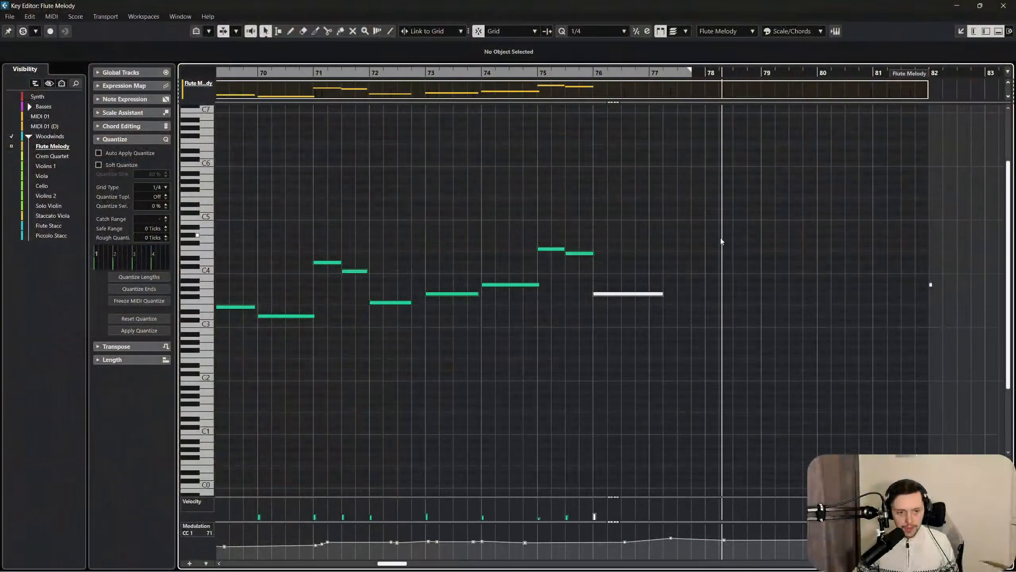
{"action": "scroll", "coordinate": [648, 244], "scroll_direction": "left", "scroll_amount": 2}
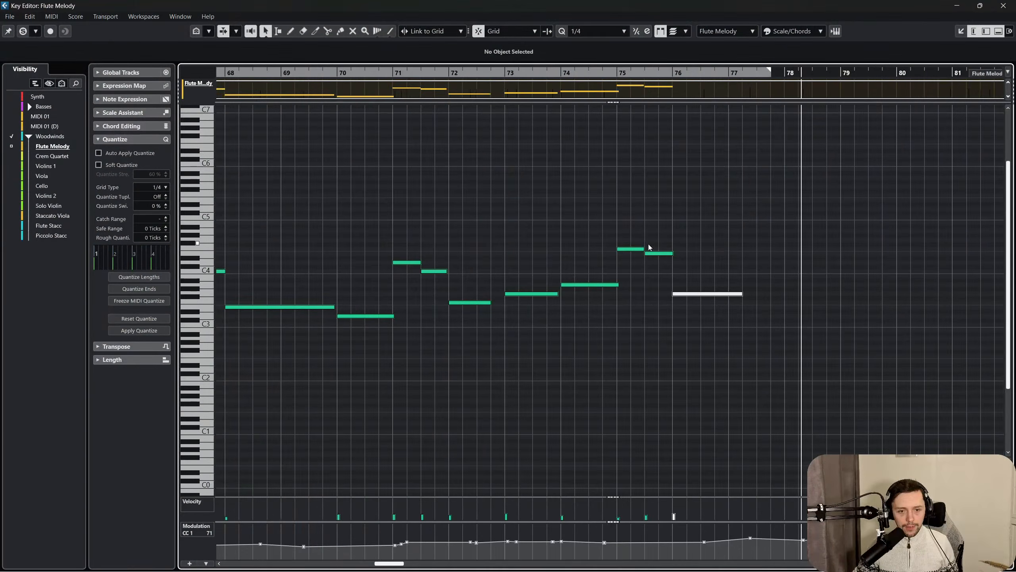
{"action": "scroll", "coordinate": [649, 244], "scroll_direction": "right", "scroll_amount": 3}
{"action": "scroll", "coordinate": [678, 261], "scroll_direction": "left", "scroll_amount": 7}
{"action": "scroll", "coordinate": [678, 261], "scroll_direction": "right", "scroll_amount": 6}
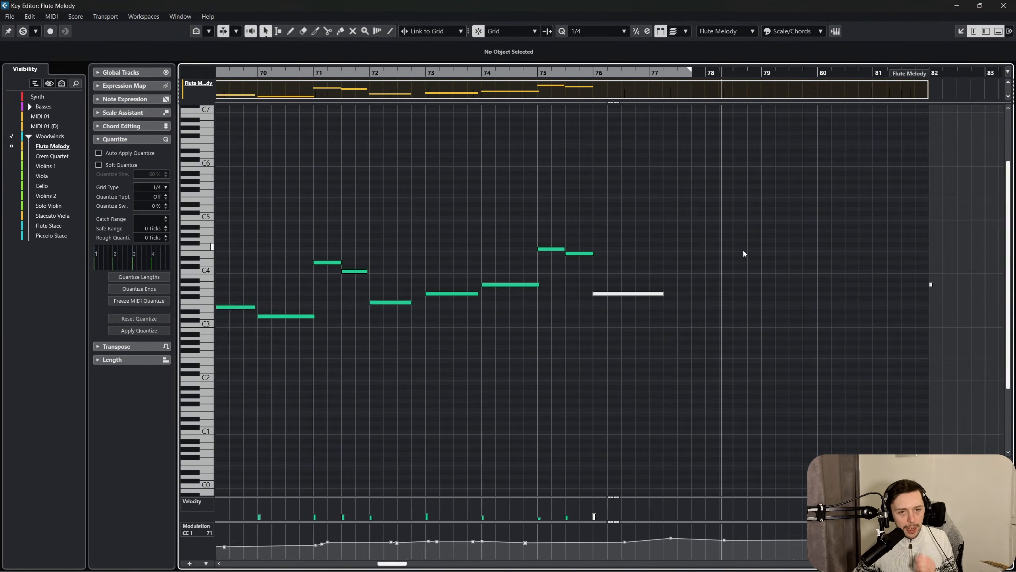
{"action": "scroll", "coordinate": [539, 276], "scroll_direction": "left", "scroll_amount": 4}
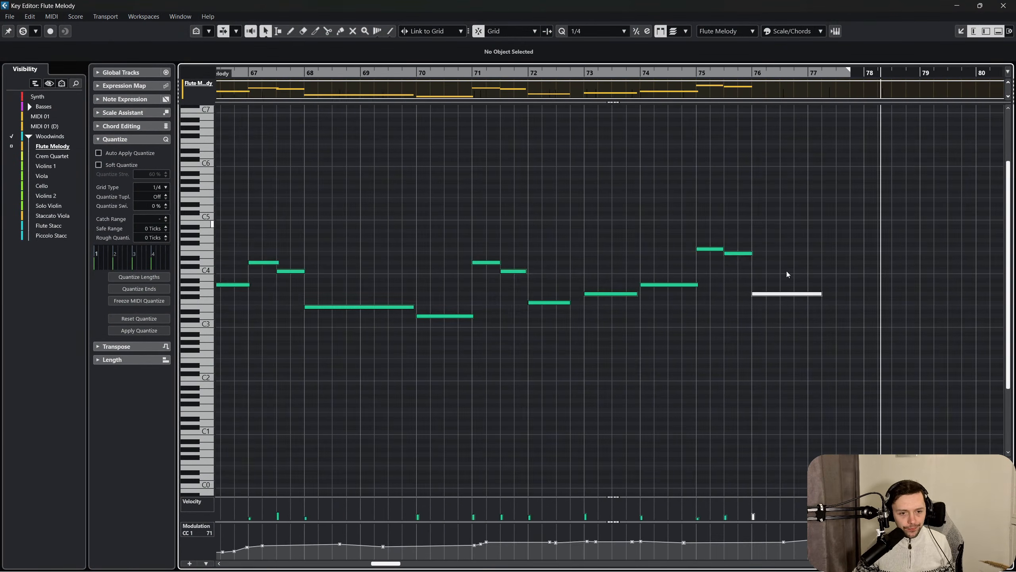
Unmute the G3 note at bar 76 and return to the Object Selection tool.
{"action": "left_click", "coordinate": [784, 293]}
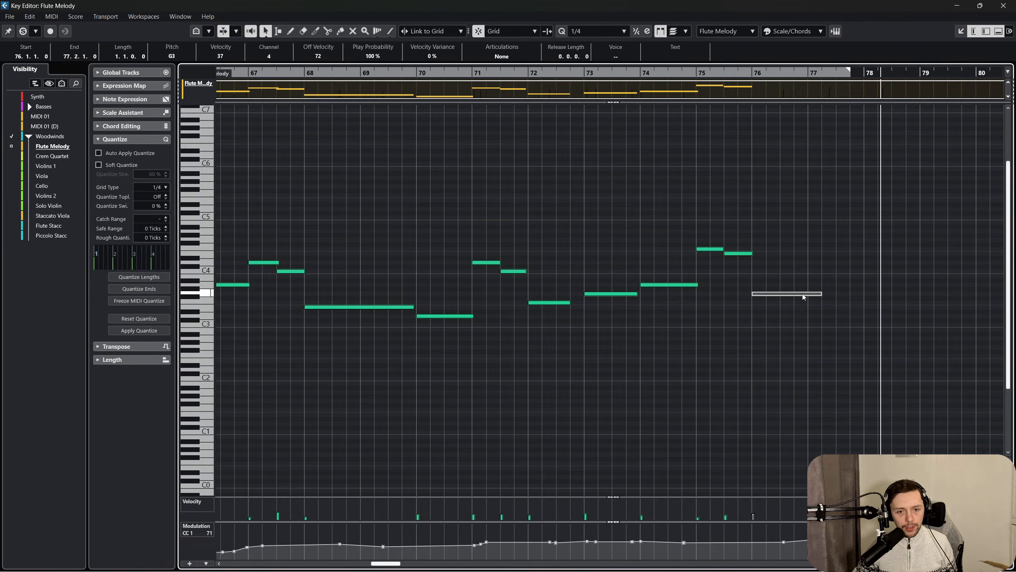
{"action": "right_click", "coordinate": [808, 272]}
{"action": "left_click", "coordinate": [888, 265]}
{"action": "left_click_drag", "start_coordinate": [820, 280], "coordinate": [786, 341]}
{"action": "right_click", "coordinate": [784, 342]}
{"action": "left_click", "coordinate": [782, 344]}
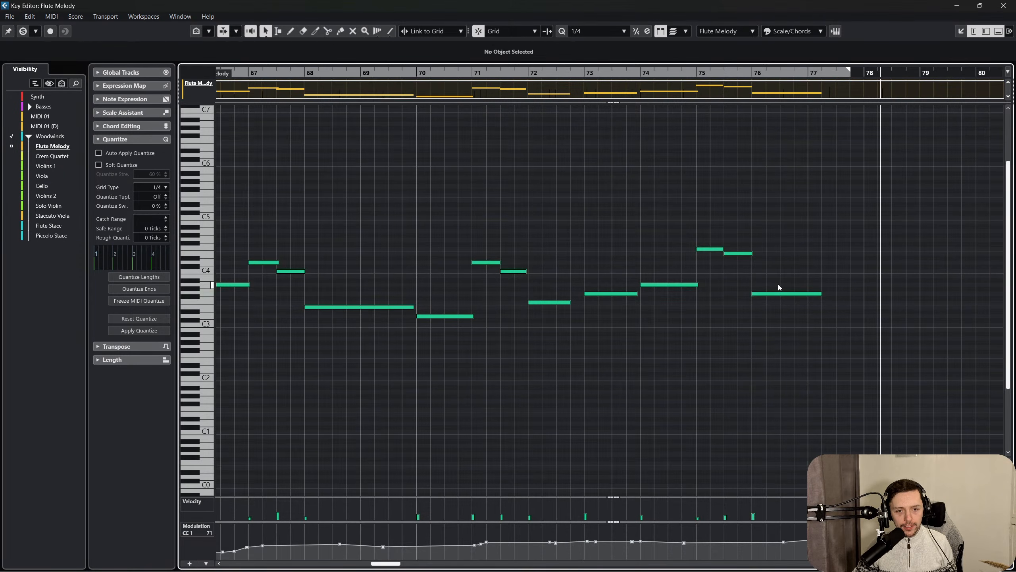
Audition the notes at bars 74 and 75, and raise the bar 76 note to D4.
{"action": "left_click", "coordinate": [674, 285]}
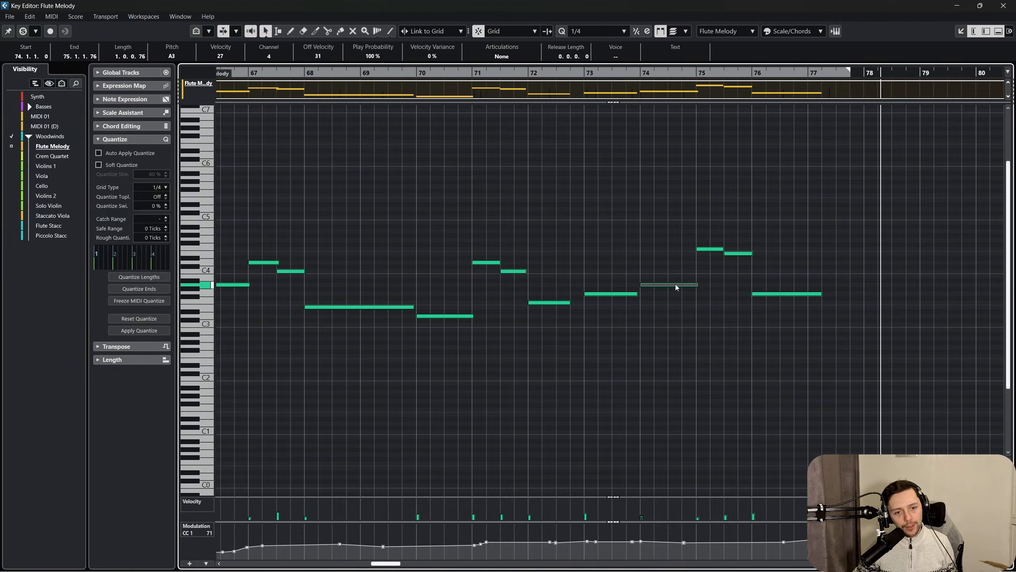
{"action": "left_click", "coordinate": [714, 246]}
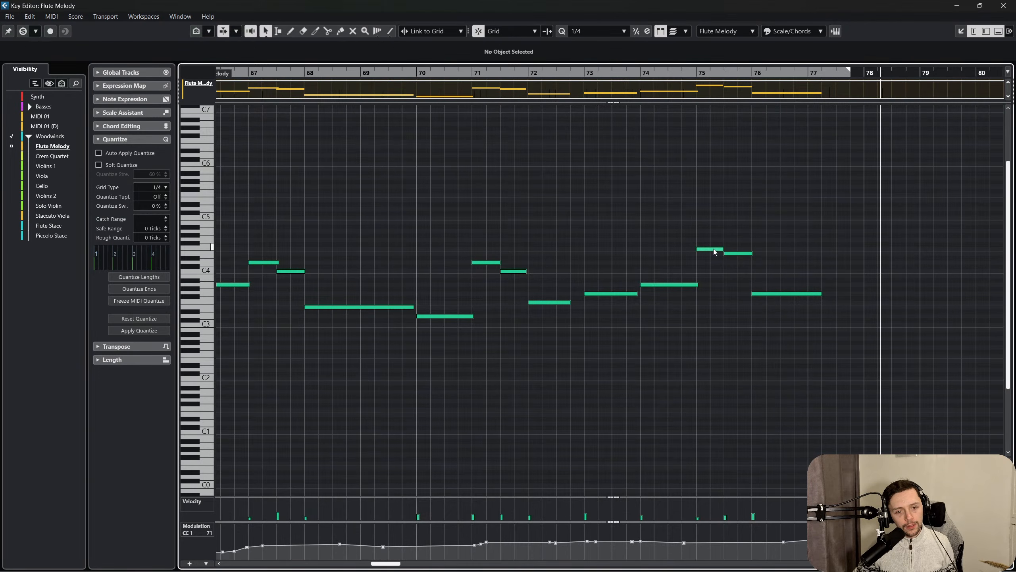
{"action": "left_click", "coordinate": [714, 249]}
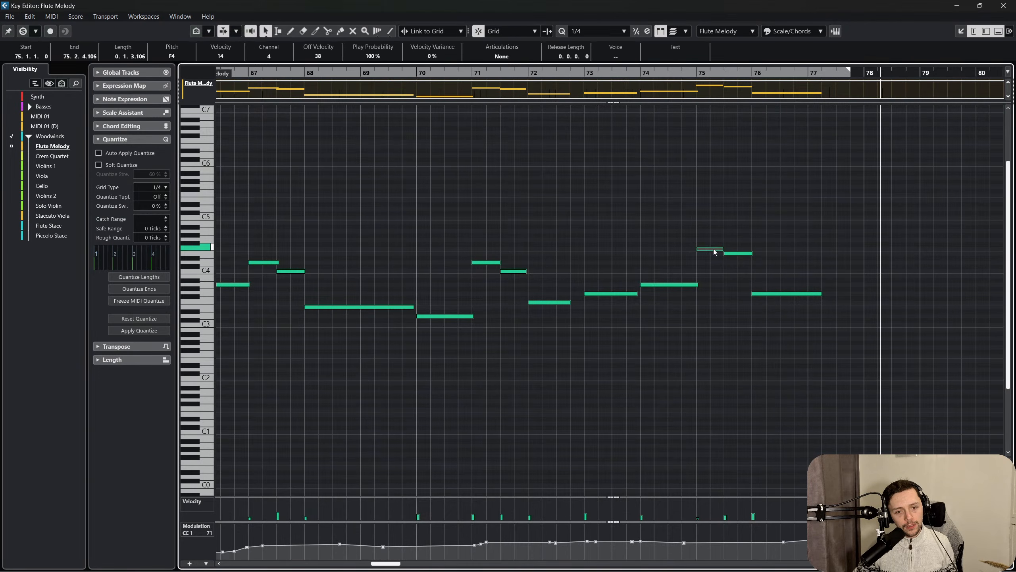
{"action": "left_click", "coordinate": [775, 294]}
{"action": "left_click_drag", "start_coordinate": [775, 294], "coordinate": [780, 267]}
{"action": "left_click", "coordinate": [752, 208]}
Play the melody from bar 75 and stop partway through the bar 76 note.
{"action": "left_click", "coordinate": [696, 73]}
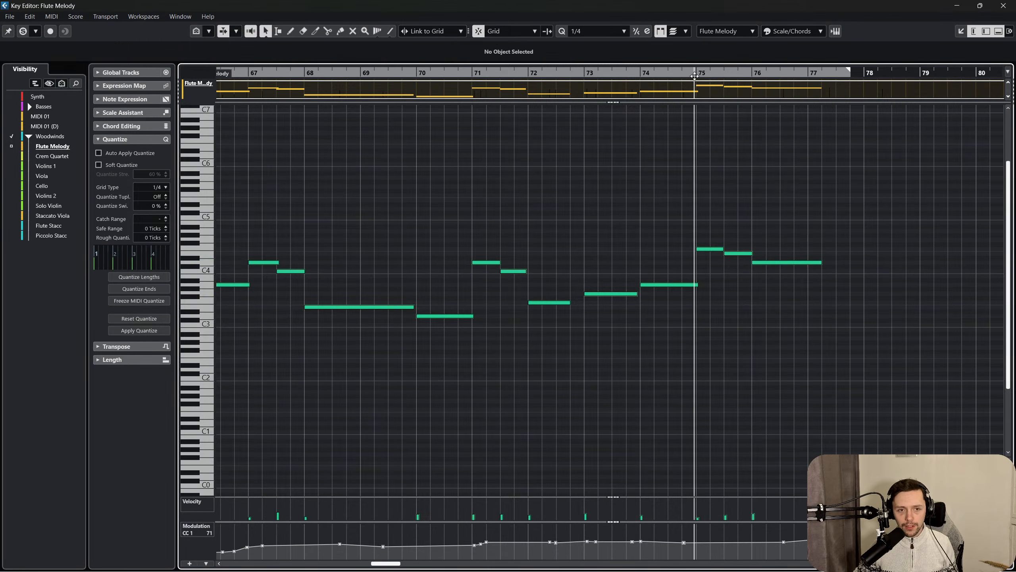
{"action": "key", "text": "space"}
{"action": "scroll", "coordinate": [782, 242], "scroll_direction": "right", "scroll_amount": 4}
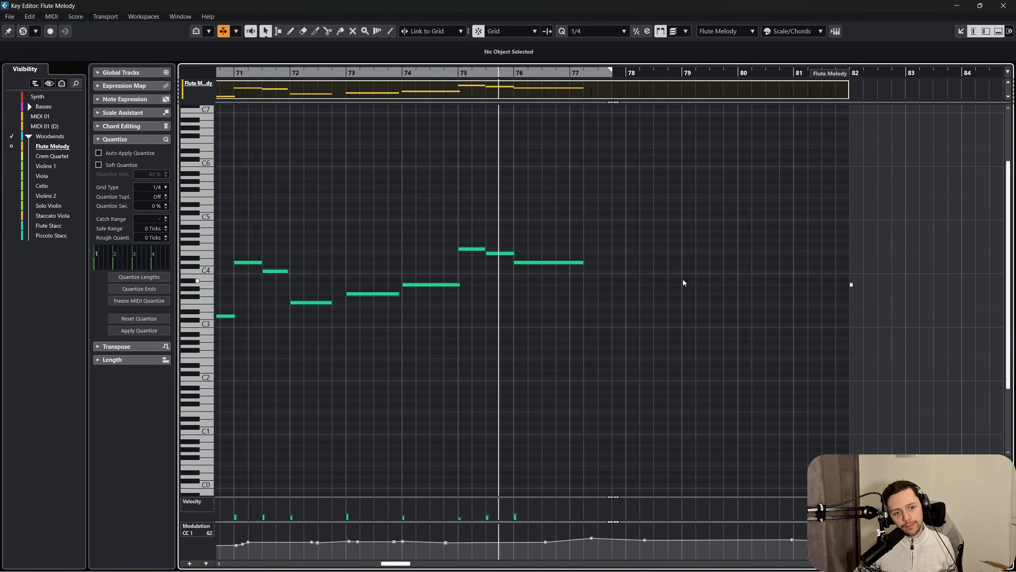
{"action": "key", "text": "space"}
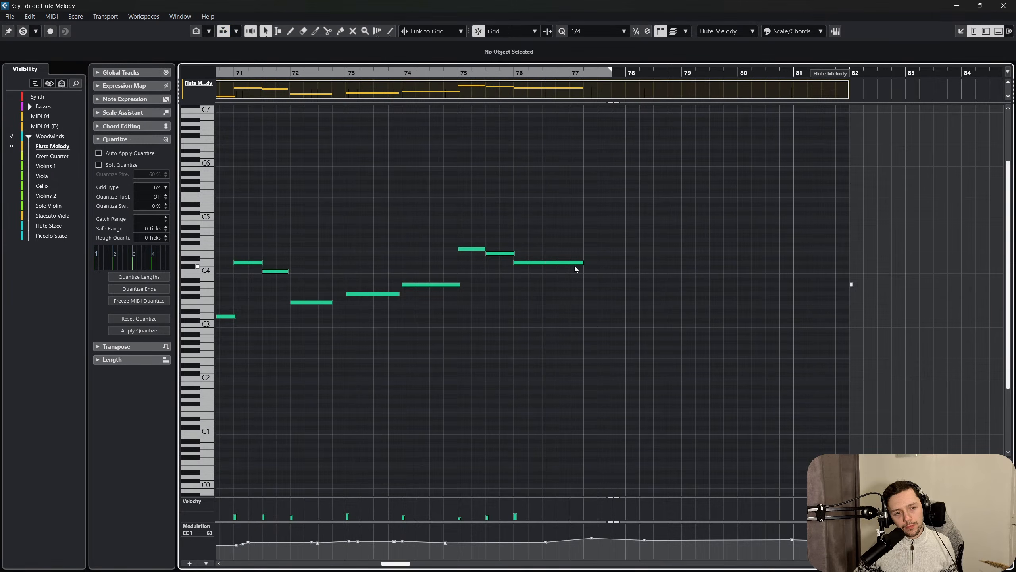
Try the bar 76 note at E4 with the short note before it deleted, and play from bar 75.
{"action": "left_click", "coordinate": [575, 263]}
{"action": "key", "text": "Up"}
{"action": "key", "text": "Up"}
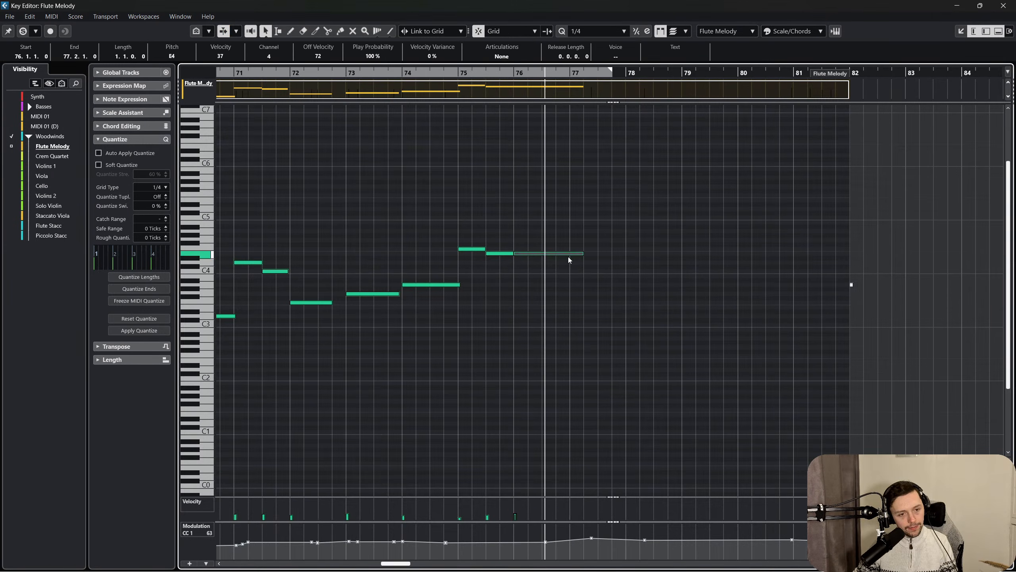
{"action": "left_click_drag", "start_coordinate": [512, 233], "coordinate": [498, 273]}
{"action": "key", "text": "Delete"}
{"action": "left_click", "coordinate": [457, 74]}
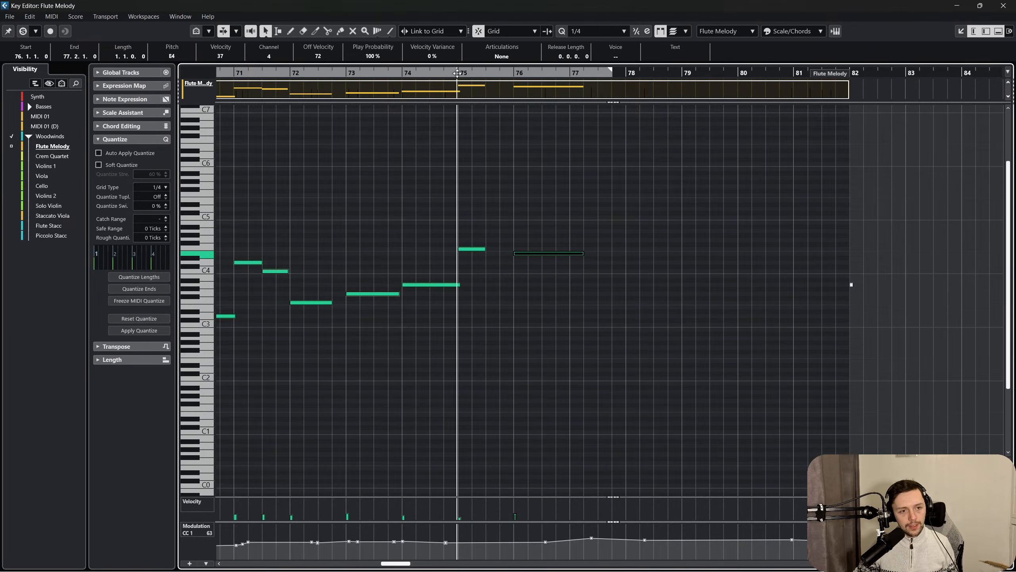
{"action": "key", "text": "space"}
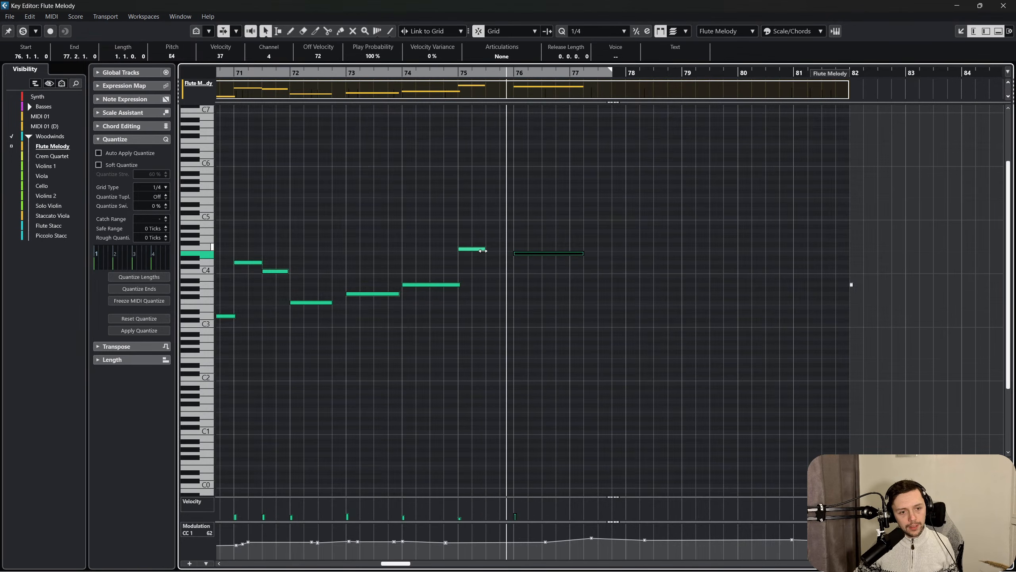
Try lengthening the note at bar 75, and undo the trial edits back to the D4 note at bar 76.
{"action": "left_click_drag", "start_coordinate": [483, 250], "coordinate": [534, 251]}
{"action": "key", "text": "ctrl+z"}
{"action": "key", "text": "ctrl+z"}
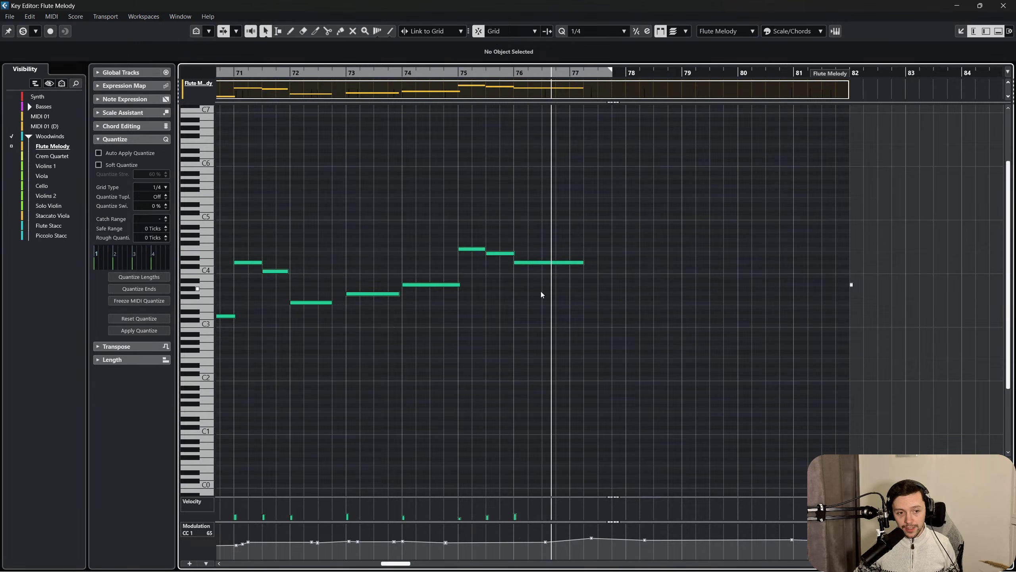
Raise the bar 76 note to F4 and extend its end to 77.3 while replaying from around bar 74.
{"action": "left_click_drag", "start_coordinate": [542, 262], "coordinate": [540, 251]}
{"action": "left_click", "coordinate": [484, 202]}
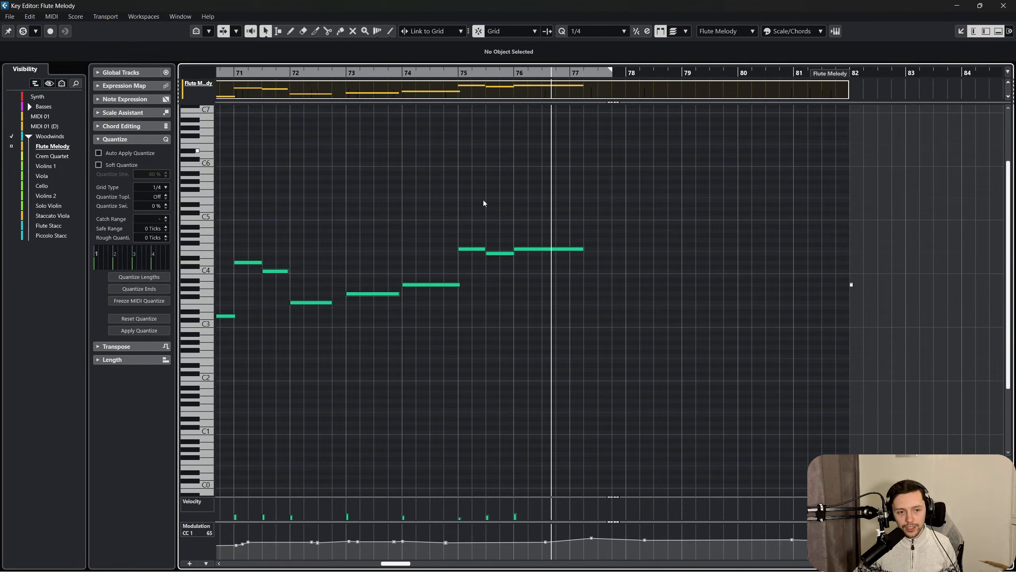
{"action": "left_click_drag", "start_coordinate": [447, 72], "coordinate": [416, 72]}
{"action": "key", "text": "space"}
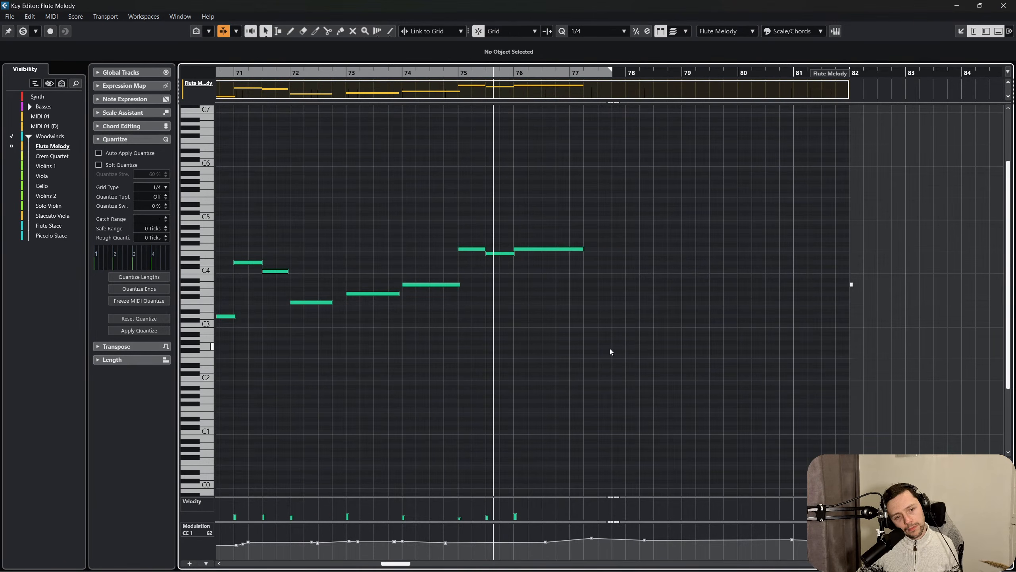
{"action": "left_click_drag", "start_coordinate": [583, 247], "coordinate": [598, 249]}
{"action": "left_click", "coordinate": [593, 259]}
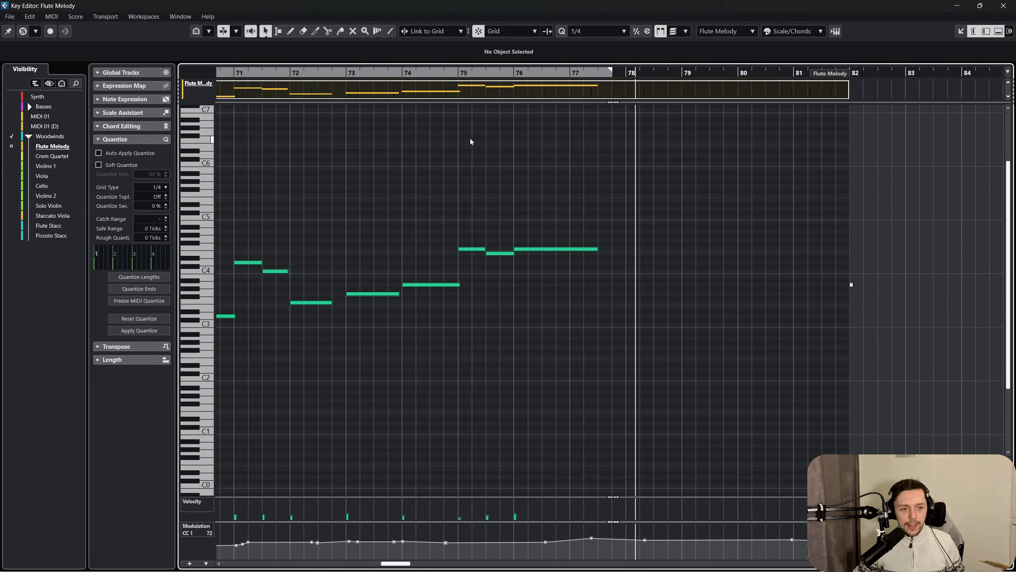
Close the separate Key Editor, select the Flute Melody track, and play the arrangement from around bar 75.
{"action": "left_click", "coordinate": [1004, 6]}
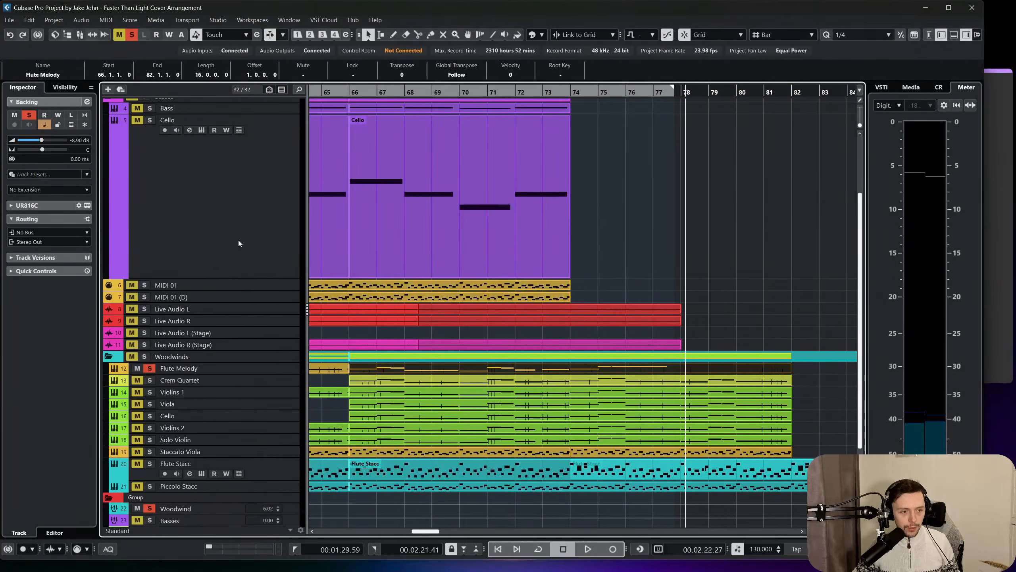
{"action": "scroll", "coordinate": [241, 277], "scroll_direction": "down", "scroll_amount": 1}
{"action": "left_click", "coordinate": [267, 335]}
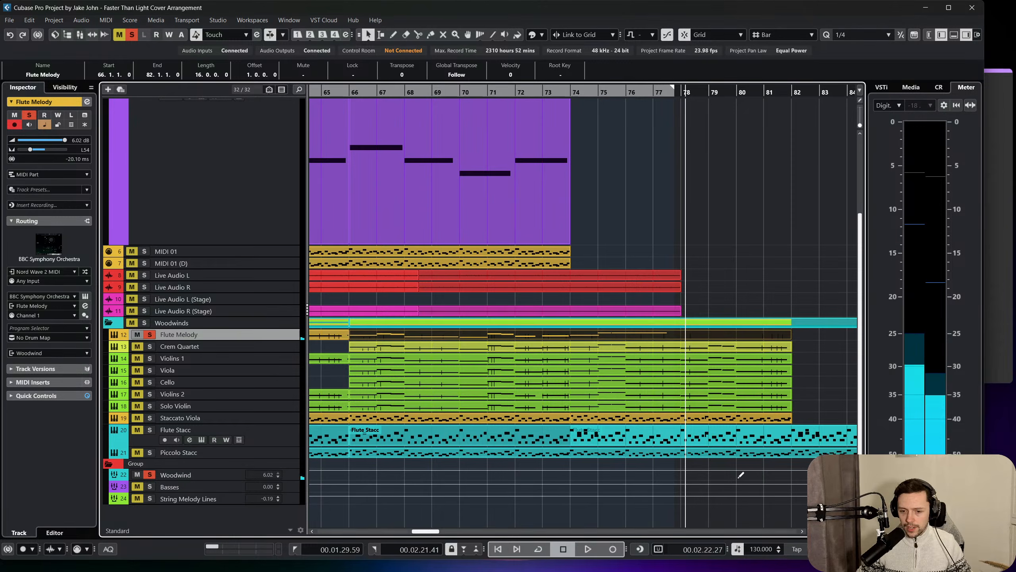
{"action": "left_click_drag", "start_coordinate": [561, 94], "coordinate": [599, 108]}
{"action": "key", "text": "space"}
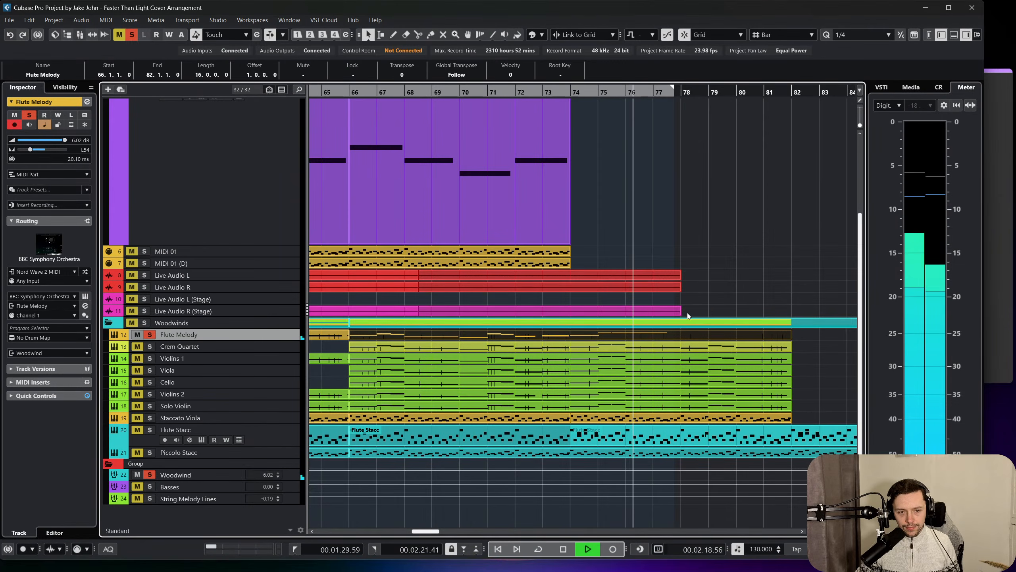
Open the Flute Melody part in the docked editor, stop playback, and place the playhead at bar 76.
{"action": "double_click", "coordinate": [674, 332]}
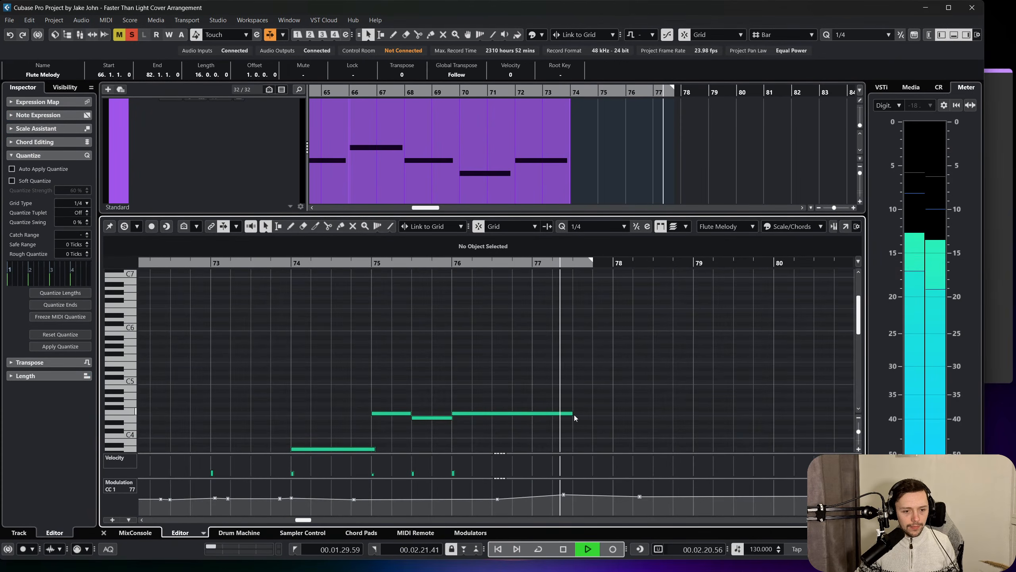
{"action": "key", "text": "space"}
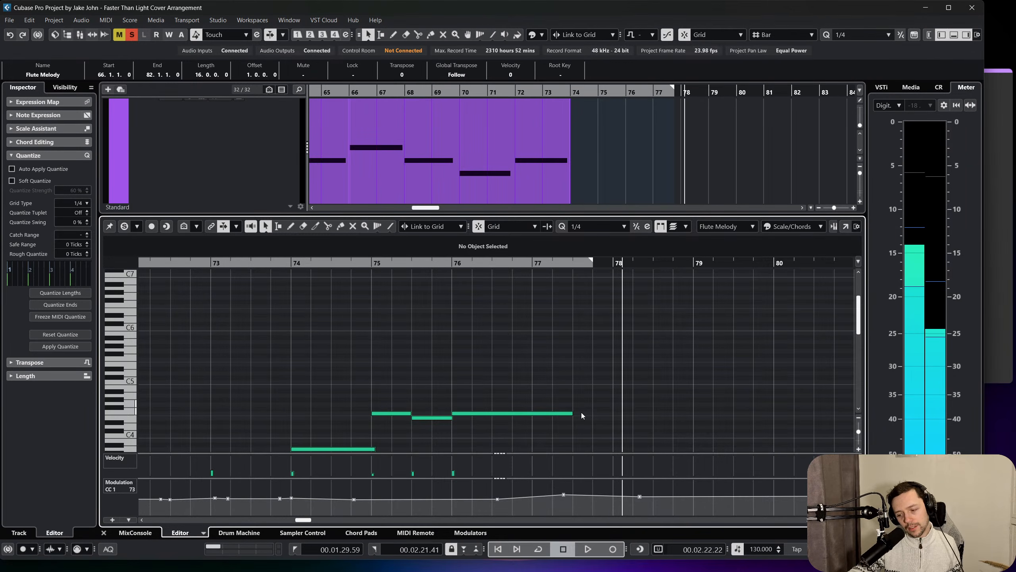
{"action": "left_click", "coordinate": [450, 277]}
{"action": "scroll", "coordinate": [554, 385], "scroll_direction": "down", "scroll_amount": 2}
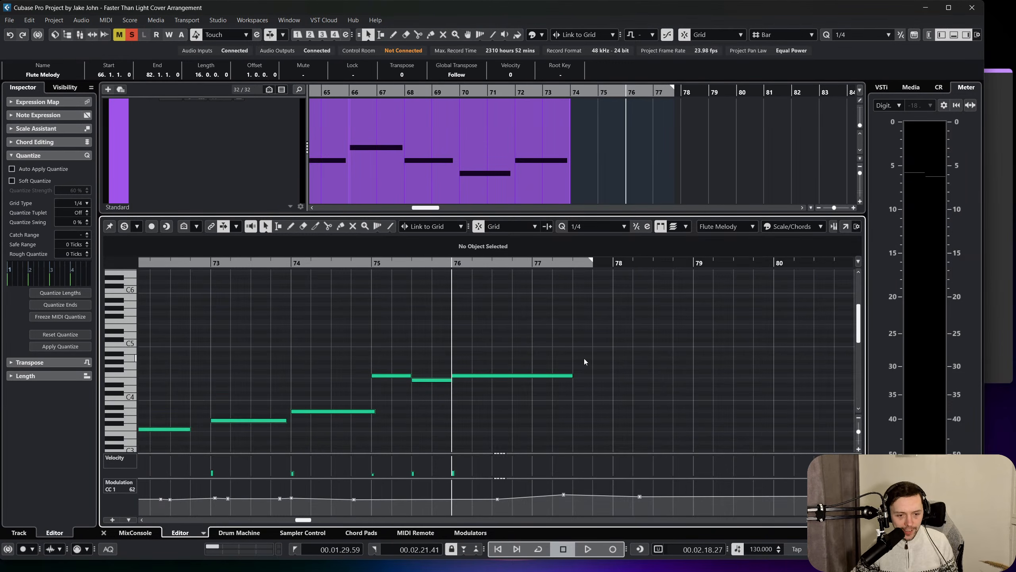
Add a G4 note from 77.3 to bar 78 and an A4 note from bar 78 to bar 79, and start playback from bar 76.
{"action": "left_click", "coordinate": [568, 375]}
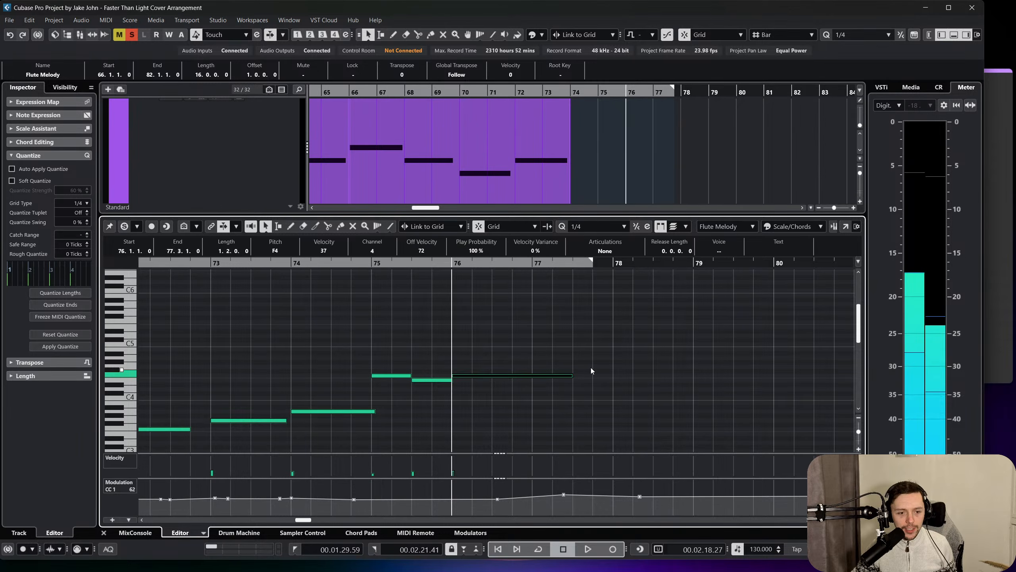
{"action": "left_click", "coordinate": [581, 369]}
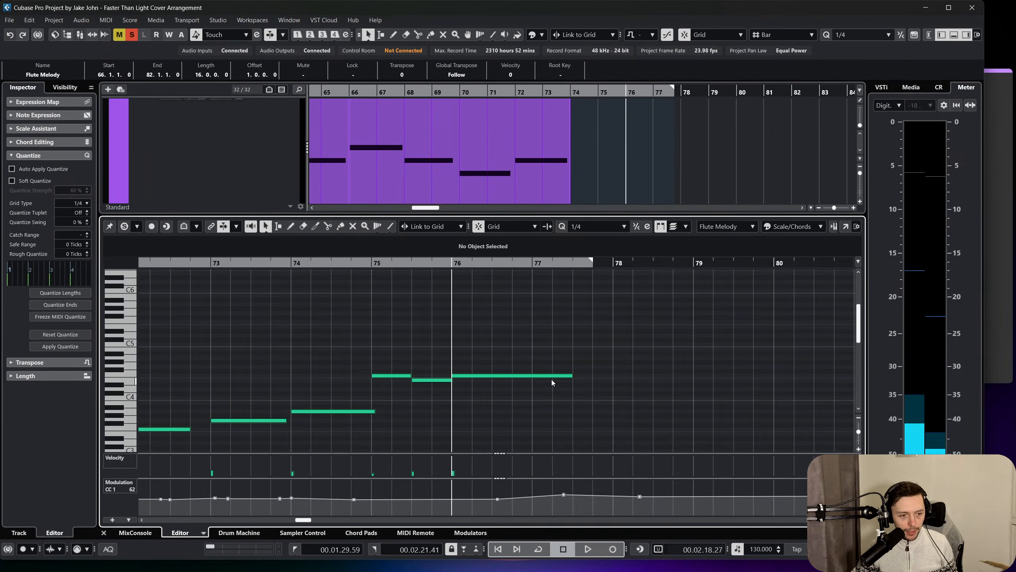
{"action": "left_click_drag", "start_coordinate": [576, 367], "coordinate": [694, 358]}
{"action": "left_click", "coordinate": [533, 286]}
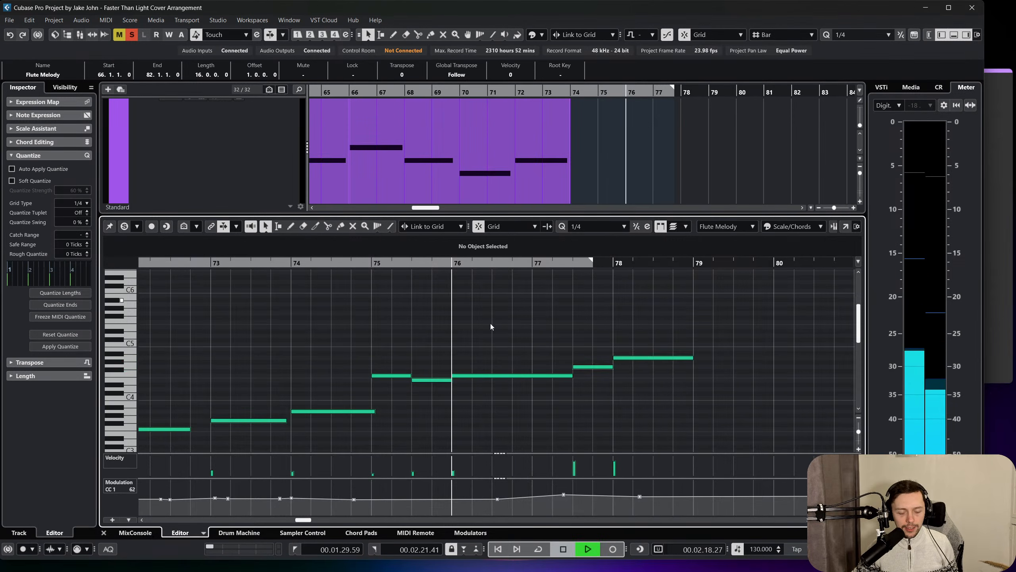
Audition the passage after the A4 note, replaying from late bar 78 into bar 80.
{"action": "key", "text": "space"}
{"action": "key", "text": "f"}
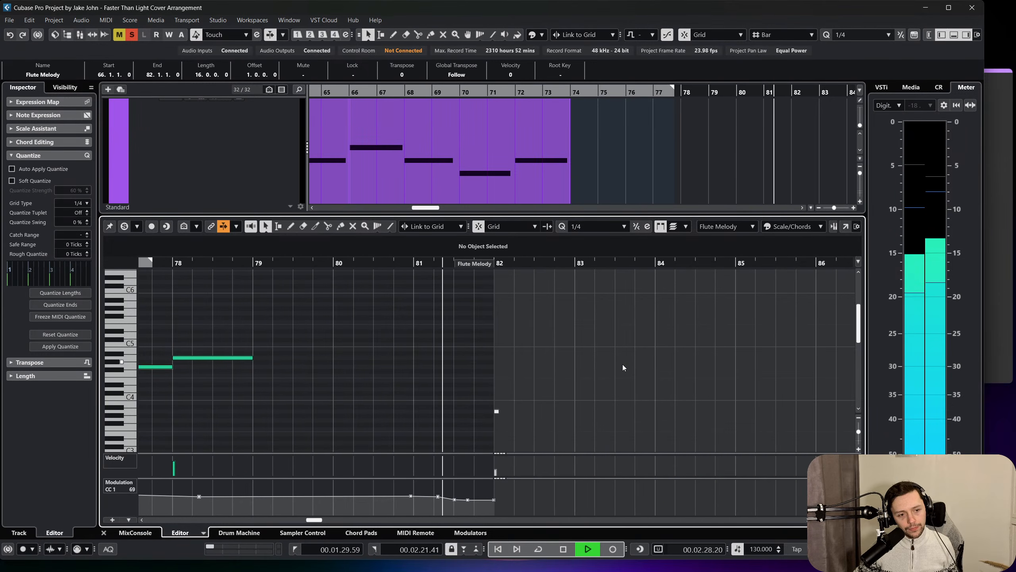
{"action": "key", "text": "space"}
{"action": "scroll", "coordinate": [375, 387], "scroll_direction": "left", "scroll_amount": 5}
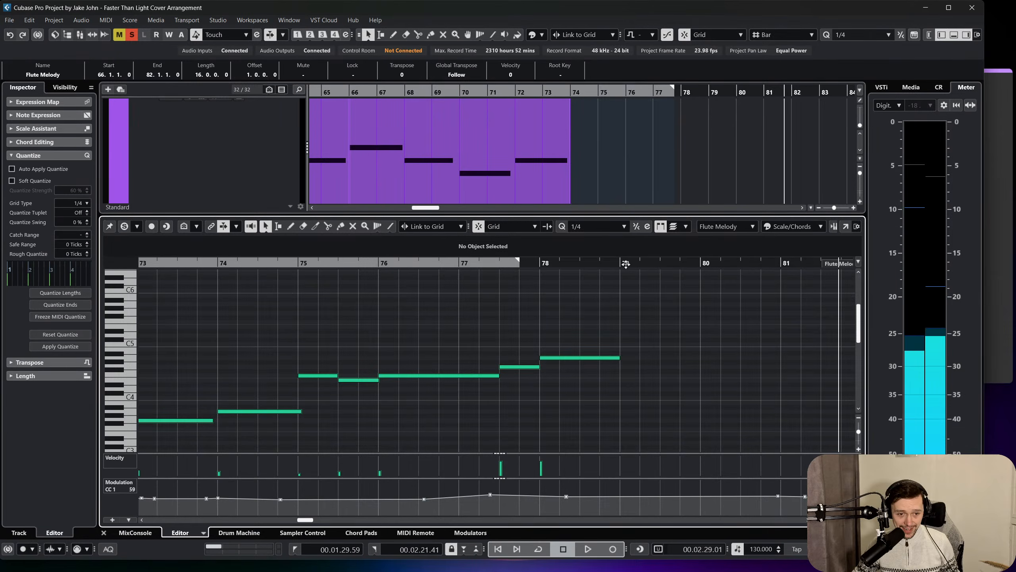
{"action": "left_click", "coordinate": [657, 261]}
{"action": "scroll", "coordinate": [658, 261], "scroll_direction": "right", "scroll_amount": 2}
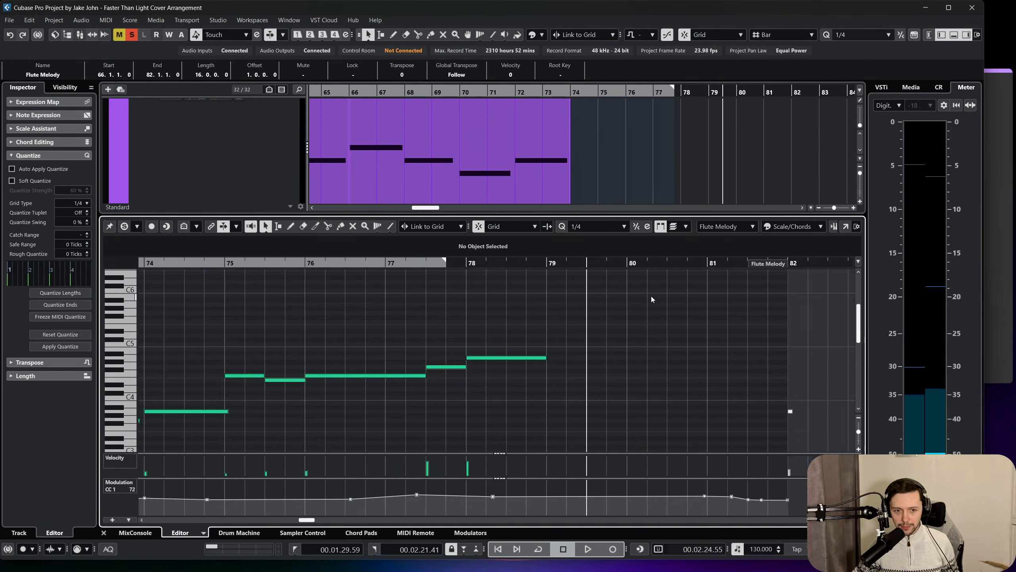
{"action": "left_click", "coordinate": [720, 261]}
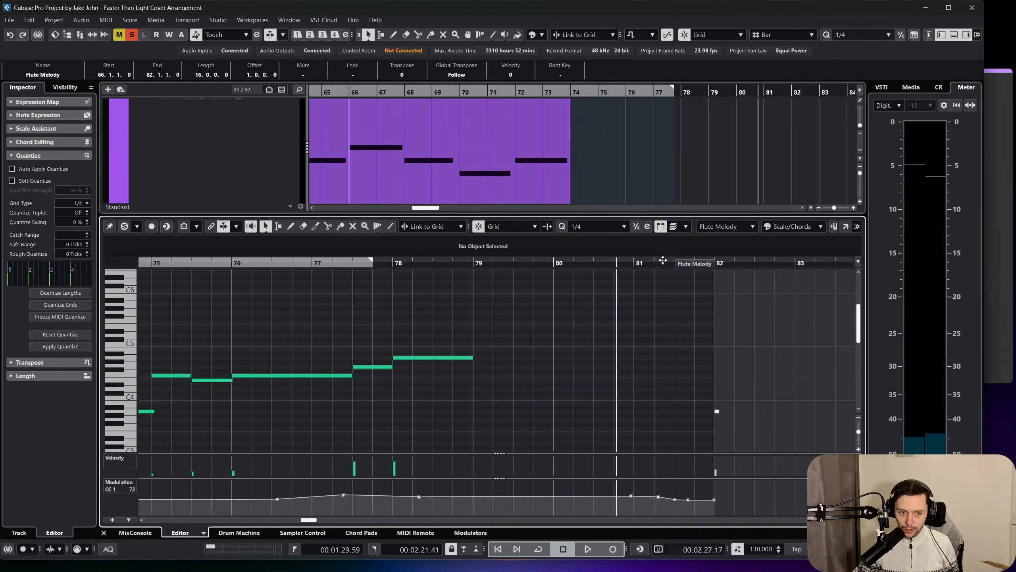
{"action": "left_click", "coordinate": [398, 262]}
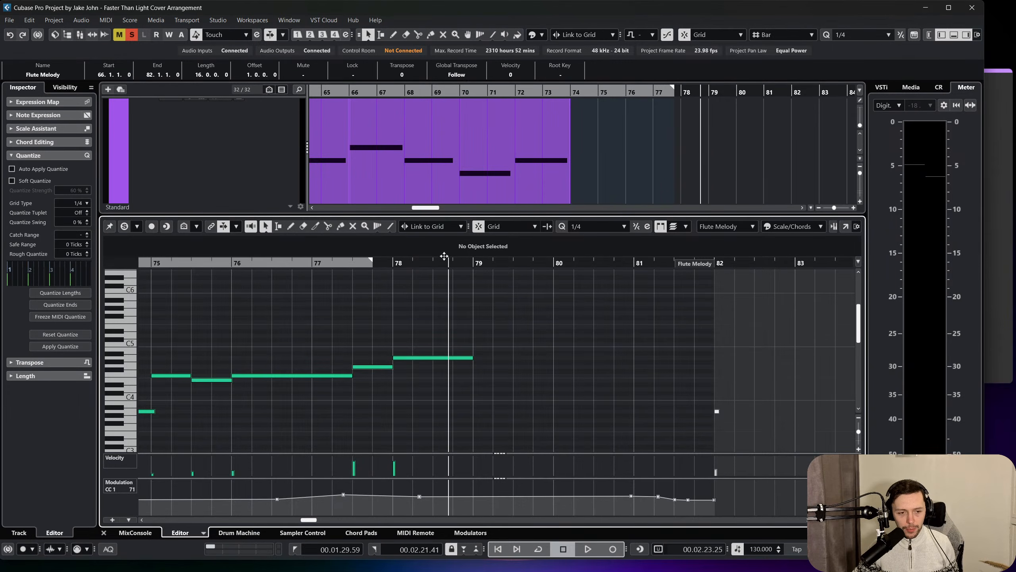
{"action": "key", "text": "space"}
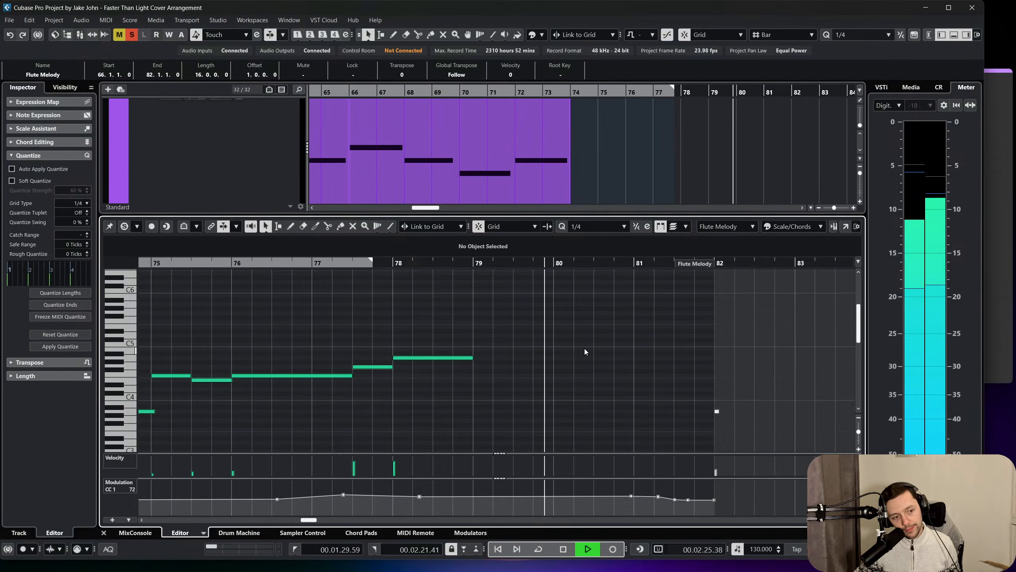
{"action": "key", "text": "space"}
Add a one-beat note at the start of bar 80 and set its pitch to F5.
{"action": "left_click", "coordinate": [556, 344], "text": "alt"}
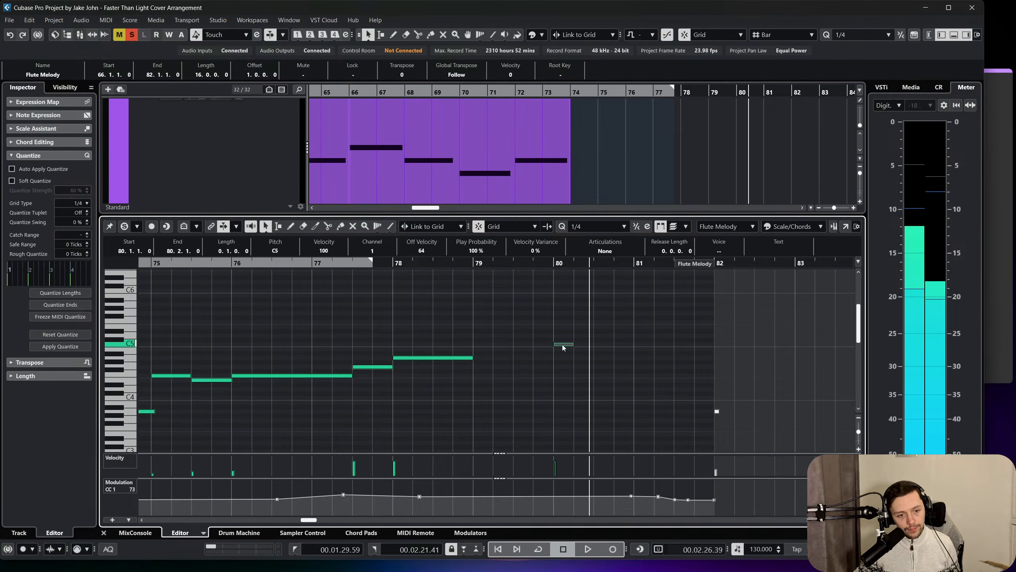
{"action": "left_click_drag", "start_coordinate": [562, 344], "coordinate": [566, 373]}
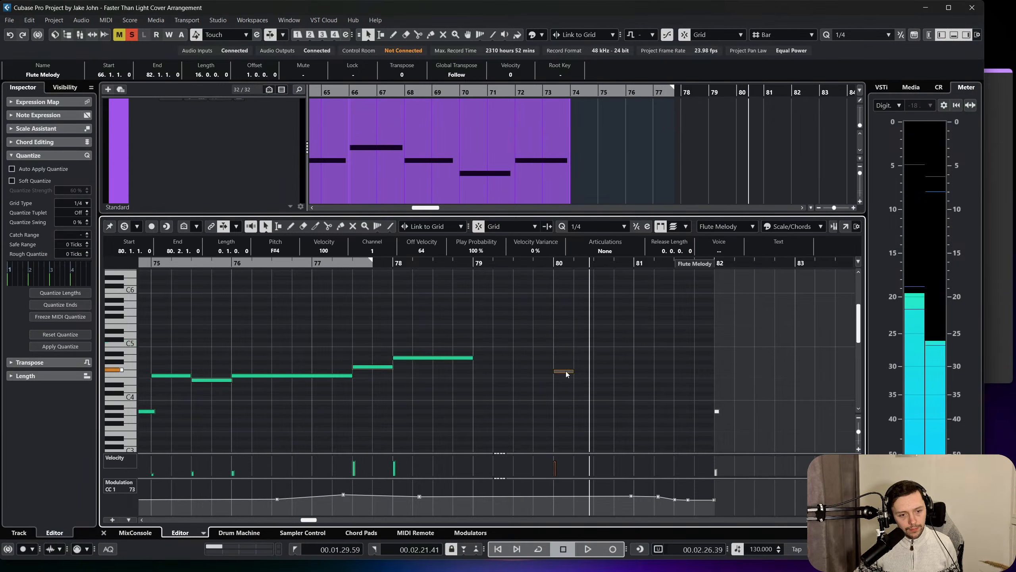
{"action": "key", "text": "Up"}
{"action": "key", "text": "Up"}
{"action": "key", "text": "Up"}
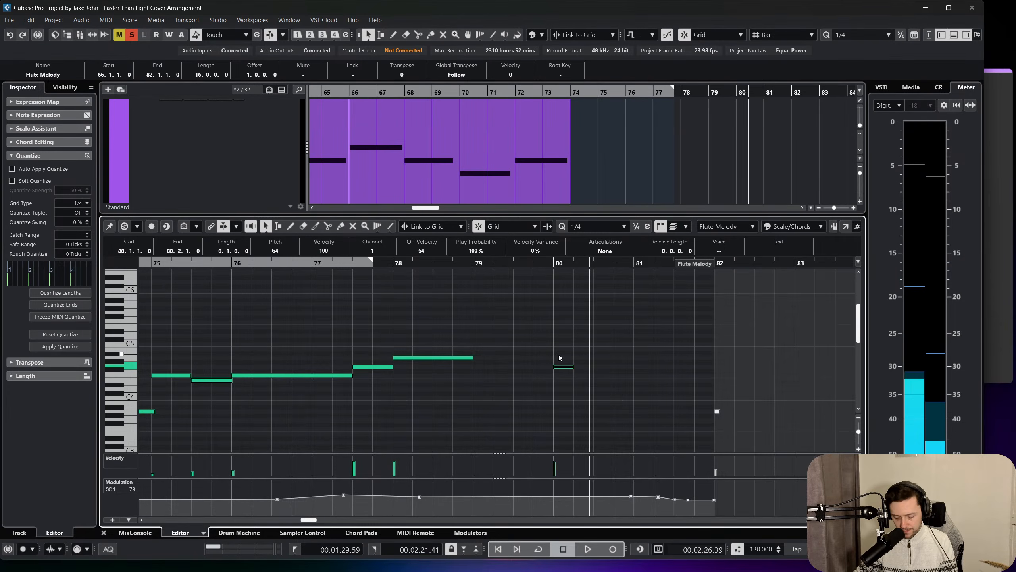
{"action": "key", "text": "Up"}
{"action": "key", "text": "Up"}
{"action": "key", "text": "Up"}
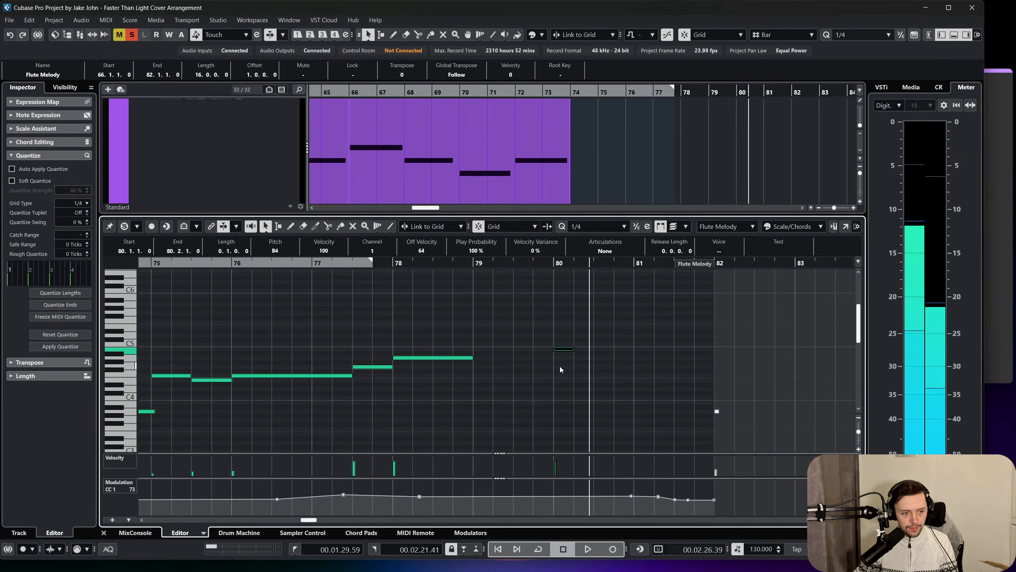
{"action": "key", "text": "Up"}
{"action": "key", "text": "Up"}
{"action": "key", "text": "Up"}
{"action": "key", "text": "Up"}
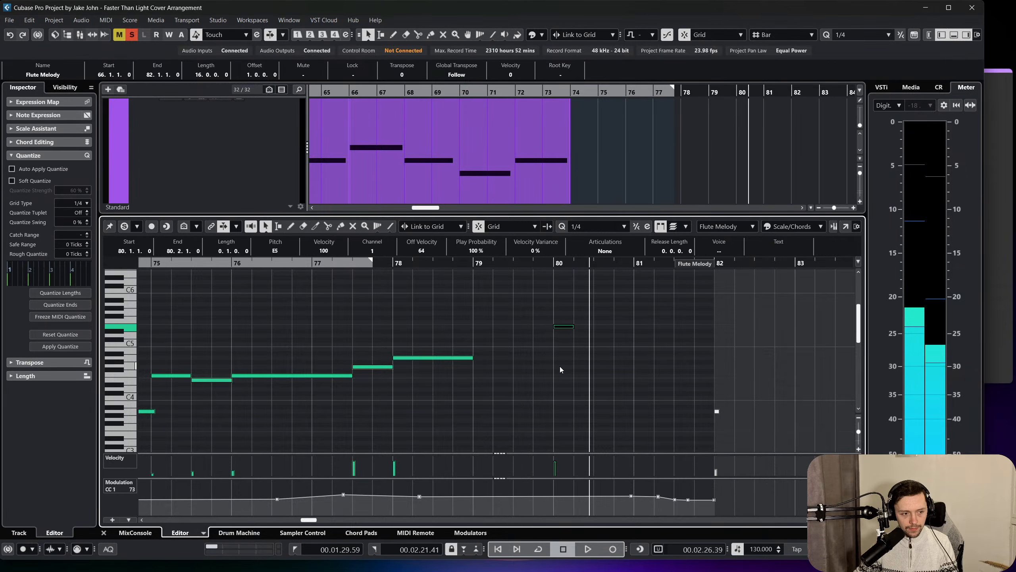
Extend the F5 note to bar 81 and duplicate it into bar 81, lowering the copy to E5.
{"action": "left_click", "coordinate": [445, 264]}
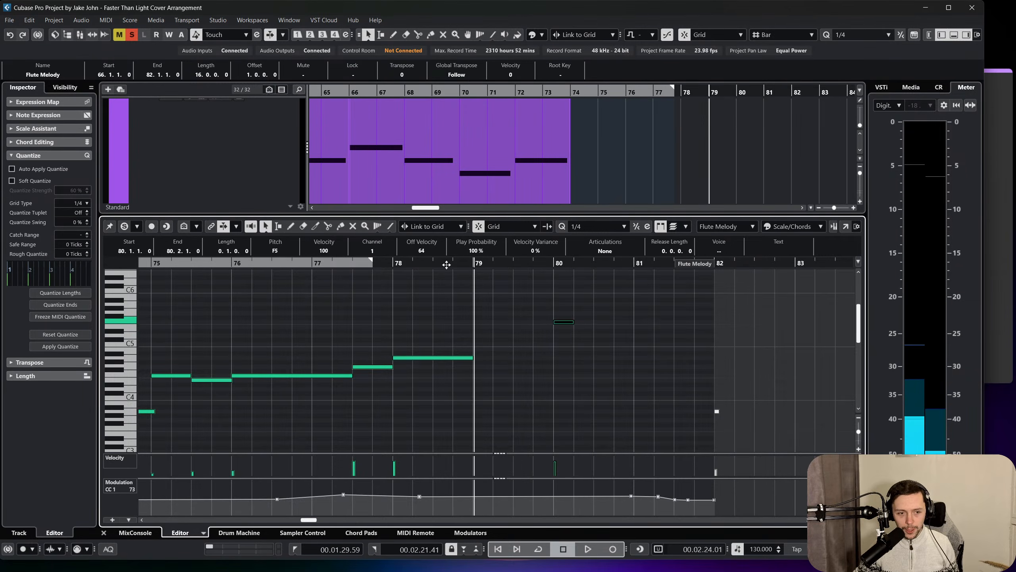
{"action": "key", "text": "space"}
{"action": "left_click", "coordinate": [559, 387]}
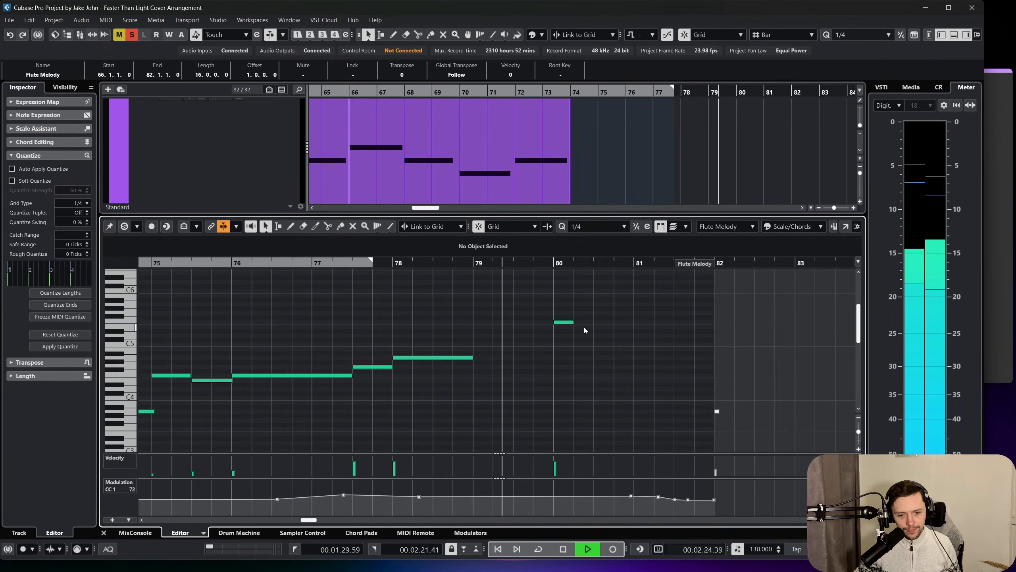
{"action": "left_click_drag", "start_coordinate": [571, 322], "coordinate": [635, 323]}
{"action": "key", "text": "ctrl+d"}
{"action": "key", "text": "Down"}
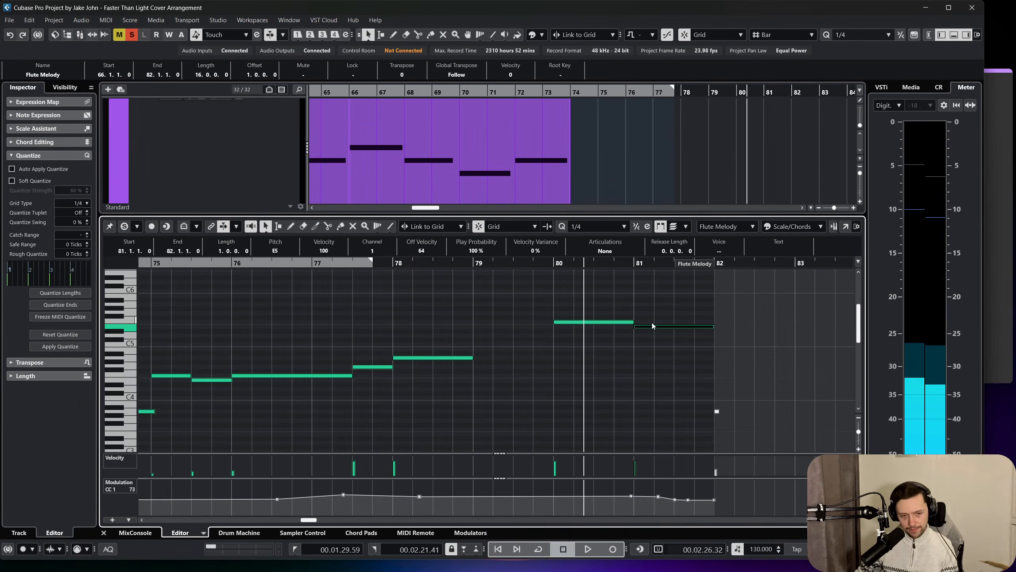
Play through the F5 and E5 notes and on past bar 83, and stop playback.
{"action": "key", "text": "space"}
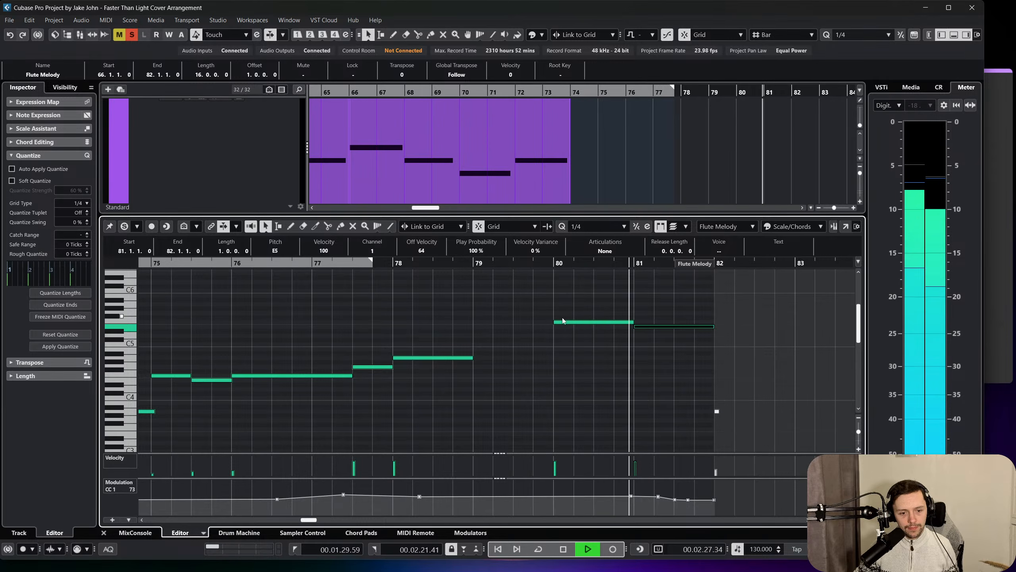
{"action": "left_click", "coordinate": [578, 351]}
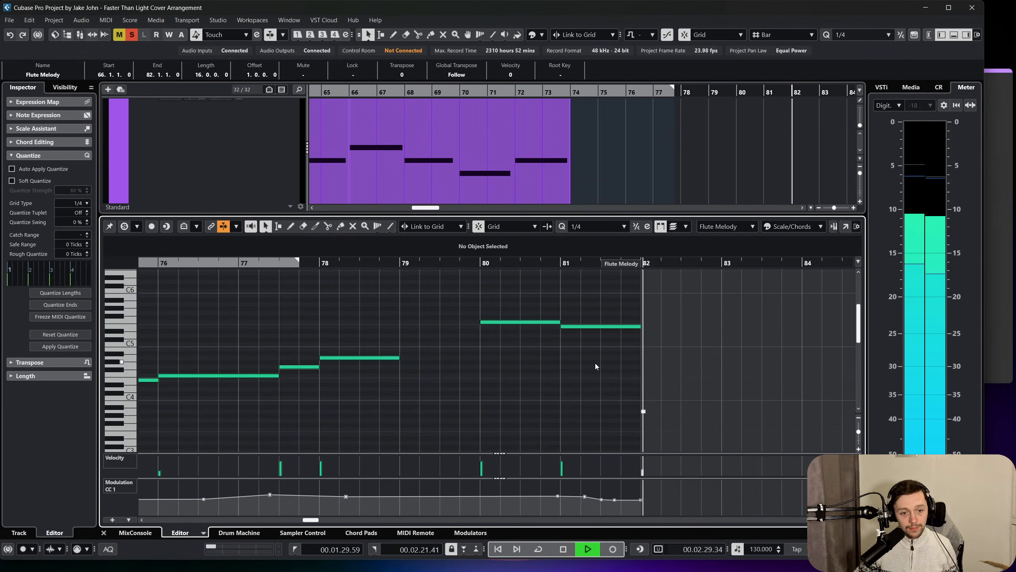
{"action": "scroll", "coordinate": [572, 370], "scroll_direction": "left", "scroll_amount": 3}
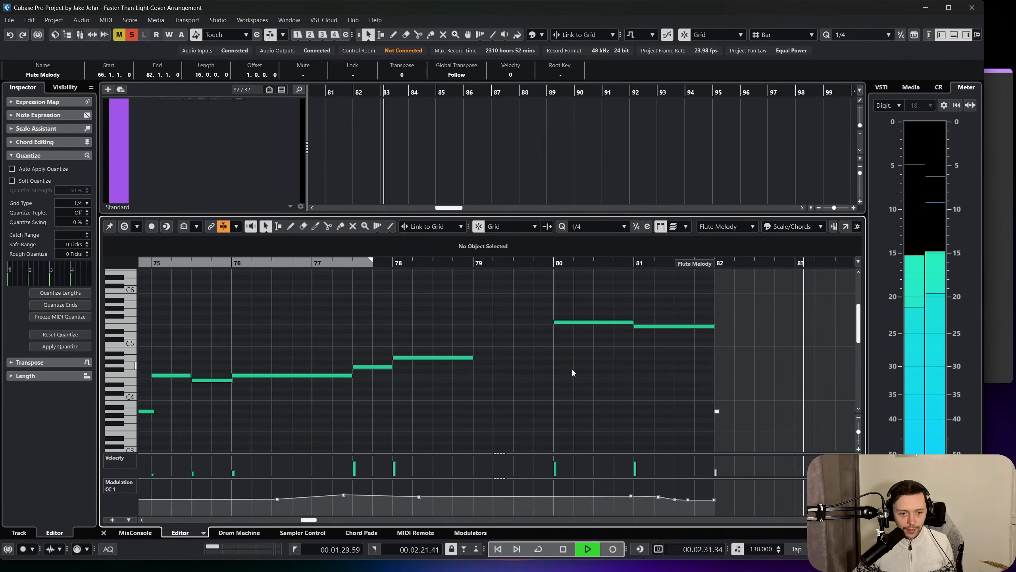
{"action": "key", "text": "space"}
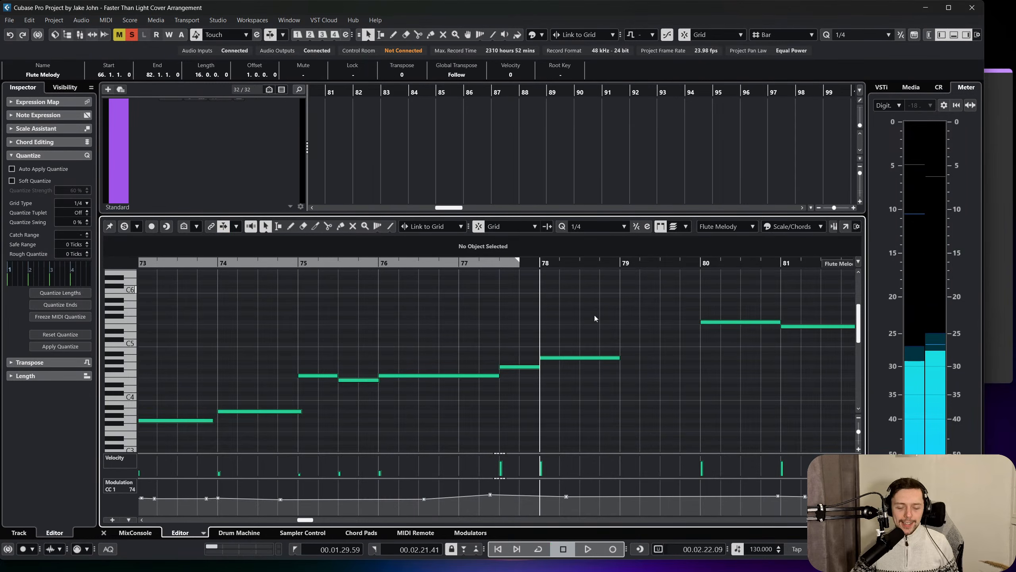
Open the Flute Melody part in a separate Key Editor window and review its phrase from bar 66 to bar 82.
{"action": "scroll", "coordinate": [526, 337], "scroll_direction": "right", "scroll_amount": 2}
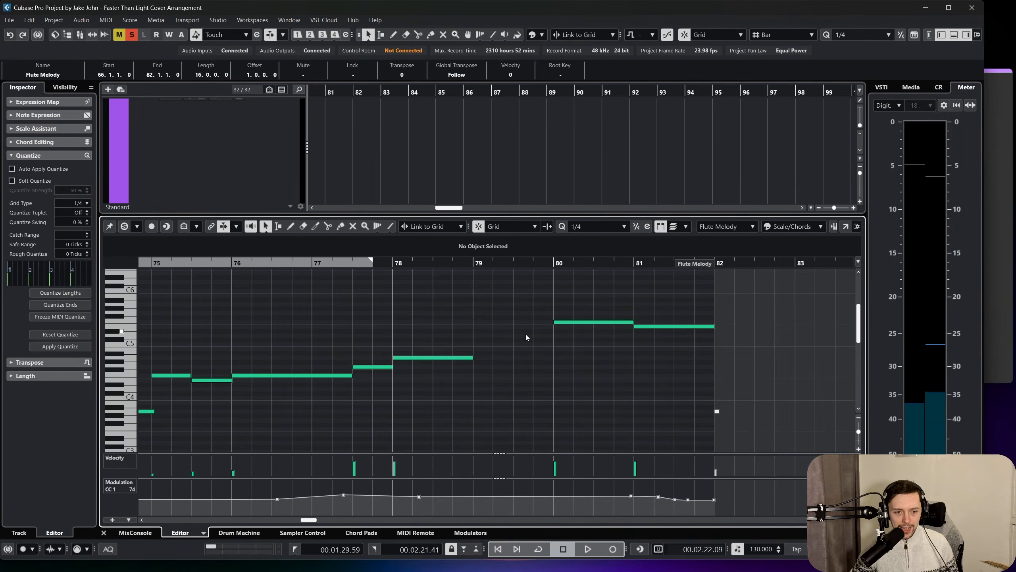
{"action": "scroll", "coordinate": [489, 350], "scroll_direction": "left", "scroll_amount": 4}
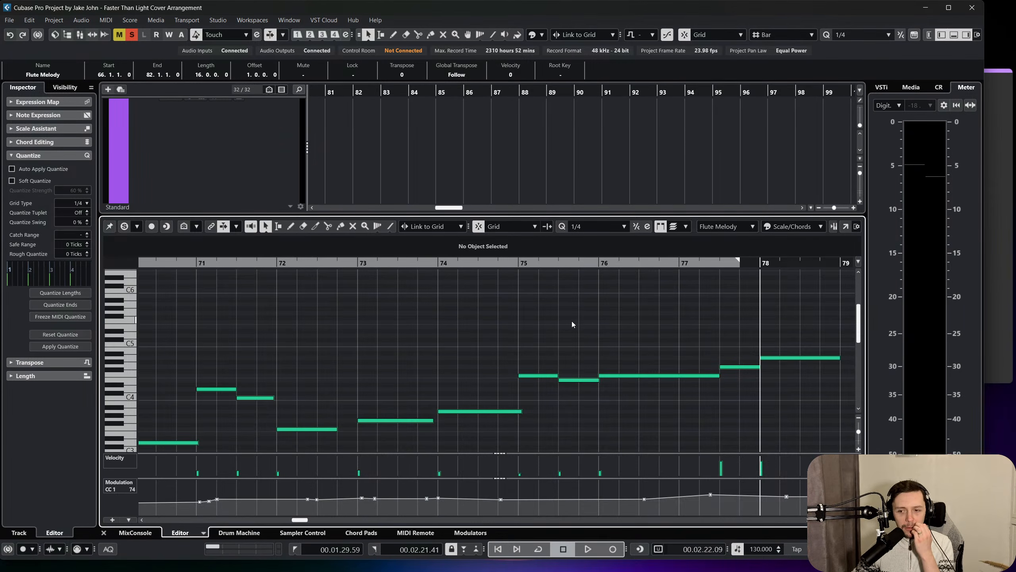
{"action": "scroll", "coordinate": [517, 338], "scroll_direction": "down", "scroll_amount": 3}
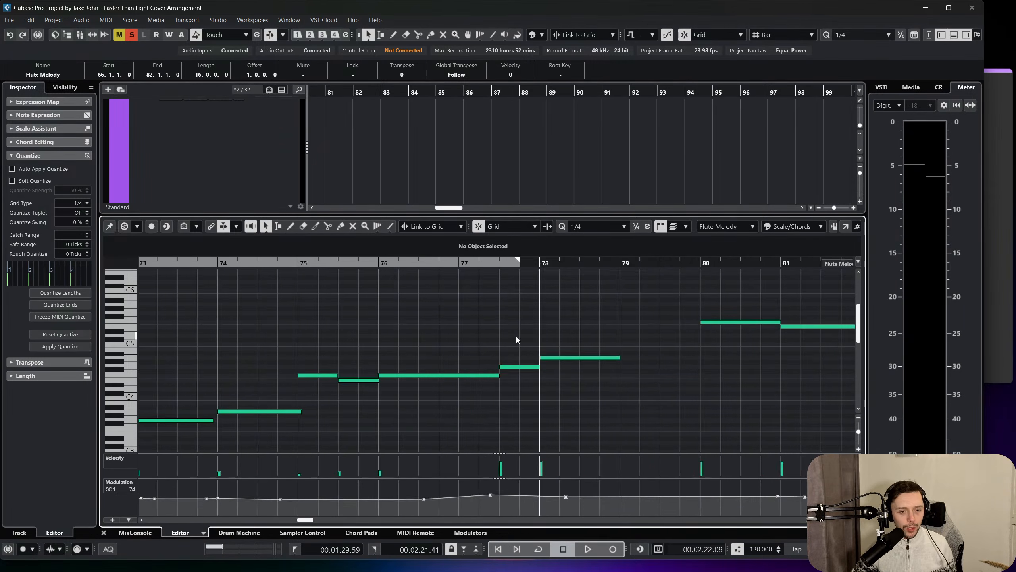
{"action": "scroll", "coordinate": [517, 338], "scroll_direction": "left", "scroll_amount": 3}
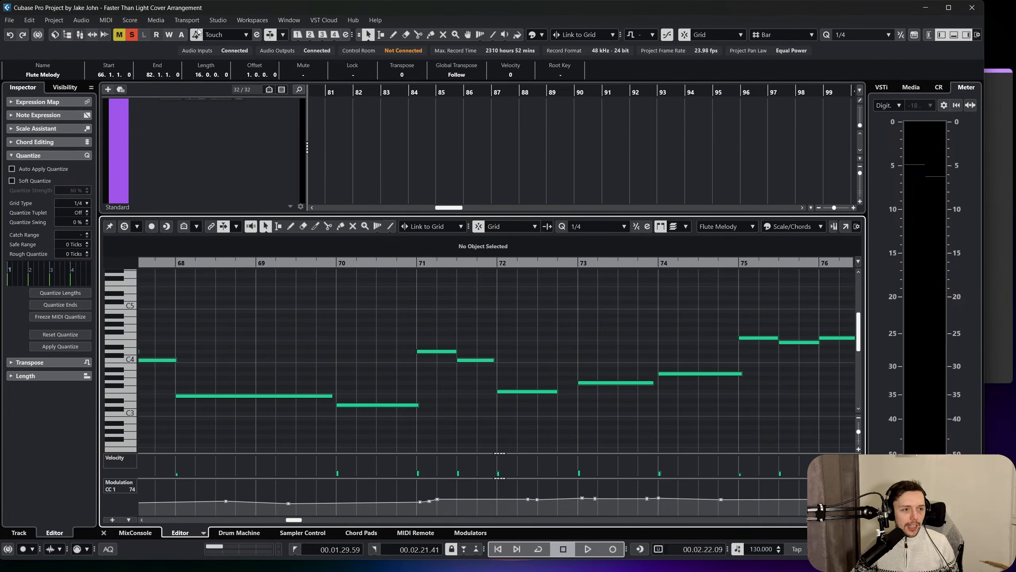
{"action": "left_click", "coordinate": [108, 21]}
{"action": "left_click", "coordinate": [121, 32]}
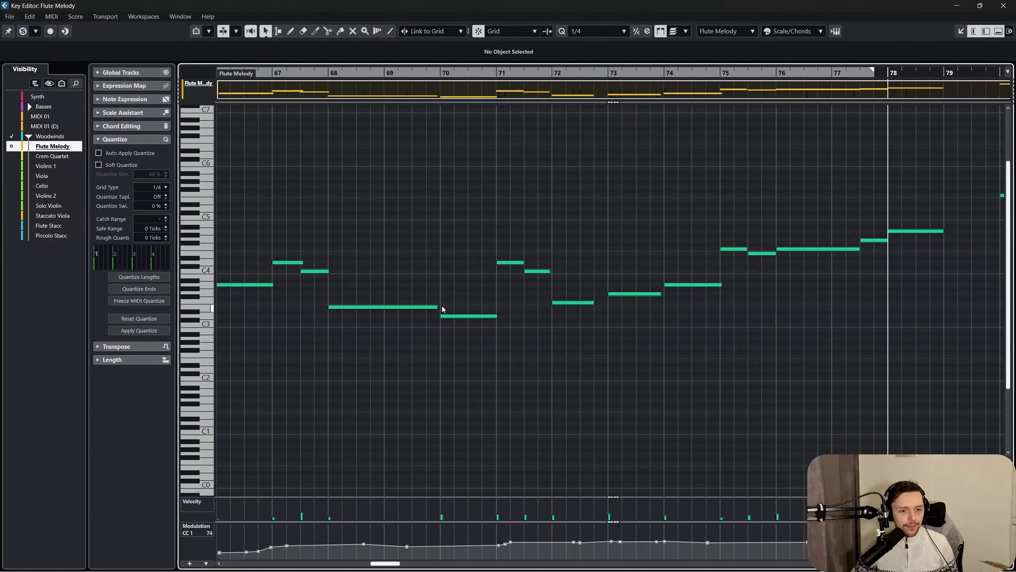
{"action": "scroll", "coordinate": [447, 313], "scroll_direction": "left", "scroll_amount": 5}
{"action": "scroll", "coordinate": [456, 274], "scroll_direction": "right", "scroll_amount": 3}
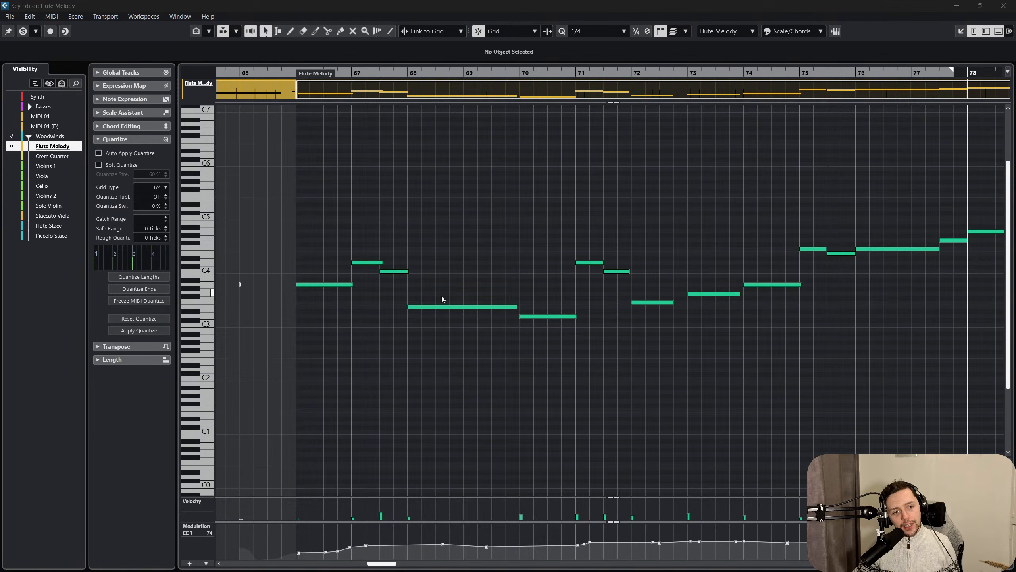
{"action": "scroll", "coordinate": [537, 315], "scroll_direction": "right", "scroll_amount": 2}
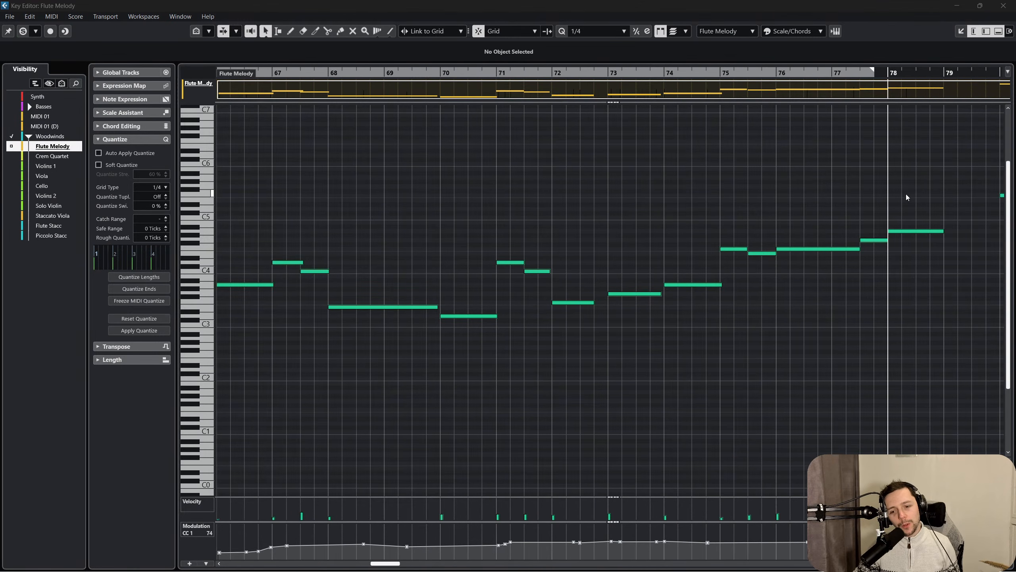
{"action": "scroll", "coordinate": [906, 193], "scroll_direction": "right", "scroll_amount": 6}
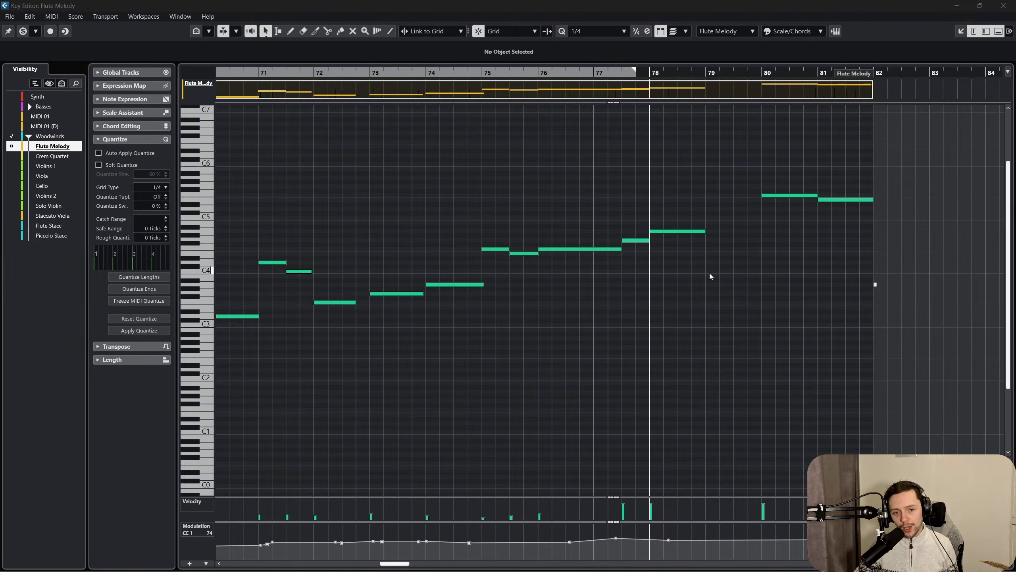
{"action": "left_click_drag", "start_coordinate": [718, 200], "coordinate": [751, 201]}
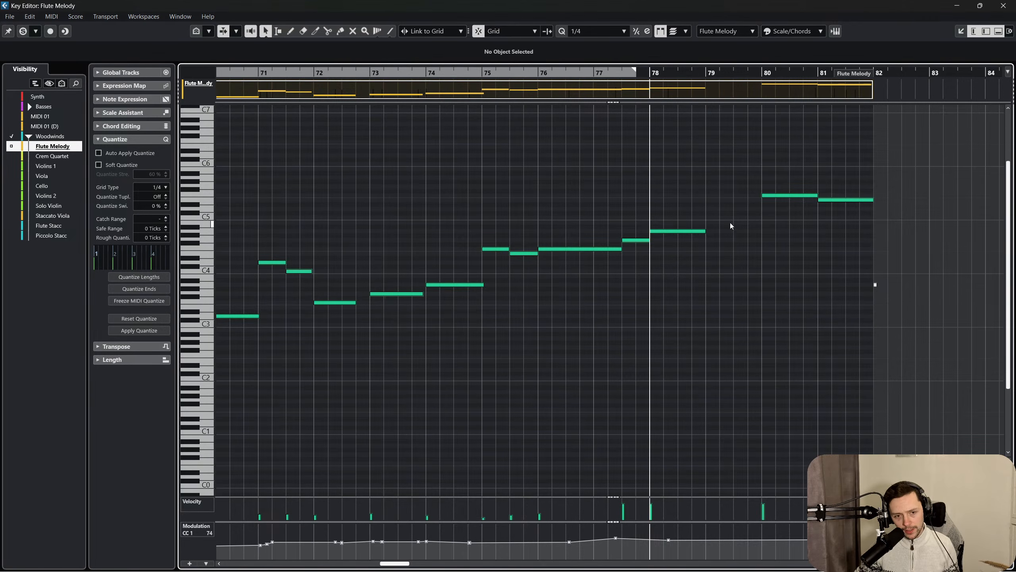
Duplicate the bar 78 A4 note into bar 79 and lower the copy to E4.
{"action": "left_click", "coordinate": [689, 230]}
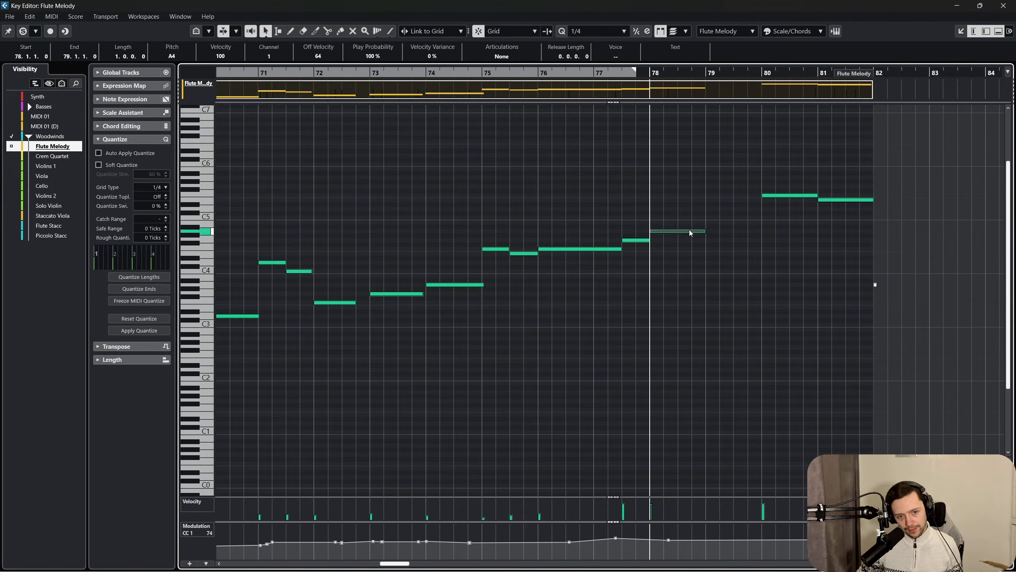
{"action": "key", "text": "ctrl+d"}
{"action": "left_click_drag", "start_coordinate": [730, 244], "coordinate": [732, 253]}
{"action": "left_click", "coordinate": [739, 216]}
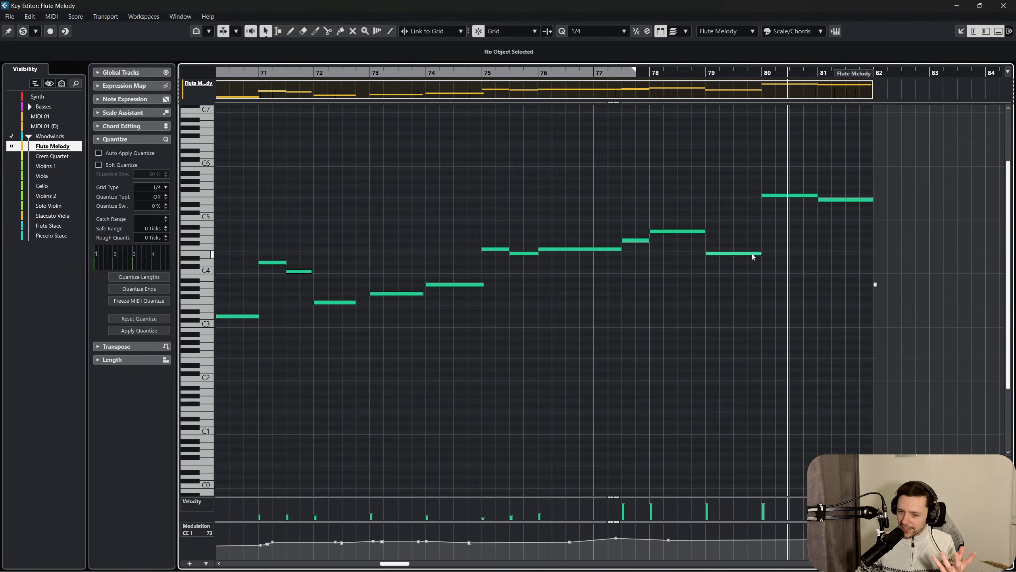
Undo the bar 79 note's drop to E4 and raise that note to D5.
{"action": "left_click_drag", "start_coordinate": [737, 139], "coordinate": [772, 282]}
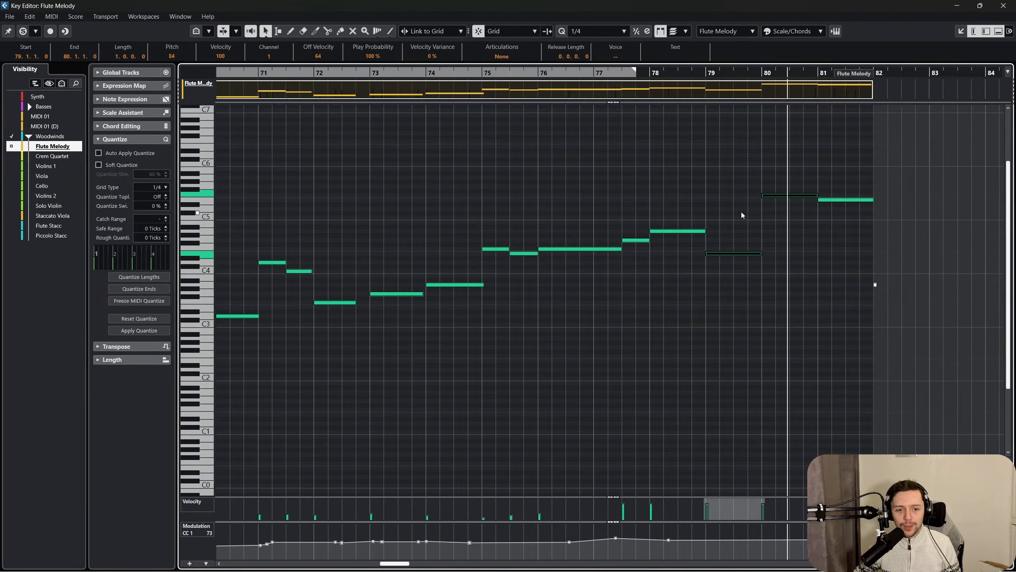
{"action": "left_click", "coordinate": [726, 206]}
{"action": "key", "text": "ctrl+z"}
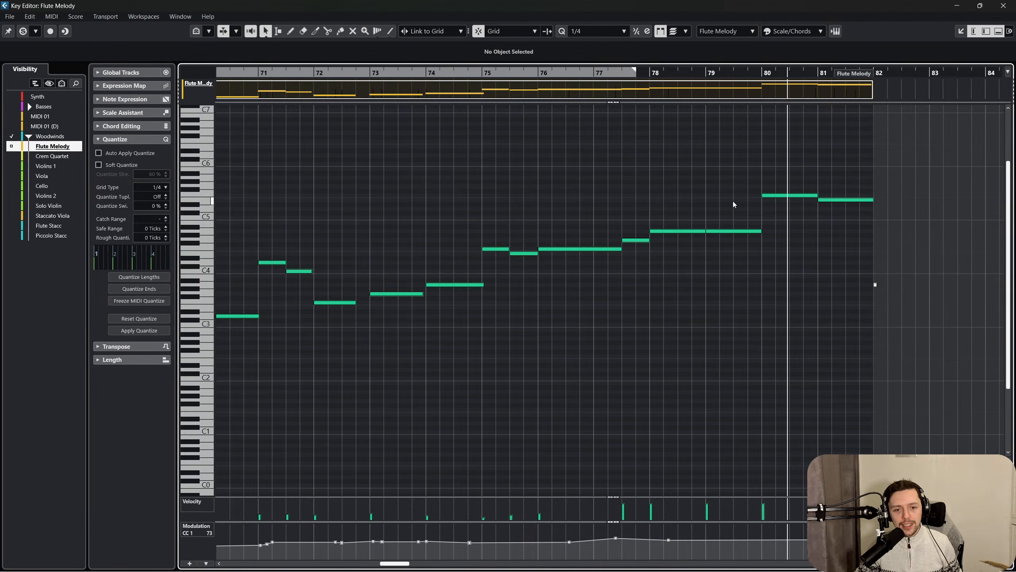
{"action": "left_click", "coordinate": [734, 231]}
{"action": "key", "text": "Up"}
{"action": "key", "text": "Up"}
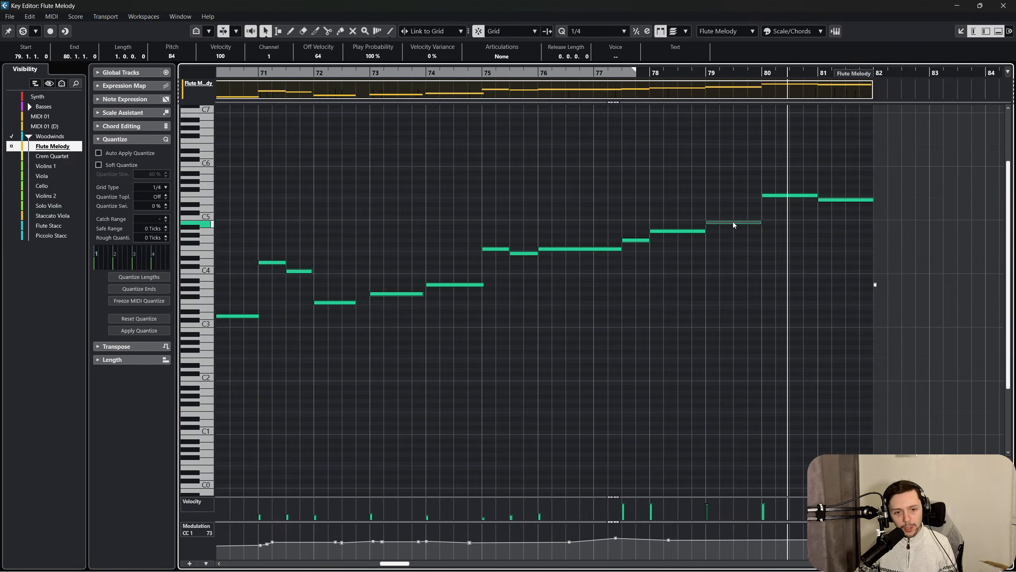
{"action": "key", "text": "Up"}
{"action": "key", "text": "Up"}
{"action": "key", "text": "Up"}
{"action": "left_click", "coordinate": [698, 121]}
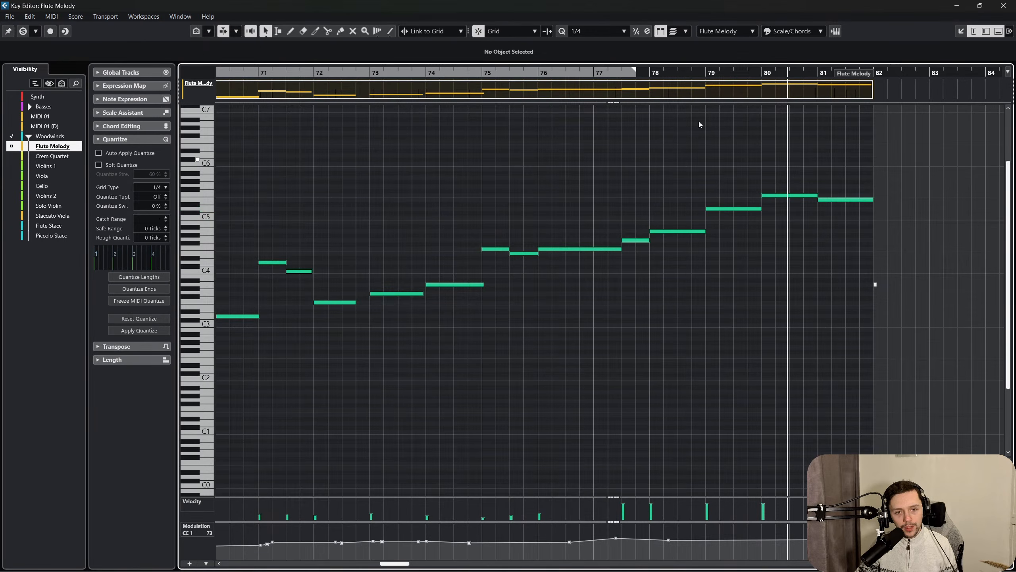
Play from around bar 78, shorten the bar 79 note to one beat, and lower it to C5.
{"action": "left_click_drag", "start_coordinate": [690, 74], "coordinate": [641, 72]}
{"action": "key", "text": "space"}
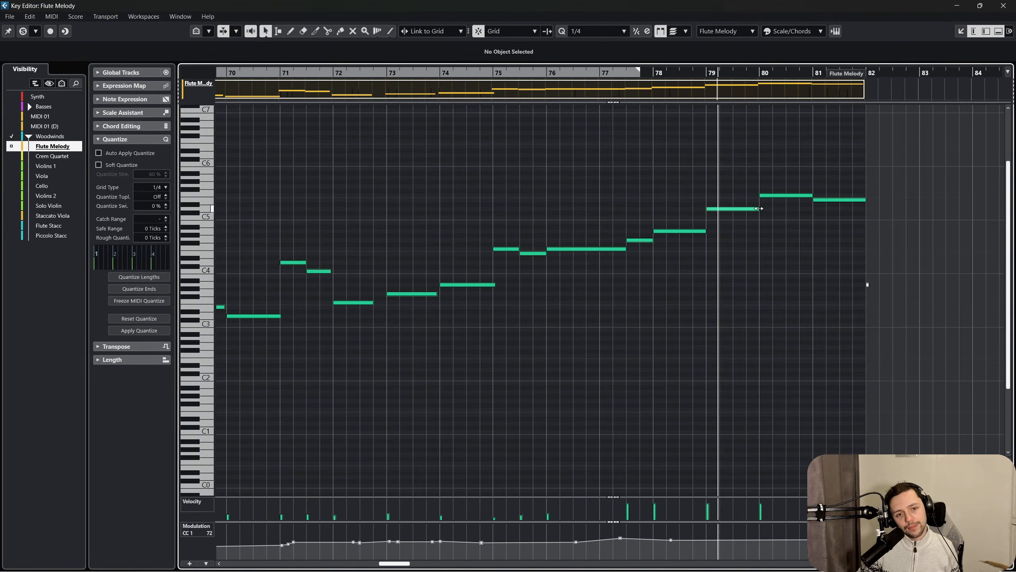
{"action": "left_click_drag", "start_coordinate": [758, 208], "coordinate": [716, 219]}
{"action": "left_click", "coordinate": [724, 220]}
Lengthen the bar 79 C5 note to two beats and add a two-beat D5 note directly after it.
{"action": "left_click_drag", "start_coordinate": [750, 182], "coordinate": [881, 293]}
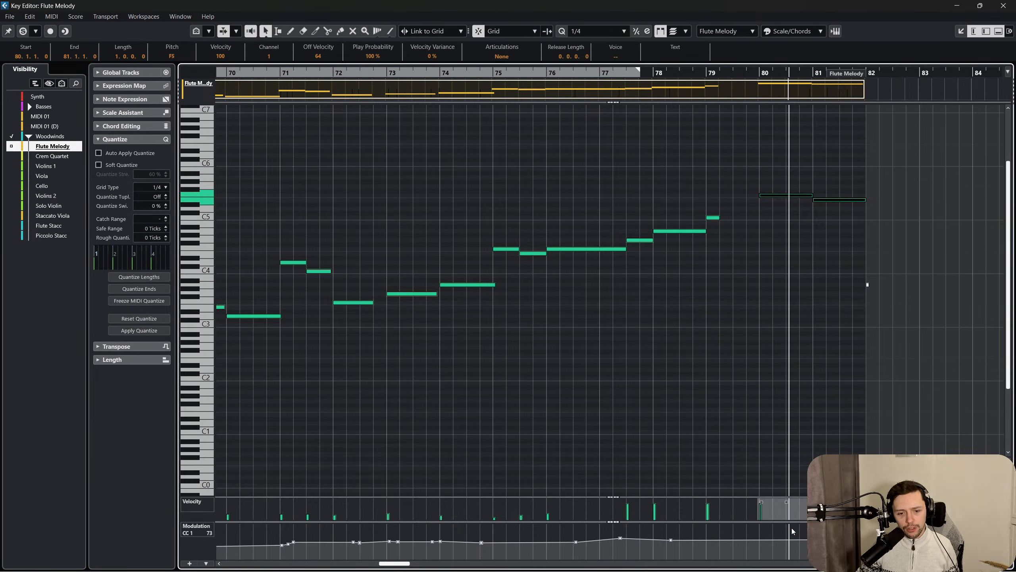
{"action": "left_click", "coordinate": [751, 280]}
{"action": "left_click", "coordinate": [714, 217]}
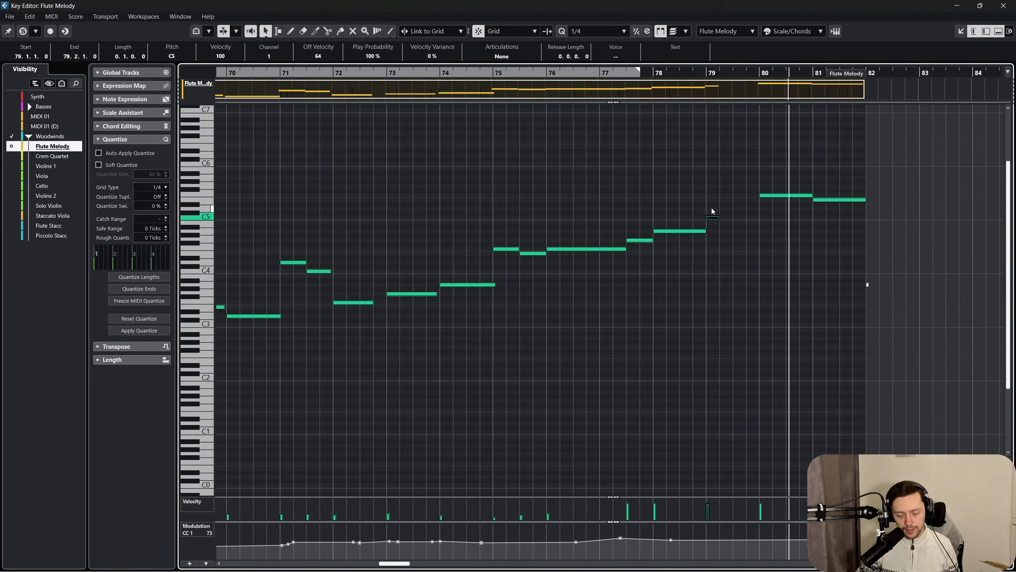
{"action": "left_click_drag", "start_coordinate": [719, 218], "coordinate": [745, 209]}
{"action": "left_click", "coordinate": [682, 118]}
Play the reworked flute ending from the middle of bar 77 into bar 81.
{"action": "left_click_drag", "start_coordinate": [646, 74], "coordinate": [637, 85]}
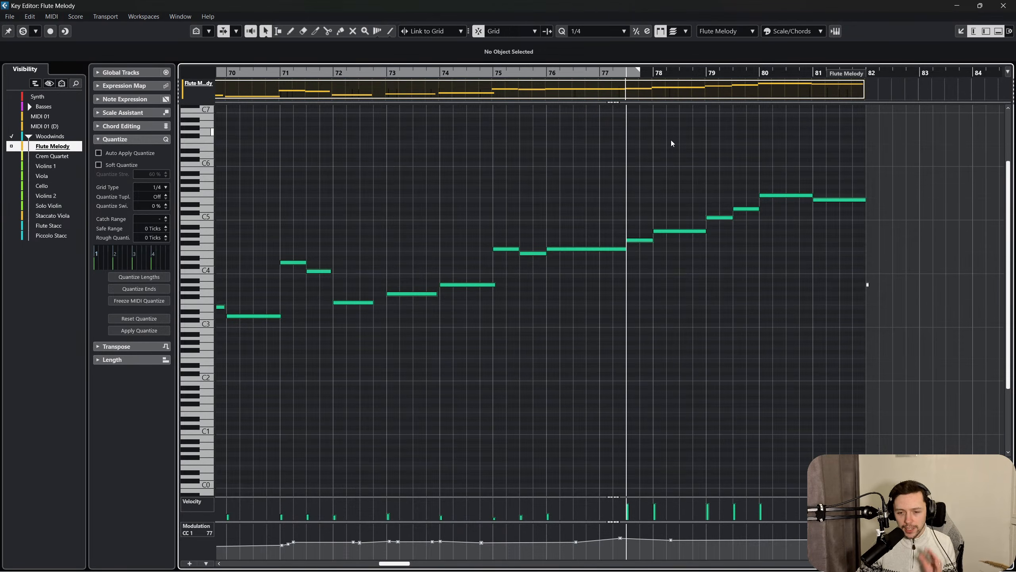
{"action": "key", "text": "space"}
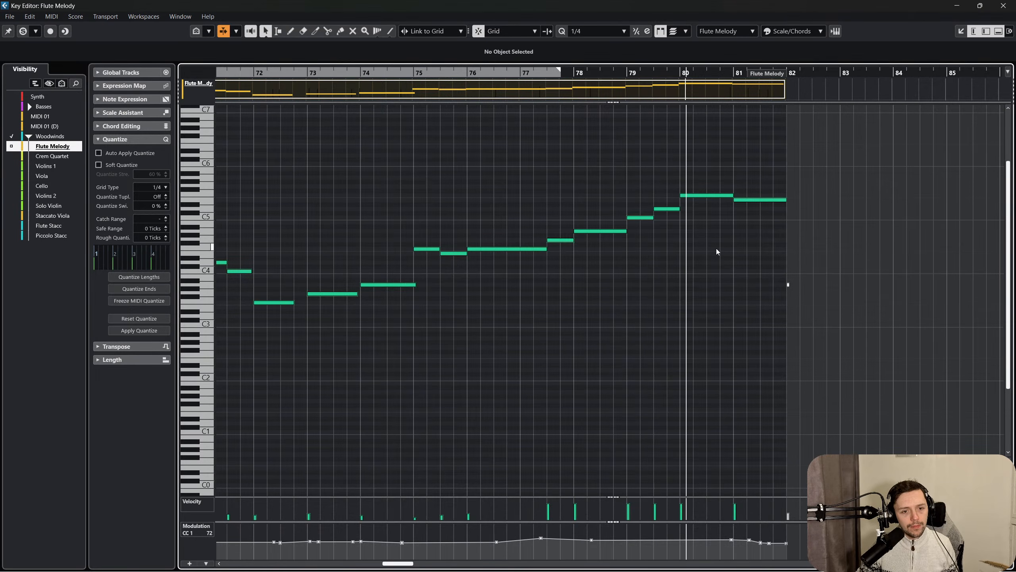
{"action": "left_click_drag", "start_coordinate": [667, 245], "coordinate": [646, 191]}
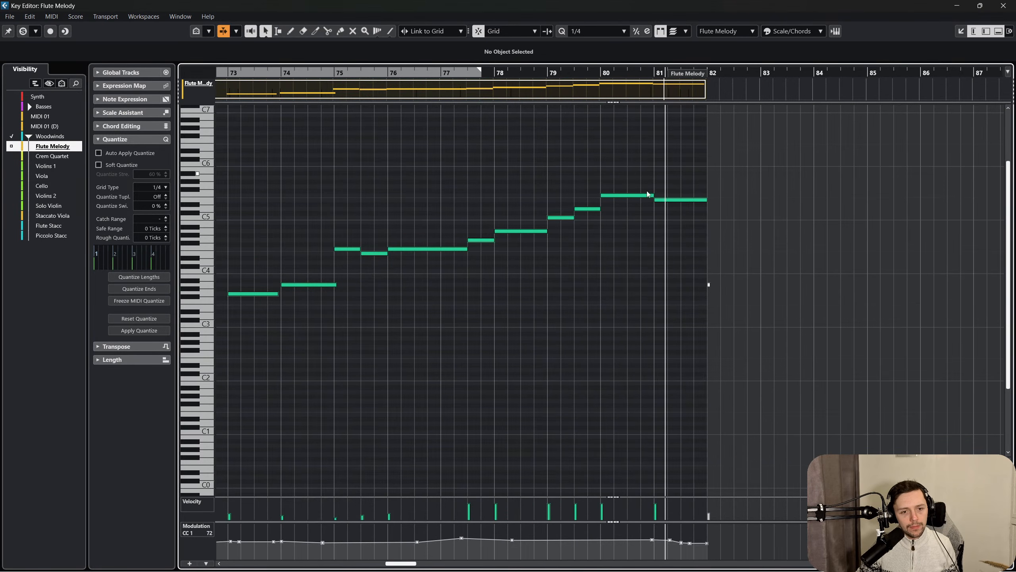
Close the Key Editor window and the lower-zone editor, and open the Flute Melody track's channel settings.
{"action": "left_click", "coordinate": [1003, 6]}
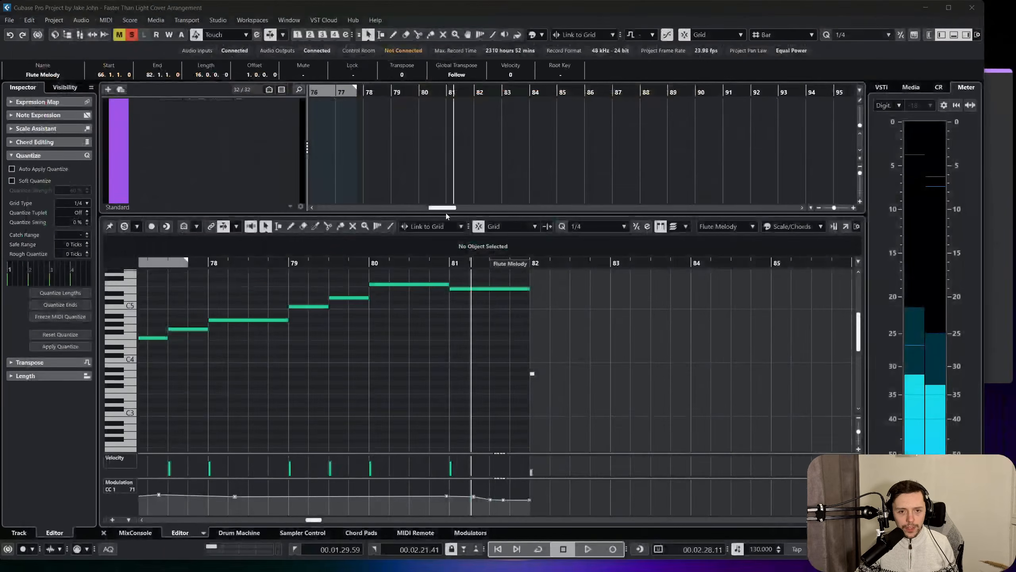
{"action": "left_click", "coordinate": [103, 532]}
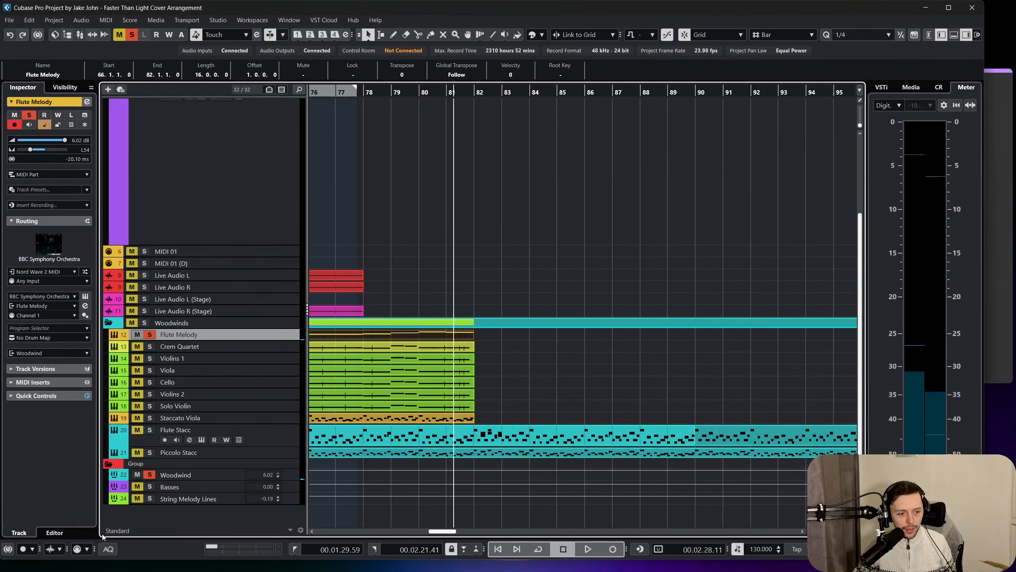
{"action": "left_click_drag", "start_coordinate": [206, 338], "coordinate": [206, 361]}
{"action": "left_click", "coordinate": [190, 344]}
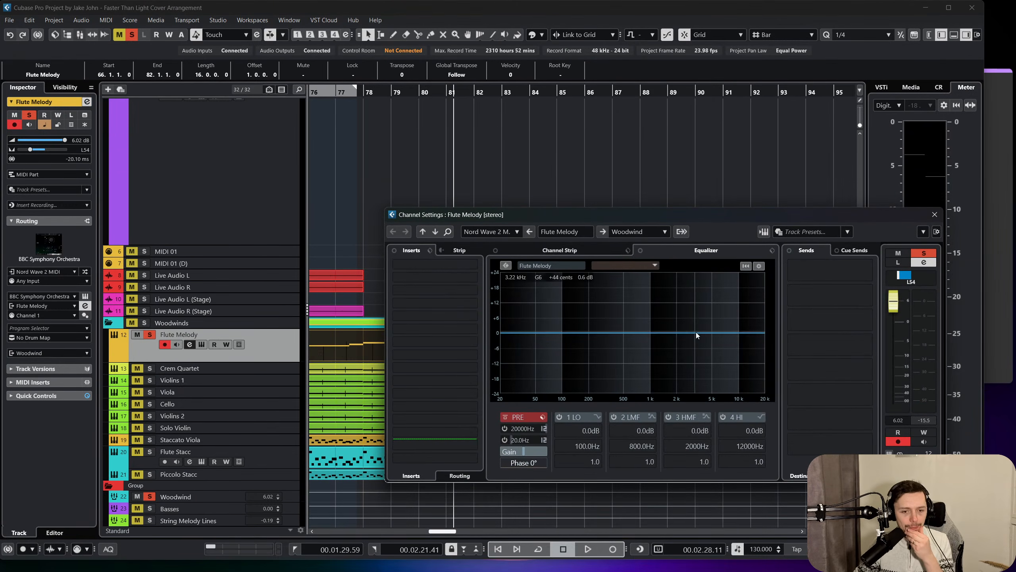
Insert the Frequency EQ on the Flute Melody channel and cut band 6 by 6.6 dB at 5.38 kHz with a Q of 2.2.
{"action": "left_click_drag", "start_coordinate": [695, 332], "coordinate": [723, 340]}
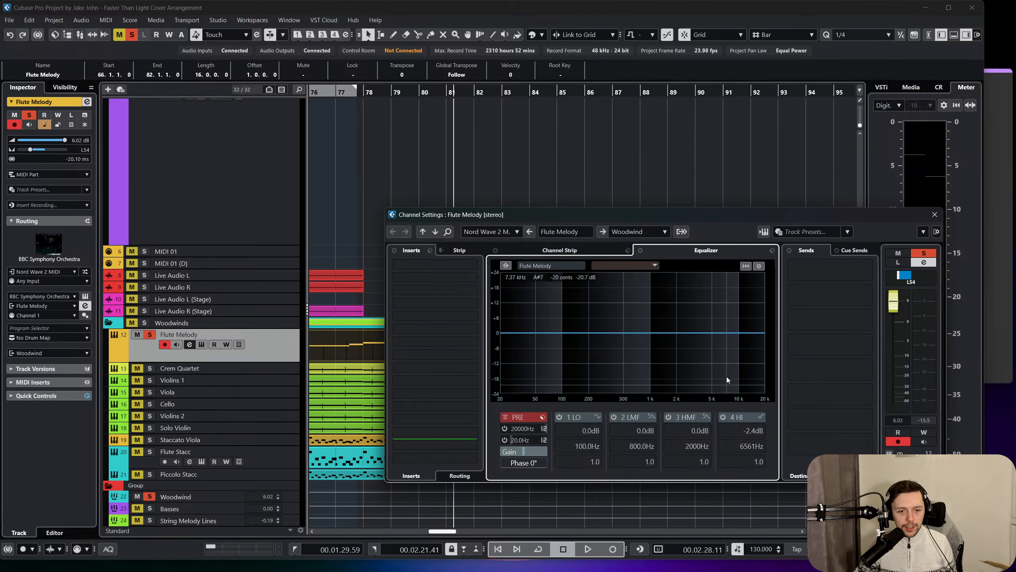
{"action": "left_click", "coordinate": [395, 266]}
{"action": "left_click", "coordinate": [416, 351]}
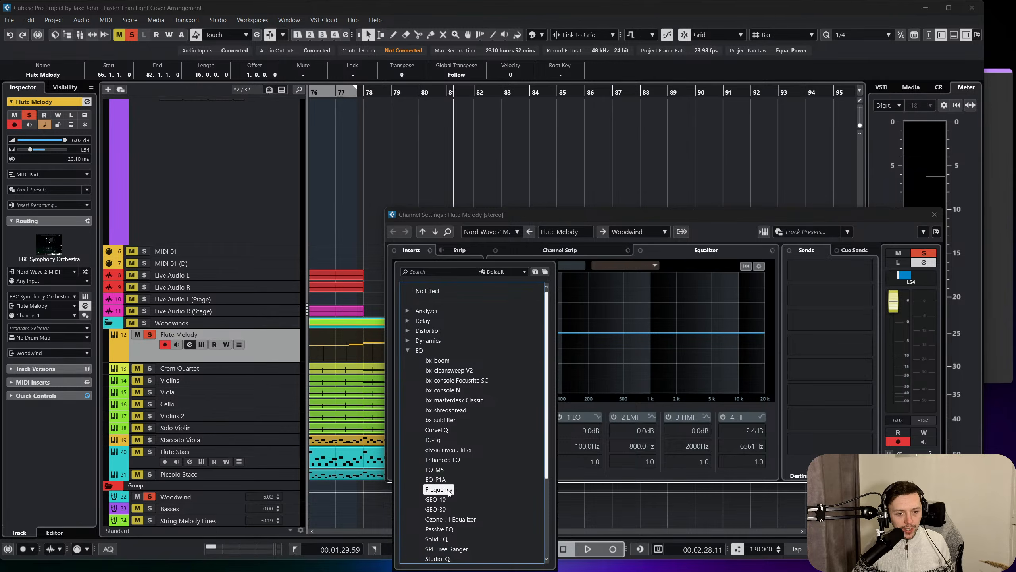
{"action": "left_click", "coordinate": [448, 493]}
{"action": "left_click_drag", "start_coordinate": [588, 211], "coordinate": [594, 227]}
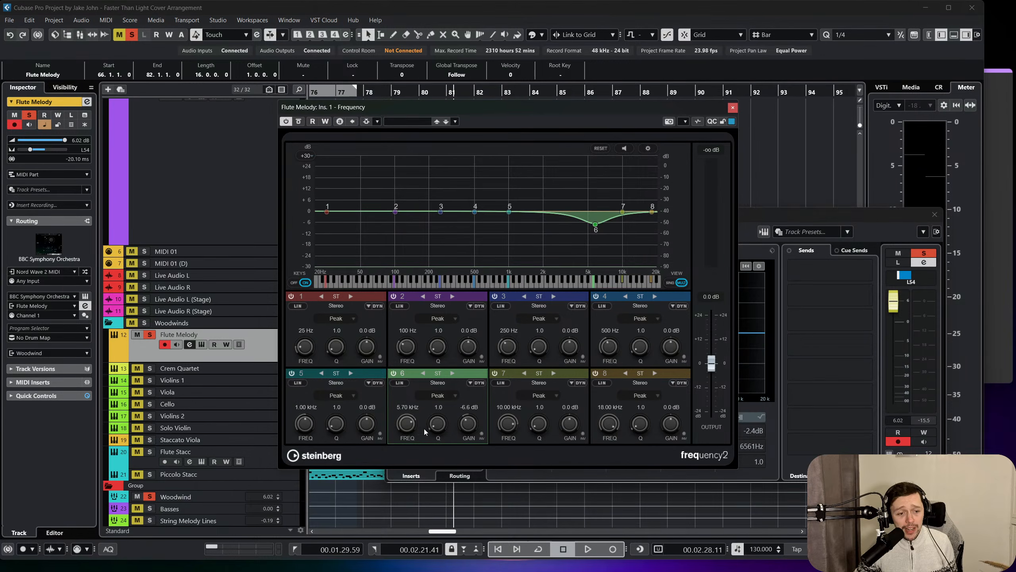
{"action": "scroll", "coordinate": [431, 430], "scroll_direction": "up", "scroll_amount": 5}
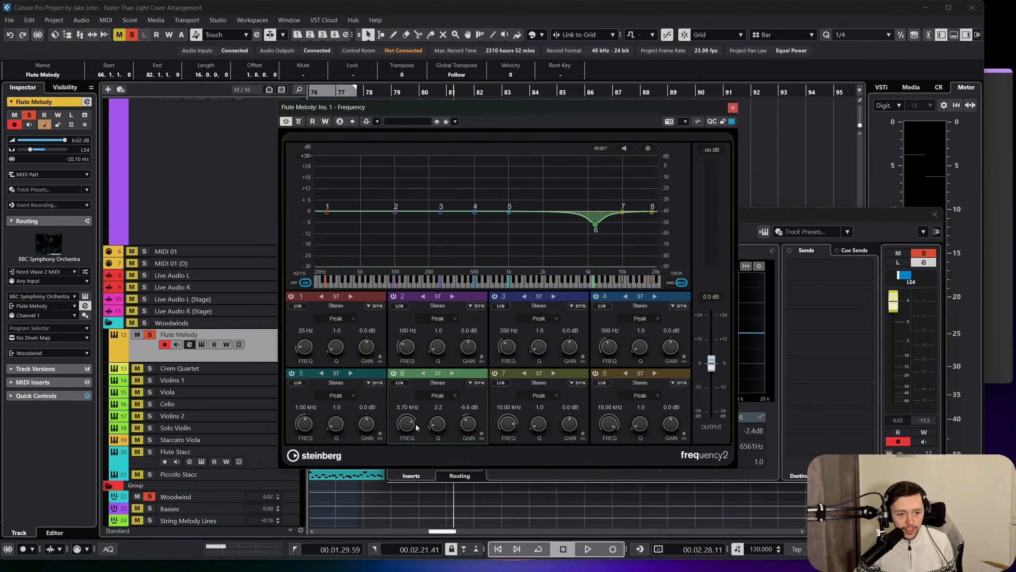
{"action": "scroll", "coordinate": [407, 424], "scroll_direction": "up", "scroll_amount": 2}
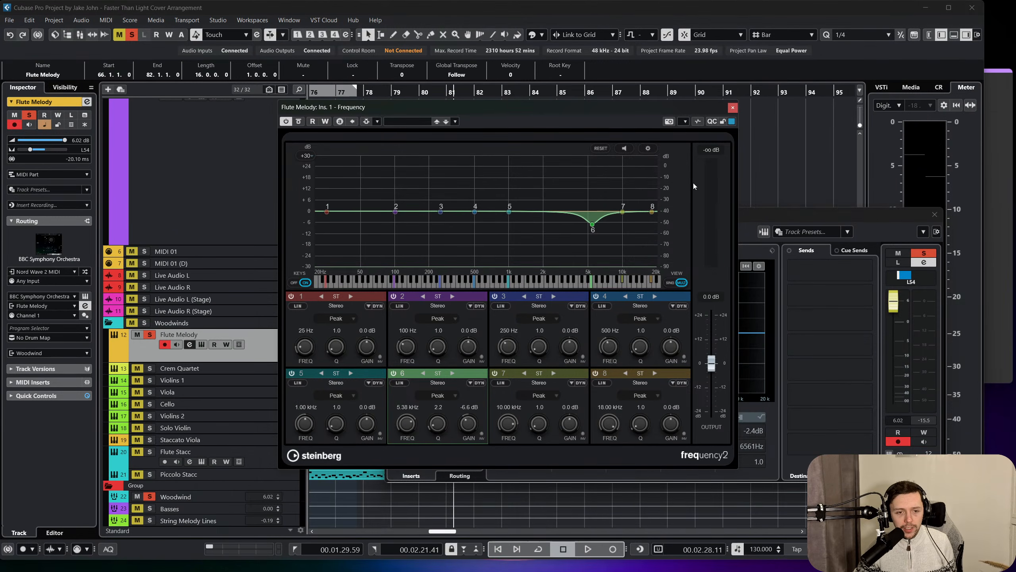
{"action": "left_click", "coordinate": [731, 108]}
Clear the channel settings from the arrangement and play the soloed flute from bar 78 into bar 81.
{"action": "left_click_drag", "start_coordinate": [478, 214], "coordinate": [721, 263]}
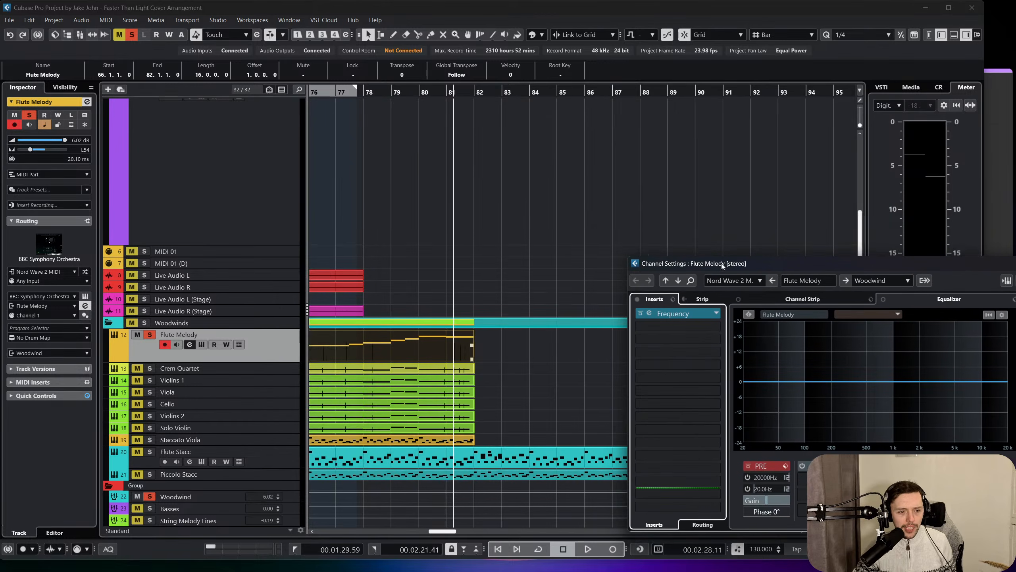
{"action": "left_click_drag", "start_coordinate": [414, 93], "coordinate": [366, 96]}
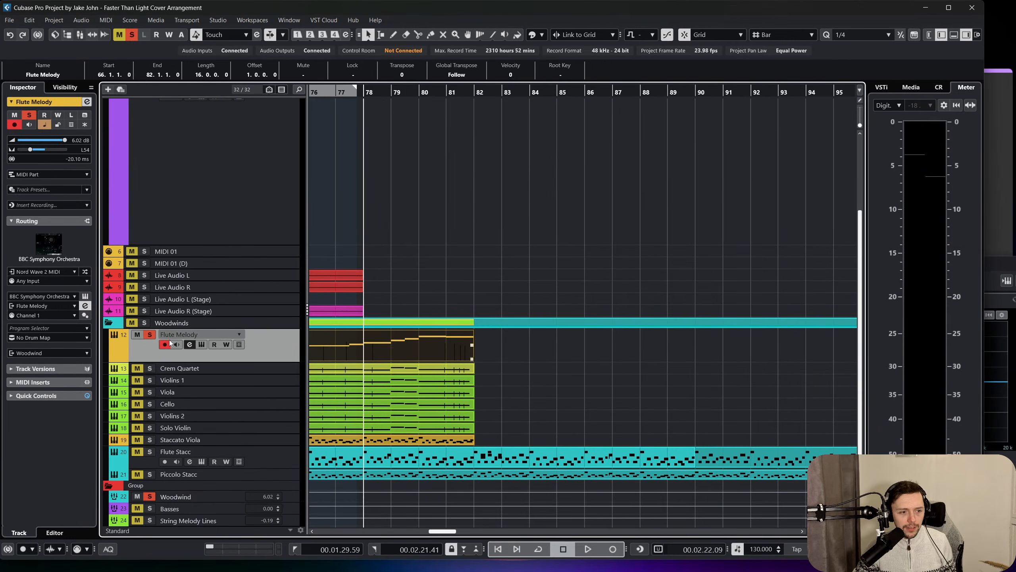
{"action": "key", "text": "space"}
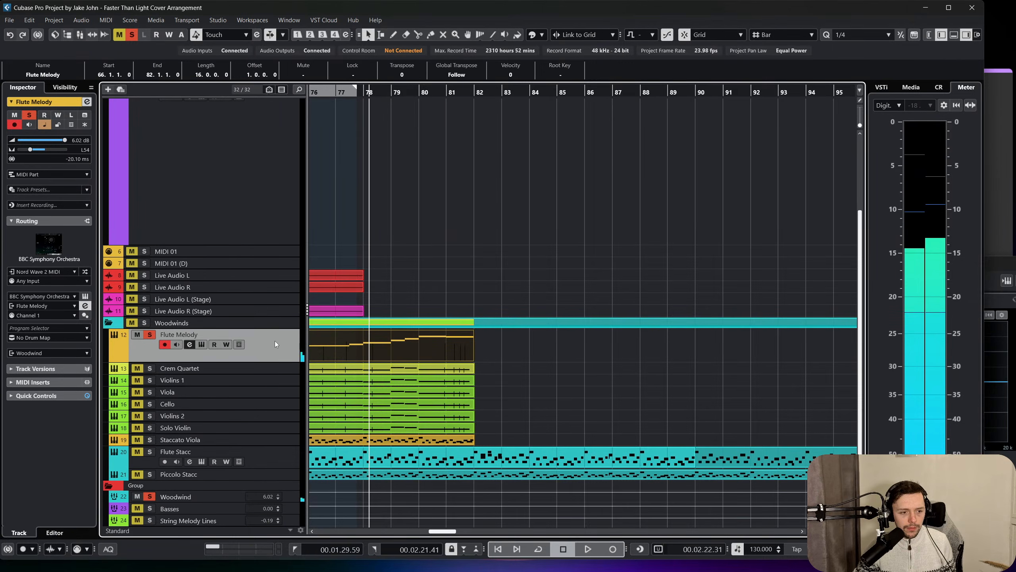
{"action": "key", "text": "space"}
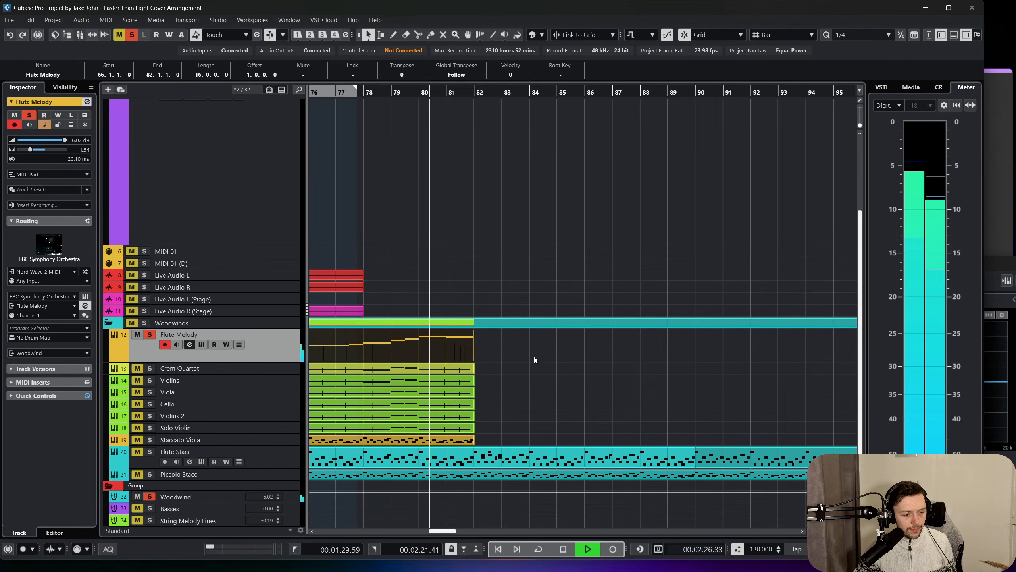
{"action": "key", "text": "space"}
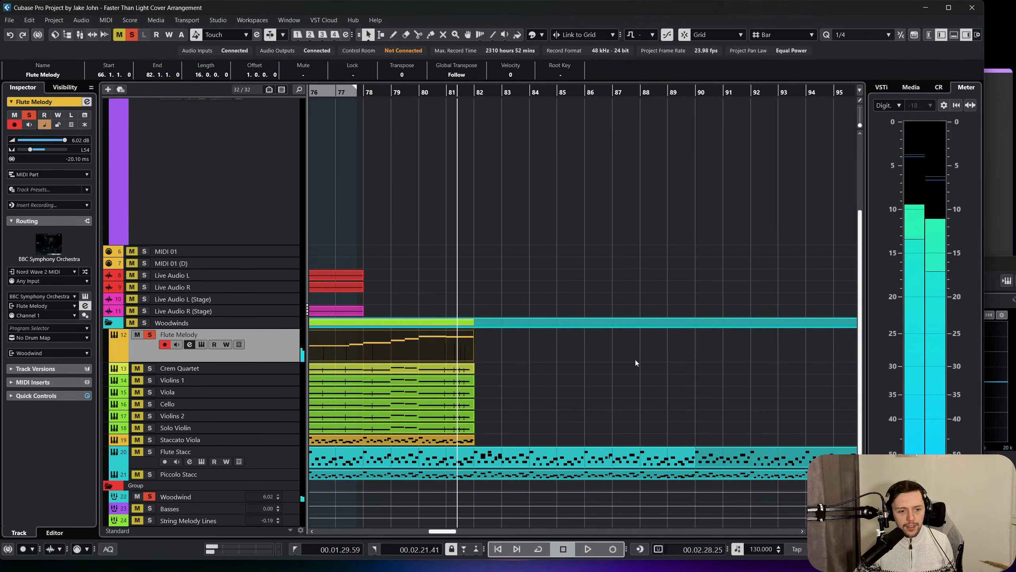
Place the playhead at bar 66 and deactivate solo on all tracks.
{"action": "left_click", "coordinate": [635, 359]}
{"action": "scroll", "coordinate": [637, 360], "scroll_direction": "left", "scroll_amount": 3}
{"action": "scroll", "coordinate": [637, 360], "scroll_direction": "left", "scroll_amount": 15}
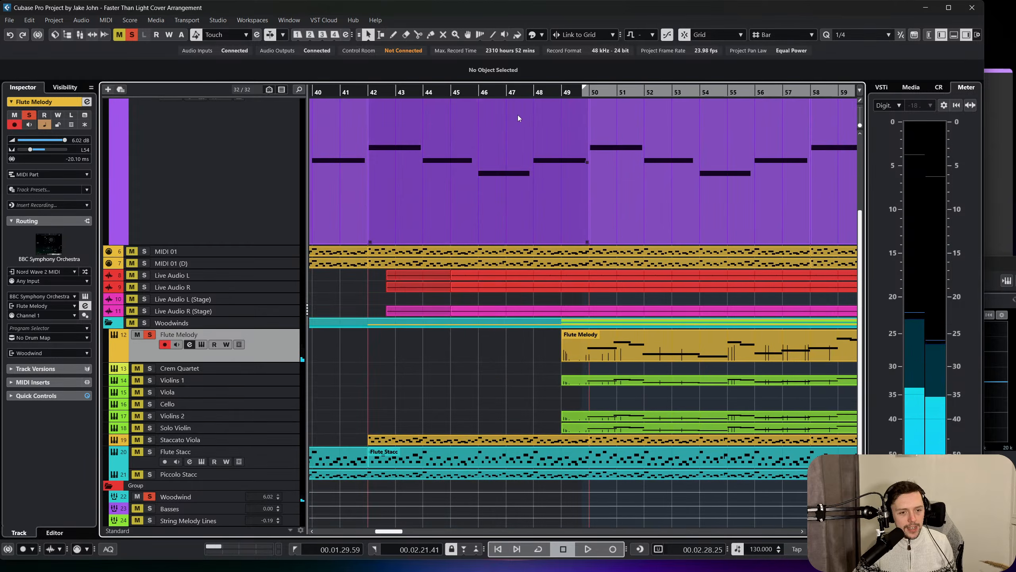
{"action": "left_click_drag", "start_coordinate": [617, 93], "coordinate": [561, 95]}
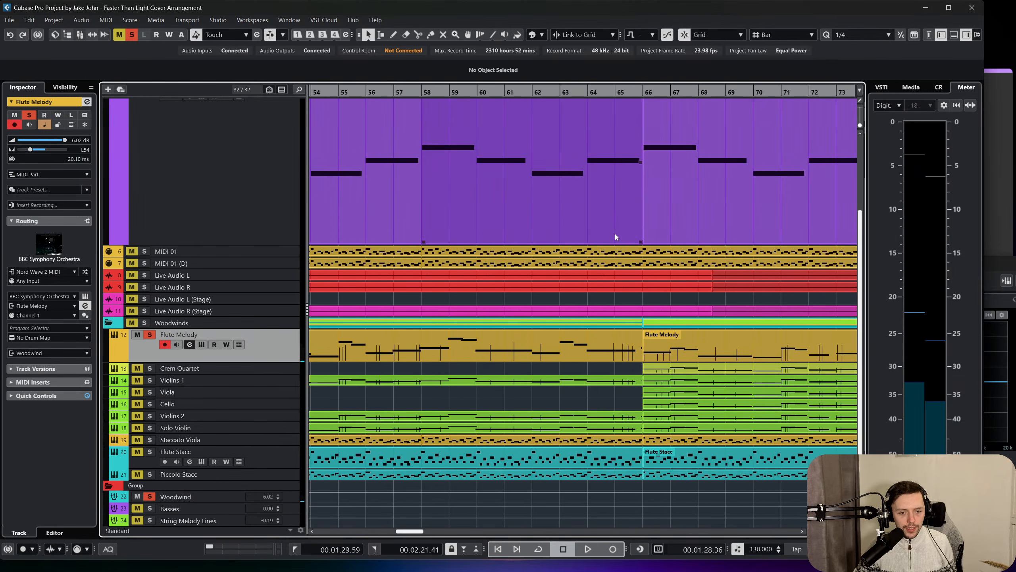
{"action": "scroll", "coordinate": [615, 233], "scroll_direction": "right", "scroll_amount": 12}
{"action": "left_click", "coordinate": [365, 92]}
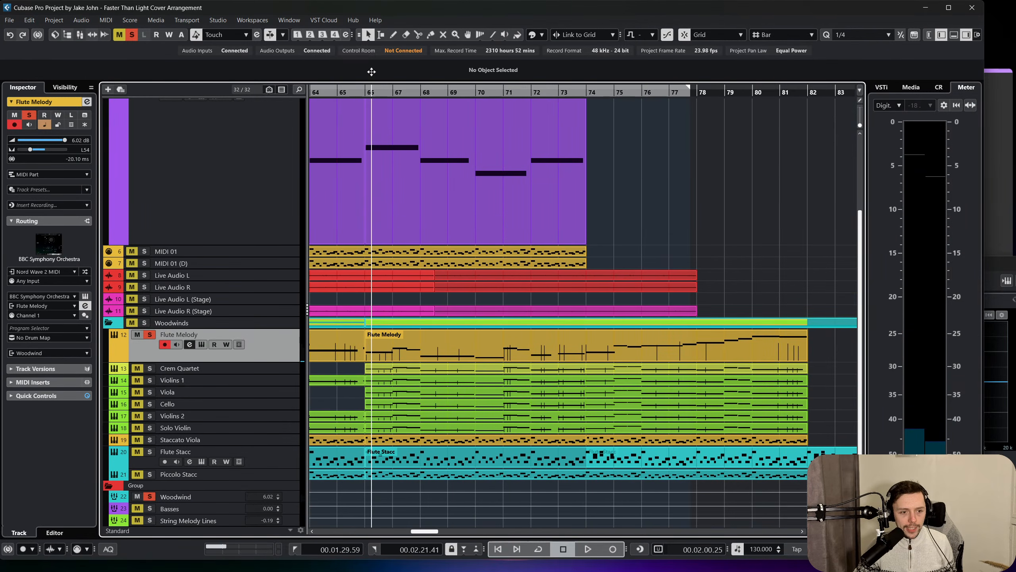
{"action": "left_click", "coordinate": [130, 37]}
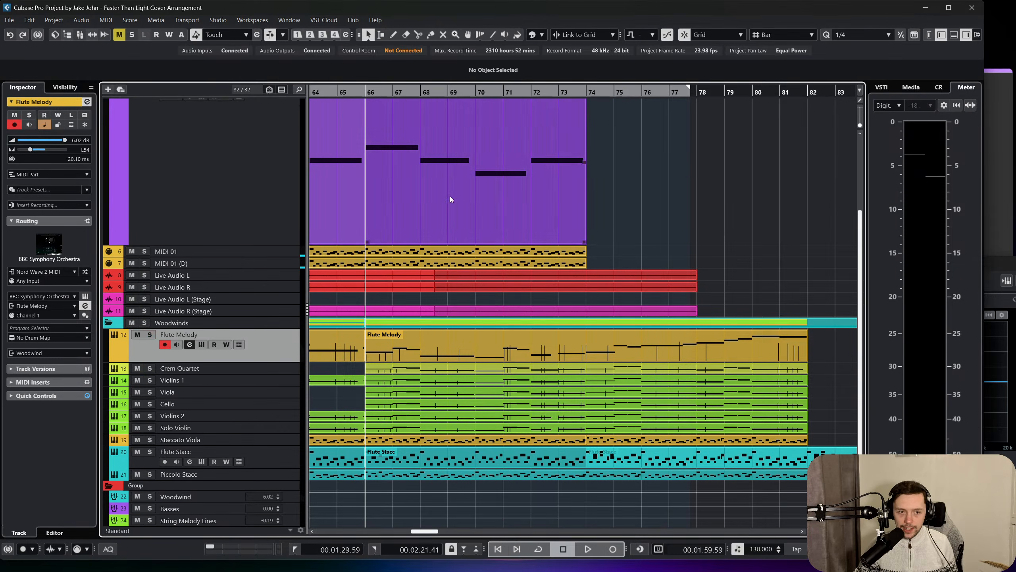
Play the full arrangement from bar 66 past bar 82 and lower the Flute Melody volume to 1.19 dB.
{"action": "scroll", "coordinate": [449, 199], "scroll_direction": "left", "scroll_amount": 2}
{"action": "scroll", "coordinate": [457, 237], "scroll_direction": "up", "scroll_amount": 3}
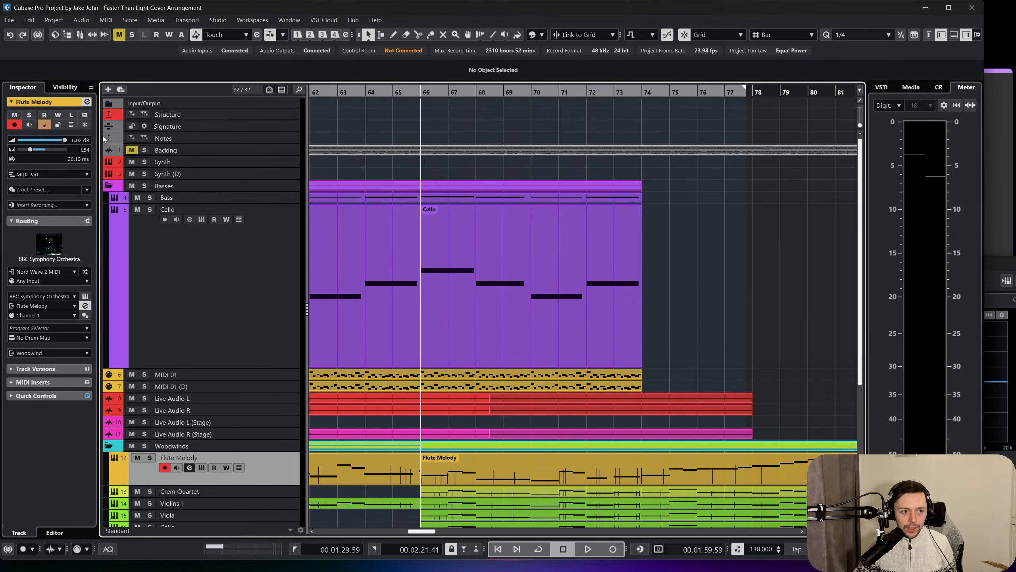
{"action": "scroll", "coordinate": [555, 205], "scroll_direction": "down", "scroll_amount": 3}
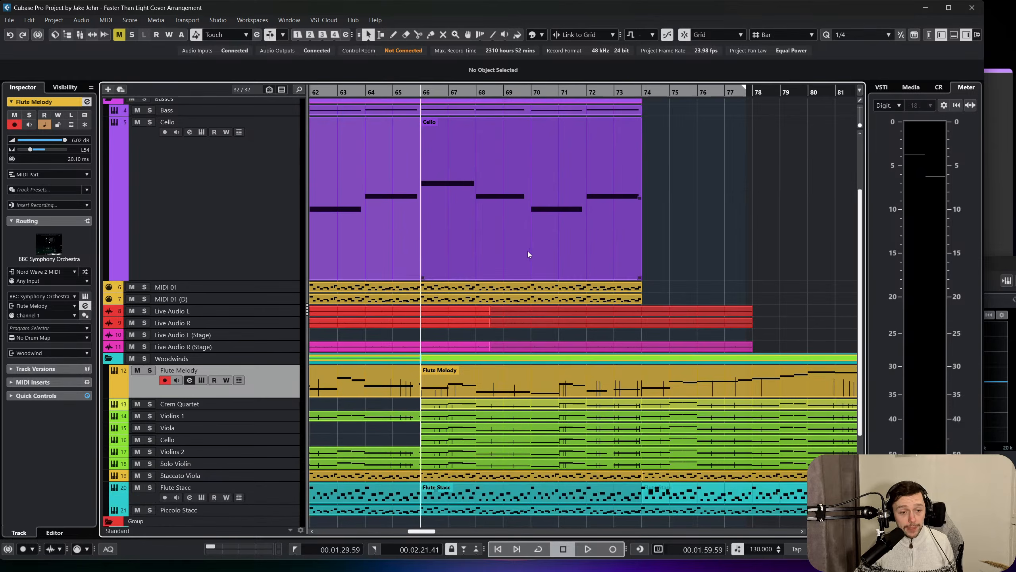
{"action": "left_click", "coordinate": [587, 549]}
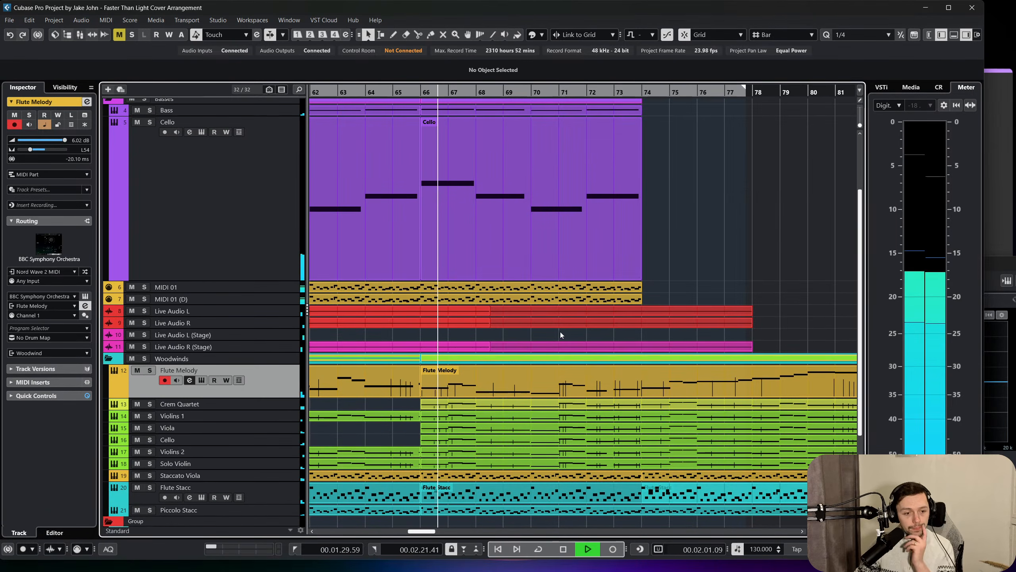
{"action": "scroll", "coordinate": [556, 323], "scroll_direction": "down", "scroll_amount": 2}
{"action": "scroll", "coordinate": [550, 314], "scroll_direction": "up", "scroll_amount": 3}
{"action": "scroll", "coordinate": [475, 373], "scroll_direction": "down", "scroll_amount": 3}
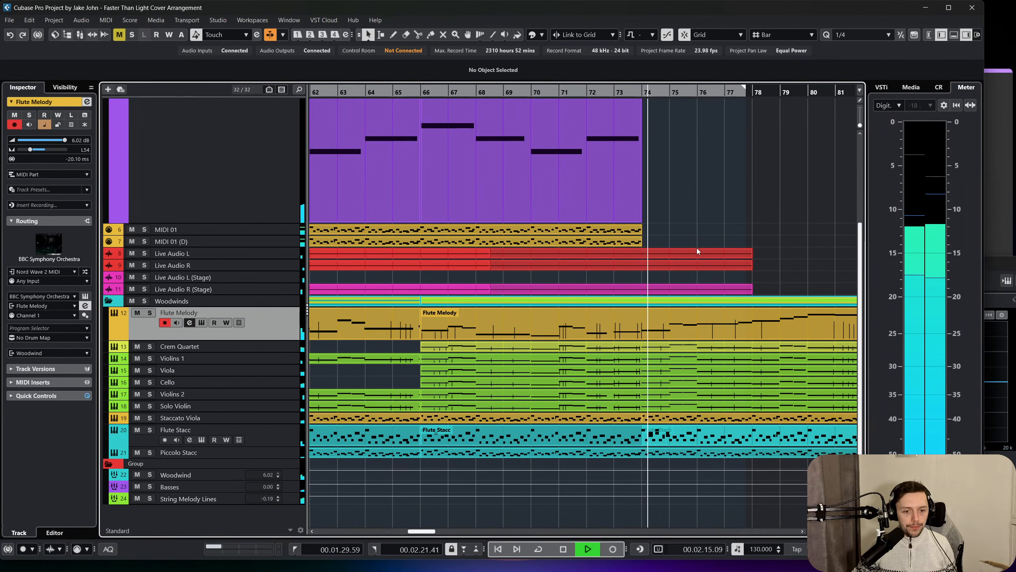
{"action": "scroll", "coordinate": [702, 246], "scroll_direction": "right", "scroll_amount": 2}
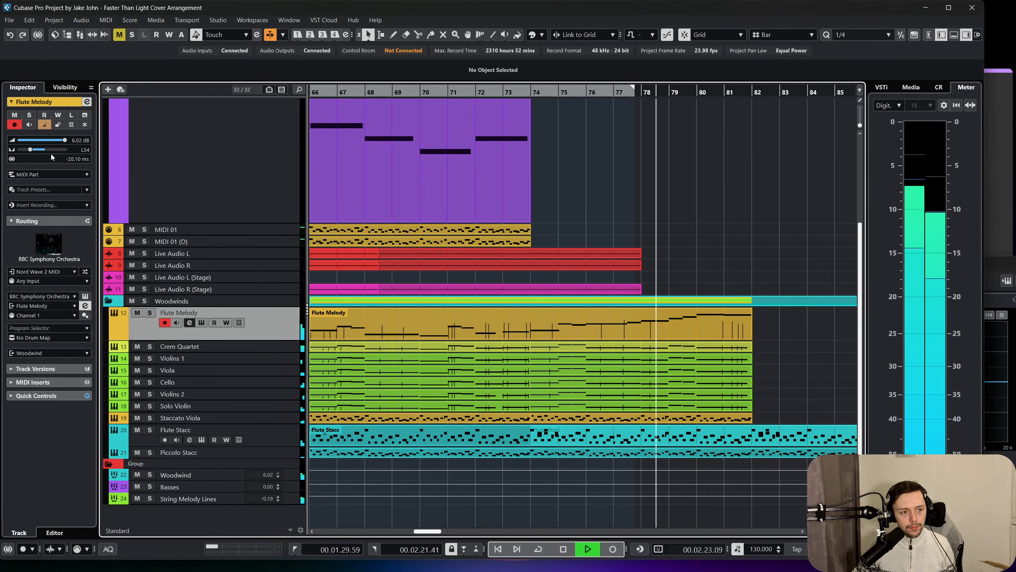
{"action": "left_click_drag", "start_coordinate": [63, 140], "coordinate": [56, 140]}
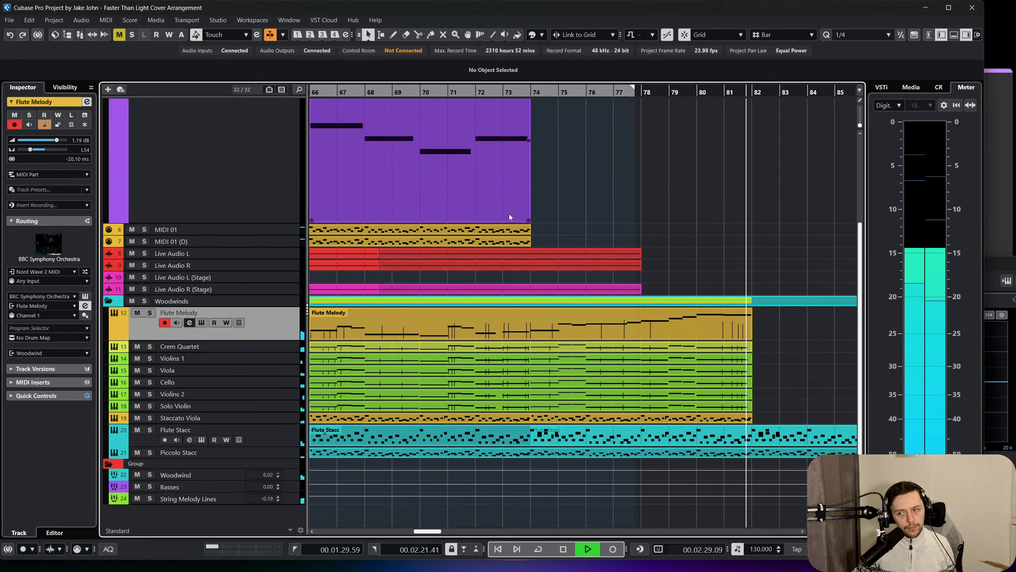
{"action": "key", "text": "space"}
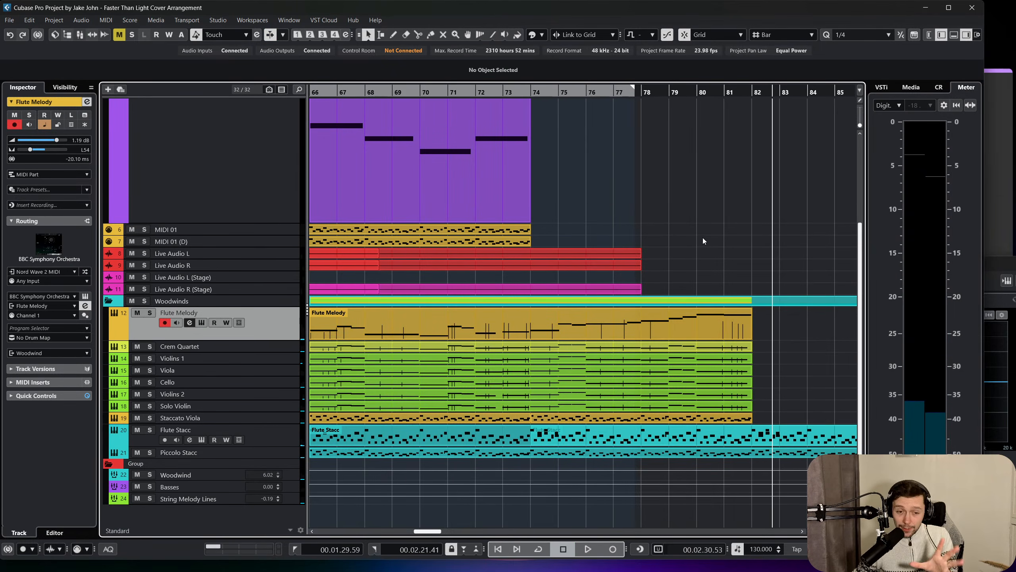
Look back through the arrangement to its beginning and place the playhead at the intro in bar 2.
{"action": "scroll", "coordinate": [704, 234], "scroll_direction": "up", "scroll_amount": 3}
{"action": "scroll", "coordinate": [600, 304], "scroll_direction": "left", "scroll_amount": 5}
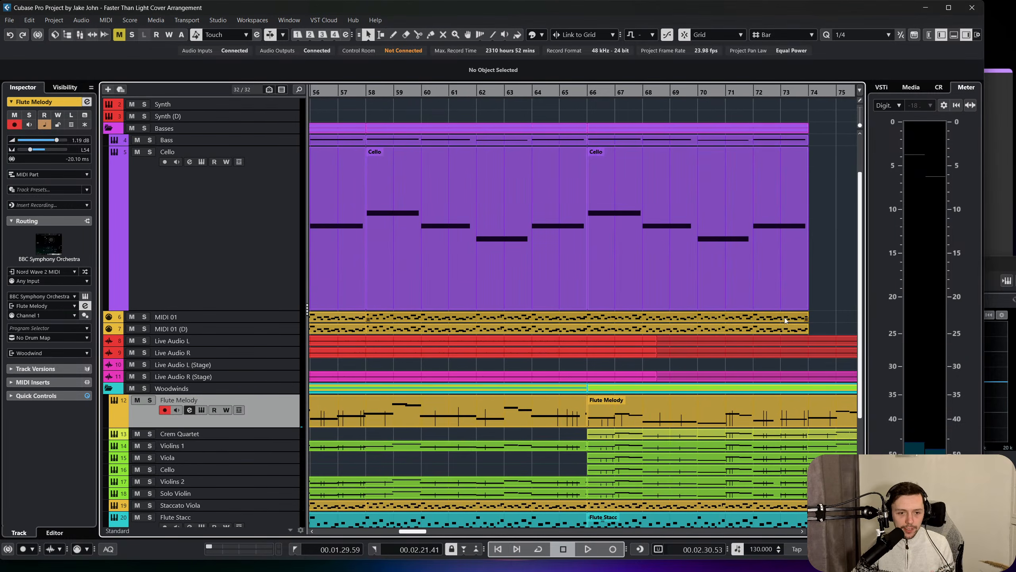
{"action": "scroll", "coordinate": [688, 321], "scroll_direction": "right", "scroll_amount": 2}
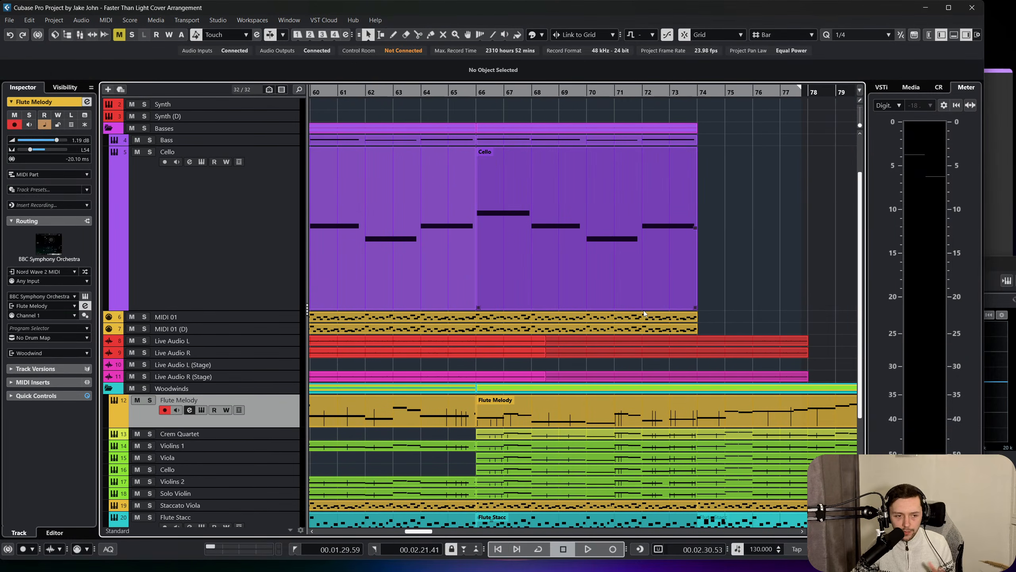
{"action": "scroll", "coordinate": [645, 314], "scroll_direction": "left", "scroll_amount": 5}
{"action": "scroll", "coordinate": [555, 306], "scroll_direction": "left", "scroll_amount": 5}
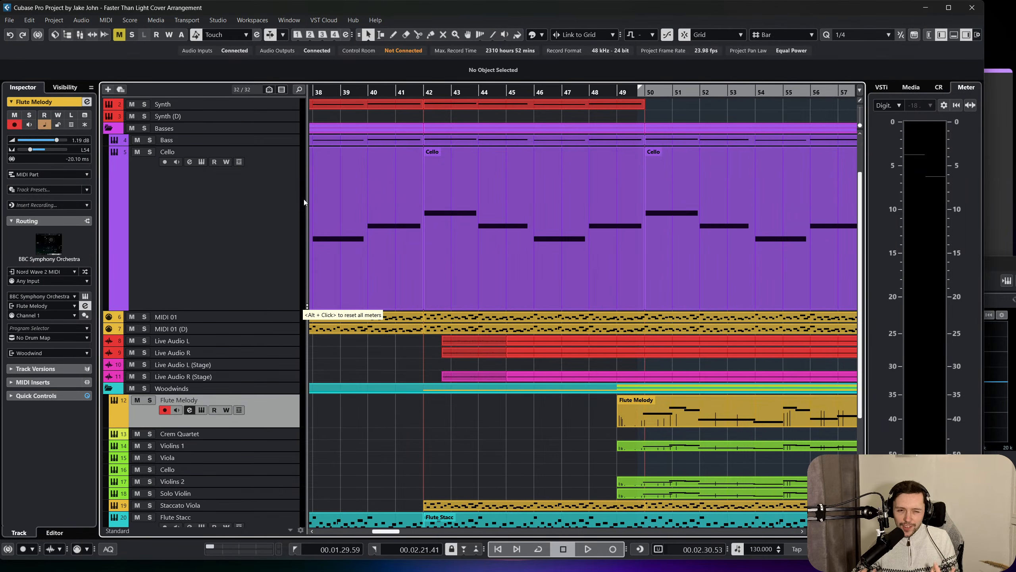
{"action": "scroll", "coordinate": [341, 183], "scroll_direction": "left", "scroll_amount": 15}
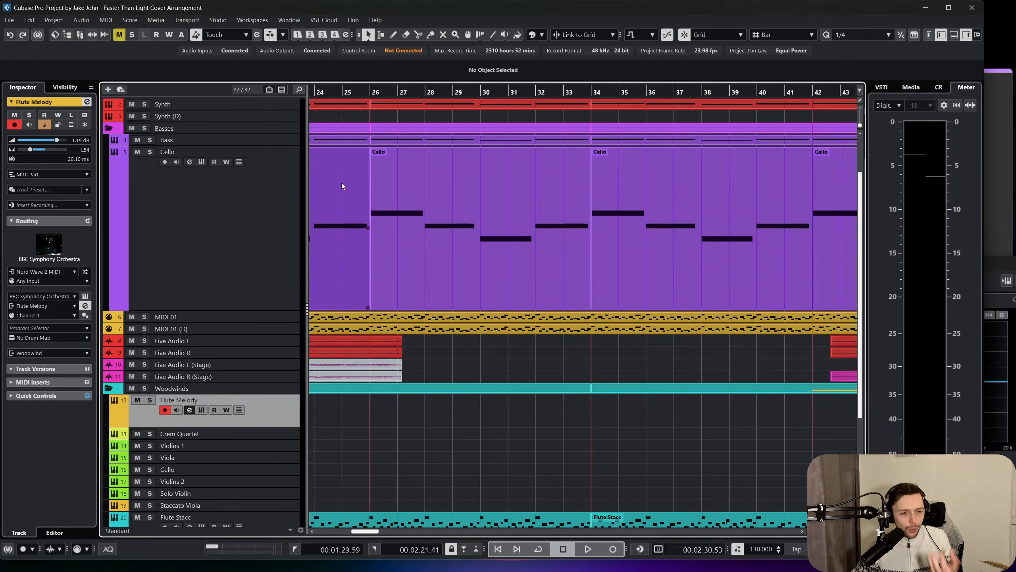
{"action": "left_click", "coordinate": [347, 93]}
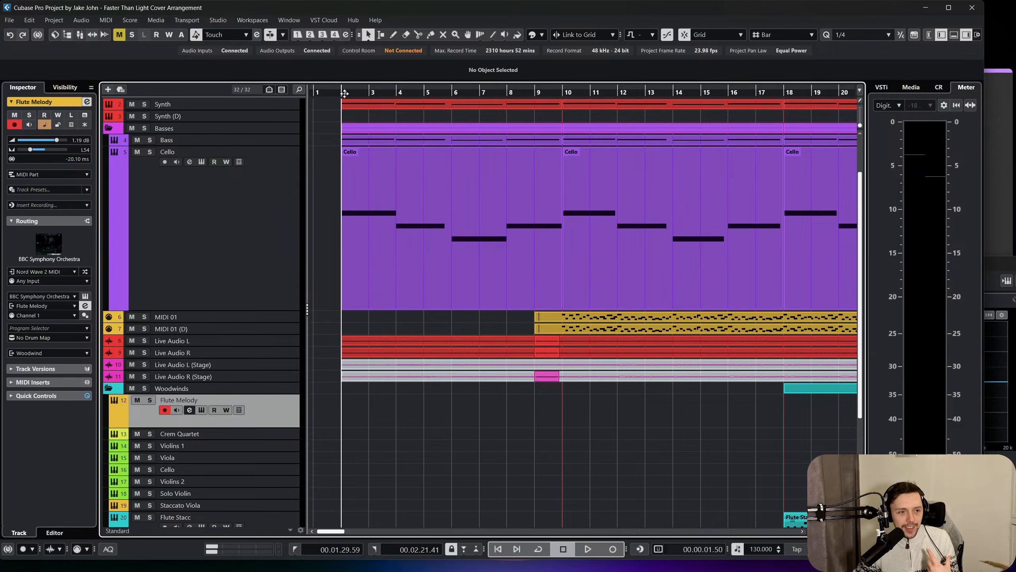
{"action": "scroll", "coordinate": [364, 166], "scroll_direction": "up", "scroll_amount": 3}
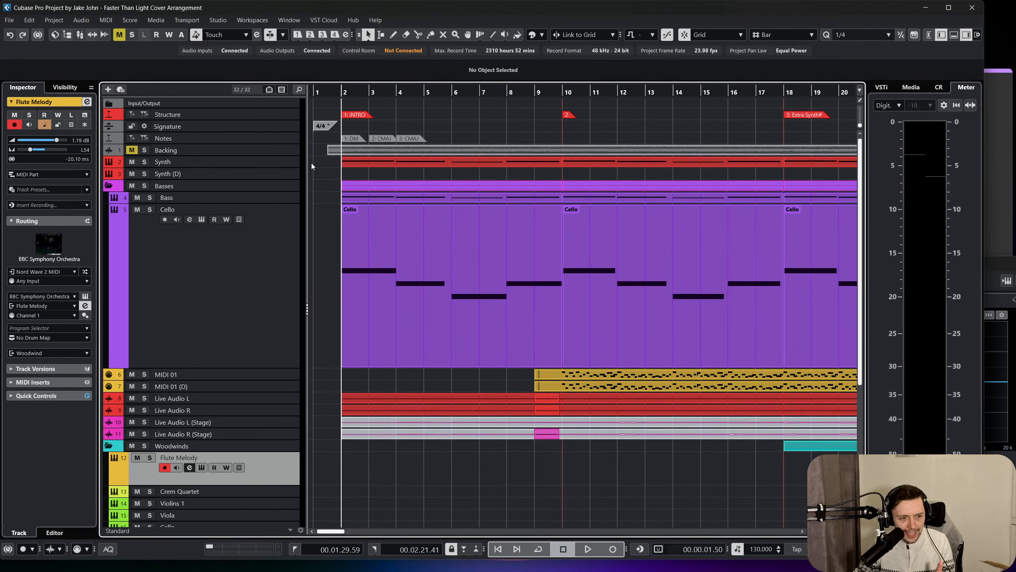
Look through the Synth, bass and cello parts from the intro to the ending and start playback at bar 66.
{"action": "left_click", "coordinate": [276, 162]}
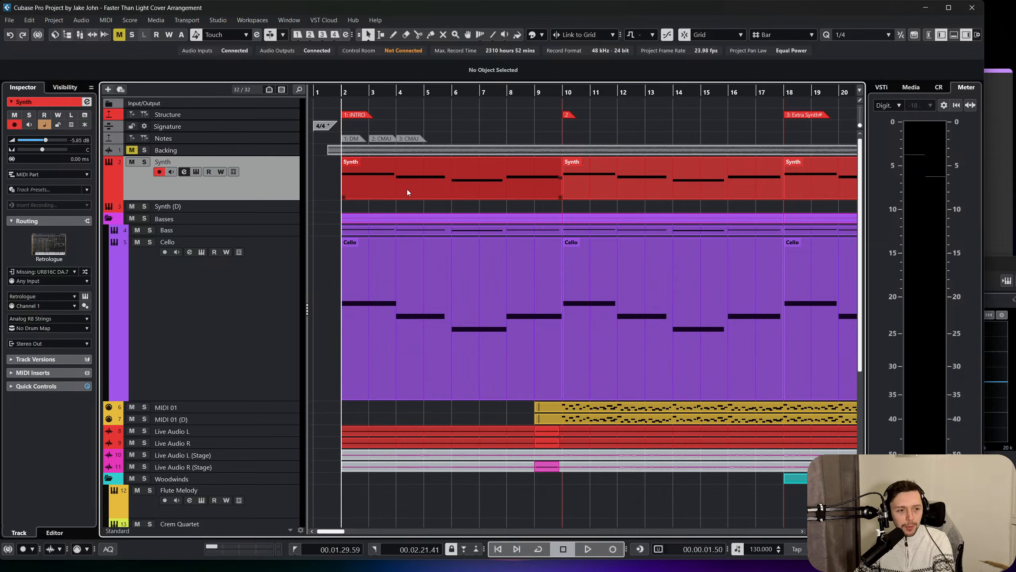
{"action": "scroll", "coordinate": [407, 189], "scroll_direction": "right", "scroll_amount": 2}
{"action": "scroll", "coordinate": [407, 189], "scroll_direction": "left", "scroll_amount": 2}
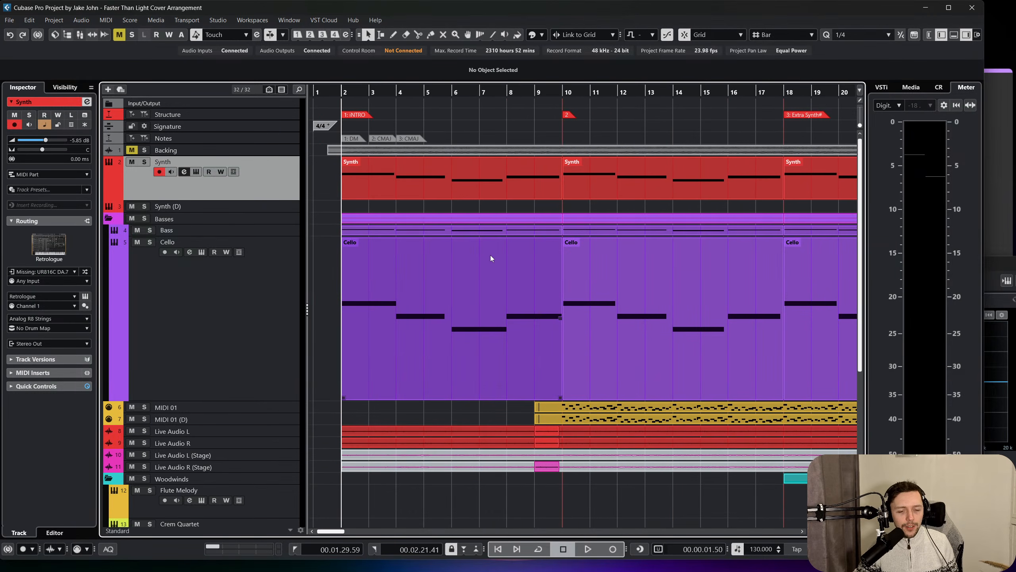
{"action": "scroll", "coordinate": [459, 268], "scroll_direction": "right", "scroll_amount": 3}
{"action": "scroll", "coordinate": [460, 269], "scroll_direction": "down", "scroll_amount": 3}
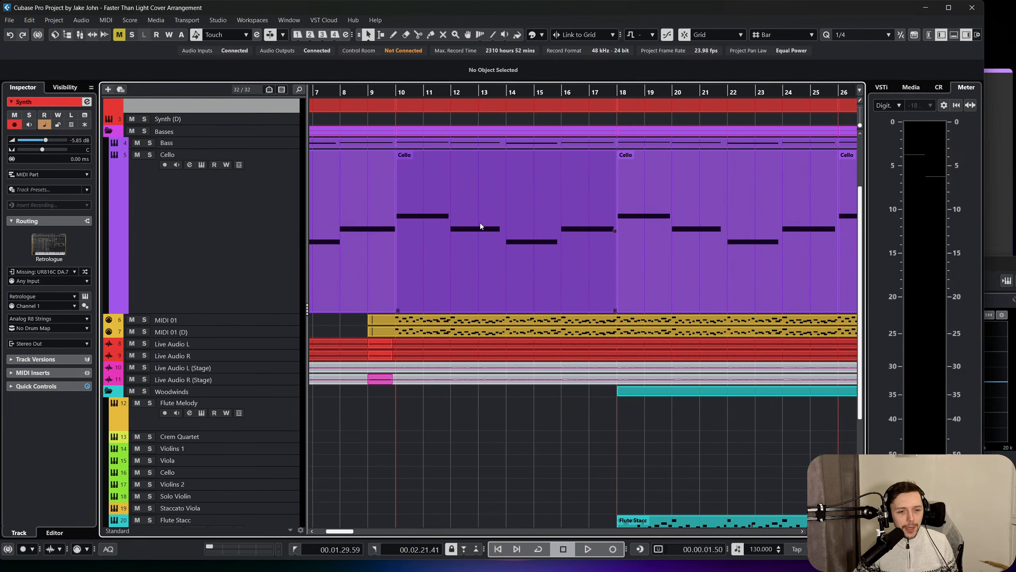
{"action": "left_click", "coordinate": [409, 92]}
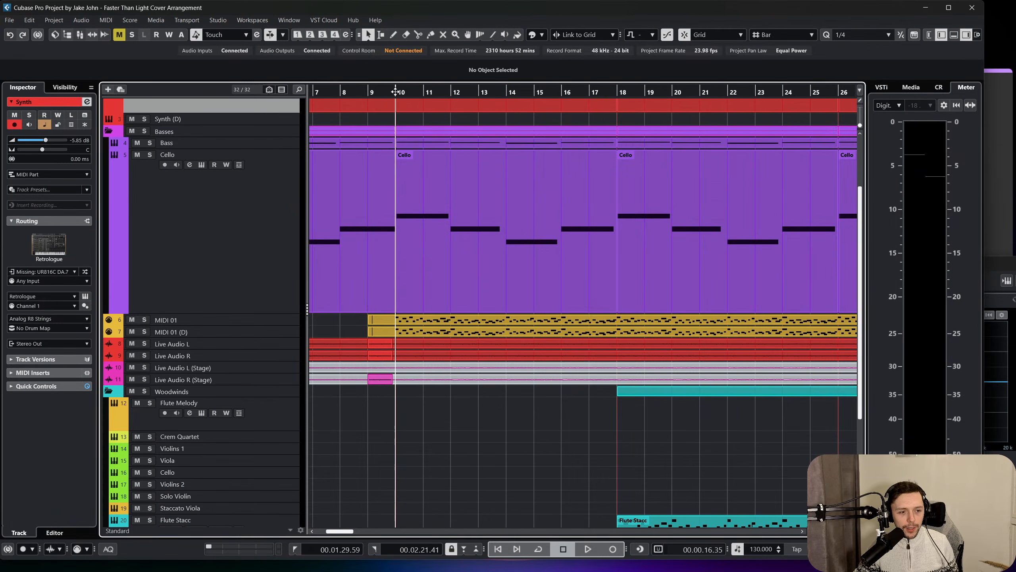
{"action": "scroll", "coordinate": [576, 249], "scroll_direction": "right", "scroll_amount": 15}
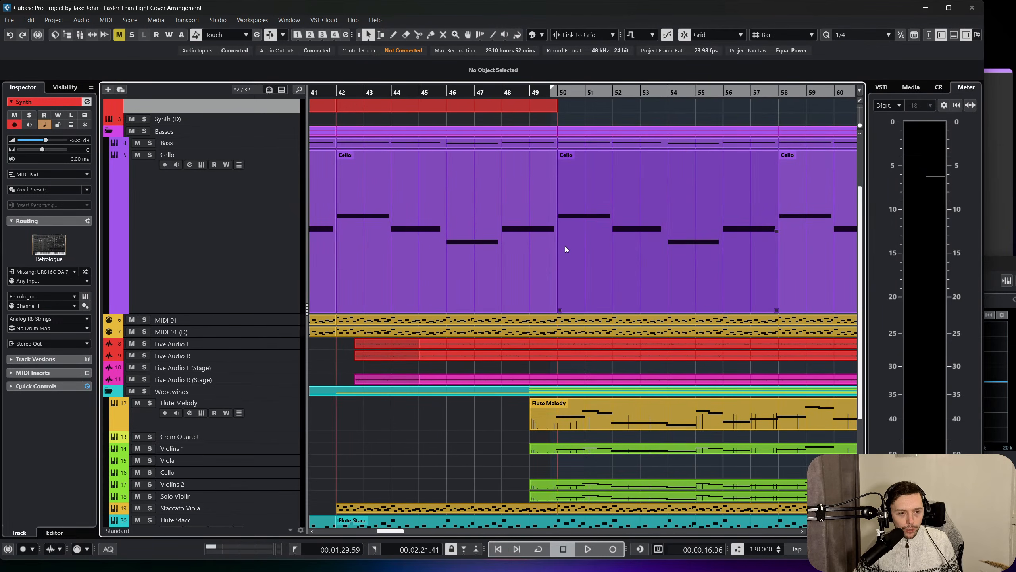
{"action": "scroll", "coordinate": [565, 250], "scroll_direction": "down", "scroll_amount": 3}
{"action": "scroll", "coordinate": [563, 252], "scroll_direction": "right", "scroll_amount": 10}
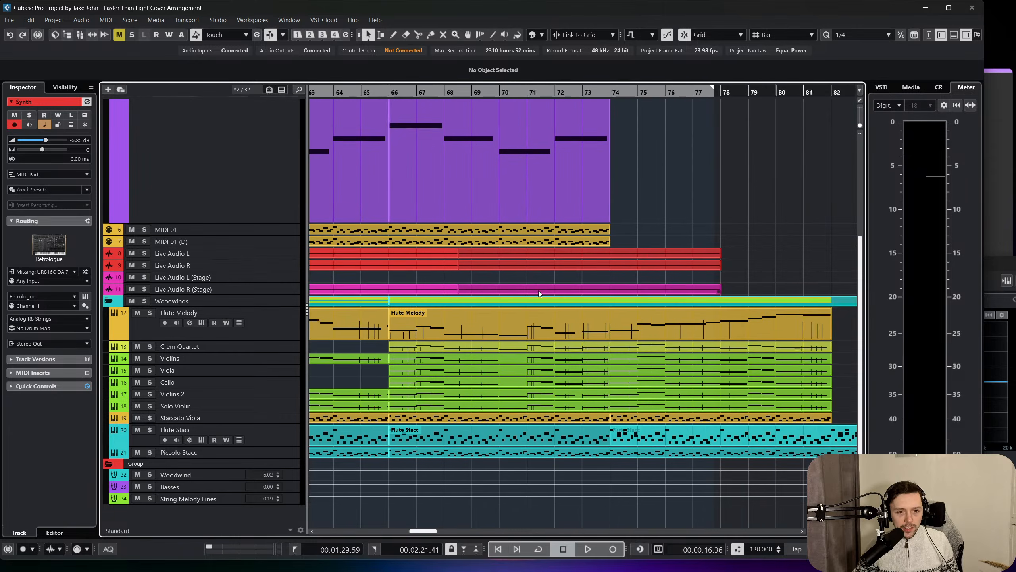
{"action": "scroll", "coordinate": [540, 293], "scroll_direction": "left", "scroll_amount": 2}
{"action": "double_click", "coordinate": [500, 92]}
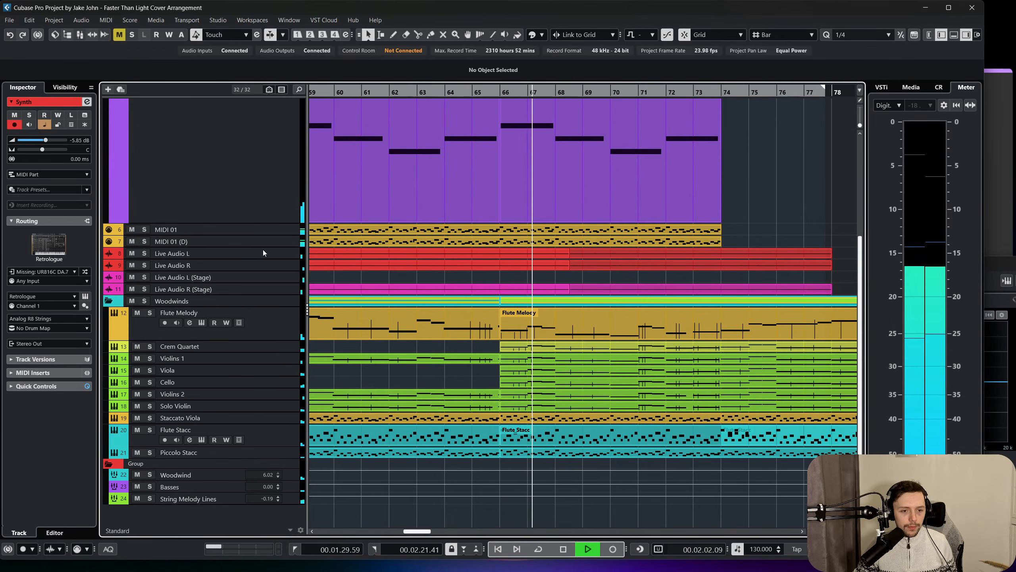
Split the MIDI 01 and MIDI 01 (D) parts at bar 66.
{"action": "scroll", "coordinate": [640, 252], "scroll_direction": "up", "scroll_amount": 3}
{"action": "right_click", "coordinate": [608, 293]}
{"action": "left_click", "coordinate": [640, 298]}
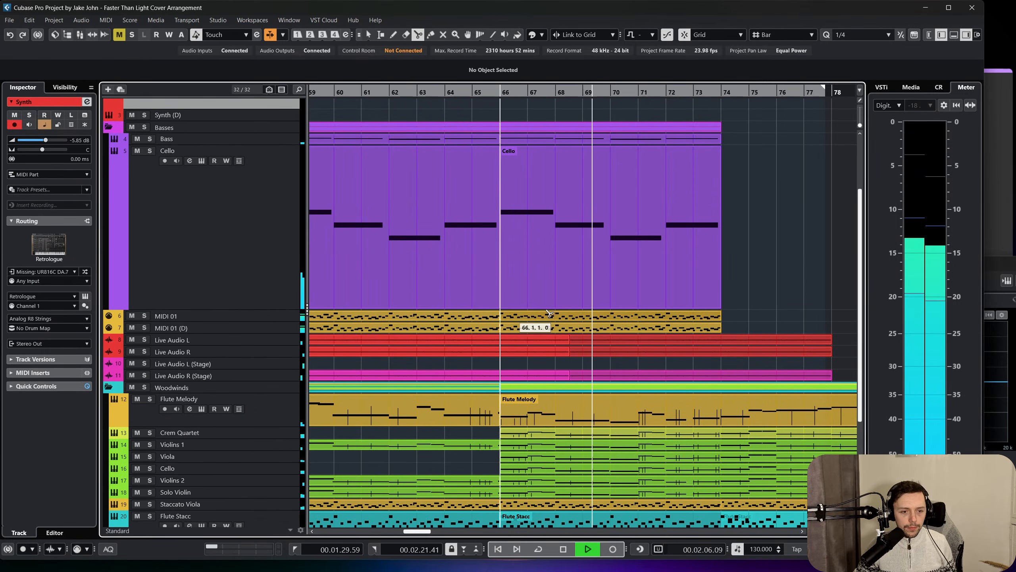
{"action": "right_click", "coordinate": [741, 321]}
{"action": "left_click", "coordinate": [690, 307]}
Duplicate the eight-bar MIDI 01 and MIDI 01 (D) parts from bar 66 to bars 74–82 and stop playback.
{"action": "left_click_drag", "start_coordinate": [729, 325], "coordinate": [677, 320]}
{"action": "scroll", "coordinate": [677, 320], "scroll_direction": "right", "scroll_amount": 3}
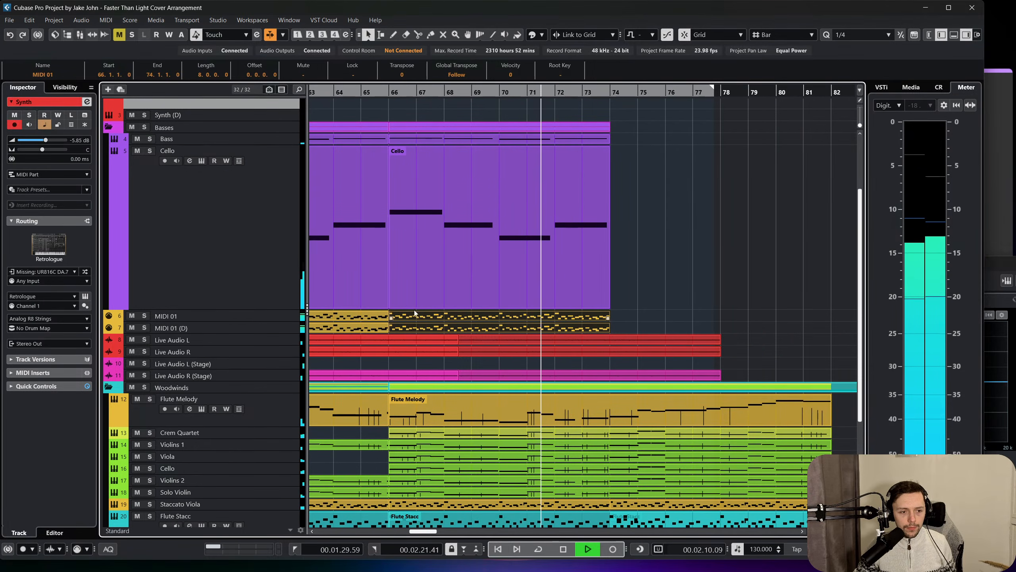
{"action": "key", "text": "ctrl+d"}
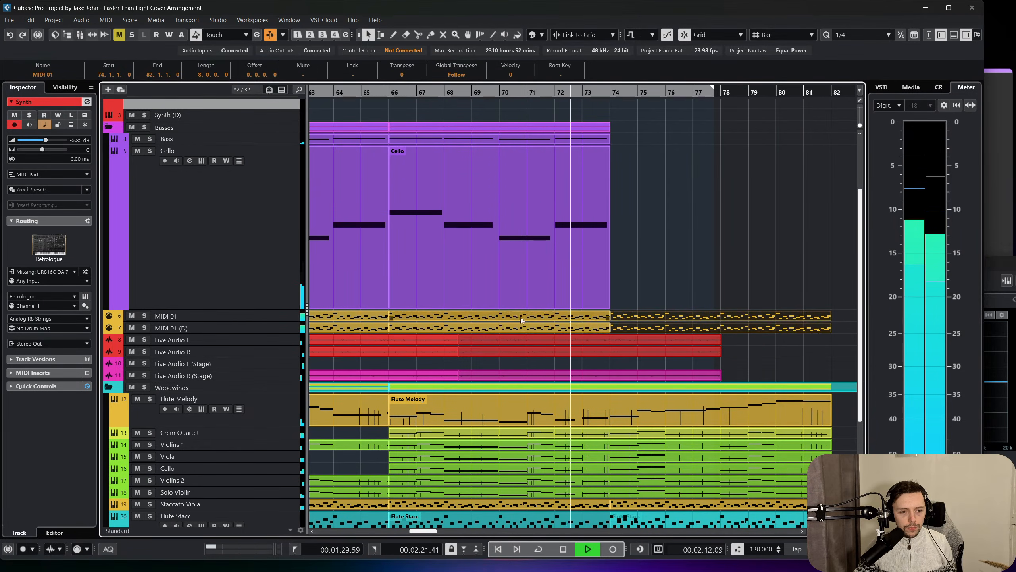
{"action": "scroll", "coordinate": [575, 323], "scroll_direction": "right", "scroll_amount": 2}
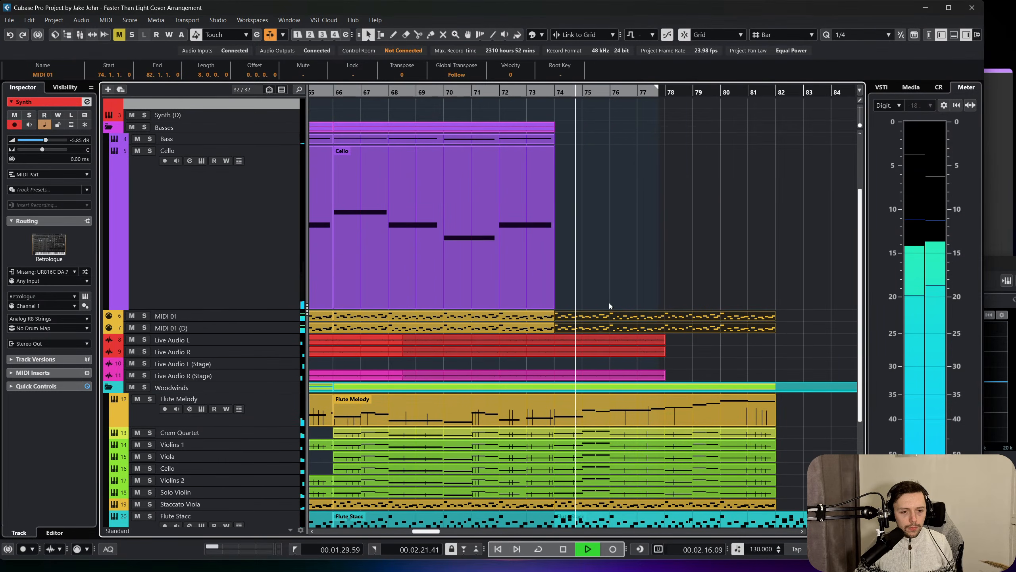
{"action": "left_click", "coordinate": [625, 281]}
{"action": "key", "text": "space"}
Duplicate the Bass and Cello parts of bars 66–74 so they continue to bar 82.
{"action": "scroll", "coordinate": [632, 252], "scroll_direction": "left", "scroll_amount": 3}
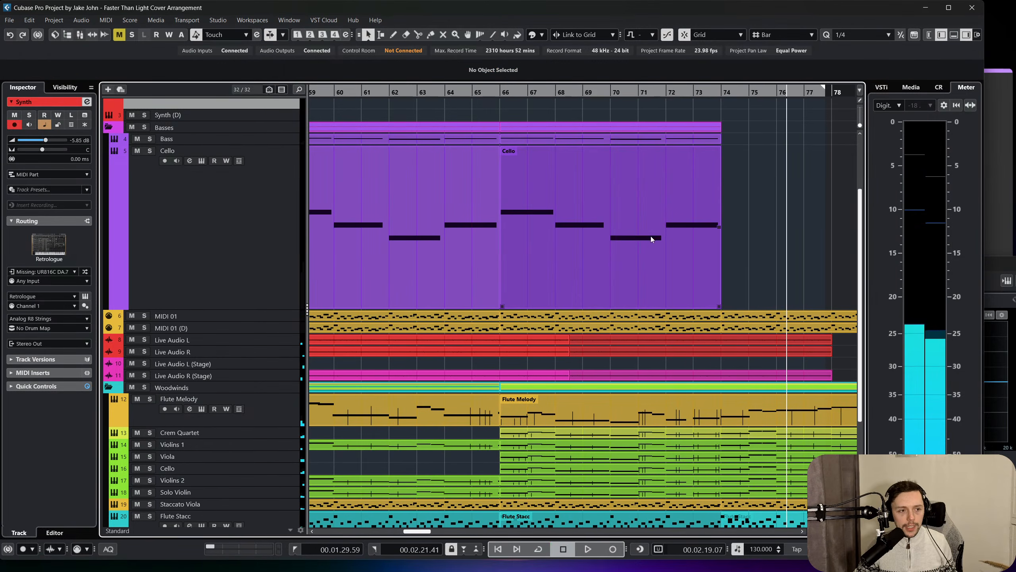
{"action": "left_click", "coordinate": [651, 237]}
{"action": "left_click_drag", "start_coordinate": [779, 224], "coordinate": [594, 141]}
{"action": "key", "text": "ctrl+d"}
{"action": "scroll", "coordinate": [623, 200], "scroll_direction": "right", "scroll_amount": 4}
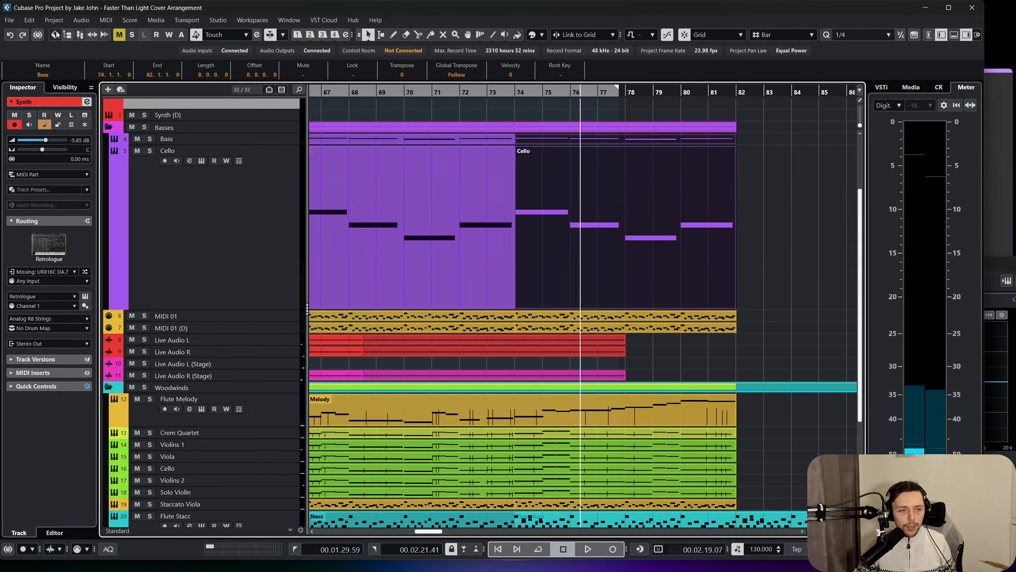
Mute the Synth track.
{"action": "left_click", "coordinate": [417, 186]}
{"action": "scroll", "coordinate": [239, 145], "scroll_direction": "up", "scroll_amount": 3}
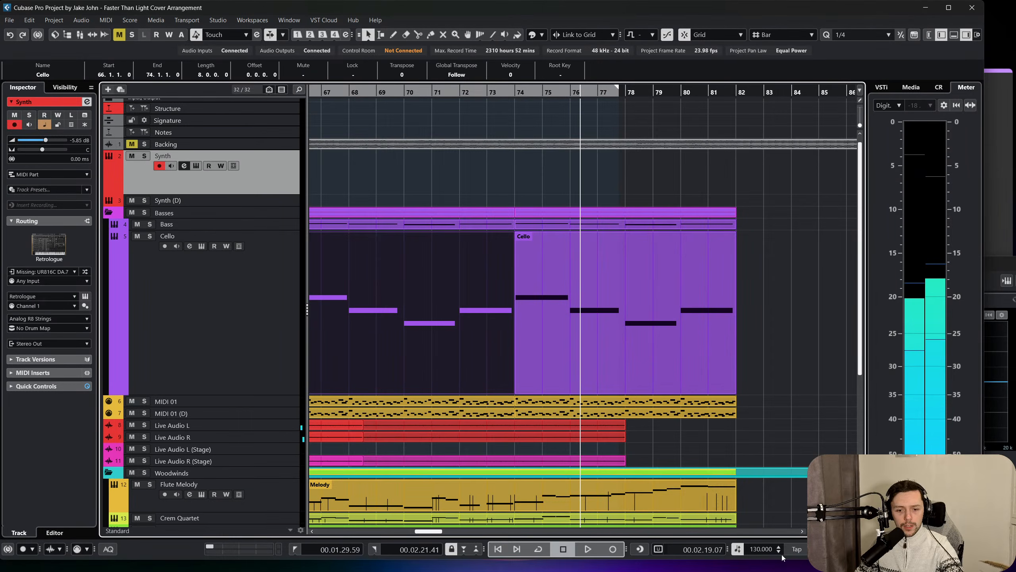
{"action": "scroll", "coordinate": [520, 269], "scroll_direction": "down", "scroll_amount": 5}
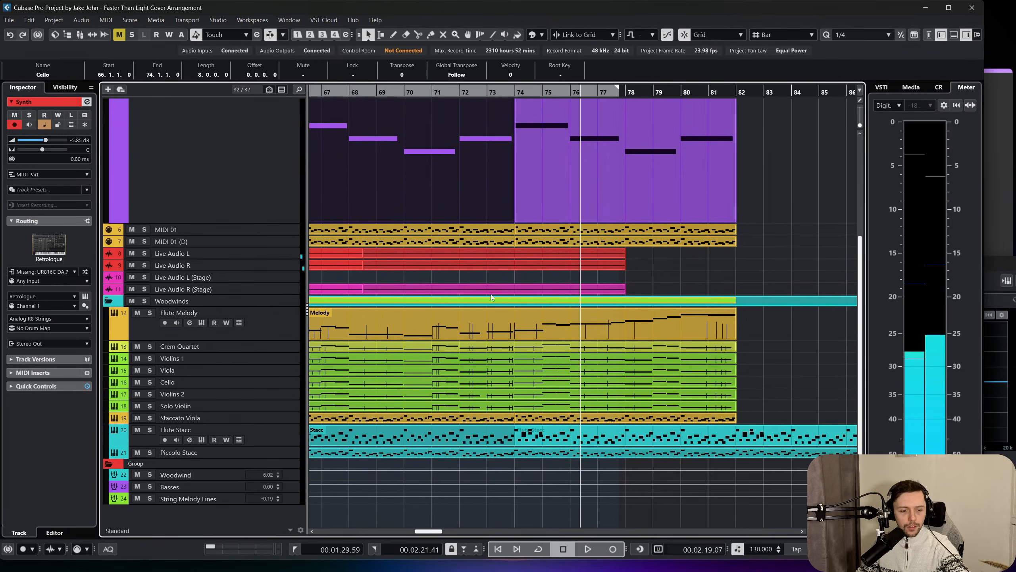
{"action": "scroll", "coordinate": [426, 295], "scroll_direction": "up", "scroll_amount": 5}
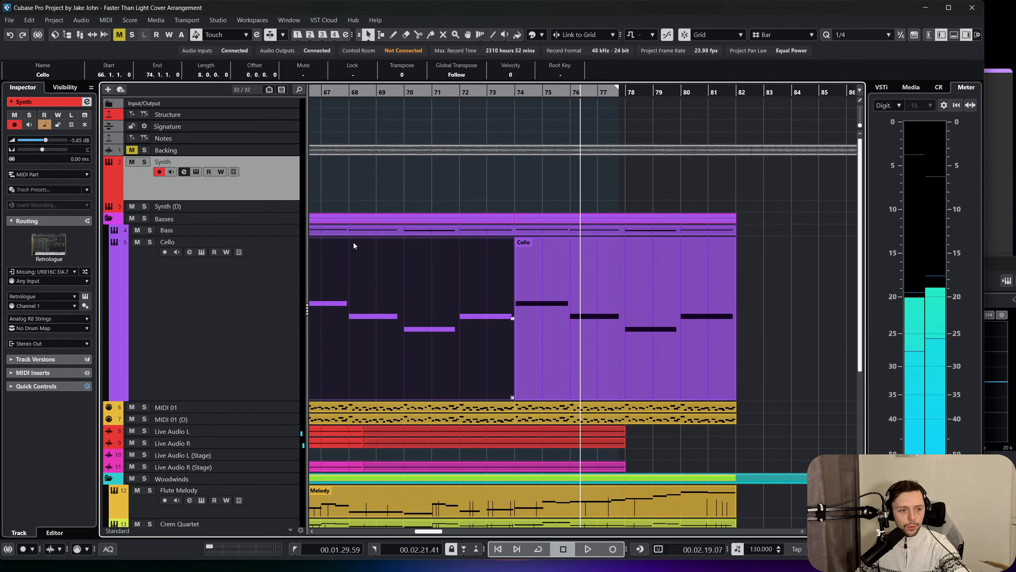
{"action": "left_click", "coordinate": [132, 161]}
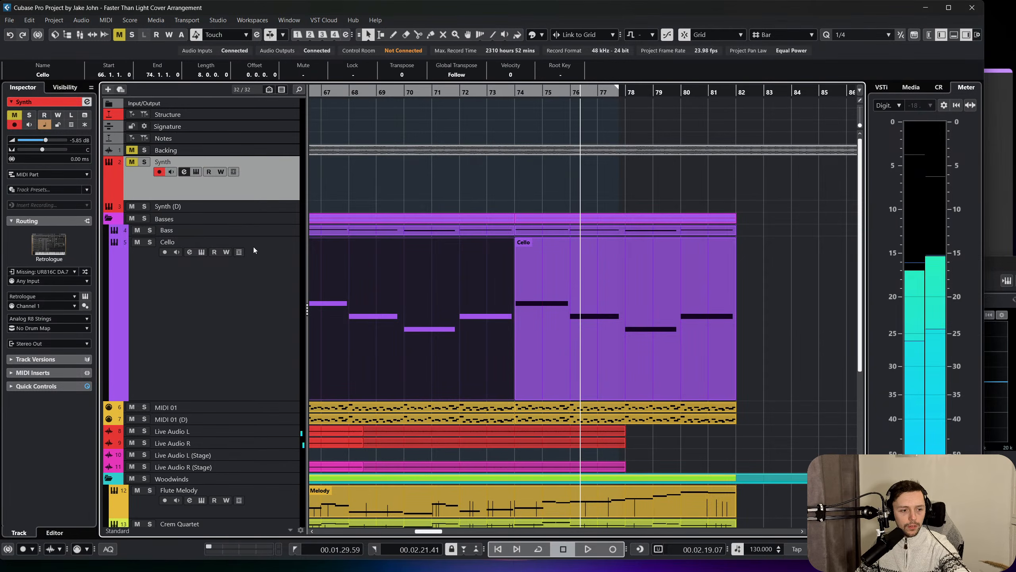
Select the Live Audio L and Live Audio R tracks together and briefly play the arrangement from bar 66.
{"action": "left_click", "coordinate": [284, 430]}
{"action": "left_click", "coordinate": [281, 443]}
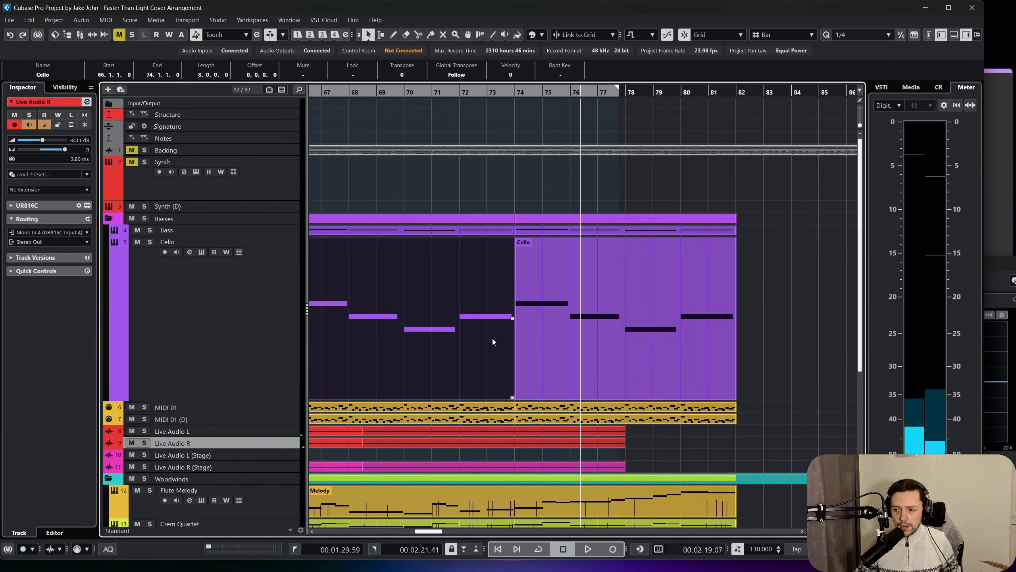
{"action": "scroll", "coordinate": [481, 258], "scroll_direction": "down", "scroll_amount": 3}
{"action": "scroll", "coordinate": [598, 279], "scroll_direction": "up", "scroll_amount": 3}
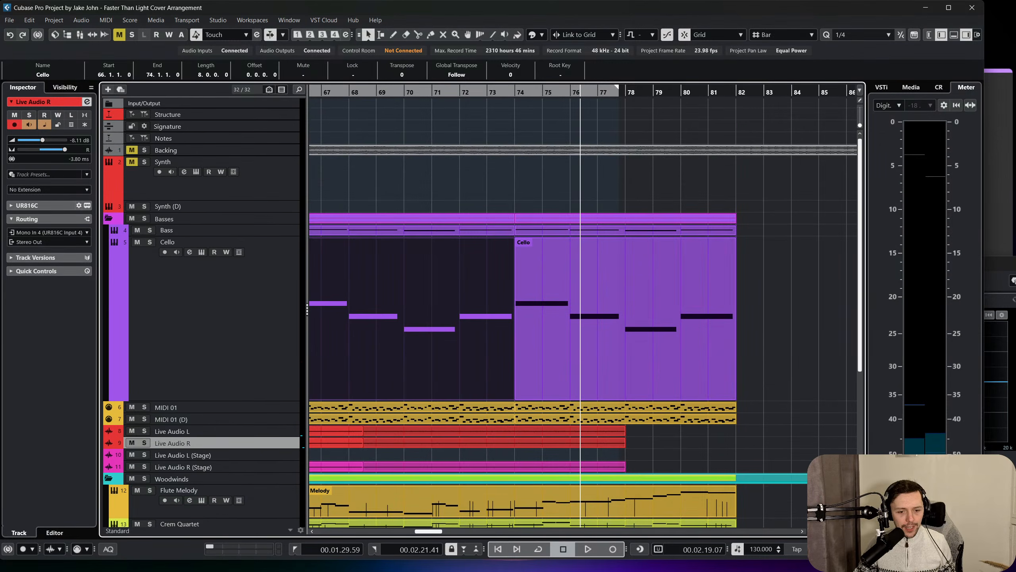
{"action": "mouse_move", "coordinate": [750, 559]}
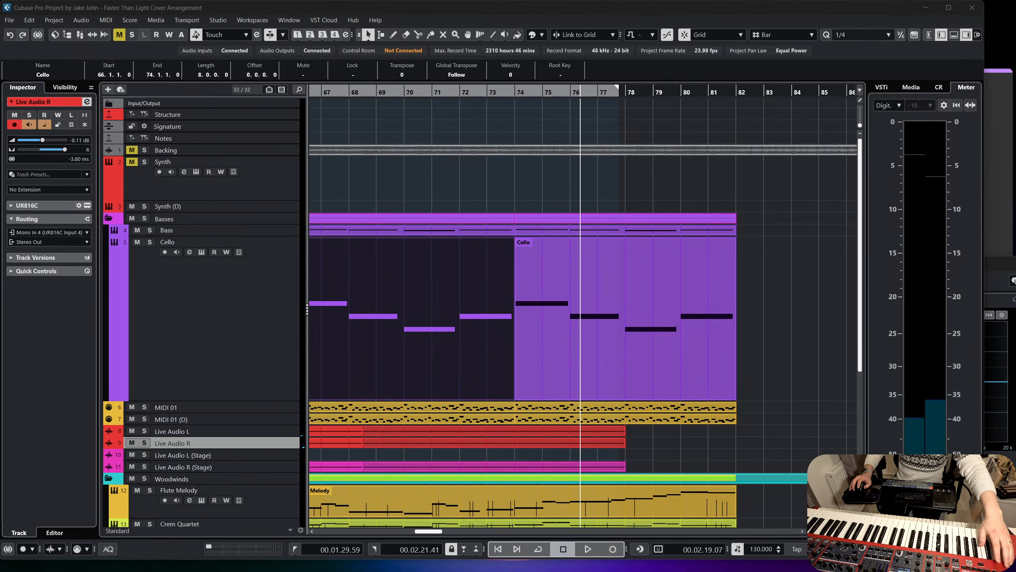
{"action": "scroll", "coordinate": [346, 180], "scroll_direction": "down", "scroll_amount": 3}
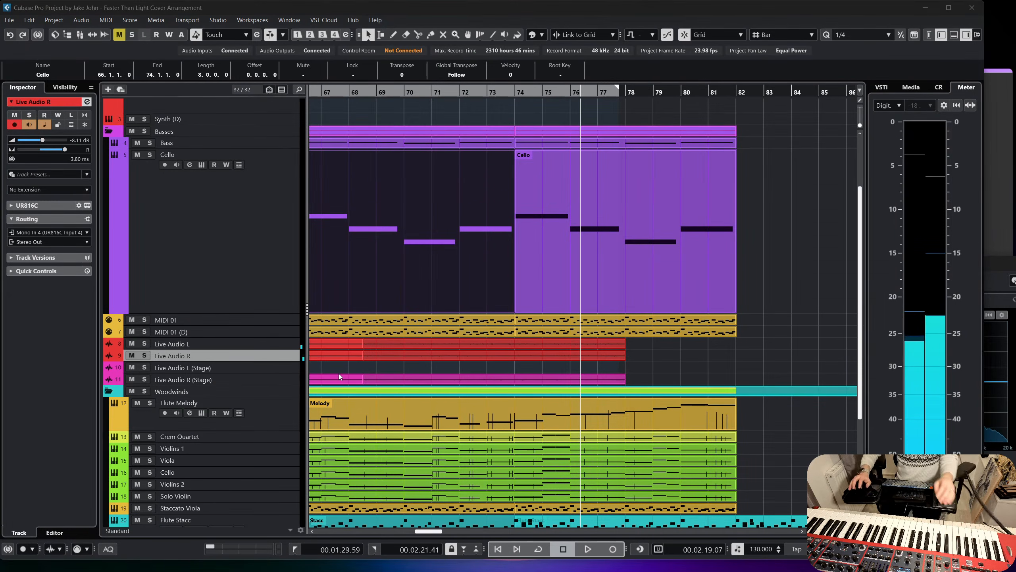
{"action": "scroll", "coordinate": [338, 373], "scroll_direction": "left", "scroll_amount": 3}
{"action": "left_click", "coordinate": [488, 90]}
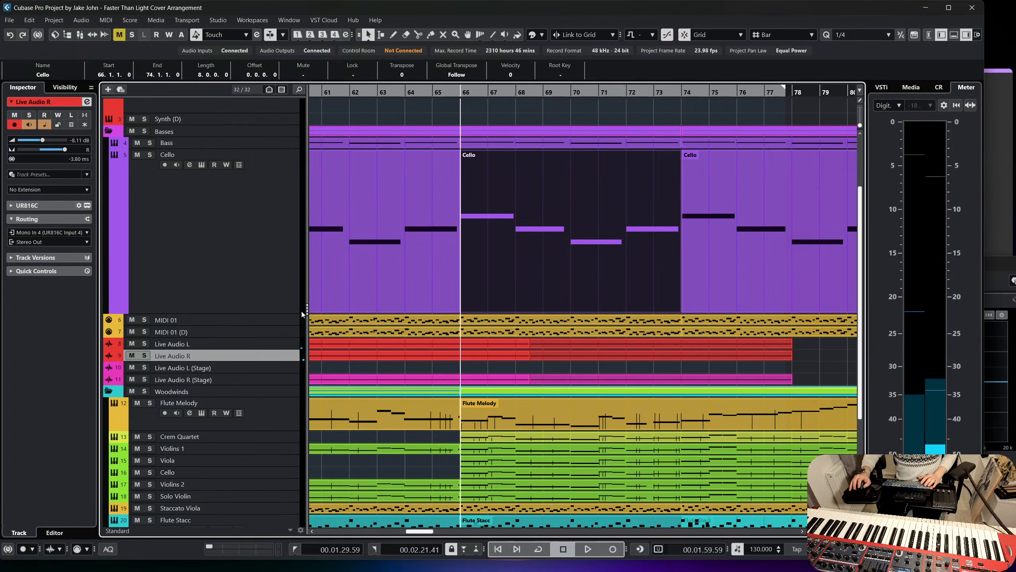
{"action": "key", "text": "shift+Up"}
{"action": "scroll", "coordinate": [591, 363], "scroll_direction": "right", "scroll_amount": 2}
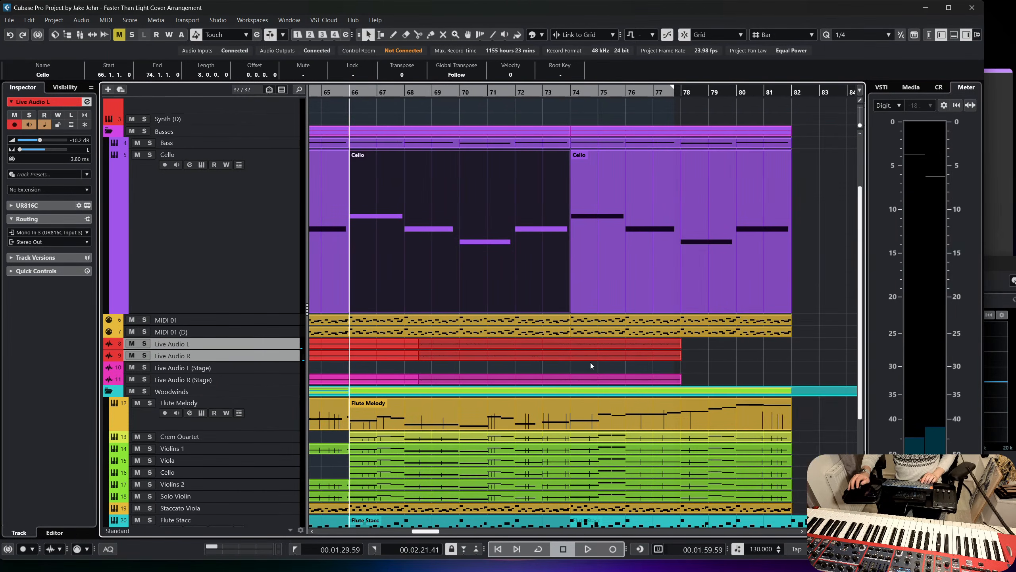
{"action": "key", "text": "space"}
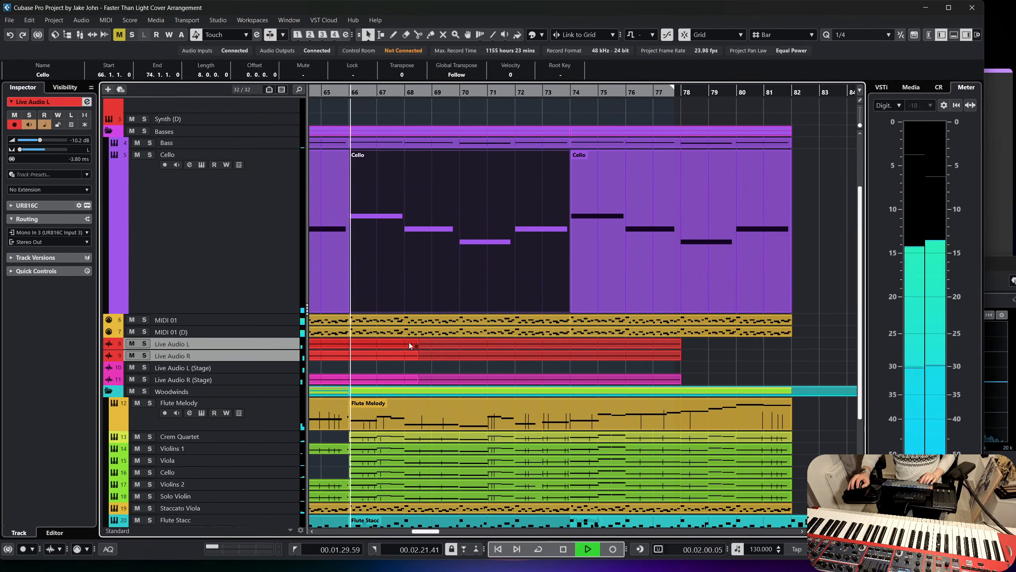
{"action": "key", "text": "space"}
Add one stereo audio track below Live Audio L with the input Stereo 2 and the output Stereo Out.
{"action": "left_click", "coordinate": [262, 346]}
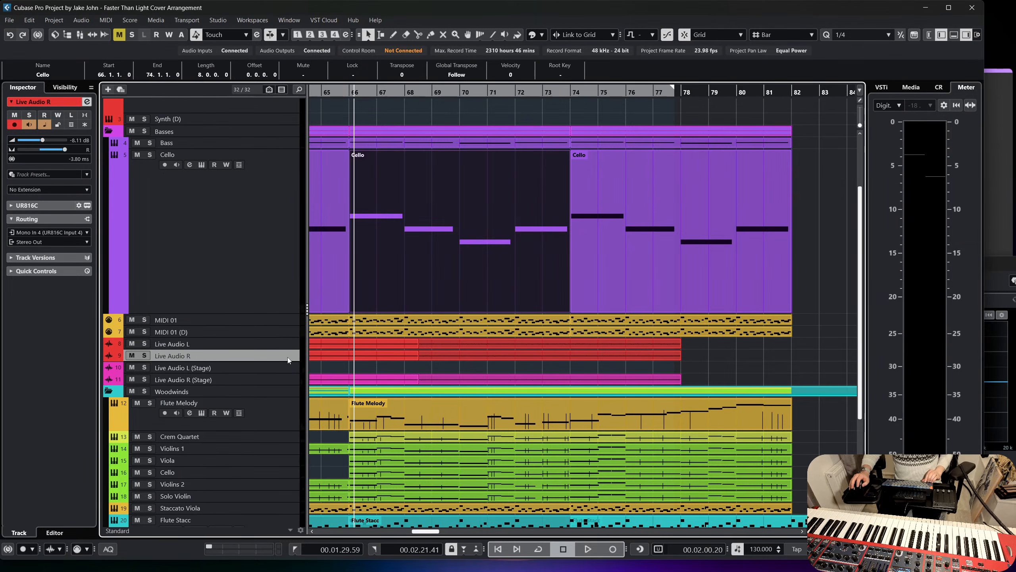
{"action": "right_click", "coordinate": [286, 344]}
{"action": "mouse_move", "coordinate": [419, 107]}
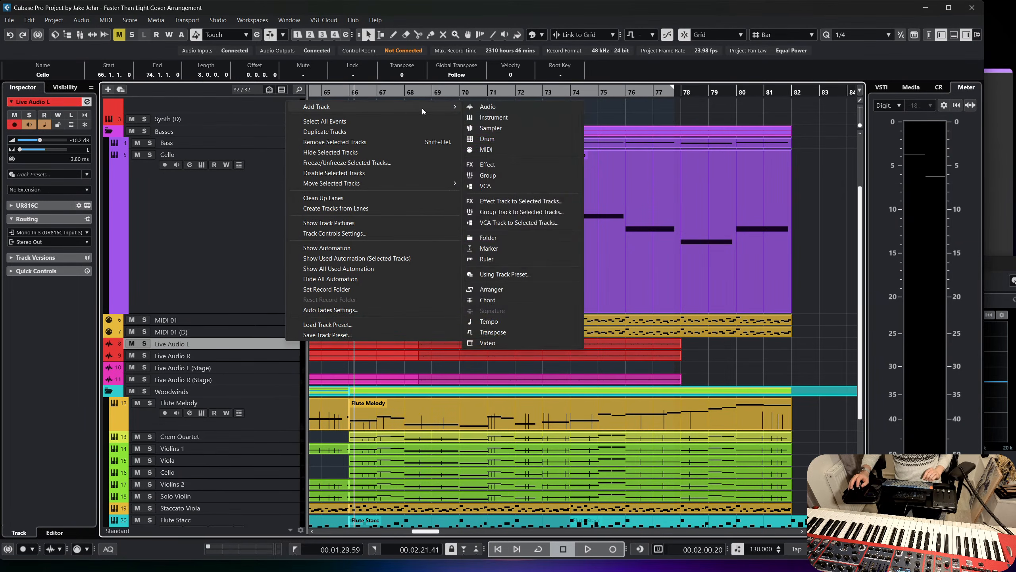
{"action": "left_click", "coordinate": [516, 117]}
{"action": "left_click", "coordinate": [823, 241]}
{"action": "scroll", "coordinate": [888, 324], "scroll_direction": "up", "scroll_amount": 5}
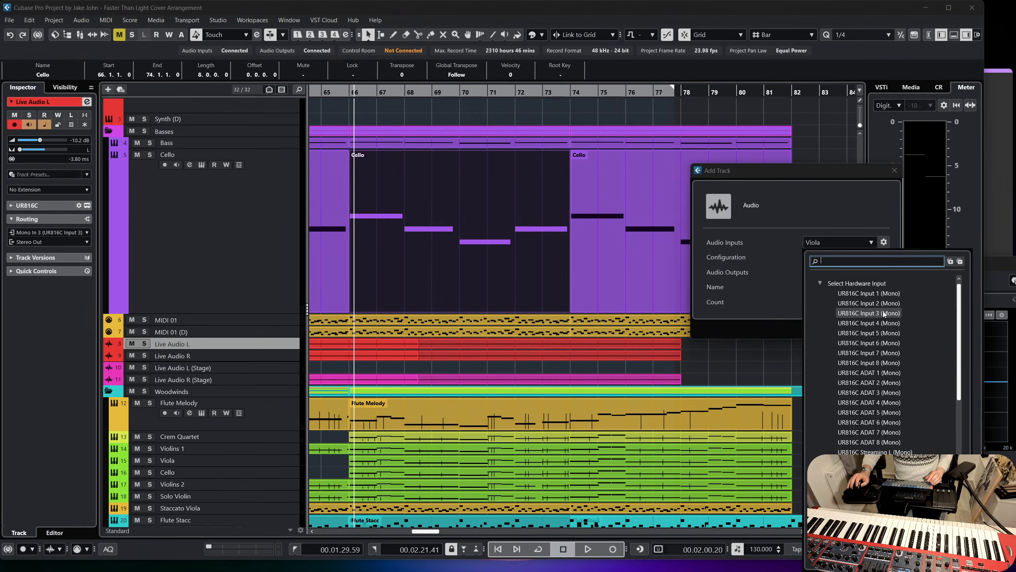
{"action": "scroll", "coordinate": [885, 313], "scroll_direction": "down", "scroll_amount": 5}
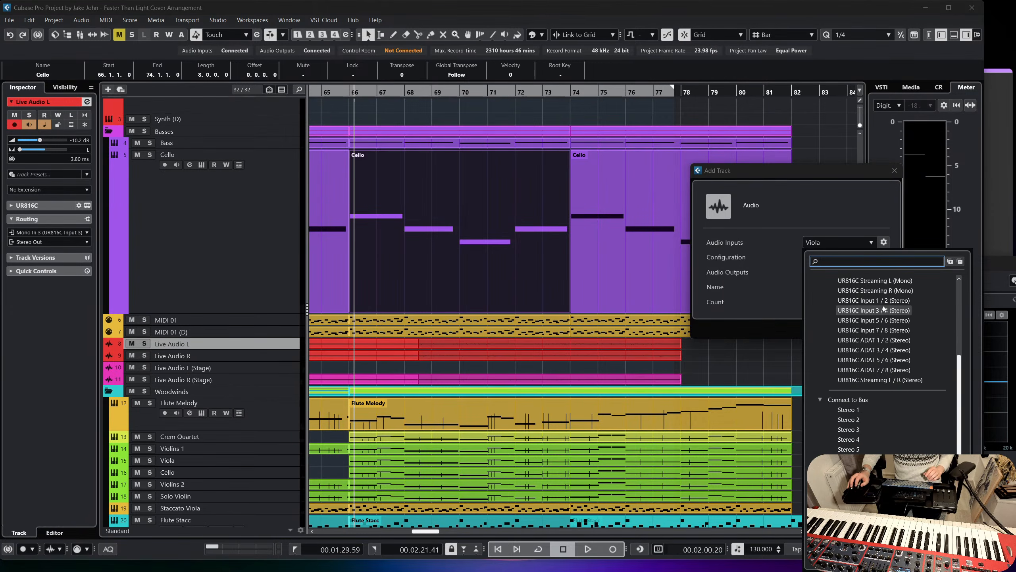
{"action": "left_click", "coordinate": [849, 419]}
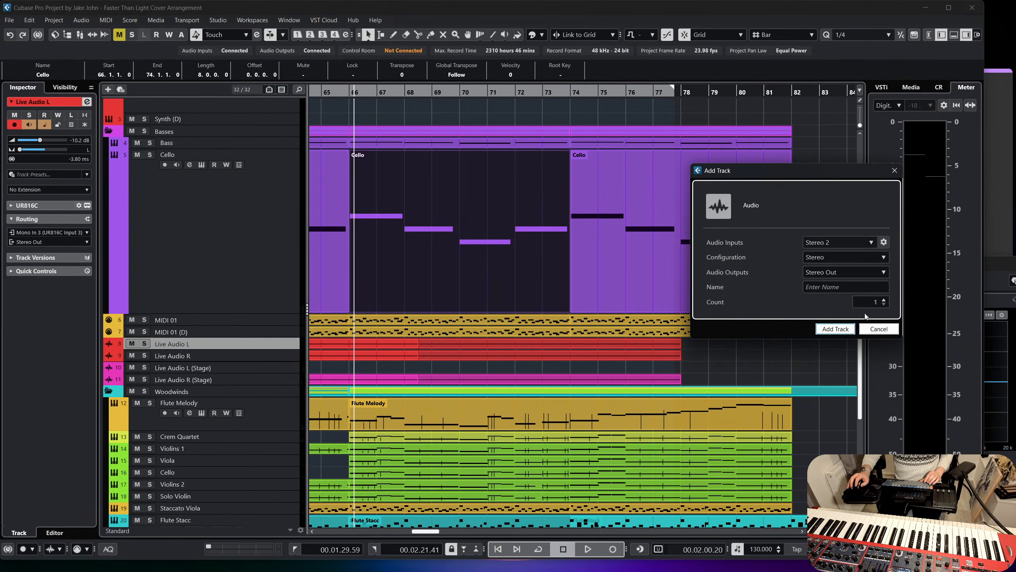
{"action": "left_click", "coordinate": [847, 330]}
Rename the new audio track to Nord Wave 2 Bass.
{"action": "double_click", "coordinate": [179, 350]}
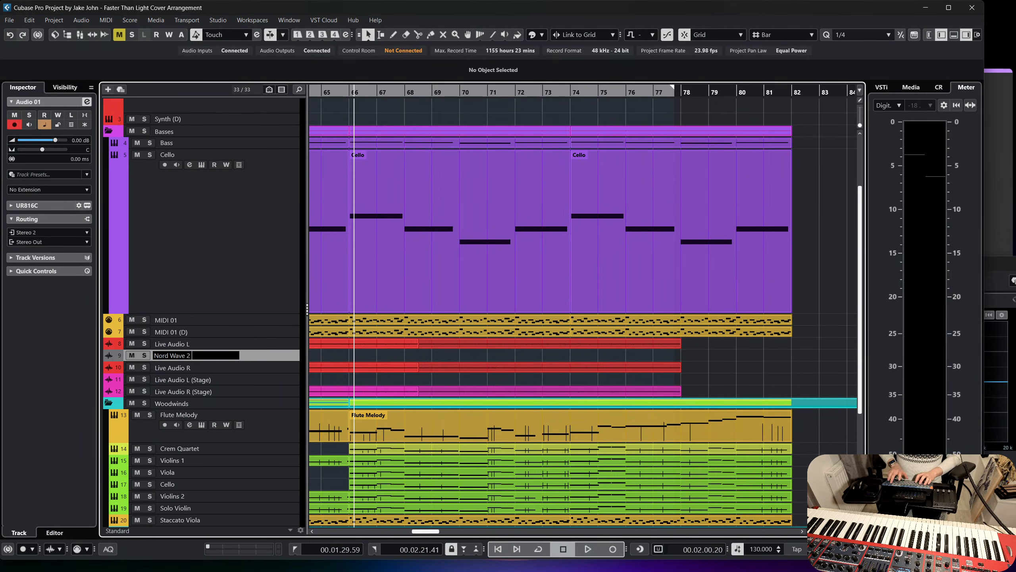
{"action": "type", "text": "Nord Wave 2 Bass"}
{"action": "key", "text": "Return"}
Mute the Live Audio L and Live Audio R tracks.
{"action": "scroll", "coordinate": [357, 375], "scroll_direction": "left", "scroll_amount": 10}
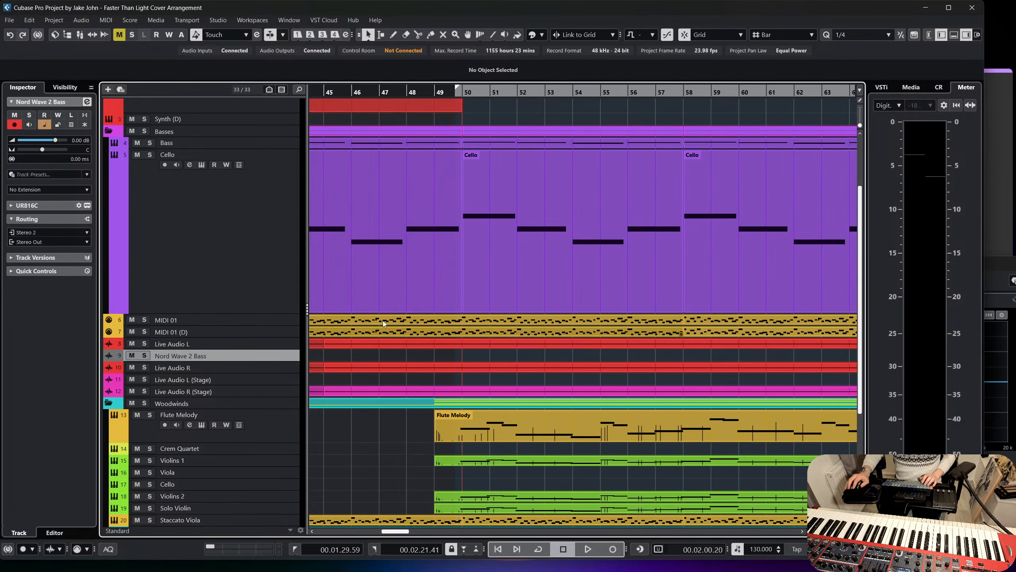
{"action": "scroll", "coordinate": [397, 335], "scroll_direction": "left", "scroll_amount": 2}
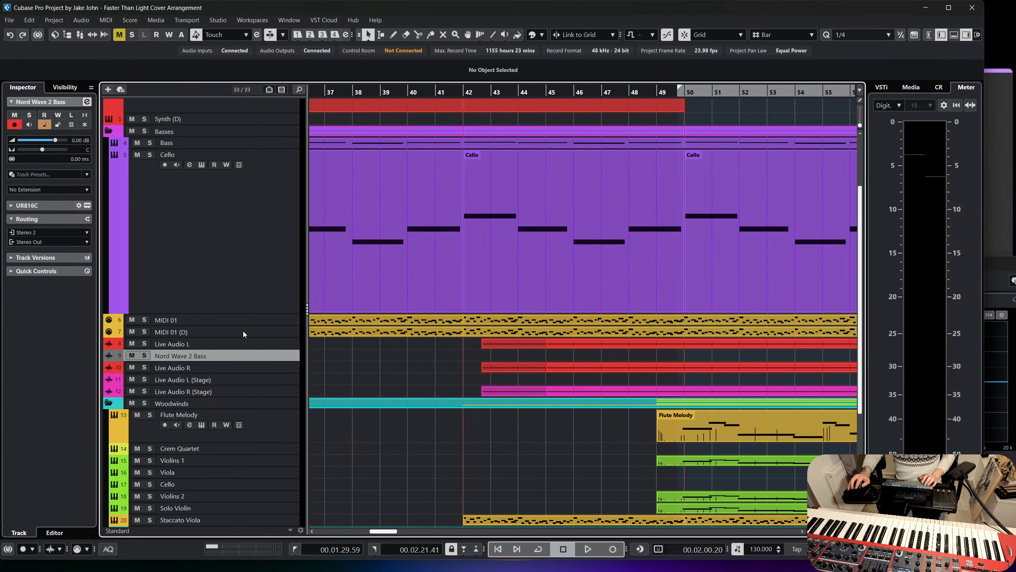
{"action": "left_click", "coordinate": [132, 368]}
Play the arrangement from bar 42.
{"action": "scroll", "coordinate": [416, 222], "scroll_direction": "left", "scroll_amount": 14}
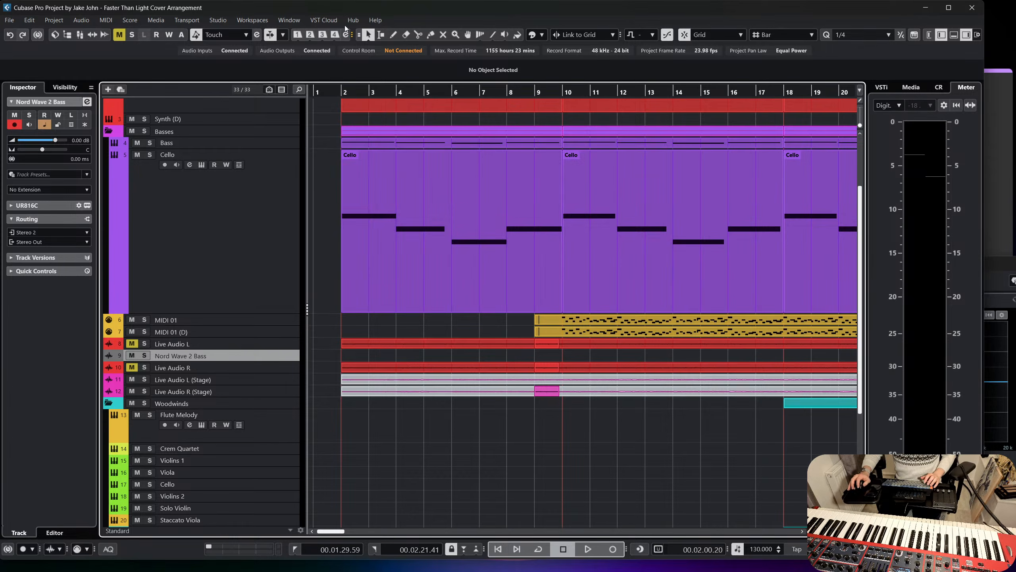
{"action": "scroll", "coordinate": [464, 141], "scroll_direction": "right", "scroll_amount": 6}
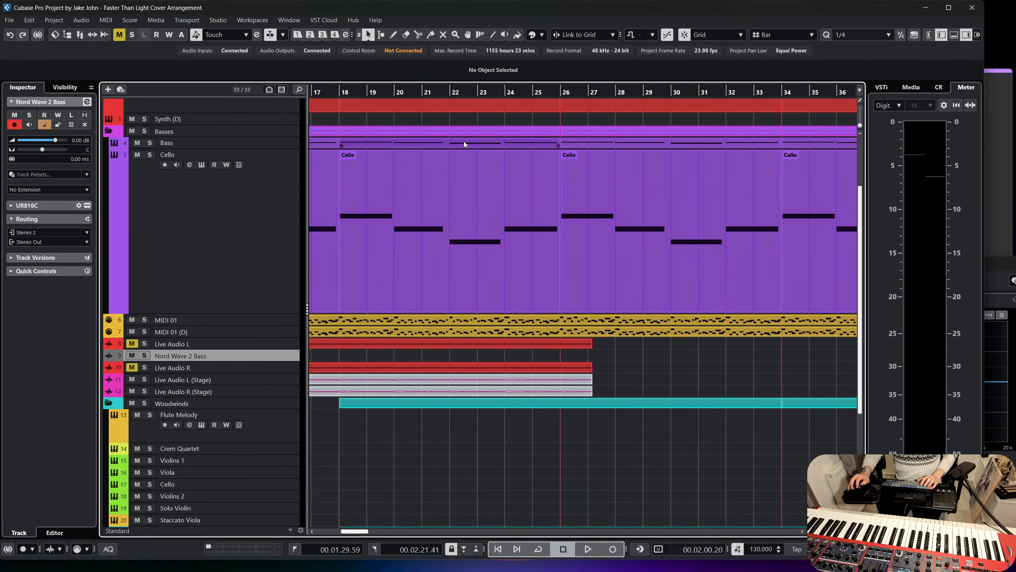
{"action": "scroll", "coordinate": [466, 146], "scroll_direction": "right", "scroll_amount": 8}
{"action": "scroll", "coordinate": [449, 116], "scroll_direction": "up", "scroll_amount": 3}
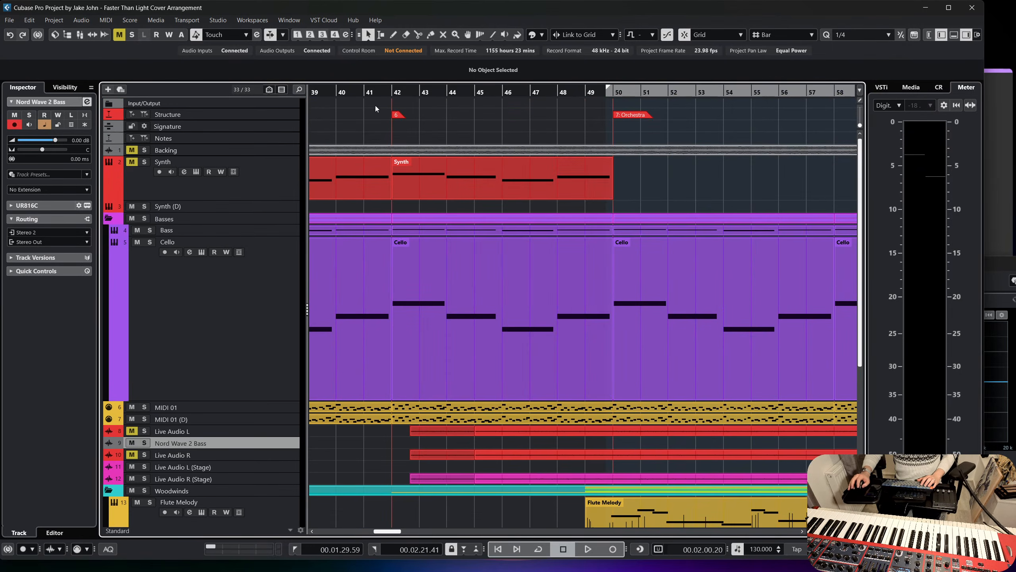
{"action": "left_click", "coordinate": [394, 93]}
{"action": "key", "text": "space"}
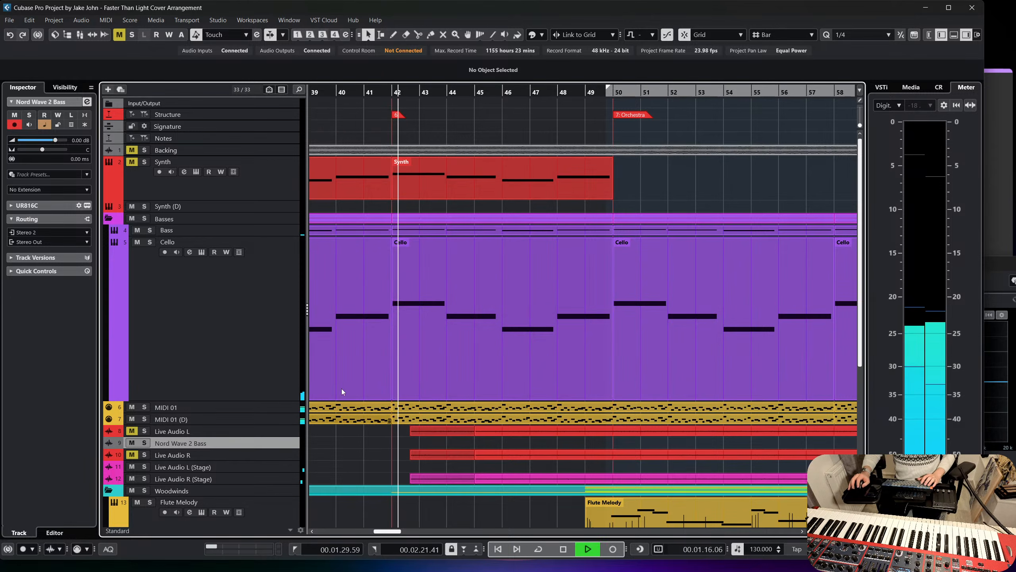
Unmute the Backing track and lower its volume.
{"action": "left_click", "coordinate": [135, 151]}
{"action": "left_click", "coordinate": [237, 150]}
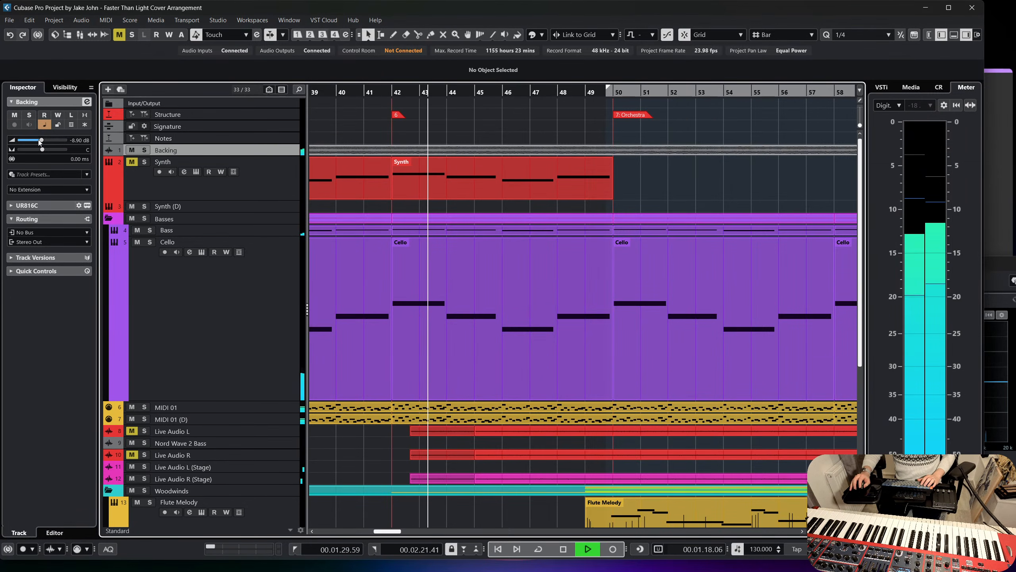
{"action": "left_click_drag", "start_coordinate": [41, 140], "coordinate": [36, 141]}
Solo the Nord Wave 2 Bass track briefly during playback, and turn its solo off again.
{"action": "left_click", "coordinate": [282, 443]}
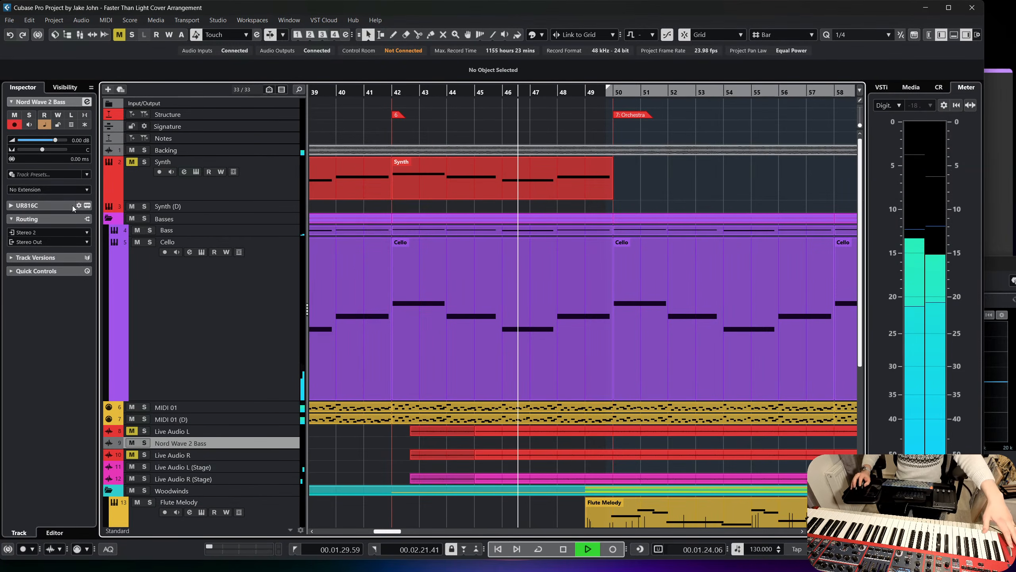
{"action": "left_click", "coordinate": [29, 116]}
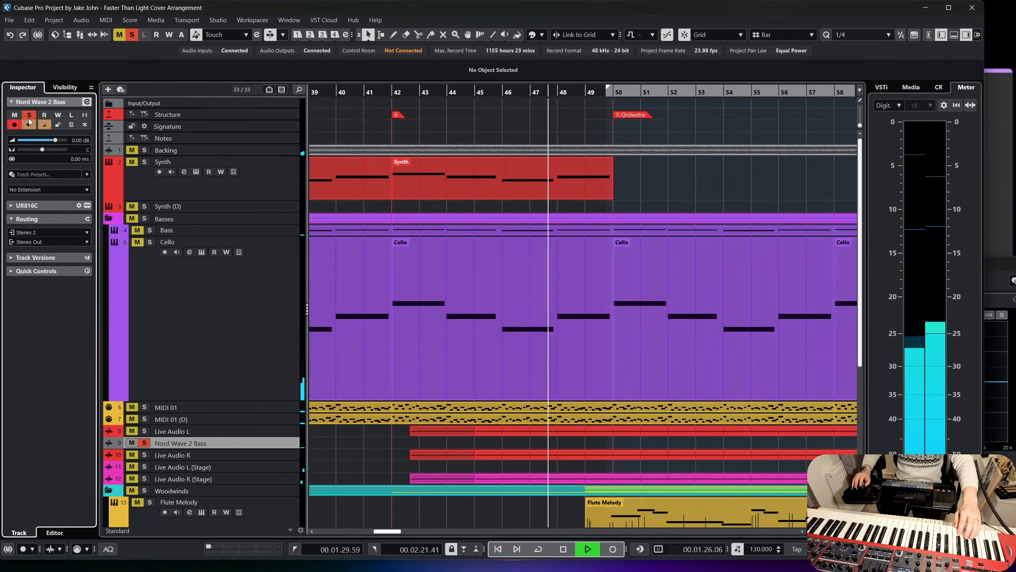
{"action": "left_click", "coordinate": [29, 116]}
Mute the MIDI 01 and MIDI 01 (D) tracks and enable input monitoring on Nord Wave 2 Bass.
{"action": "scroll", "coordinate": [267, 289], "scroll_direction": "down", "scroll_amount": 3}
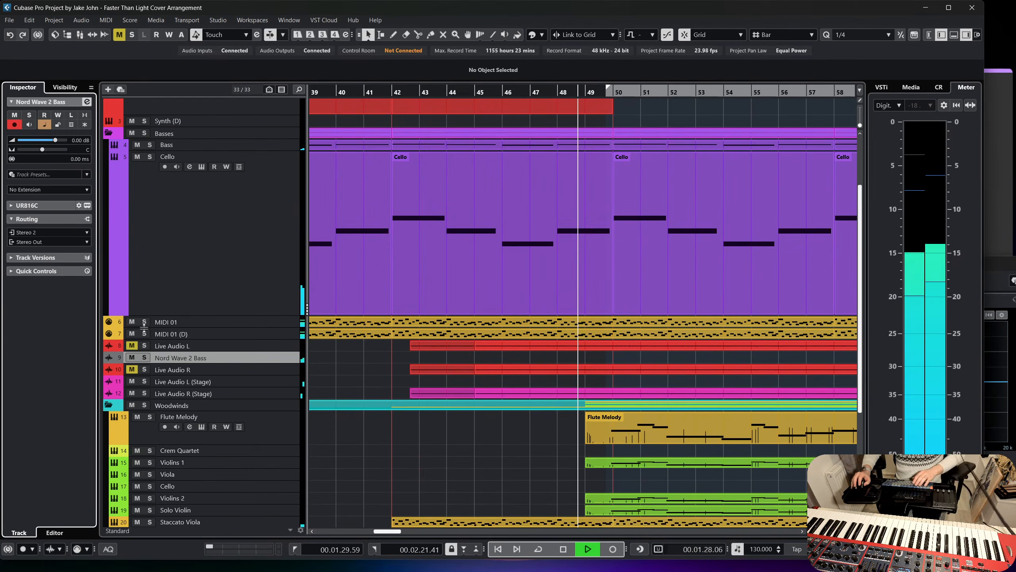
{"action": "left_click", "coordinate": [132, 333]}
{"action": "left_click", "coordinate": [133, 322]}
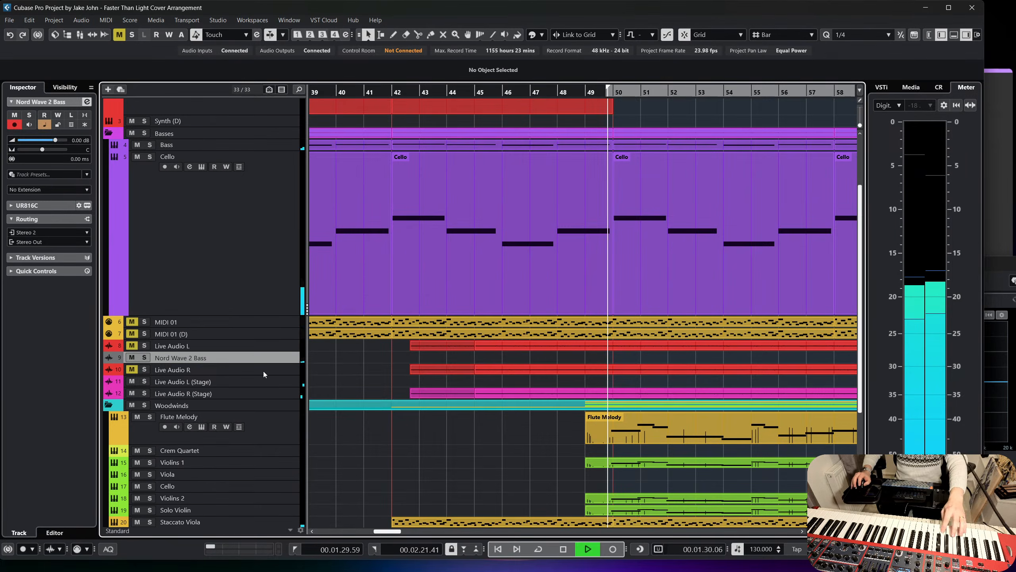
{"action": "left_click", "coordinate": [34, 126]}
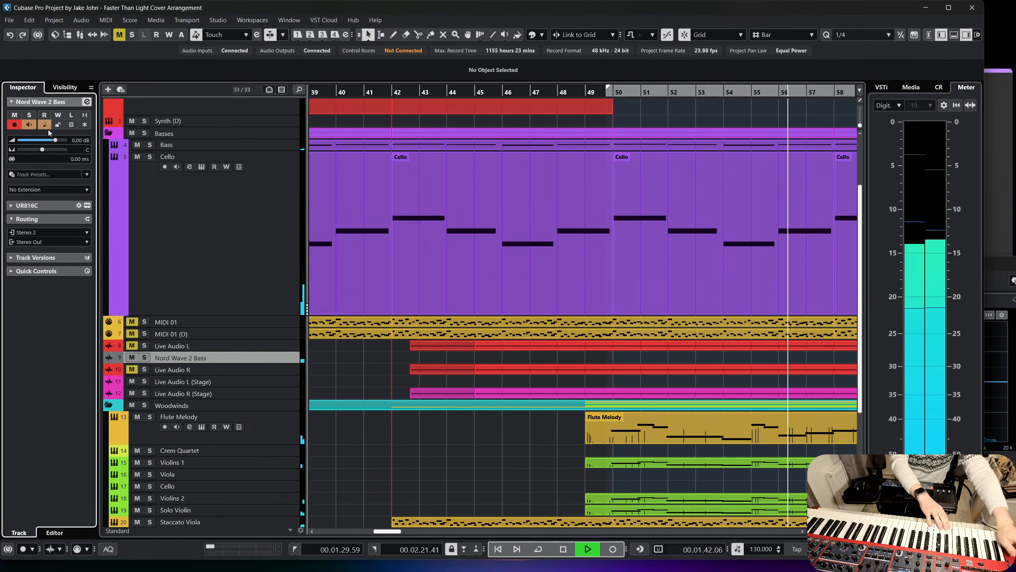
{"action": "key", "text": "space"}
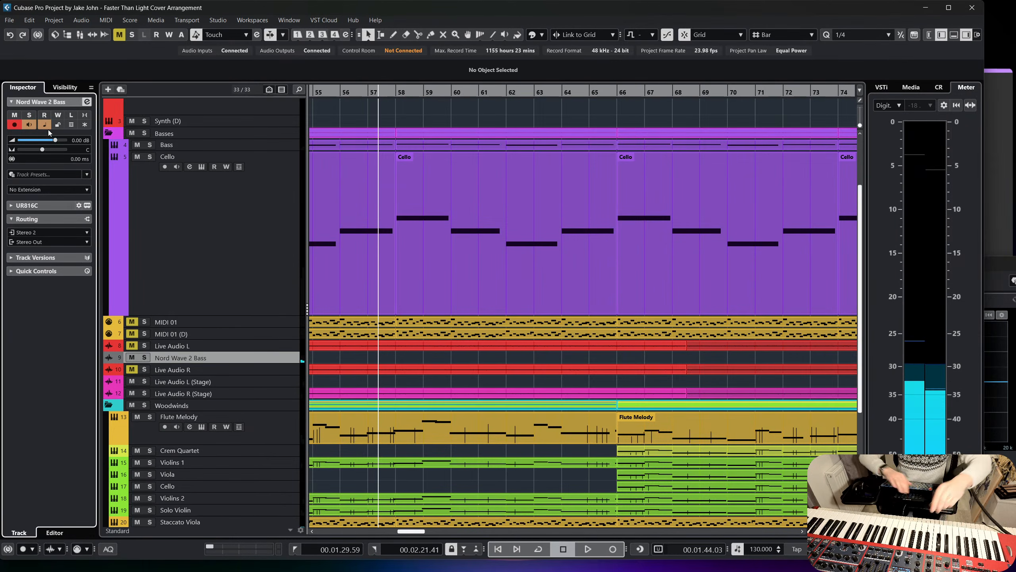
Move the Cello part at bar 58 one bar later so that it starts at bar 59.
{"action": "left_click", "coordinate": [486, 302]}
{"action": "left_click_drag", "start_coordinate": [486, 302], "coordinate": [516, 300]}
Play the arrangement from bar 42 and increase the height of the Nord Wave 2 Bass track.
{"action": "scroll", "coordinate": [517, 300], "scroll_direction": "left", "scroll_amount": 5}
{"action": "scroll", "coordinate": [514, 295], "scroll_direction": "up", "scroll_amount": 3}
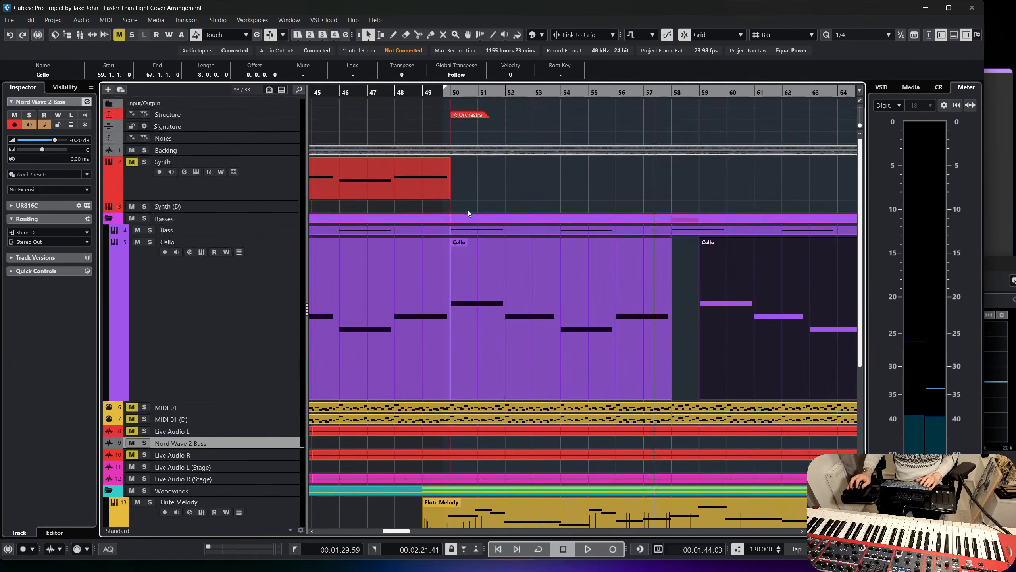
{"action": "left_click_drag", "start_coordinate": [440, 92], "coordinate": [426, 93]}
{"action": "left_click", "coordinate": [426, 93]}
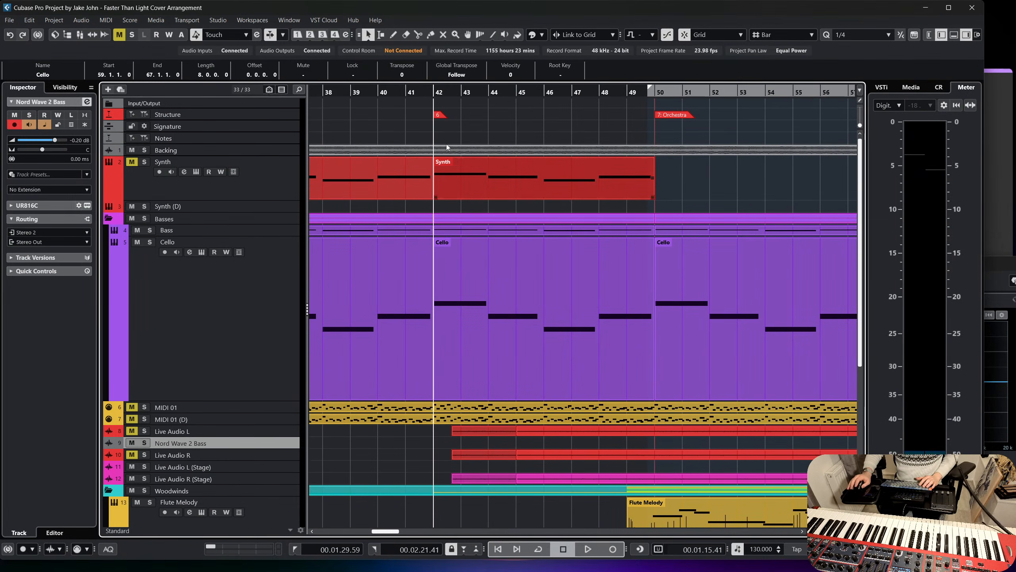
{"action": "key", "text": "space"}
{"action": "scroll", "coordinate": [325, 398], "scroll_direction": "down", "scroll_amount": 3}
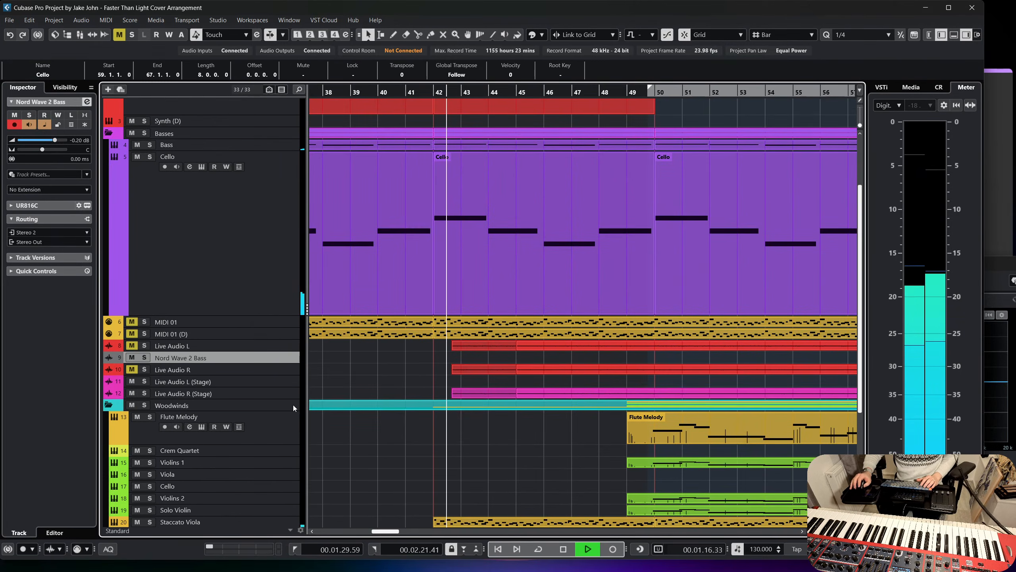
{"action": "left_click_drag", "start_coordinate": [271, 363], "coordinate": [267, 417]}
Record a trial take on the Nord Wave 2 Bass track from bar 44 to bar 51 and delete it.
{"action": "left_click", "coordinate": [613, 549]}
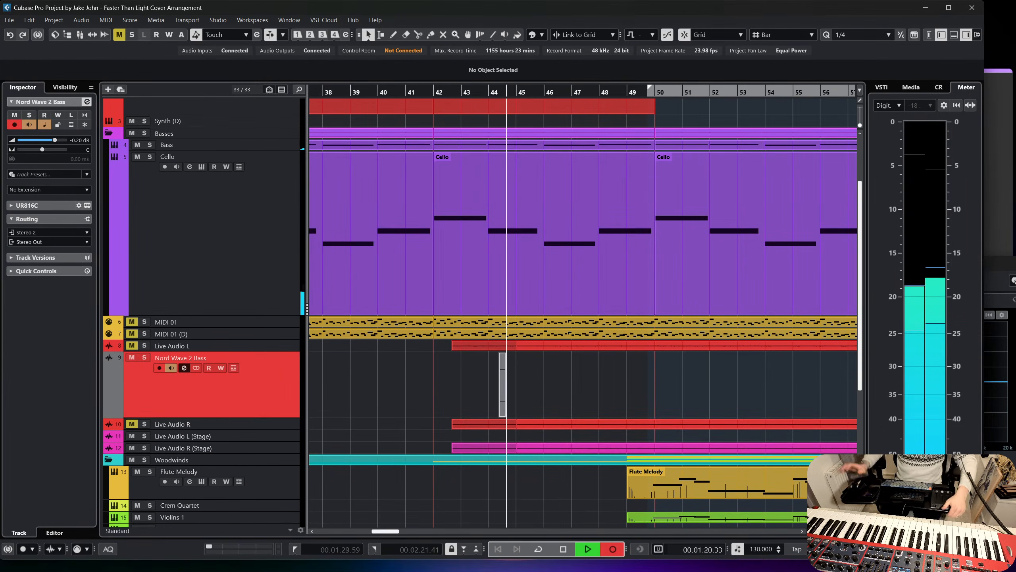
{"action": "mouse_move", "coordinate": [618, 559]}
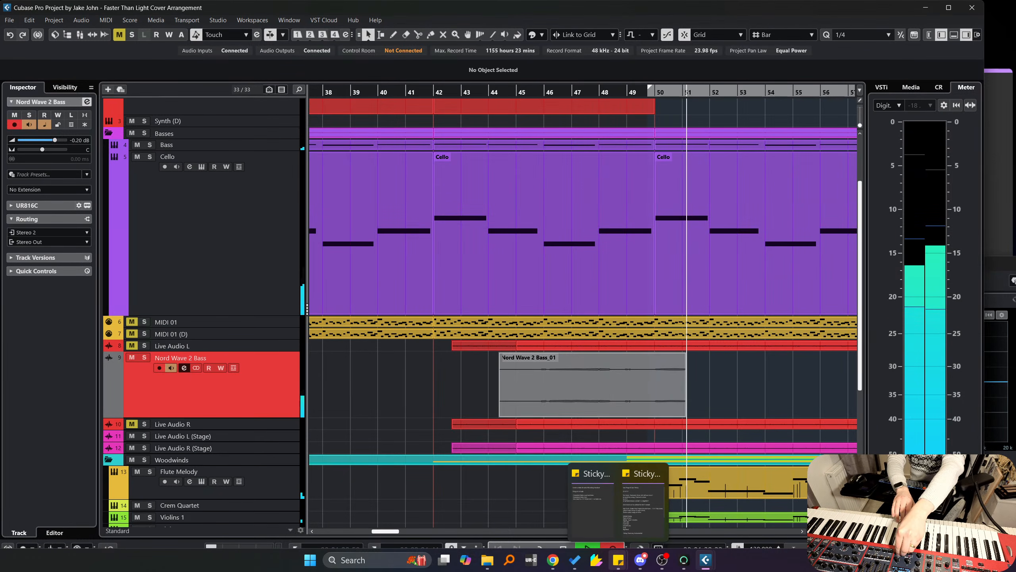
{"action": "key", "text": "space"}
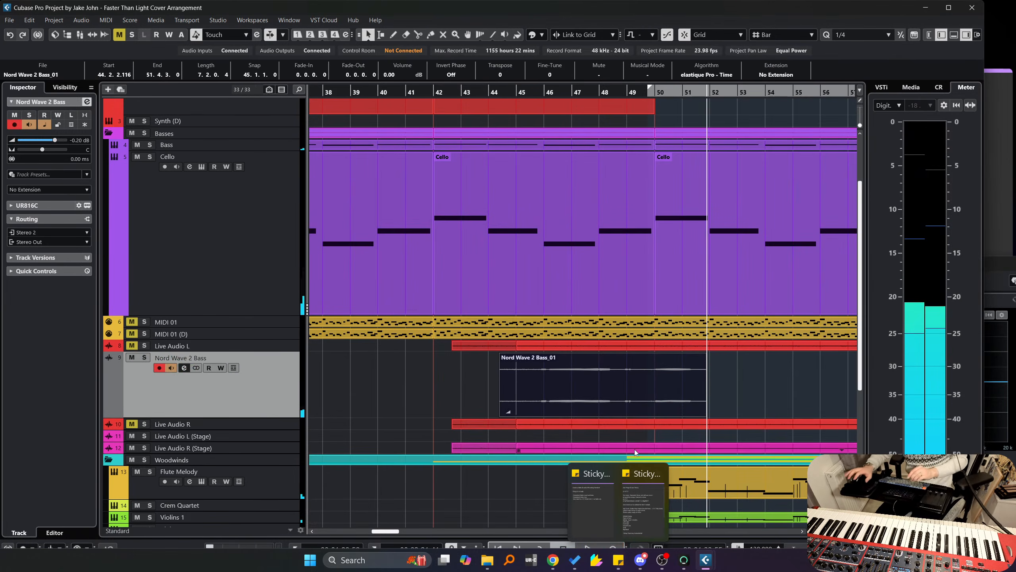
{"action": "key", "text": "Delete"}
Record a take on the Nord Wave 2 Bass track from bar 18 to about bar 27.
{"action": "scroll", "coordinate": [524, 234], "scroll_direction": "left", "scroll_amount": 5}
{"action": "scroll", "coordinate": [508, 234], "scroll_direction": "up", "scroll_amount": 3}
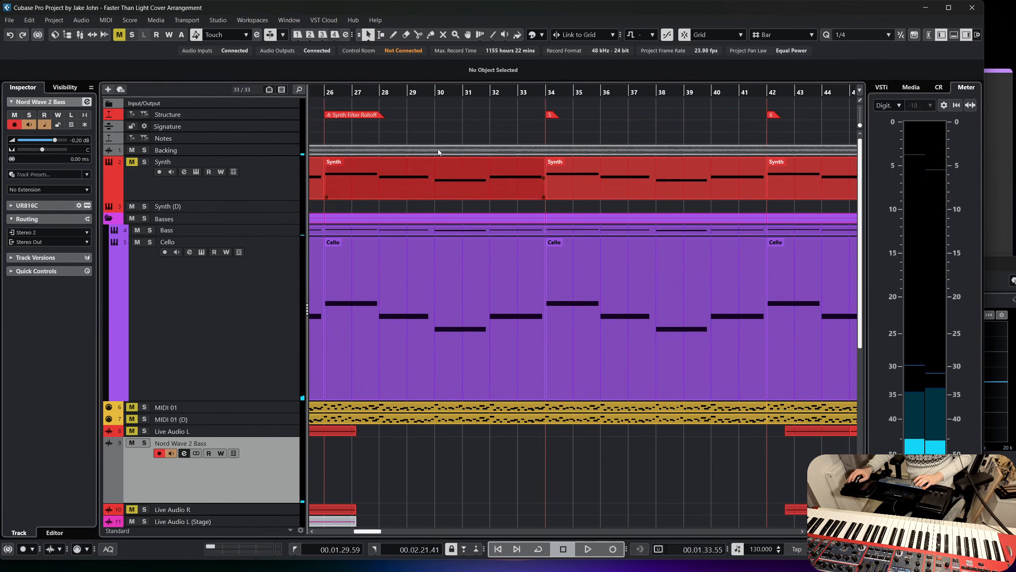
{"action": "left_click", "coordinate": [326, 91]}
{"action": "scroll", "coordinate": [383, 179], "scroll_direction": "down", "scroll_amount": 3}
{"action": "scroll", "coordinate": [388, 160], "scroll_direction": "up", "scroll_amount": 3}
{"action": "scroll", "coordinate": [394, 128], "scroll_direction": "left", "scroll_amount": 6}
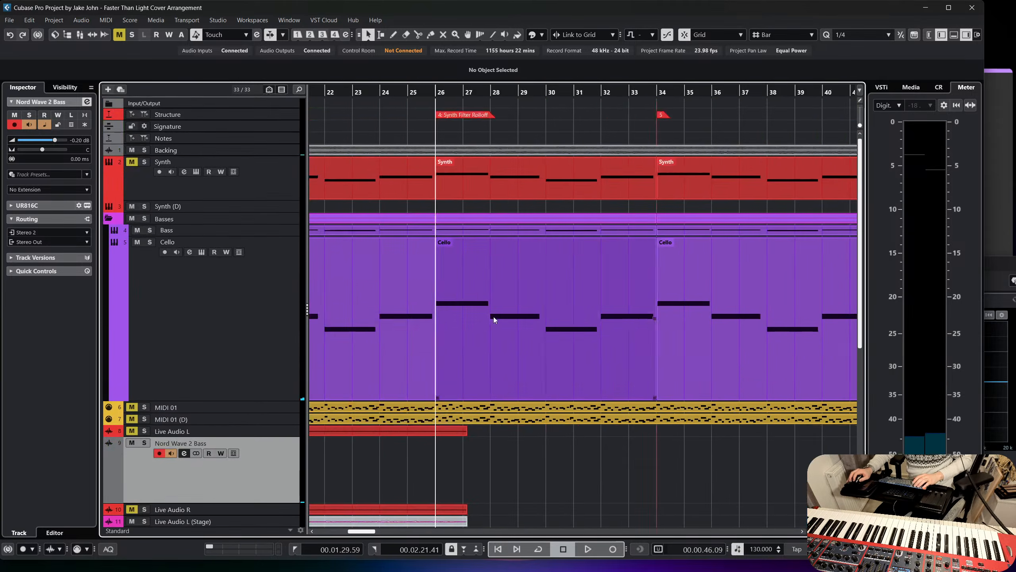
{"action": "left_click", "coordinate": [388, 94]}
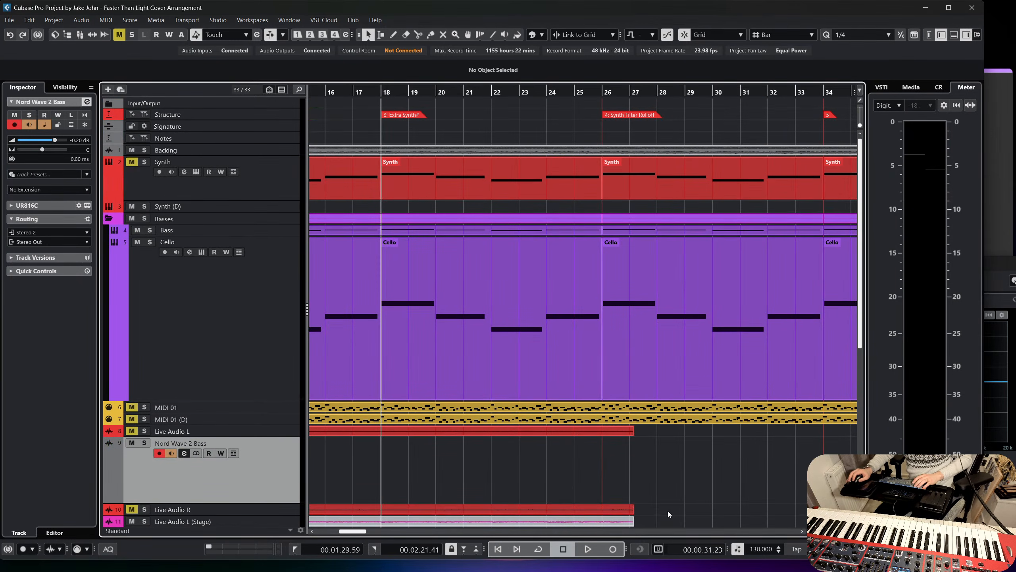
{"action": "left_click", "coordinate": [612, 549]}
{"action": "scroll", "coordinate": [680, 442], "scroll_direction": "down", "scroll_amount": 3}
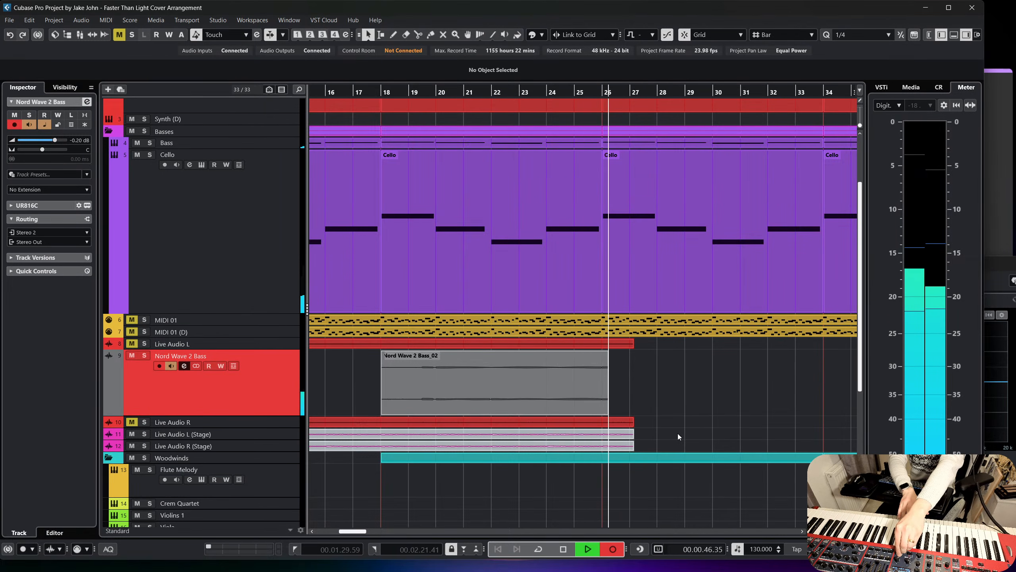
{"action": "key", "text": "space"}
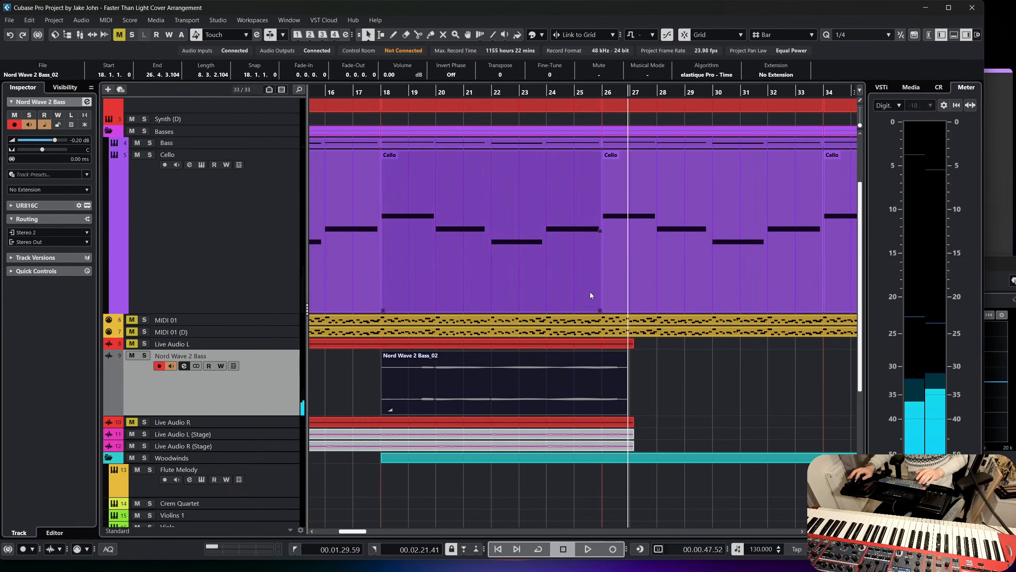
Continue recording the Nord Wave 2 Bass to about bar 33, and delete both takes from the track.
{"action": "left_click", "coordinate": [617, 552]}
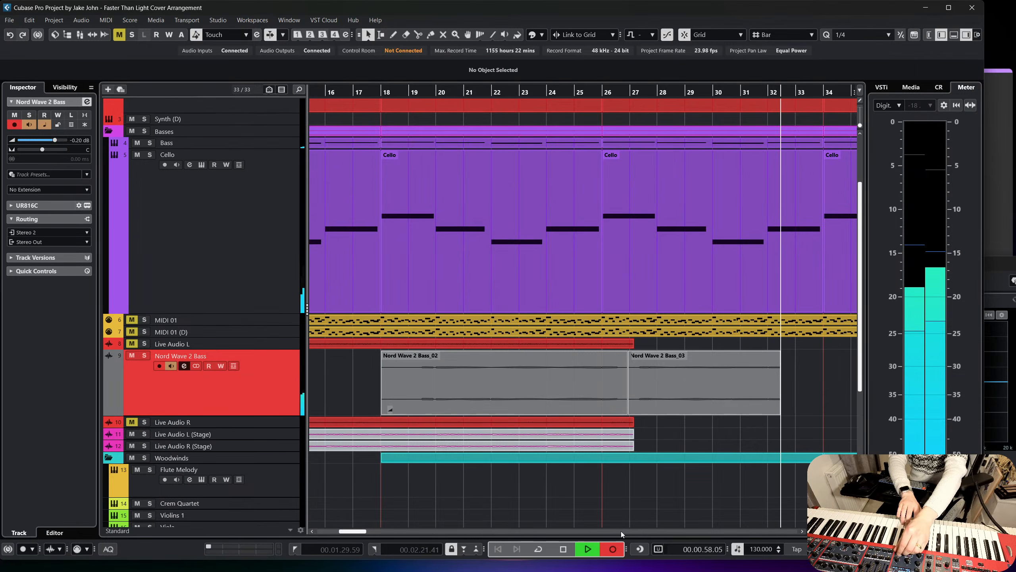
{"action": "key", "text": "space"}
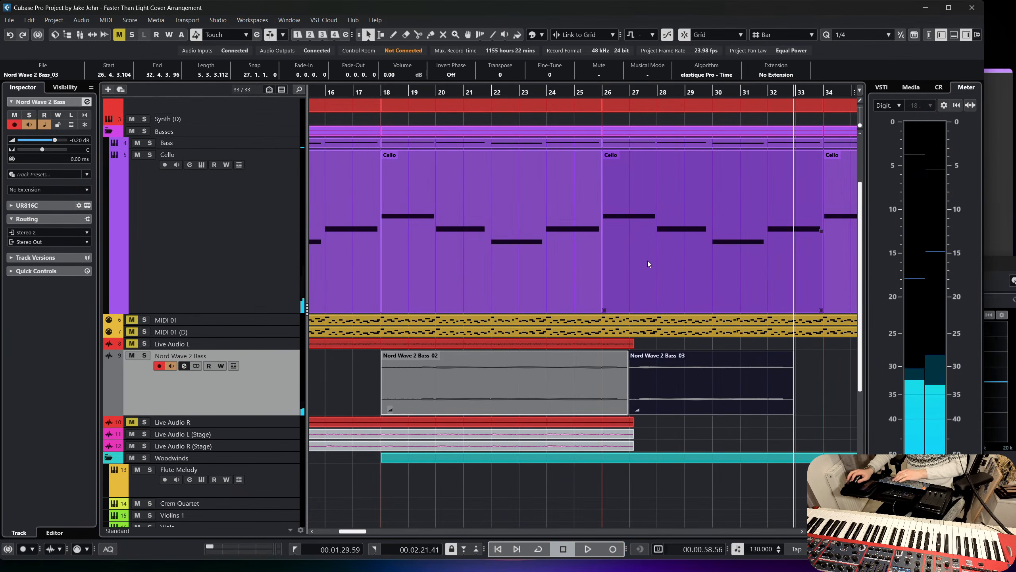
{"action": "key", "text": "Delete"}
{"action": "left_click", "coordinate": [575, 374]}
{"action": "key", "text": "Delete"}
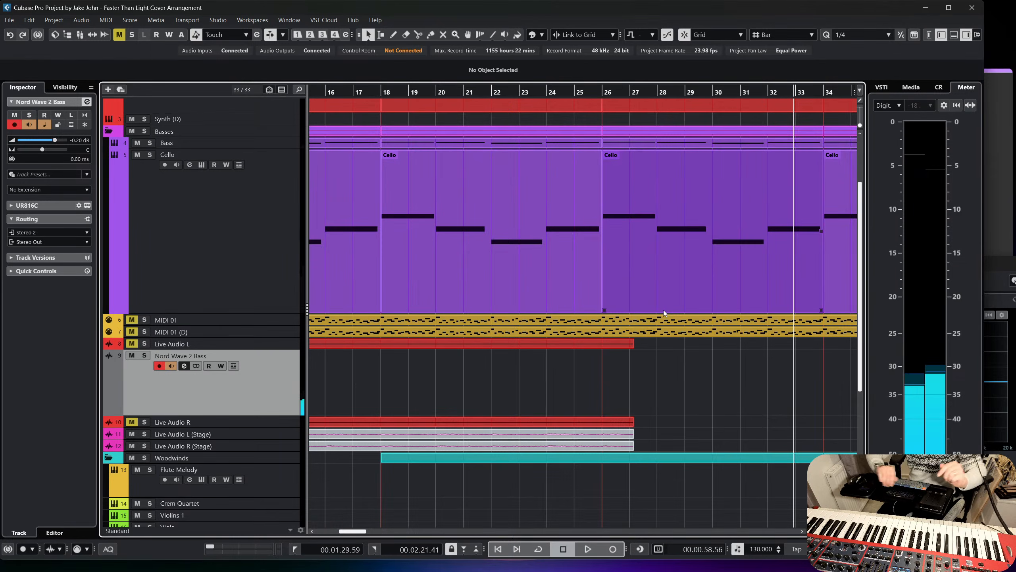
Delete the muted events ending at bar 27 on the Live Audio L (Stage) and Live Audio R (Stage) tracks.
{"action": "scroll", "coordinate": [664, 310], "scroll_direction": "left", "scroll_amount": 3}
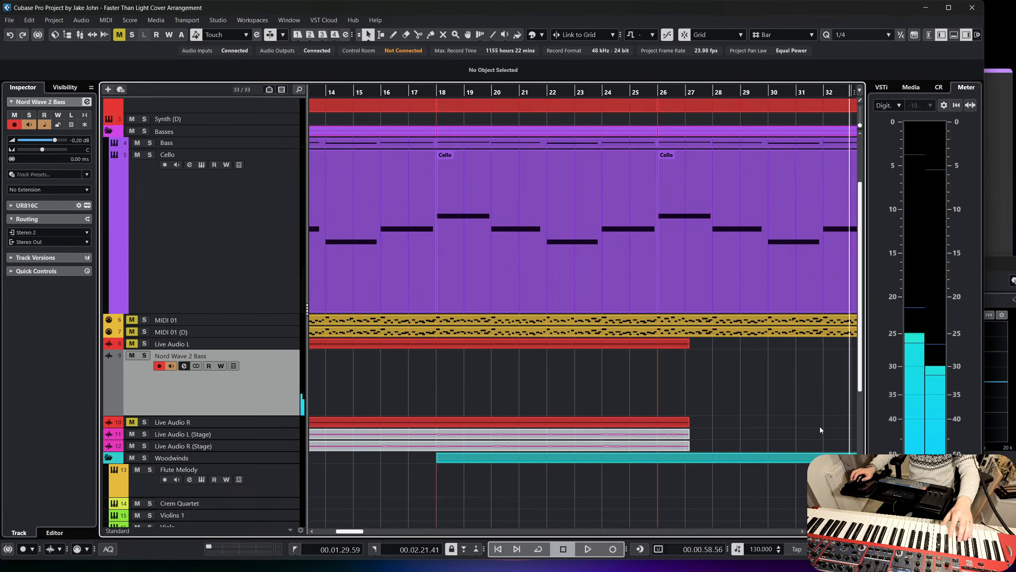
{"action": "scroll", "coordinate": [714, 333], "scroll_direction": "left", "scroll_amount": 2}
{"action": "scroll", "coordinate": [668, 216], "scroll_direction": "down", "scroll_amount": 2}
{"action": "scroll", "coordinate": [592, 156], "scroll_direction": "right", "scroll_amount": 4}
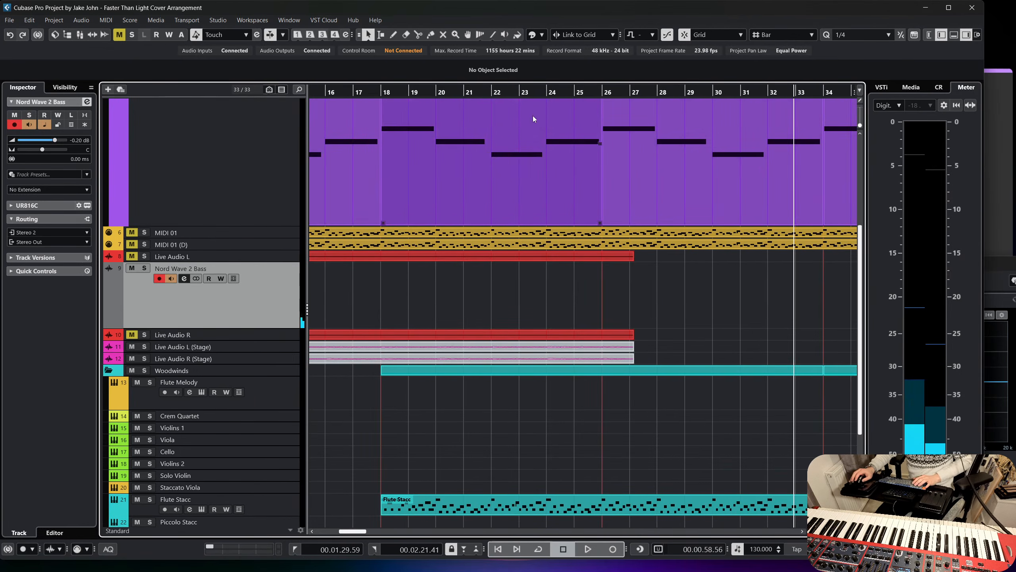
{"action": "left_click", "coordinate": [526, 92]}
{"action": "left_click_drag", "start_coordinate": [651, 362], "coordinate": [602, 348]}
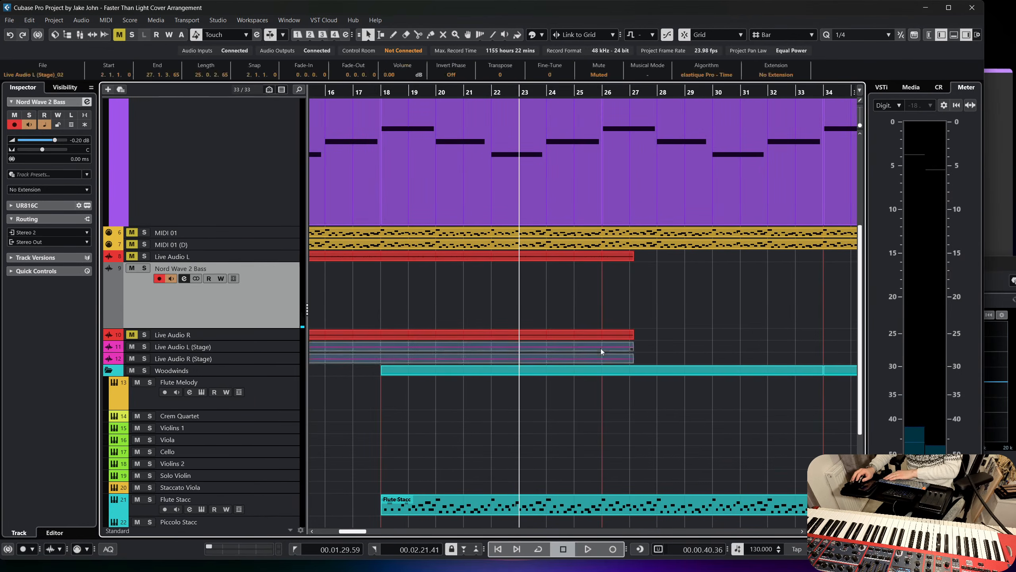
{"action": "key", "text": "Delete"}
Record the Nord Wave 2 Bass track from bar 26 to about bar 54.
{"action": "left_click", "coordinate": [380, 93]}
{"action": "scroll", "coordinate": [576, 259], "scroll_direction": "up", "scroll_amount": 2}
{"action": "scroll", "coordinate": [576, 259], "scroll_direction": "up", "scroll_amount": 2}
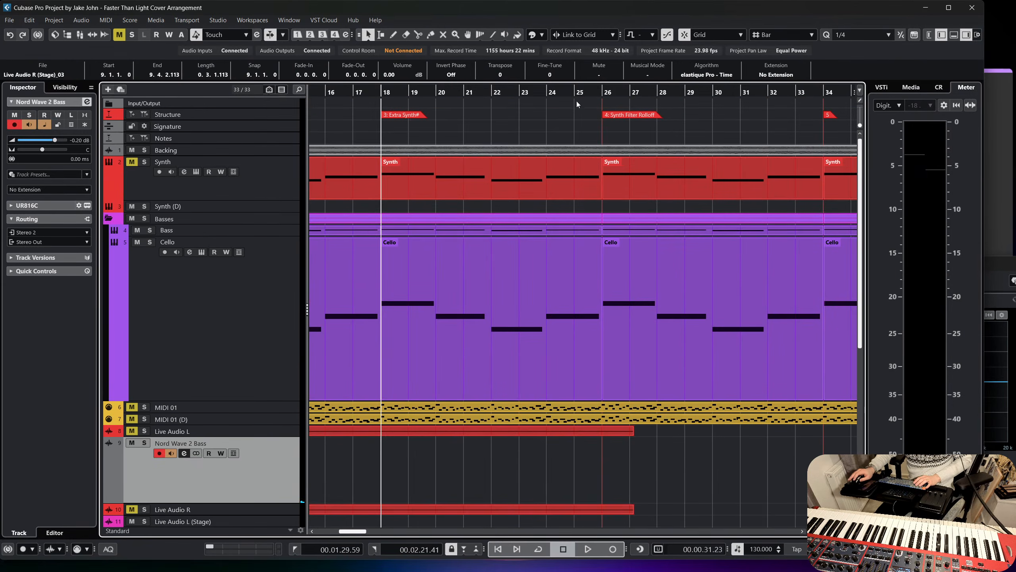
{"action": "left_click", "coordinate": [602, 92]}
{"action": "scroll", "coordinate": [616, 360], "scroll_direction": "down", "scroll_amount": 2}
{"action": "left_click", "coordinate": [612, 550]}
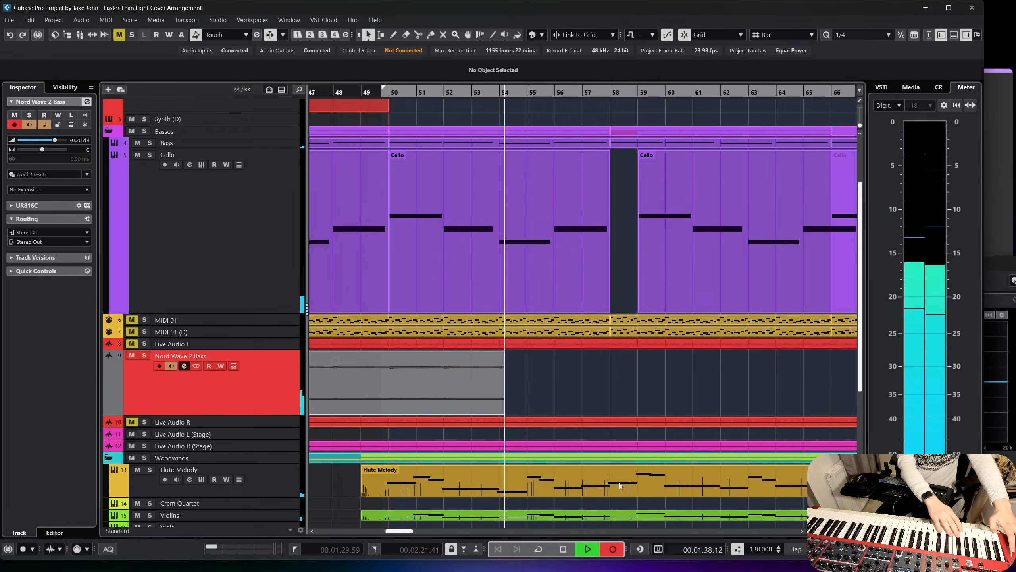
{"action": "key", "text": "space"}
Trim the end of the Nord Wave 2 Bass recording back to the middle of bar 50 and show the track's lanes.
{"action": "scroll", "coordinate": [529, 402], "scroll_direction": "left", "scroll_amount": 4}
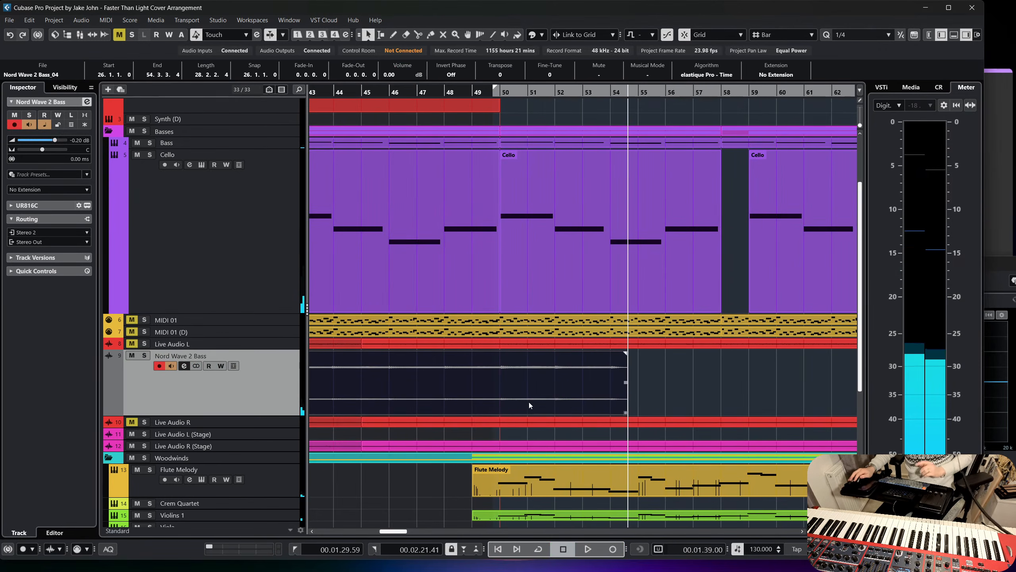
{"action": "left_click_drag", "start_coordinate": [628, 416], "coordinate": [516, 402]}
{"action": "left_click", "coordinate": [608, 385]}
{"action": "left_click", "coordinate": [233, 365]}
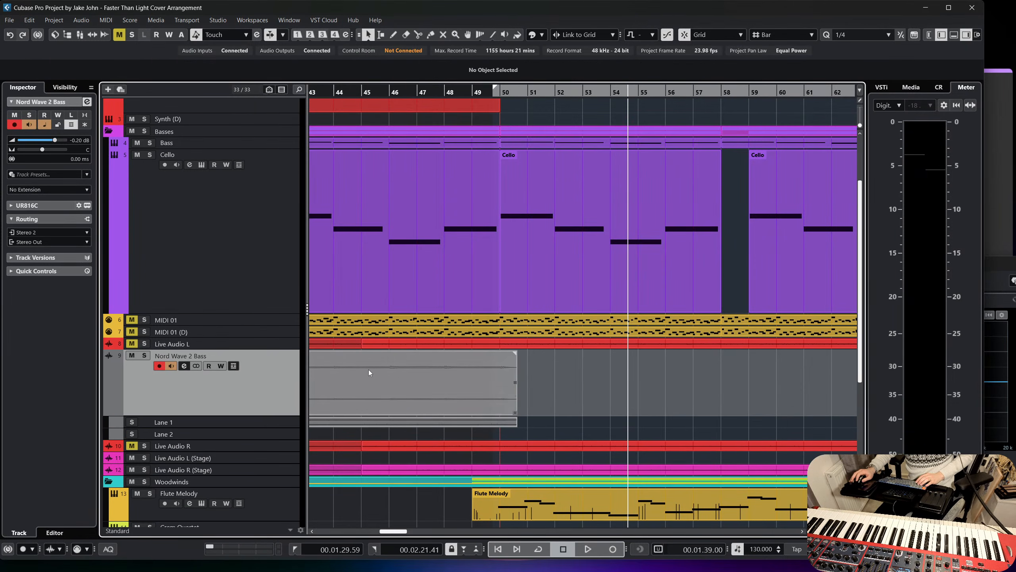
Start recording another Nord Wave 2 Bass take from bar 46.
{"action": "left_click_drag", "start_coordinate": [420, 93], "coordinate": [388, 96]}
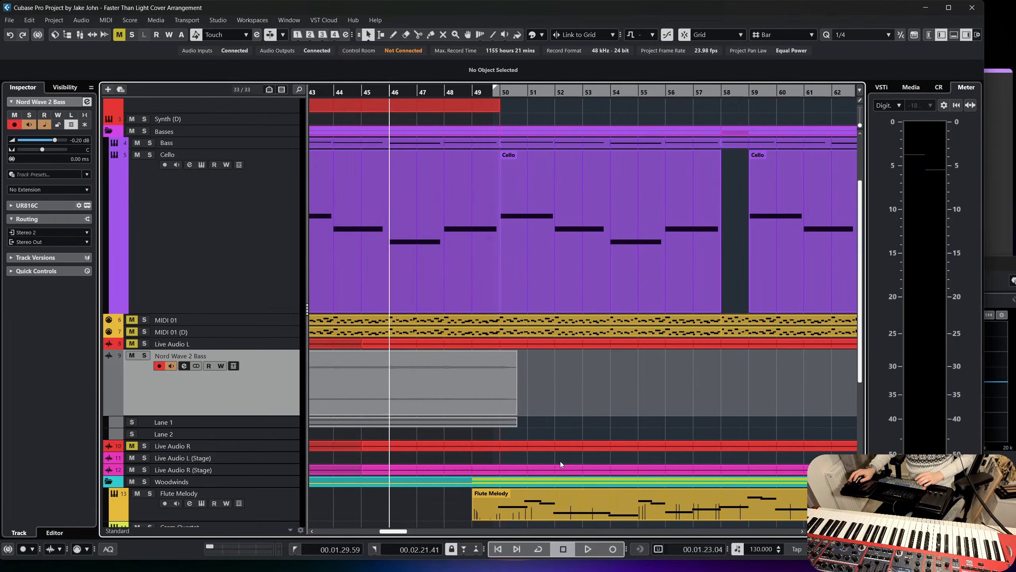
{"action": "left_click", "coordinate": [614, 549]}
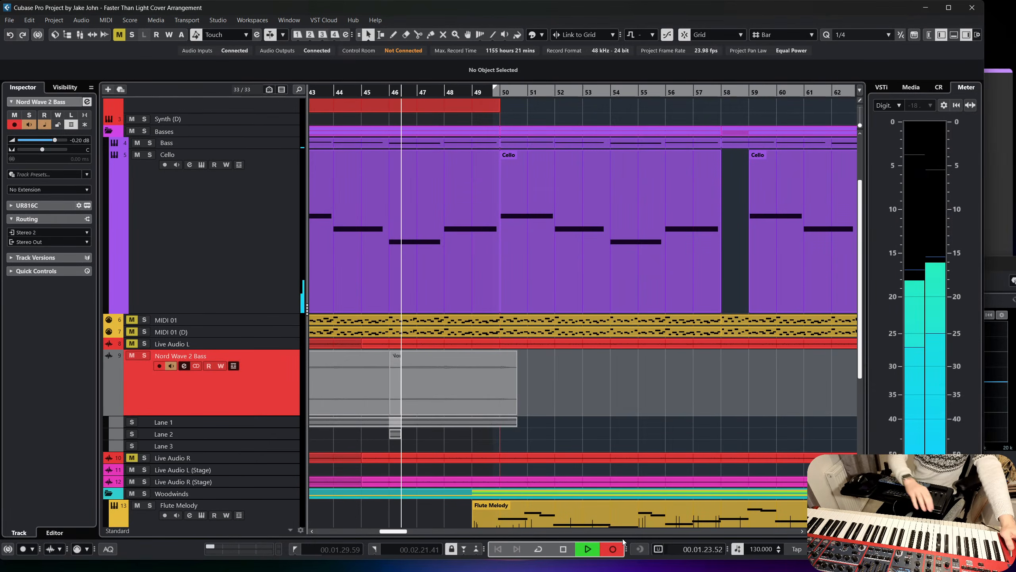
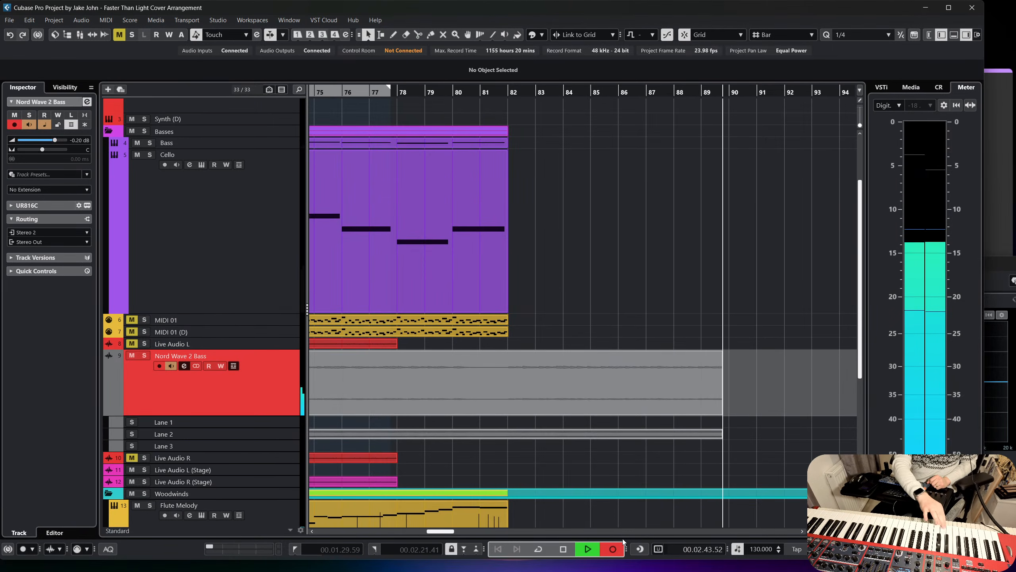
Stop the Nord Wave 2 Bass recording at about bar 90 and clear the event selection.
{"action": "key", "text": "space"}
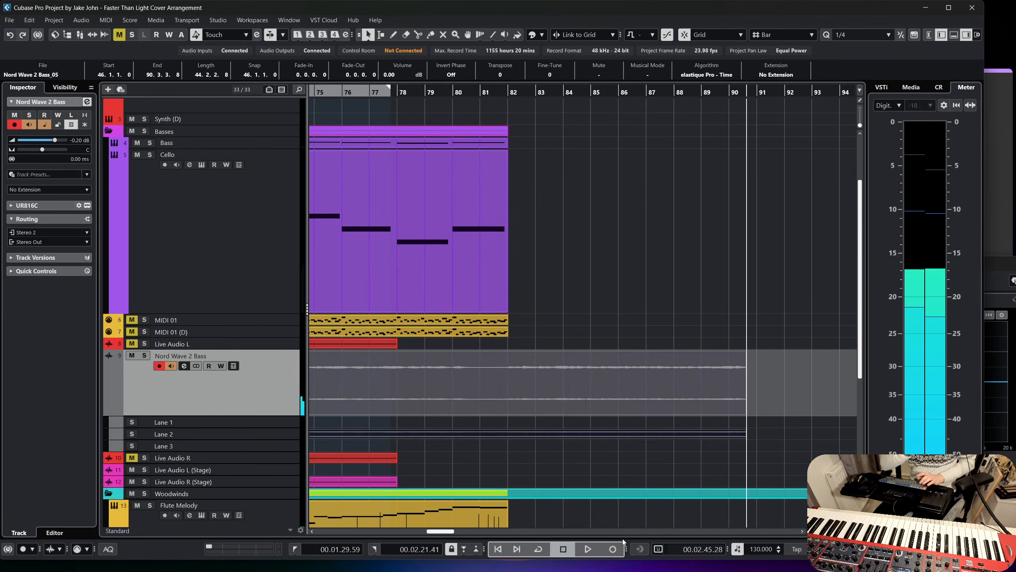
{"action": "scroll", "coordinate": [395, 455], "scroll_direction": "left", "scroll_amount": 5}
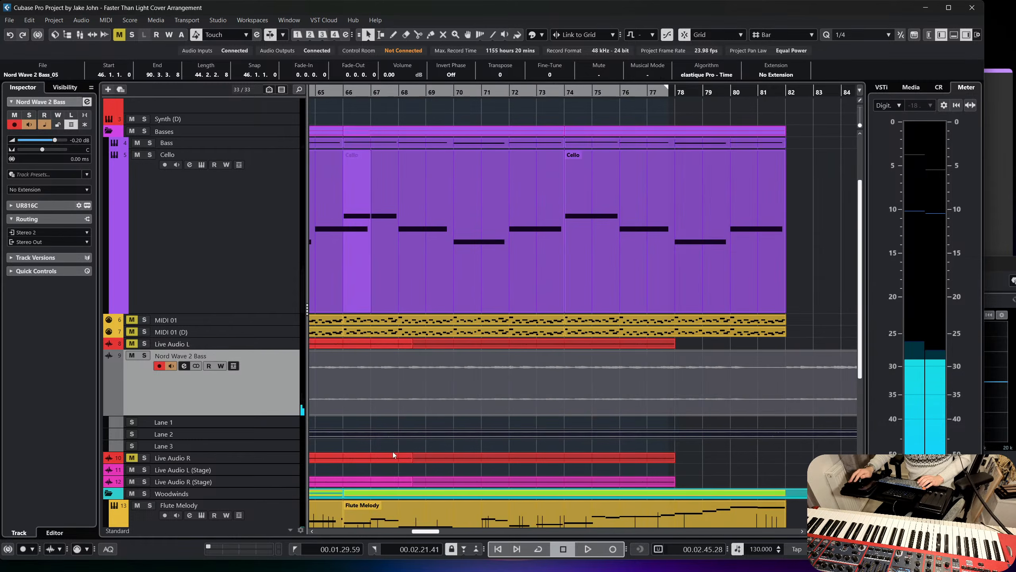
{"action": "left_click", "coordinate": [820, 338]}
Review the MIDI 01 and Cello events between bars 45 and 82 of the arrangement.
{"action": "left_click_drag", "start_coordinate": [759, 326], "coordinate": [717, 168]}
{"action": "scroll", "coordinate": [716, 168], "scroll_direction": "down", "scroll_amount": 4}
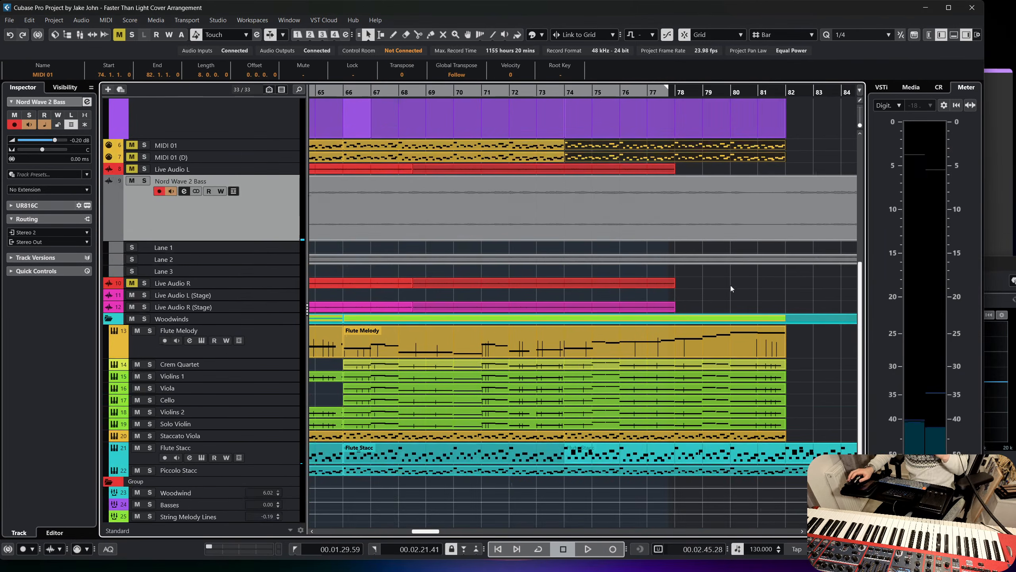
{"action": "right_click", "coordinate": [717, 202]}
{"action": "left_click", "coordinate": [768, 204]}
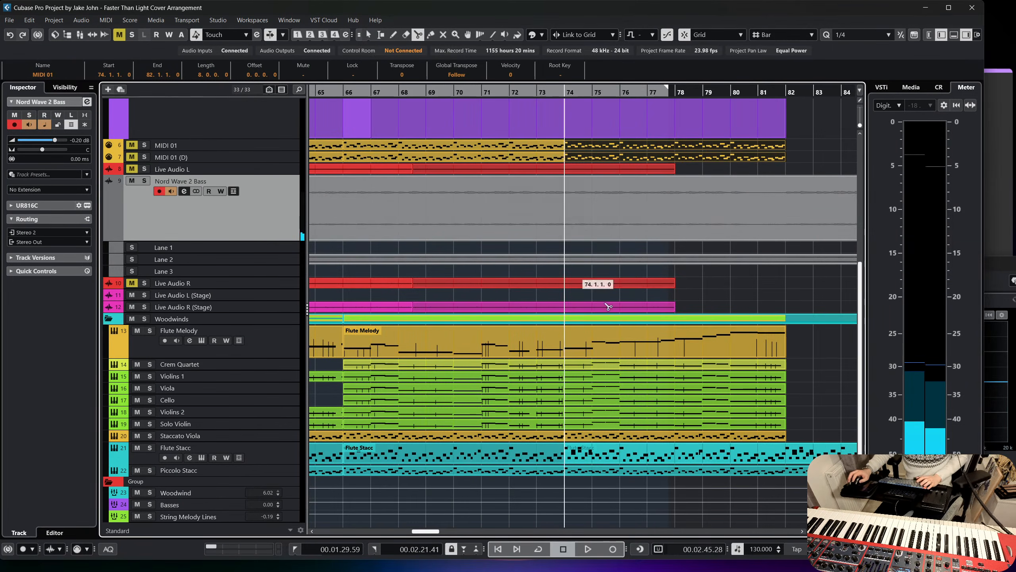
{"action": "scroll", "coordinate": [653, 200], "scroll_direction": "up", "scroll_amount": 3}
{"action": "right_click", "coordinate": [701, 233]}
{"action": "left_click", "coordinate": [655, 262]}
{"action": "scroll", "coordinate": [660, 224], "scroll_direction": "down", "scroll_amount": 1}
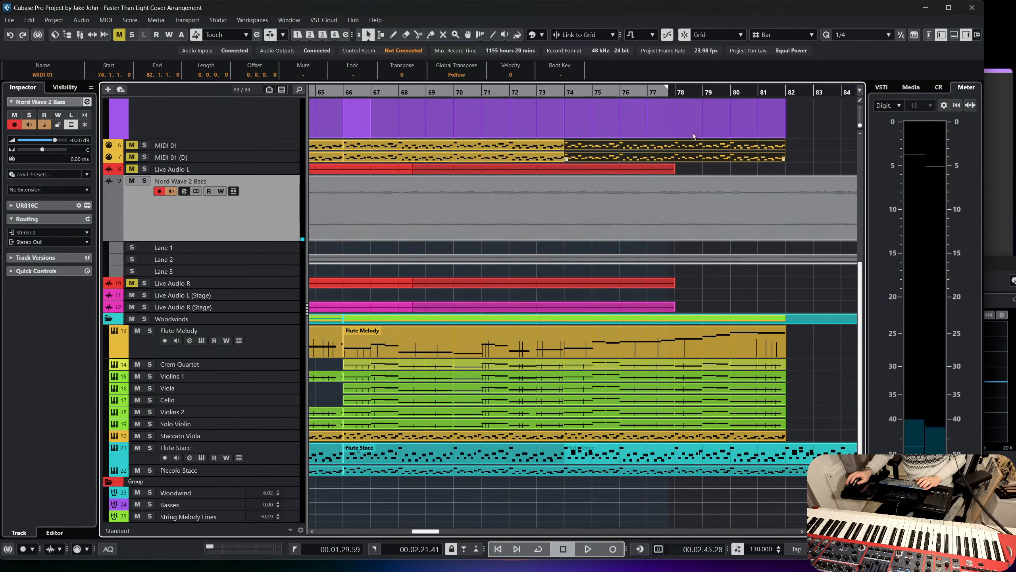
{"action": "left_click", "coordinate": [668, 101]}
{"action": "scroll", "coordinate": [676, 121], "scroll_direction": "up", "scroll_amount": 3}
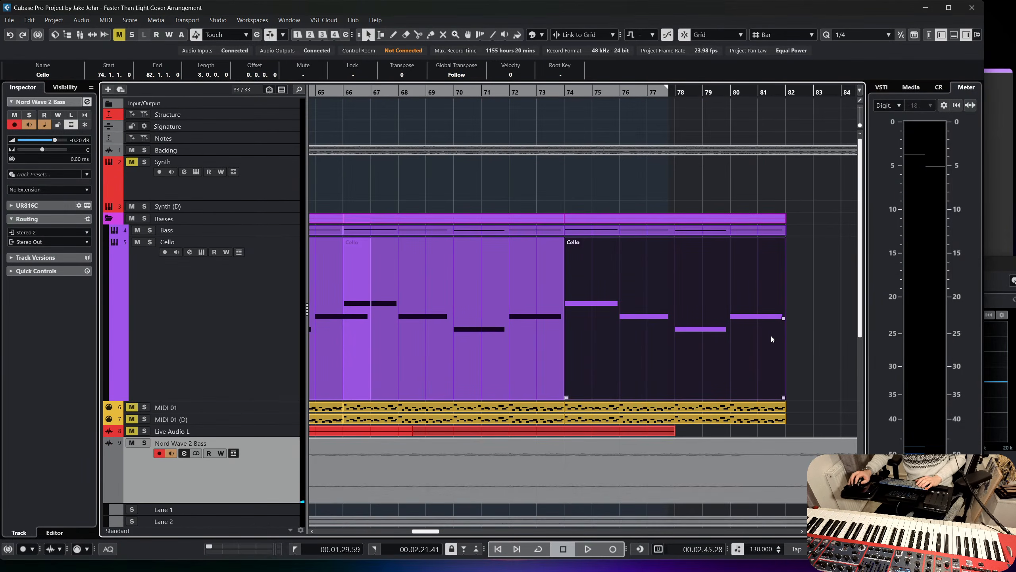
{"action": "scroll", "coordinate": [634, 232], "scroll_direction": "left", "scroll_amount": 6}
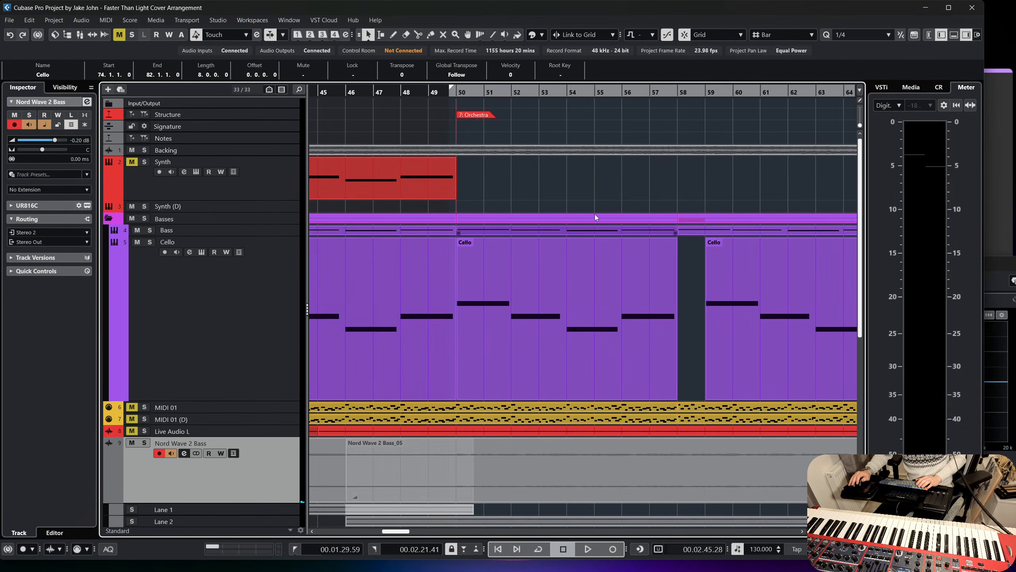
{"action": "scroll", "coordinate": [524, 154], "scroll_direction": "right", "scroll_amount": 4}
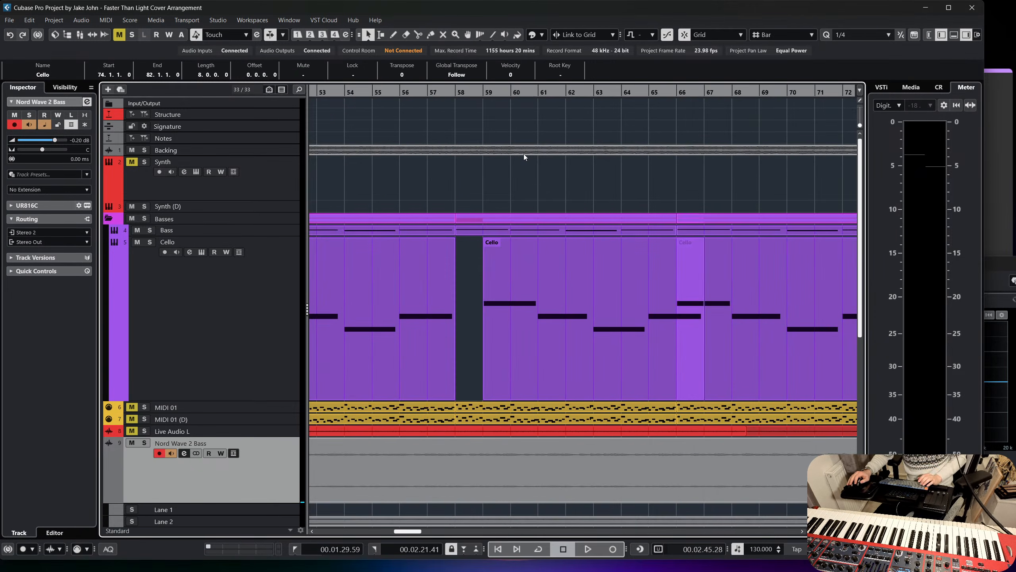
{"action": "scroll", "coordinate": [612, 189], "scroll_direction": "down", "scroll_amount": 2}
{"action": "scroll", "coordinate": [615, 189], "scroll_direction": "right", "scroll_amount": 2}
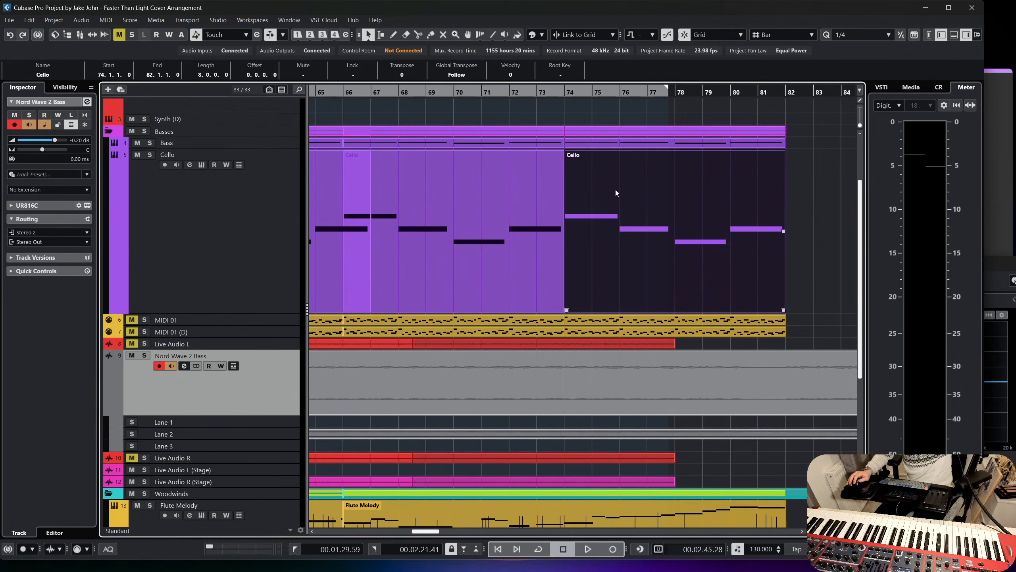
Listen to the arrangement from bar 78 with the Flute Melody track selected.
{"action": "left_click_drag", "start_coordinate": [675, 95], "coordinate": [787, 128]}
{"action": "key", "text": "8"}
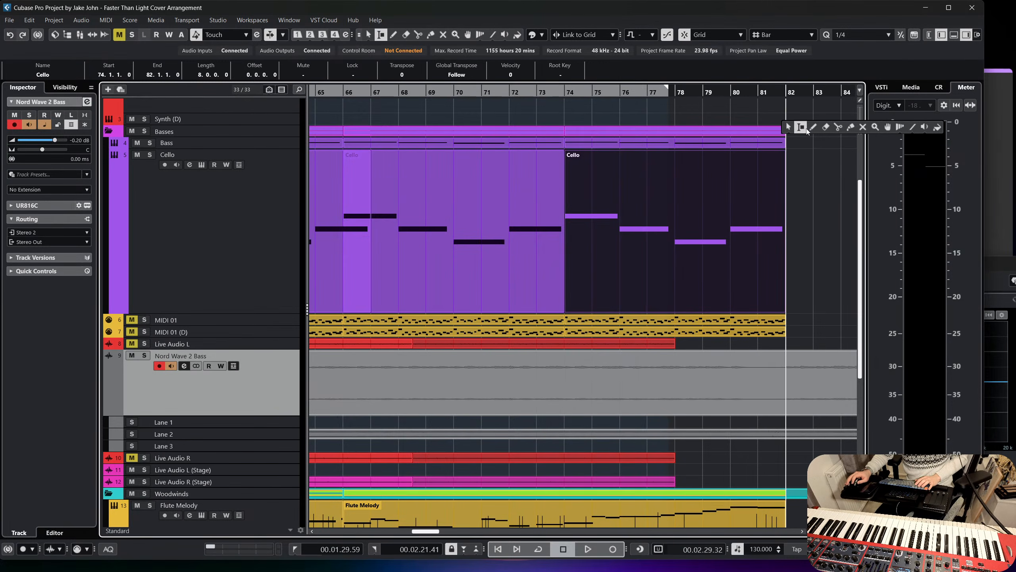
{"action": "left_click", "coordinate": [682, 92]}
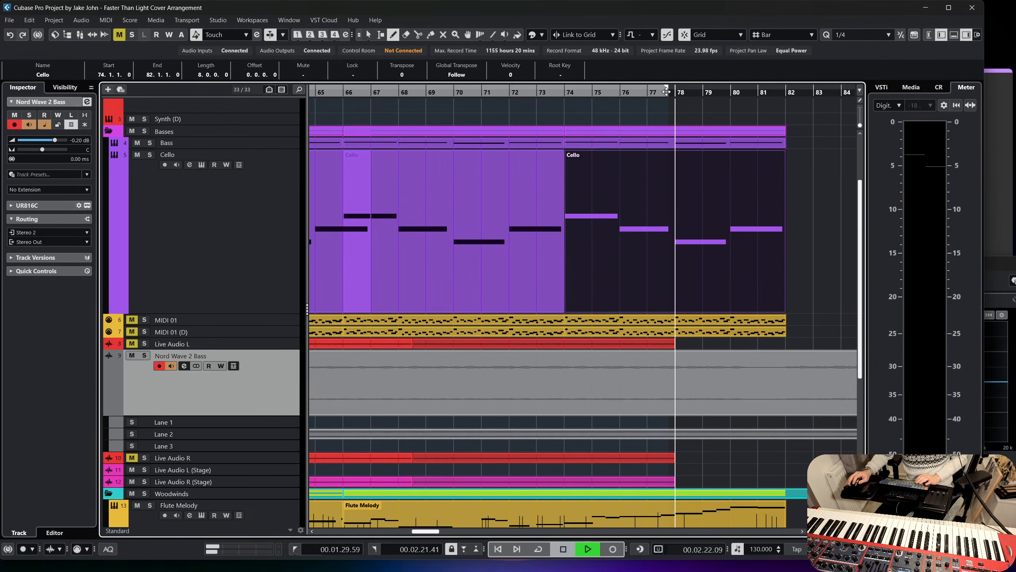
{"action": "key", "text": "space"}
{"action": "scroll", "coordinate": [216, 355], "scroll_direction": "down", "scroll_amount": 3}
{"action": "key", "text": "space"}
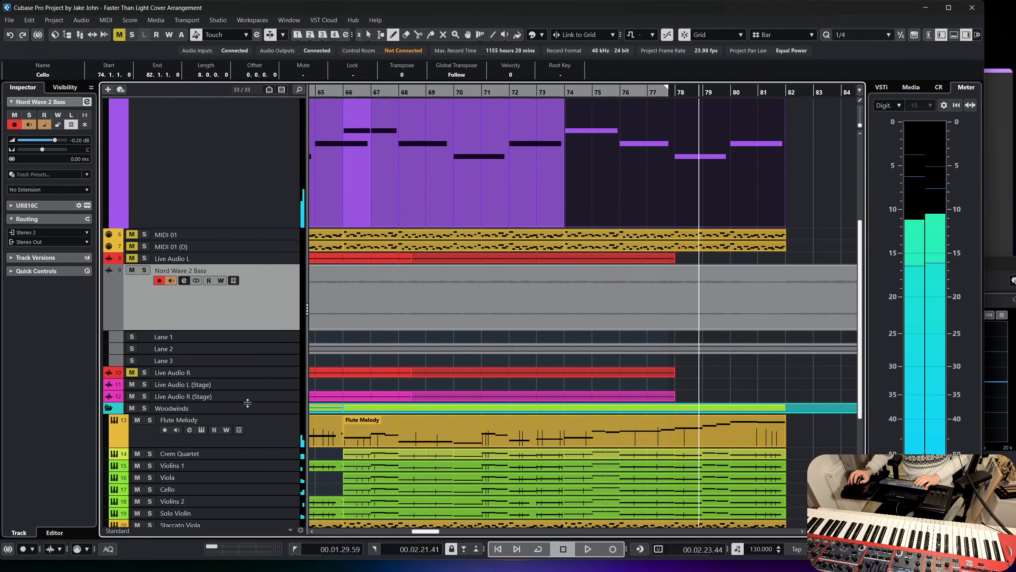
{"action": "left_click", "coordinate": [248, 424]}
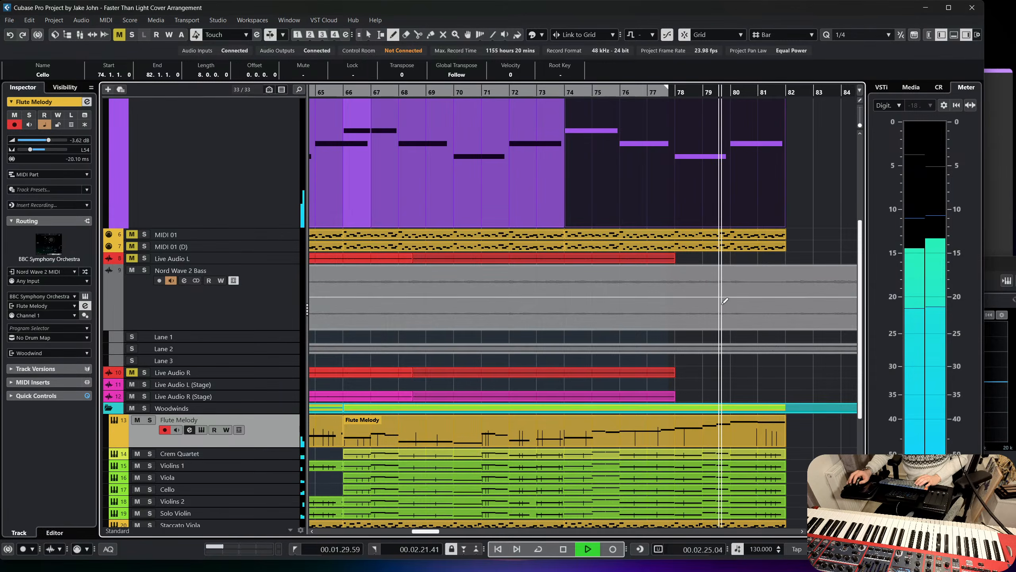
Add a marker at bar 82 on the Structure track while the project plays, and stop playback.
{"action": "scroll", "coordinate": [715, 256], "scroll_direction": "up", "scroll_amount": 3}
{"action": "key", "text": "f"}
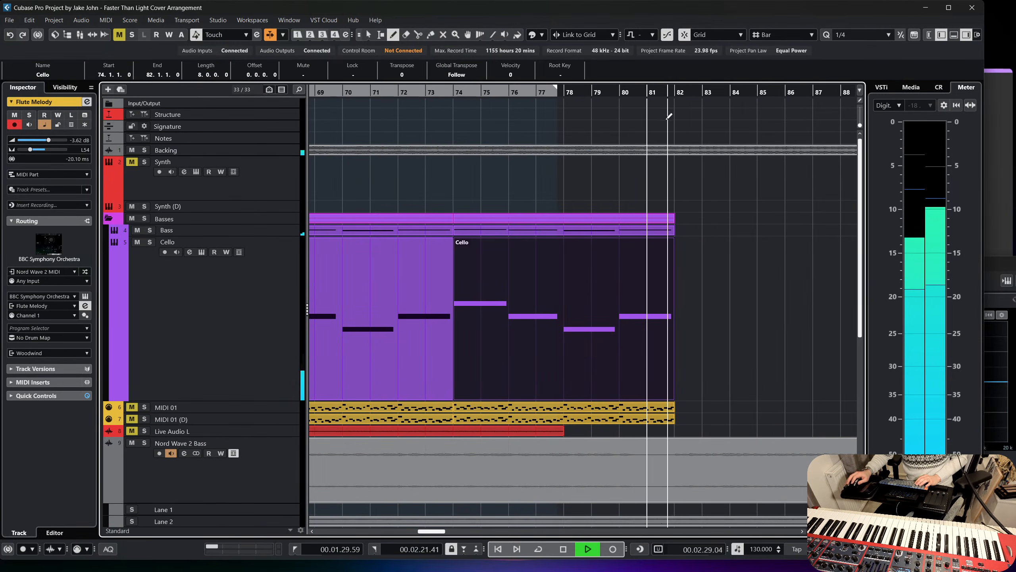
{"action": "left_click", "coordinate": [677, 114]}
{"action": "key", "text": "1"}
{"action": "key", "text": "space"}
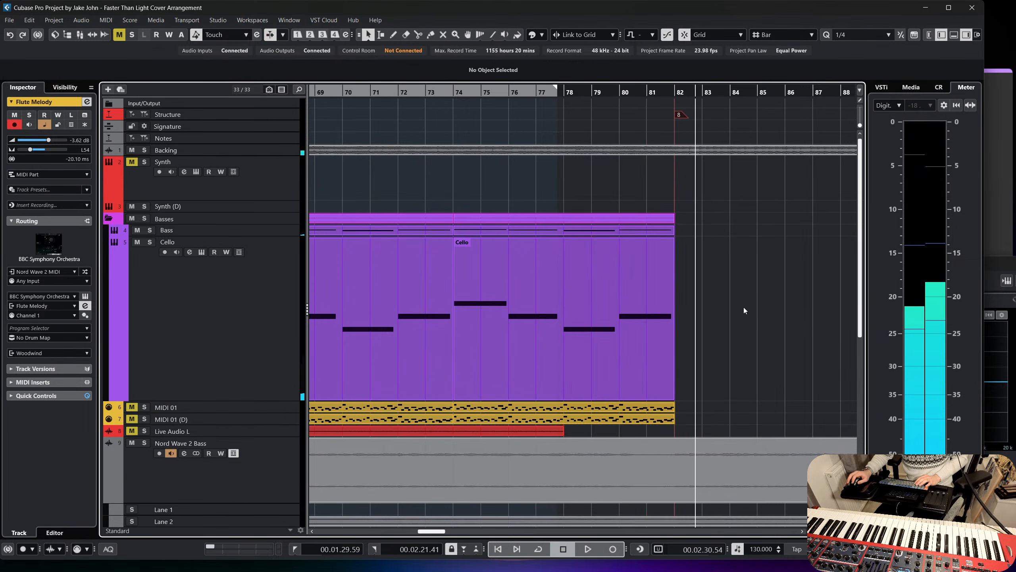
Place the playhead at bar 82, select the MIDI 01 (D) track and enlarge its height.
{"action": "scroll", "coordinate": [744, 307], "scroll_direction": "down", "scroll_amount": 3}
{"action": "scroll", "coordinate": [735, 306], "scroll_direction": "down", "scroll_amount": 3}
{"action": "scroll", "coordinate": [696, 325], "scroll_direction": "right", "scroll_amount": 3}
{"action": "scroll", "coordinate": [695, 325], "scroll_direction": "up", "scroll_amount": 3}
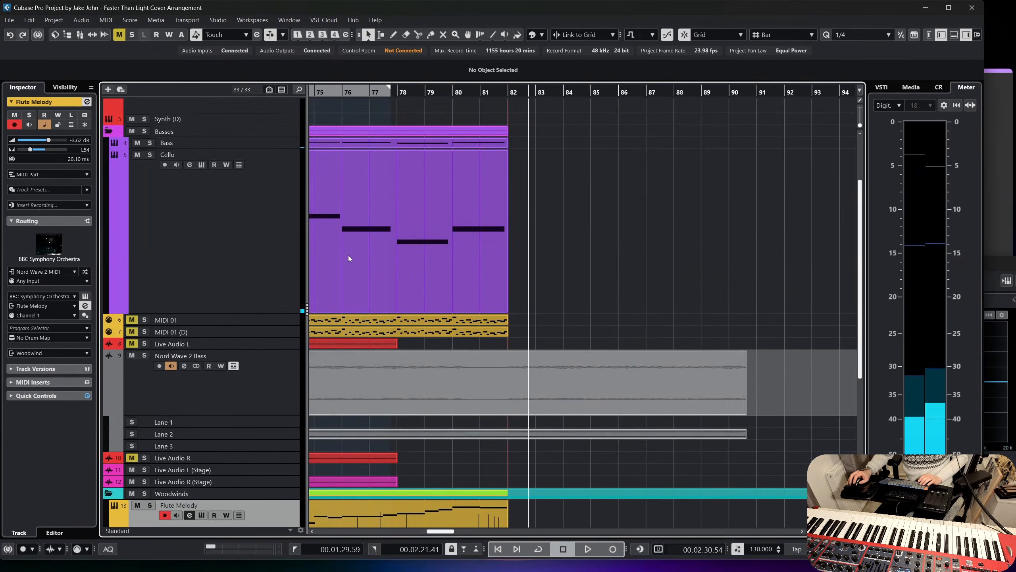
{"action": "left_click", "coordinate": [252, 332]}
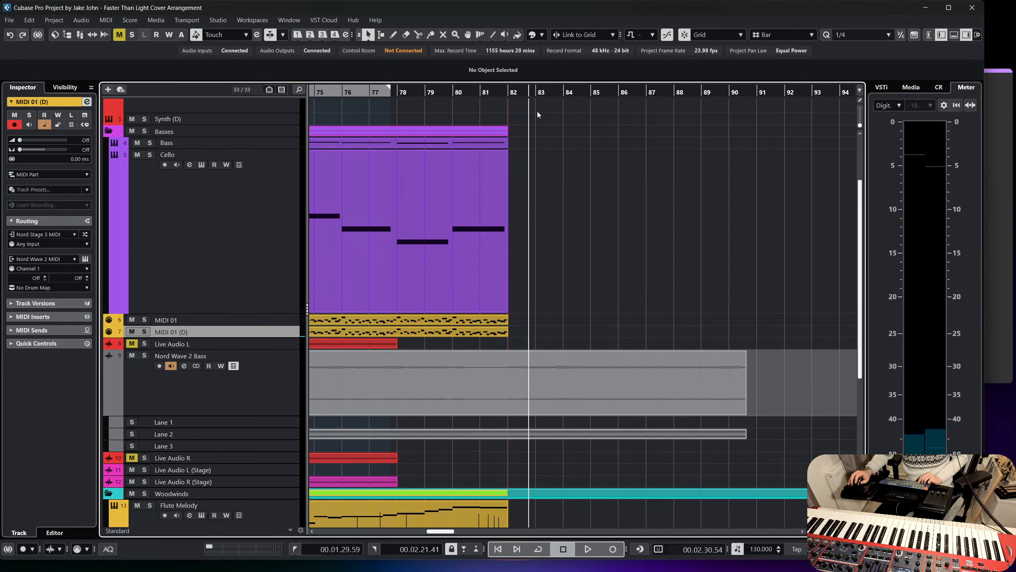
{"action": "left_click", "coordinate": [511, 91]}
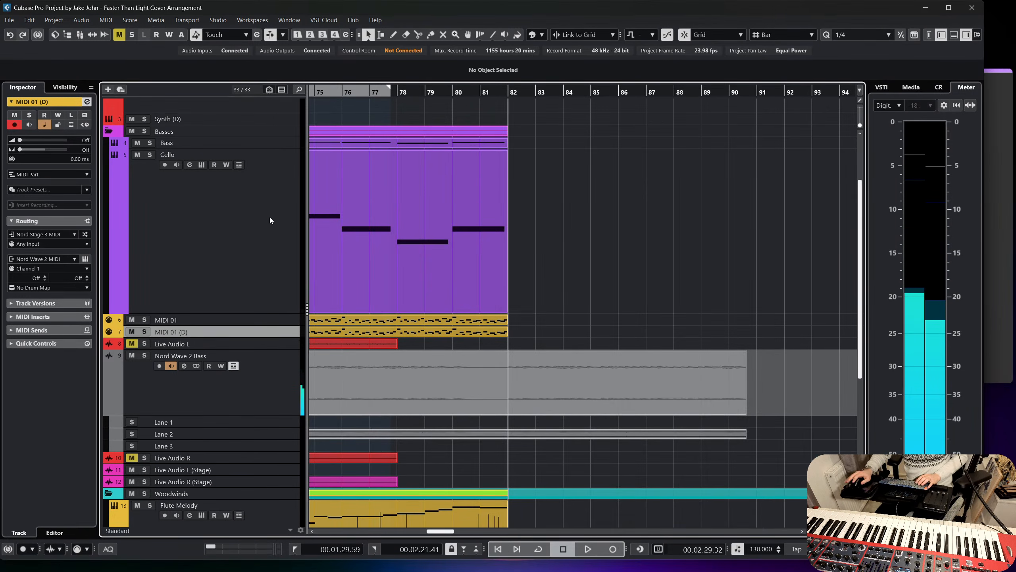
{"action": "left_click_drag", "start_coordinate": [288, 337], "coordinate": [285, 381]}
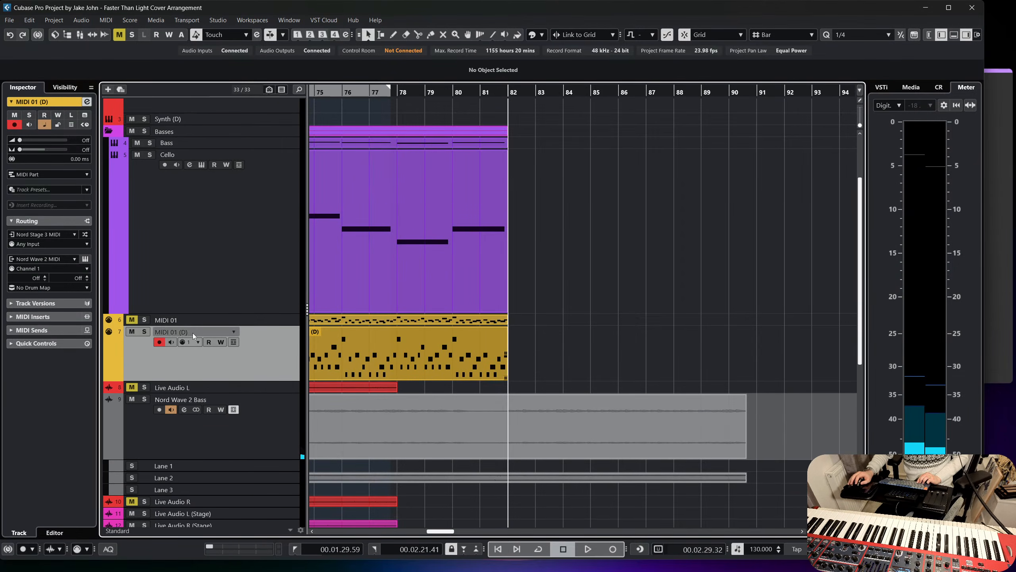
Set the MIDI 01 track's input to Nord Wave 2 MIDI and its output to Not Connected.
{"action": "left_click", "coordinate": [233, 321]}
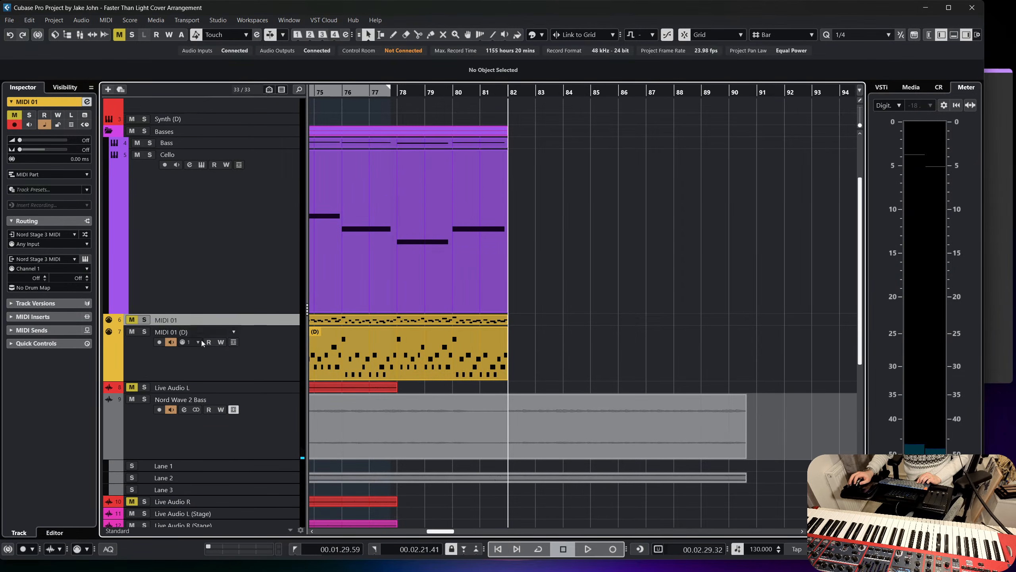
{"action": "left_click", "coordinate": [67, 236]}
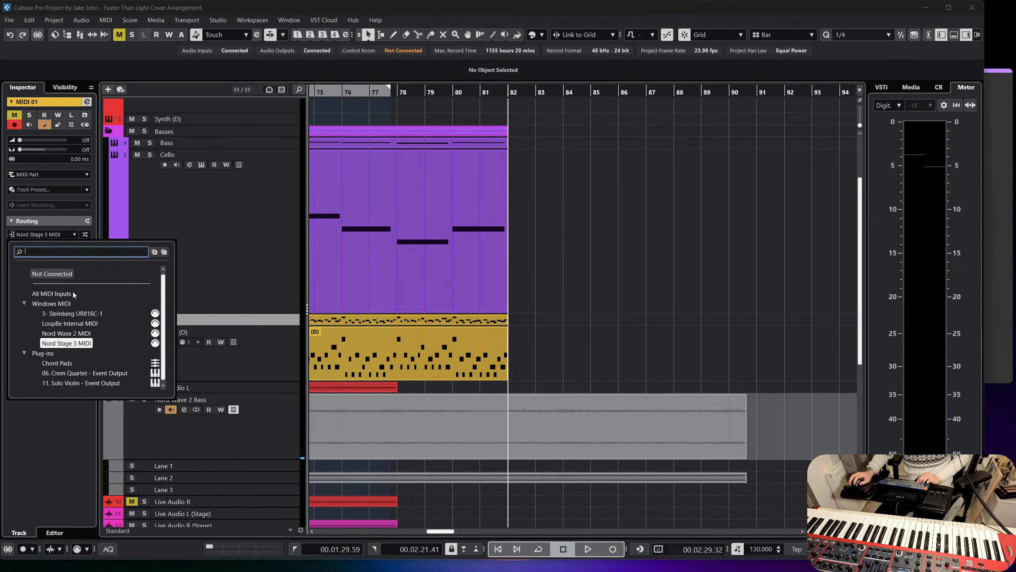
{"action": "left_click", "coordinate": [65, 333]}
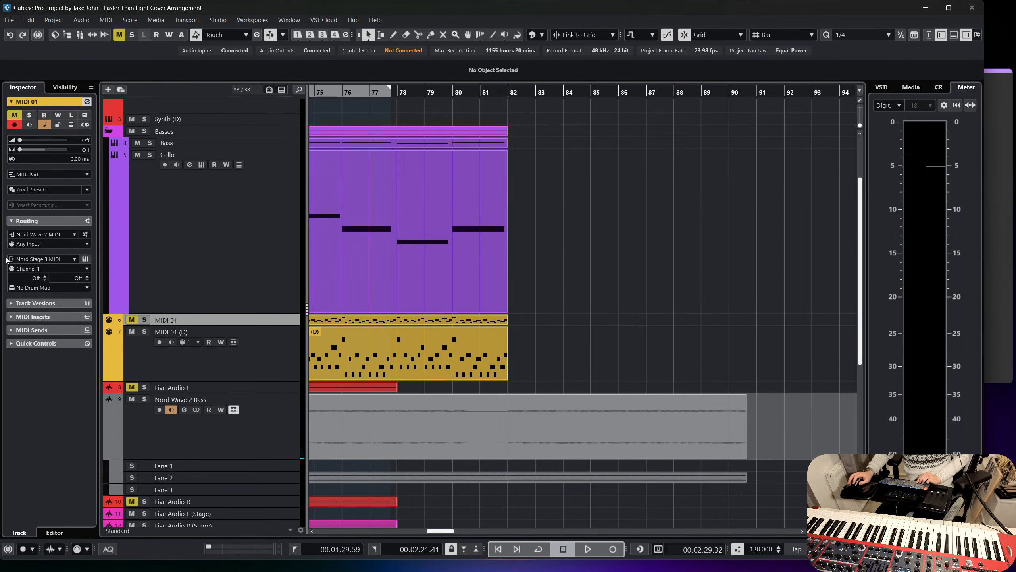
{"action": "left_click", "coordinate": [42, 259]}
{"action": "left_click", "coordinate": [62, 299]}
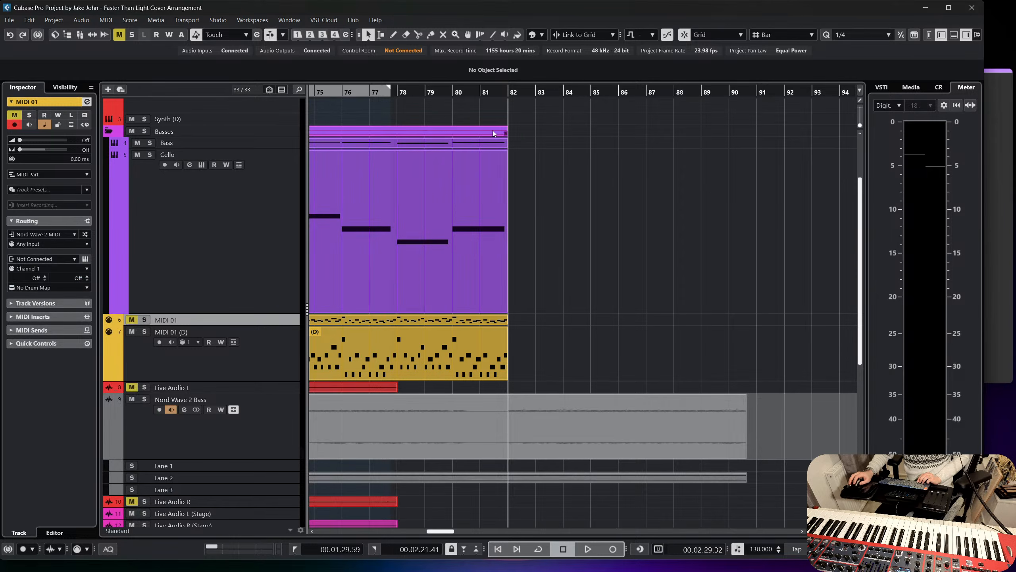
Record a new part on the MIDI 01 track from bar 80 to about bar 106, enlarging the track's height meanwhile.
{"action": "left_click", "coordinate": [453, 92]}
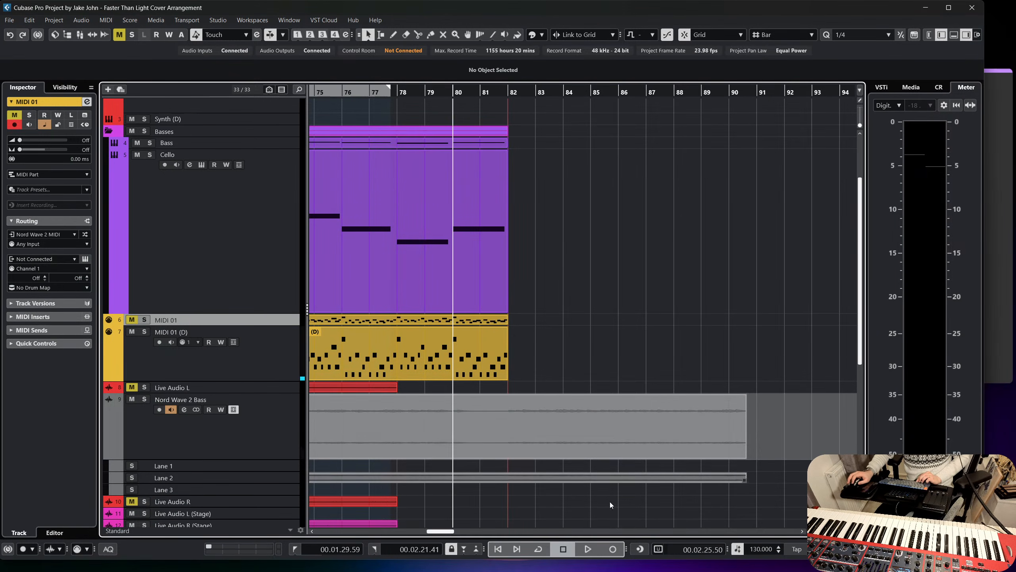
{"action": "left_click", "coordinate": [613, 549]}
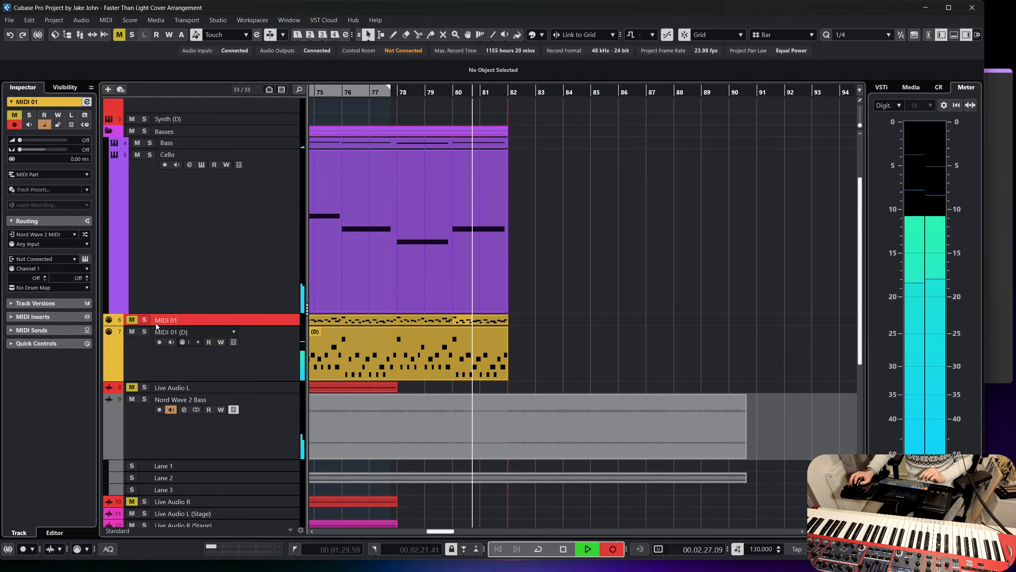
{"action": "left_click_drag", "start_coordinate": [136, 325], "coordinate": [152, 378]}
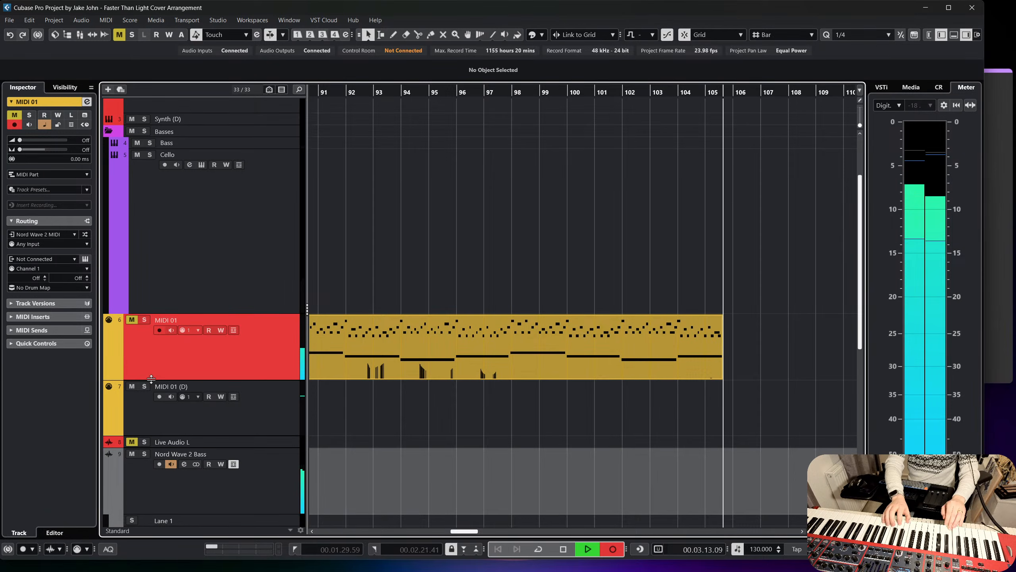
{"action": "key", "text": "space"}
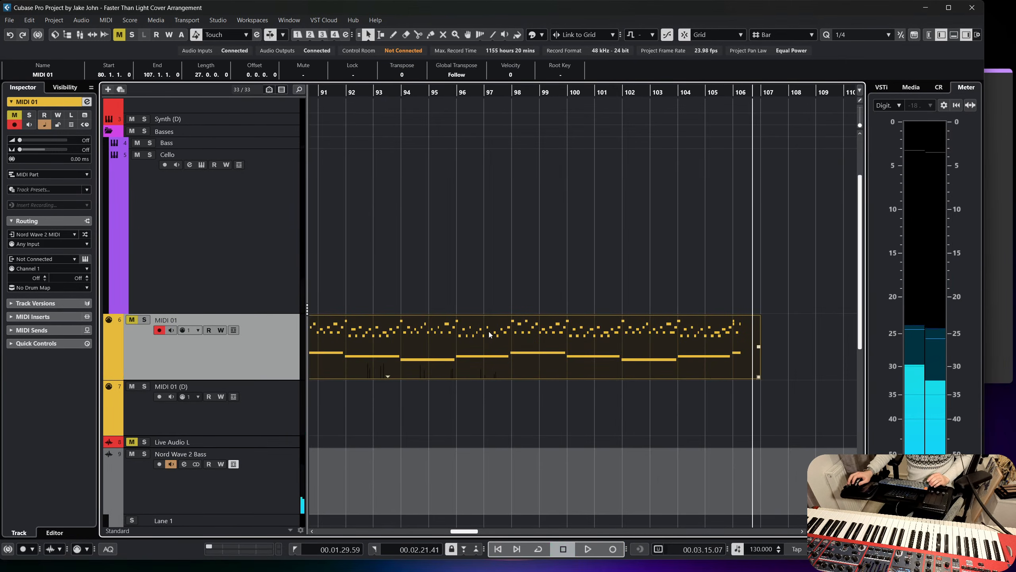
Trim the start of the newly recorded MIDI 01 event to bar 82.
{"action": "scroll", "coordinate": [600, 334], "scroll_direction": "left", "scroll_amount": 3}
{"action": "left_click", "coordinate": [633, 261]}
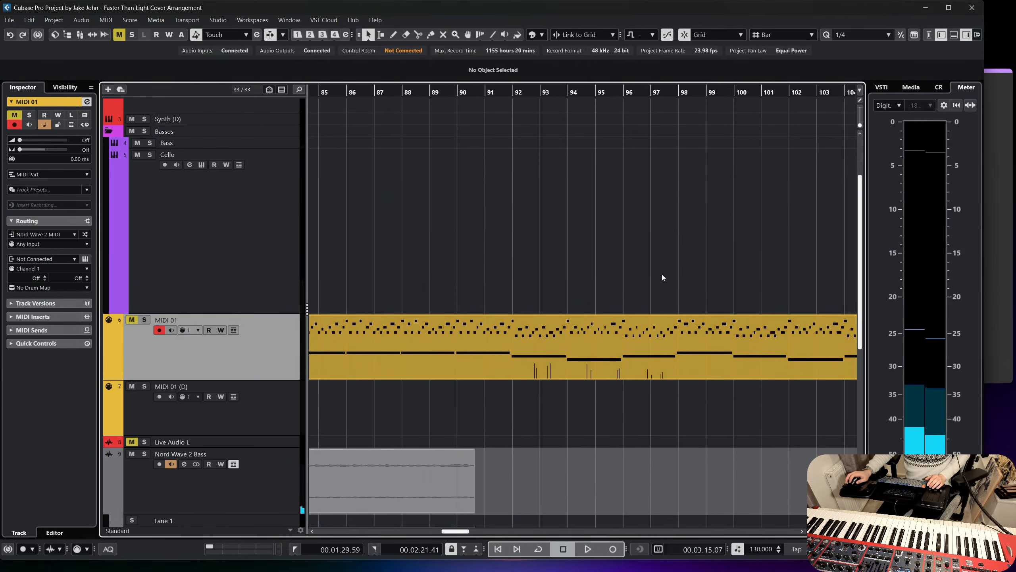
{"action": "scroll", "coordinate": [629, 355], "scroll_direction": "left", "scroll_amount": 6}
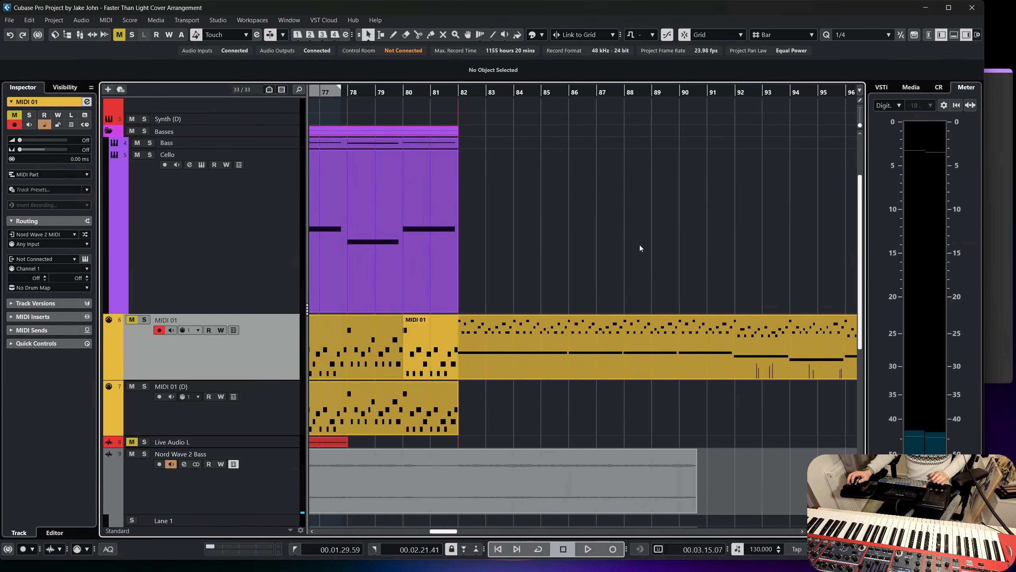
{"action": "left_click", "coordinate": [629, 356]}
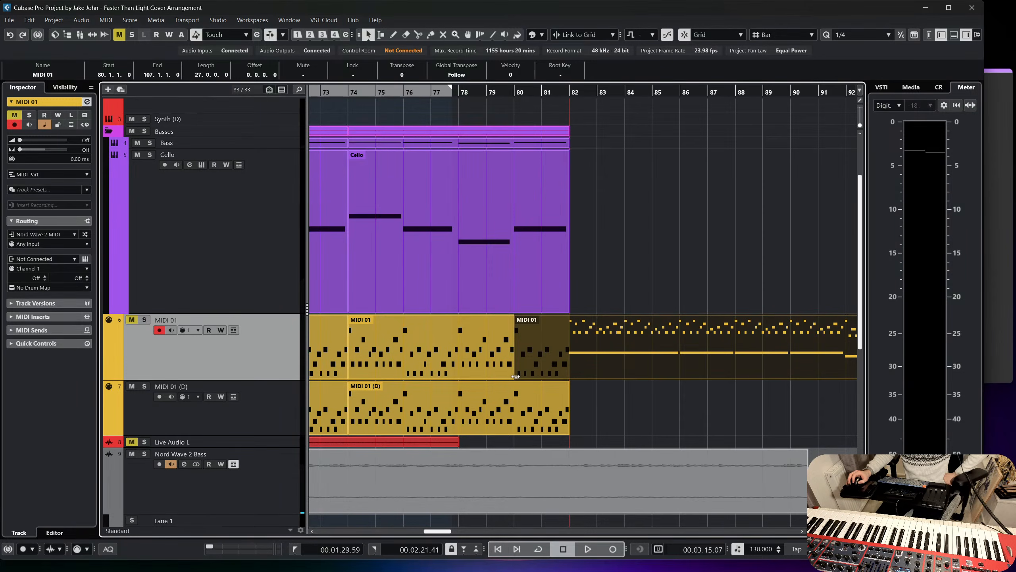
{"action": "left_click_drag", "start_coordinate": [515, 377], "coordinate": [570, 377]}
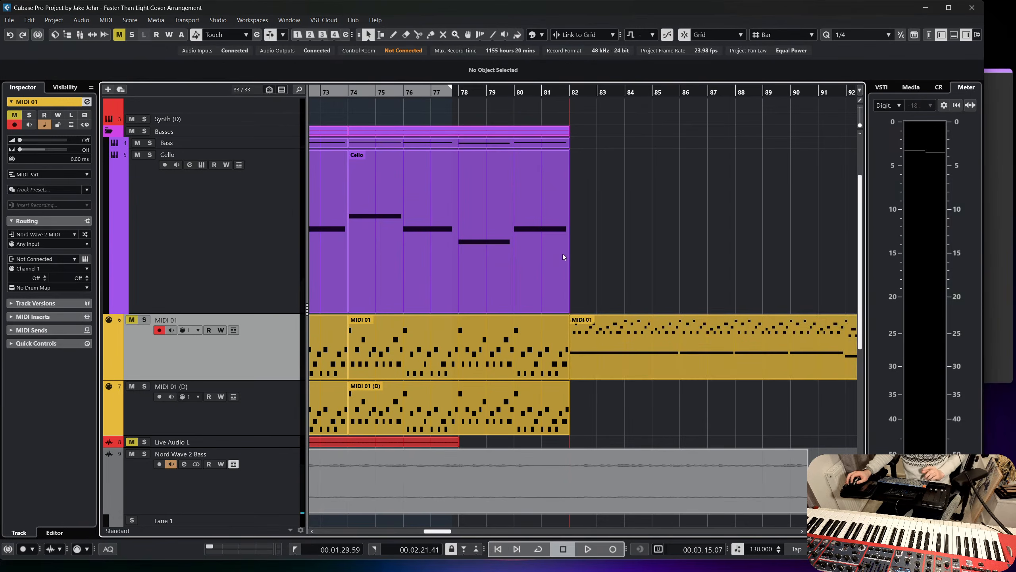
Add a HALion Sonic instrument track below the Synth (D) track.
{"action": "scroll", "coordinate": [250, 217], "scroll_direction": "up", "scroll_amount": 3}
{"action": "right_click", "coordinate": [244, 205]}
{"action": "mouse_move", "coordinate": [280, 207]}
{"action": "left_click", "coordinate": [453, 229]}
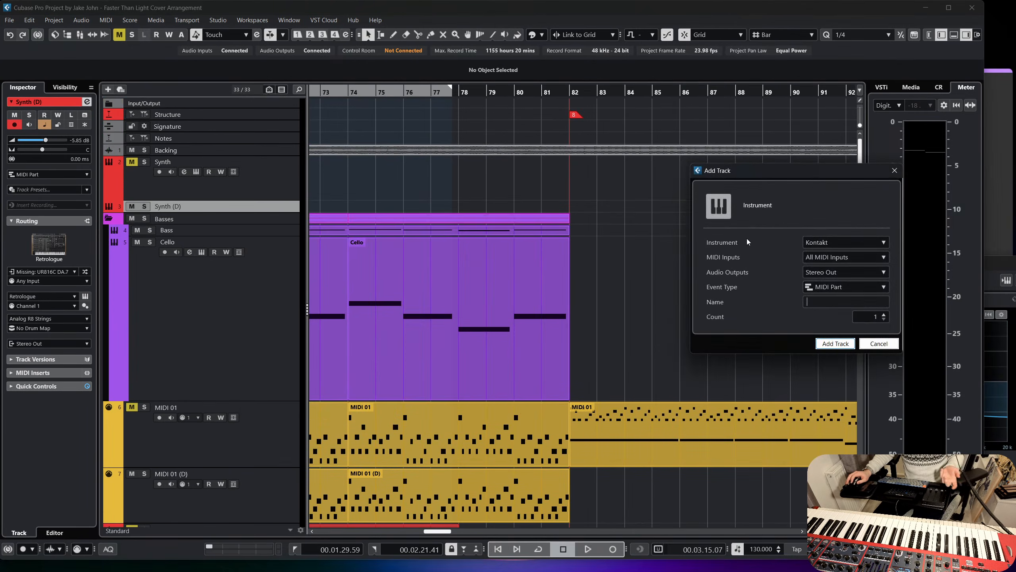
{"action": "left_click", "coordinate": [821, 242]}
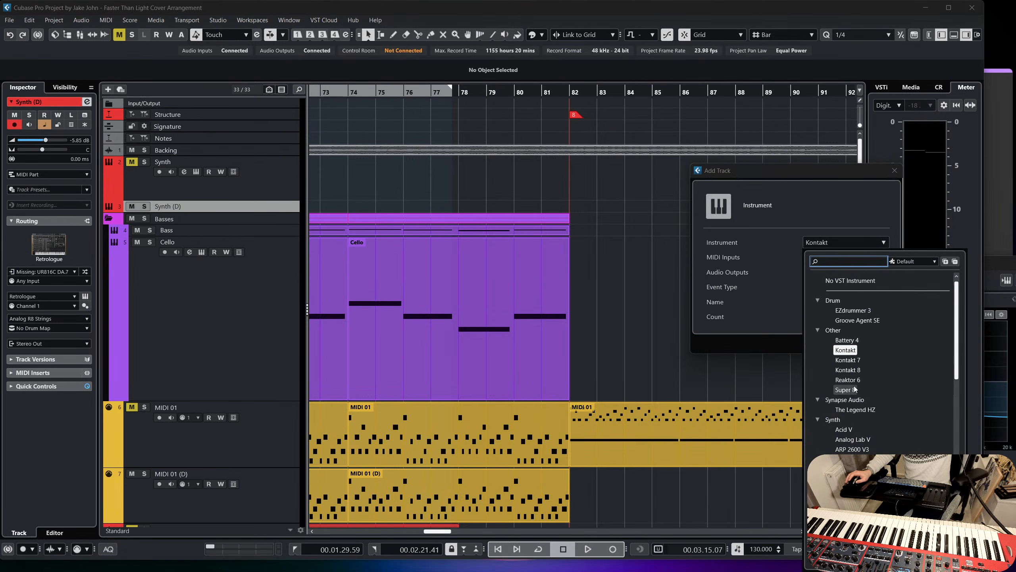
{"action": "scroll", "coordinate": [913, 413], "scroll_direction": "down", "scroll_amount": 7}
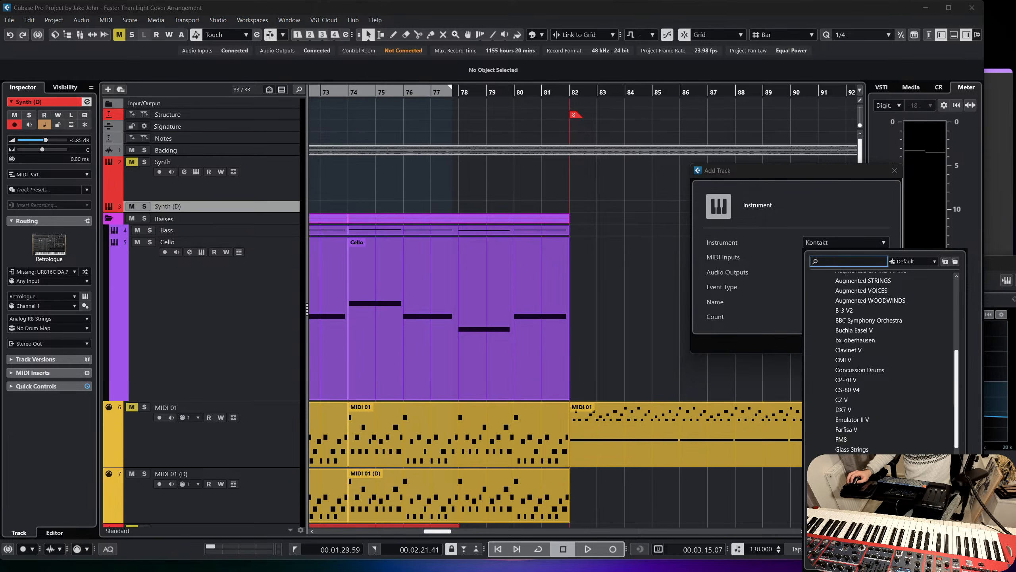
{"action": "left_click", "coordinate": [872, 470]}
{"action": "left_click", "coordinate": [836, 343]}
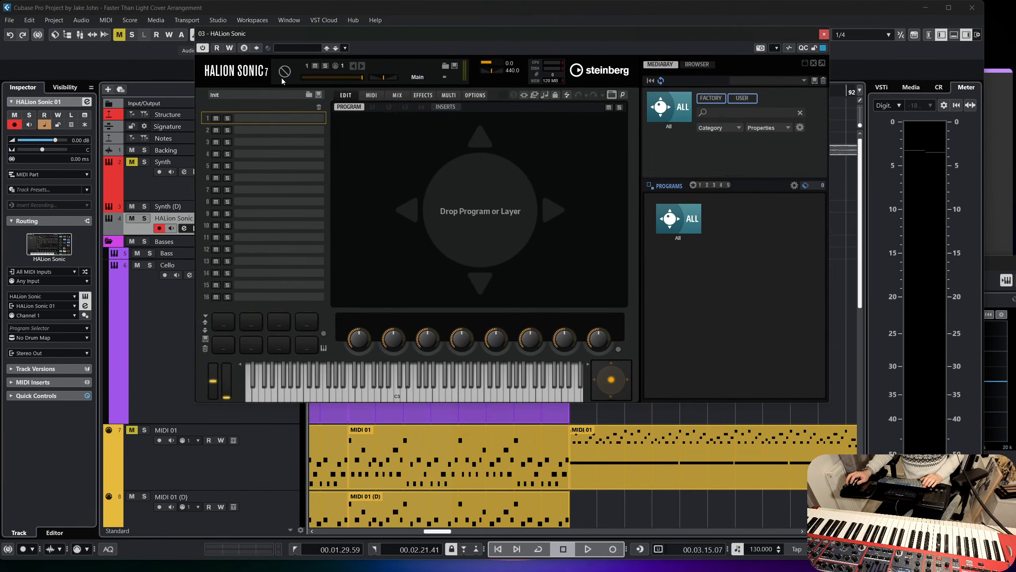
Load the [GM 020] Church Organ preset into the new HALion Sonic instrument and rename its track Organ.
{"action": "left_click", "coordinate": [300, 50]}
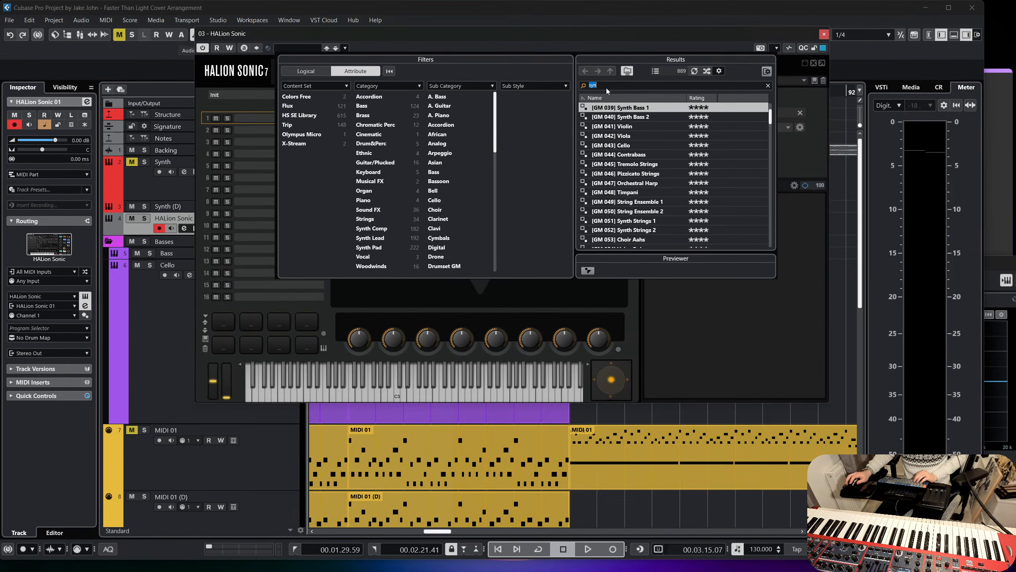
{"action": "type", "text": "church"}
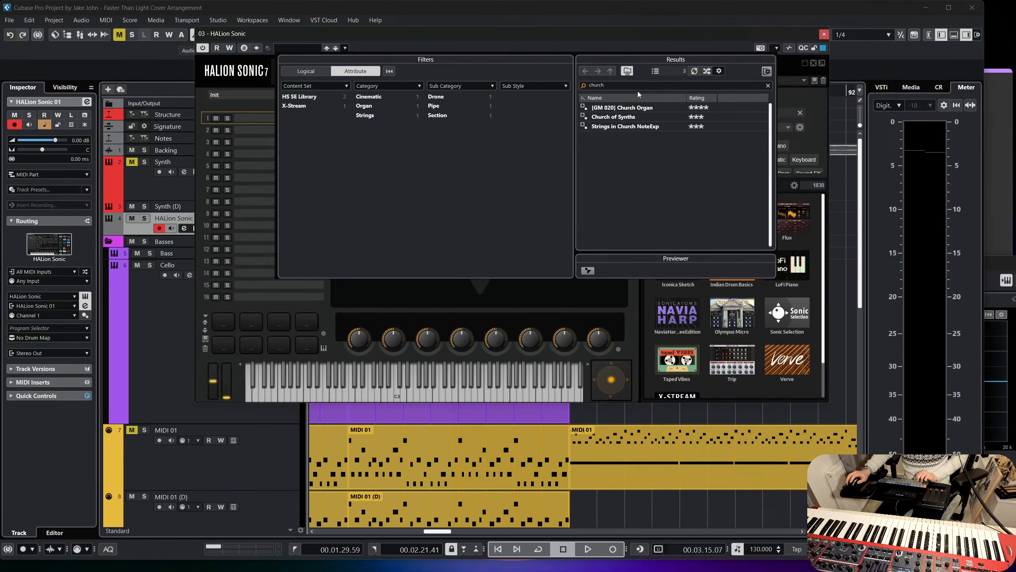
{"action": "type", "text": "organ"}
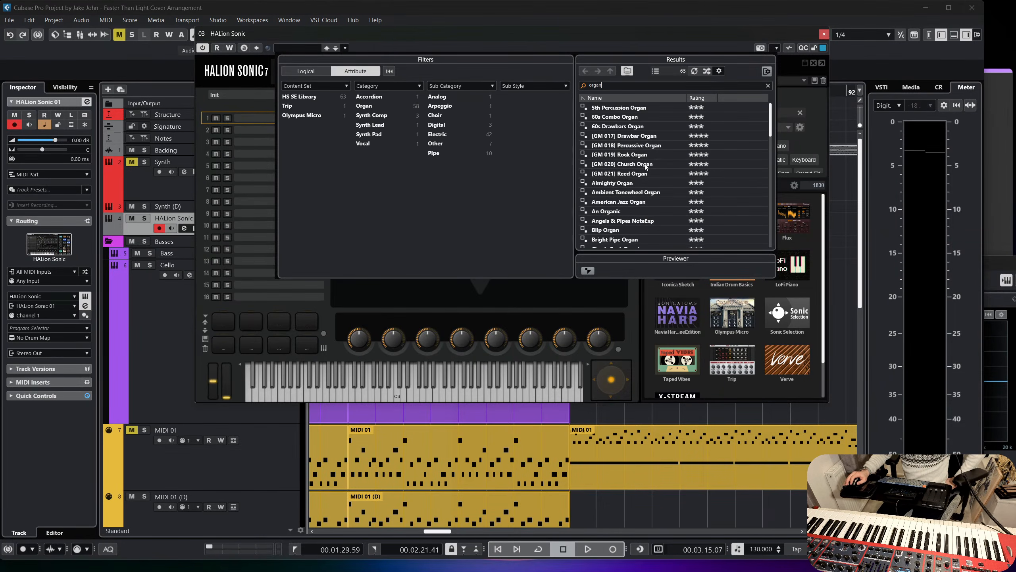
{"action": "double_click", "coordinate": [624, 163]}
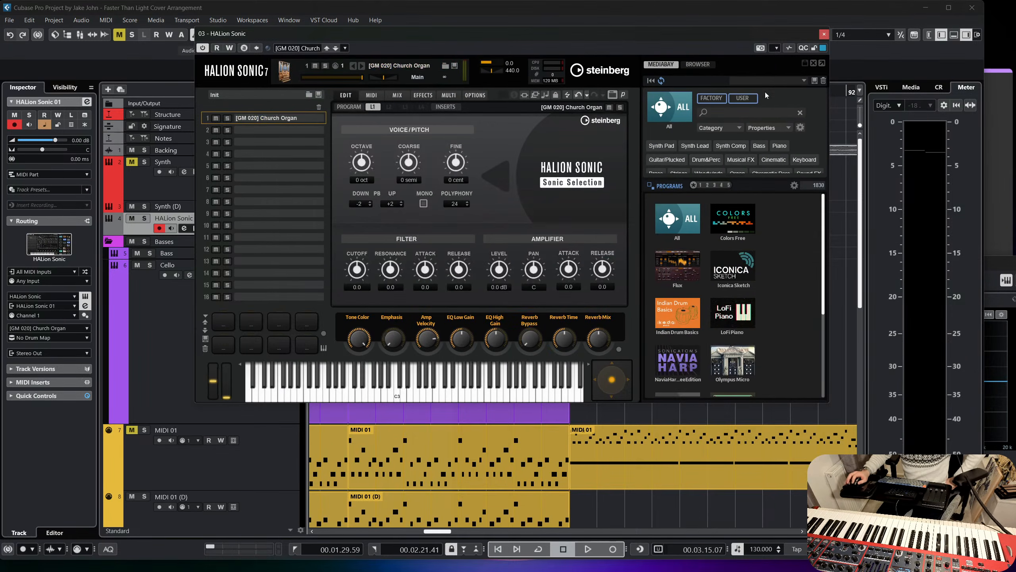
{"action": "left_click", "coordinate": [821, 34]}
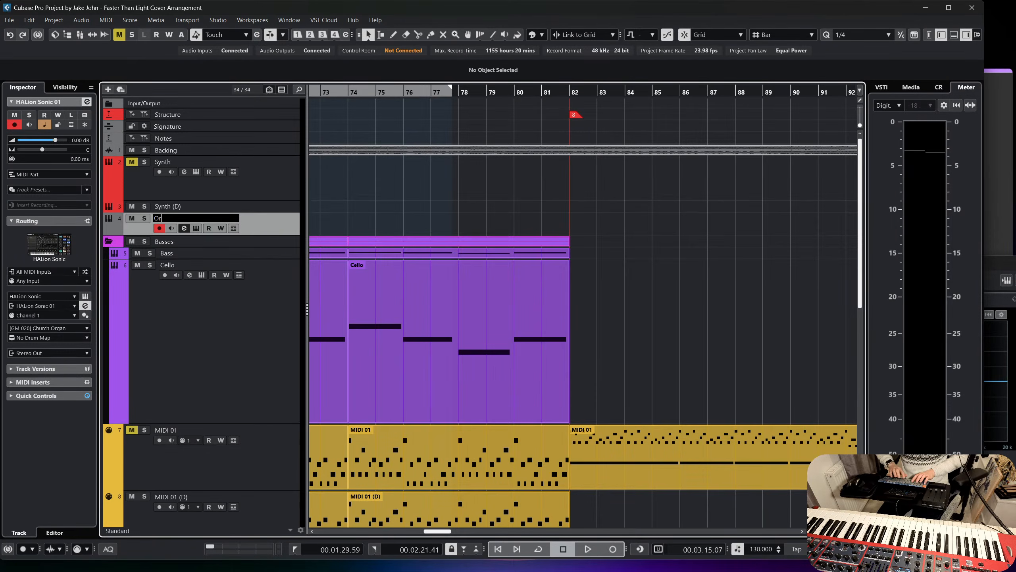
{"action": "right_click", "coordinate": [274, 219]}
{"action": "left_click", "coordinate": [388, 198]}
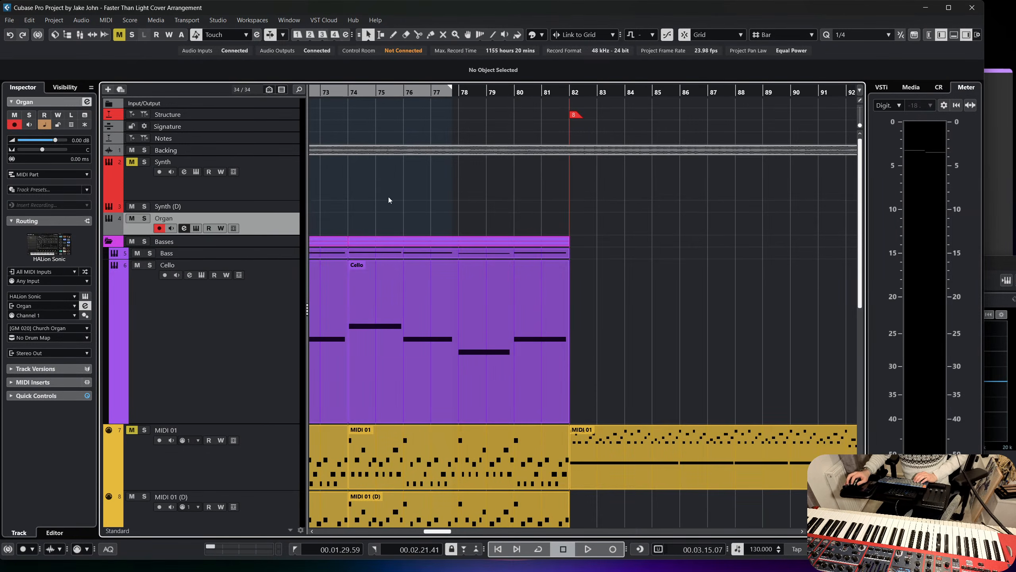
Look over the existing tracks and section markers from about bar 47 to beyond bar 92.
{"action": "scroll", "coordinate": [477, 214], "scroll_direction": "left", "scroll_amount": 4}
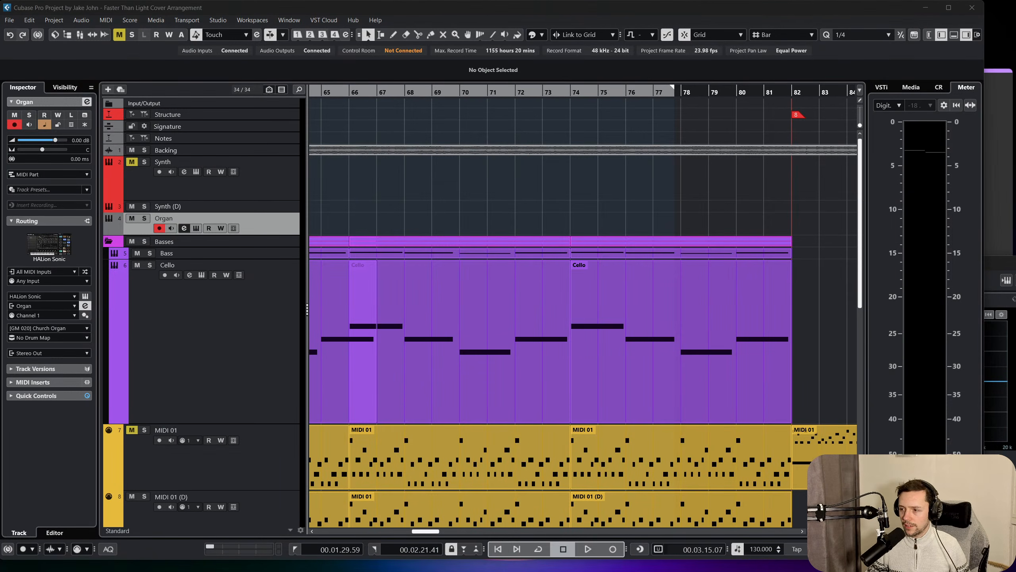
{"action": "scroll", "coordinate": [571, 216], "scroll_direction": "left", "scroll_amount": 9}
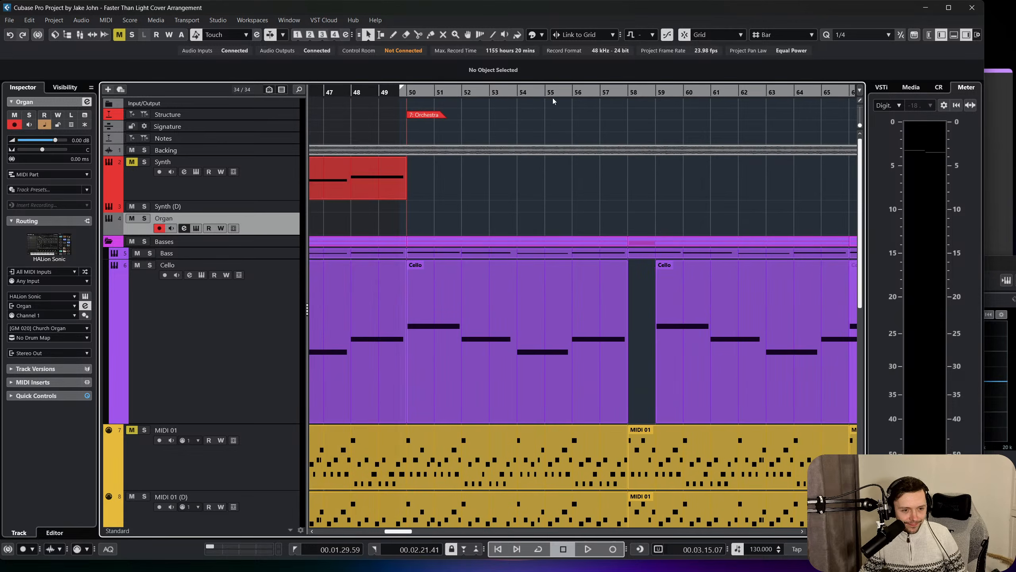
{"action": "scroll", "coordinate": [594, 200], "scroll_direction": "down", "scroll_amount": 4}
{"action": "scroll", "coordinate": [594, 224], "scroll_direction": "right", "scroll_amount": 15}
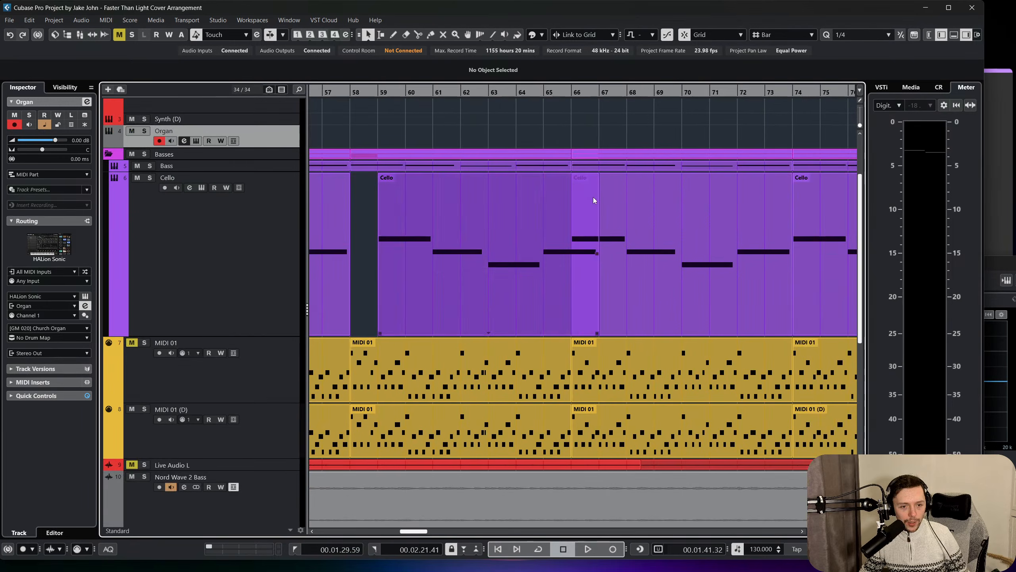
{"action": "scroll", "coordinate": [595, 249], "scroll_direction": "right", "scroll_amount": 2}
{"action": "scroll", "coordinate": [588, 200], "scroll_direction": "down", "scroll_amount": 3}
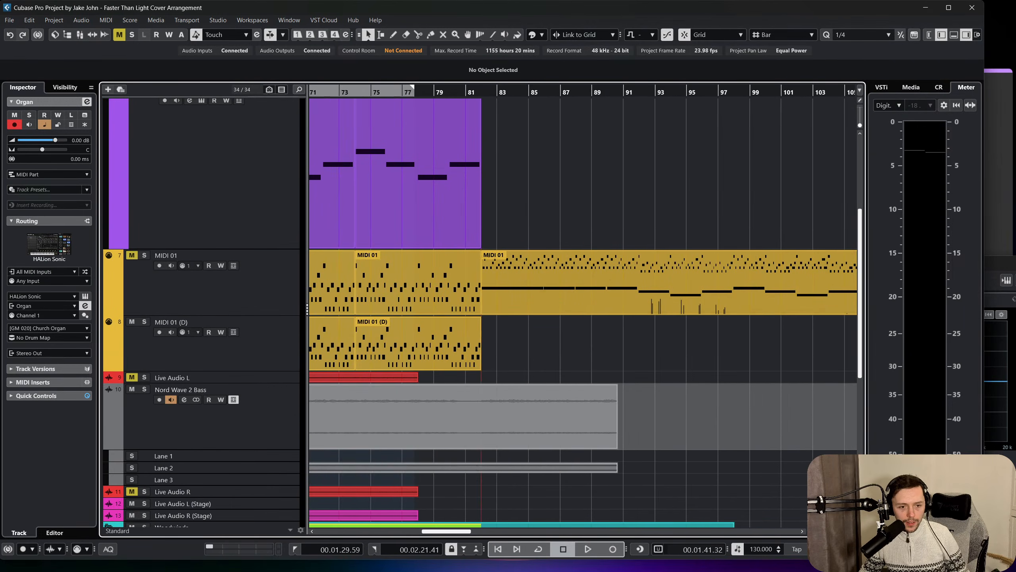
{"action": "scroll", "coordinate": [582, 196], "scroll_direction": "up", "scroll_amount": 5}
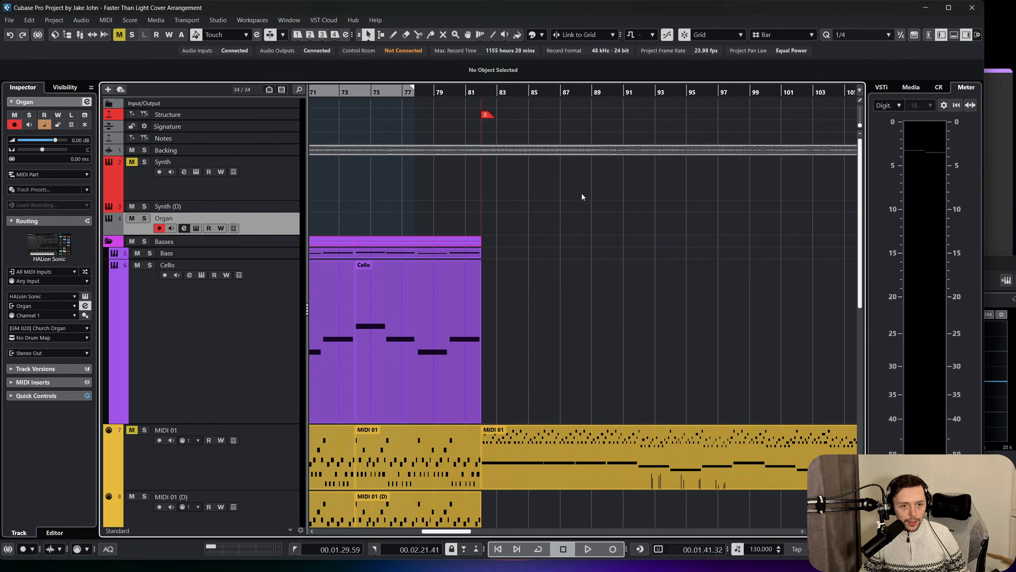
{"action": "left_click", "coordinate": [650, 122]}
{"action": "right_click", "coordinate": [611, 220]}
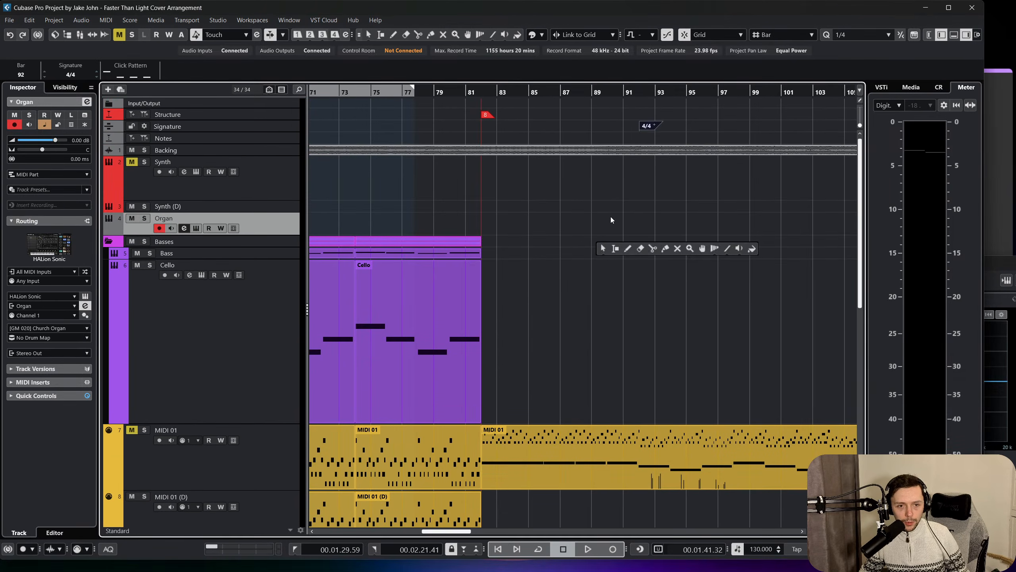
{"action": "left_click", "coordinate": [618, 113]}
{"action": "key", "text": "ctrl+z"}
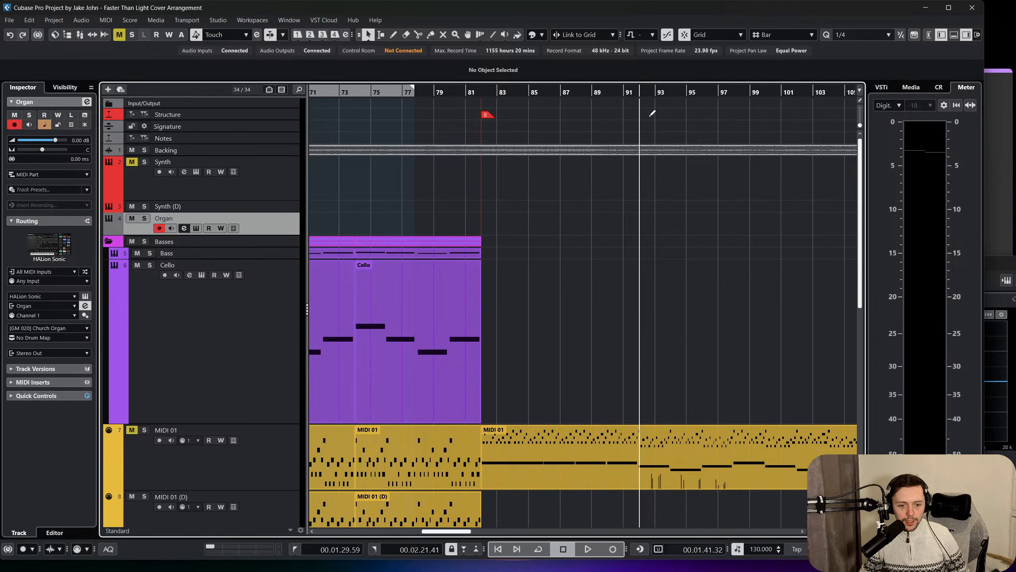
Name the bar 82 Structure marker Breakdown and add a marker named Full Orchestra at bar 92.
{"action": "left_click_drag", "start_coordinate": [665, 120], "coordinate": [645, 118]}
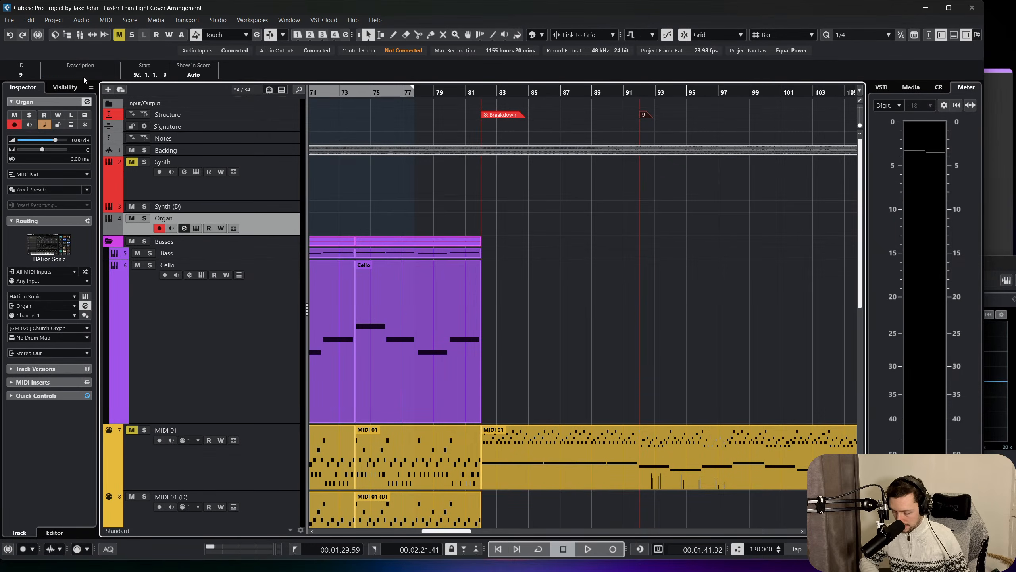
{"action": "left_click", "coordinate": [402, 187]}
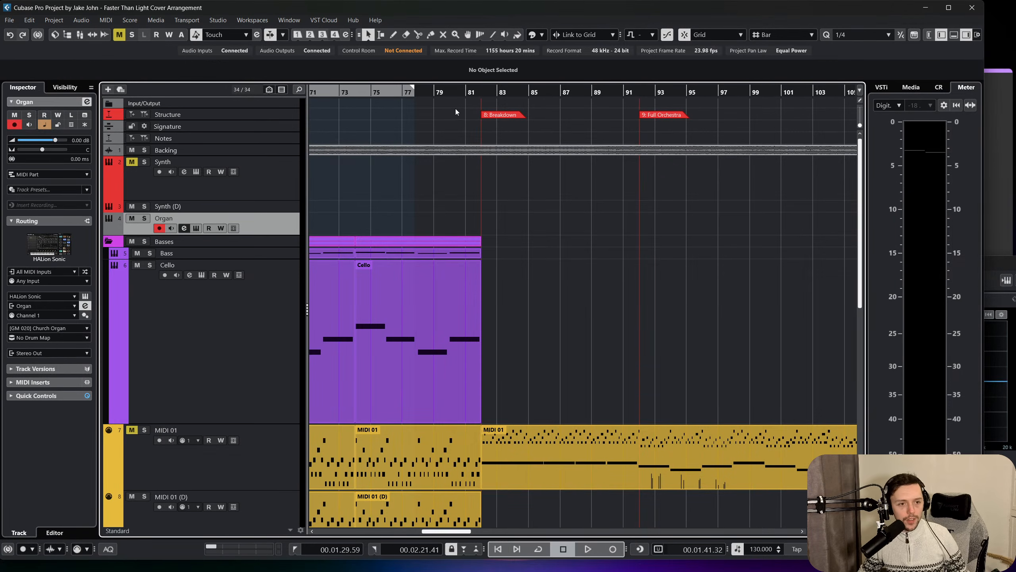
Play the arrangement from about bar 82 and unmute the MIDI 01 track during playback.
{"action": "left_click", "coordinate": [475, 94]}
{"action": "key", "text": "space"}
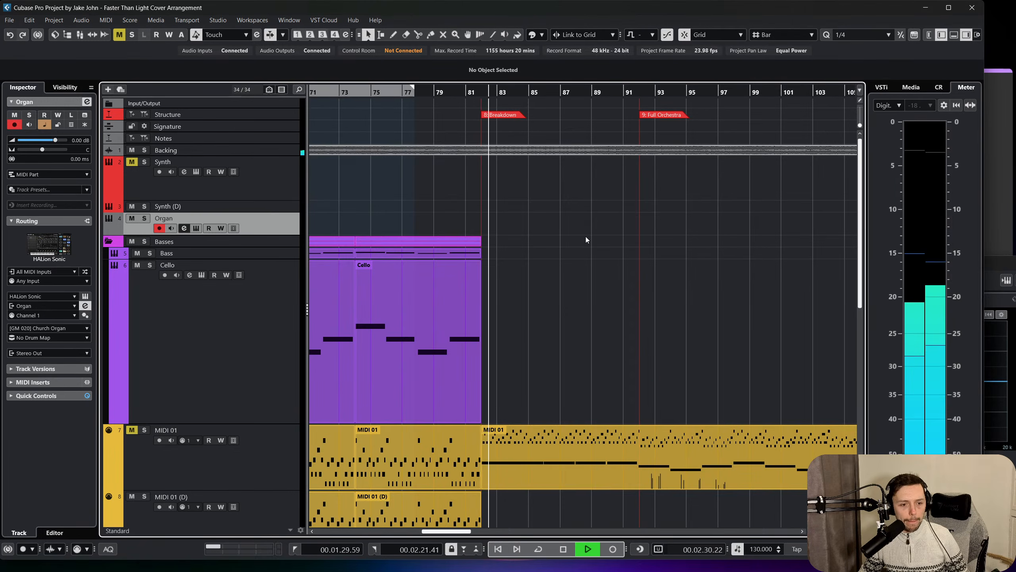
{"action": "scroll", "coordinate": [594, 302], "scroll_direction": "down", "scroll_amount": 3}
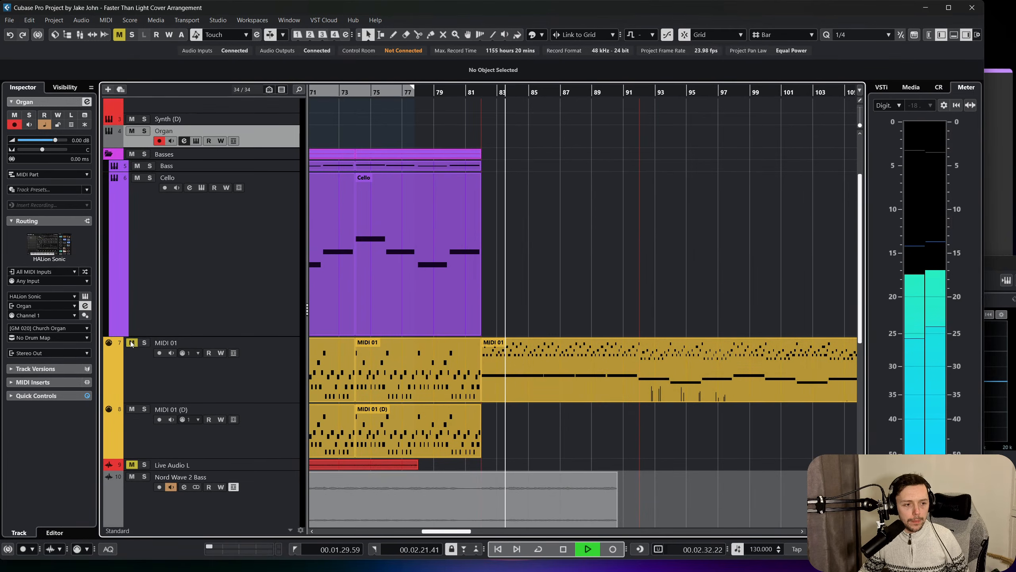
{"action": "scroll", "coordinate": [207, 346], "scroll_direction": "down", "scroll_amount": 3}
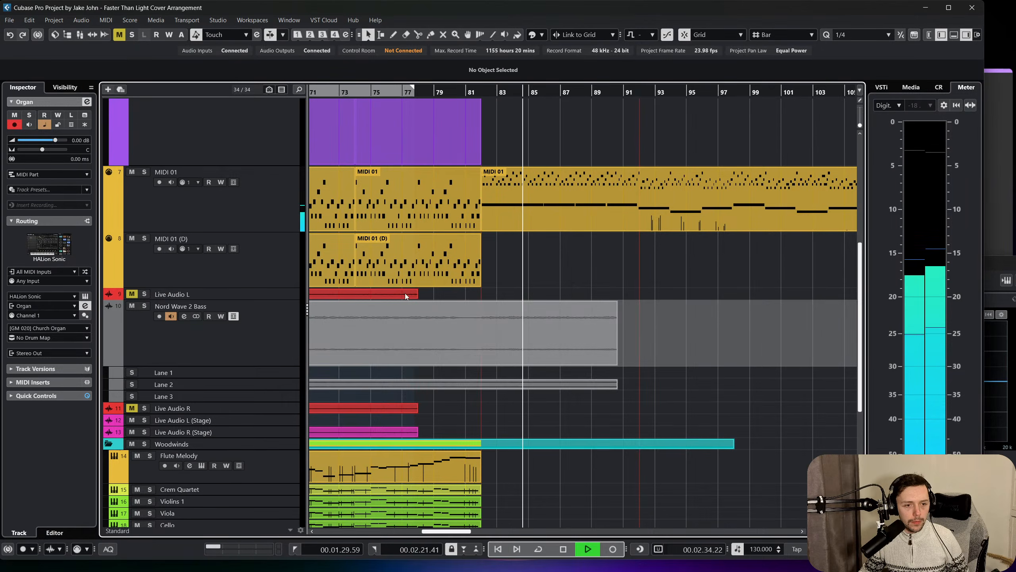
{"action": "scroll", "coordinate": [405, 293], "scroll_direction": "down", "scroll_amount": 3}
{"action": "key", "text": "space"}
Split the Flute Stacc and Piccolo Stacc events at bar 82 and delete everything after the split on both tracks.
{"action": "left_click", "coordinate": [517, 426]}
{"action": "key", "text": "3"}
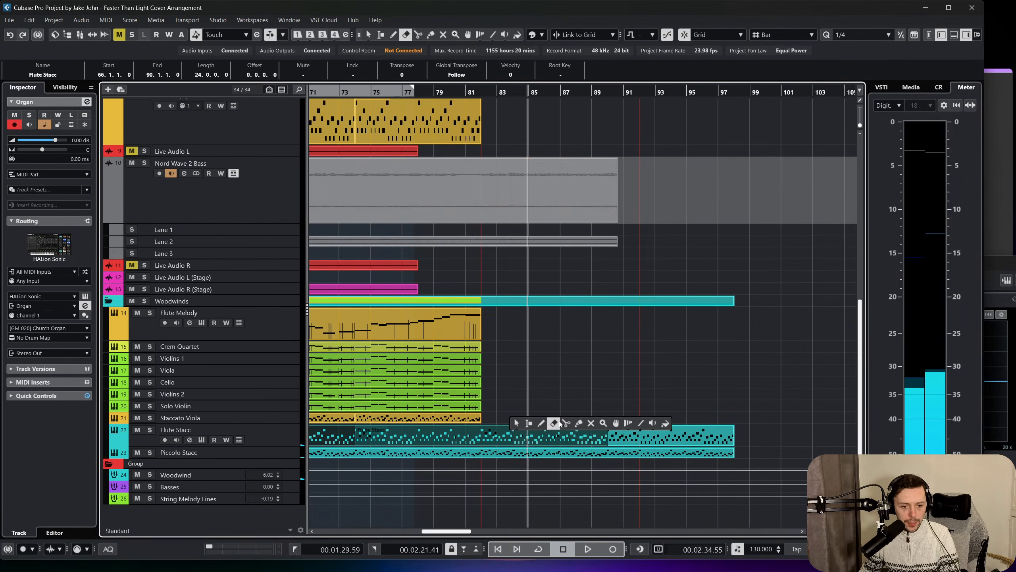
{"action": "left_click", "coordinate": [485, 438]}
{"action": "left_click", "coordinate": [487, 454]}
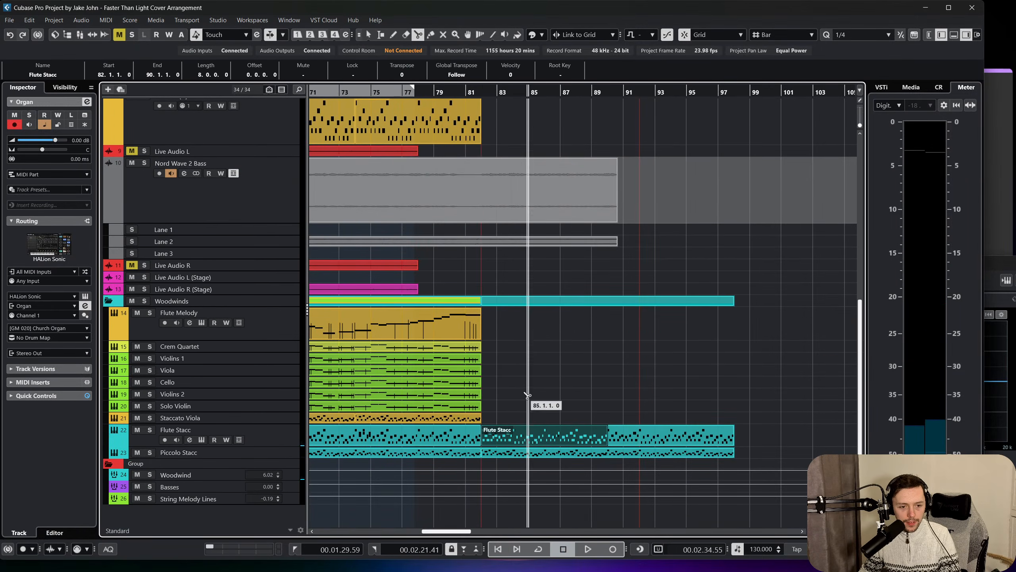
{"action": "key", "text": "1"}
{"action": "left_click_drag", "start_coordinate": [527, 406], "coordinate": [542, 460]}
{"action": "key", "text": "Delete"}
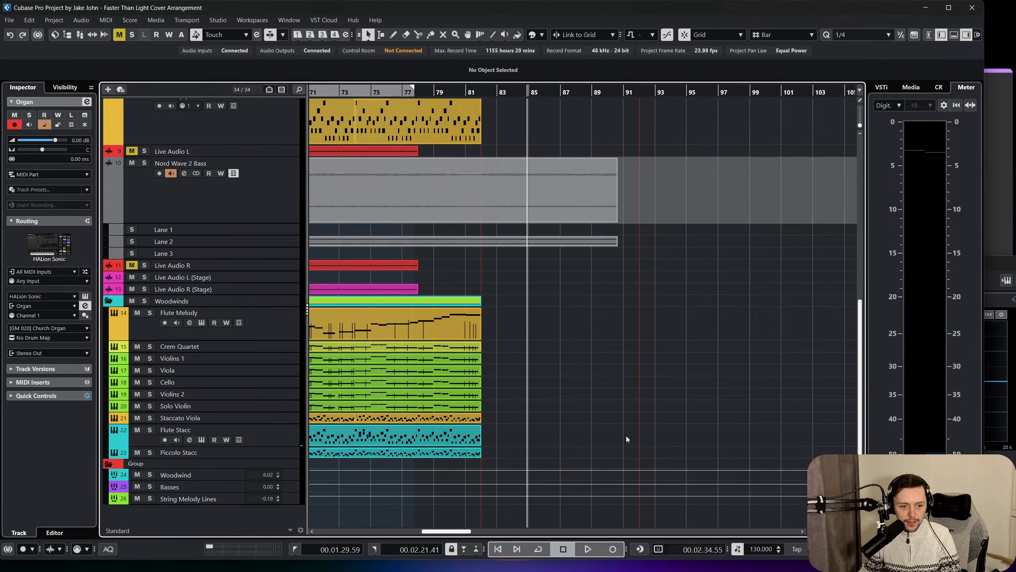
Split the MIDI 01 event that starts at bar 82 at the bar 92 marker.
{"action": "scroll", "coordinate": [595, 403], "scroll_direction": "up", "scroll_amount": 5}
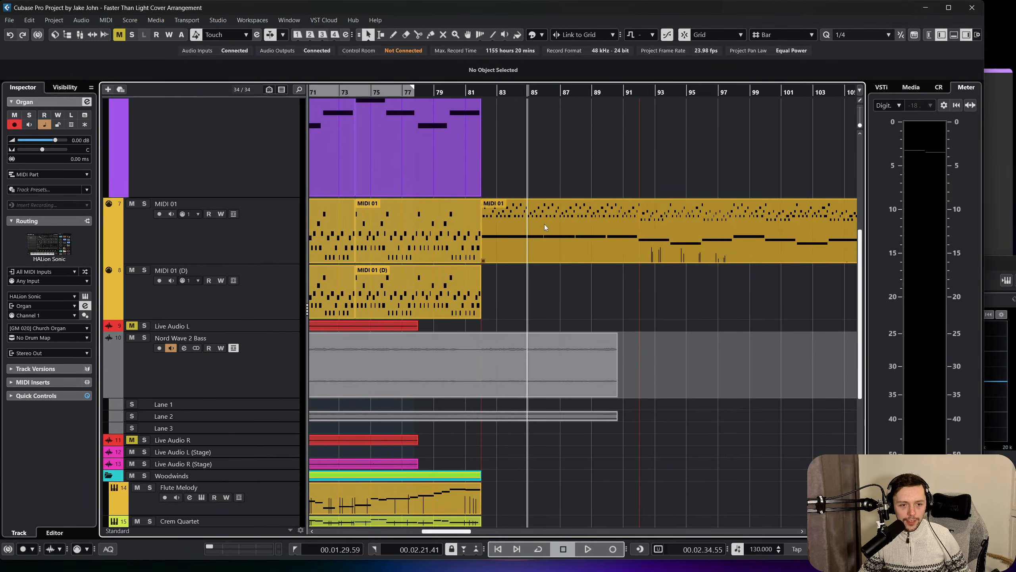
{"action": "left_click", "coordinate": [544, 224]}
{"action": "right_click", "coordinate": [576, 235]}
{"action": "left_click", "coordinate": [614, 235]}
{"action": "left_click", "coordinate": [626, 234]}
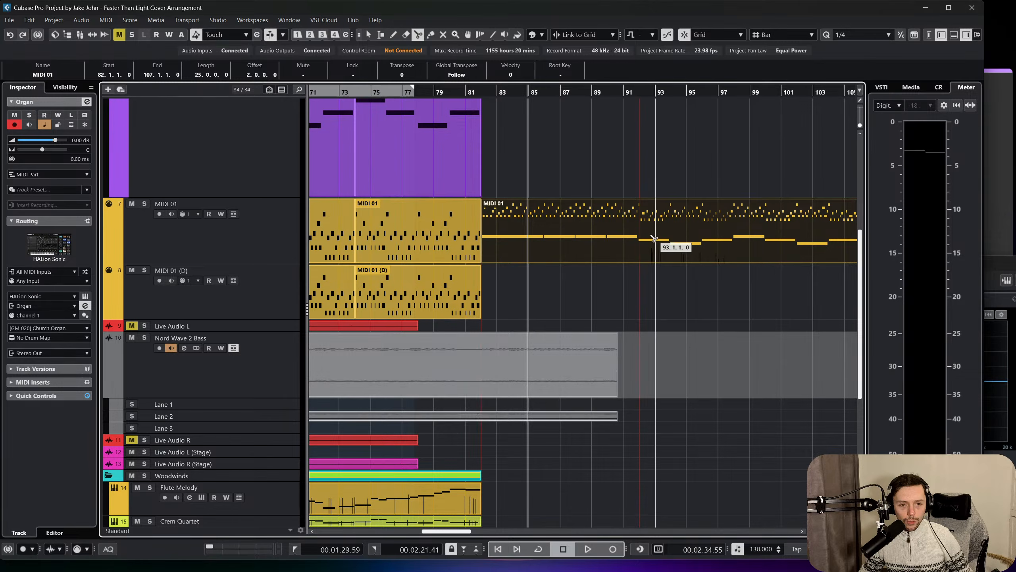
{"action": "left_click", "coordinate": [640, 240]}
{"action": "key", "text": "1"}
Copy the MIDI 01 event spanning bars 82 to 92 onto the Flute Stacc track, starting at bar 82.
{"action": "left_click", "coordinate": [551, 224]}
{"action": "scroll", "coordinate": [264, 400], "scroll_direction": "down", "scroll_amount": 5}
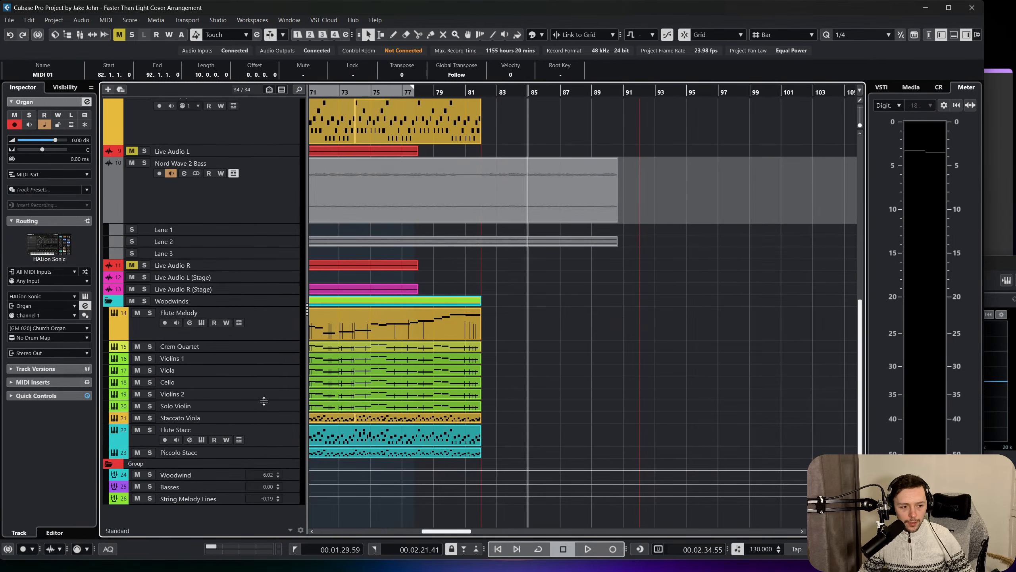
{"action": "left_click", "coordinate": [275, 440]}
{"action": "key", "text": "ctrl+v"}
{"action": "left_click_drag", "start_coordinate": [565, 436], "coordinate": [521, 437]}
Quantize the starts and ends of all notes in the new Flute Stacc event to 1/8 and delete its low sustained notes.
{"action": "double_click", "coordinate": [522, 436]}
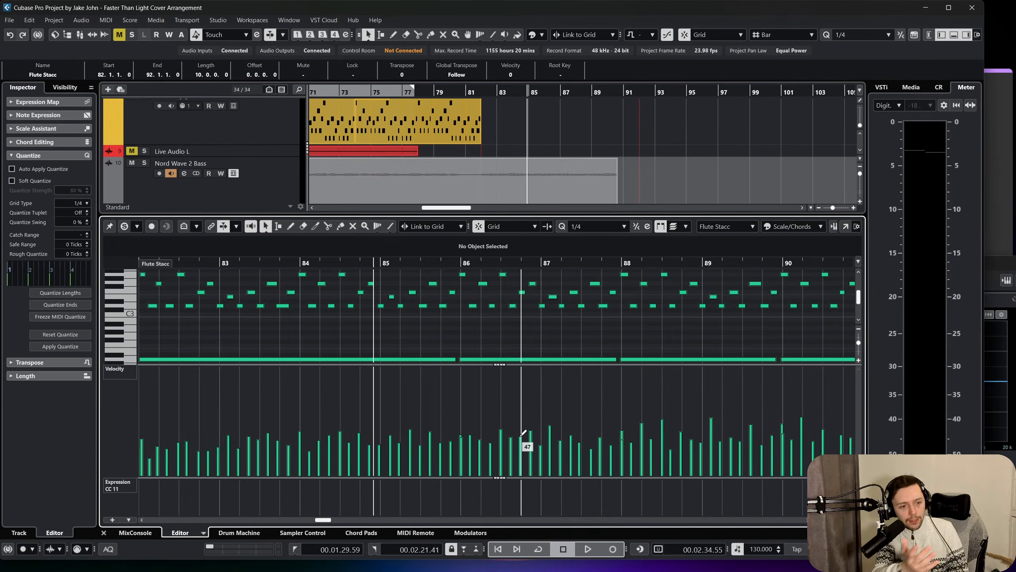
{"action": "key", "text": "ctrl+a"}
{"action": "left_click", "coordinate": [599, 226]}
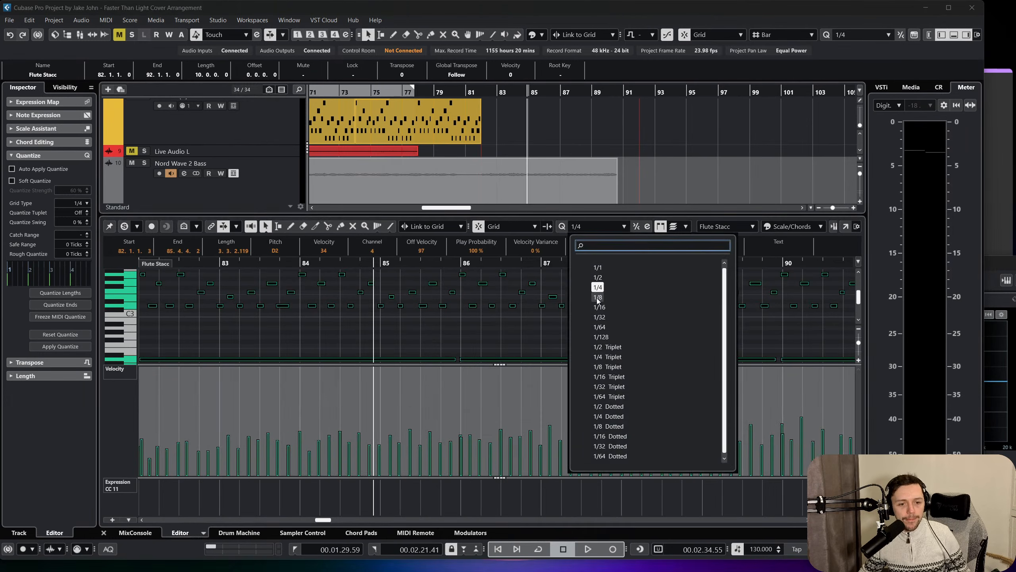
{"action": "left_click", "coordinate": [598, 298]}
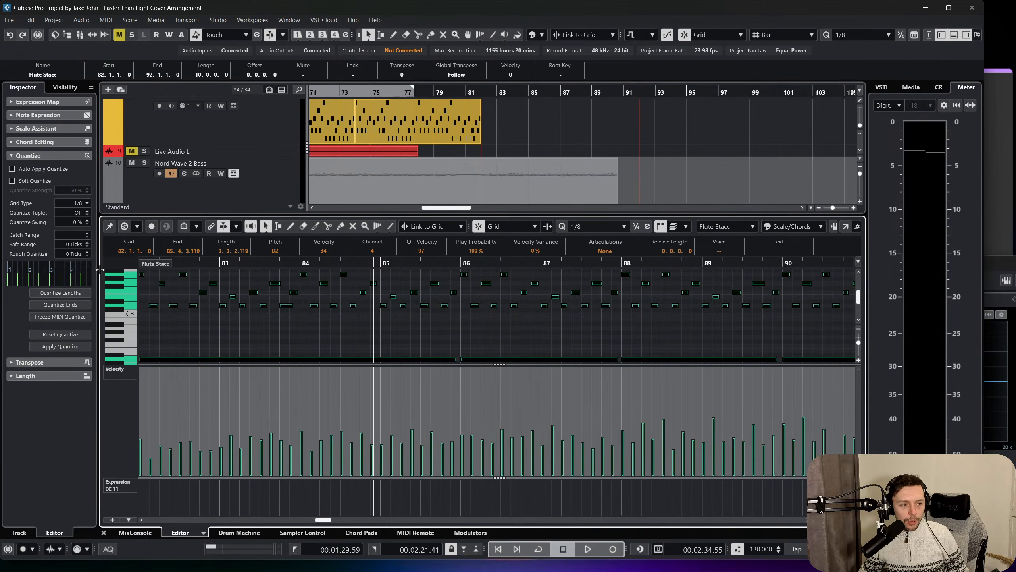
{"action": "left_click", "coordinate": [76, 305]}
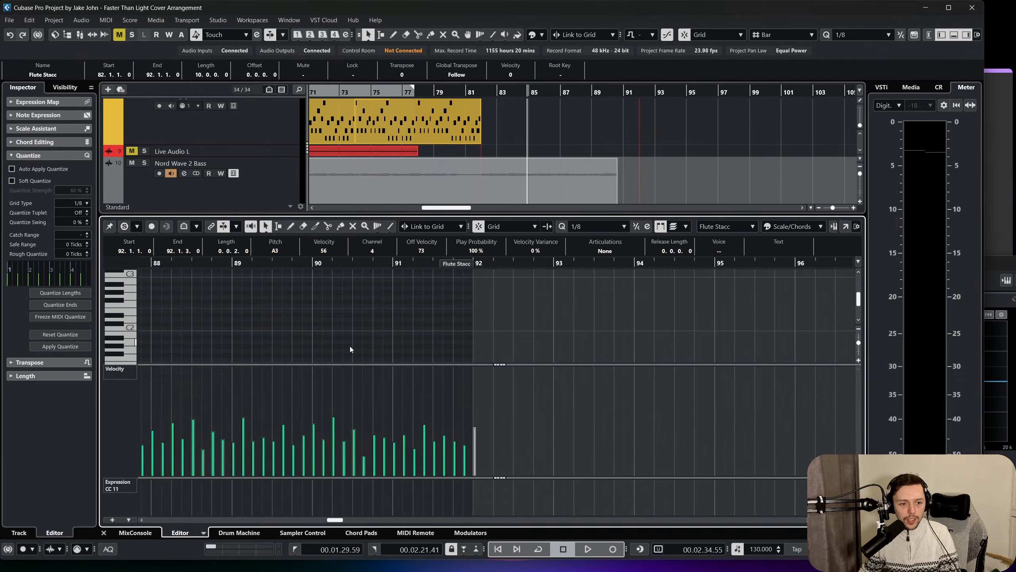
{"action": "scroll", "coordinate": [351, 350], "scroll_direction": "left", "scroll_amount": 5}
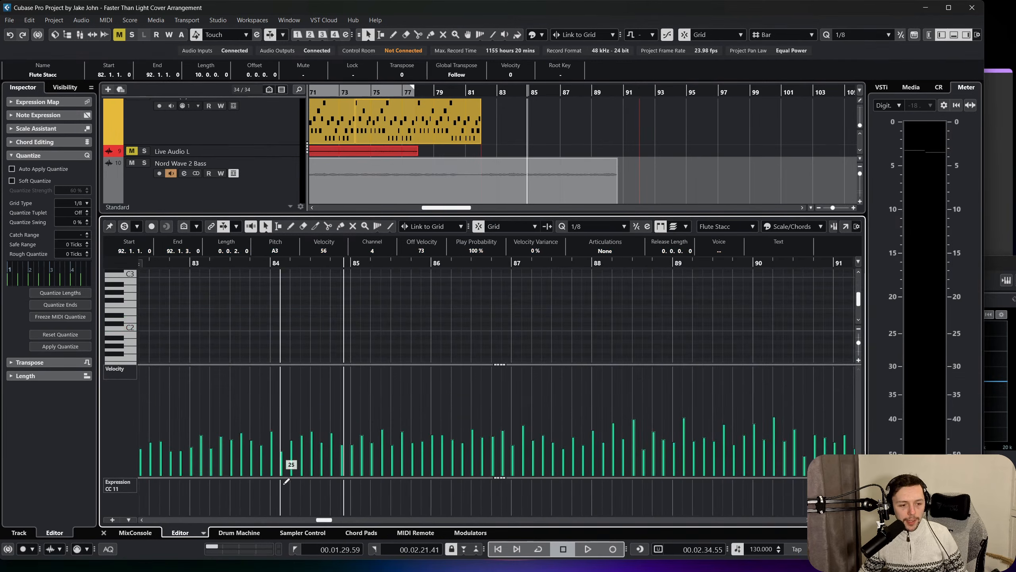
{"action": "left_click", "coordinate": [103, 533]}
Duplicate the new Flute Stacc event onto the Piccolo Stacc track at bar 82 and transpose its notes up one octave.
{"action": "key", "text": "ctrl+d"}
{"action": "left_click_drag", "start_coordinate": [669, 441], "coordinate": [520, 453]}
{"action": "double_click", "coordinate": [520, 452]}
{"action": "key", "text": "ctrl+a"}
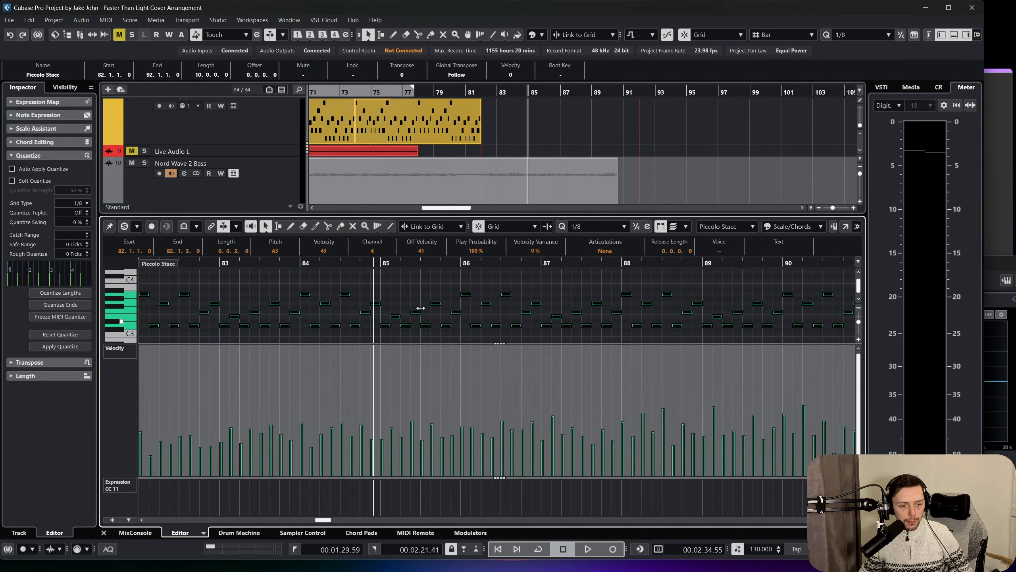
{"action": "key", "text": "shift+Up"}
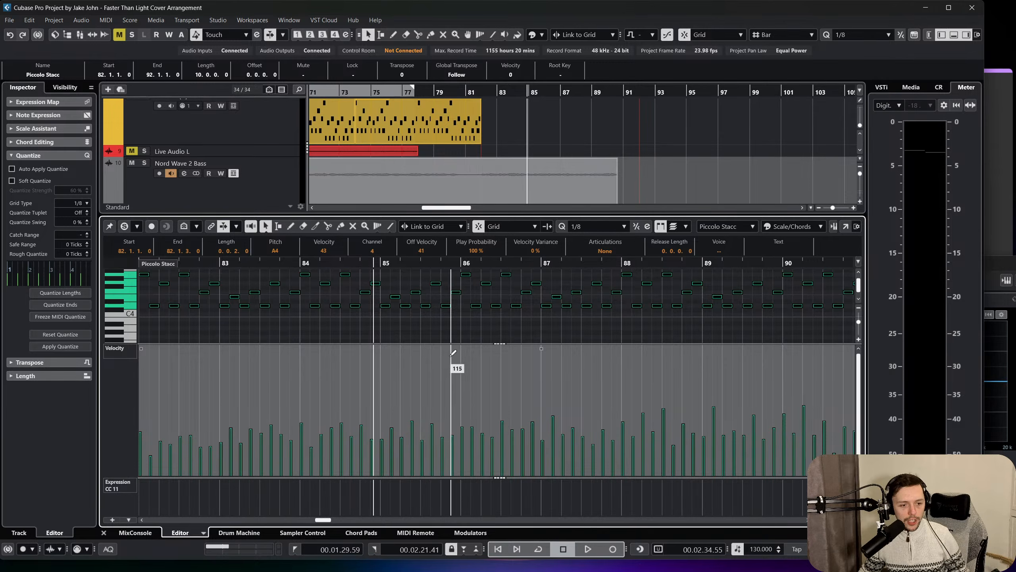
Open the Piccolo Stacc event in a separate Key Editor window and delete the stray note at bar 92.
{"action": "left_click_drag", "start_coordinate": [472, 263], "coordinate": [472, 247]}
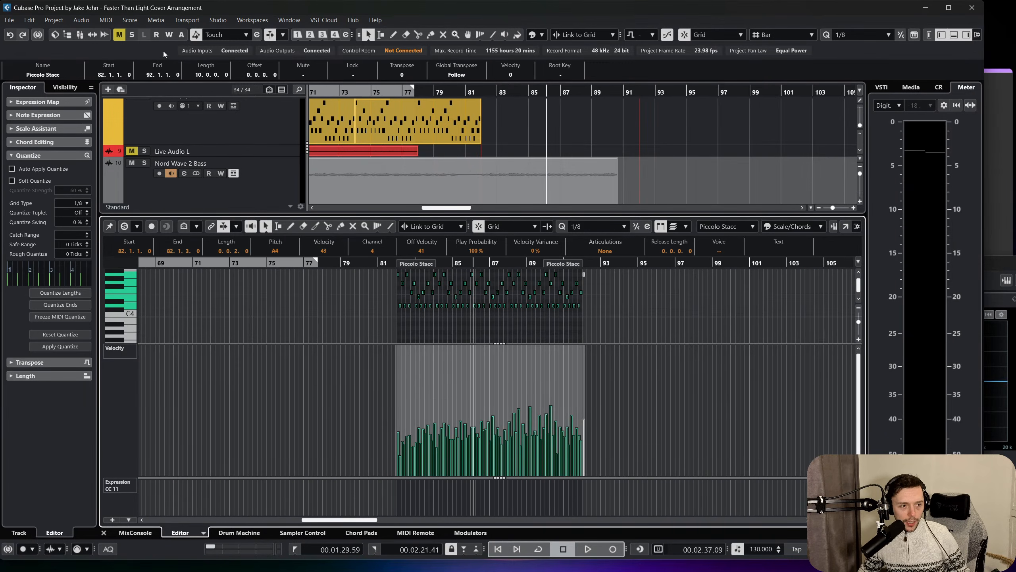
{"action": "left_click", "coordinate": [105, 20]}
{"action": "left_click", "coordinate": [124, 29]}
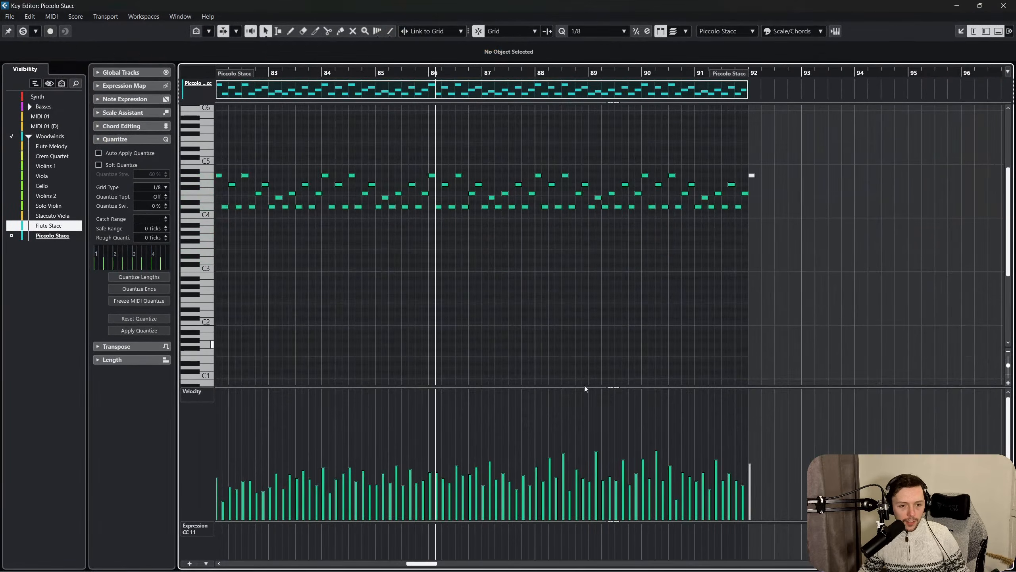
{"action": "scroll", "coordinate": [437, 455], "scroll_direction": "left", "scroll_amount": 4}
{"action": "scroll", "coordinate": [558, 445], "scroll_direction": "right", "scroll_amount": 3}
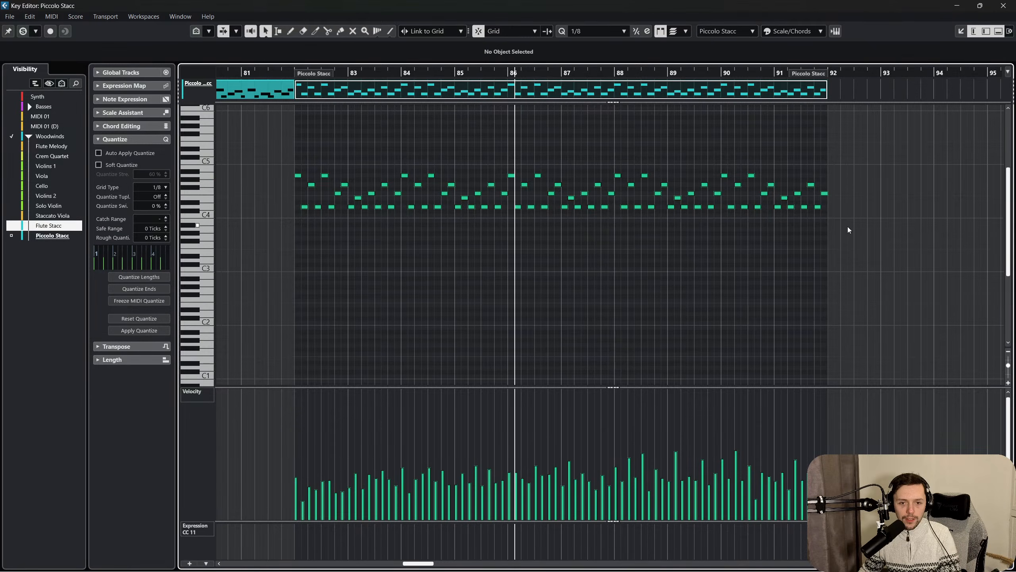
Even out the velocities of all notes in the Piccolo Stacc event, raise them slightly overall, and close both editors.
{"action": "left_click_drag", "start_coordinate": [855, 225], "coordinate": [258, 143]}
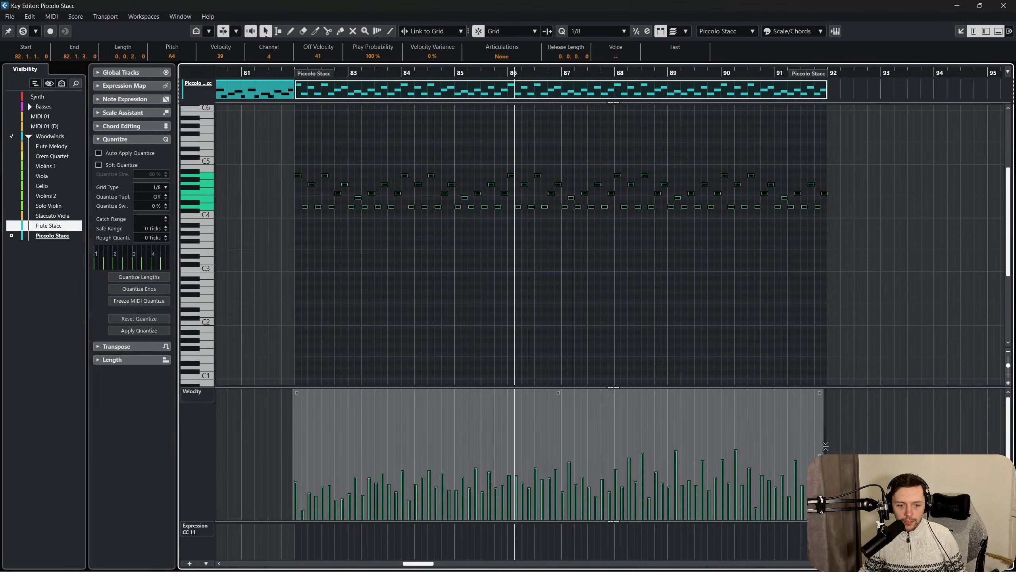
{"action": "left_click_drag", "start_coordinate": [826, 446], "coordinate": [794, 472]}
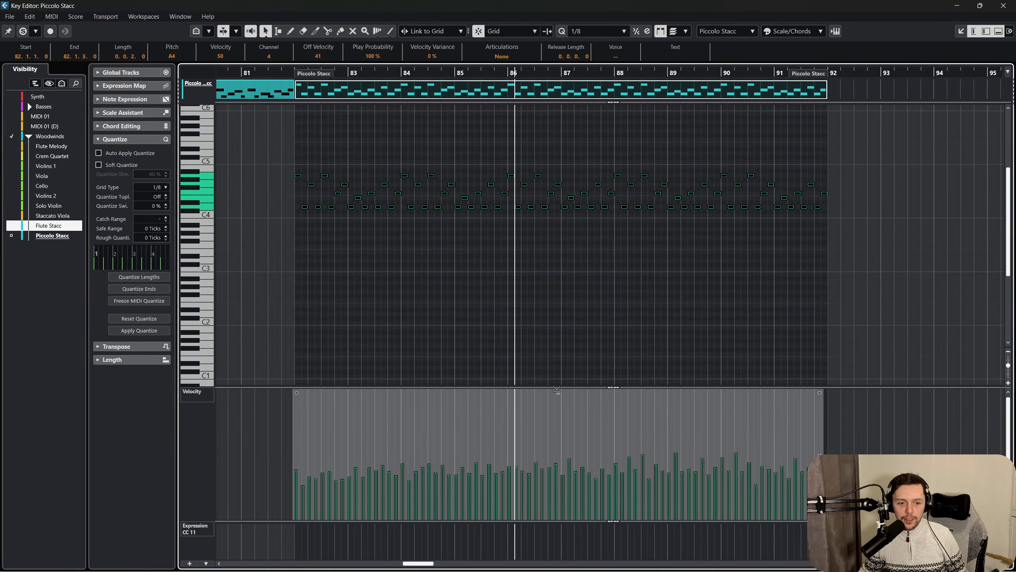
{"action": "left_click_drag", "start_coordinate": [556, 389], "coordinate": [565, 374]}
{"action": "left_click", "coordinate": [615, 293]}
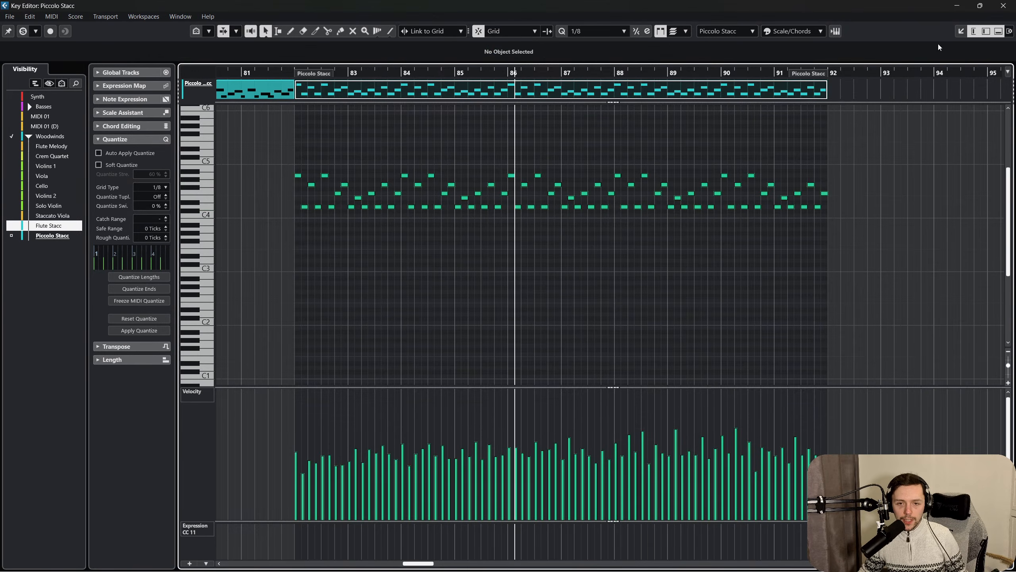
{"action": "left_click", "coordinate": [1008, 5]}
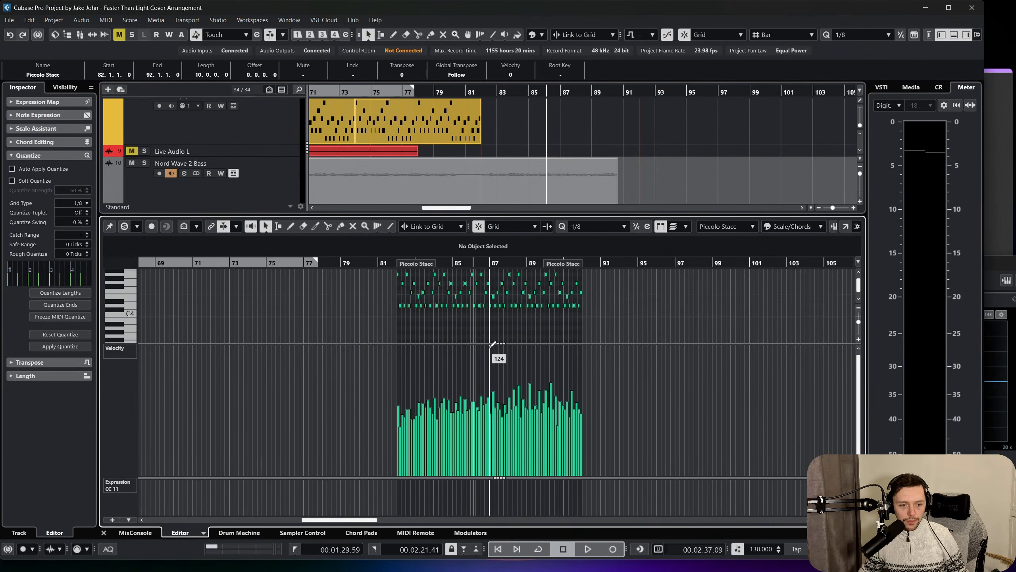
{"action": "left_click", "coordinate": [103, 533]}
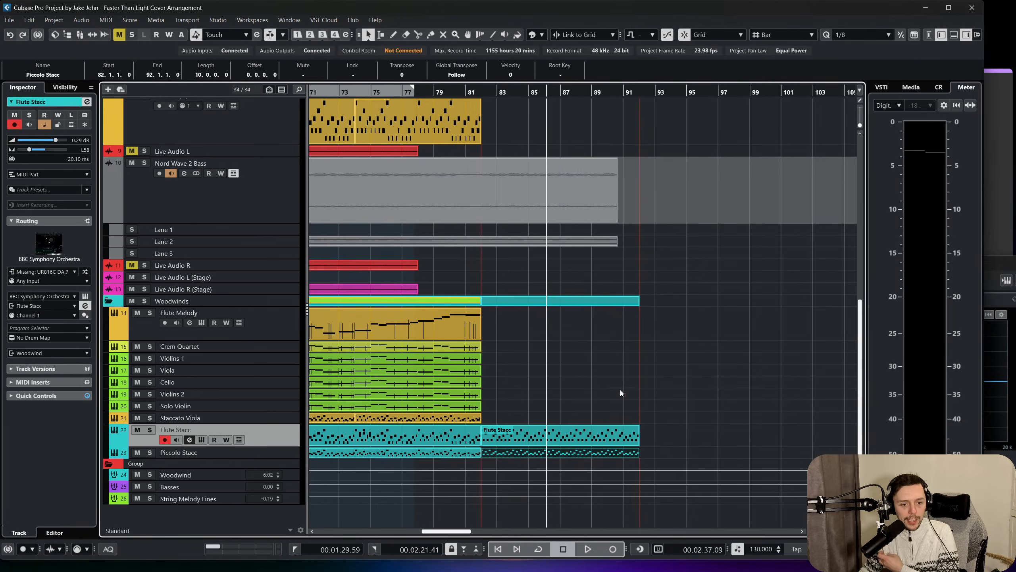
Even out the velocities of all notes in the Flute Stacc event at bars 82 to 92 and close its editor.
{"action": "double_click", "coordinate": [603, 436]}
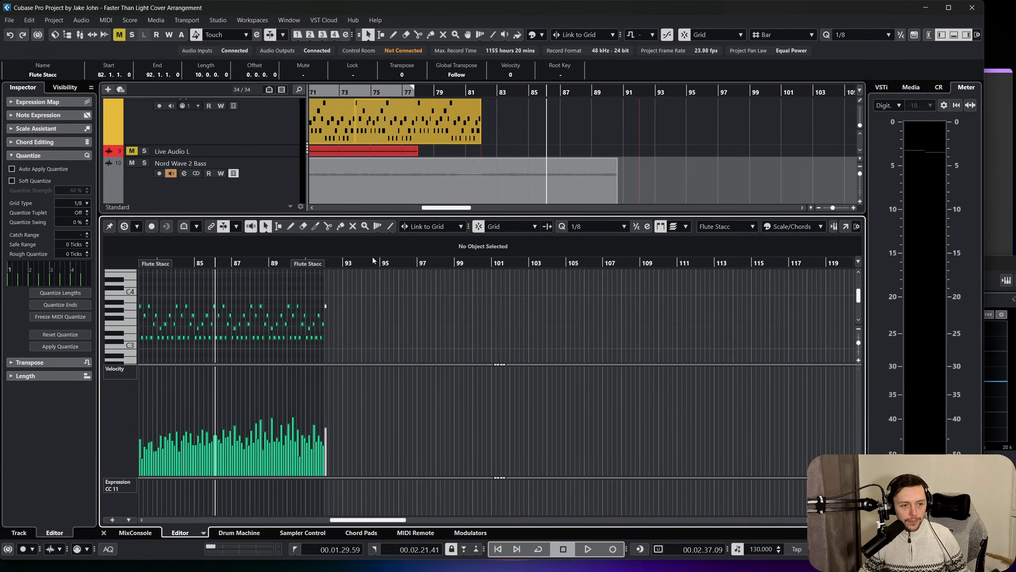
{"action": "left_click_drag", "start_coordinate": [365, 264], "coordinate": [147, 260]}
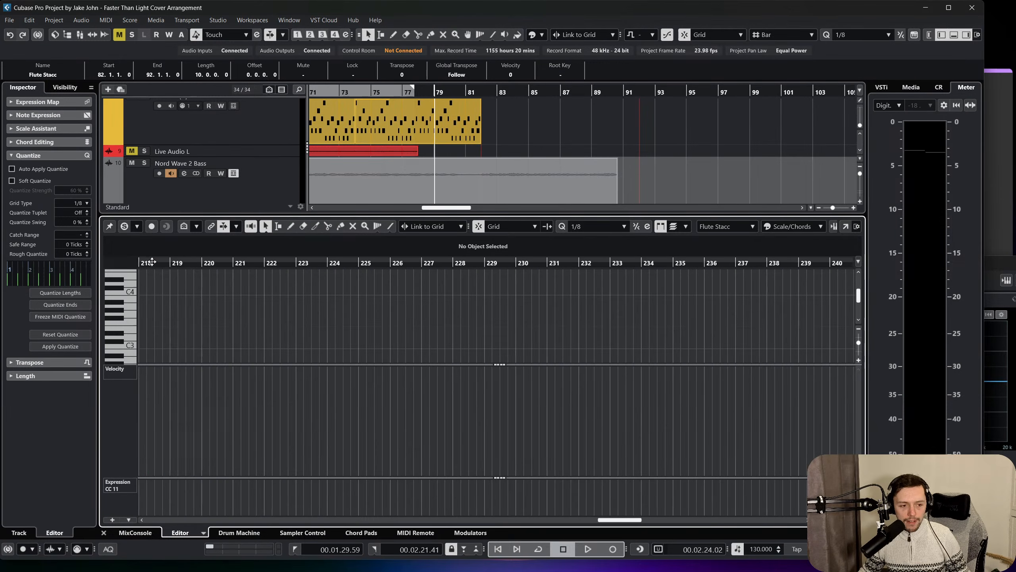
{"action": "key", "text": "ctrl+a"}
{"action": "left_click", "coordinate": [104, 533]}
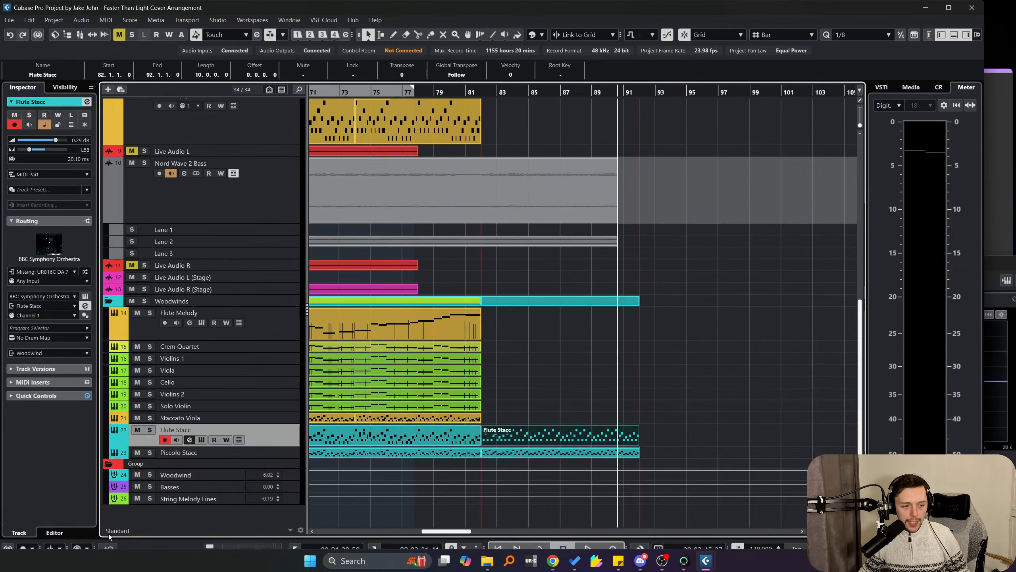
{"action": "double_click", "coordinate": [599, 427]}
{"action": "scroll", "coordinate": [452, 400], "scroll_direction": "left", "scroll_amount": 5}
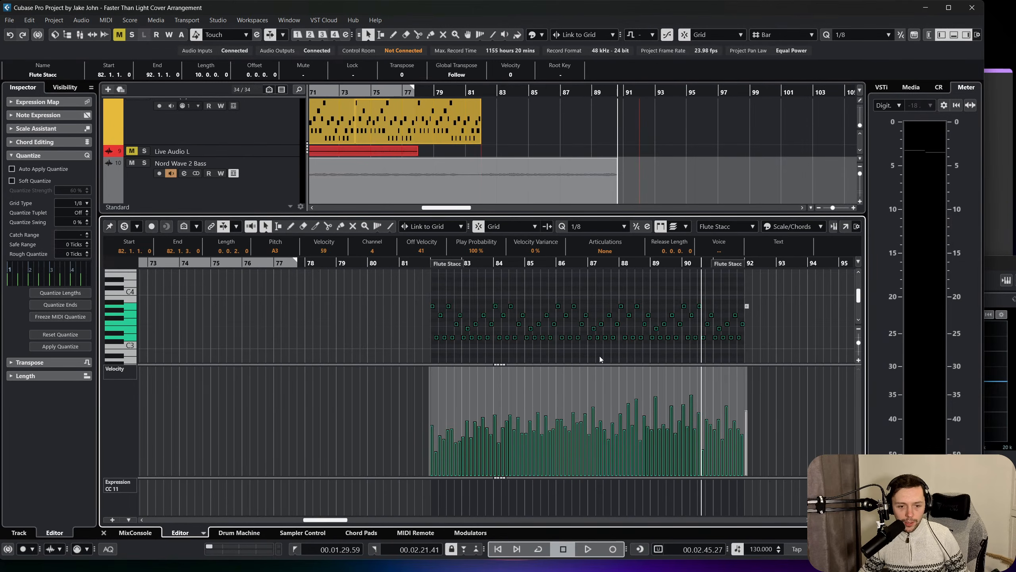
{"action": "left_click_drag", "start_coordinate": [746, 420], "coordinate": [743, 417]}
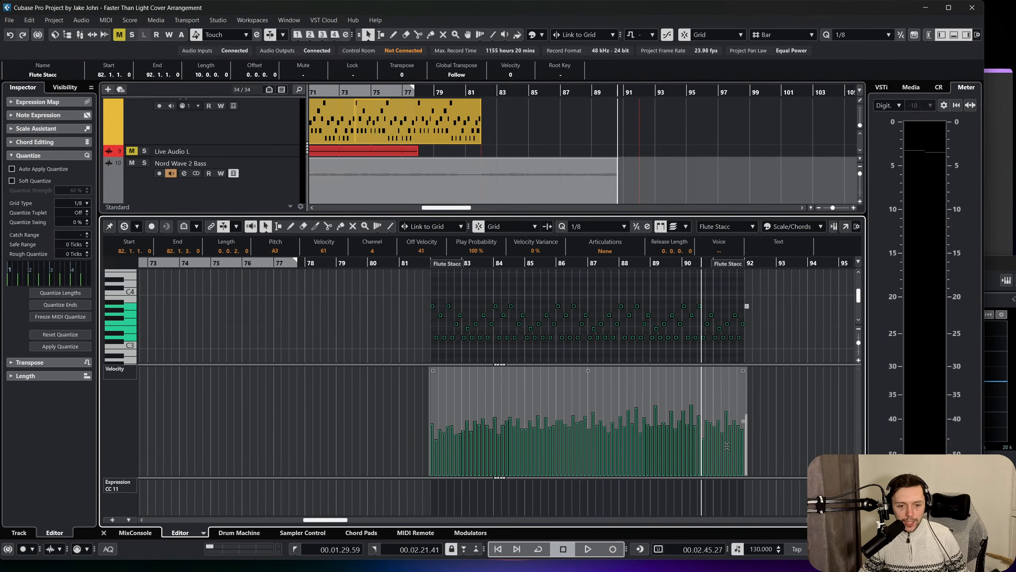
{"action": "left_click", "coordinate": [102, 533]}
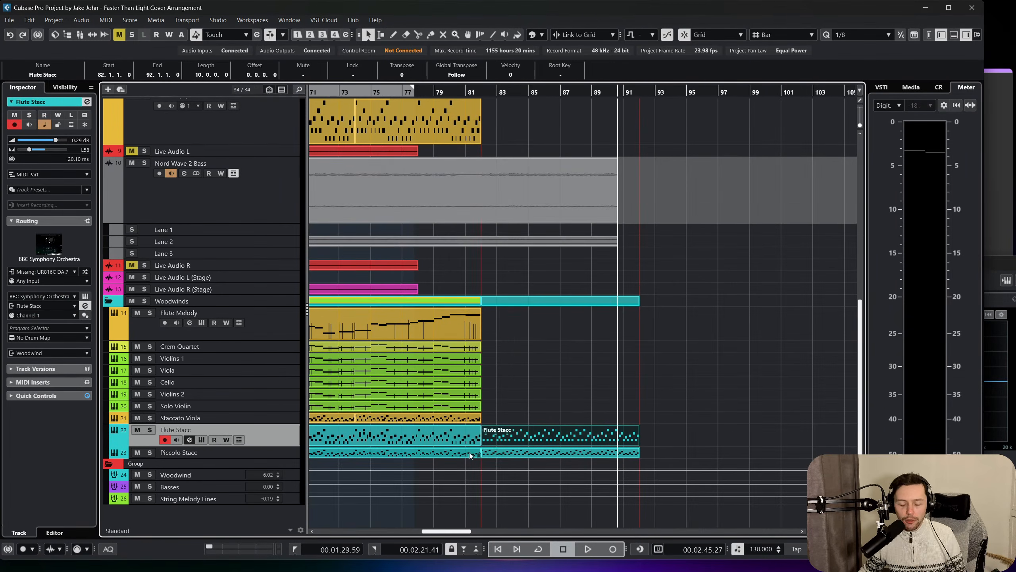
Play the project from bar 82 to check the new flute and piccolo parts, selecting the Piccolo Stacc track.
{"action": "left_click", "coordinate": [580, 391]}
{"action": "left_click", "coordinate": [481, 93]}
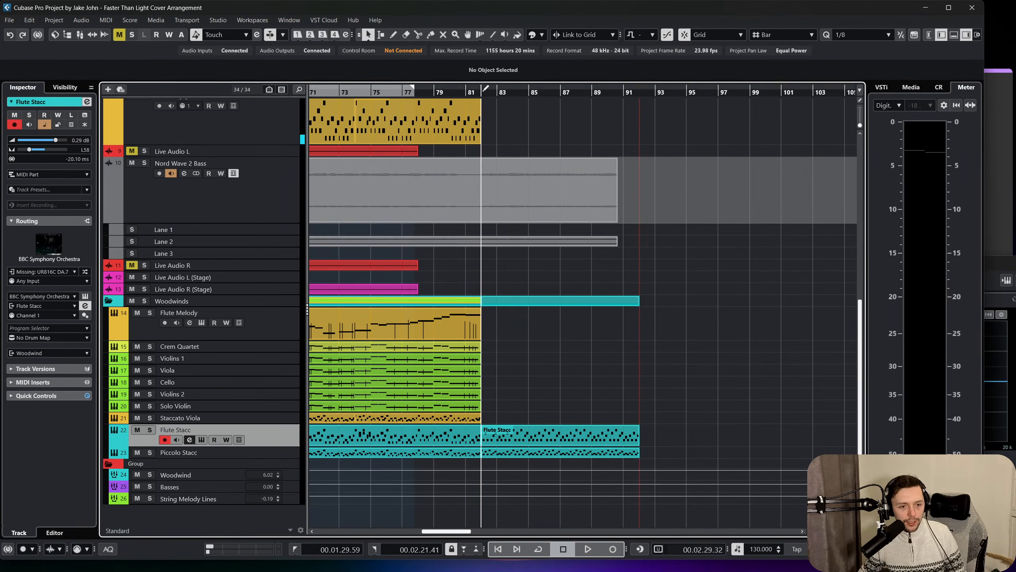
{"action": "key", "text": "space"}
{"action": "scroll", "coordinate": [320, 296], "scroll_direction": "up", "scroll_amount": 10}
{"action": "key", "text": "space"}
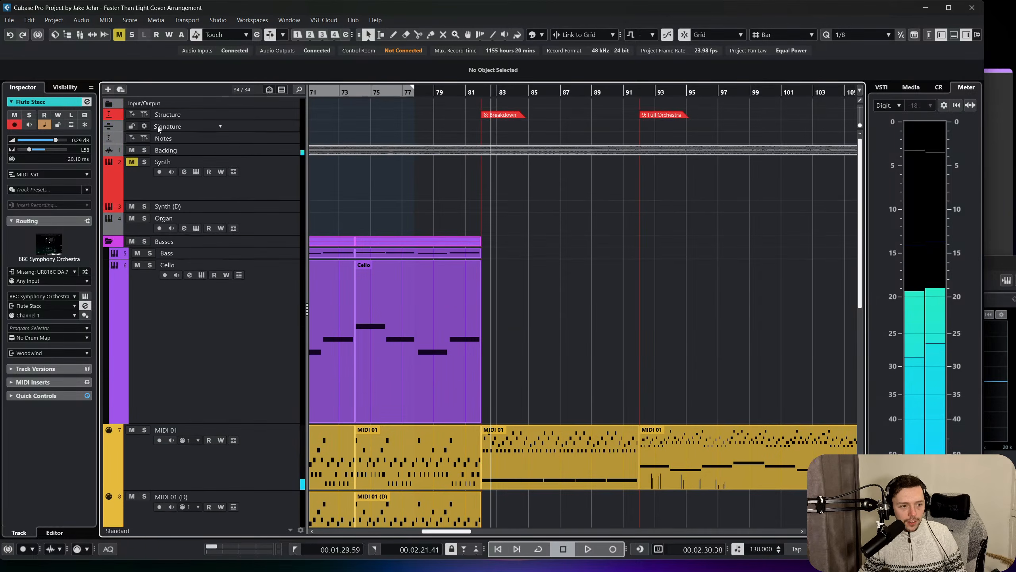
{"action": "scroll", "coordinate": [140, 148], "scroll_direction": "down", "scroll_amount": 6}
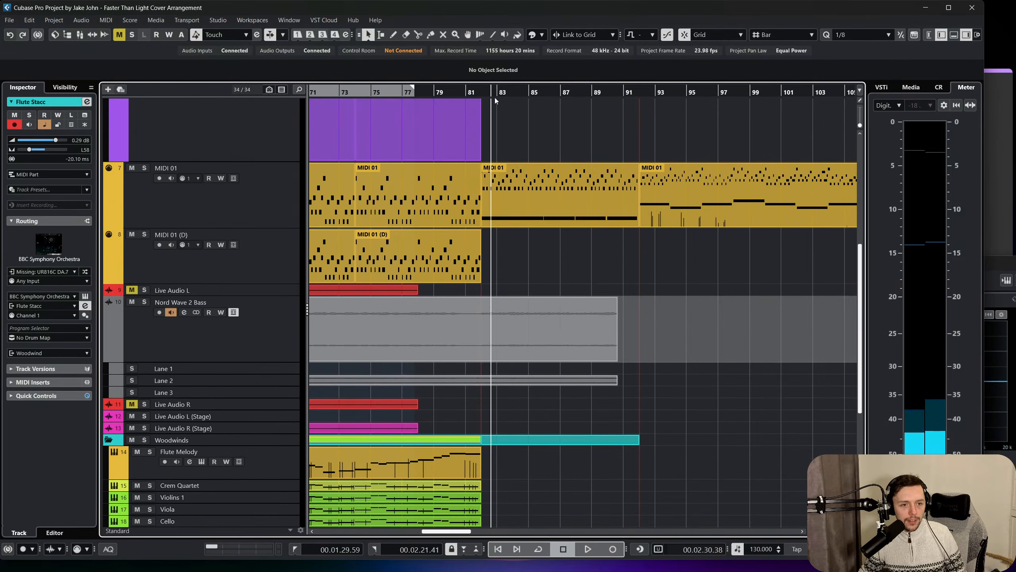
{"action": "left_click", "coordinate": [482, 93]}
{"action": "scroll", "coordinate": [509, 227], "scroll_direction": "down", "scroll_amount": 5}
{"action": "key", "text": "space"}
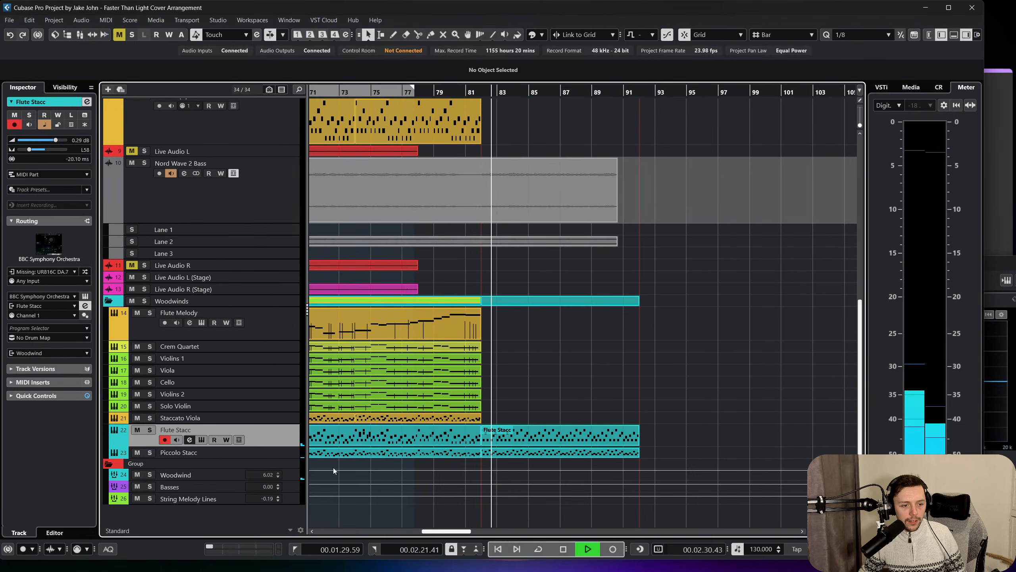
{"action": "left_click", "coordinate": [284, 458]}
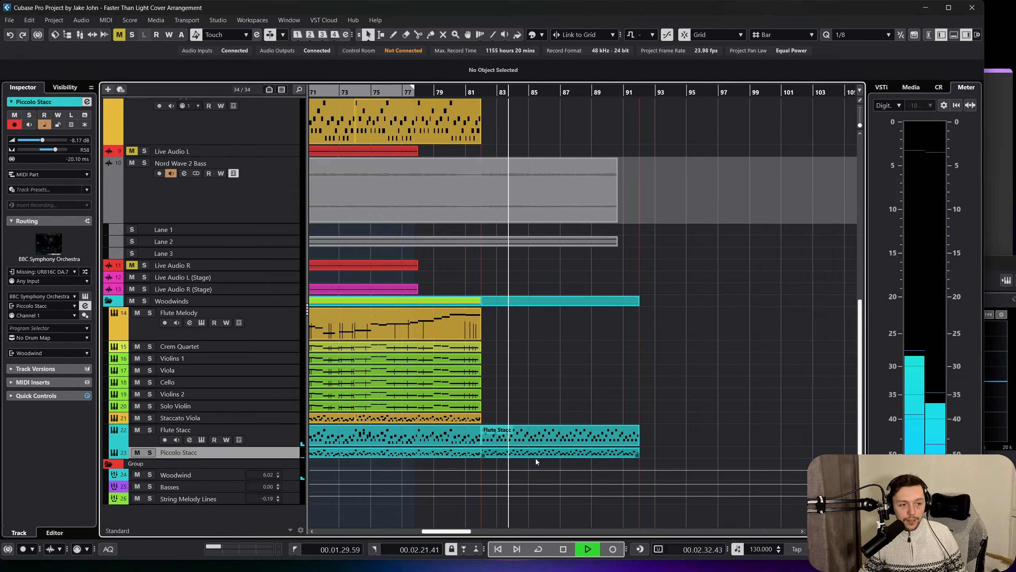
{"action": "key", "text": "space"}
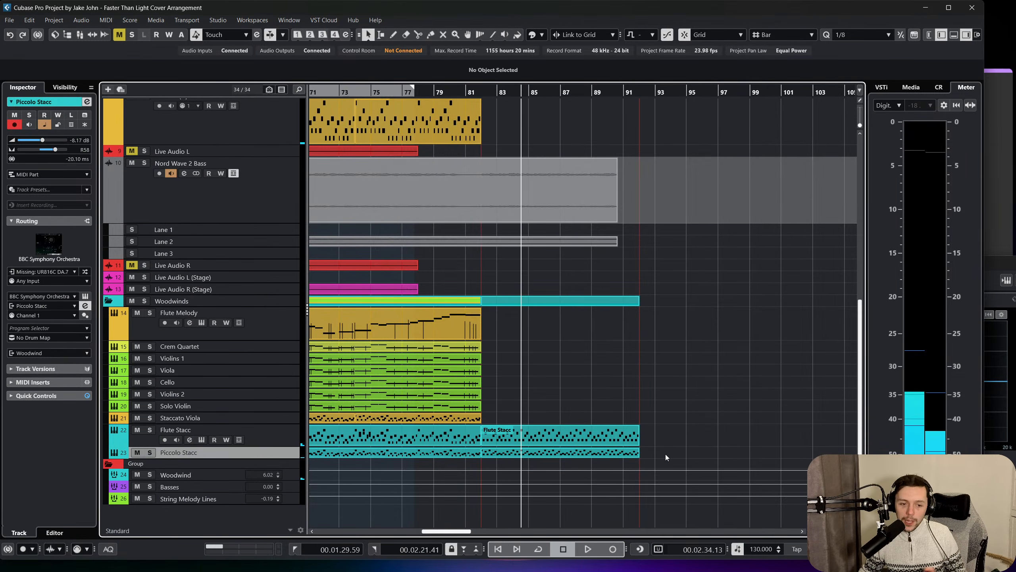
Raise the velocities of all notes in the Piccolo Stacc event at bars 82 to 92, taking the first note to 89.
{"action": "left_click", "coordinate": [602, 453]}
{"action": "double_click", "coordinate": [597, 455]}
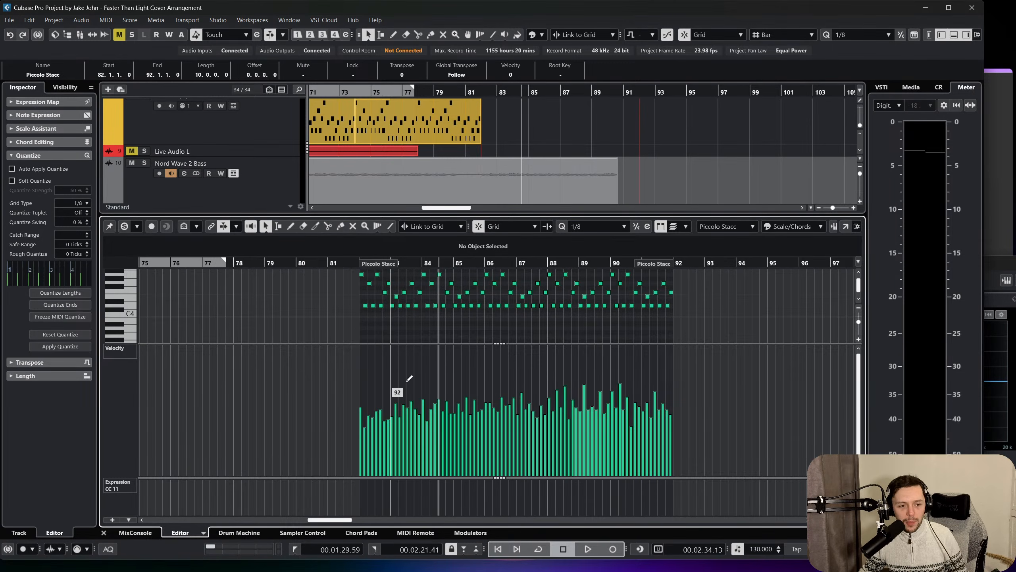
{"action": "key", "text": "ctrl+a"}
{"action": "mouse_move", "coordinate": [513, 346]}
{"action": "left_mouse_down"}
{"action": "mouse_move", "coordinate": [519, 322]}
{"action": "mouse_move", "coordinate": [521, 333]}
{"action": "left_mouse_up"}
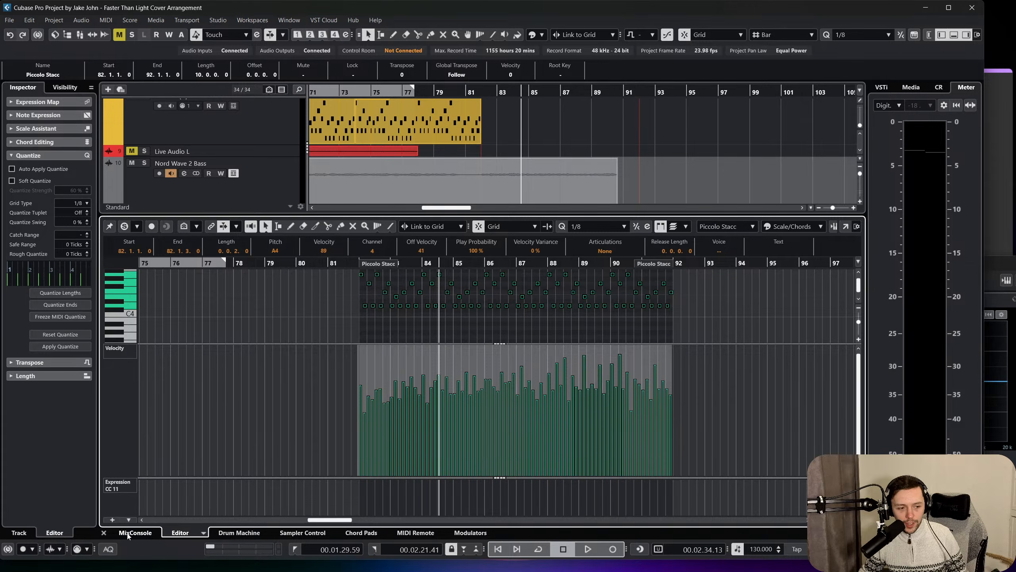
{"action": "left_click", "coordinate": [103, 533]}
Play from bar 80 and solo the Piccolo Stacc track.
{"action": "left_click", "coordinate": [458, 93]}
{"action": "key", "text": "space"}
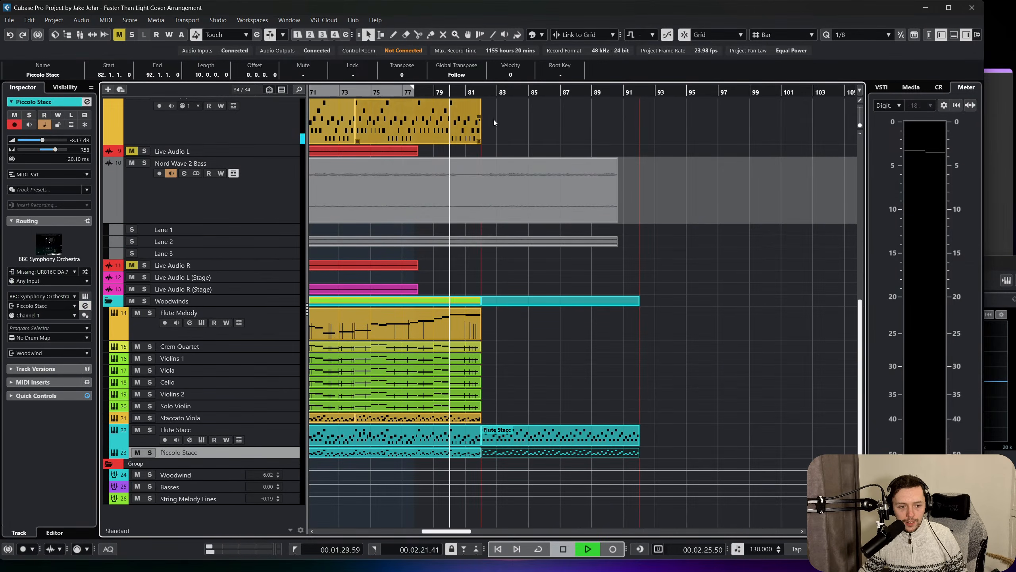
{"action": "left_click", "coordinate": [146, 455]}
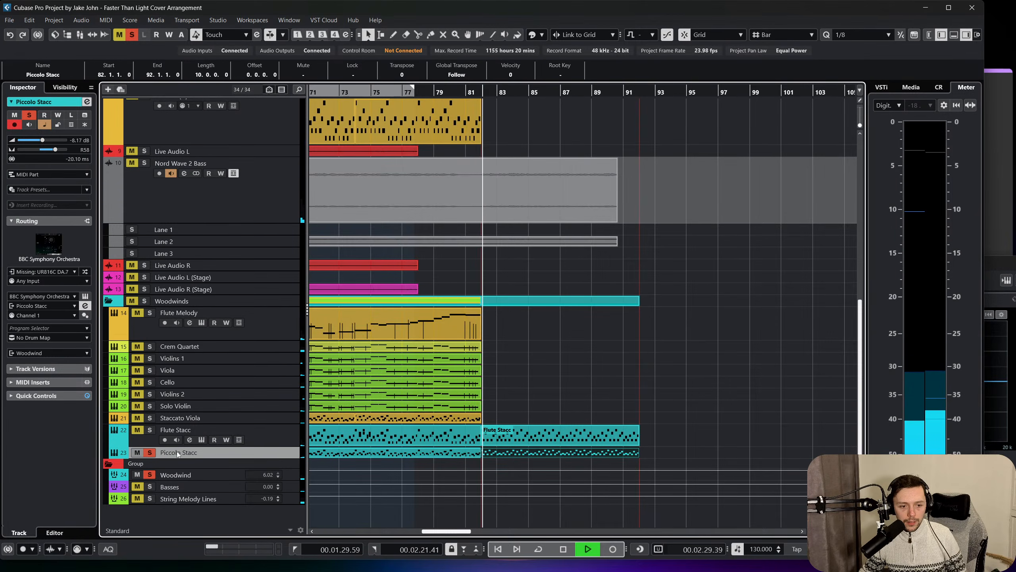
Transpose all notes of the Piccolo Stacc breakdown event up one octave and lower their velocities, taking the first note to 79.
{"action": "double_click", "coordinate": [529, 452]}
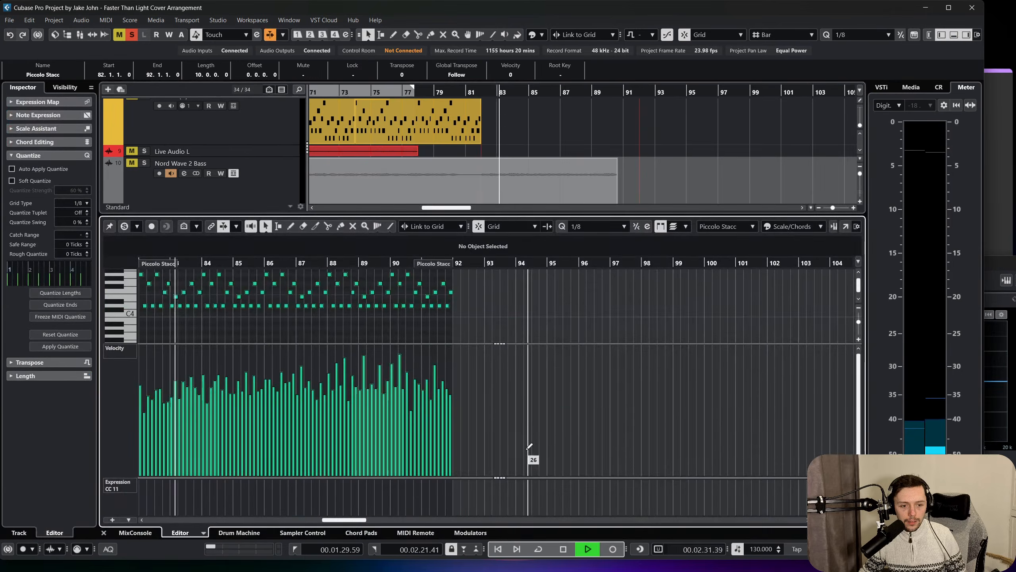
{"action": "key", "text": "ctrl+a"}
{"action": "left_click", "coordinate": [103, 533]}
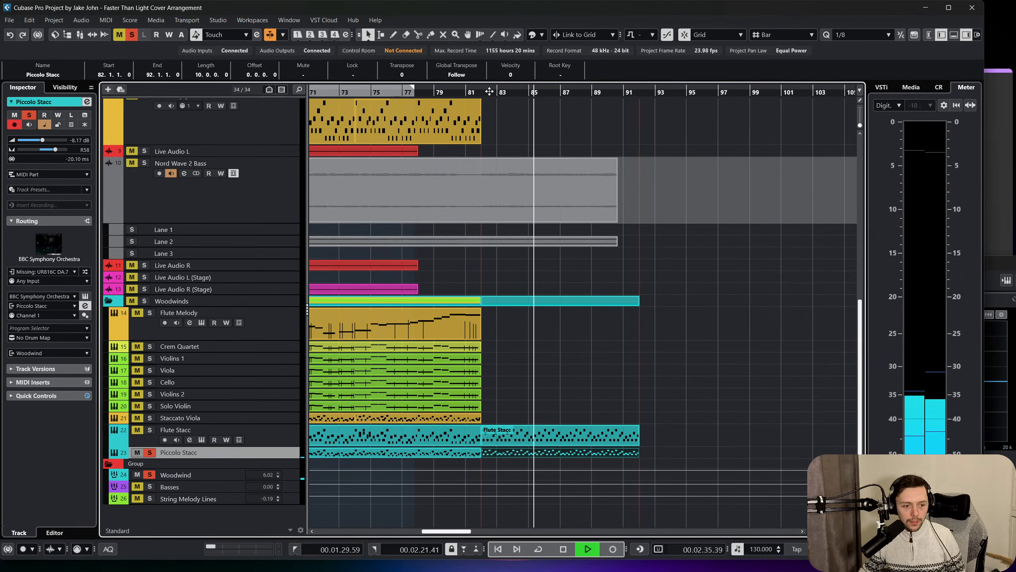
{"action": "double_click", "coordinate": [538, 452]}
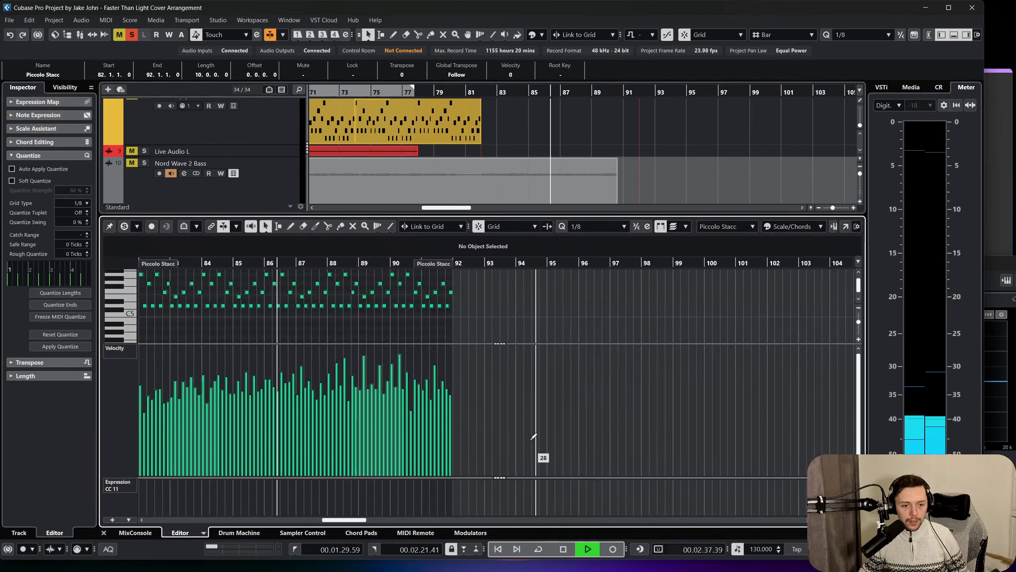
{"action": "left_click_drag", "start_coordinate": [295, 349], "coordinate": [296, 363]}
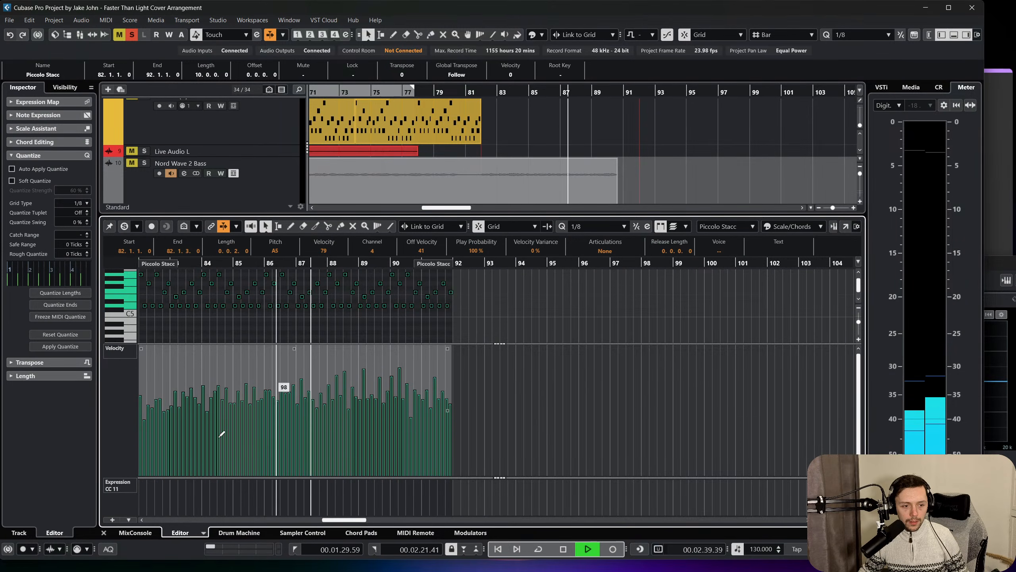
{"action": "left_click", "coordinate": [104, 533]}
Solo the Flute Stacc track as well and play both staccato woodwind parts from bar 82.
{"action": "key", "text": "space"}
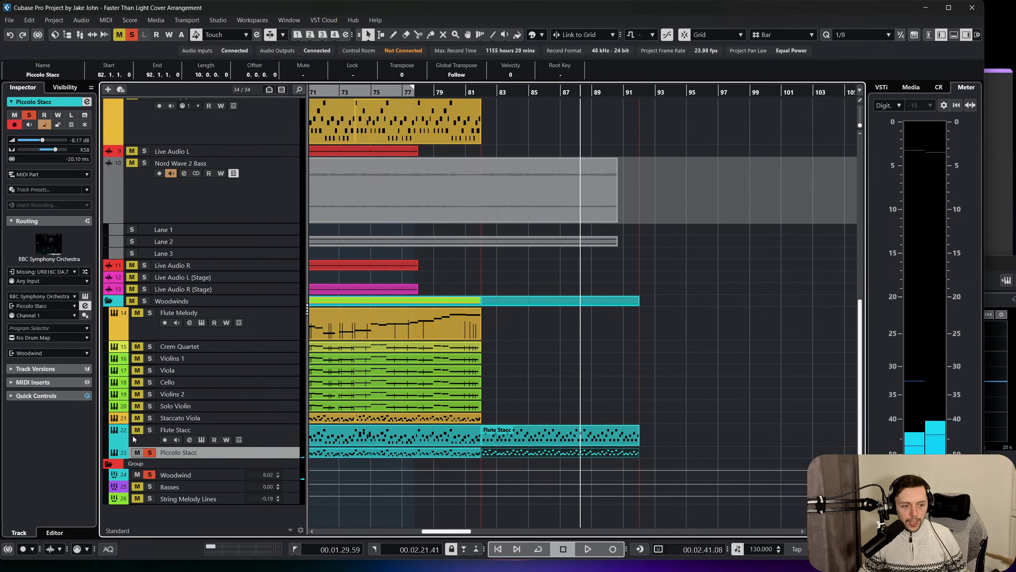
{"action": "left_click", "coordinate": [478, 91]}
{"action": "key", "text": "space"}
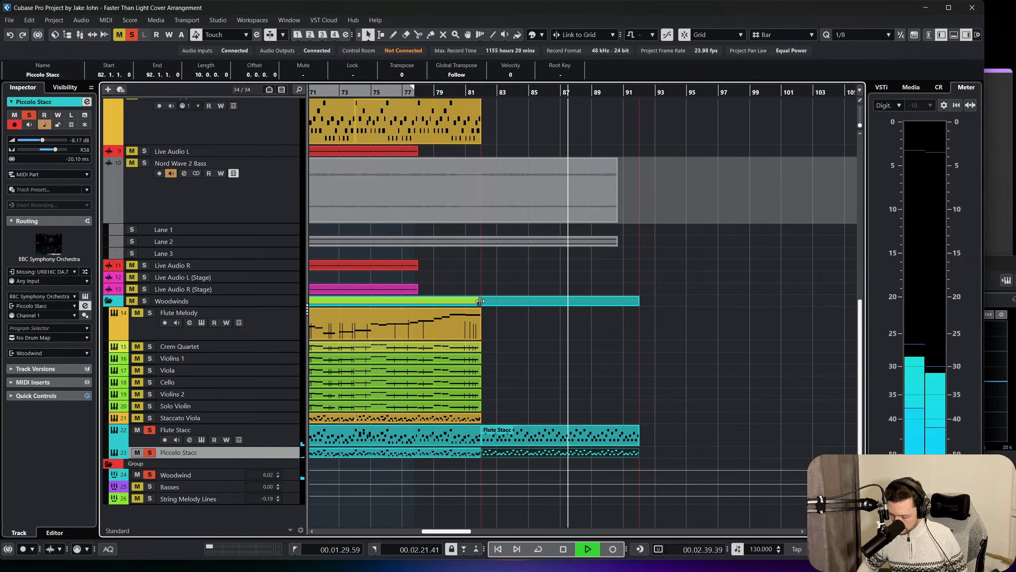
{"action": "left_click", "coordinate": [732, 355]}
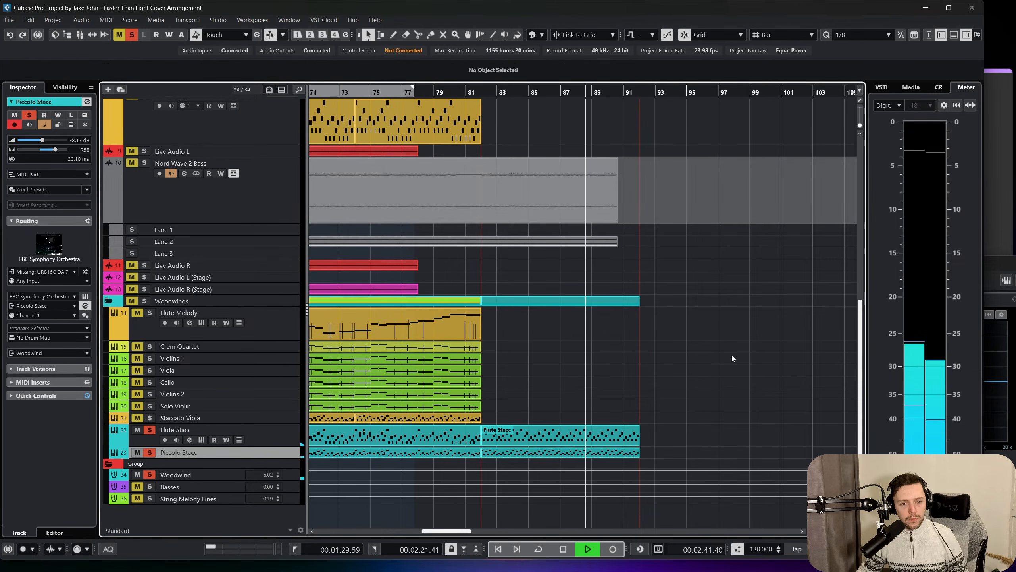
{"action": "key", "text": "space"}
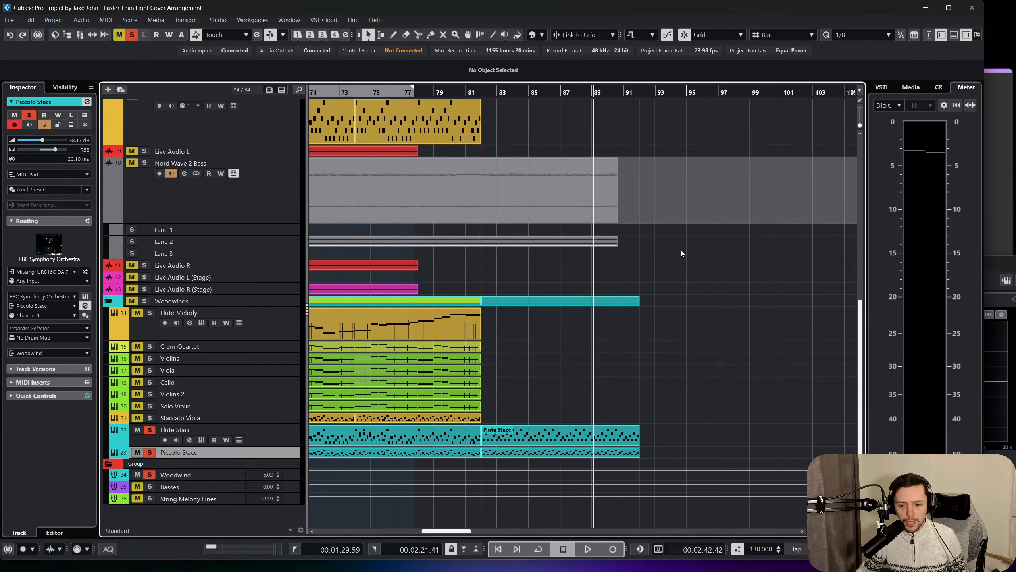
Solo the Backing track too and play the breakdown from bar 82 with the flute and piccolo parts.
{"action": "scroll", "coordinate": [681, 250], "scroll_direction": "left", "scroll_amount": 5}
{"action": "scroll", "coordinate": [657, 190], "scroll_direction": "right", "scroll_amount": 2}
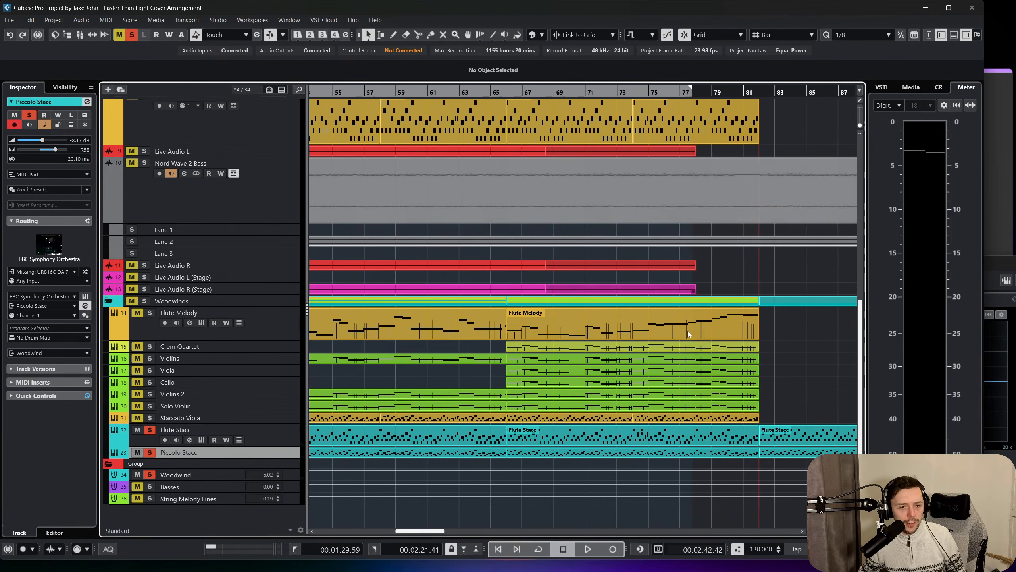
{"action": "left_click", "coordinate": [593, 94]}
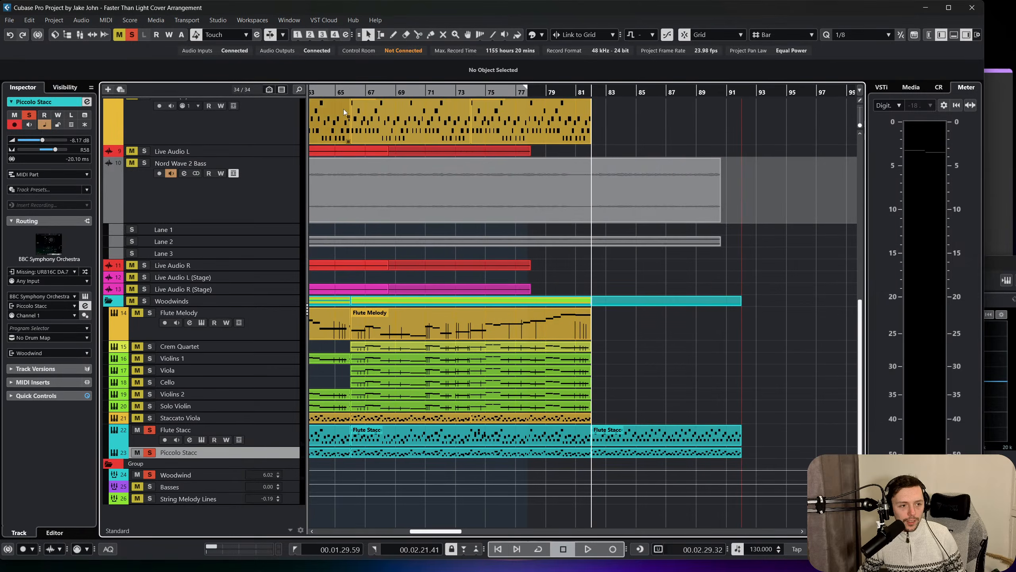
{"action": "scroll", "coordinate": [171, 96], "scroll_direction": "up", "scroll_amount": 5}
{"action": "scroll", "coordinate": [174, 138], "scroll_direction": "up", "scroll_amount": 3}
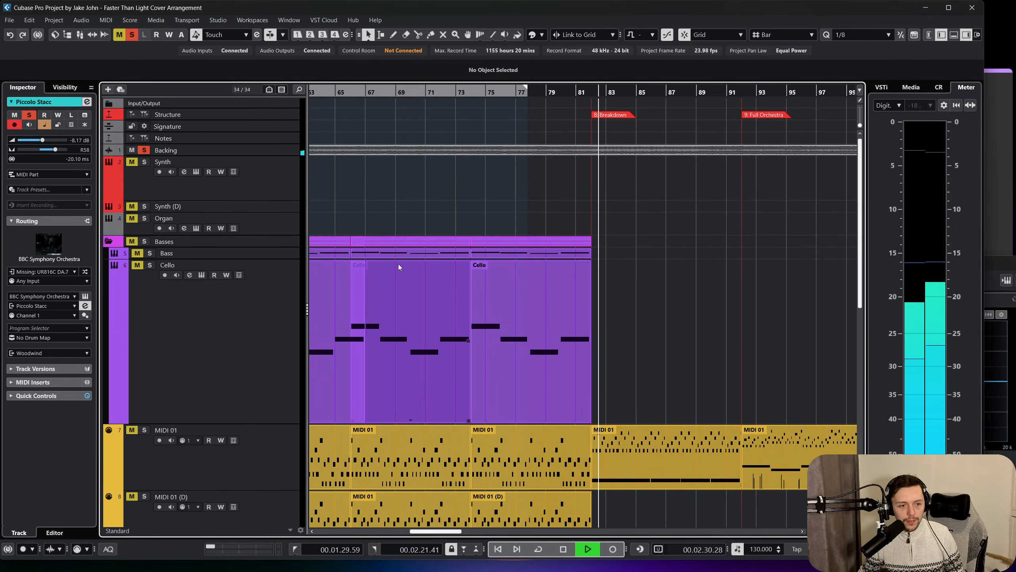
{"action": "scroll", "coordinate": [440, 236], "scroll_direction": "down", "scroll_amount": 2}
{"action": "scroll", "coordinate": [600, 296], "scroll_direction": "down", "scroll_amount": 7}
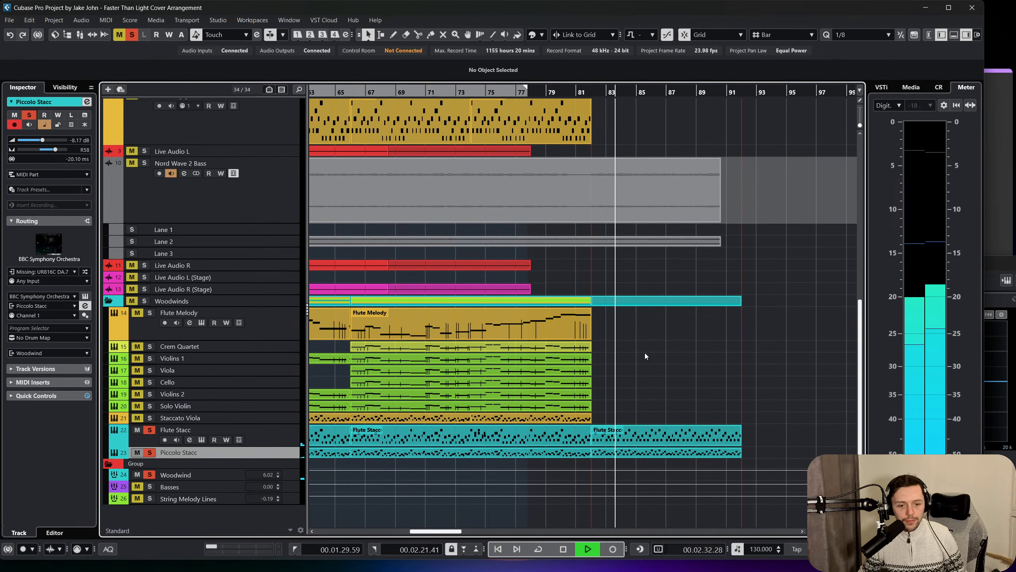
Copy the Flute Stacc event at bars 82 to 92 onto the Organ track, starting at bar 82, and solo the Organ track.
{"action": "left_click", "coordinate": [675, 428]}
{"action": "key", "text": "ctrl+c"}
{"action": "key", "text": "space"}
{"action": "scroll", "coordinate": [670, 372], "scroll_direction": "up", "scroll_amount": 9}
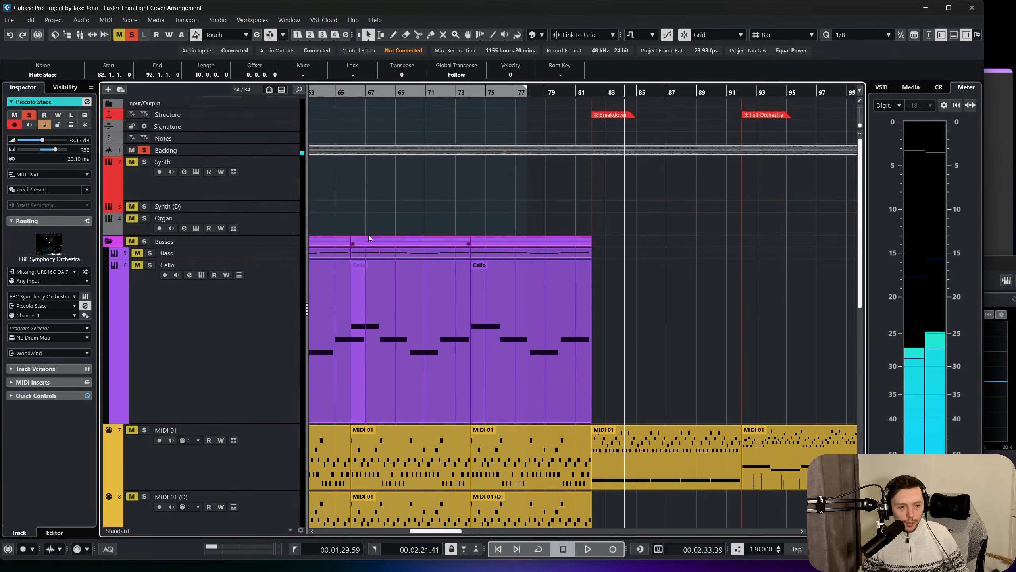
{"action": "left_click", "coordinate": [276, 218]}
{"action": "key", "text": "ctrl+v"}
{"action": "left_click_drag", "start_coordinate": [660, 224], "coordinate": [627, 224]}
{"action": "left_click", "coordinate": [595, 94]}
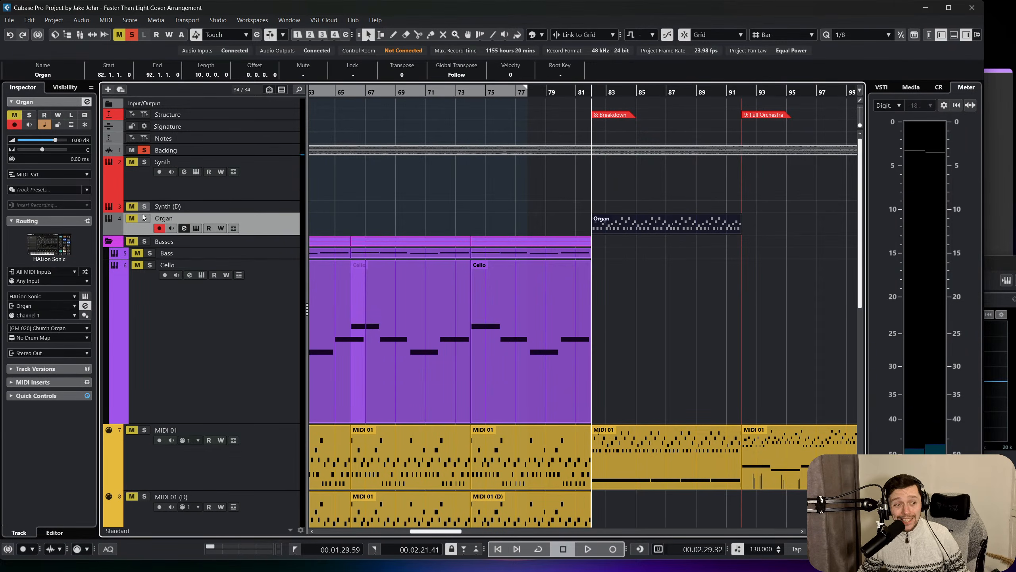
Lower the Organ track's volume to -7.36 dB while playing the breakdown from bar 82.
{"action": "left_click", "coordinate": [46, 140]}
{"action": "key", "text": "space"}
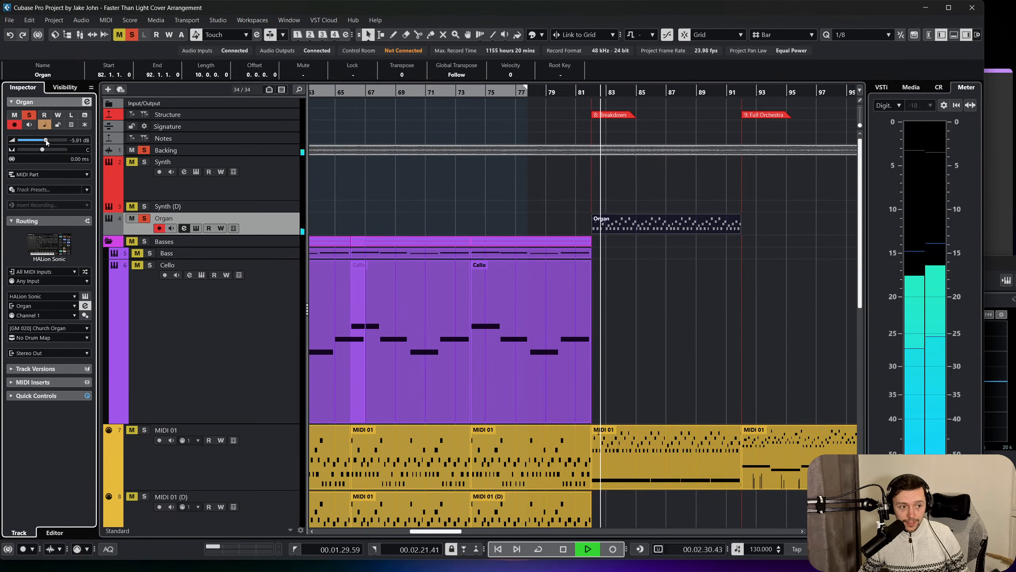
{"action": "left_click_drag", "start_coordinate": [46, 140], "coordinate": [43, 142]}
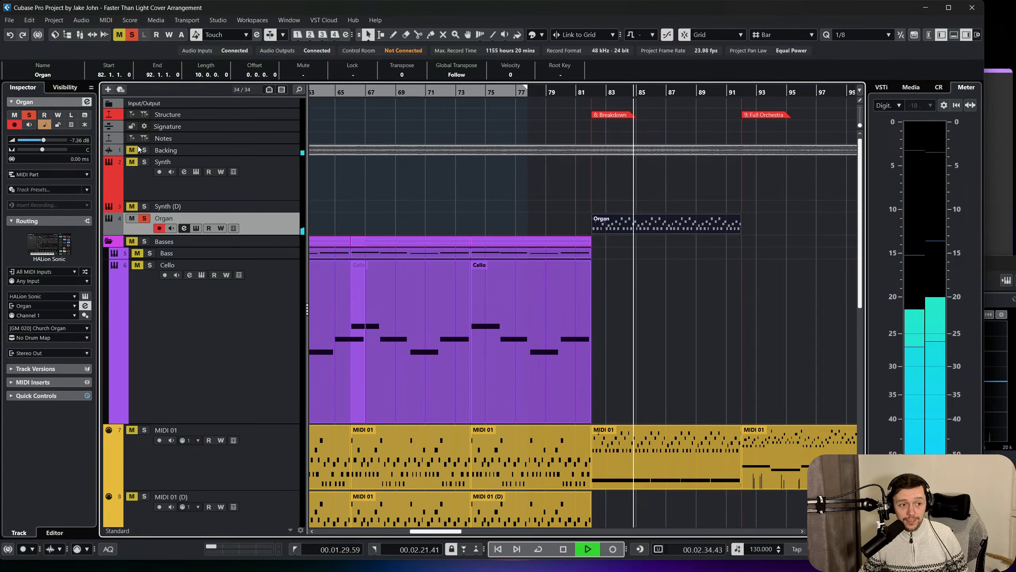
{"action": "key", "text": "space"}
Add a Kontakt instrument track directly below the Organ track.
{"action": "right_click", "coordinate": [291, 222]}
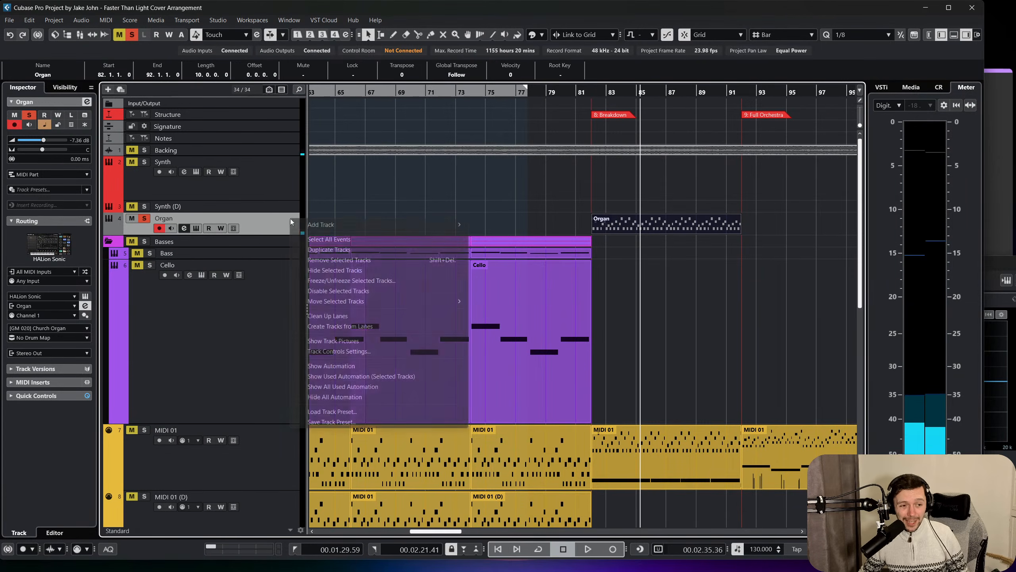
{"action": "mouse_move", "coordinate": [384, 225]}
{"action": "left_click", "coordinate": [612, 238]}
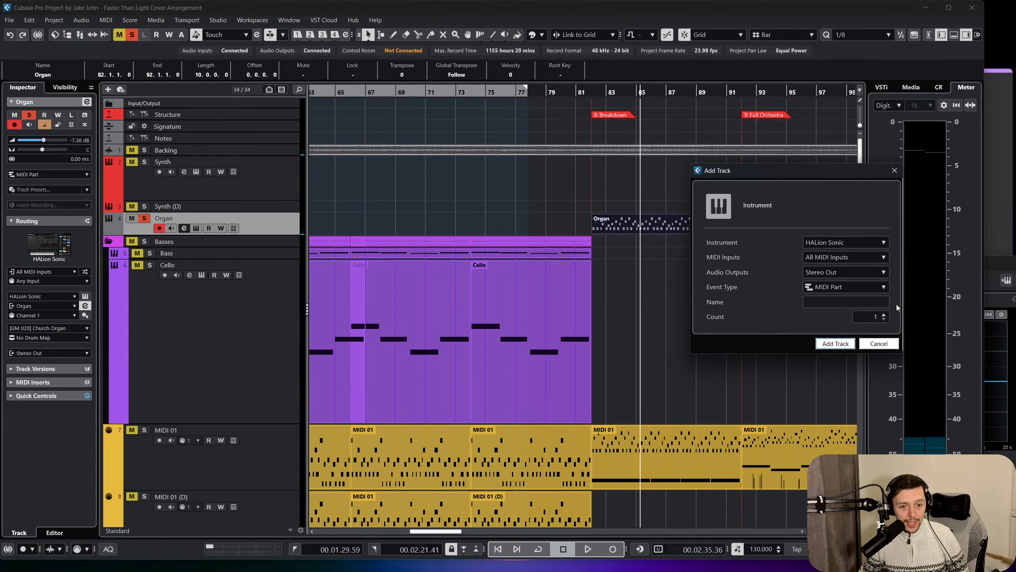
{"action": "left_click", "coordinate": [836, 244]}
{"action": "scroll", "coordinate": [860, 360], "scroll_direction": "down", "scroll_amount": 2}
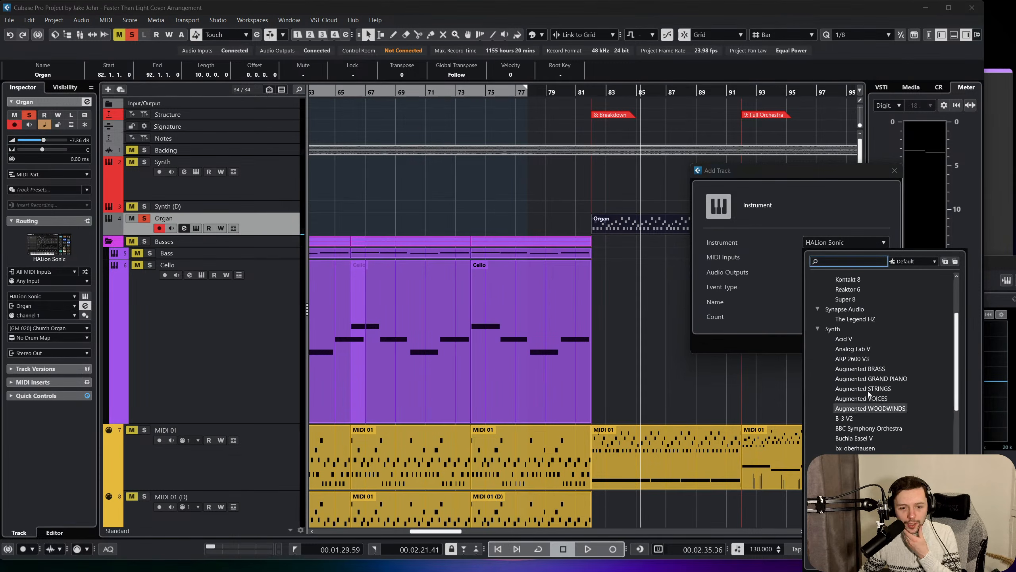
{"action": "left_click", "coordinate": [846, 350]}
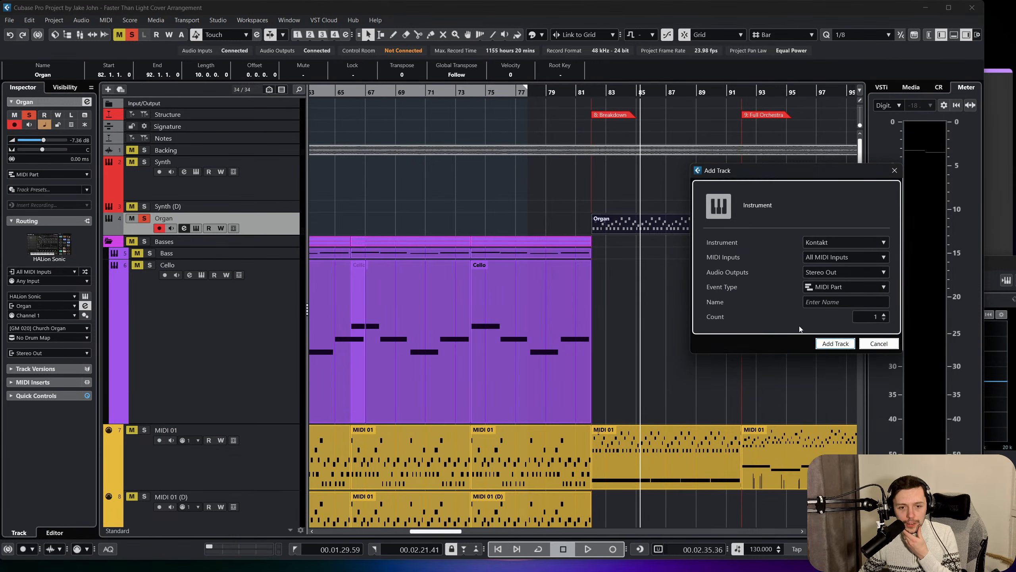
{"action": "left_click", "coordinate": [835, 343]}
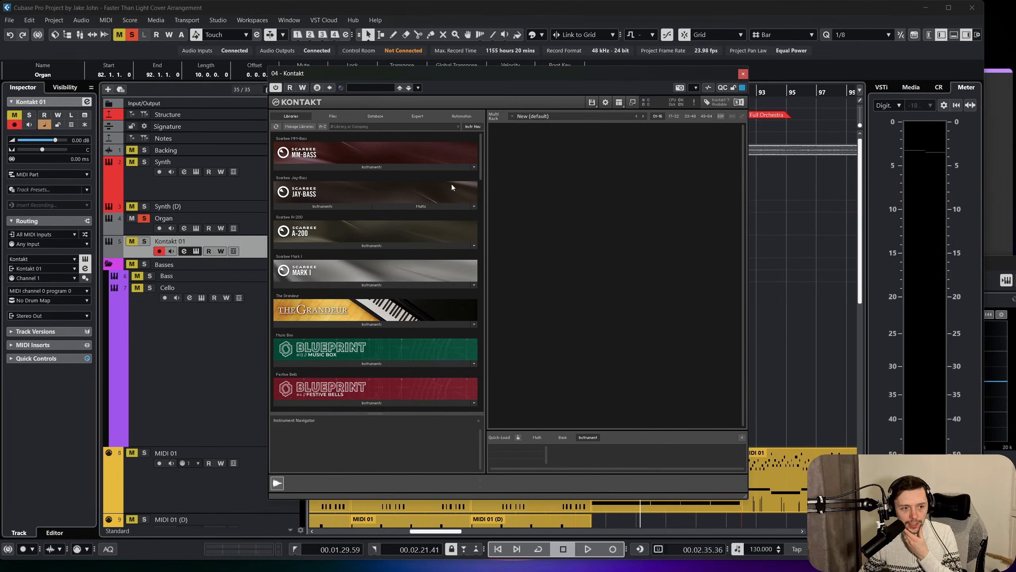
Browse the installed Kontakt libraries, search them for "organ", and close the instrument window.
{"action": "scroll", "coordinate": [452, 187], "scroll_direction": "down", "scroll_amount": 1}
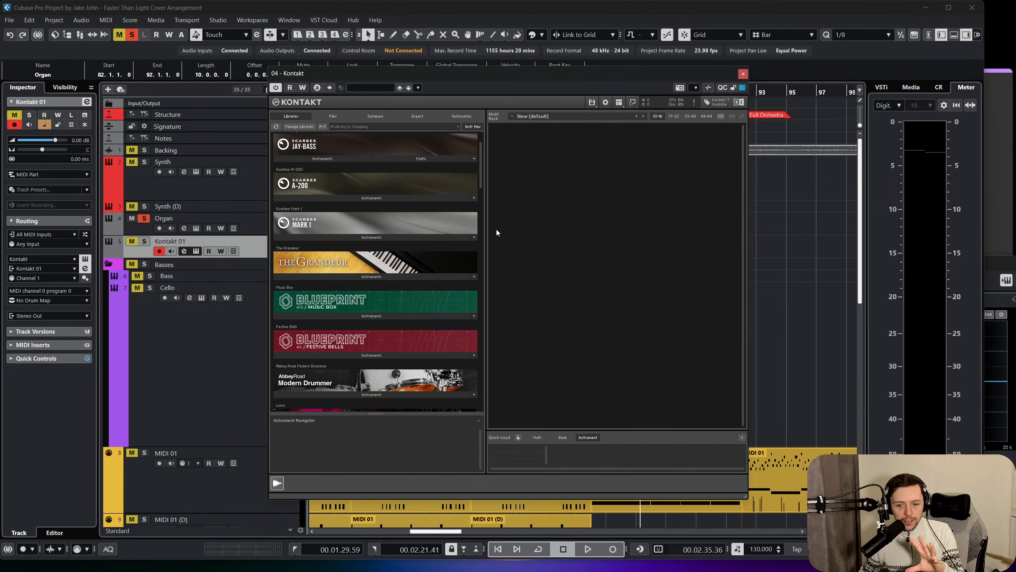
{"action": "left_click_drag", "start_coordinate": [481, 175], "coordinate": [506, 305]}
{"action": "scroll", "coordinate": [507, 308], "scroll_direction": "down", "scroll_amount": 5}
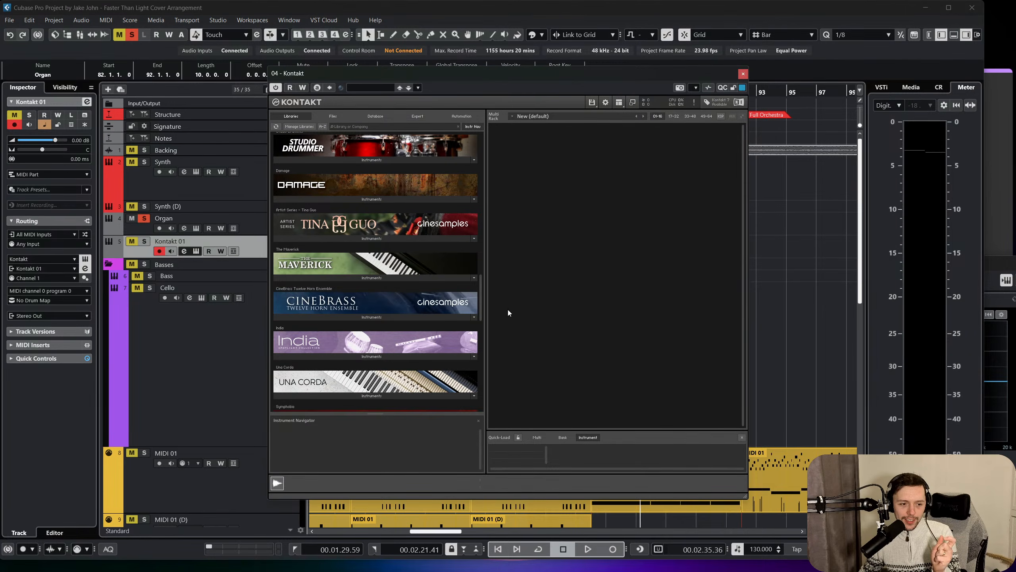
{"action": "scroll", "coordinate": [507, 329], "scroll_direction": "down", "scroll_amount": 7}
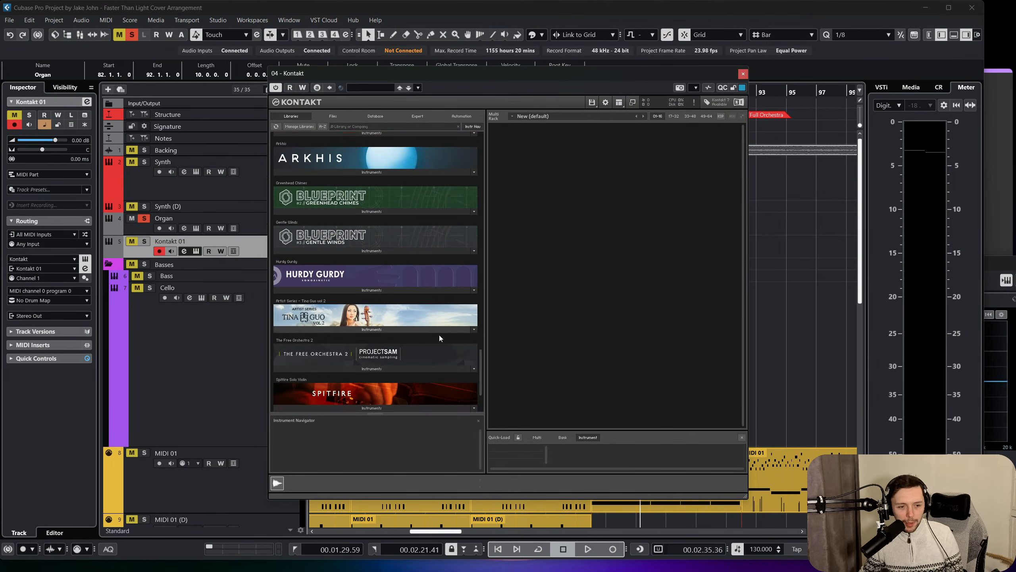
{"action": "scroll", "coordinate": [439, 336], "scroll_direction": "down", "scroll_amount": 3}
{"action": "left_click", "coordinate": [391, 127]}
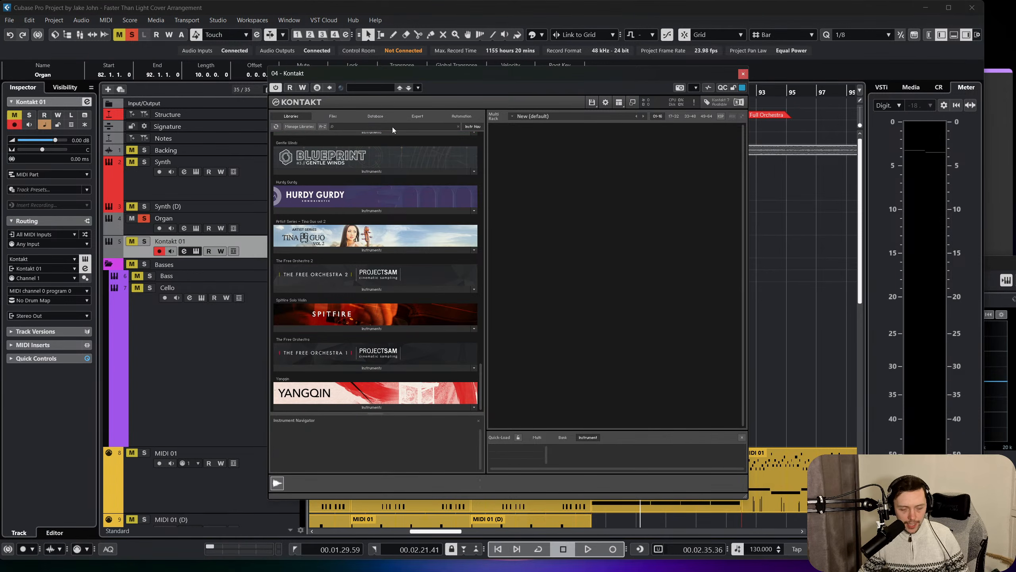
{"action": "type", "text": "organ"}
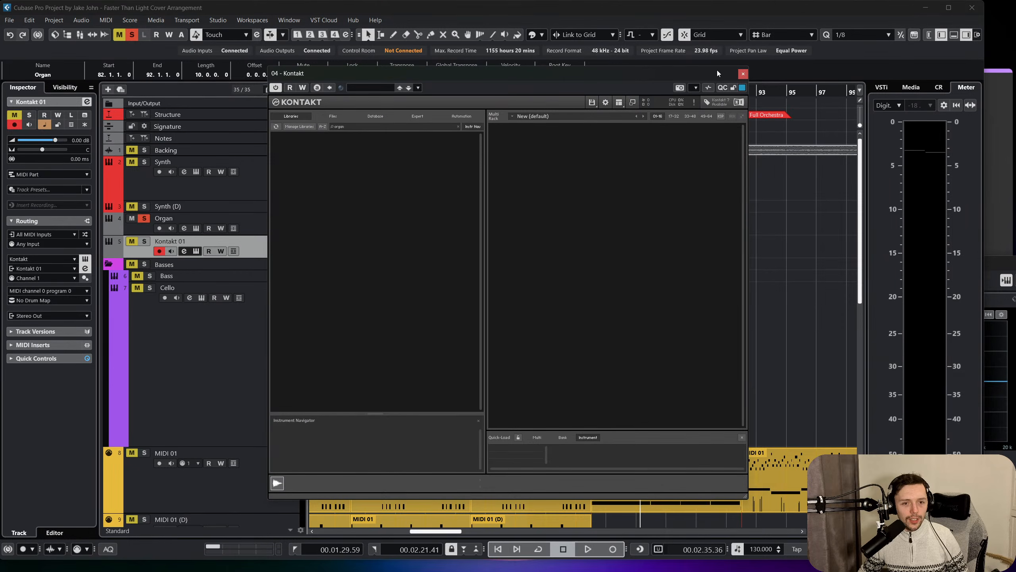
{"action": "left_click", "coordinate": [743, 74]}
Switch the Kontakt 01 track's instrument to Kontakt 8 and load the Blueprint Church Organ preset by searching for "organ".
{"action": "left_click", "coordinate": [42, 258]}
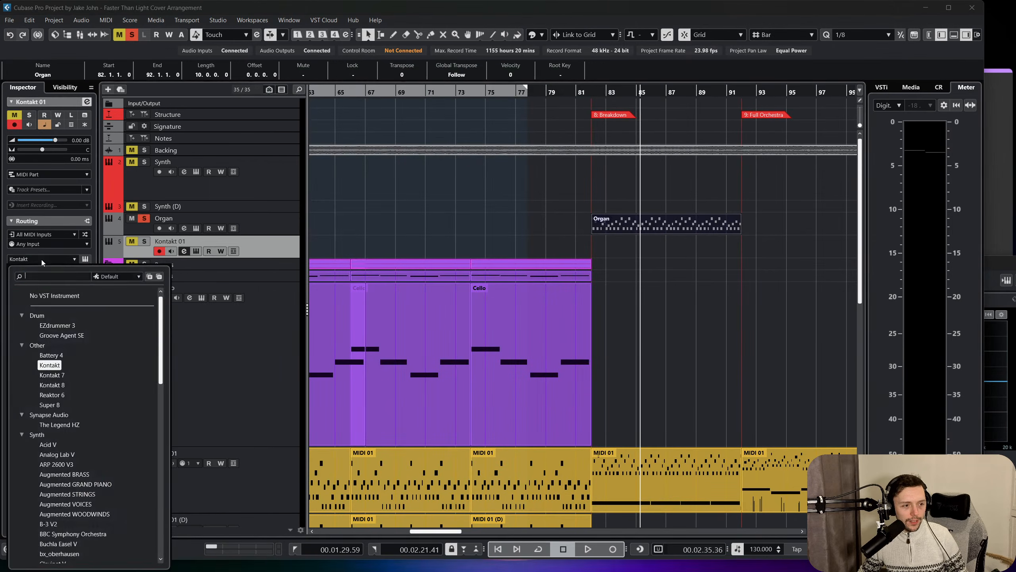
{"action": "left_click", "coordinate": [56, 387]}
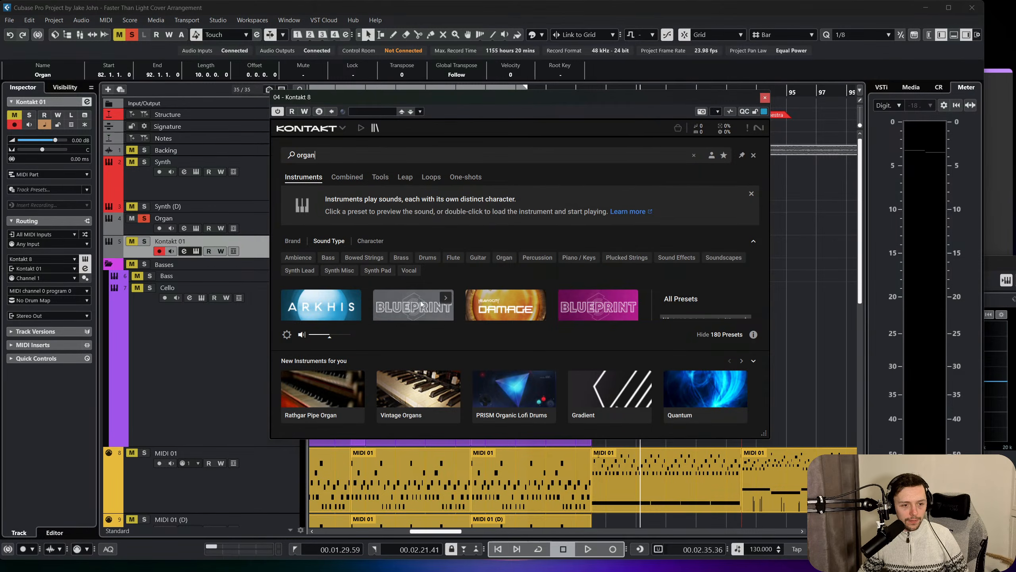
{"action": "left_click", "coordinate": [421, 299]}
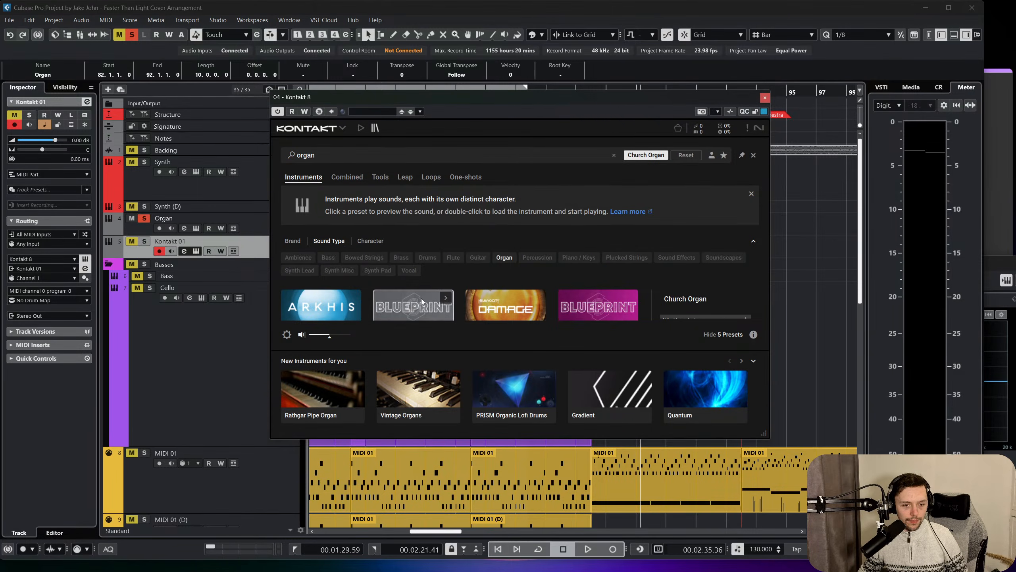
{"action": "scroll", "coordinate": [422, 296], "scroll_direction": "down", "scroll_amount": 1}
{"action": "scroll", "coordinate": [423, 296], "scroll_direction": "up", "scroll_amount": 1}
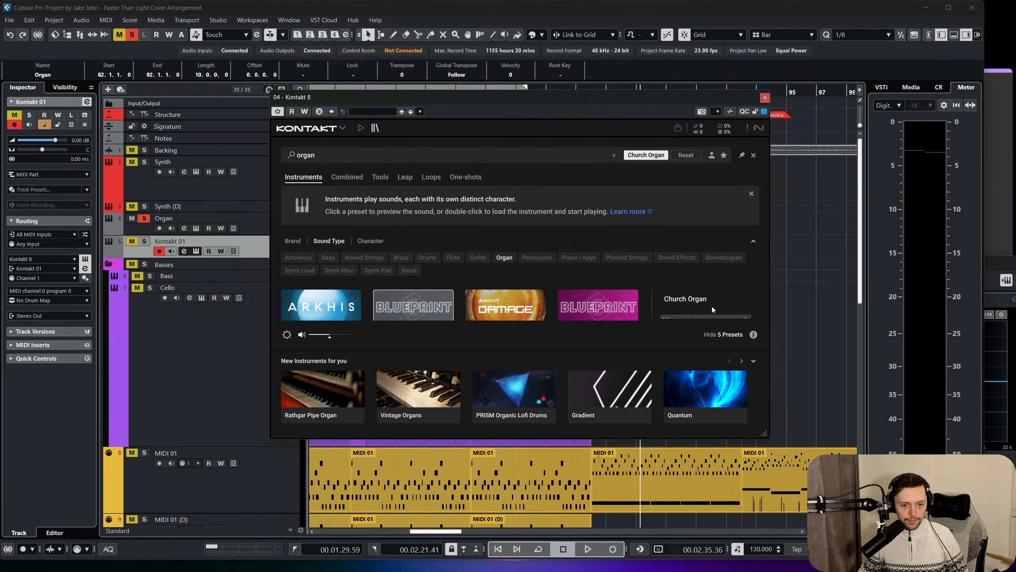
{"action": "left_click_drag", "start_coordinate": [766, 439], "coordinate": [811, 536]}
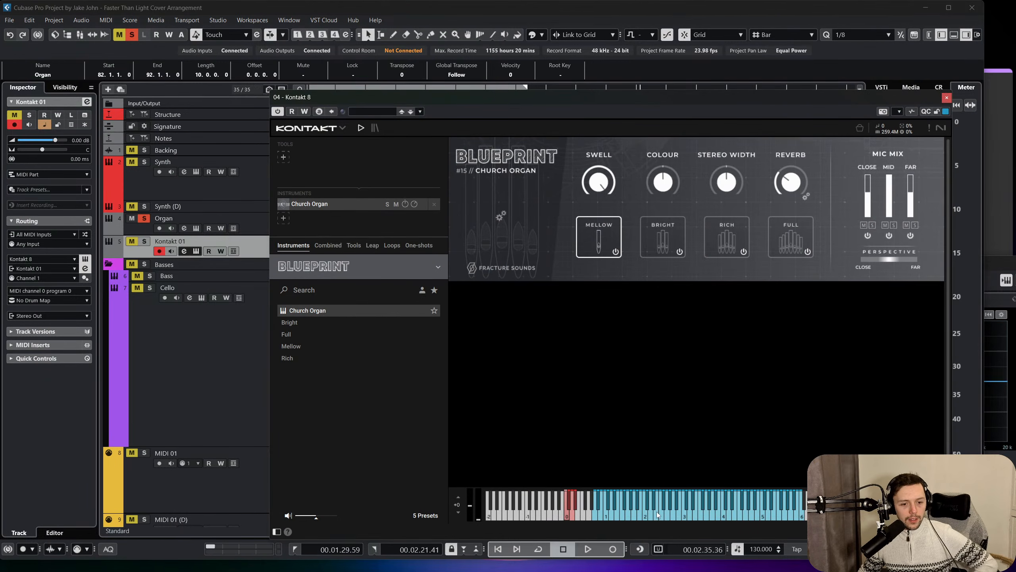
{"action": "left_click", "coordinate": [947, 97]}
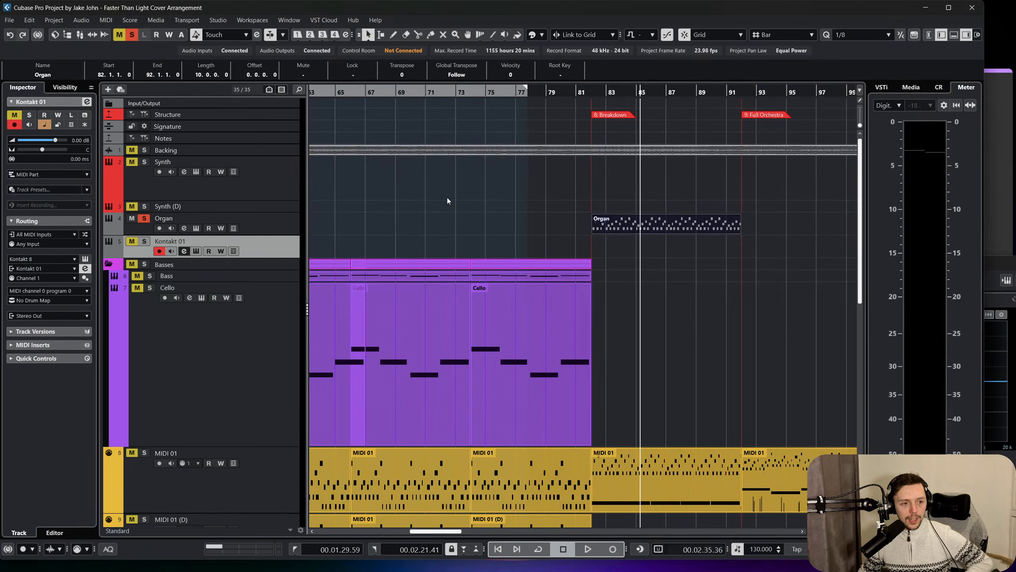
Copy the Organ event onto the Kontakt 01 track at bar 82 and play the copy with that track soloed.
{"action": "key", "text": "ctrl+d"}
{"action": "left_click_drag", "start_coordinate": [748, 227], "coordinate": [597, 242]}
{"action": "key", "text": "s"}
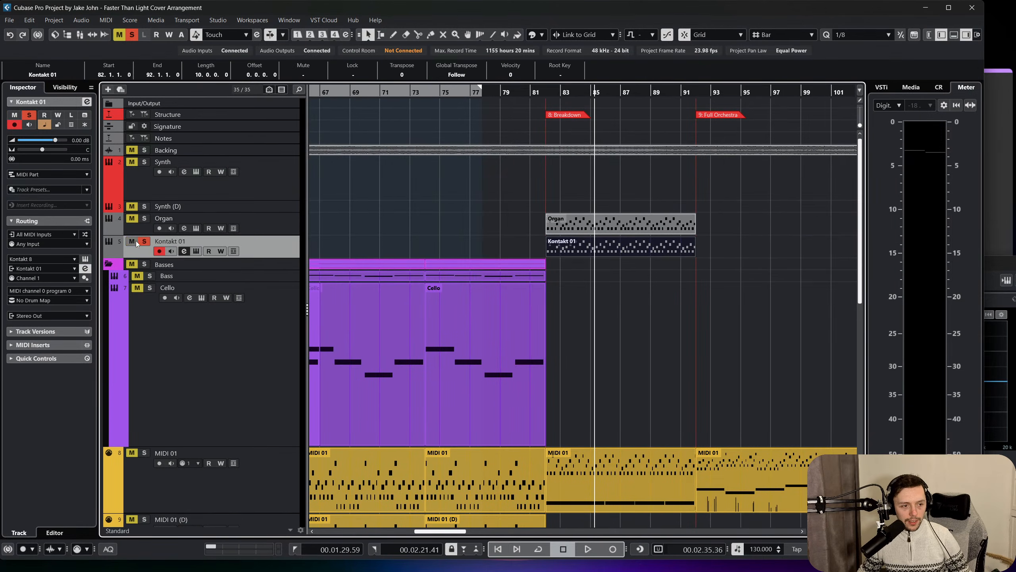
{"action": "key", "text": "space"}
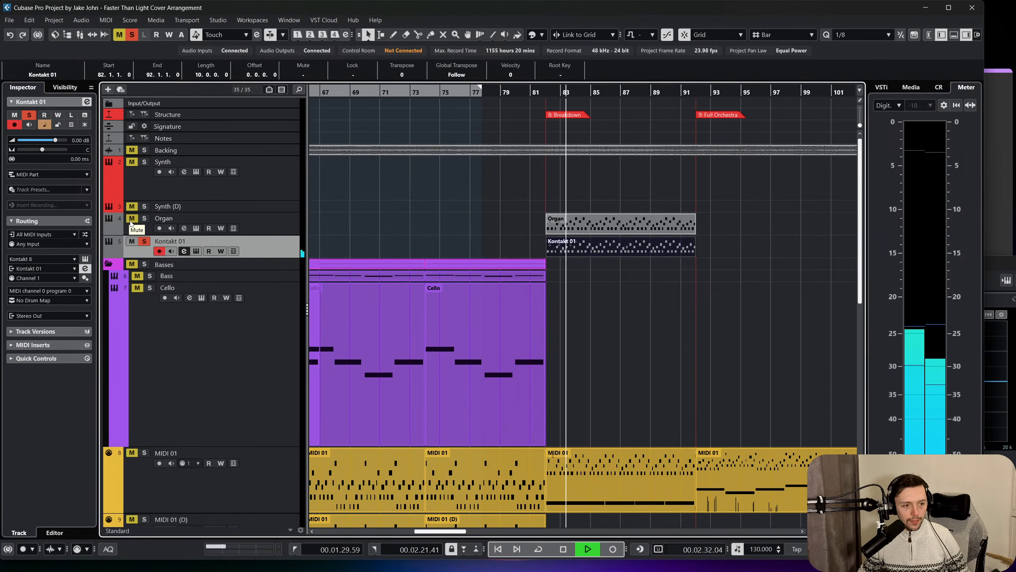
{"action": "key", "text": "space"}
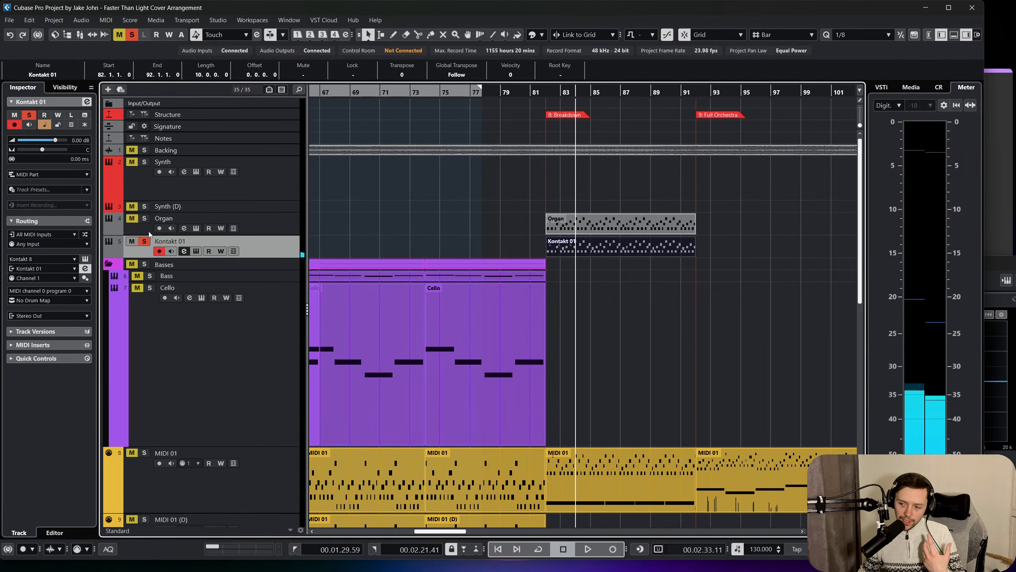
Solo the Organ track alongside Kontakt 01, compare both organ sounds from bar 82, and clear all solos.
{"action": "left_click", "coordinate": [132, 218]}
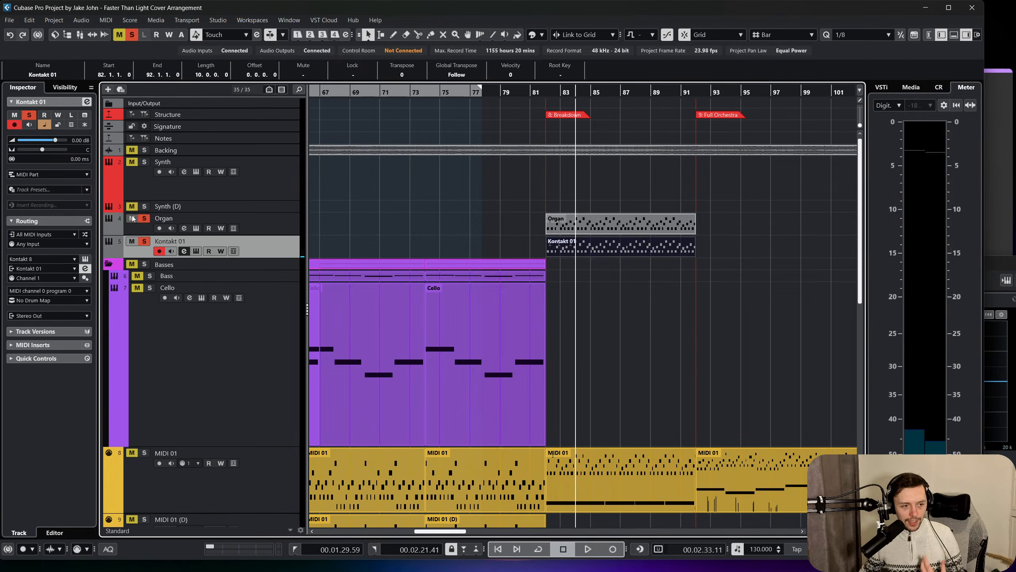
{"action": "left_click", "coordinate": [546, 92]}
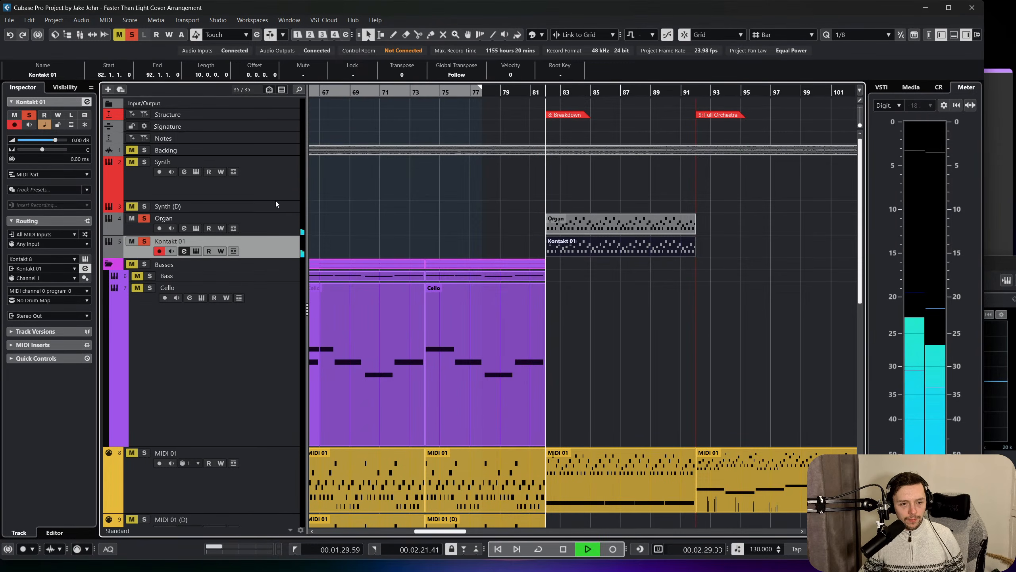
{"action": "left_click", "coordinate": [278, 224]}
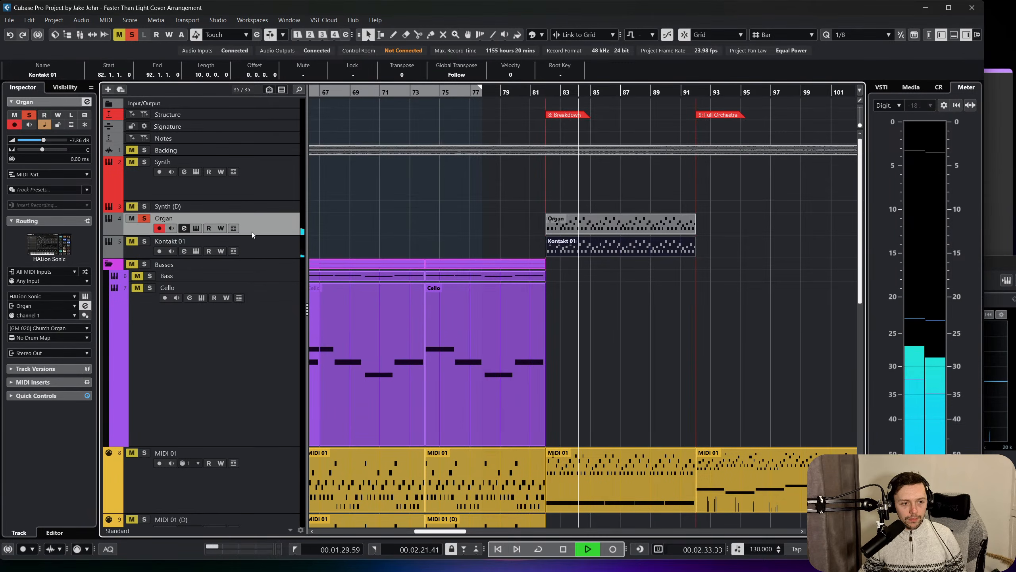
{"action": "left_click", "coordinate": [135, 242]}
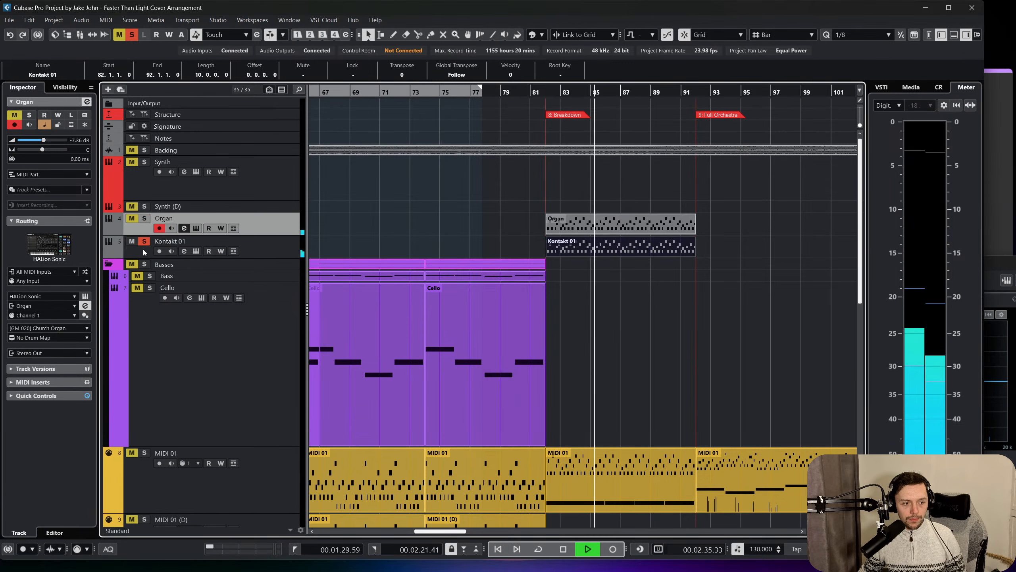
{"action": "key", "text": "space"}
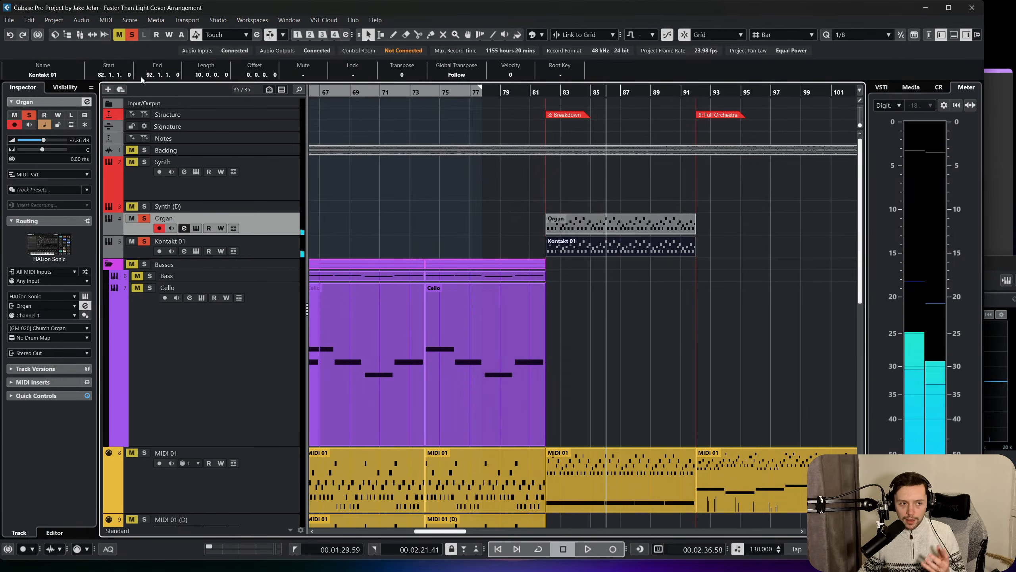
{"action": "left_click", "coordinate": [132, 35]}
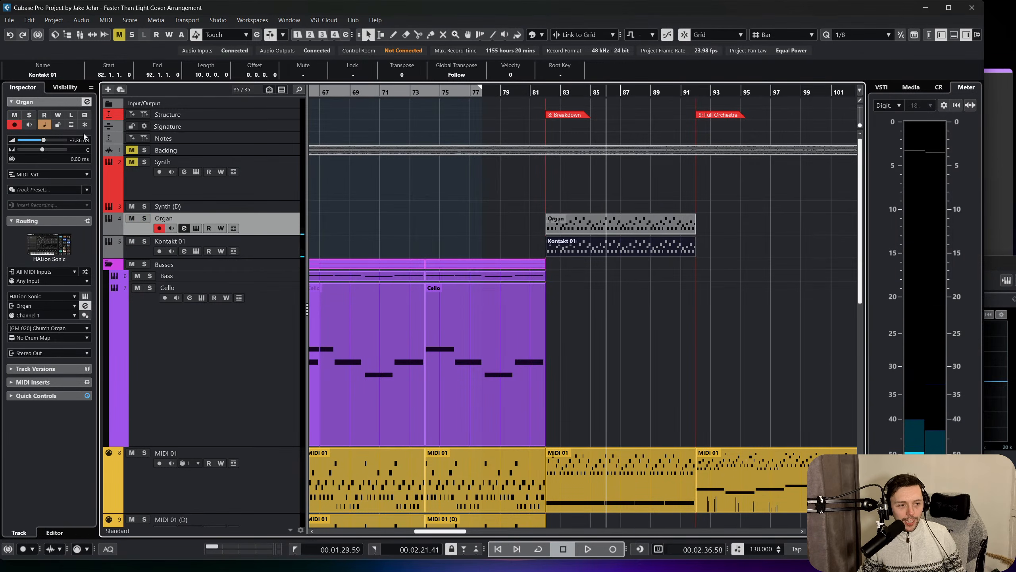
Pan the Organ track to R44 and the Kontakt 01 track to L42.
{"action": "left_click", "coordinate": [35, 150]}
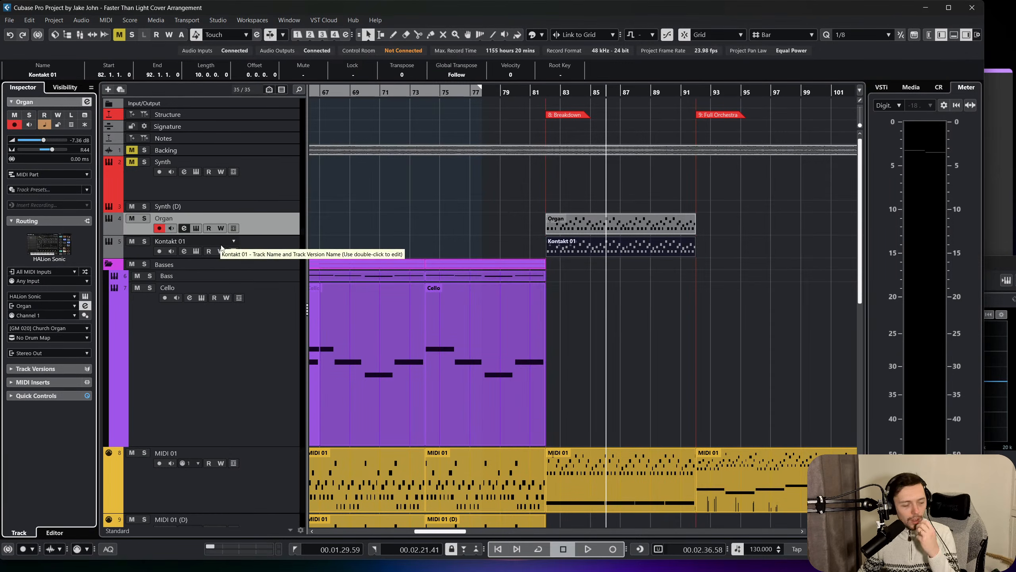
{"action": "left_click", "coordinate": [256, 253]}
{"action": "left_click", "coordinate": [33, 150]}
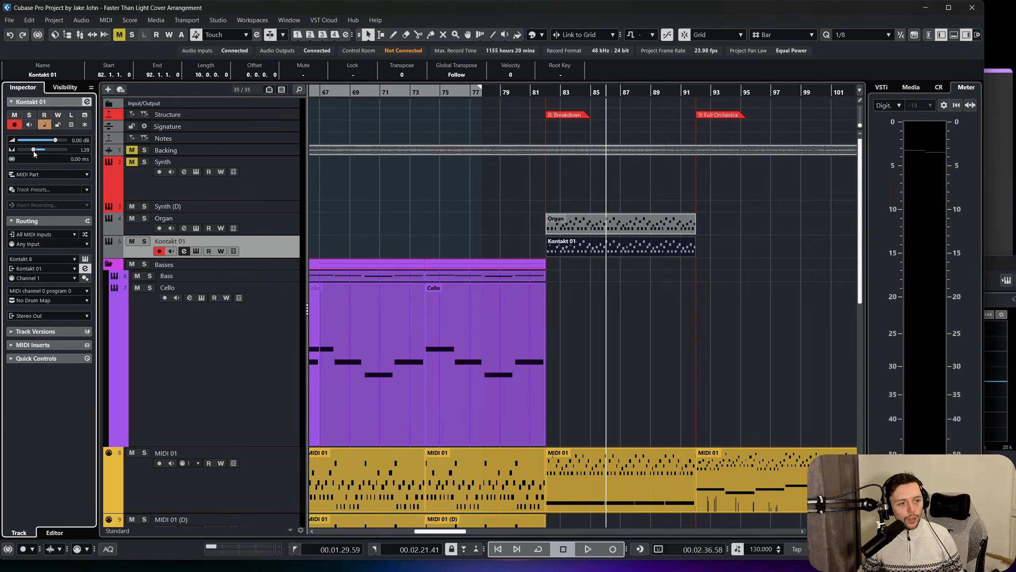
Rename the Kontakt 01 track as Organ BP.
{"action": "double_click", "coordinate": [212, 242]}
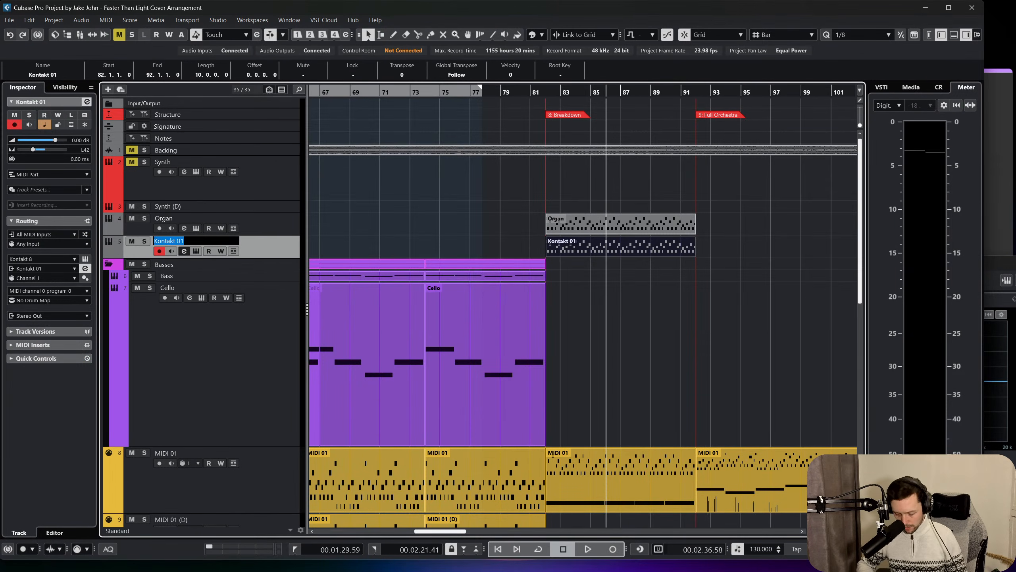
{"action": "type", "text": "Organ BP"}
{"action": "key", "text": "Return"}
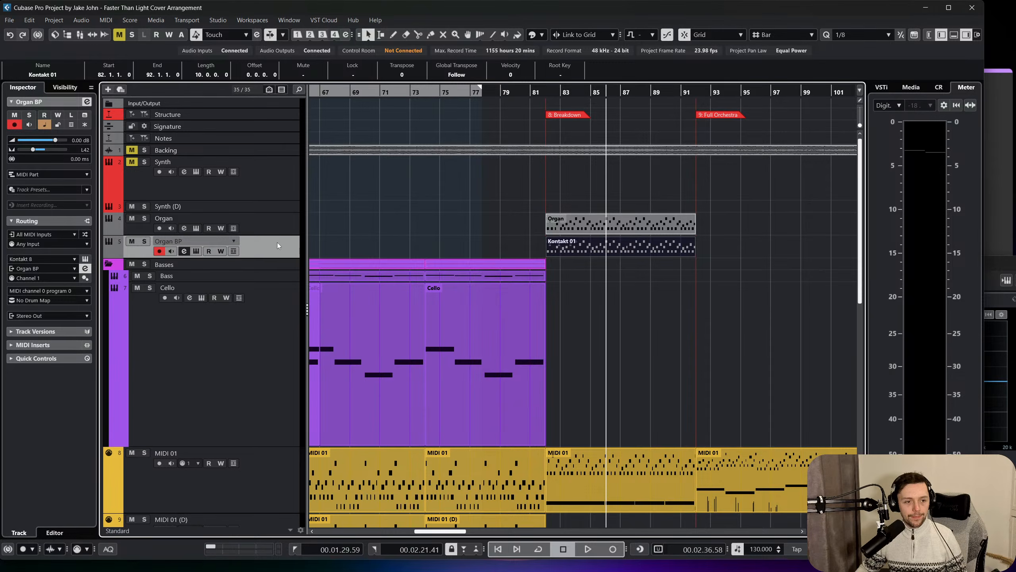
Return the playhead to bar 82 and colour the Organ and Organ BP tracks blue-violet.
{"action": "left_click", "coordinate": [546, 93]}
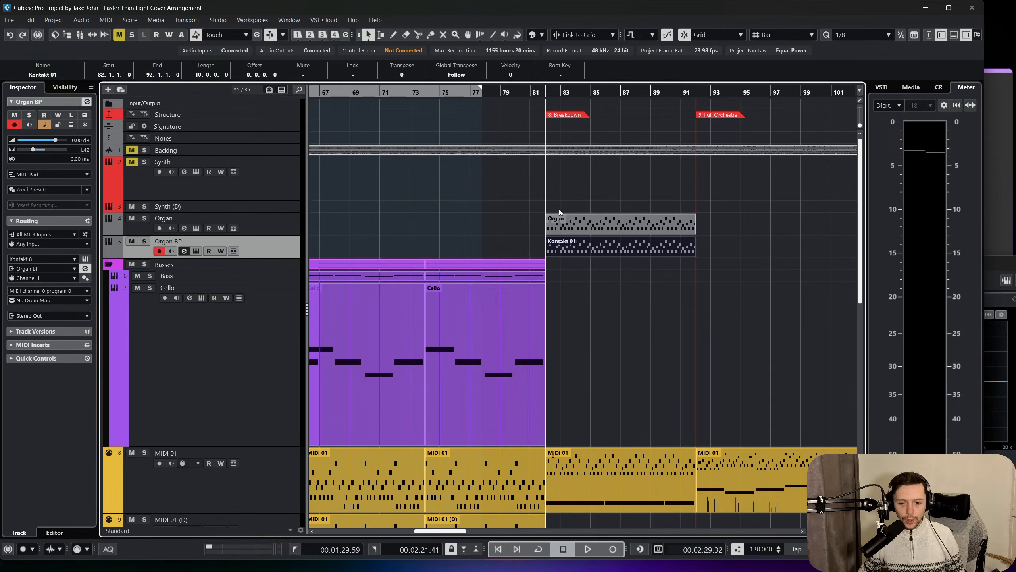
{"action": "left_click", "coordinate": [442, 229]}
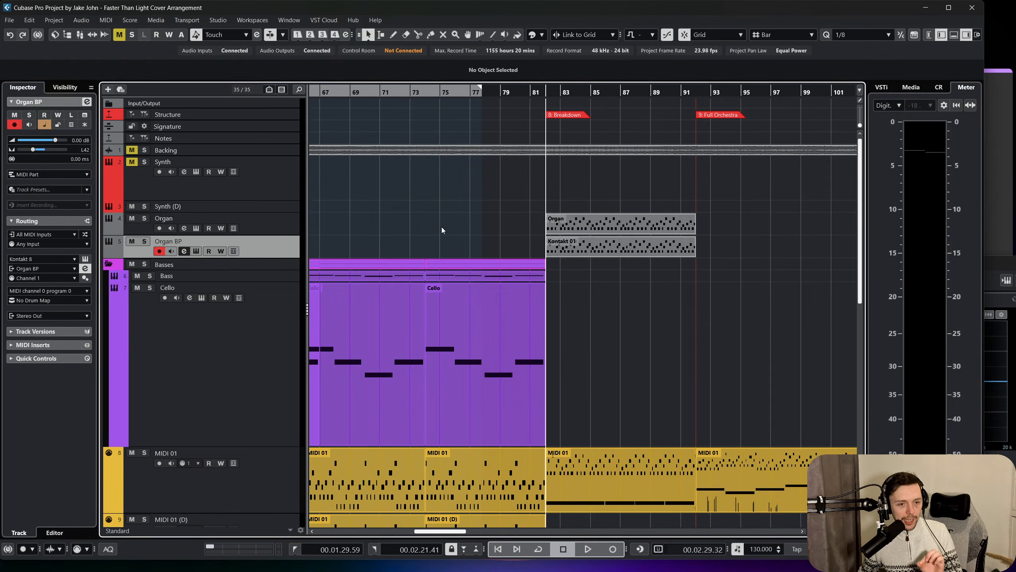
{"action": "left_click", "coordinate": [270, 227]}
{"action": "left_click", "coordinate": [280, 244], "text": "ctrl"}
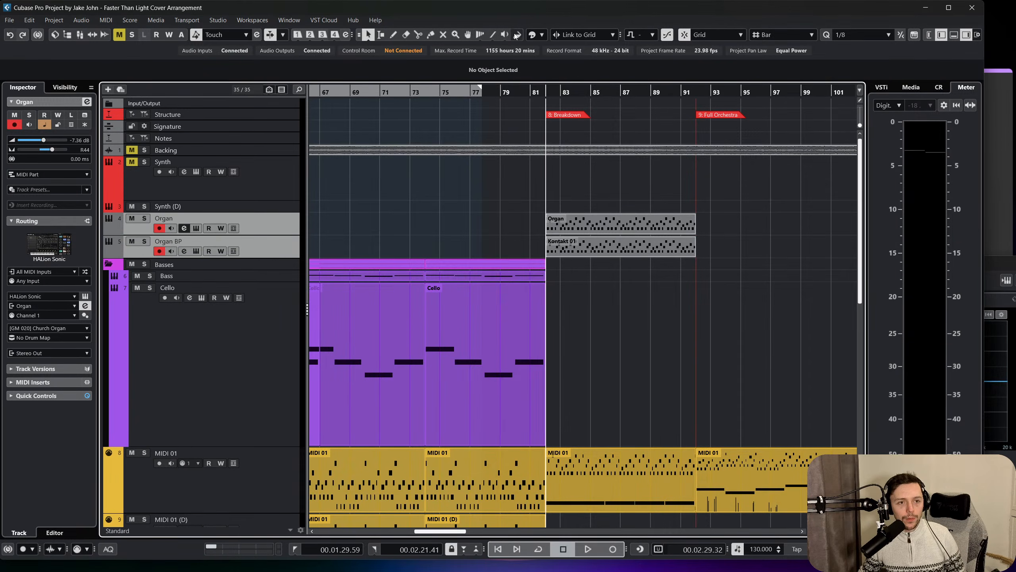
{"action": "left_click", "coordinate": [543, 35]}
{"action": "left_click", "coordinate": [585, 77]}
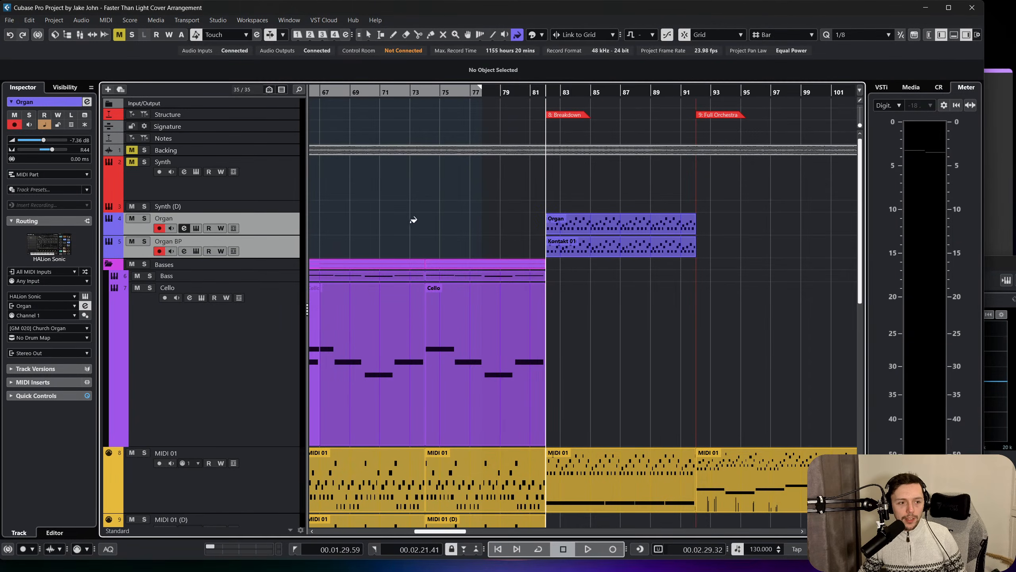
Add a stereo group track named Organs for the selected Organ and Organ BP tracks, placed inside the group folder.
{"action": "right_click", "coordinate": [268, 222]}
{"action": "mouse_move", "coordinate": [357, 228]}
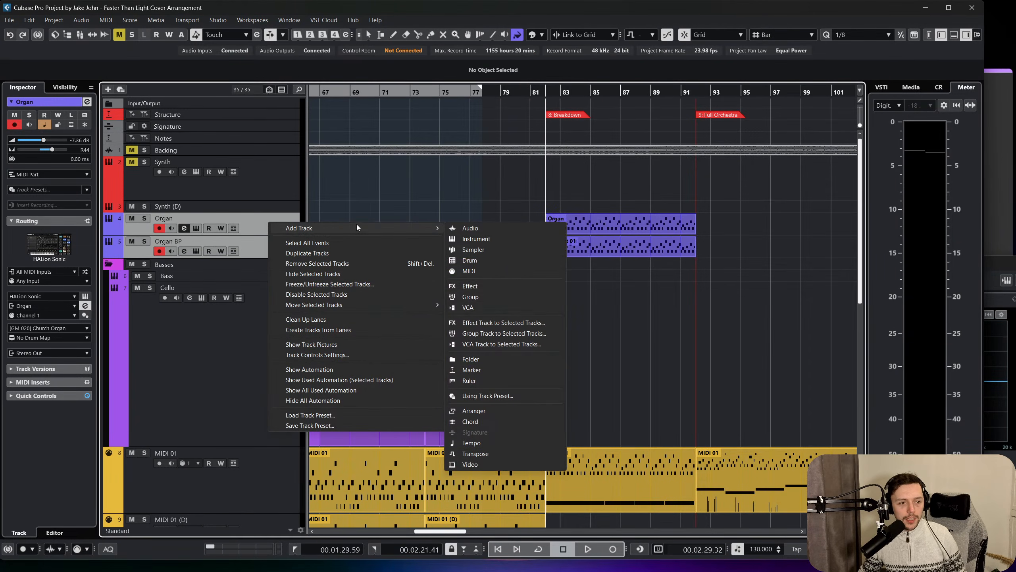
{"action": "left_click", "coordinate": [519, 337]}
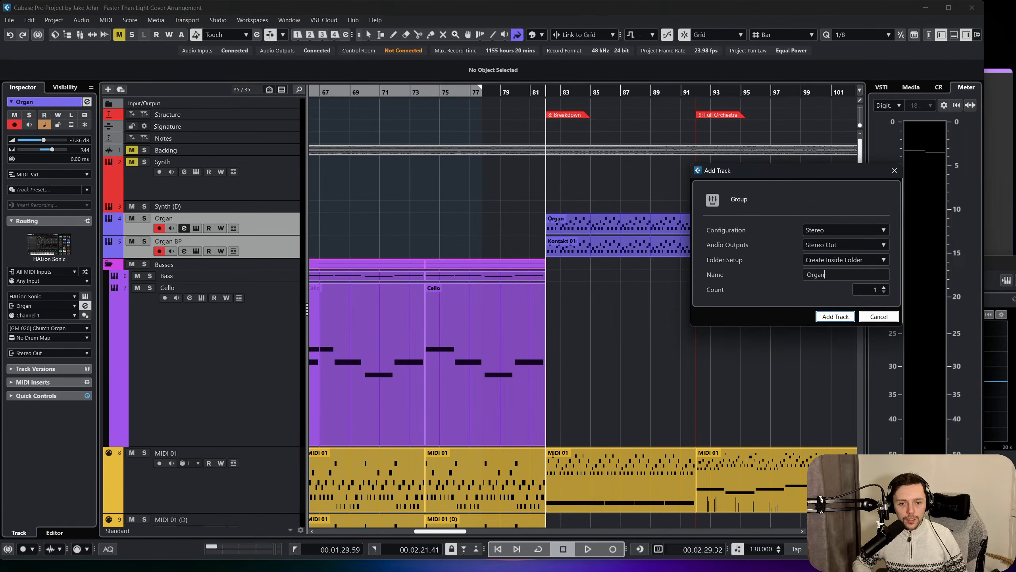
{"action": "type", "text": "Organs"}
{"action": "key", "text": "Return"}
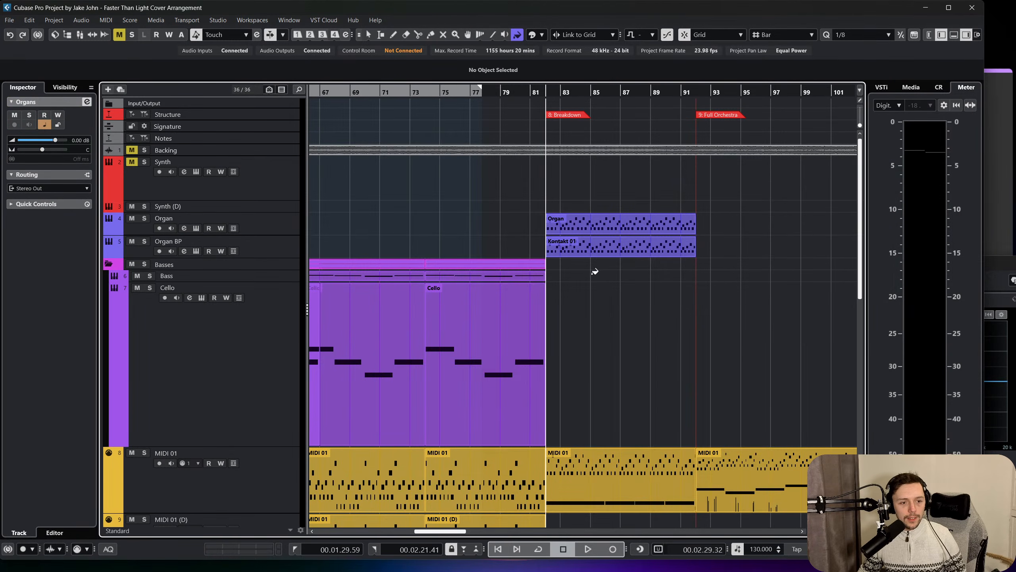
Insert the REVelation reverb in the first insert slot of the Organs group channel.
{"action": "scroll", "coordinate": [500, 233], "scroll_direction": "down", "scroll_amount": 10}
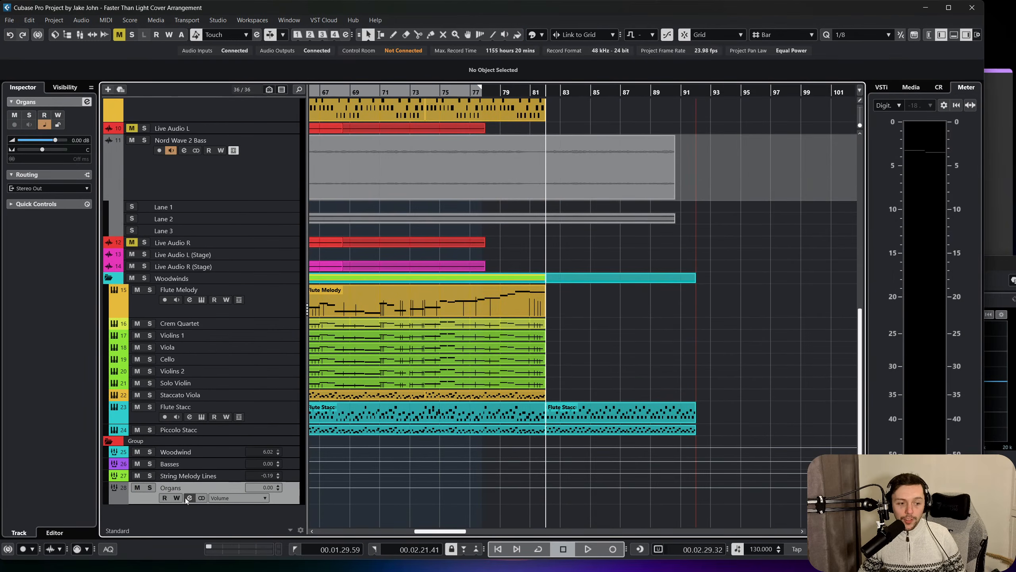
{"action": "left_click", "coordinate": [189, 497]}
{"action": "left_click_drag", "start_coordinate": [743, 260], "coordinate": [339, 64]}
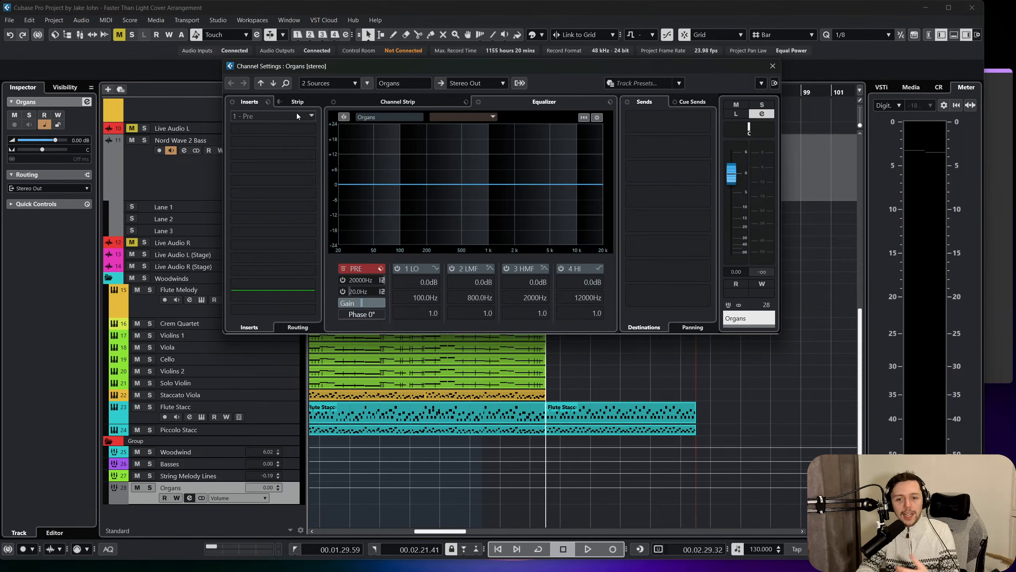
{"action": "left_click", "coordinate": [297, 116]}
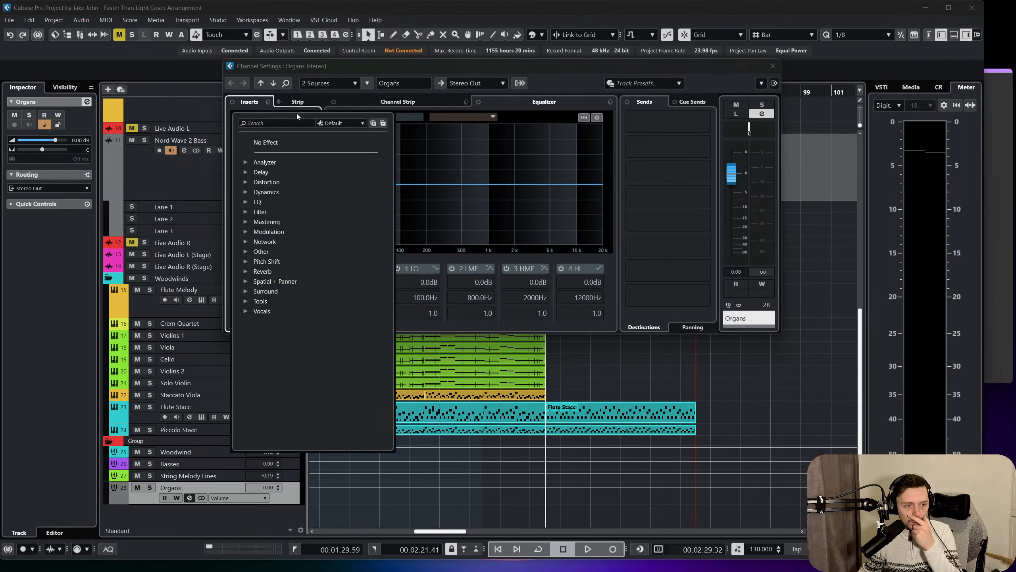
{"action": "left_click", "coordinate": [251, 273]}
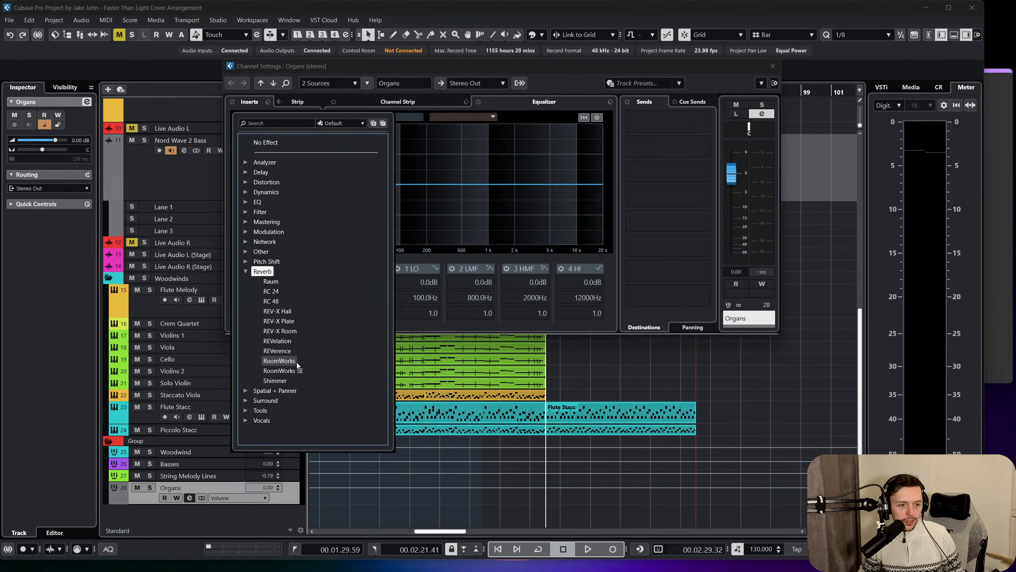
{"action": "left_click", "coordinate": [290, 341]}
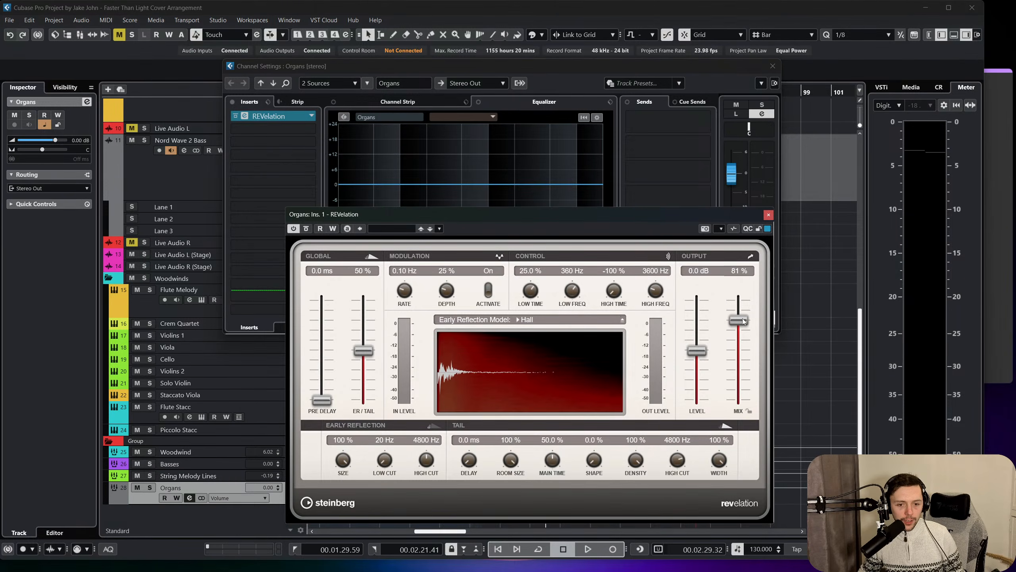
During playback, set REVelation's mix to 56%, output level to -2.3 dB, and early reflection cuts to 35 Hz low and about 5096 Hz high.
{"action": "key", "text": "space"}
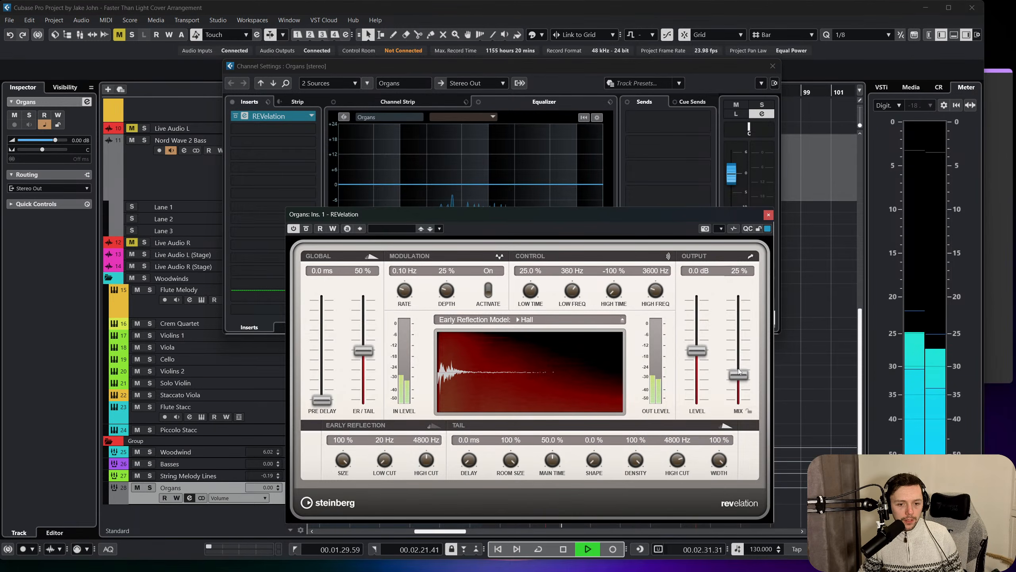
{"action": "left_click_drag", "start_coordinate": [738, 374], "coordinate": [704, 354]}
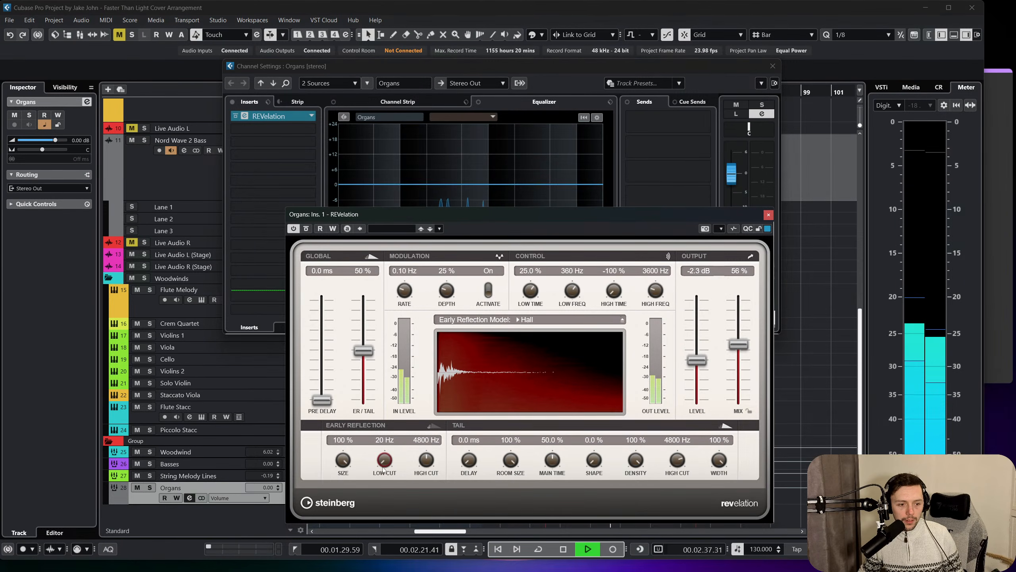
{"action": "left_click_drag", "start_coordinate": [385, 460], "coordinate": [426, 456]}
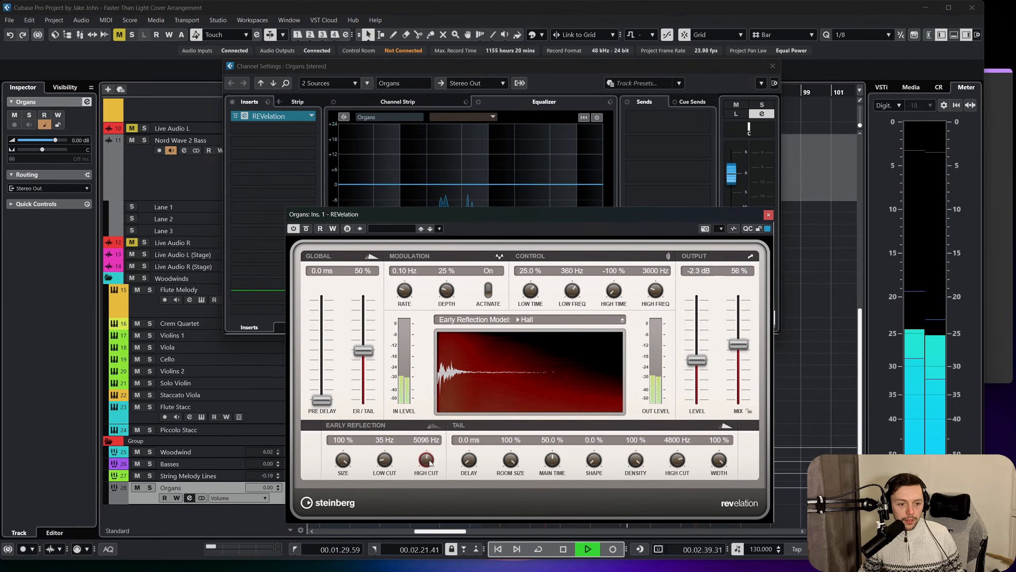
{"action": "left_click", "coordinate": [768, 215]}
{"action": "left_click", "coordinate": [773, 66]}
{"action": "scroll", "coordinate": [604, 239], "scroll_direction": "up", "scroll_amount": 10}
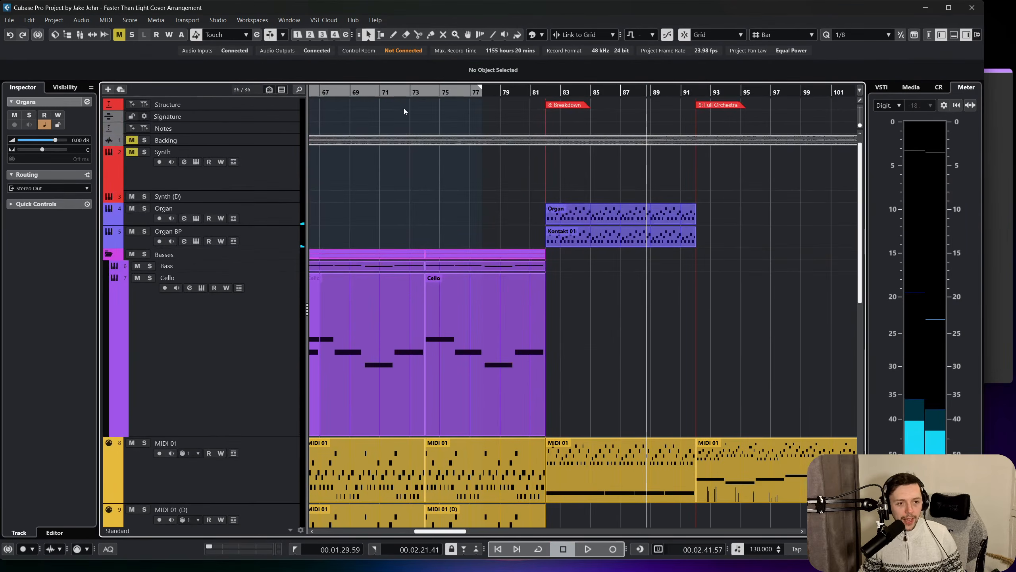
Lower the Organs group volume to -7.04 dB in the MixConsole and audition the Breakdown from bar 82.
{"action": "left_click_drag", "start_coordinate": [520, 93], "coordinate": [546, 93]}
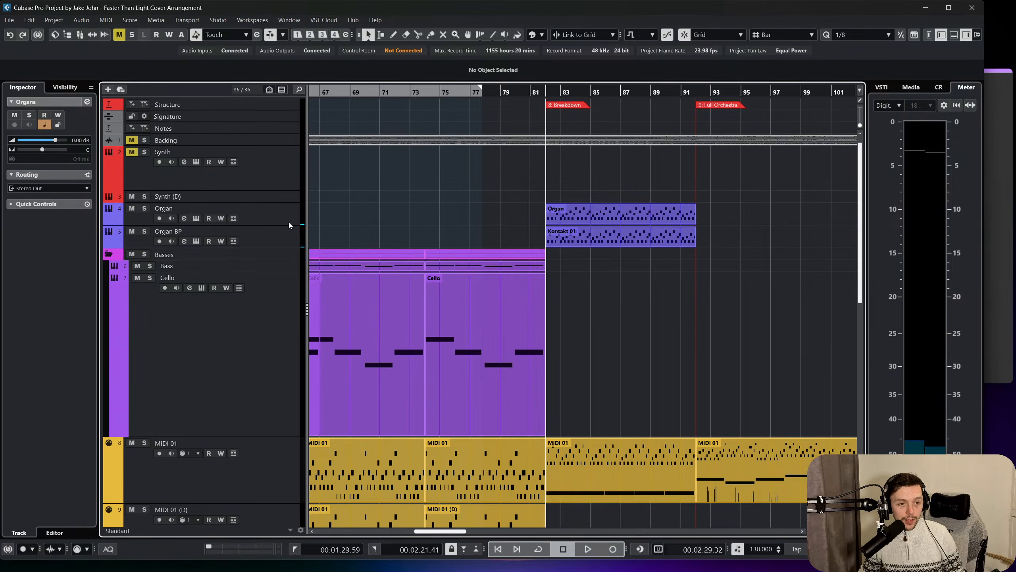
{"action": "scroll", "coordinate": [291, 224], "scroll_direction": "down", "scroll_amount": 10}
{"action": "key", "text": "F3"}
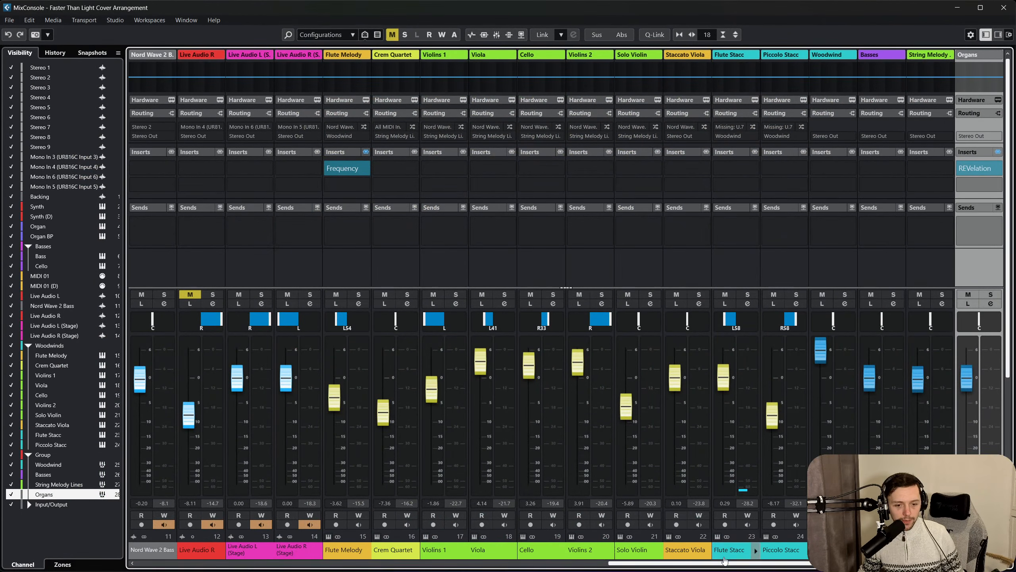
{"action": "left_click_drag", "start_coordinate": [725, 561], "coordinate": [748, 563]}
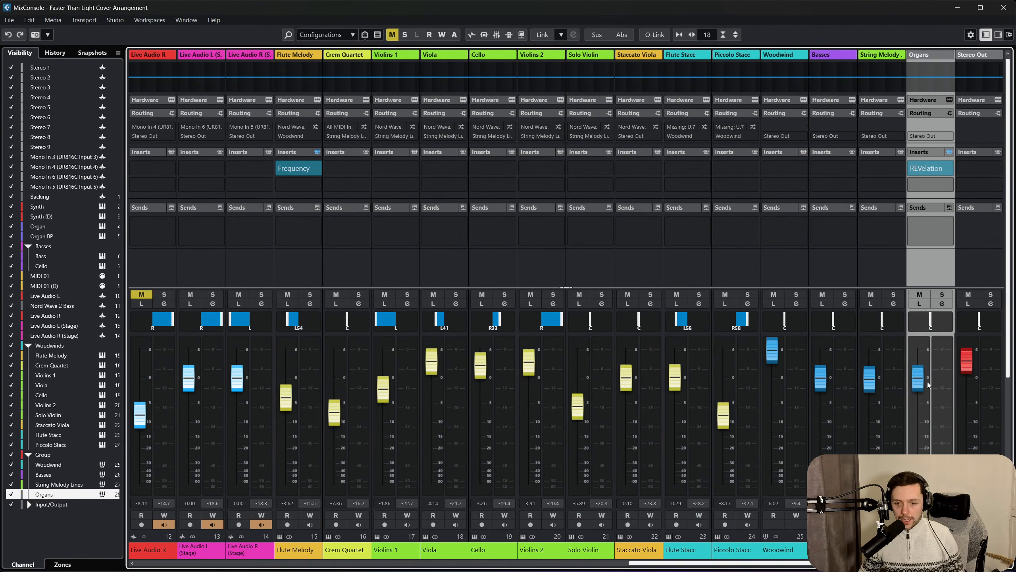
{"action": "left_click_drag", "start_coordinate": [927, 385], "coordinate": [928, 400]}
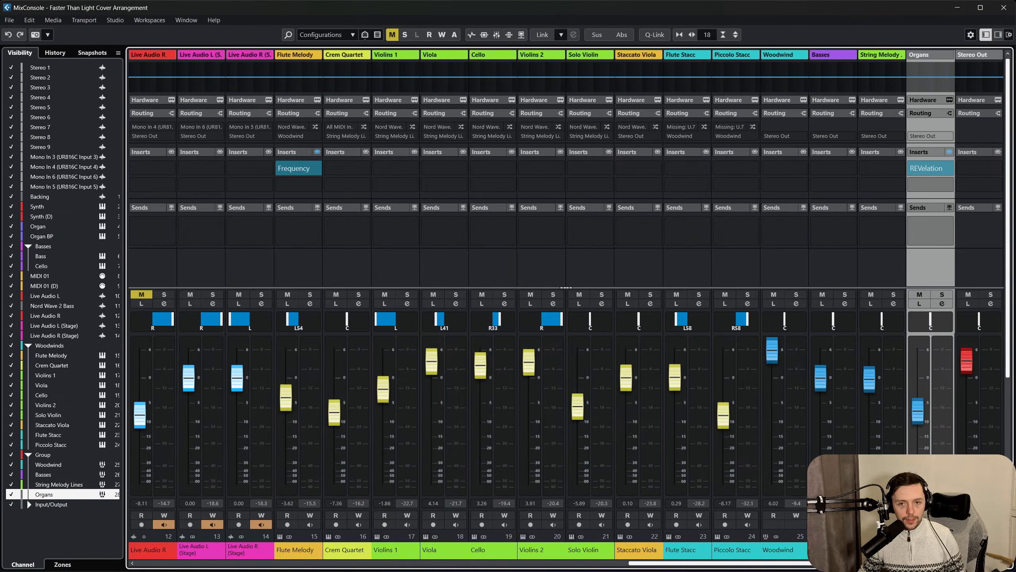
{"action": "left_click", "coordinate": [1004, 8]}
{"action": "scroll", "coordinate": [558, 238], "scroll_direction": "up", "scroll_amount": 2}
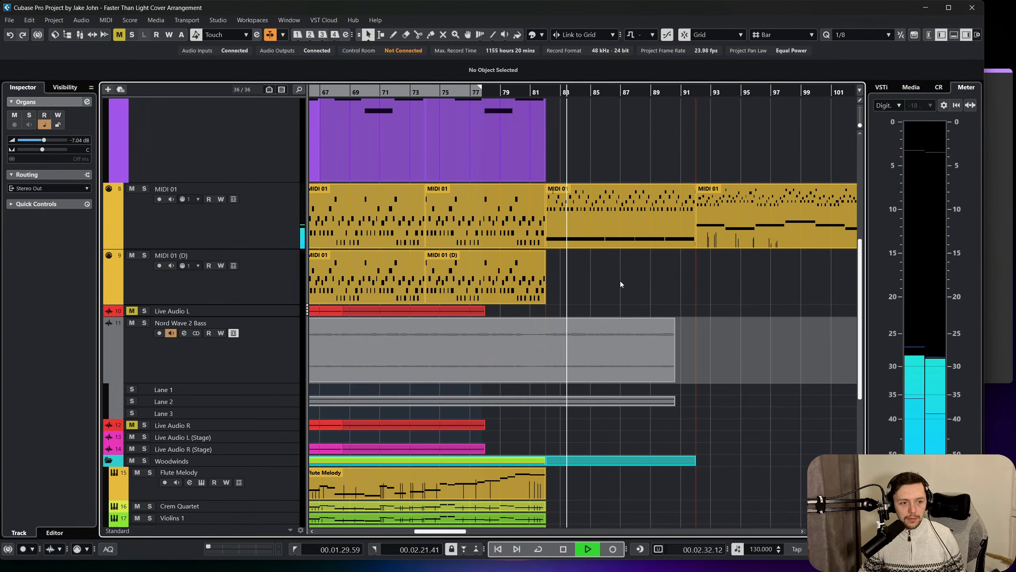
{"action": "scroll", "coordinate": [620, 281], "scroll_direction": "up", "scroll_amount": 2}
{"action": "scroll", "coordinate": [620, 281], "scroll_direction": "up", "scroll_amount": 2}
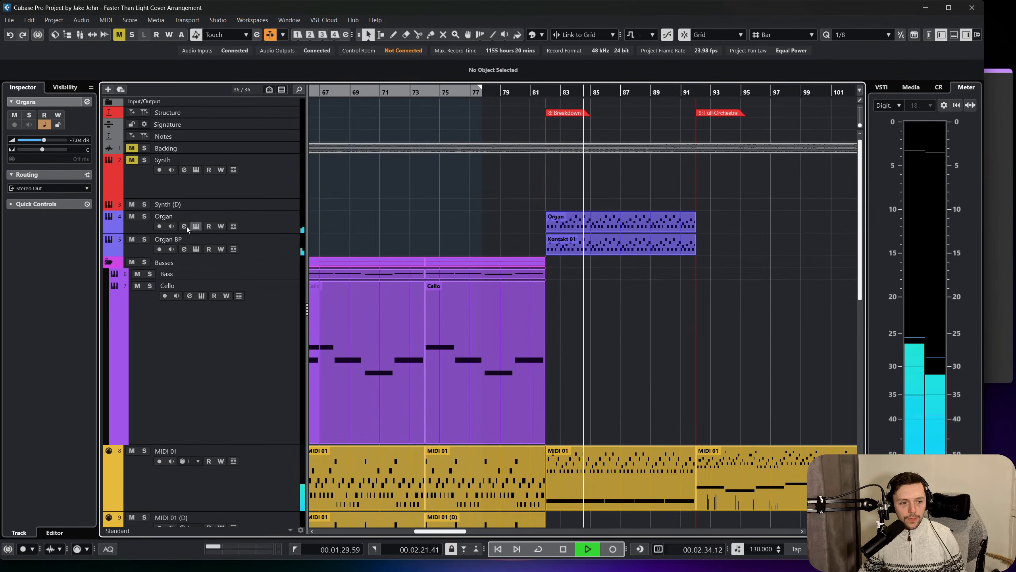
{"action": "key", "text": "space"}
Cut the Organ channel's lows with EQ band 1 at -20.9 dB and 57.9 Hz.
{"action": "left_click", "coordinate": [184, 248]}
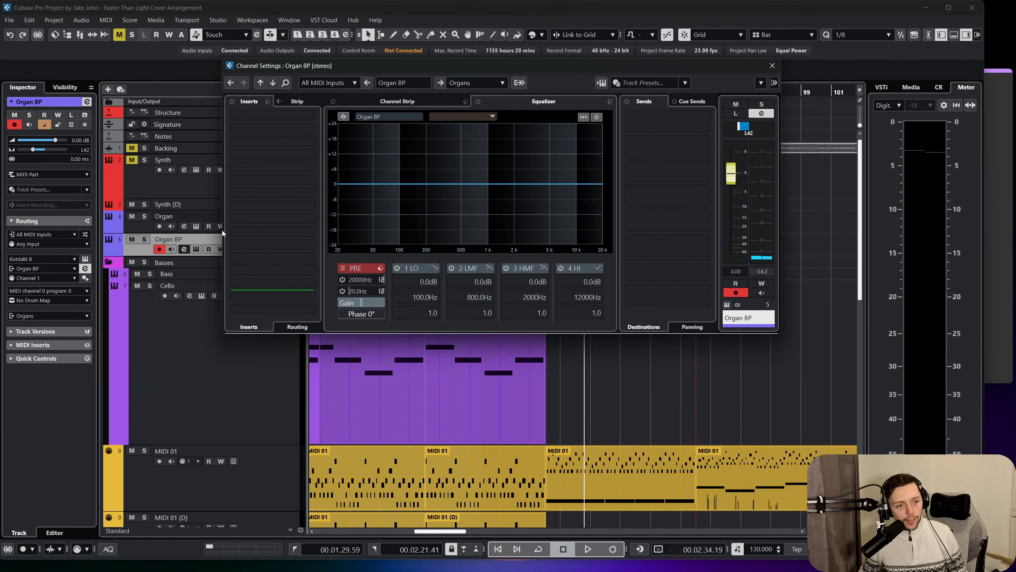
{"action": "left_click", "coordinate": [152, 224]}
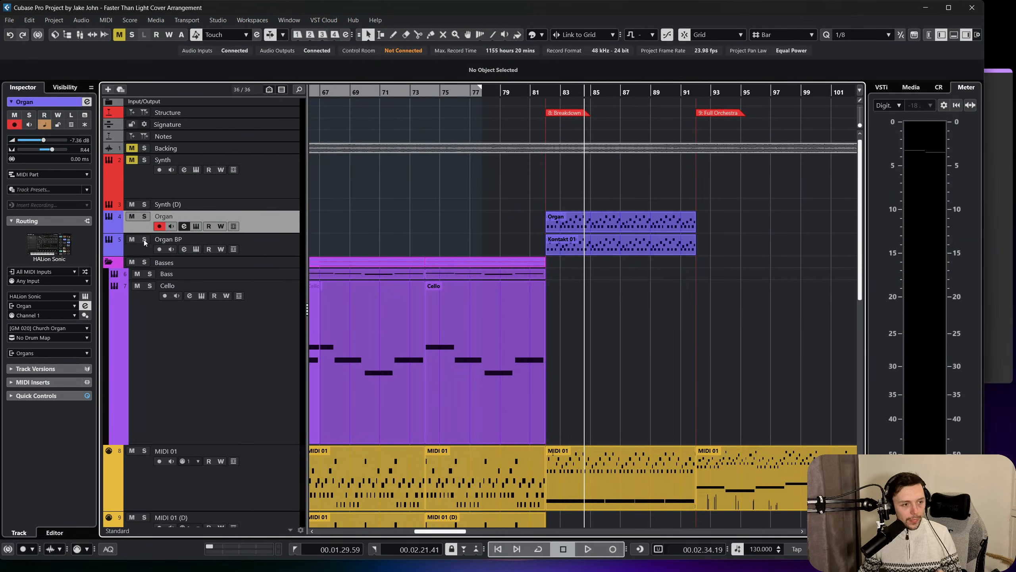
{"action": "left_click", "coordinate": [184, 227]}
{"action": "left_click", "coordinate": [395, 267]}
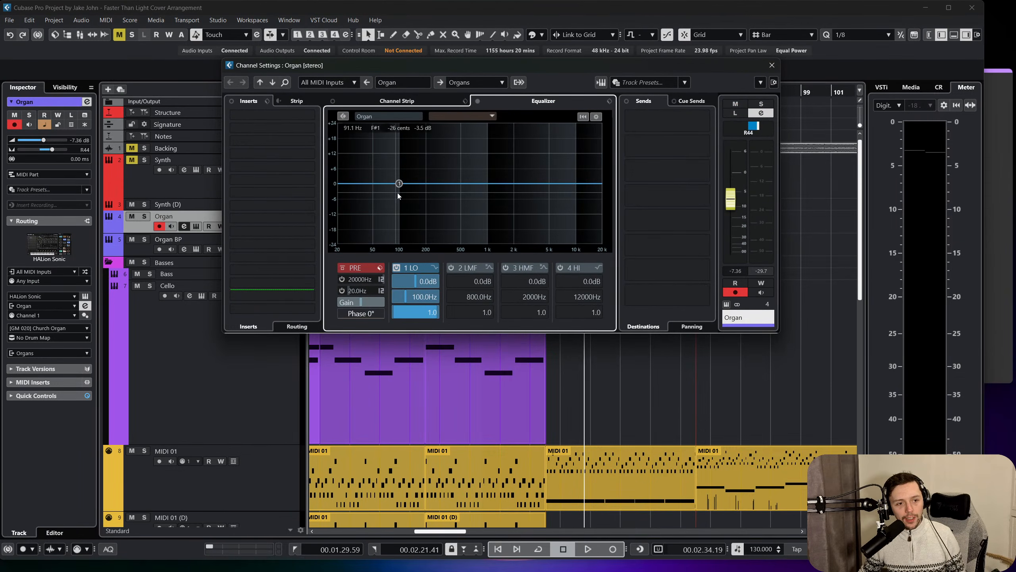
{"action": "left_click_drag", "start_coordinate": [399, 184], "coordinate": [378, 237]}
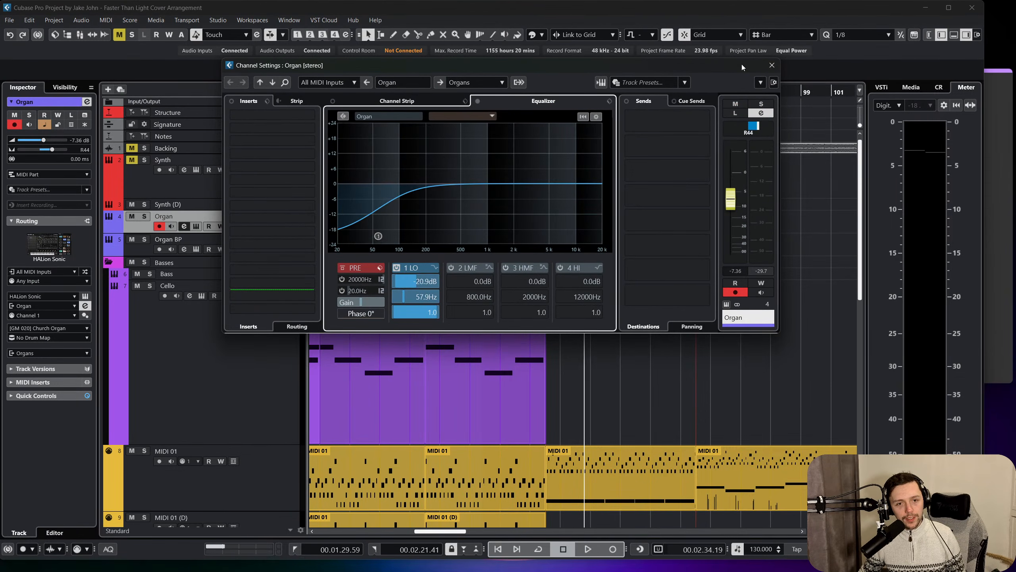
Cut the Organ BP channel's highs with EQ band 4 at -17.7 dB and 16467 Hz.
{"action": "left_click", "coordinate": [207, 236]}
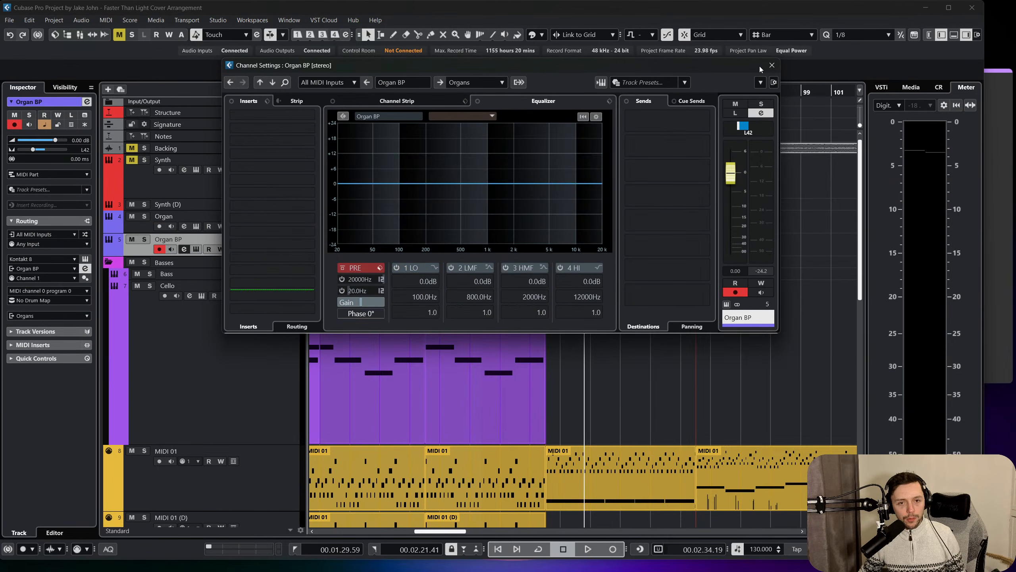
{"action": "left_click", "coordinate": [772, 65]}
{"action": "left_click", "coordinate": [184, 249]}
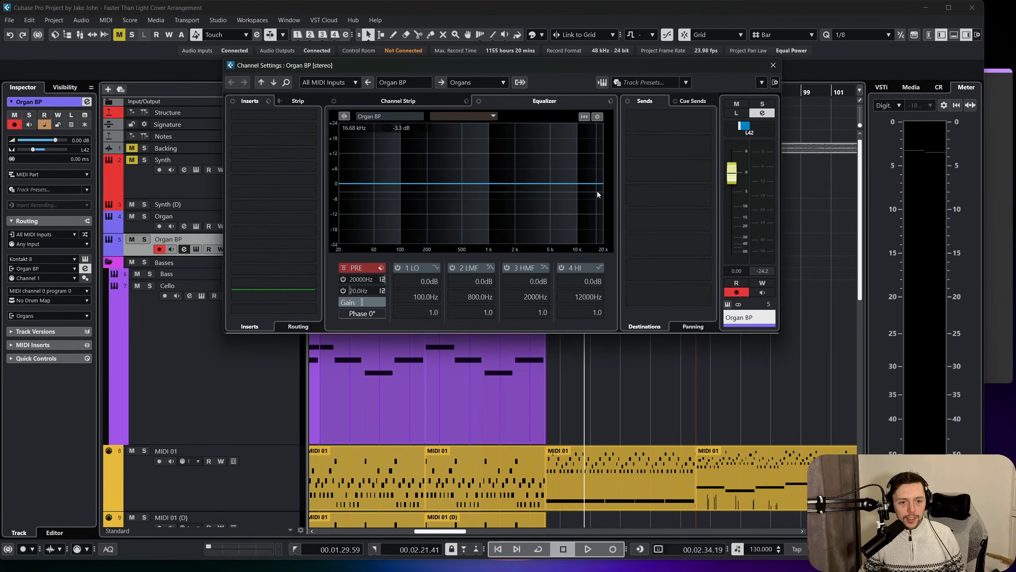
{"action": "left_click_drag", "start_coordinate": [599, 194], "coordinate": [596, 231]}
{"action": "left_click", "coordinate": [772, 66]}
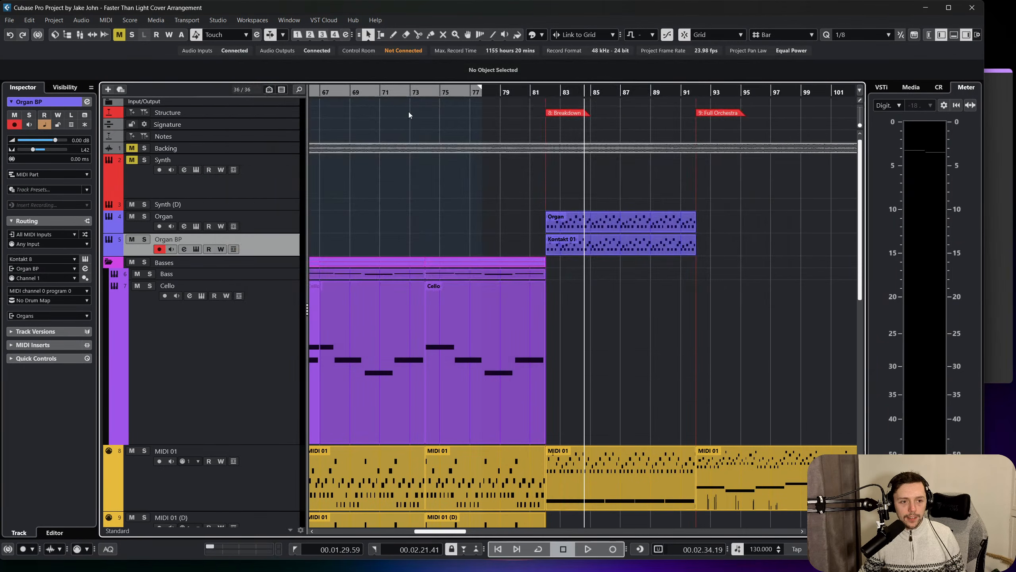
Play from bar 82 with both organ tracks soloed, and narrow the solo to Organ BP alone.
{"action": "left_click", "coordinate": [548, 95]}
{"action": "key", "text": "space"}
{"action": "left_click", "coordinate": [145, 216]}
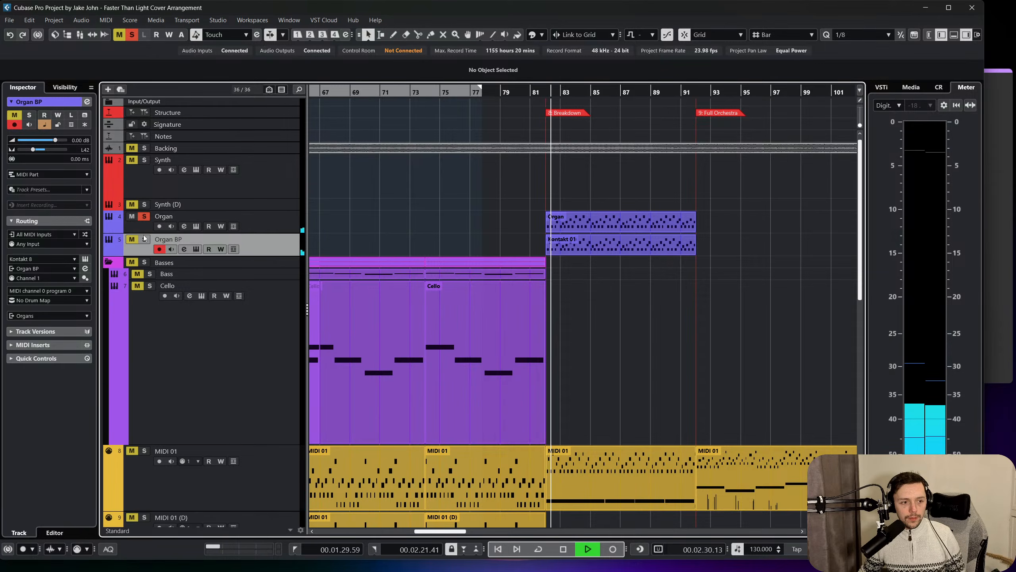
{"action": "left_click", "coordinate": [145, 240]}
{"action": "left_click", "coordinate": [135, 218]}
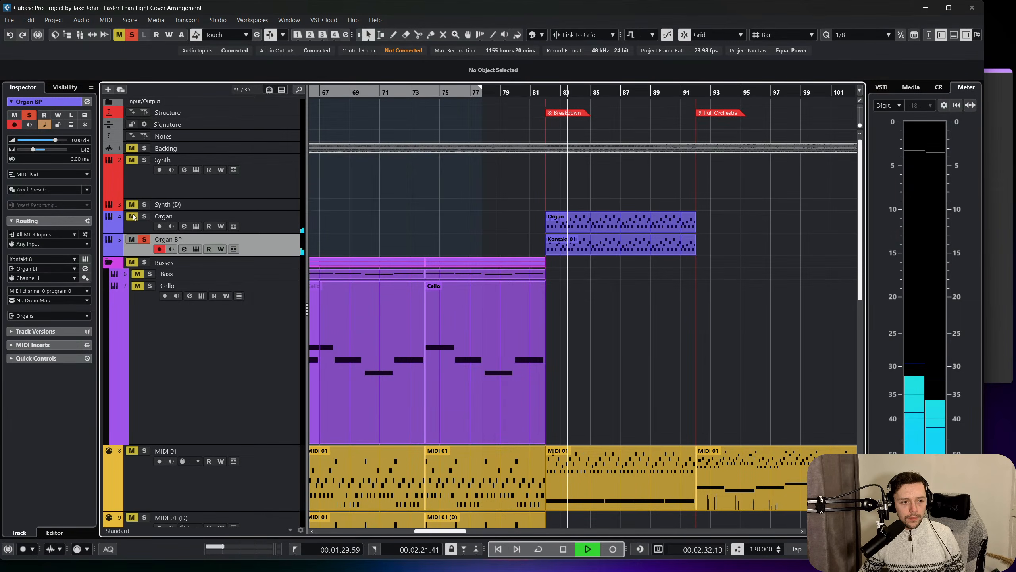
Try an EQ band 2 cut of 2.0 dB at 285 Hz on Organ BP, and switch that band off.
{"action": "left_click", "coordinate": [184, 249]}
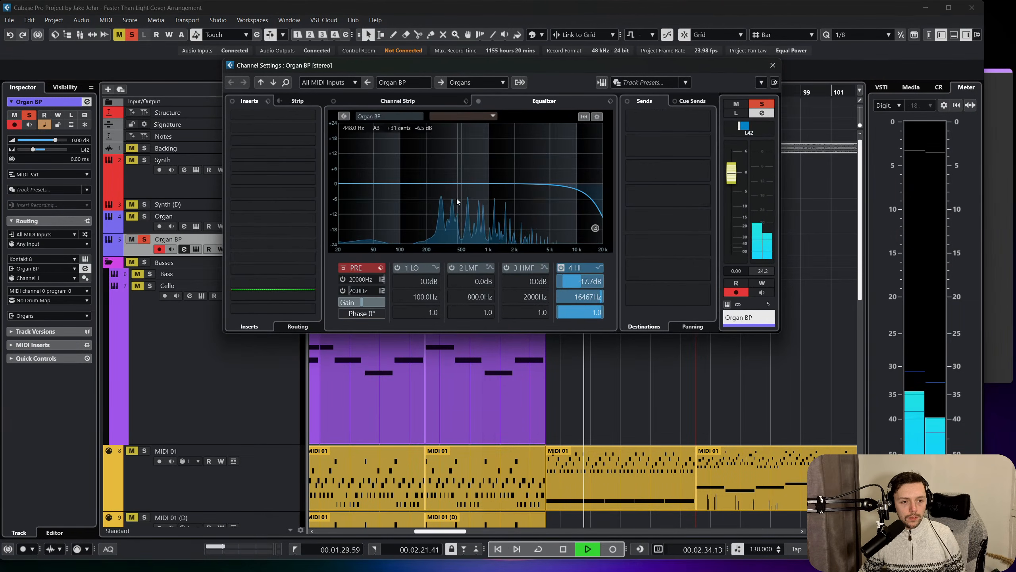
{"action": "left_click_drag", "start_coordinate": [445, 199], "coordinate": [441, 190]}
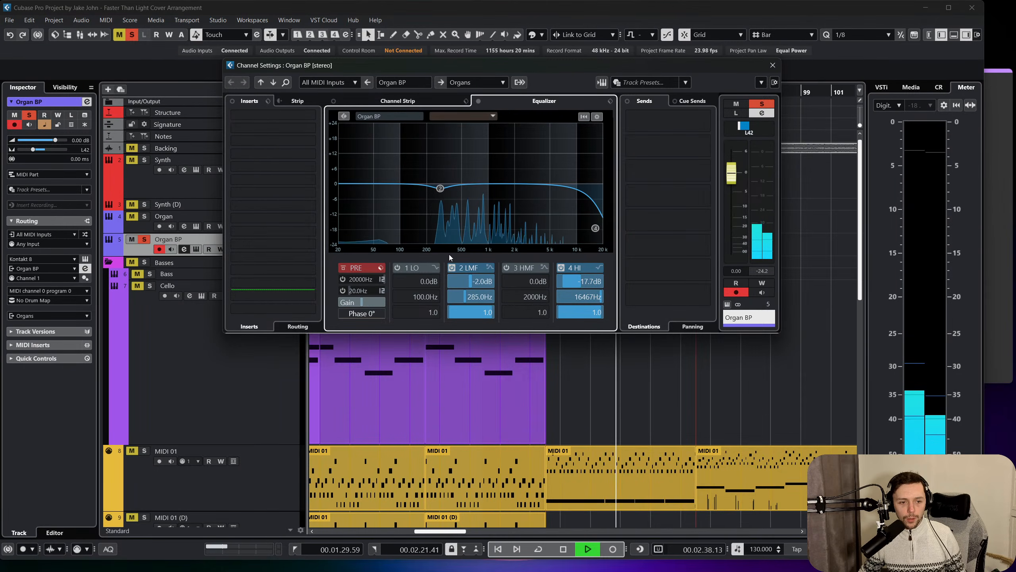
{"action": "left_click", "coordinate": [452, 268]}
{"action": "left_click", "coordinate": [772, 65]}
Solo the Organ track alongside Organ BP and add a small low-mid cut to the Organ channel's EQ.
{"action": "left_click", "coordinate": [249, 223]}
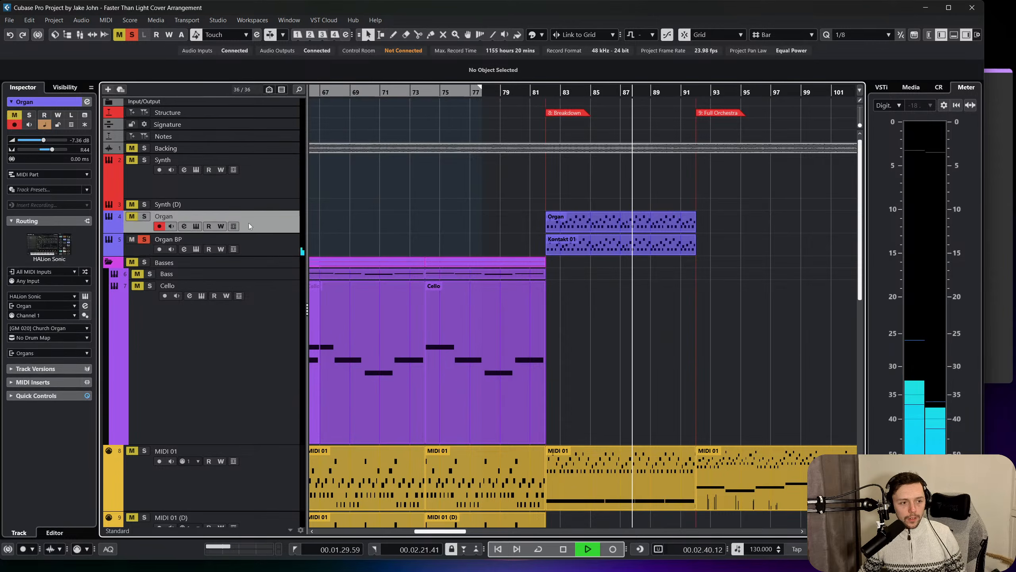
{"action": "left_click", "coordinate": [145, 216]}
{"action": "left_click", "coordinate": [184, 226]}
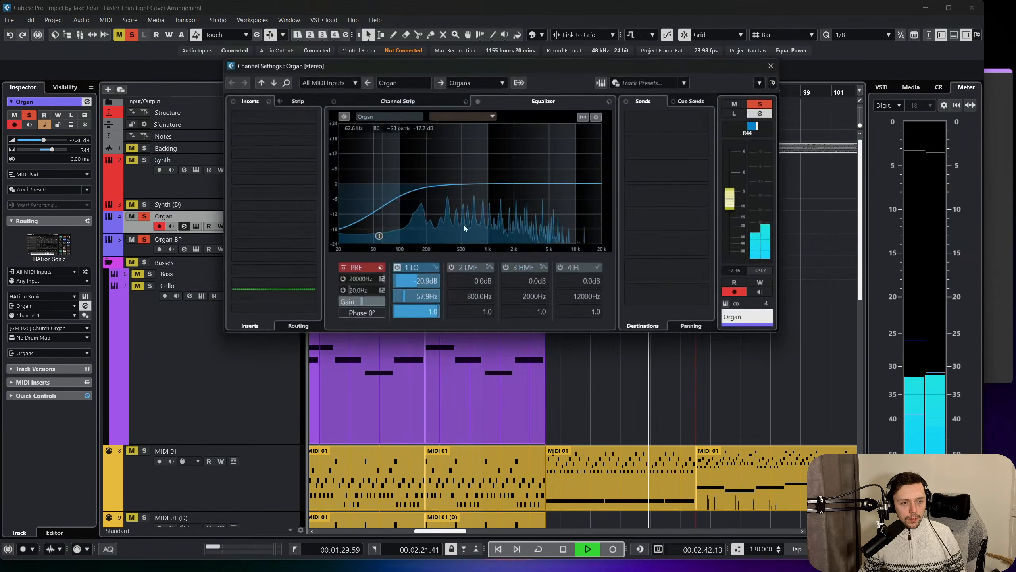
{"action": "left_click_drag", "start_coordinate": [436, 185], "coordinate": [444, 196]}
{"action": "left_click", "coordinate": [772, 65]}
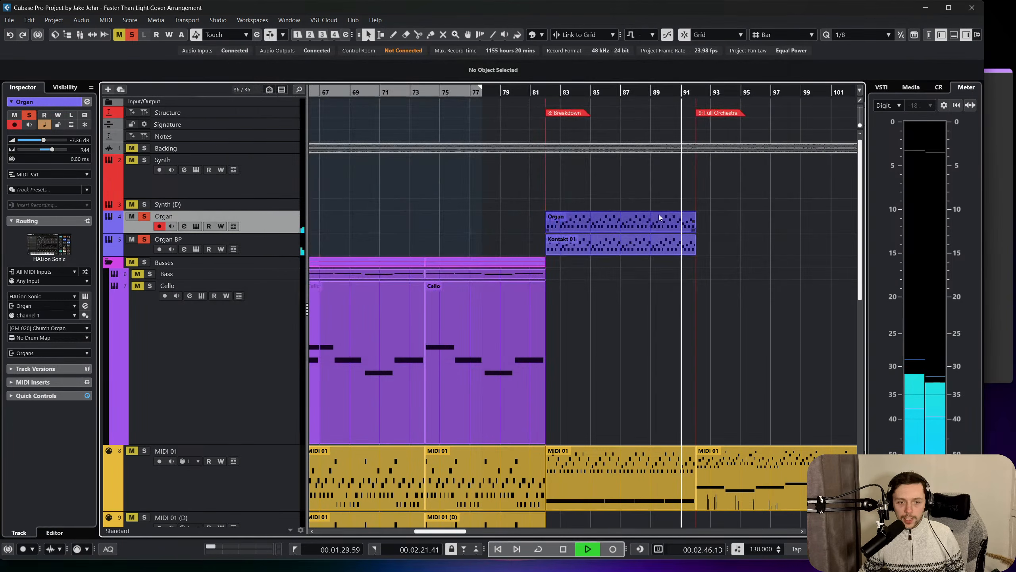
Clear all solos and play the full arrangement from bar 82 while reviewing the bass, string and woodwind tracks.
{"action": "key", "text": "space"}
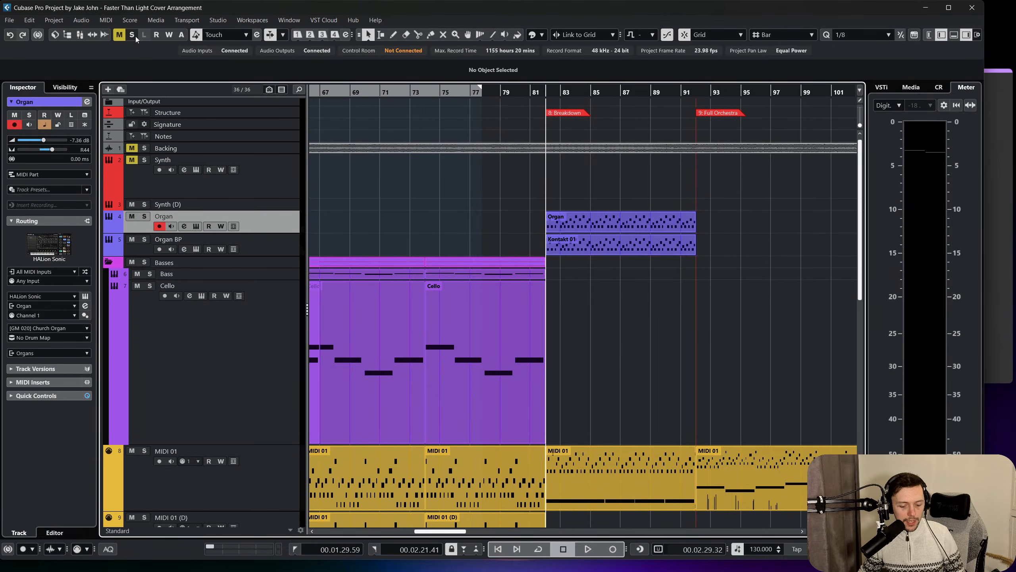
{"action": "key", "text": "space"}
{"action": "scroll", "coordinate": [431, 235], "scroll_direction": "down", "scroll_amount": 4}
{"action": "scroll", "coordinate": [416, 248], "scroll_direction": "down", "scroll_amount": 4}
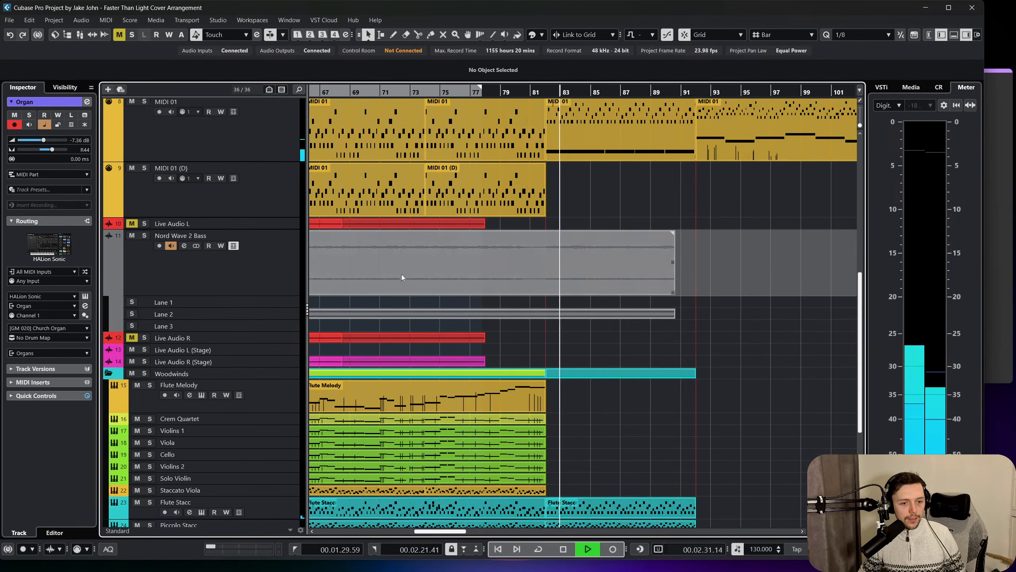
{"action": "scroll", "coordinate": [380, 288], "scroll_direction": "down", "scroll_amount": 3}
{"action": "scroll", "coordinate": [360, 320], "scroll_direction": "up", "scroll_amount": 3}
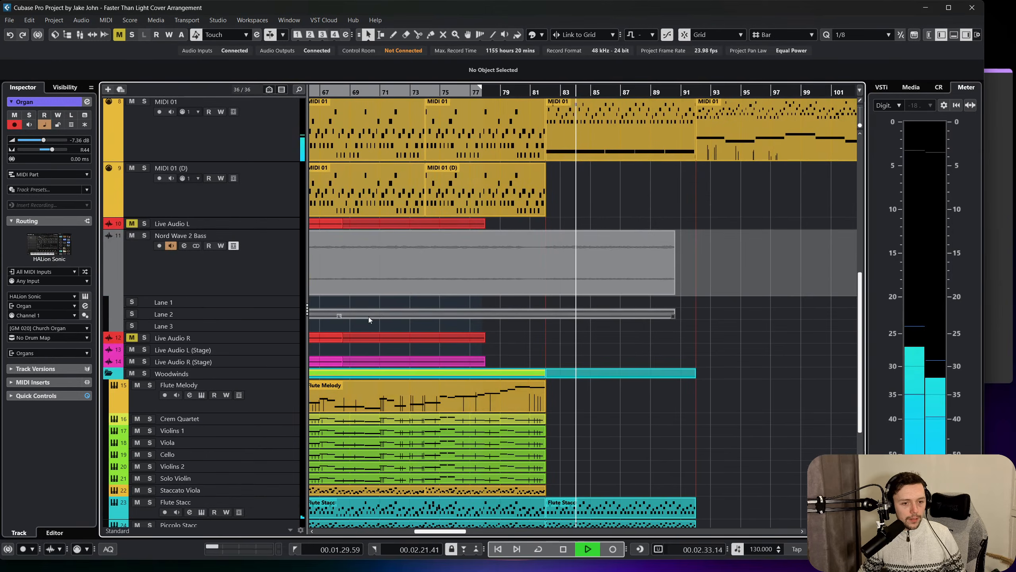
Copy the MIDI 01 part for bars 82 to 92 onto the MIDI 01 (D) track and resume playback.
{"action": "scroll", "coordinate": [369, 316], "scroll_direction": "up", "scroll_amount": 2}
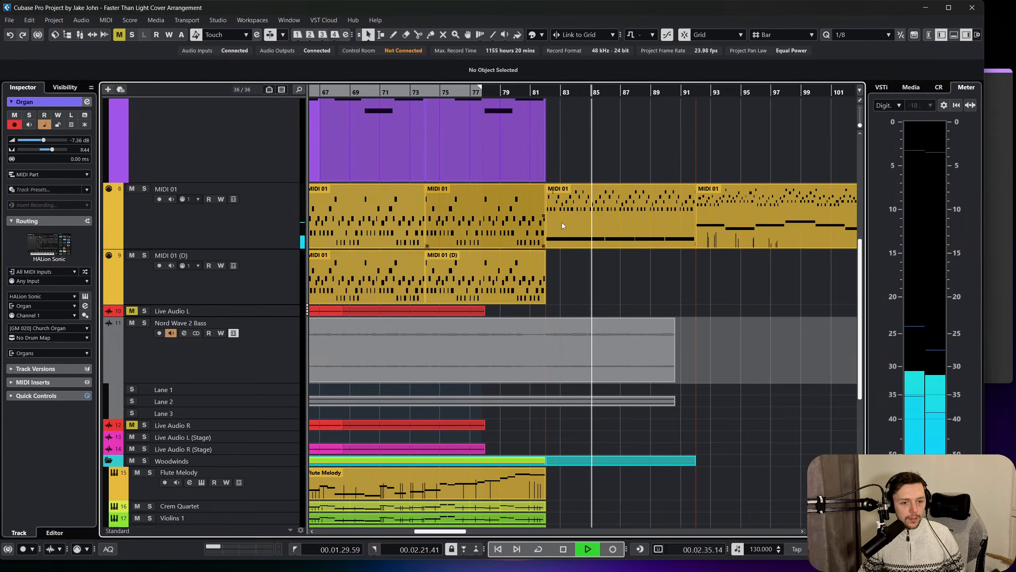
{"action": "key", "text": "space"}
{"action": "left_click", "coordinate": [443, 287]}
{"action": "key", "text": "ctrl+v"}
{"action": "left_click_drag", "start_coordinate": [658, 273], "coordinate": [617, 274]}
{"action": "key", "text": "space"}
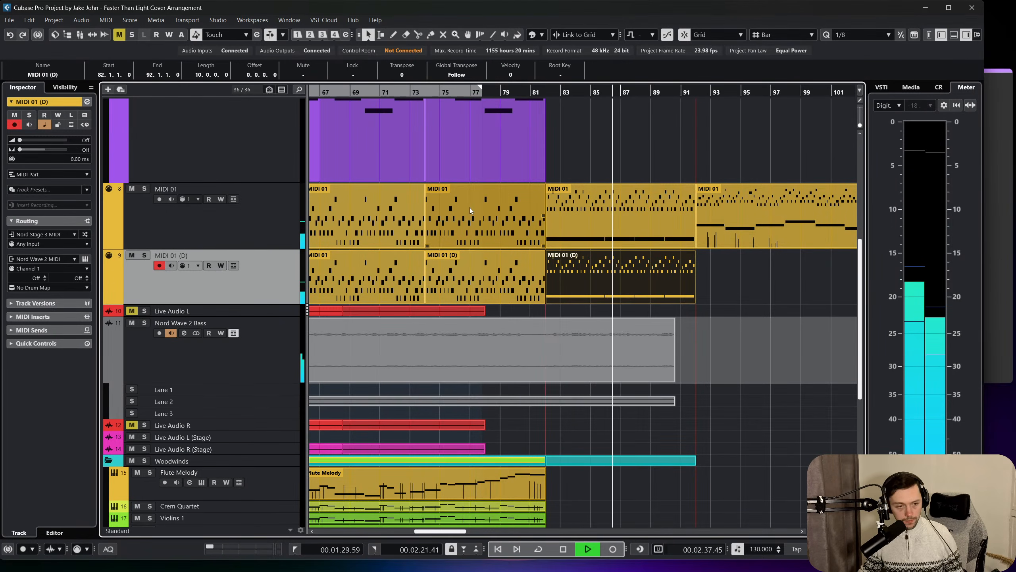
Disable monitoring on Nord Wave 2 Bass and set its volume to -4.31 dB and track delay to 2.50 ms.
{"action": "scroll", "coordinate": [492, 236], "scroll_direction": "down", "scroll_amount": 3}
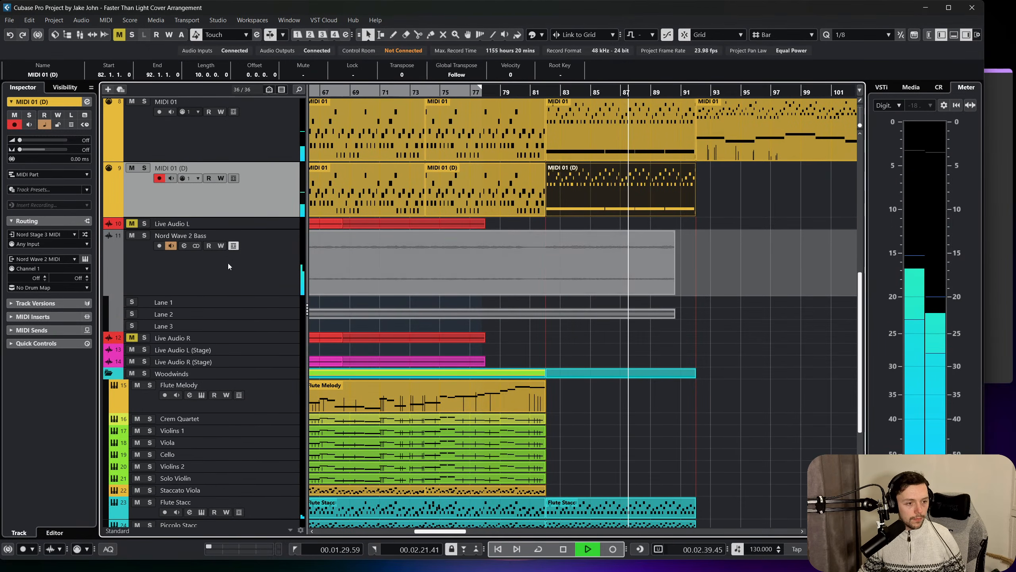
{"action": "left_click", "coordinate": [170, 247]}
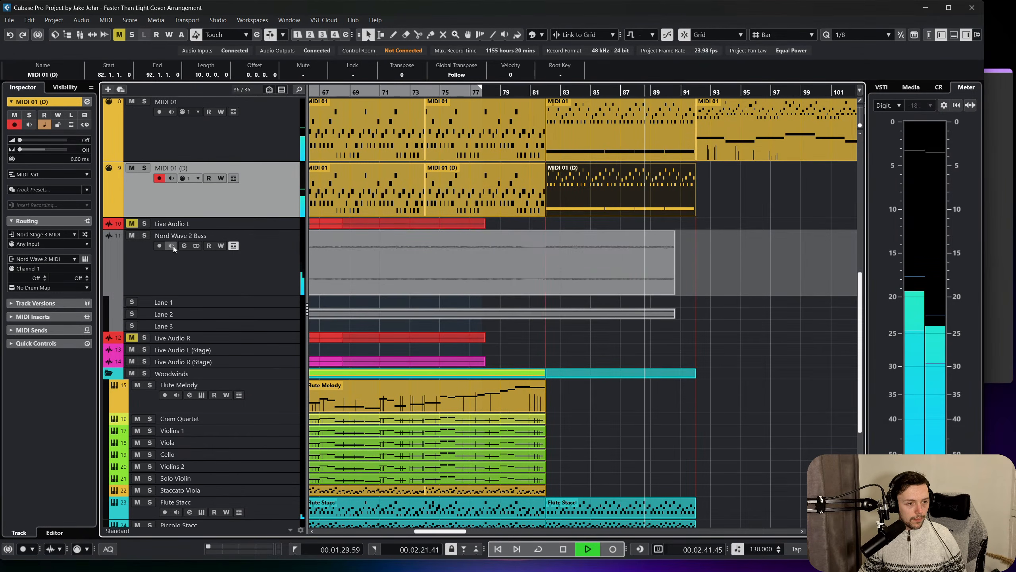
{"action": "left_click", "coordinate": [152, 242]}
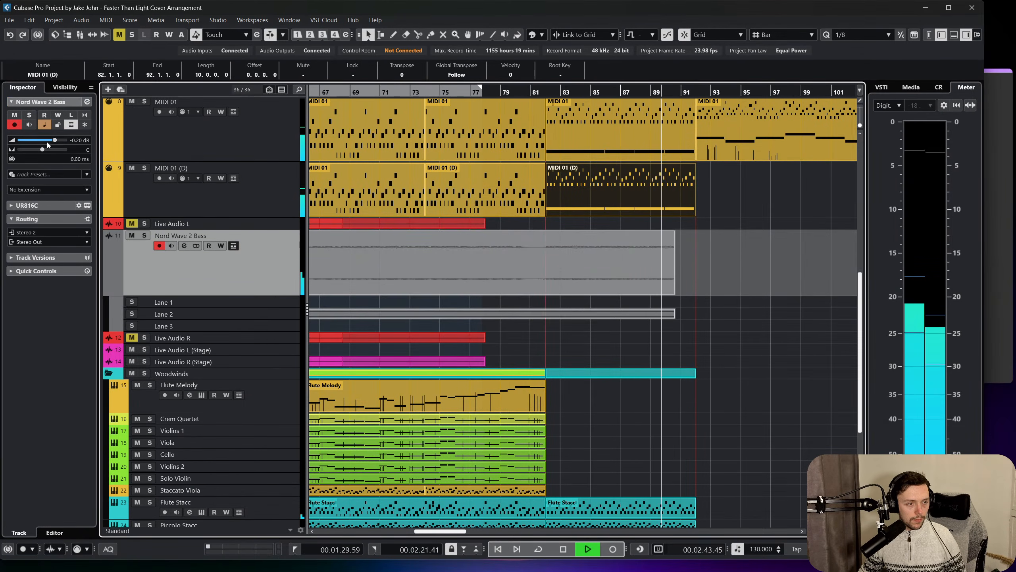
{"action": "left_click_drag", "start_coordinate": [55, 140], "coordinate": [48, 140]}
{"action": "scroll", "coordinate": [82, 160], "scroll_direction": "up", "scroll_amount": 5}
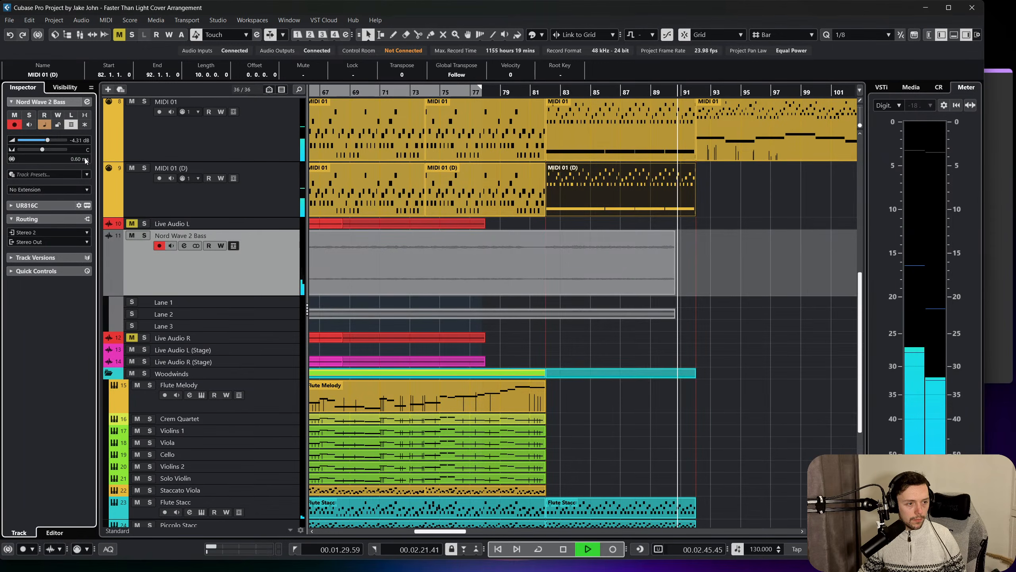
{"action": "key", "text": "space"}
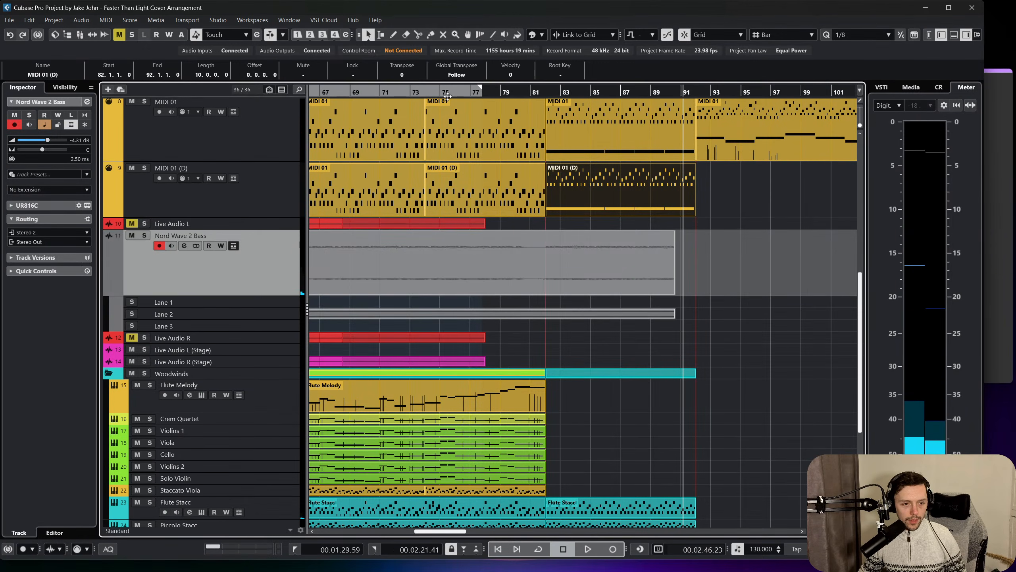
Play the arrangement from bar 66 with the Live Audio L (Stage) track selected.
{"action": "left_click_drag", "start_coordinate": [372, 95], "coordinate": [311, 95]}
{"action": "scroll", "coordinate": [380, 184], "scroll_direction": "left", "scroll_amount": 5}
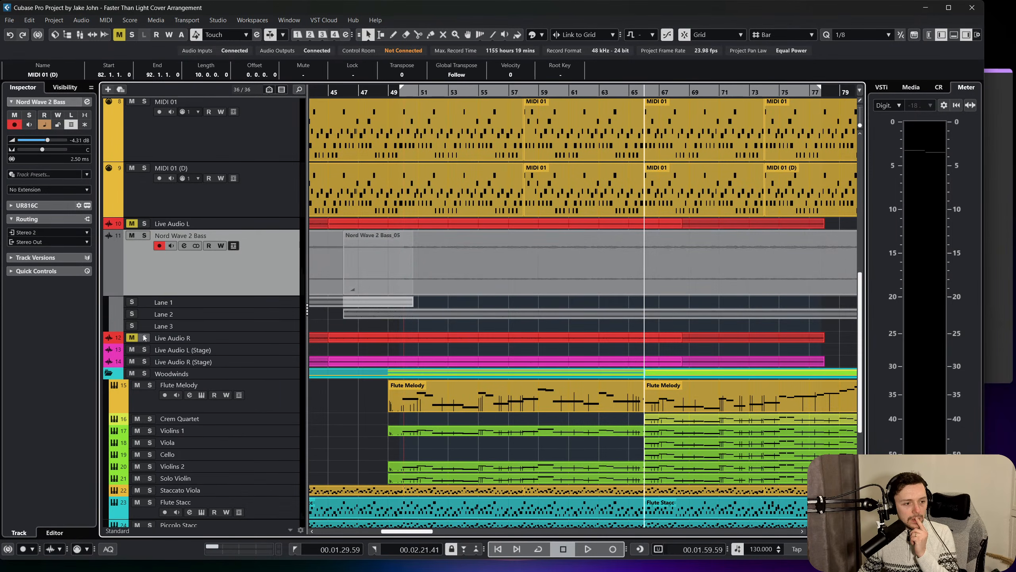
{"action": "left_click", "coordinate": [271, 348]}
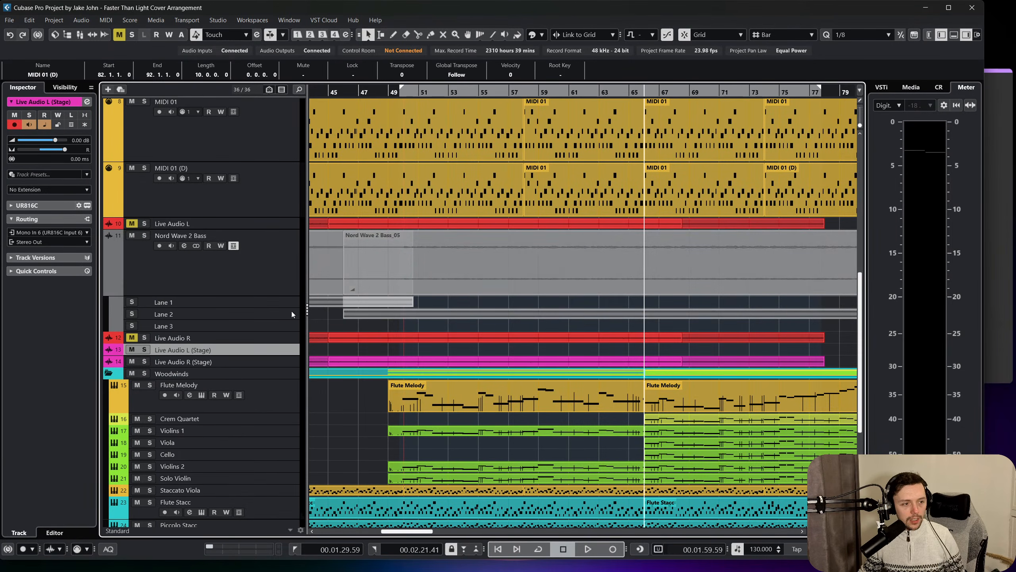
{"action": "key", "text": "space"}
{"action": "scroll", "coordinate": [502, 256], "scroll_direction": "right", "scroll_amount": 2}
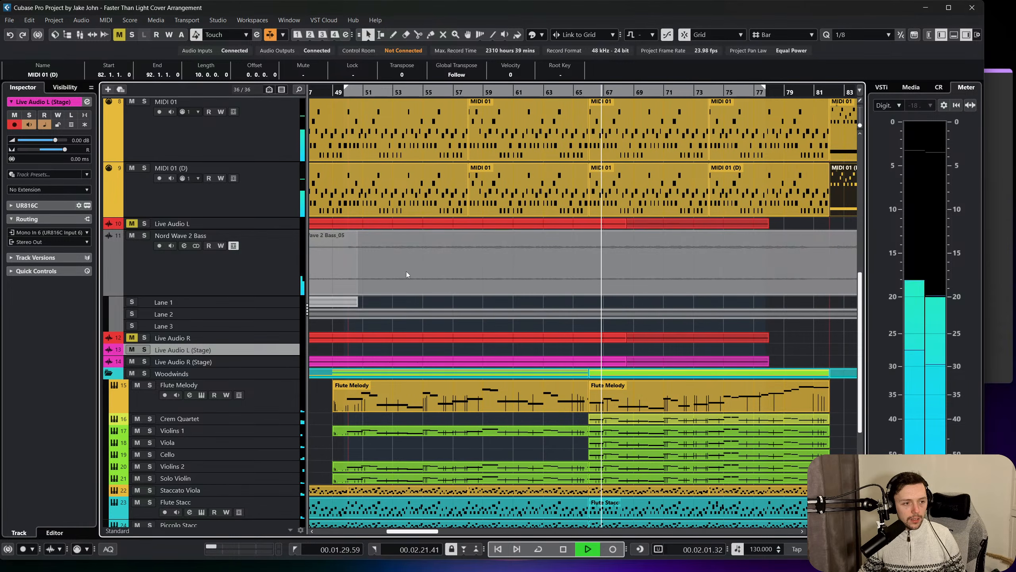
Route the MIDI 01 track's output to Nord Stage 3 MIDI and compare its routing with MIDI 01 (D).
{"action": "left_click", "coordinate": [285, 205]}
{"action": "scroll", "coordinate": [287, 197], "scroll_direction": "up", "scroll_amount": 2}
{"action": "left_click", "coordinate": [281, 242]}
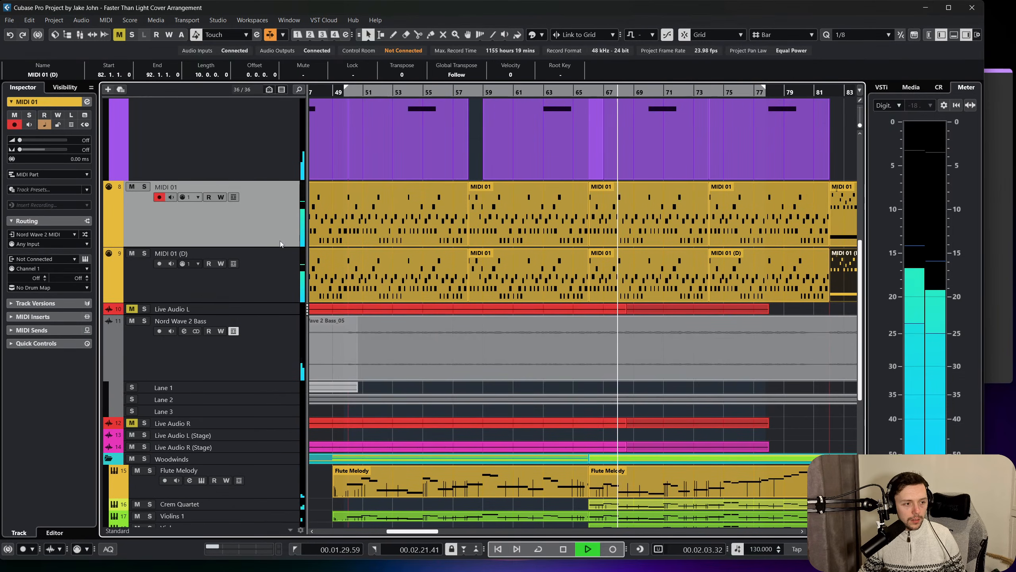
{"action": "left_click", "coordinate": [44, 258]}
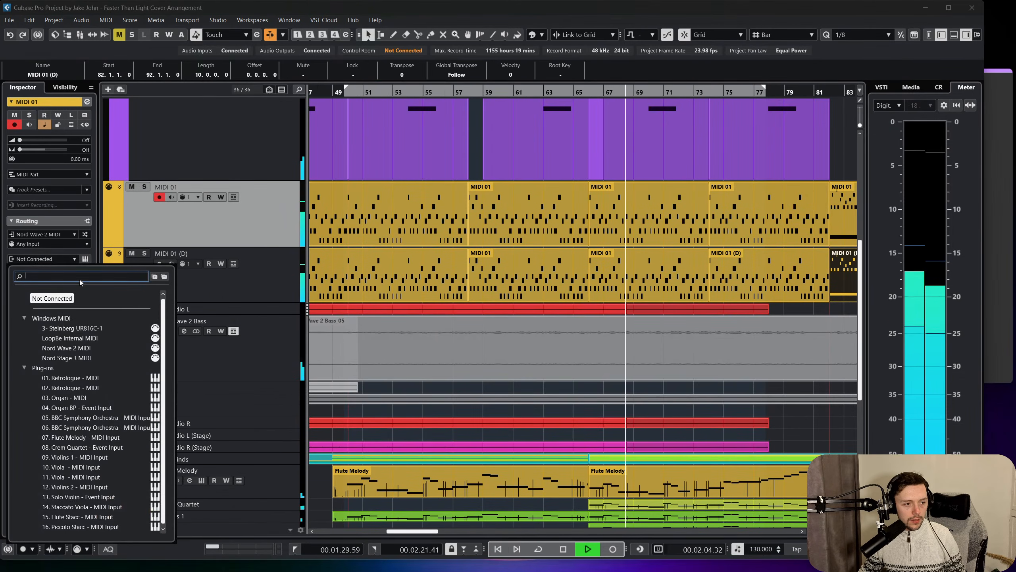
{"action": "left_click", "coordinate": [87, 357]}
{"action": "left_click", "coordinate": [265, 281]}
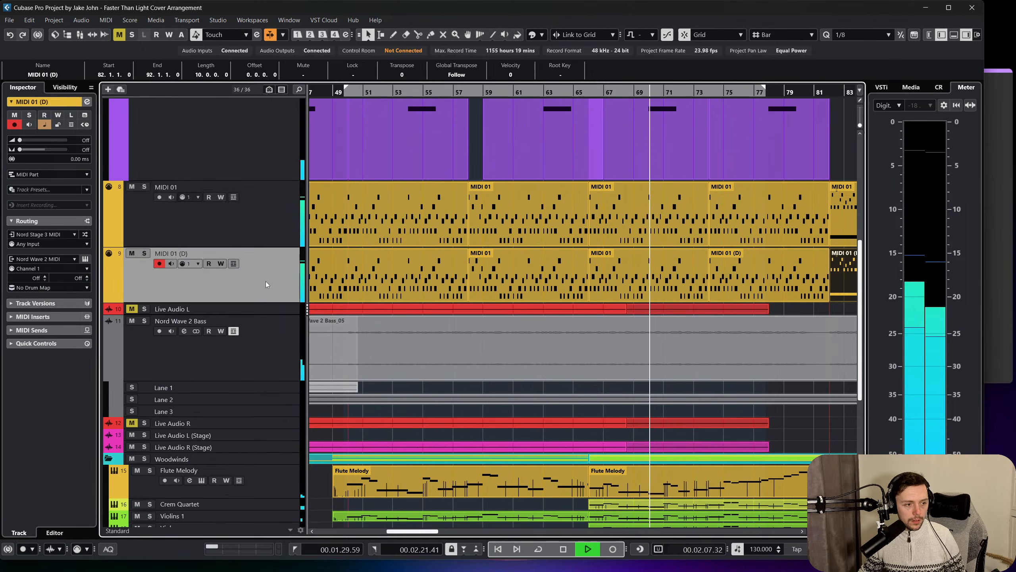
{"action": "left_click", "coordinate": [261, 220]}
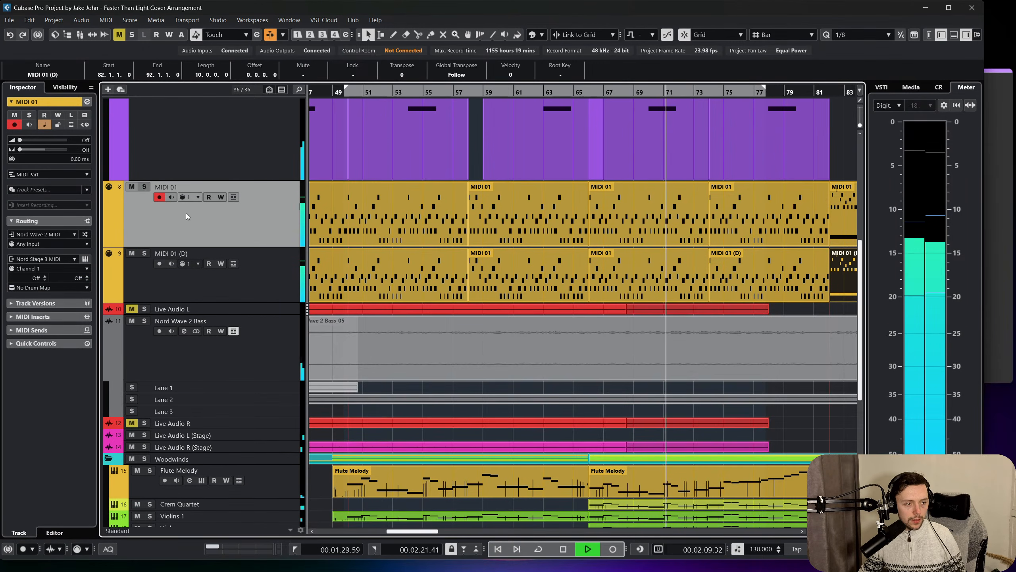
Lower the Live Audio L (Stage) fader to -3.73 dB and the Live Audio R (Stage) fader to -3.28 dB.
{"action": "scroll", "coordinate": [291, 316], "scroll_direction": "down", "scroll_amount": 2}
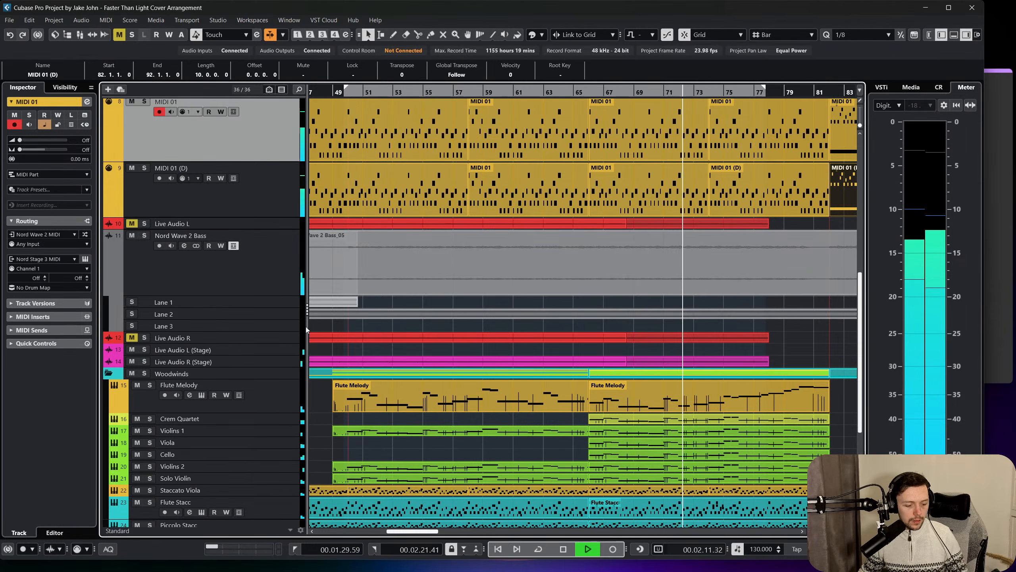
{"action": "scroll", "coordinate": [305, 326], "scroll_direction": "down", "scroll_amount": 2}
{"action": "key", "text": "F3"}
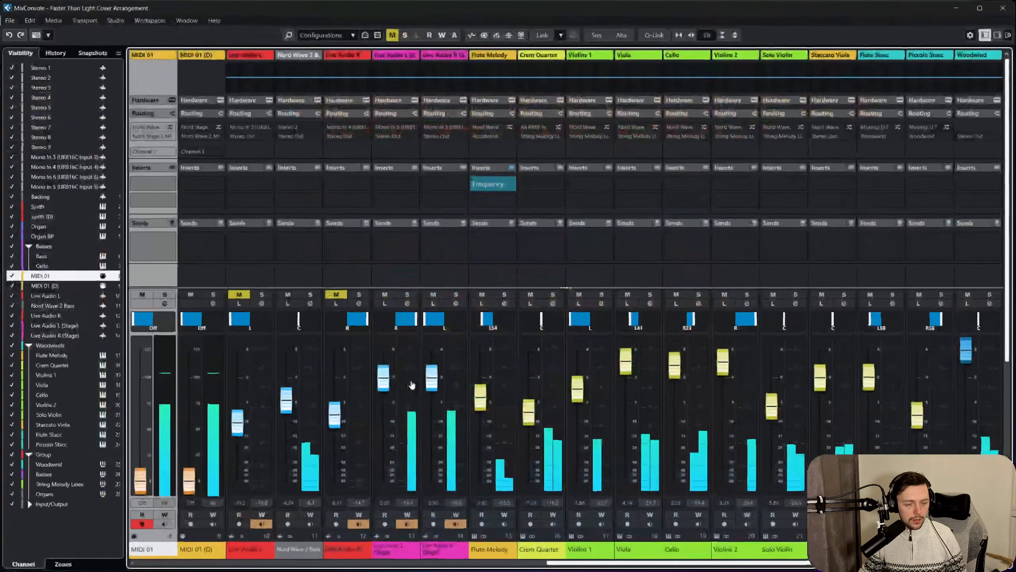
{"action": "left_click_drag", "start_coordinate": [394, 380], "coordinate": [394, 398]}
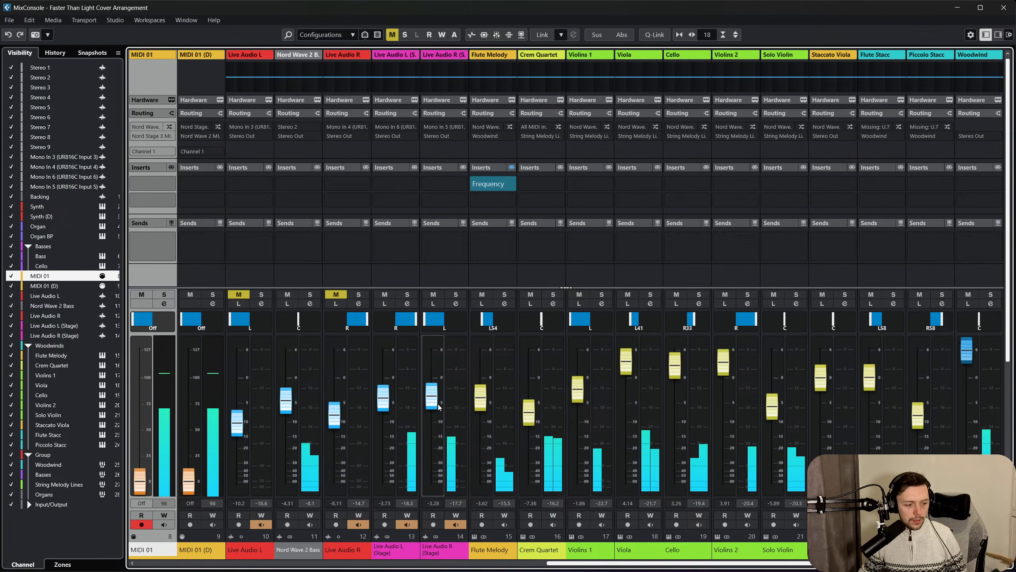
{"action": "key", "text": "F3"}
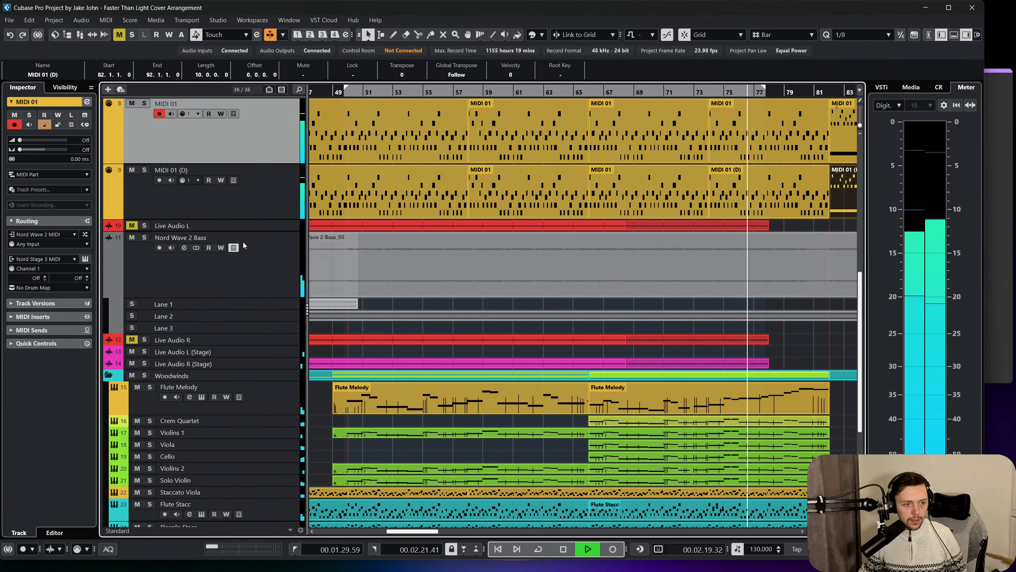
Set the Nord Wave 2 Bass track delay to -4.30 ms and stop playback.
{"action": "left_click", "coordinate": [149, 239]}
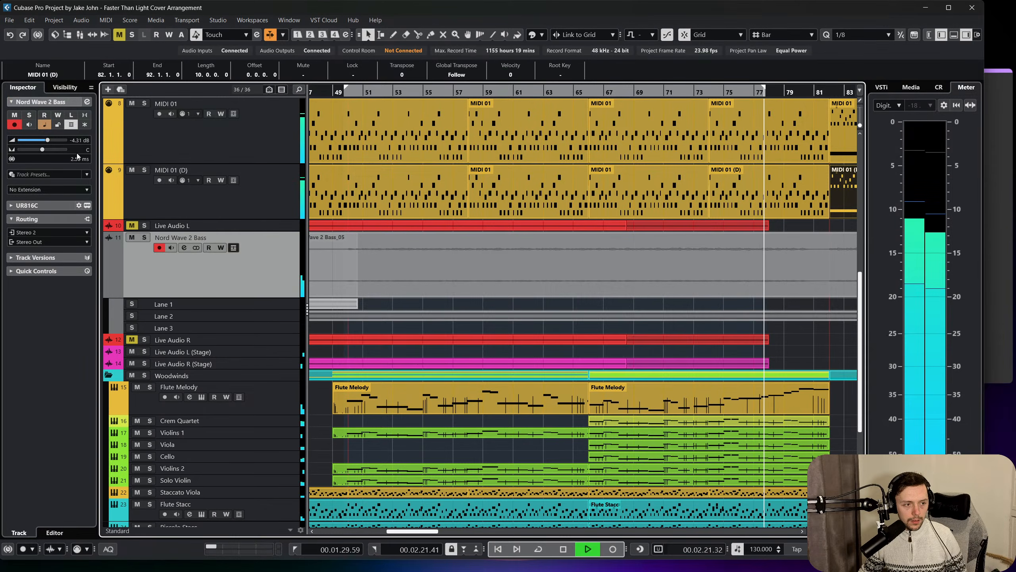
{"action": "left_click_drag", "start_coordinate": [73, 159], "coordinate": [46, 176]}
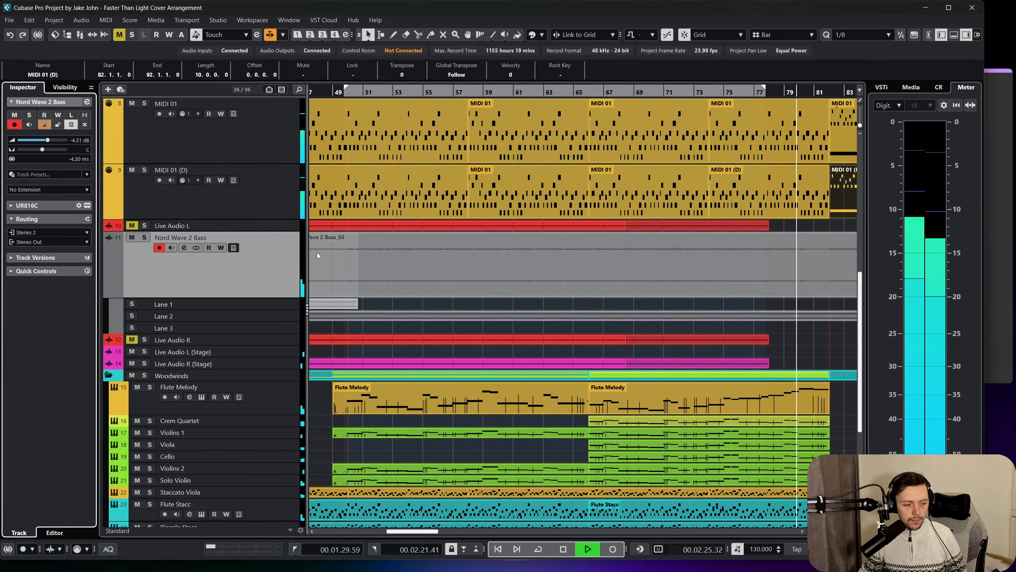
{"action": "scroll", "coordinate": [316, 252], "scroll_direction": "down", "scroll_amount": 3}
{"action": "key", "text": "space"}
Split the string parts from Crem Quartet down to Solo Violin at bar 79.
{"action": "scroll", "coordinate": [797, 356], "scroll_direction": "right", "scroll_amount": 2}
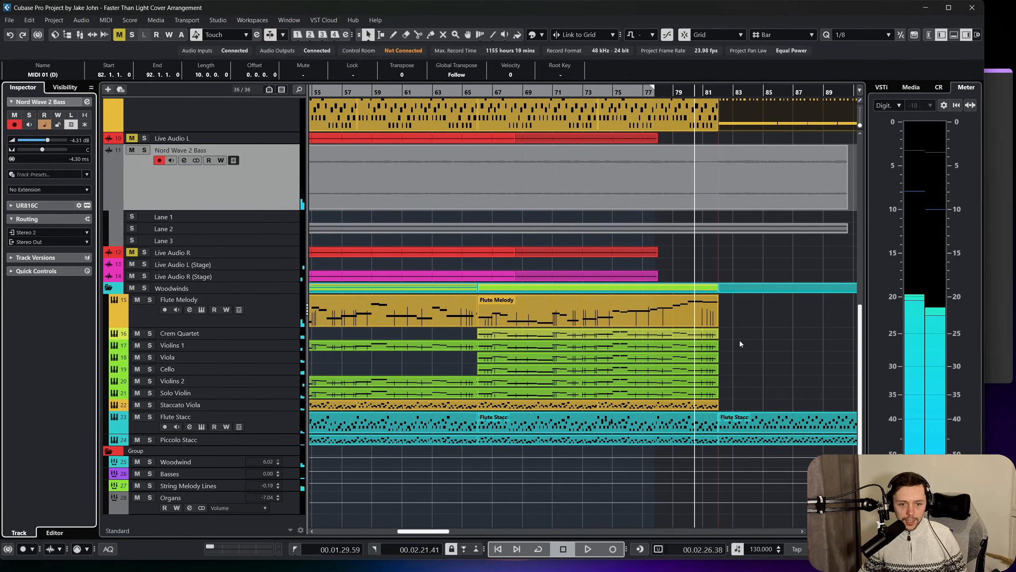
{"action": "left_click_drag", "start_coordinate": [722, 334], "coordinate": [699, 393]}
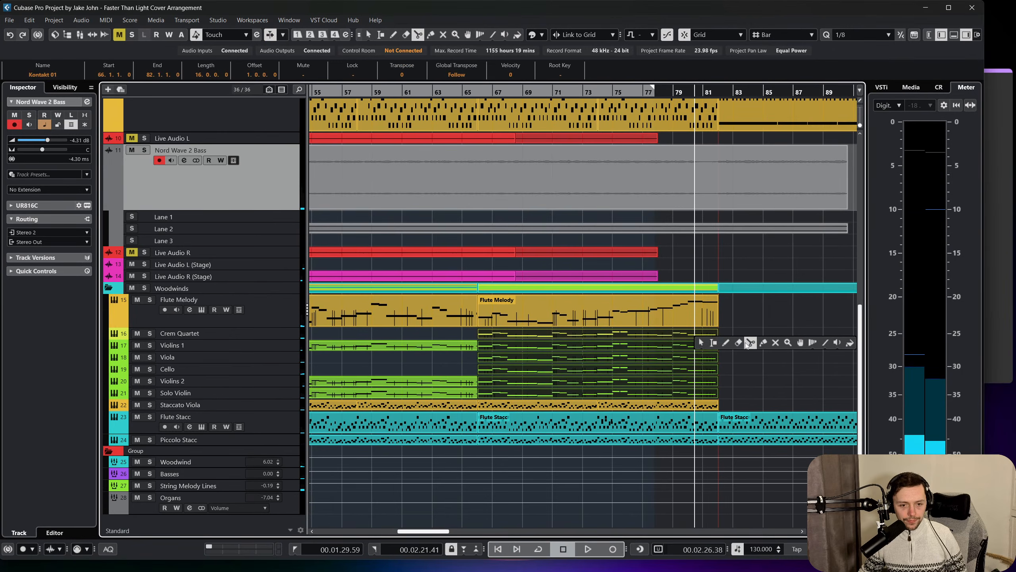
{"action": "key", "text": "3"}
{"action": "left_click", "coordinate": [681, 341]}
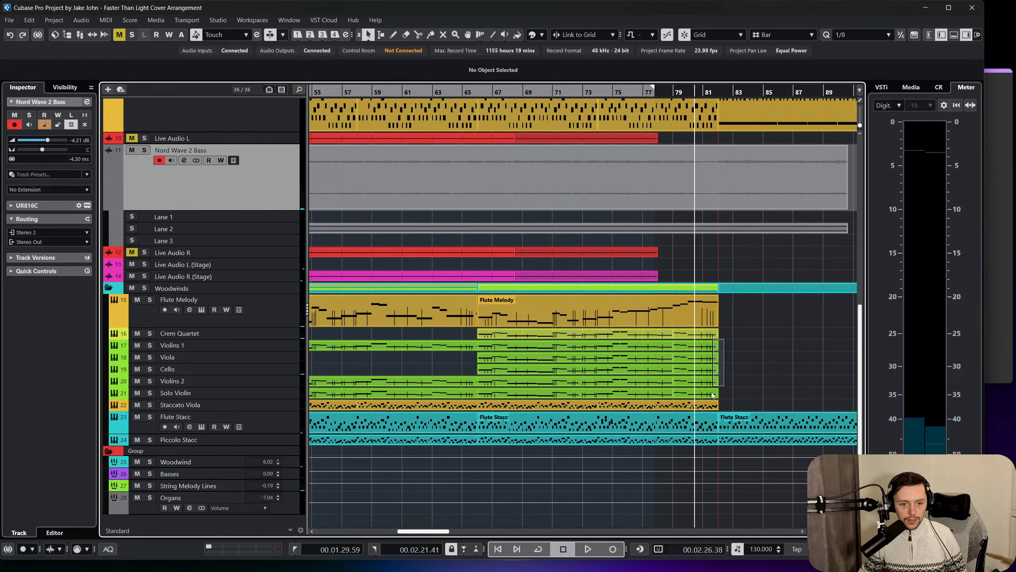
Mute the split string parts between bars 79 and 82.
{"action": "right_click", "coordinate": [713, 339]}
{"action": "left_click", "coordinate": [778, 336]}
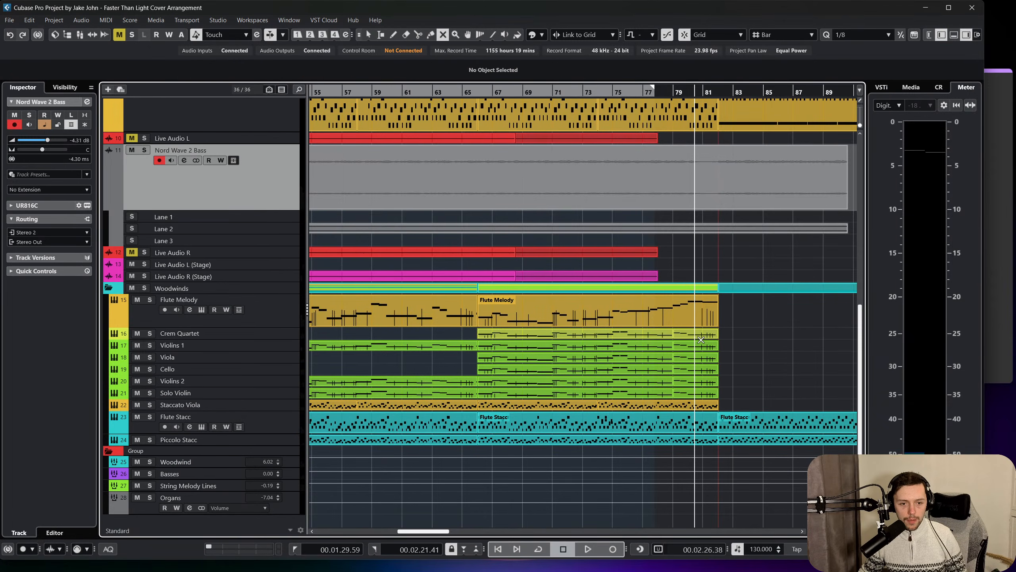
{"action": "left_click_drag", "start_coordinate": [699, 335], "coordinate": [699, 337]}
{"action": "key", "text": "1"}
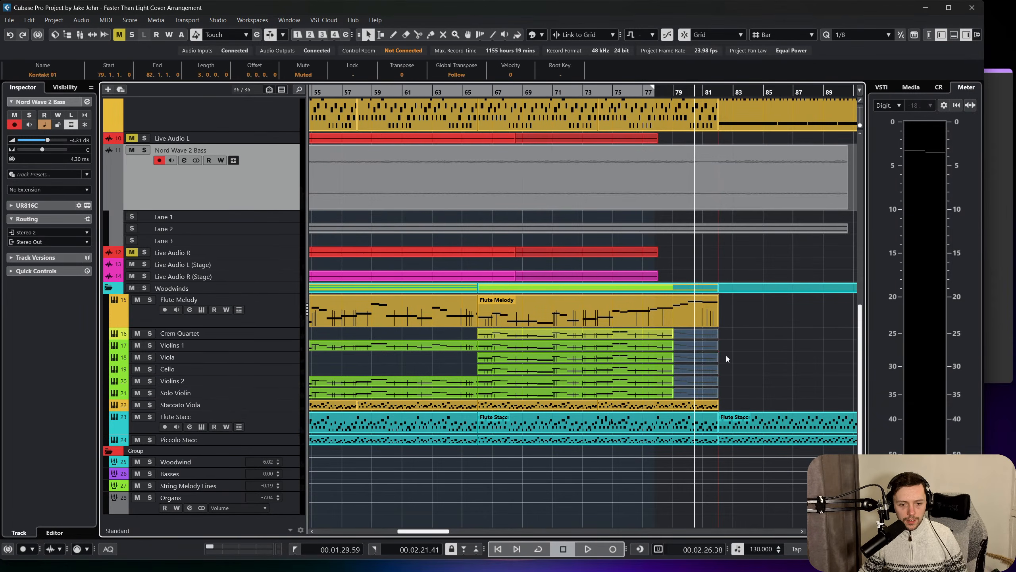
Play through the transition into bar 82 and check the MIDI 01 and MIDI 01 (D) tracks.
{"action": "scroll", "coordinate": [443, 346], "scroll_direction": "up", "scroll_amount": 3}
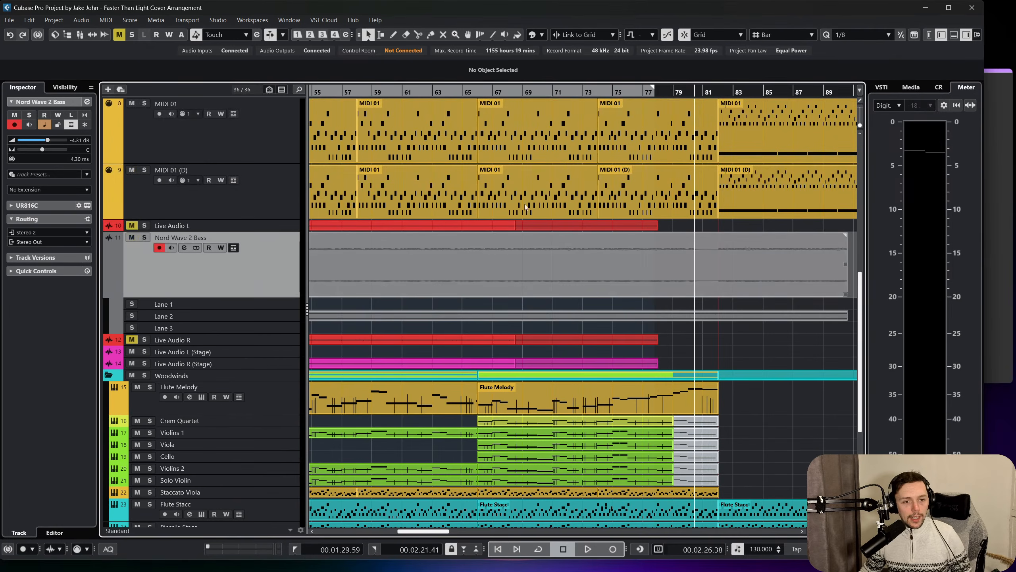
{"action": "key", "text": "space"}
{"action": "scroll", "coordinate": [628, 240], "scroll_direction": "right", "scroll_amount": 5}
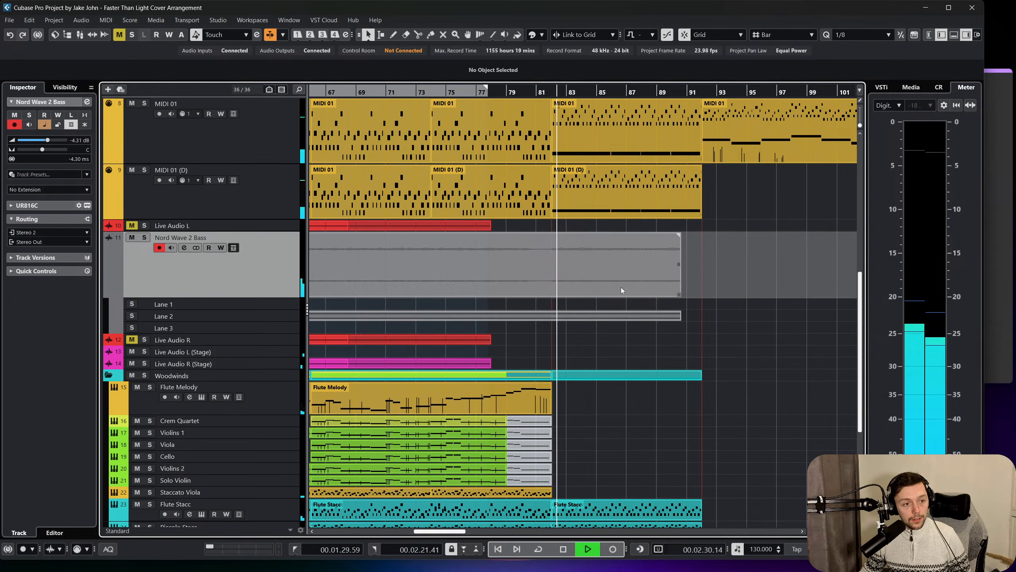
{"action": "scroll", "coordinate": [601, 226], "scroll_direction": "up", "scroll_amount": 2}
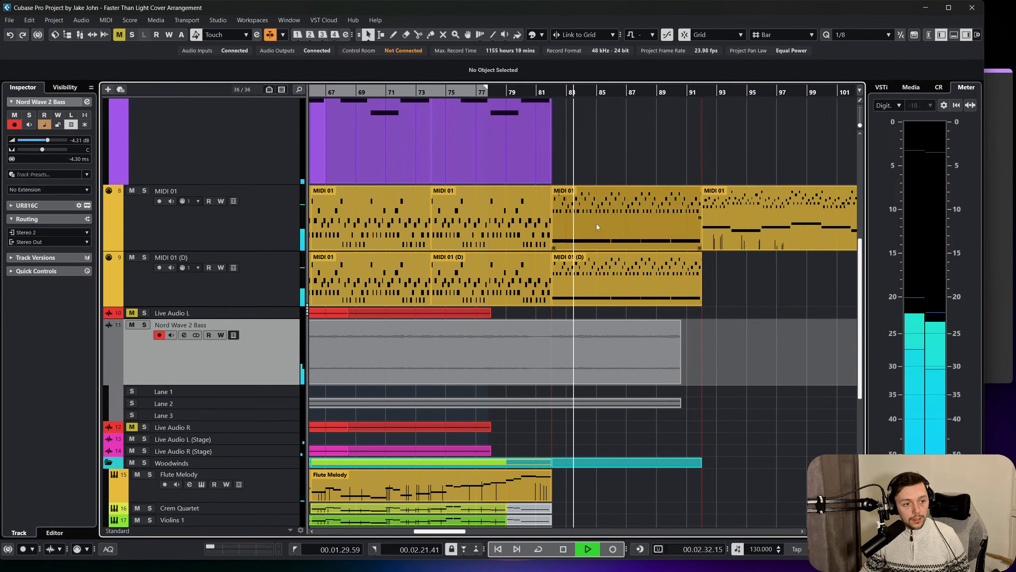
{"action": "left_click", "coordinate": [282, 279]}
{"action": "scroll", "coordinate": [256, 201], "scroll_direction": "down", "scroll_amount": 2}
{"action": "left_click", "coordinate": [262, 138]}
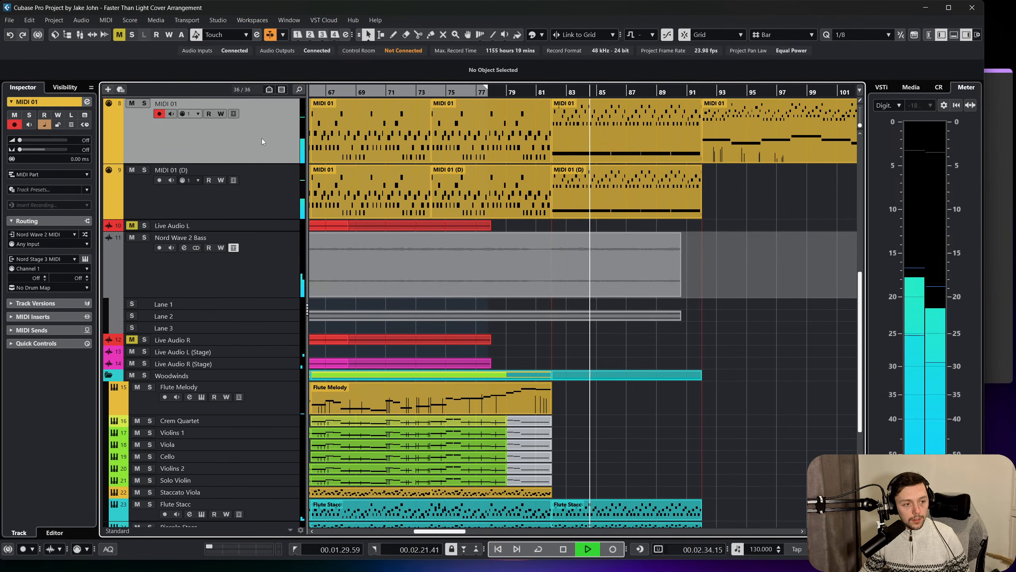
Open the MIDI 01 part at bar 82 for editing, select all its notes and even out their velocities.
{"action": "scroll", "coordinate": [312, 176], "scroll_direction": "up", "scroll_amount": 2}
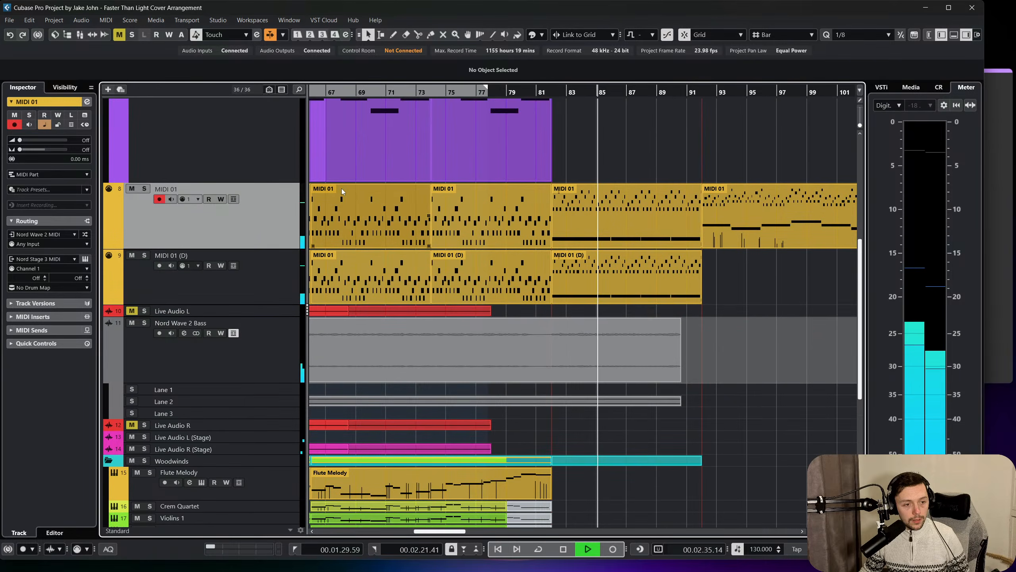
{"action": "double_click", "coordinate": [603, 218]}
{"action": "key", "text": "space"}
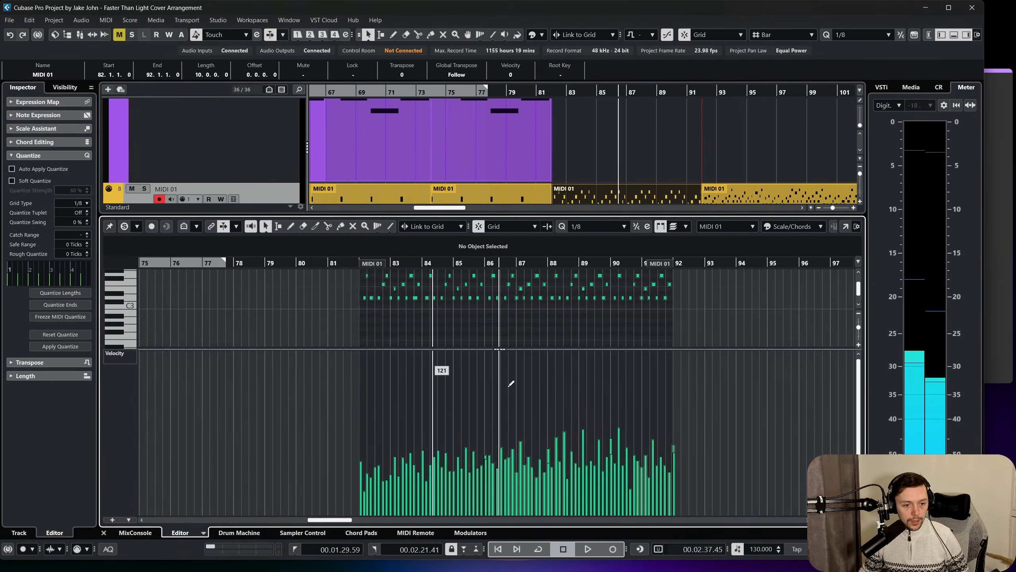
{"action": "left_click_drag", "start_coordinate": [499, 349], "coordinate": [503, 353]}
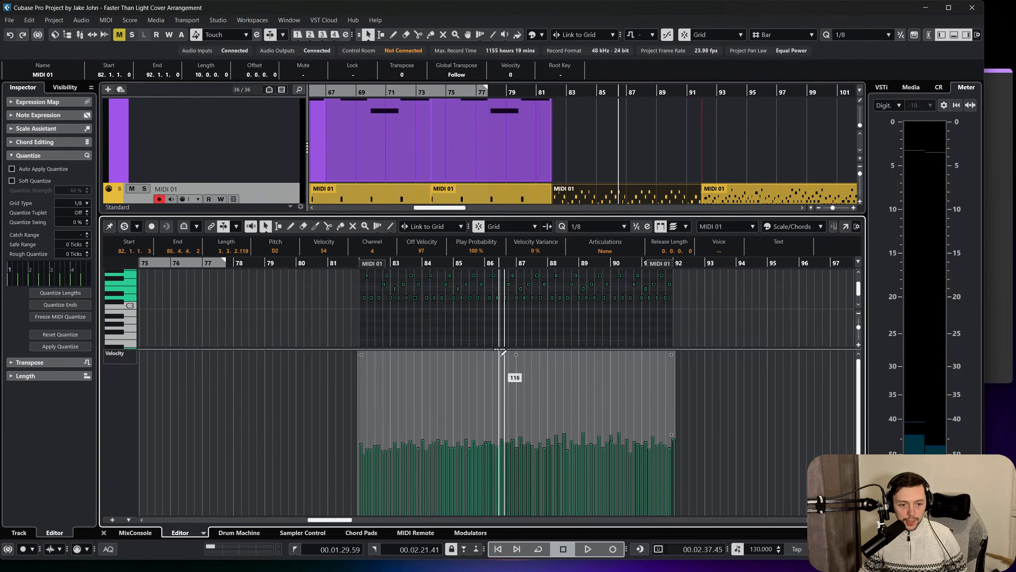
Play from bar 82 and raise the selected notes' velocities together, bringing the first note to 79.
{"action": "left_click", "coordinate": [355, 264]}
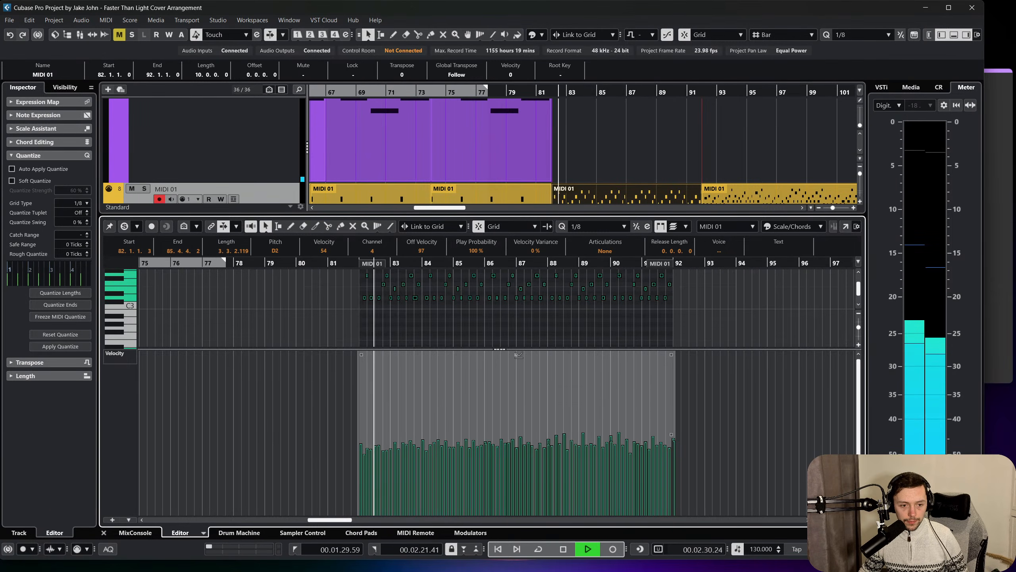
{"action": "left_click_drag", "start_coordinate": [519, 355], "coordinate": [519, 341]}
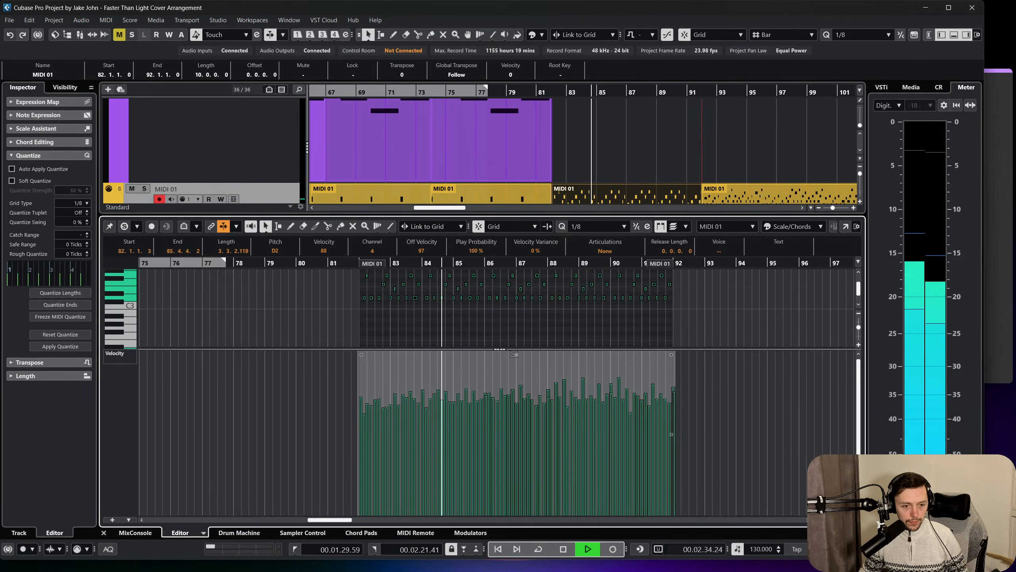
{"action": "left_click_drag", "start_coordinate": [513, 353], "coordinate": [517, 358]}
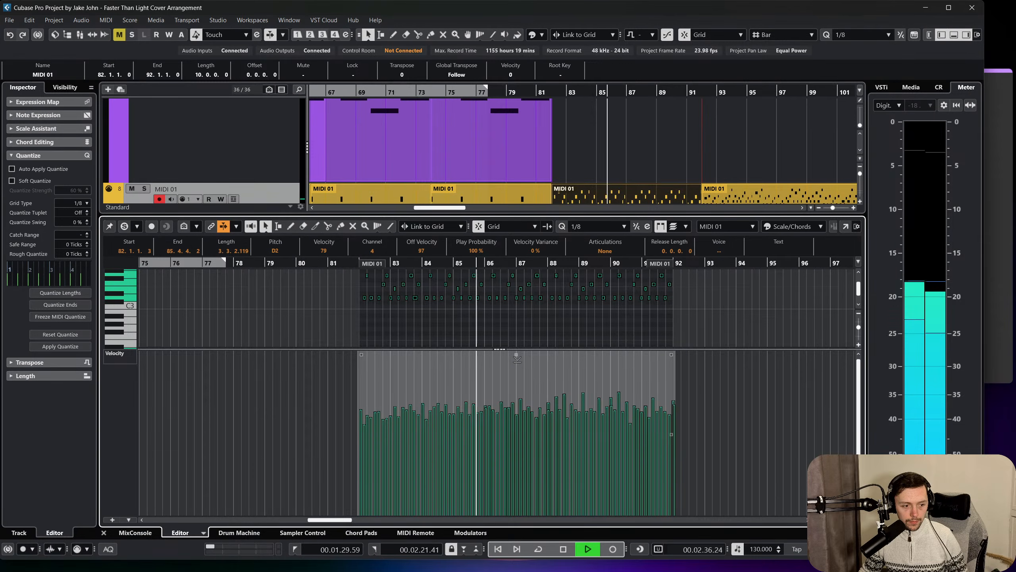
Close the MIDI editor, clear the selection and stop playback after checking the tracks around the Breakdown section.
{"action": "left_click", "coordinate": [103, 533]}
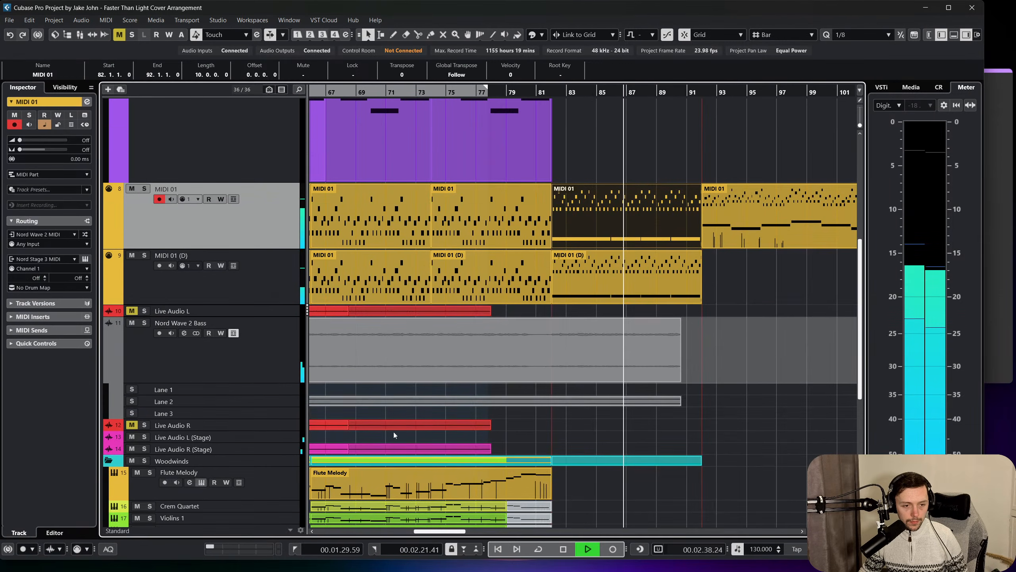
{"action": "scroll", "coordinate": [611, 401], "scroll_direction": "right", "scroll_amount": 1}
{"action": "scroll", "coordinate": [611, 396], "scroll_direction": "down", "scroll_amount": 3}
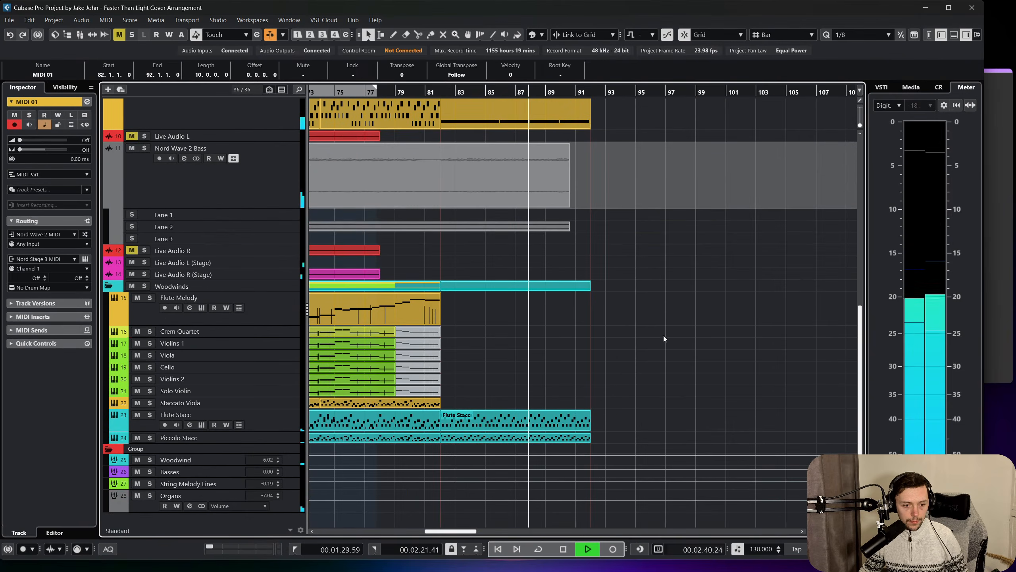
{"action": "left_click", "coordinate": [663, 337]}
{"action": "scroll", "coordinate": [592, 384], "scroll_direction": "left", "scroll_amount": 6}
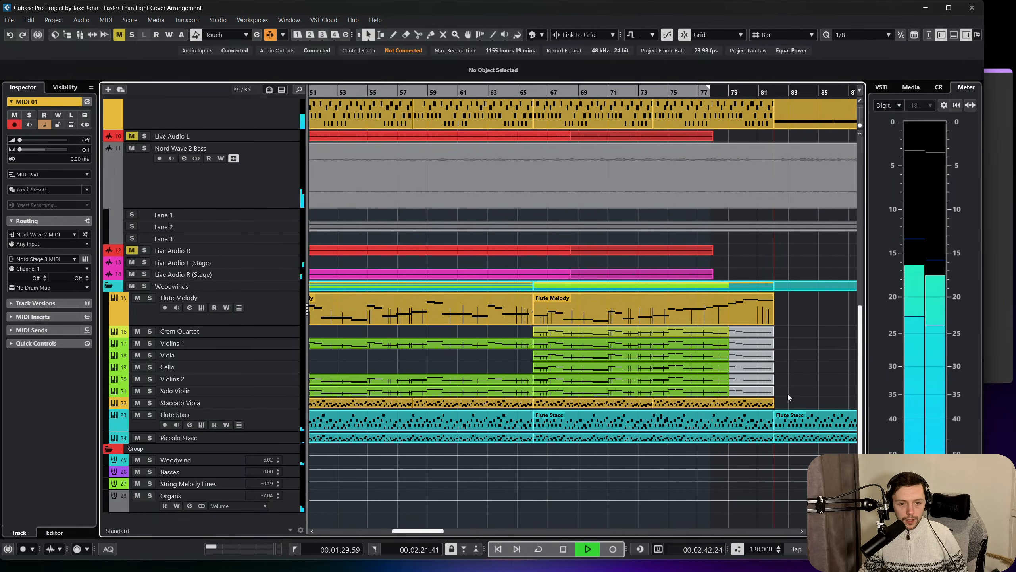
{"action": "scroll", "coordinate": [668, 398], "scroll_direction": "left", "scroll_amount": 3}
{"action": "key", "text": "space"}
Select and copy the flute melody and string parts spanning bars 66 to 82, with the playhead placed at bar 92.
{"action": "scroll", "coordinate": [676, 397], "scroll_direction": "right", "scroll_amount": 2}
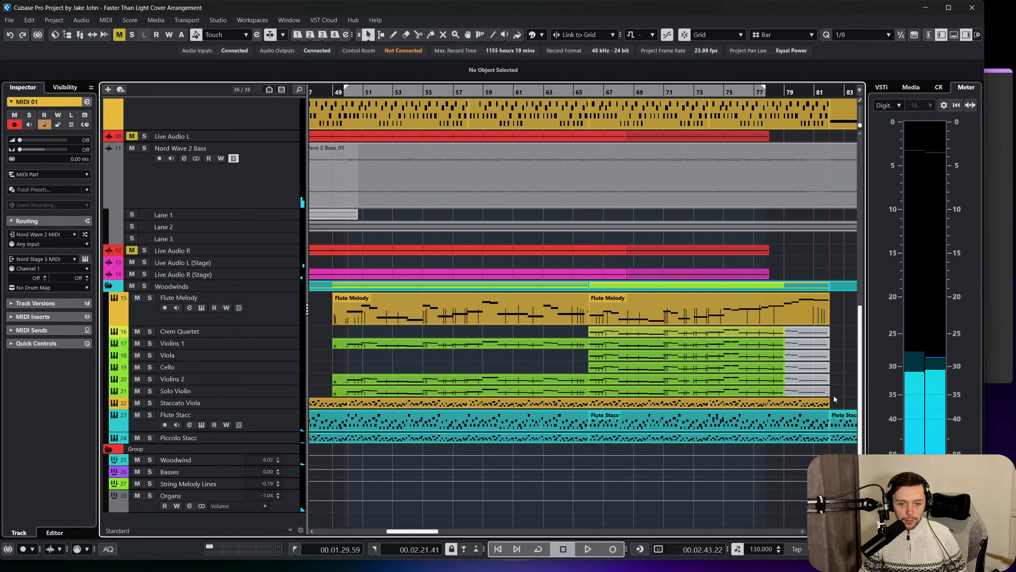
{"action": "left_click_drag", "start_coordinate": [835, 397], "coordinate": [694, 320]}
{"action": "scroll", "coordinate": [690, 319], "scroll_direction": "right", "scroll_amount": 5}
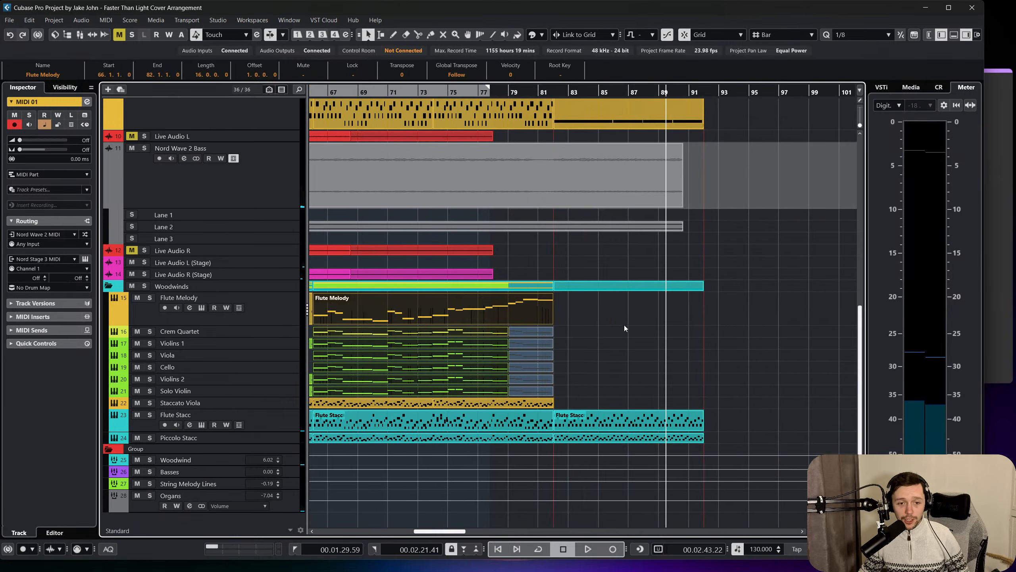
{"action": "scroll", "coordinate": [632, 323], "scroll_direction": "up", "scroll_amount": 5}
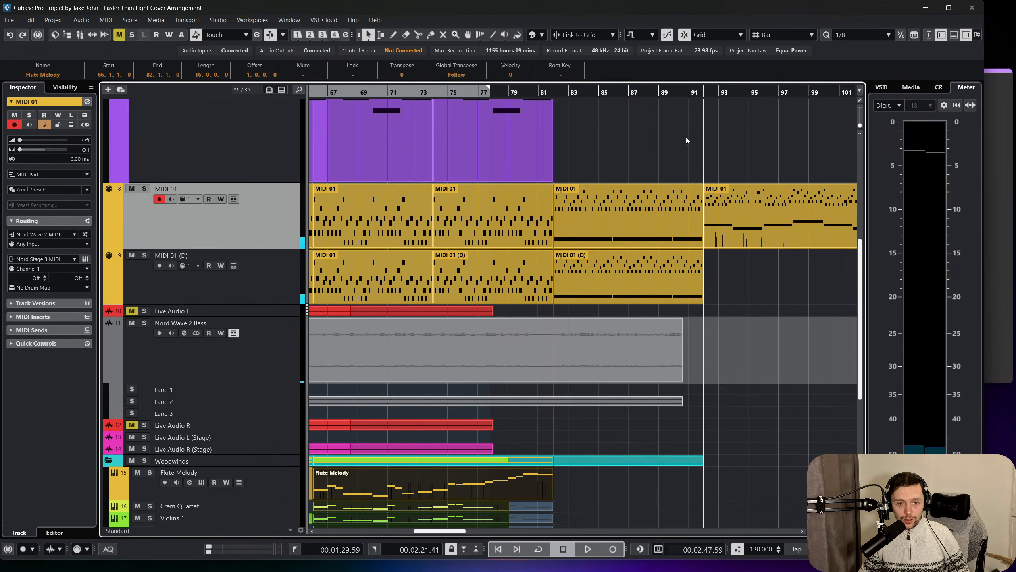
{"action": "scroll", "coordinate": [651, 294], "scroll_direction": "down", "scroll_amount": 5}
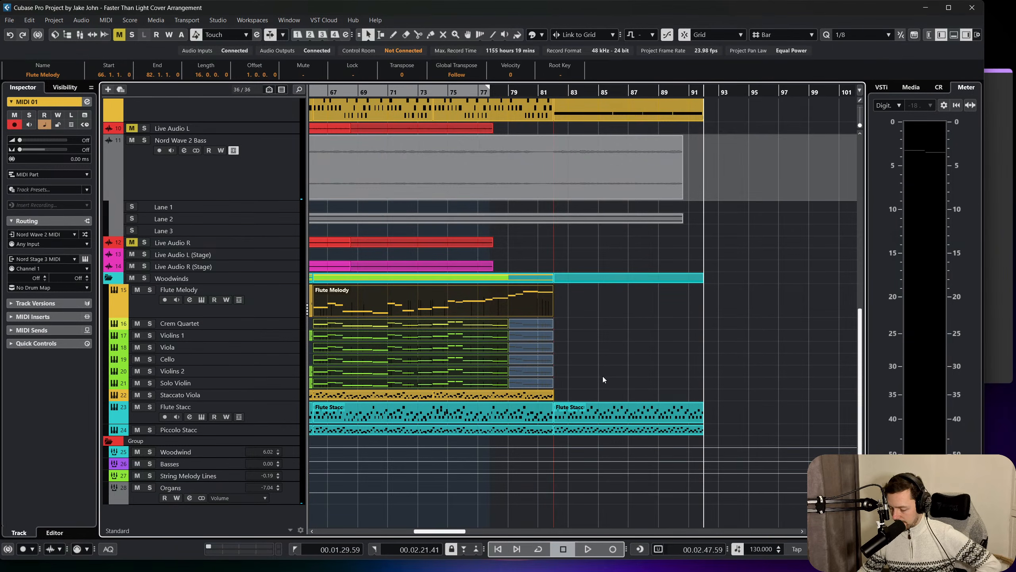
{"action": "key", "text": "ctrl+v"}
{"action": "scroll", "coordinate": [603, 377], "scroll_direction": "up", "scroll_amount": 5}
{"action": "scroll", "coordinate": [620, 363], "scroll_direction": "down", "scroll_amount": 5}
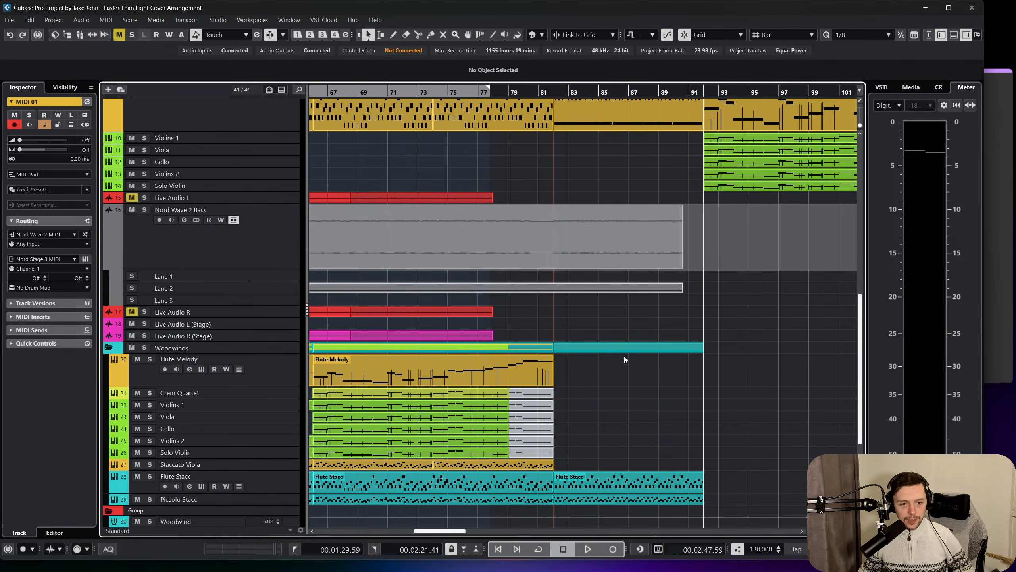
{"action": "key", "text": "ctrl+z"}
Paste the copied flute melody and string parts at bar 92, starting on the Flute Melody track.
{"action": "left_click", "coordinate": [202, 299]}
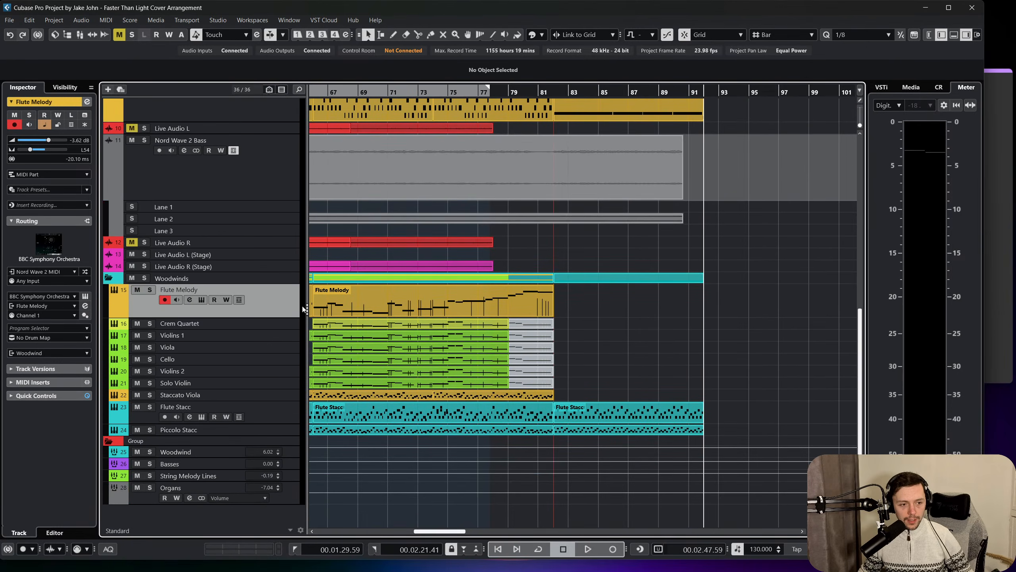
{"action": "key", "text": "ctrl+v"}
{"action": "scroll", "coordinate": [737, 265], "scroll_direction": "up", "scroll_amount": 2}
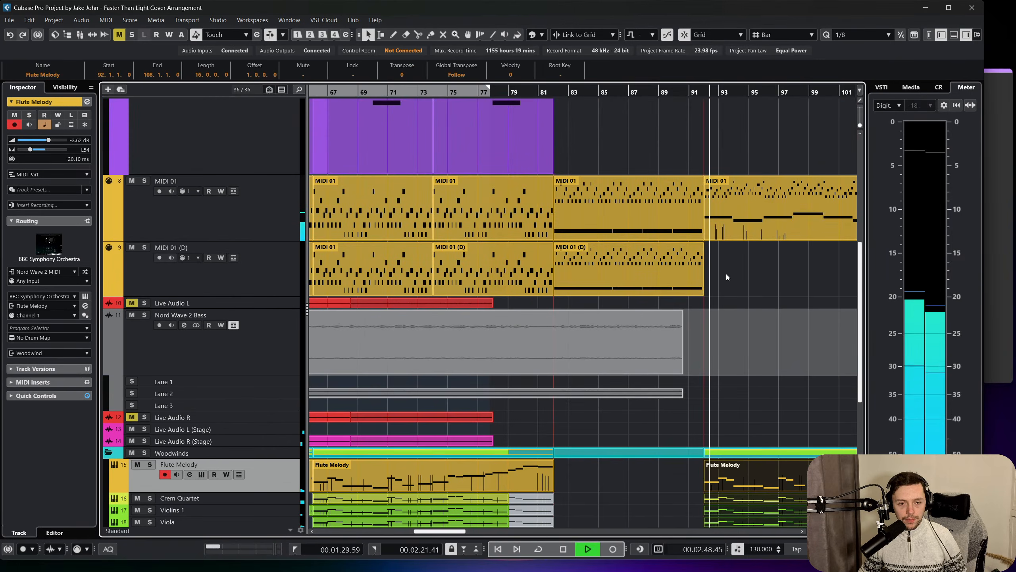
{"action": "scroll", "coordinate": [720, 276], "scroll_direction": "right", "scroll_amount": 2}
{"action": "scroll", "coordinate": [698, 284], "scroll_direction": "down", "scroll_amount": 1}
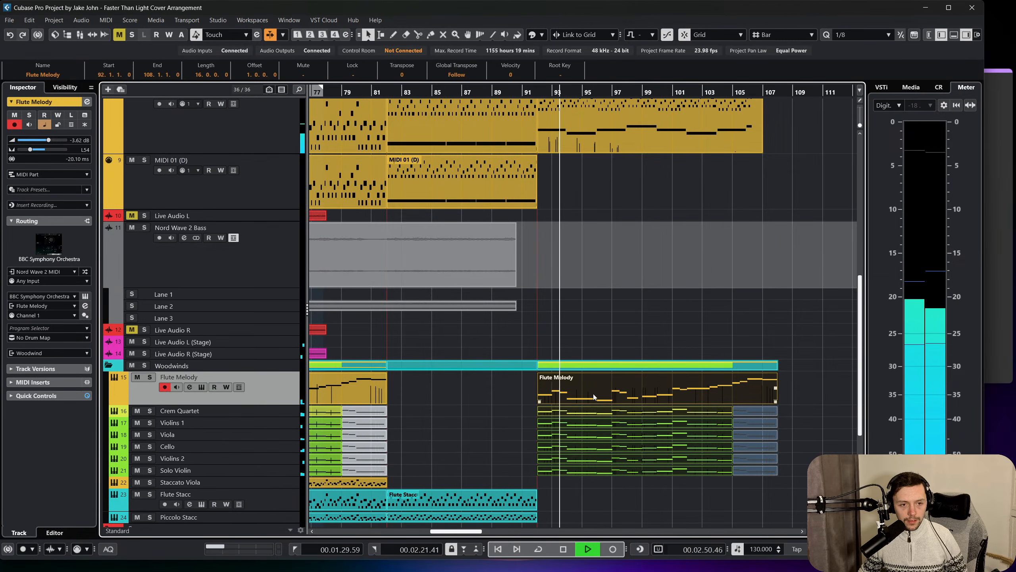
Play the transition into the Full Orchestra section at bar 92 and check the parts across all tracks.
{"action": "key", "text": "space"}
{"action": "left_click", "coordinate": [548, 115]}
{"action": "left_click", "coordinate": [517, 92]}
{"action": "key", "text": "space"}
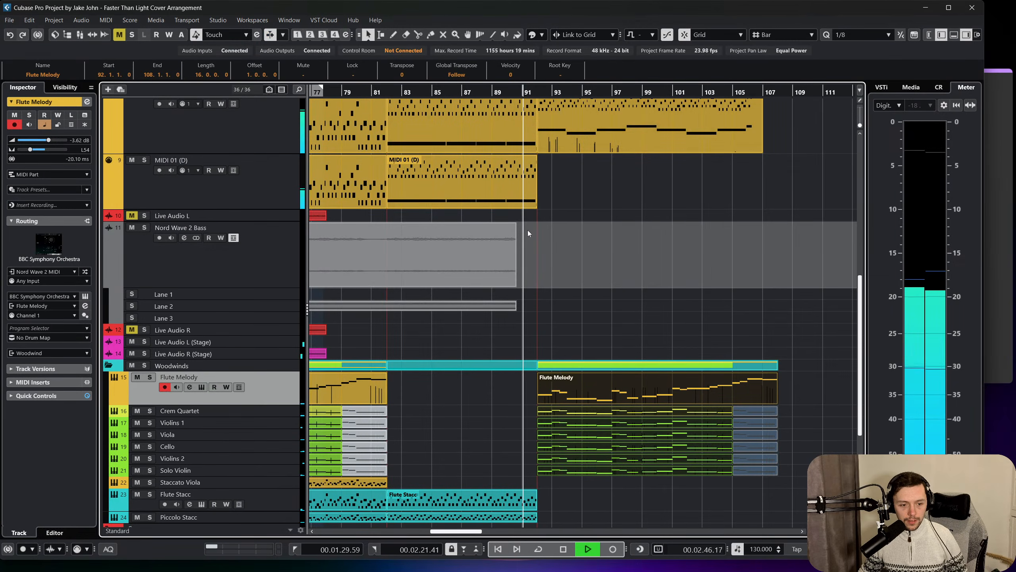
{"action": "scroll", "coordinate": [586, 413], "scroll_direction": "up", "scroll_amount": 2}
{"action": "scroll", "coordinate": [578, 393], "scroll_direction": "up", "scroll_amount": 2}
{"action": "scroll", "coordinate": [580, 400], "scroll_direction": "down", "scroll_amount": 2}
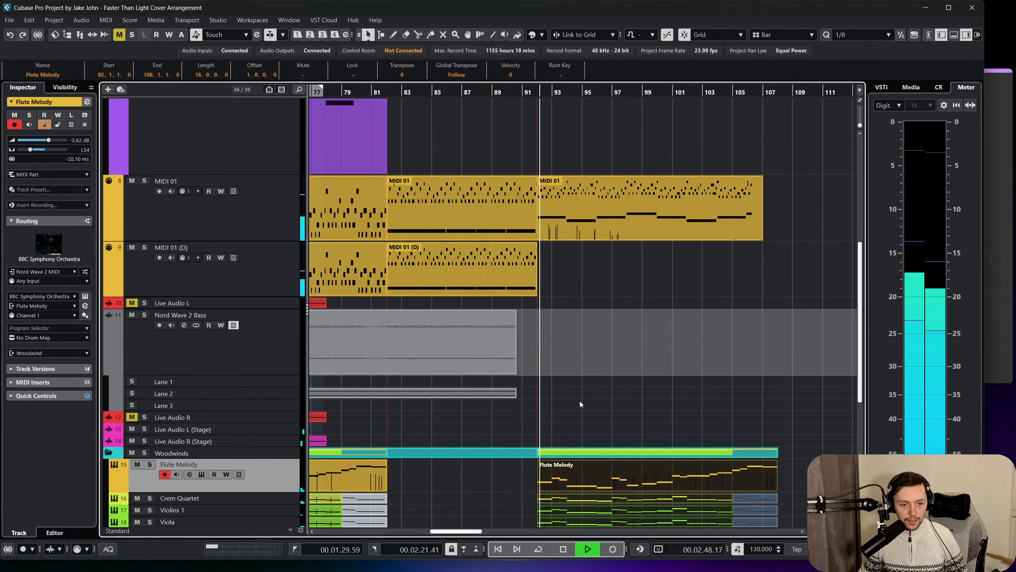
{"action": "scroll", "coordinate": [583, 396], "scroll_direction": "up", "scroll_amount": 2}
{"action": "scroll", "coordinate": [518, 227], "scroll_direction": "up", "scroll_amount": 2}
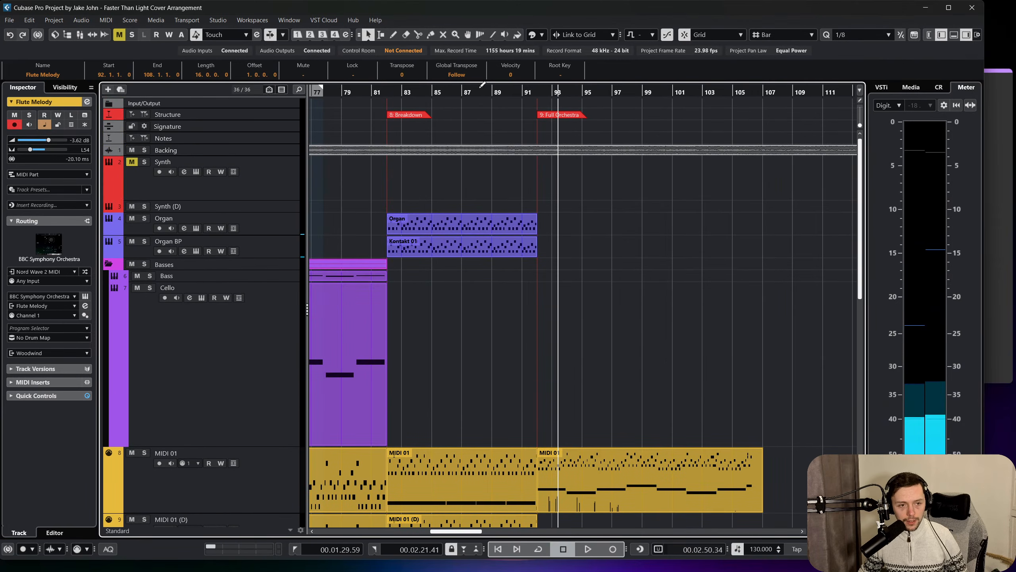
{"action": "left_click", "coordinate": [521, 93]}
{"action": "scroll", "coordinate": [568, 187], "scroll_direction": "down", "scroll_amount": 8}
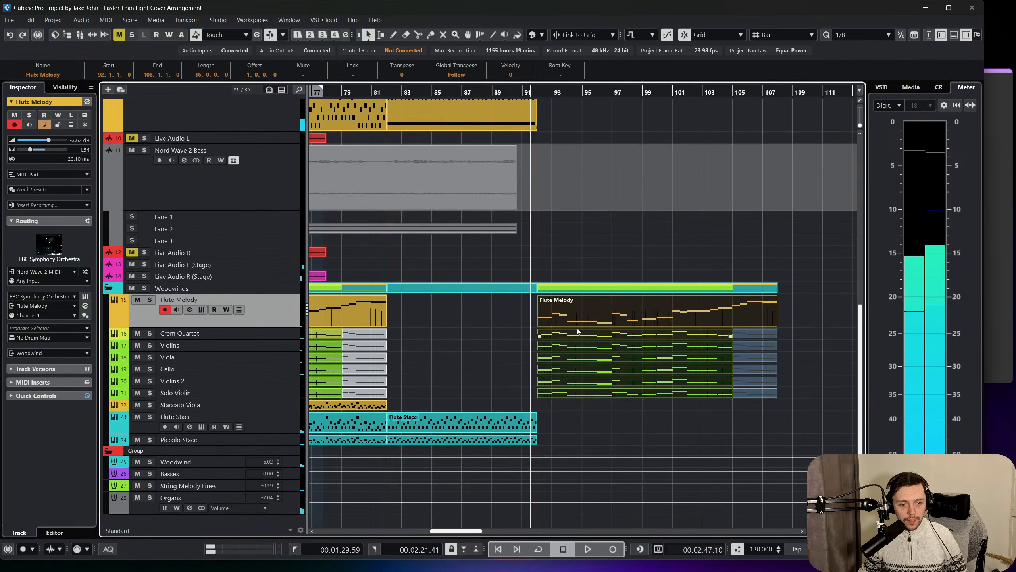
Move the pasted flute and string parts to bar 91 and trim the Flute Stacc and Piccolo Stacc parts to end there.
{"action": "left_click_drag", "start_coordinate": [563, 318], "coordinate": [552, 316]}
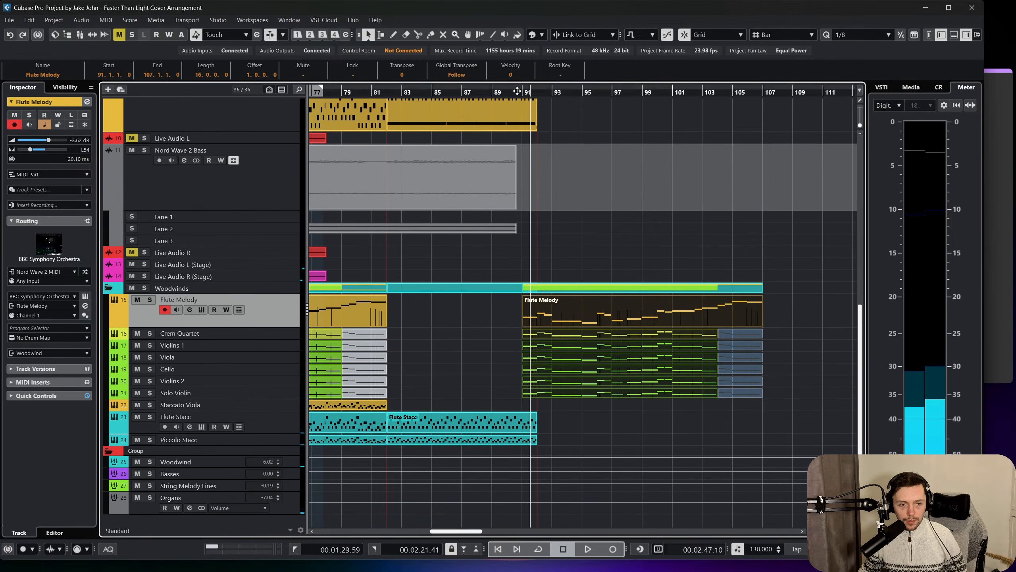
{"action": "left_click_drag", "start_coordinate": [518, 93], "coordinate": [516, 106]}
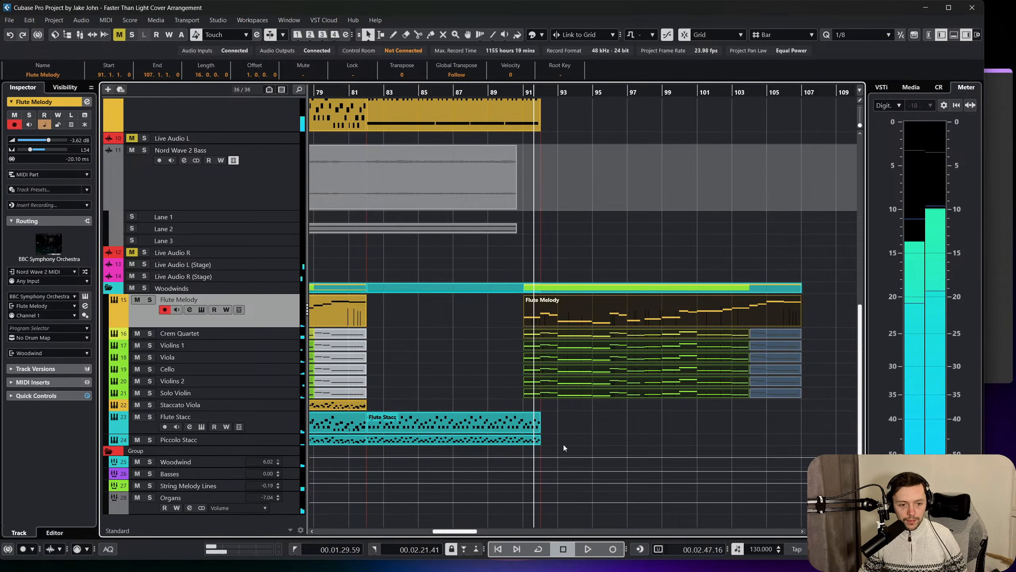
{"action": "left_click", "coordinate": [527, 427]}
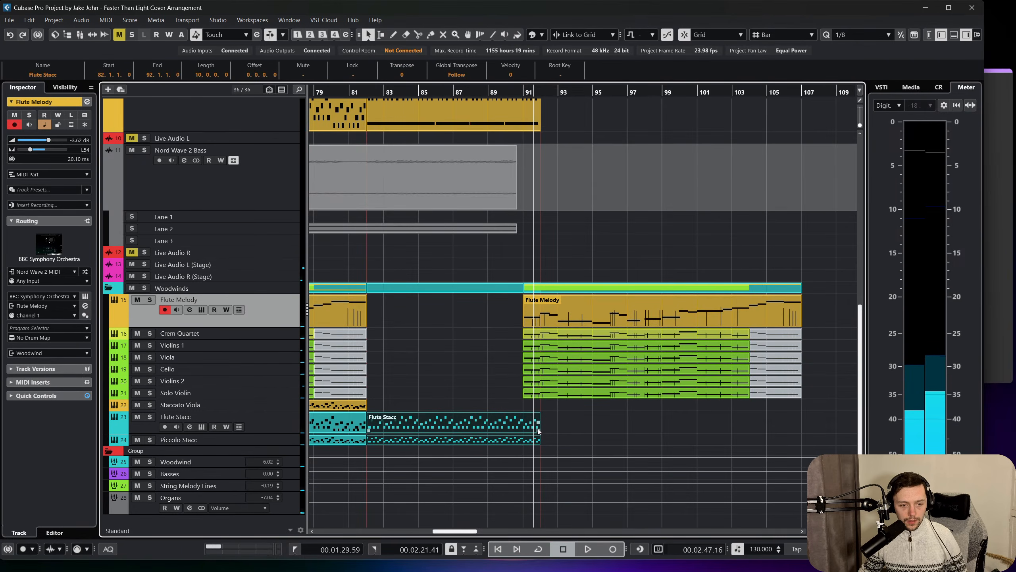
{"action": "left_click_drag", "start_coordinate": [538, 430], "coordinate": [525, 441]}
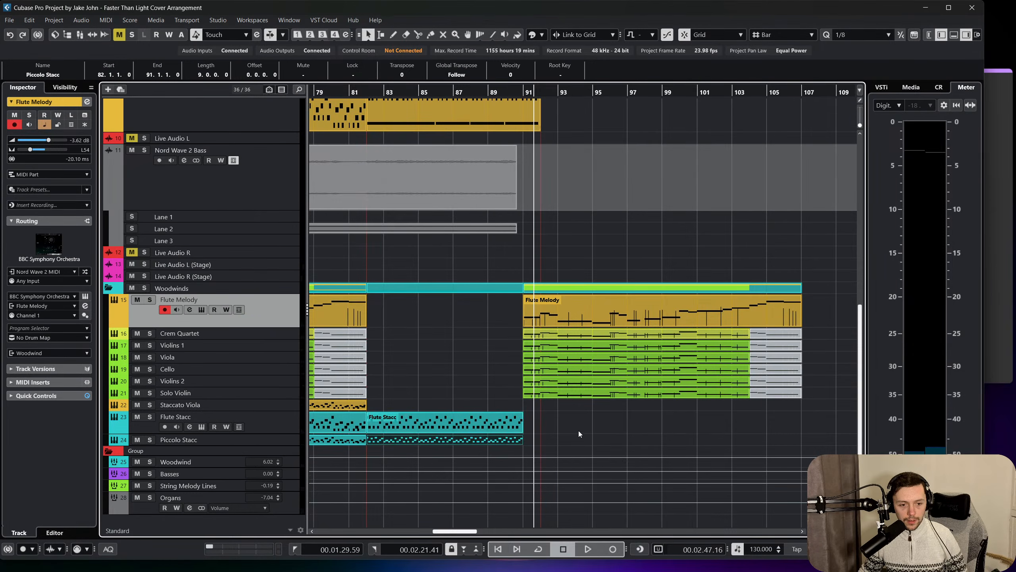
Try trimming the Breakdown parts on MIDI 01 and MIDI 01 (D) to end at bar 91.
{"action": "scroll", "coordinate": [584, 400], "scroll_direction": "up", "scroll_amount": 5}
{"action": "left_click", "coordinate": [573, 332]}
{"action": "left_click", "coordinate": [524, 316]}
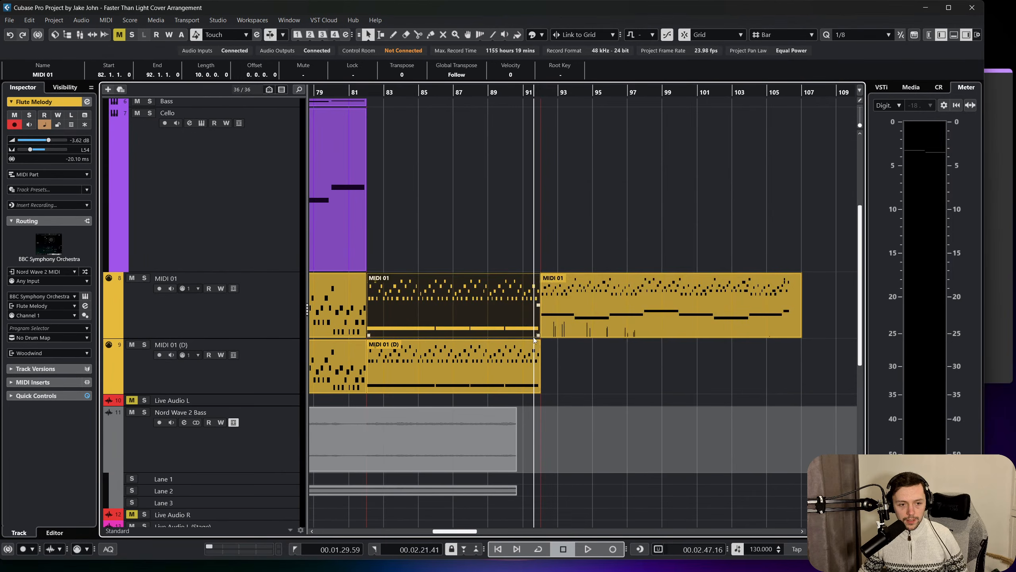
{"action": "left_click_drag", "start_coordinate": [539, 336], "coordinate": [523, 337]}
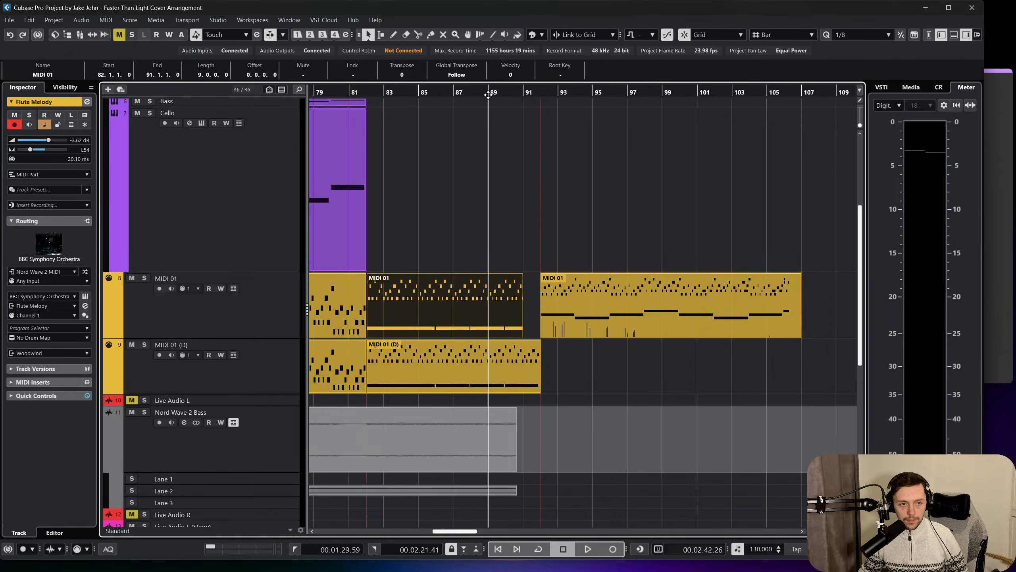
{"action": "key", "text": "space"}
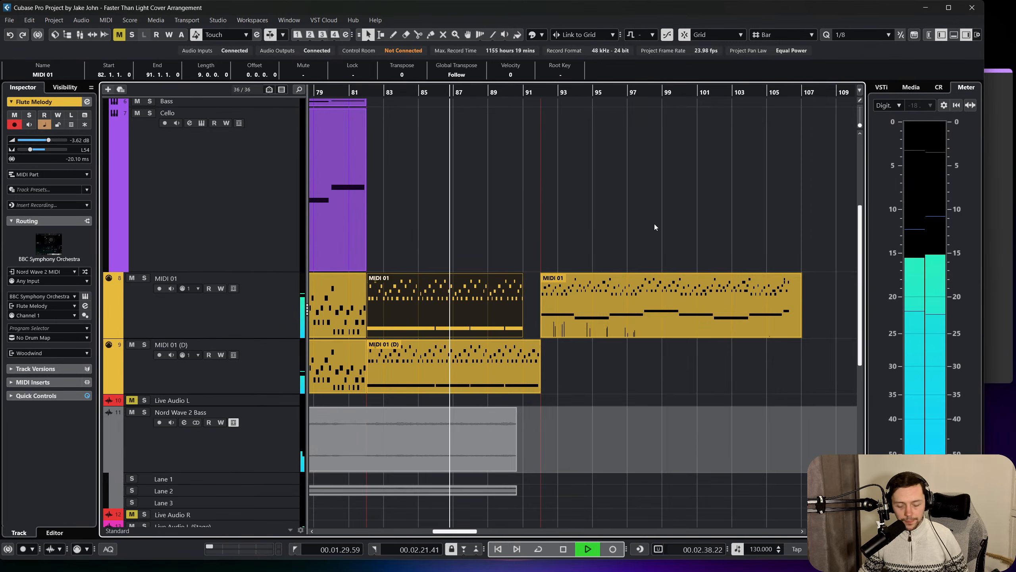
{"action": "left_click", "coordinate": [524, 372]}
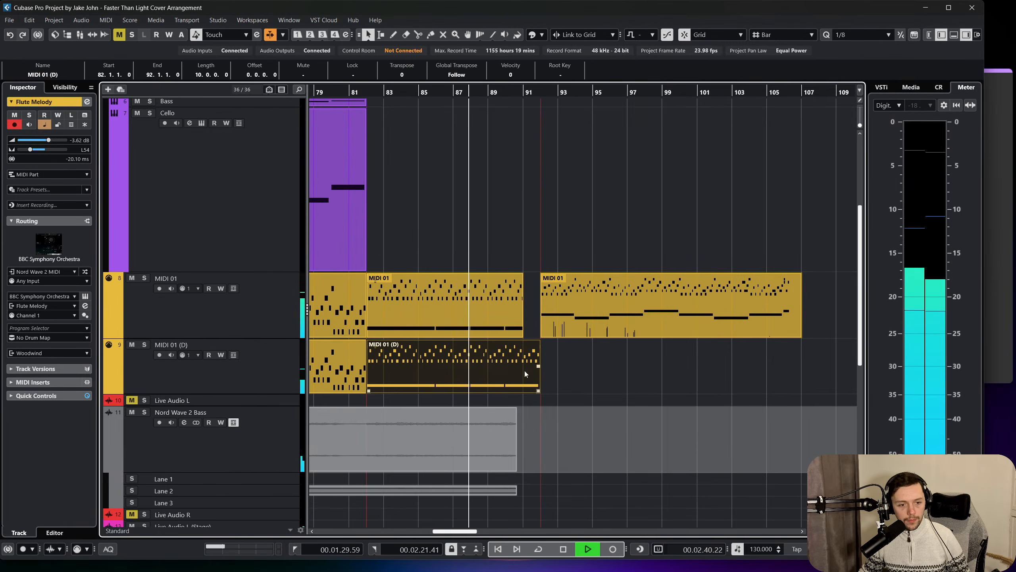
{"action": "left_click_drag", "start_coordinate": [538, 391], "coordinate": [523, 390]}
Try shortening both Breakdown MIDI parts to end at bar 90 and play the result.
{"action": "left_click_drag", "start_coordinate": [622, 315], "coordinate": [584, 314]}
{"action": "key", "text": "Escape"}
{"action": "key", "text": "space"}
{"action": "left_click_drag", "start_coordinate": [523, 236], "coordinate": [508, 391]}
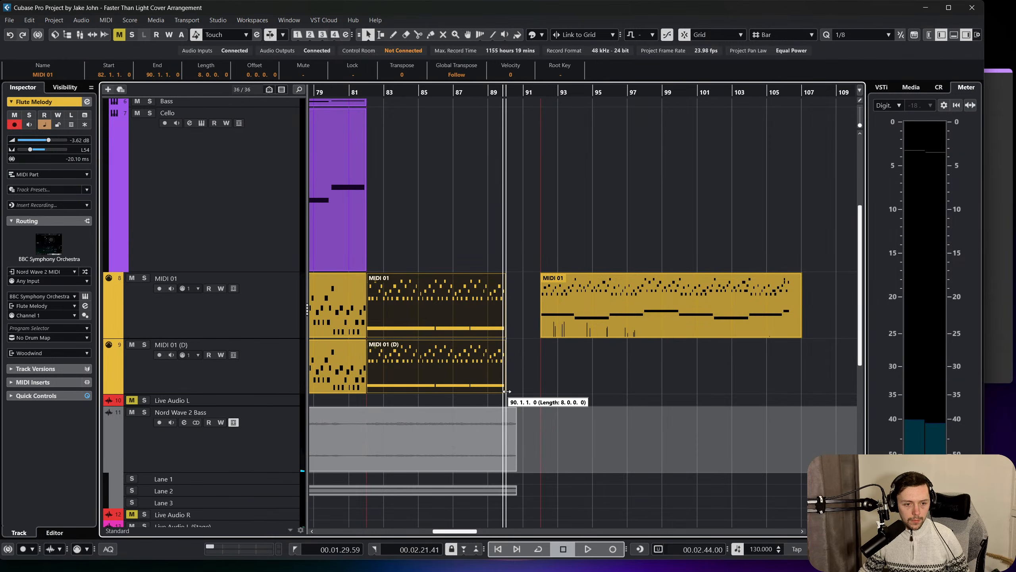
{"action": "key", "text": "space"}
{"action": "mouse_move", "coordinate": [600, 309]}
{"action": "left_mouse_down"}
{"action": "mouse_move", "coordinate": [565, 307]}
{"action": "mouse_move", "coordinate": [590, 316]}
{"action": "left_mouse_up"}
{"action": "key", "text": "space"}
{"action": "left_click", "coordinate": [580, 358]}
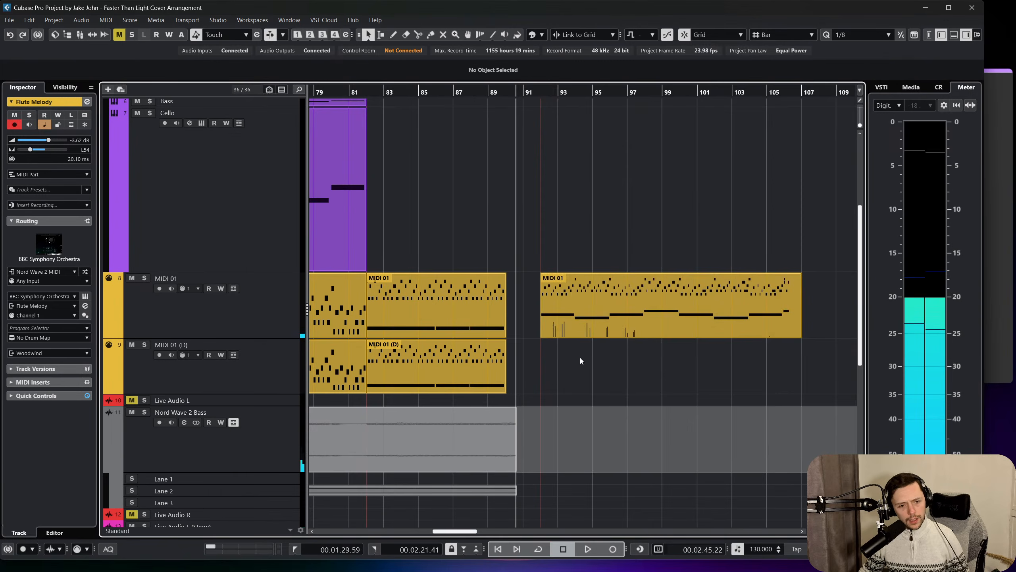
Try deleting the MIDI 01 part at bar 92, and undo that along with the trimming of the Breakdown parts.
{"action": "left_click", "coordinate": [576, 319]}
{"action": "key", "text": "Delete"}
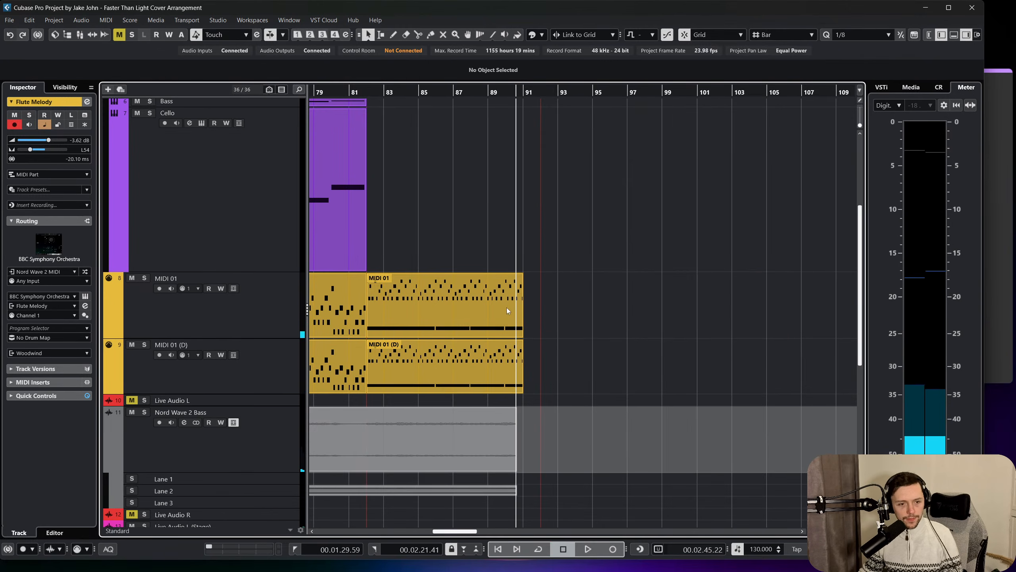
{"action": "scroll", "coordinate": [524, 263], "scroll_direction": "left", "scroll_amount": 3}
{"action": "key", "text": "ctrl+z"}
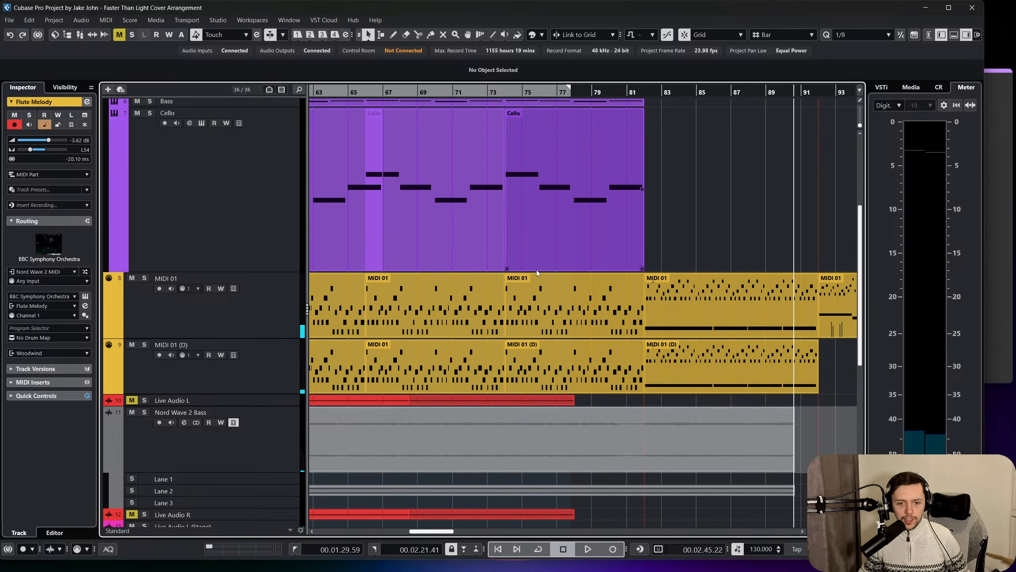
Play through the end of the Breakdown into bar 92 and solo the MIDI 01 track.
{"action": "scroll", "coordinate": [536, 270], "scroll_direction": "right", "scroll_amount": 2}
{"action": "scroll", "coordinate": [661, 301], "scroll_direction": "right", "scroll_amount": 2}
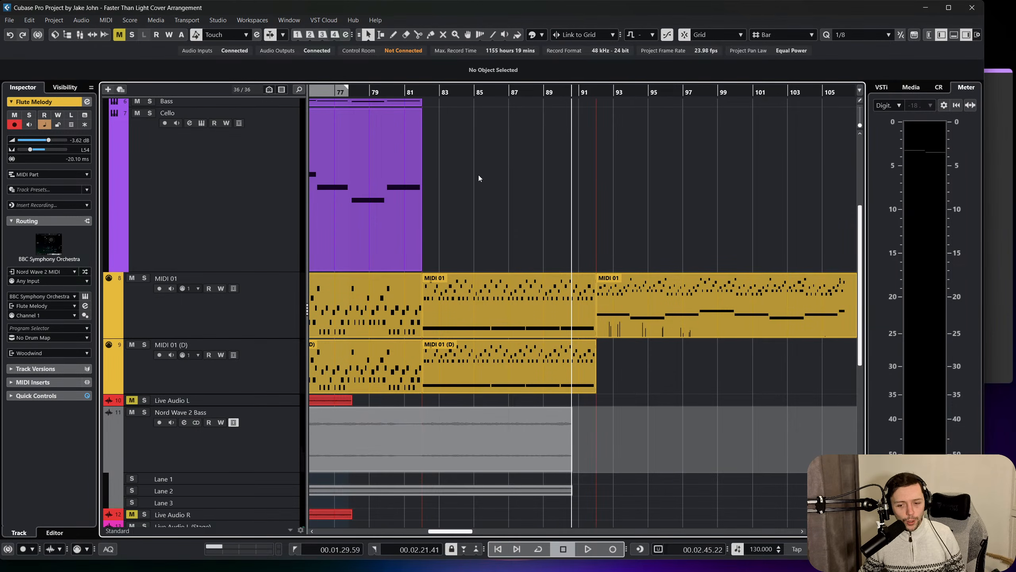
{"action": "left_click_drag", "start_coordinate": [565, 94], "coordinate": [579, 126]}
{"action": "key", "text": "space"}
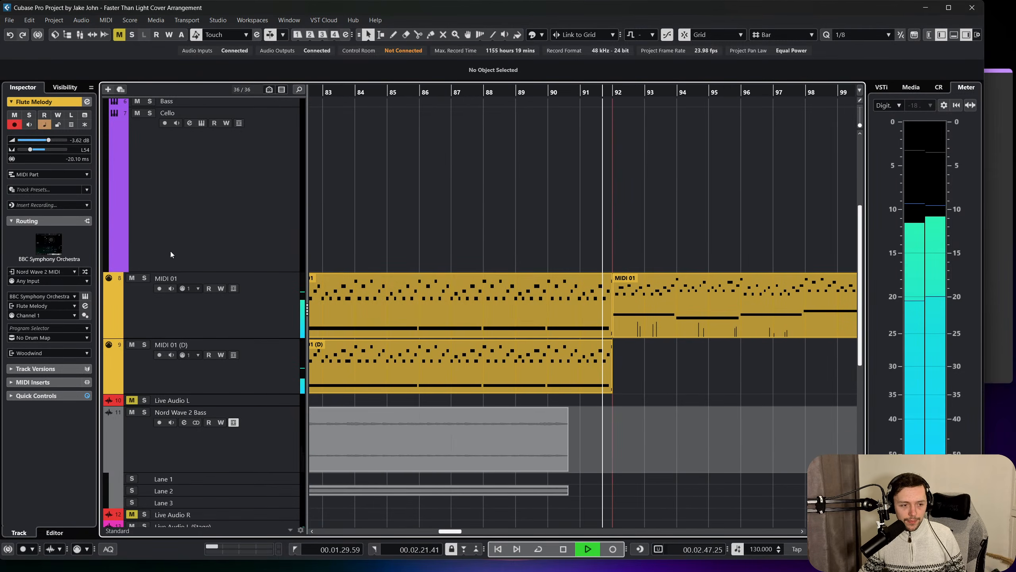
{"action": "left_click", "coordinate": [144, 278]}
{"action": "scroll", "coordinate": [373, 199], "scroll_direction": "down", "scroll_amount": 3}
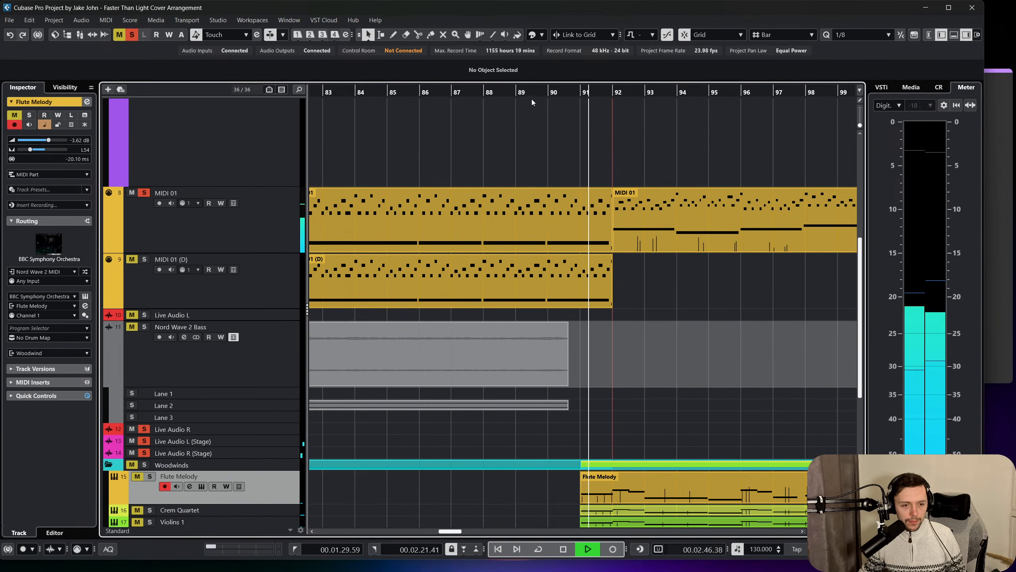
Listen to the soloed MIDI 01 track from about bar 87 across bar 92 and check the other tracks.
{"action": "left_click", "coordinate": [487, 97]}
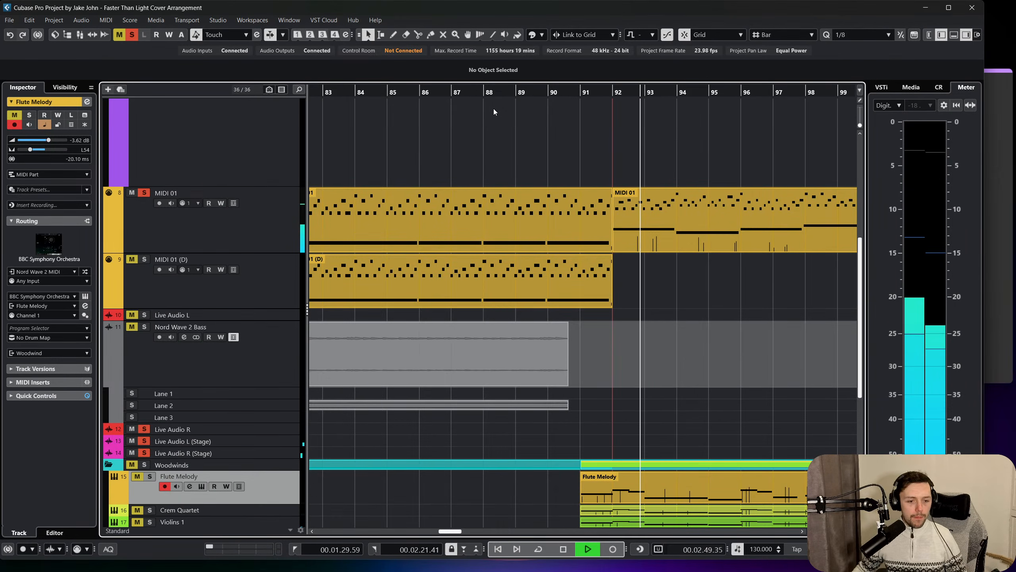
{"action": "left_click_drag", "start_coordinate": [506, 91], "coordinate": [449, 92]}
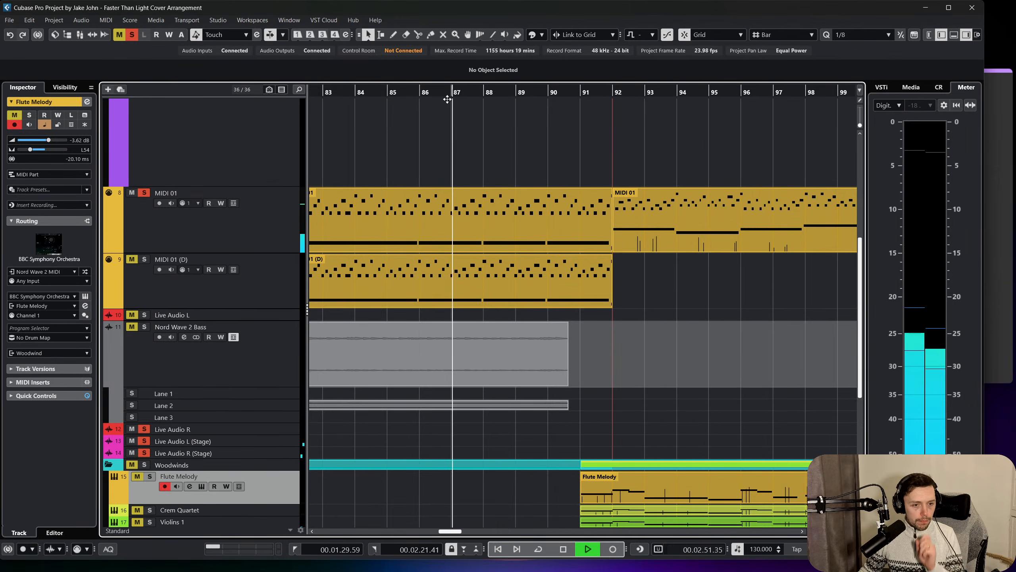
{"action": "scroll", "coordinate": [345, 208], "scroll_direction": "up", "scroll_amount": 5}
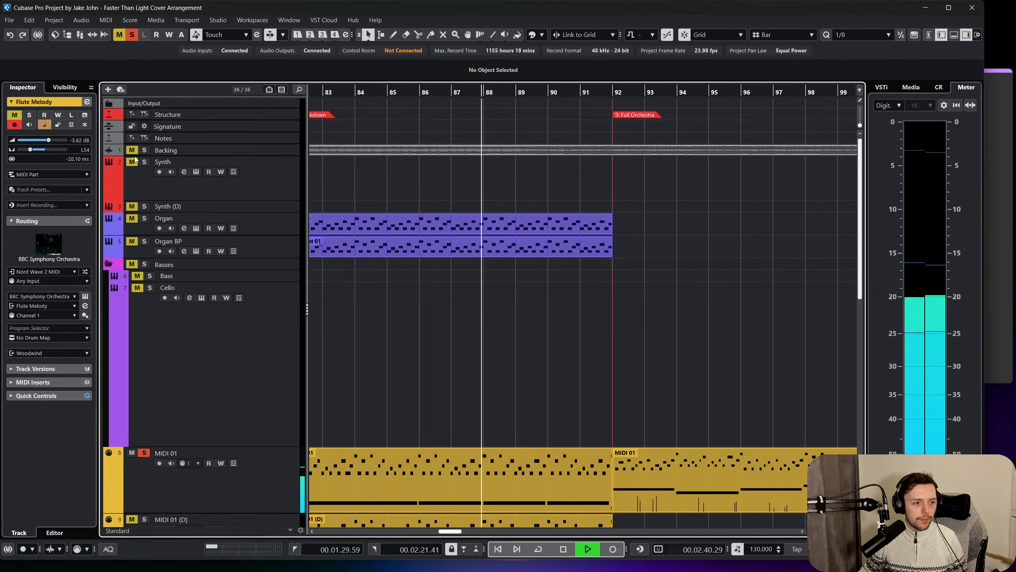
{"action": "scroll", "coordinate": [474, 137], "scroll_direction": "down", "scroll_amount": 8}
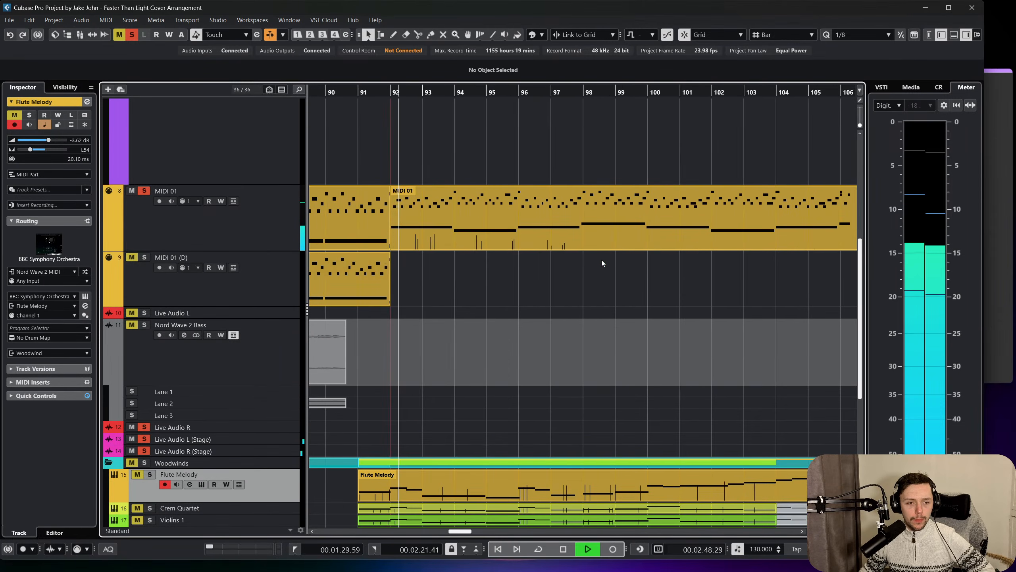
{"action": "scroll", "coordinate": [282, 232], "scroll_direction": "up", "scroll_amount": 3}
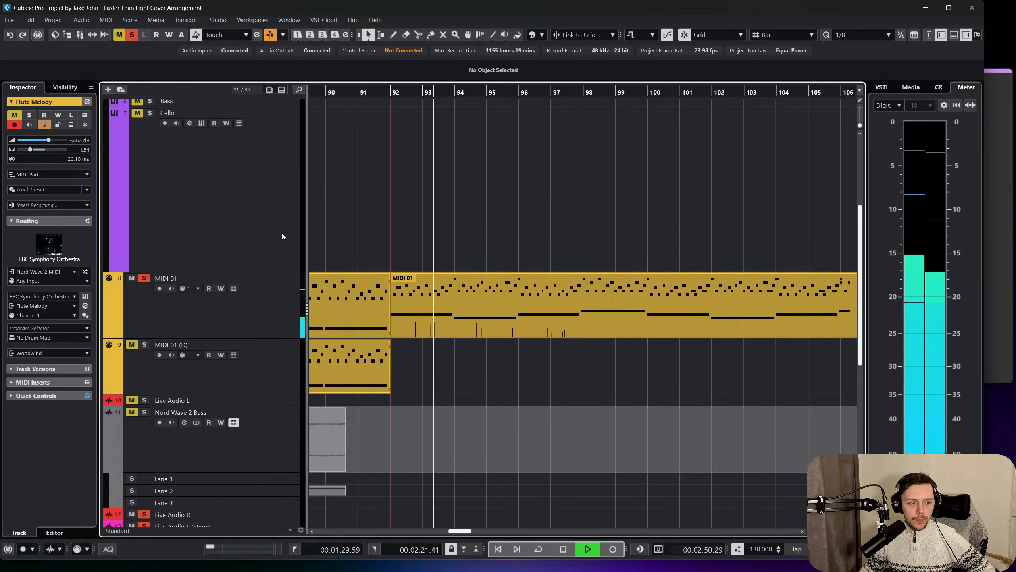
Raise the velocities of all notes in the MIDI 01 part starting at bar 92.
{"action": "double_click", "coordinate": [472, 281]}
{"action": "scroll", "coordinate": [481, 404], "scroll_direction": "down", "scroll_amount": 3}
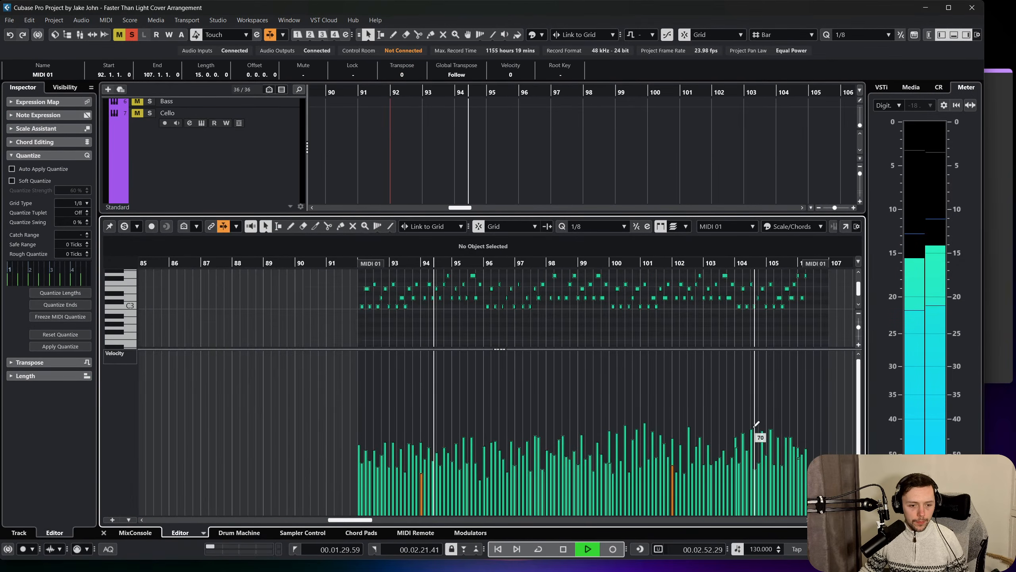
{"action": "key", "text": "ctrl+a"}
{"action": "left_click_drag", "start_coordinate": [806, 435], "coordinate": [741, 455]}
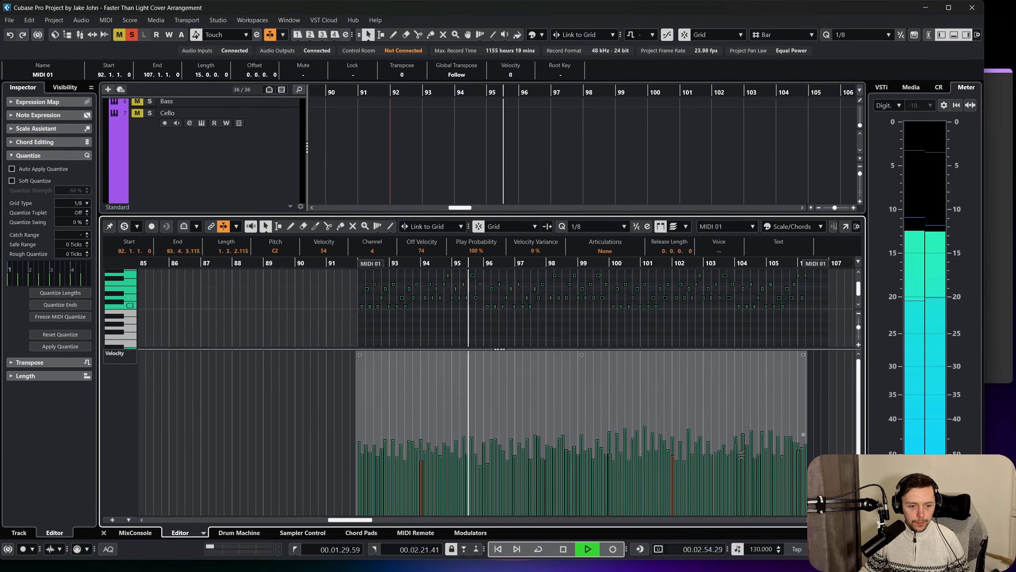
{"action": "left_click_drag", "start_coordinate": [581, 355], "coordinate": [588, 337]}
{"action": "left_click", "coordinate": [103, 533]}
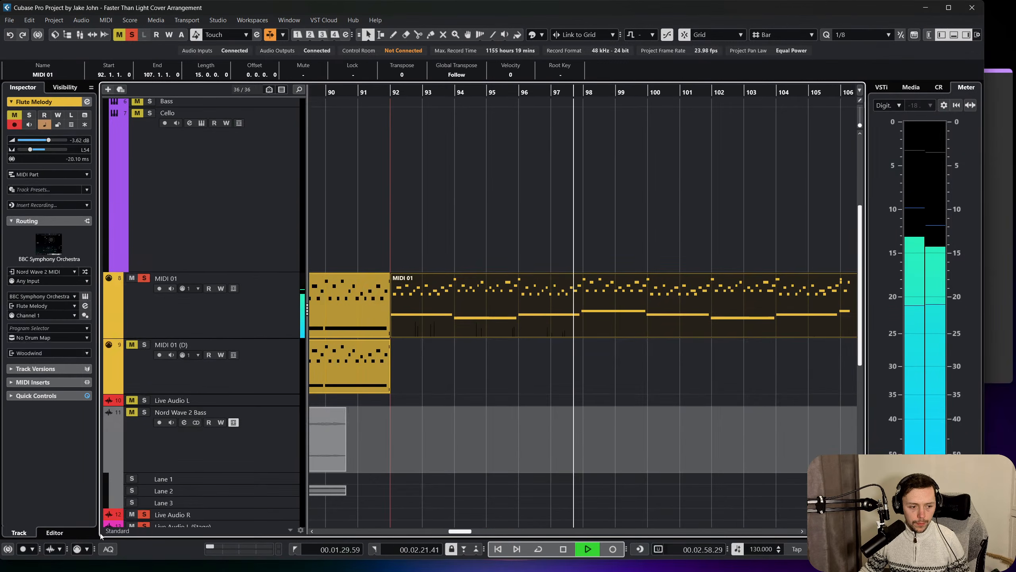
Split the MIDI 01 and MIDI 01 (D) Breakdown parts at bar 90 and delete the MIDI 01 (D) piece after the cut.
{"action": "scroll", "coordinate": [579, 382], "scroll_direction": "left", "scroll_amount": 2}
{"action": "key", "text": "space"}
{"action": "left_click", "coordinate": [562, 351]}
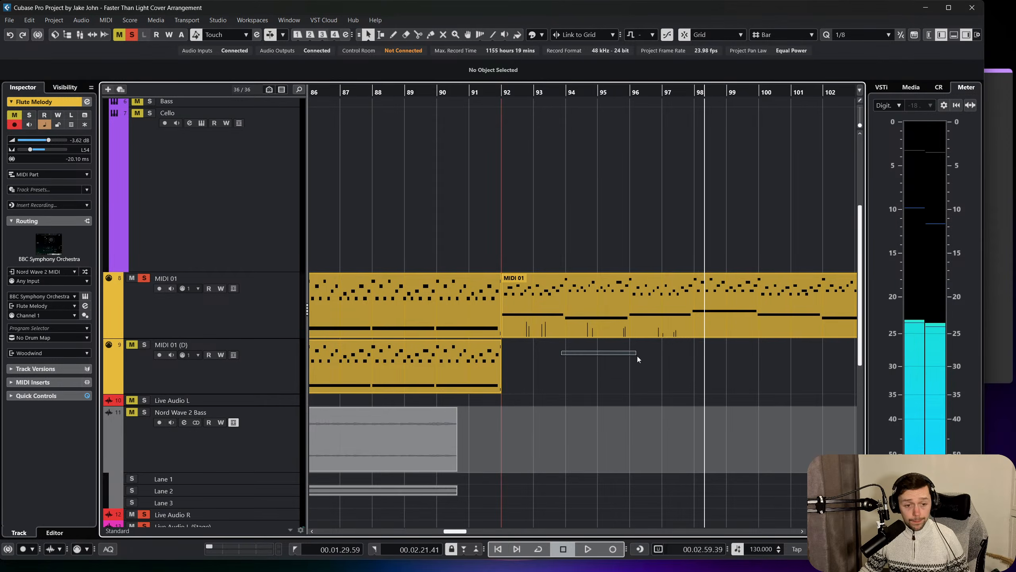
{"action": "left_click_drag", "start_coordinate": [637, 356], "coordinate": [635, 354]}
{"action": "right_click", "coordinate": [635, 354]}
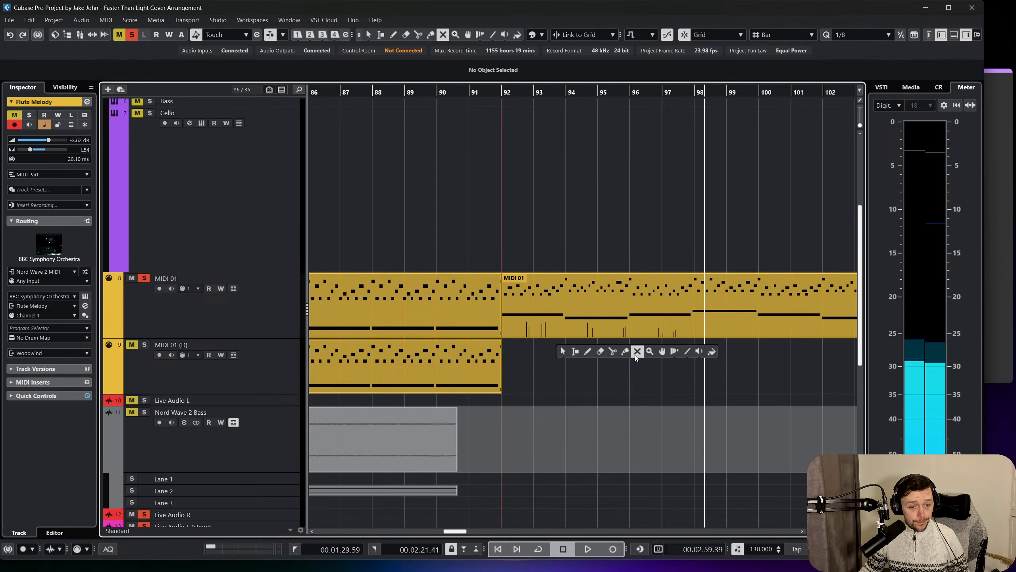
{"action": "left_click", "coordinate": [445, 314]}
{"action": "right_click", "coordinate": [466, 358]}
{"action": "left_click", "coordinate": [509, 356]}
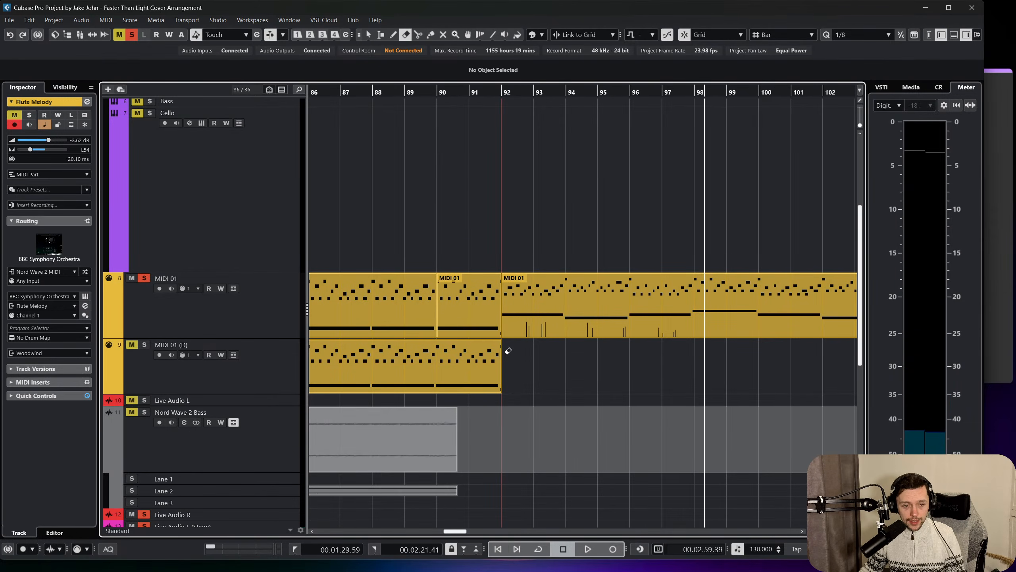
{"action": "right_click", "coordinate": [531, 360]}
{"action": "left_click", "coordinate": [445, 375]}
{"action": "right_click", "coordinate": [409, 362]}
{"action": "left_click", "coordinate": [415, 366]}
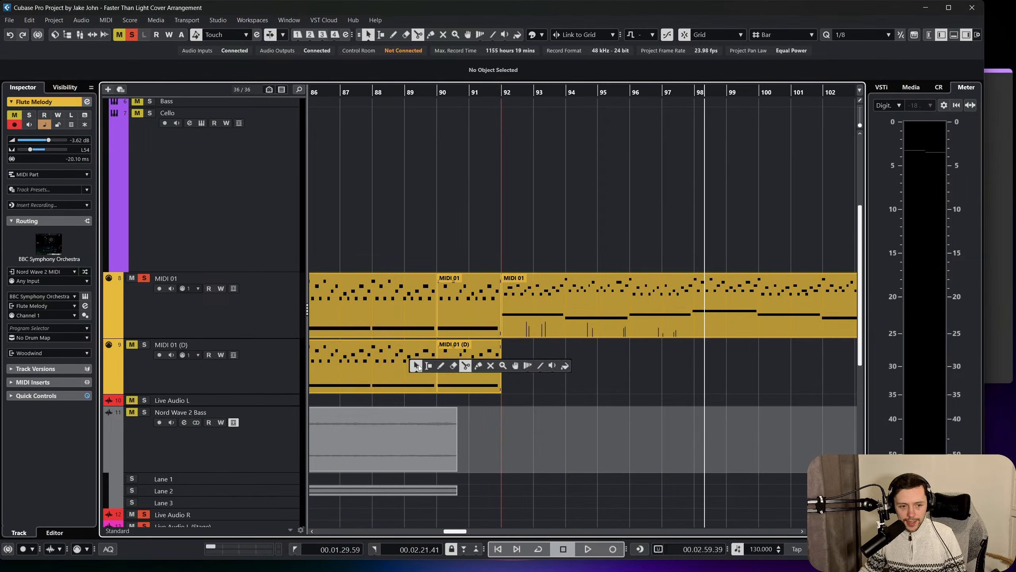
{"action": "left_click", "coordinate": [486, 388]}
{"action": "key", "text": "Delete"}
Glue the MIDI 01 piece at bars 90 to 92 to the part that follows it.
{"action": "left_click", "coordinate": [491, 325]}
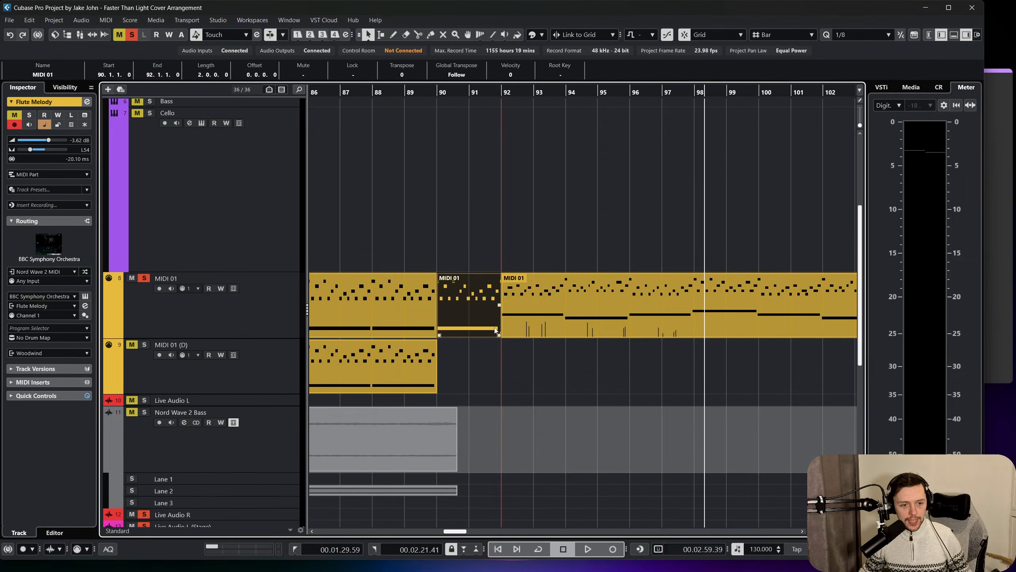
{"action": "right_click", "coordinate": [494, 328]}
{"action": "left_click", "coordinate": [559, 327]}
{"action": "left_click", "coordinate": [468, 300]}
{"action": "right_click", "coordinate": [479, 362]}
{"action": "left_click", "coordinate": [481, 364]}
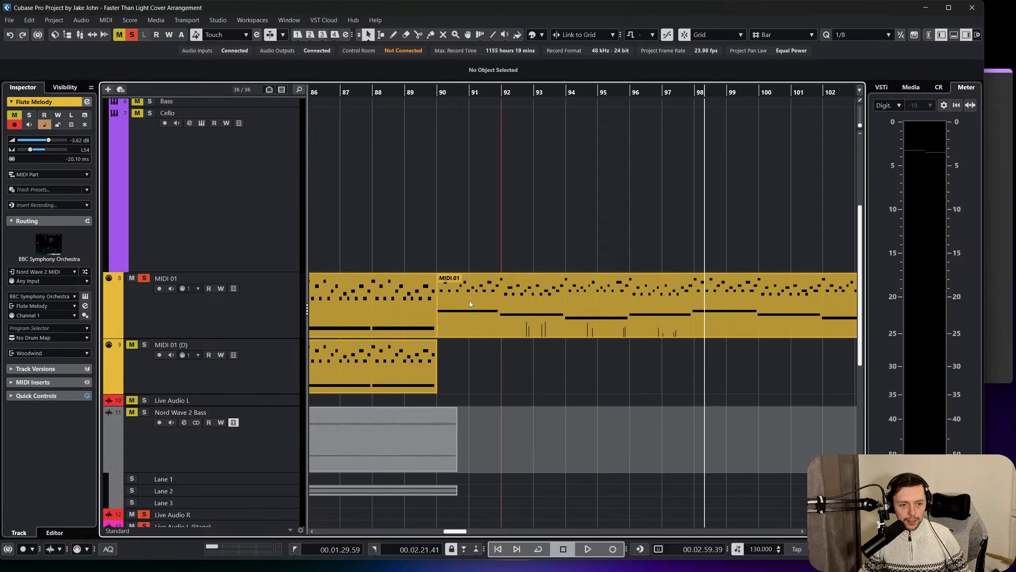
Check the note velocities of the joined MIDI 01 part and copy it to the MIDI 01 (D) track at bar 90.
{"action": "double_click", "coordinate": [470, 303]}
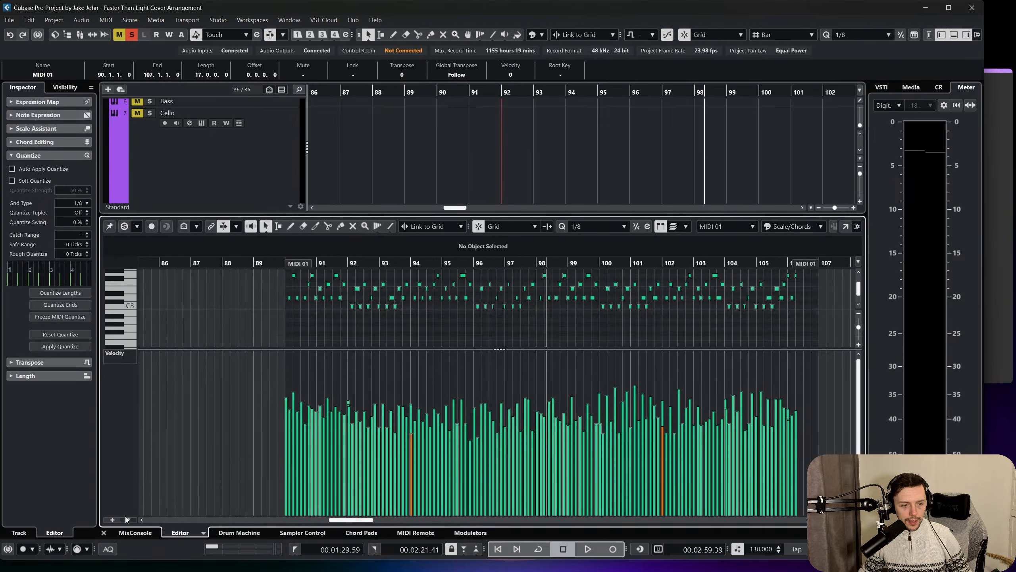
{"action": "left_click", "coordinate": [103, 532]}
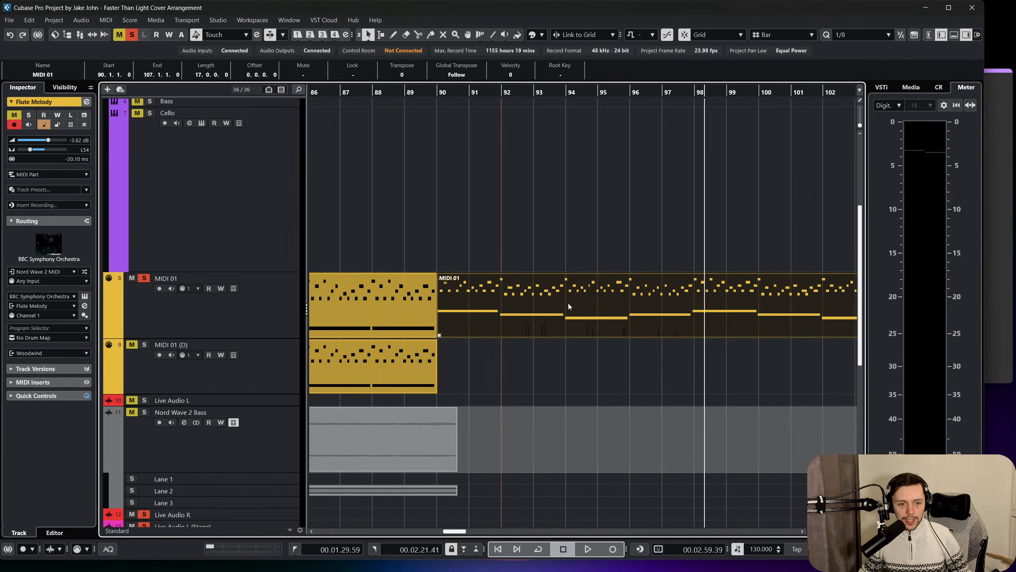
{"action": "scroll", "coordinate": [570, 303], "scroll_direction": "down", "scroll_amount": 6}
{"action": "scroll", "coordinate": [387, 289], "scroll_direction": "up", "scroll_amount": 2}
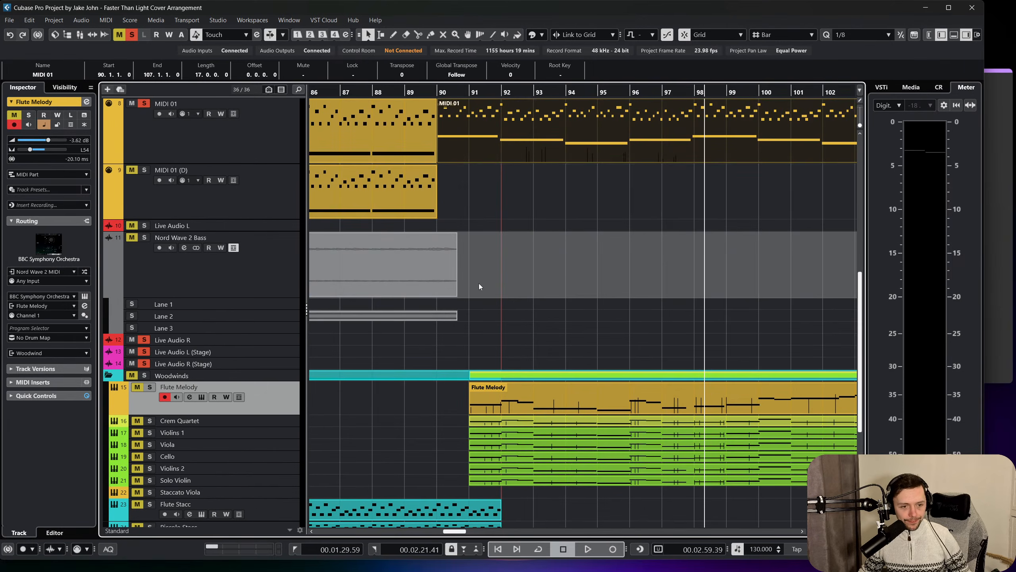
{"action": "scroll", "coordinate": [349, 285], "scroll_direction": "up", "scroll_amount": 2}
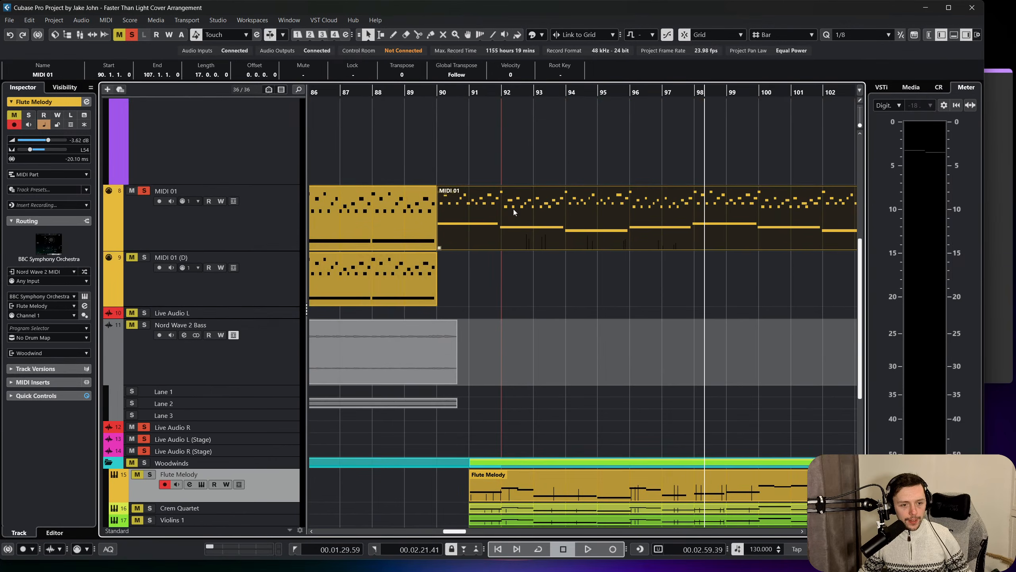
{"action": "left_click", "coordinate": [234, 292]}
{"action": "key", "text": "ctrl+v"}
{"action": "left_click_drag", "start_coordinate": [754, 281], "coordinate": [488, 280]}
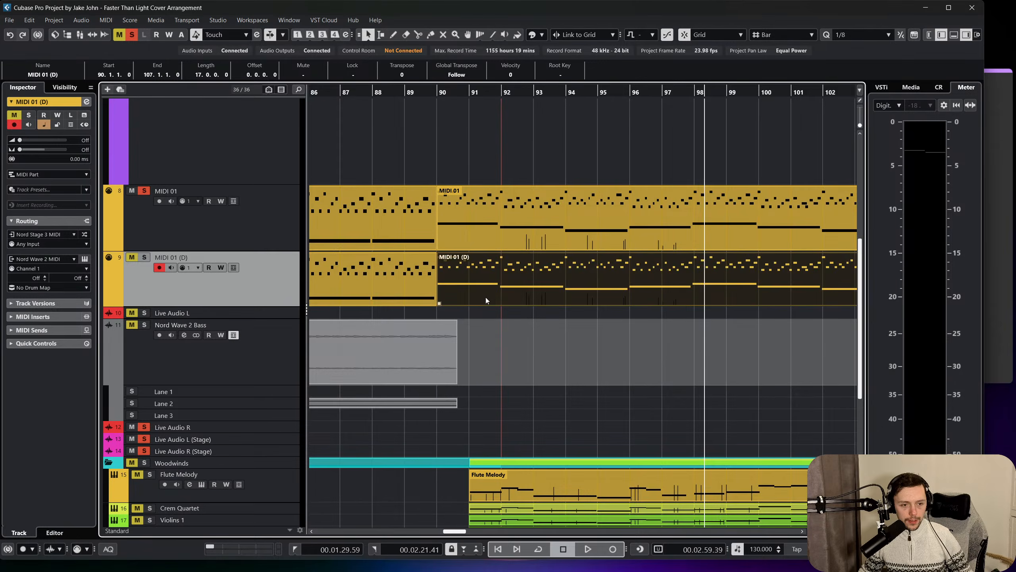
Shorten the Breakdown parts on Flute Stacc and Piccolo Stacc to end at bar 90.
{"action": "scroll", "coordinate": [488, 295], "scroll_direction": "down", "scroll_amount": 2}
{"action": "scroll", "coordinate": [454, 120], "scroll_direction": "up", "scroll_amount": 2}
{"action": "left_click", "coordinate": [526, 213]}
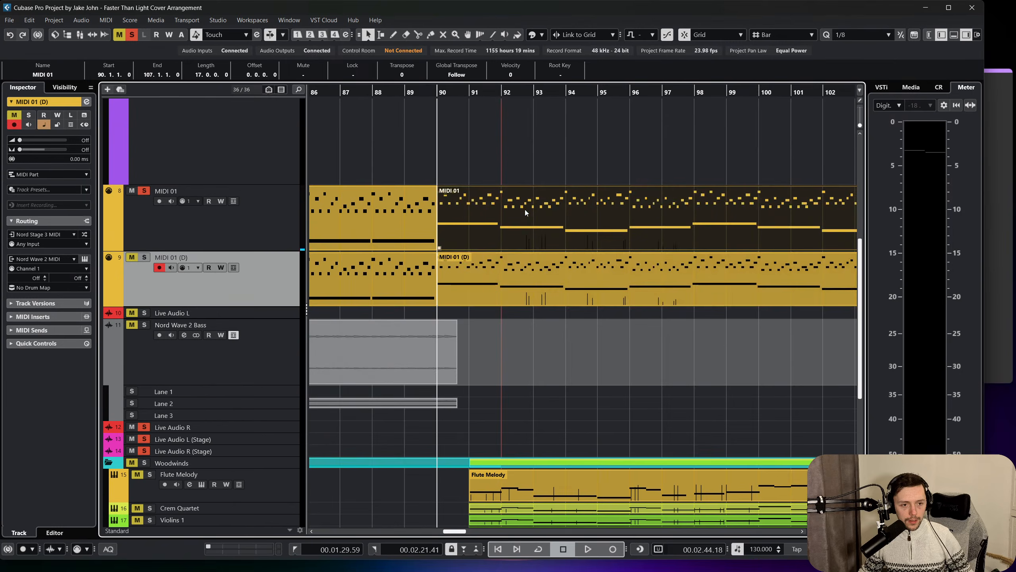
{"action": "scroll", "coordinate": [526, 217], "scroll_direction": "down", "scroll_amount": 4}
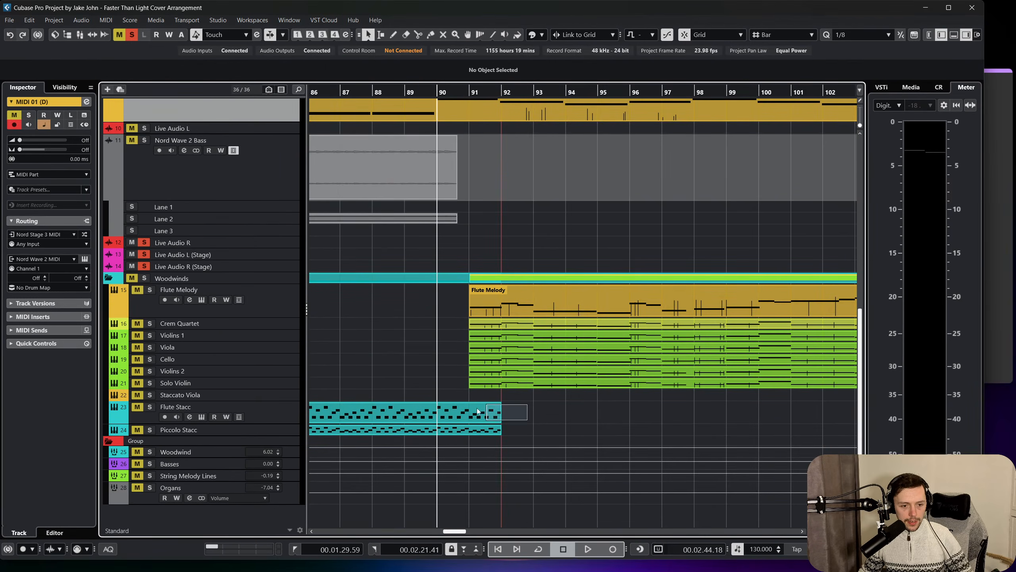
{"action": "left_click_drag", "start_coordinate": [477, 411], "coordinate": [480, 420]}
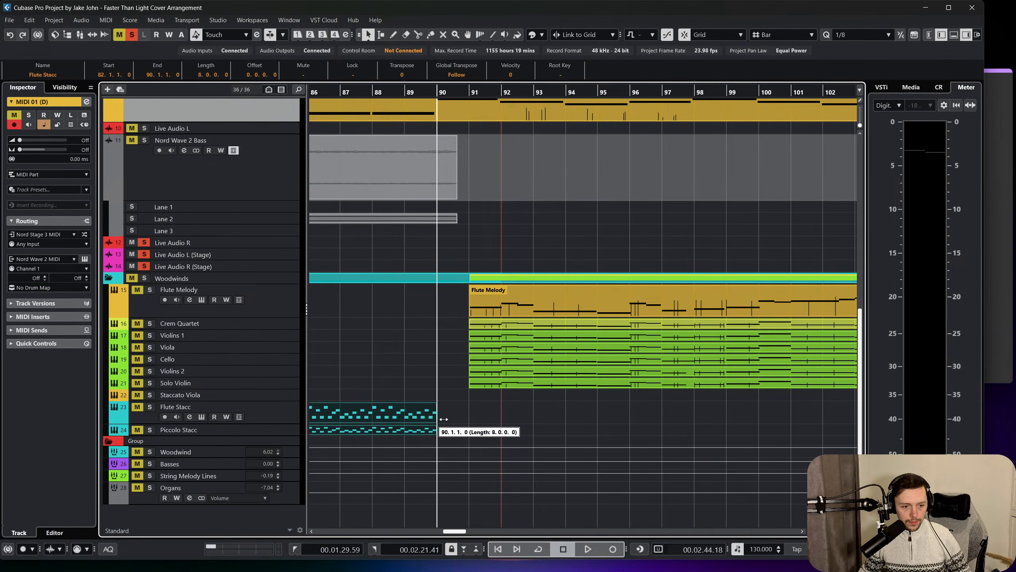
Copy the Flute Stacc and Piccolo Stacc parts from bar 66 and paste them at bar 91.
{"action": "scroll", "coordinate": [446, 423], "scroll_direction": "left", "scroll_amount": 6}
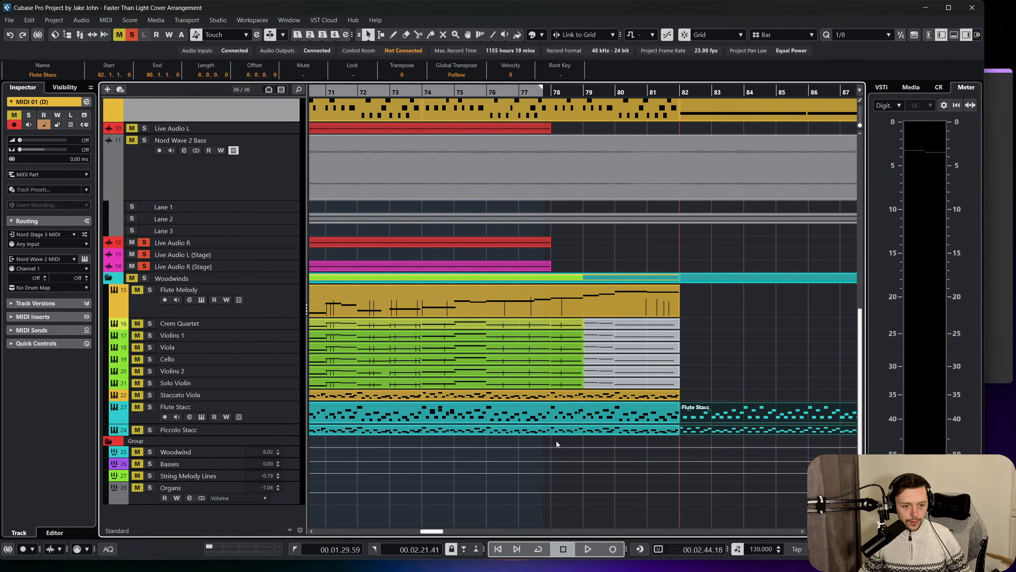
{"action": "left_click", "coordinate": [470, 420]}
{"action": "scroll", "coordinate": [470, 419], "scroll_direction": "left", "scroll_amount": 4}
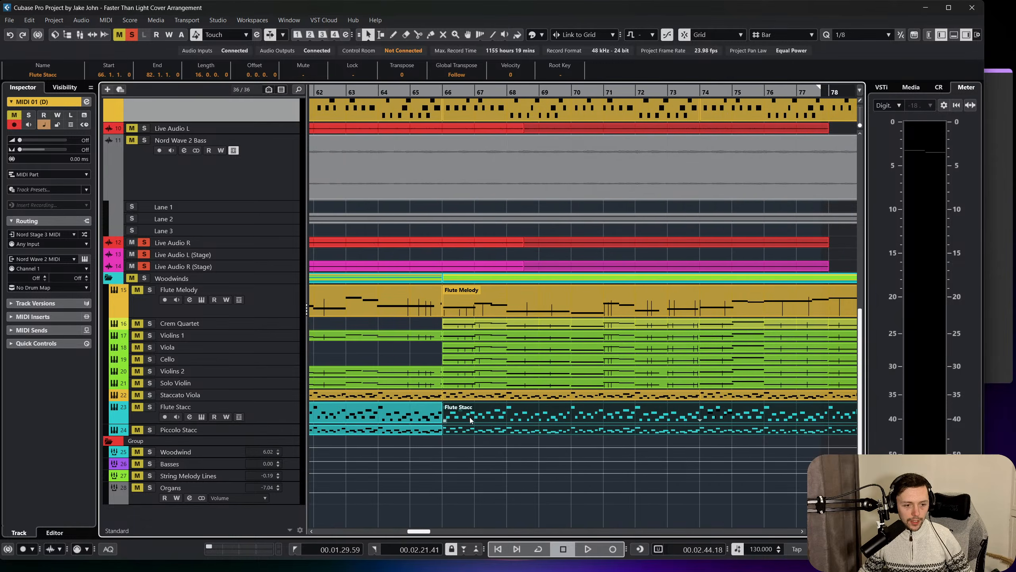
{"action": "scroll", "coordinate": [470, 419], "scroll_direction": "right", "scroll_amount": 10}
{"action": "left_click", "coordinate": [286, 415]}
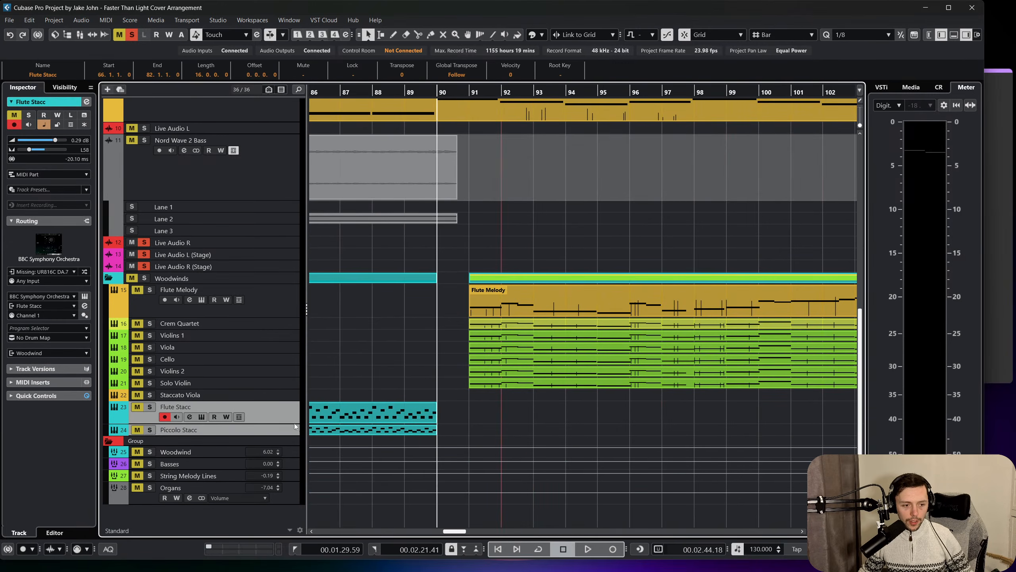
{"action": "left_click", "coordinate": [467, 93]}
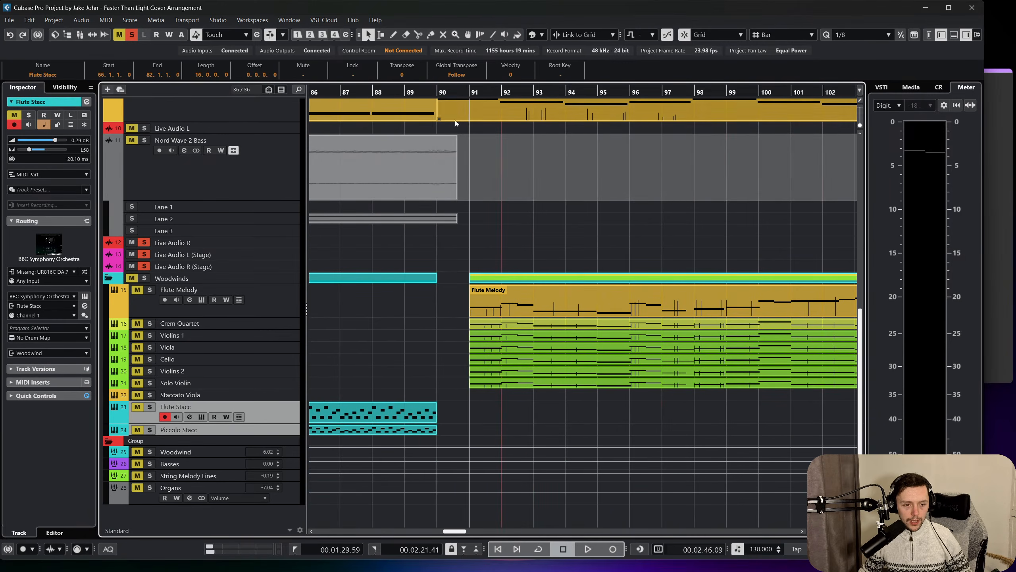
{"action": "key", "text": "ctrl+v"}
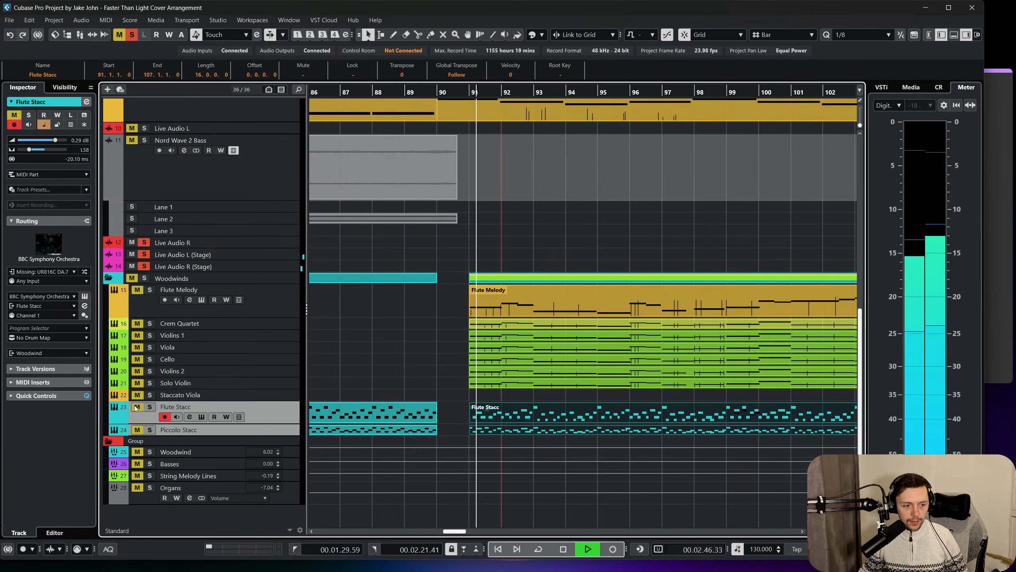
Solo the Flute Stacc and Piccolo Stacc tracks and listen to the pasted parts from bar 91.
{"action": "left_click", "coordinate": [149, 407]}
{"action": "left_click", "coordinate": [149, 429]}
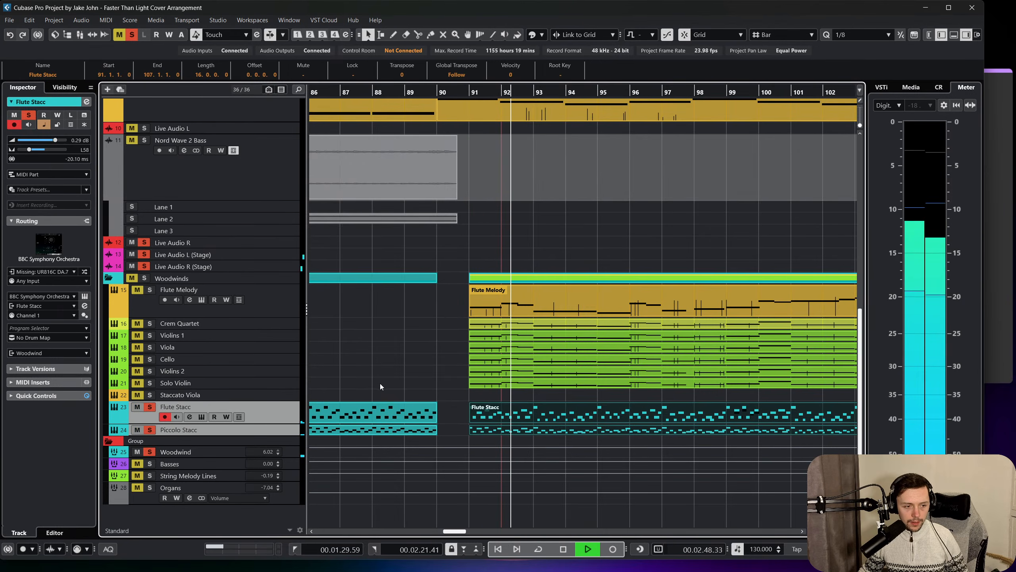
{"action": "left_click", "coordinate": [414, 389]}
{"action": "key", "text": "space"}
Copy the Flute Stacc part at bar 91 onto the Staccato Viola track and solo that track.
{"action": "left_click", "coordinate": [273, 396]}
{"action": "left_click", "coordinate": [510, 406]}
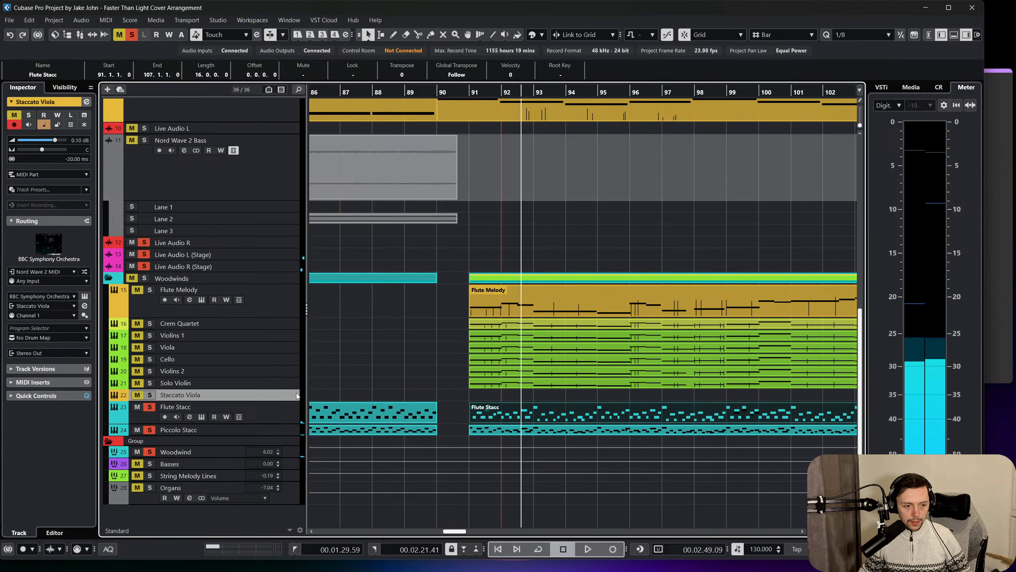
{"action": "key", "text": "ctrl+v"}
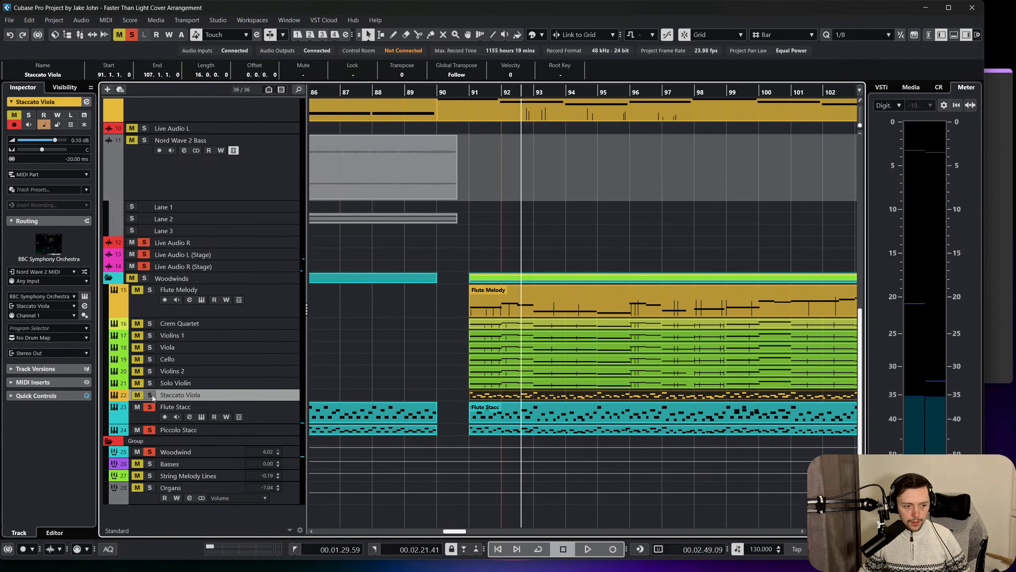
{"action": "scroll", "coordinate": [348, 334], "scroll_direction": "up", "scroll_amount": 5}
{"action": "scroll", "coordinate": [383, 331], "scroll_direction": "down", "scroll_amount": 3}
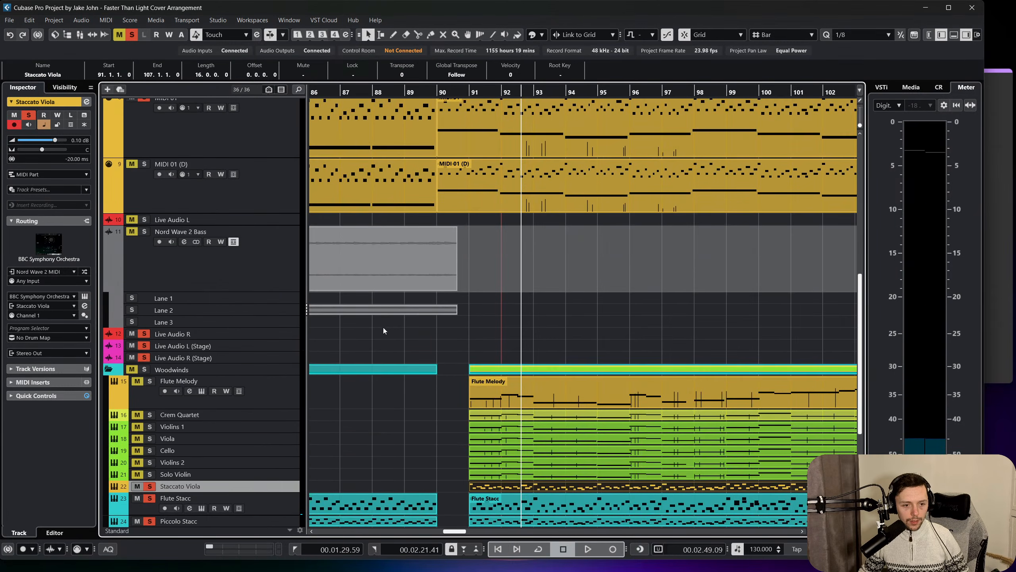
Move the staccato woodwind and viola parts, Flute Melody and the string parts one bar earlier to start at bar 90.
{"action": "scroll", "coordinate": [411, 352], "scroll_direction": "down", "scroll_amount": 2}
{"action": "left_click_drag", "start_coordinate": [459, 432], "coordinate": [510, 399]}
{"action": "left_click_drag", "start_coordinate": [510, 399], "coordinate": [482, 400]}
{"action": "left_click_drag", "start_coordinate": [455, 303], "coordinate": [532, 384]}
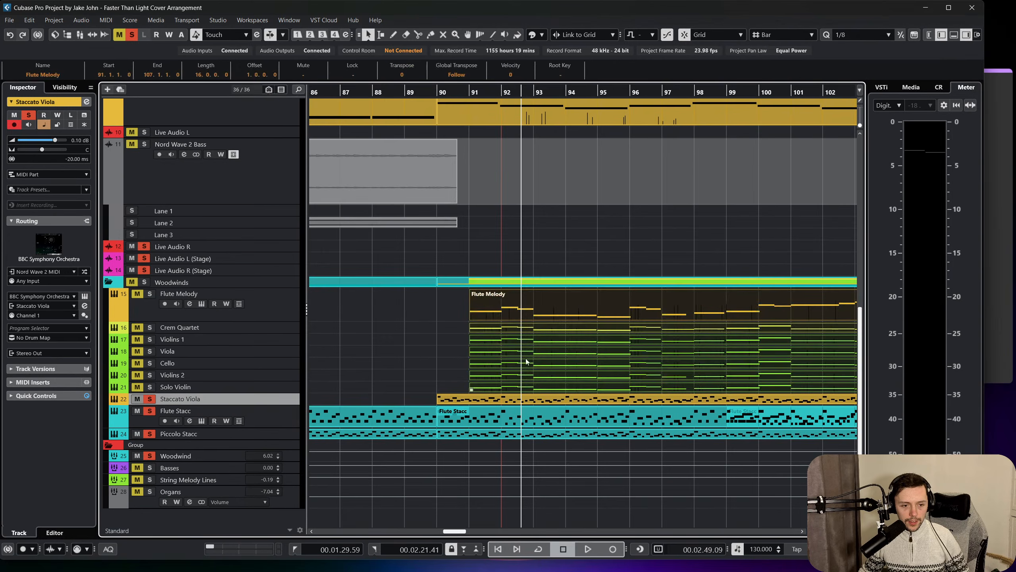
{"action": "left_click_drag", "start_coordinate": [503, 310], "coordinate": [487, 310]}
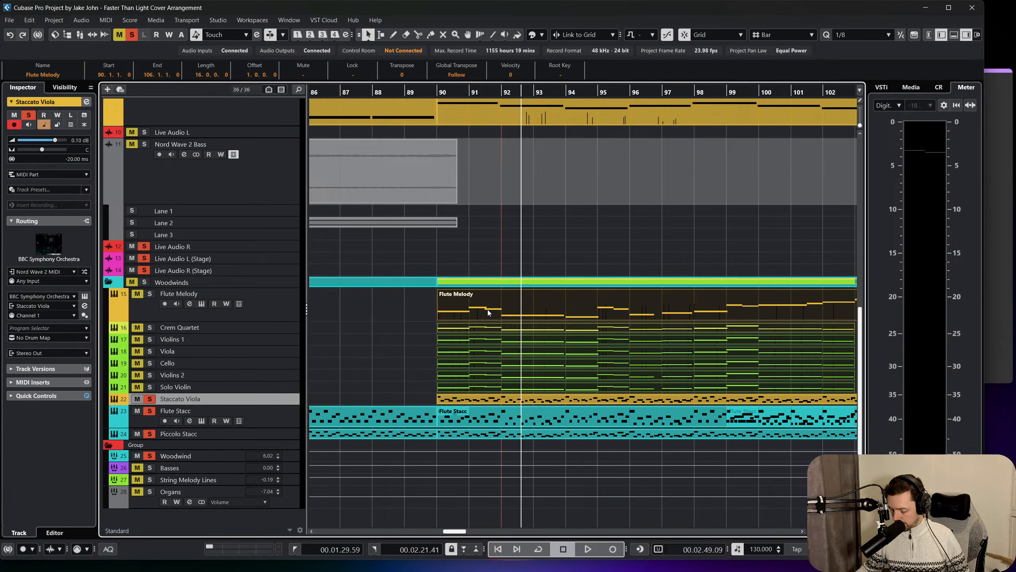
Play the soloed tracks from bar 90 into the start of the Full Orchestra section.
{"action": "left_click", "coordinate": [436, 95]}
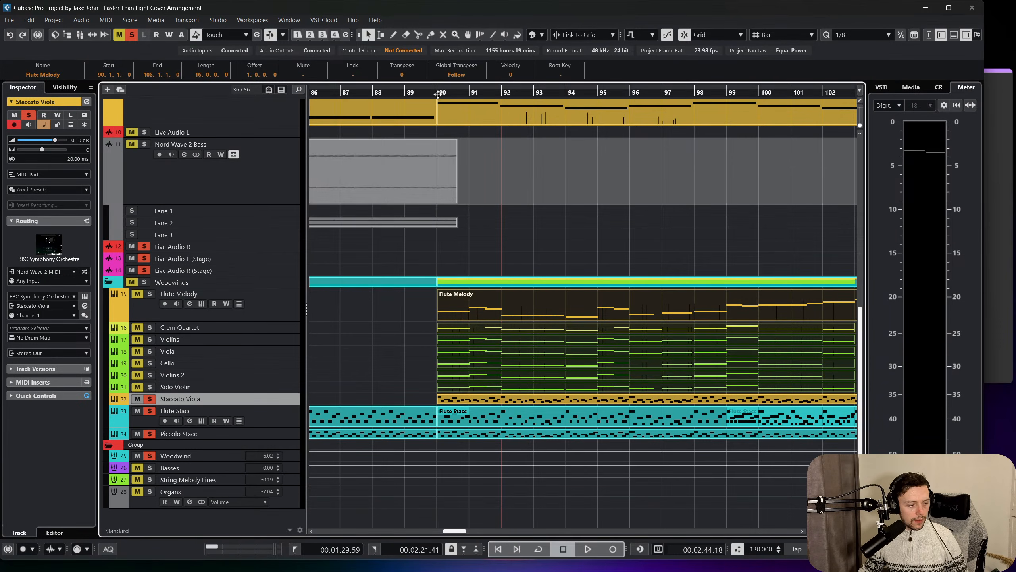
{"action": "key", "text": "space"}
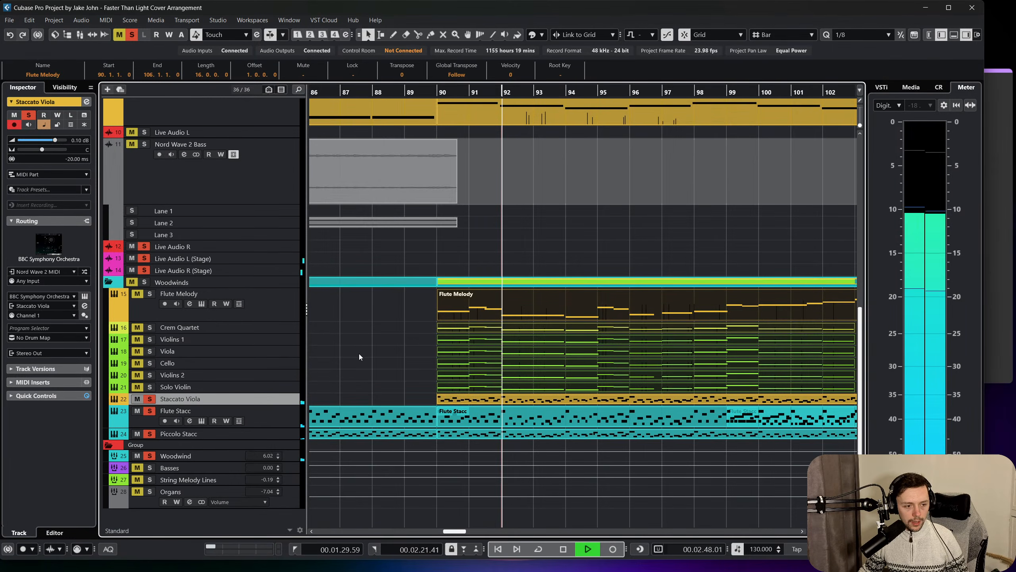
{"action": "scroll", "coordinate": [360, 356], "scroll_direction": "up", "scroll_amount": 3}
{"action": "left_click", "coordinate": [385, 394]}
{"action": "scroll", "coordinate": [216, 187], "scroll_direction": "up", "scroll_amount": 6}
{"action": "key", "text": "space"}
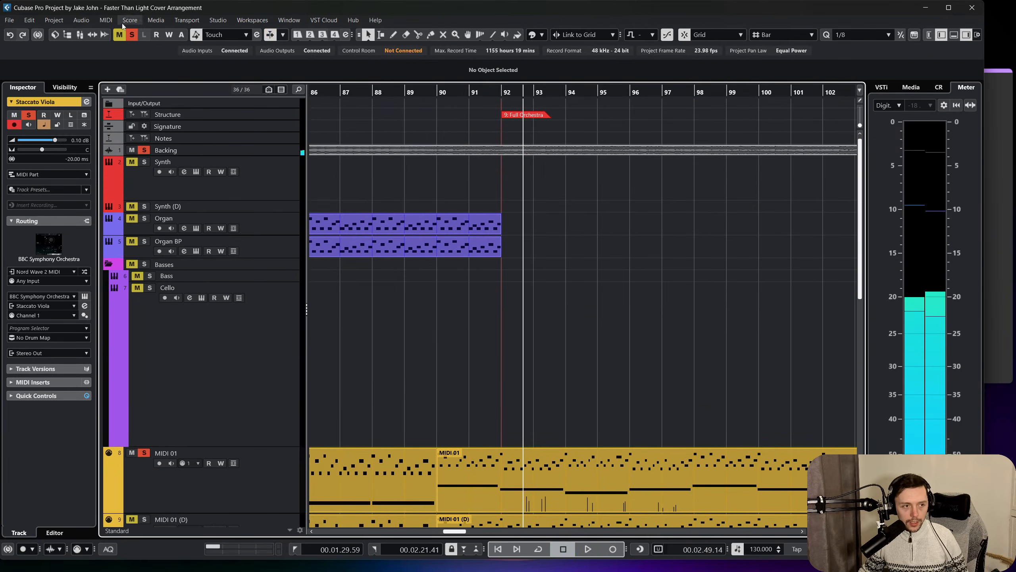
Clear the track solos and play the full arrangement from bar 90 across bar 92.
{"action": "scroll", "coordinate": [458, 287], "scroll_direction": "down", "scroll_amount": 6}
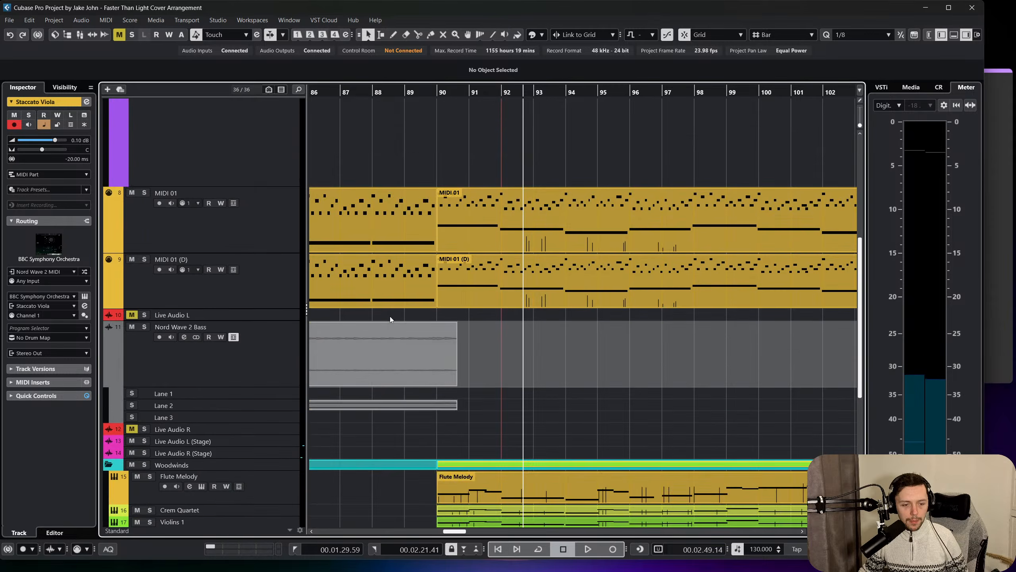
{"action": "scroll", "coordinate": [390, 316], "scroll_direction": "down", "scroll_amount": 5}
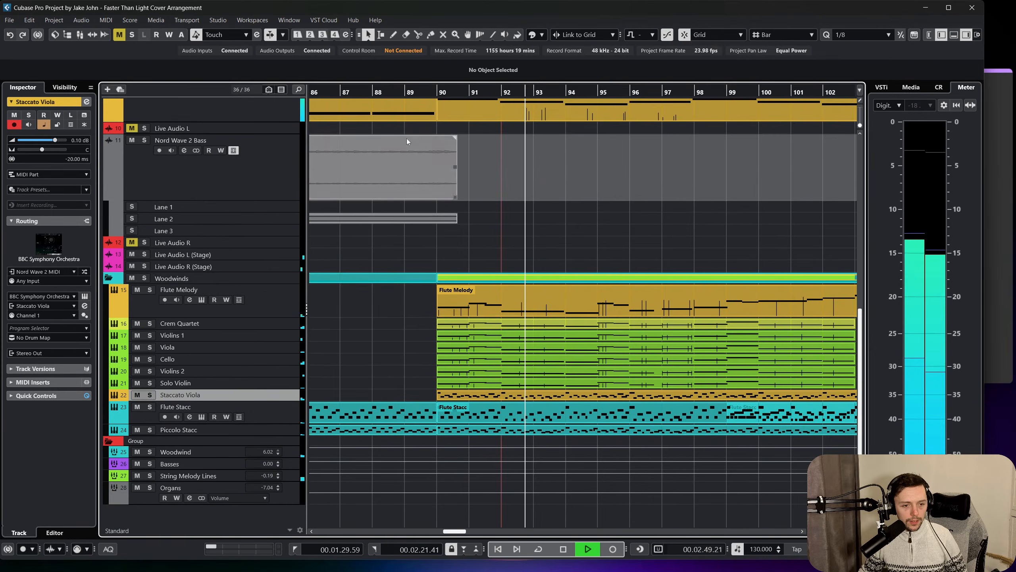
{"action": "key", "text": "space"}
{"action": "scroll", "coordinate": [269, 237], "scroll_direction": "up", "scroll_amount": 11}
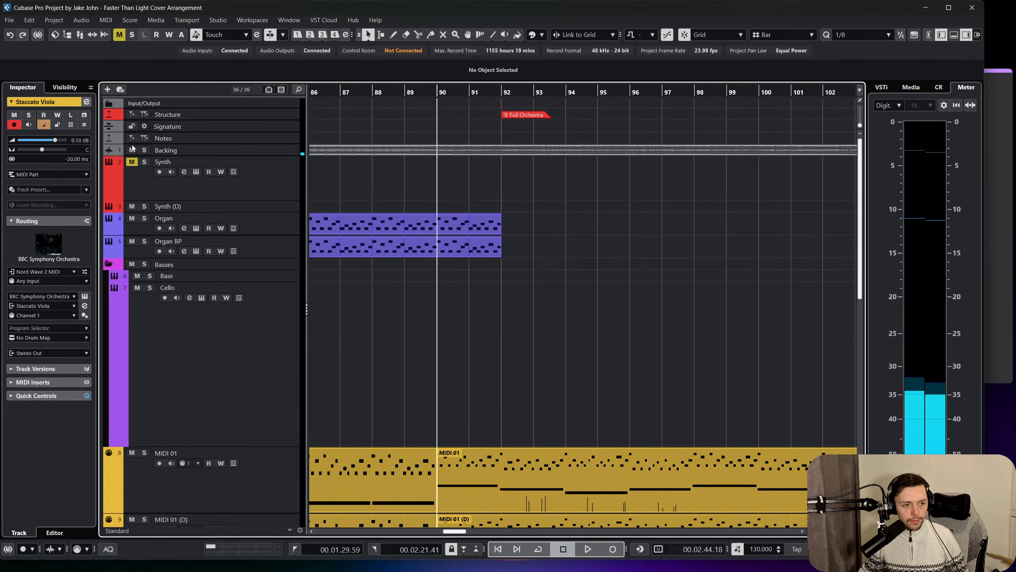
{"action": "key", "text": "space"}
{"action": "scroll", "coordinate": [457, 221], "scroll_direction": "down", "scroll_amount": 5}
{"action": "scroll", "coordinate": [457, 222], "scroll_direction": "down", "scroll_amount": 3}
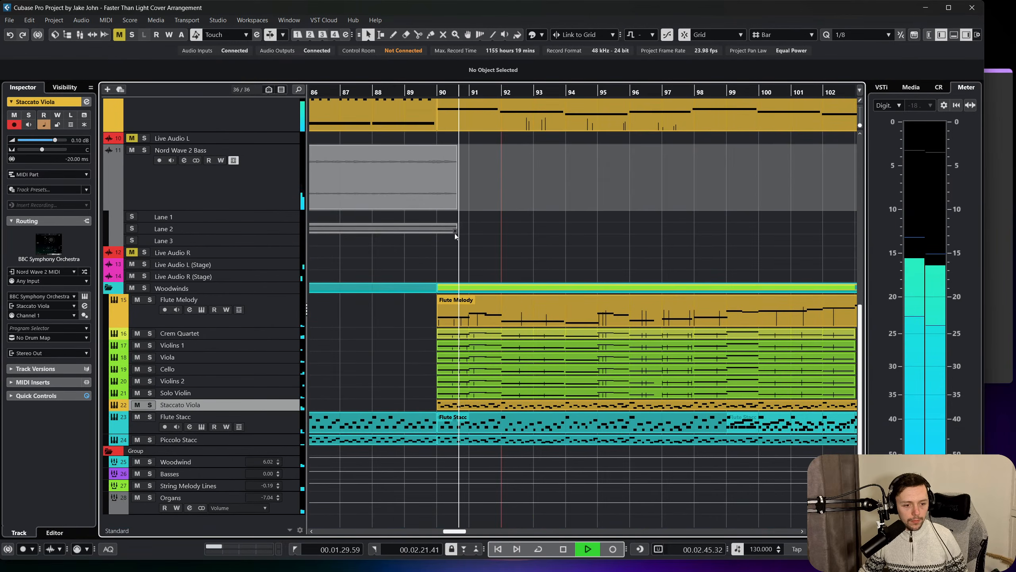
{"action": "scroll", "coordinate": [455, 257], "scroll_direction": "up", "scroll_amount": 3}
{"action": "scroll", "coordinate": [454, 276], "scroll_direction": "up", "scroll_amount": 3}
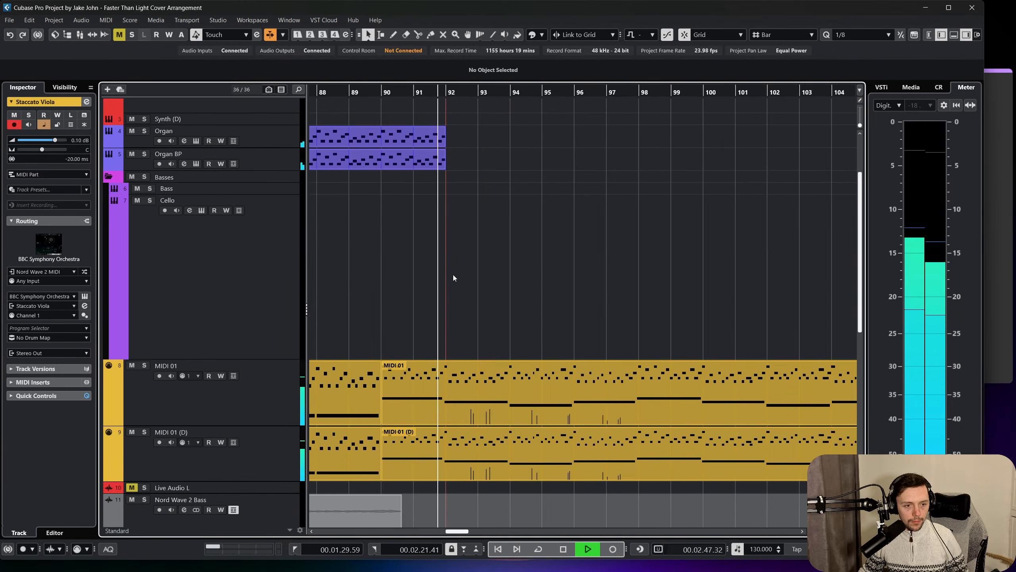
{"action": "scroll", "coordinate": [454, 279], "scroll_direction": "down", "scroll_amount": 6}
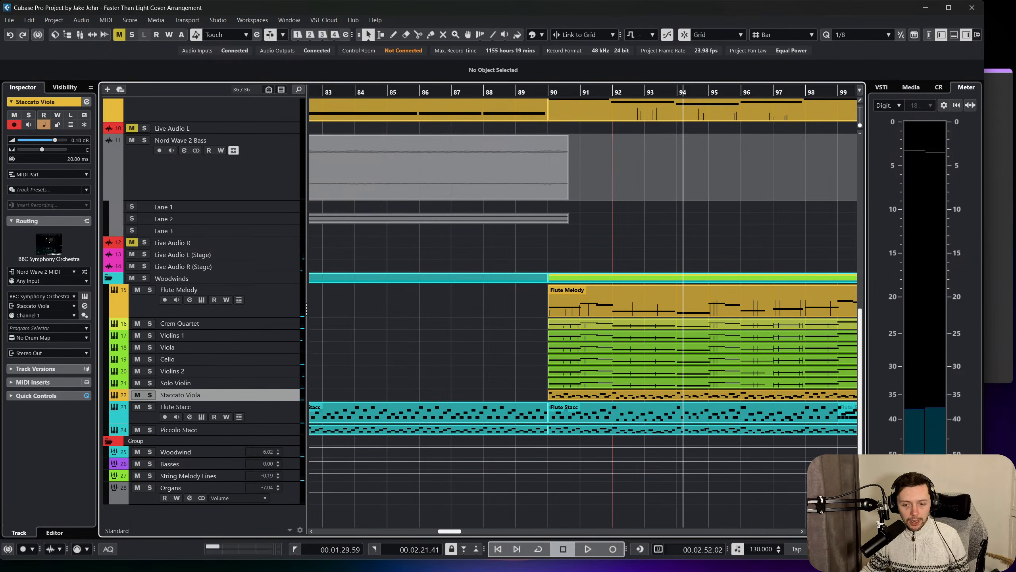
{"action": "left_click", "coordinate": [684, 561]}
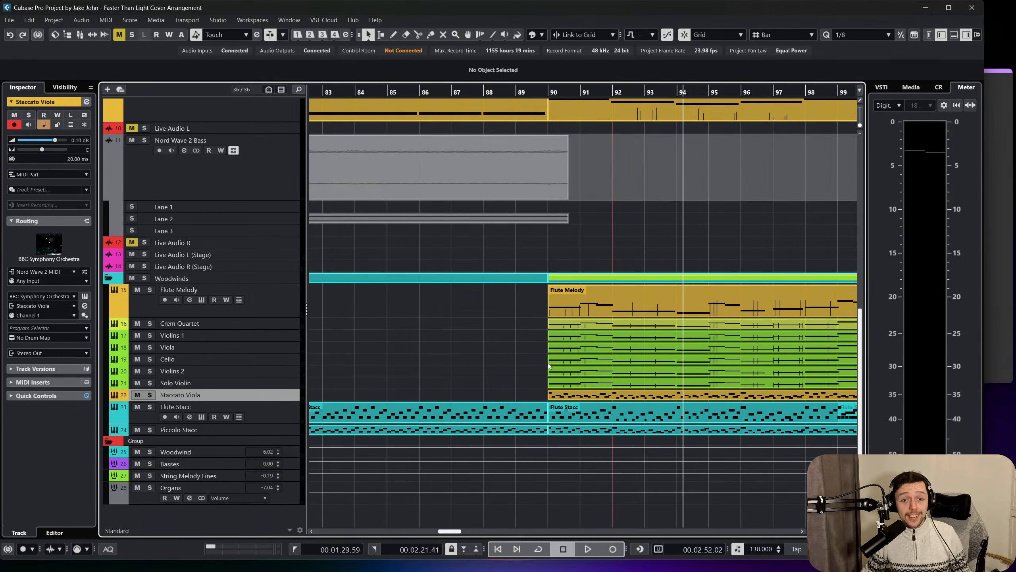
{"action": "mouse_move", "coordinate": [677, 562]}
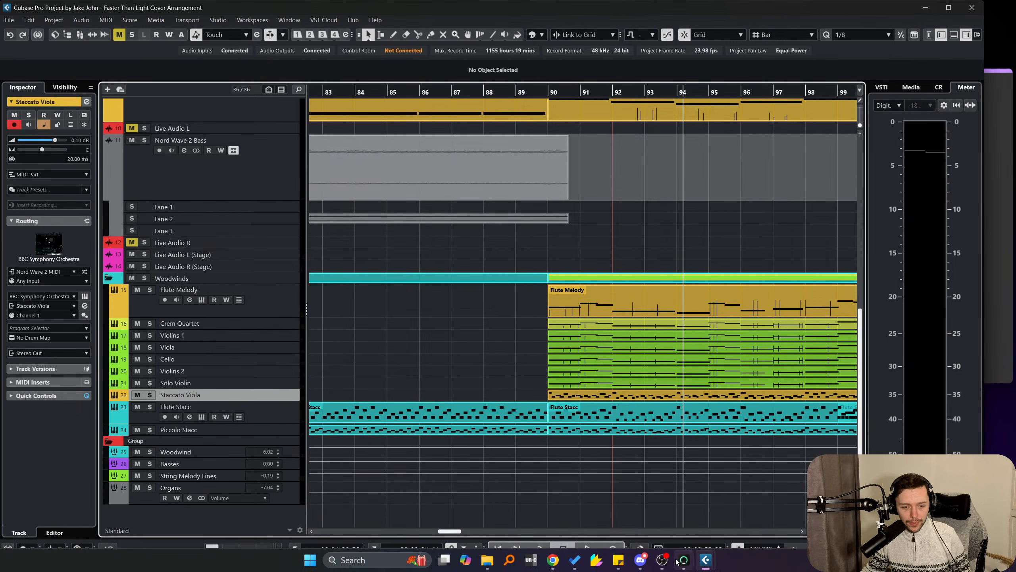
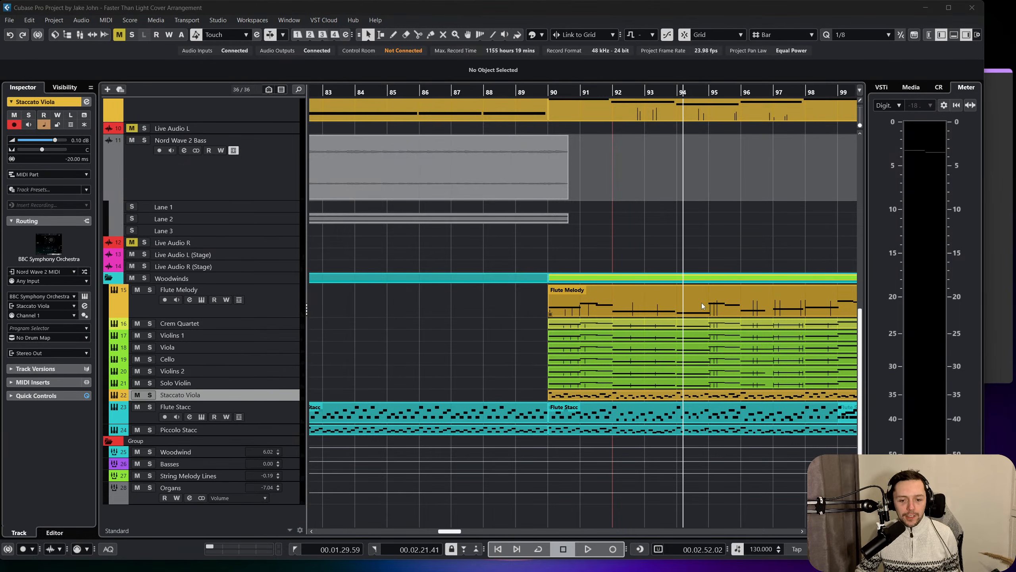
Review the orchestra, synth and organ parts from the Breakdown through the Full Orchestra section up to bar 107.
{"action": "scroll", "coordinate": [701, 304], "scroll_direction": "right", "scroll_amount": 10}
{"action": "scroll", "coordinate": [697, 310], "scroll_direction": "up", "scroll_amount": 3}
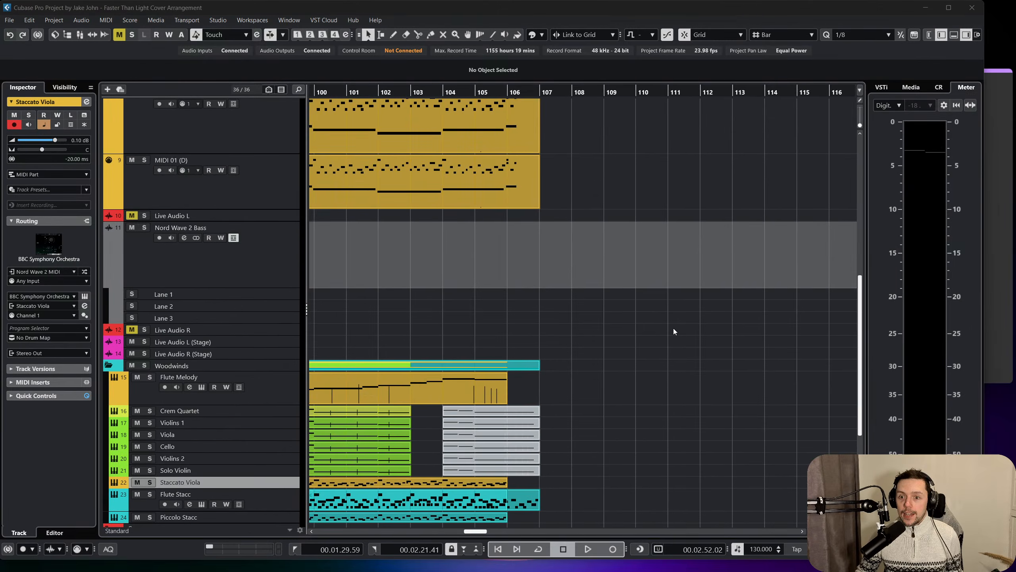
{"action": "scroll", "coordinate": [673, 328], "scroll_direction": "left", "scroll_amount": 8}
{"action": "scroll", "coordinate": [645, 349], "scroll_direction": "right", "scroll_amount": 7}
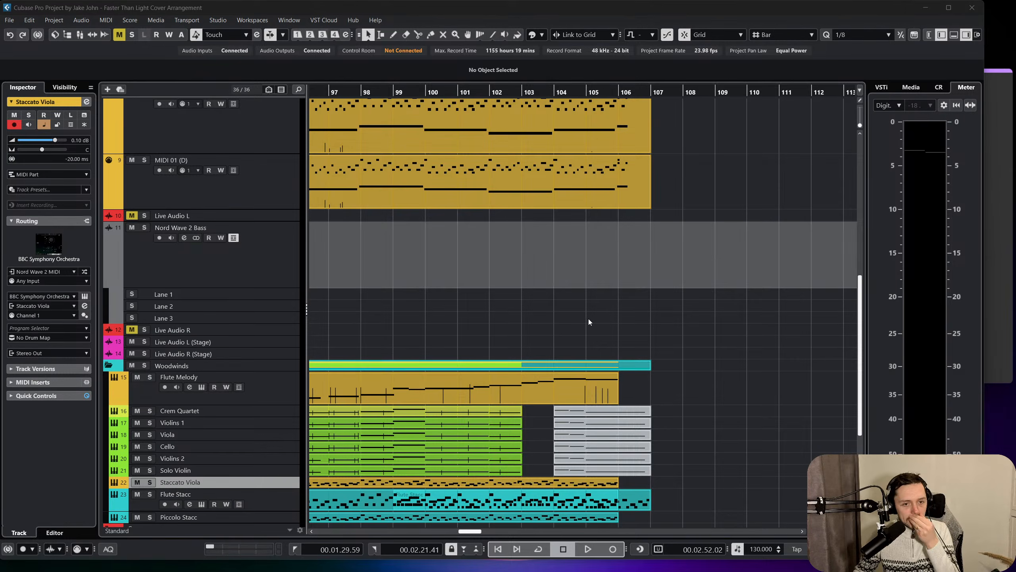
{"action": "scroll", "coordinate": [582, 326], "scroll_direction": "down", "scroll_amount": 2}
{"action": "scroll", "coordinate": [561, 340], "scroll_direction": "up", "scroll_amount": 10}
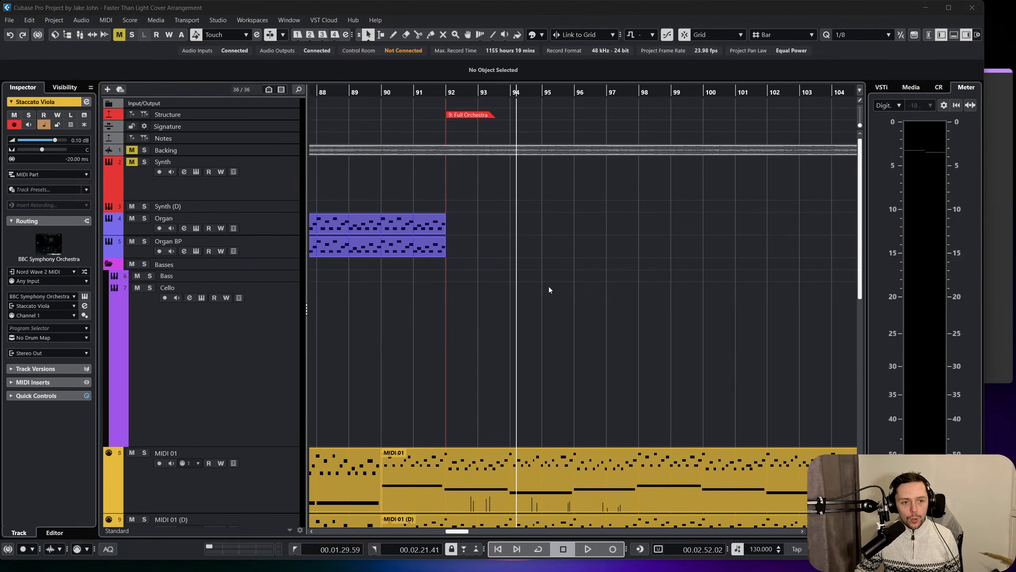
{"action": "scroll", "coordinate": [544, 292], "scroll_direction": "left", "scroll_amount": 10}
{"action": "scroll", "coordinate": [543, 300], "scroll_direction": "right", "scroll_amount": 1}
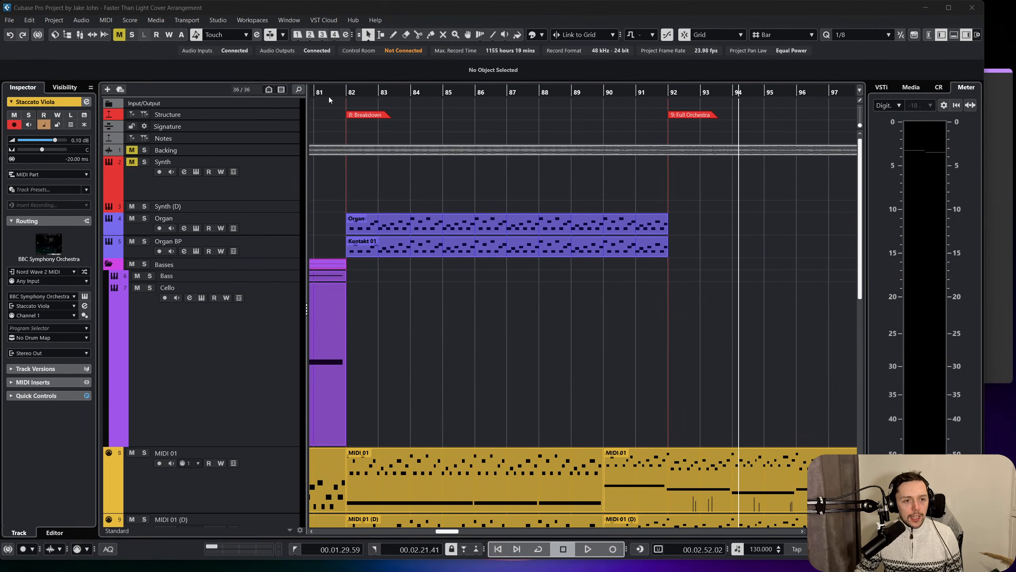
Play the arrangement from the start of the Breakdown at bar 82 to bar 90.
{"action": "left_click", "coordinate": [340, 92]}
{"action": "key", "text": "space"}
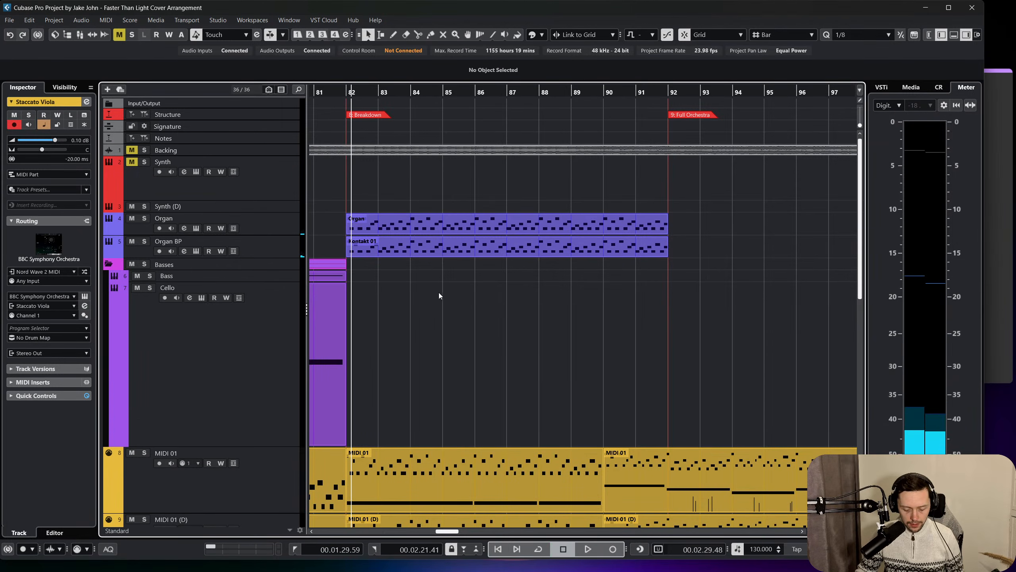
{"action": "key", "text": "space"}
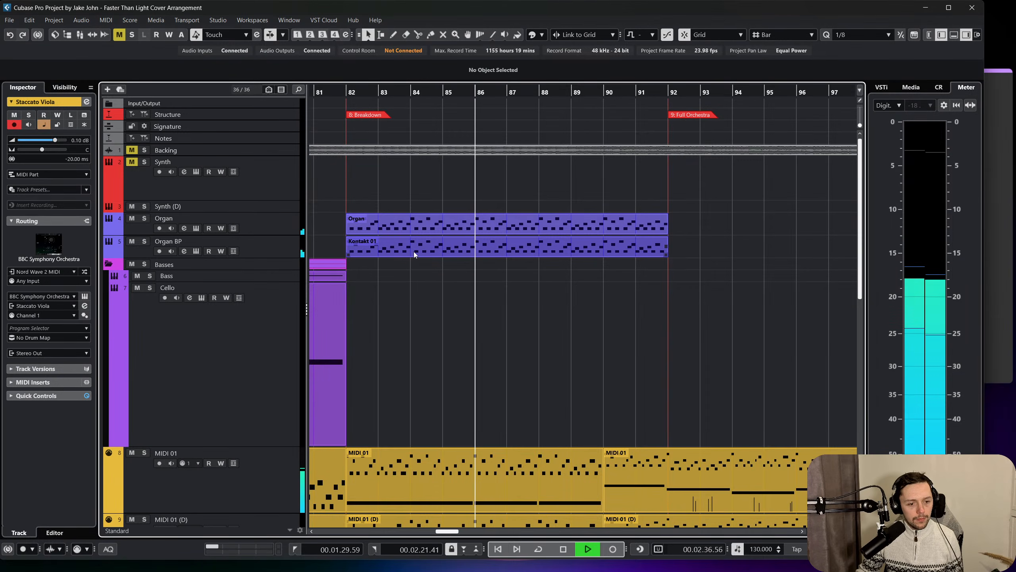
{"action": "scroll", "coordinate": [414, 251], "scroll_direction": "down", "scroll_amount": 5}
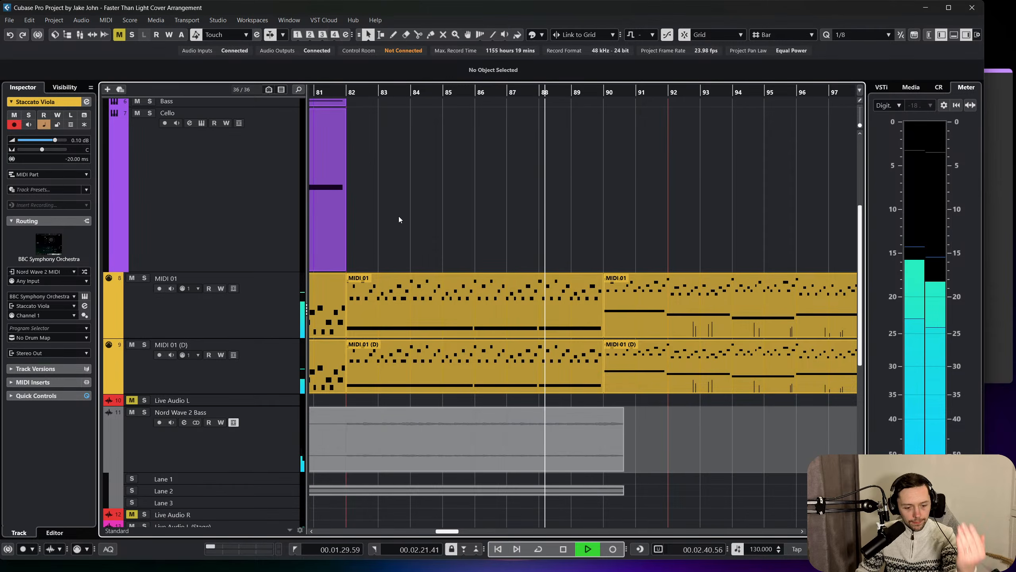
{"action": "scroll", "coordinate": [401, 219], "scroll_direction": "down", "scroll_amount": 4}
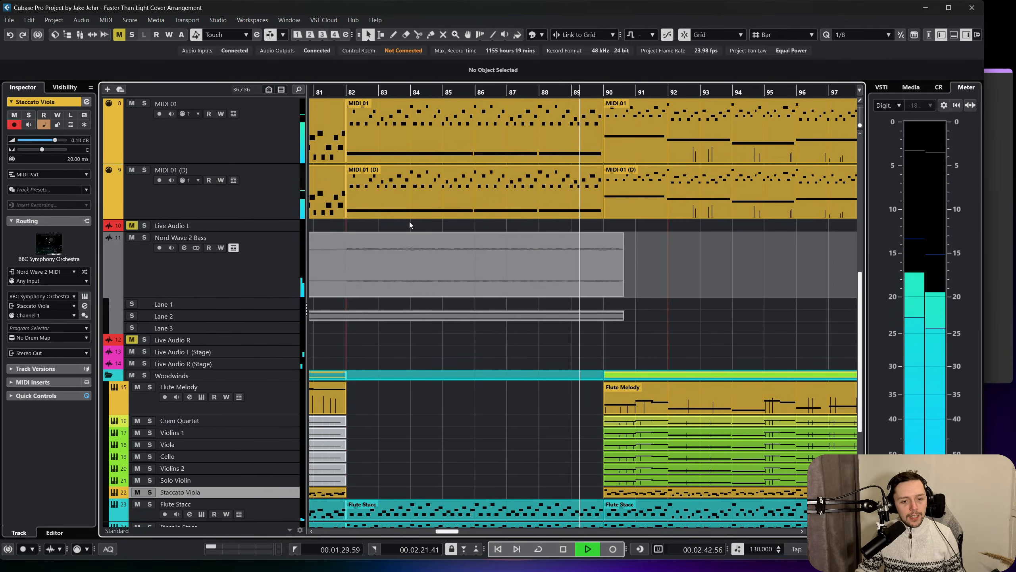
{"action": "key", "text": "space"}
{"action": "scroll", "coordinate": [535, 252], "scroll_direction": "up", "scroll_amount": 4}
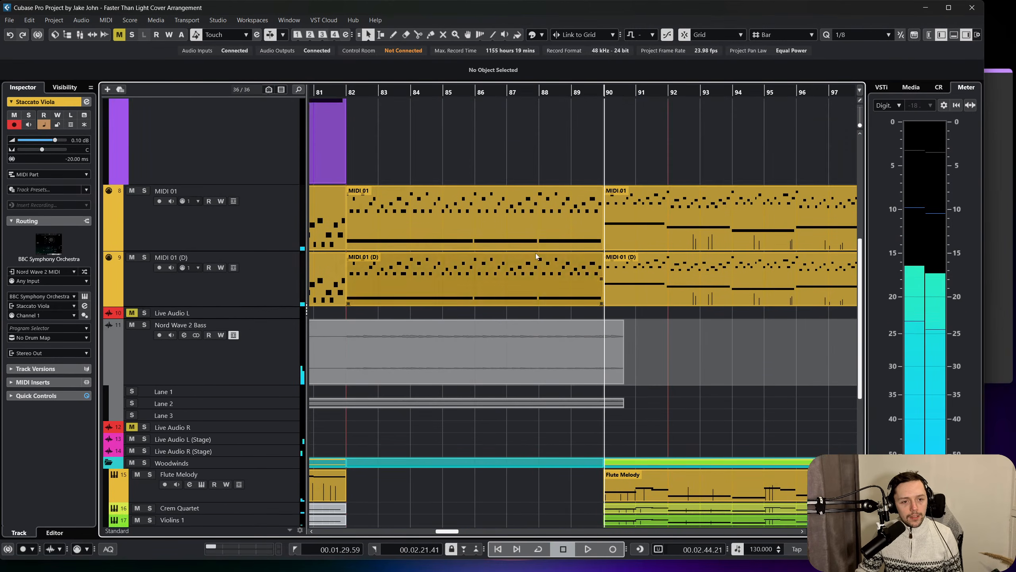
Solo the Backing track and play it from bar 89 to bar 90.
{"action": "left_click", "coordinate": [572, 92]}
{"action": "scroll", "coordinate": [246, 175], "scroll_direction": "up", "scroll_amount": 4}
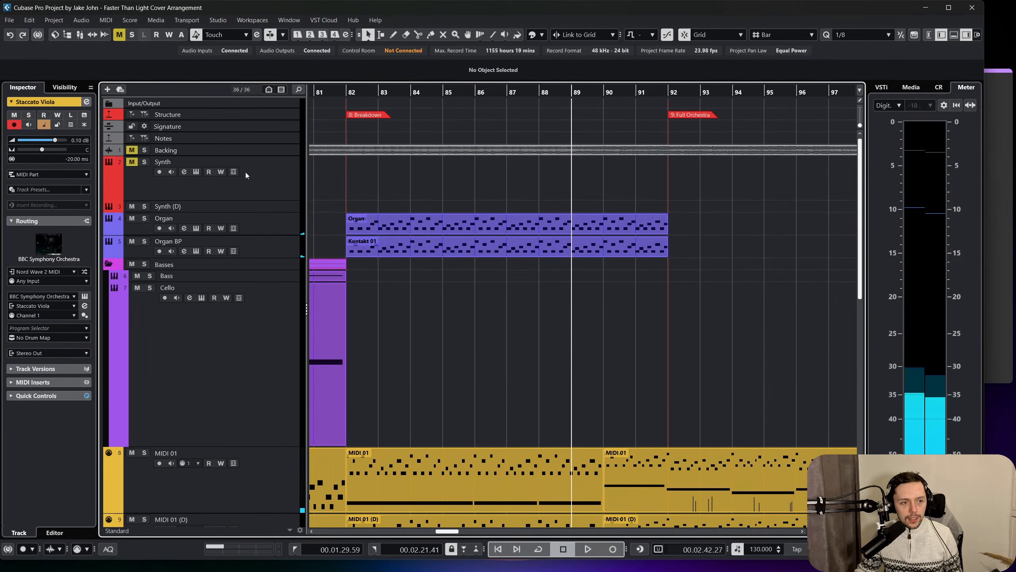
{"action": "left_click", "coordinate": [144, 150]}
{"action": "key", "text": "space"}
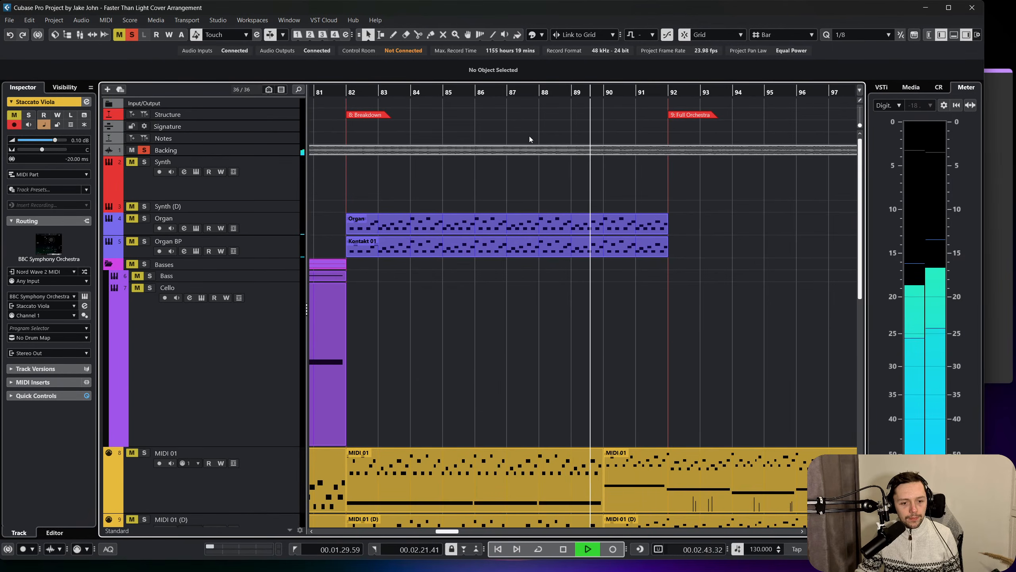
{"action": "key", "text": "space"}
Replay the soloed backing across the transition into bar 90.
{"action": "left_click", "coordinate": [518, 86]}
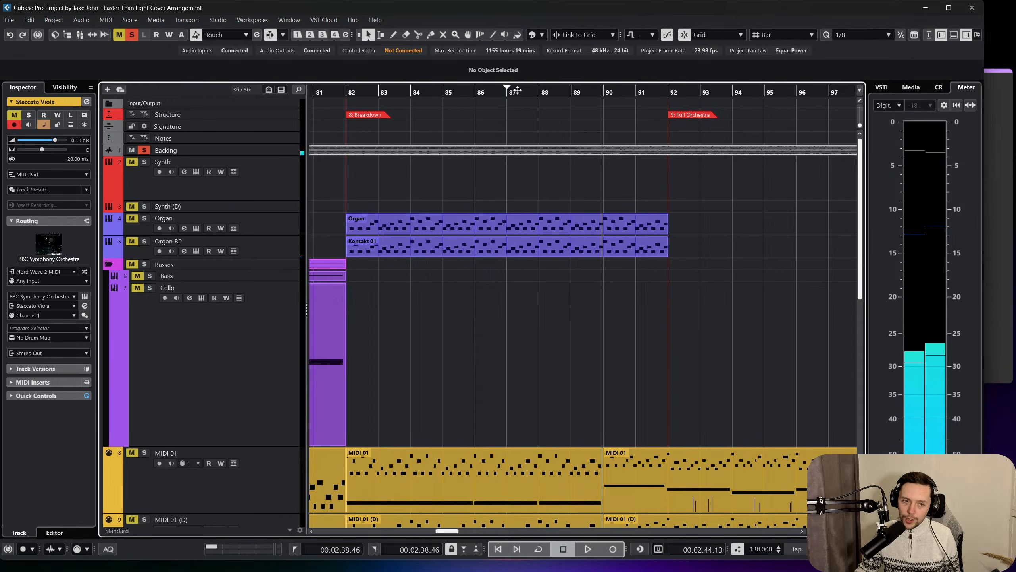
{"action": "left_click", "coordinate": [517, 90]}
{"action": "key", "text": "space"}
{"action": "scroll", "coordinate": [556, 272], "scroll_direction": "down", "scroll_amount": 2}
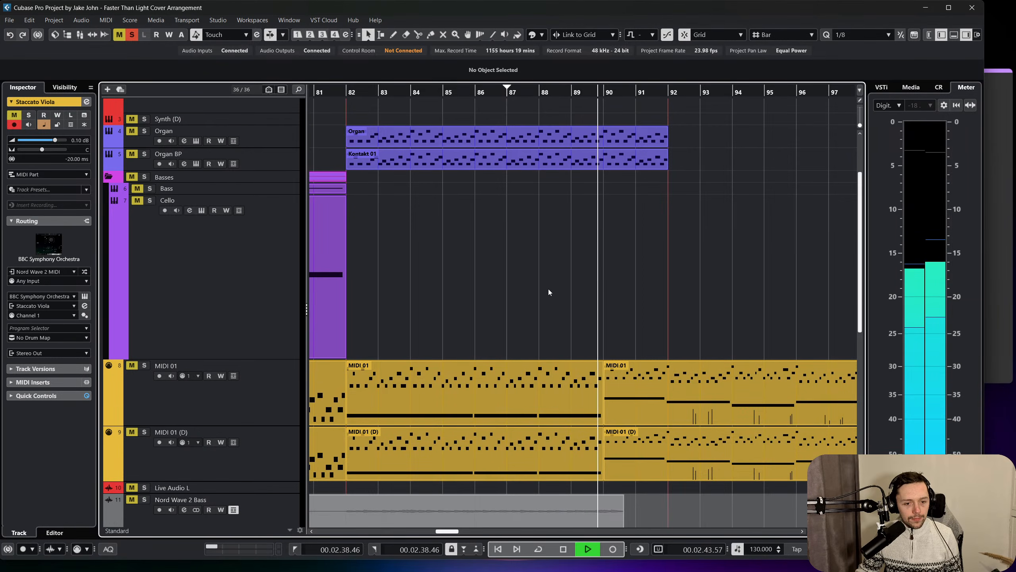
{"action": "key", "text": "space"}
Add an instrument track below the Cello track using BBC Symphony Orchestra.
{"action": "right_click", "coordinate": [208, 259]}
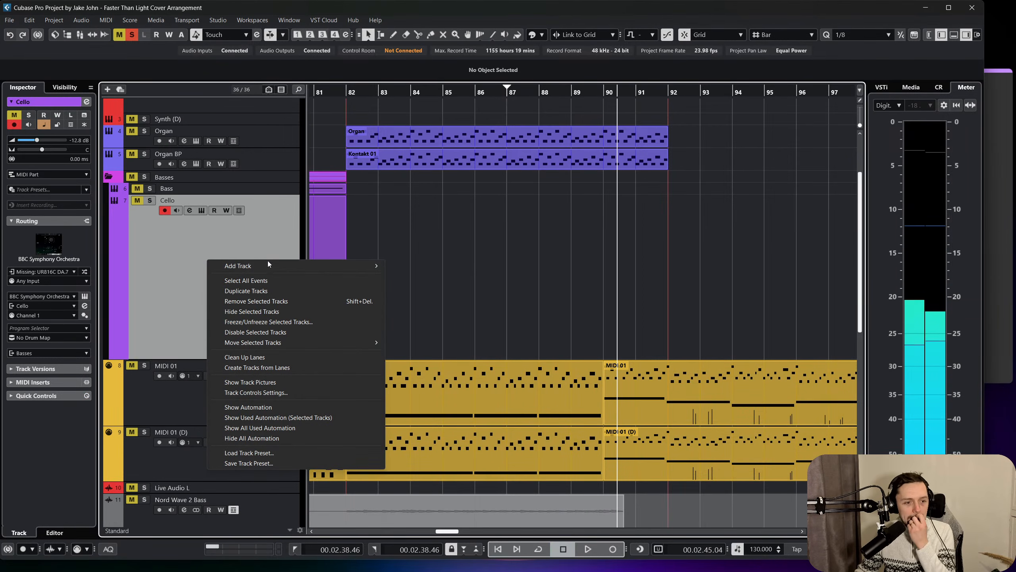
{"action": "mouse_move", "coordinate": [267, 261]}
{"action": "left_click", "coordinate": [407, 277]}
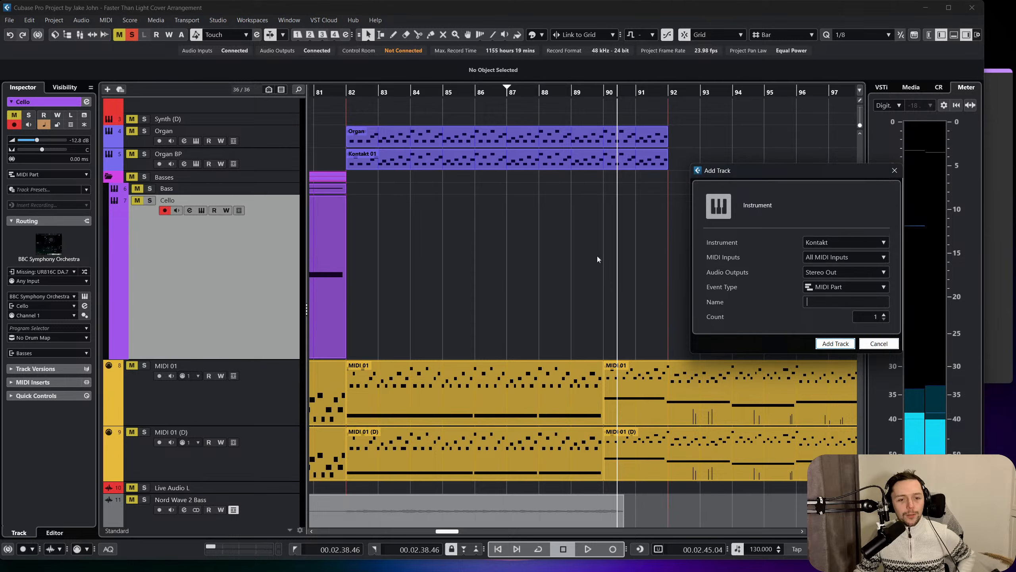
{"action": "left_click", "coordinate": [875, 242]}
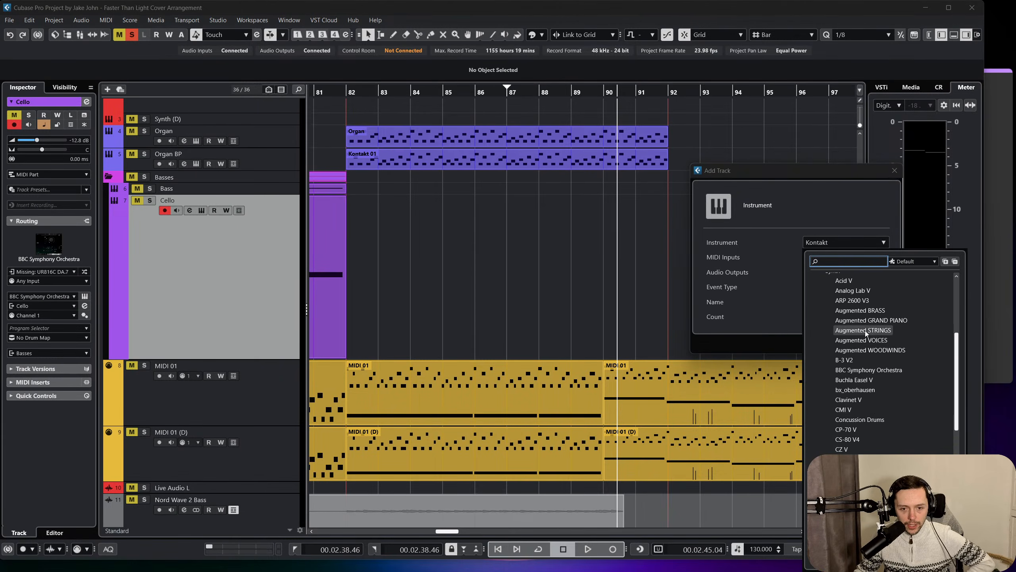
{"action": "left_click", "coordinate": [875, 369]}
{"action": "left_click", "coordinate": [835, 340]}
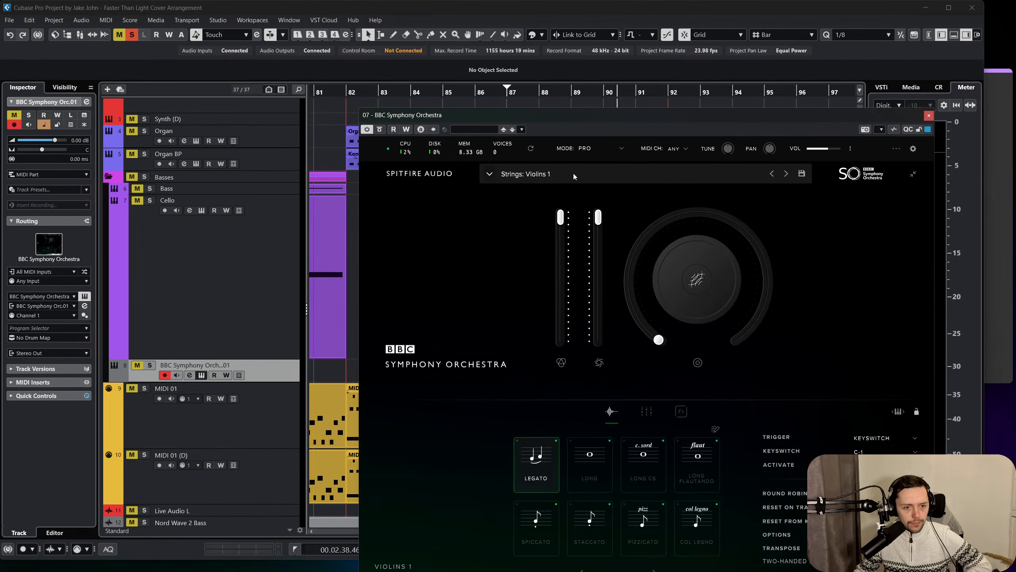
Load the Brass preset Horns a4 into the new instrument and close its window.
{"action": "left_click", "coordinate": [573, 174]}
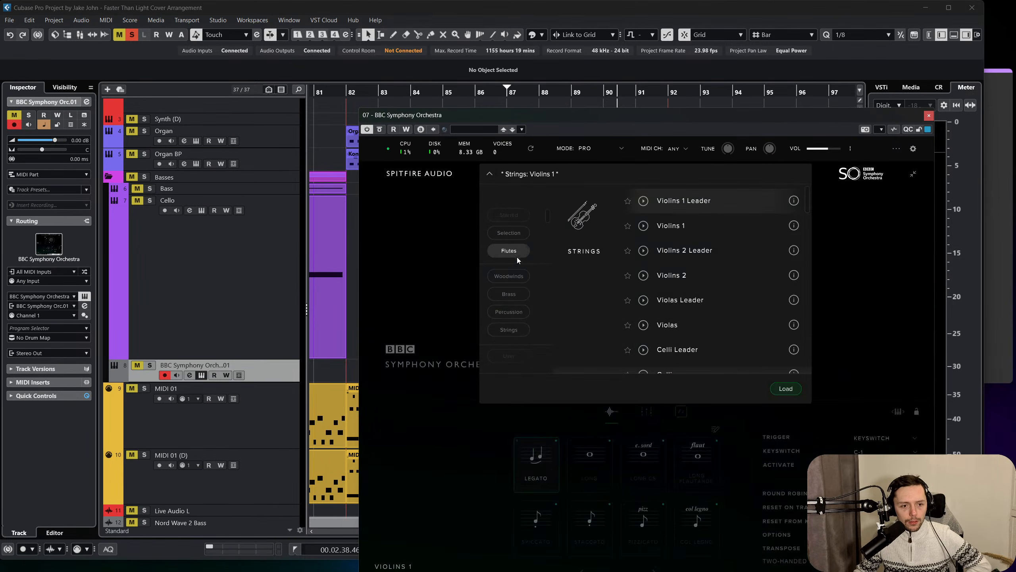
{"action": "left_click", "coordinate": [514, 293]}
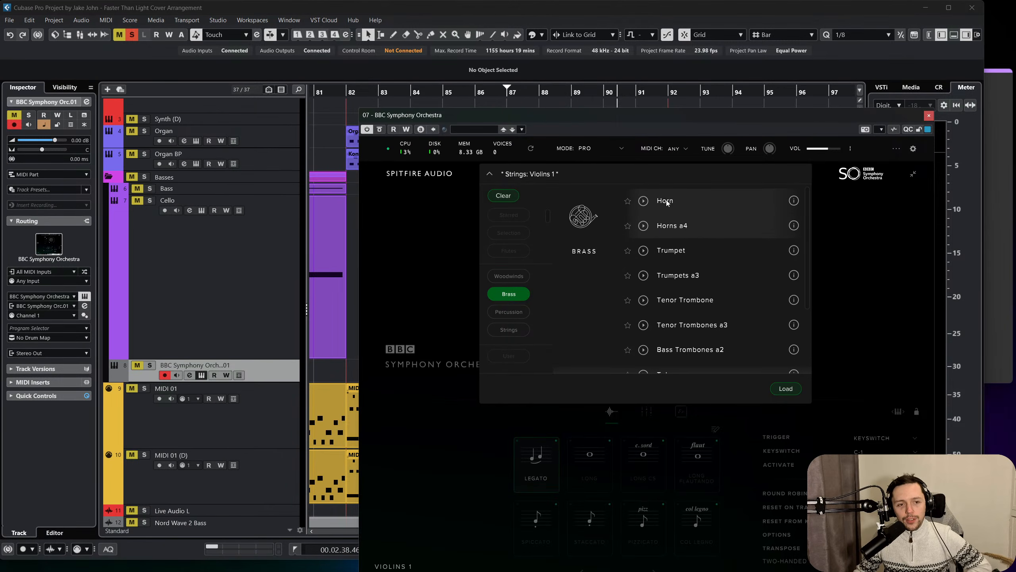
{"action": "double_click", "coordinate": [672, 227]}
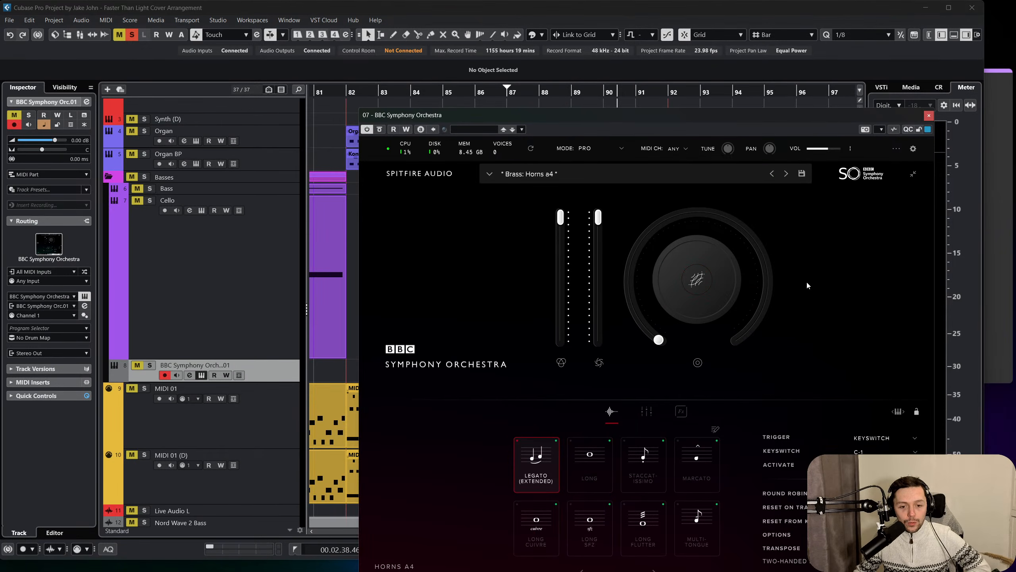
{"action": "left_click", "coordinate": [929, 116]}
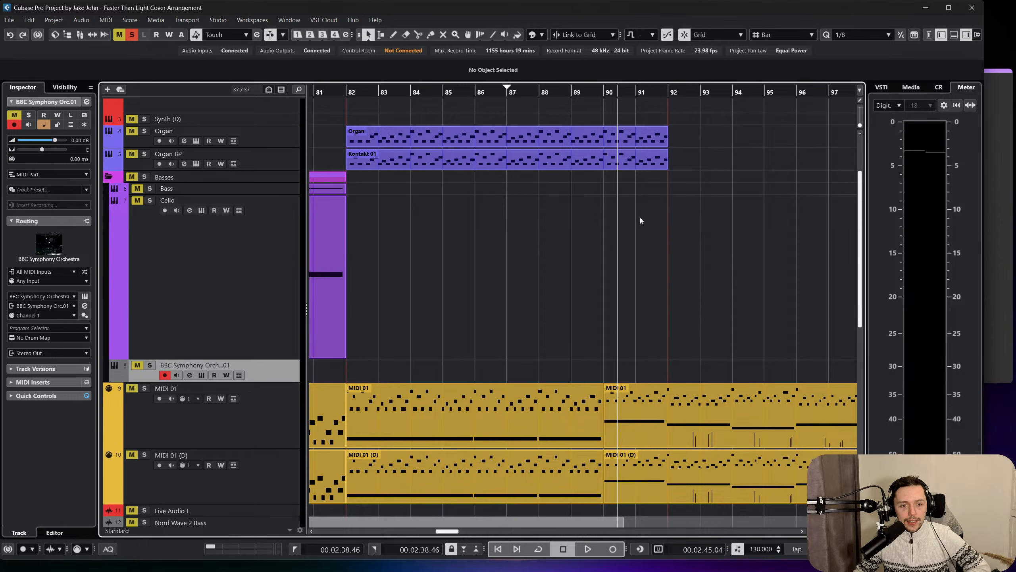
Rename the new instrument track Brass Horn A4 and solo it.
{"action": "double_click", "coordinate": [230, 365]}
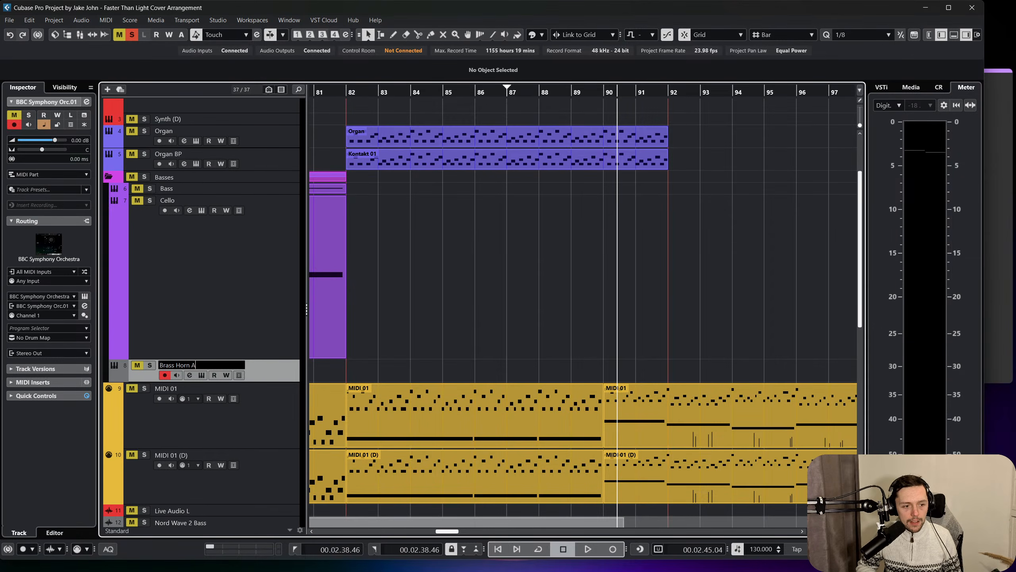
{"action": "scroll", "coordinate": [276, 279], "scroll_direction": "down", "scroll_amount": 2}
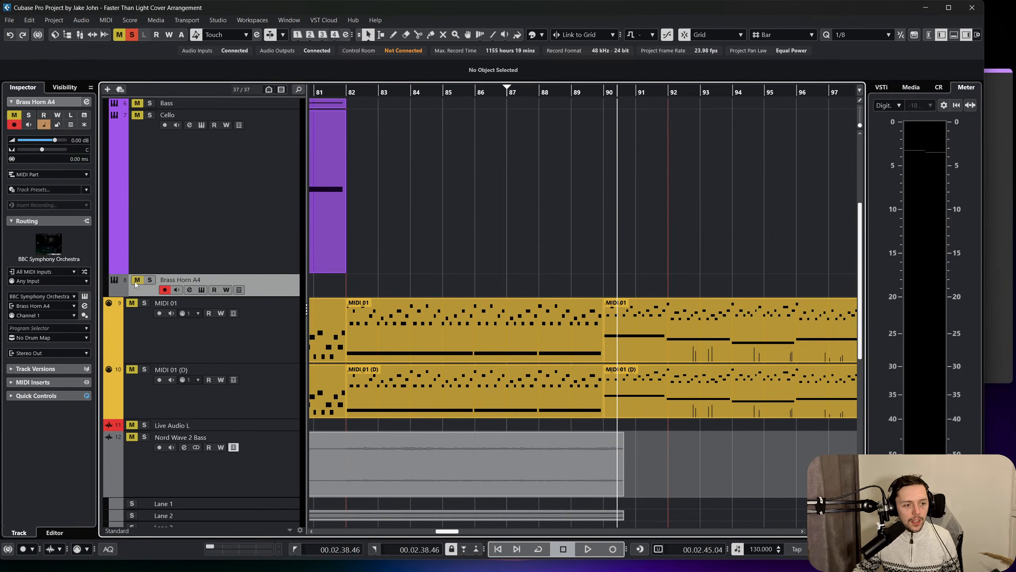
{"action": "left_click", "coordinate": [150, 281]}
Move the Brass Horn A4 track up the track list to sit directly below Backing.
{"action": "scroll", "coordinate": [213, 308], "scroll_direction": "up", "scroll_amount": 2}
{"action": "left_click_drag", "start_coordinate": [179, 182], "coordinate": [179, 173]}
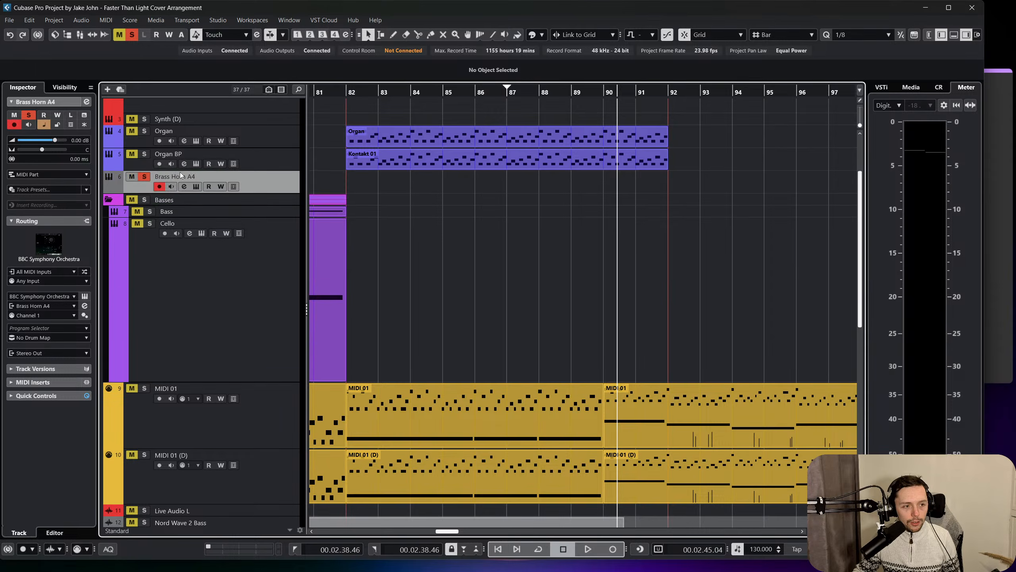
{"action": "scroll", "coordinate": [181, 175], "scroll_direction": "up", "scroll_amount": 2}
{"action": "left_click_drag", "start_coordinate": [279, 264], "coordinate": [281, 256]}
{"action": "left_click_drag", "start_coordinate": [259, 167], "coordinate": [261, 165]}
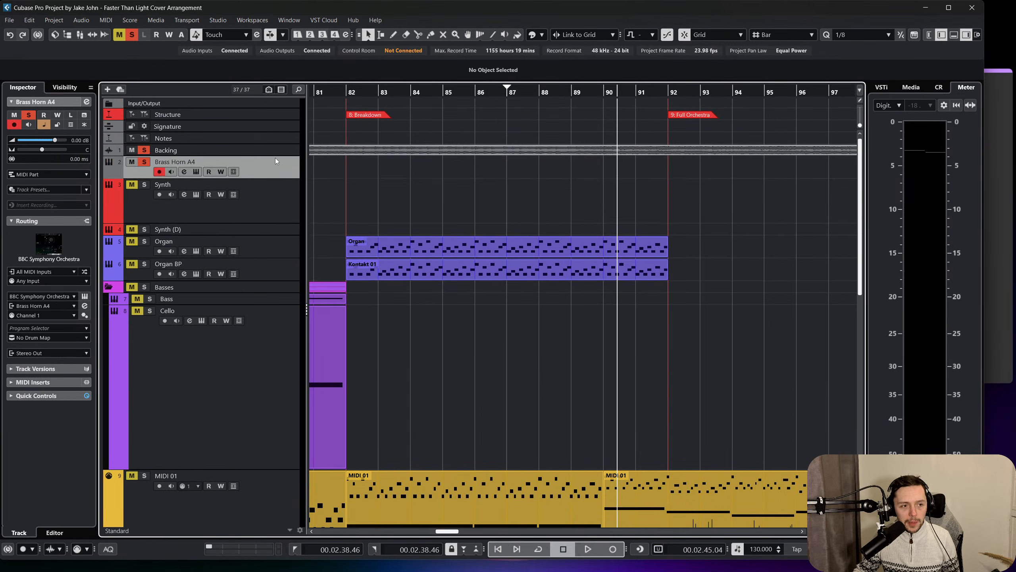
Place the playhead at bar 90 and draw a MIDI part on Brass Horn A4 from bar 90 to bar 92.
{"action": "scroll", "coordinate": [538, 208], "scroll_direction": "right", "scroll_amount": 3}
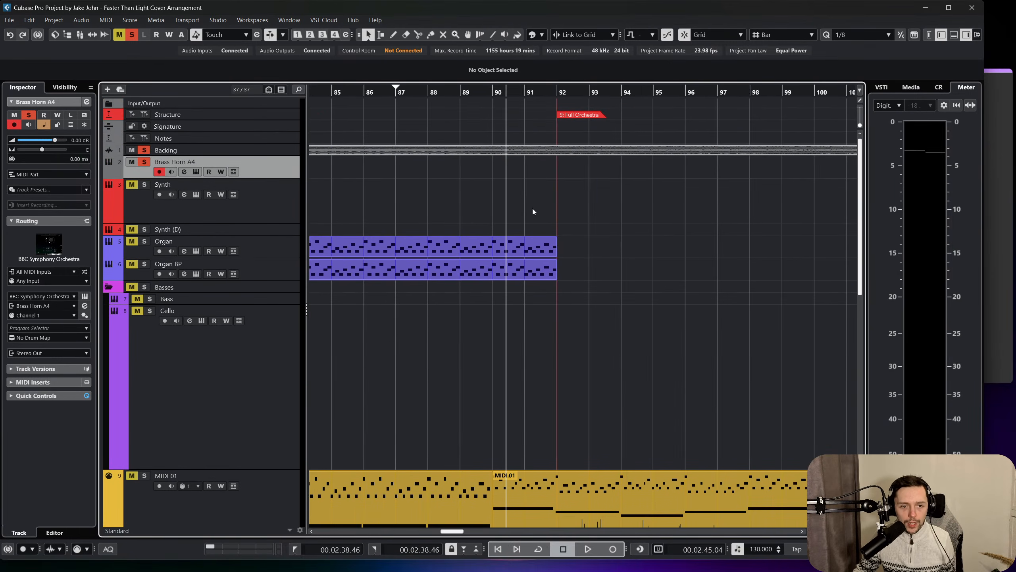
{"action": "scroll", "coordinate": [510, 202], "scroll_direction": "left", "scroll_amount": 2}
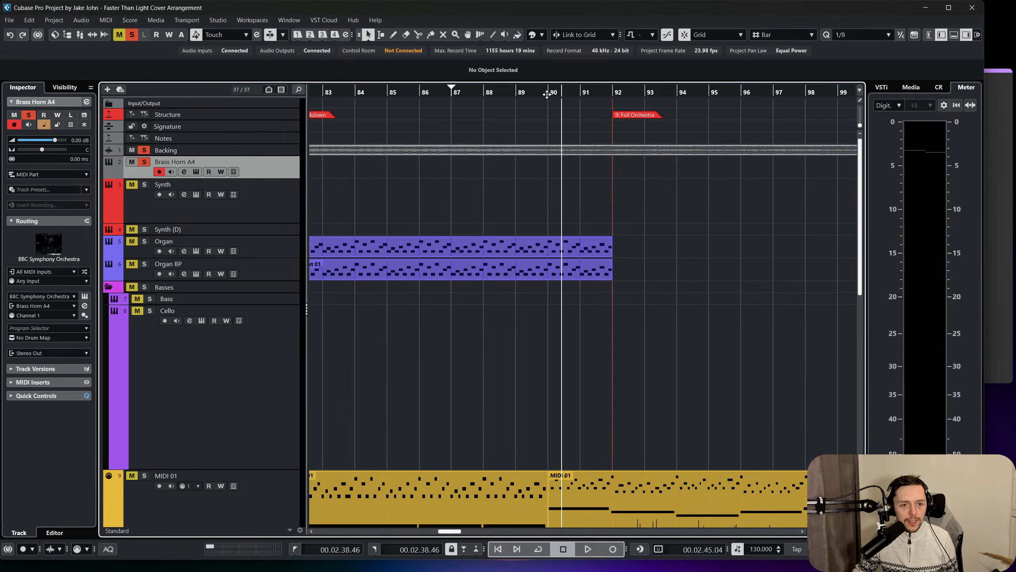
{"action": "left_click_drag", "start_coordinate": [547, 94], "coordinate": [547, 91]}
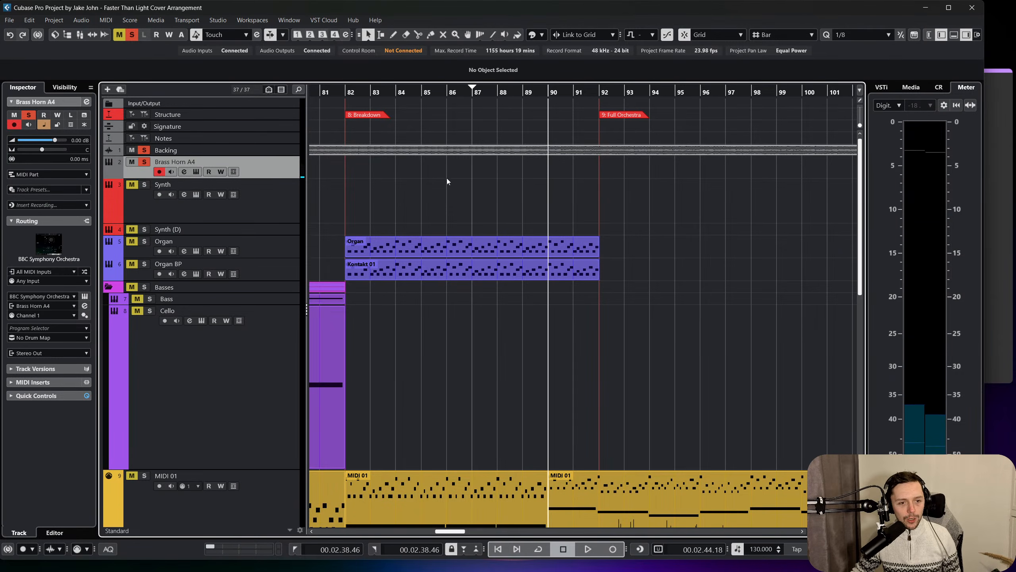
{"action": "right_click", "coordinate": [506, 171]}
{"action": "left_click", "coordinate": [531, 173]}
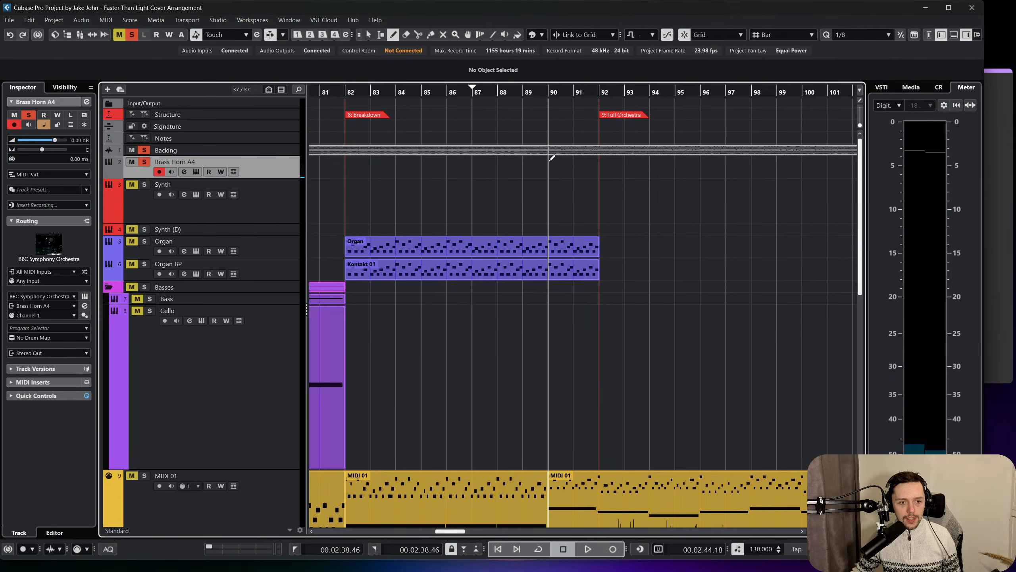
{"action": "left_click_drag", "start_coordinate": [550, 164], "coordinate": [596, 166]}
{"action": "key", "text": "1"}
Open the new Brass Horn A4 part in a separate Key Editor window.
{"action": "double_click", "coordinate": [559, 167]}
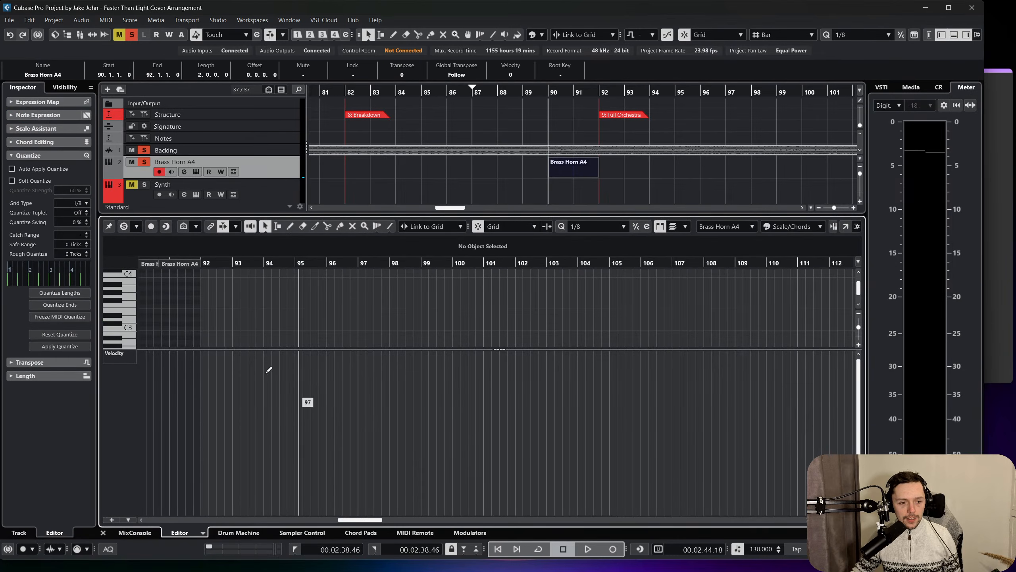
{"action": "left_click", "coordinate": [104, 20]}
{"action": "left_click", "coordinate": [120, 29]}
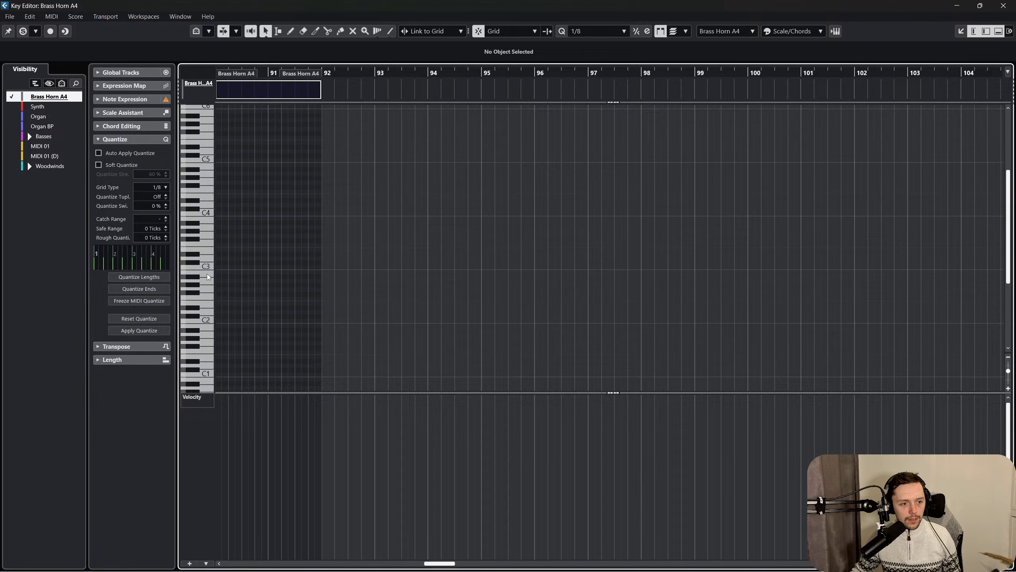
Draw a sustained D2 note spanning the whole Brass Horn A4 part from bar 90 to bar 92.
{"action": "right_click", "coordinate": [226, 315]}
{"action": "left_click", "coordinate": [253, 314]}
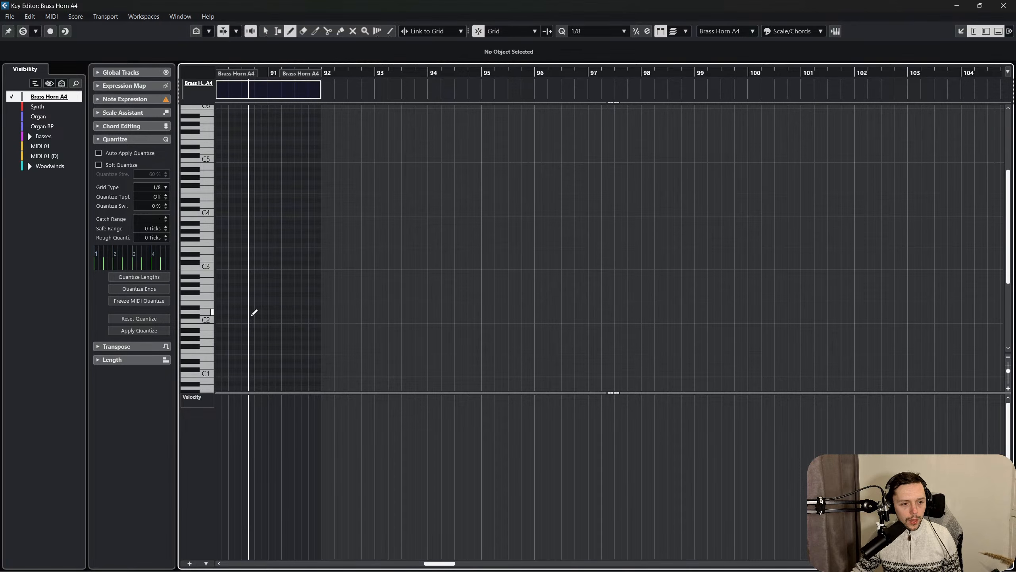
{"action": "left_click_drag", "start_coordinate": [219, 311], "coordinate": [322, 312]}
{"action": "key", "text": "1"}
{"action": "scroll", "coordinate": [289, 339], "scroll_direction": "left", "scroll_amount": 4}
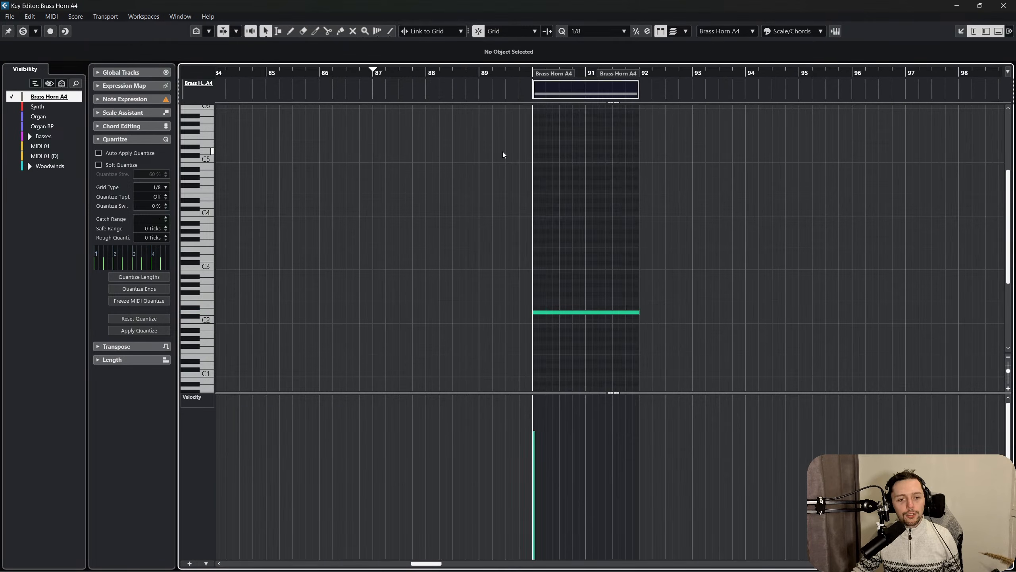
{"action": "left_click_drag", "start_coordinate": [532, 73], "coordinate": [529, 108]}
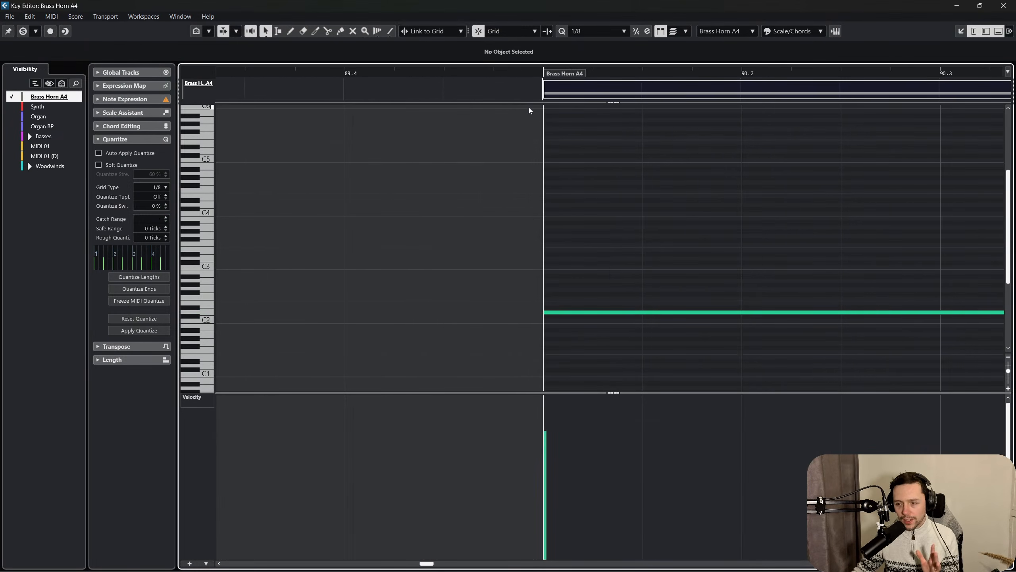
{"action": "scroll", "coordinate": [587, 275], "scroll_direction": "right", "scroll_amount": 2}
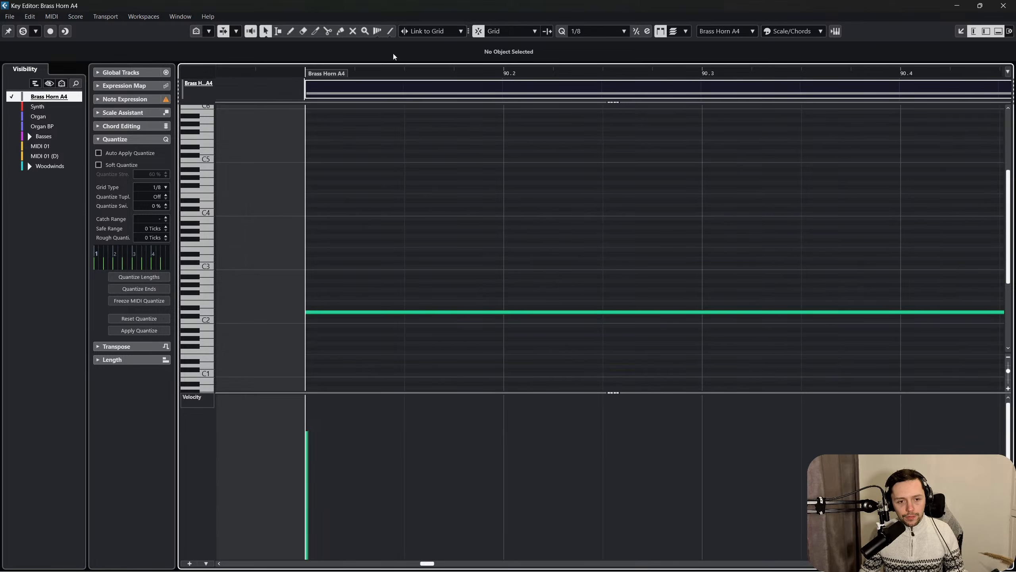
Show the CC 1 (Modulation) lane for the Brass Horn A4 part and add a point of value 29 at bar 90.
{"action": "left_click", "coordinate": [409, 65]}
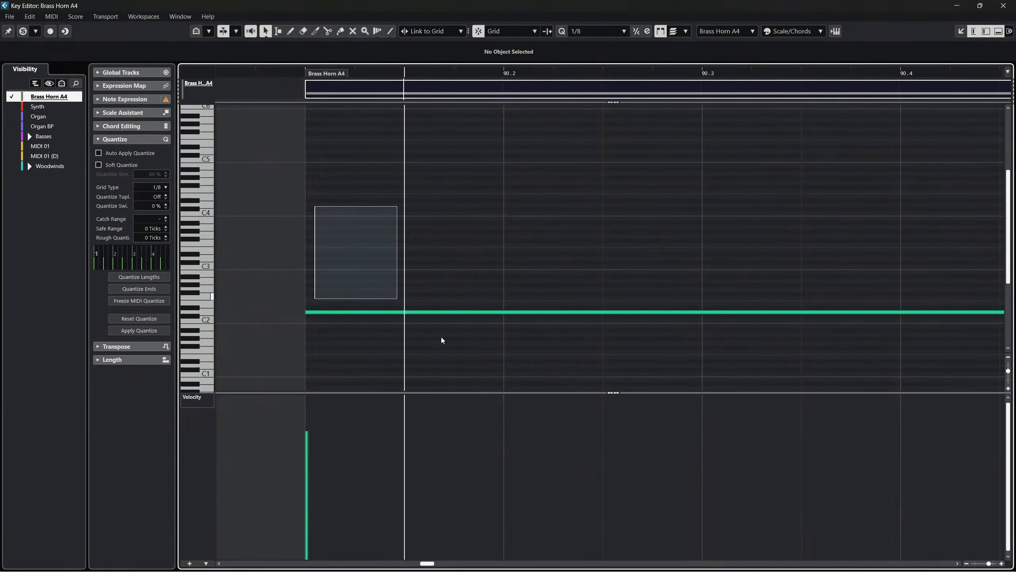
{"action": "scroll", "coordinate": [436, 256], "scroll_direction": "right", "scroll_amount": 3}
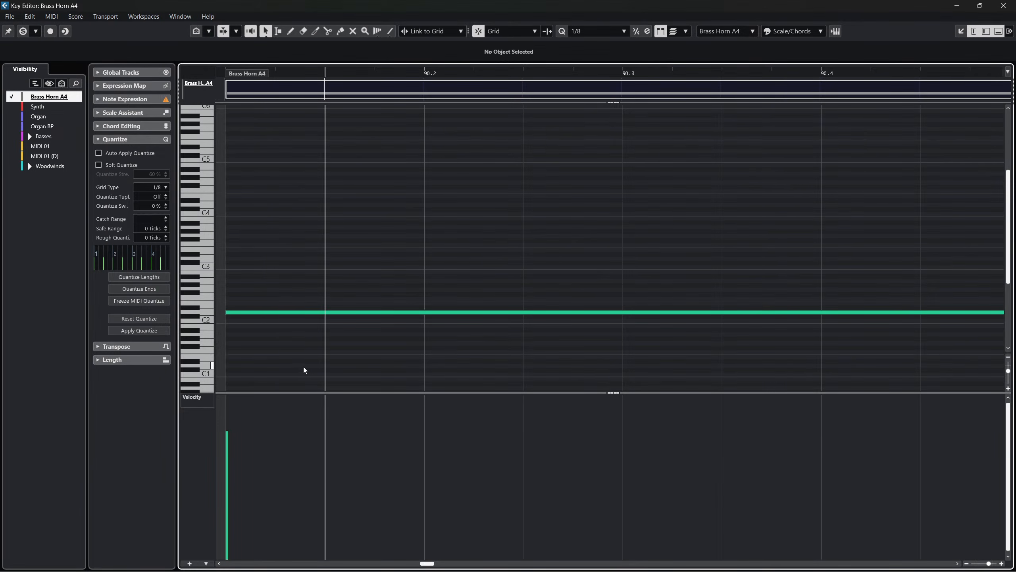
{"action": "right_click", "coordinate": [200, 389]}
{"action": "left_click", "coordinate": [203, 390]}
{"action": "right_click", "coordinate": [209, 401]}
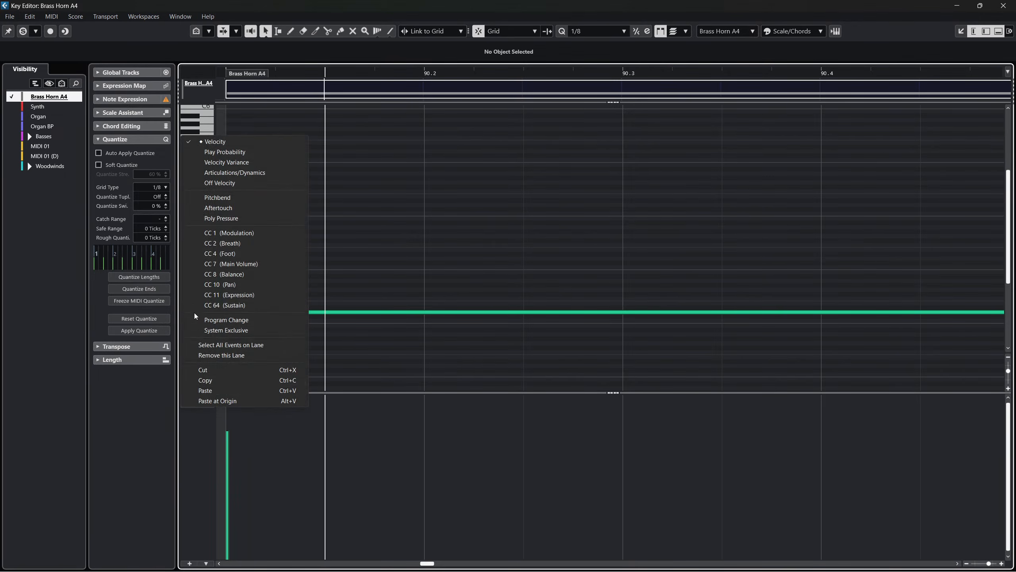
{"action": "left_click", "coordinate": [230, 233]}
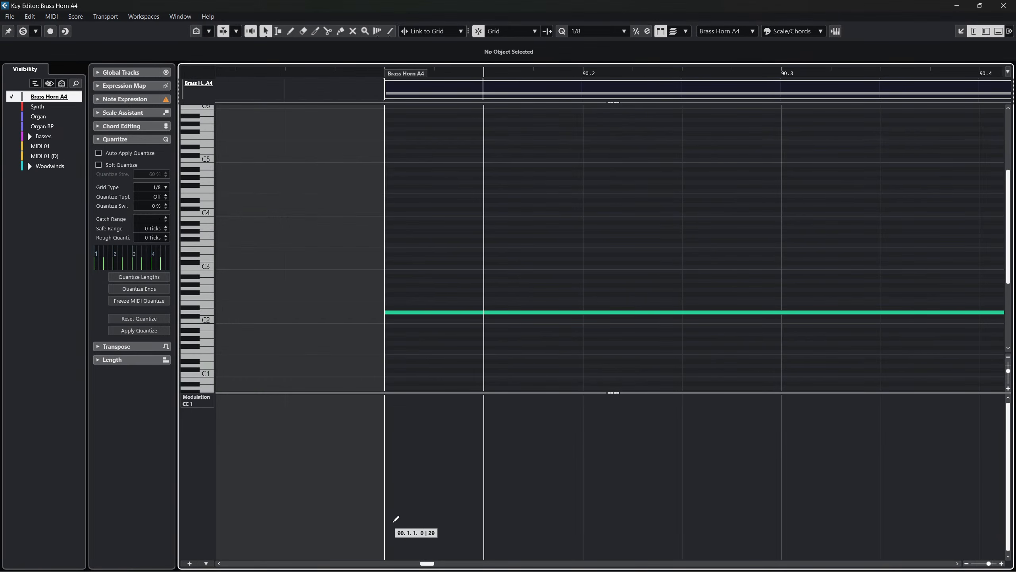
{"action": "left_click", "coordinate": [393, 521]}
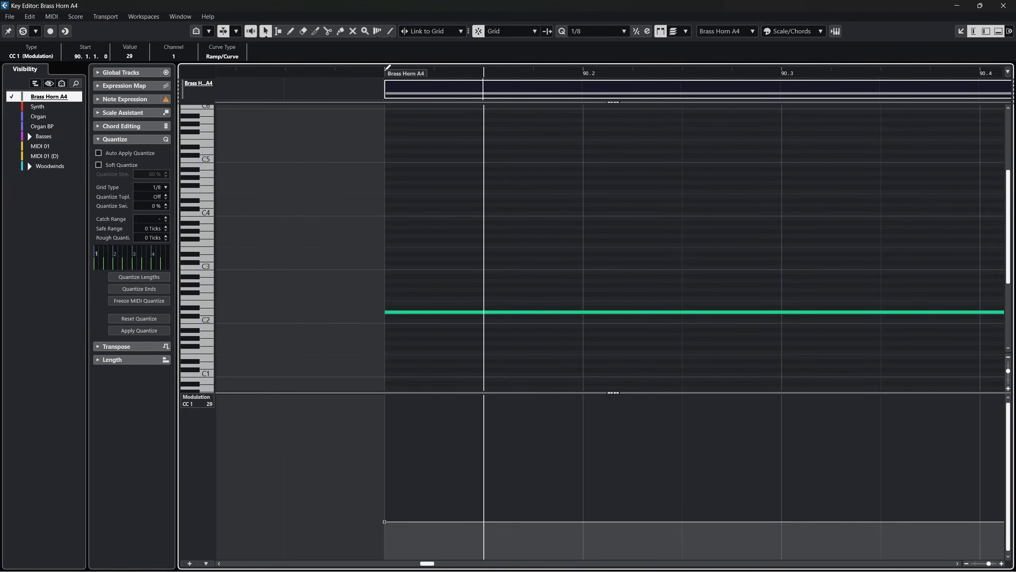
{"action": "key", "text": "g"}
{"action": "right_click", "coordinate": [484, 361]}
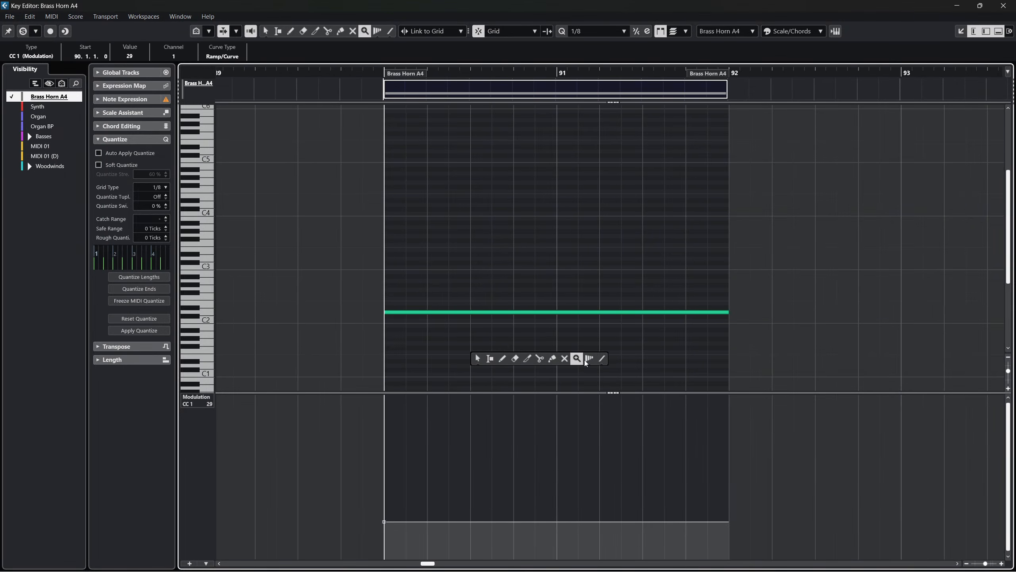
{"action": "left_click", "coordinate": [603, 359]}
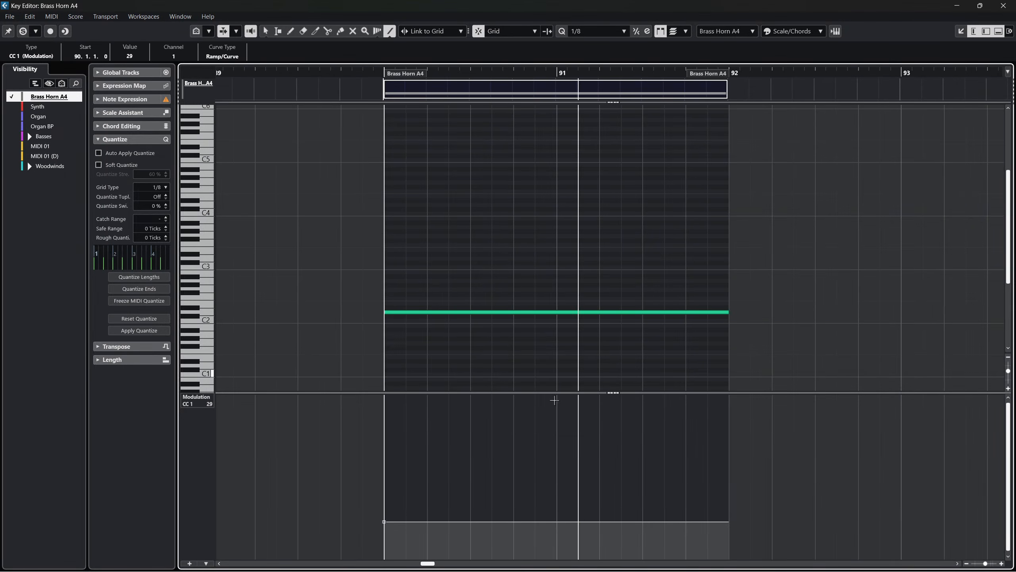
{"action": "right_click", "coordinate": [385, 523]}
{"action": "left_click", "coordinate": [414, 523]}
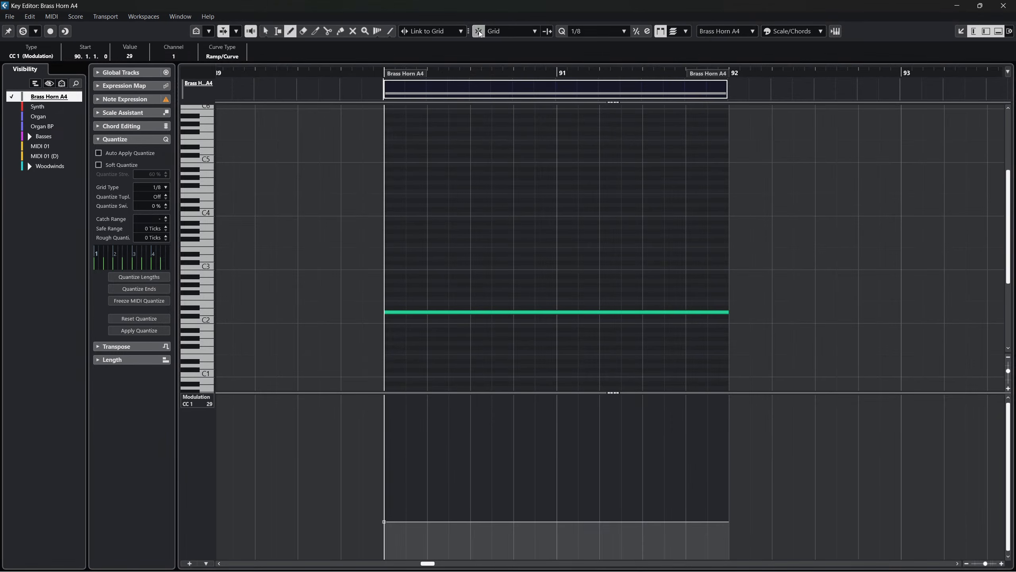
{"action": "left_click_drag", "start_coordinate": [384, 519], "coordinate": [712, 395]}
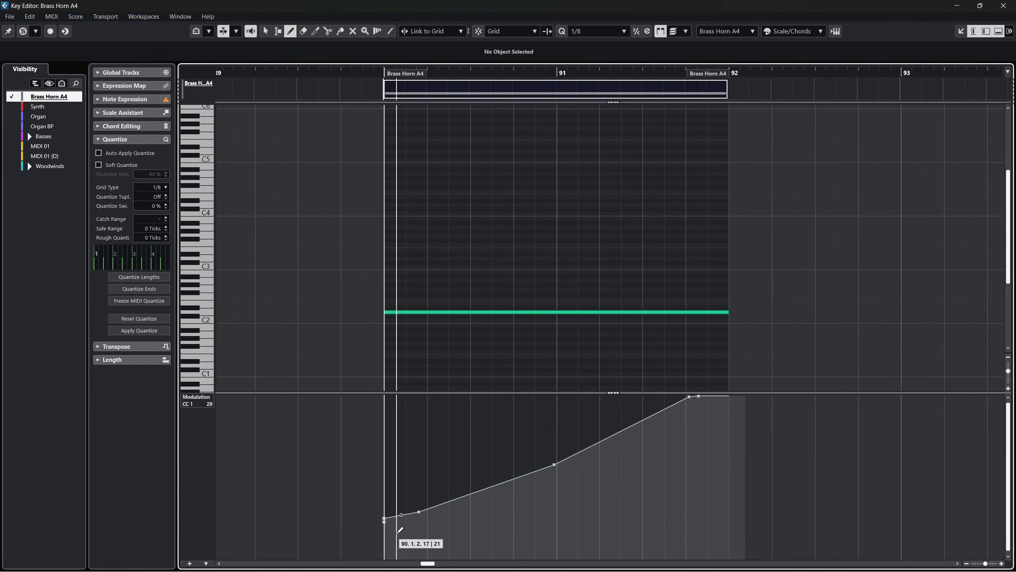
{"action": "key", "text": "ctrl+z"}
Add a second controller lane and draw a straight CC 1 ramp from about 28 at bar 90 to near maximum at bar 92.
{"action": "right_click", "coordinate": [423, 488]}
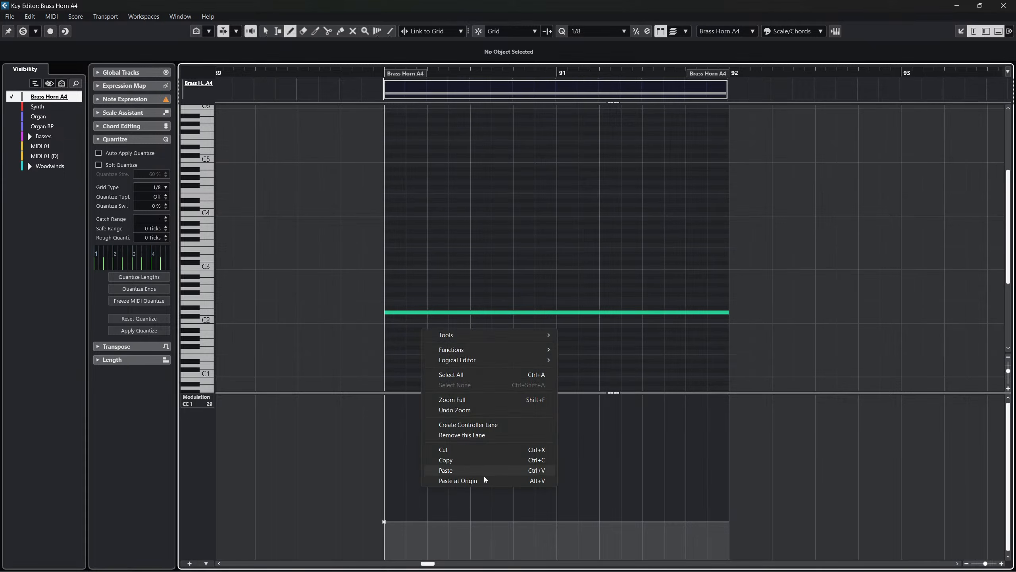
{"action": "left_click", "coordinate": [468, 425]}
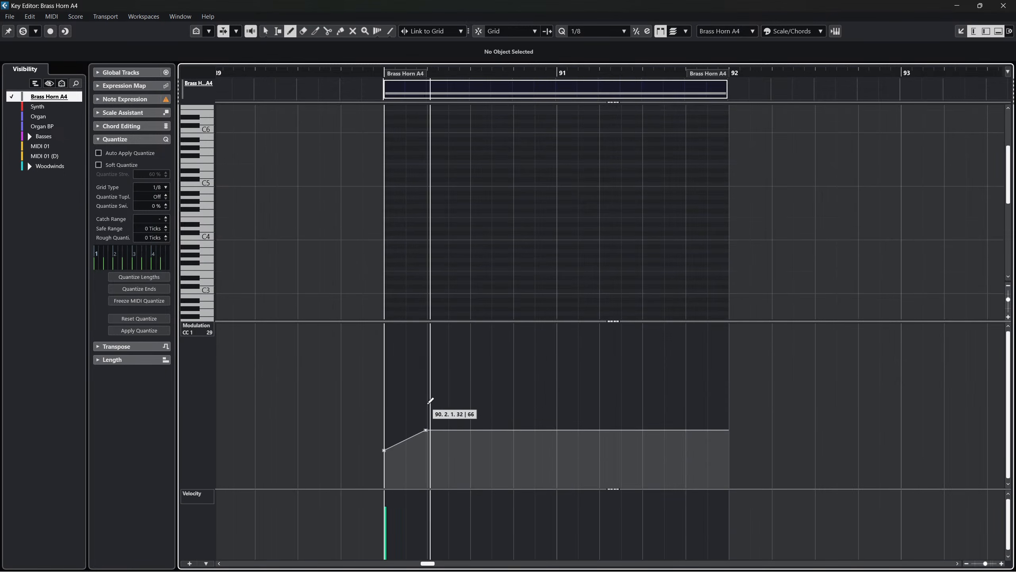
{"action": "right_click", "coordinate": [414, 418]}
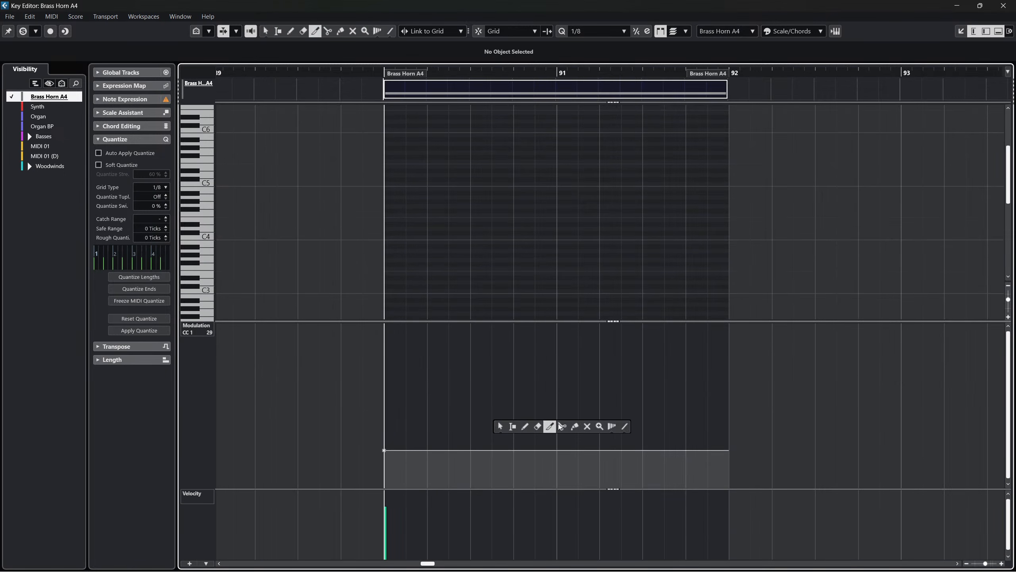
{"action": "left_click", "coordinate": [623, 426]}
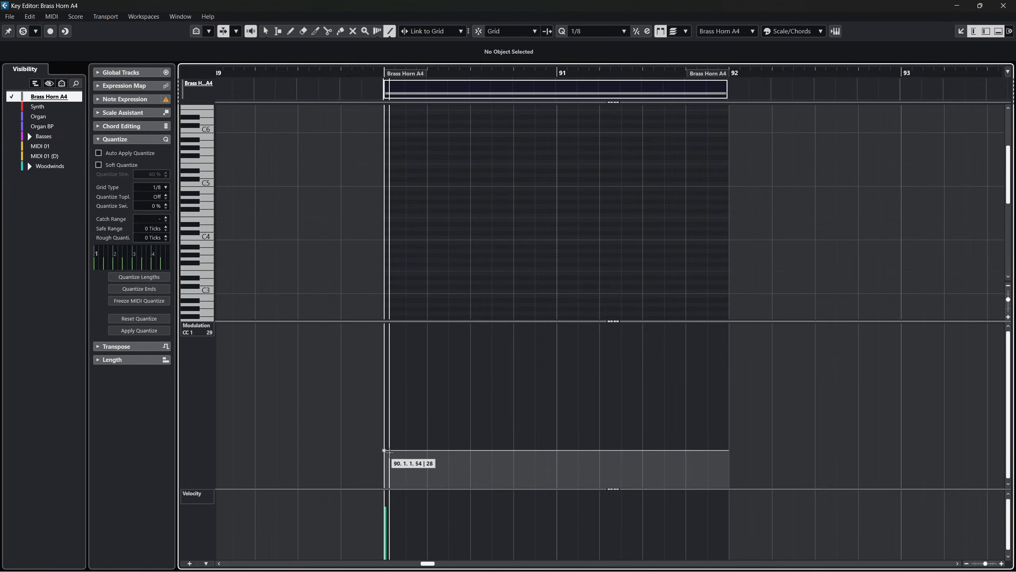
{"action": "left_click_drag", "start_coordinate": [384, 450], "coordinate": [727, 324]}
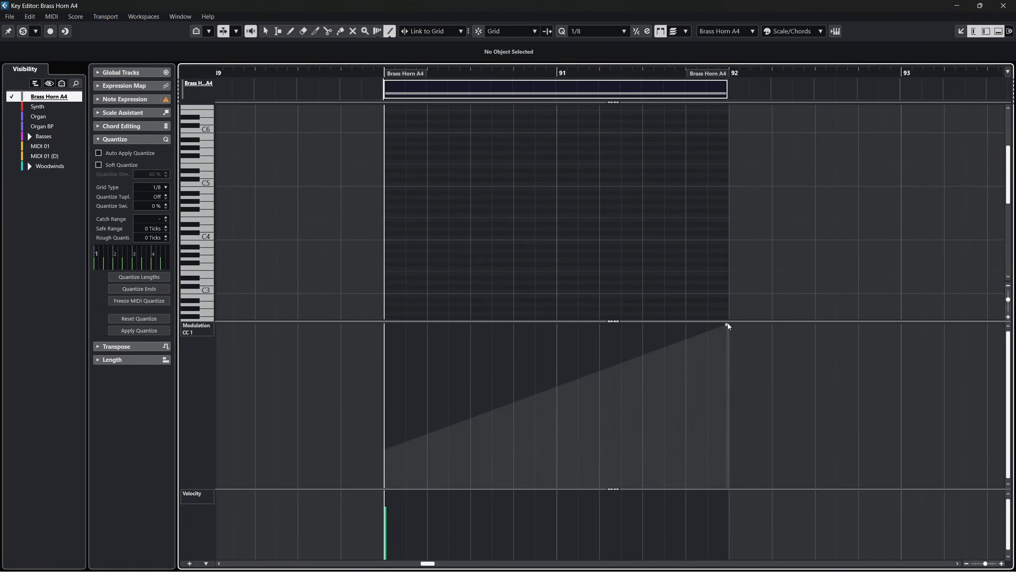
{"action": "key", "text": "1"}
Play back the Brass Horn A4 part with its modulation ramp and close the separate Key Editor window.
{"action": "key", "text": "space"}
{"action": "scroll", "coordinate": [542, 250], "scroll_direction": "down", "scroll_amount": 3}
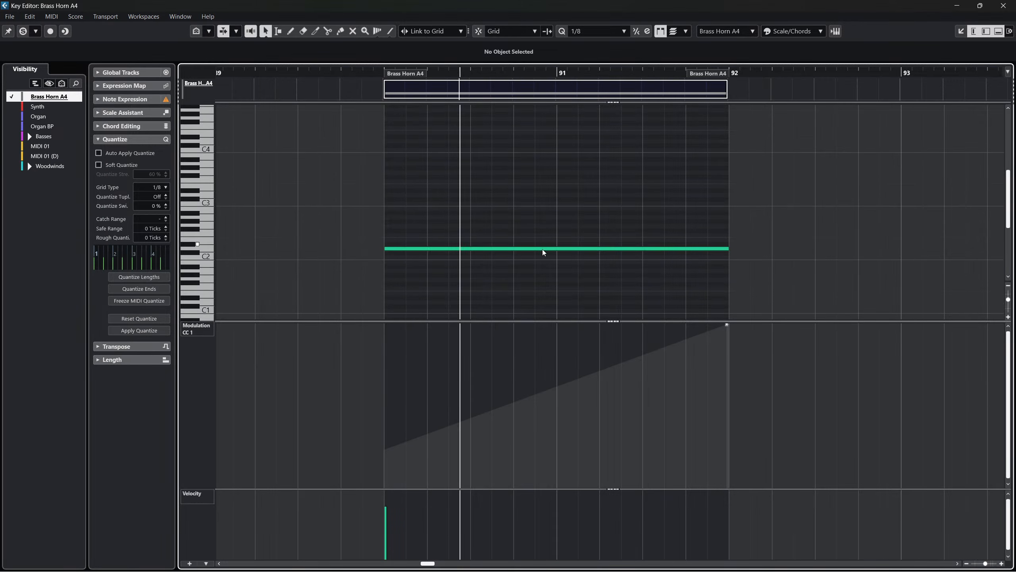
{"action": "scroll", "coordinate": [543, 250], "scroll_direction": "down", "scroll_amount": 2}
{"action": "left_click", "coordinate": [1000, 6]}
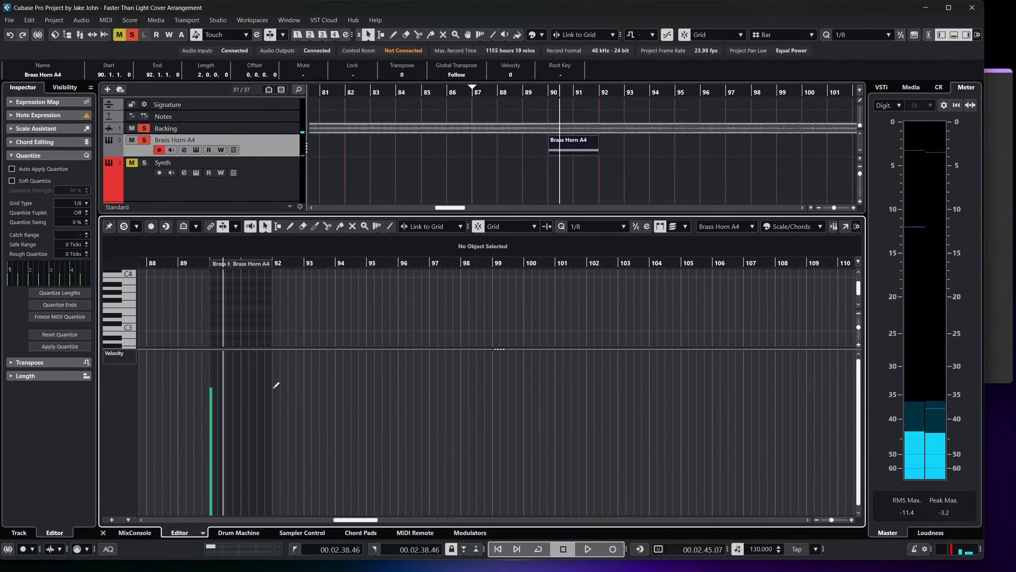
Move the Brass Horn A4 part two bars earlier to start at bar 88, and unsolo the Backing track.
{"action": "left_click_drag", "start_coordinate": [582, 151], "coordinate": [532, 152]}
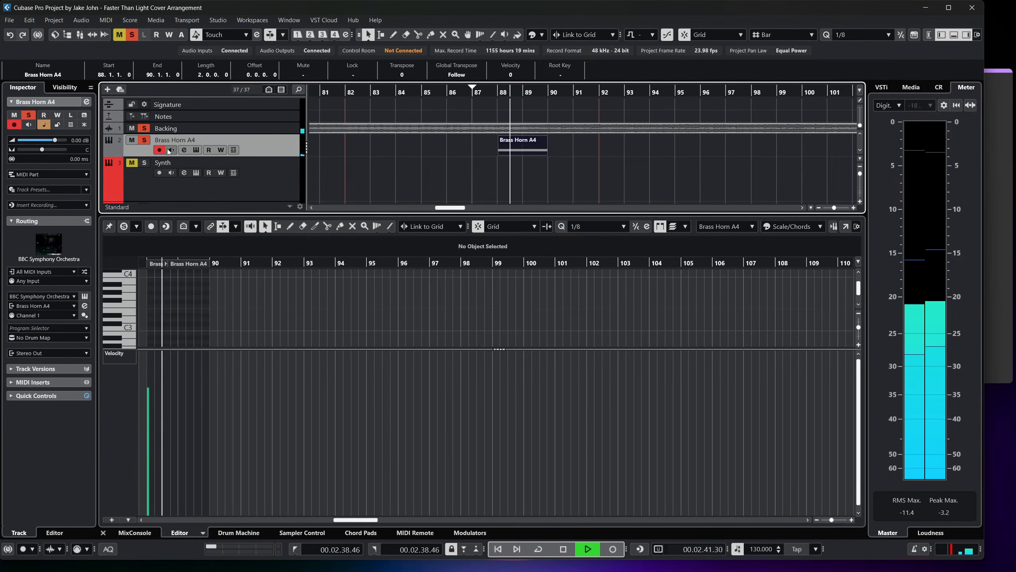
{"action": "key", "text": "space"}
{"action": "left_click", "coordinate": [140, 128]}
{"action": "left_click", "coordinate": [386, 122]}
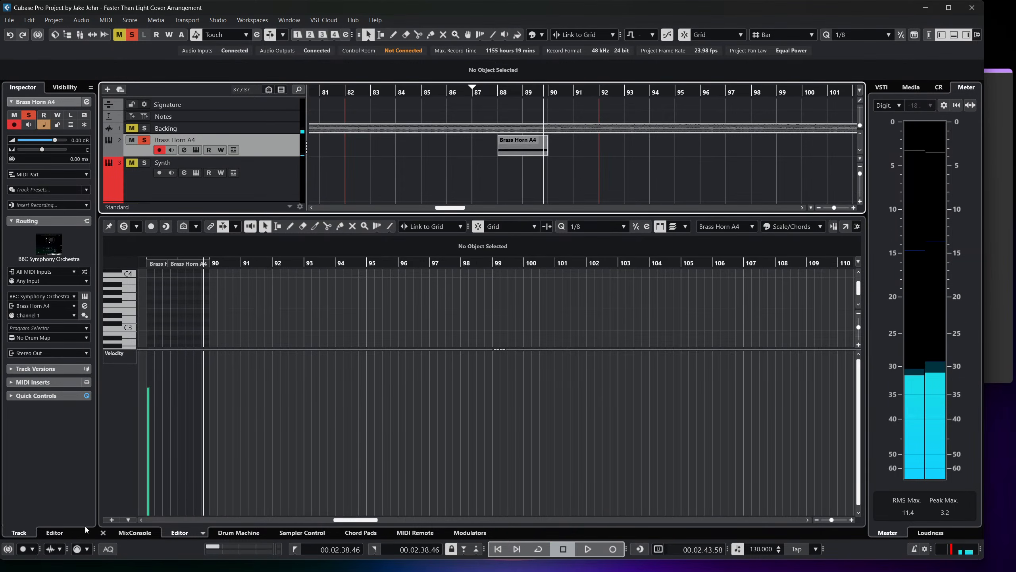
Close the lower-zone editor and play the arrangement from bar 88.
{"action": "left_click", "coordinate": [103, 532]}
{"action": "left_click", "coordinate": [496, 173]}
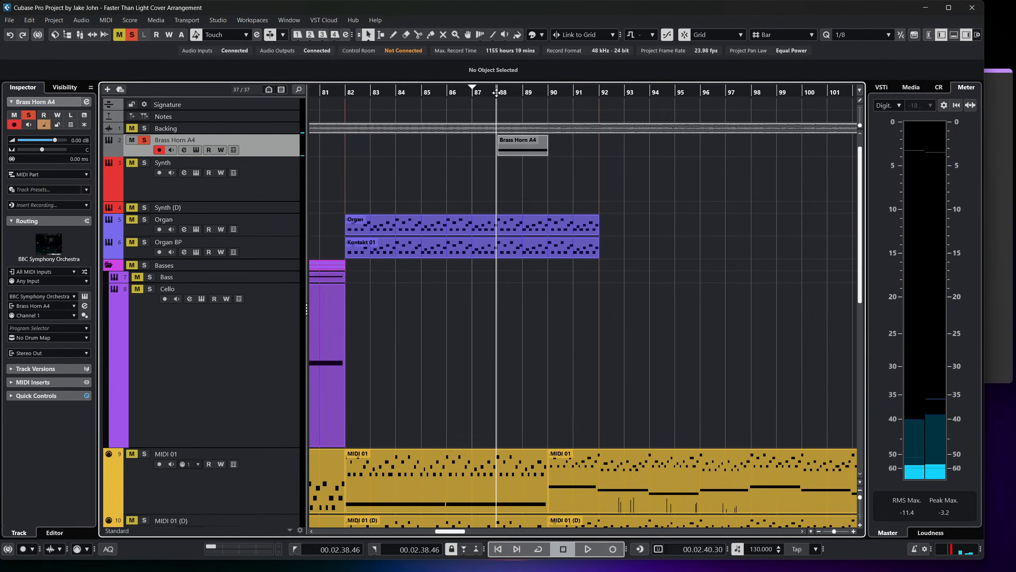
{"action": "key", "text": "space"}
Move the Full Orchestra marker on the Structure track to bar 90 and stop playback.
{"action": "scroll", "coordinate": [561, 171], "scroll_direction": "up", "scroll_amount": 1}
{"action": "scroll", "coordinate": [571, 171], "scroll_direction": "down", "scroll_amount": 1}
{"action": "scroll", "coordinate": [572, 171], "scroll_direction": "up", "scroll_amount": 1}
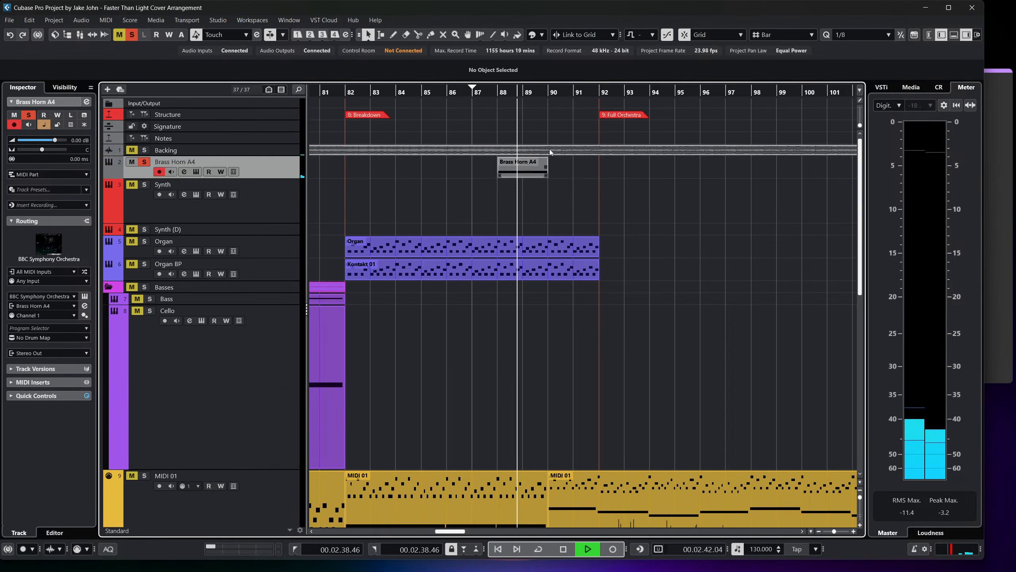
{"action": "left_click_drag", "start_coordinate": [603, 116], "coordinate": [553, 116]}
{"action": "key", "text": "space"}
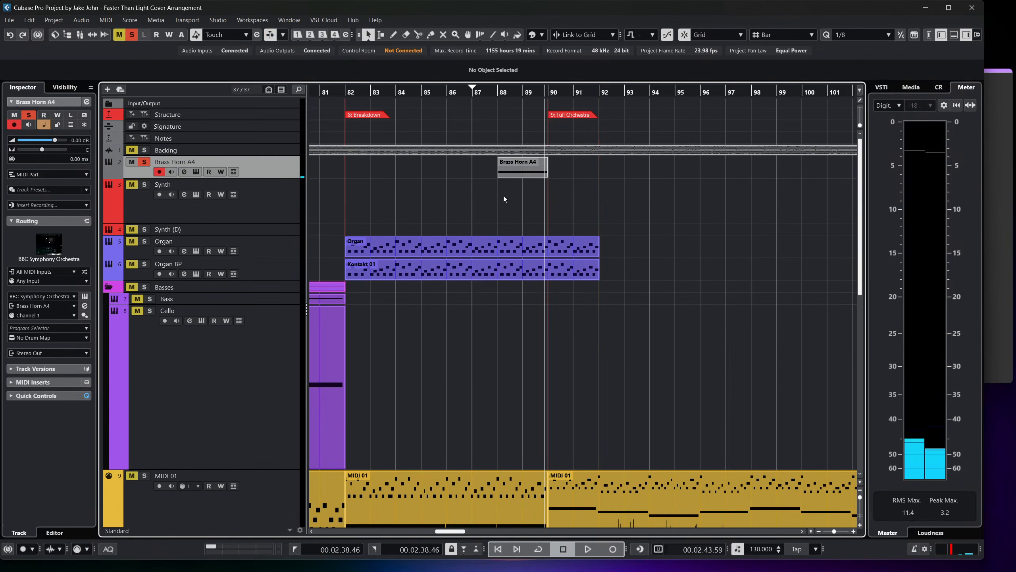
Open the Brass Horn A4 part in the lower-zone editor, show its CC 1 (Modulation) lane and select the ramp's starting point.
{"action": "double_click", "coordinate": [499, 171]}
{"action": "left_click", "coordinate": [114, 352]}
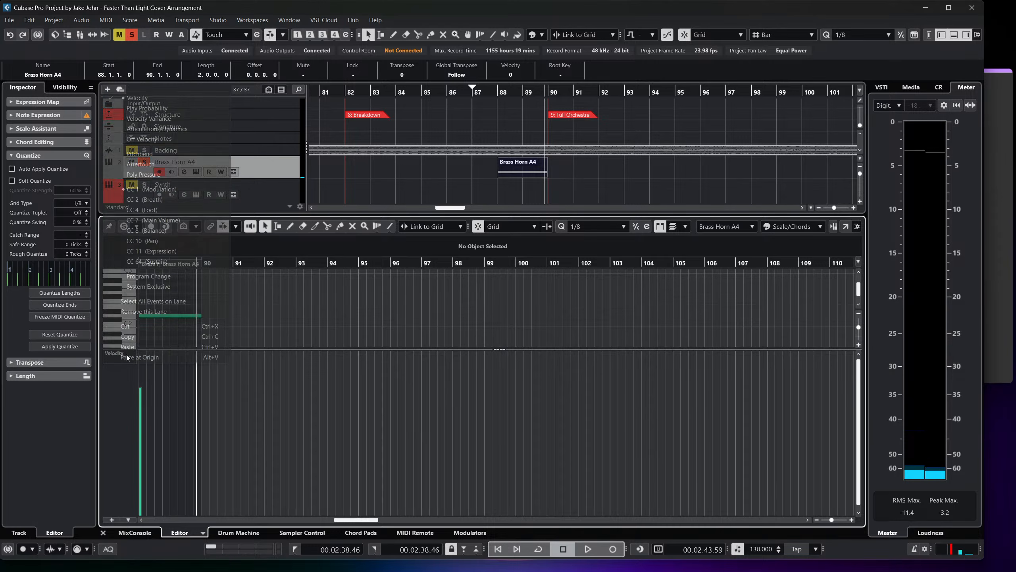
{"action": "left_click", "coordinate": [190, 192]}
{"action": "scroll", "coordinate": [227, 384], "scroll_direction": "left", "scroll_amount": 5}
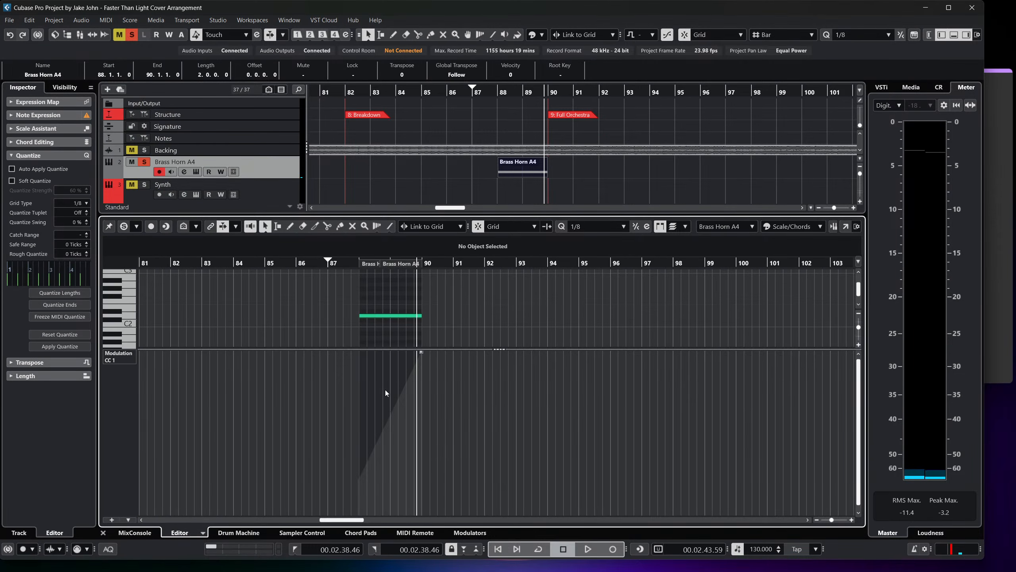
{"action": "left_click", "coordinate": [362, 474]}
{"action": "mouse_move", "coordinate": [359, 479]}
{"action": "left_mouse_down"}
{"action": "mouse_move", "coordinate": [391, 460]}
{"action": "mouse_move", "coordinate": [359, 480]}
{"action": "left_mouse_up"}
Play the Brass Horn A4 part from just before bar 88 to hear the modulation ramp.
{"action": "left_click_drag", "start_coordinate": [354, 264], "coordinate": [356, 274]}
{"action": "key", "text": "space"}
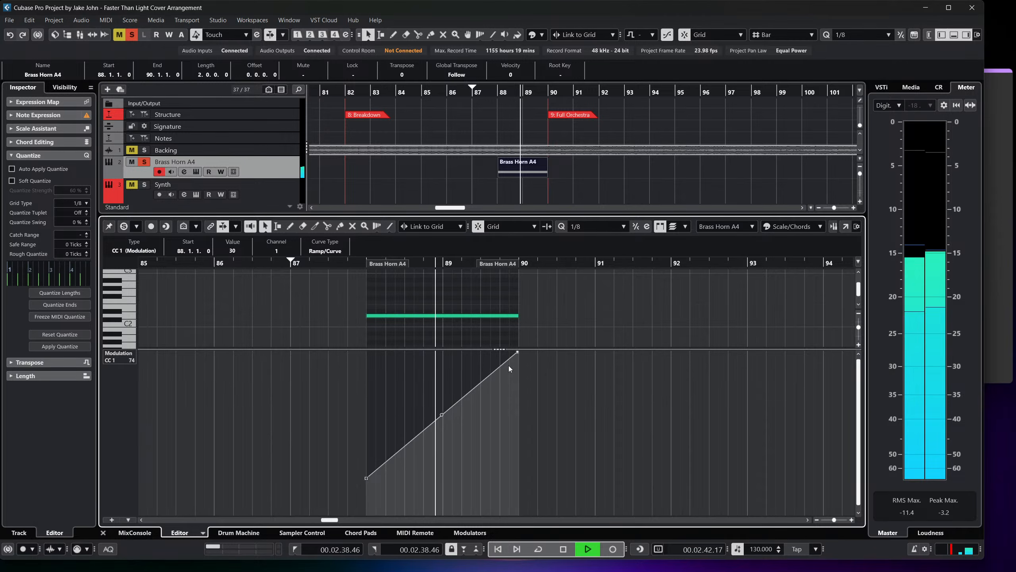
{"action": "key", "text": "space"}
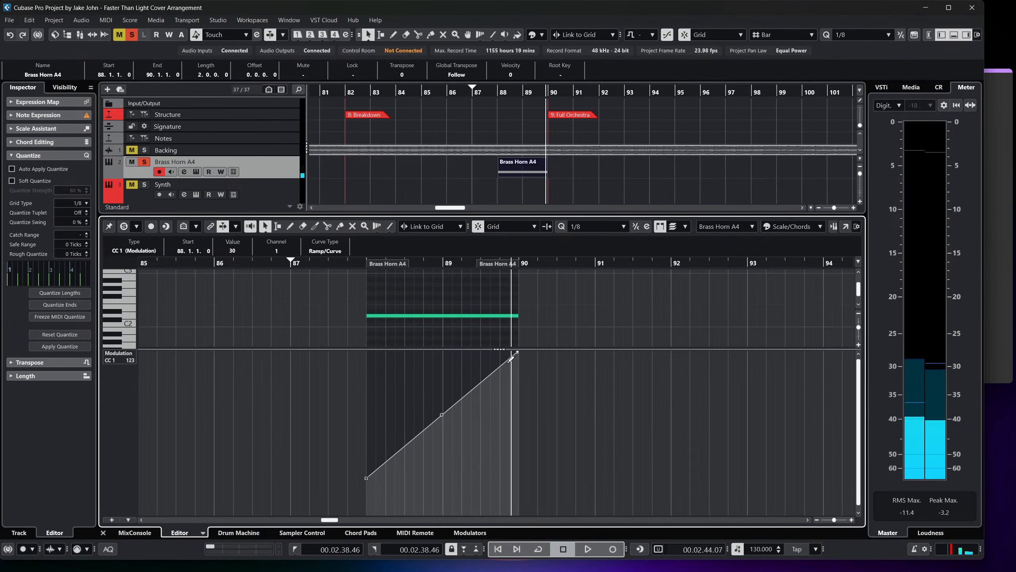
Show the CC 11 (Expression) lane for the horn part and add a point of value 48 at bar 88.
{"action": "left_click", "coordinate": [119, 353]}
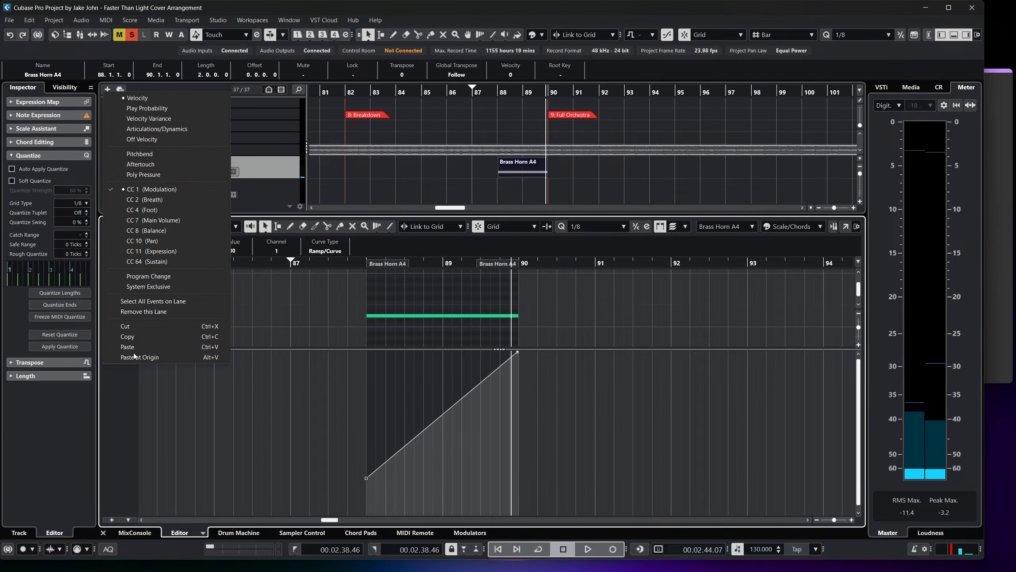
{"action": "left_click", "coordinate": [160, 252]}
{"action": "right_click", "coordinate": [378, 445]}
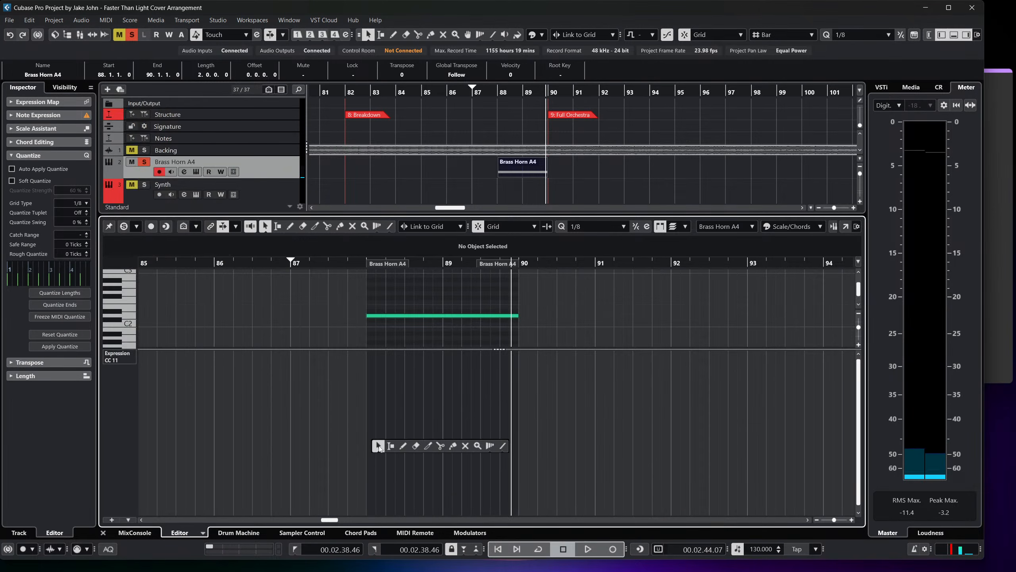
{"action": "left_click", "coordinate": [387, 446]}
{"action": "left_click", "coordinate": [367, 454]}
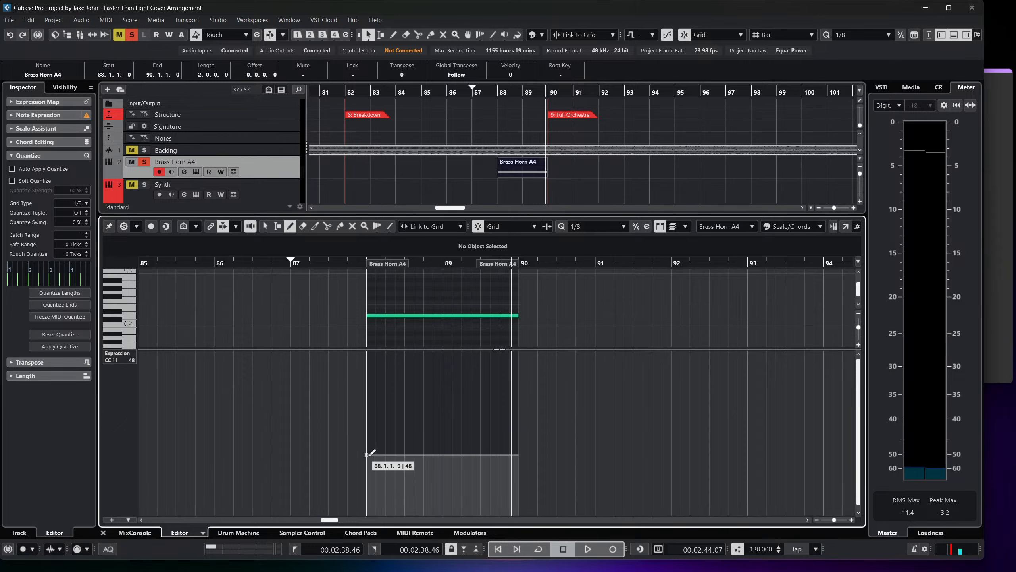
Draw a straight CC 11 ramp rising from about 48 at bar 88 to near maximum at bar 90.
{"action": "key", "text": "1"}
{"action": "left_click", "coordinate": [523, 431]}
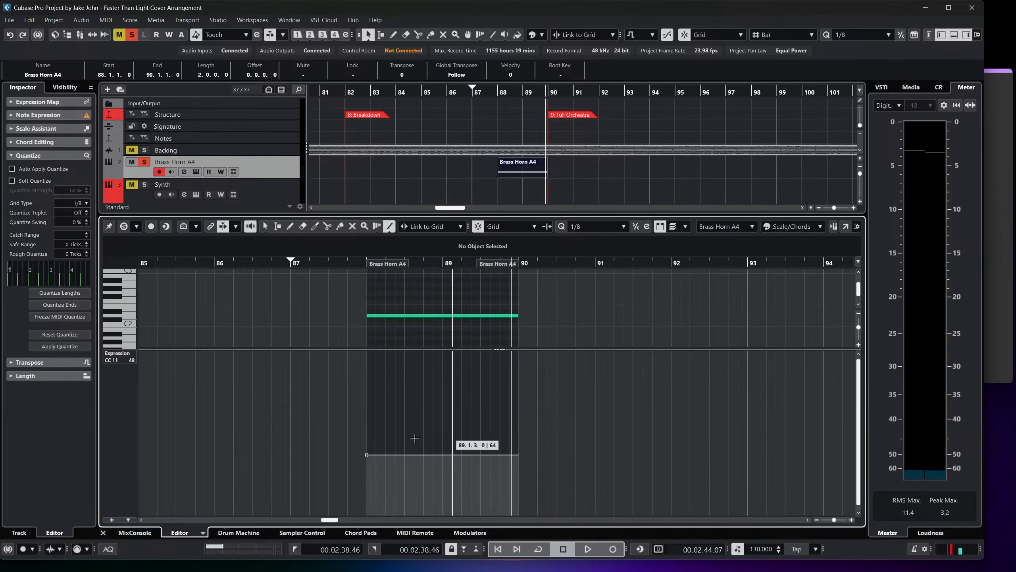
{"action": "left_click_drag", "start_coordinate": [367, 454], "coordinate": [518, 352]}
{"action": "key", "text": "1"}
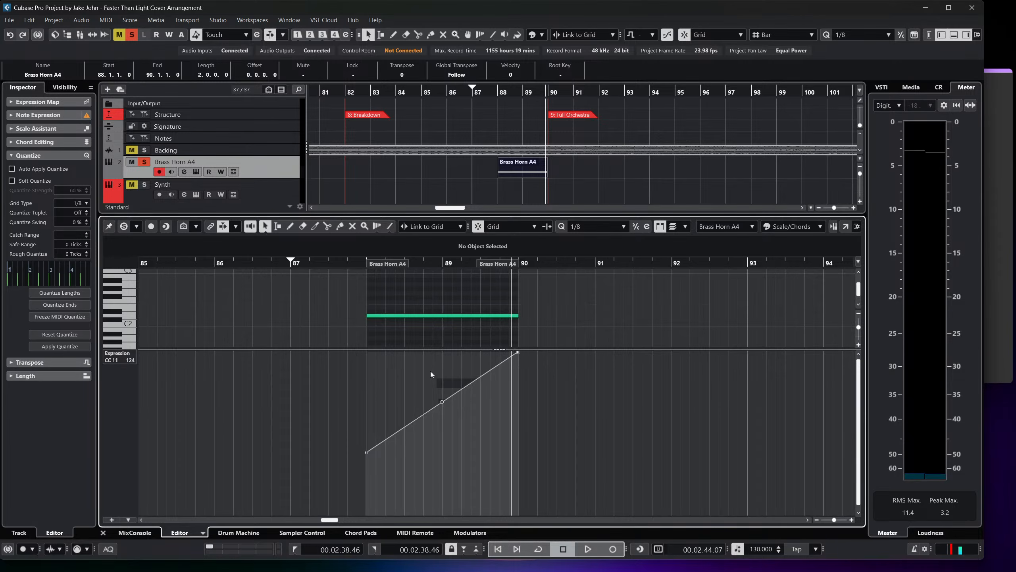
Play the horn swell from just before bar 88 and close the lower-zone editor.
{"action": "left_click", "coordinate": [359, 265]}
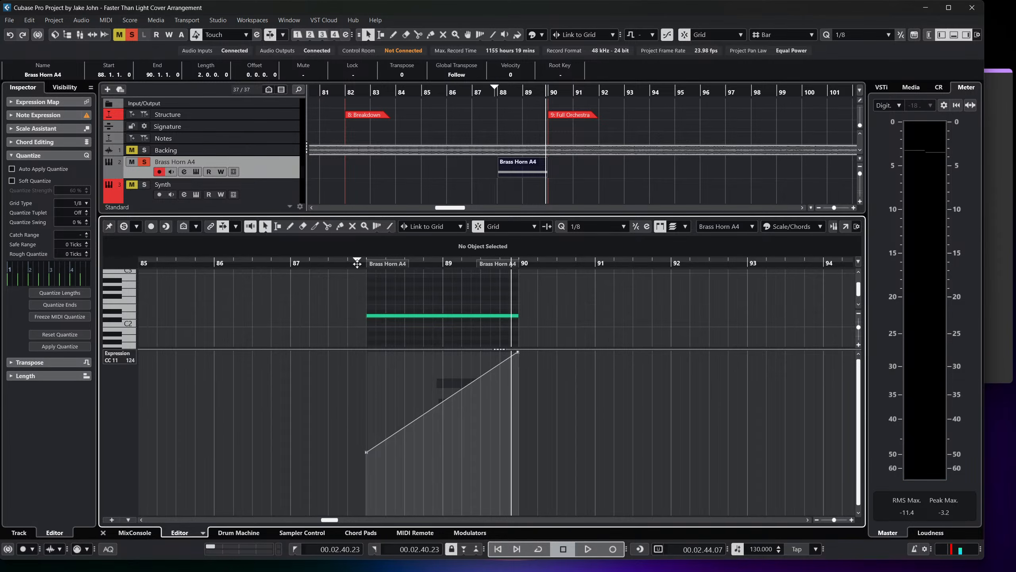
{"action": "key", "text": "space"}
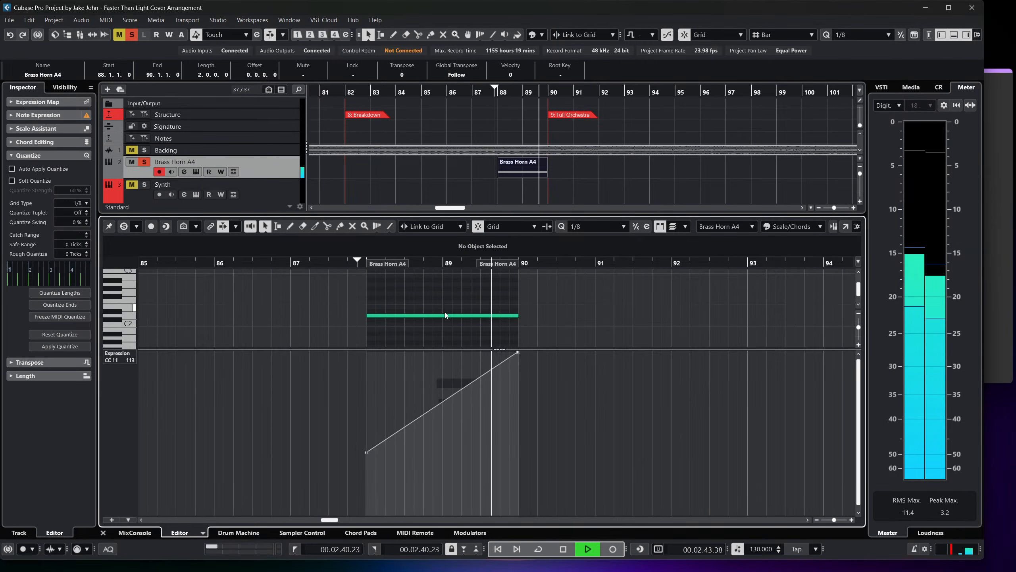
{"action": "key", "text": "space"}
{"action": "left_click", "coordinate": [102, 532]}
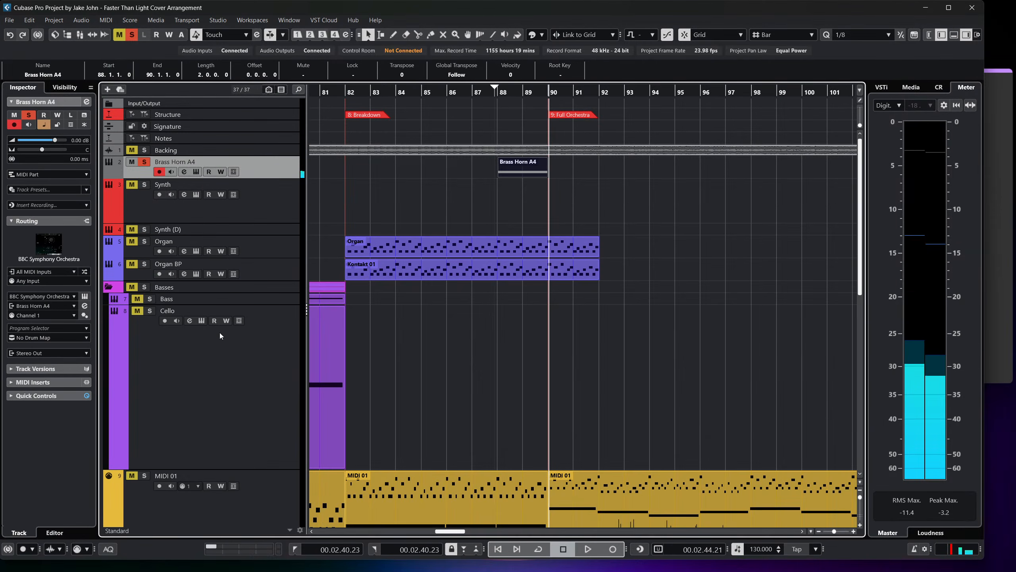
Duplicate the Brass Horn A4 track together with its part.
{"action": "right_click", "coordinate": [278, 176]}
{"action": "left_click", "coordinate": [273, 168]}
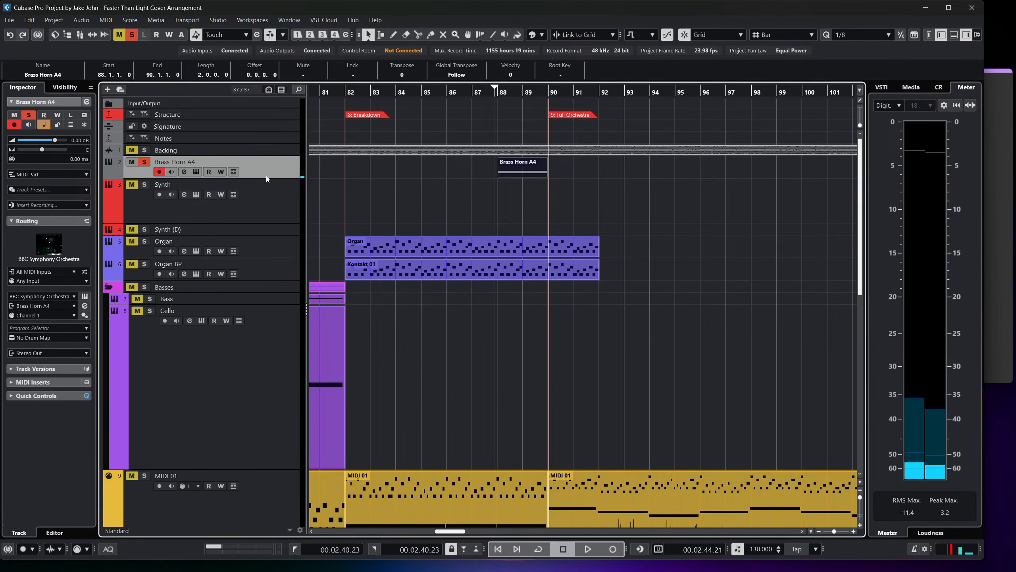
{"action": "right_click", "coordinate": [282, 174]}
{"action": "left_click", "coordinate": [304, 205]}
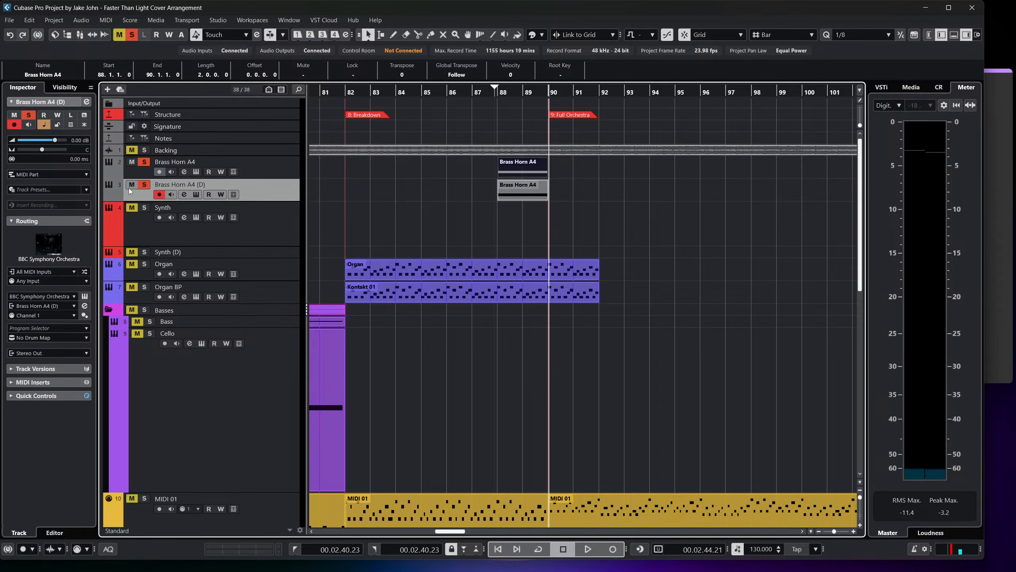
Load the Tenor Trombones a3 preset into the duplicated horn track's BBC Symphony Orchestra instrument and close its window.
{"action": "double_click", "coordinate": [524, 187]}
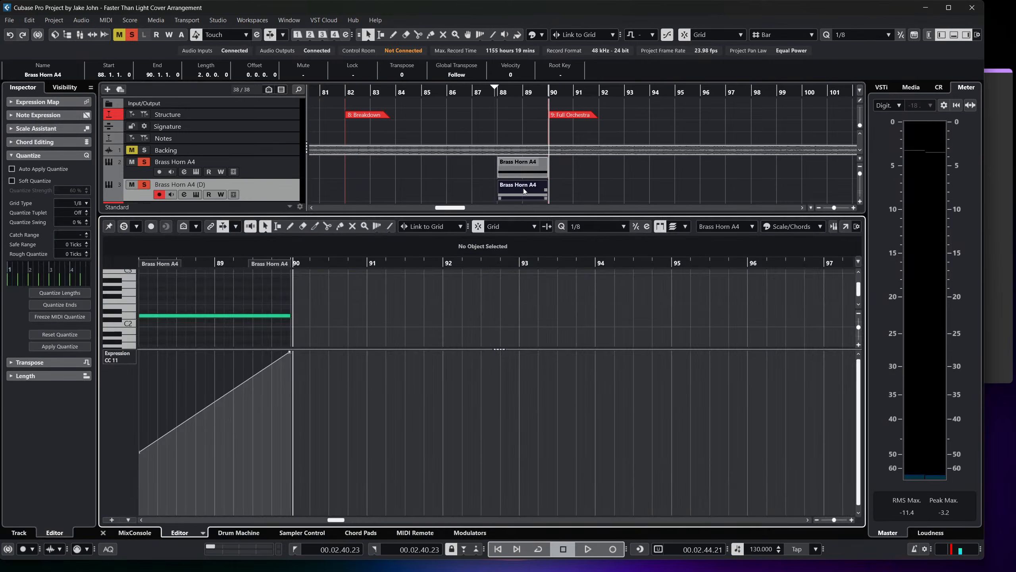
{"action": "left_click", "coordinate": [103, 533]}
{"action": "left_click", "coordinate": [85, 296]}
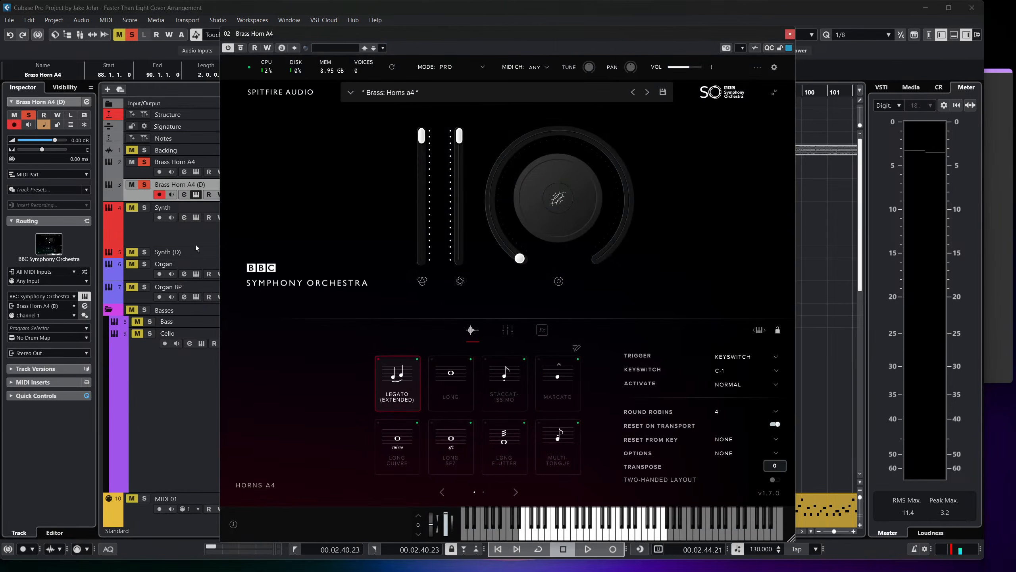
{"action": "left_click", "coordinate": [408, 94]}
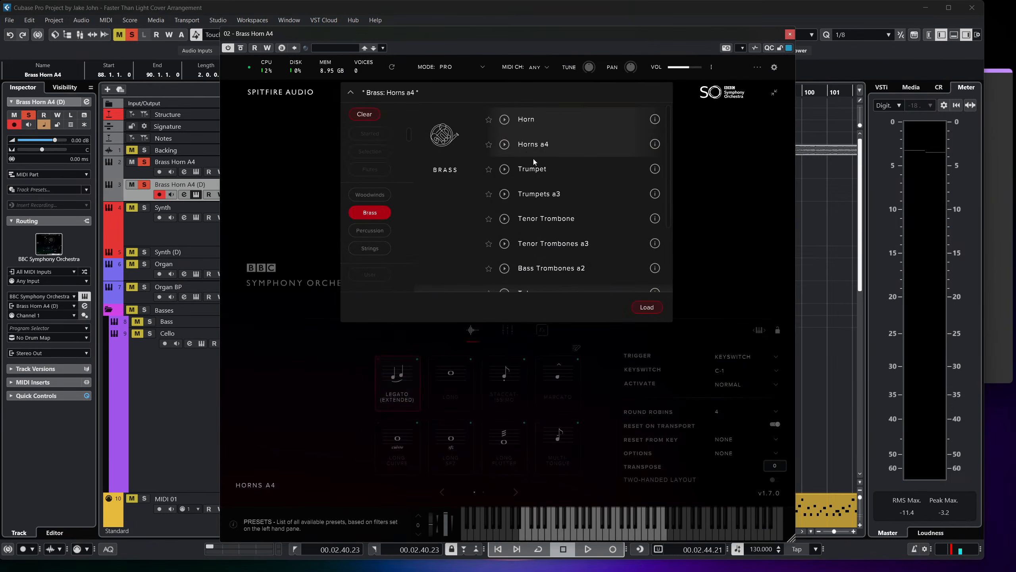
{"action": "left_click", "coordinate": [582, 247]}
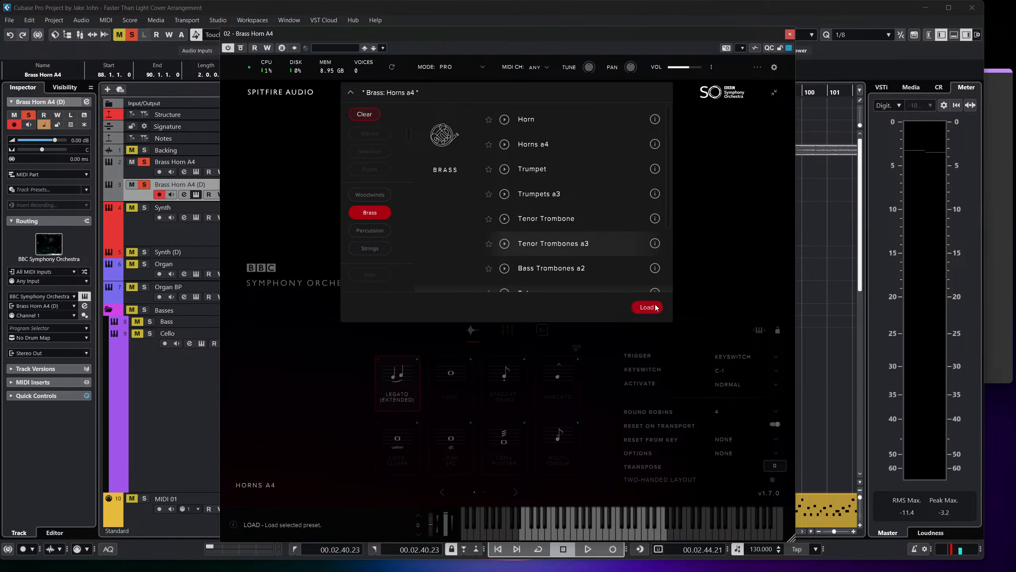
{"action": "left_click", "coordinate": [655, 307]}
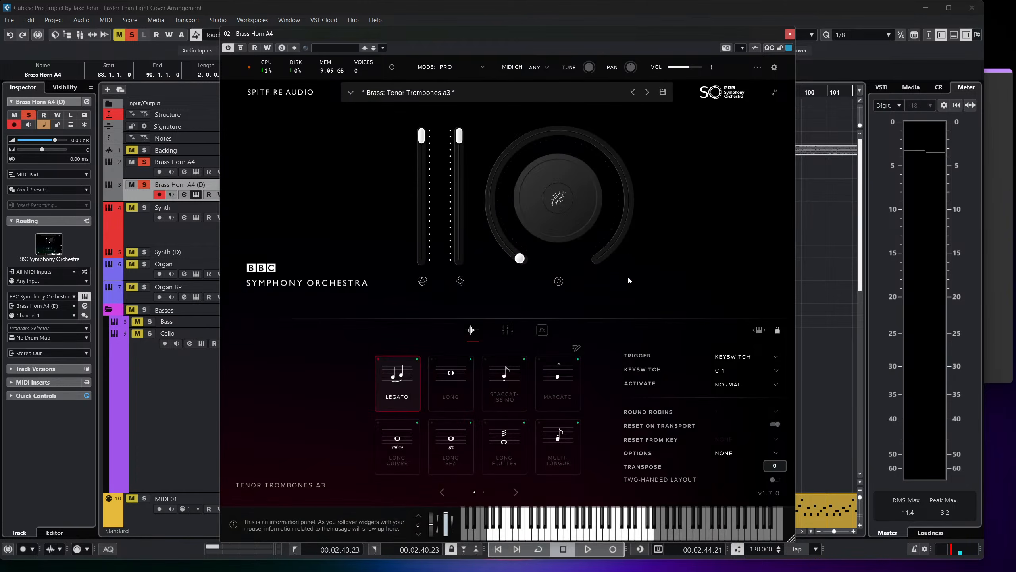
{"action": "left_click", "coordinate": [789, 35]}
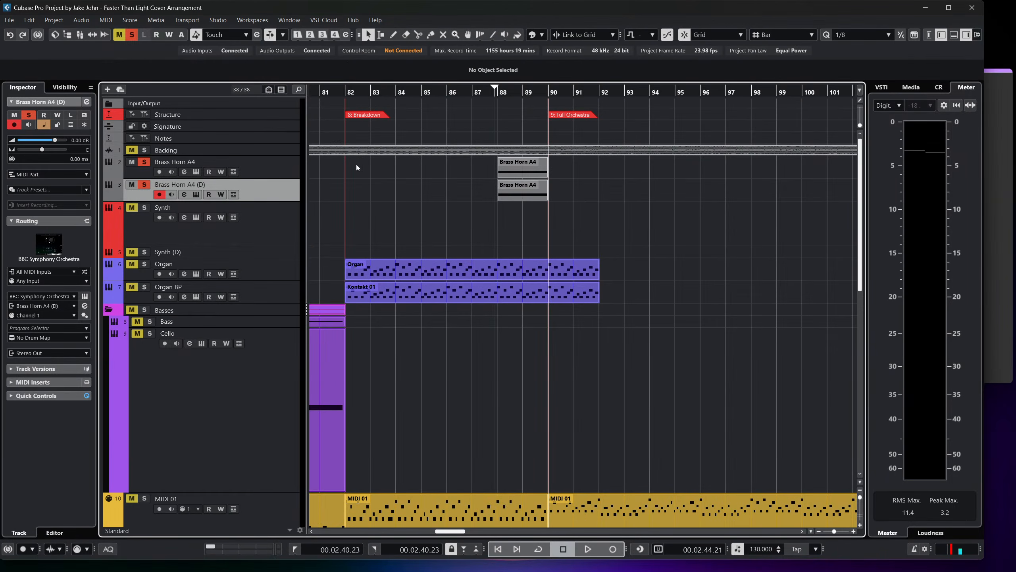
Place the playhead at bar 88 and lower both brass channels together to about -5.31 dB in the MixConsole.
{"action": "left_click", "coordinate": [496, 88]}
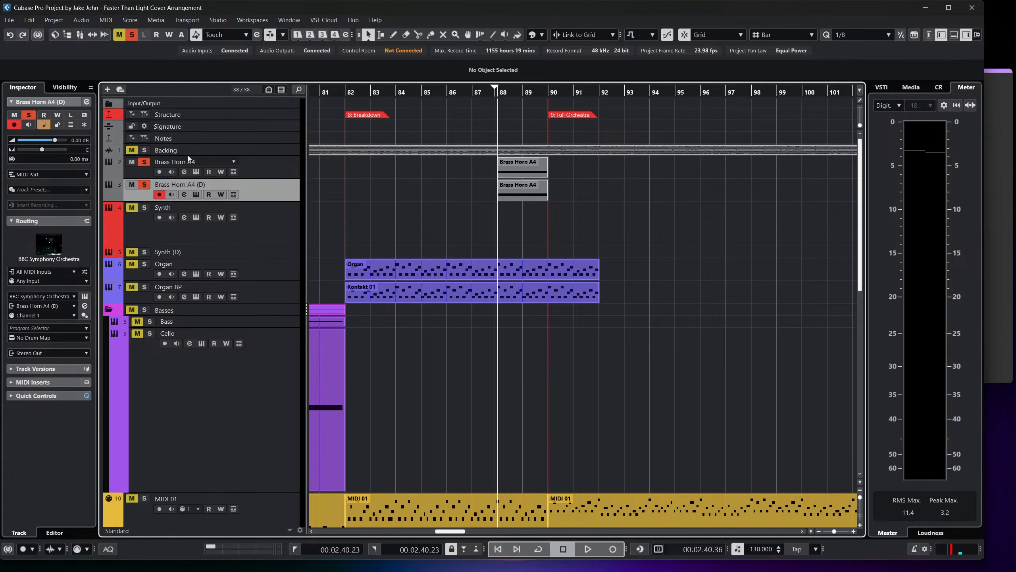
{"action": "left_click", "coordinate": [274, 162]}
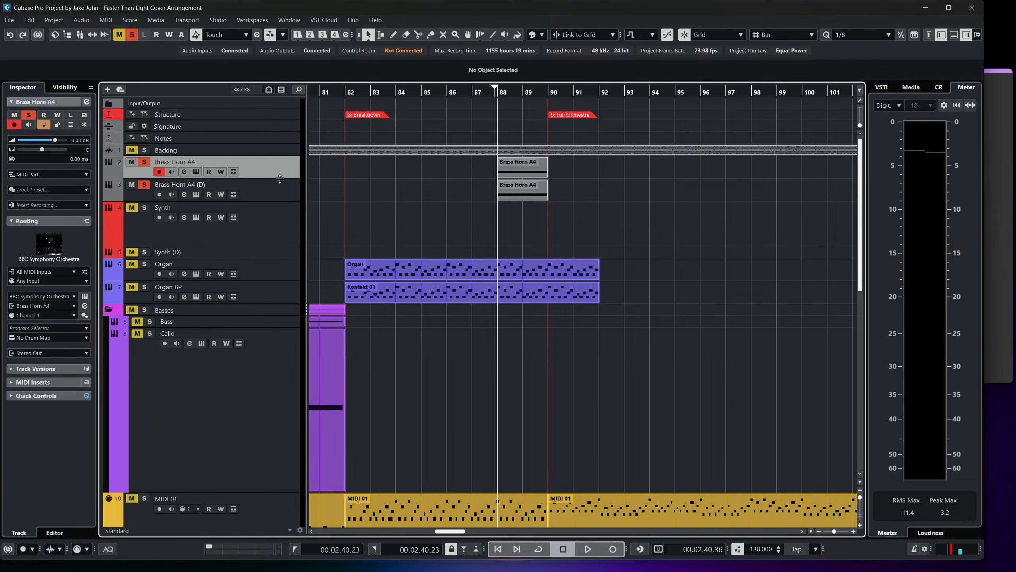
{"action": "key", "text": "F3"}
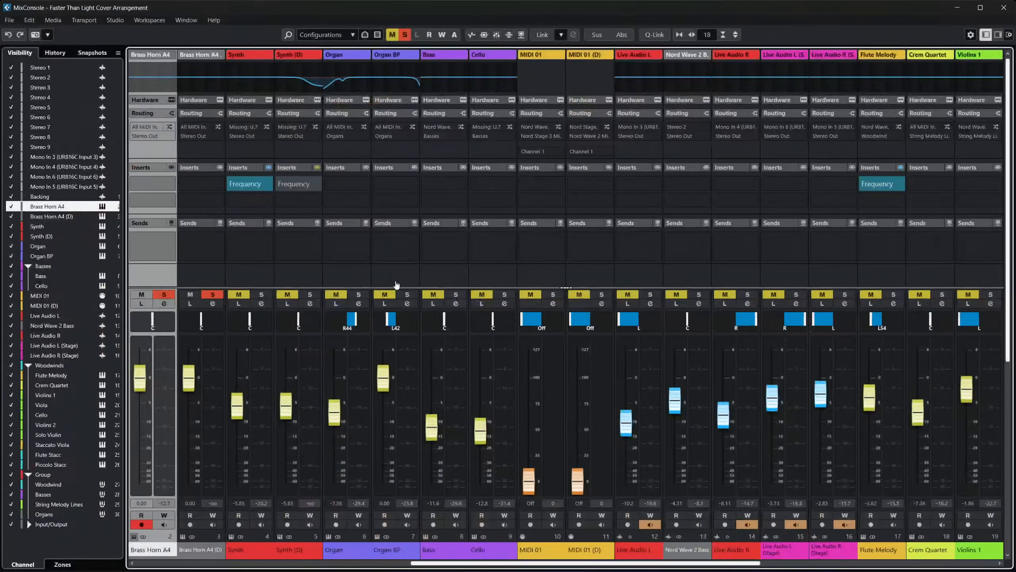
{"action": "left_click", "coordinate": [193, 549], "text": "ctrl"}
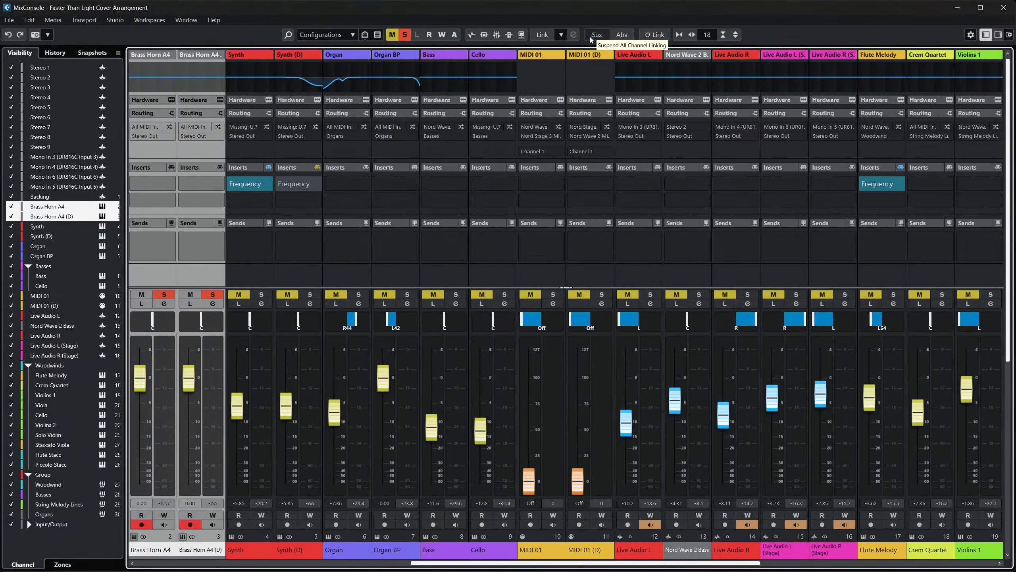
{"action": "left_click_drag", "start_coordinate": [191, 390], "coordinate": [189, 400]}
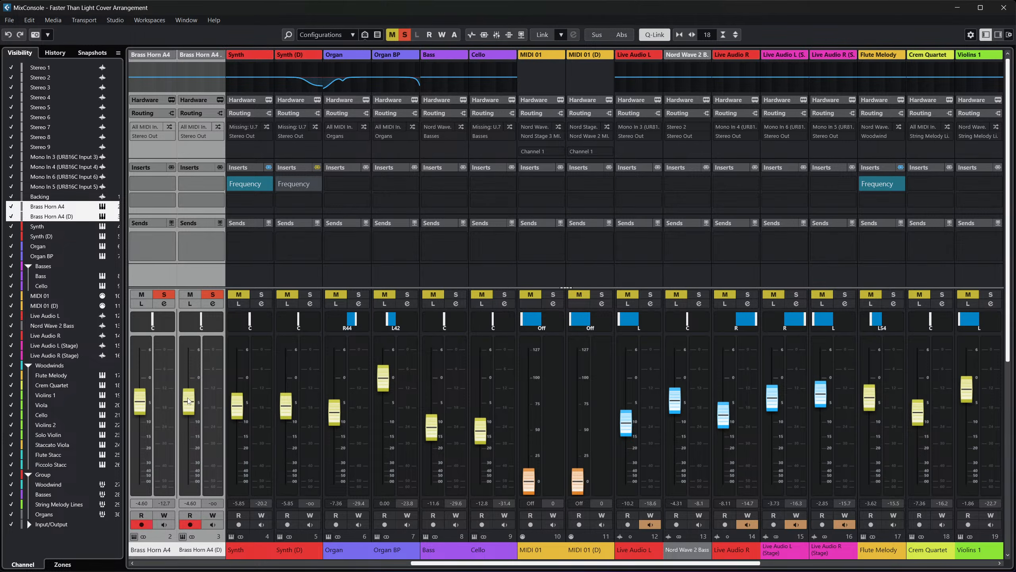
{"action": "left_click", "coordinate": [999, 10]}
Play the soloed brass swell from bar 88, deactivate all solos and play it again with the full arrangement.
{"action": "key", "text": "space"}
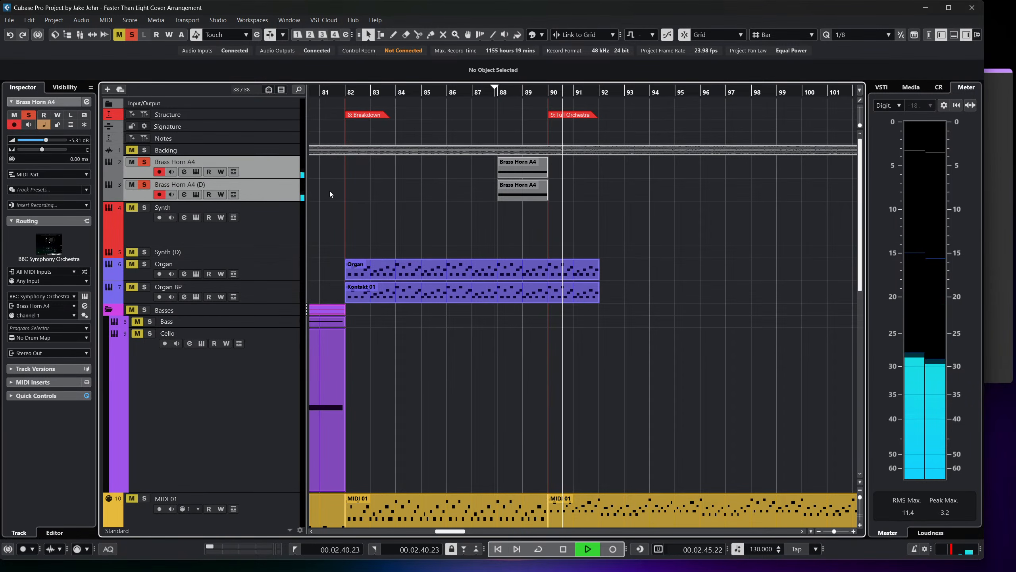
{"action": "key", "text": "space"}
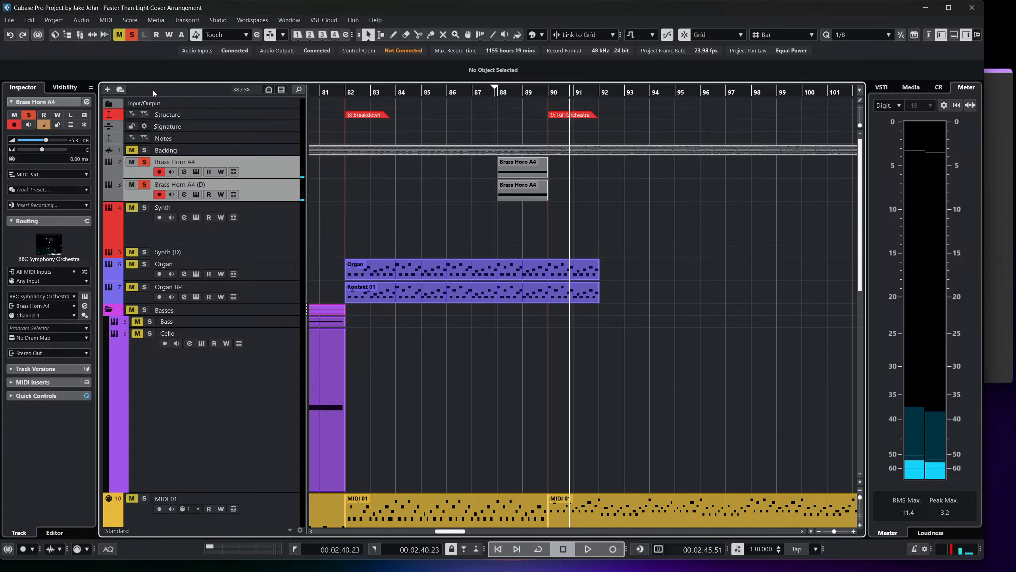
{"action": "left_click", "coordinate": [132, 35]}
{"action": "key", "text": "space"}
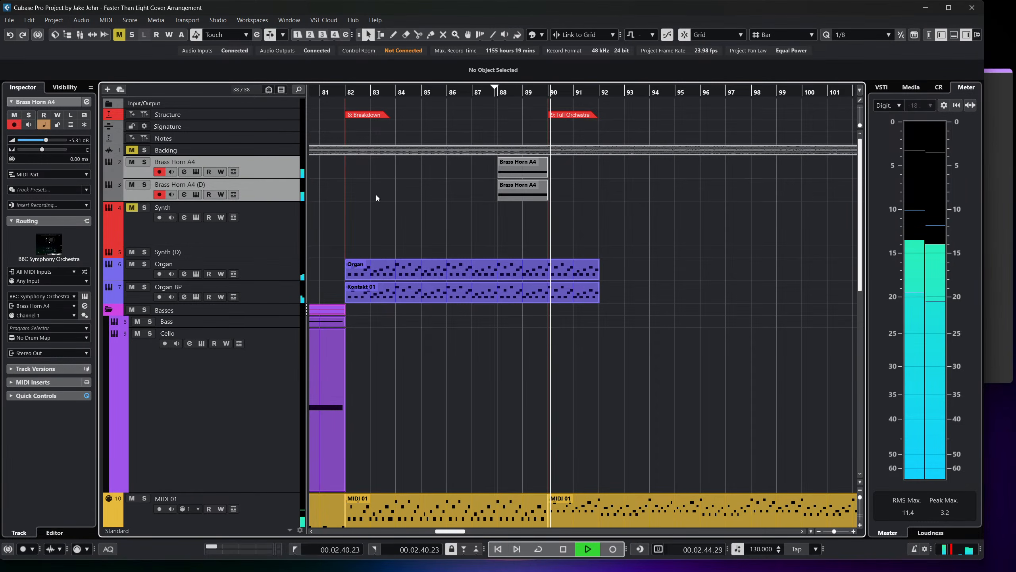
{"action": "scroll", "coordinate": [376, 197], "scroll_direction": "down", "scroll_amount": 3}
{"action": "scroll", "coordinate": [377, 194], "scroll_direction": "down", "scroll_amount": 12}
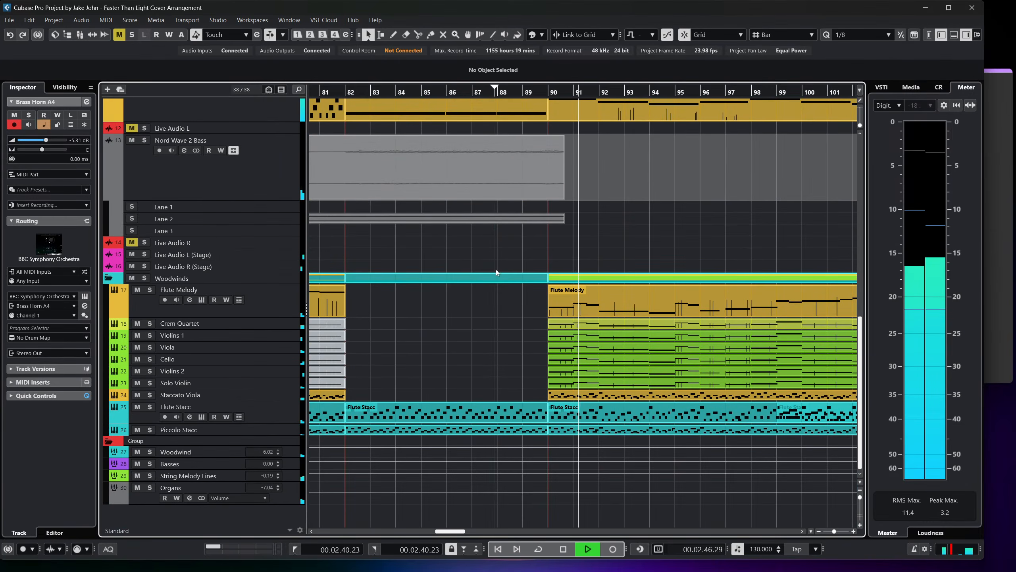
{"action": "key", "text": "space"}
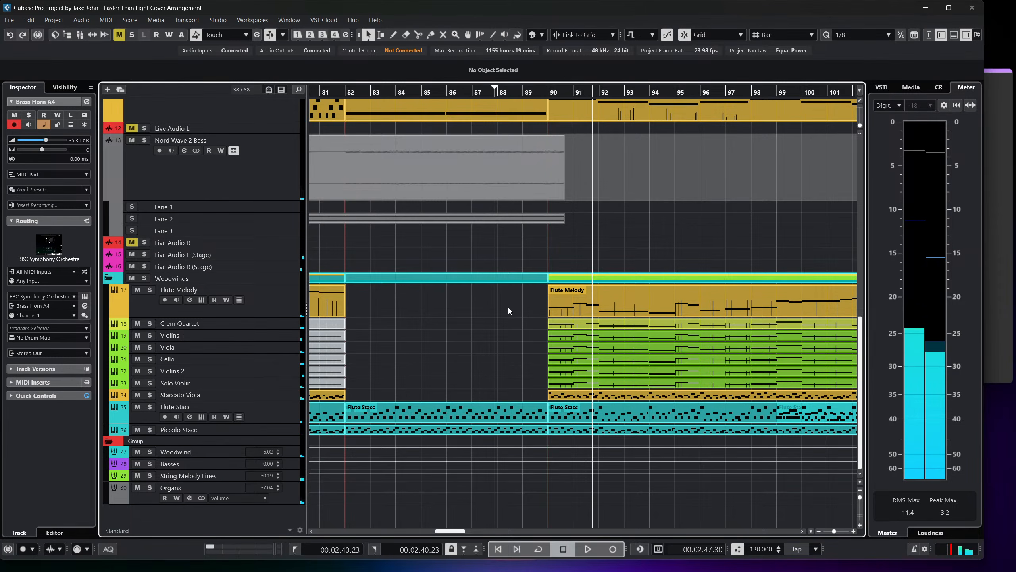
Open the Flute Melody through Solo Violin parts at bar 90 together in the Key Editor and show CC 1 (Modulation).
{"action": "left_click_drag", "start_coordinate": [506, 303], "coordinate": [619, 387]}
{"action": "scroll", "coordinate": [589, 340], "scroll_direction": "up", "scroll_amount": 3}
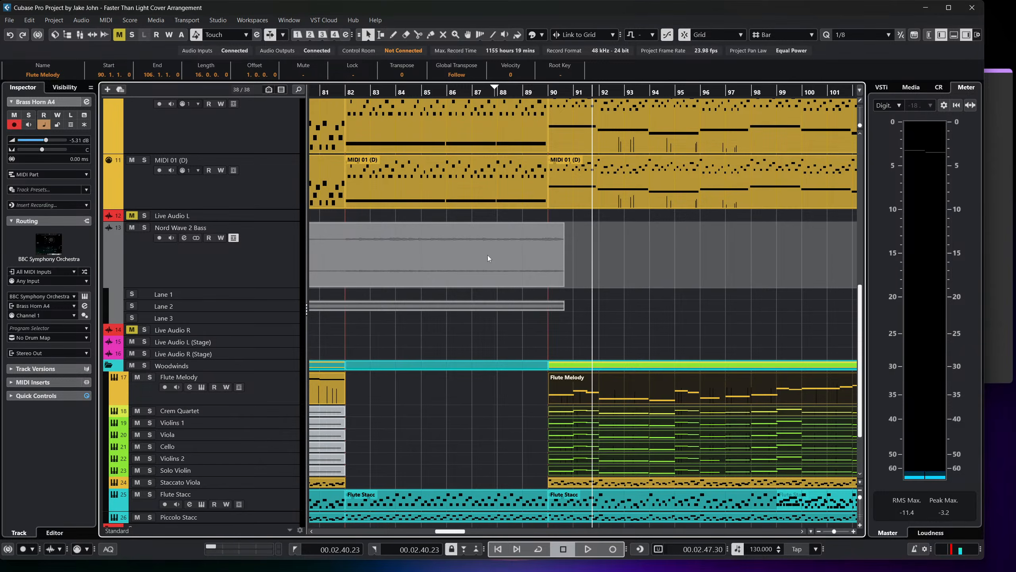
{"action": "scroll", "coordinate": [488, 255], "scroll_direction": "down", "scroll_amount": 3}
{"action": "left_click", "coordinate": [107, 20]}
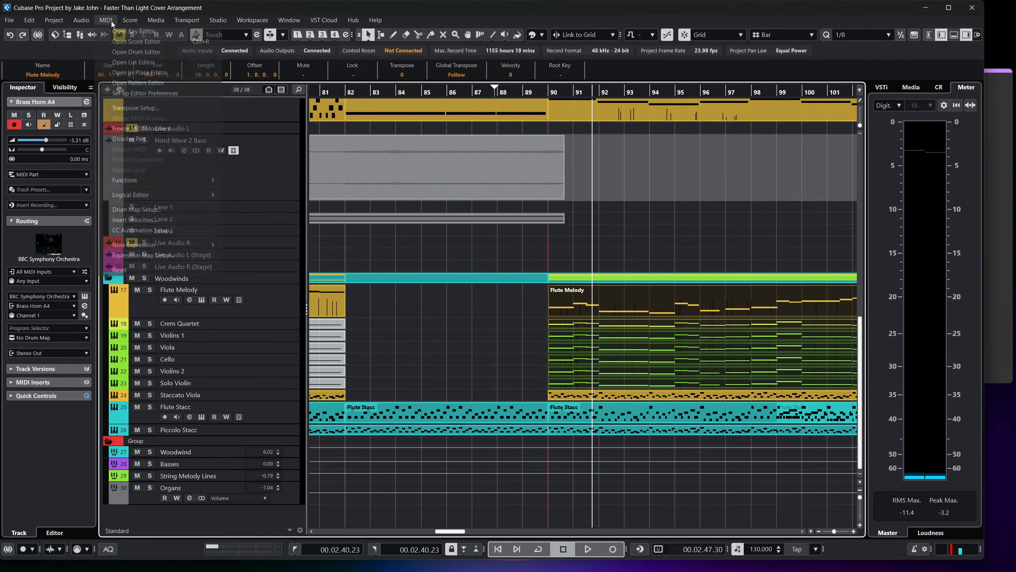
{"action": "left_click", "coordinate": [137, 31]}
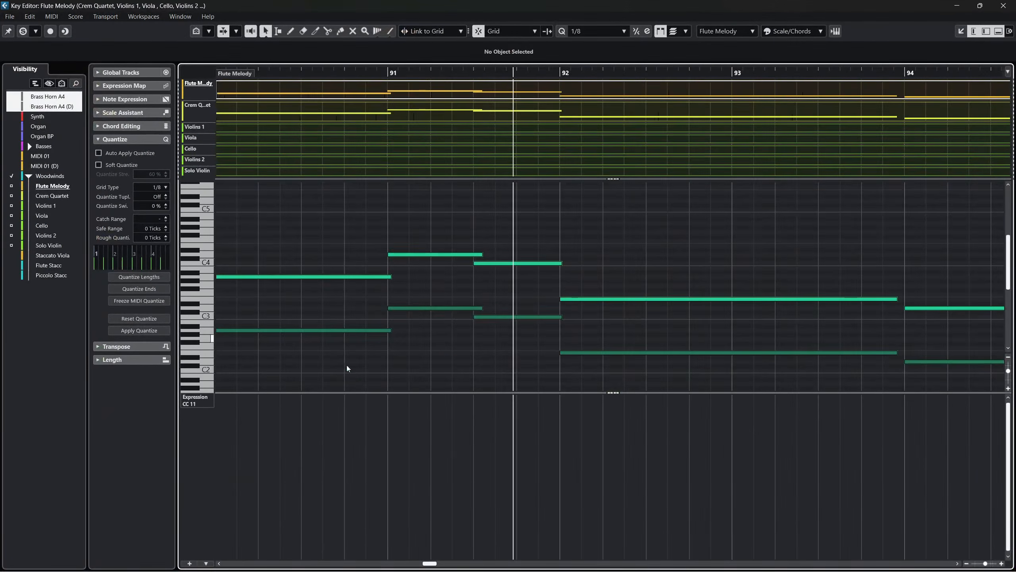
{"action": "left_click", "coordinate": [196, 403]}
{"action": "left_click", "coordinate": [248, 231]}
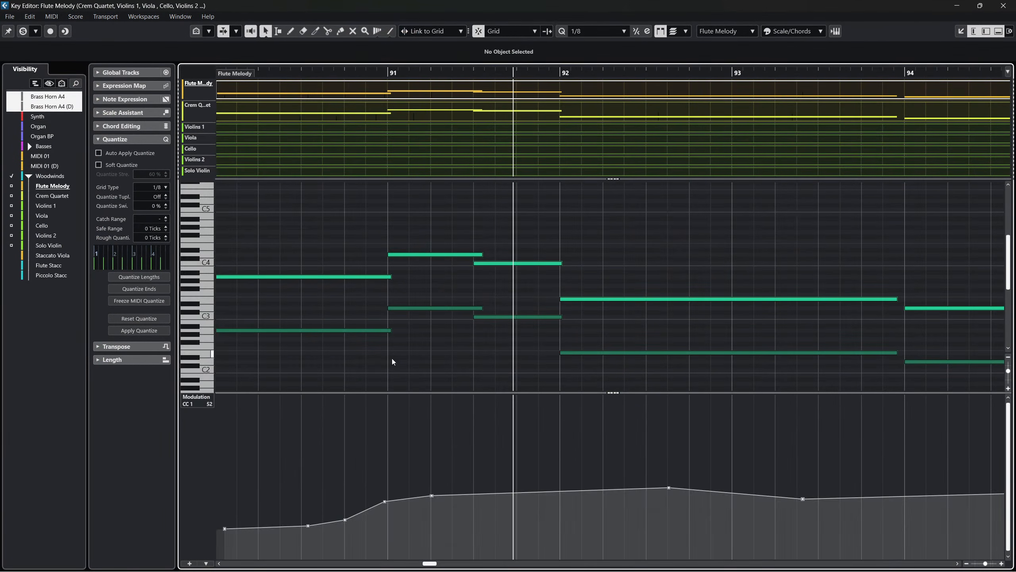
Move the Flute Melody's first CC 1 point exactly to the start of bar 90 with a value of 22.
{"action": "scroll", "coordinate": [549, 424], "scroll_direction": "left", "scroll_amount": 5}
{"action": "scroll", "coordinate": [550, 427], "scroll_direction": "right", "scroll_amount": 5}
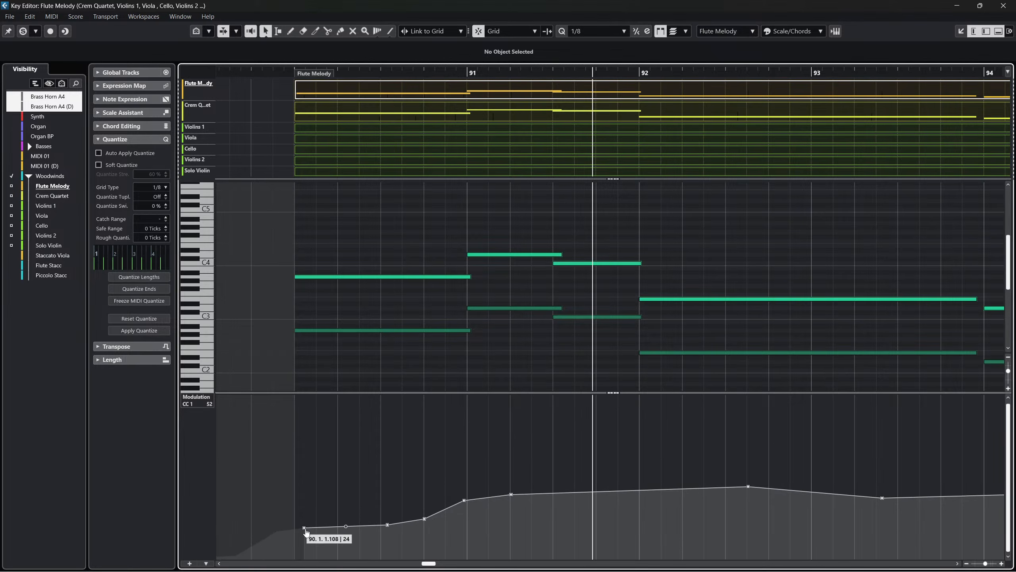
{"action": "left_click_drag", "start_coordinate": [304, 527], "coordinate": [294, 529]}
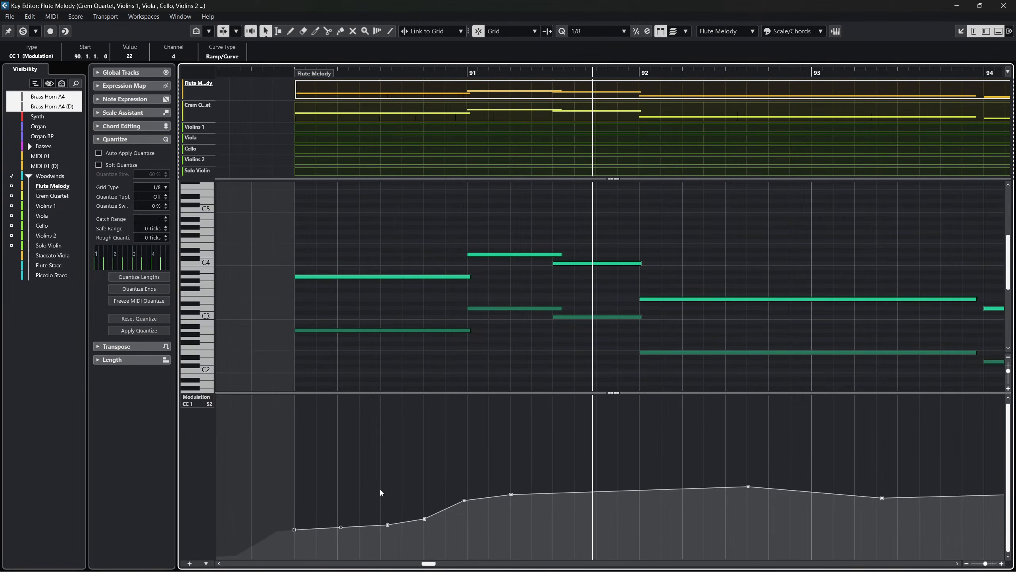
{"action": "left_click", "coordinate": [365, 491]}
Scale up all of the Flute Melody part's CC 1 (Modulation) points and close the Key Editor window.
{"action": "key", "text": "ctrl+a"}
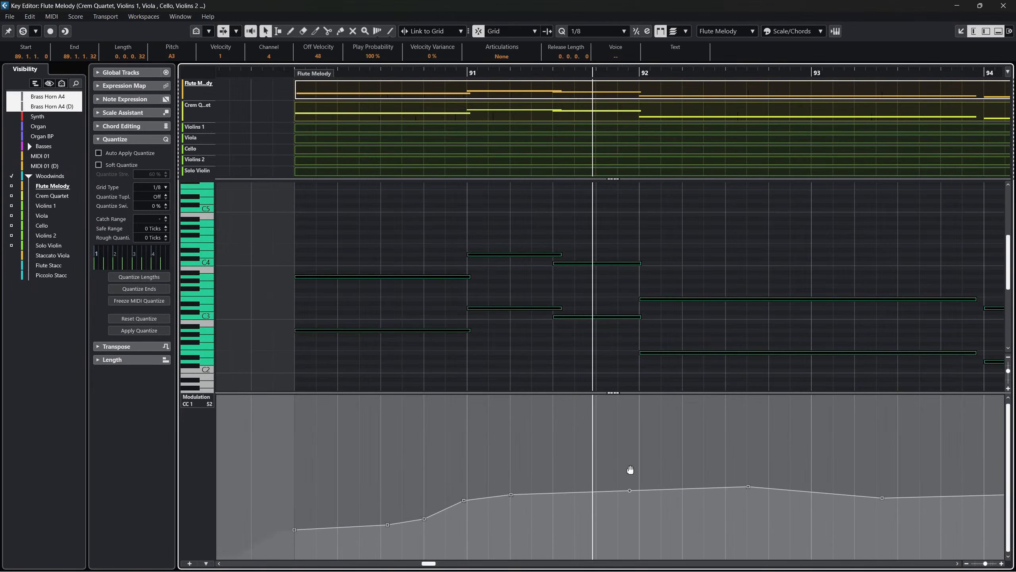
{"action": "scroll", "coordinate": [627, 441], "scroll_direction": "right", "scroll_amount": 5}
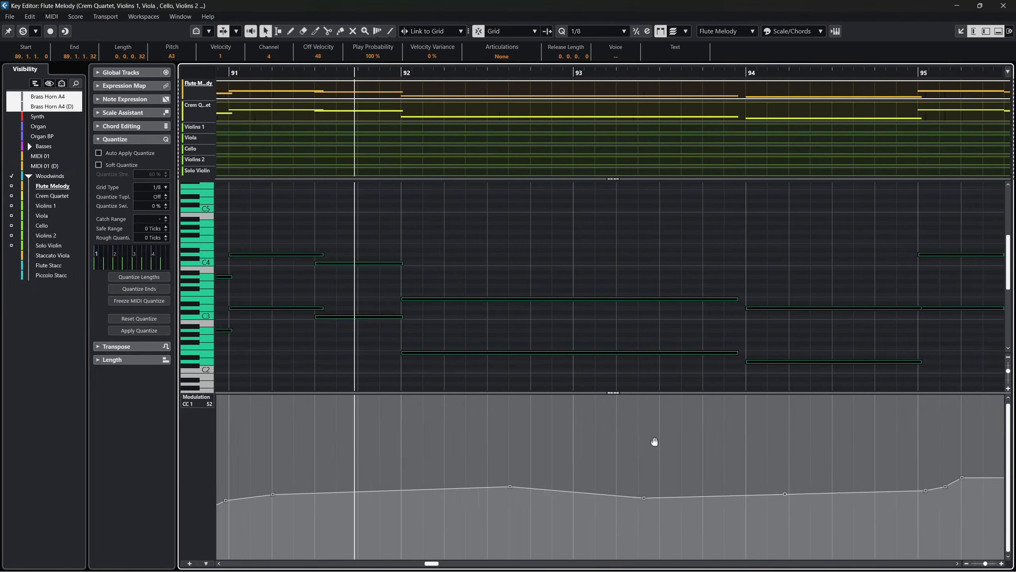
{"action": "left_click_drag", "start_coordinate": [708, 397], "coordinate": [712, 366]}
{"action": "scroll", "coordinate": [488, 407], "scroll_direction": "left", "scroll_amount": 6}
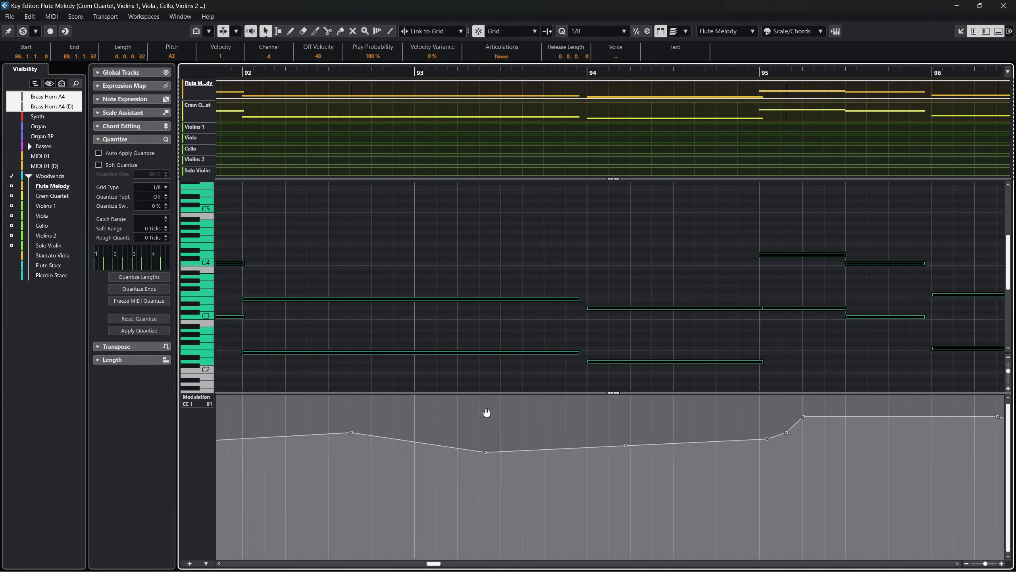
{"action": "left_click", "coordinate": [656, 298]}
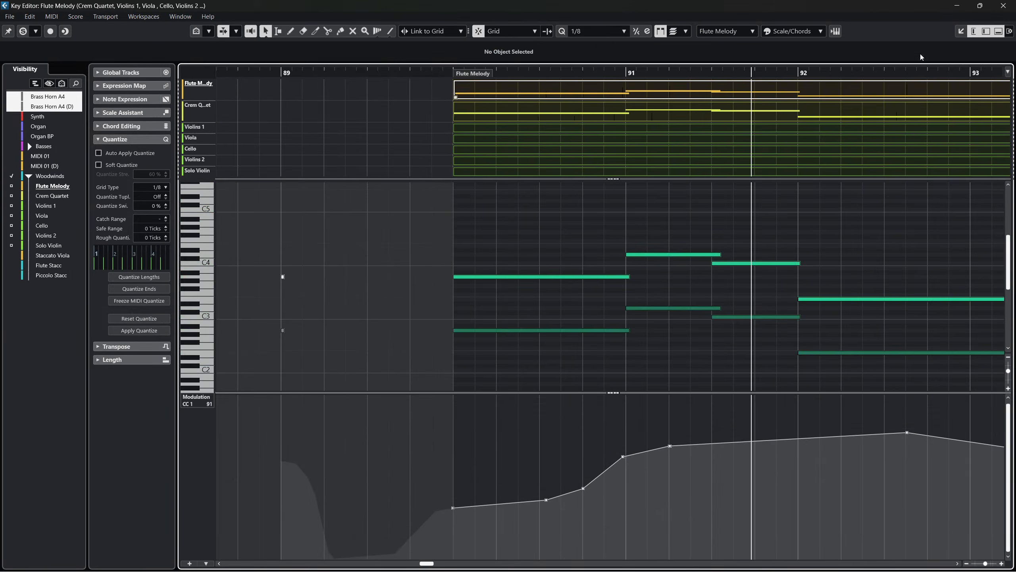
{"action": "left_click", "coordinate": [1012, 6]}
Raise the whole CC 1 (Modulation) curve of the Crem Quartet part at bar 90 and close the lower-zone editor.
{"action": "left_click", "coordinate": [520, 356]}
{"action": "double_click", "coordinate": [590, 327]}
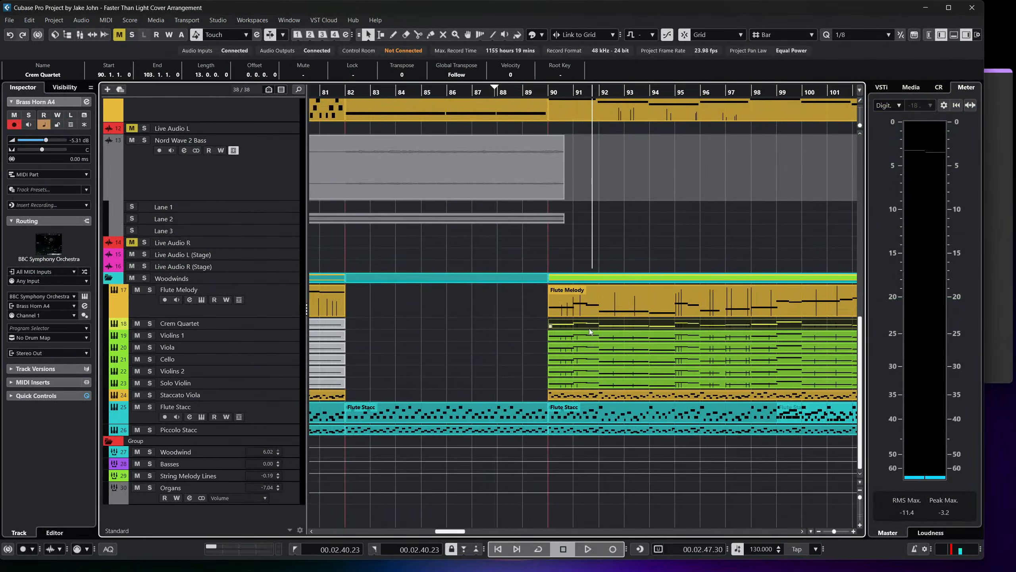
{"action": "scroll", "coordinate": [443, 375], "scroll_direction": "left", "scroll_amount": 5}
{"action": "scroll", "coordinate": [522, 423], "scroll_direction": "right", "scroll_amount": 3}
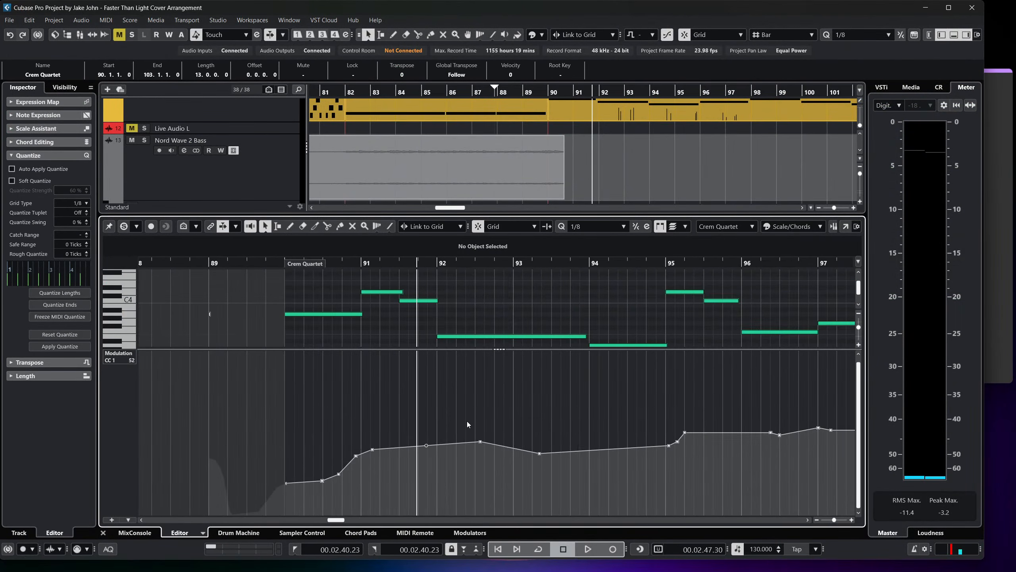
{"action": "key", "text": "ctrl+a"}
{"action": "scroll", "coordinate": [665, 377], "scroll_direction": "right", "scroll_amount": 4}
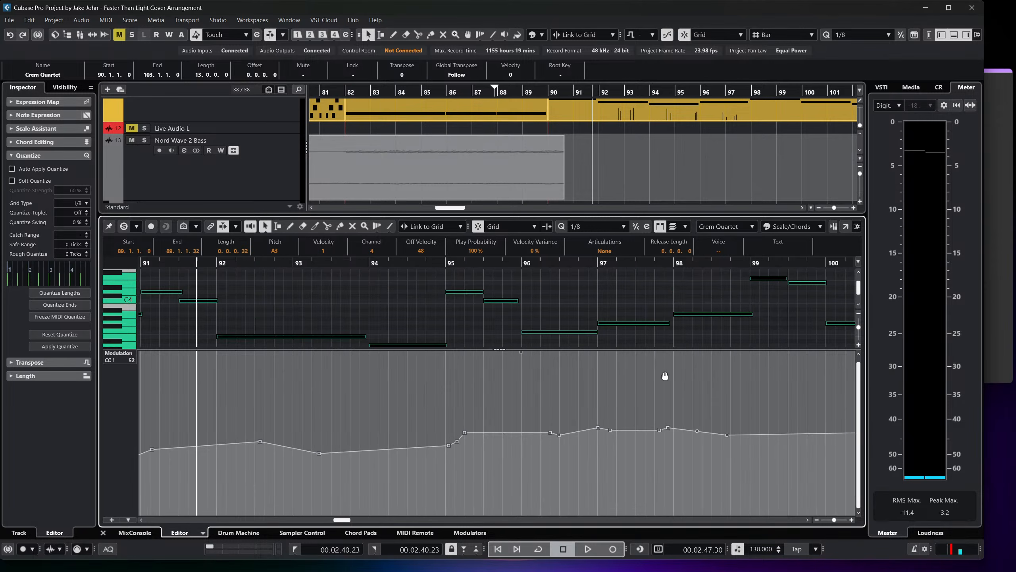
{"action": "left_click_drag", "start_coordinate": [531, 354], "coordinate": [539, 335]}
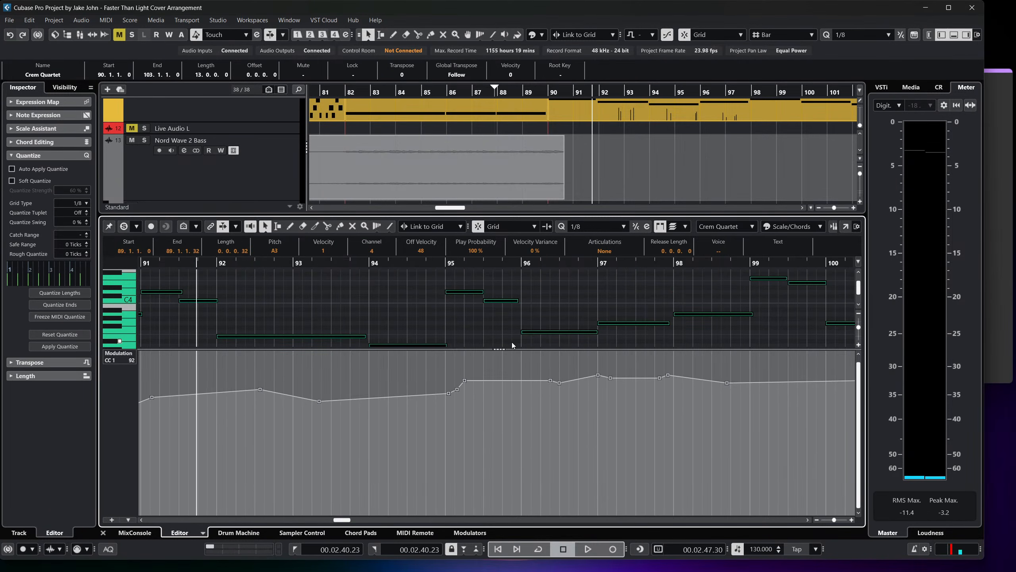
{"action": "scroll", "coordinate": [364, 405], "scroll_direction": "left", "scroll_amount": 4}
{"action": "left_click", "coordinate": [560, 306]}
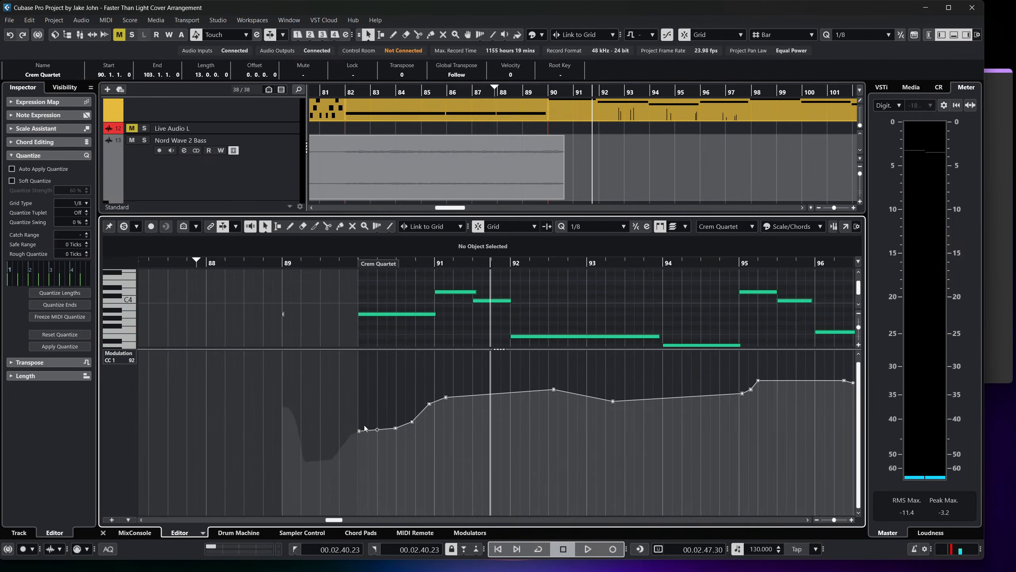
{"action": "mouse_move", "coordinate": [368, 413]}
{"action": "left_mouse_down"}
{"action": "mouse_move", "coordinate": [435, 395]}
{"action": "mouse_move", "coordinate": [351, 410]}
{"action": "mouse_move", "coordinate": [388, 409]}
{"action": "left_mouse_up"}
{"action": "left_click", "coordinate": [103, 533]}
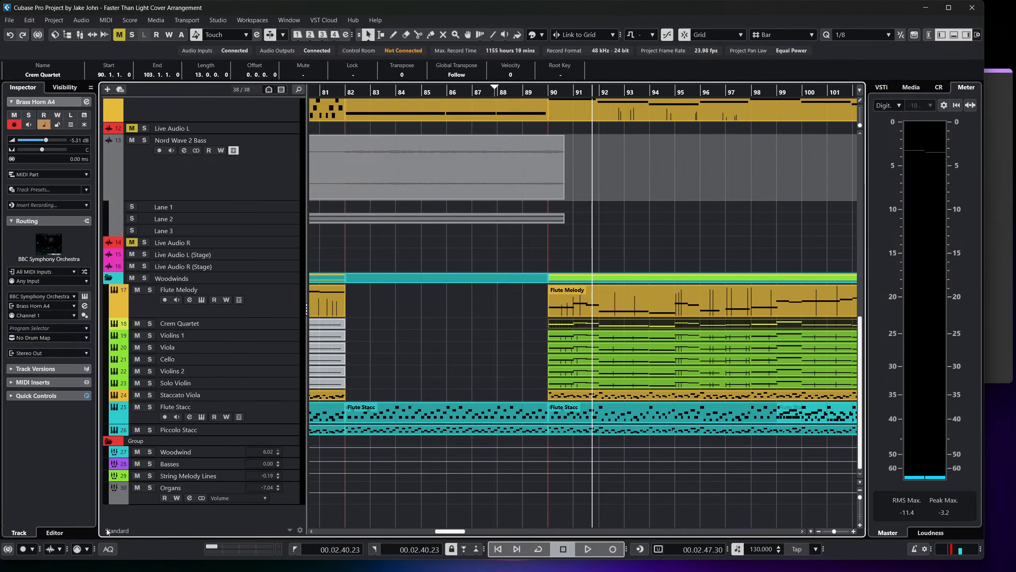
Show CC 1 (Modulation) for the Violins 1 part at bar 90, raise its whole curve and close the editor.
{"action": "double_click", "coordinate": [599, 338]}
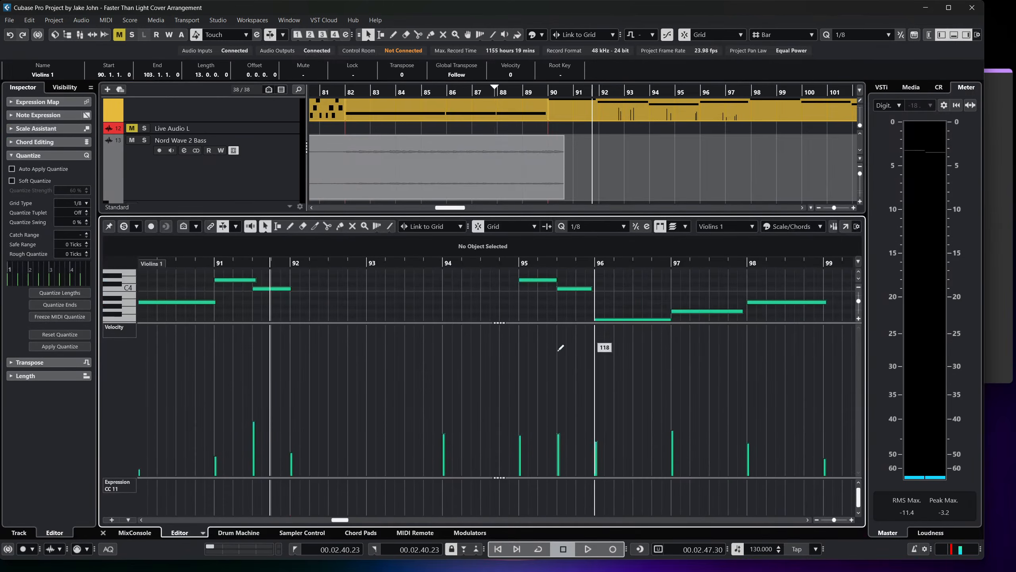
{"action": "left_click", "coordinate": [124, 485]}
{"action": "left_click", "coordinate": [161, 319]}
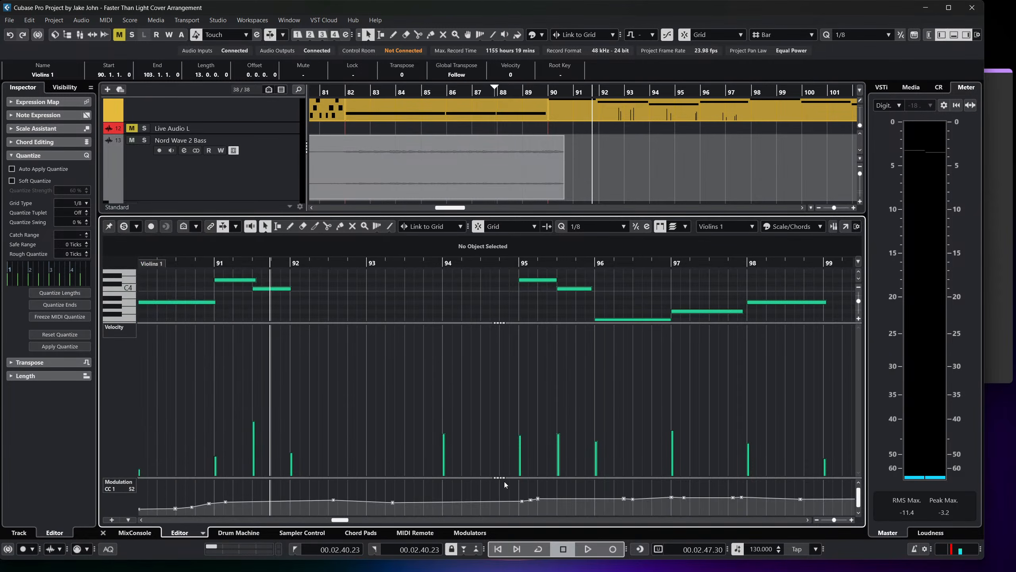
{"action": "left_click_drag", "start_coordinate": [503, 478], "coordinate": [503, 474]}
{"action": "scroll", "coordinate": [433, 470], "scroll_direction": "left", "scroll_amount": 5}
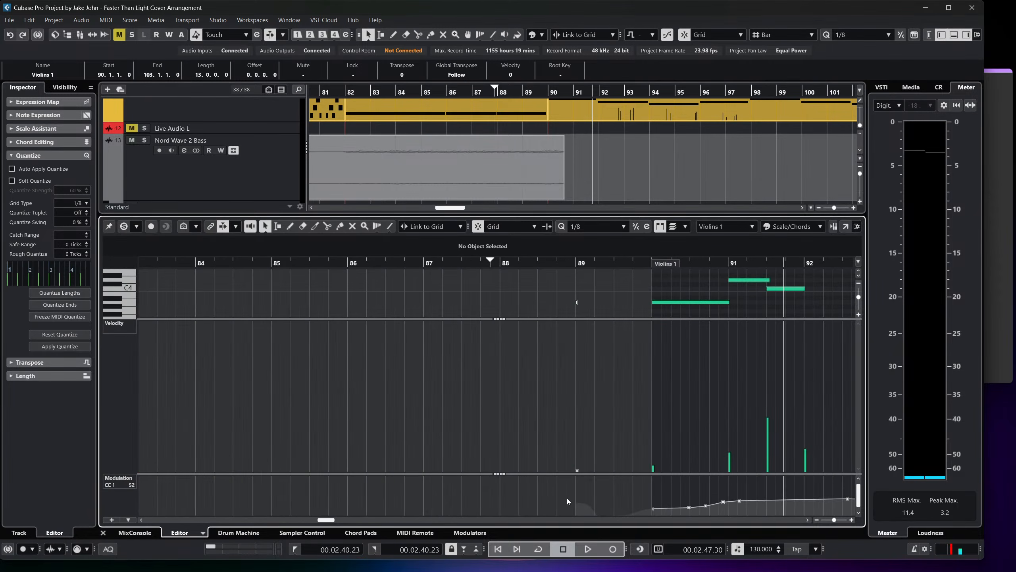
{"action": "scroll", "coordinate": [568, 501], "scroll_direction": "right", "scroll_amount": 3}
{"action": "key", "text": "ctrl+a"}
{"action": "scroll", "coordinate": [642, 497], "scroll_direction": "right", "scroll_amount": 4}
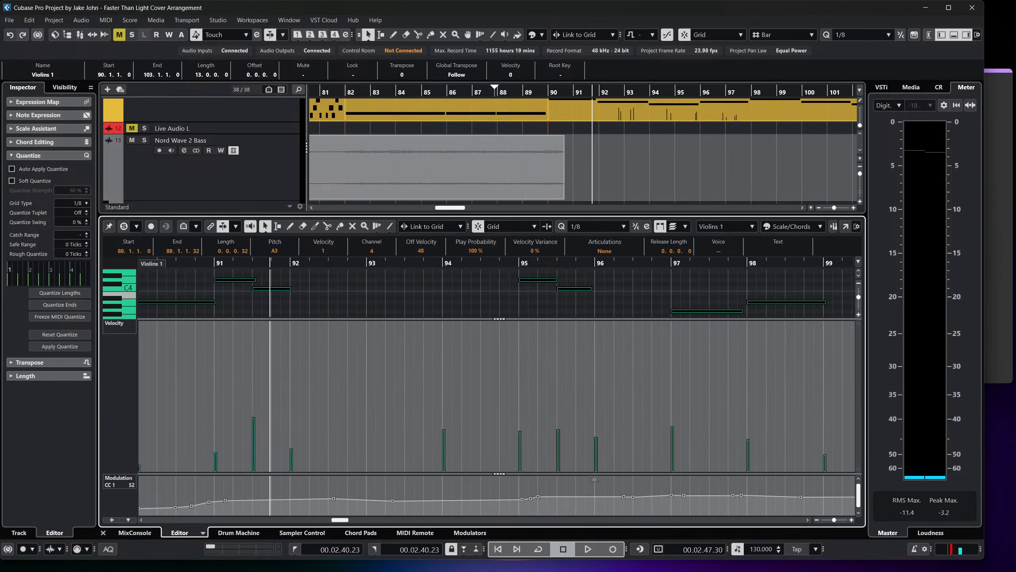
{"action": "left_click_drag", "start_coordinate": [595, 479], "coordinate": [596, 456]}
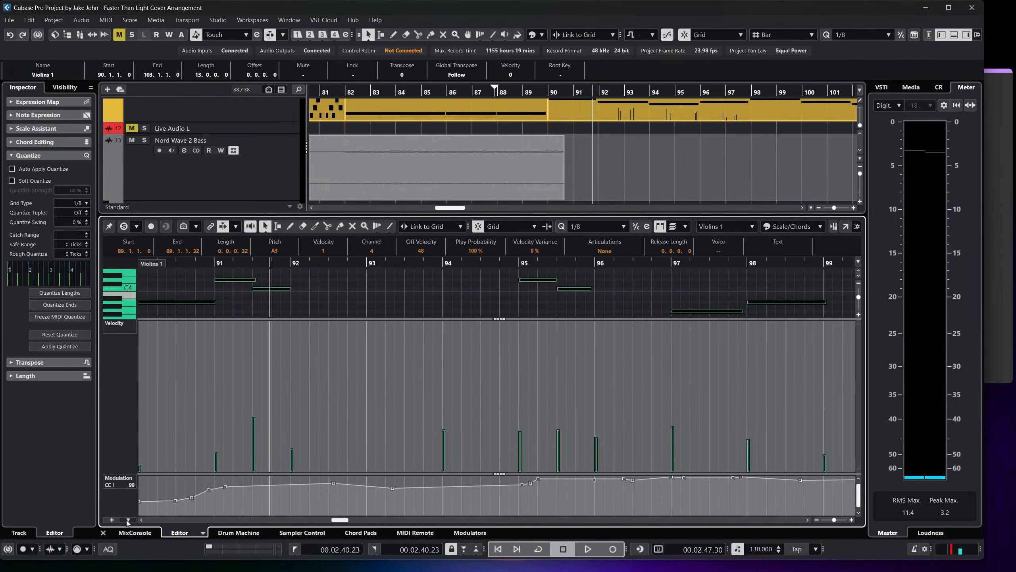
{"action": "left_click", "coordinate": [104, 532]}
Open the Viola part at bar 90, show CC 1 (Modulation) in the velocity lane and scale up all its points.
{"action": "left_click", "coordinate": [594, 335]}
{"action": "double_click", "coordinate": [593, 348]}
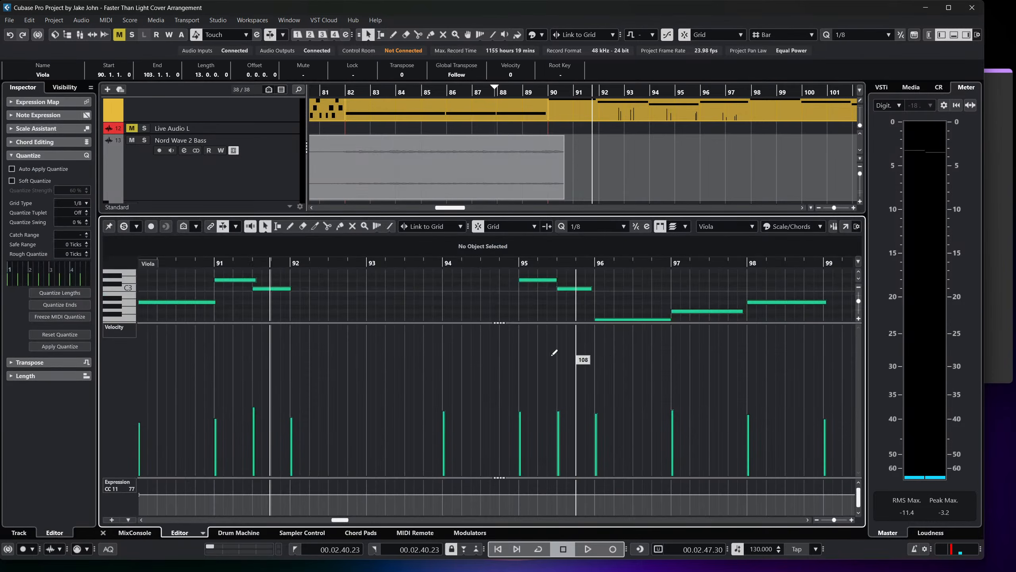
{"action": "scroll", "coordinate": [425, 445], "scroll_direction": "left", "scroll_amount": 4}
{"action": "left_click_drag", "start_coordinate": [502, 478], "coordinate": [512, 354]}
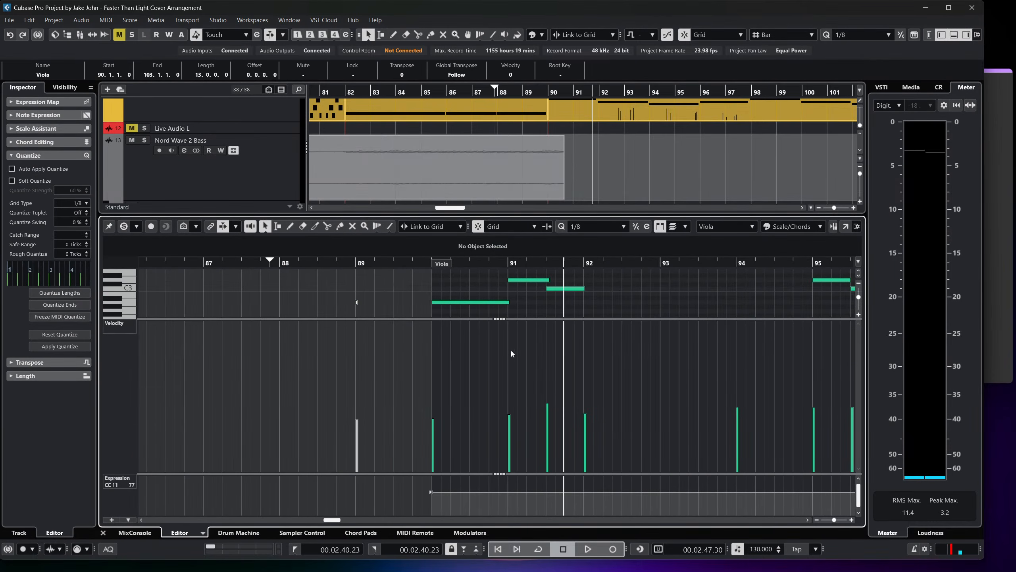
{"action": "left_click", "coordinate": [122, 324]}
{"action": "left_click", "coordinate": [177, 155]}
{"action": "scroll", "coordinate": [506, 384], "scroll_direction": "right", "scroll_amount": 2}
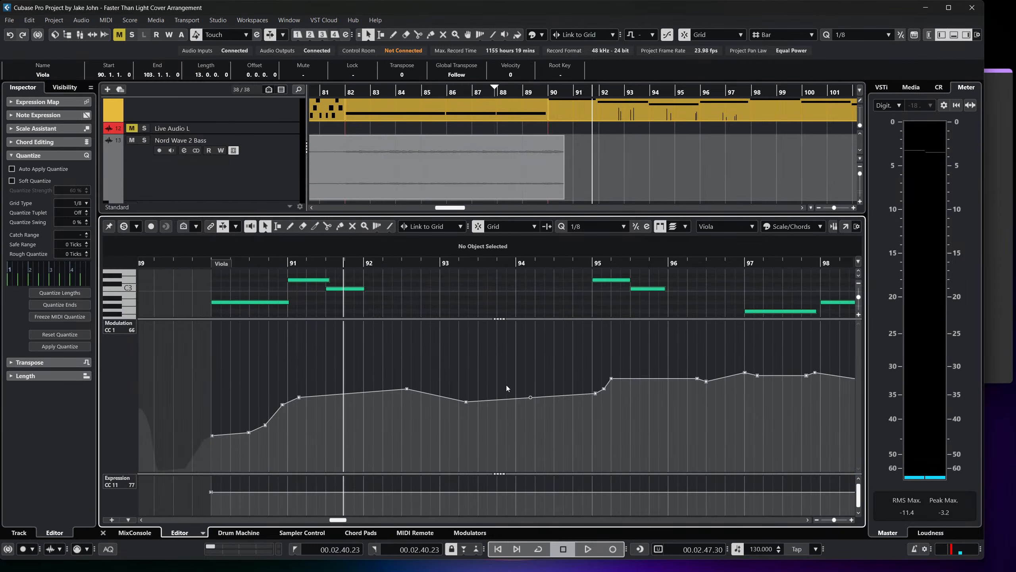
{"action": "key", "text": "ctrl+a"}
{"action": "mouse_move", "coordinate": [665, 322]}
{"action": "left_mouse_down"}
{"action": "mouse_move", "coordinate": [674, 299]}
{"action": "mouse_move", "coordinate": [672, 308]}
{"action": "left_mouse_up"}
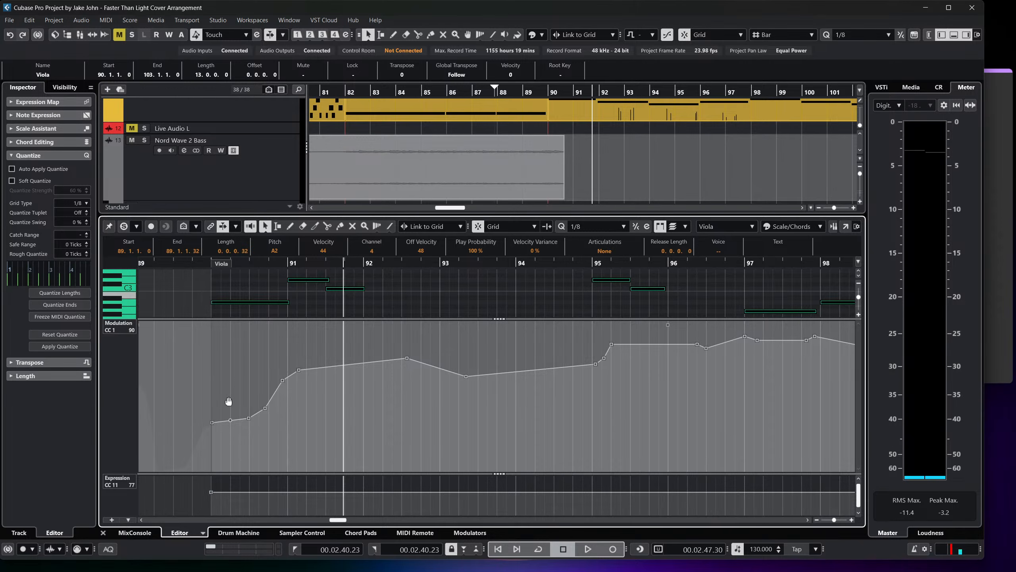
Redraw the opening of the Viola's CC 1 (Modulation) curve in bar 90 as a higher, nearly flat line and close the editor.
{"action": "left_click_drag", "start_coordinate": [228, 401], "coordinate": [259, 383]}
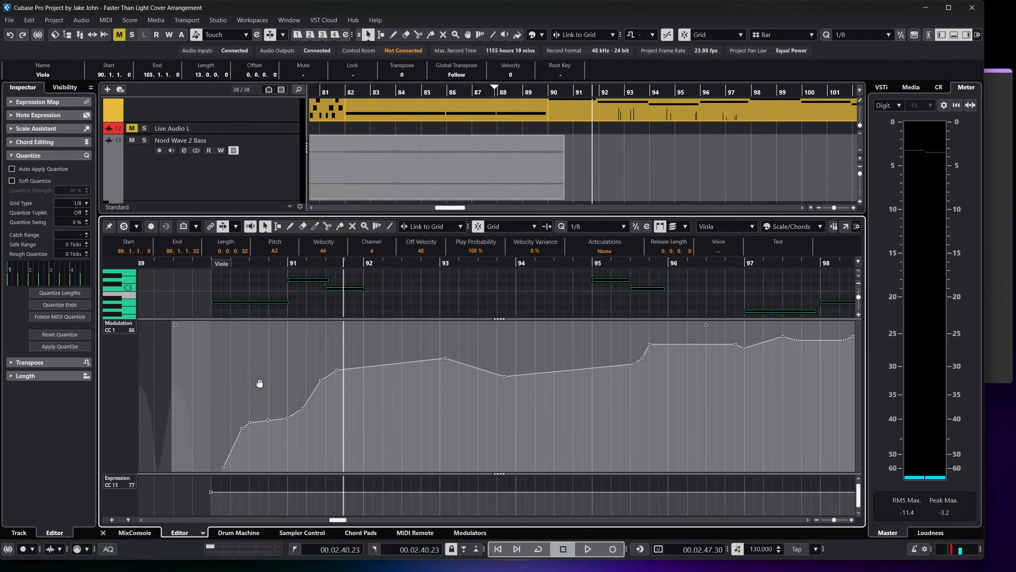
{"action": "key", "text": "ctrl+z"}
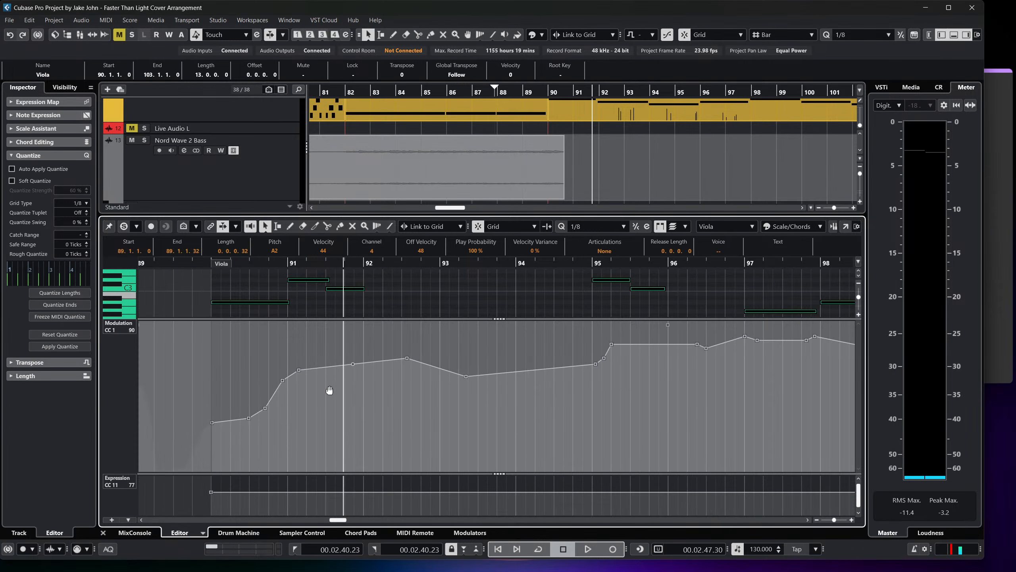
{"action": "mouse_move", "coordinate": [287, 402]}
{"action": "left_mouse_down"}
{"action": "mouse_move", "coordinate": [219, 385]}
{"action": "mouse_move", "coordinate": [286, 383]}
{"action": "mouse_move", "coordinate": [250, 407]}
{"action": "mouse_move", "coordinate": [268, 389]}
{"action": "mouse_move", "coordinate": [220, 389]}
{"action": "left_mouse_up"}
{"action": "left_click", "coordinate": [514, 290]}
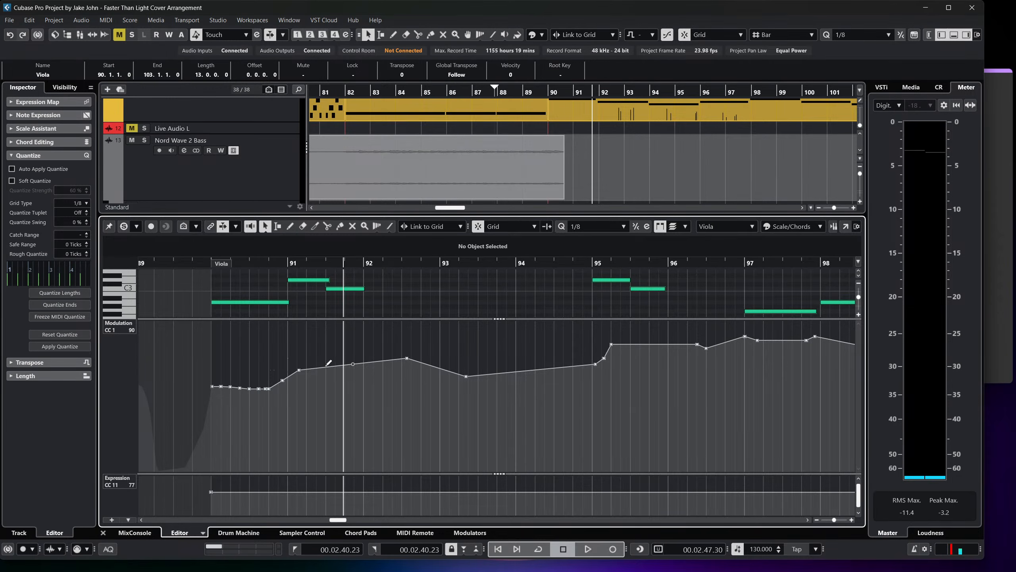
{"action": "left_click", "coordinate": [103, 533]}
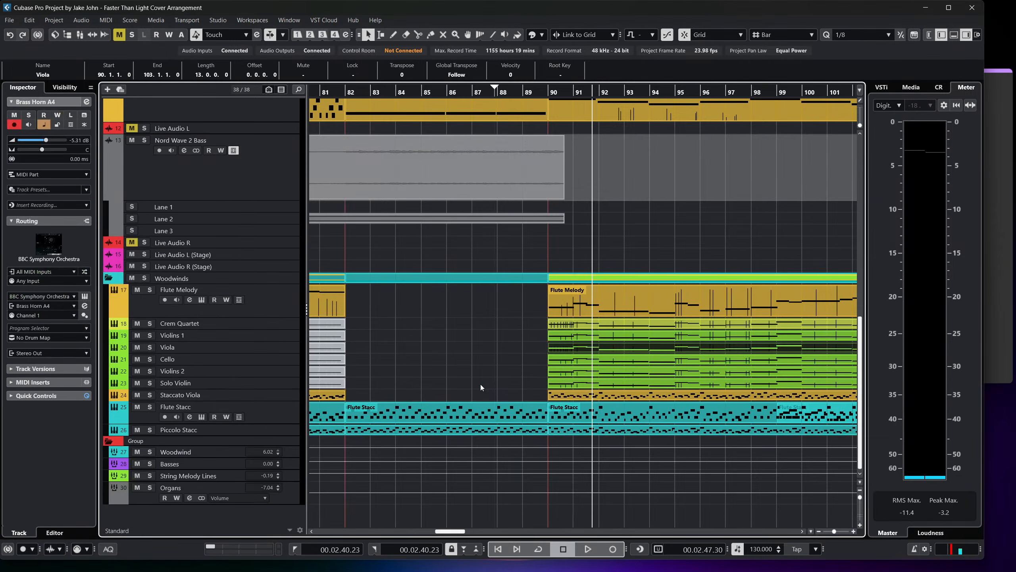
Raise the whole CC 1 (Modulation) curve of the Cello part at bar 90 and close the editor.
{"action": "double_click", "coordinate": [560, 363]}
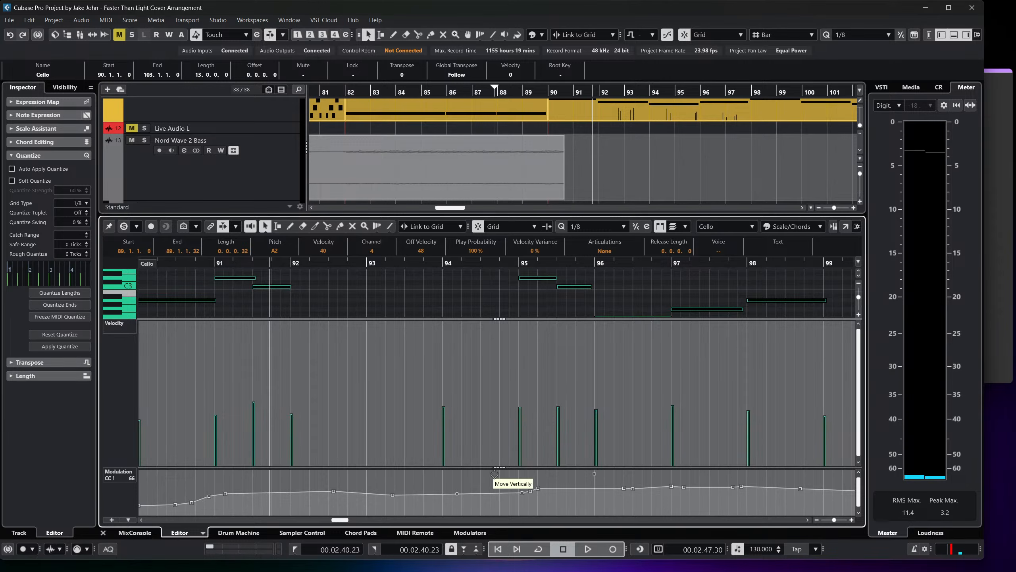
{"action": "left_click_drag", "start_coordinate": [494, 474], "coordinate": [497, 455]}
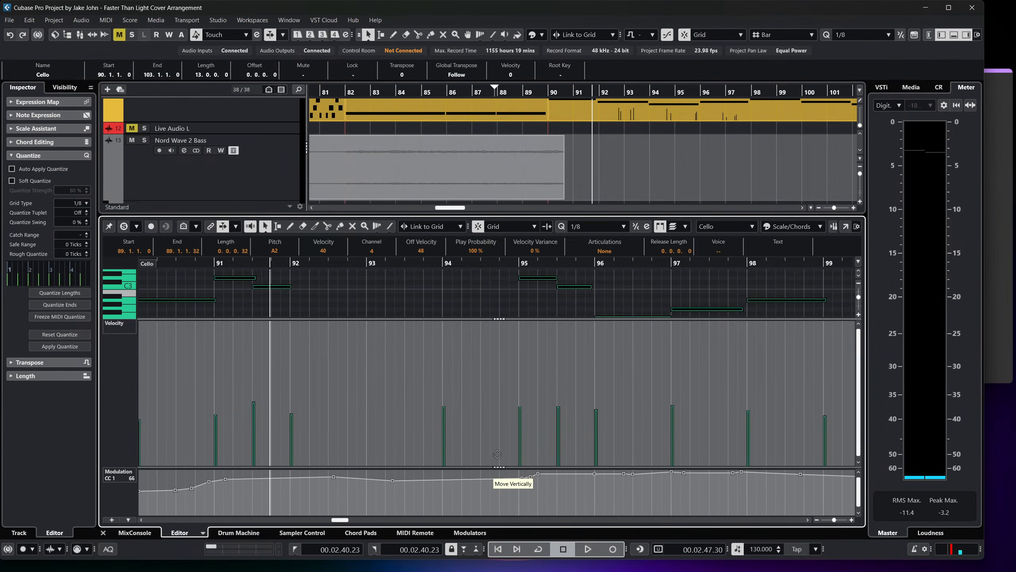
{"action": "left_click", "coordinate": [103, 532]}
Play the arrangement from bar 82 through the brass swell into the Full Orchestra section to check the new dynamics.
{"action": "scroll", "coordinate": [478, 361], "scroll_direction": "left", "scroll_amount": 2}
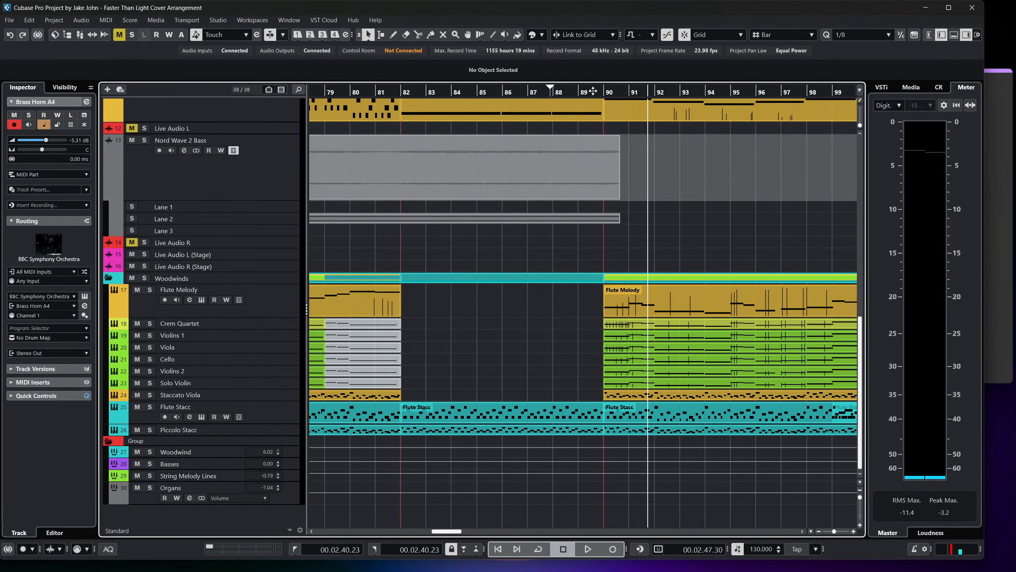
{"action": "scroll", "coordinate": [524, 287], "scroll_direction": "up", "scroll_amount": 4}
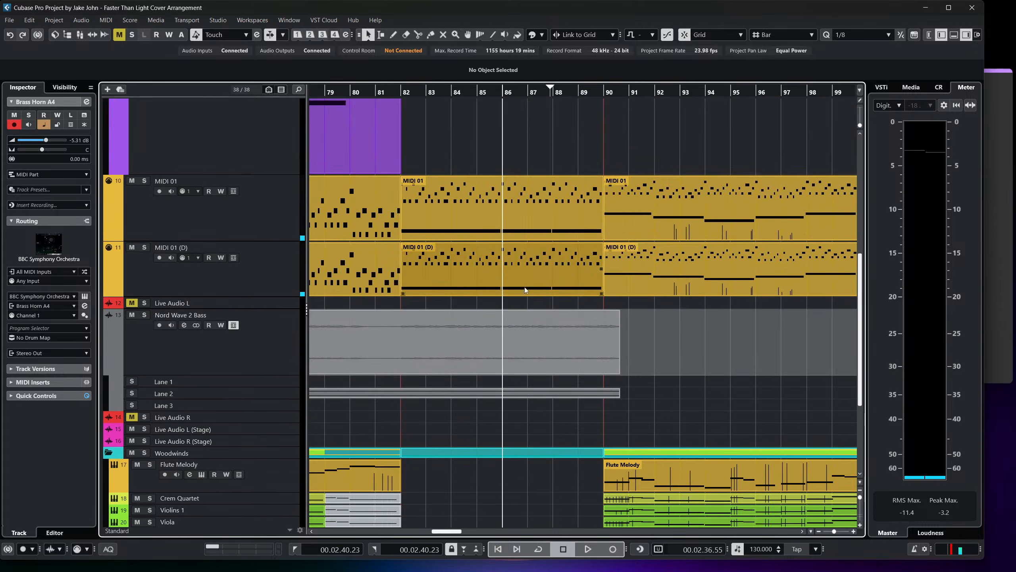
{"action": "left_click", "coordinate": [404, 93]}
{"action": "key", "text": "space"}
{"action": "scroll", "coordinate": [351, 195], "scroll_direction": "up", "scroll_amount": 7}
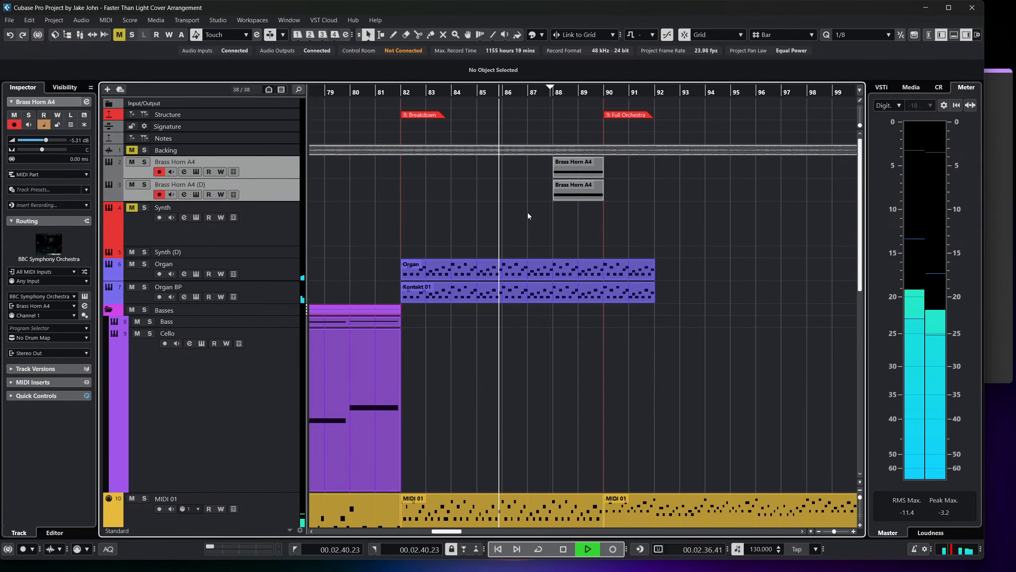
{"action": "key", "text": "f"}
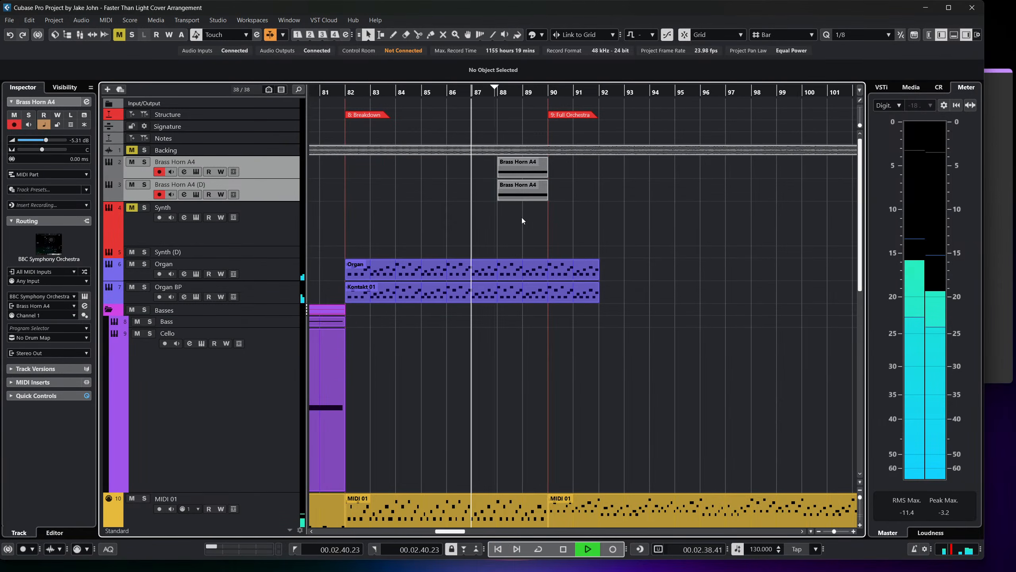
{"action": "scroll", "coordinate": [521, 220], "scroll_direction": "down", "scroll_amount": 2}
{"action": "scroll", "coordinate": [521, 220], "scroll_direction": "up", "scroll_amount": 2}
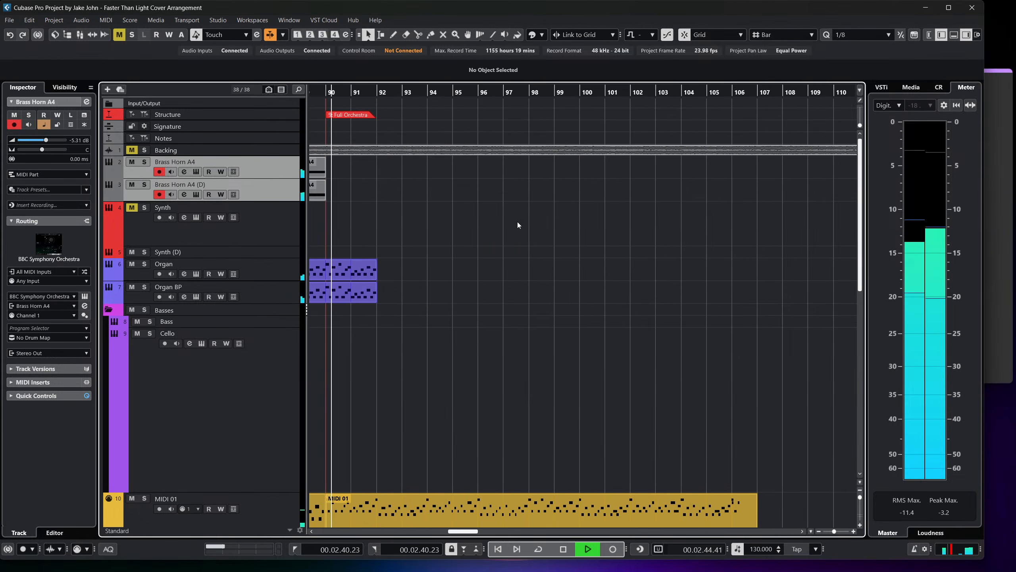
{"action": "scroll", "coordinate": [517, 222], "scroll_direction": "down", "scroll_amount": 4}
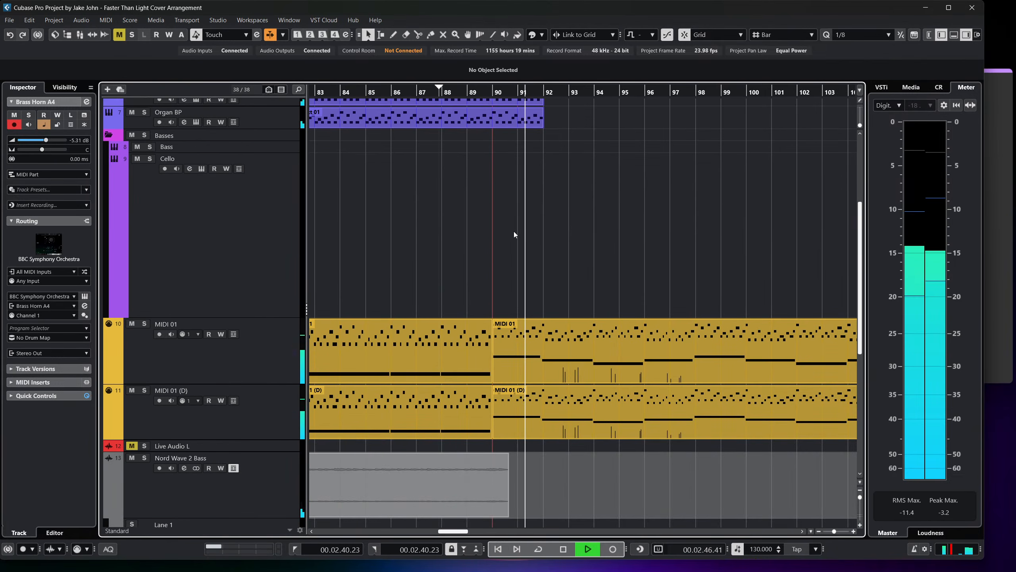
{"action": "scroll", "coordinate": [513, 231], "scroll_direction": "down", "scroll_amount": 2}
{"action": "scroll", "coordinate": [513, 231], "scroll_direction": "down", "scroll_amount": 4}
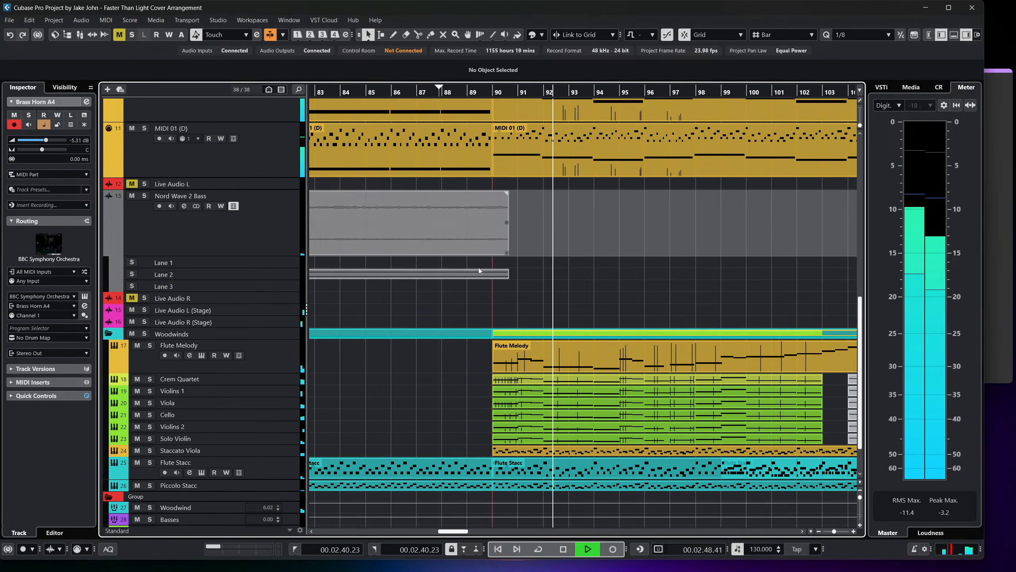
{"action": "key", "text": "space"}
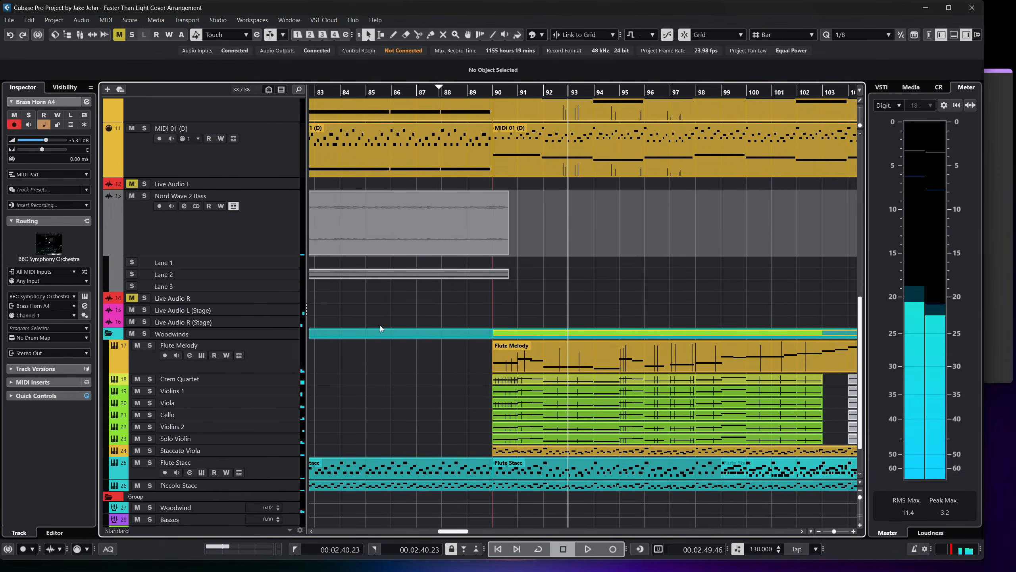
Solo the Backing track and listen to the start of the Breakdown section from bar 82.
{"action": "scroll", "coordinate": [435, 311], "scroll_direction": "left", "scroll_amount": 3}
{"action": "scroll", "coordinate": [457, 267], "scroll_direction": "up", "scroll_amount": 2}
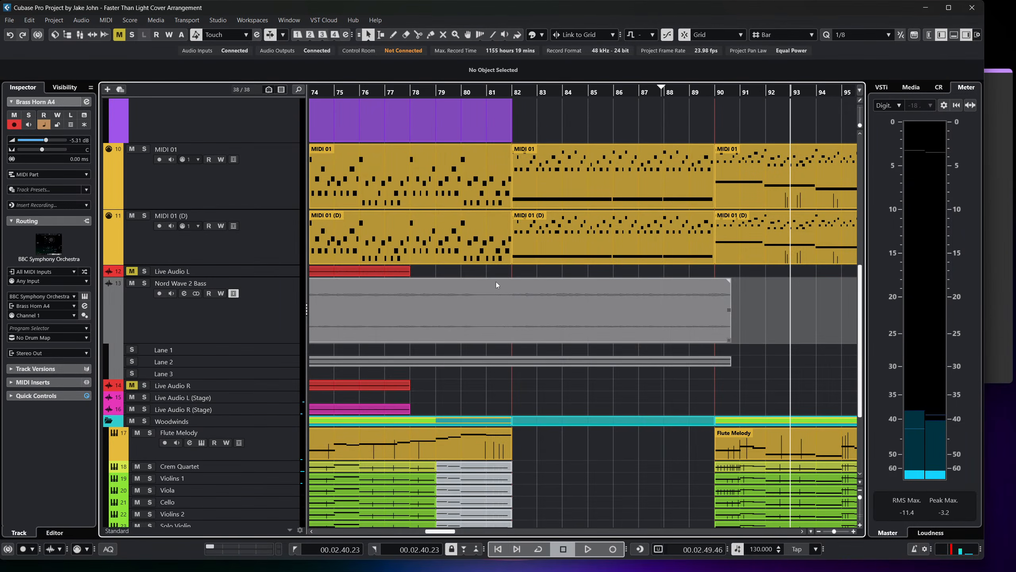
{"action": "scroll", "coordinate": [538, 240], "scroll_direction": "up", "scroll_amount": 3}
{"action": "scroll", "coordinate": [545, 221], "scroll_direction": "left", "scroll_amount": 2}
{"action": "scroll", "coordinate": [560, 212], "scroll_direction": "up", "scroll_amount": 4}
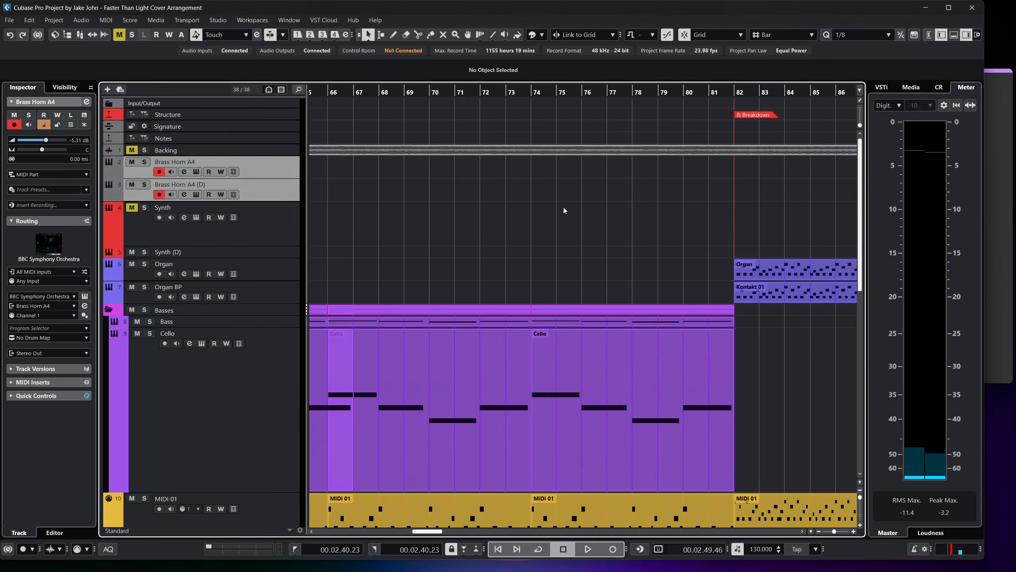
{"action": "scroll", "coordinate": [545, 206], "scroll_direction": "right", "scroll_amount": 2}
{"action": "left_click", "coordinate": [513, 91]}
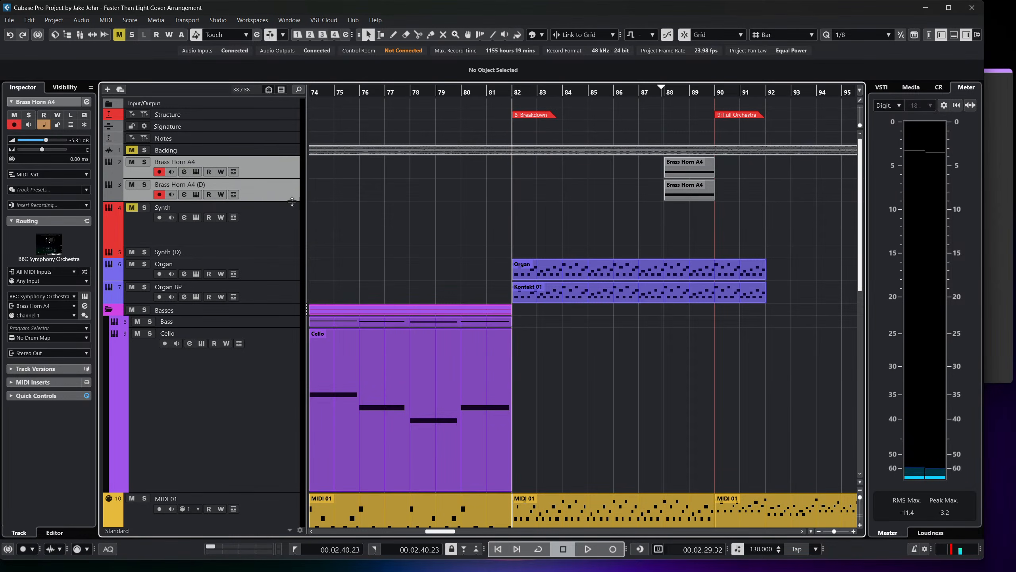
{"action": "left_click", "coordinate": [143, 150]}
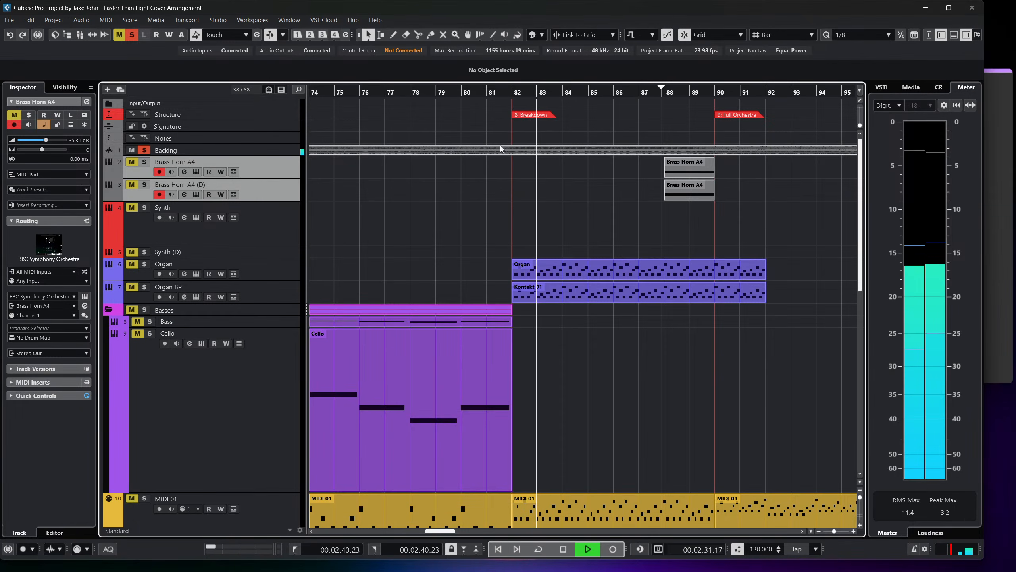
{"action": "scroll", "coordinate": [497, 187], "scroll_direction": "right", "scroll_amount": 1}
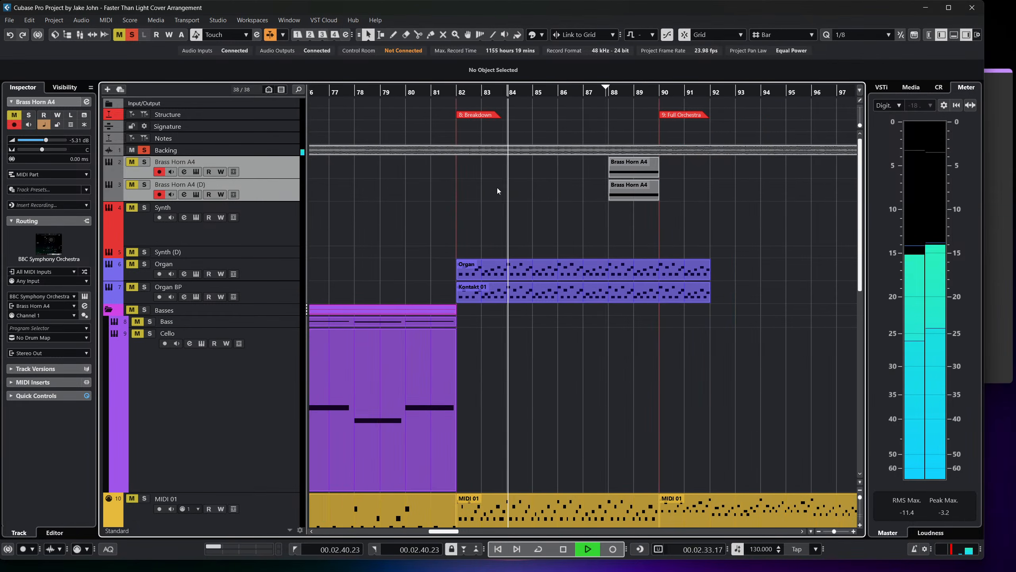
{"action": "key", "text": "space"}
Select the Synth track, locate its existing parts before bar 50, and solo it alongside the Backing track.
{"action": "left_click", "coordinate": [279, 204]}
{"action": "left_click", "coordinate": [271, 150]}
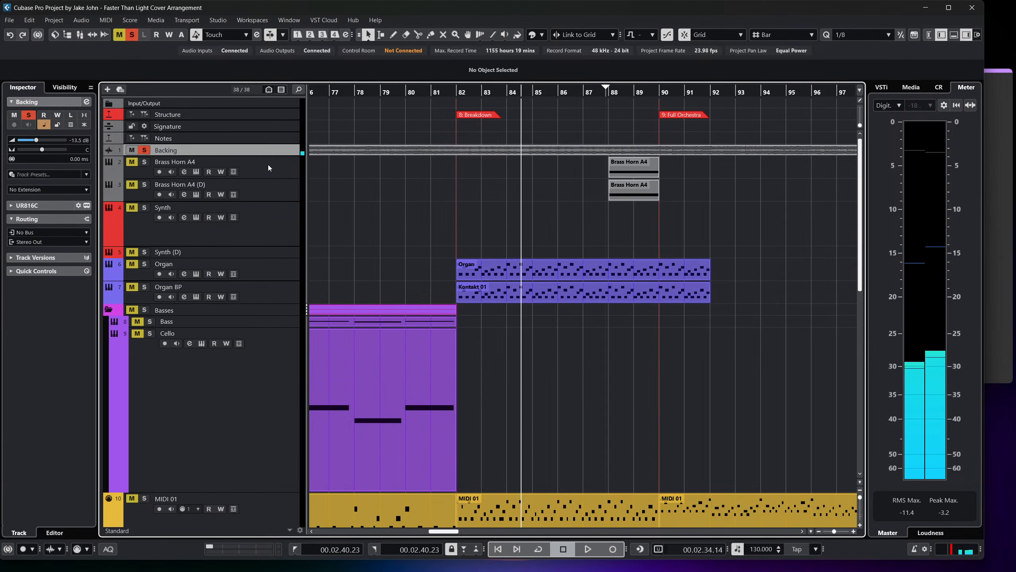
{"action": "left_click", "coordinate": [267, 238]}
{"action": "scroll", "coordinate": [424, 256], "scroll_direction": "left", "scroll_amount": 15}
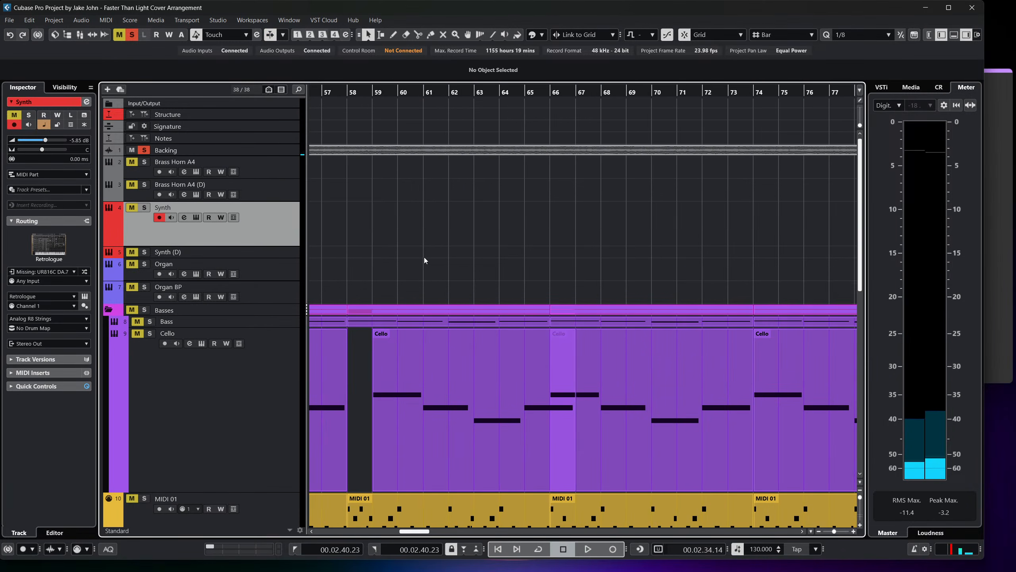
{"action": "scroll", "coordinate": [406, 276], "scroll_direction": "right", "scroll_amount": 1}
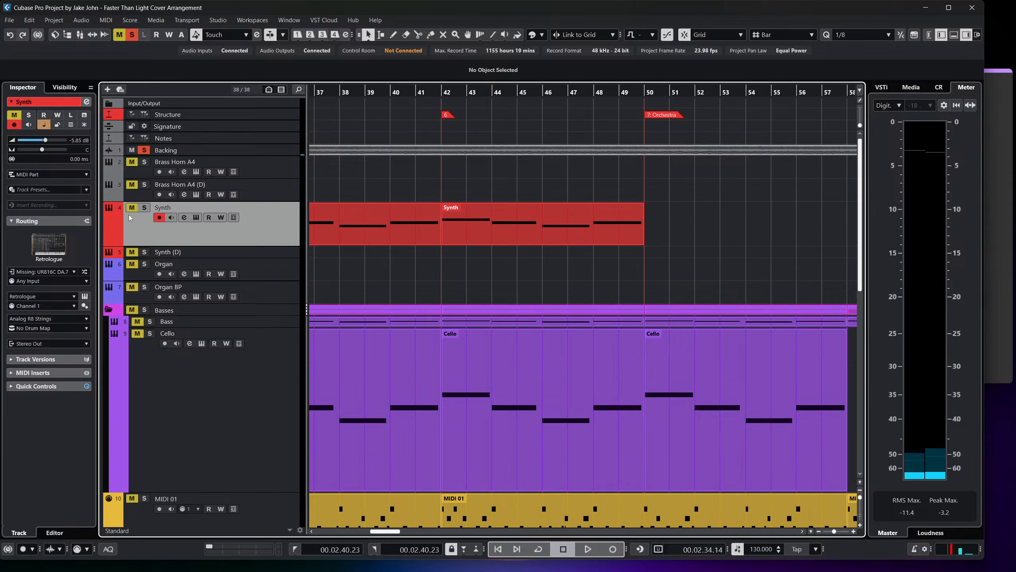
{"action": "scroll", "coordinate": [341, 227], "scroll_direction": "right", "scroll_amount": 10}
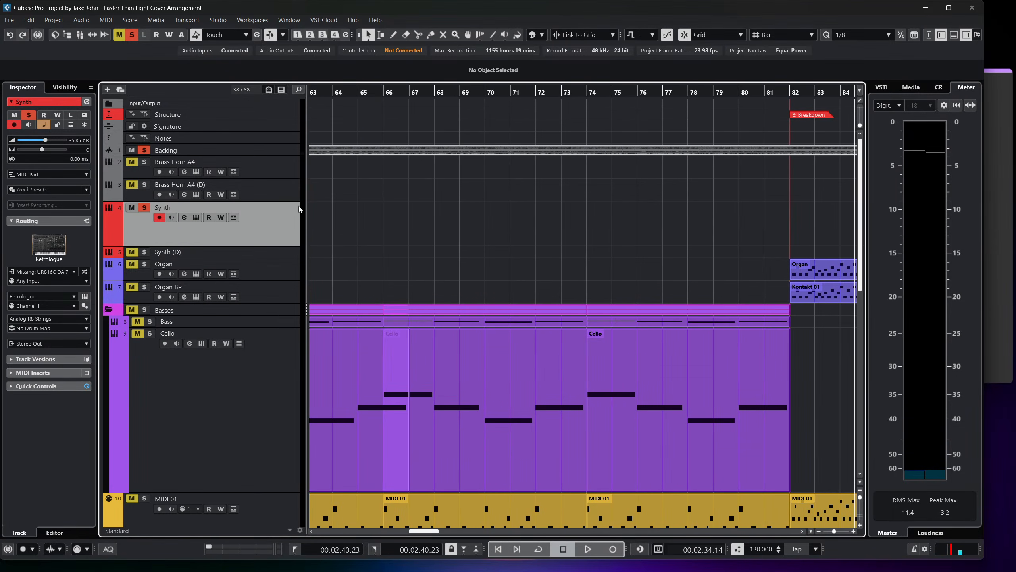
{"action": "right_click", "coordinate": [254, 249]}
{"action": "left_click", "coordinate": [311, 281]}
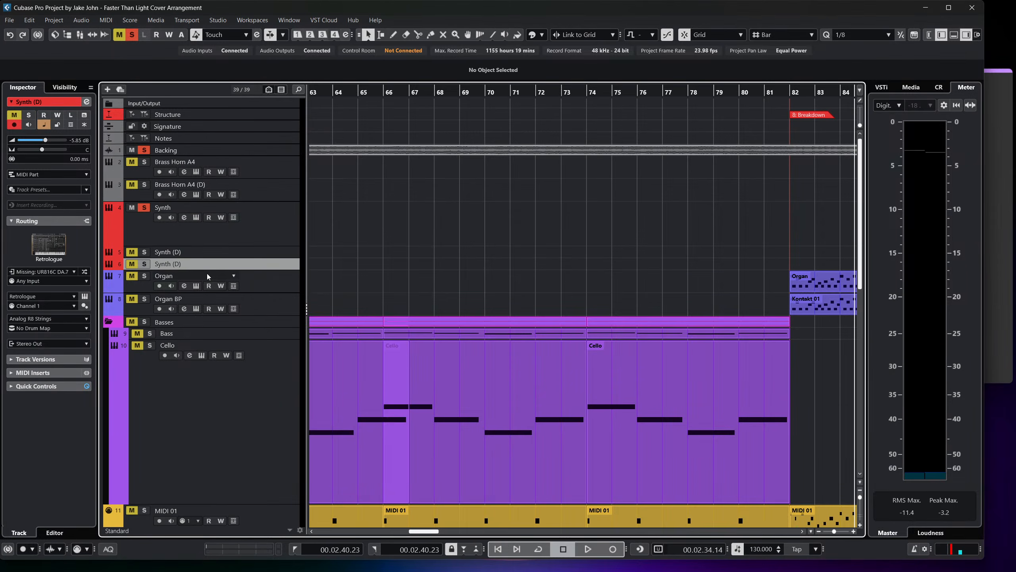
{"action": "key", "text": "ctrl+z"}
Duplicate the Synth track and name the copy Bass Synth.
{"action": "left_click", "coordinate": [258, 232]}
{"action": "right_click", "coordinate": [257, 232]}
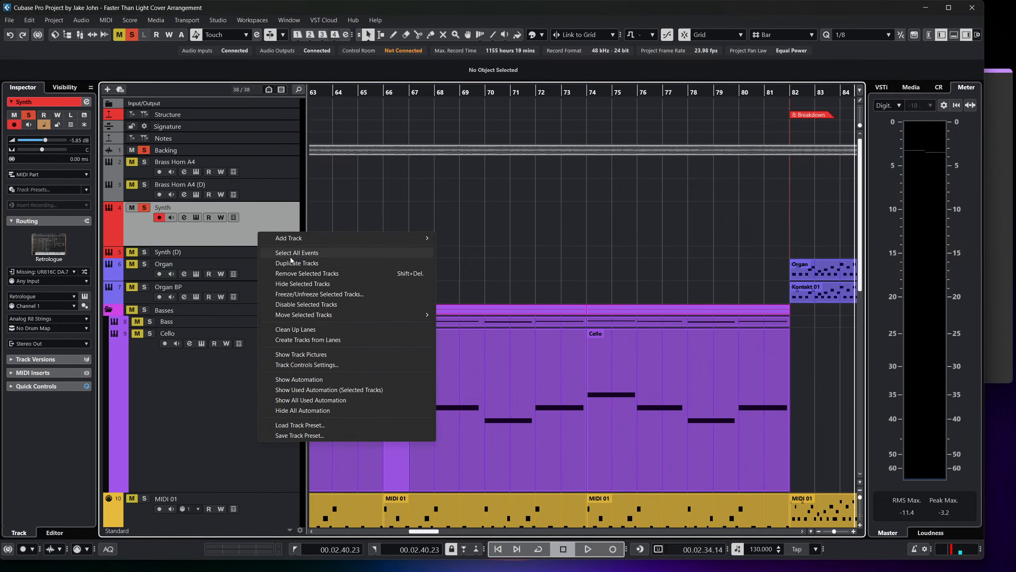
{"action": "left_click", "coordinate": [291, 264]}
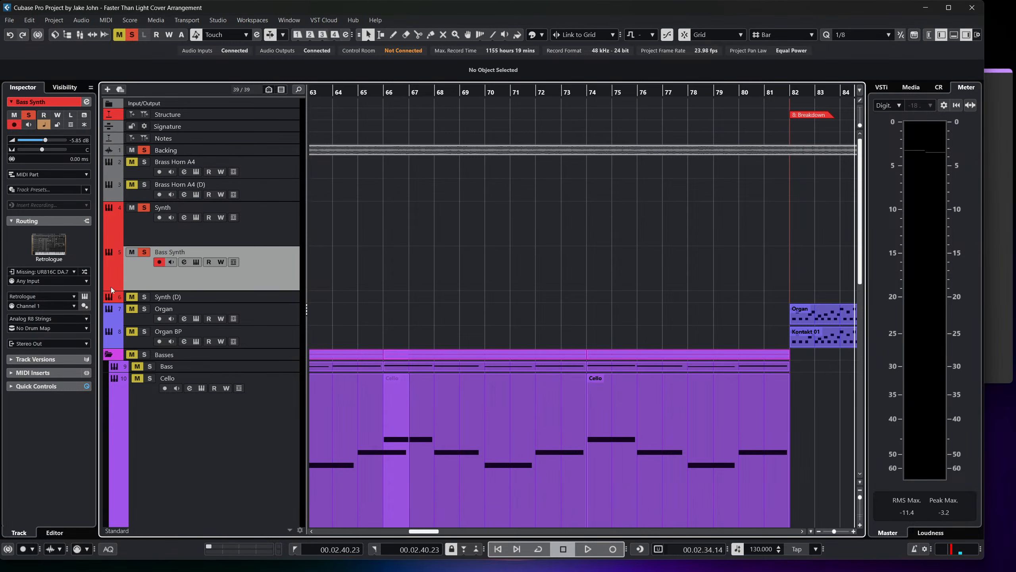
Open the Bass Synth's Retrologue instrument, audition its low notes and inspect its effects page.
{"action": "left_click", "coordinate": [84, 295]}
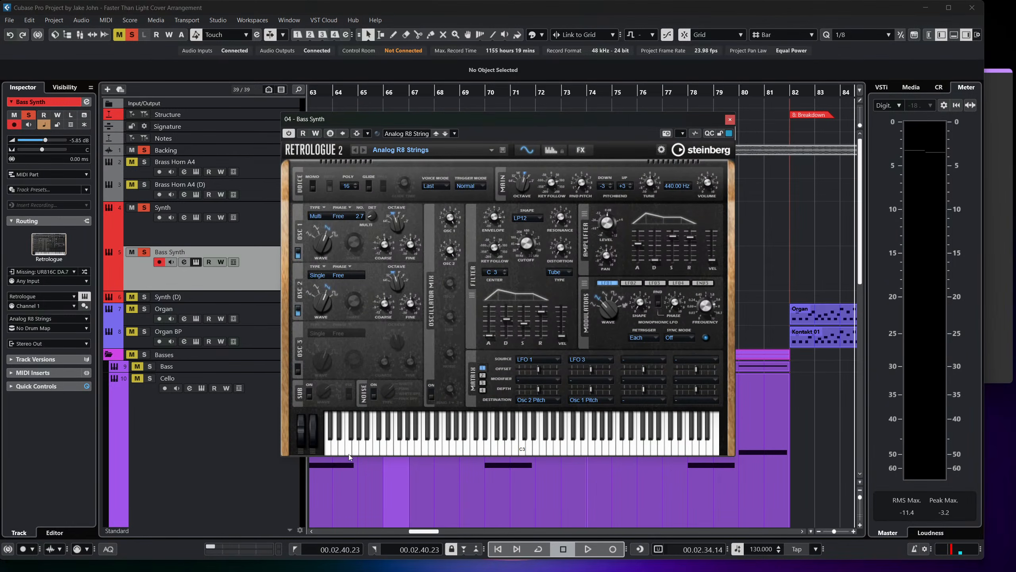
{"action": "left_click", "coordinate": [382, 451]}
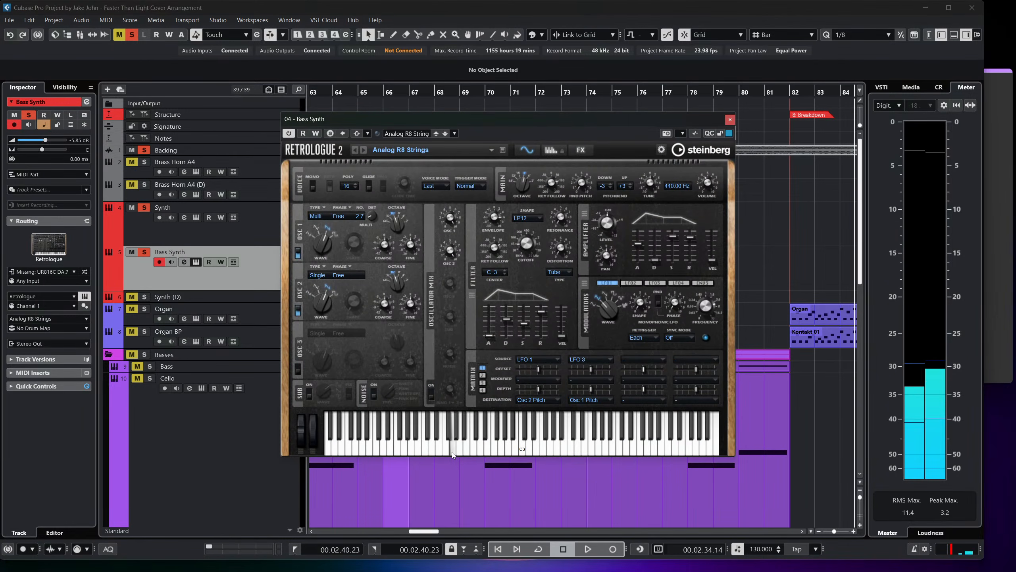
{"action": "left_click_drag", "start_coordinate": [452, 455], "coordinate": [433, 453]}
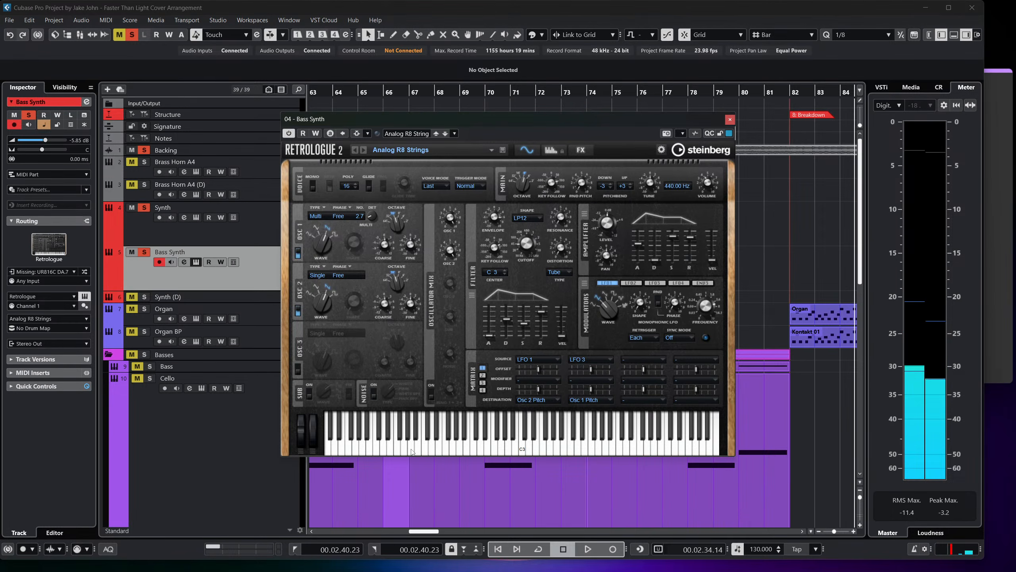
{"action": "left_click", "coordinate": [432, 449]}
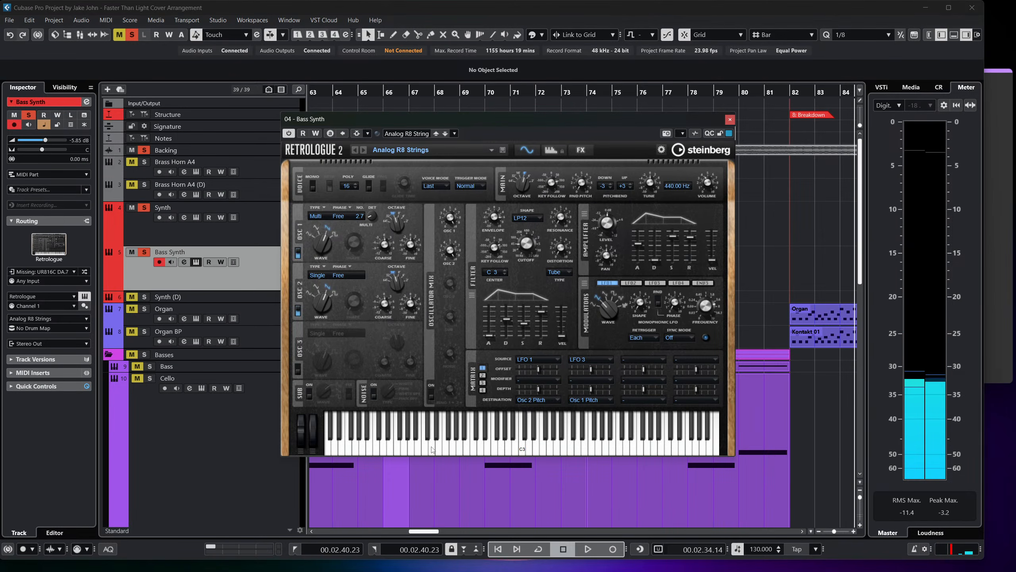
{"action": "left_click", "coordinate": [432, 449]}
{"action": "left_click", "coordinate": [576, 151]}
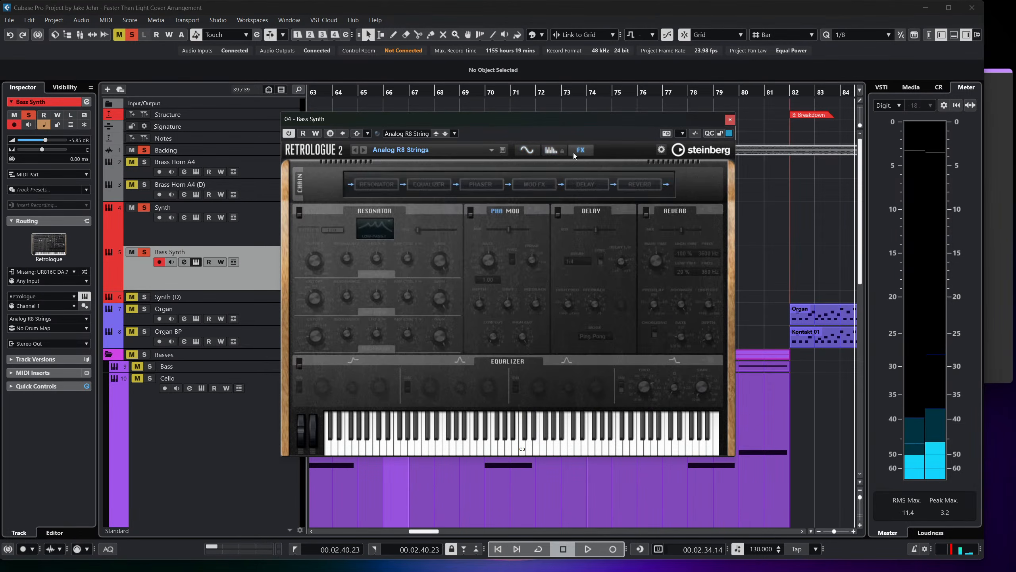
{"action": "left_click", "coordinate": [525, 150]}
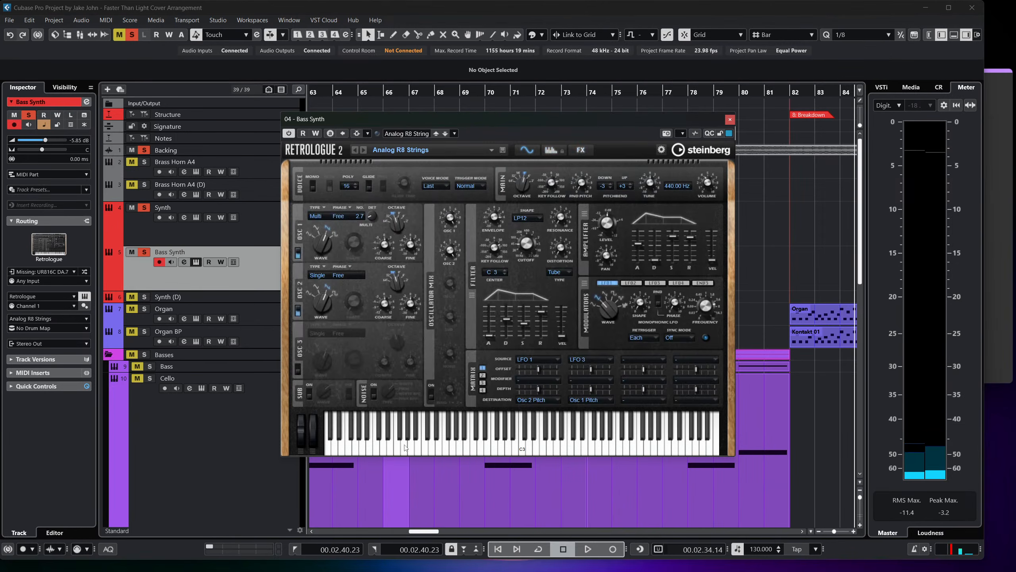
{"action": "left_click", "coordinate": [435, 449]}
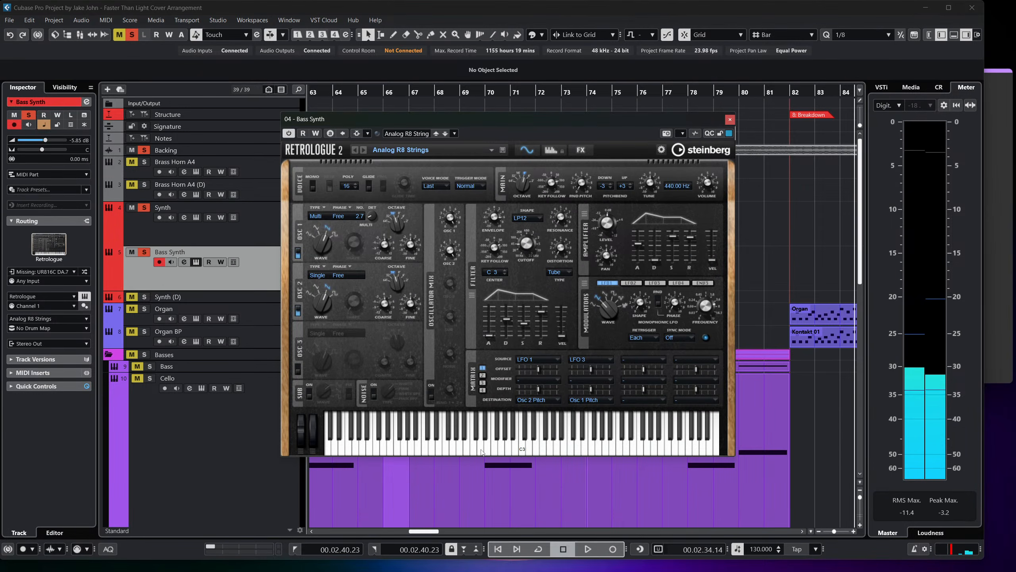
Raise the Bass Synth track's volume to 2.97 dB and lower the sustain of Retrologue's amplifier envelope.
{"action": "left_click_drag", "start_coordinate": [59, 142], "coordinate": [55, 140]}
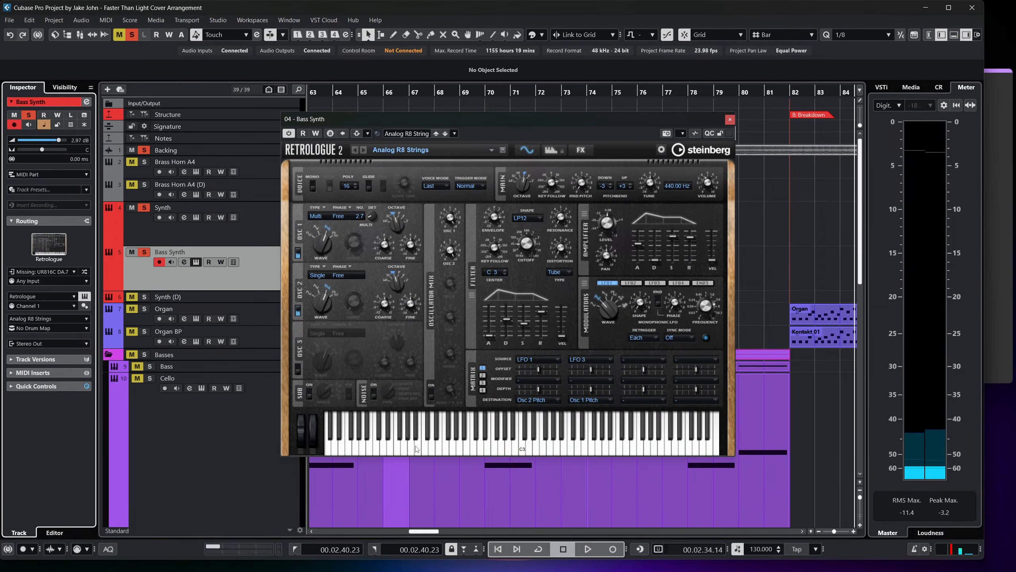
{"action": "left_click", "coordinate": [484, 452]}
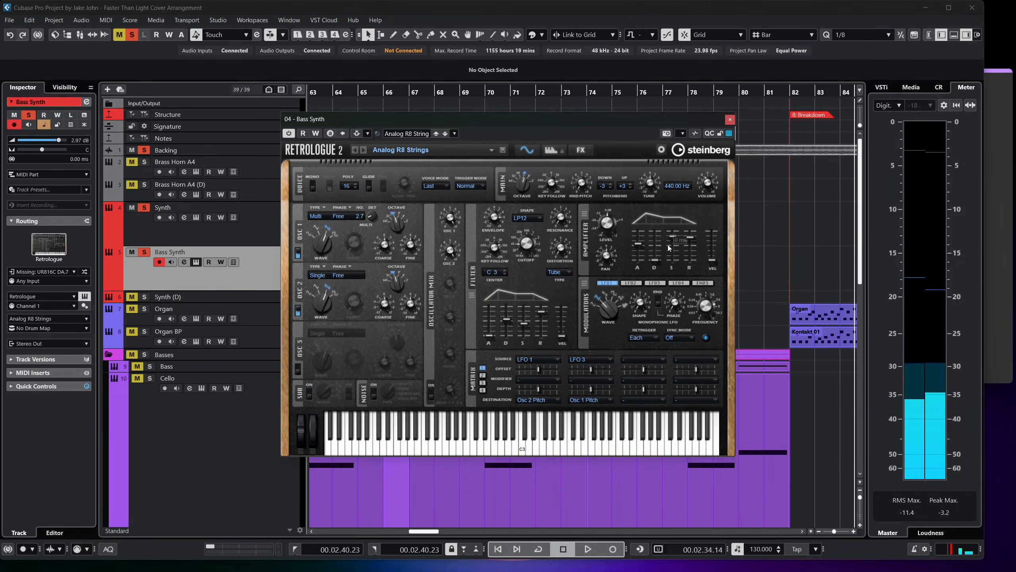
{"action": "left_click_drag", "start_coordinate": [672, 237], "coordinate": [673, 247]}
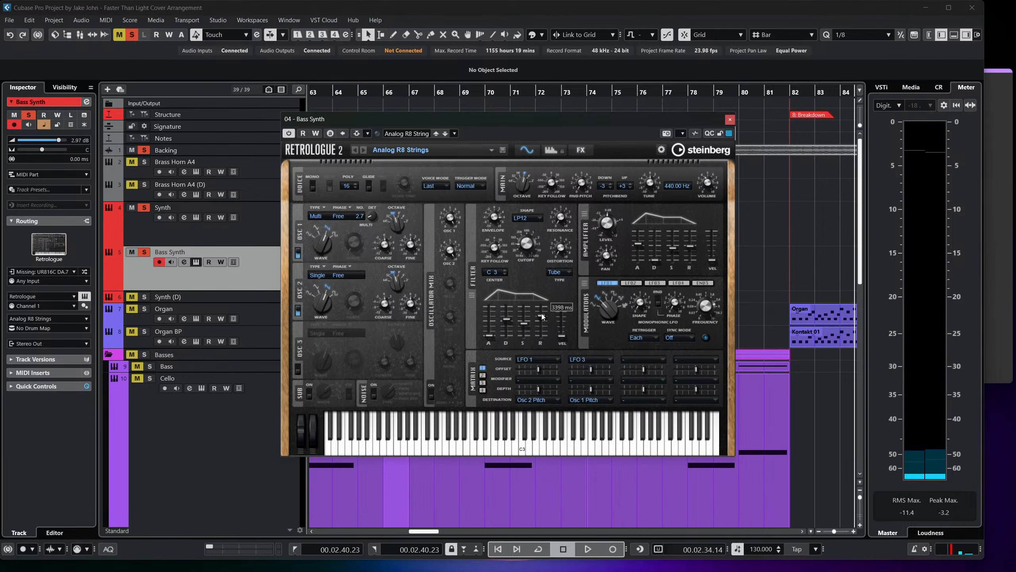
Audition low and middle notes of the adjusted Bass Synth patch on the virtual keyboard, and close Retrologue.
{"action": "left_click", "coordinate": [383, 448]}
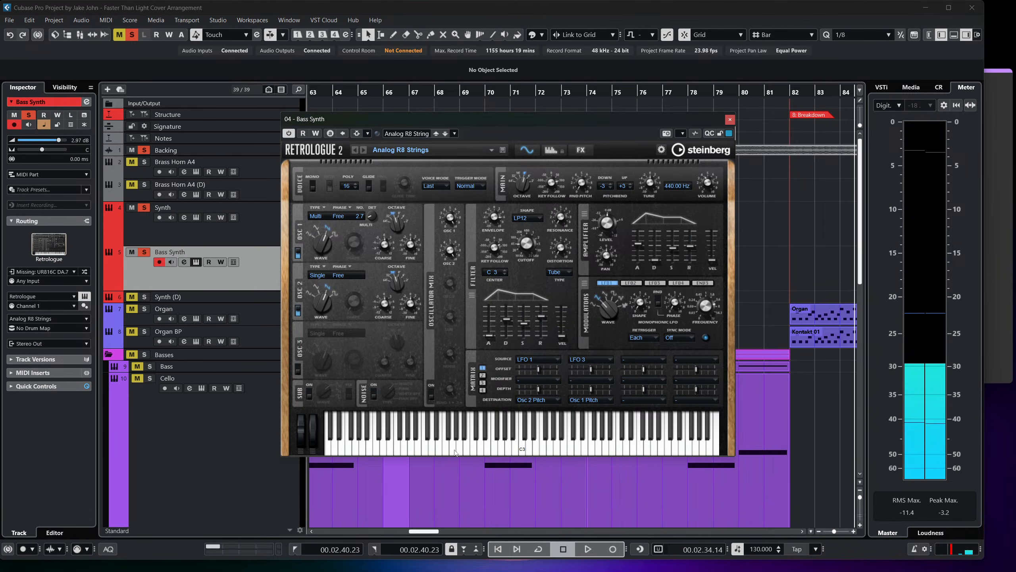
{"action": "left_click", "coordinate": [436, 448]}
{"action": "left_click", "coordinate": [480, 450]}
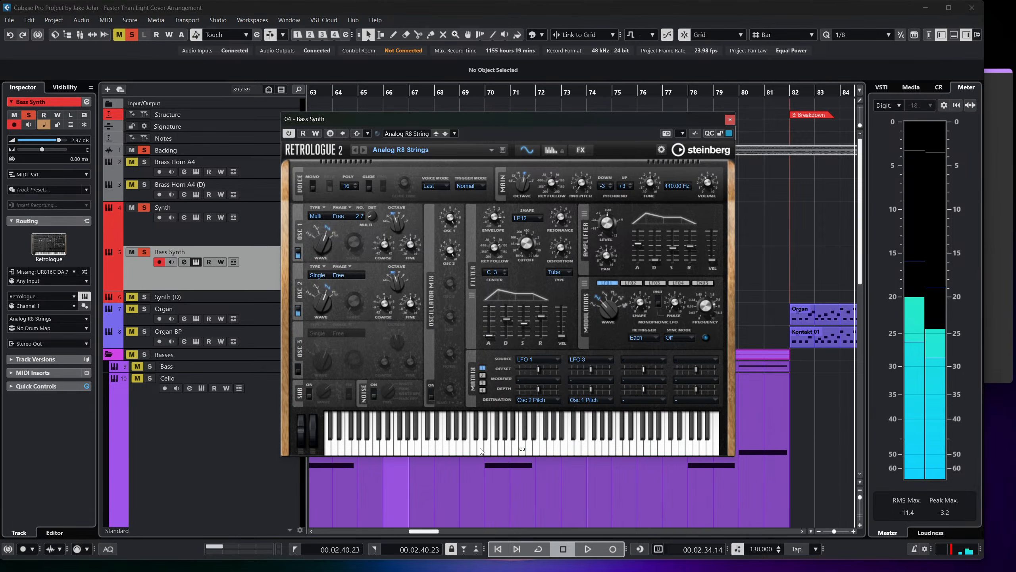
{"action": "left_click", "coordinate": [431, 444]}
{"action": "left_click", "coordinate": [432, 445]}
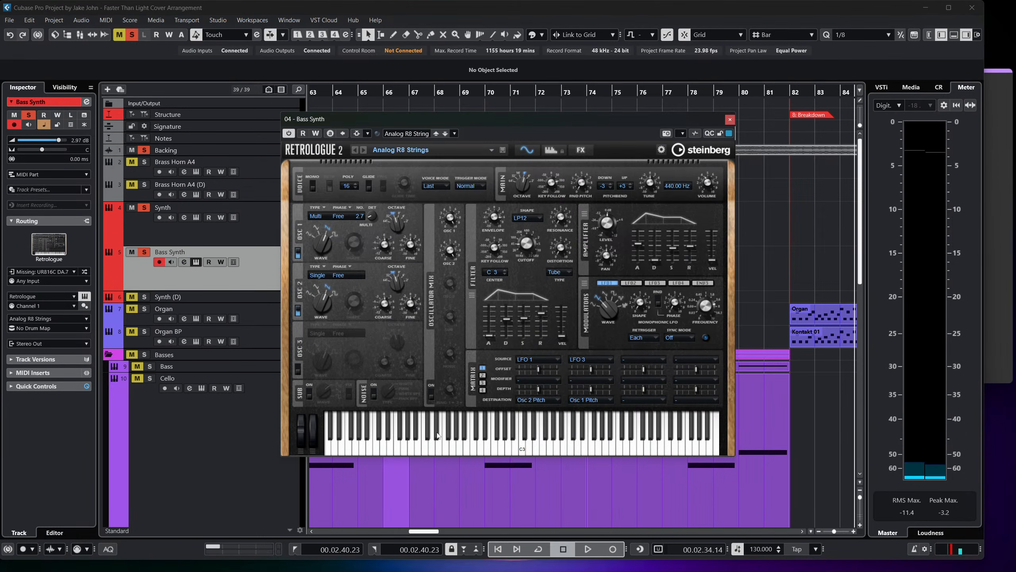
{"action": "left_click", "coordinate": [435, 447]}
{"action": "left_click", "coordinate": [434, 447]}
{"action": "left_click", "coordinate": [435, 447]}
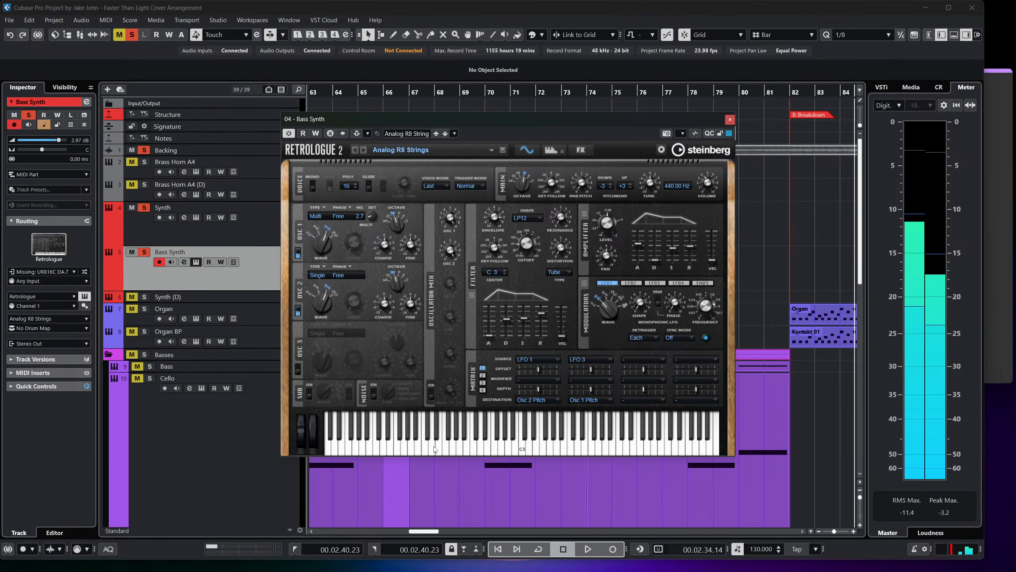
{"action": "left_click", "coordinate": [729, 120]}
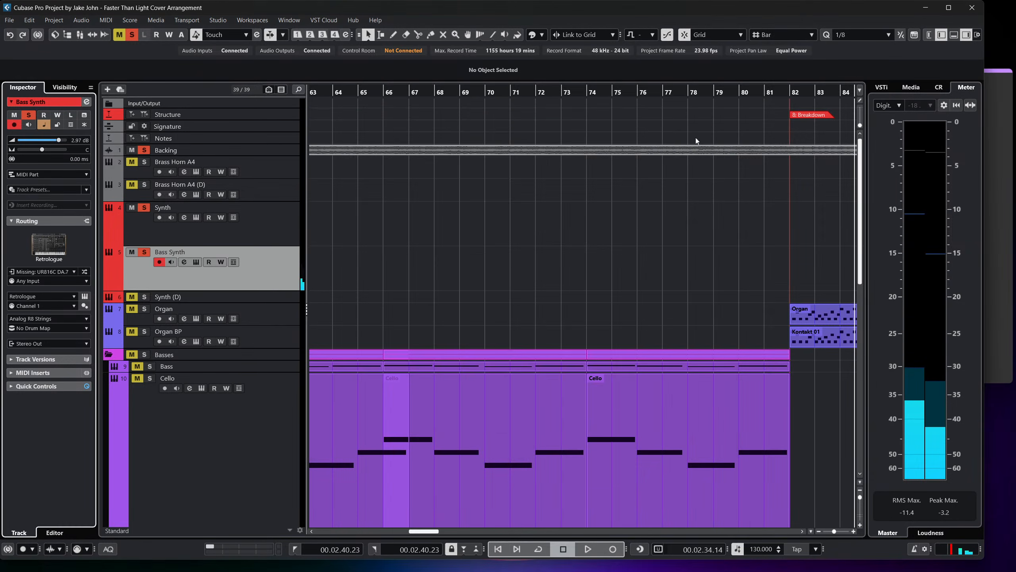
Clear all solos, solo only the Backing track, and set its volume to -10.4 dB during playback.
{"action": "scroll", "coordinate": [598, 211], "scroll_direction": "left", "scroll_amount": 8}
{"action": "scroll", "coordinate": [529, 222], "scroll_direction": "left", "scroll_amount": 6}
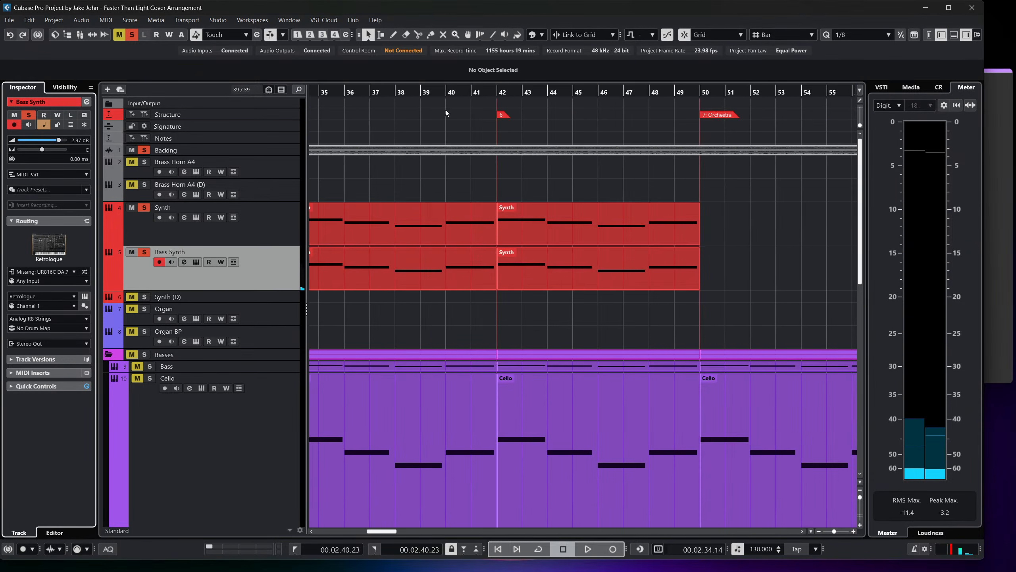
{"action": "left_click", "coordinate": [132, 35]}
{"action": "left_click", "coordinate": [144, 151]}
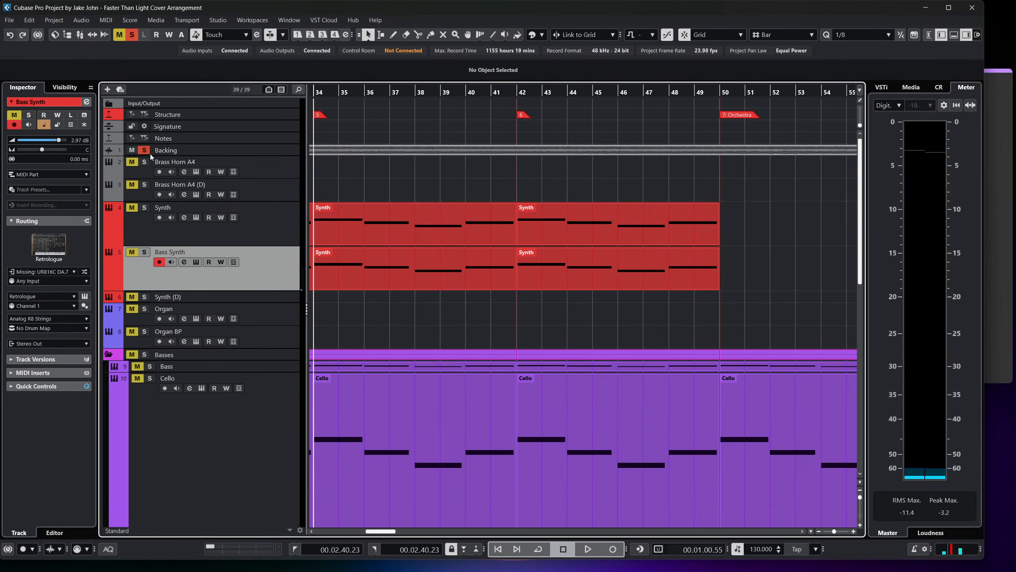
{"action": "key", "text": "space"}
{"action": "left_click", "coordinate": [241, 149]}
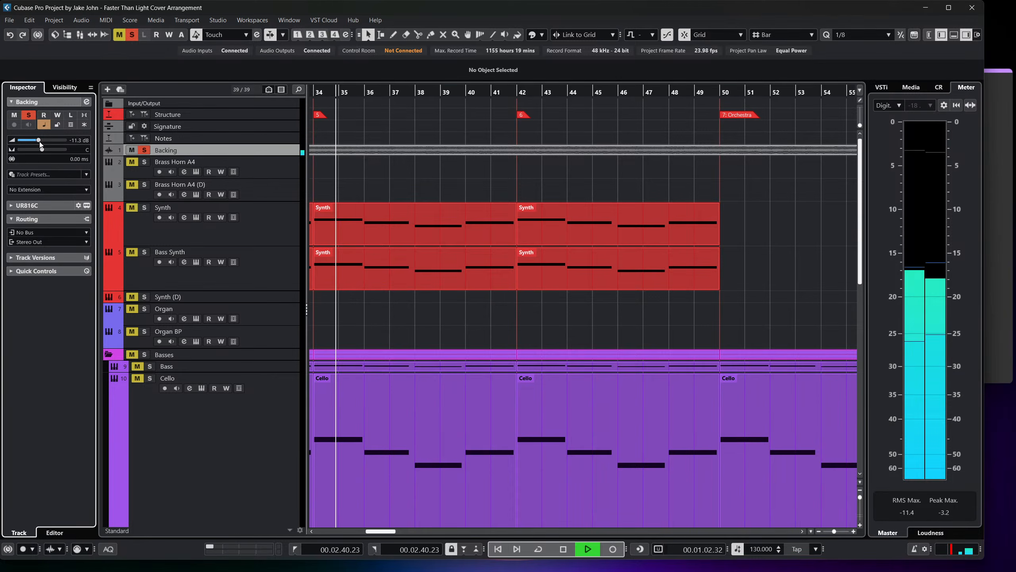
{"action": "scroll", "coordinate": [604, 126], "scroll_direction": "right", "scroll_amount": 6}
{"action": "key", "text": "space"}
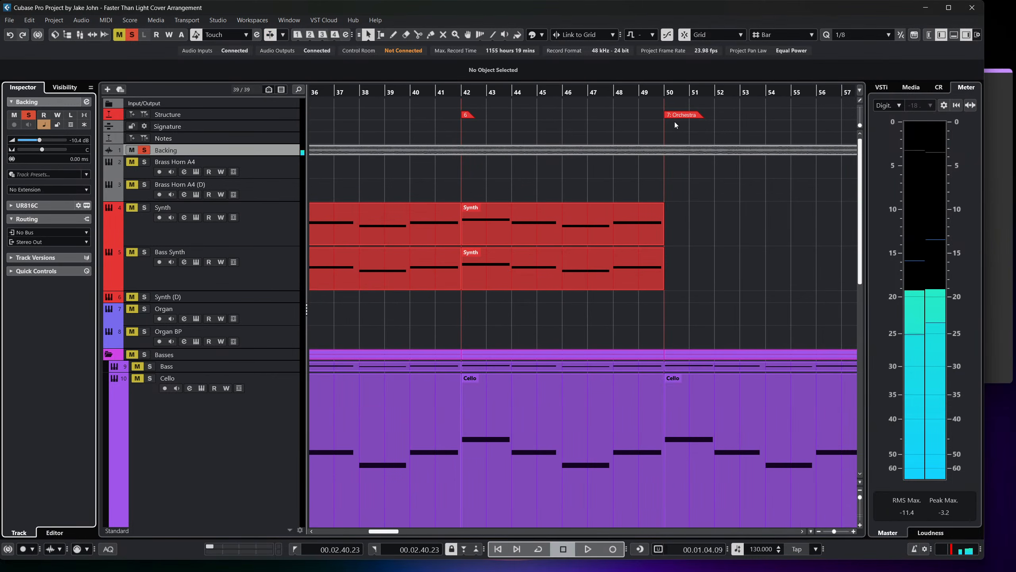
Play the soloed Backing track from the start of the Orchestra section to about bar 60.
{"action": "left_click", "coordinate": [447, 93]}
{"action": "key", "text": "space"}
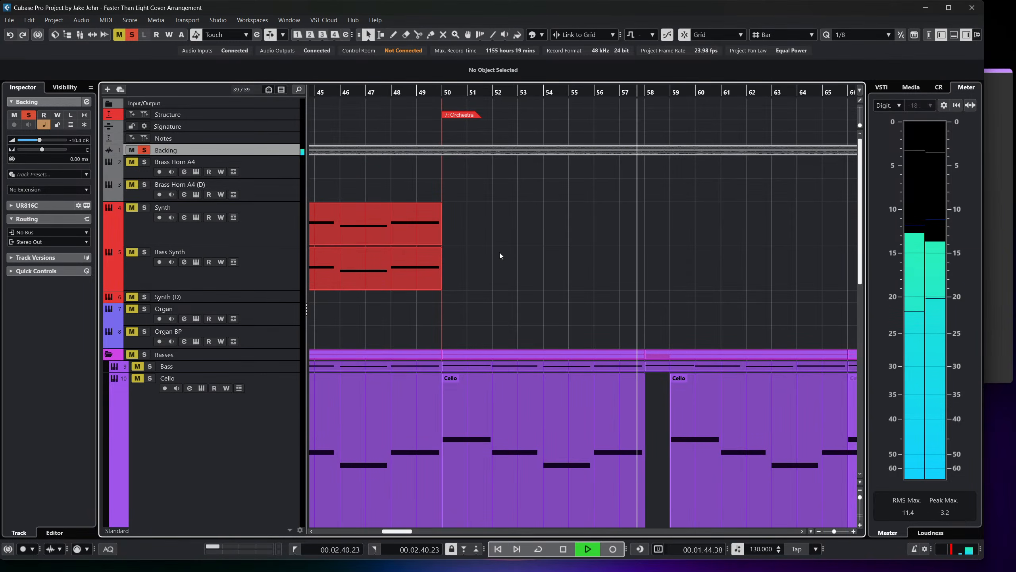
{"action": "scroll", "coordinate": [508, 241], "scroll_direction": "right", "scroll_amount": 1}
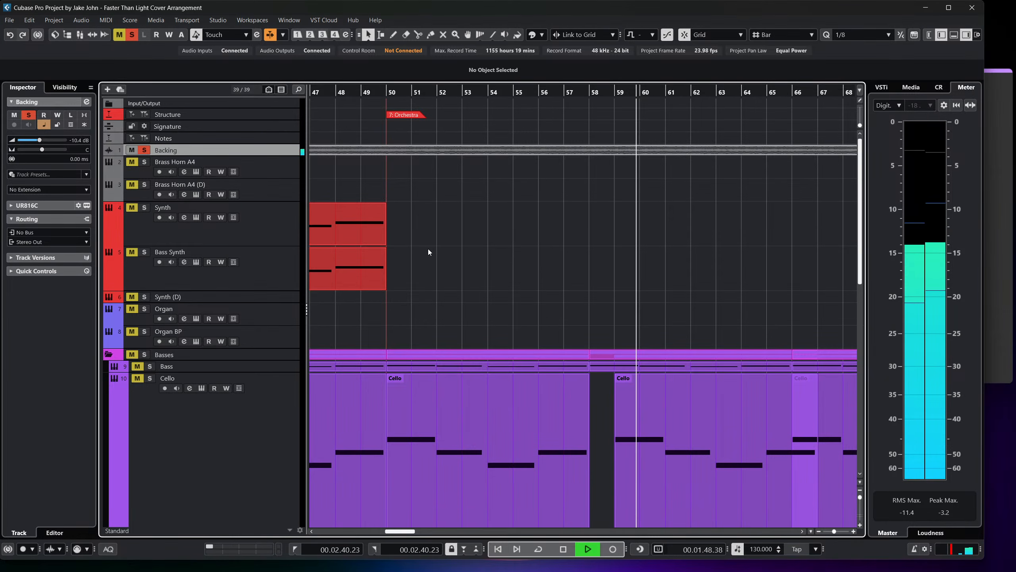
{"action": "key", "text": "space"}
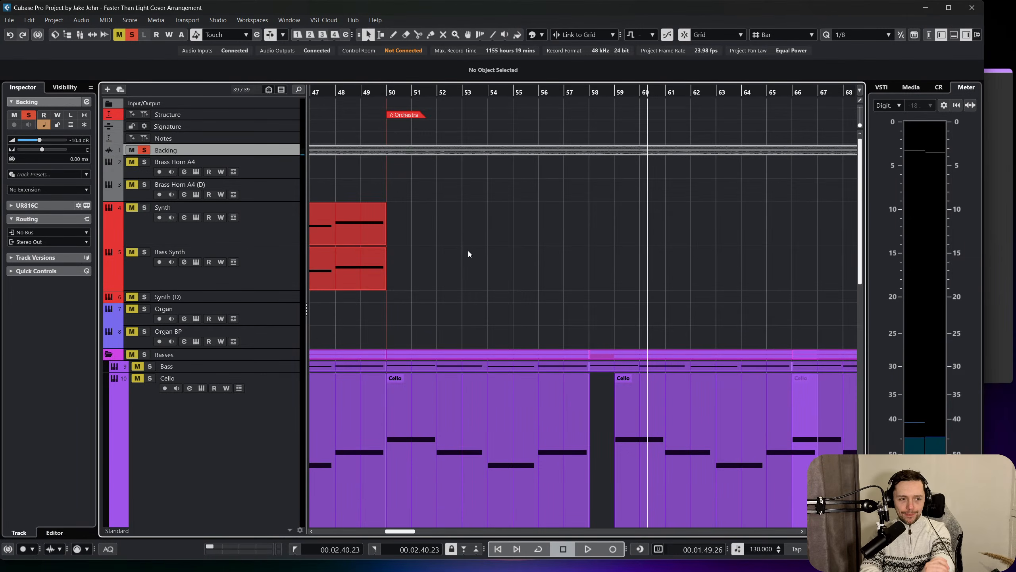
Draw a five-bar MIDI part on the Bass Synth track from bar 50 to bar 55 and open it for note editing.
{"action": "scroll", "coordinate": [462, 257], "scroll_direction": "left", "scroll_amount": 4}
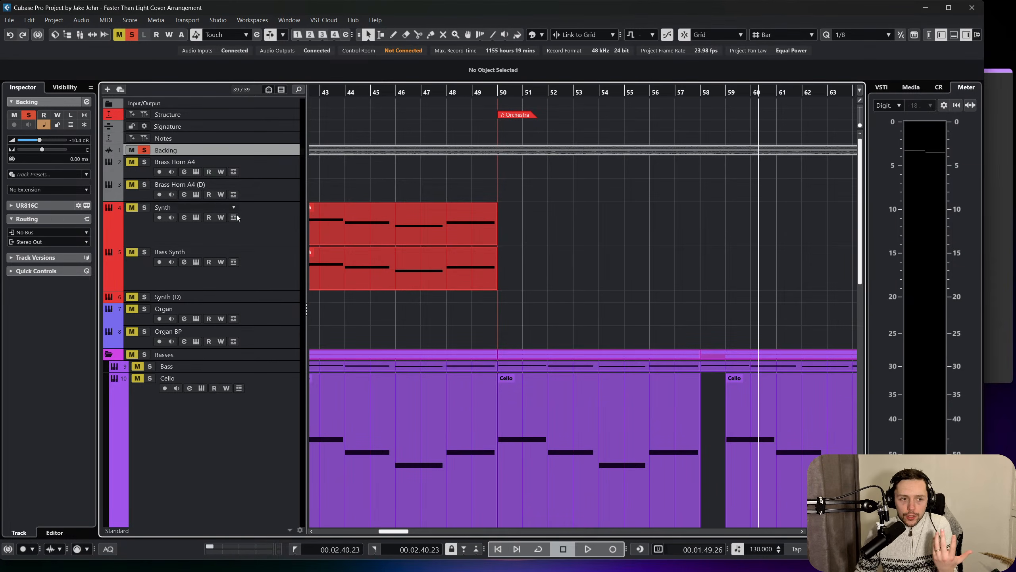
{"action": "left_click", "coordinate": [279, 185]}
{"action": "left_click", "coordinate": [277, 229]}
{"action": "left_click", "coordinate": [275, 277]}
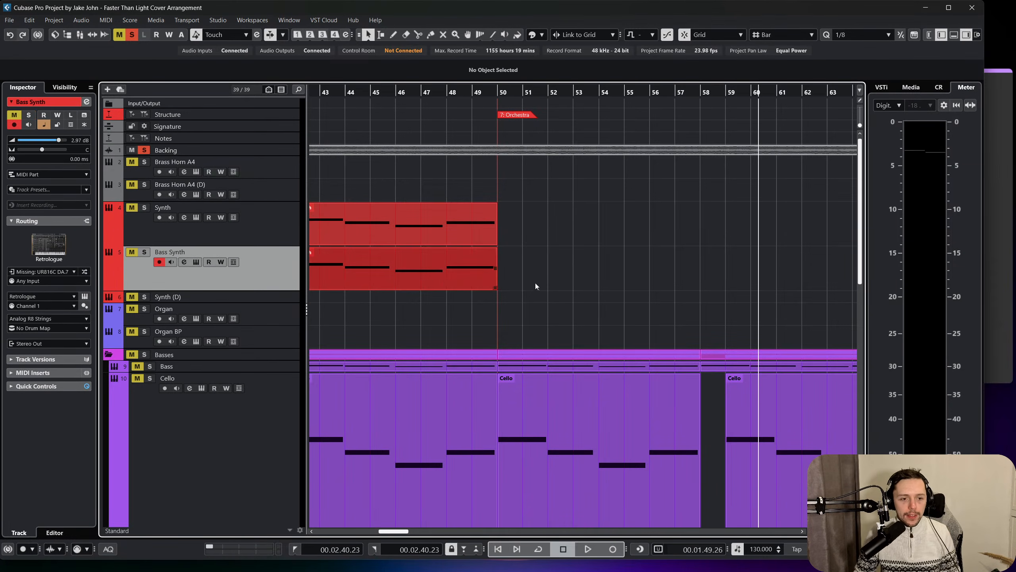
{"action": "scroll", "coordinate": [563, 265], "scroll_direction": "left", "scroll_amount": 2}
{"action": "right_click", "coordinate": [562, 264]}
{"action": "left_click", "coordinate": [590, 268]}
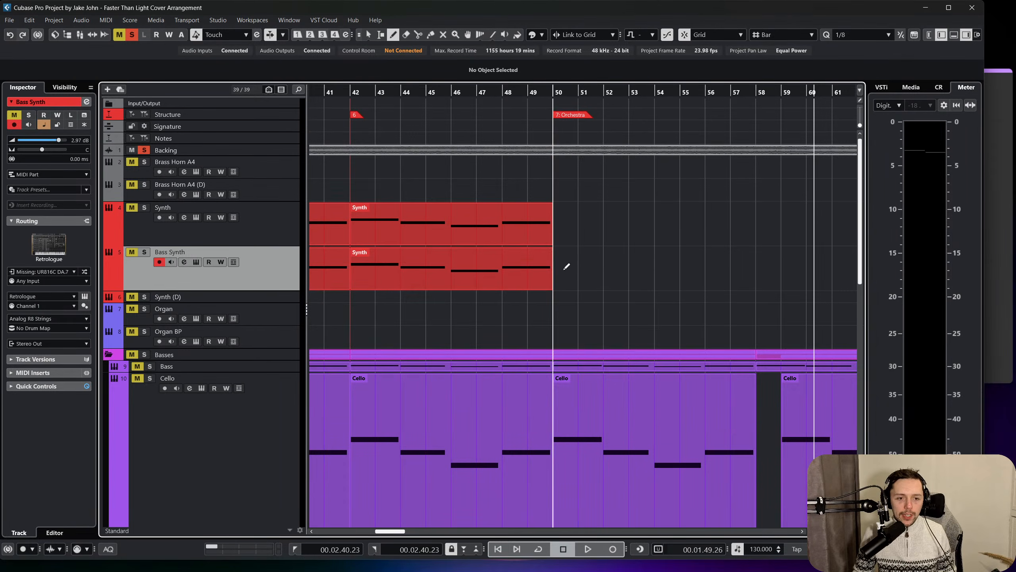
{"action": "left_click_drag", "start_coordinate": [567, 266], "coordinate": [680, 266]}
{"action": "double_click", "coordinate": [568, 257]}
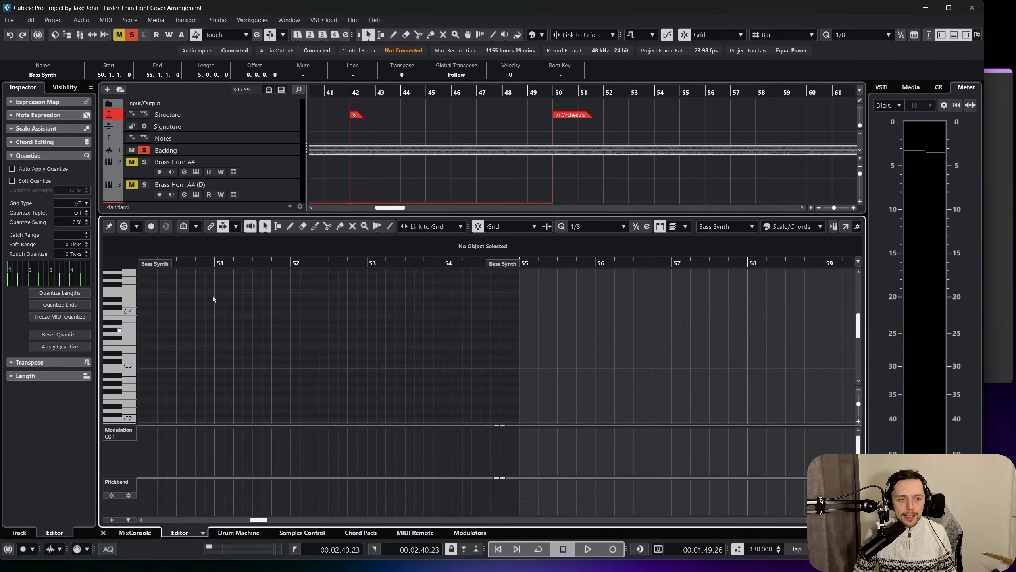
Listen to the Backing track from bar 50 to about bar 56 with the new Bass Synth part open.
{"action": "scroll", "coordinate": [266, 329], "scroll_direction": "left", "scroll_amount": 4}
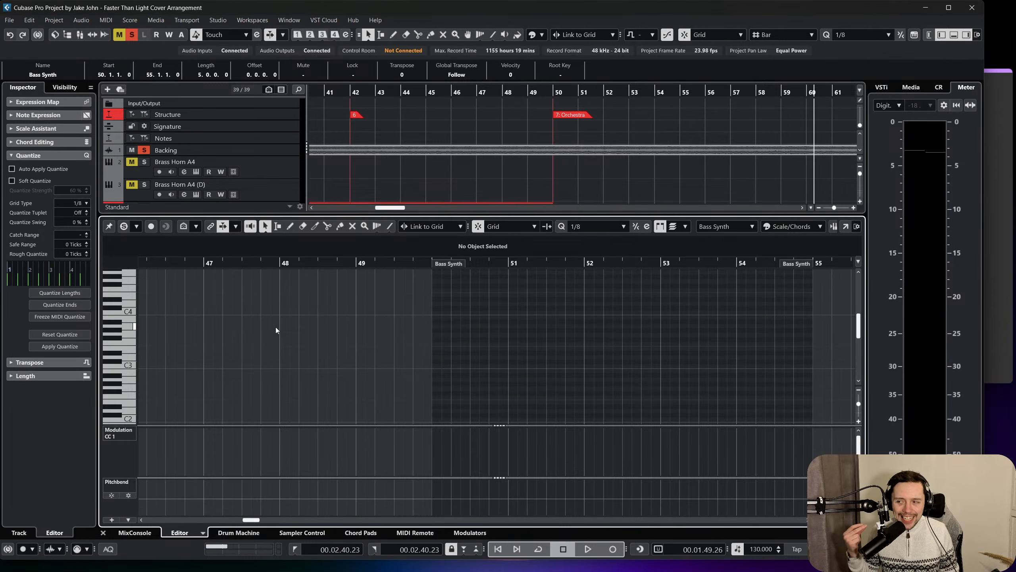
{"action": "left_click", "coordinate": [552, 93]}
{"action": "scroll", "coordinate": [542, 116], "scroll_direction": "right", "scroll_amount": 3}
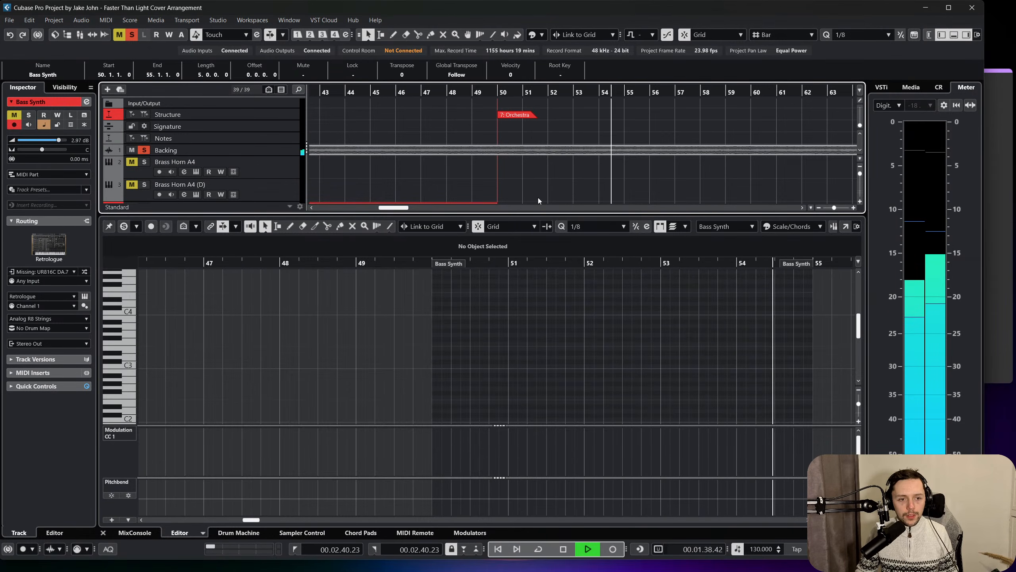
{"action": "key", "text": "f"}
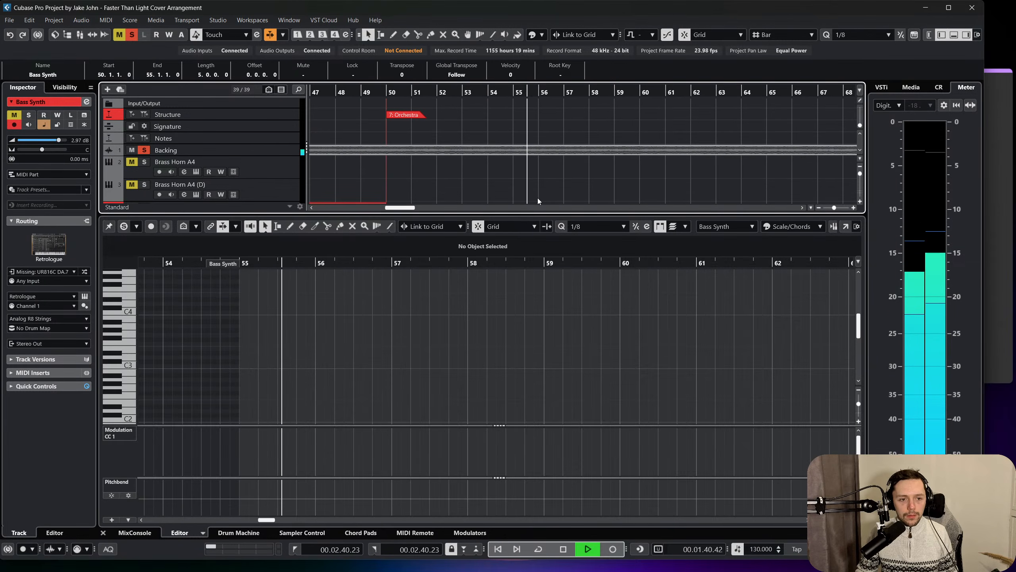
{"action": "key", "text": "space"}
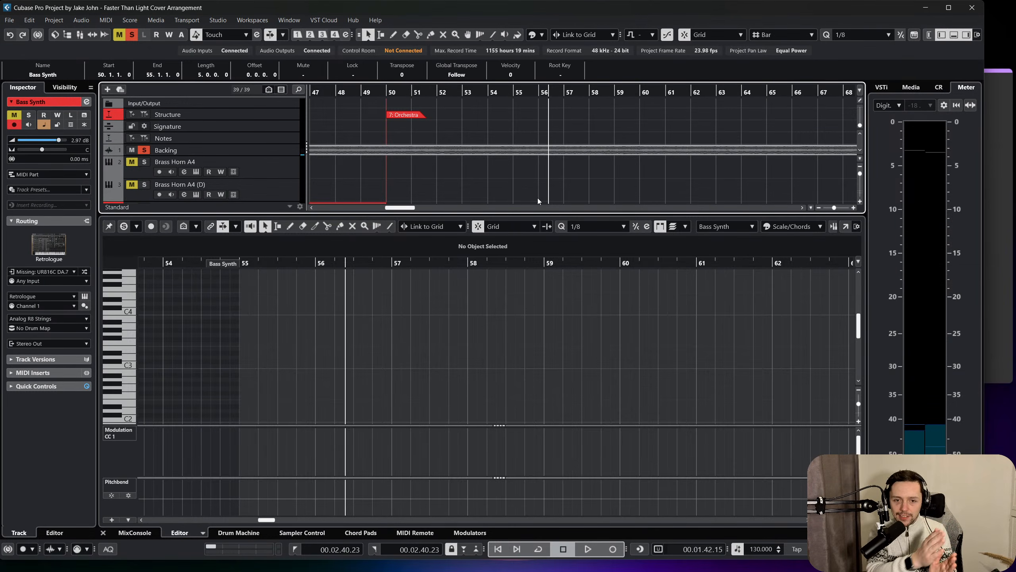
Return to bar 50, add a short D2 note in bar 53 of the Bass Synth part, and close the note editor.
{"action": "scroll", "coordinate": [463, 164], "scroll_direction": "down", "scroll_amount": 2}
{"action": "scroll", "coordinate": [467, 162], "scroll_direction": "down", "scroll_amount": 2}
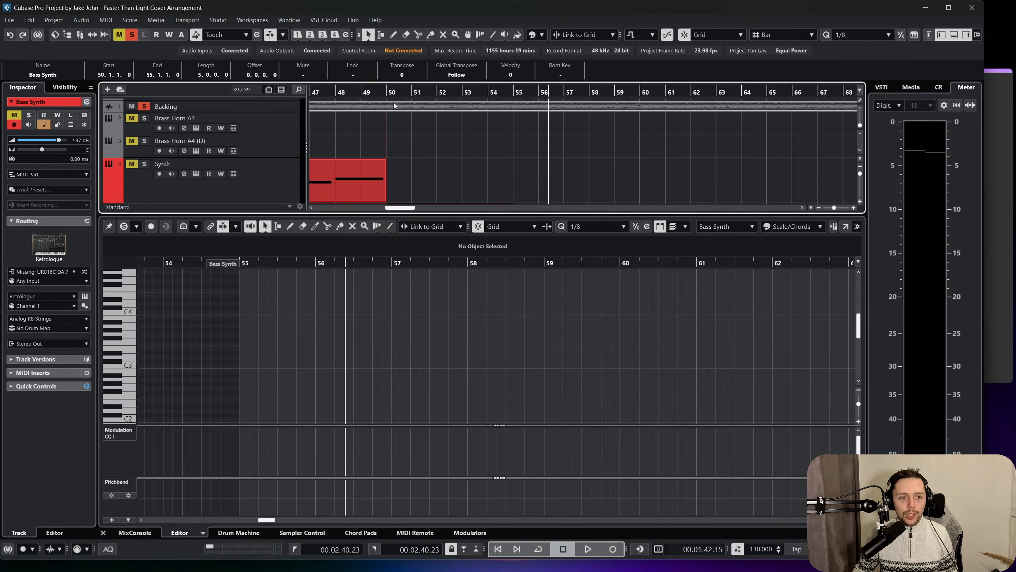
{"action": "left_click", "coordinate": [381, 99]}
{"action": "left_click_drag", "start_coordinate": [387, 121], "coordinate": [386, 124]}
{"action": "key", "text": "h"}
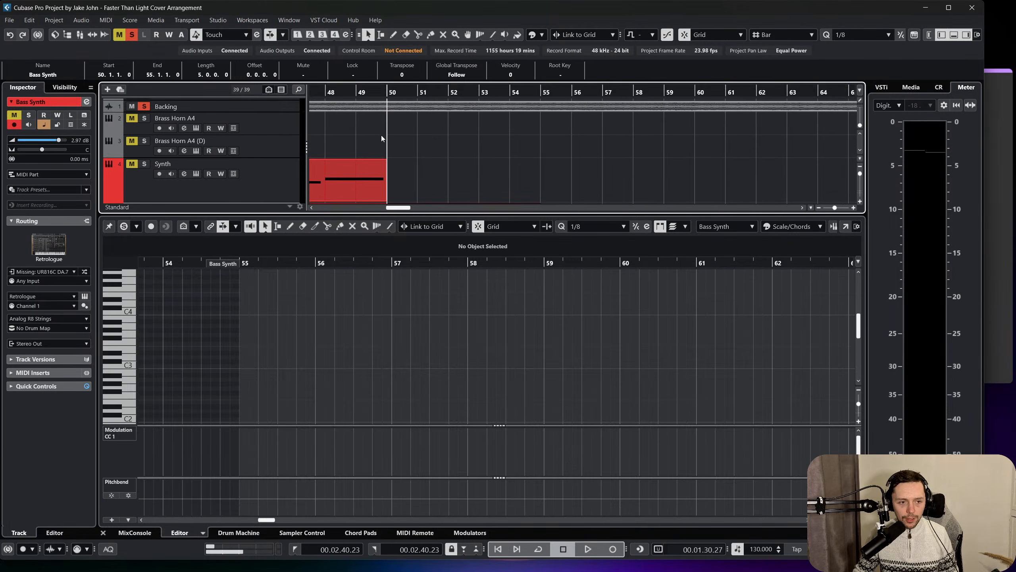
{"action": "left_click", "coordinate": [143, 409]}
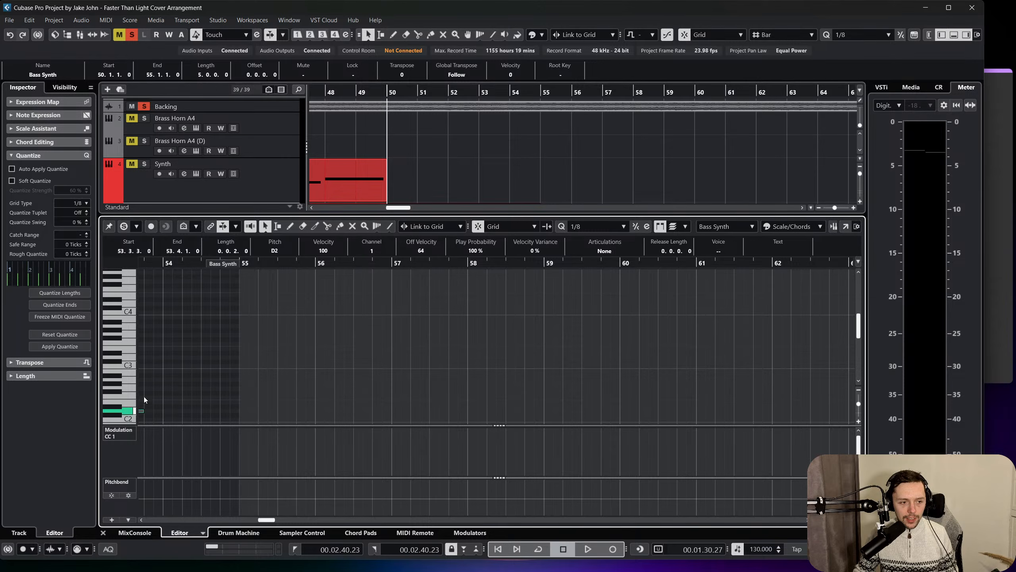
{"action": "scroll", "coordinate": [144, 396], "scroll_direction": "left", "scroll_amount": 3}
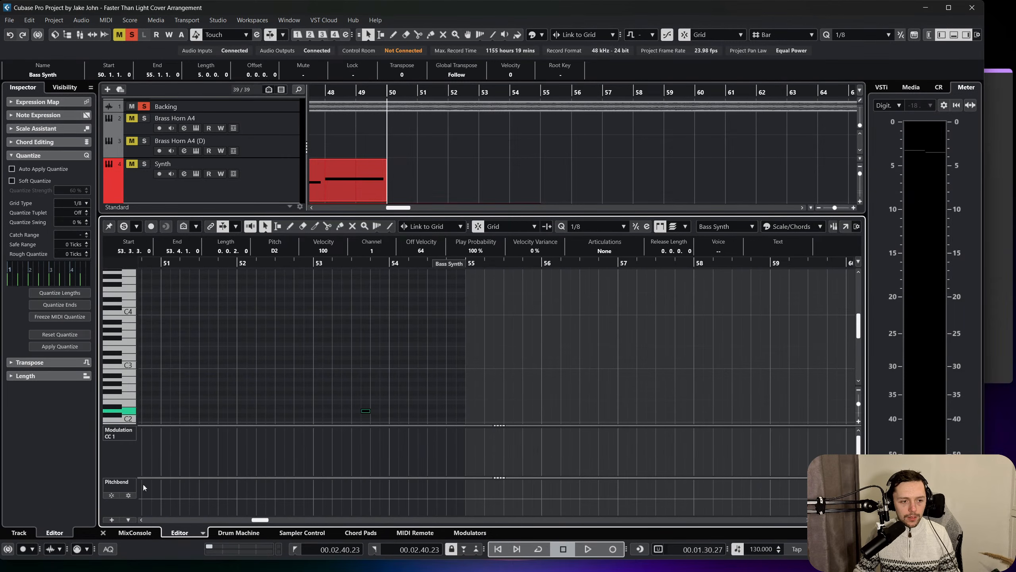
{"action": "left_click_drag", "start_coordinate": [96, 534], "coordinate": [98, 534]}
{"action": "left_click", "coordinate": [106, 532]}
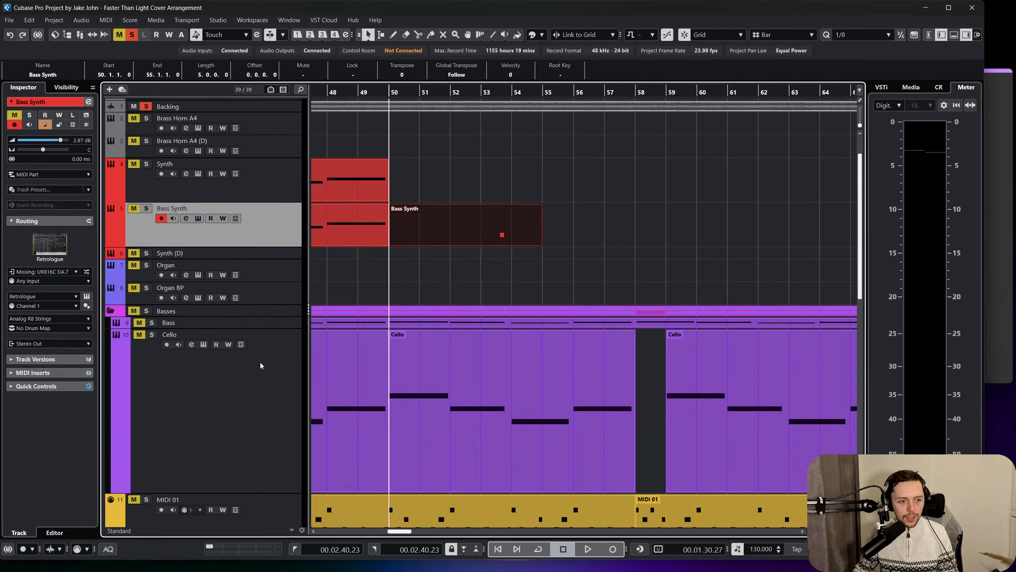
Replace the five-bar Bass Synth part with a three-bar part from bar 50 to bar 53 and open it for note editing.
{"action": "key", "text": "Delete"}
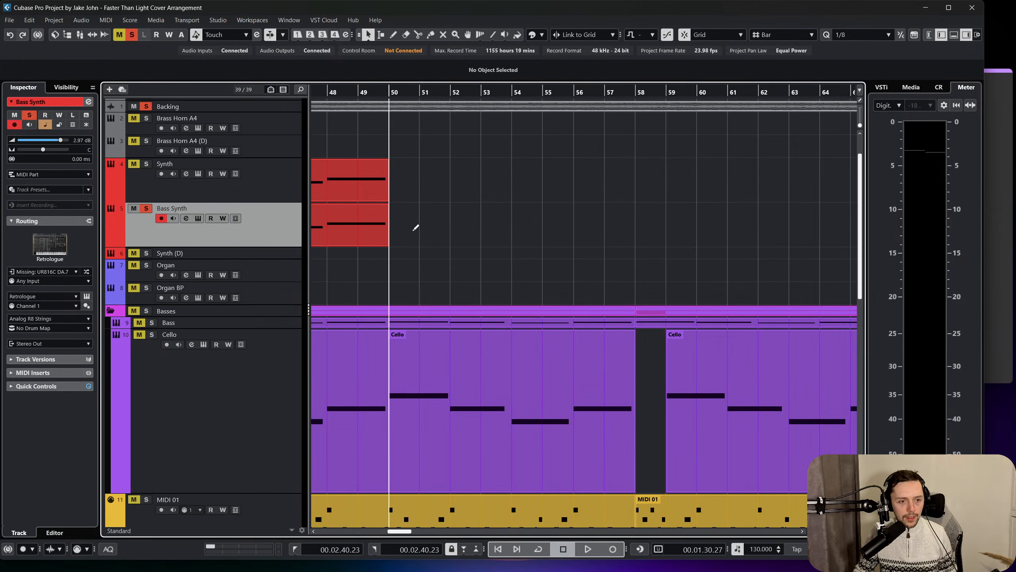
{"action": "left_click_drag", "start_coordinate": [414, 228], "coordinate": [489, 224]}
{"action": "key", "text": "Return"}
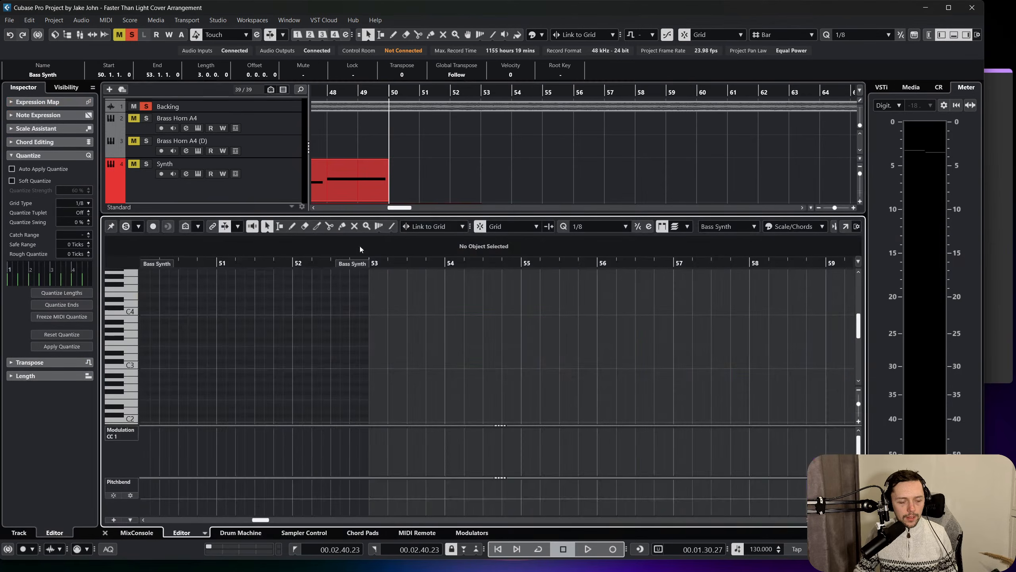
Add an eighth-note D1 at the start of bar 50 in the Bass Synth part.
{"action": "left_click", "coordinate": [136, 412]}
{"action": "scroll", "coordinate": [146, 374], "scroll_direction": "down", "scroll_amount": 2}
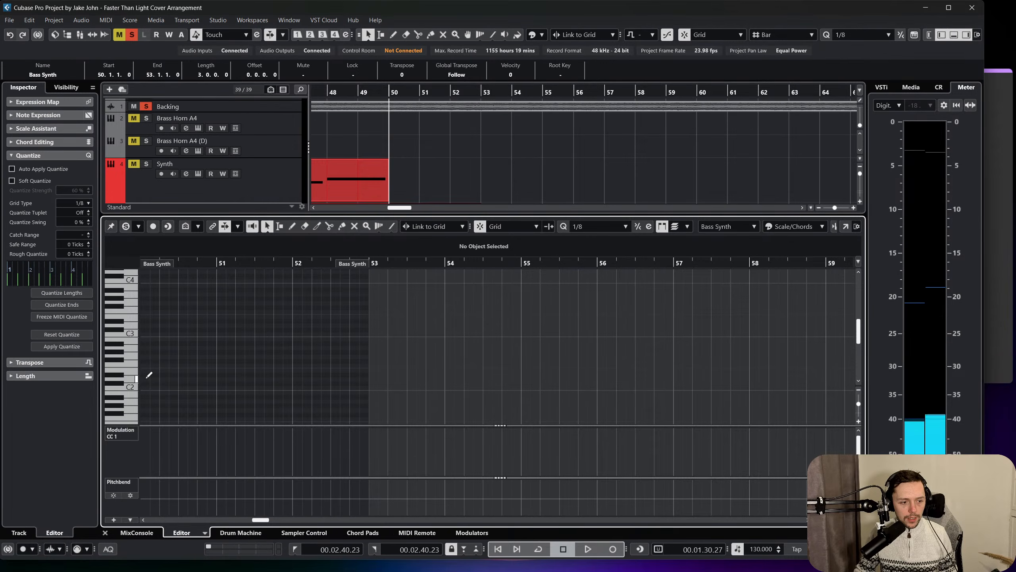
{"action": "left_click", "coordinate": [147, 378]}
{"action": "key", "text": "shift+Down"}
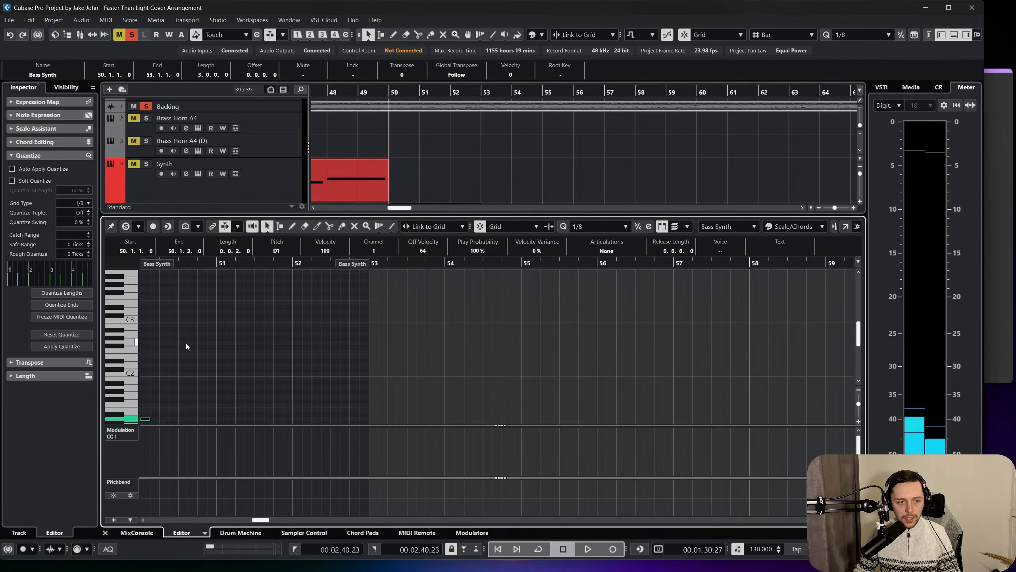
Listen briefly to the Backing track around bar 50 and return the playhead to bar 50.
{"action": "key", "text": "space"}
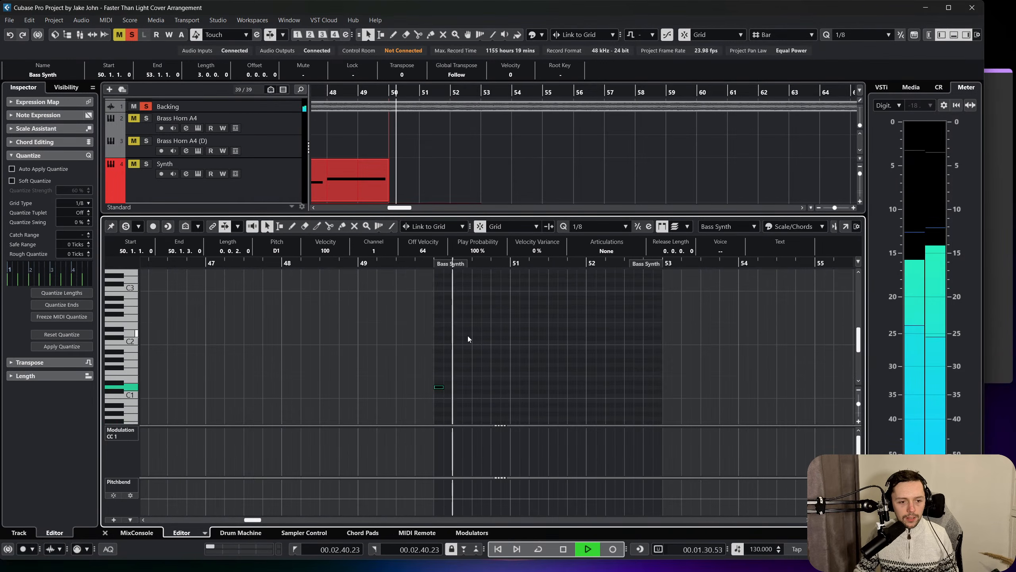
{"action": "key", "text": "space"}
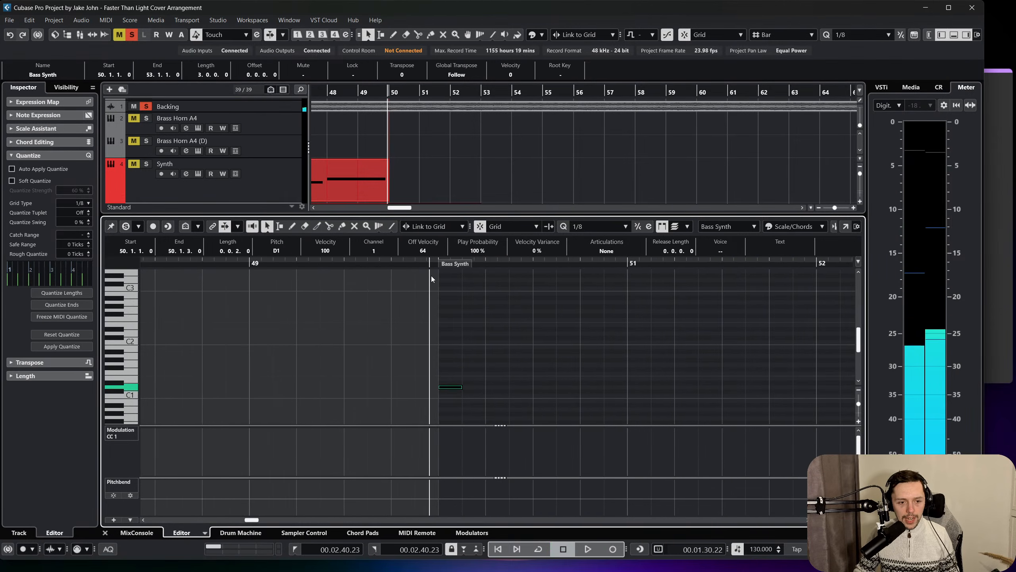
{"action": "key", "text": "h"}
{"action": "key", "text": "h"}
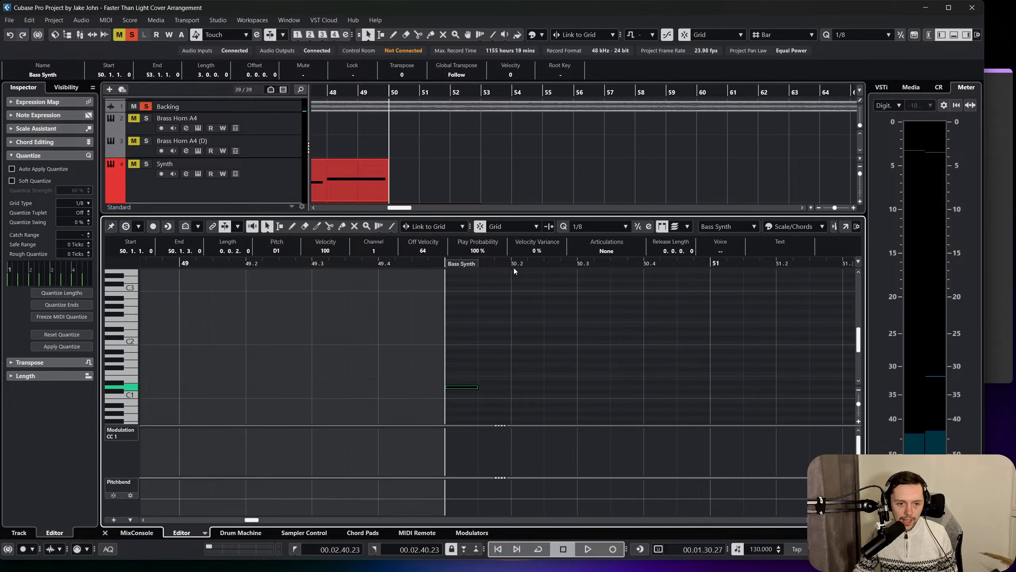
{"action": "left_click", "coordinate": [433, 264]}
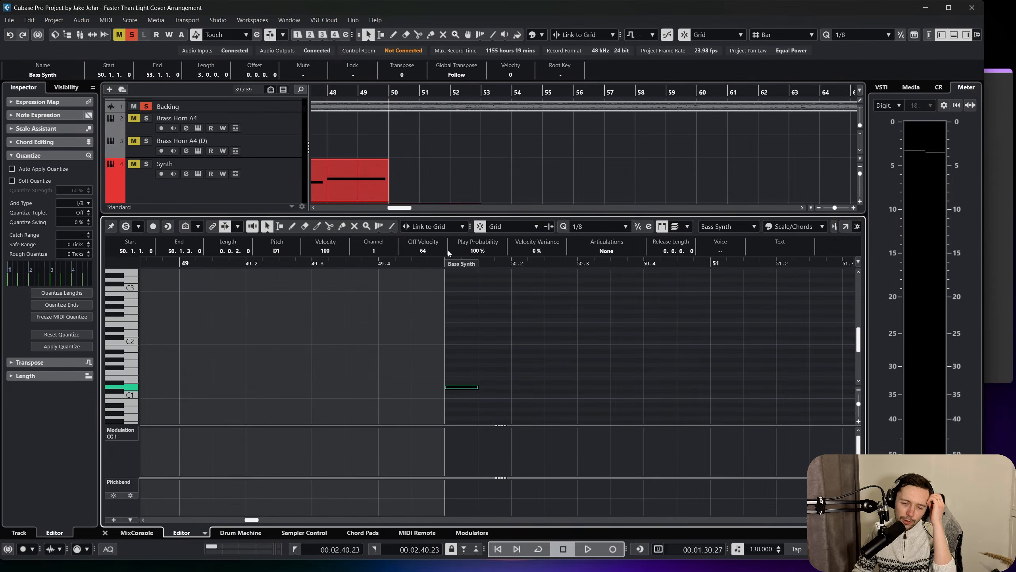
Show the Bass Synth part in a separate Key Editor window and place the playhead at bar 50.
{"action": "left_click", "coordinate": [105, 19]}
{"action": "left_click", "coordinate": [120, 30]}
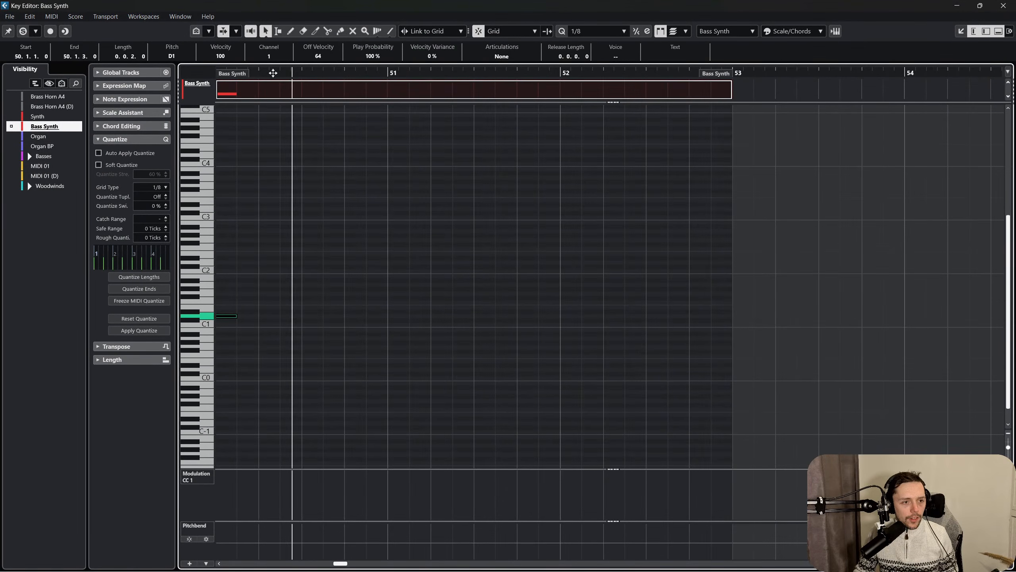
{"action": "left_click_drag", "start_coordinate": [273, 73], "coordinate": [260, 136]}
{"action": "left_click_drag", "start_coordinate": [414, 74], "coordinate": [280, 76]}
Mute the D1 note at the start of bar 50 and return to the Object Selection tool.
{"action": "right_click", "coordinate": [363, 234]}
{"action": "left_click", "coordinate": [402, 237]}
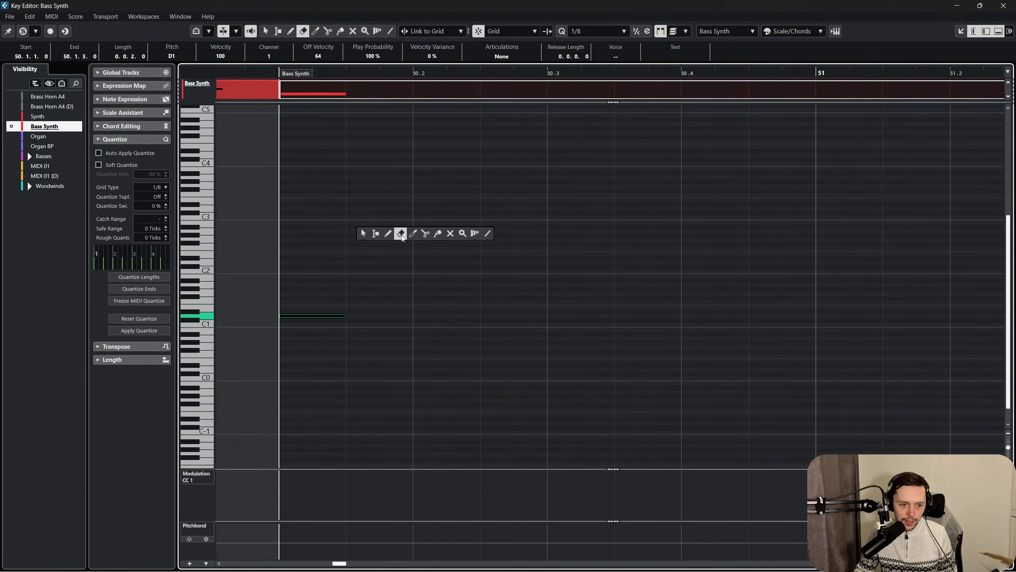
{"action": "left_click", "coordinate": [450, 233]}
{"action": "left_click_drag", "start_coordinate": [437, 249], "coordinate": [280, 319]}
{"action": "right_click", "coordinate": [377, 230]}
{"action": "left_click", "coordinate": [378, 229]}
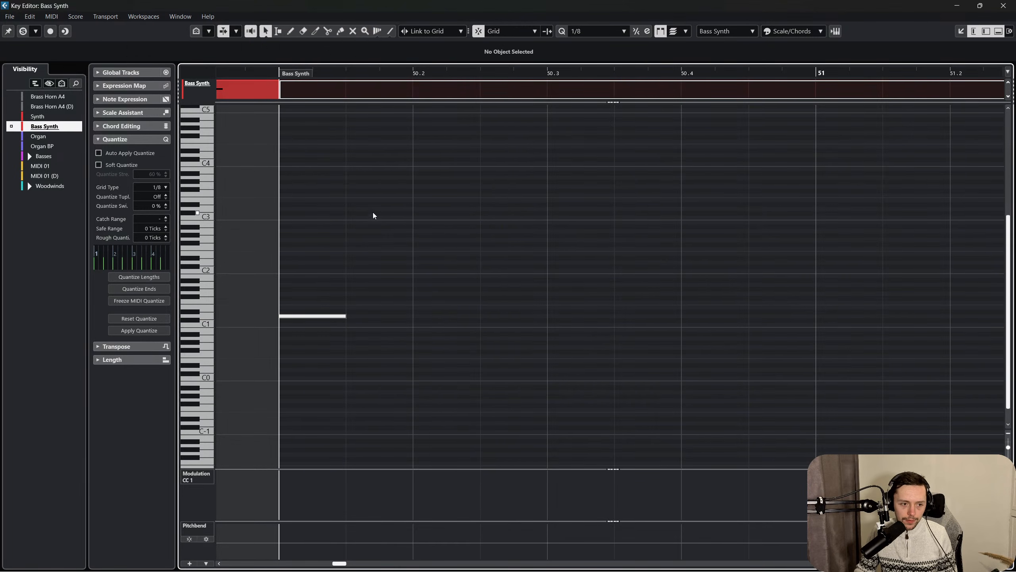
Play the passage from bar 50 to about bar 52 twice with the D1 note muted.
{"action": "key", "text": "space"}
{"action": "key", "text": "f"}
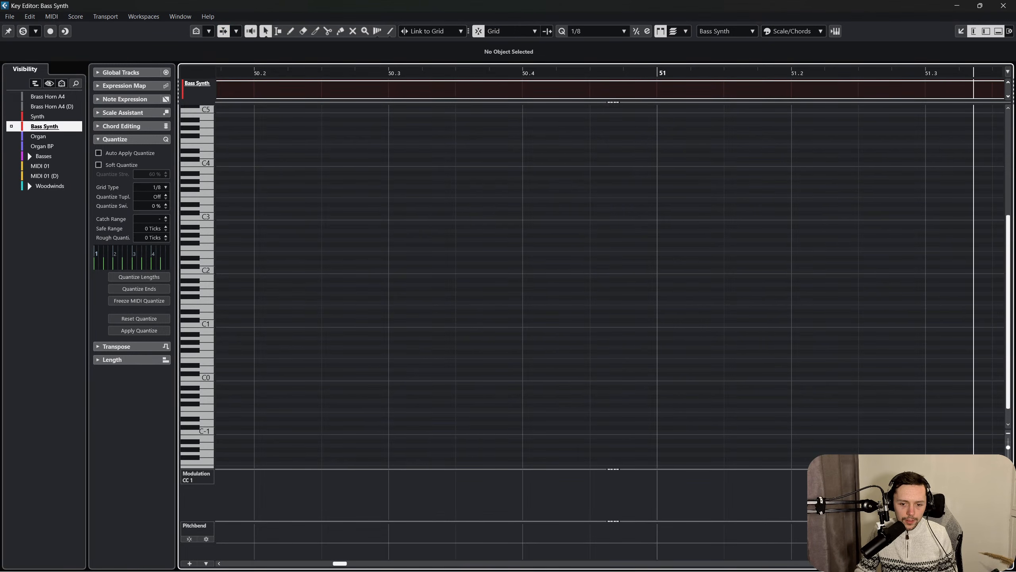
{"action": "key", "text": "g"}
{"action": "scroll", "coordinate": [492, 302], "scroll_direction": "left", "scroll_amount": 5}
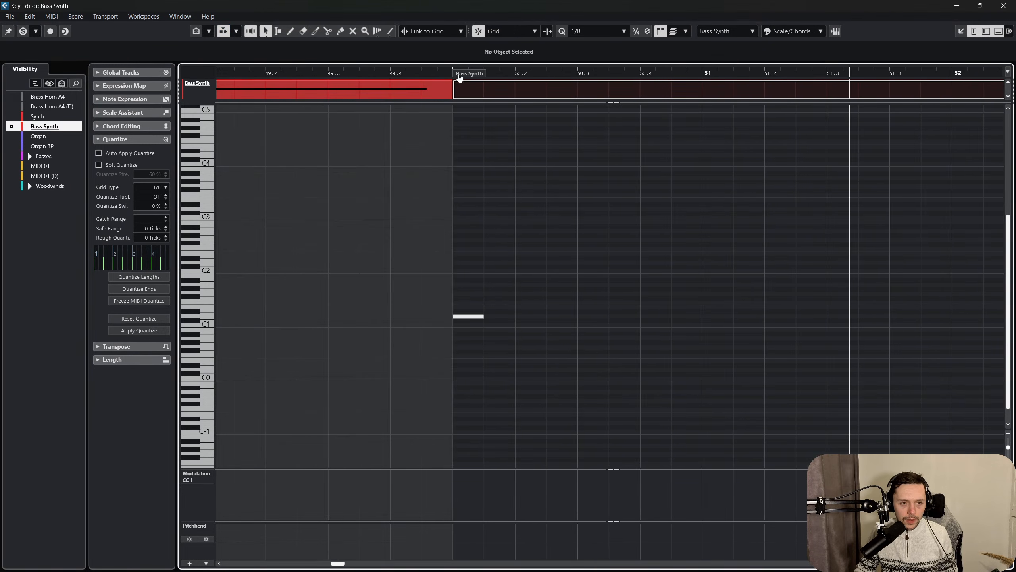
{"action": "left_click", "coordinate": [460, 79]}
{"action": "key", "text": "space"}
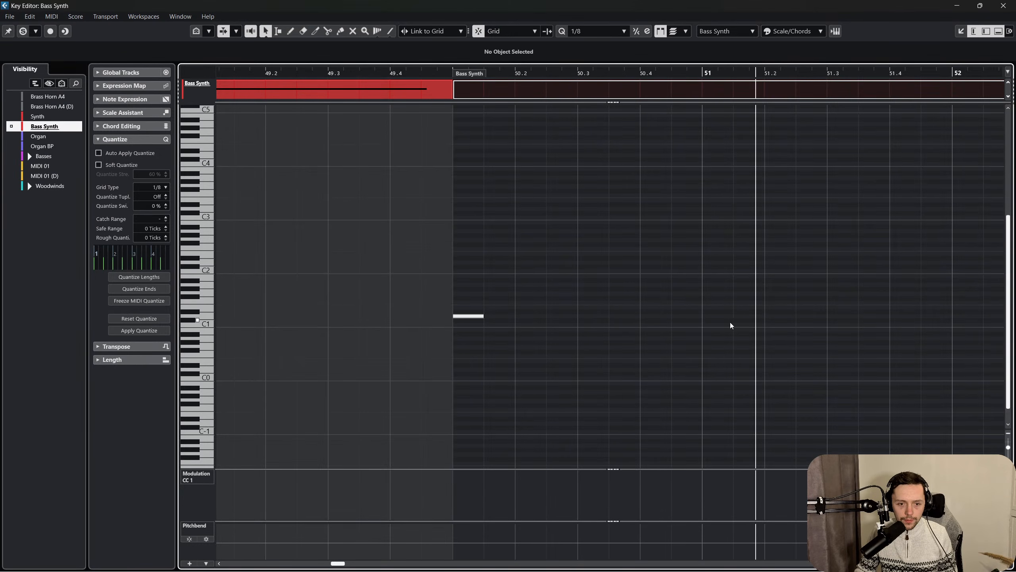
{"action": "key", "text": "f"}
{"action": "key", "text": "f"}
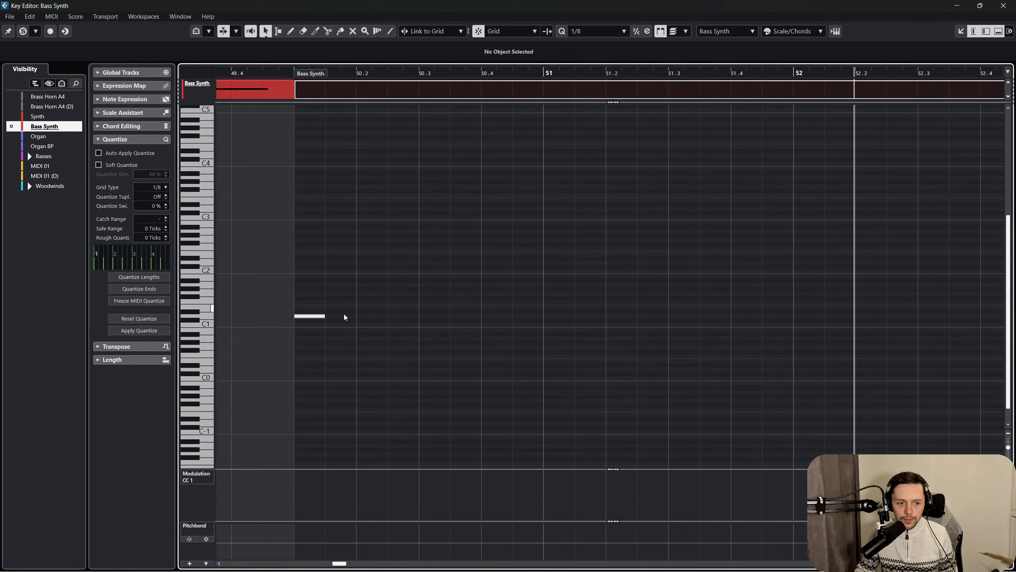
Unmute the D1 note at the start of bar 50.
{"action": "right_click", "coordinate": [293, 262]}
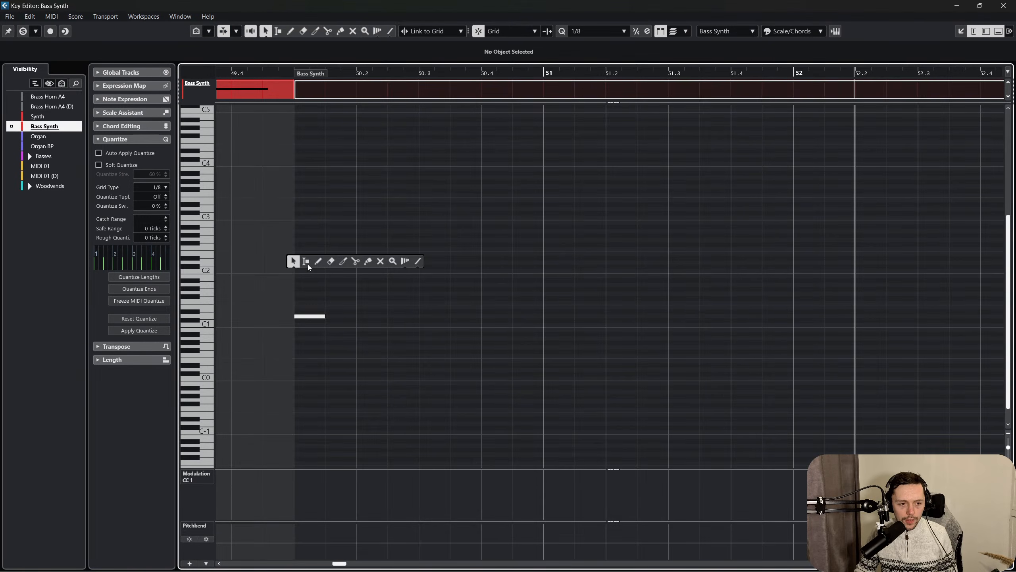
{"action": "left_click", "coordinate": [380, 260]}
{"action": "left_click_drag", "start_coordinate": [370, 261], "coordinate": [291, 356]}
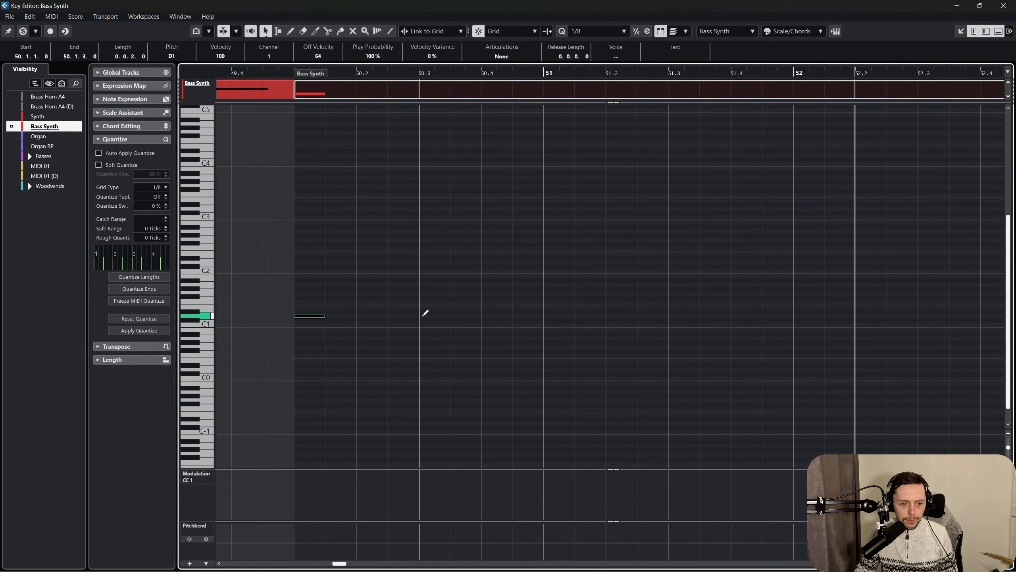
Add an eighth-note D1 on beat 3 of bar 50 and play the passage from bar 50.
{"action": "left_click", "coordinate": [423, 316]}
{"action": "right_click", "coordinate": [405, 327]}
{"action": "left_click", "coordinate": [284, 75]}
{"action": "left_click", "coordinate": [288, 75]}
{"action": "key", "text": "space"}
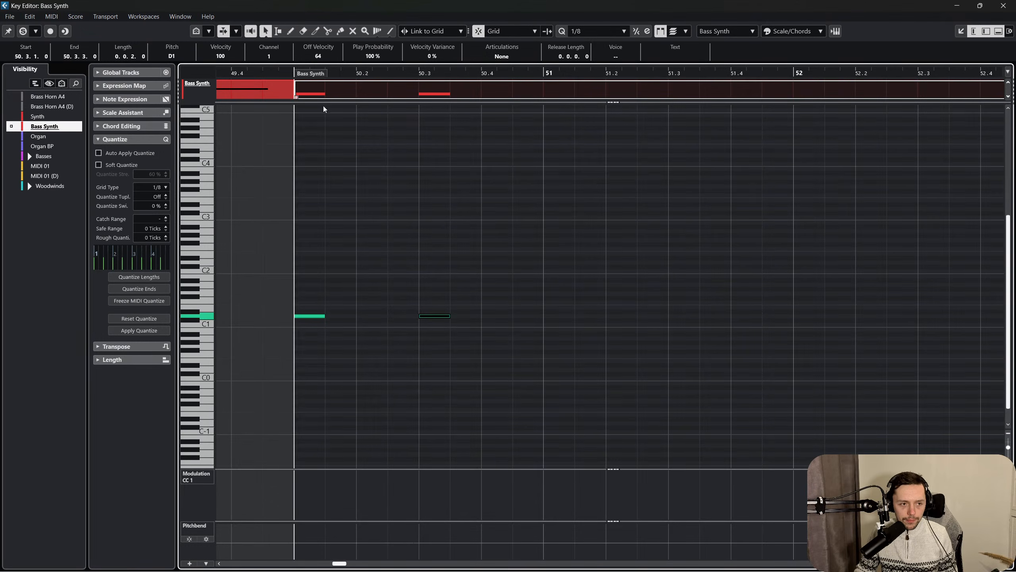
Add an eighth-note D1 on the second half of beat 4 in bar 50 and play it back from bar 50.
{"action": "left_click", "coordinate": [519, 316]}
{"action": "left_click", "coordinate": [561, 313]}
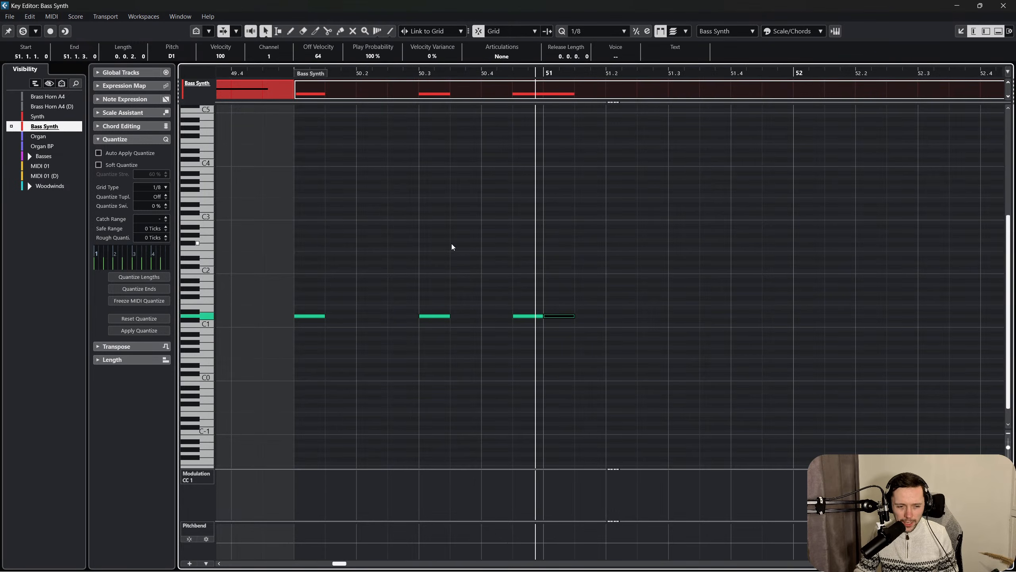
{"action": "key", "text": "Delete"}
{"action": "scroll", "coordinate": [448, 241], "scroll_direction": "left", "scroll_amount": 2}
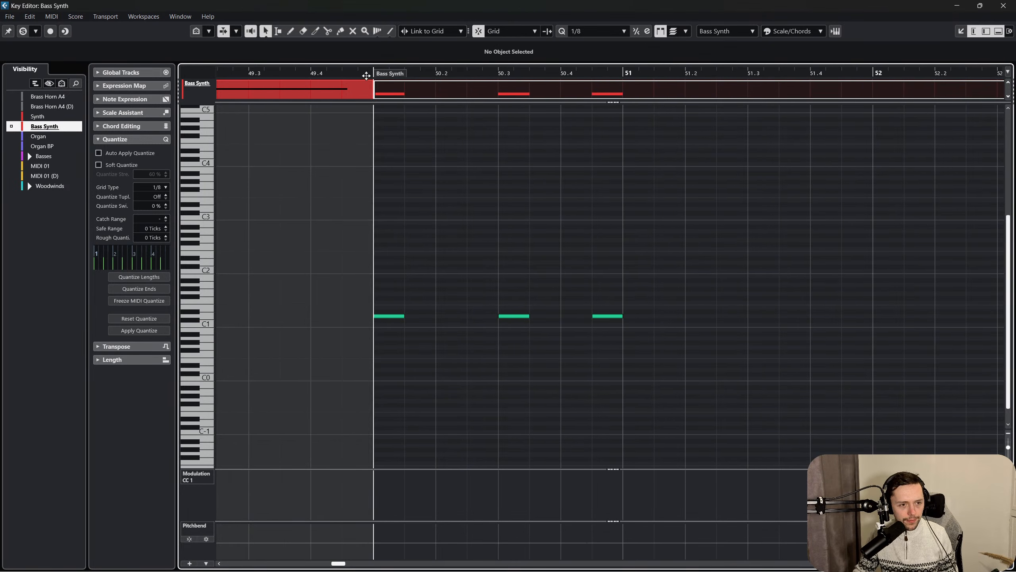
{"action": "key", "text": "space"}
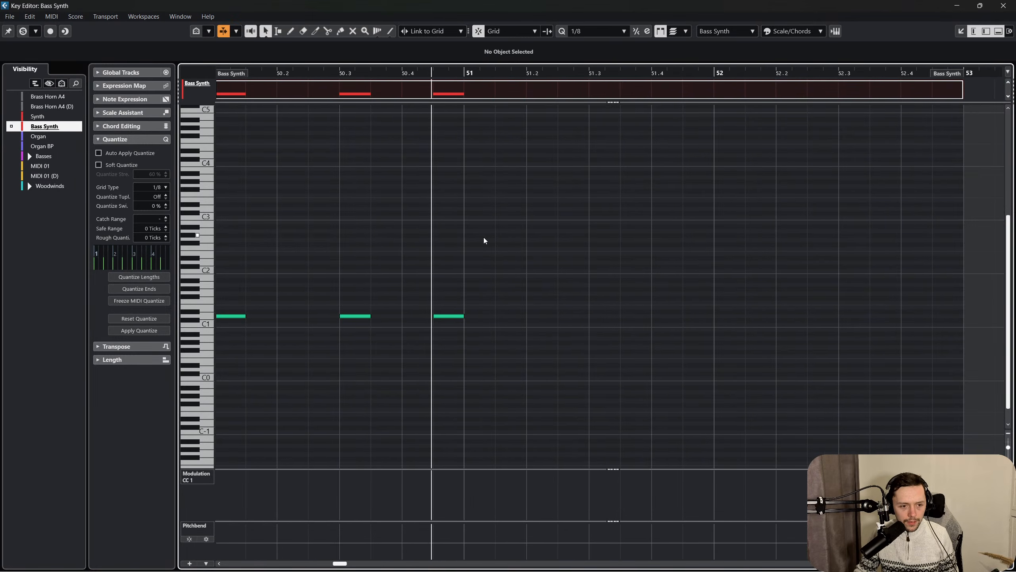
Add an eighth-note D1 on beat 2 of bar 51 and listen to the pattern from bar 50.
{"action": "left_click", "coordinate": [541, 316], "text": "alt"}
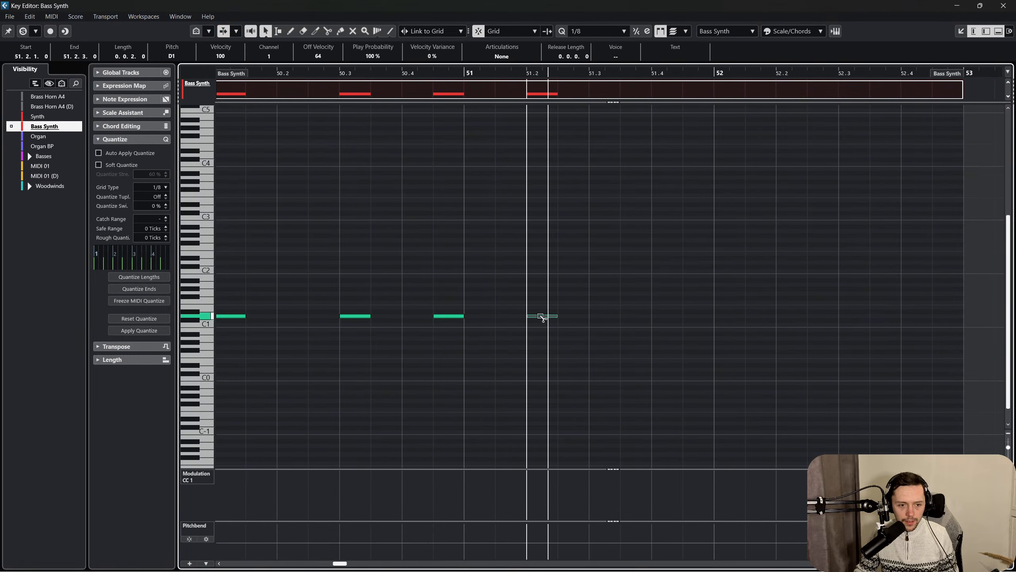
{"action": "scroll", "coordinate": [530, 309], "scroll_direction": "left", "scroll_amount": 2}
{"action": "left_click", "coordinate": [367, 74]}
{"action": "key", "text": "space"}
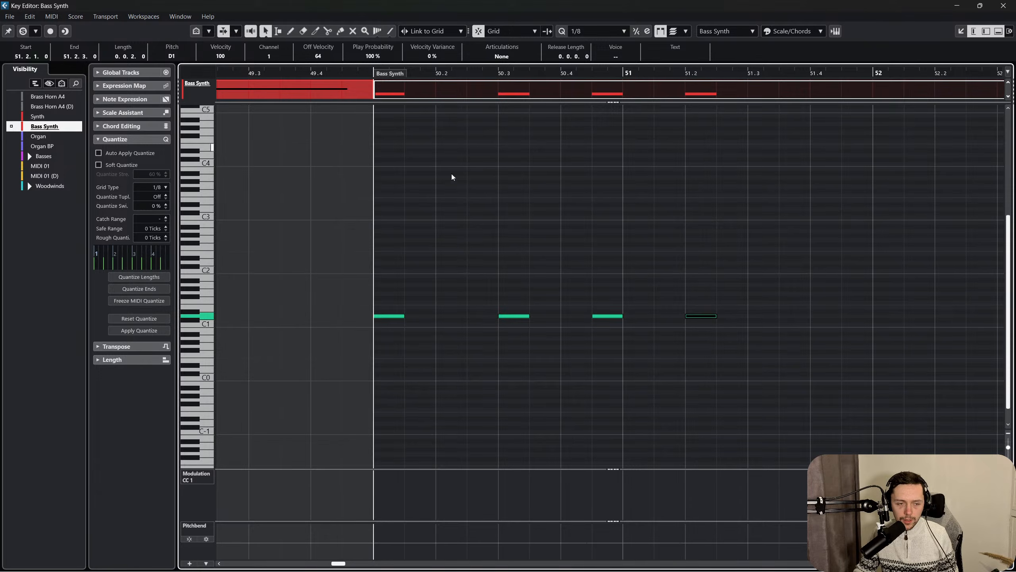
{"action": "scroll", "coordinate": [486, 224], "scroll_direction": "right", "scroll_amount": 1}
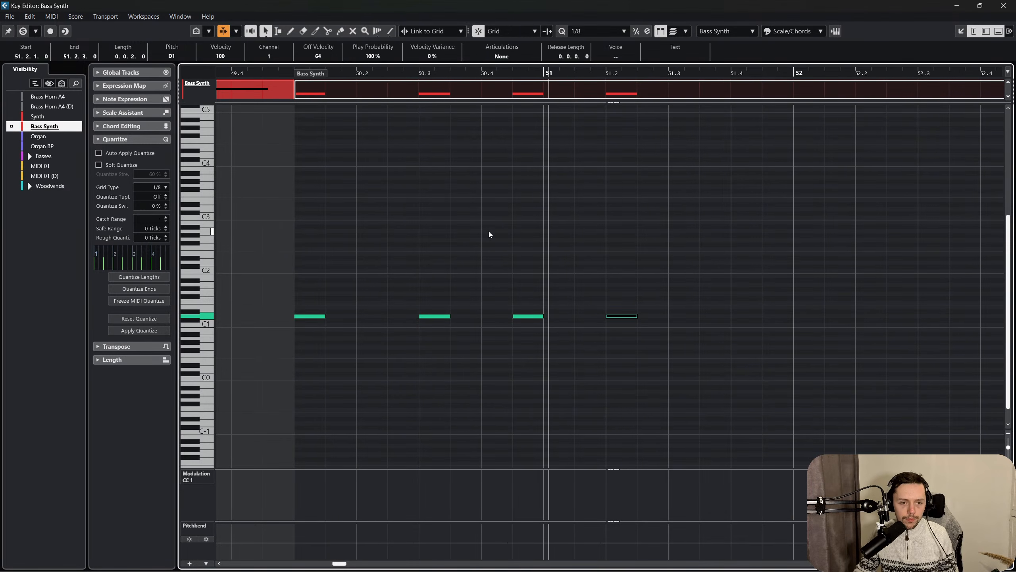
{"action": "key", "text": "space"}
Mute the D1 note on beat 2 of bar 51 and play the pattern from bar 50.
{"action": "right_click", "coordinate": [475, 299]}
{"action": "left_click", "coordinate": [513, 297]}
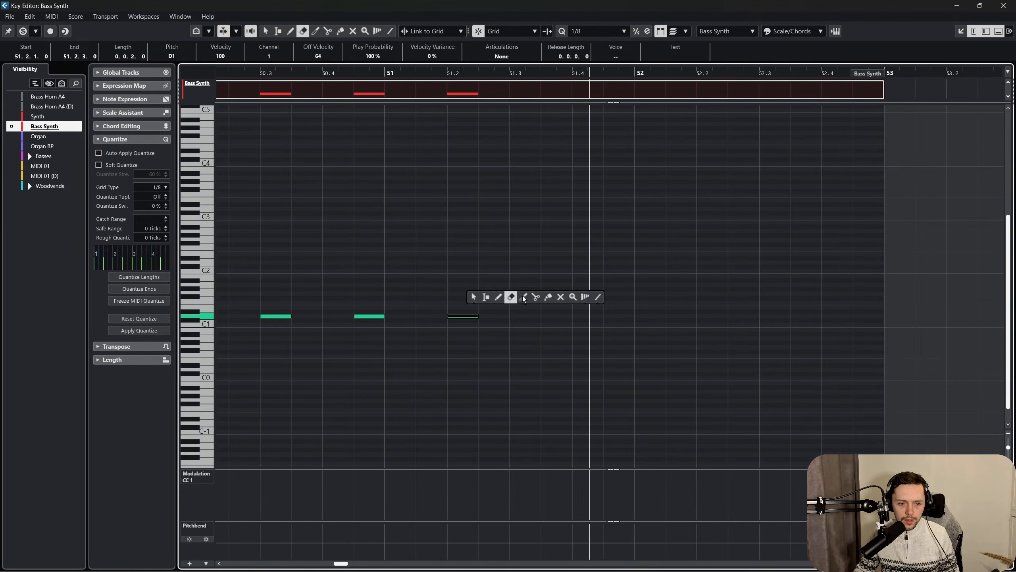
{"action": "left_click", "coordinate": [560, 297]}
{"action": "left_click", "coordinate": [469, 316]}
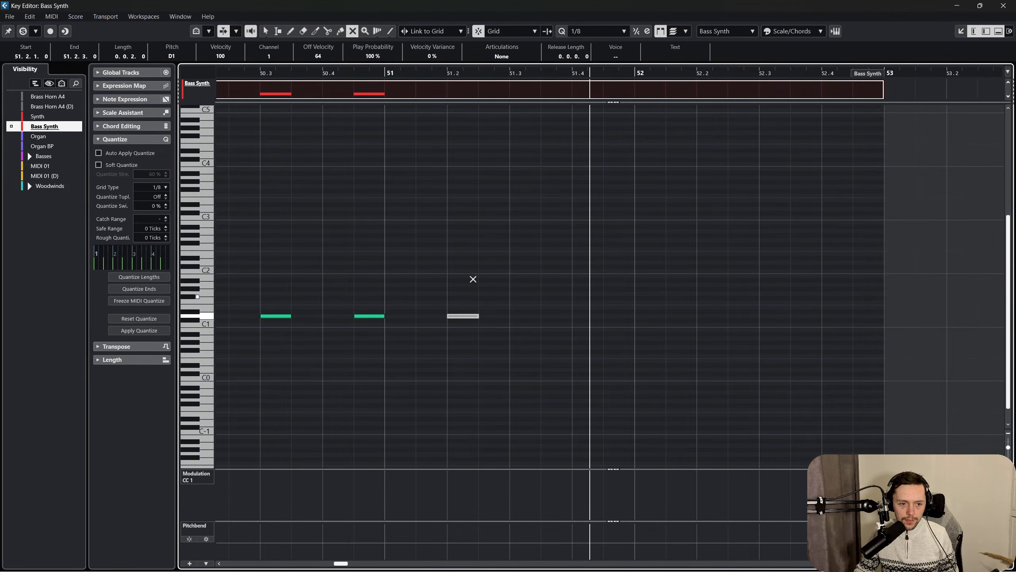
{"action": "right_click", "coordinate": [474, 274]}
{"action": "left_click", "coordinate": [474, 273]}
{"action": "scroll", "coordinate": [422, 240], "scroll_direction": "left", "scroll_amount": 2}
{"action": "left_click", "coordinate": [292, 69]}
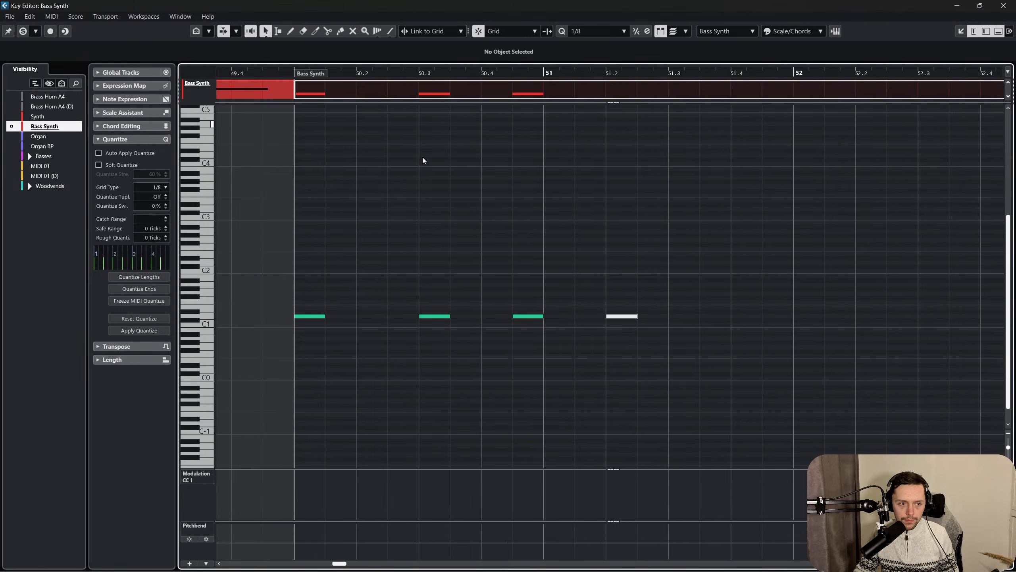
{"action": "key", "text": "space"}
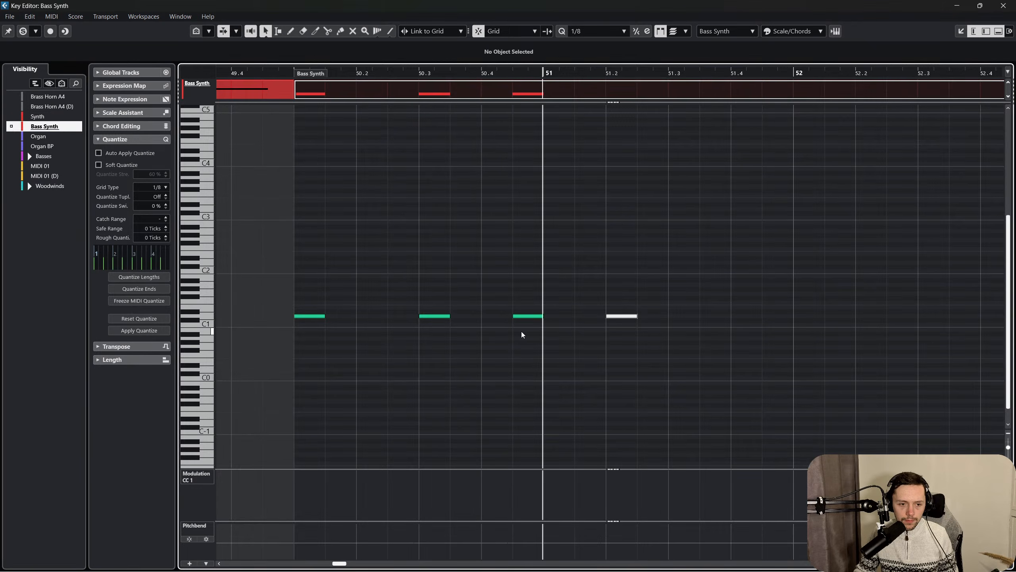
Move the muted D1 note in bar 51 to the second half of beat 2 and play from bar 50.
{"action": "left_click_drag", "start_coordinate": [634, 316], "coordinate": [654, 316]}
{"action": "left_click", "coordinate": [283, 73]}
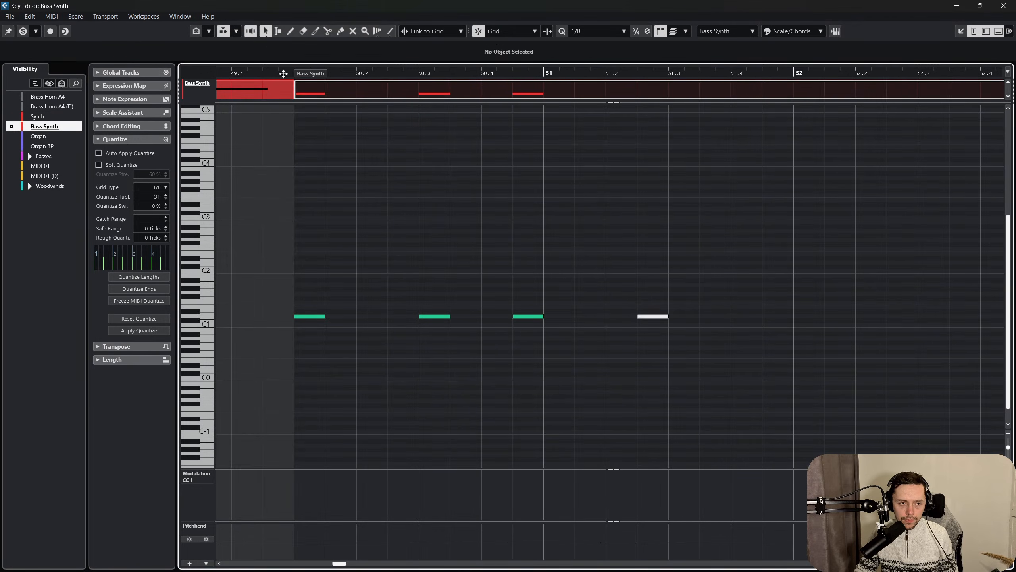
{"action": "key", "text": "space"}
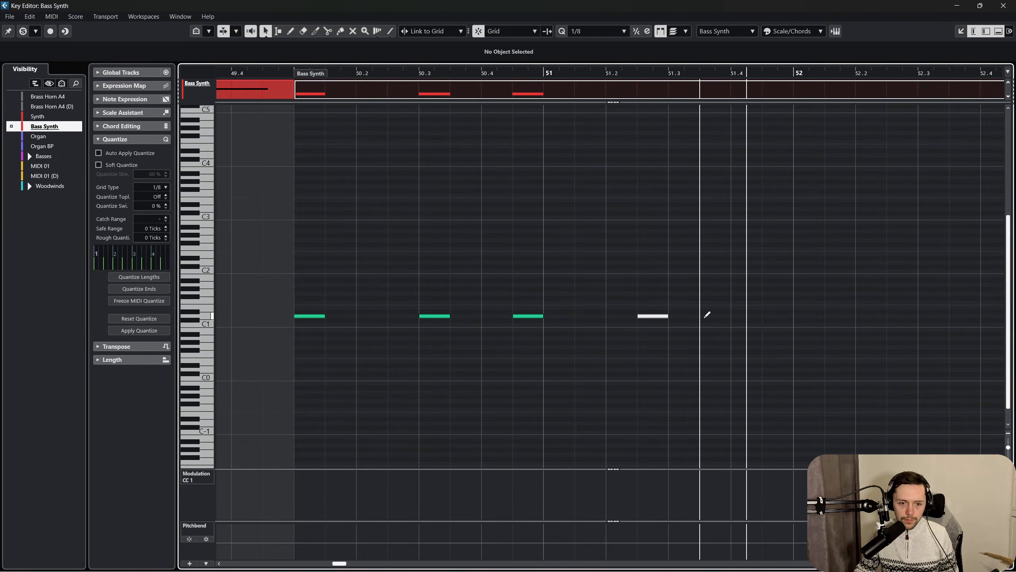
Add eighth-note D1 notes on the second half of beat 3 and on beat 4 of bar 51, then play from bar 50.
{"action": "left_click", "coordinate": [706, 316]}
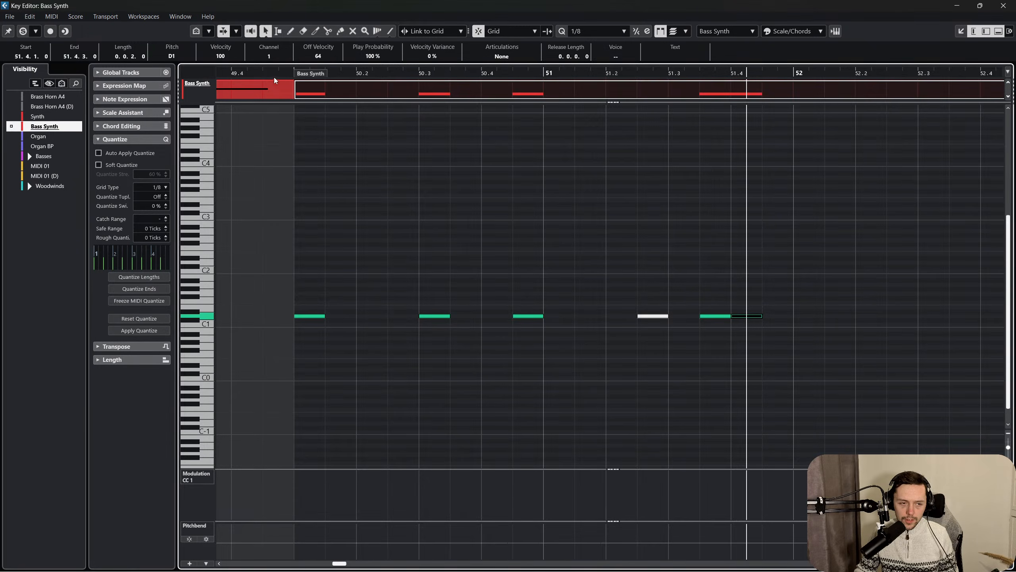
{"action": "key", "text": "space"}
Mute the last two D1 notes in bar 51 and place the playhead on beat 4 of that bar.
{"action": "right_click", "coordinate": [714, 291]}
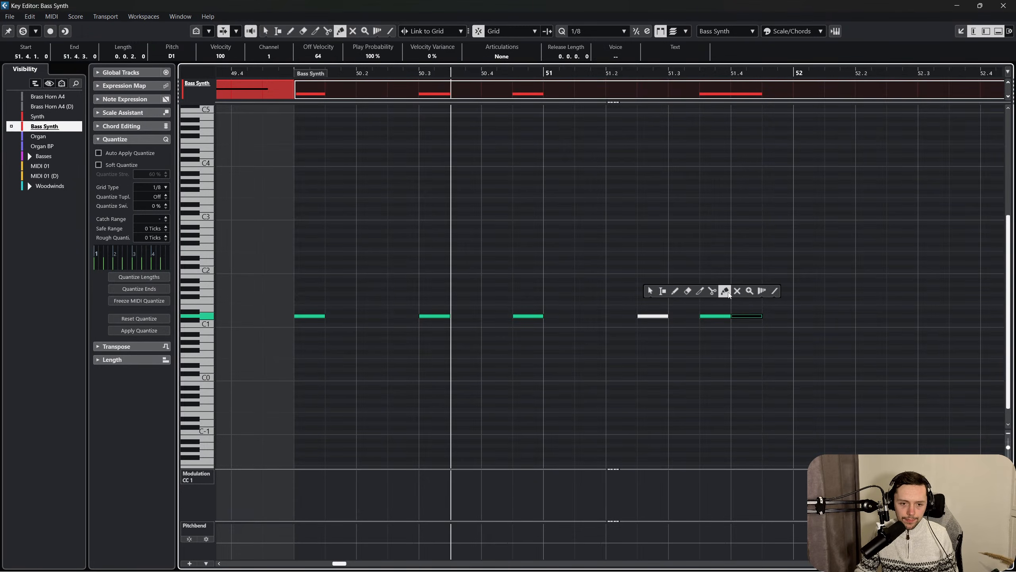
{"action": "left_click", "coordinate": [735, 291]}
{"action": "left_click", "coordinate": [745, 316]}
{"action": "key", "text": "1"}
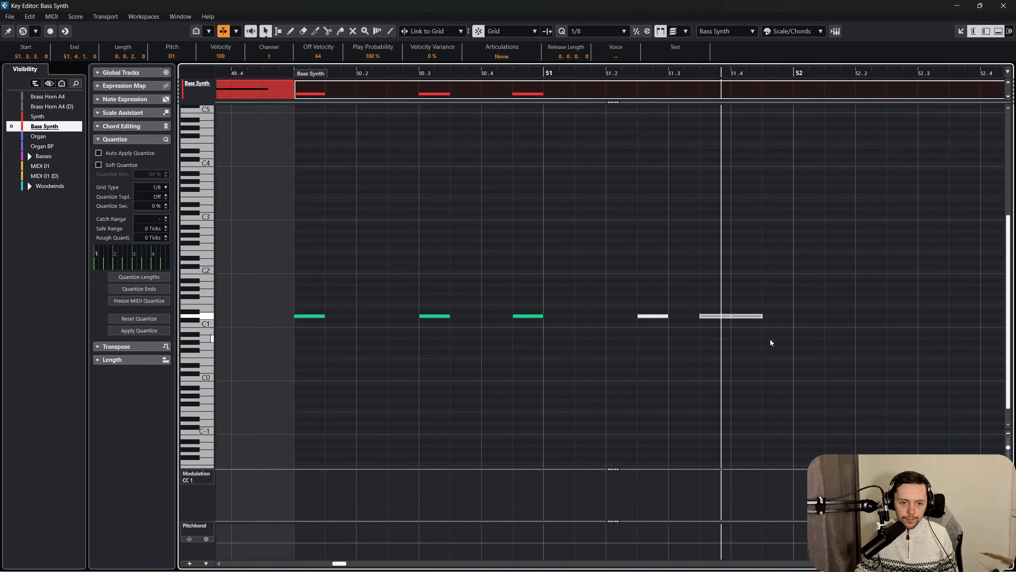
{"action": "left_click", "coordinate": [770, 342]}
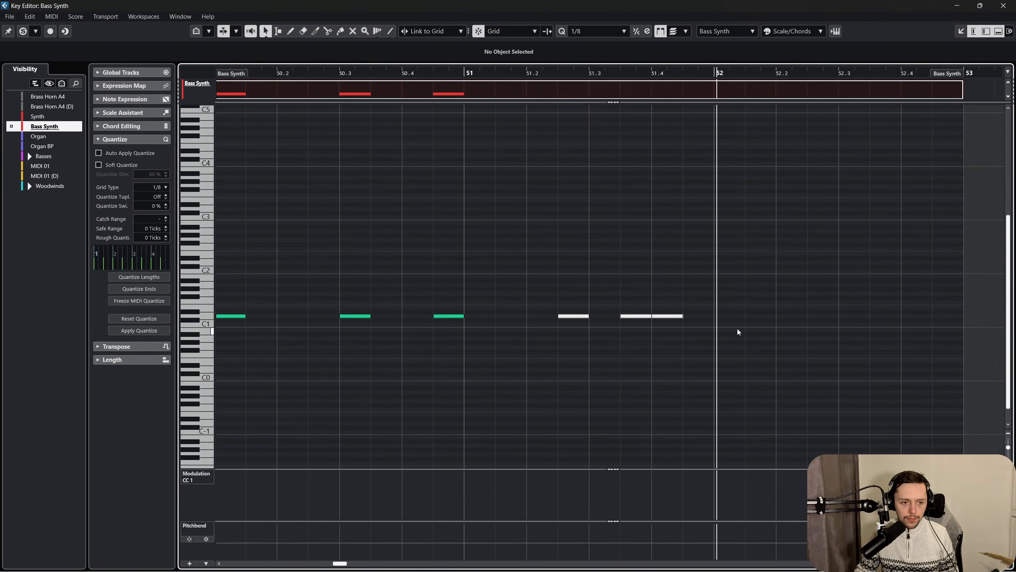
{"action": "left_click_drag", "start_coordinate": [673, 64], "coordinate": [652, 76]}
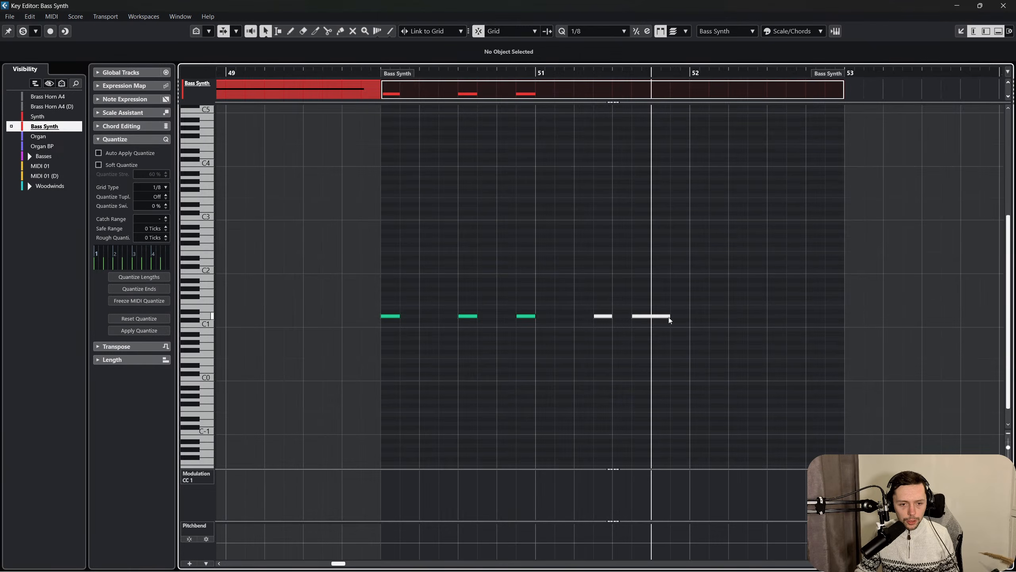
Move the last muted D1 note in bar 51 to the second half of beat 4.
{"action": "left_click_drag", "start_coordinate": [664, 317], "coordinate": [414, 282]}
{"action": "left_click", "coordinate": [696, 335]}
{"action": "left_click", "coordinate": [457, 231]}
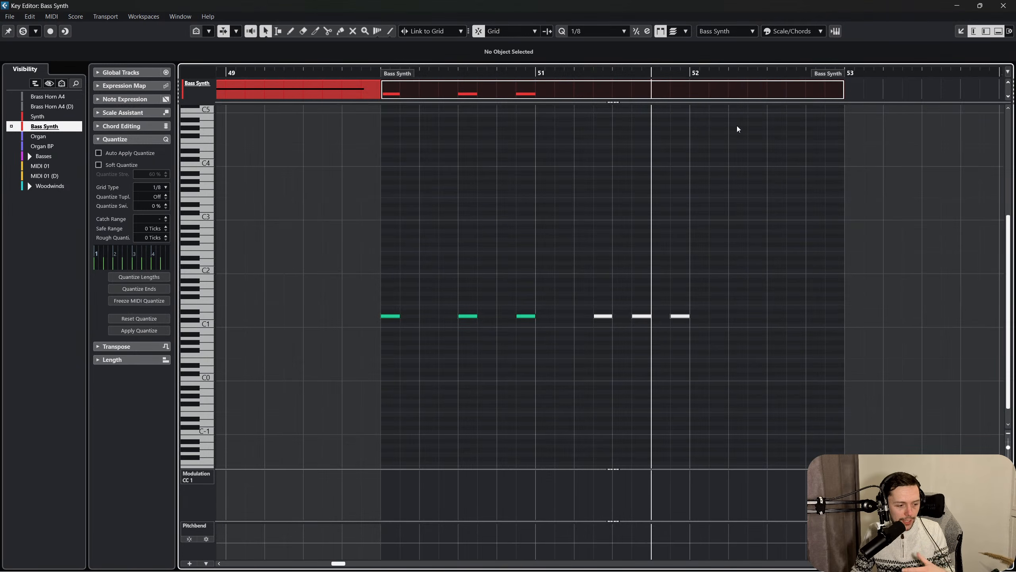
Unmute the three muted D1 notes in bar 51 with the Mute tool and switch back to the selection tool.
{"action": "right_click", "coordinate": [642, 164]}
{"action": "left_click", "coordinate": [726, 162]}
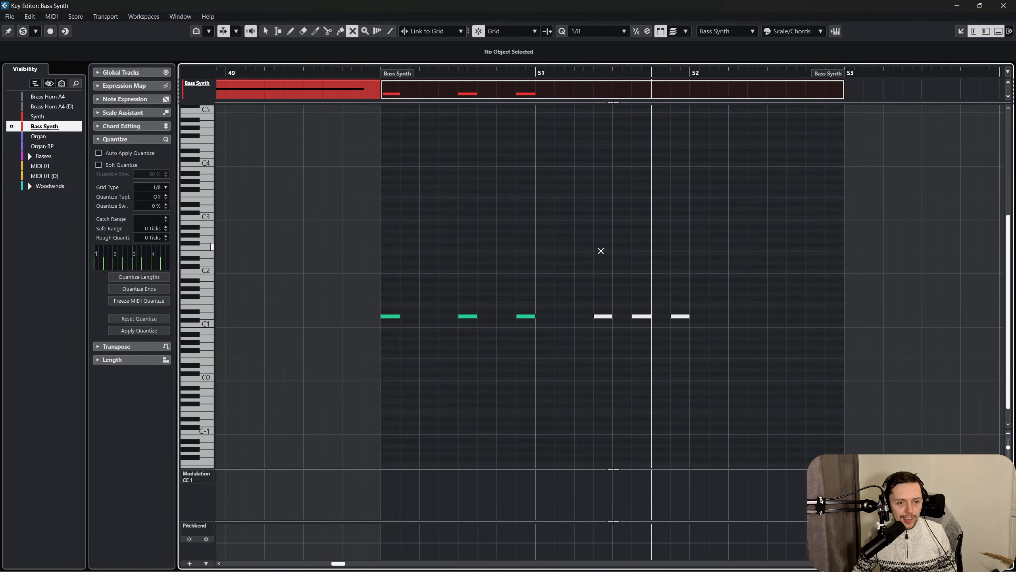
{"action": "left_click_drag", "start_coordinate": [599, 249], "coordinate": [794, 390]}
{"action": "right_click", "coordinate": [533, 338]}
{"action": "left_click", "coordinate": [531, 337]}
Duplicate the two-bar D1 pattern to start at bar 52 and extend the Bass Synth part to bar 54.
{"action": "left_click_drag", "start_coordinate": [705, 342], "coordinate": [380, 270]}
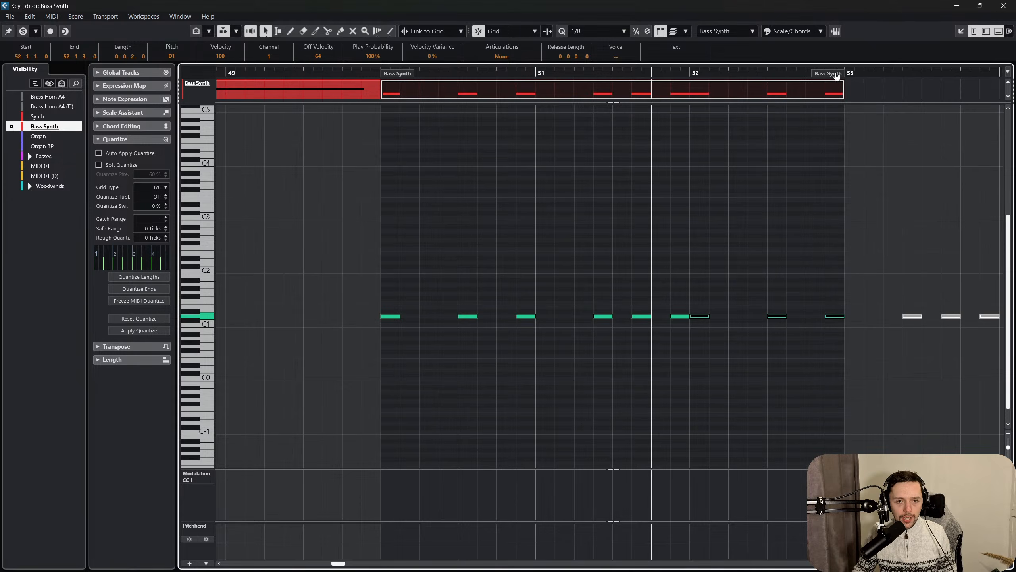
{"action": "left_click_drag", "start_coordinate": [836, 77], "coordinate": [413, 95]}
{"action": "scroll", "coordinate": [441, 137], "scroll_direction": "left", "scroll_amount": 7}
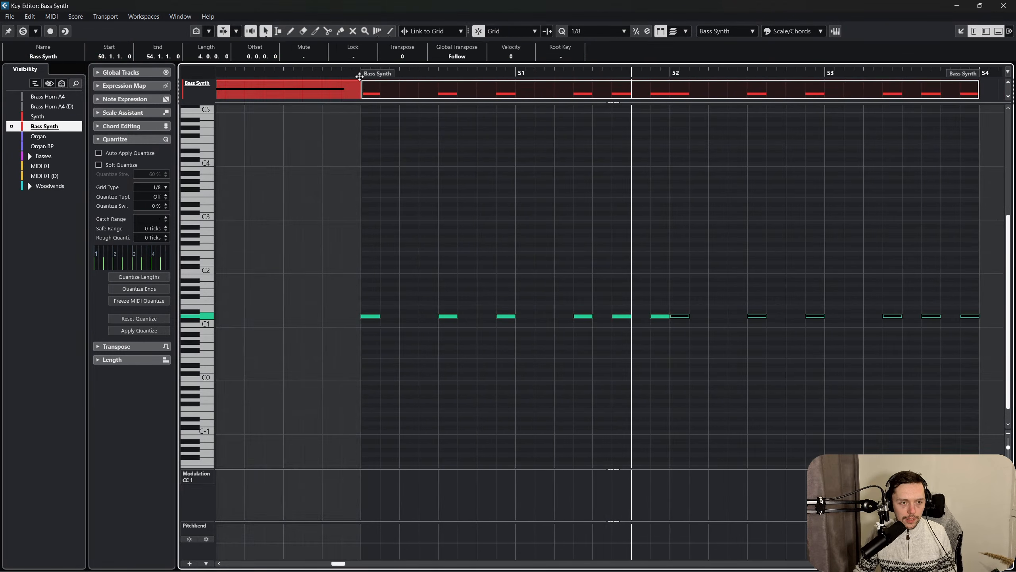
Play the pattern and transpose the copied notes in bars 52 and 53 down to C1.
{"action": "key", "text": "space"}
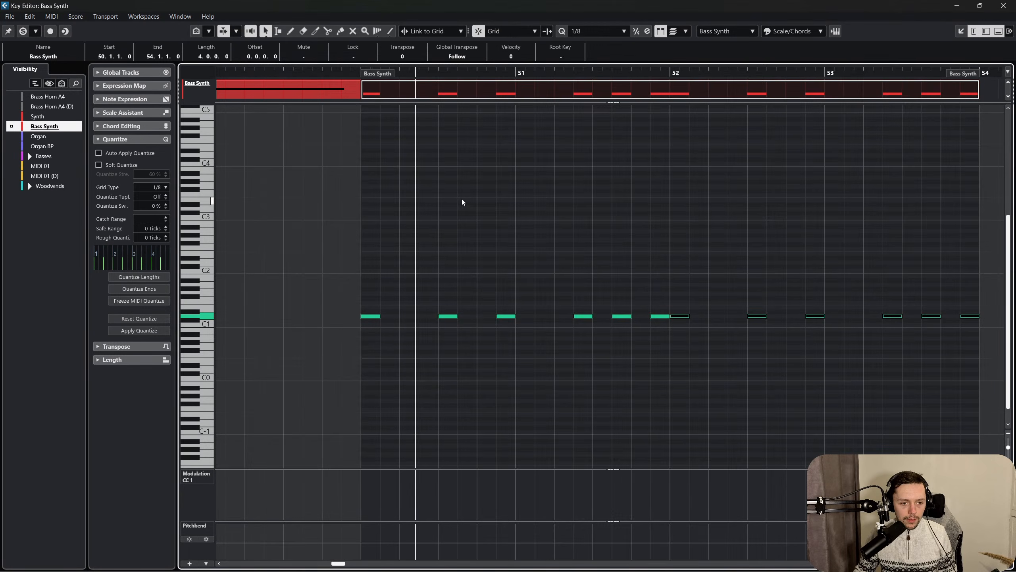
{"action": "key", "text": "f"}
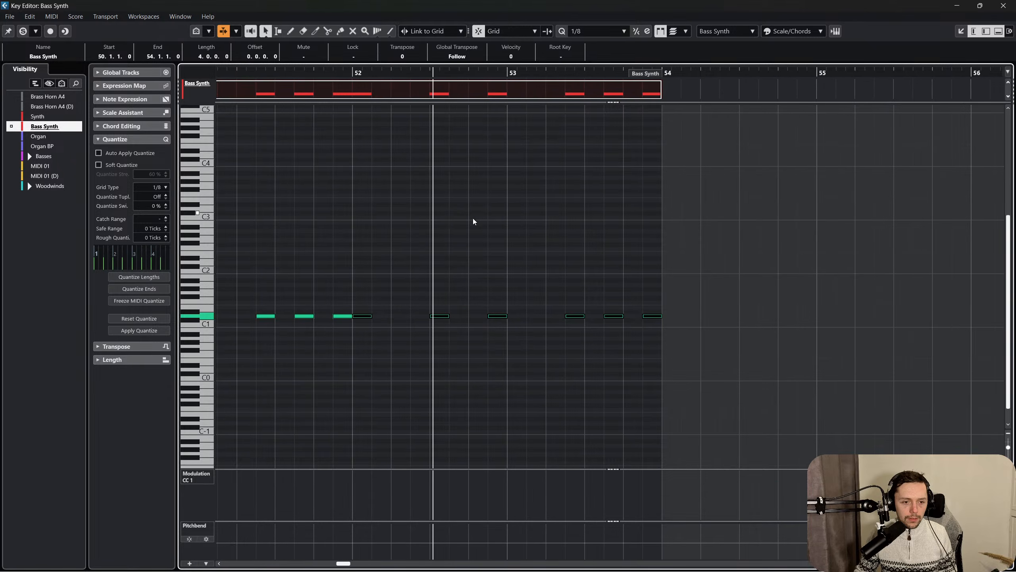
{"action": "left_click_drag", "start_coordinate": [362, 297], "coordinate": [594, 345]}
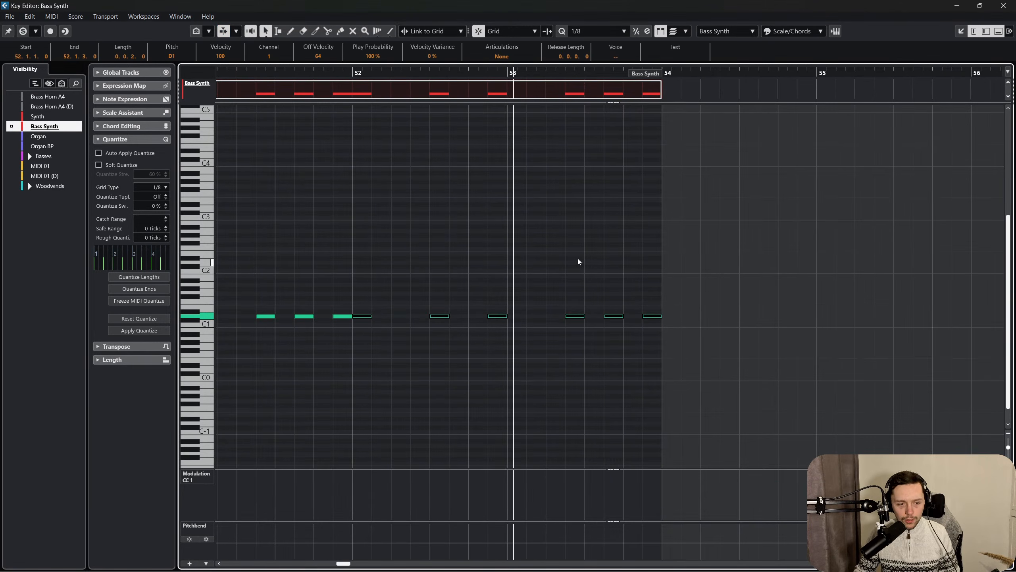
{"action": "key", "text": "Down"}
{"action": "key", "text": "Down"}
{"action": "scroll", "coordinate": [546, 177], "scroll_direction": "left", "scroll_amount": 5}
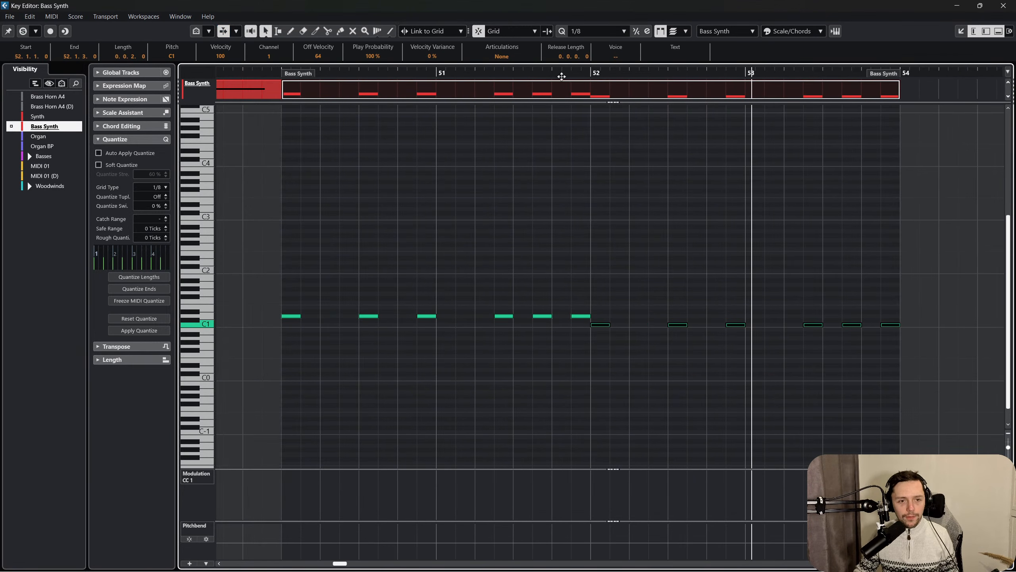
{"action": "left_click", "coordinate": [651, 200]}
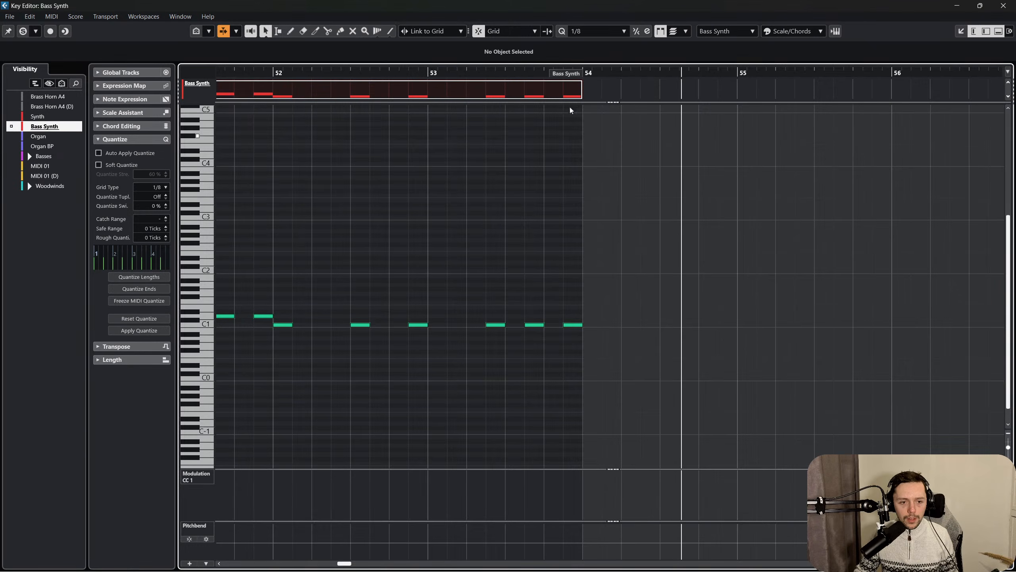
Lengthen the Bass Synth part, duplicate the C1 pattern to bar 54 and transpose the copy down to A#0.
{"action": "left_click_drag", "start_coordinate": [576, 74], "coordinate": [834, 76]}
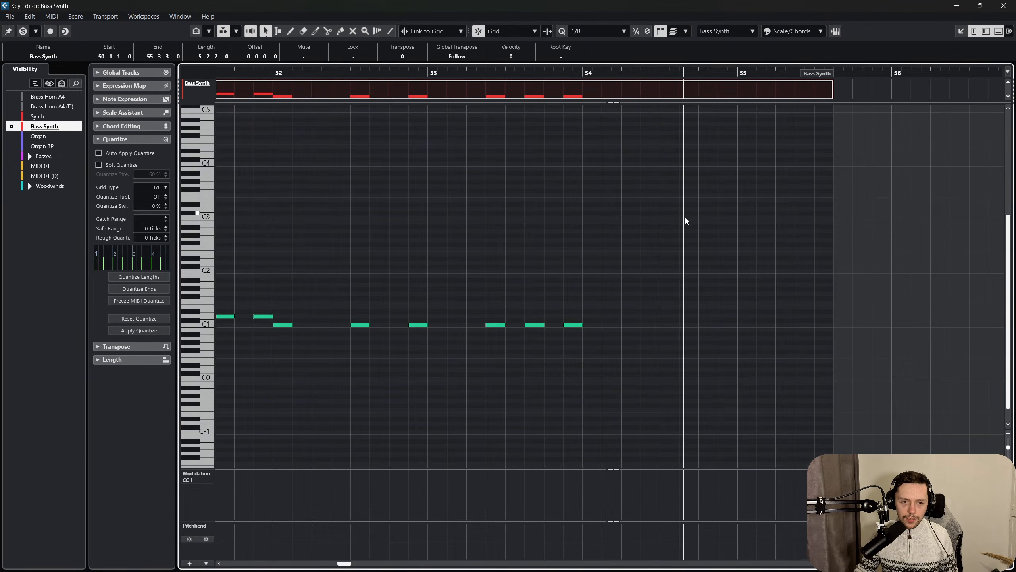
{"action": "scroll", "coordinate": [685, 221], "scroll_direction": "left", "scroll_amount": 2}
{"action": "left_click_drag", "start_coordinate": [691, 348], "coordinate": [365, 309]}
{"action": "key", "text": "ctrl+d"}
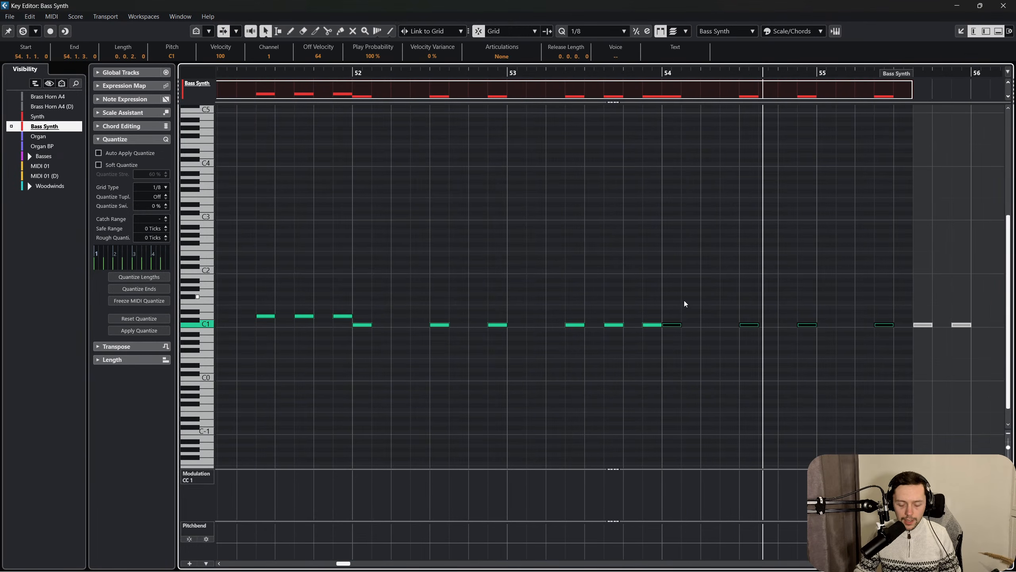
{"action": "key", "text": "Down"}
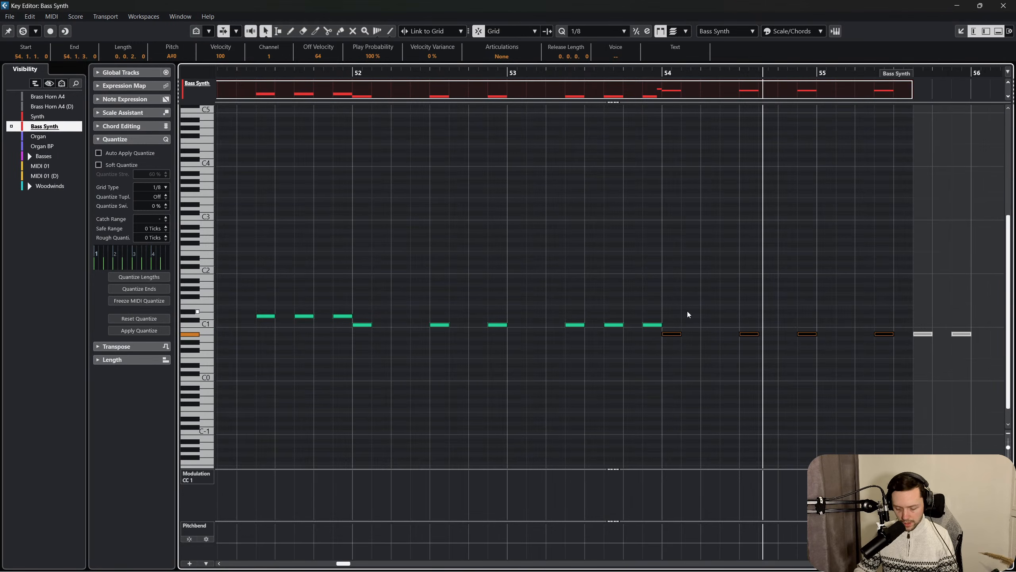
Extend the end of the Bass Synth part to 58.2.1.
{"action": "scroll", "coordinate": [688, 313], "scroll_direction": "right", "scroll_amount": 5}
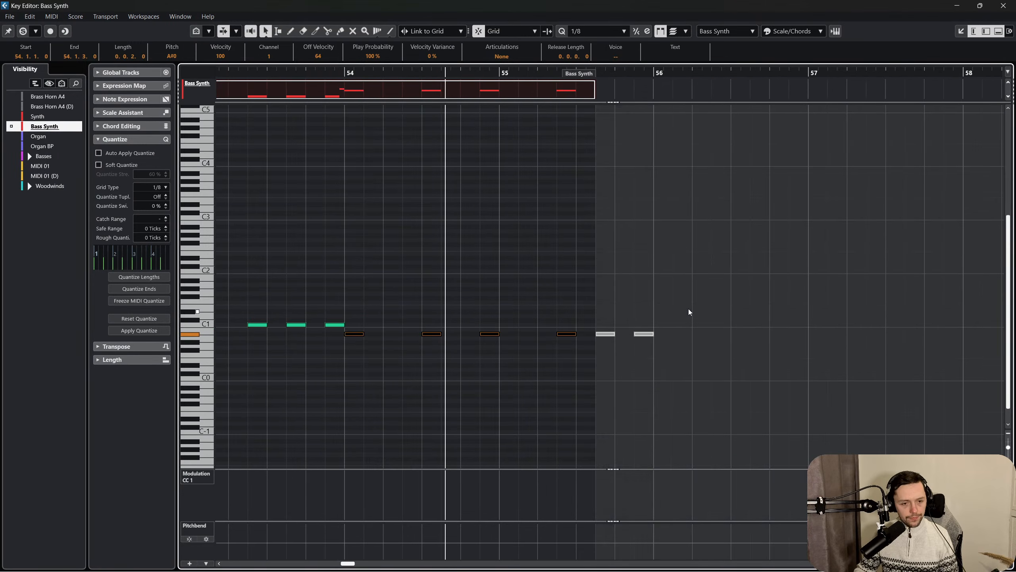
{"action": "left_click", "coordinate": [643, 114]}
{"action": "left_click_drag", "start_coordinate": [568, 80], "coordinate": [975, 96]}
{"action": "scroll", "coordinate": [647, 277], "scroll_direction": "left", "scroll_amount": 5}
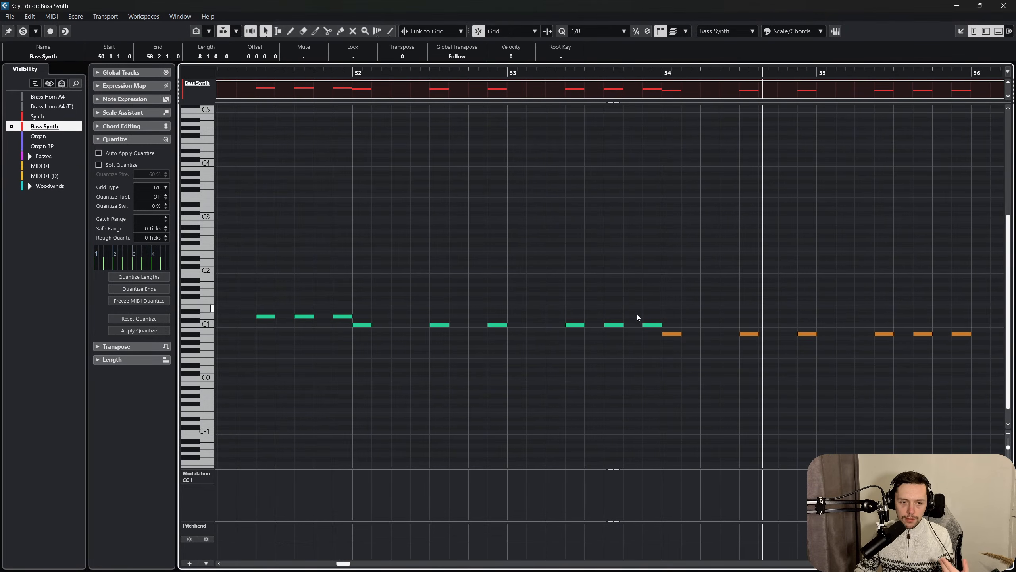
Copy the C1 pattern to start at bar 56 and close the Key Editor.
{"action": "scroll", "coordinate": [703, 341], "scroll_direction": "right", "scroll_amount": 4}
{"action": "left_click_drag", "start_coordinate": [784, 342], "coordinate": [738, 335]}
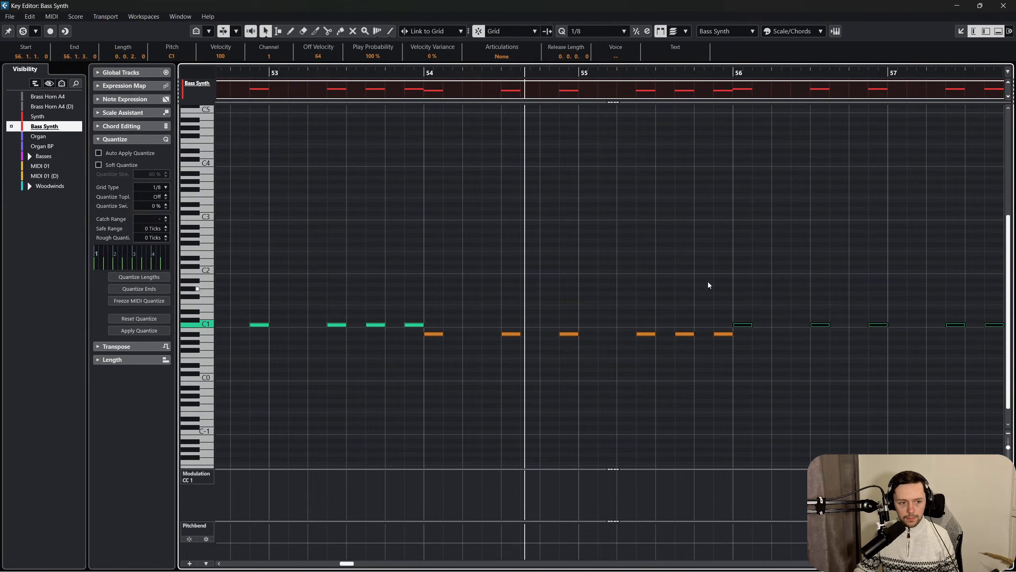
{"action": "left_click", "coordinate": [687, 275]}
{"action": "scroll", "coordinate": [685, 272], "scroll_direction": "left", "scroll_amount": 1}
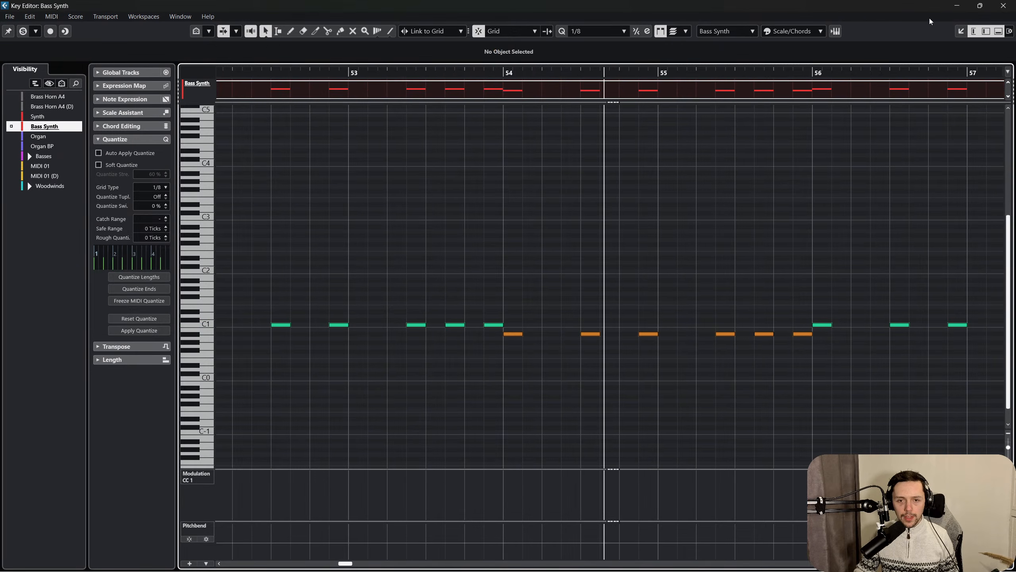
{"action": "left_click", "coordinate": [997, 6]}
{"action": "left_click", "coordinate": [105, 534]}
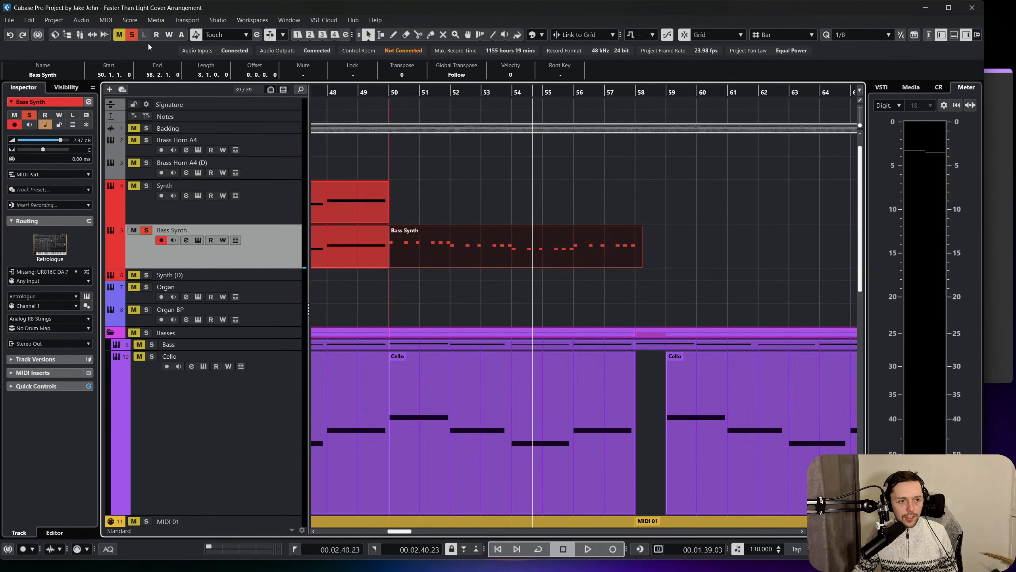
Clear the solo, mute the Backing track and play the arrangement from bar 49.
{"action": "left_click", "coordinate": [344, 90]}
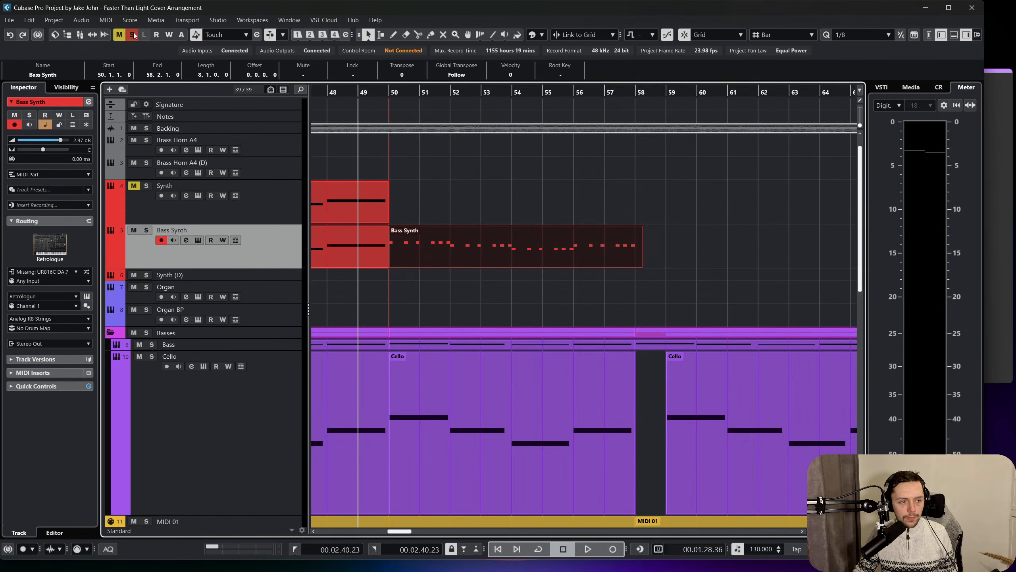
{"action": "left_click", "coordinate": [136, 128]}
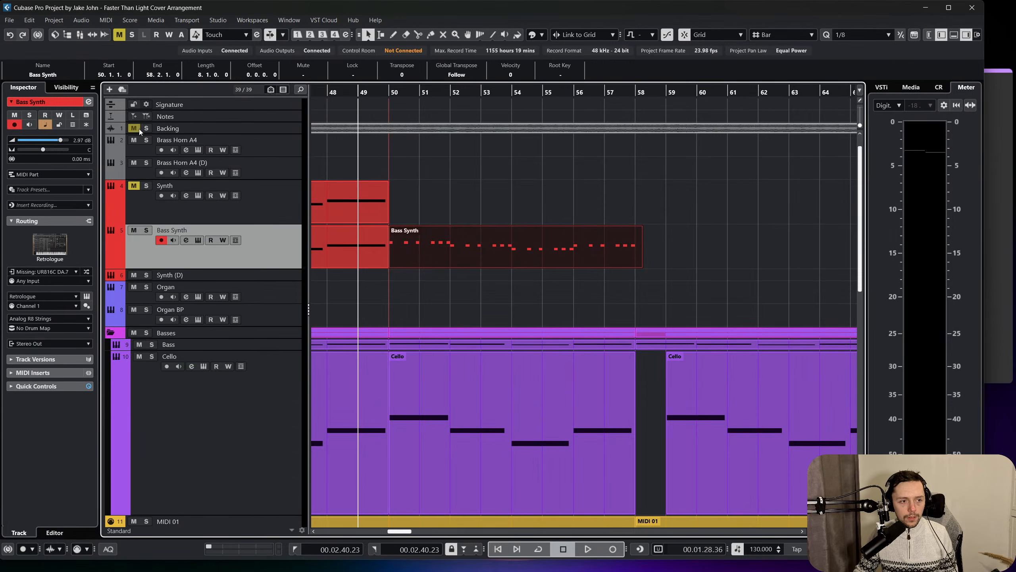
{"action": "key", "text": "space"}
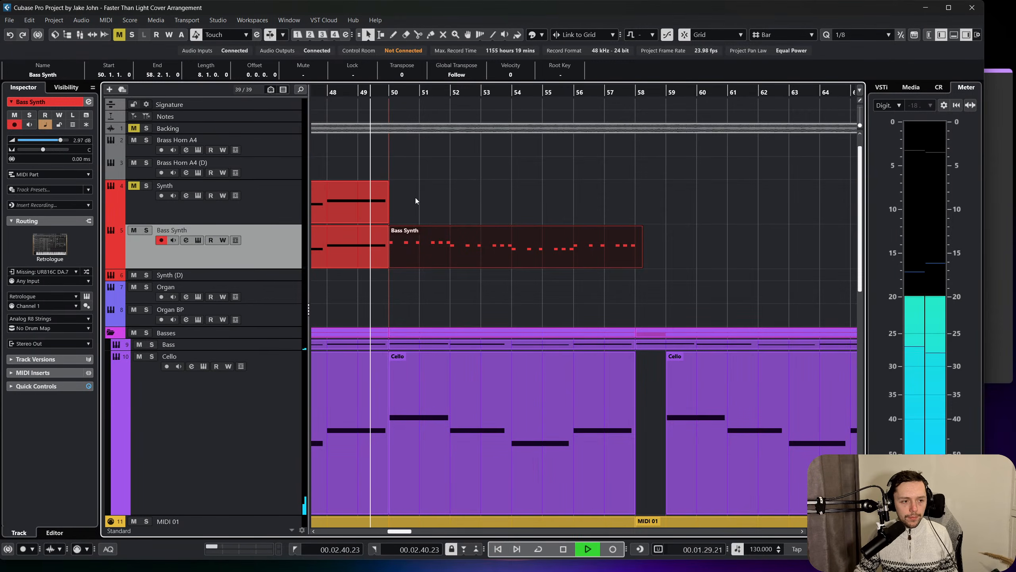
{"action": "scroll", "coordinate": [415, 197], "scroll_direction": "down", "scroll_amount": 3}
{"action": "scroll", "coordinate": [421, 204], "scroll_direction": "up", "scroll_amount": 3}
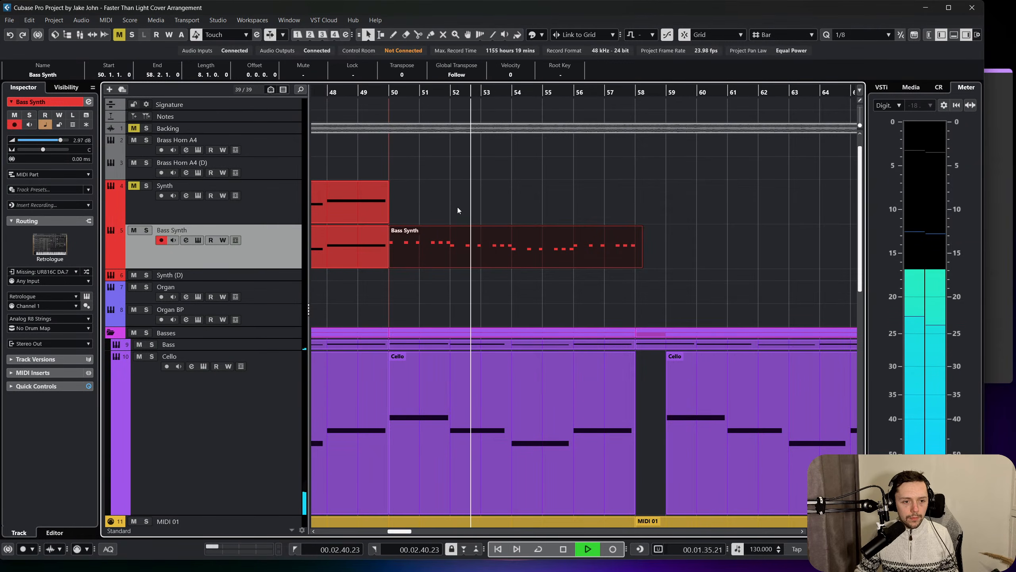
Play the Bass Synth part from bar 50 with the other tracks and compare it soloed.
{"action": "left_click", "coordinate": [484, 302]}
{"action": "scroll", "coordinate": [398, 256], "scroll_direction": "down", "scroll_amount": 9}
{"action": "key", "text": "space"}
{"action": "scroll", "coordinate": [176, 374], "scroll_direction": "down", "scroll_amount": 4}
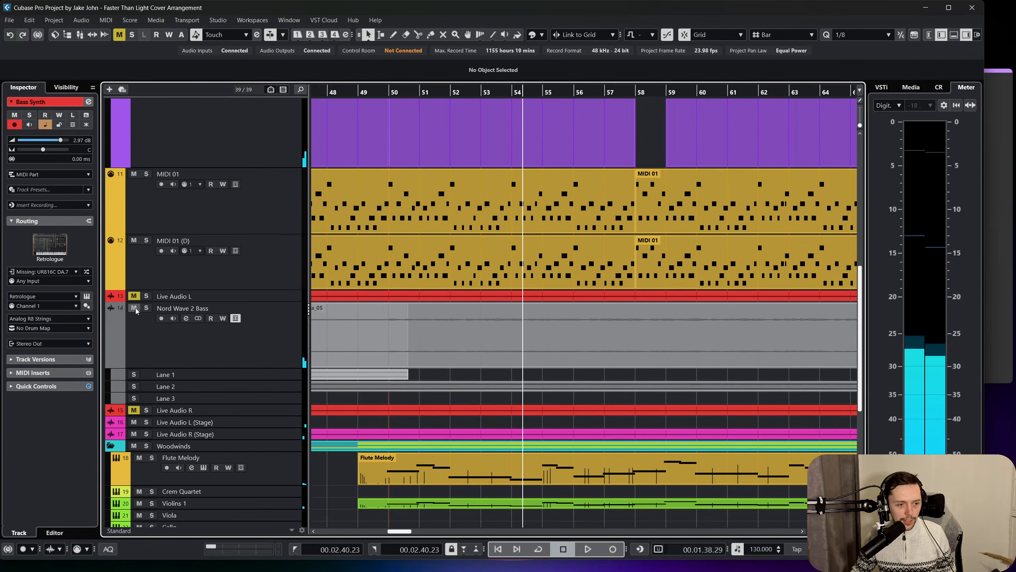
{"action": "scroll", "coordinate": [187, 302], "scroll_direction": "up", "scroll_amount": 12}
{"action": "left_click", "coordinate": [391, 92]}
{"action": "key", "text": "space"}
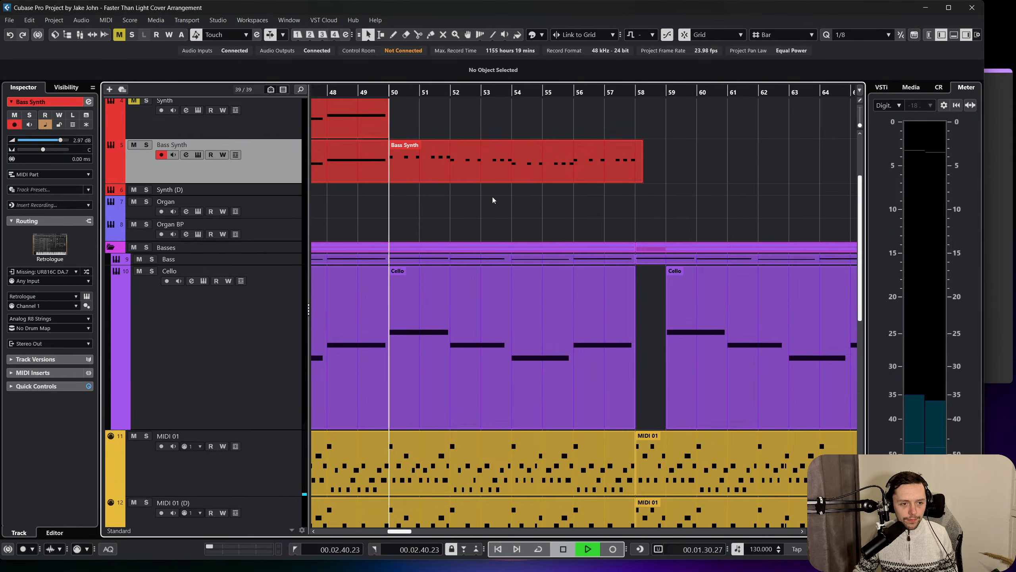
{"action": "scroll", "coordinate": [260, 174], "scroll_direction": "up", "scroll_amount": 4}
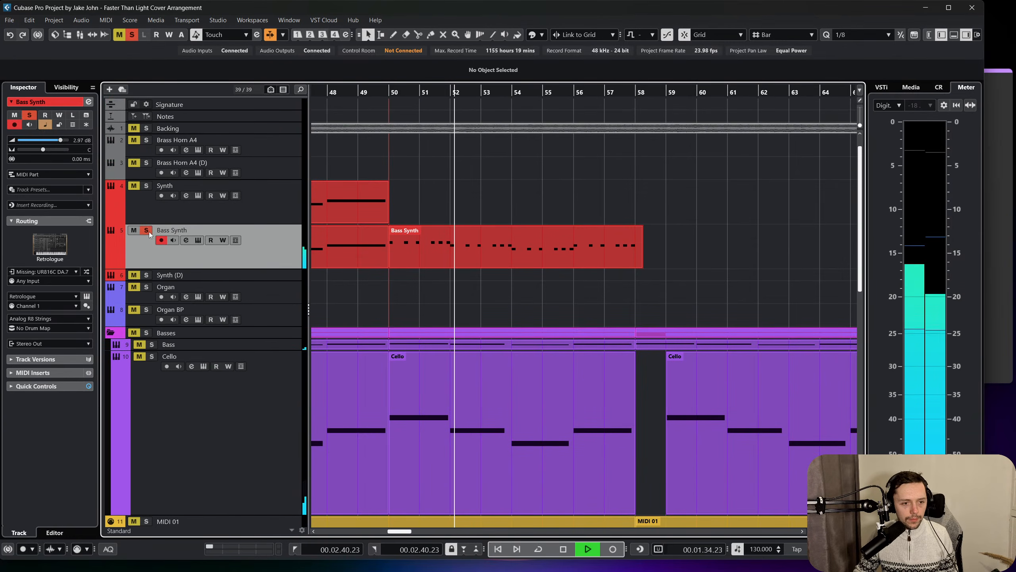
{"action": "key", "text": "space"}
Disarm recording on the Bass Synth track and continue playback without solo.
{"action": "left_click", "coordinate": [161, 239]}
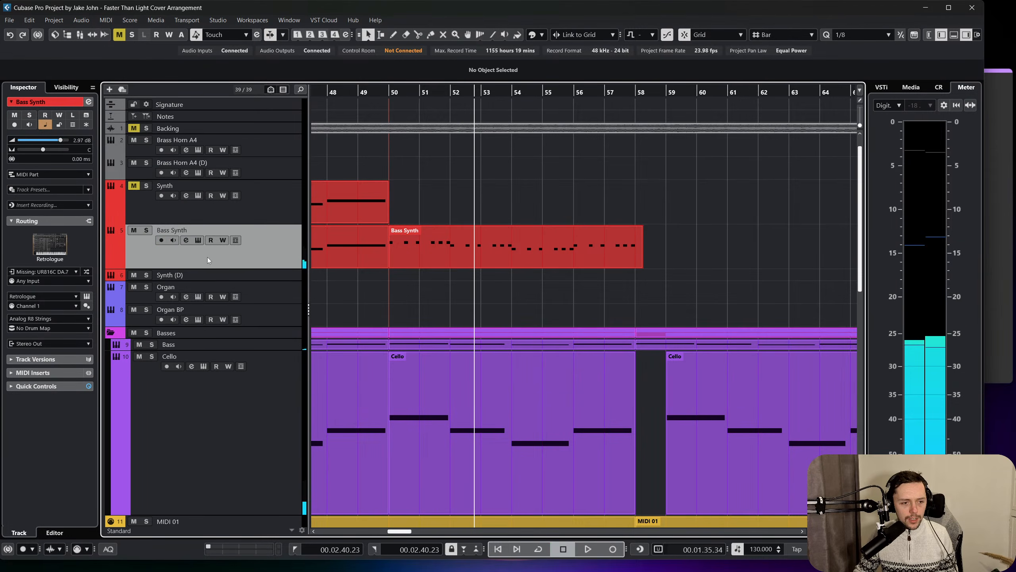
{"action": "left_click", "coordinate": [271, 275]}
{"action": "left_click", "coordinate": [264, 256]}
{"action": "left_click", "coordinate": [143, 232]}
{"action": "left_click", "coordinate": [143, 232]}
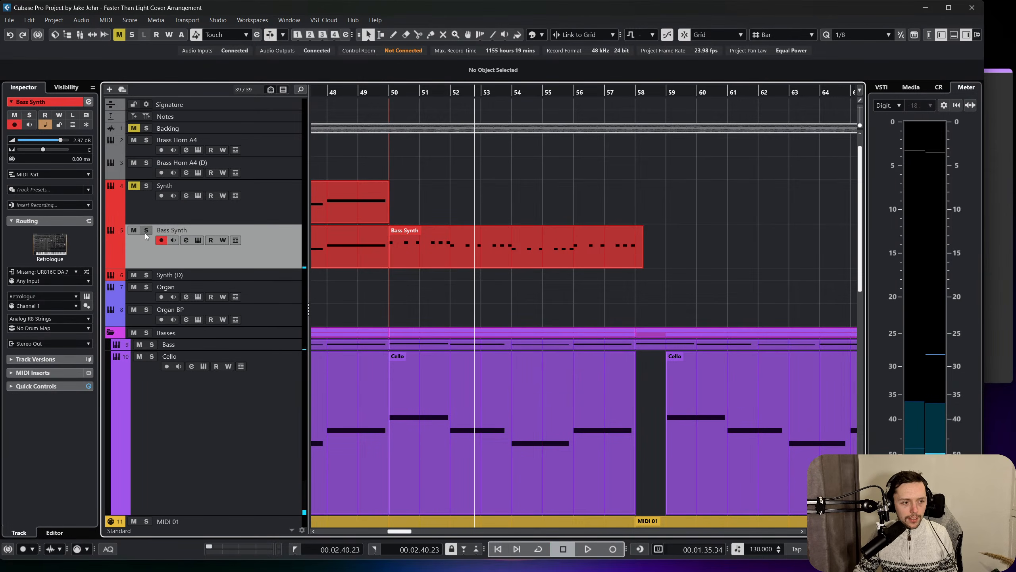
{"action": "key", "text": "space"}
{"action": "left_click", "coordinate": [161, 240]}
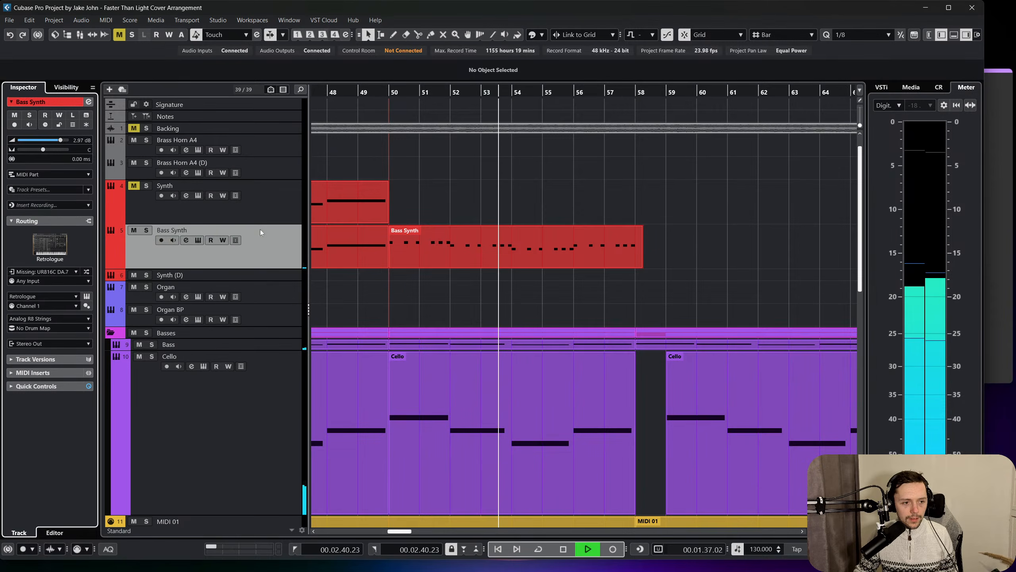
Clear all track mutes, mute only the Backing track and play from bar 50.
{"action": "left_click", "coordinate": [119, 35]}
{"action": "key", "text": "space"}
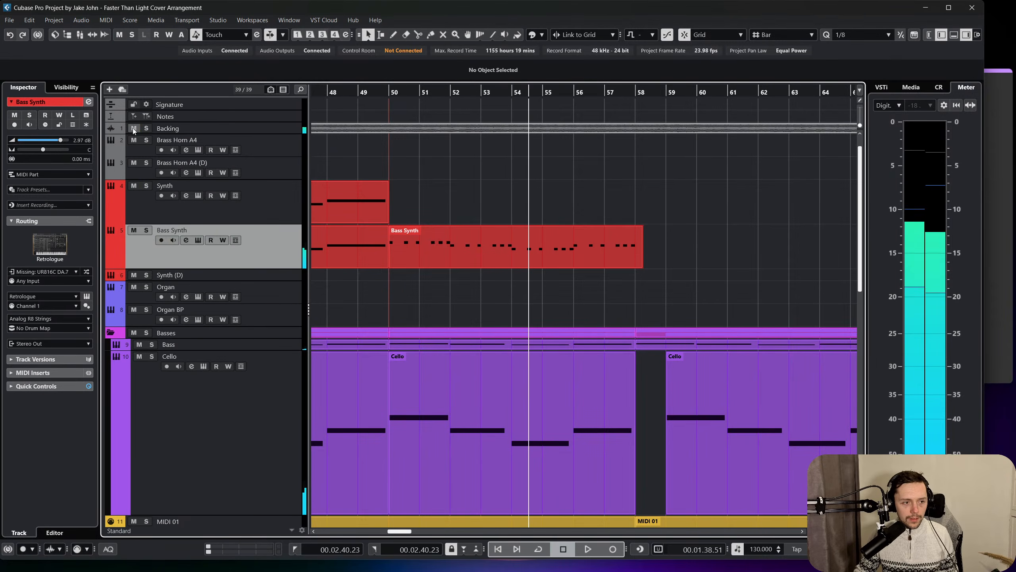
{"action": "key", "text": "space"}
{"action": "left_click", "coordinate": [388, 92]}
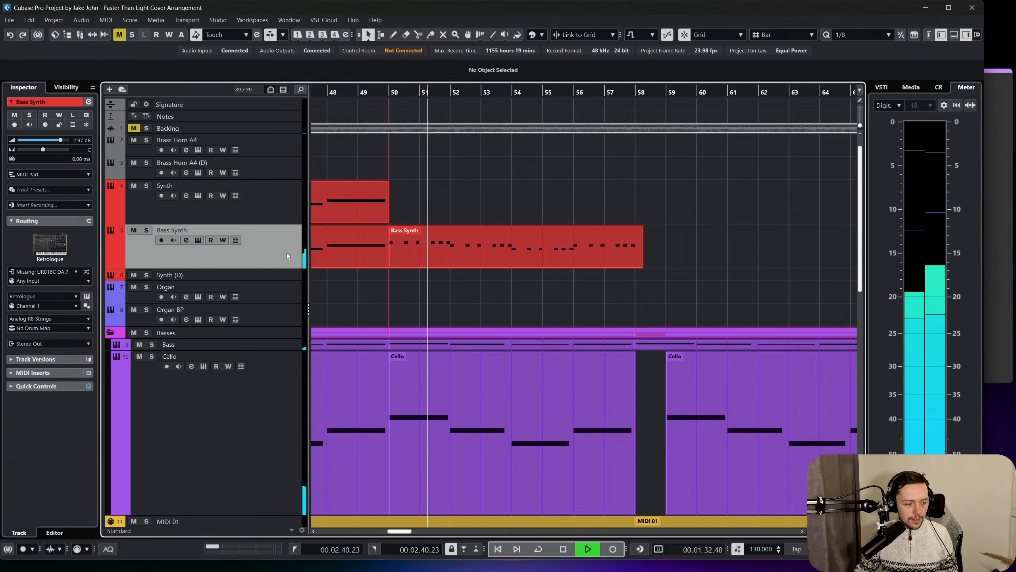
{"action": "key", "text": "space"}
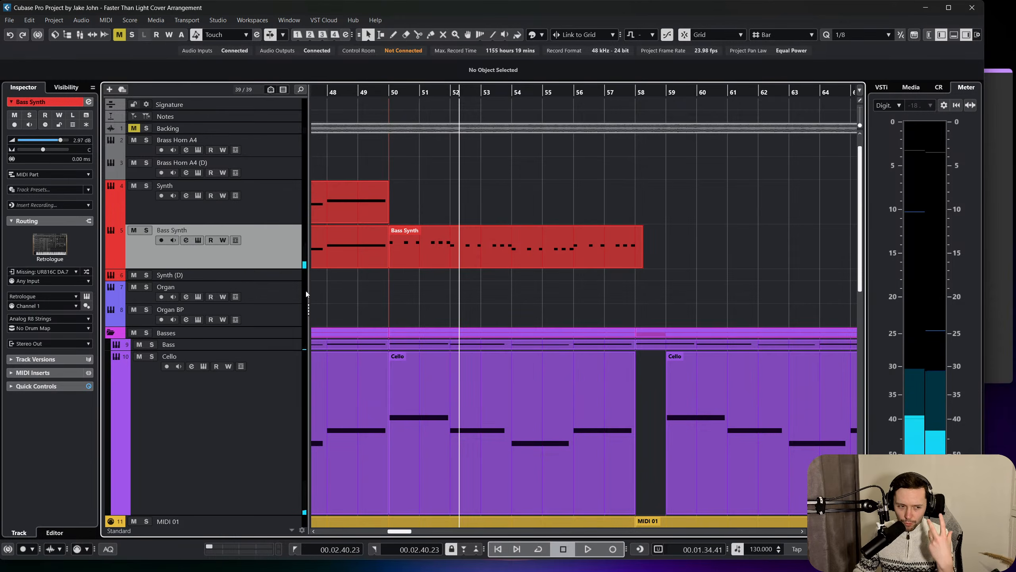
Solo the Bass Synth track, open its part at bar 50 for editing and set the quantize grid to 1/16.
{"action": "key", "text": "s"}
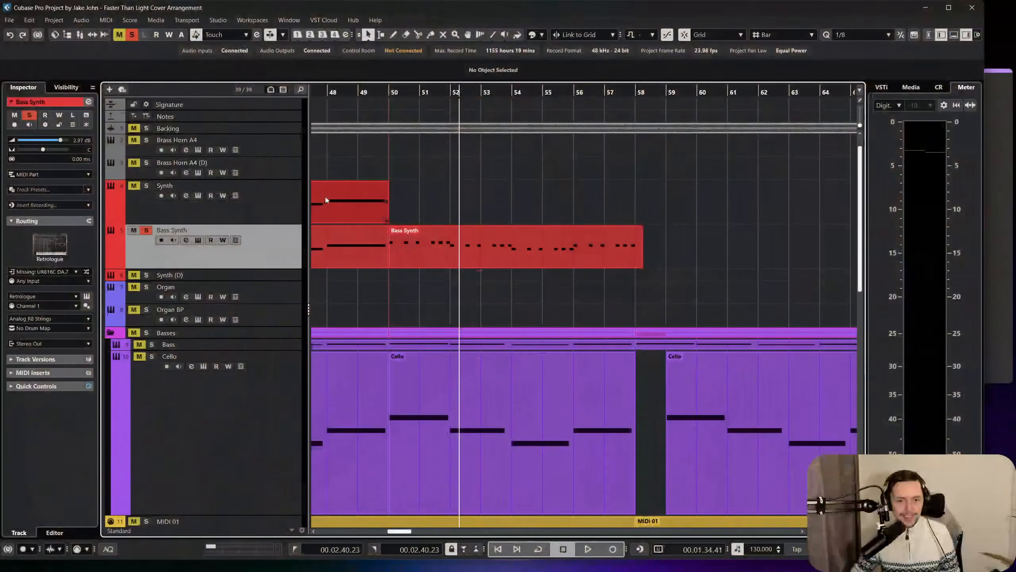
{"action": "double_click", "coordinate": [468, 250]}
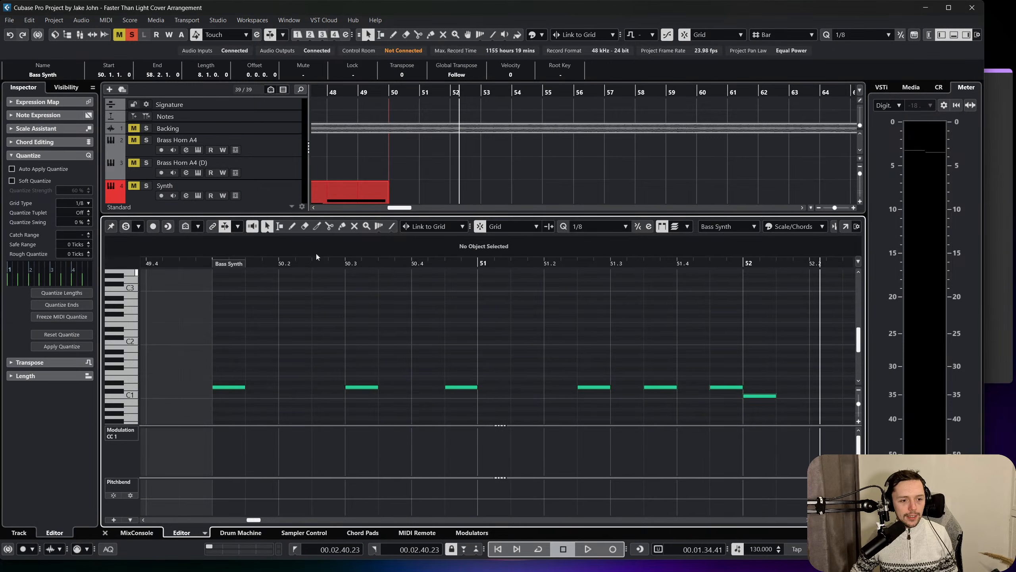
{"action": "left_click", "coordinate": [626, 226]}
{"action": "left_click", "coordinate": [602, 307]}
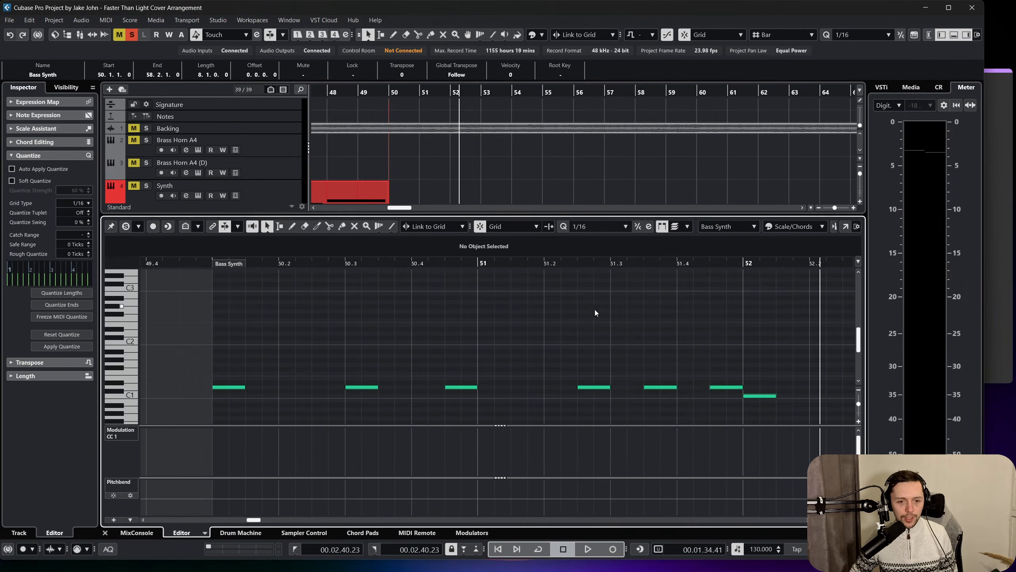
Shorten all notes in the Bass Synth part to sixteenth notes and close the editor.
{"action": "scroll", "coordinate": [370, 286], "scroll_direction": "down", "scroll_amount": 2}
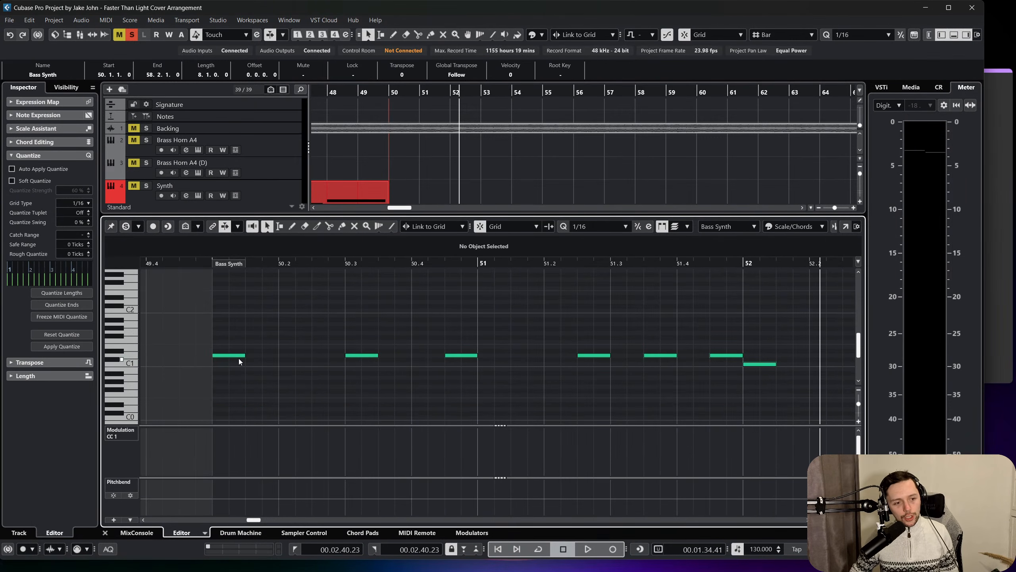
{"action": "key", "text": "ctrl+a"}
{"action": "left_click_drag", "start_coordinate": [245, 354], "coordinate": [229, 354]}
{"action": "left_click", "coordinate": [282, 334]}
{"action": "left_click", "coordinate": [105, 533]}
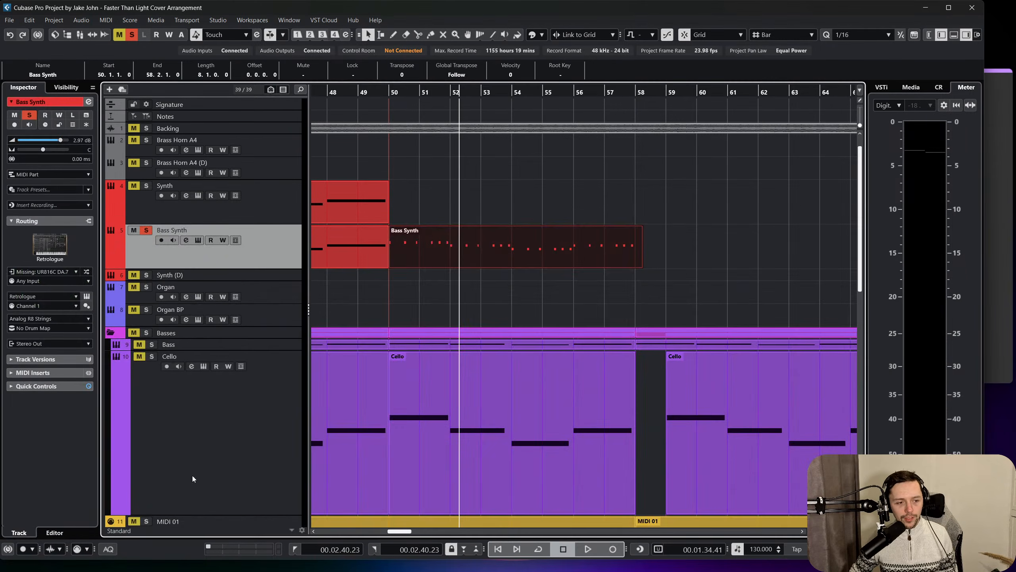
Play the soloed Bass Synth part from bar 50, stop playback and deselect the part.
{"action": "left_click", "coordinate": [389, 92]}
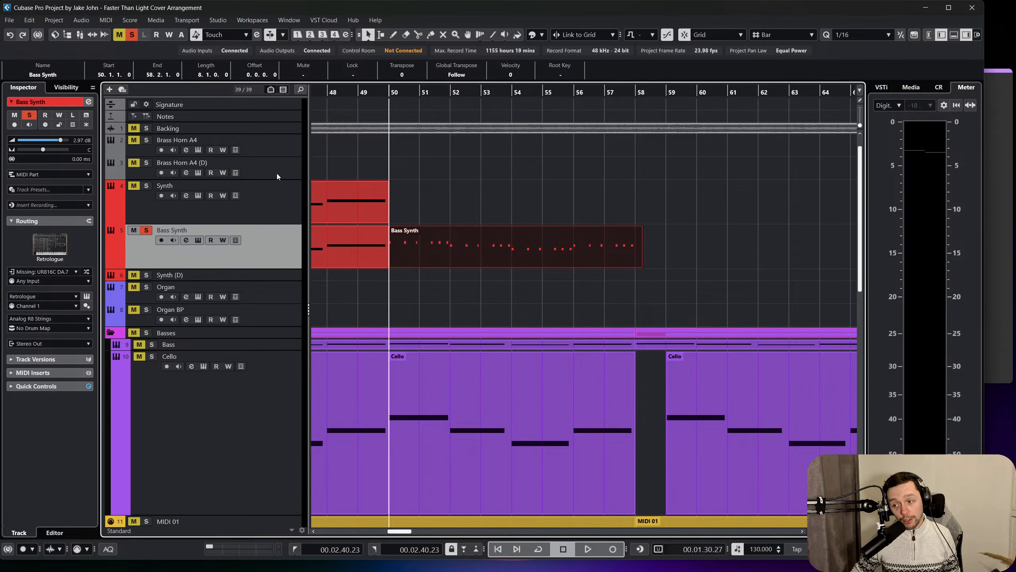
{"action": "key", "text": "space"}
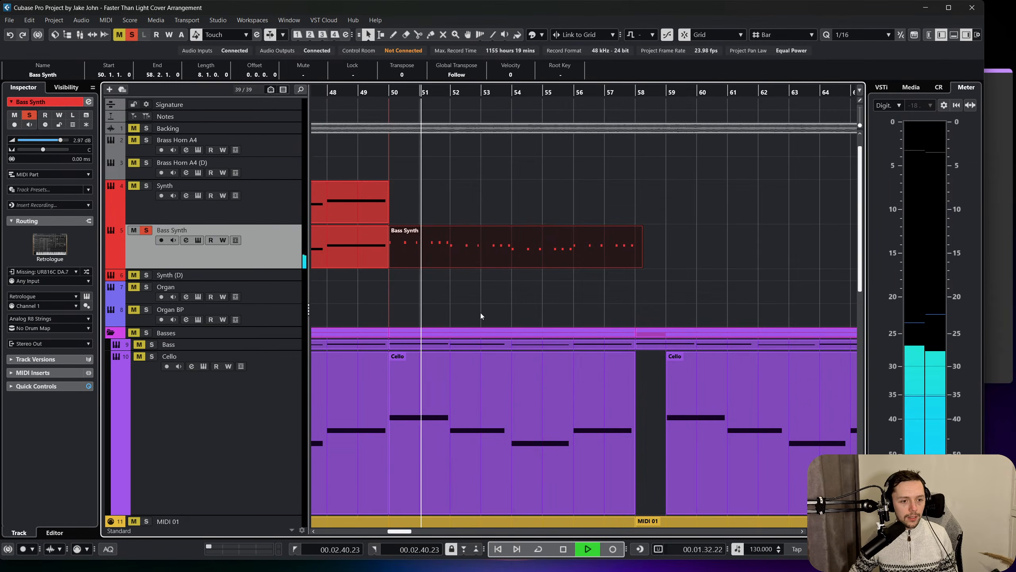
{"action": "key", "text": "space"}
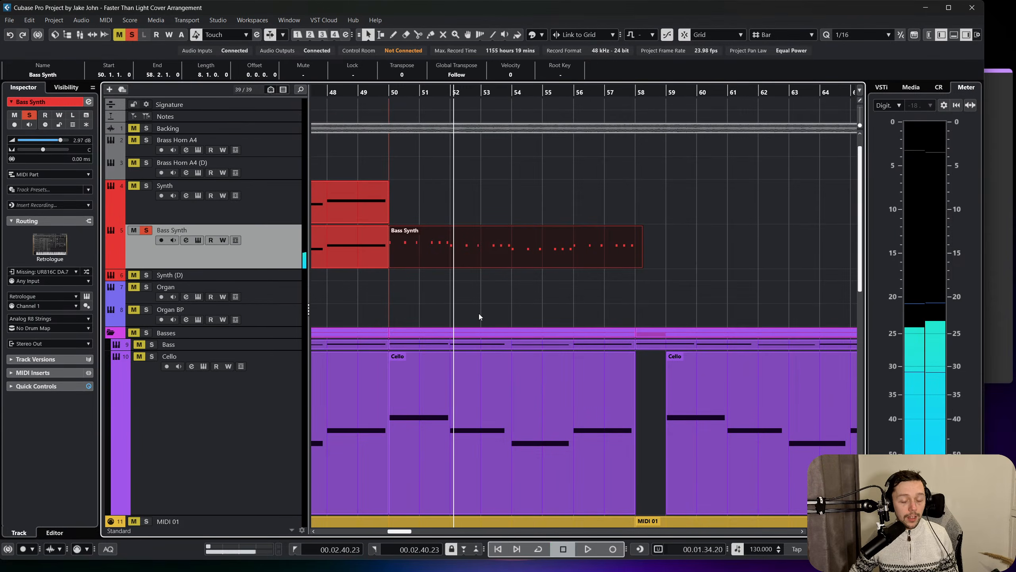
{"action": "left_click", "coordinate": [350, 160]}
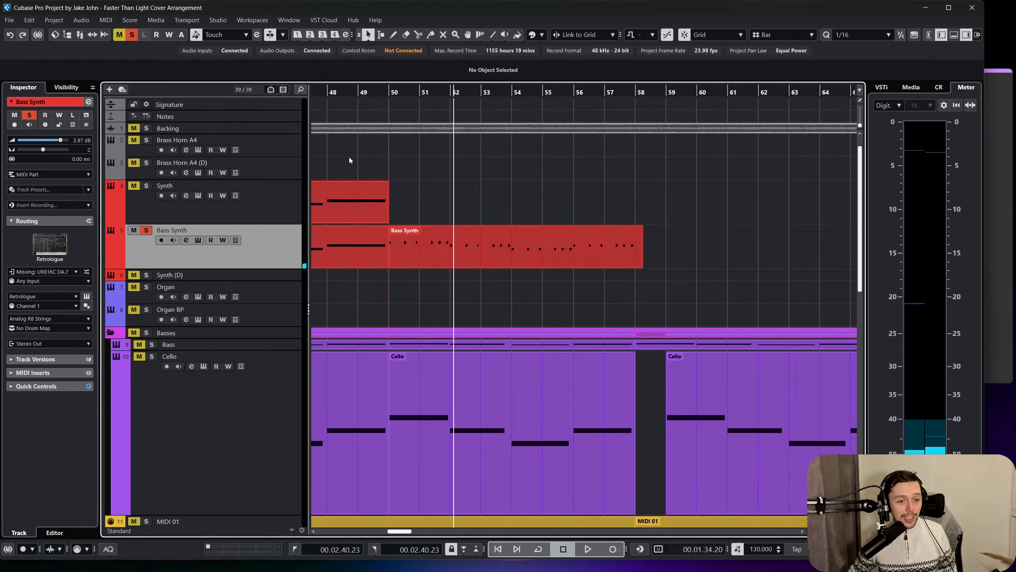
Play the Bass Synth part from bar 50 with its note shortening undone, and loop playback between bars 50 and 58.
{"action": "left_click", "coordinate": [387, 94]}
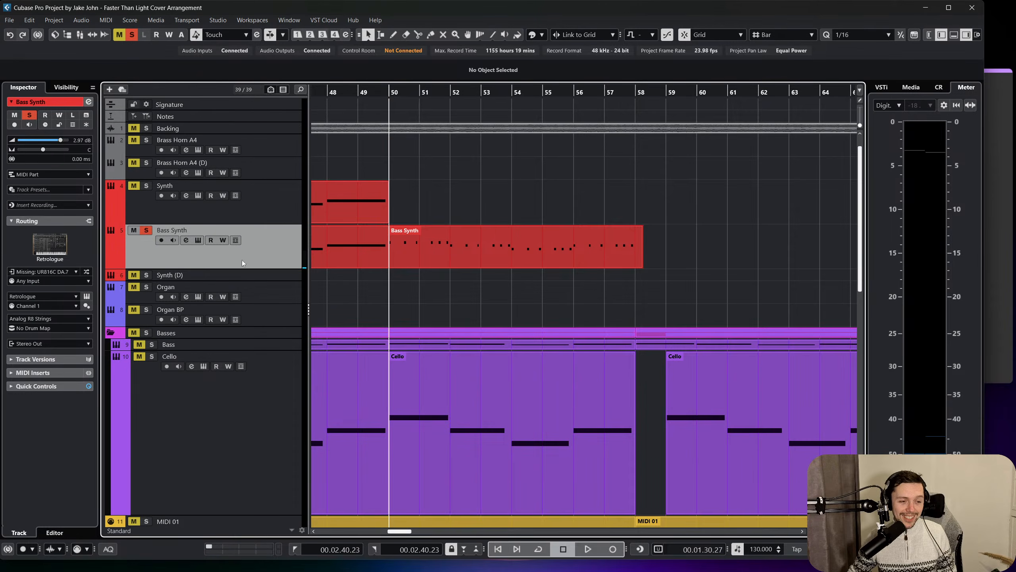
{"action": "key", "text": "space"}
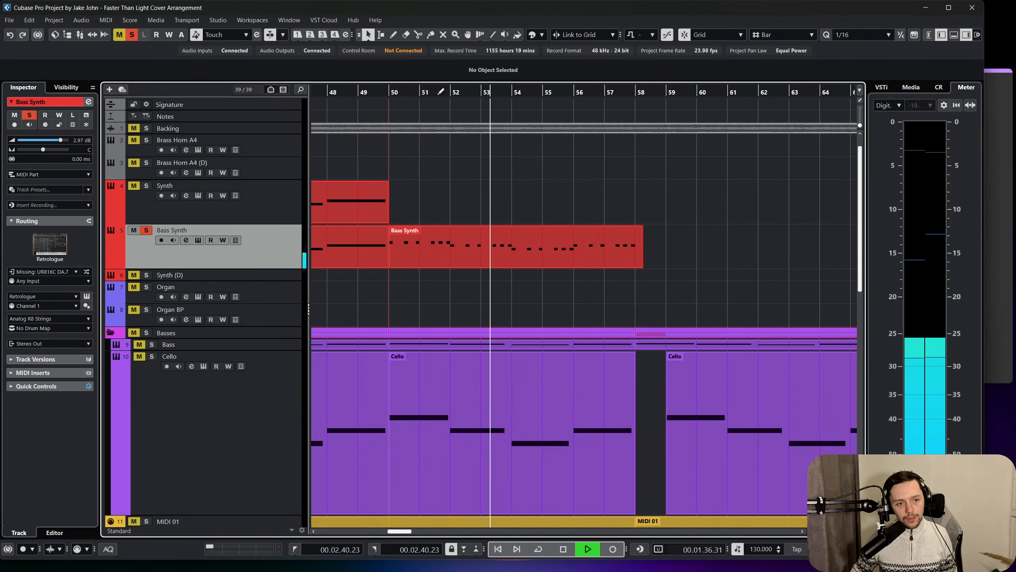
{"action": "mouse_move", "coordinate": [390, 92]}
{"action": "left_mouse_down"}
{"action": "mouse_move", "coordinate": [659, 98]}
{"action": "mouse_move", "coordinate": [635, 115]}
{"action": "left_mouse_up"}
{"action": "left_click", "coordinate": [543, 553]}
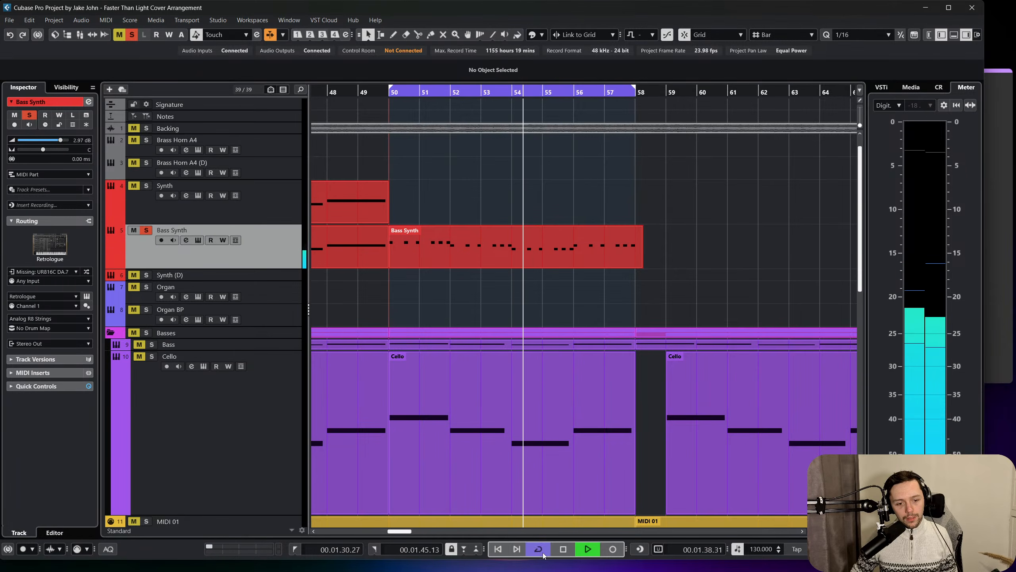
Redo the note size change in the Bass Synth part, listen to the loop and stop playback.
{"action": "left_click", "coordinate": [30, 20]}
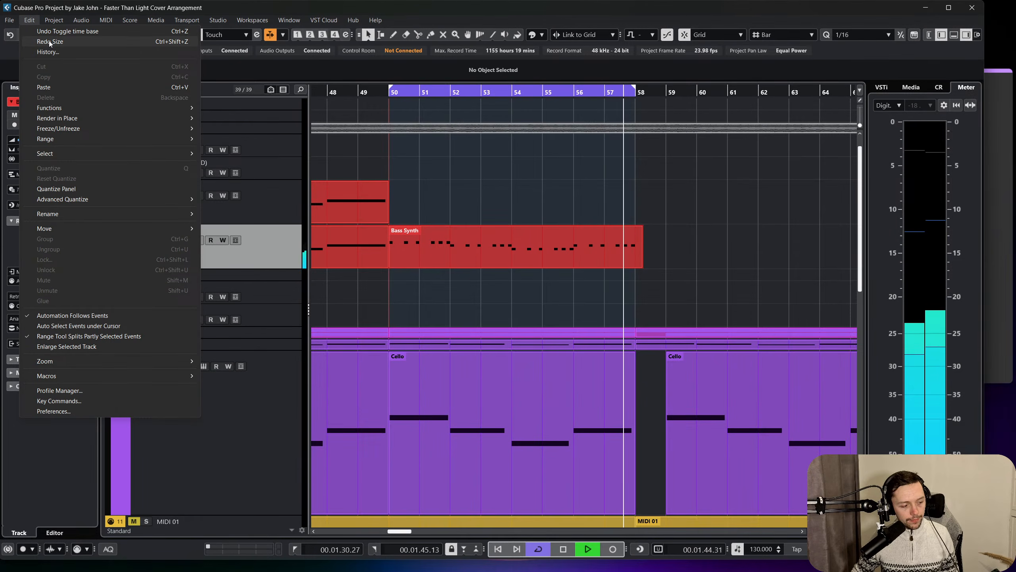
{"action": "left_click", "coordinate": [50, 40]}
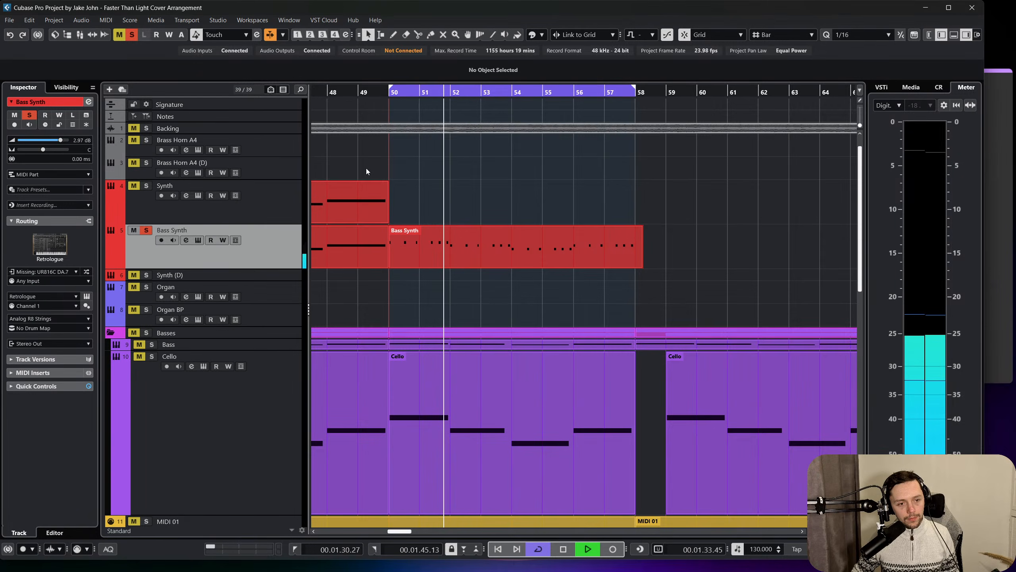
{"action": "key", "text": "space"}
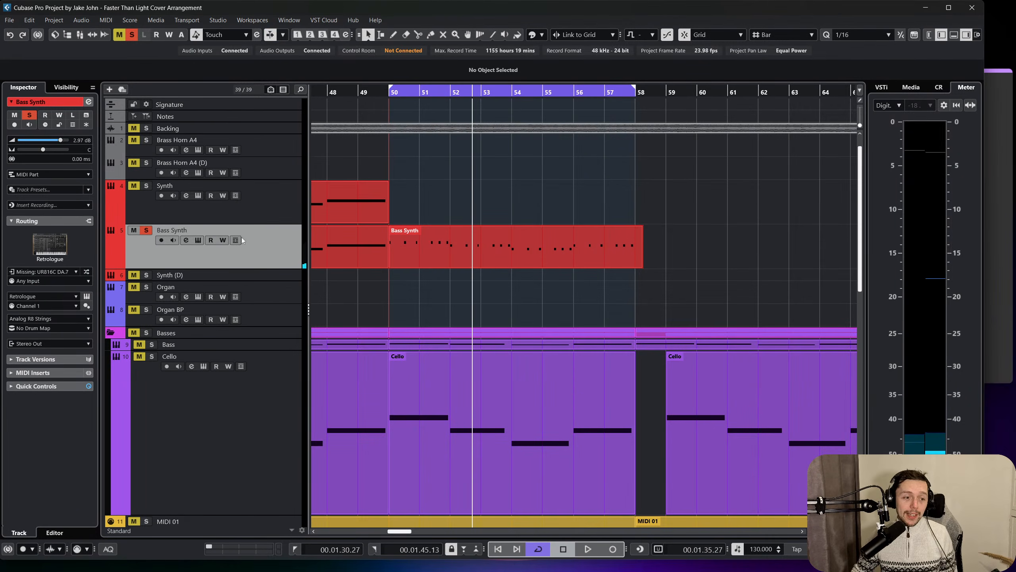
Open the Bass Synth's Retrologue instrument, inspect its filter envelope including the release time, and close it.
{"action": "left_click", "coordinate": [86, 306]}
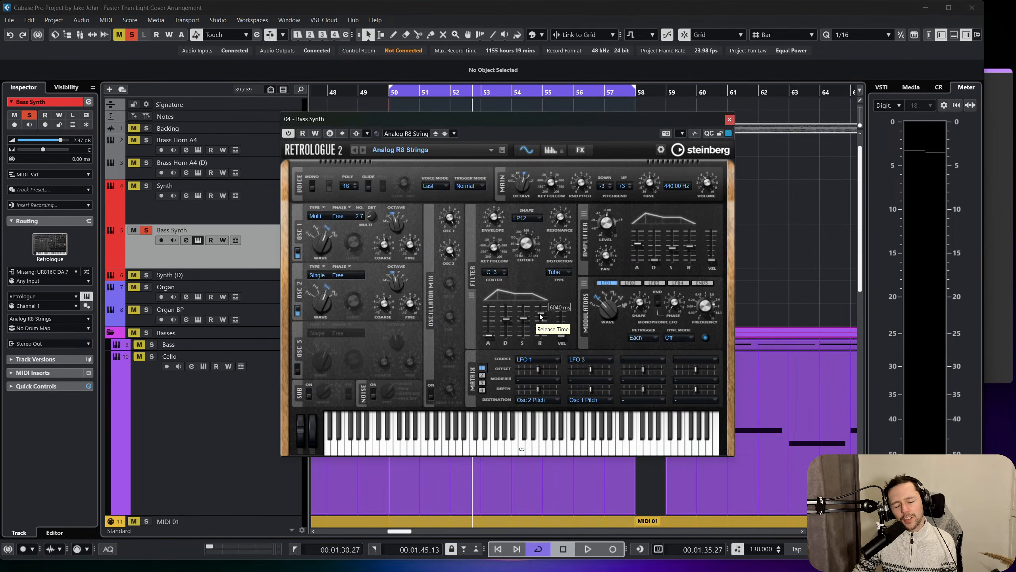
{"action": "mouse_move", "coordinate": [512, 320]}
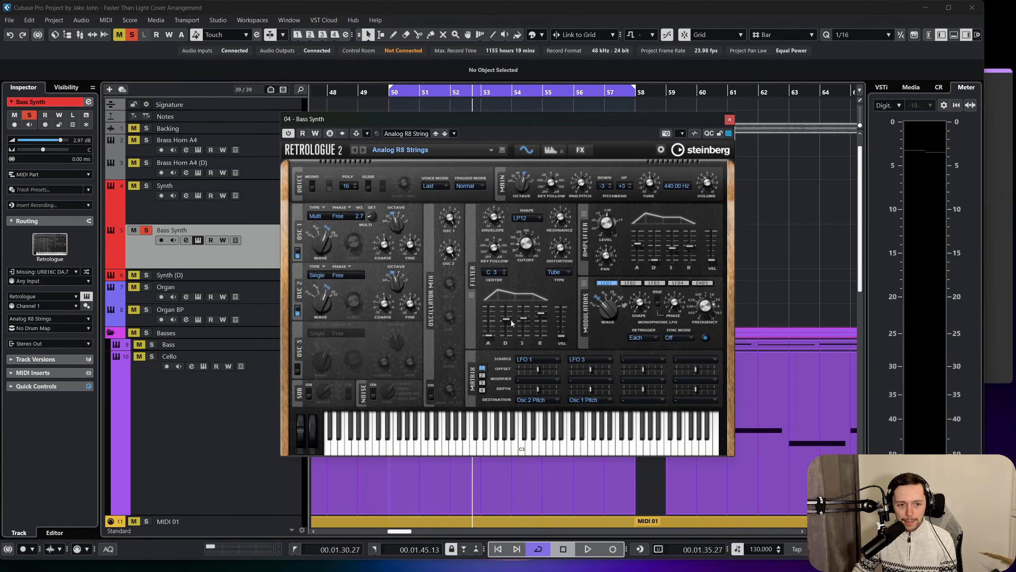
{"action": "left_click", "coordinate": [728, 118]}
Clear all solos and play the looped section from bar 50 to hear the Bass Synth with the other tracks.
{"action": "scroll", "coordinate": [465, 262], "scroll_direction": "left", "scroll_amount": 5}
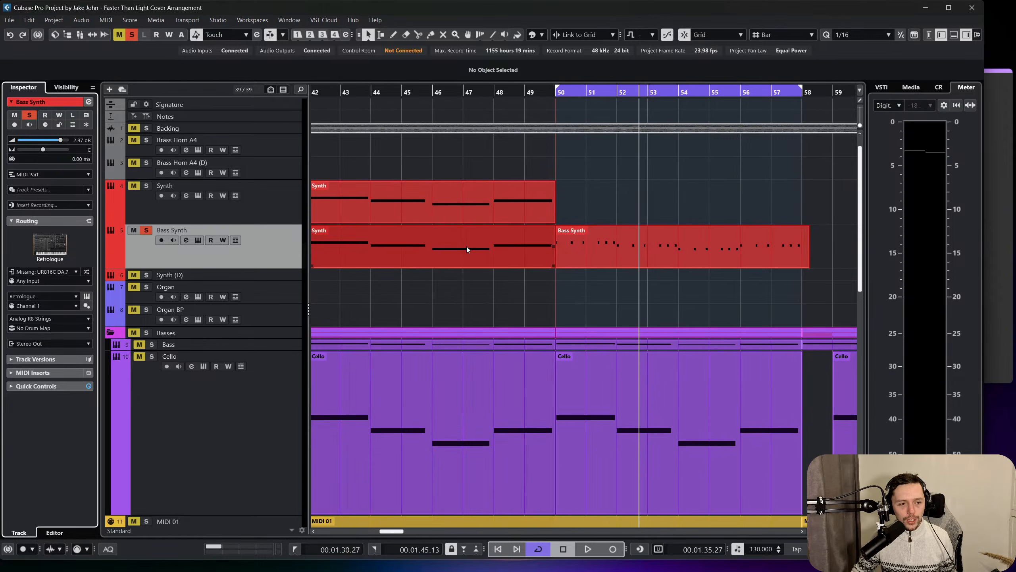
{"action": "scroll", "coordinate": [503, 231], "scroll_direction": "right", "scroll_amount": 5}
{"action": "left_click", "coordinate": [520, 199]}
{"action": "left_click", "coordinate": [386, 92]}
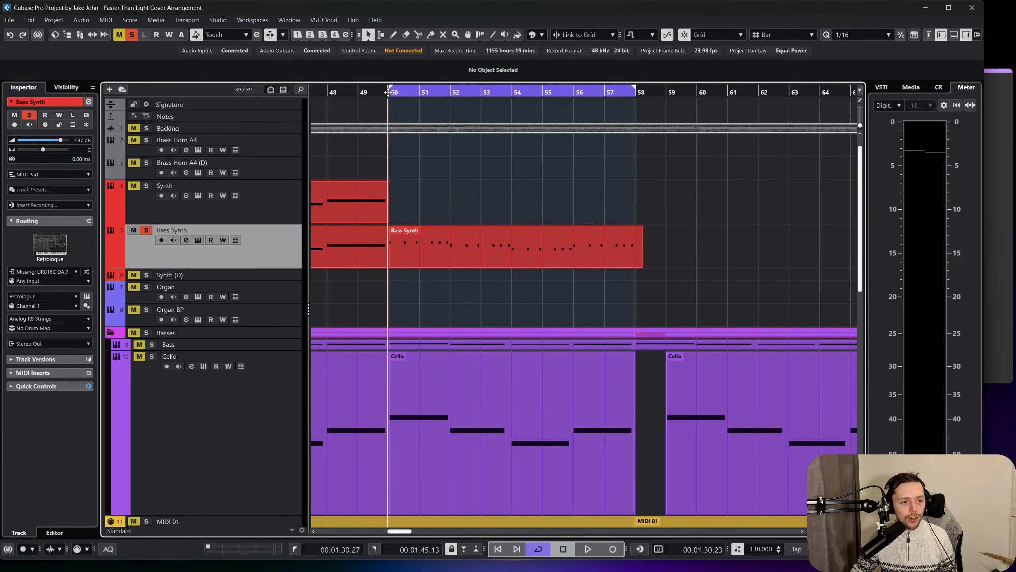
{"action": "left_click", "coordinate": [131, 35]}
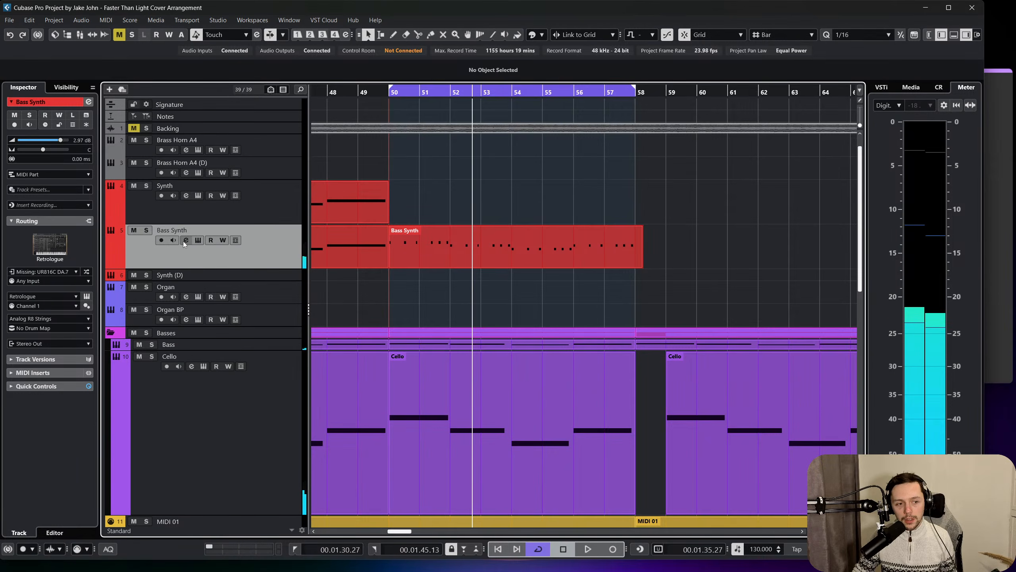
{"action": "scroll", "coordinate": [368, 261], "scroll_direction": "down", "scroll_amount": 5}
{"action": "scroll", "coordinate": [376, 266], "scroll_direction": "up", "scroll_amount": 3}
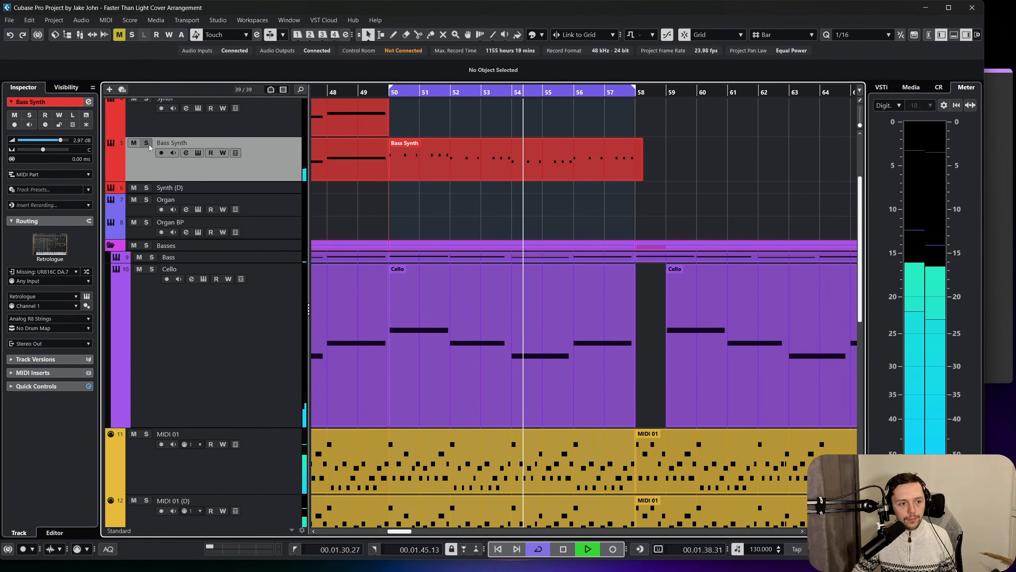
{"action": "scroll", "coordinate": [176, 160], "scroll_direction": "up", "scroll_amount": 3}
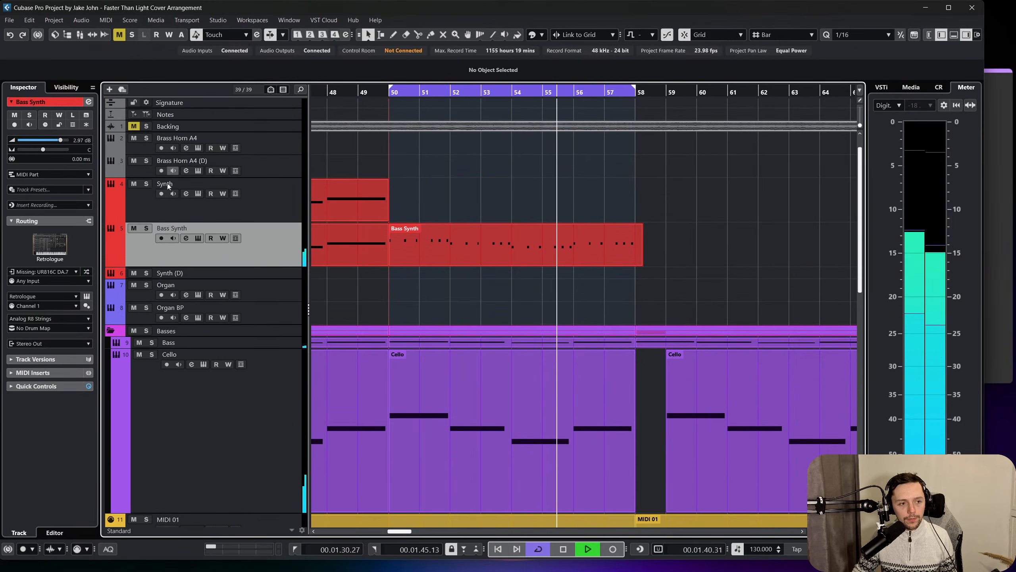
Solo the Bass Synth track again, replay it briefly from bar 50 and stop playback.
{"action": "left_click", "coordinate": [146, 228]}
{"action": "key", "text": "space"}
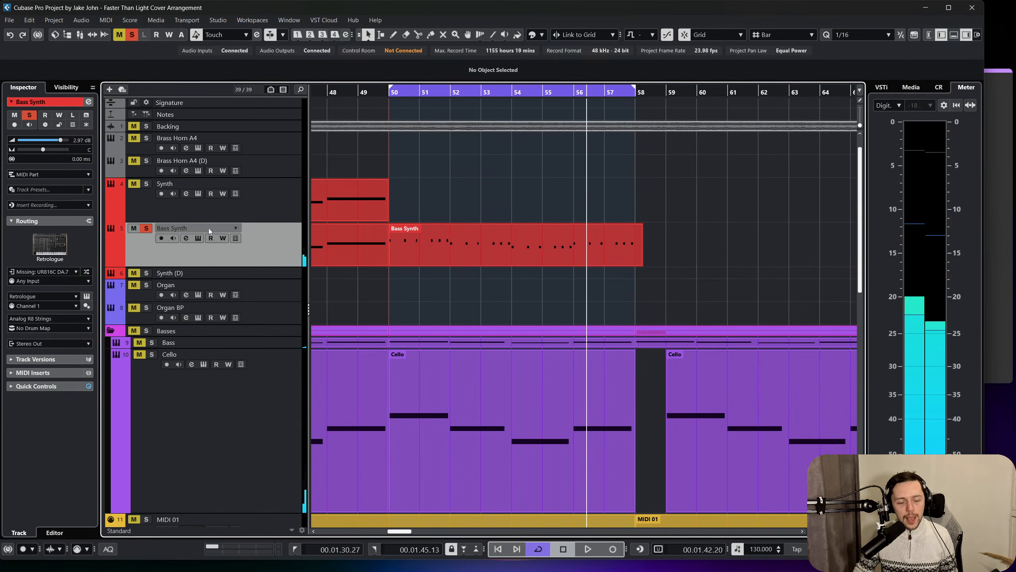
{"action": "left_click", "coordinate": [389, 106]}
{"action": "key", "text": "space"}
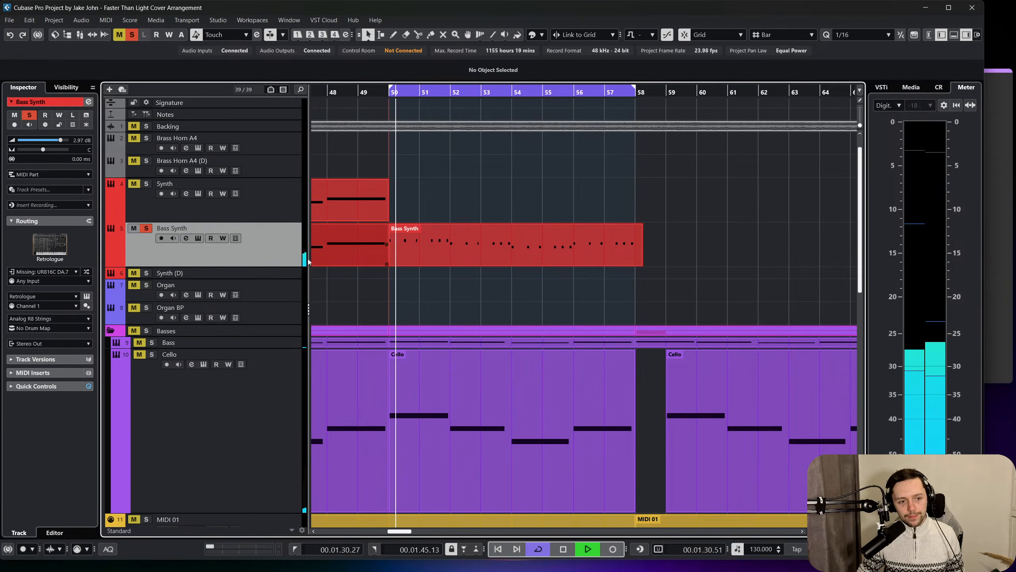
{"action": "key", "text": "space"}
Enable the sub oscillator in the Bass Synth's Retrologue and adjust its mix level during playback.
{"action": "left_click", "coordinate": [87, 296]}
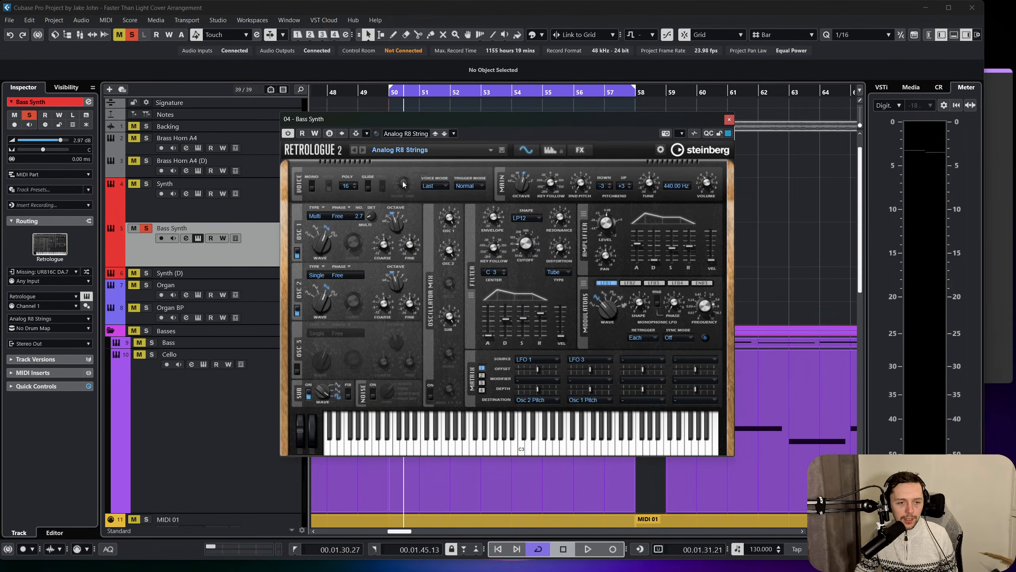
{"action": "key", "text": "space"}
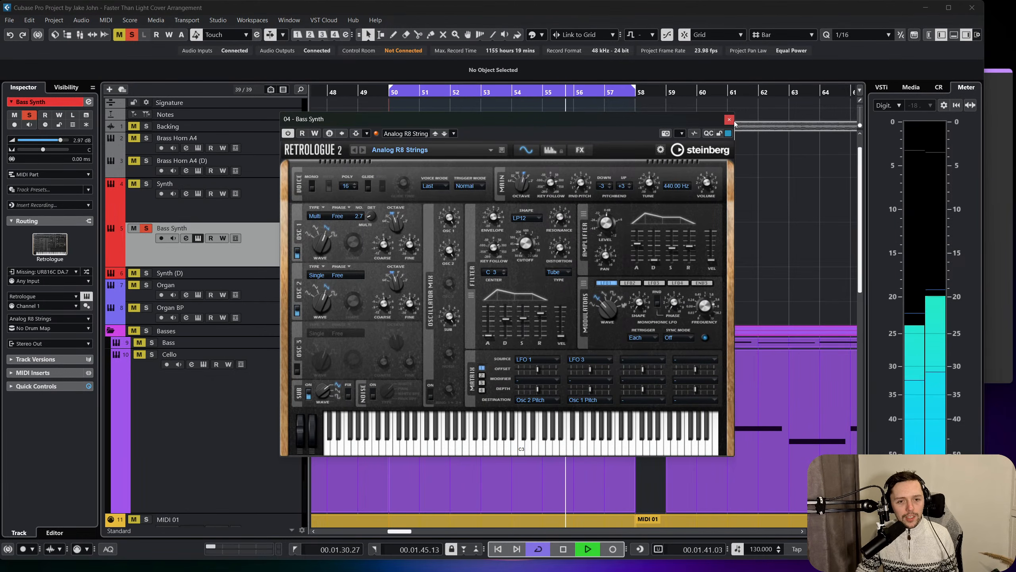
{"action": "left_click_drag", "start_coordinate": [446, 314], "coordinate": [448, 278]}
Try a third Retrologue oscillator with a different waveform and octave during looped playback, and switch it off again.
{"action": "left_click", "coordinate": [298, 368]}
{"action": "key", "text": "space"}
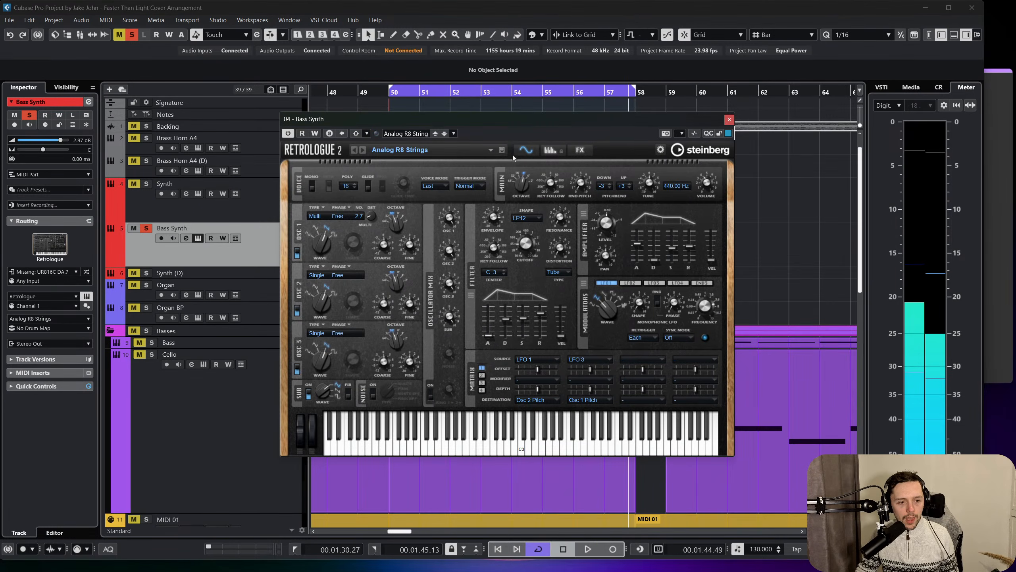
{"action": "left_click", "coordinate": [387, 91]}
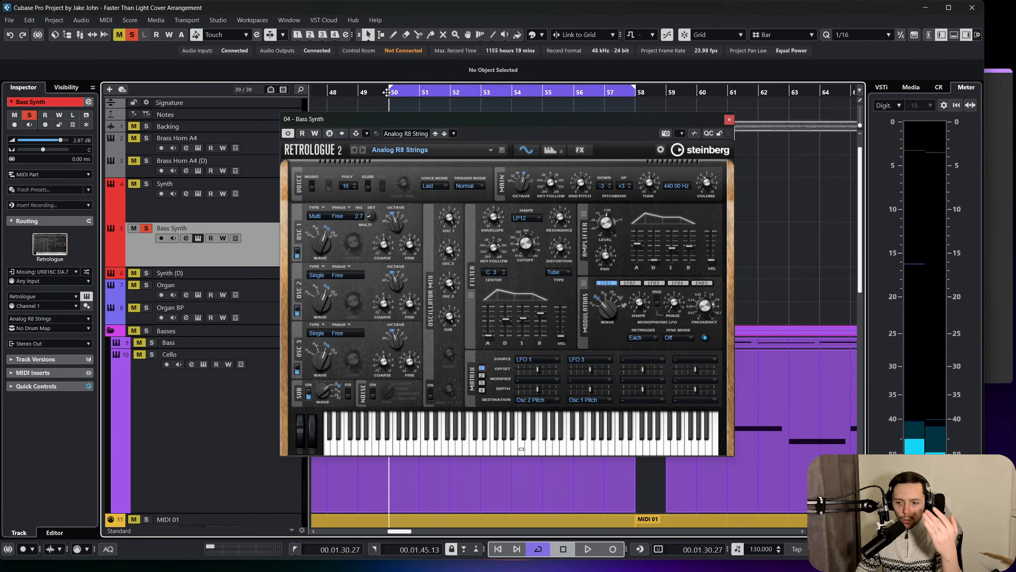
{"action": "key", "text": "space"}
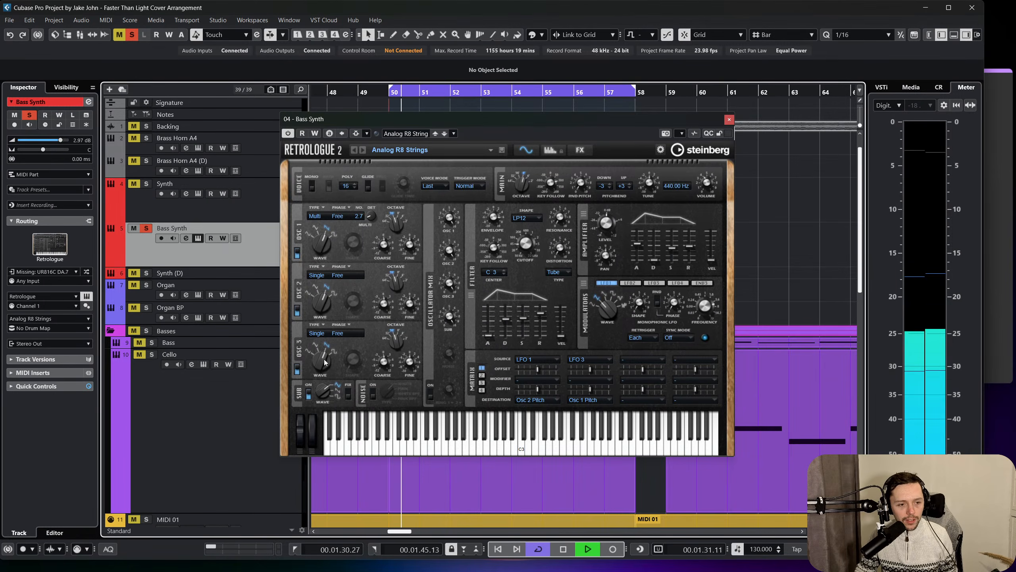
{"action": "left_click_drag", "start_coordinate": [315, 380], "coordinate": [306, 413]}
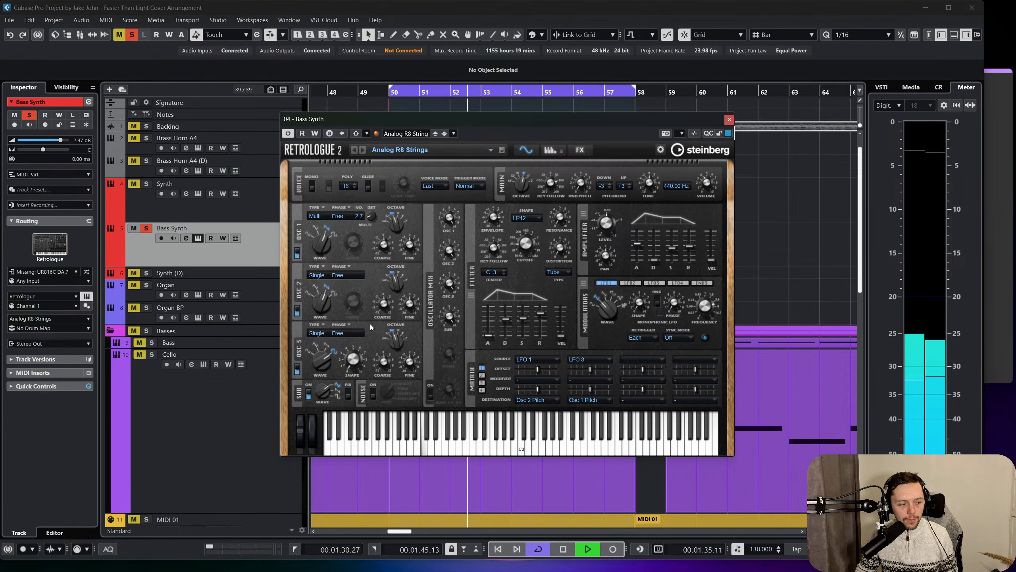
{"action": "left_click_drag", "start_coordinate": [321, 362], "coordinate": [300, 412]}
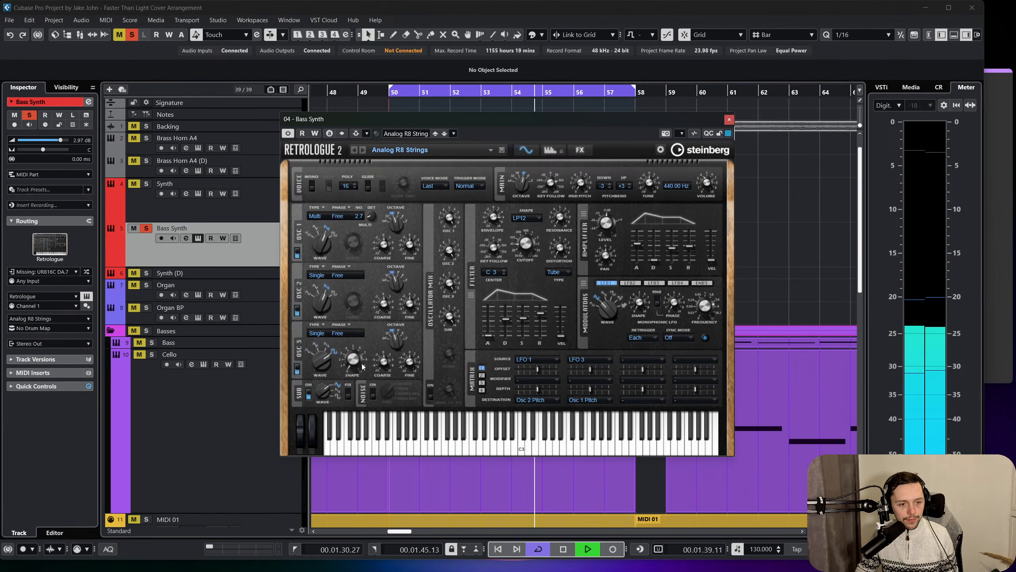
{"action": "left_click_drag", "start_coordinate": [392, 338], "coordinate": [368, 355]}
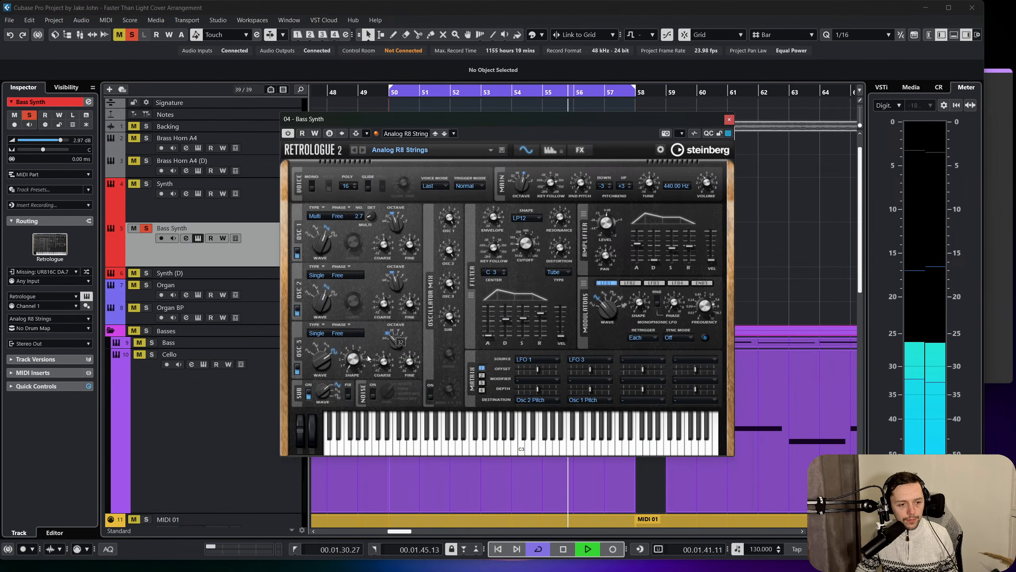
{"action": "left_click", "coordinate": [297, 369]}
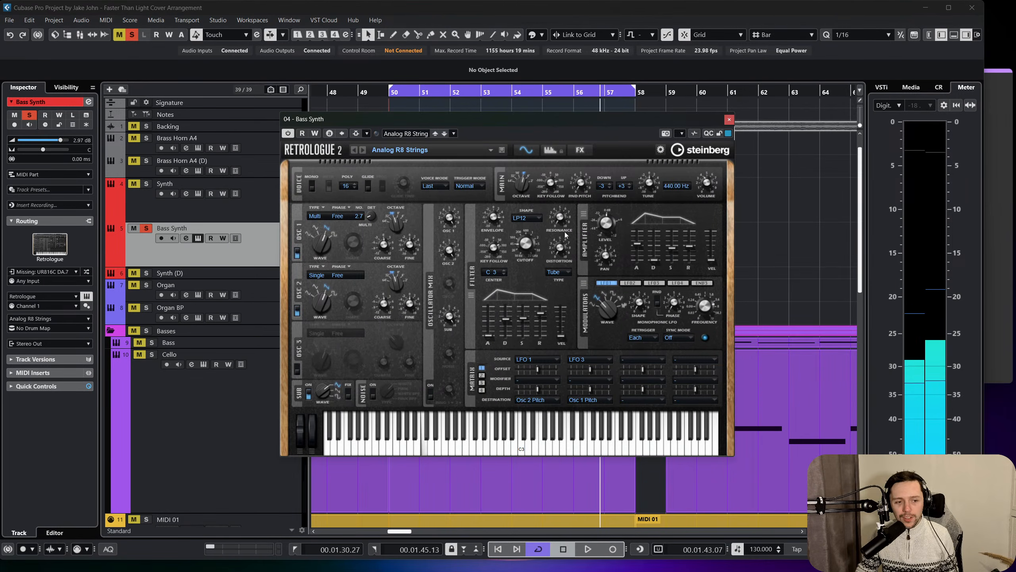
Close Retrologue, return to bar 50 and insert a Compressor after Frequency on the Bass Synth channel.
{"action": "left_click", "coordinate": [728, 120]}
{"action": "scroll", "coordinate": [508, 181], "scroll_direction": "left", "scroll_amount": 2}
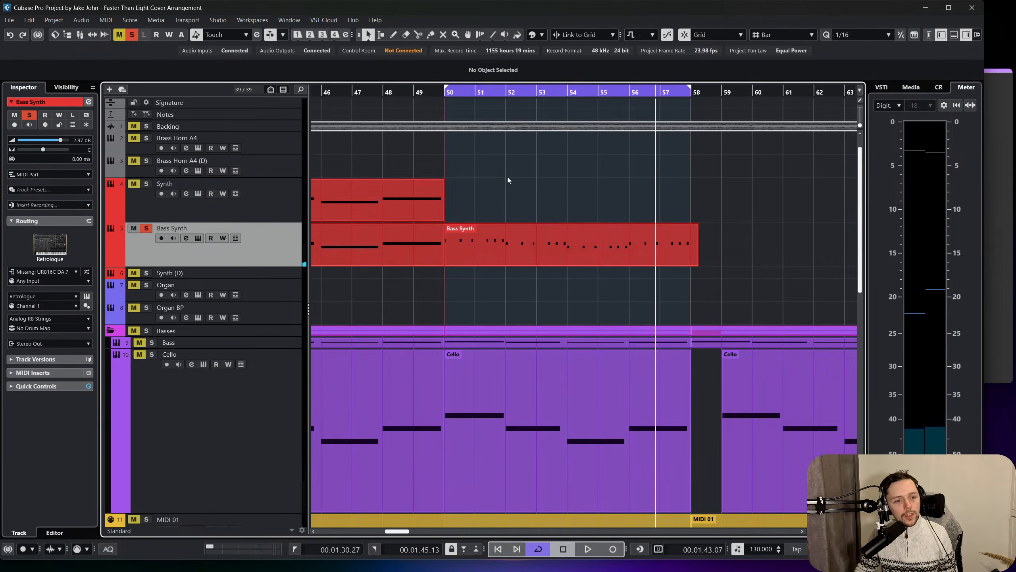
{"action": "left_click_drag", "start_coordinate": [443, 91], "coordinate": [444, 92]}
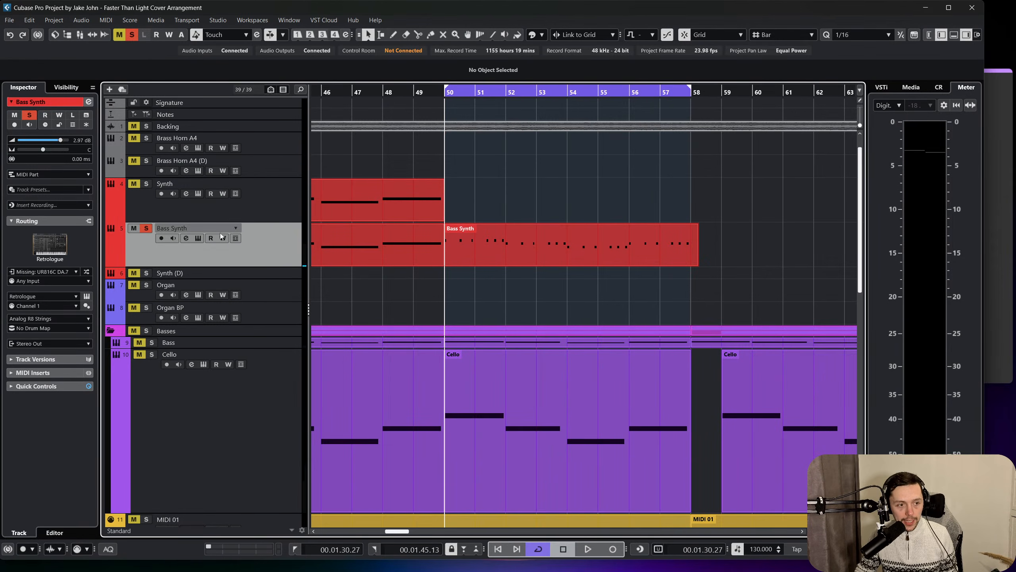
{"action": "left_click", "coordinate": [188, 238]}
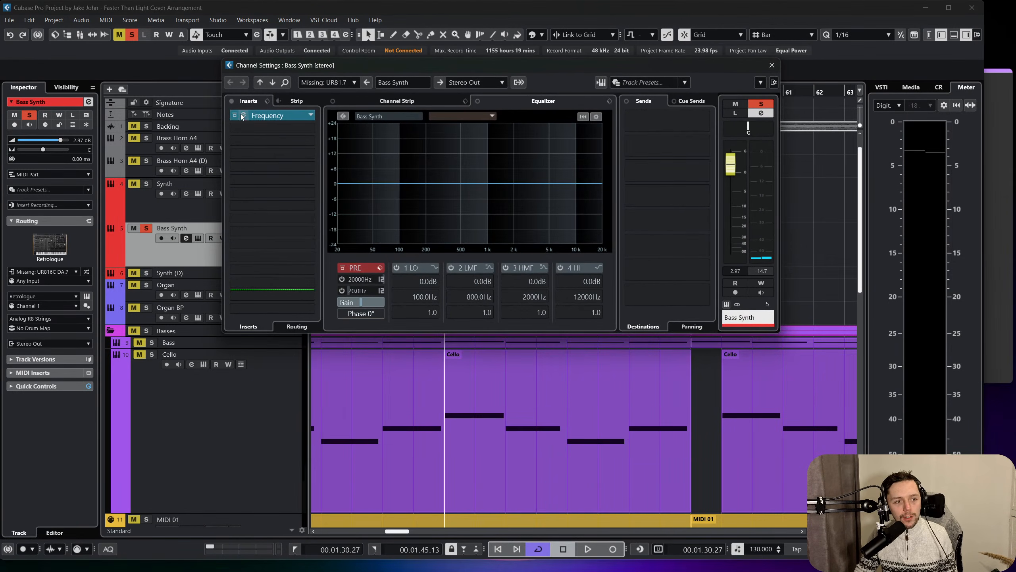
{"action": "left_click", "coordinate": [292, 115]}
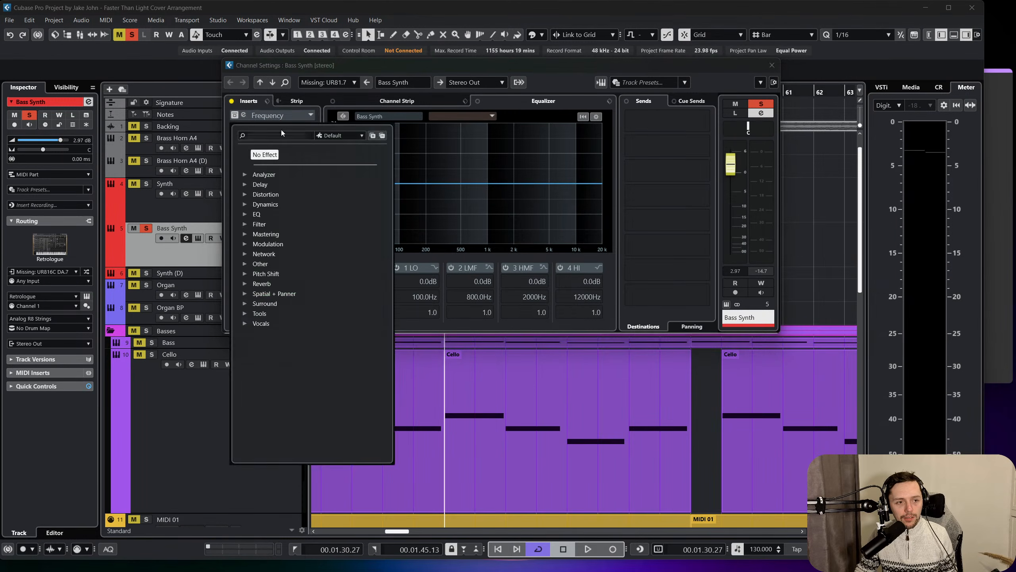
{"action": "left_click", "coordinate": [253, 204]}
{"action": "left_click", "coordinate": [278, 255]}
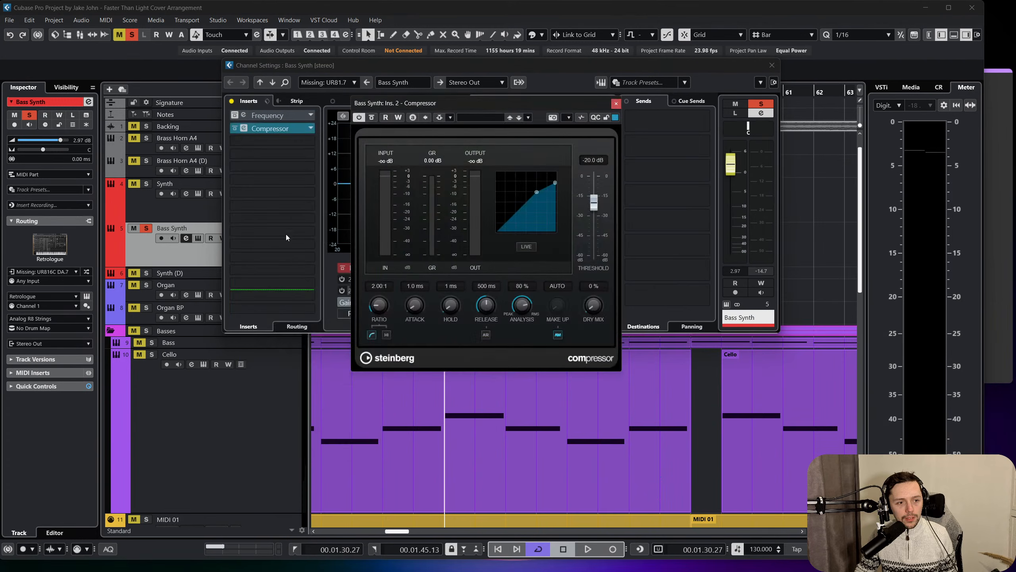
Set the compressor's threshold to -40.1 dB and ratio to about 4:1 during playback, close the effect and channel settings, and stop.
{"action": "key", "text": "space"}
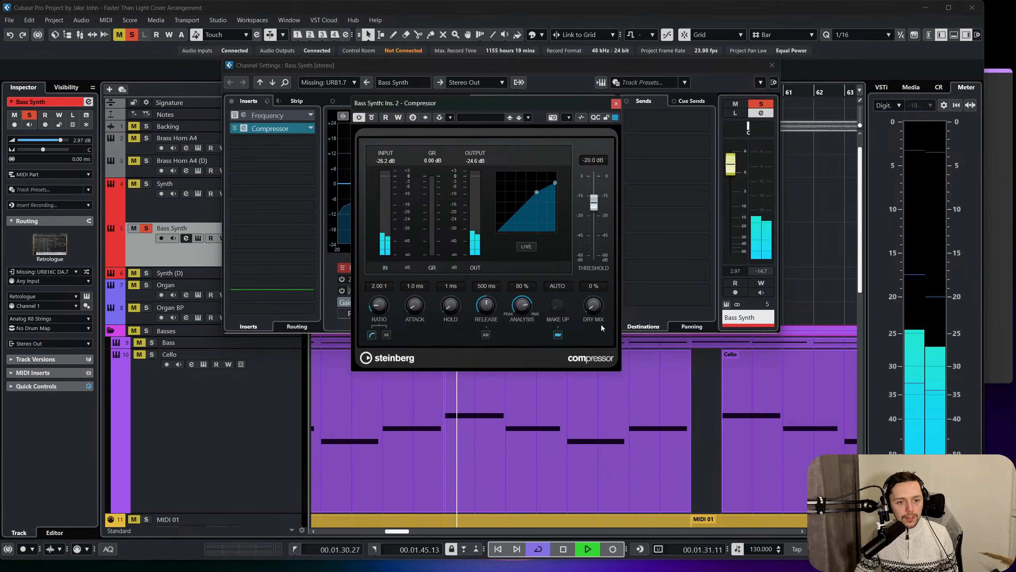
{"action": "left_click_drag", "start_coordinate": [594, 210], "coordinate": [595, 236]}
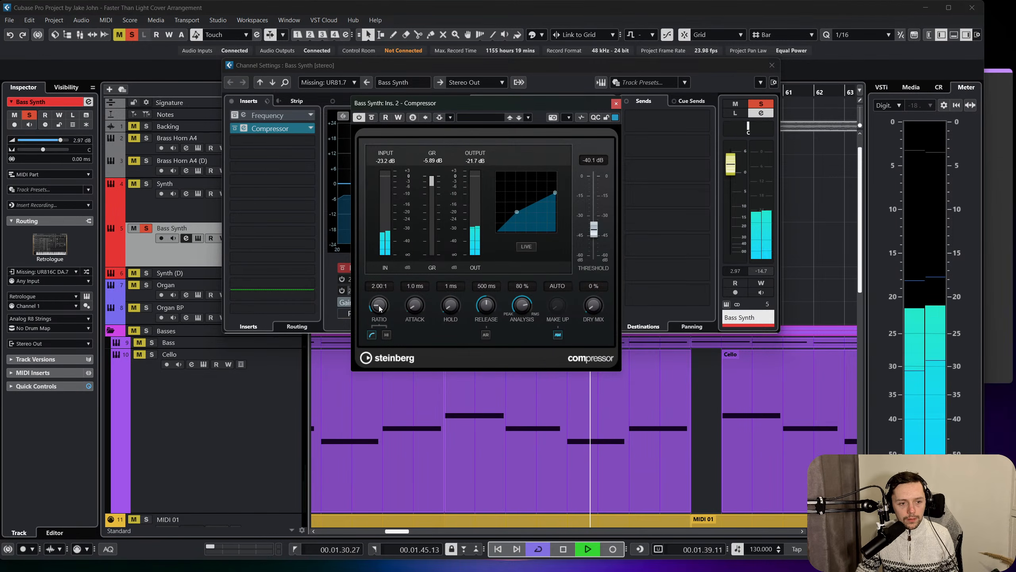
{"action": "left_click_drag", "start_coordinate": [378, 304], "coordinate": [394, 282]}
{"action": "scroll", "coordinate": [390, 288], "scroll_direction": "up", "scroll_amount": 1}
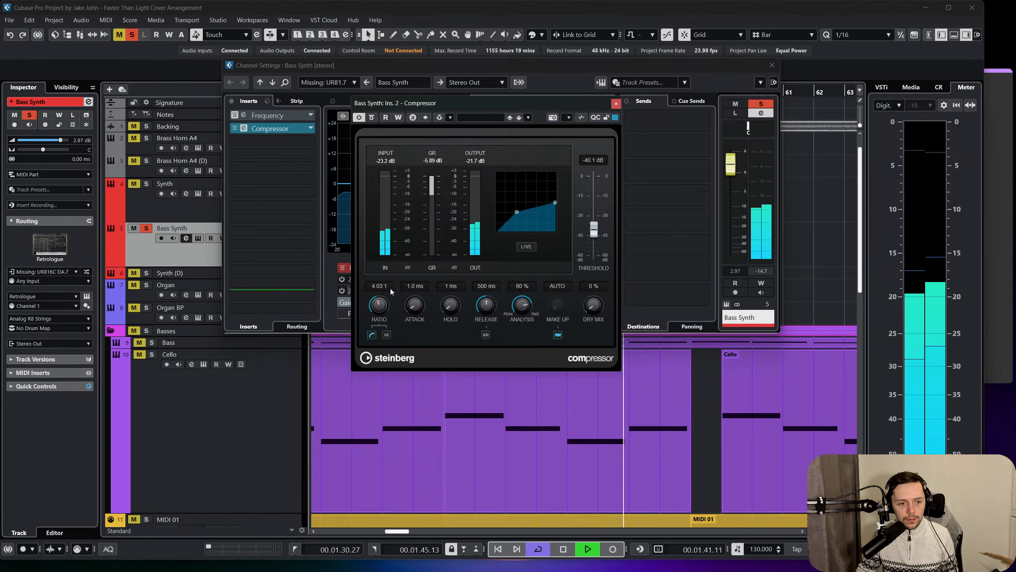
{"action": "left_click", "coordinate": [617, 103]}
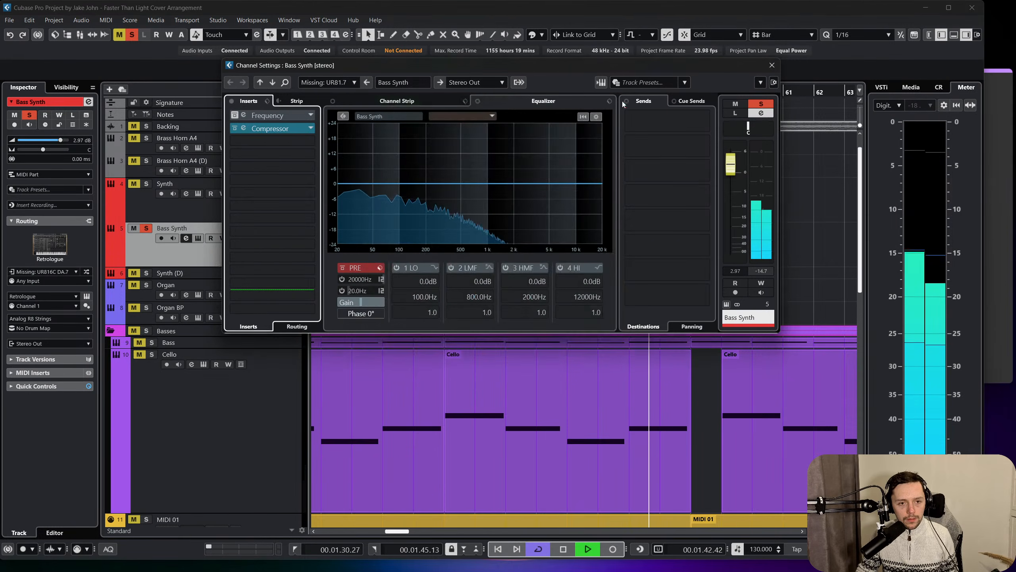
{"action": "left_click", "coordinate": [771, 65]}
{"action": "key", "text": "space"}
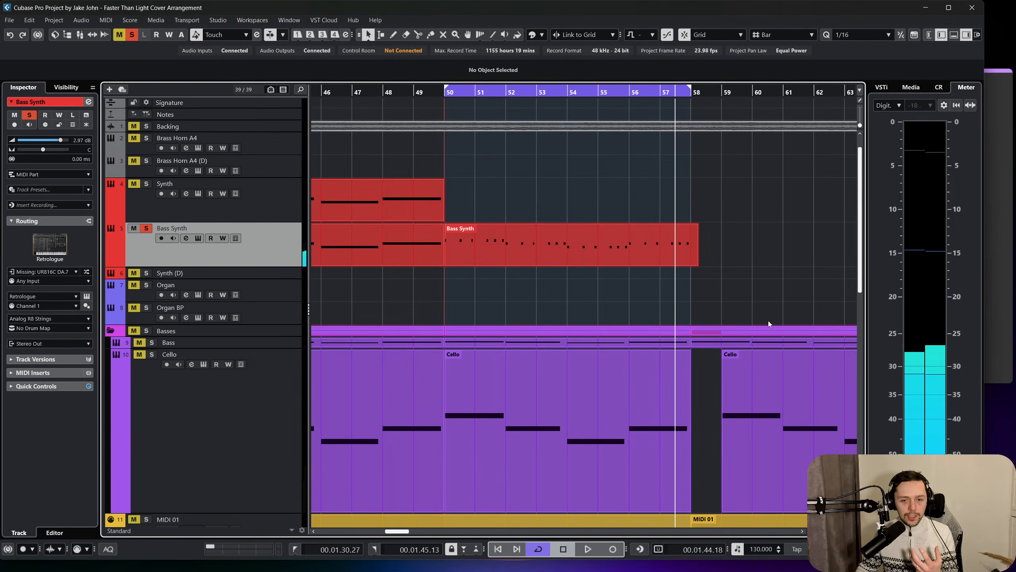
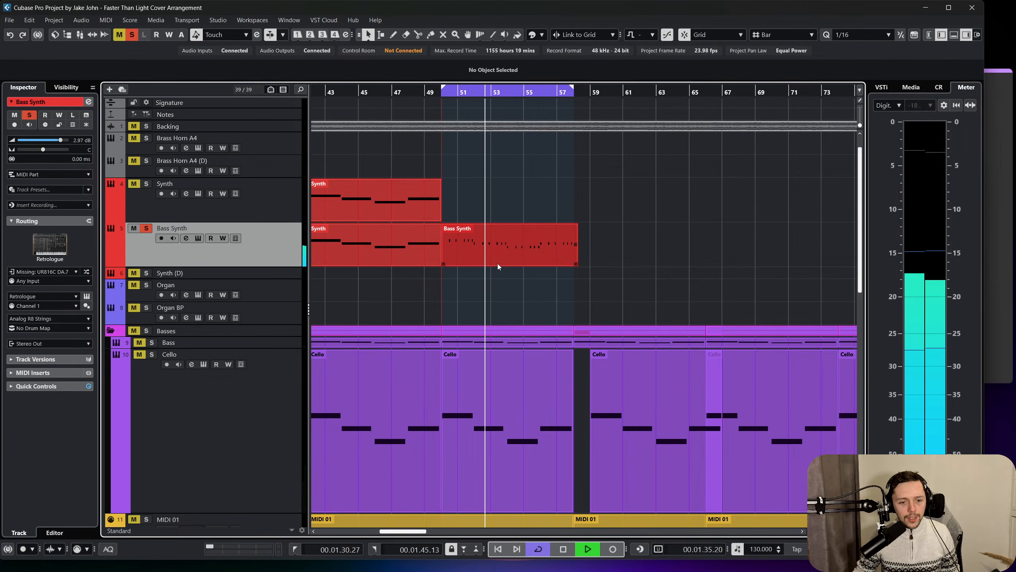
Unsolo the Bass Synth track and listen to its new part within the full arrangement.
{"action": "left_click", "coordinate": [147, 228]}
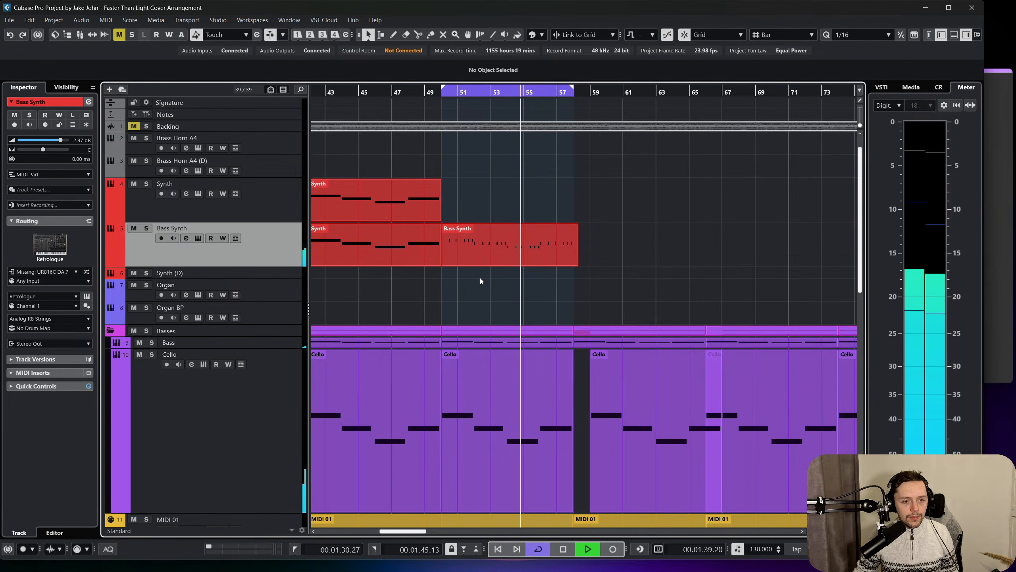
{"action": "left_click", "coordinate": [498, 249]}
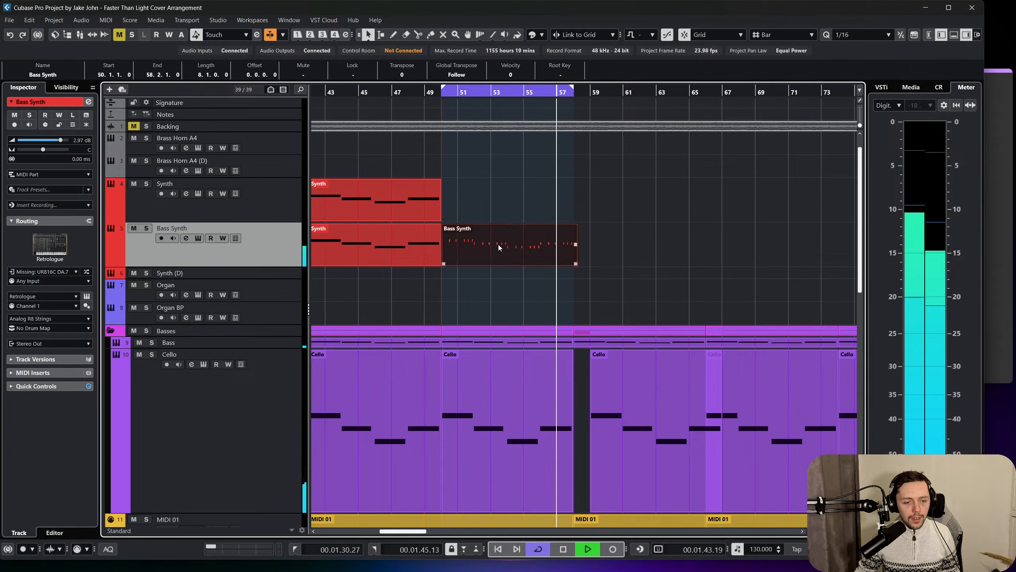
{"action": "key", "text": "space"}
Transpose the notes of the Bass Synth part starting at bar 50 up an octave.
{"action": "double_click", "coordinate": [499, 245]}
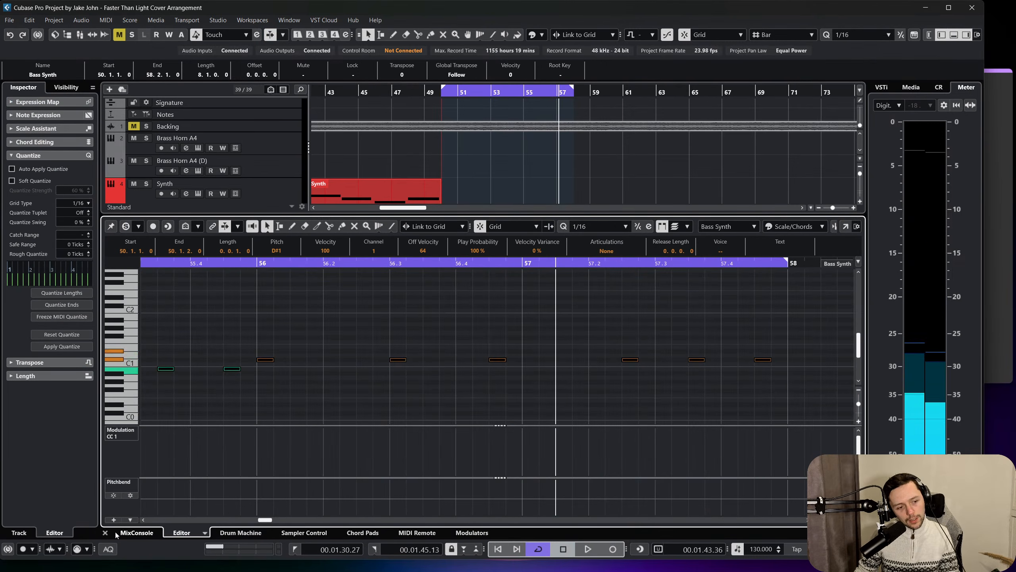
{"action": "left_click", "coordinate": [105, 532]}
{"action": "double_click", "coordinate": [507, 254]}
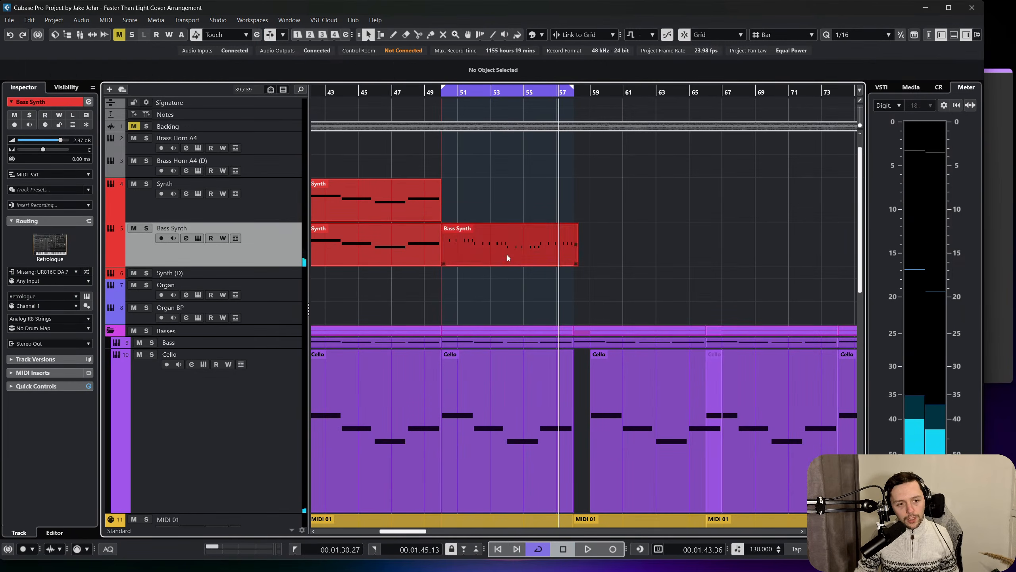
{"action": "key", "text": "shift+Up"}
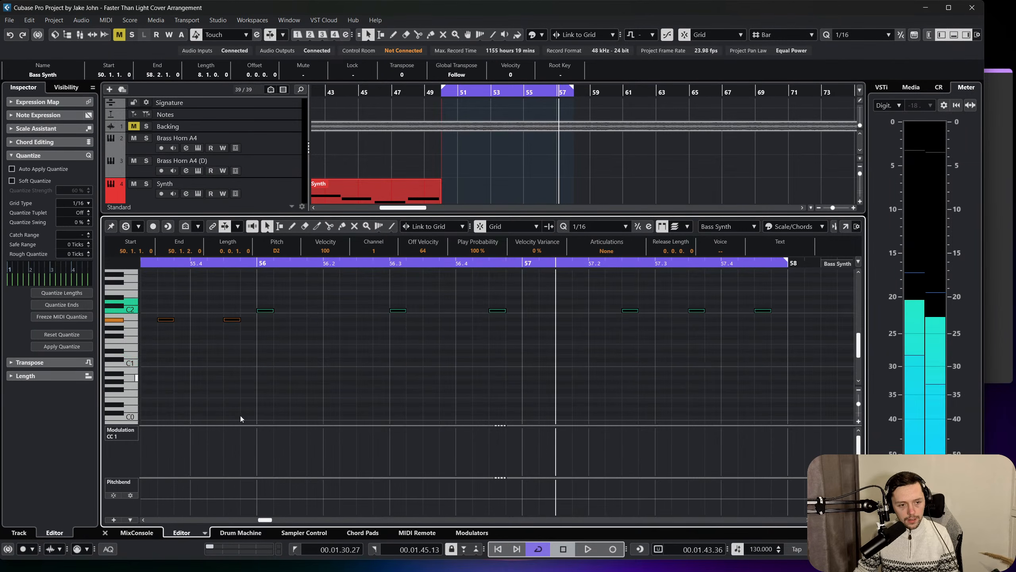
{"action": "left_click", "coordinate": [105, 532]}
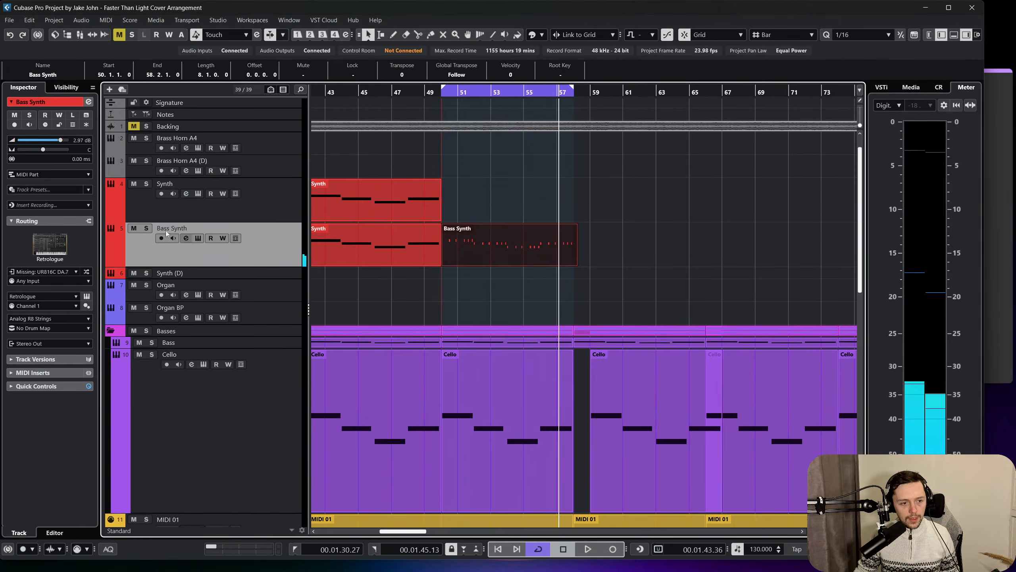
Enable oscillator 3 in the Bass Synth's Retrologue instrument and audition the track soloed from about bar 50.
{"action": "left_click", "coordinate": [86, 296]}
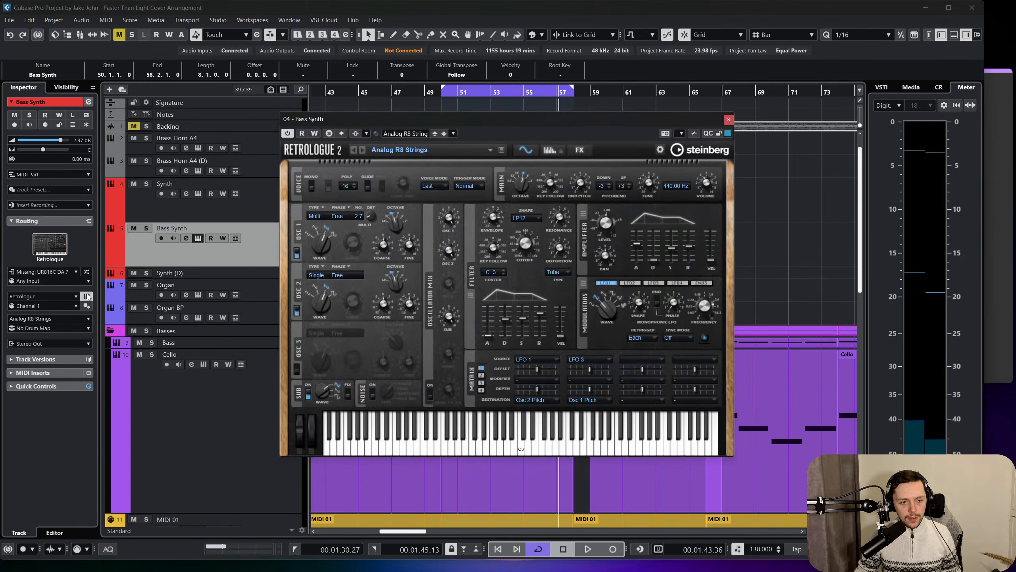
{"action": "left_click", "coordinate": [297, 369]}
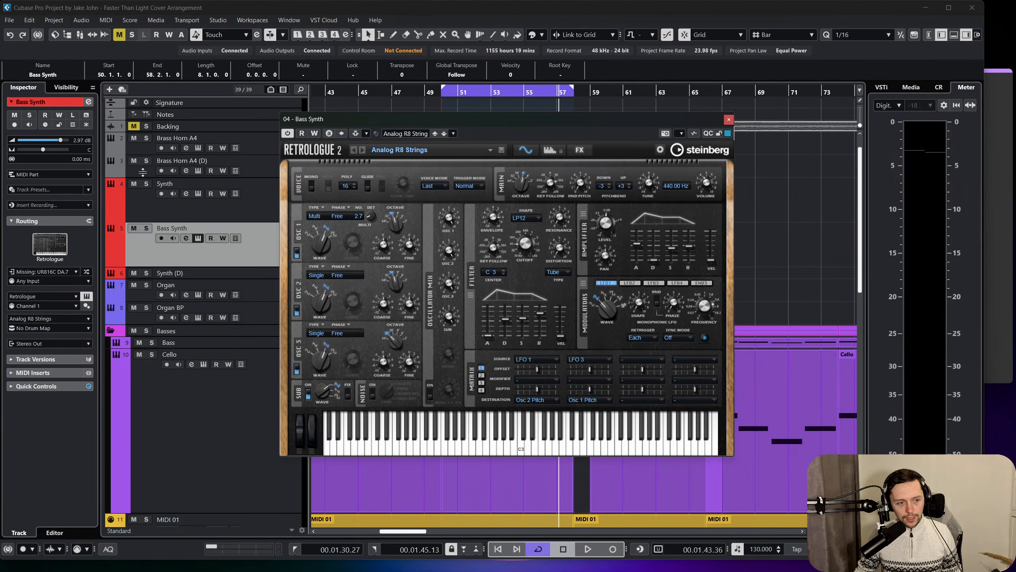
{"action": "left_click", "coordinate": [146, 228]}
{"action": "key", "text": "space"}
{"action": "left_click", "coordinate": [455, 92]}
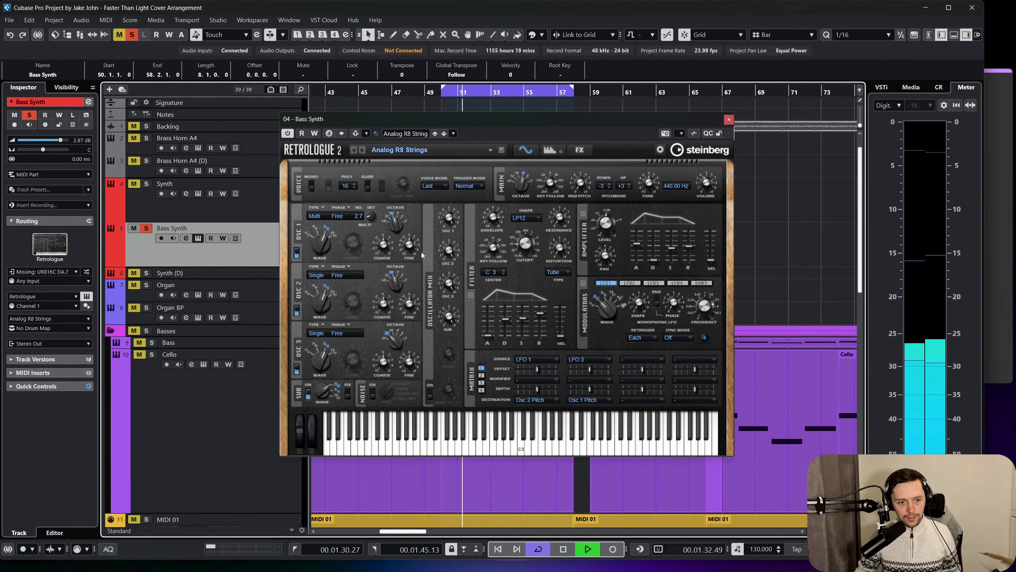
{"action": "left_click", "coordinate": [728, 120]}
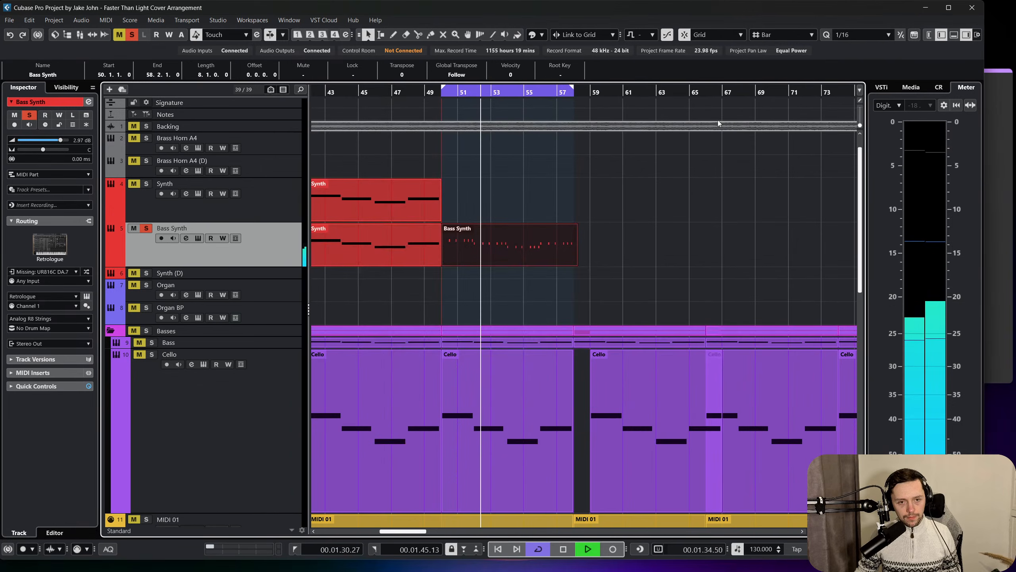
Unsolo the Bass Synth track and lower its volume to -0.81 dB.
{"action": "left_click", "coordinate": [146, 228]}
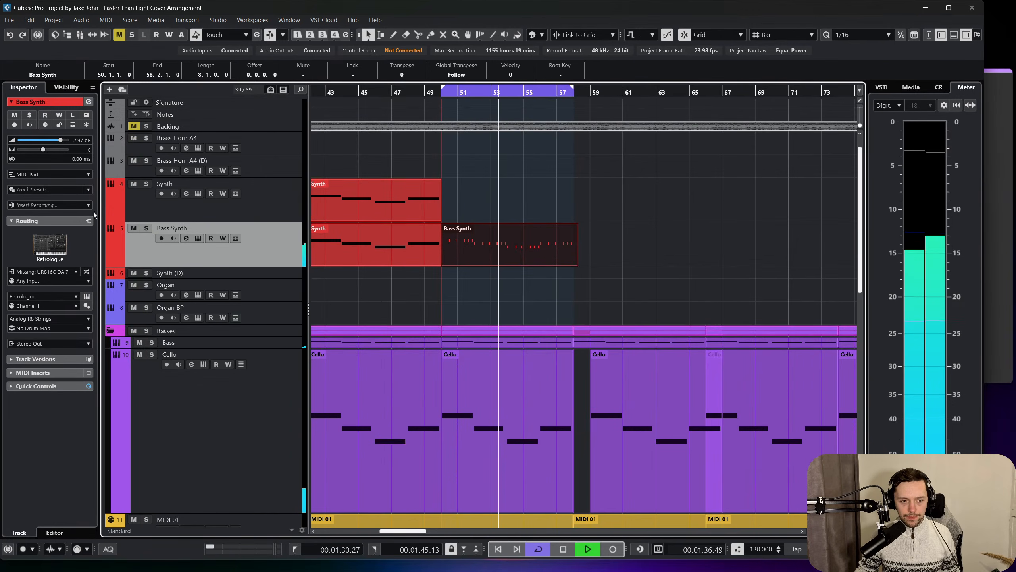
{"action": "left_click_drag", "start_coordinate": [60, 140], "coordinate": [55, 141]}
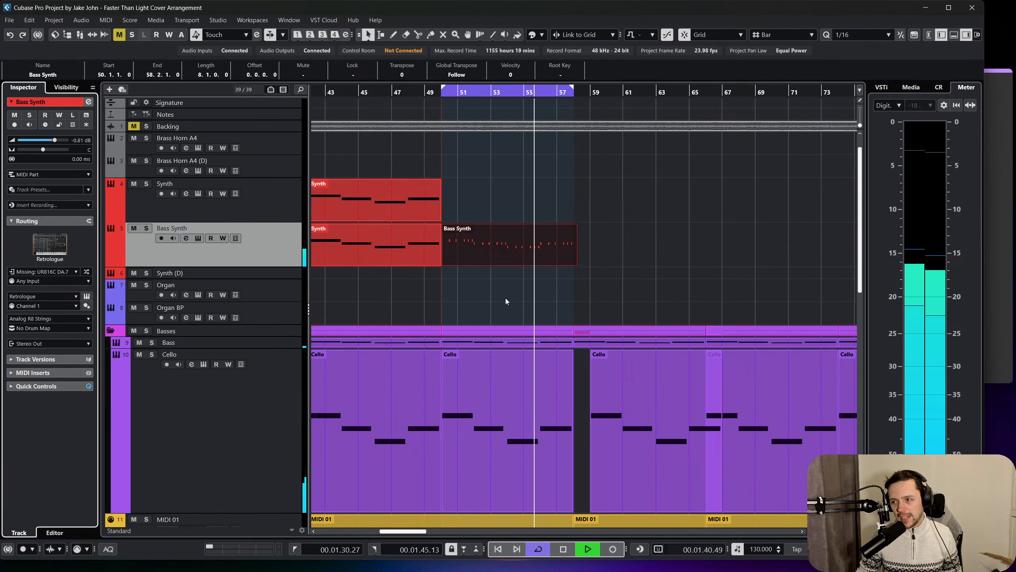
{"action": "left_click", "coordinate": [540, 276]}
Turn off cycle playback and duplicate the Bass Synth part that starts at bar 50.
{"action": "left_click", "coordinate": [528, 549]}
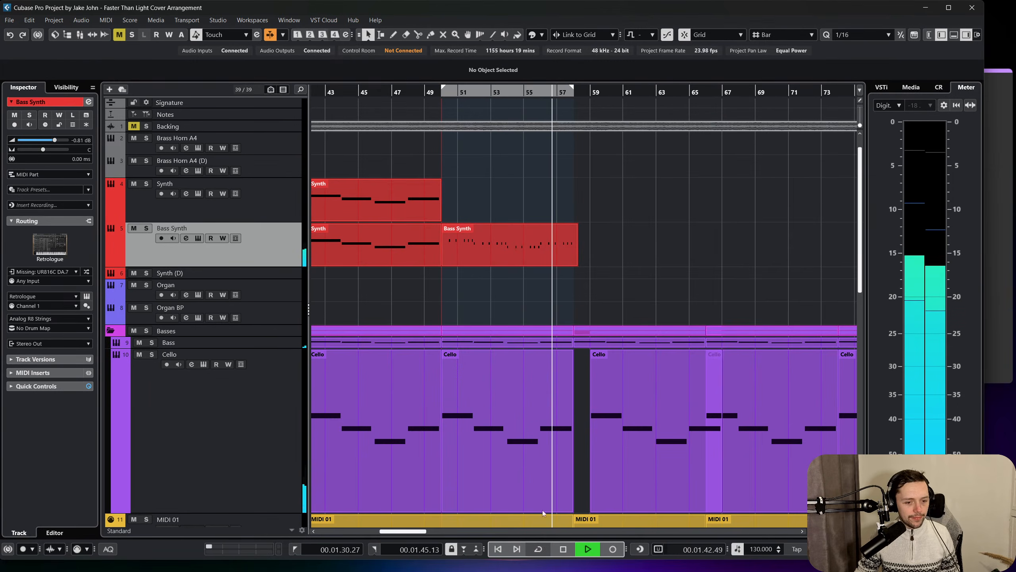
{"action": "left_click", "coordinate": [547, 248]}
{"action": "key", "text": "ctrl+d"}
{"action": "scroll", "coordinate": [549, 249], "scroll_direction": "right", "scroll_amount": 3}
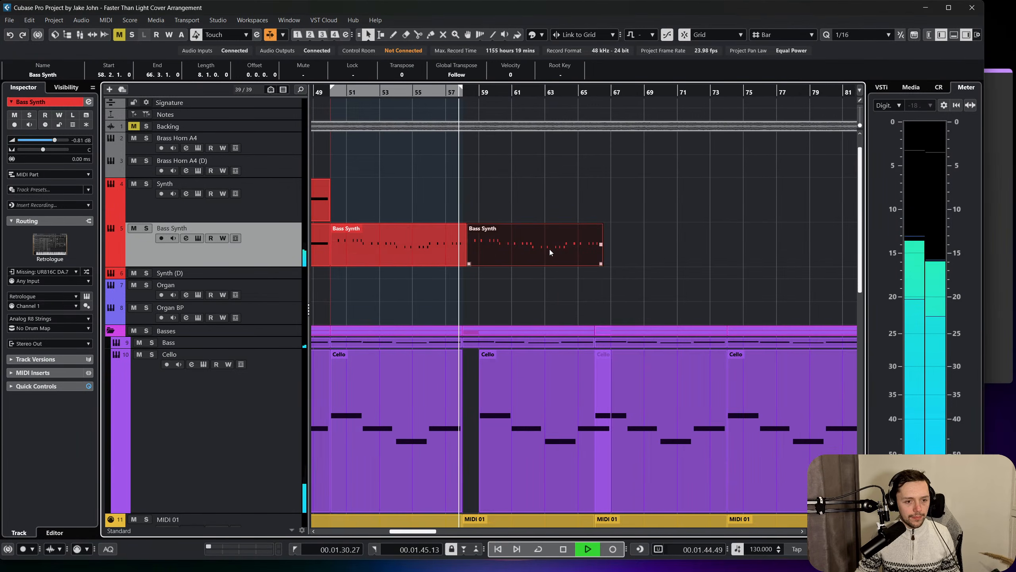
Trim the Bass Synth parts to end on the bar line and align the duplicate to span bars 58 to 66.
{"action": "key", "text": "space"}
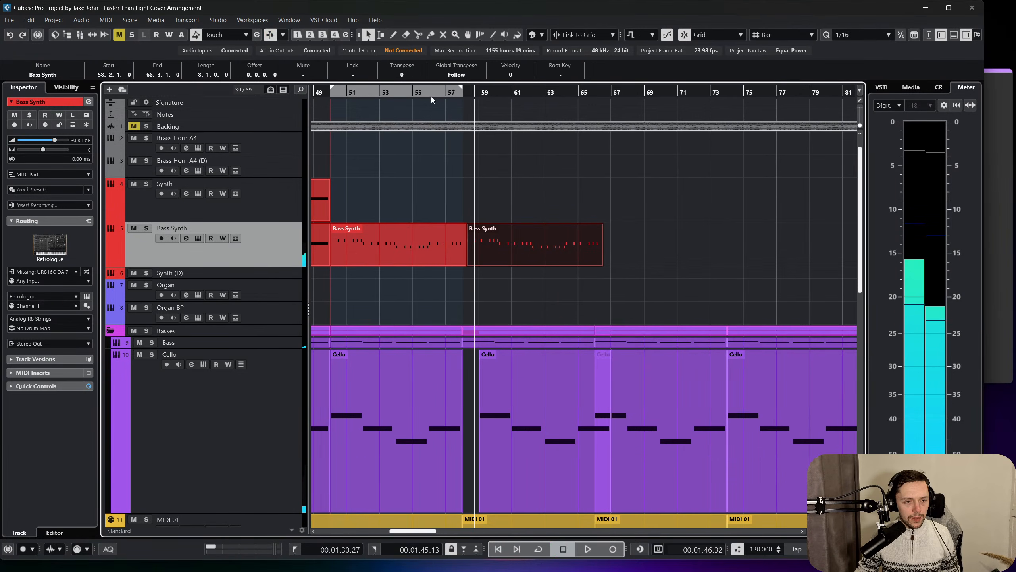
{"action": "left_click_drag", "start_coordinate": [435, 93], "coordinate": [462, 168]}
{"action": "left_click", "coordinate": [518, 249]}
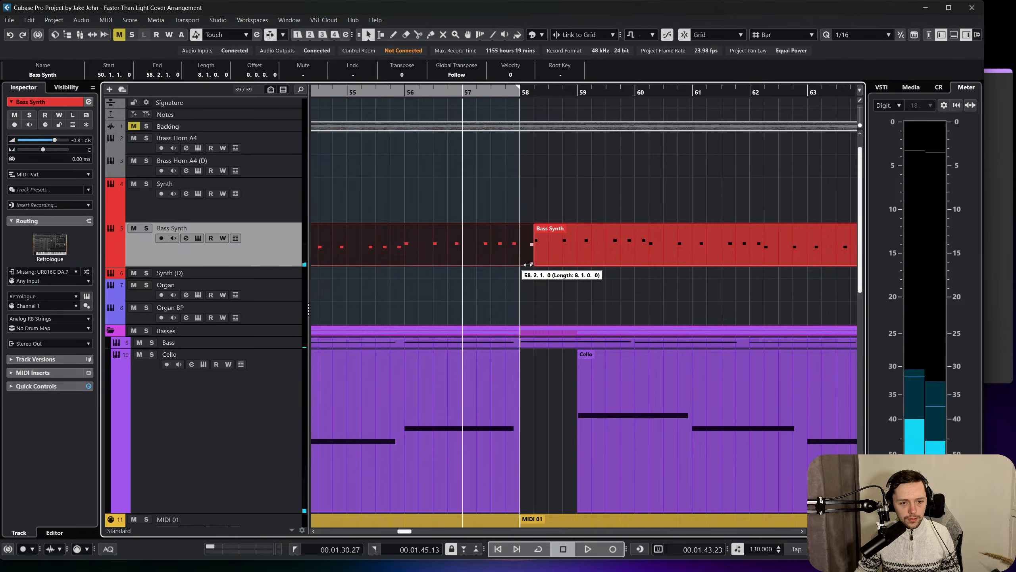
{"action": "left_click_drag", "start_coordinate": [554, 246], "coordinate": [540, 247]}
Unmute the Backing track and play the duplicated Bass Synth section against it.
{"action": "key", "text": "space"}
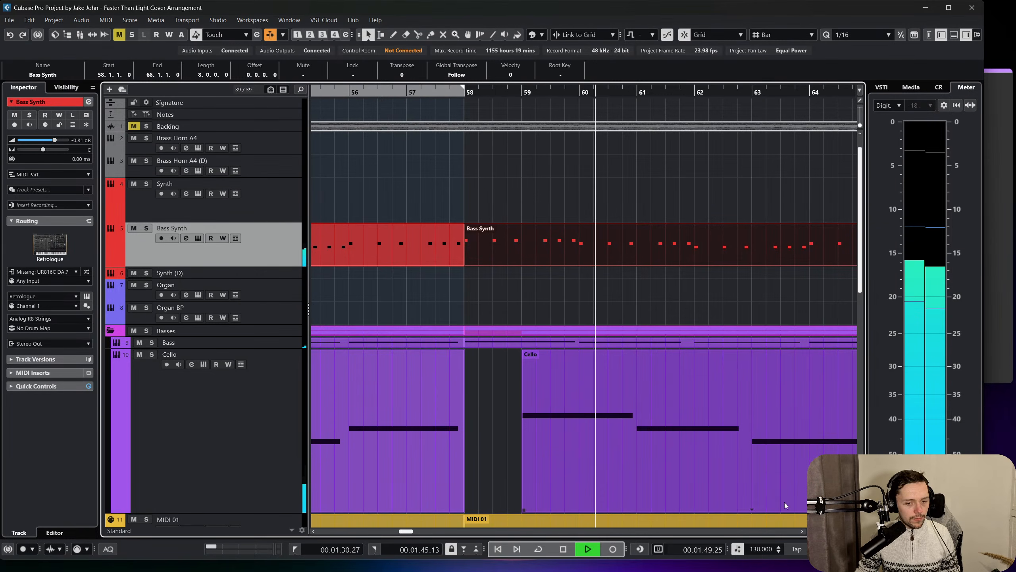
{"action": "left_click_drag", "start_coordinate": [836, 532], "coordinate": [828, 531]}
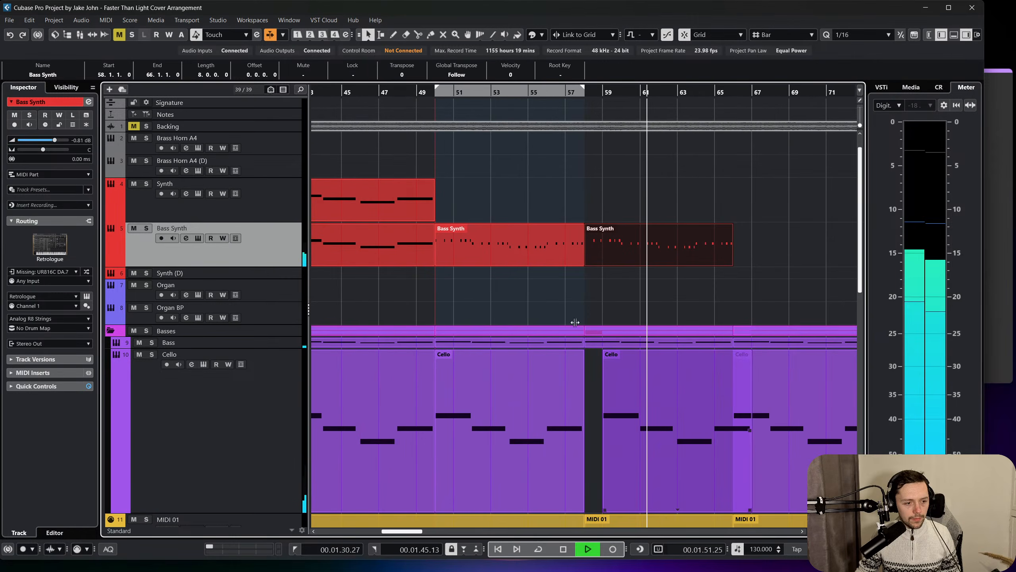
{"action": "left_click", "coordinate": [134, 127]}
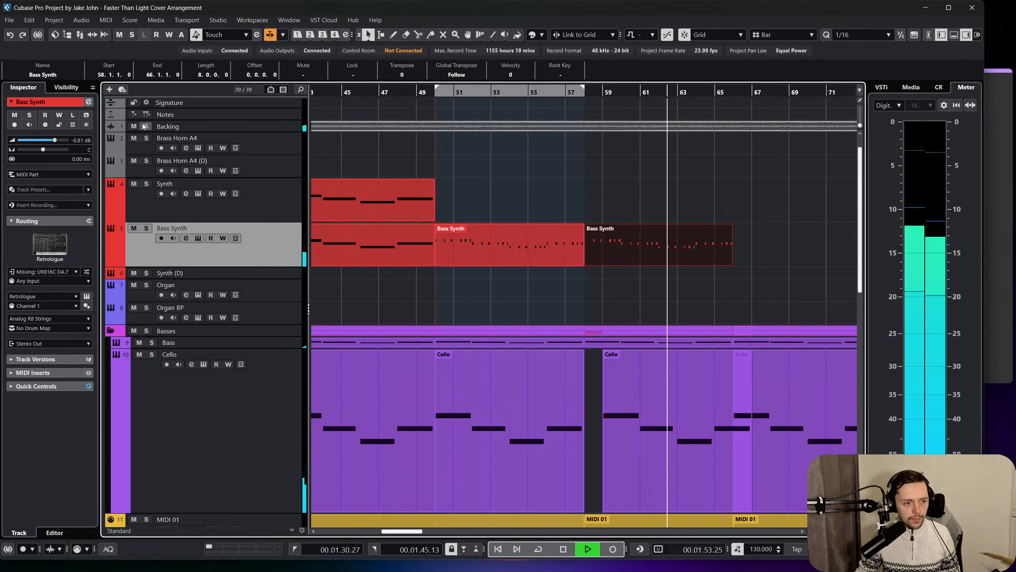
{"action": "left_click", "coordinate": [251, 126]}
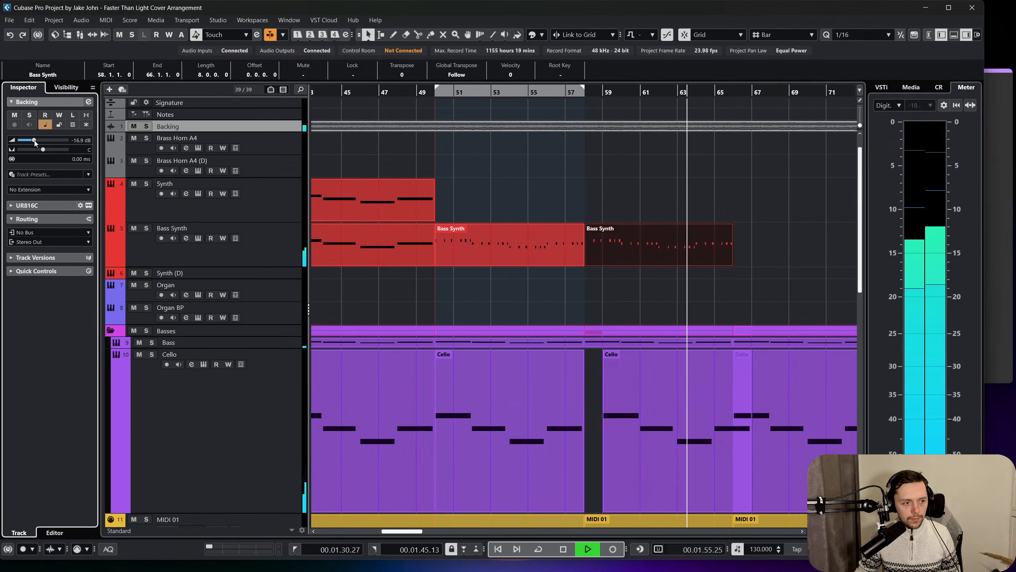
{"action": "scroll", "coordinate": [495, 197], "scroll_direction": "right", "scroll_amount": 2}
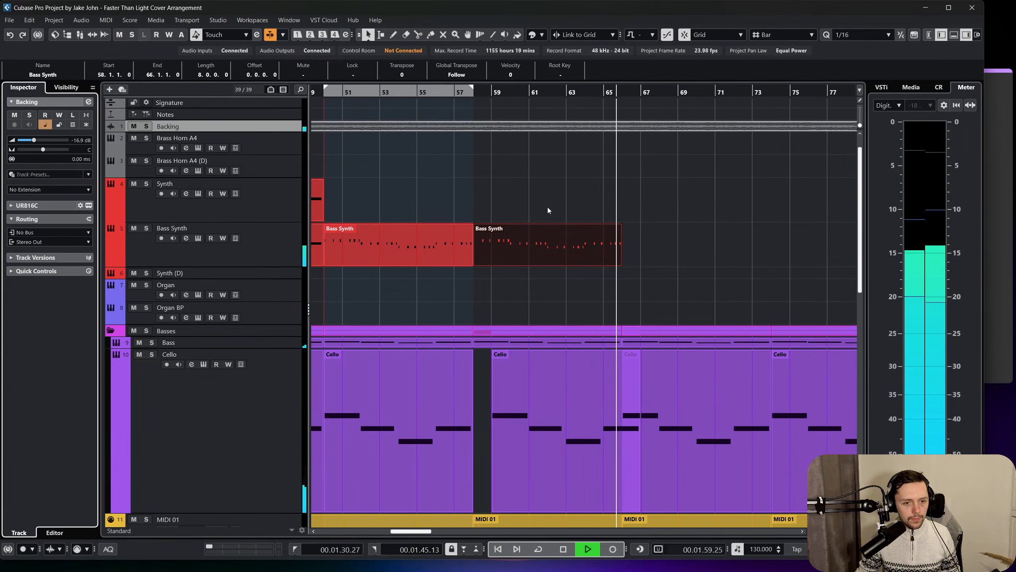
{"action": "left_click", "coordinate": [696, 226]}
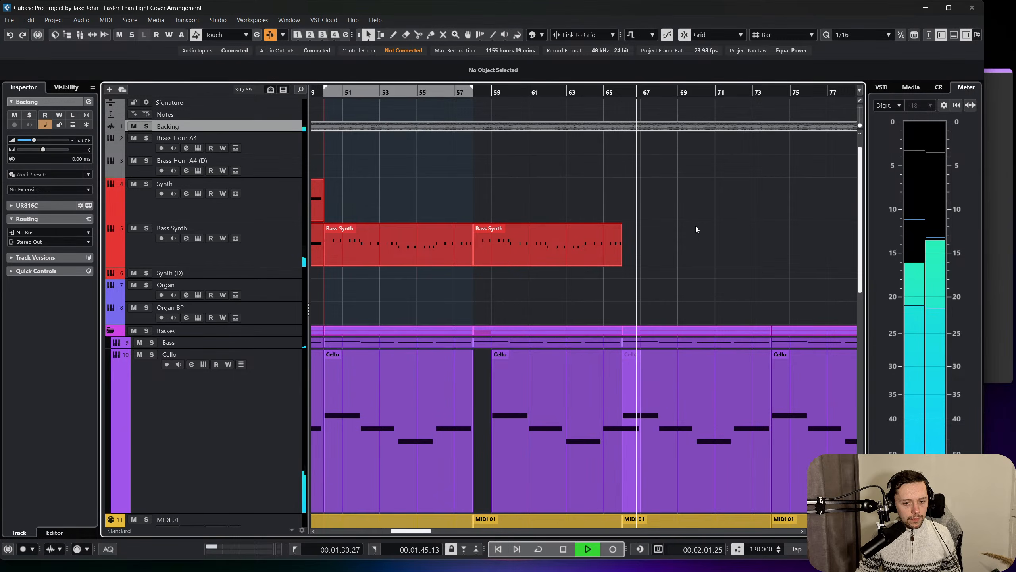
{"action": "key", "text": "space"}
Draw a new marker on the Structure track at bar 66, where the second Bass Synth part ends.
{"action": "scroll", "coordinate": [628, 136], "scroll_direction": "up", "scroll_amount": 2}
{"action": "right_click", "coordinate": [615, 125]}
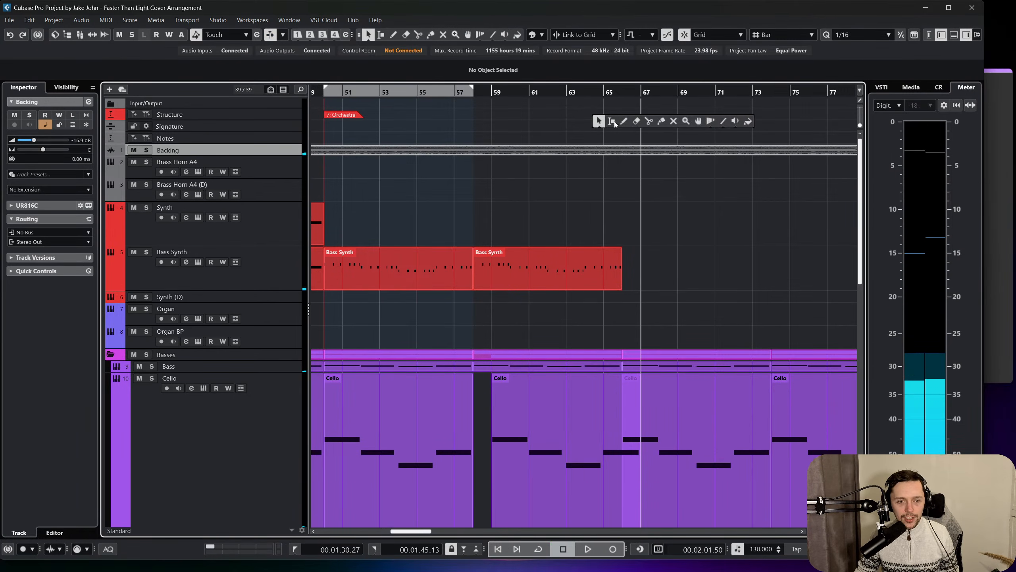
{"action": "left_click", "coordinate": [624, 123]}
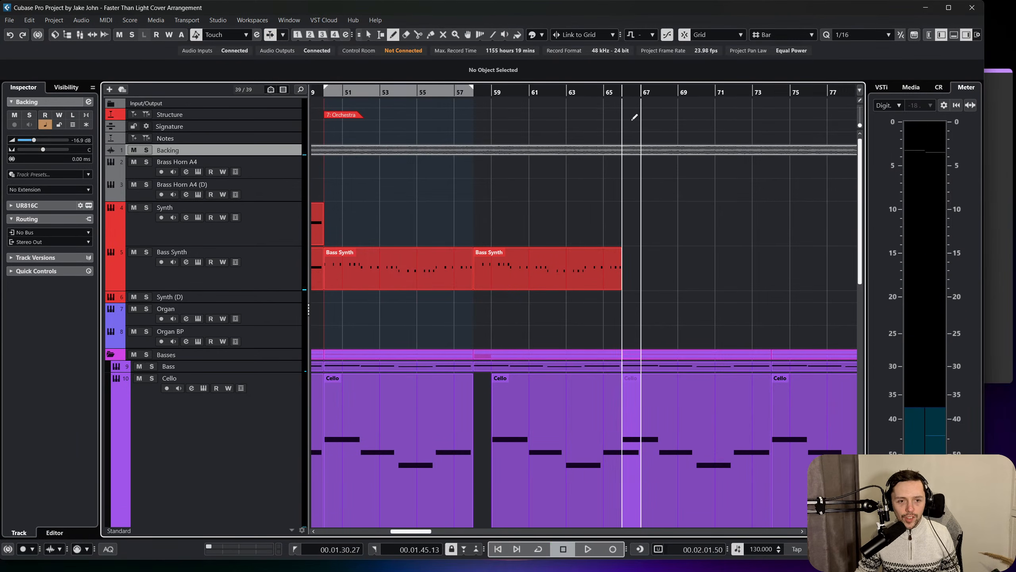
{"action": "left_click", "coordinate": [630, 115]}
{"action": "right_click", "coordinate": [612, 257]}
{"action": "left_click", "coordinate": [611, 258]}
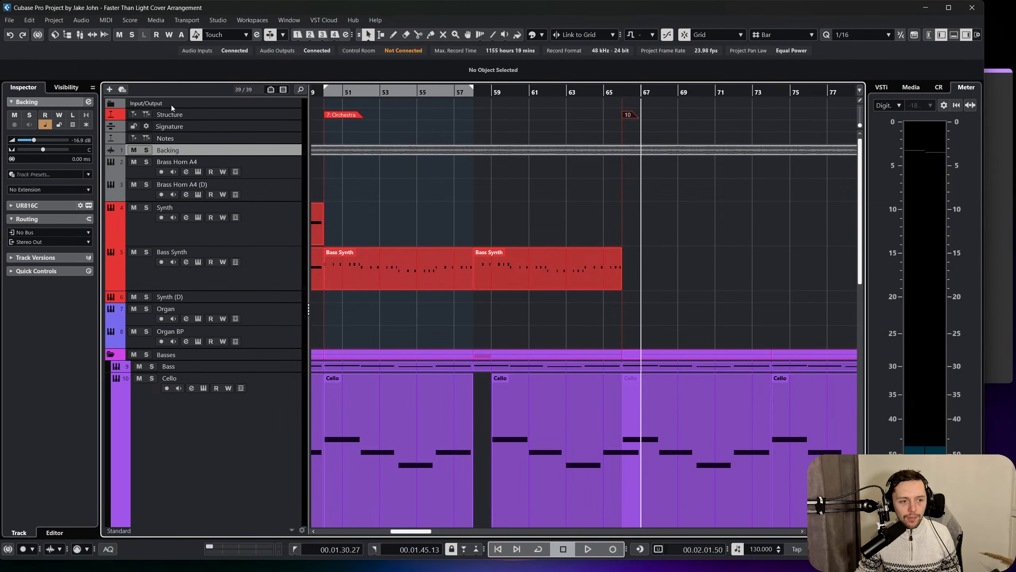
Solo the Backing track, raise its volume to -7.96 dB and listen to it from bar 58 onward.
{"action": "left_click", "coordinate": [146, 150]}
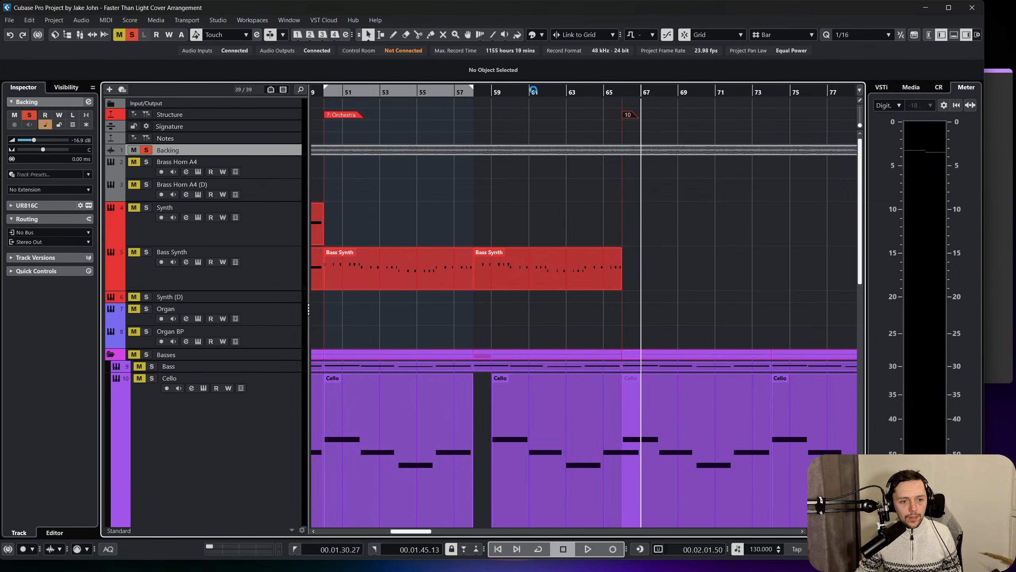
{"action": "left_click", "coordinate": [479, 93]}
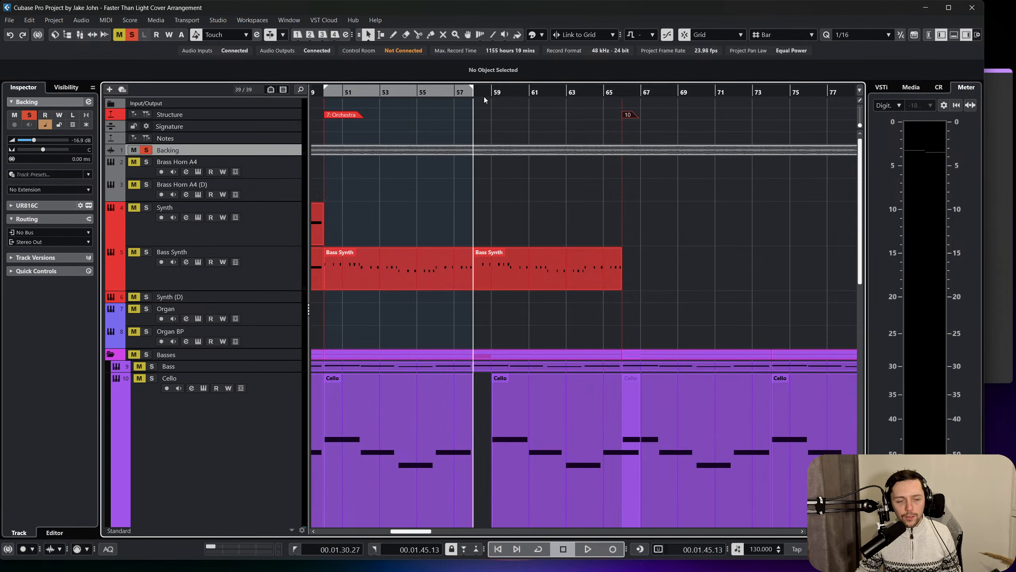
{"action": "key", "text": "space"}
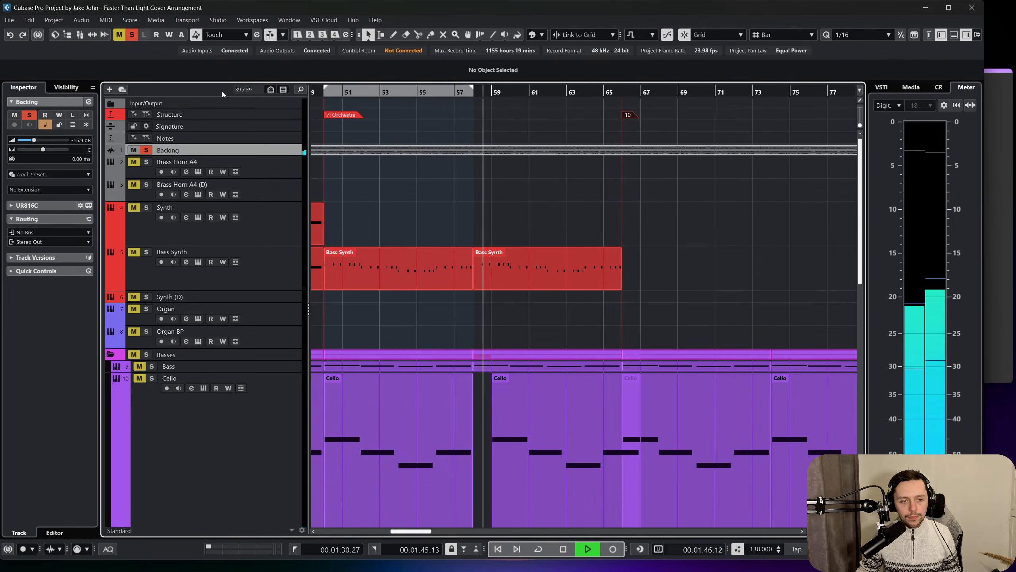
{"action": "left_click_drag", "start_coordinate": [35, 139], "coordinate": [48, 138]}
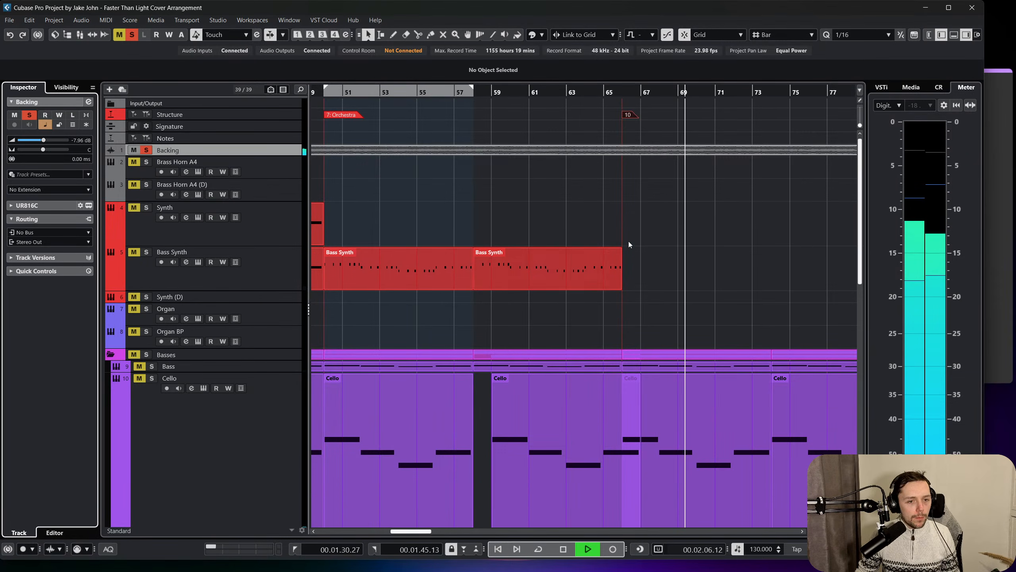
{"action": "key", "text": "f"}
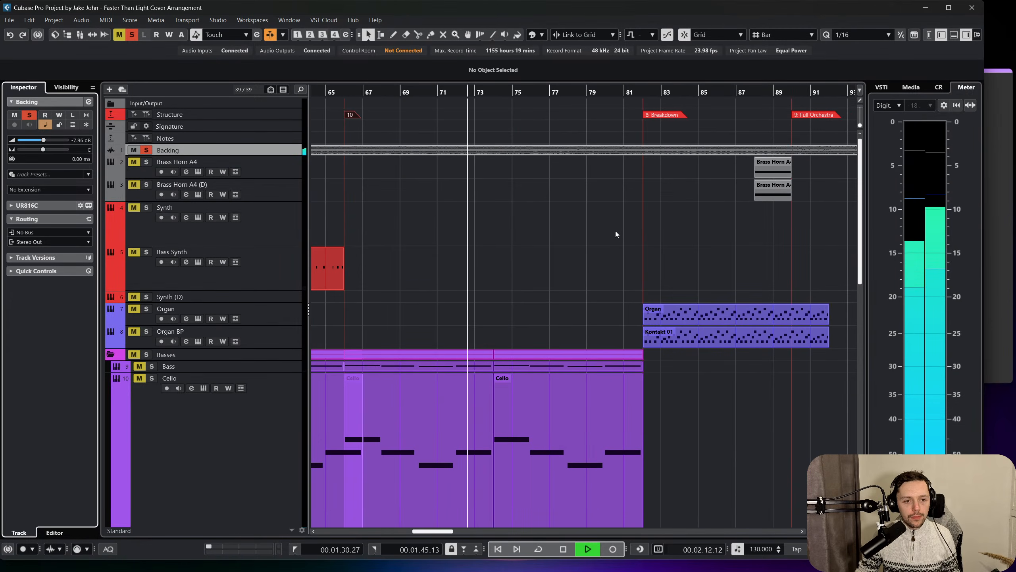
{"action": "key", "text": "space"}
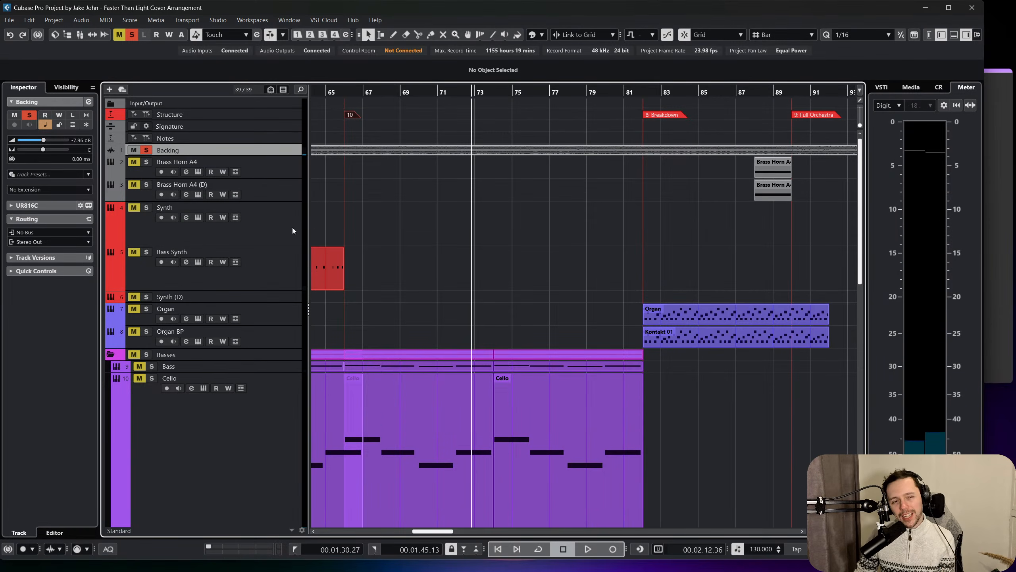
Duplicate the Bass Synth part at bar 58 so the copy fills bars 66 to 74.
{"action": "scroll", "coordinate": [447, 228], "scroll_direction": "left", "scroll_amount": 4}
{"action": "left_click", "coordinate": [484, 267]}
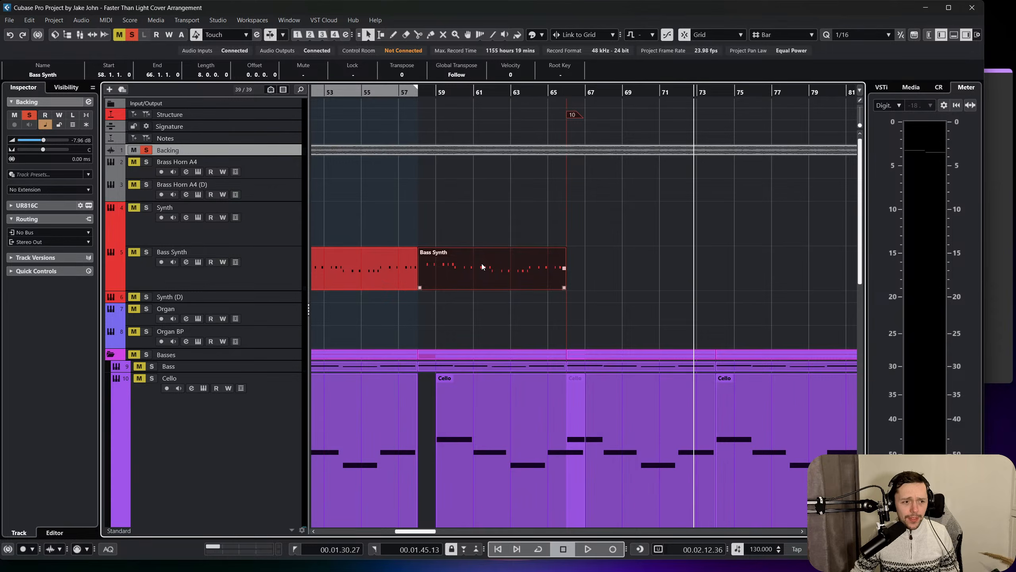
{"action": "key", "text": "ctrl+d"}
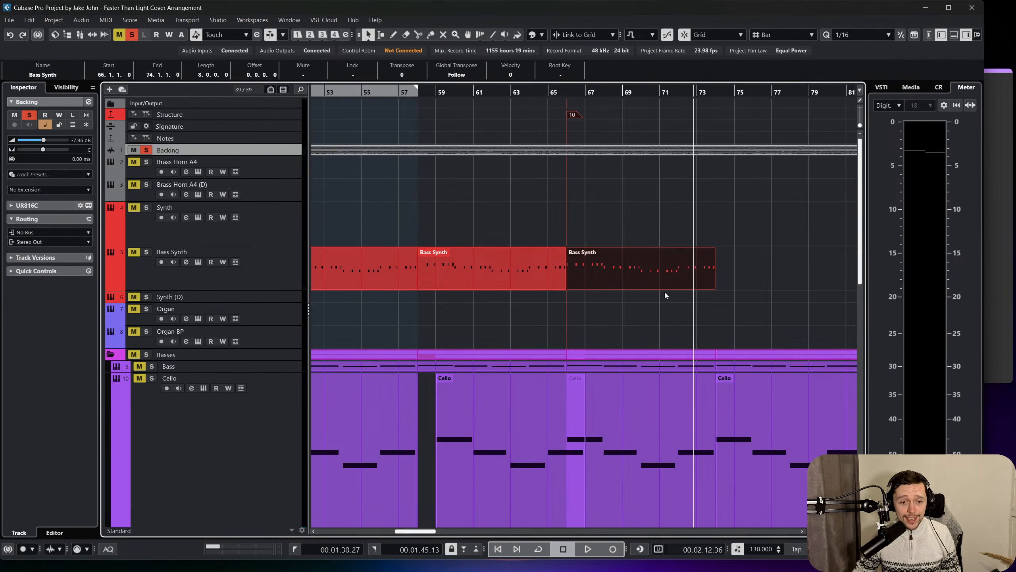
{"action": "left_click", "coordinate": [667, 294]}
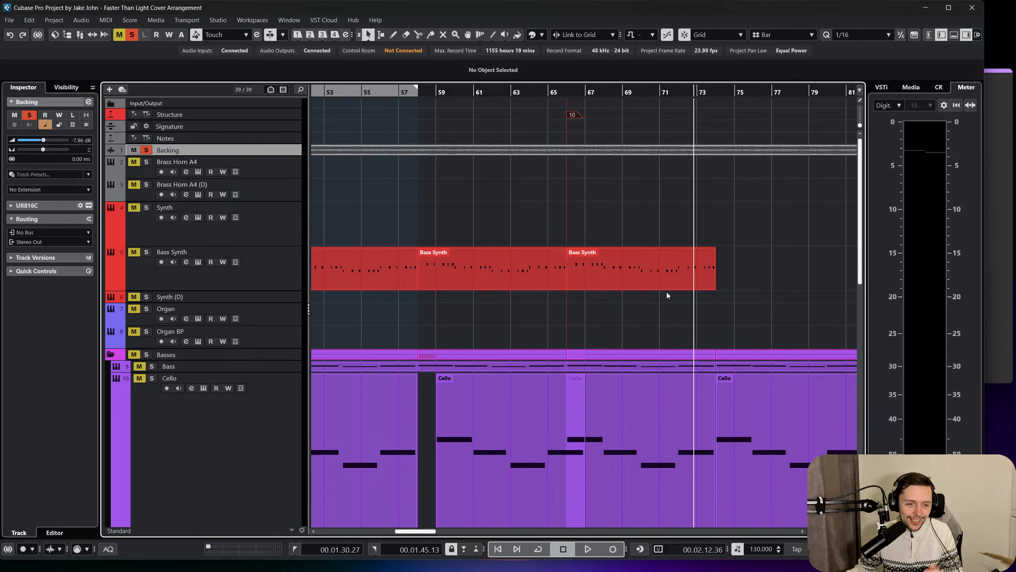
{"action": "left_click", "coordinate": [660, 278]}
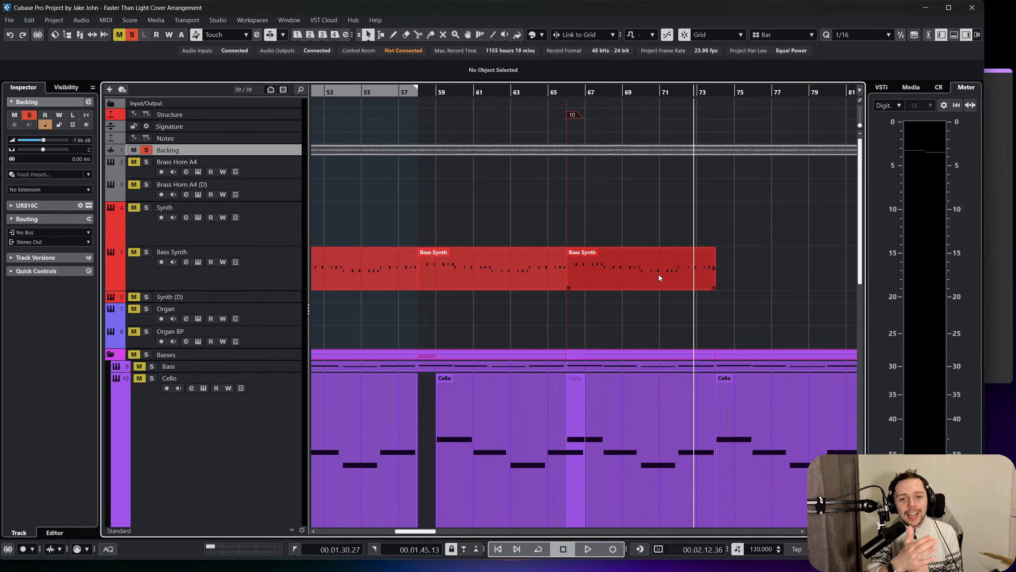
Solo the Bass Synth track and play it together with the Backing track from bar 66.
{"action": "double_click", "coordinate": [659, 277]}
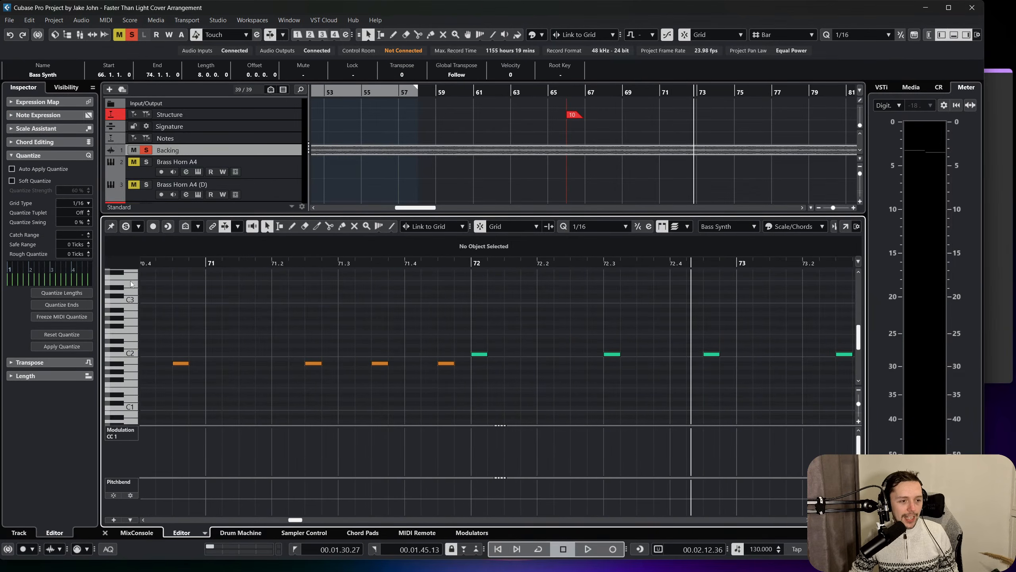
{"action": "left_click", "coordinate": [105, 533]}
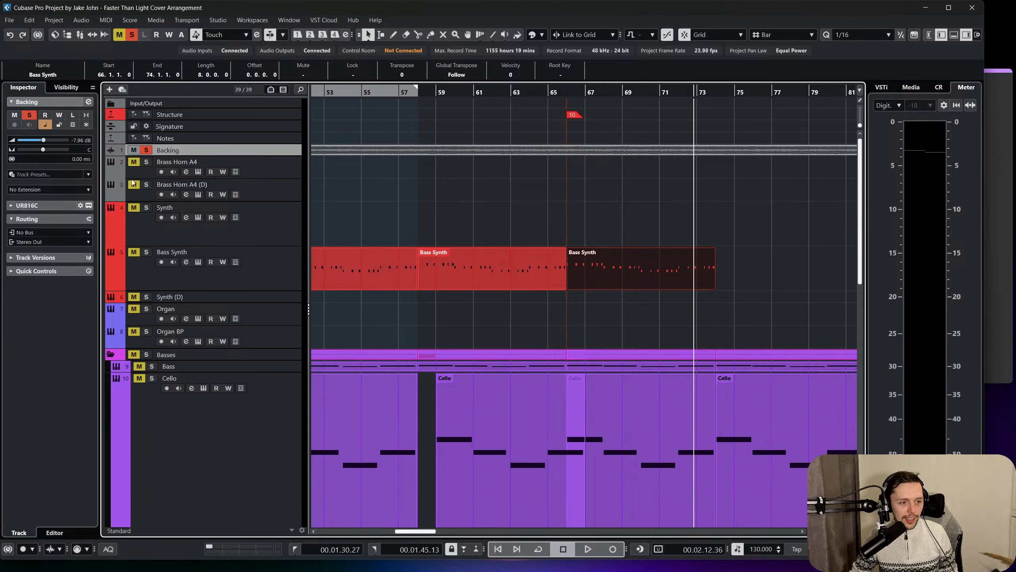
{"action": "key", "text": "space"}
{"action": "left_click", "coordinate": [562, 89]}
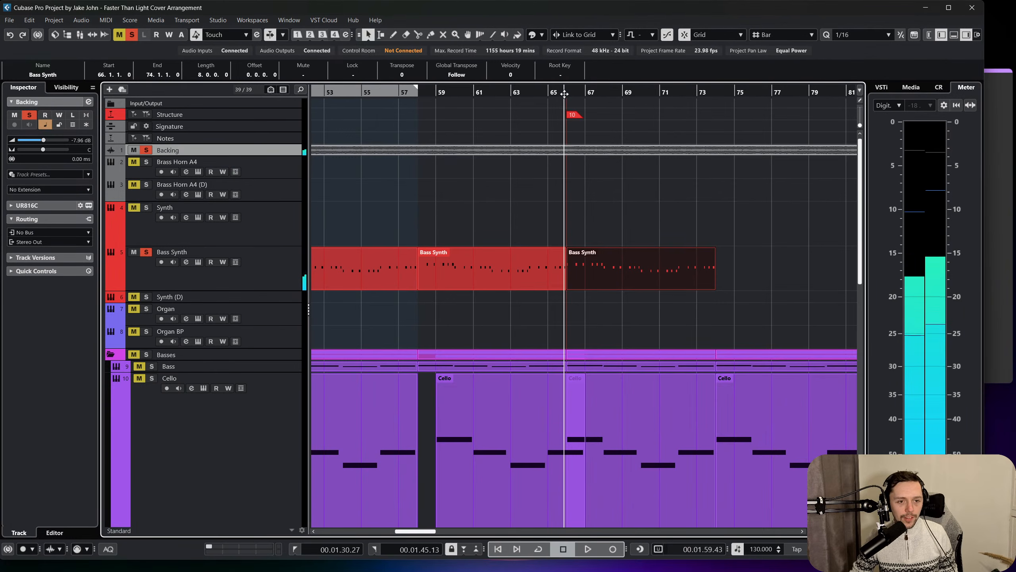
{"action": "key", "text": "space"}
Open the Bass Synth part at bar 66 for note editing, set the quantize grid to 1/8 and listen to its opening.
{"action": "double_click", "coordinate": [597, 269]}
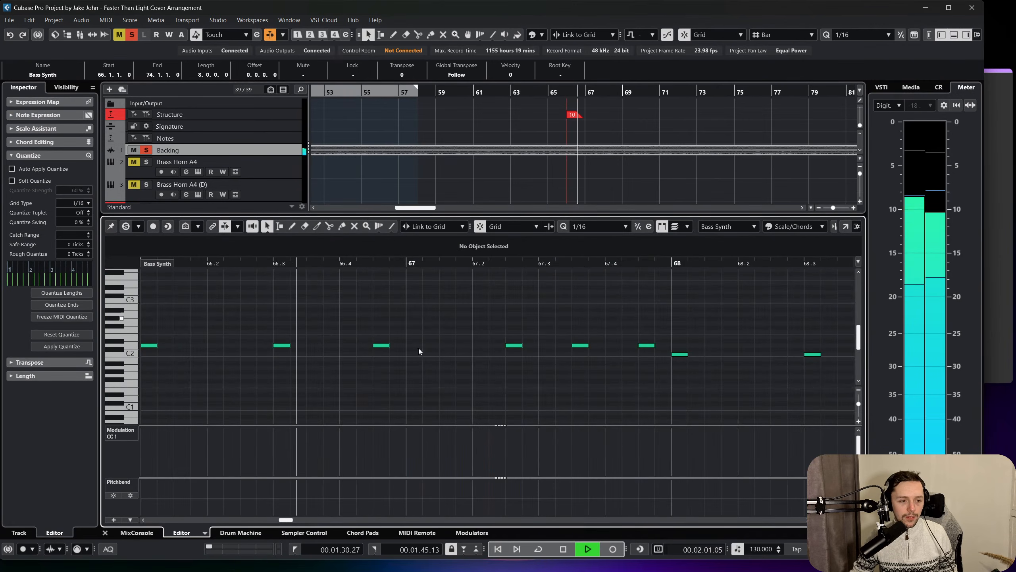
{"action": "key", "text": "space"}
{"action": "left_click", "coordinate": [606, 226]}
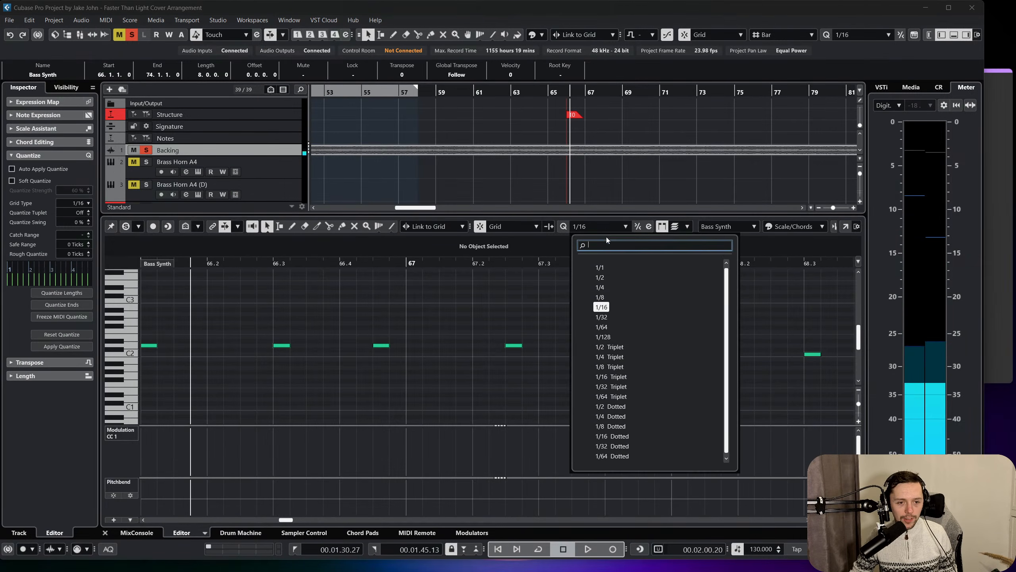
{"action": "left_click", "coordinate": [602, 298]}
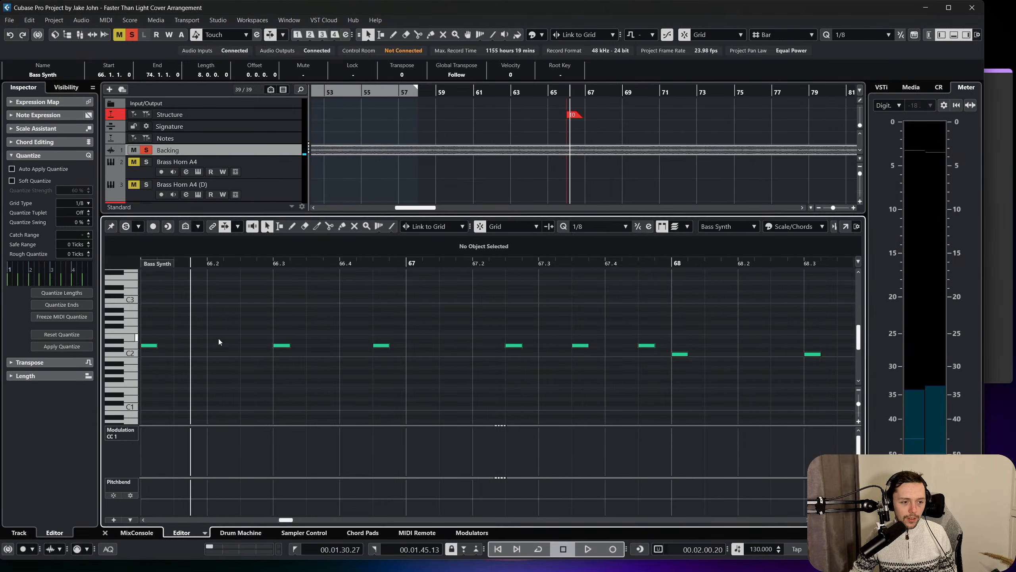
{"action": "left_click", "coordinate": [144, 345]}
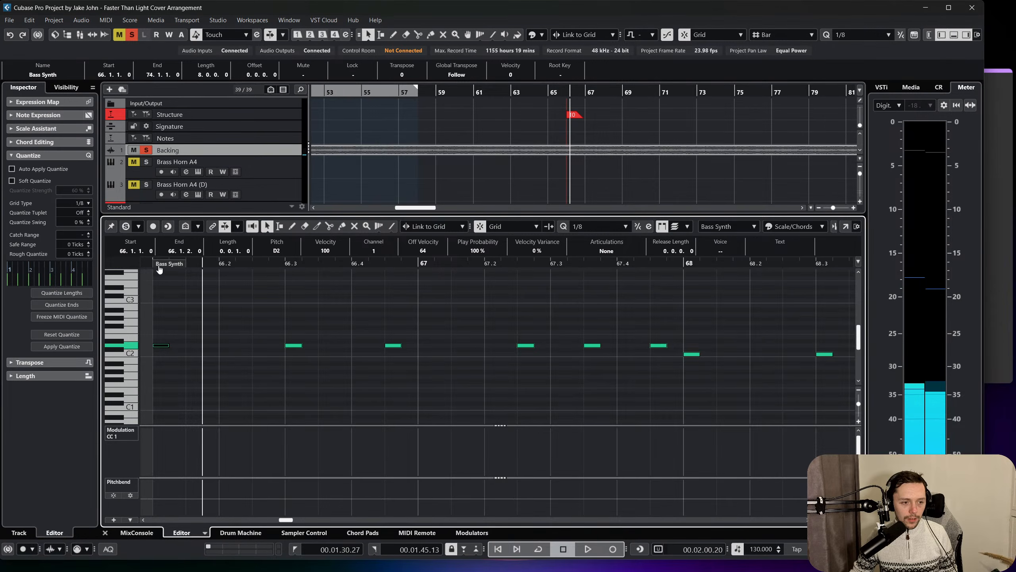
{"action": "key", "text": "space"}
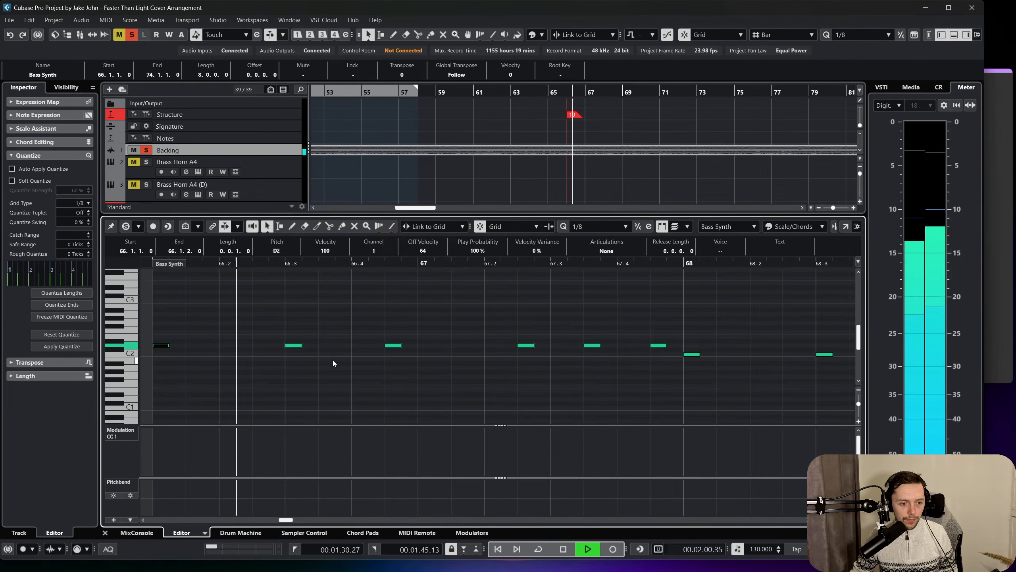
{"action": "key", "text": "space"}
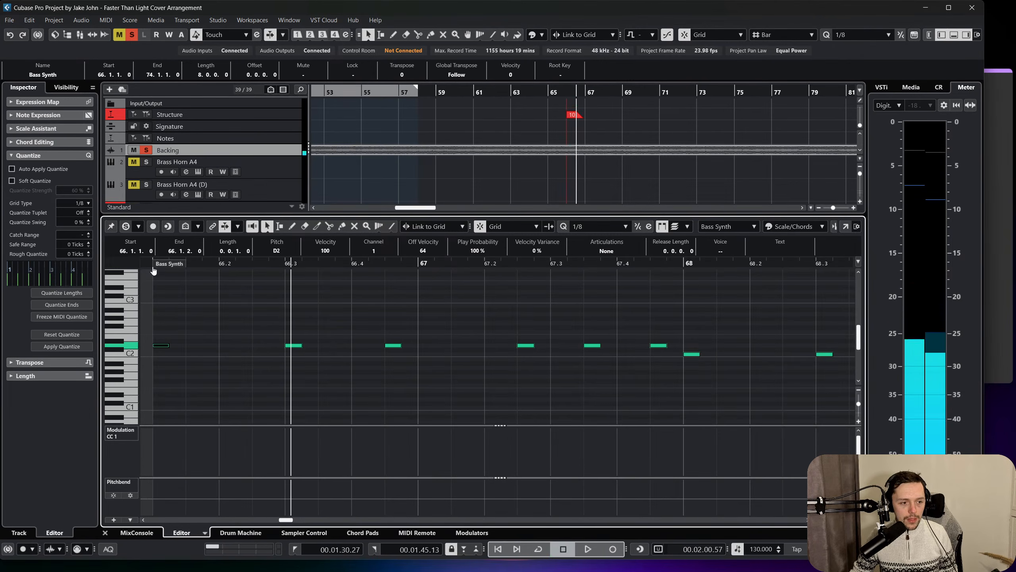
Move the second D2 note earlier to 66.2.3, add a D3 note at 66.3.1 and play the part from bar 66.
{"action": "left_click_drag", "start_coordinate": [295, 346], "coordinate": [263, 350]}
{"action": "left_click", "coordinate": [291, 346], "text": "alt"}
{"action": "key", "text": "shift+Up"}
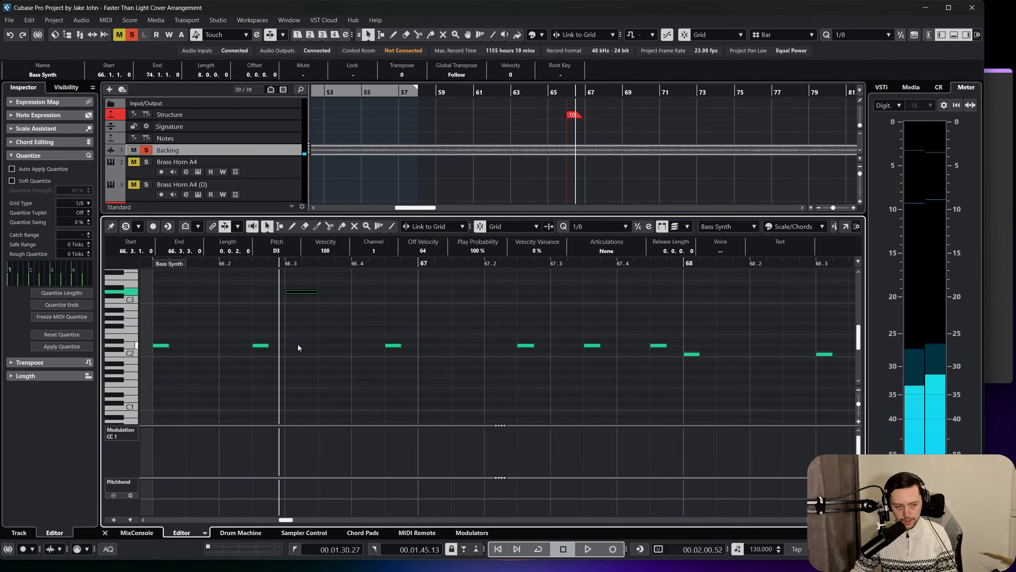
{"action": "left_click", "coordinate": [149, 263]}
{"action": "key", "text": "space"}
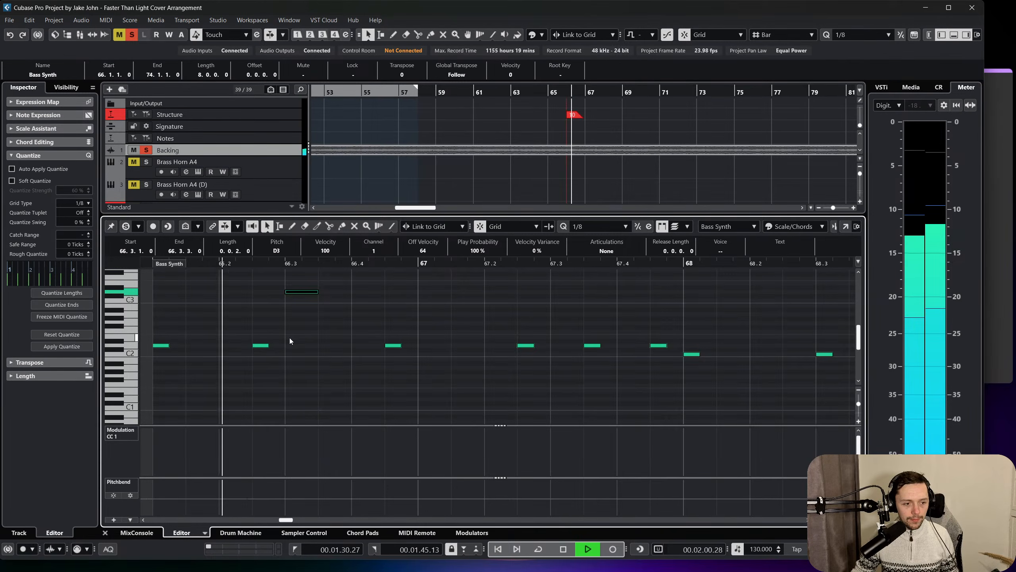
{"action": "key", "text": "space"}
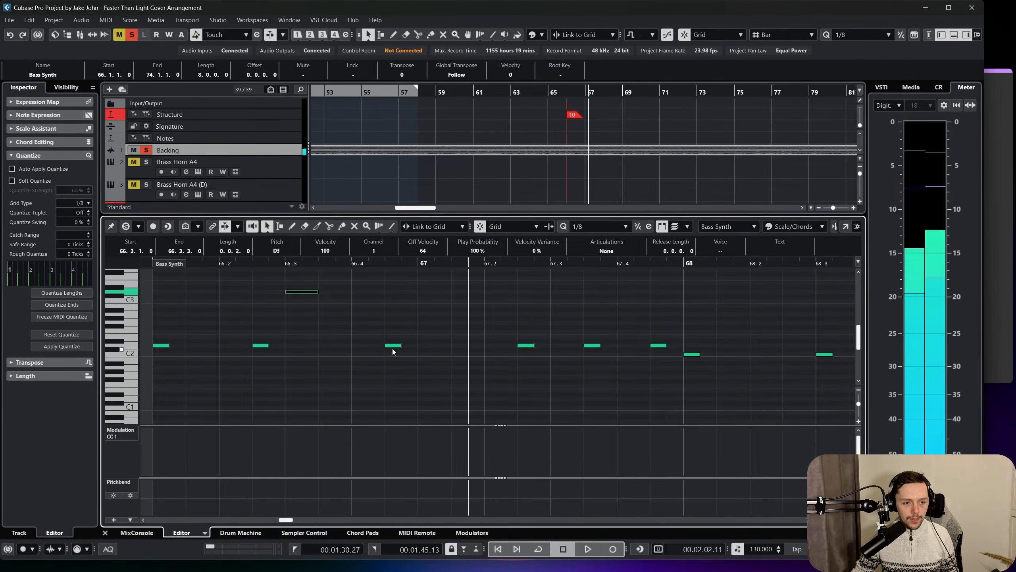
Move the third D2 note of bar 66 earlier to 66.3.3, checking the rhythm against the Backing track.
{"action": "left_click", "coordinate": [370, 348]}
{"action": "left_click_drag", "start_coordinate": [389, 348], "coordinate": [355, 348]}
{"action": "left_click_drag", "start_coordinate": [220, 260], "coordinate": [187, 260]}
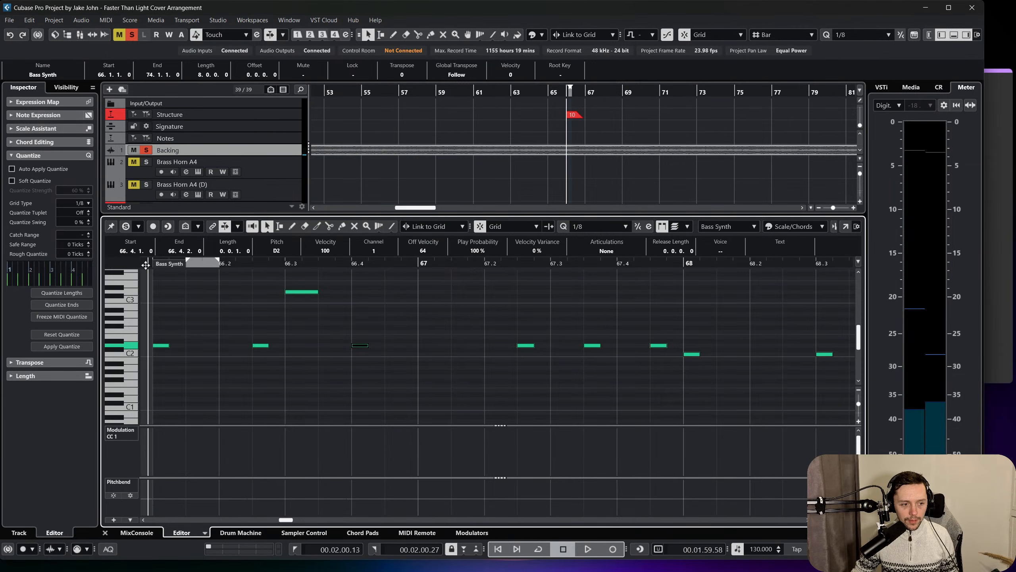
{"action": "key", "text": "space"}
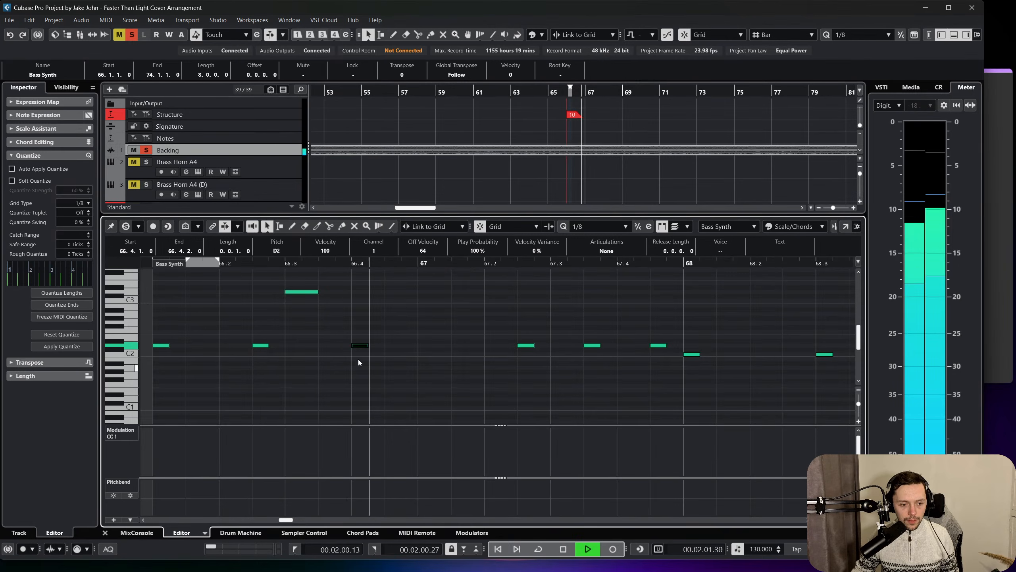
{"action": "key", "text": "space"}
{"action": "left_click_drag", "start_coordinate": [360, 346], "coordinate": [327, 349]}
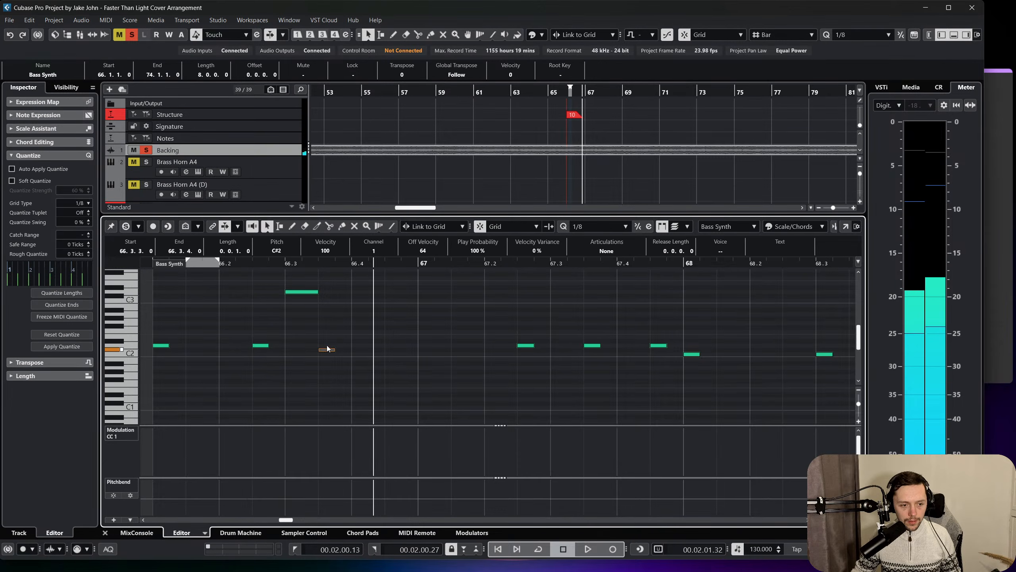
{"action": "key", "text": "Up"}
{"action": "scroll", "coordinate": [338, 342], "scroll_direction": "left", "scroll_amount": 3}
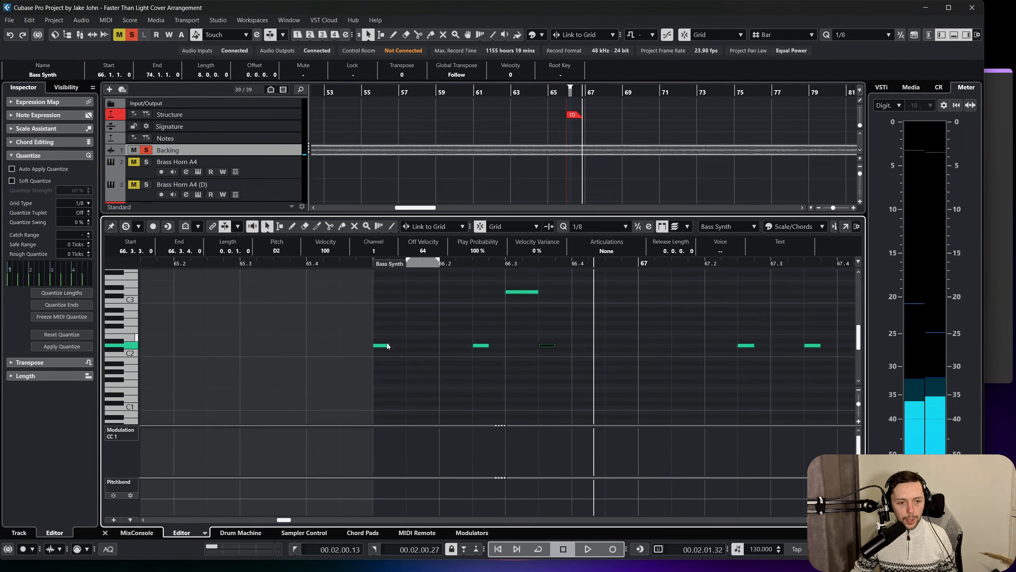
{"action": "left_click", "coordinate": [365, 268]}
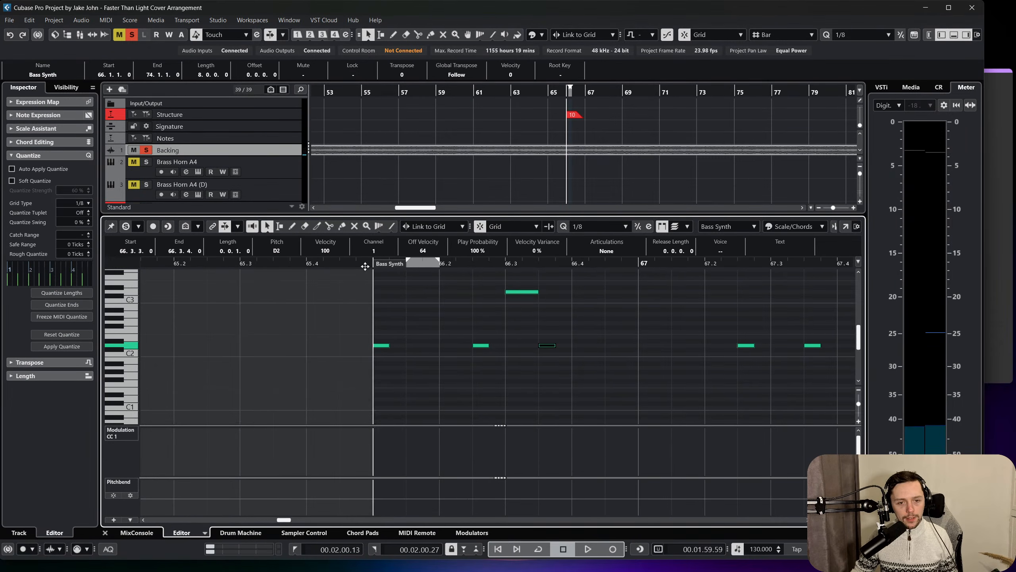
{"action": "key", "text": "space"}
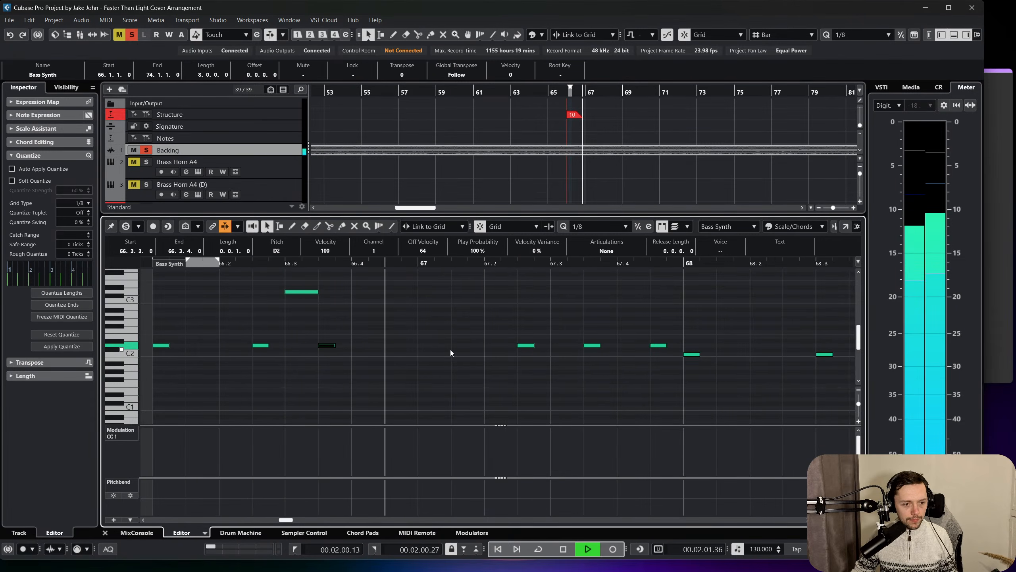
{"action": "key", "text": "space"}
Add an eighth-note D2 at 66.4.3 and play the phrase from bar 66.
{"action": "double_click", "coordinate": [396, 350]}
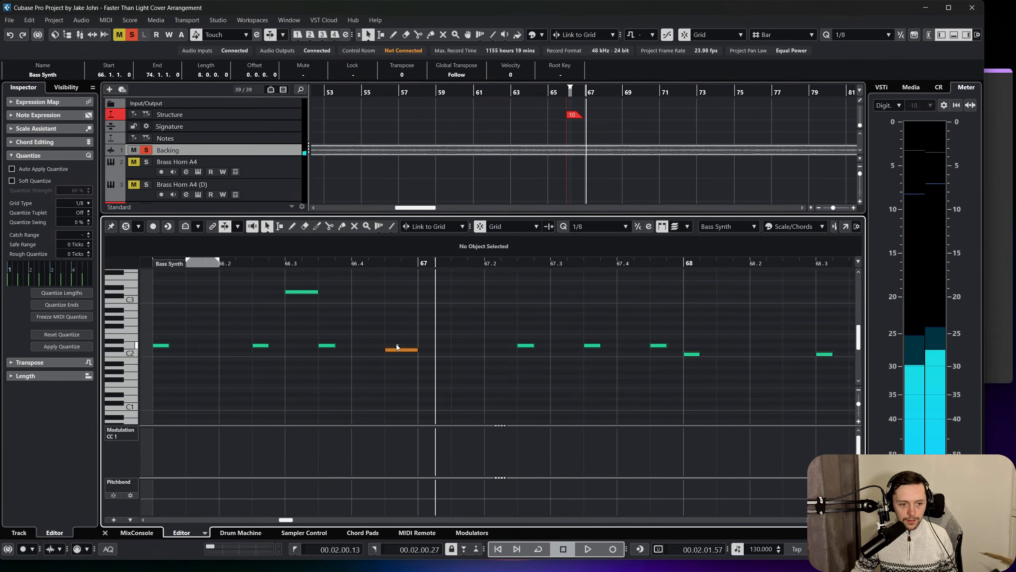
{"action": "left_click", "coordinate": [398, 350]}
{"action": "key", "text": "Up"}
{"action": "scroll", "coordinate": [397, 347], "scroll_direction": "left", "scroll_amount": 3}
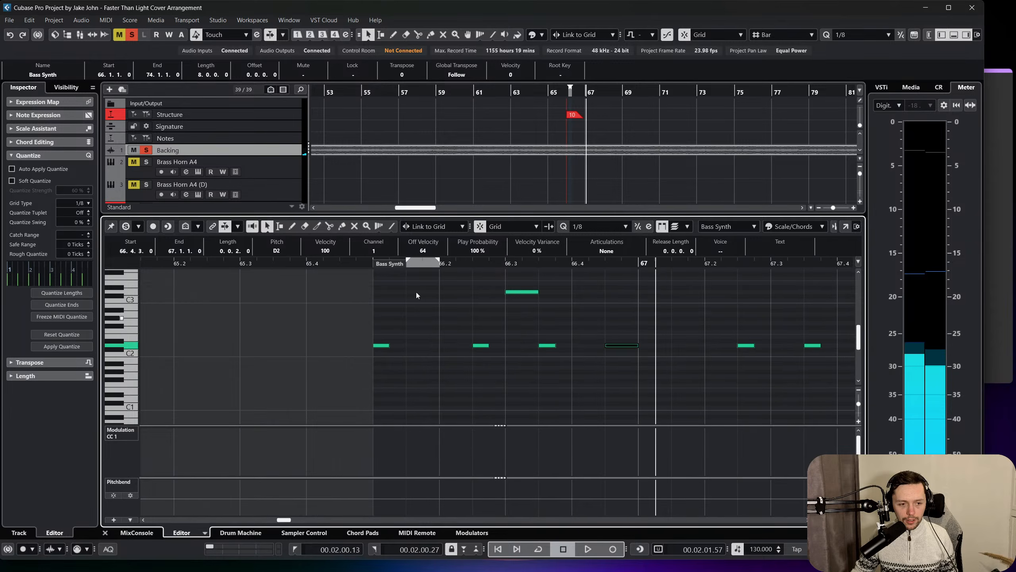
{"action": "left_click", "coordinate": [369, 262]}
{"action": "key", "text": "space"}
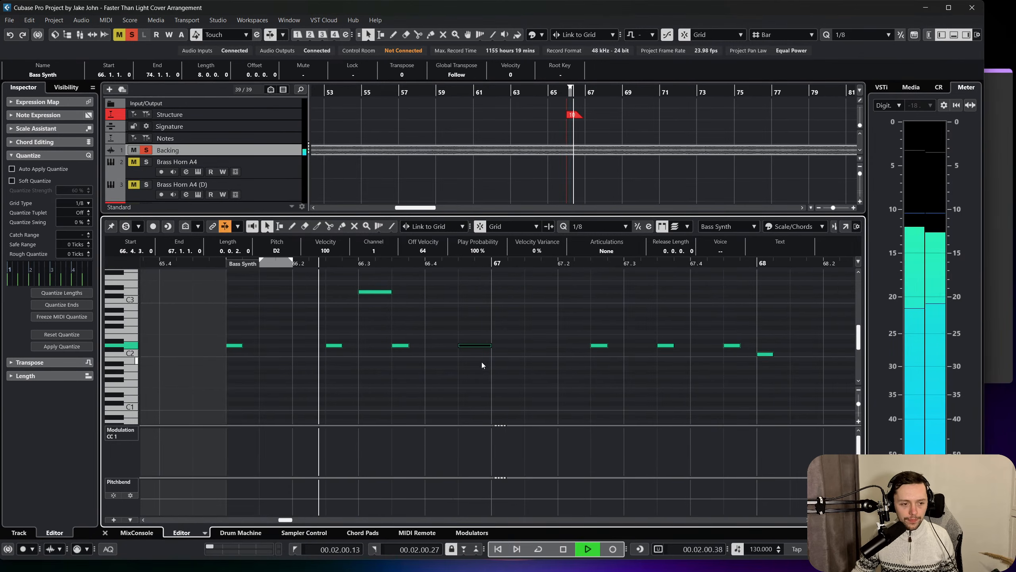
{"action": "key", "text": "space"}
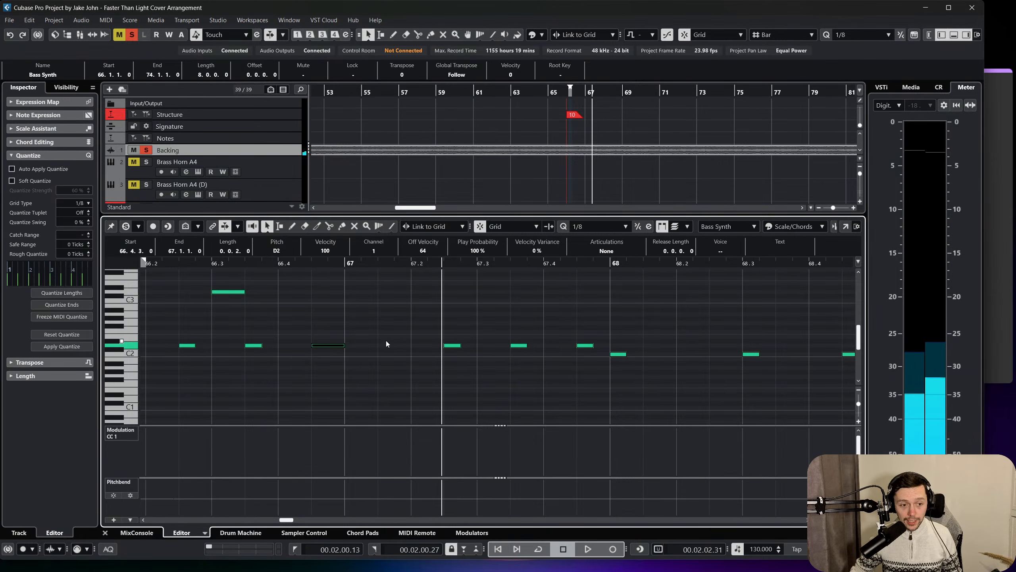
Add another eighth-note D2 at 67.1.3 and listen to the phrase from bar 66.
{"action": "right_click", "coordinate": [386, 340]}
{"action": "left_click", "coordinate": [400, 340]}
{"action": "left_click", "coordinate": [392, 344]}
{"action": "key", "text": "1"}
{"action": "left_click", "coordinate": [384, 312]}
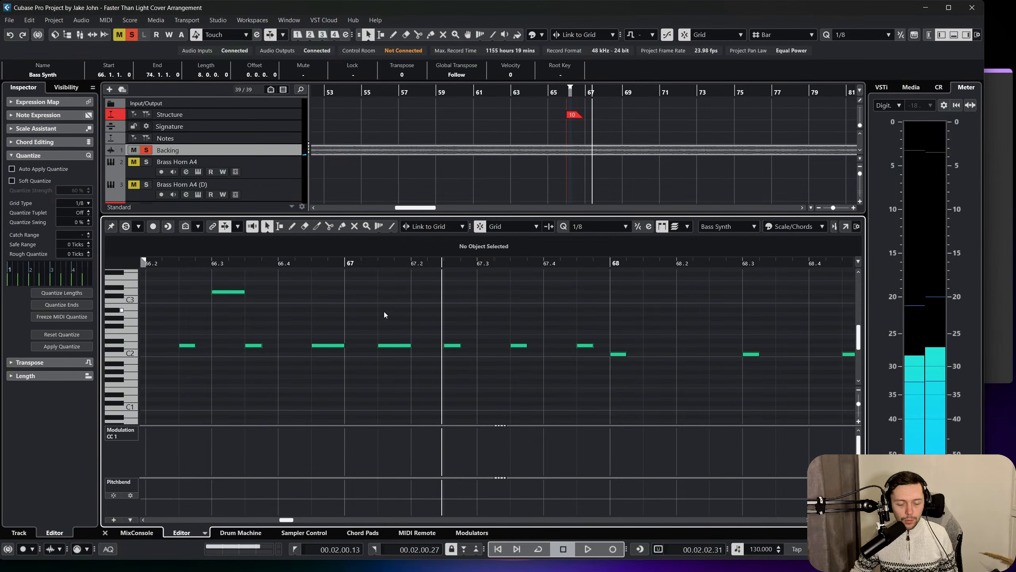
{"action": "scroll", "coordinate": [382, 312], "scroll_direction": "left", "scroll_amount": 3}
{"action": "left_click", "coordinate": [219, 265]}
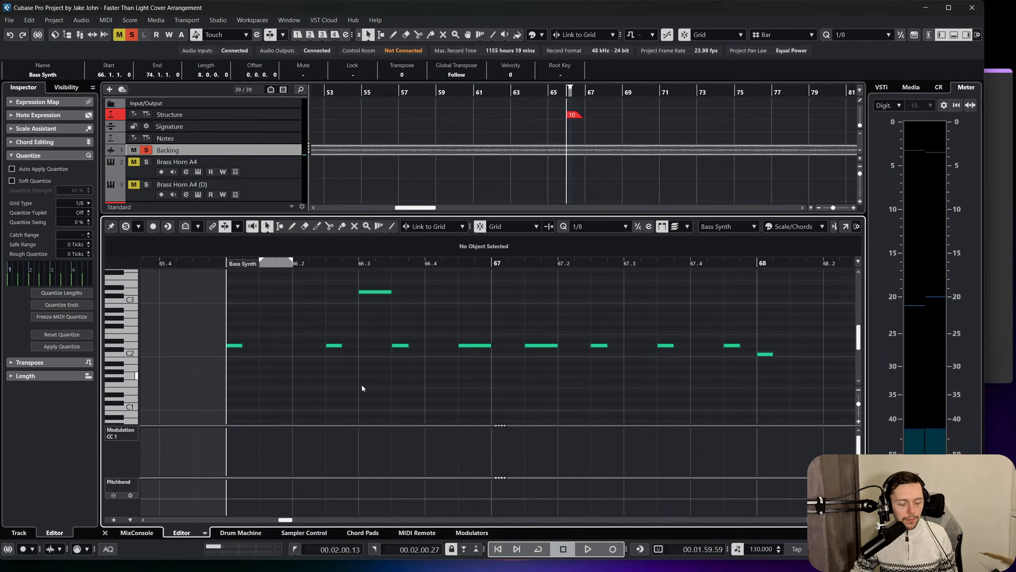
{"action": "key", "text": "space"}
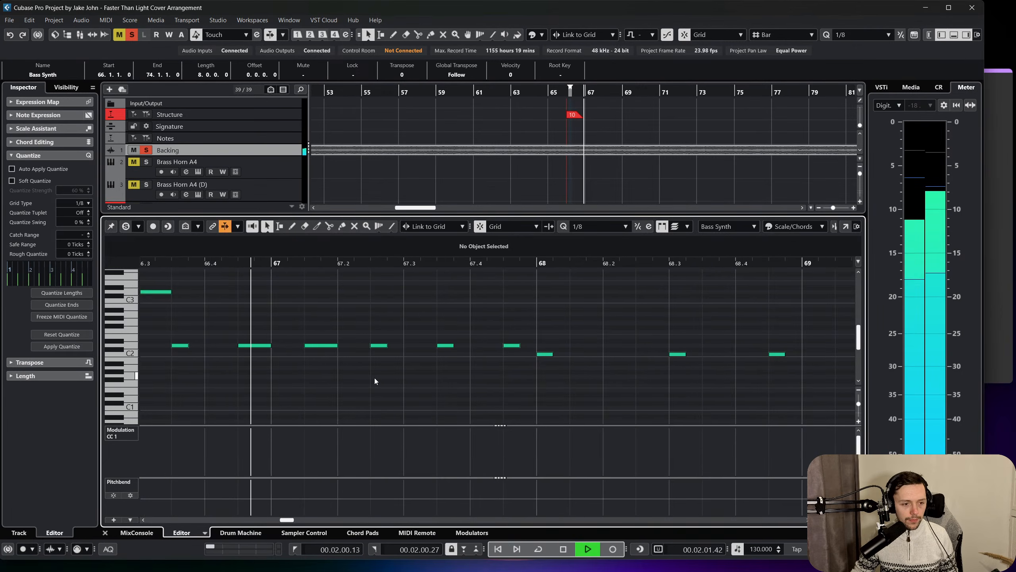
{"action": "key", "text": "space"}
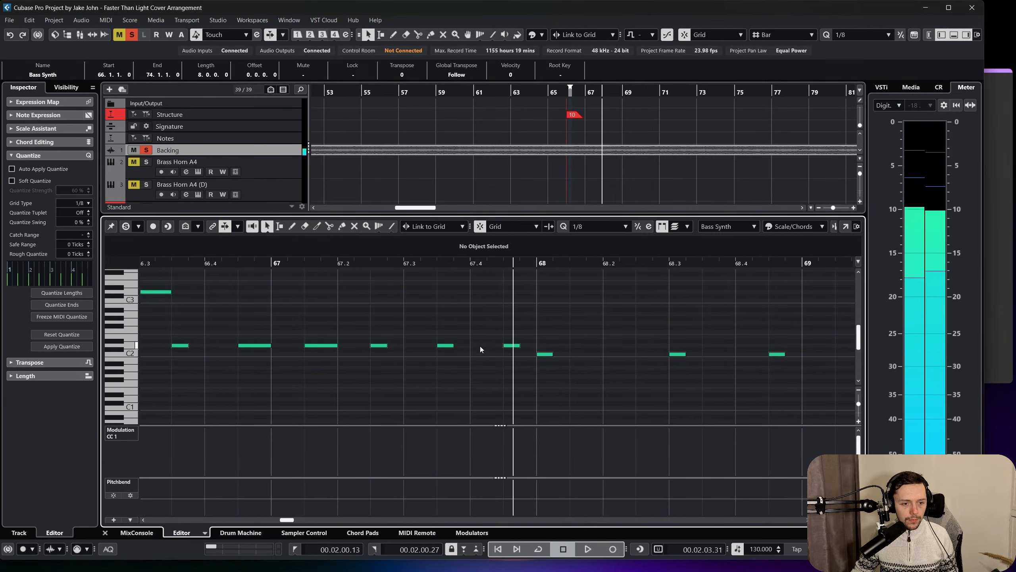
Add an eighth-note D3 at 67.4.1 and play through the end of bar 67.
{"action": "left_click", "coordinate": [476, 287]}
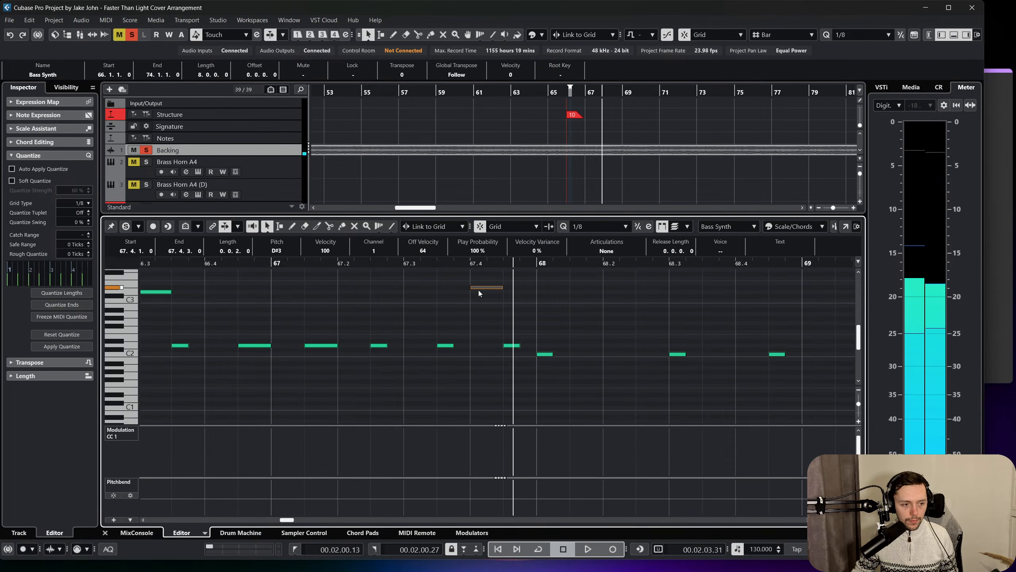
{"action": "left_click_drag", "start_coordinate": [479, 296], "coordinate": [480, 295]}
{"action": "key", "text": "space"}
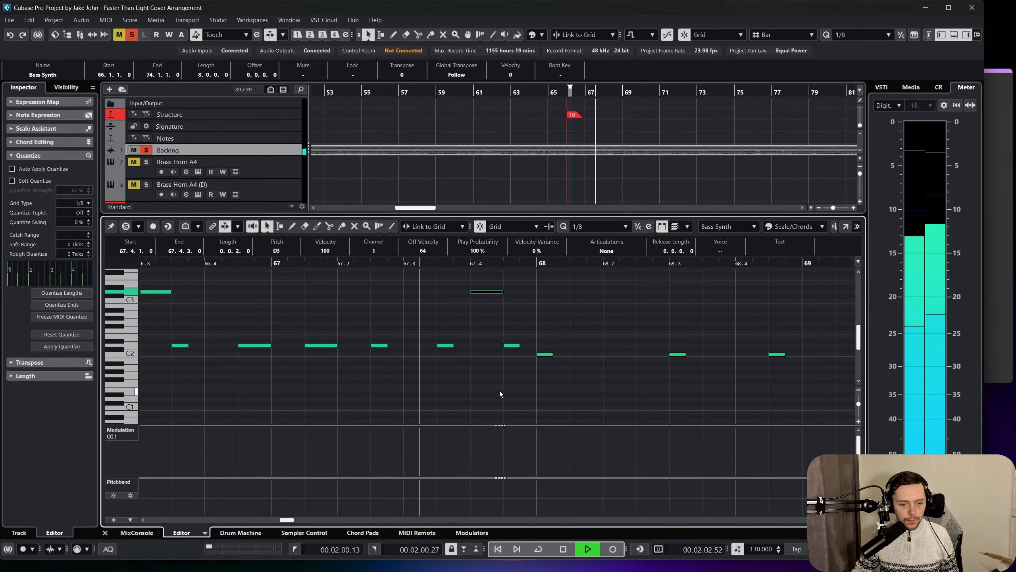
{"action": "key", "text": "space"}
Delete the old C2 notes in bars 68 and 69 and play the edited phrase from bar 66.
{"action": "left_click", "coordinate": [547, 354]}
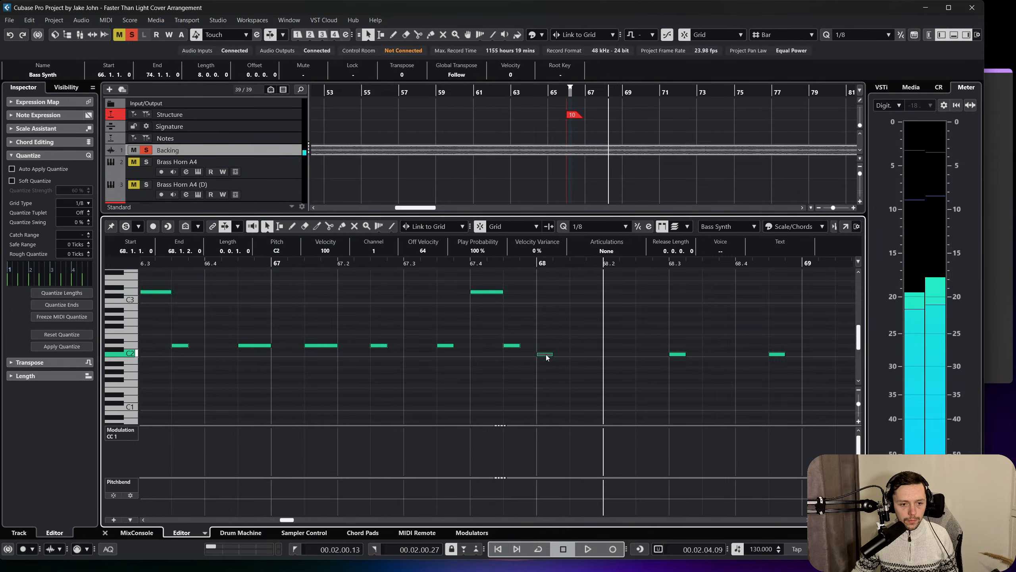
{"action": "left_click_drag", "start_coordinate": [499, 264], "coordinate": [359, 243]}
{"action": "key", "text": "Delete"}
{"action": "left_click", "coordinate": [354, 257]}
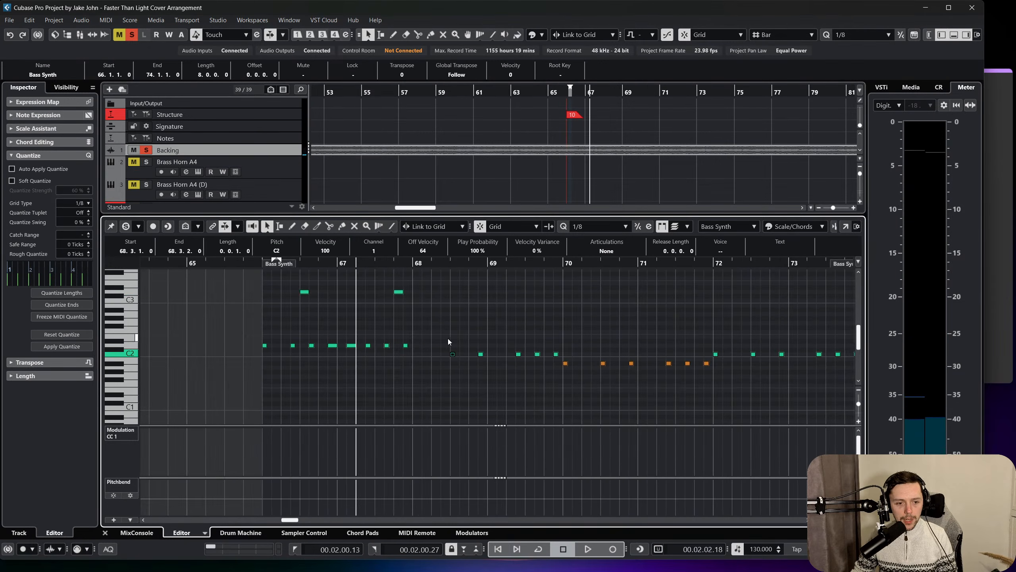
{"action": "left_click_drag", "start_coordinate": [447, 341], "coordinate": [560, 360]}
{"action": "key", "text": "Delete"}
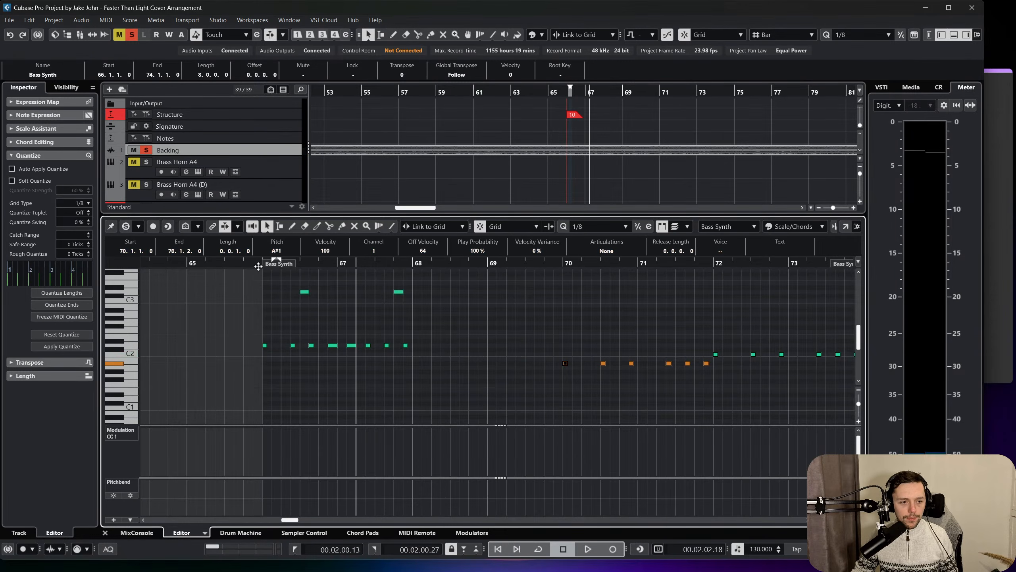
{"action": "left_click", "coordinate": [258, 265]}
{"action": "key", "text": "space"}
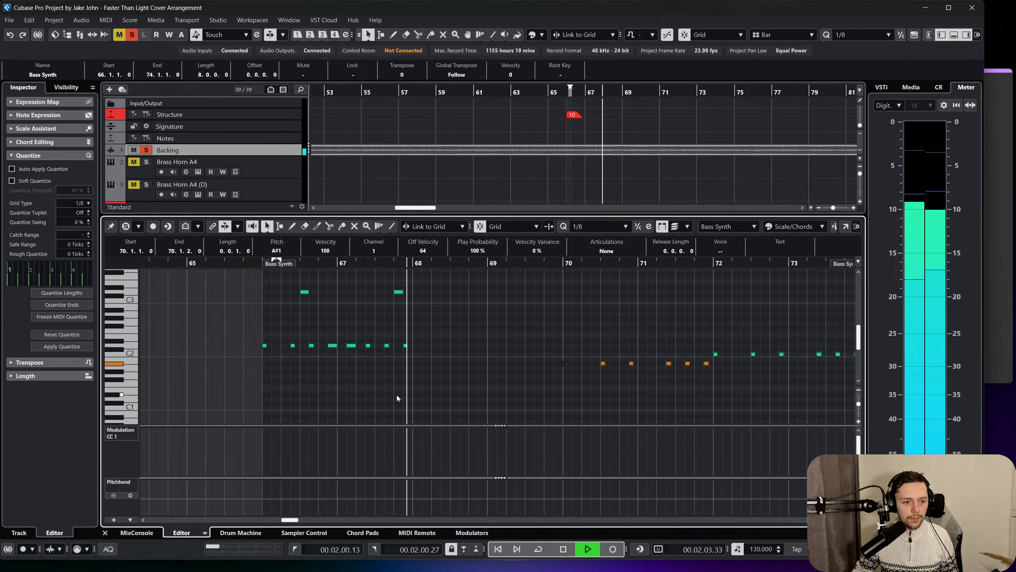
{"action": "key", "text": "space"}
Copy the note pattern of bars 66 and 67 to bar 68, transpose the copy down to C2 and play it from bar 66.
{"action": "left_click_drag", "start_coordinate": [463, 365], "coordinate": [268, 275]}
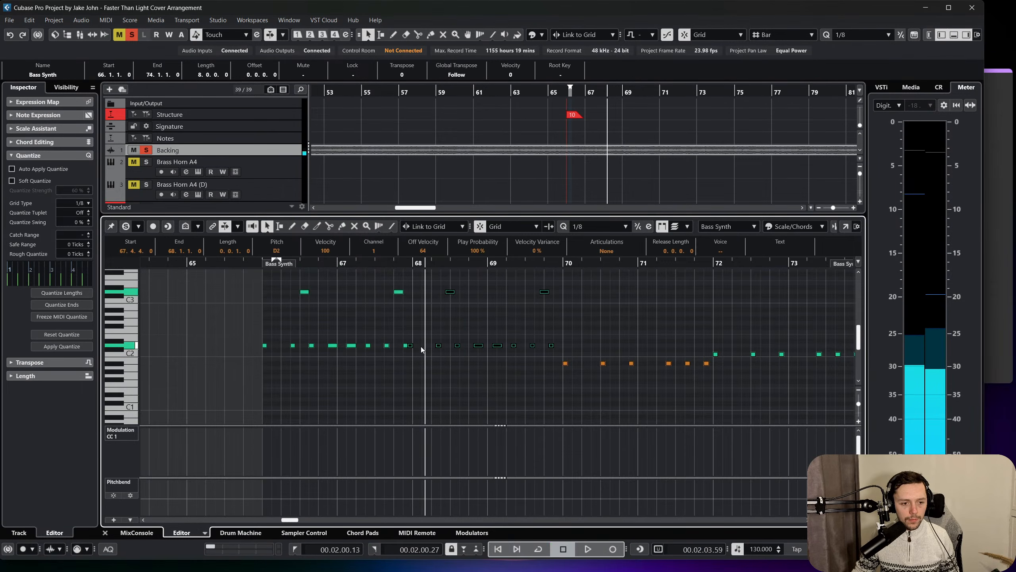
{"action": "left_click_drag", "start_coordinate": [411, 350], "coordinate": [417, 355]}
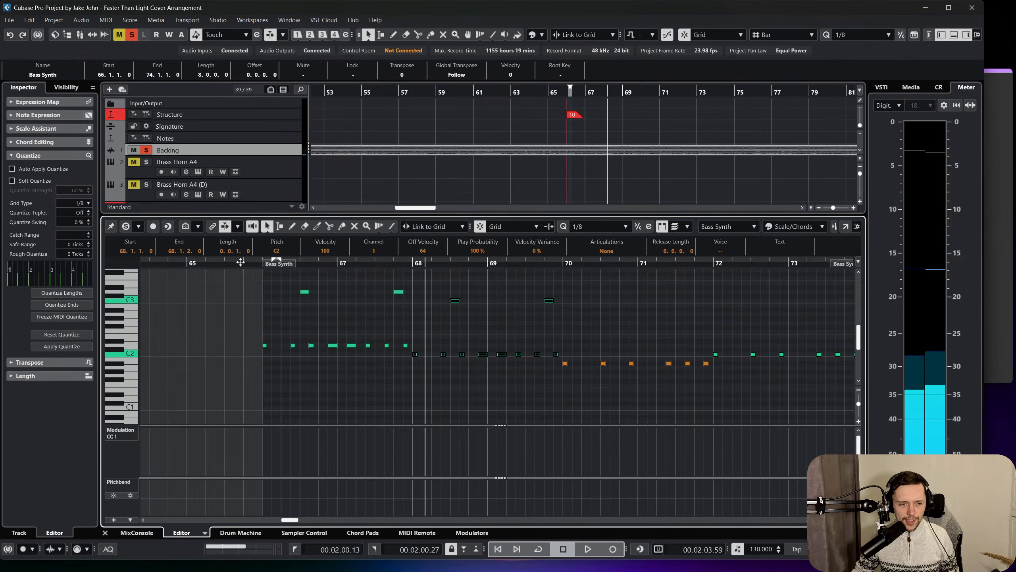
{"action": "left_click", "coordinate": [268, 262]}
{"action": "key", "text": "space"}
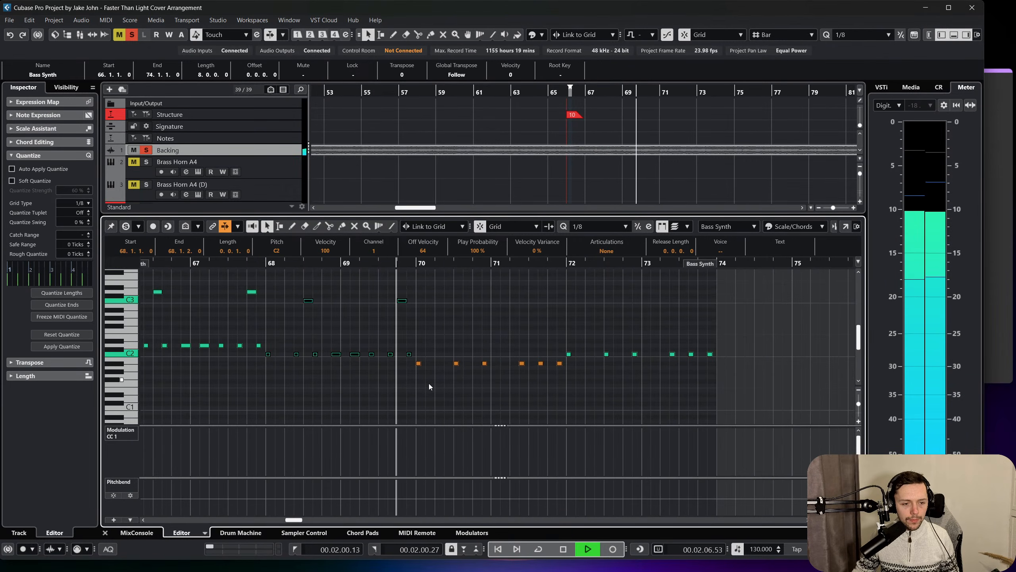
Replace the old A#1 notes in bars 70 and 71 with a copy of the bars 68 and 69 pattern transposed to A#1.
{"action": "key", "text": "space"}
{"action": "left_click_drag", "start_coordinate": [418, 358], "coordinate": [269, 295]}
{"action": "key", "text": "Delete"}
{"action": "key", "text": "alt+d"}
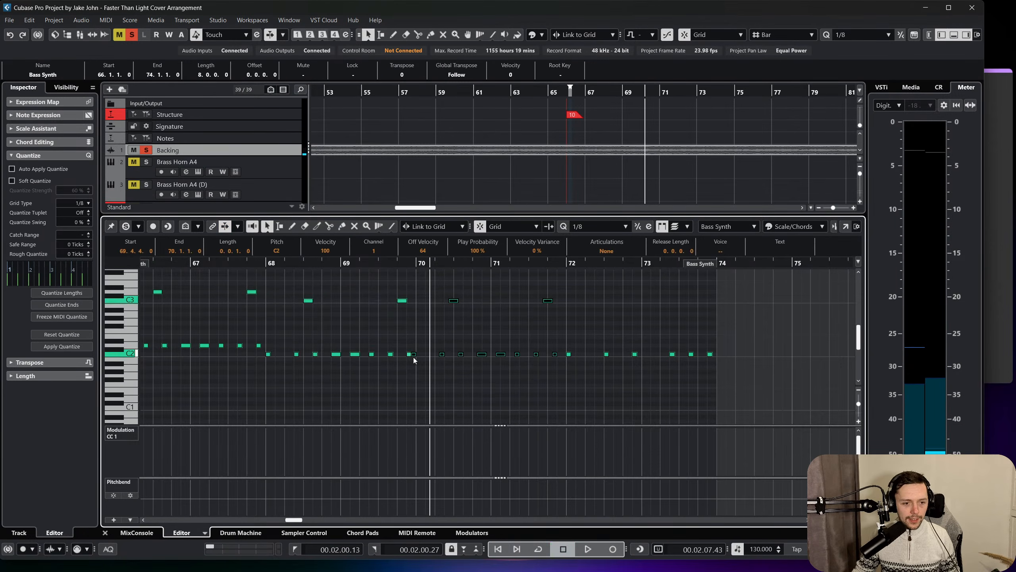
{"action": "left_click_drag", "start_coordinate": [414, 355], "coordinate": [419, 363]}
Replace the old C2 notes in bars 72 and 73 with a copy of the bars 70 and 71 pattern transposed to C2.
{"action": "left_click_drag", "start_coordinate": [717, 368], "coordinate": [567, 351]}
{"action": "key", "text": "Delete"}
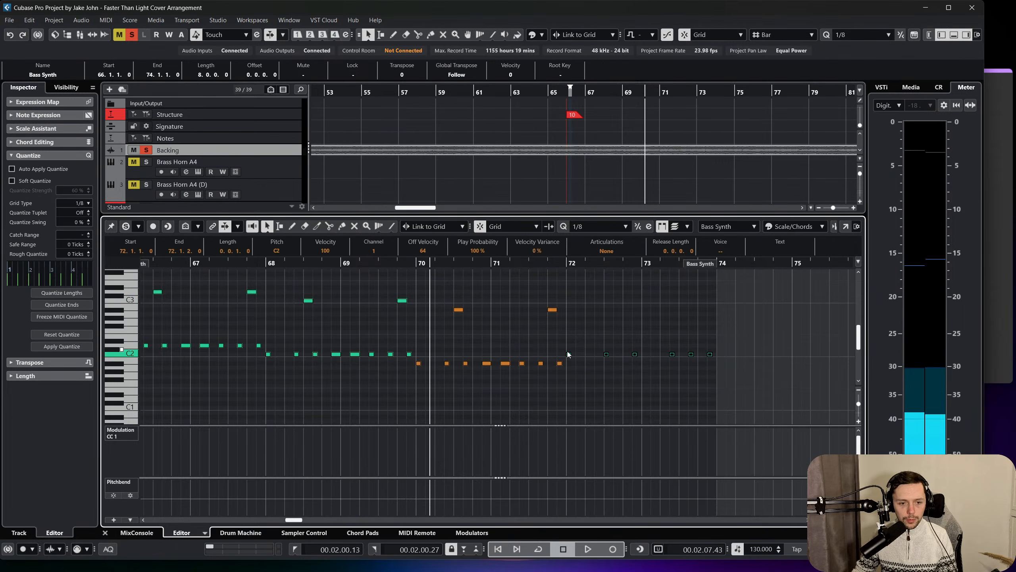
{"action": "left_click_drag", "start_coordinate": [644, 384], "coordinate": [419, 311]}
{"action": "key", "text": "ctrl+d"}
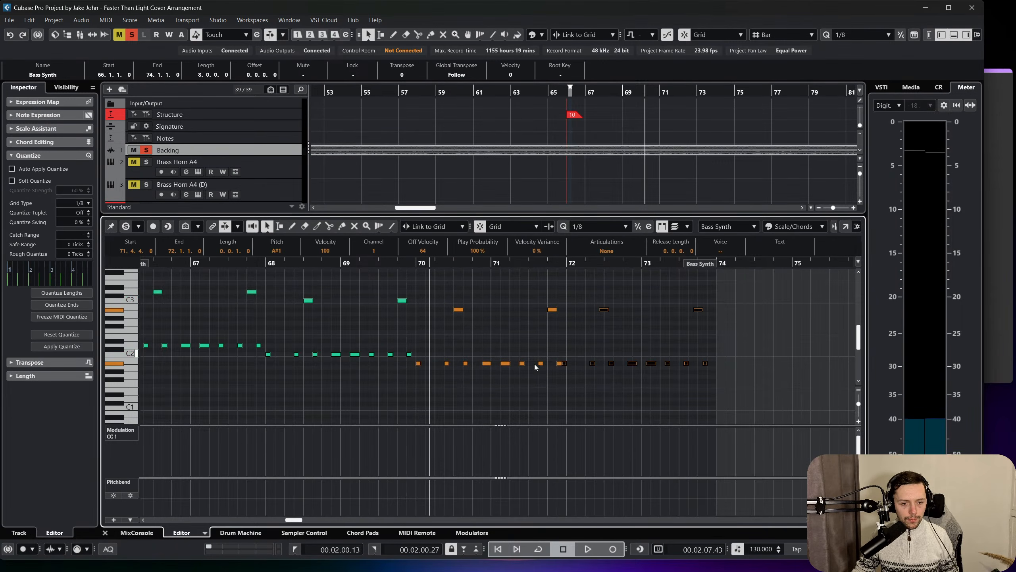
{"action": "left_click_drag", "start_coordinate": [566, 366], "coordinate": [566, 358]}
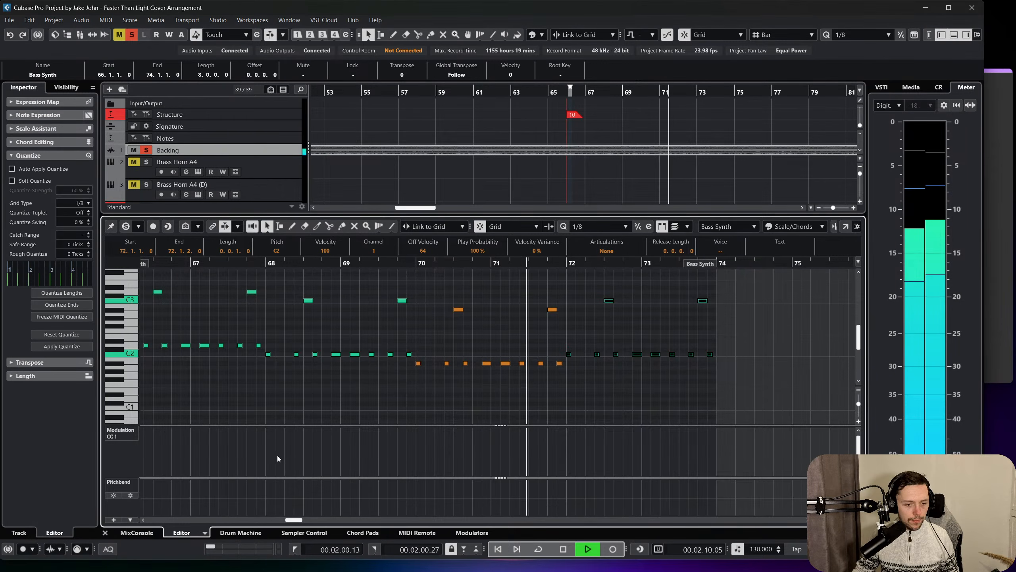
Close the note editor, duplicate the revised bar 66 Bass Synth part to bar 74 and listen to it.
{"action": "left_click", "coordinate": [105, 533]}
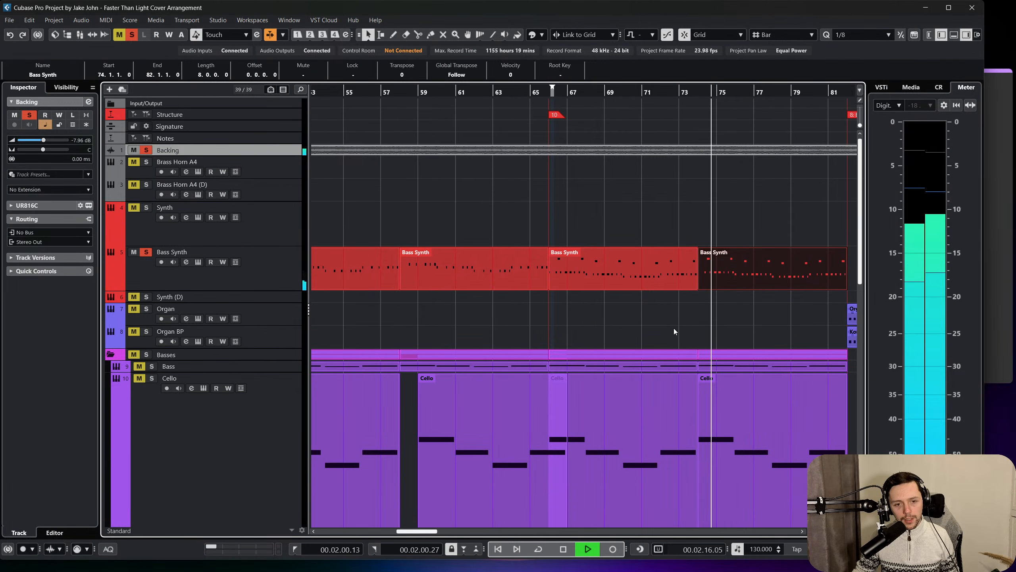
{"action": "scroll", "coordinate": [674, 329], "scroll_direction": "right", "scroll_amount": 3}
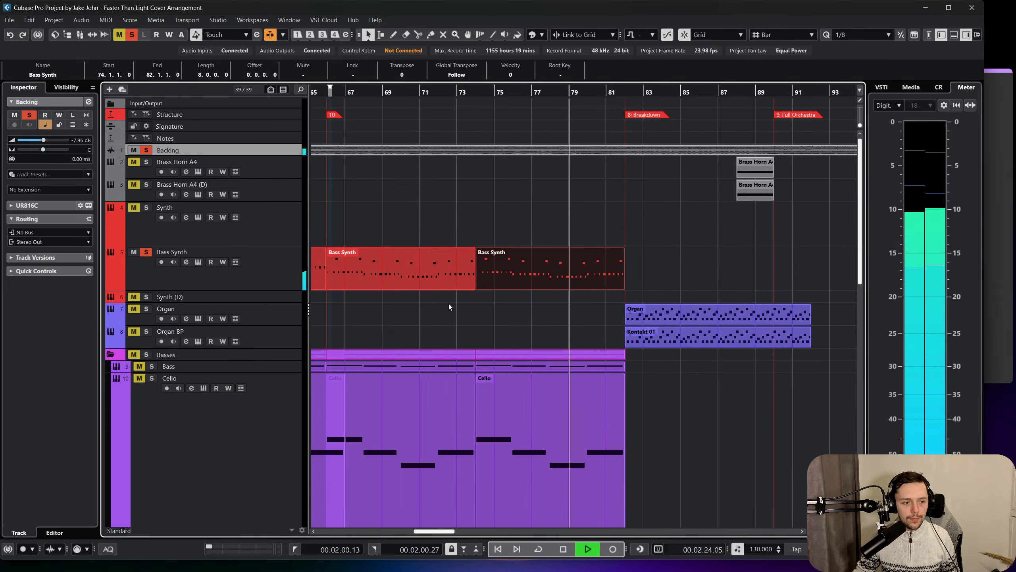
{"action": "left_click", "coordinate": [509, 321]}
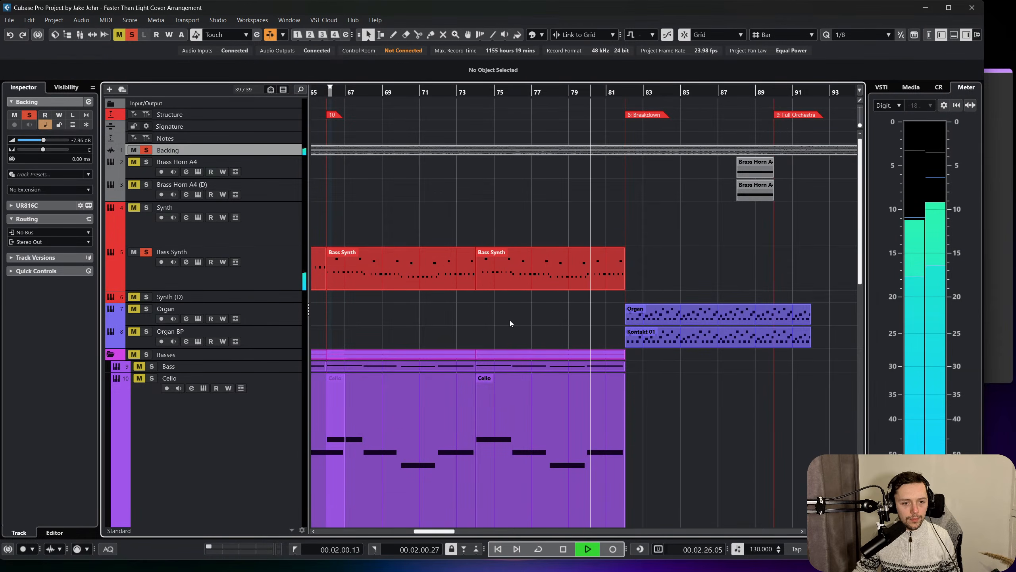
Try reusing the bar 74 Bass Synth part at bar 82 by duplicating it there, and delete the copy.
{"action": "scroll", "coordinate": [509, 324], "scroll_direction": "right", "scroll_amount": 5}
{"action": "left_click", "coordinate": [456, 265]}
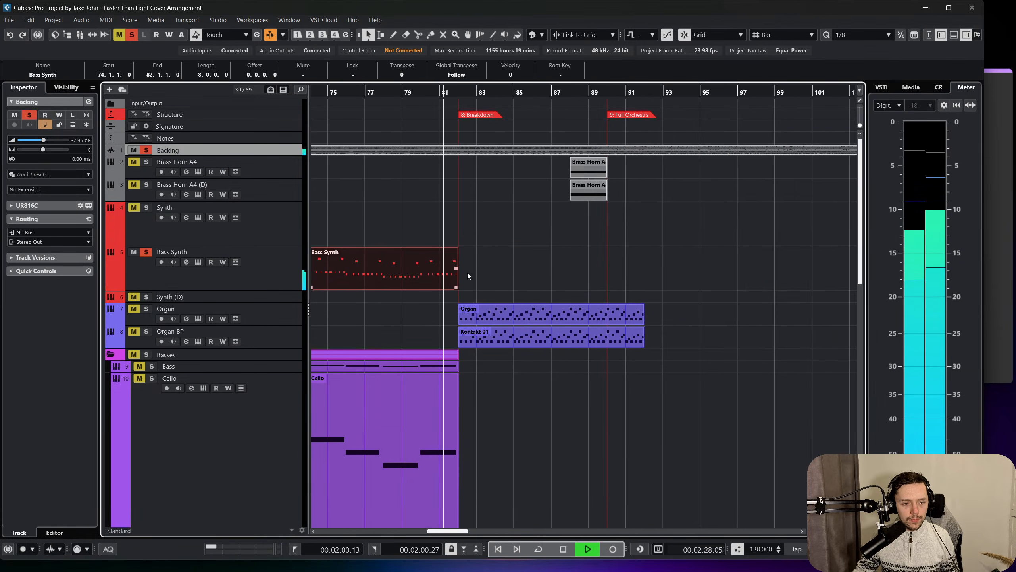
{"action": "key", "text": "ctrl+d"}
{"action": "right_click", "coordinate": [506, 284]}
{"action": "left_click", "coordinate": [568, 283]}
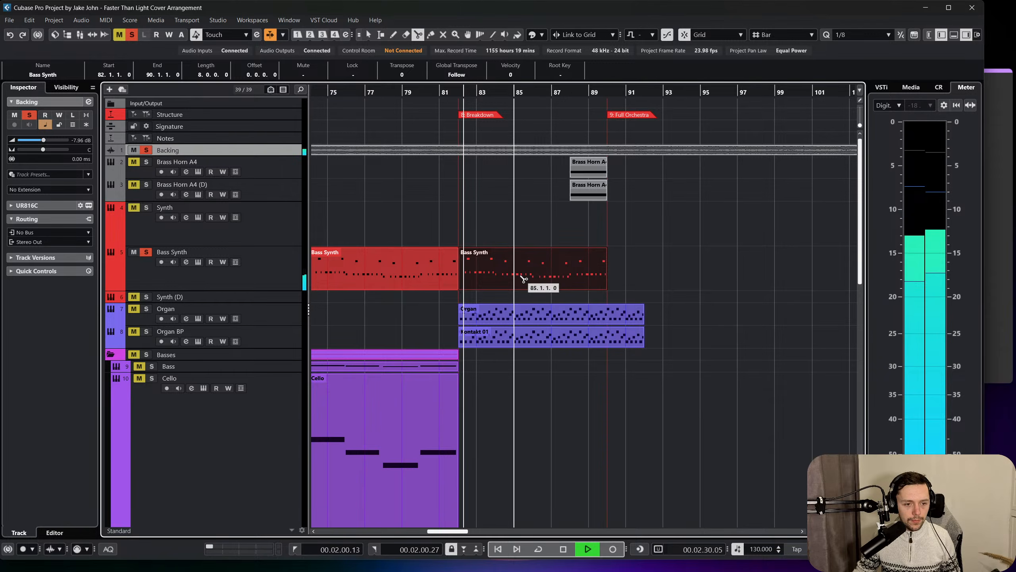
{"action": "key", "text": "1"}
{"action": "key", "text": "Delete"}
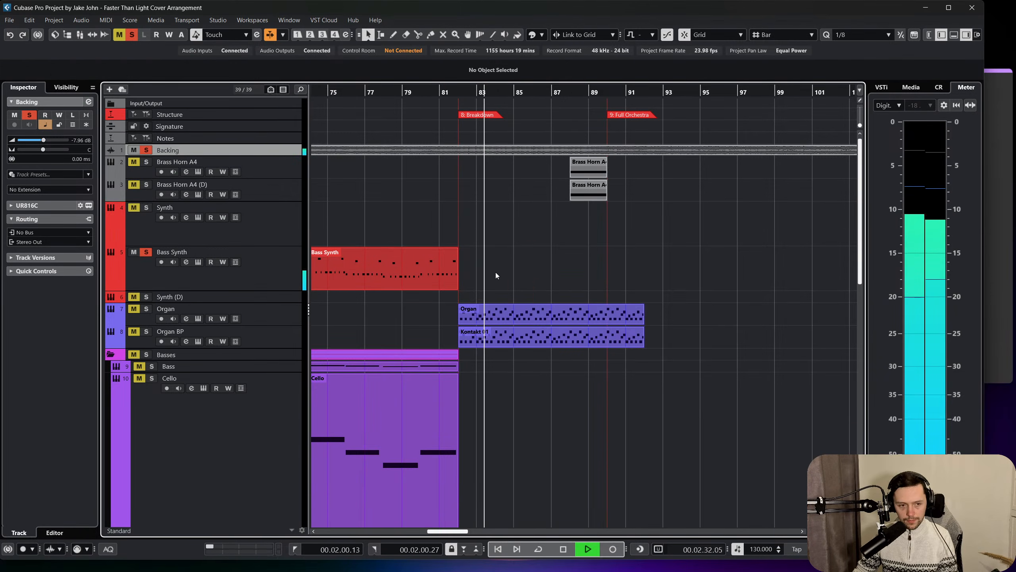
Listen to the start of the Breakdown at bar 82 and open a new one-bar Bass Synth part there for note editing.
{"action": "scroll", "coordinate": [500, 281], "scroll_direction": "left", "scroll_amount": 2}
{"action": "key", "text": "space"}
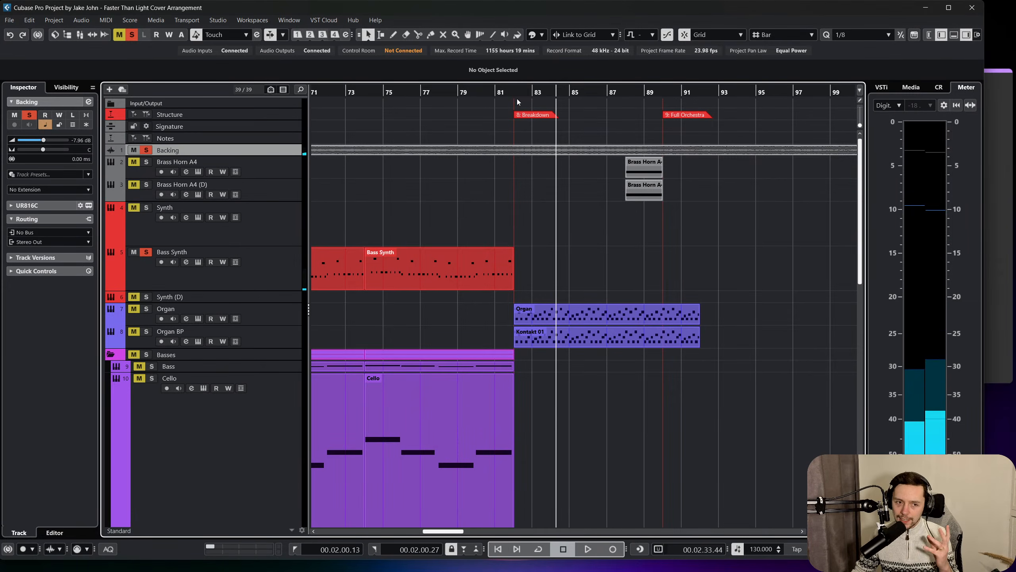
{"action": "key", "text": "space"}
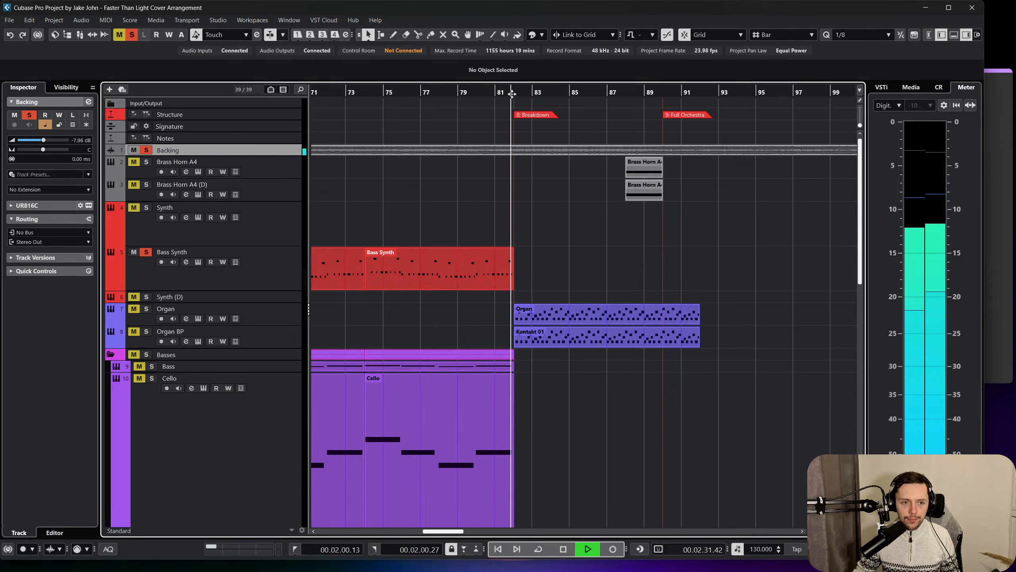
{"action": "scroll", "coordinate": [514, 103], "scroll_direction": "up", "scroll_amount": 3, "text": "ctrl"}
{"action": "scroll", "coordinate": [515, 104], "scroll_direction": "up", "scroll_amount": 2, "text": "ctrl"}
{"action": "key", "text": "space"}
{"action": "left_click", "coordinate": [539, 272], "text": "alt"}
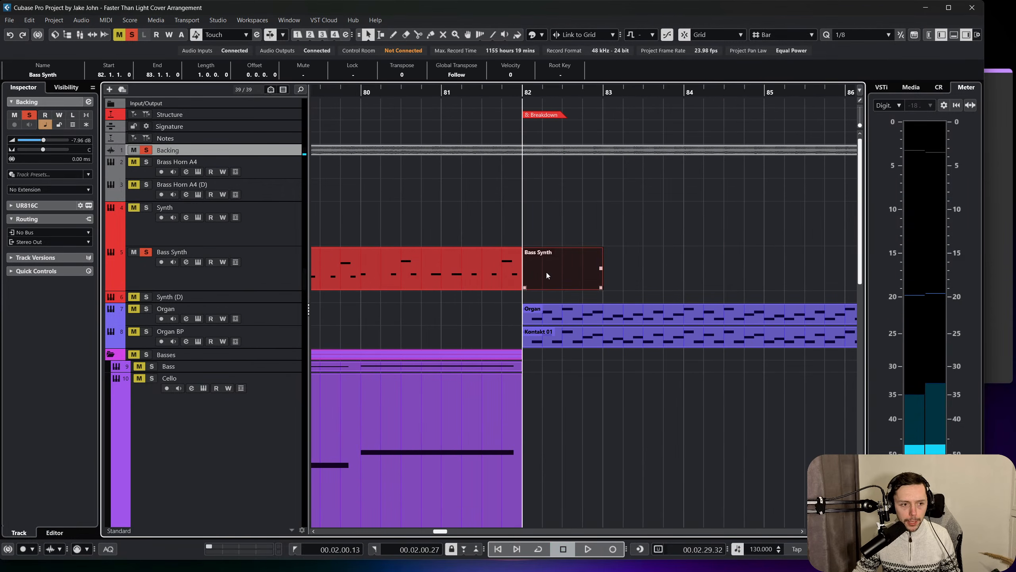
{"action": "double_click", "coordinate": [567, 258]}
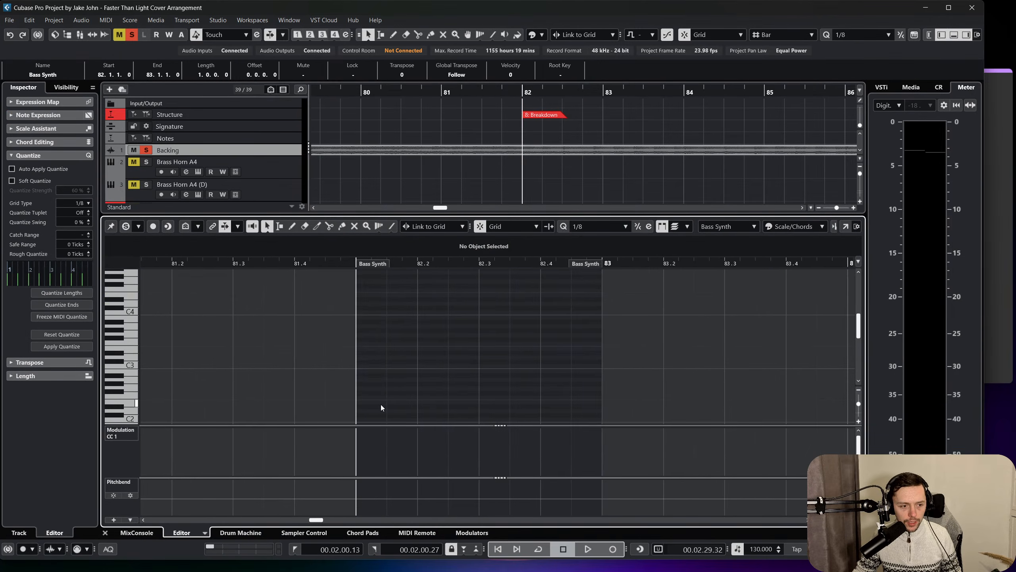
Draw eighth-note D2s on all four beats of bar 82, checking the rhythm by playback.
{"action": "left_click", "coordinate": [384, 376]}
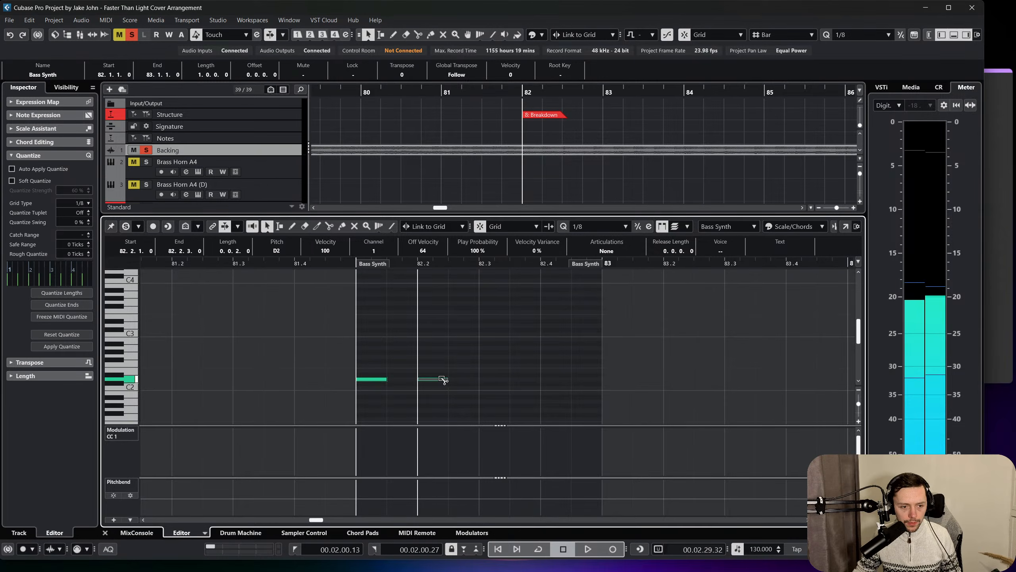
{"action": "left_click", "coordinate": [475, 379]}
{"action": "left_click_drag", "start_coordinate": [459, 380], "coordinate": [481, 378]}
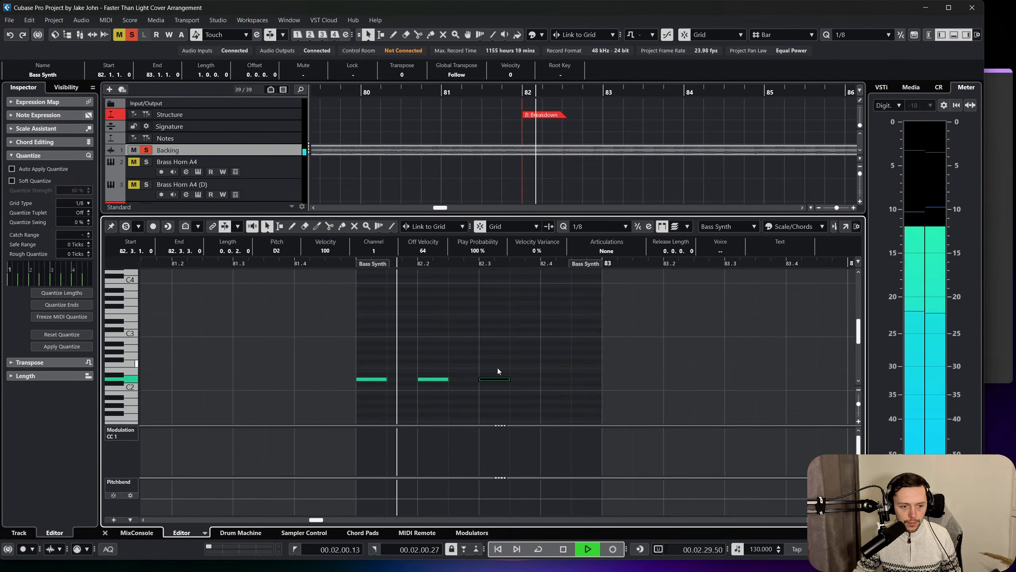
{"action": "key", "text": "space"}
{"action": "left_click", "coordinate": [544, 380]}
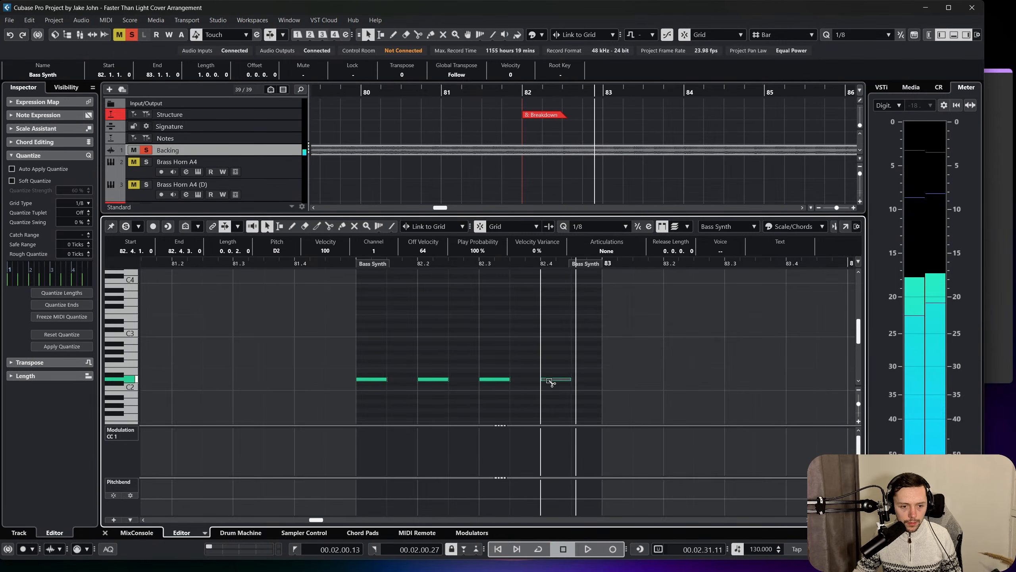
Extend the Bass Synth part to 84.4.1 and play the notes from bar 82.
{"action": "left_click_drag", "start_coordinate": [594, 269], "coordinate": [853, 267]}
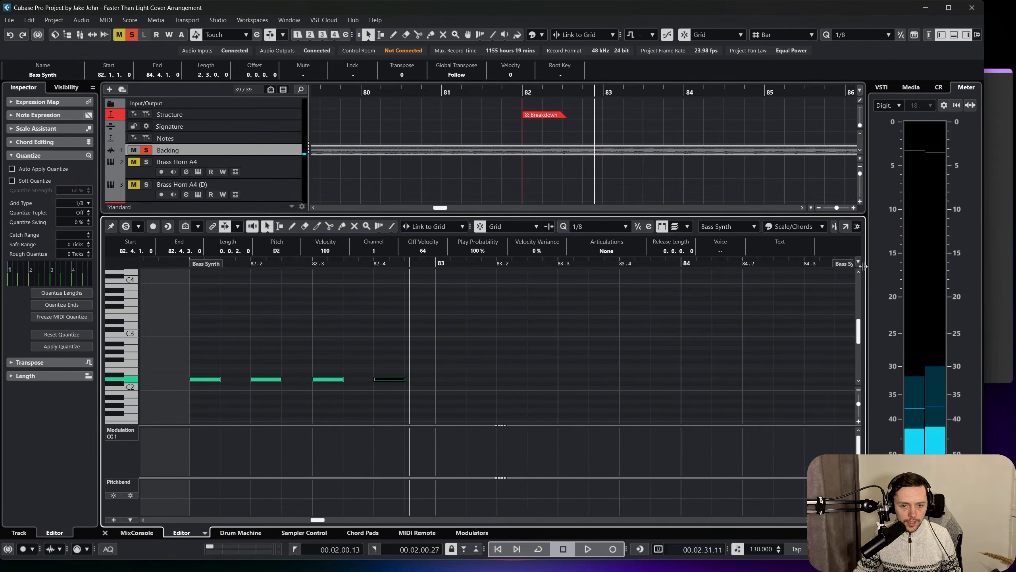
{"action": "scroll", "coordinate": [419, 300], "scroll_direction": "left", "scroll_amount": 4}
{"action": "key", "text": "space"}
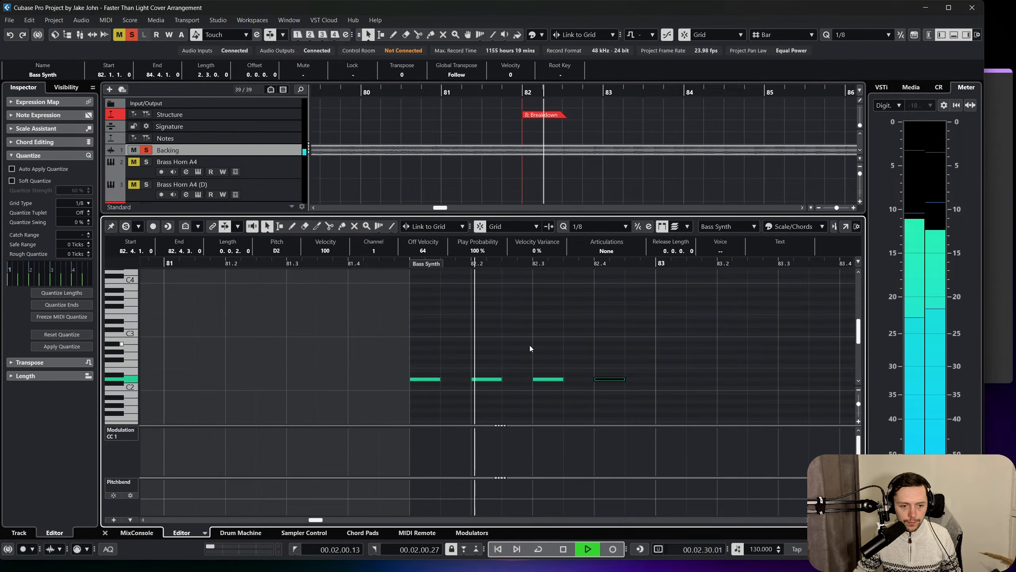
{"action": "key", "text": "space"}
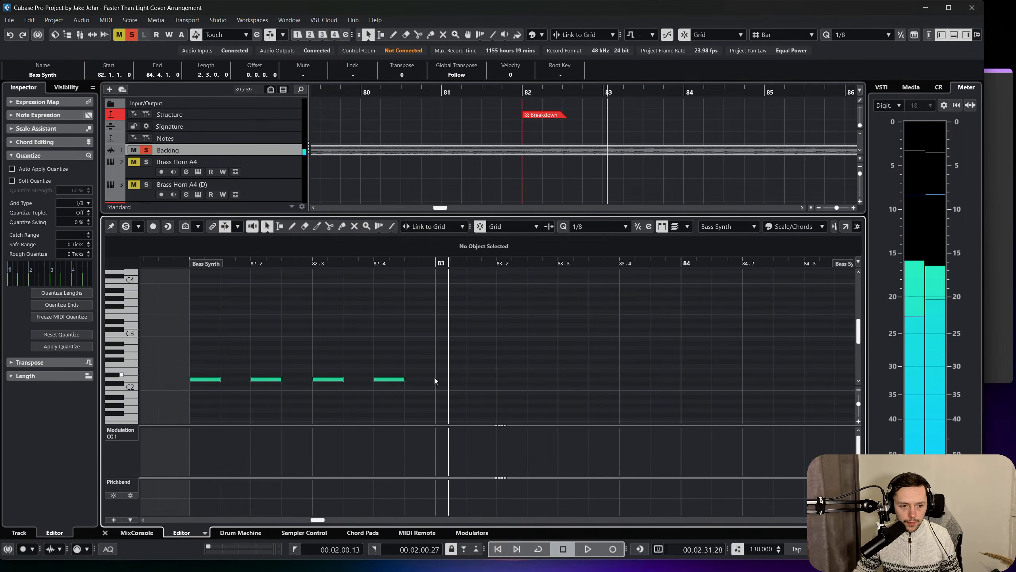
Shift the fourth D2 of bar 82 to 82.4.3 as an eighth note and check it against the backing track.
{"action": "left_click_drag", "start_coordinate": [400, 381], "coordinate": [436, 381]}
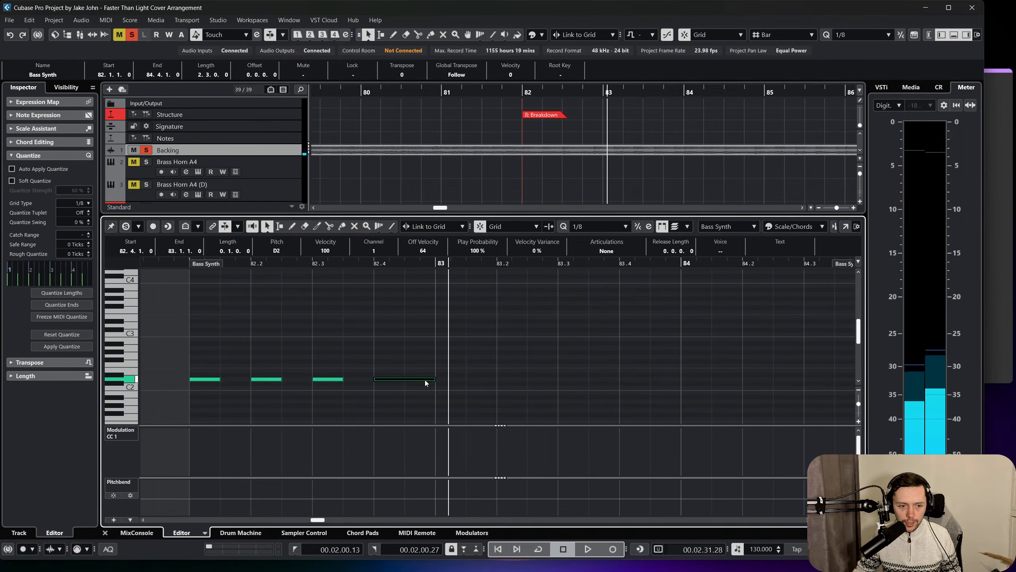
{"action": "left_click_drag", "start_coordinate": [496, 379], "coordinate": [466, 379]}
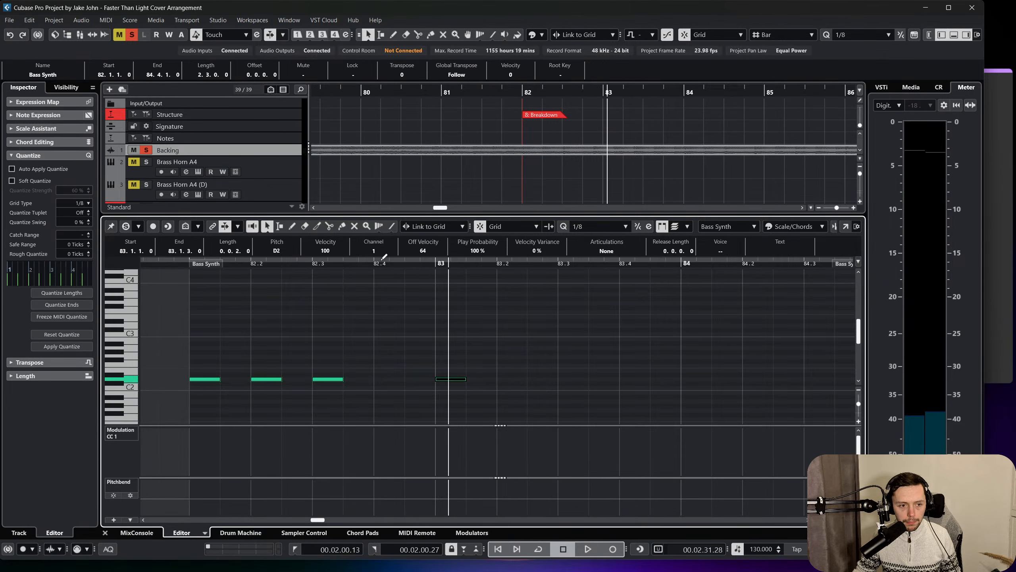
{"action": "left_click", "coordinate": [189, 264]}
{"action": "key", "text": "space"}
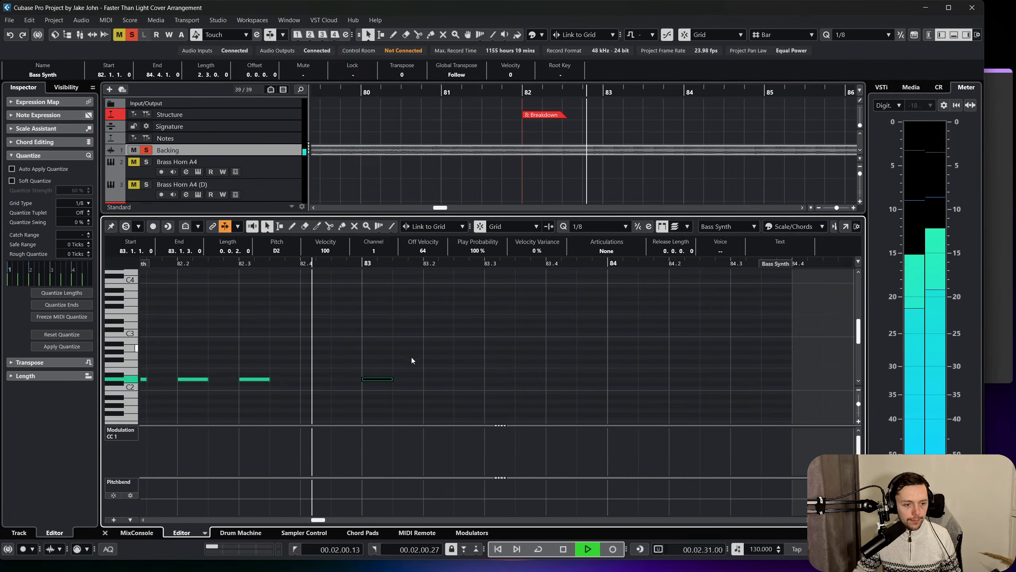
{"action": "key", "text": "space"}
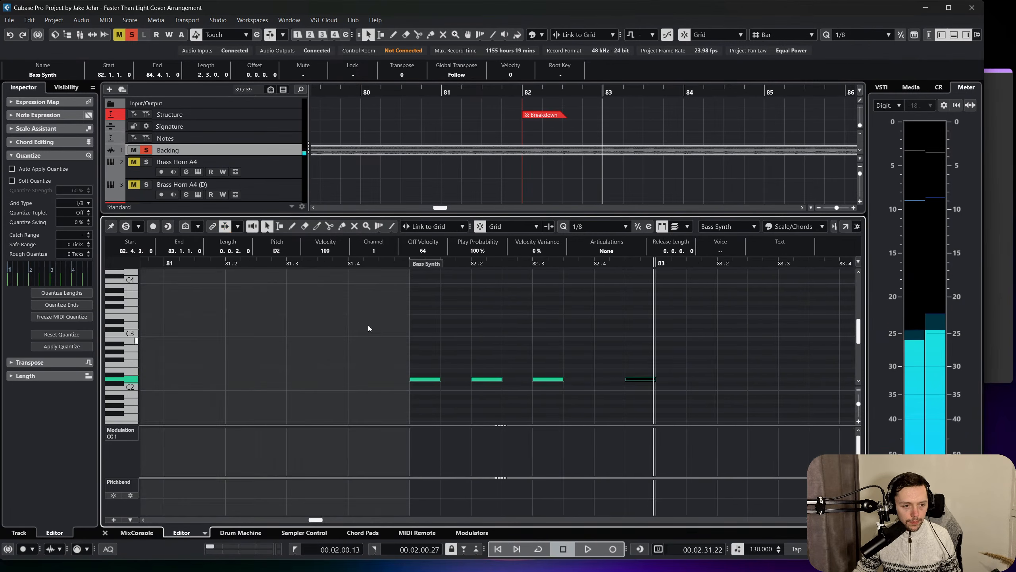
{"action": "key", "text": "space"}
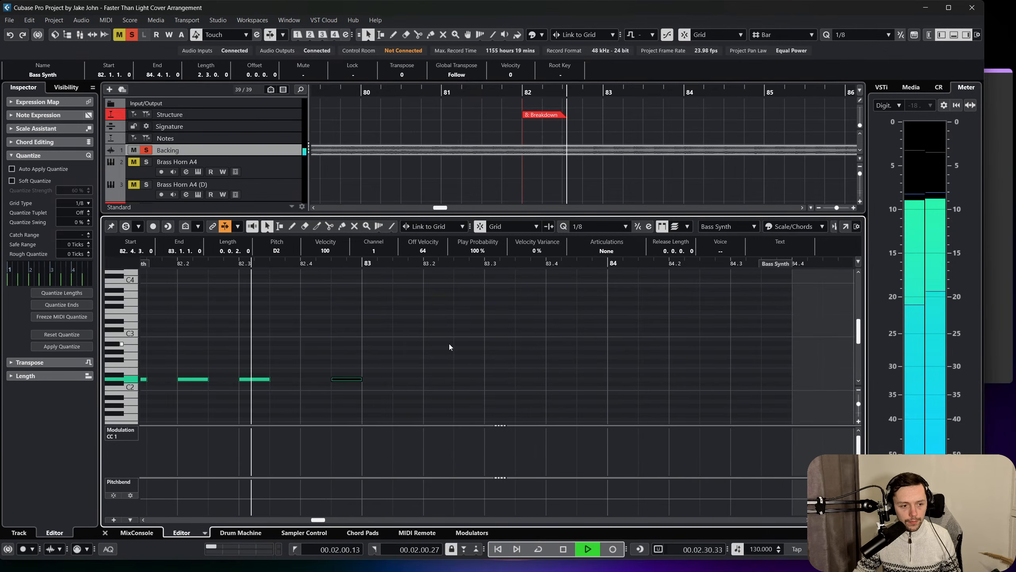
{"action": "key", "text": "space"}
Add eighth-note D2s at 83.1.3, 83.2.3, 83.3.3 and 83.4.3 while checking the rhythm by playback.
{"action": "left_click", "coordinate": [397, 379]}
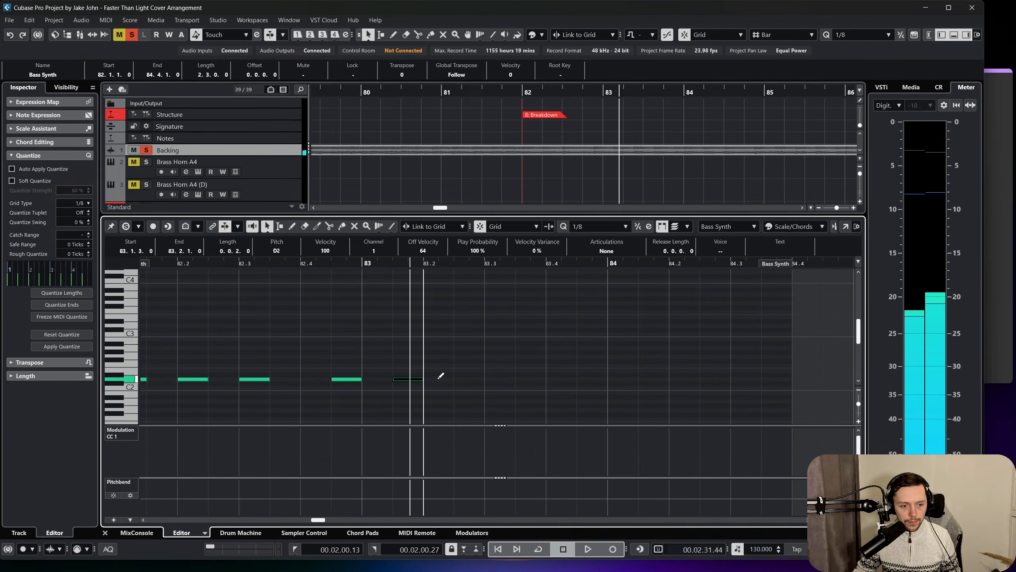
{"action": "key", "text": "space"}
{"action": "left_click", "coordinate": [460, 379]}
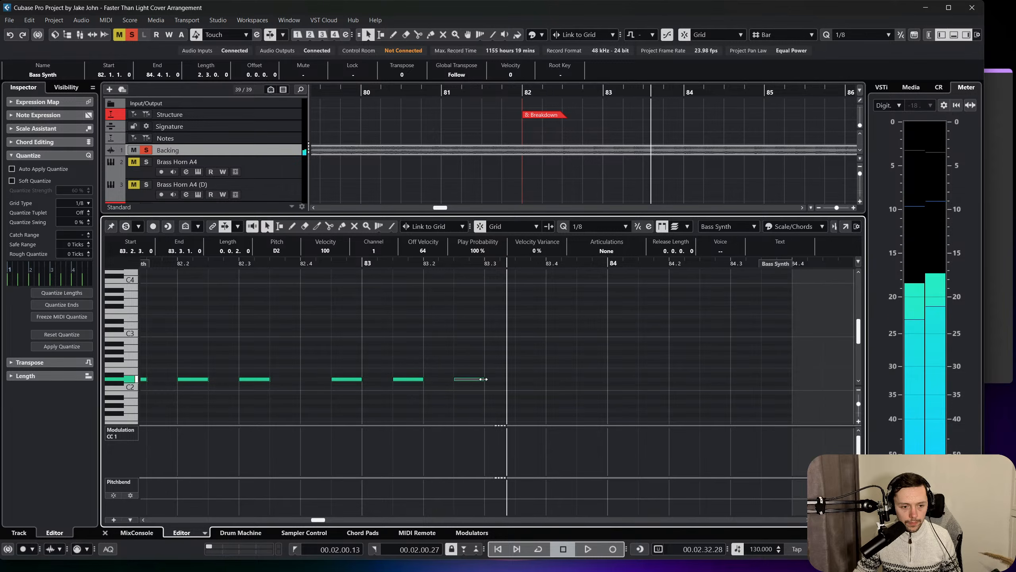
{"action": "left_click", "coordinate": [516, 378]}
{"action": "key", "text": "space"}
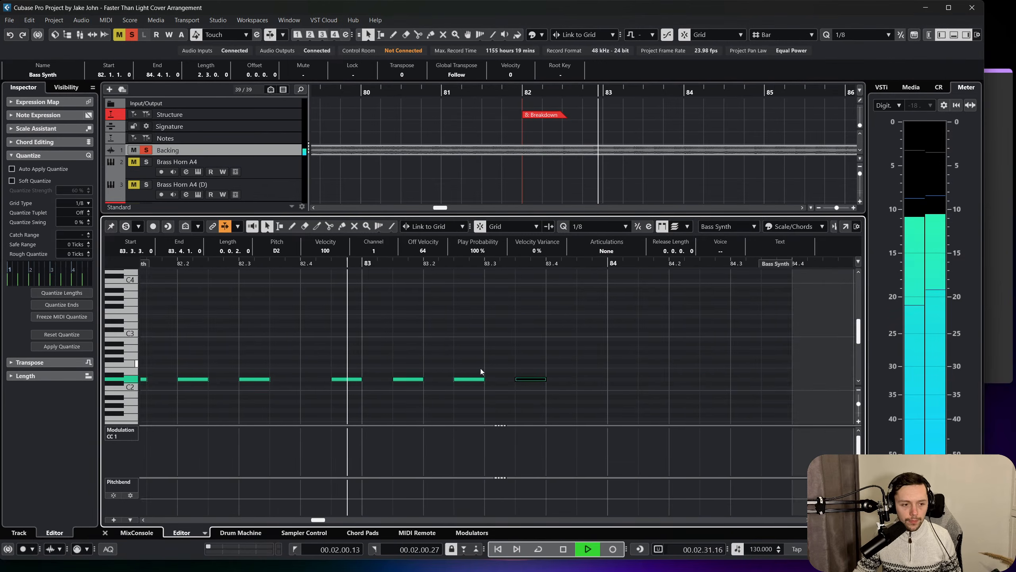
{"action": "key", "text": "space"}
{"action": "left_click", "coordinate": [578, 379]}
Play the phrase from bar 82, add an eighth-note D2 at 84.1.1 and start playback again.
{"action": "scroll", "coordinate": [656, 383], "scroll_direction": "left", "scroll_amount": 4}
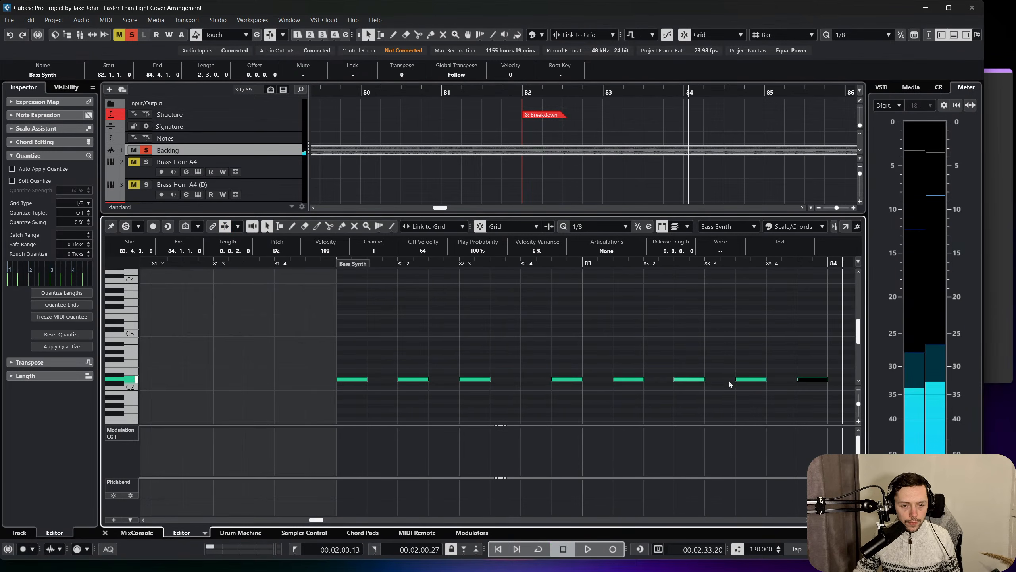
{"action": "key", "text": "space"}
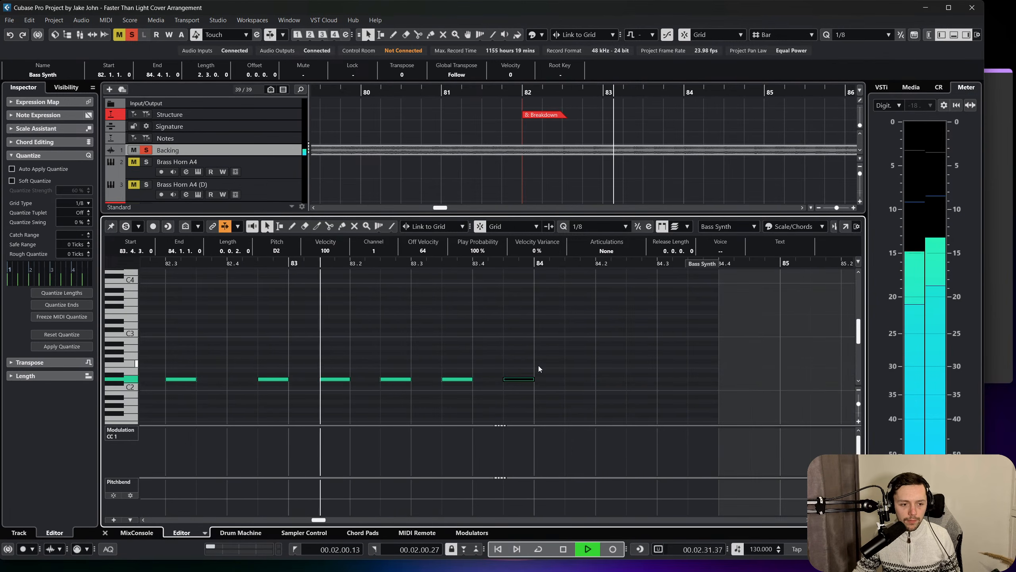
{"action": "key", "text": "space"}
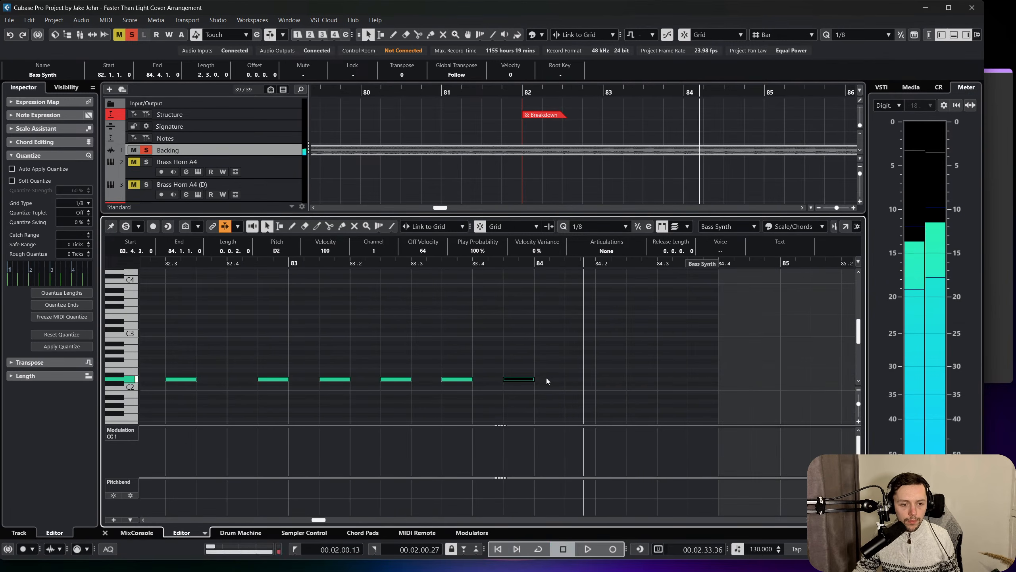
{"action": "double_click", "coordinate": [547, 379]}
{"action": "scroll", "coordinate": [513, 365], "scroll_direction": "left", "scroll_amount": 5}
{"action": "key", "text": "space"}
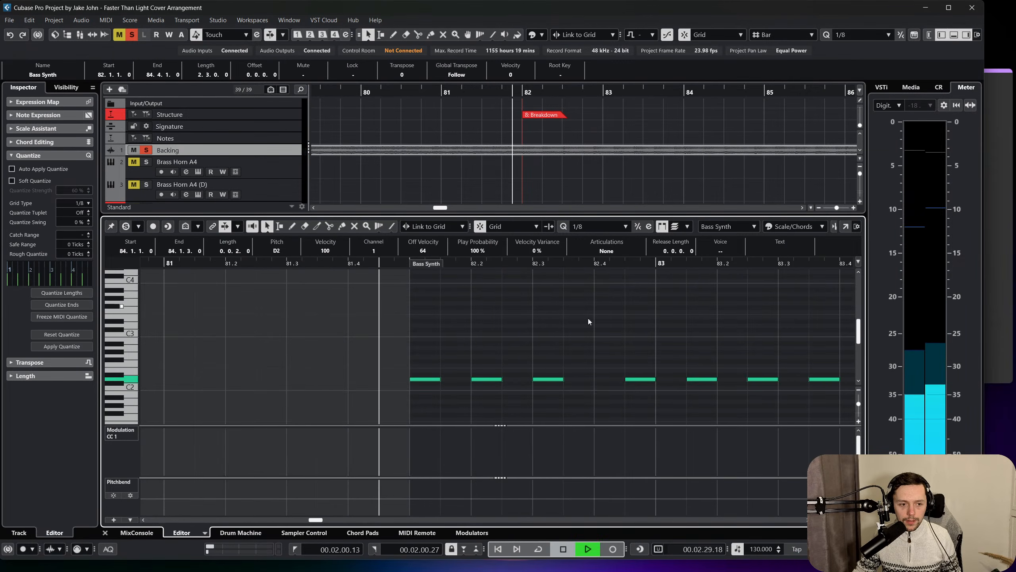
Extend the Bass Synth part to 86.4.3 and add eighth notes D2 at 84.2.1 and 84.3.1 and D#2 at 84.4.1.
{"action": "left_click_drag", "start_coordinate": [701, 266], "coordinate": [870, 274]}
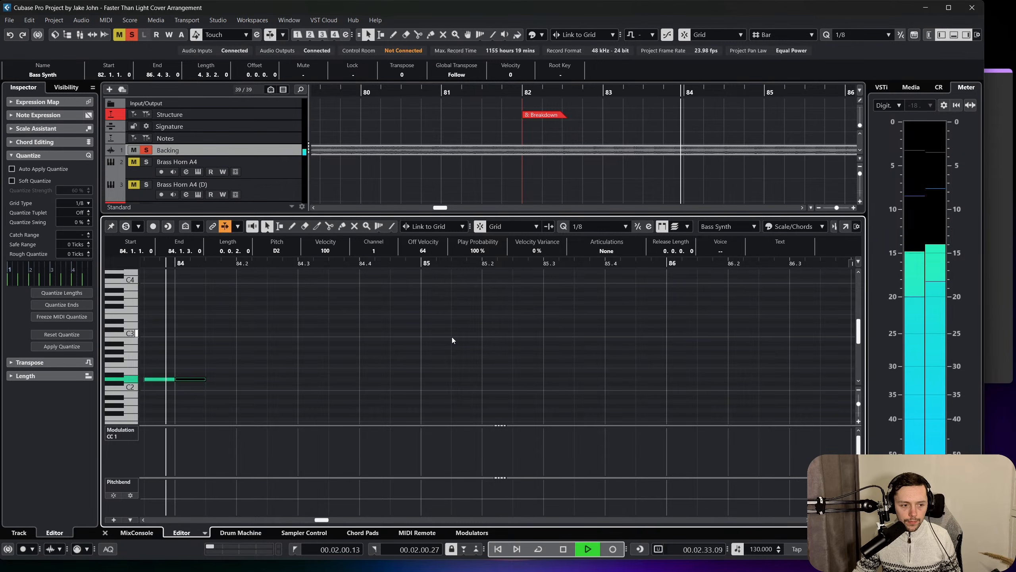
{"action": "key", "text": "space"}
{"action": "left_click", "coordinate": [245, 379]}
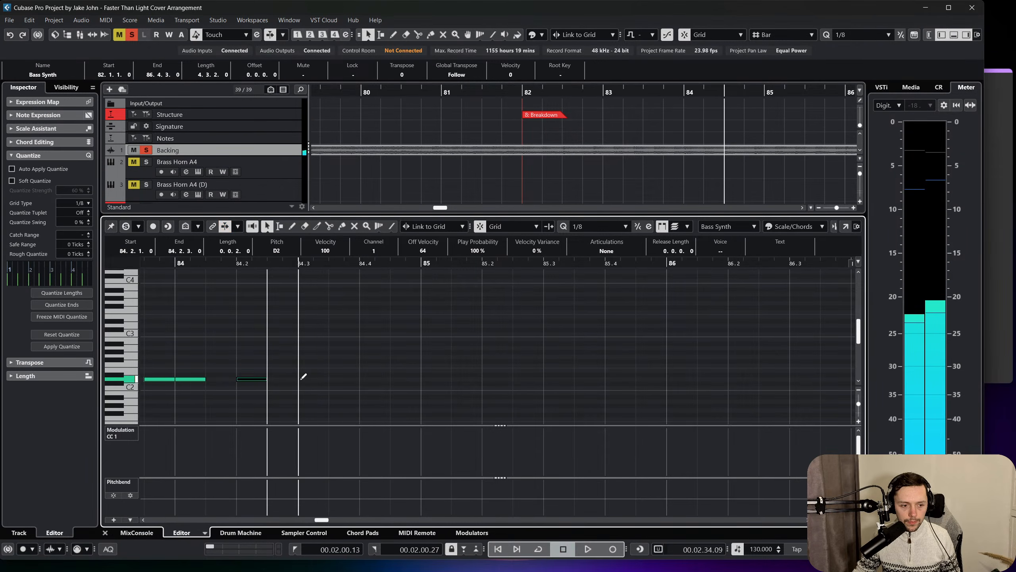
{"action": "left_click", "coordinate": [372, 376], "text": "alt"}
{"action": "scroll", "coordinate": [372, 379], "scroll_direction": "left", "scroll_amount": 4}
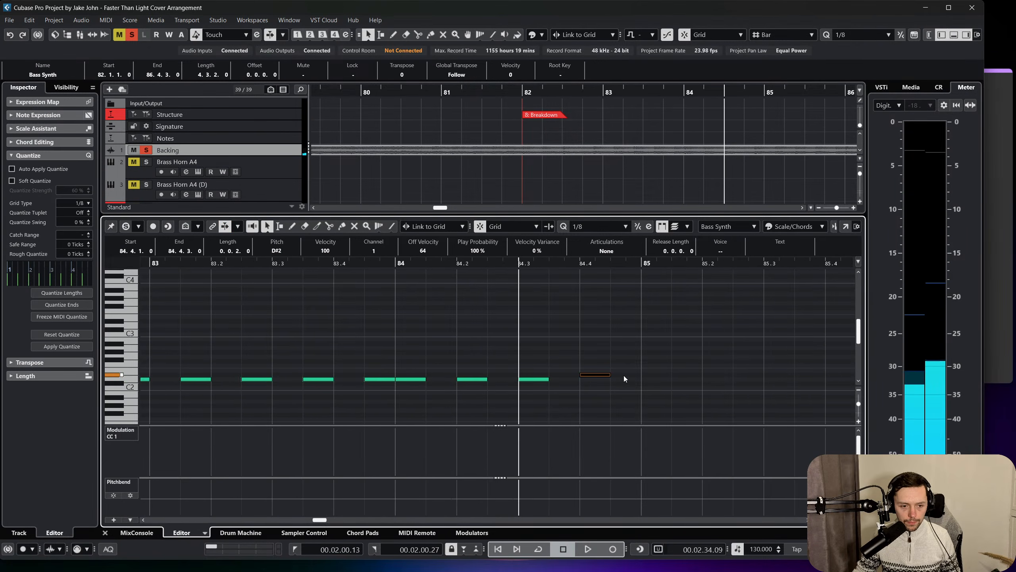
Lower the eighth note at 84.4.1 to D2 and play the phrase to check it.
{"action": "left_click_drag", "start_coordinate": [598, 375], "coordinate": [600, 379]}
{"action": "scroll", "coordinate": [595, 390], "scroll_direction": "left", "scroll_amount": 12}
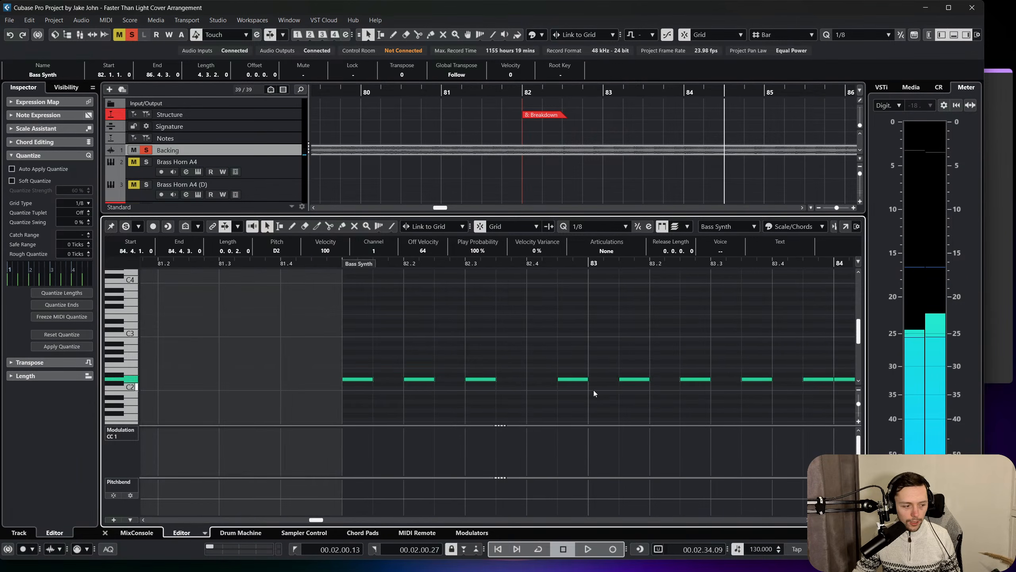
{"action": "key", "text": "space"}
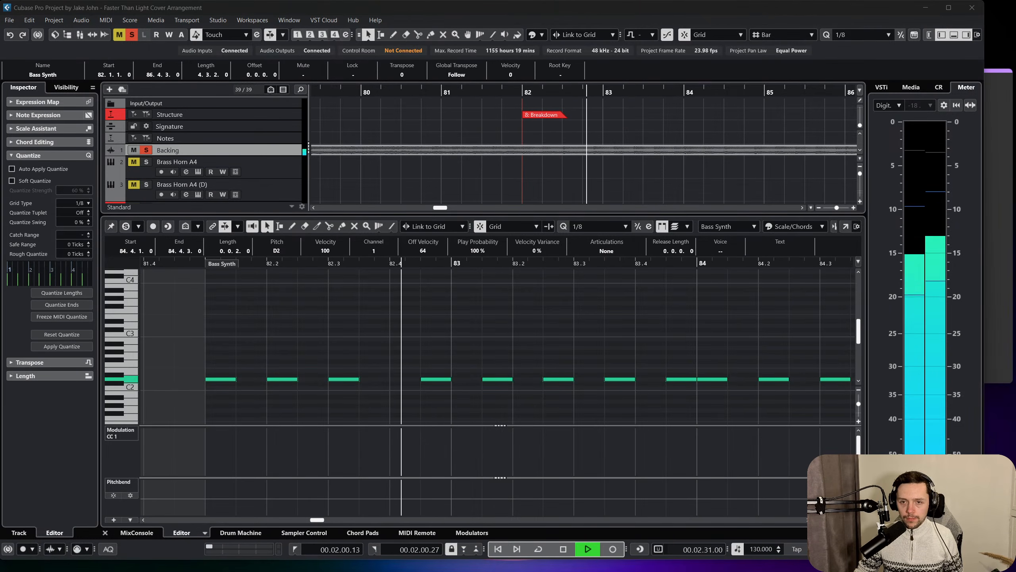
{"action": "left_click", "coordinate": [652, 329]}
{"action": "scroll", "coordinate": [651, 328], "scroll_direction": "right", "scroll_amount": 2}
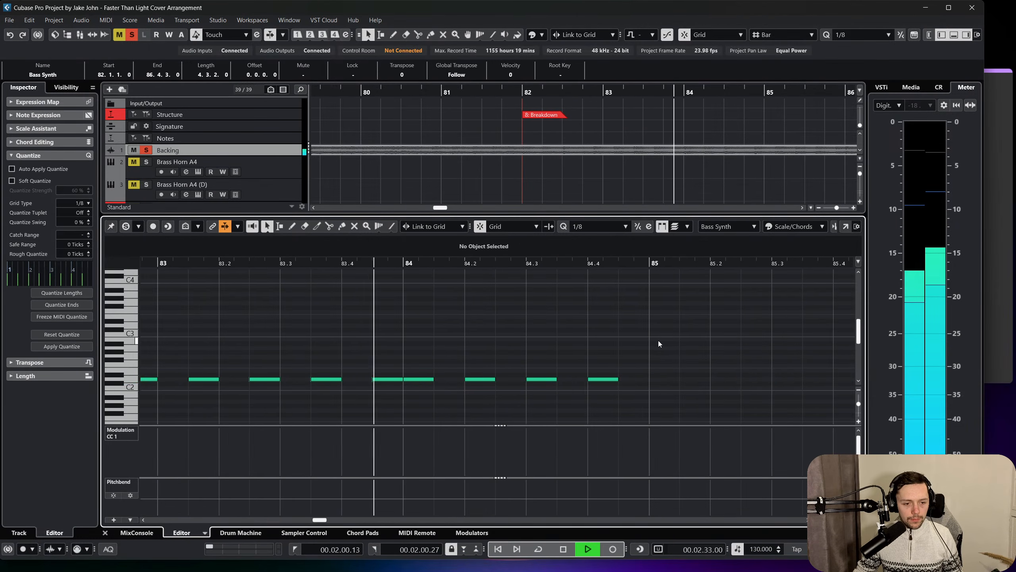
{"action": "scroll", "coordinate": [691, 345], "scroll_direction": "right", "scroll_amount": 1}
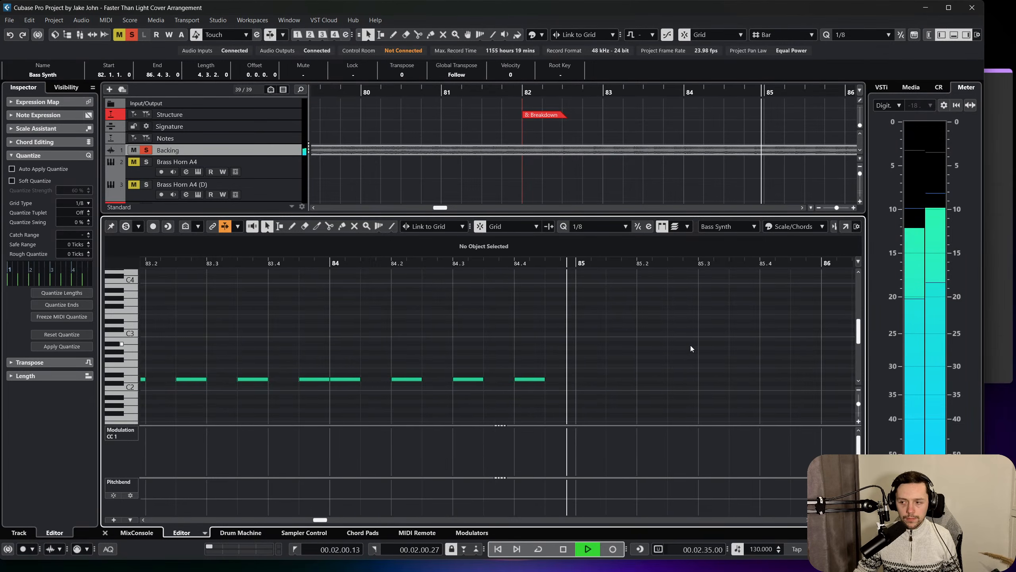
{"action": "key", "text": "space"}
Replay bar 84 from just before its start and delete the D2 at 84.4.1.
{"action": "left_click", "coordinate": [299, 261]}
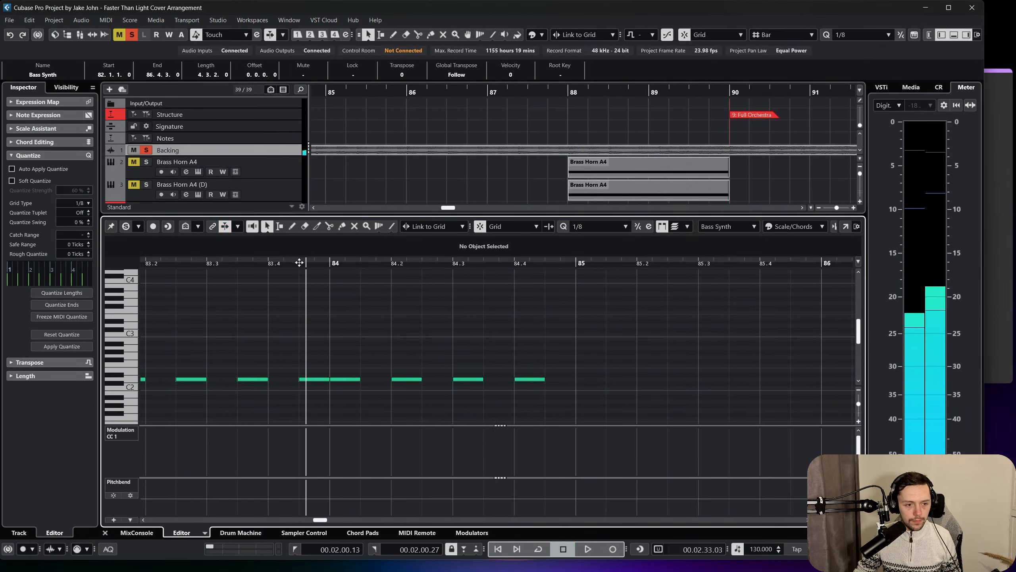
{"action": "key", "text": "space"}
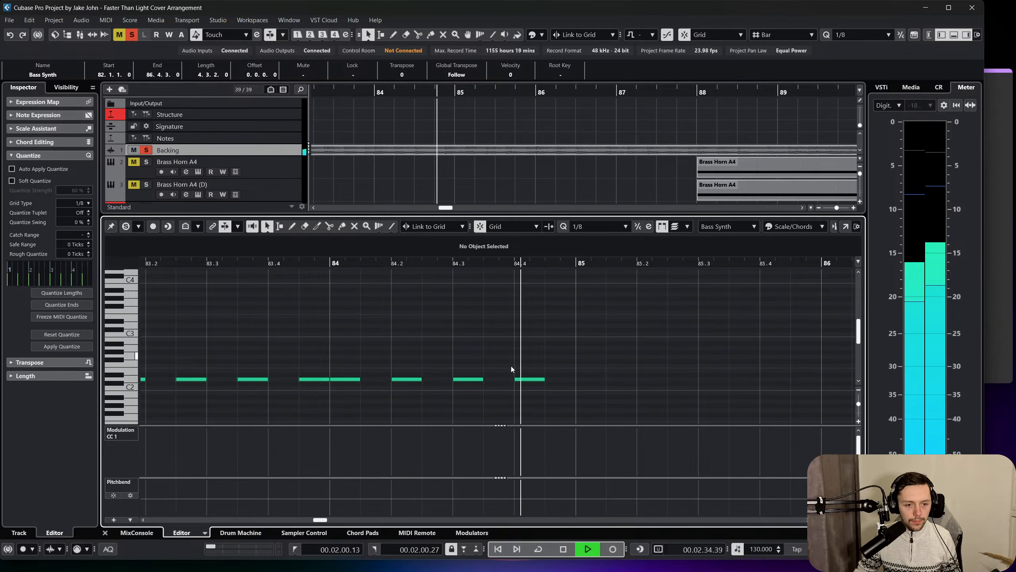
{"action": "key", "text": "space"}
{"action": "left_click_drag", "start_coordinate": [513, 361], "coordinate": [580, 401]}
{"action": "key", "text": "Delete"}
Copy the five D2 notes from 82.4.3 to 83.4.3, paste them after 84.3.1 and shift the copies to start at 85.1.1.
{"action": "left_click_drag", "start_coordinate": [377, 263], "coordinate": [340, 252]}
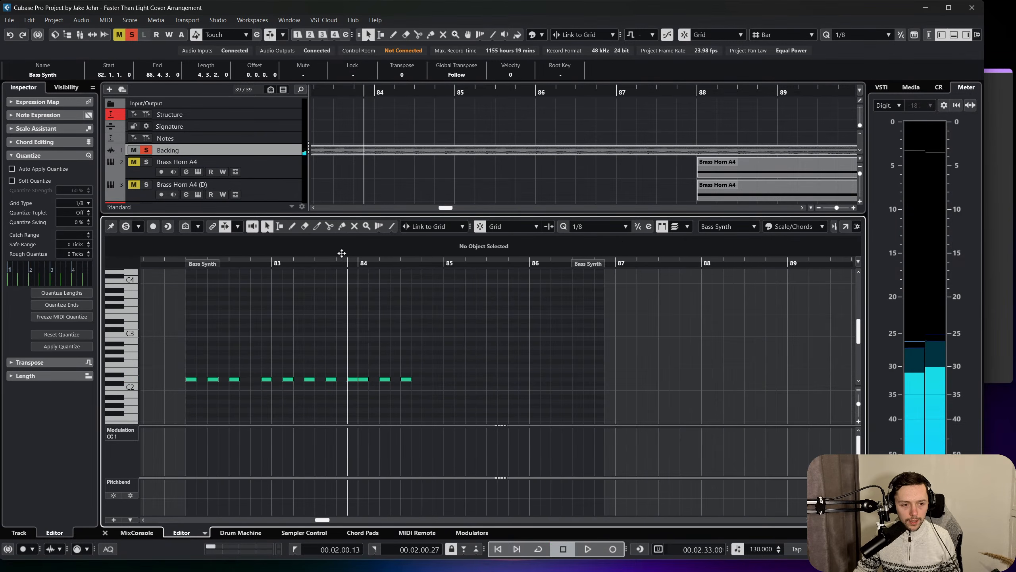
{"action": "left_click", "coordinate": [240, 261]}
{"action": "left_click_drag", "start_coordinate": [258, 347], "coordinate": [352, 383]}
{"action": "key", "text": "ctrl+c"}
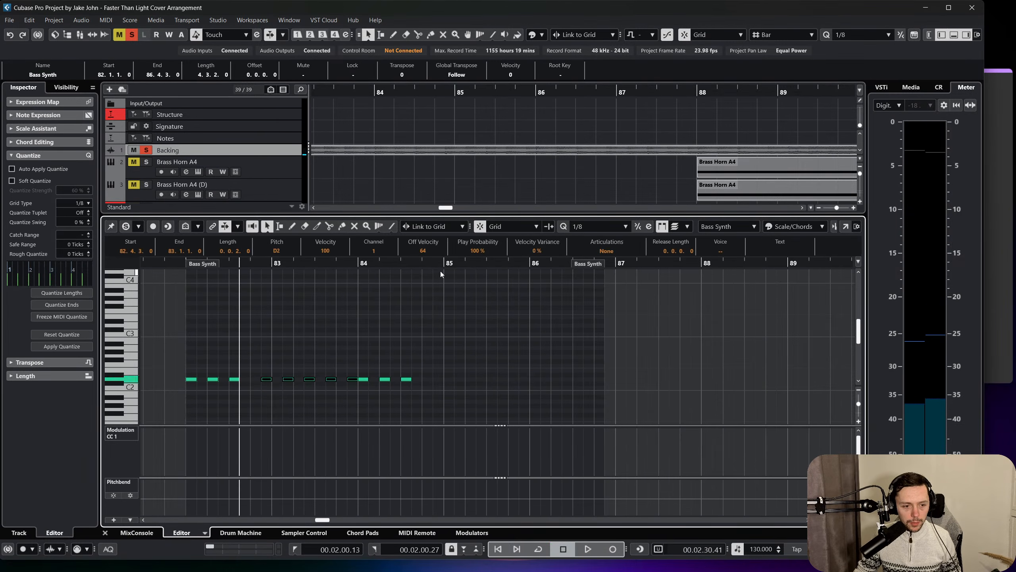
{"action": "left_click", "coordinate": [422, 263]}
{"action": "key", "text": "ctrl+v"}
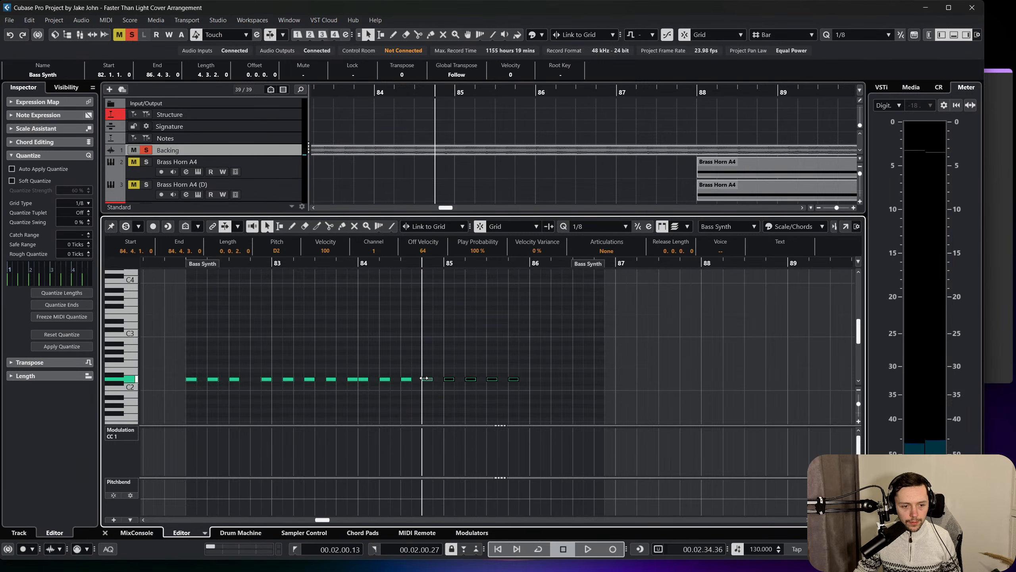
{"action": "left_click_drag", "start_coordinate": [425, 378], "coordinate": [446, 378]}
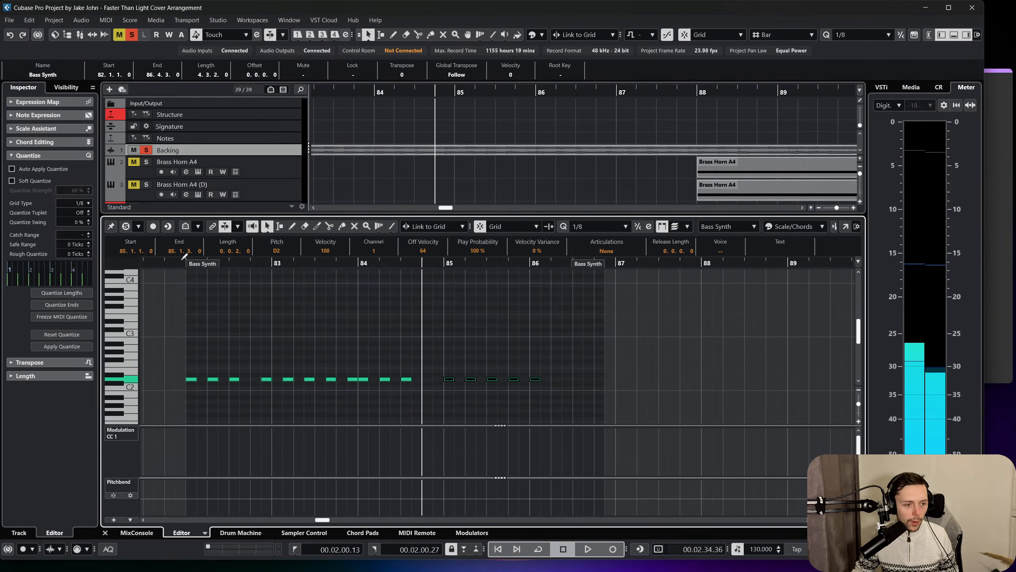
Play the passage and shift the five pasted D2 notes earlier so they start at 84.4.3.
{"action": "key", "text": "space"}
{"action": "left_click", "coordinate": [415, 310]}
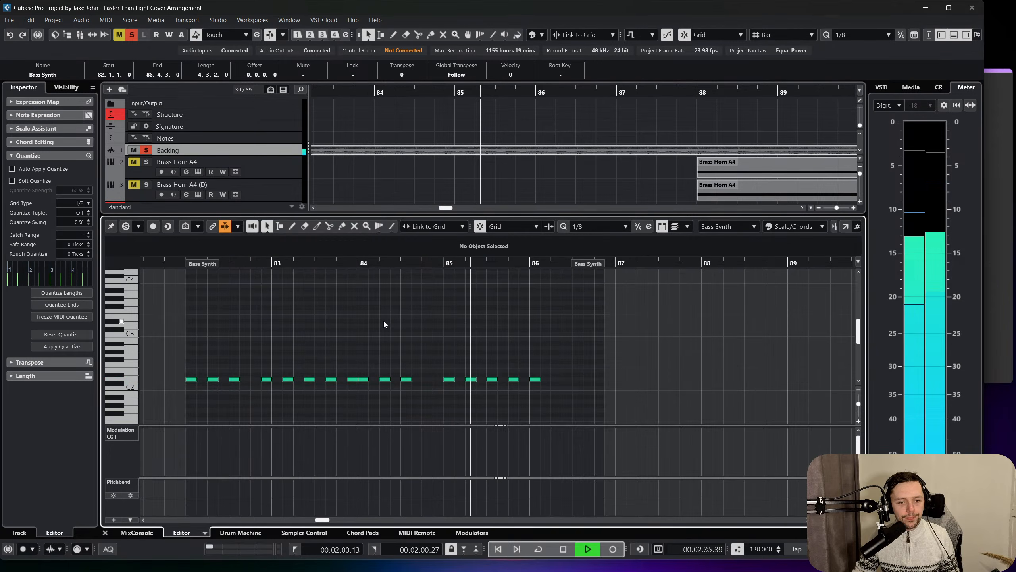
{"action": "left_click", "coordinate": [186, 263]}
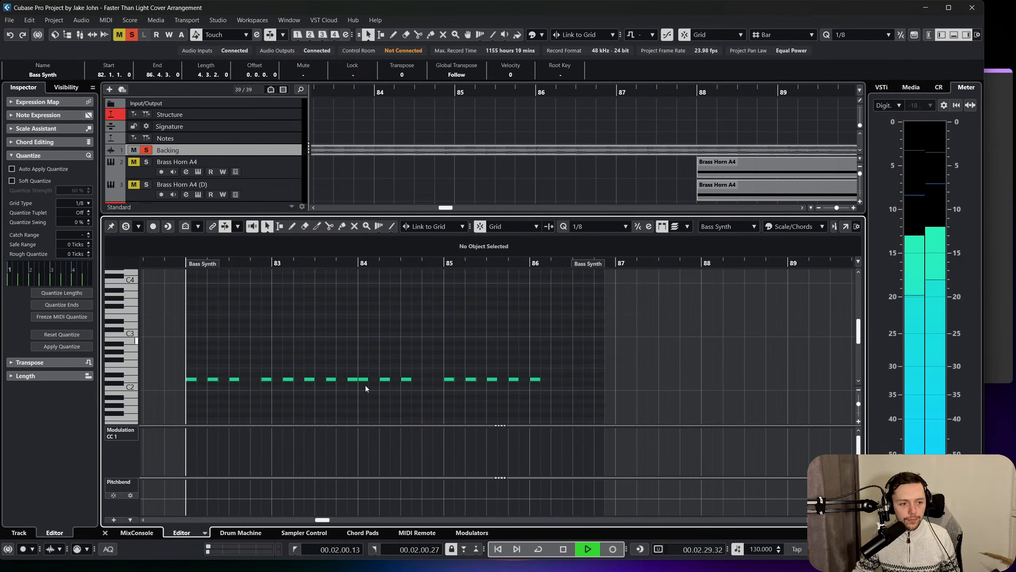
{"action": "left_click_drag", "start_coordinate": [428, 354], "coordinate": [671, 411]}
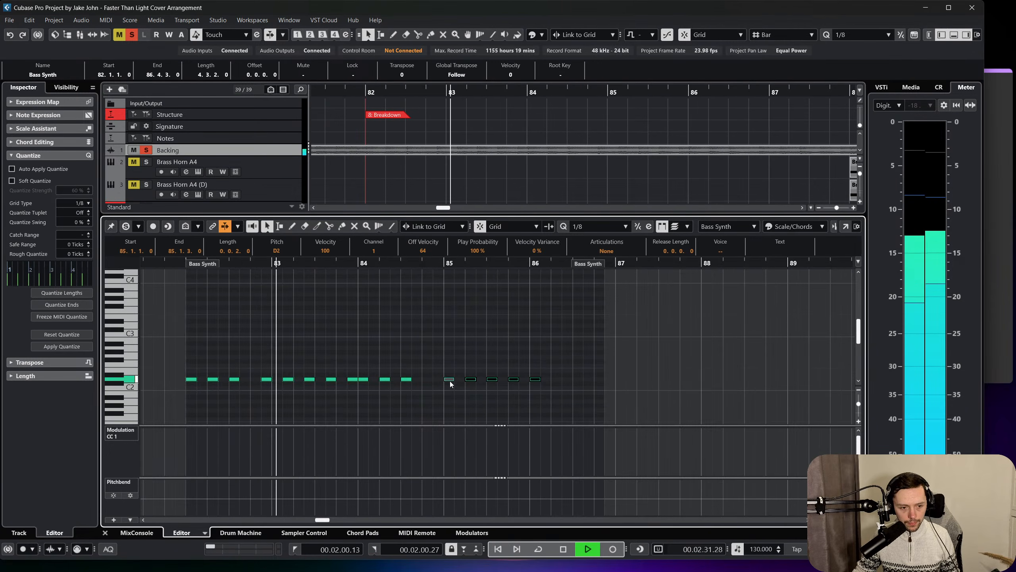
{"action": "left_click_drag", "start_coordinate": [449, 381], "coordinate": [444, 385]}
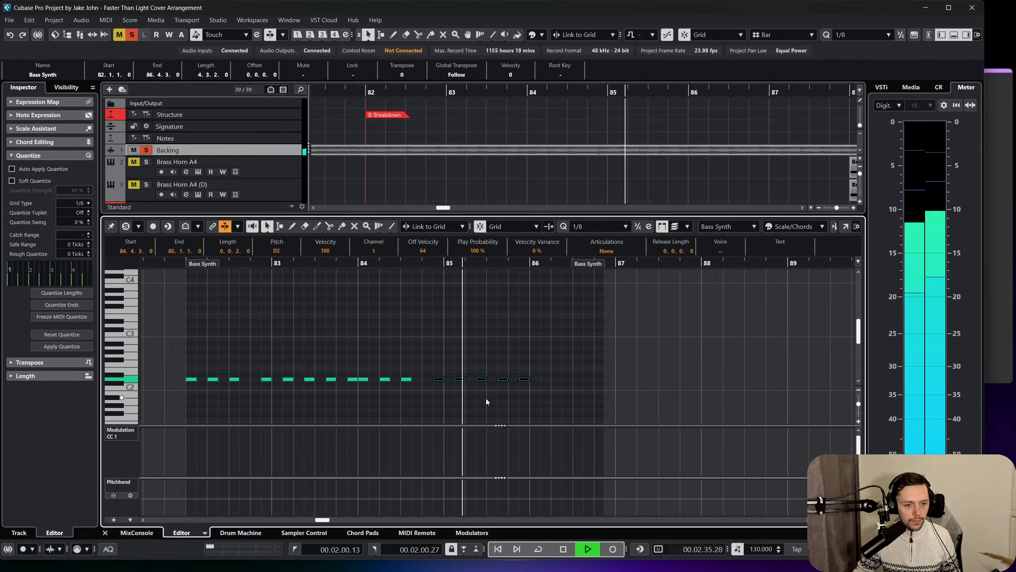
{"action": "key", "text": "space"}
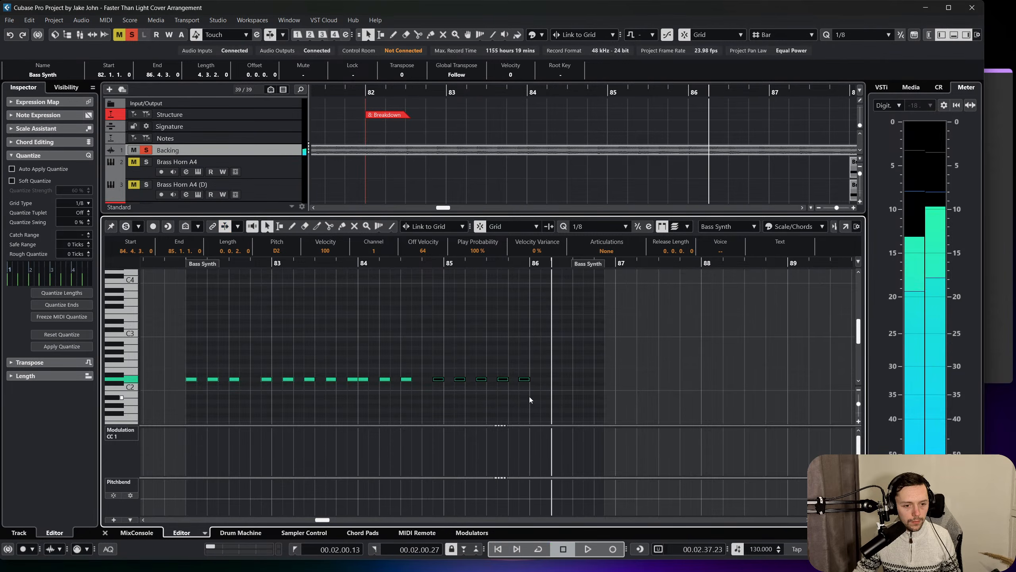
Add an eighth-note D2 at 86.1.1 and extend the Bass Synth part to 88.1.1.
{"action": "left_click", "coordinate": [536, 374], "text": "alt"}
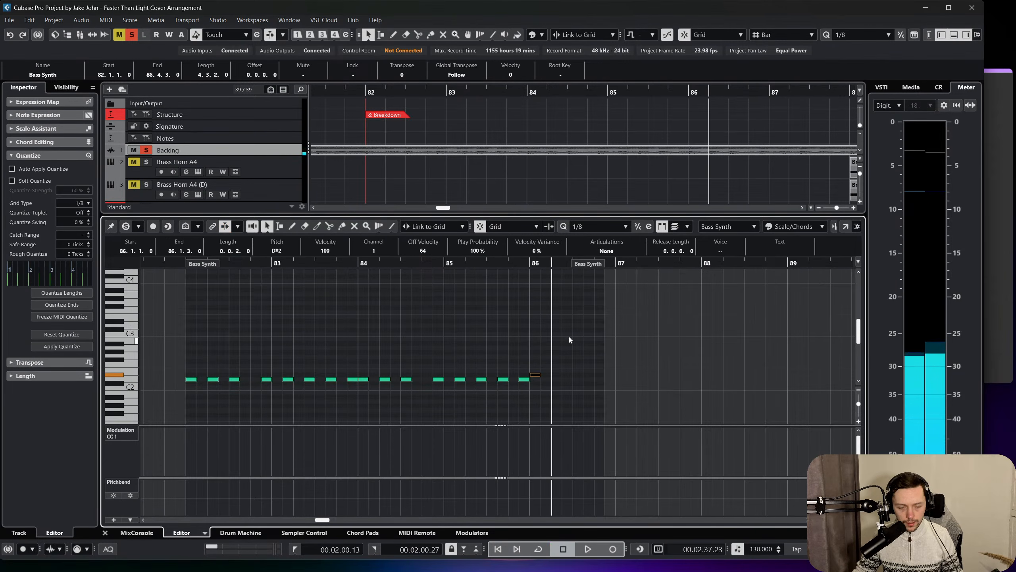
{"action": "key", "text": "Down"}
{"action": "left_click_drag", "start_coordinate": [606, 265], "coordinate": [696, 271]}
{"action": "left_click", "coordinate": [544, 325]}
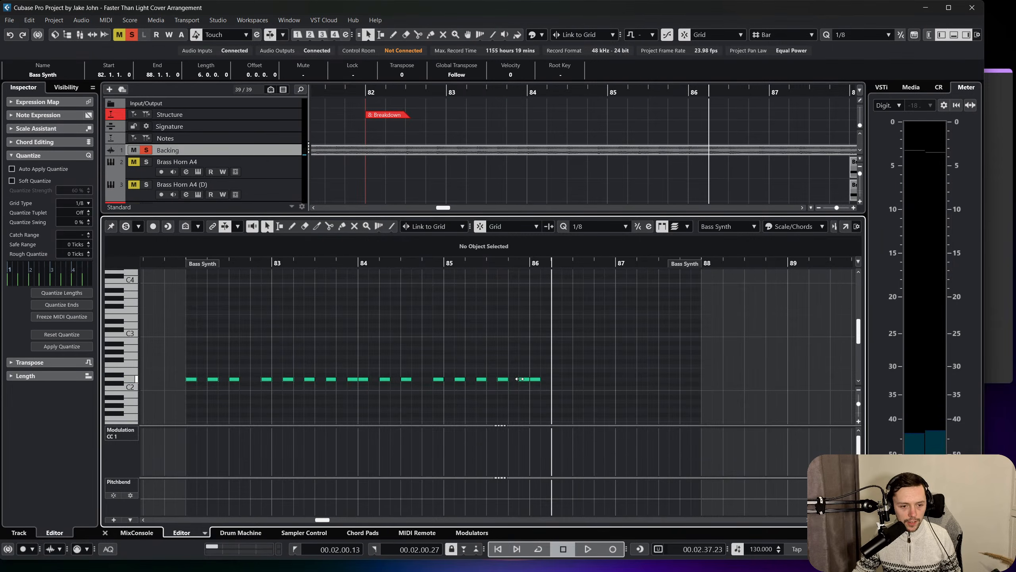
Select the notes from 84.3.1 onward and play the phrase from bar 82 to check its rhythm against the backing track.
{"action": "left_click_drag", "start_coordinate": [554, 384], "coordinate": [397, 344]}
{"action": "left_click", "coordinate": [219, 265]}
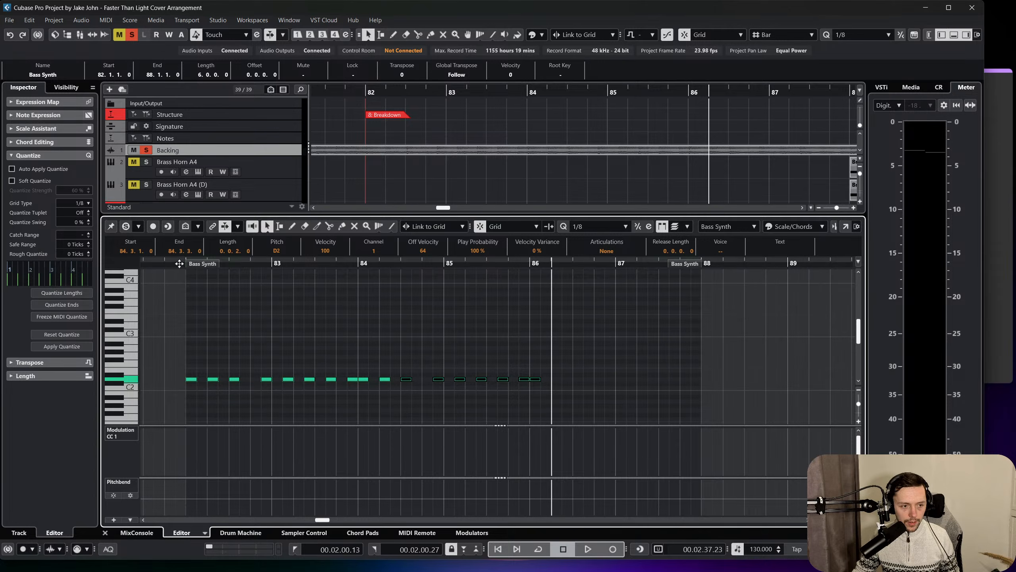
{"action": "key", "text": "space"}
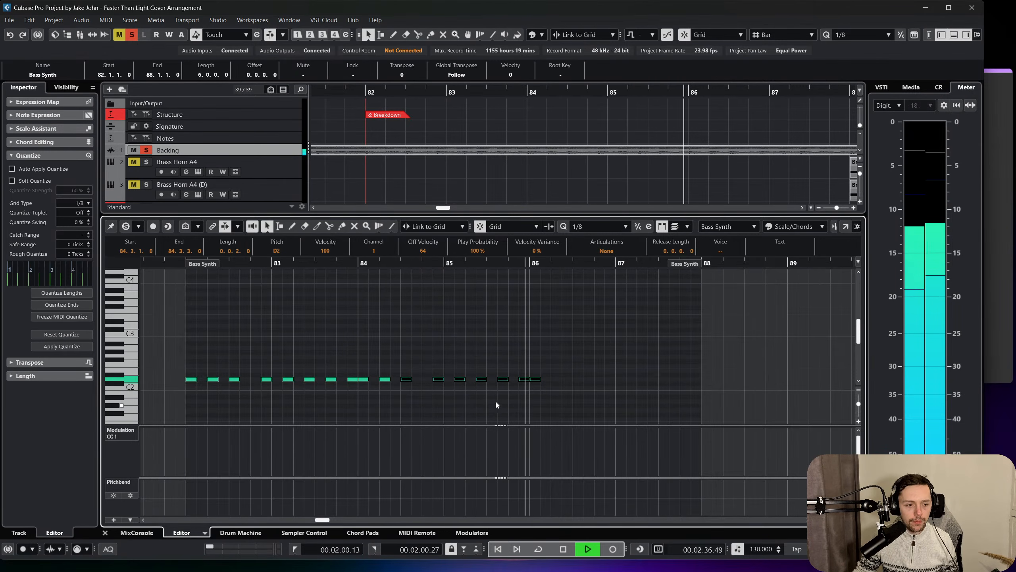
{"action": "left_click", "coordinate": [249, 324]}
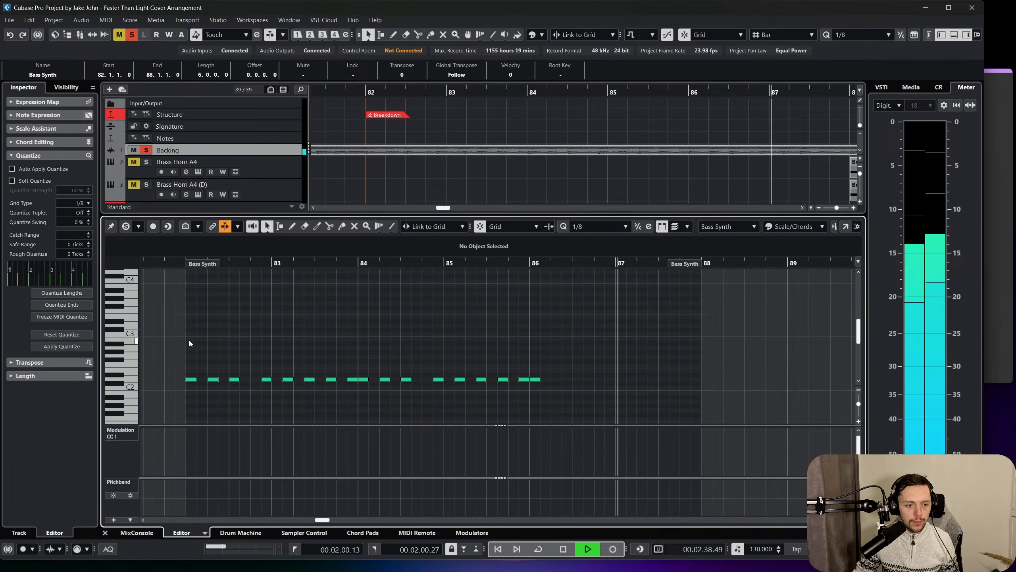
{"action": "key", "text": "space"}
Copy the eight D2 notes of bars 82 and 83 to start at 86.2.3, enlarging the part to 88.2.3.
{"action": "left_click_drag", "start_coordinate": [185, 340], "coordinate": [353, 394]}
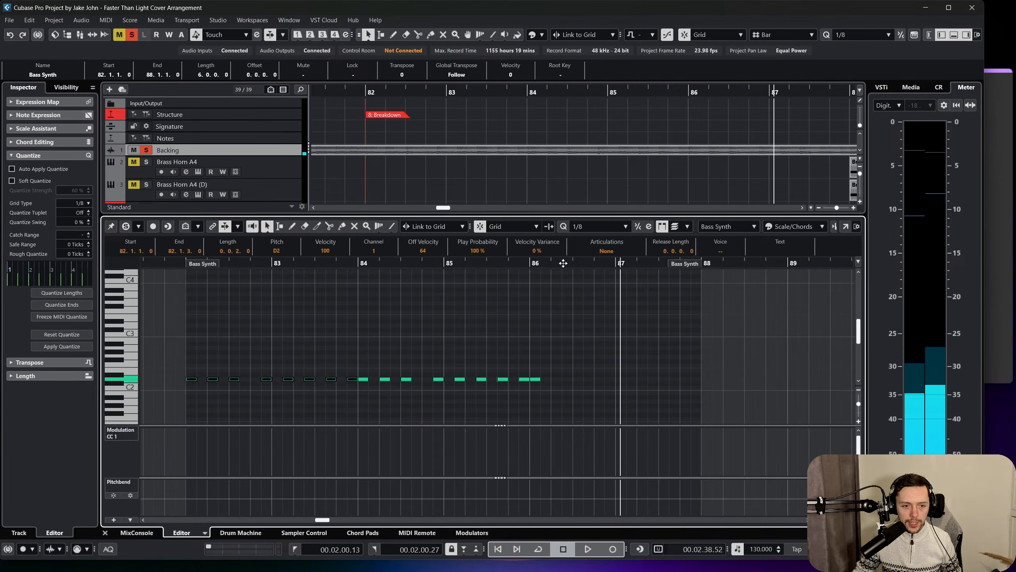
{"action": "left_click", "coordinate": [550, 263]}
{"action": "left_click_drag", "start_coordinate": [550, 263], "coordinate": [571, 276]}
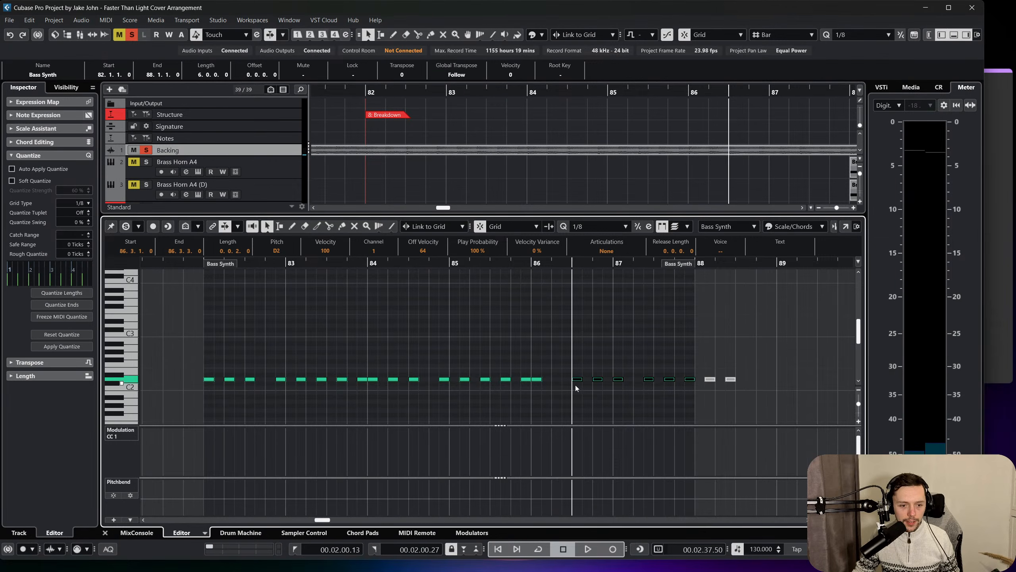
{"action": "left_click_drag", "start_coordinate": [576, 382], "coordinate": [569, 381]}
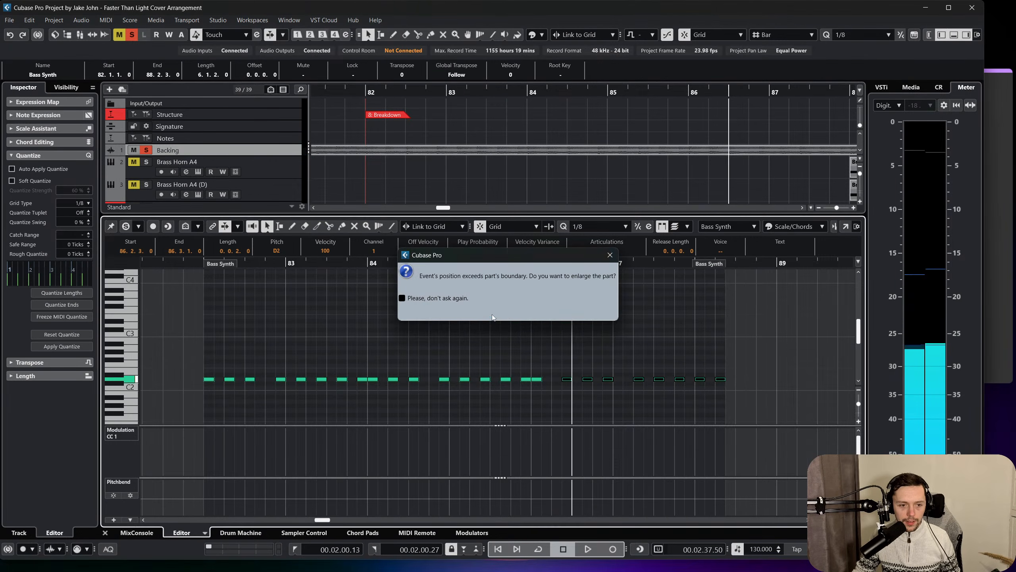
{"action": "left_click", "coordinate": [483, 314]}
Play the end of bar 85 onward and shift the eight copied D2 notes earlier to start at 86.2.1.
{"action": "left_click", "coordinate": [510, 263]}
{"action": "key", "text": "space"}
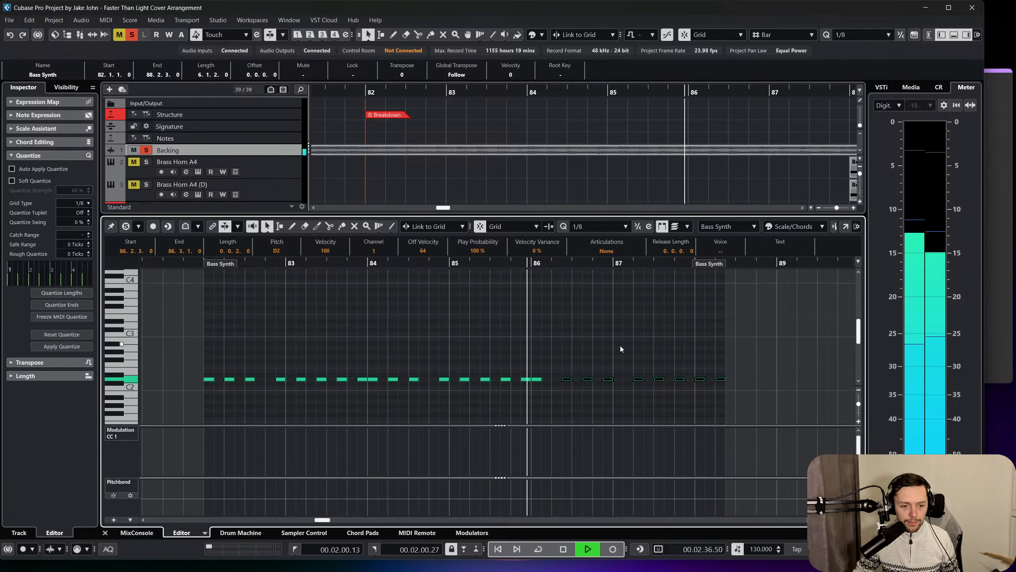
{"action": "key", "text": "space"}
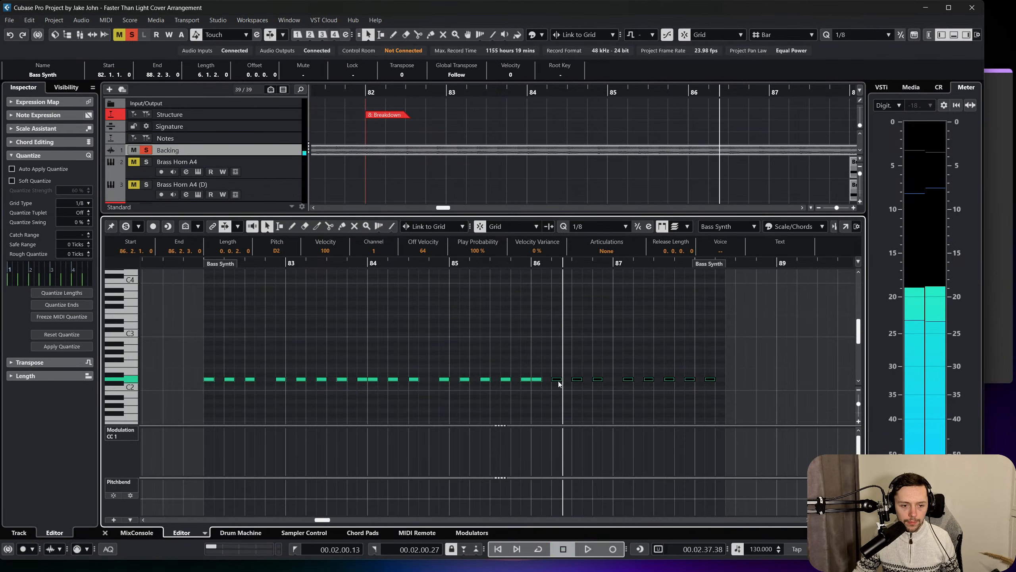
{"action": "key", "text": "space"}
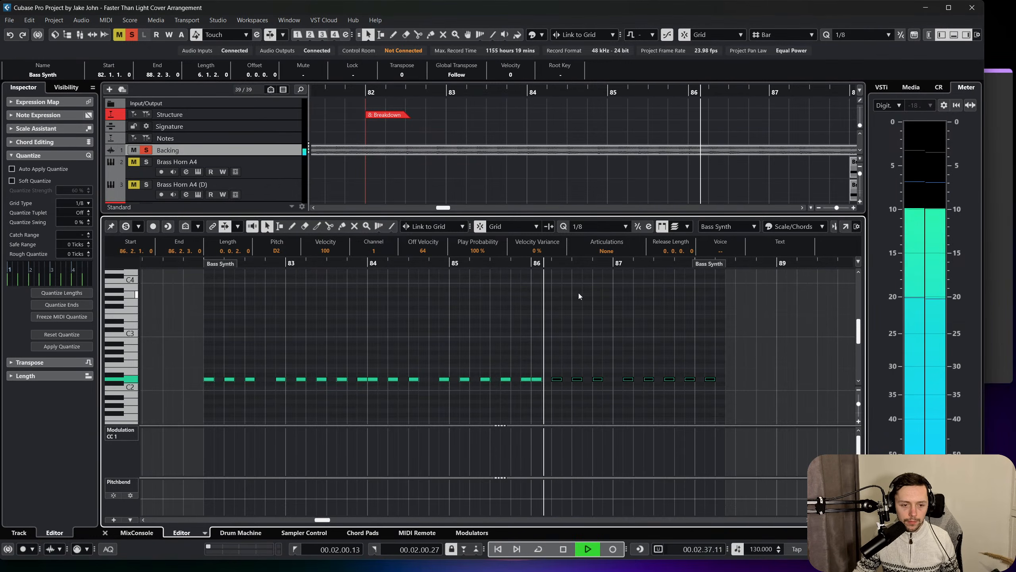
{"action": "key", "text": "space"}
Delete the D2 at 86.4.1 and shift the five D2 notes after it earlier to start at 86.4.3.
{"action": "left_click", "coordinate": [597, 379]}
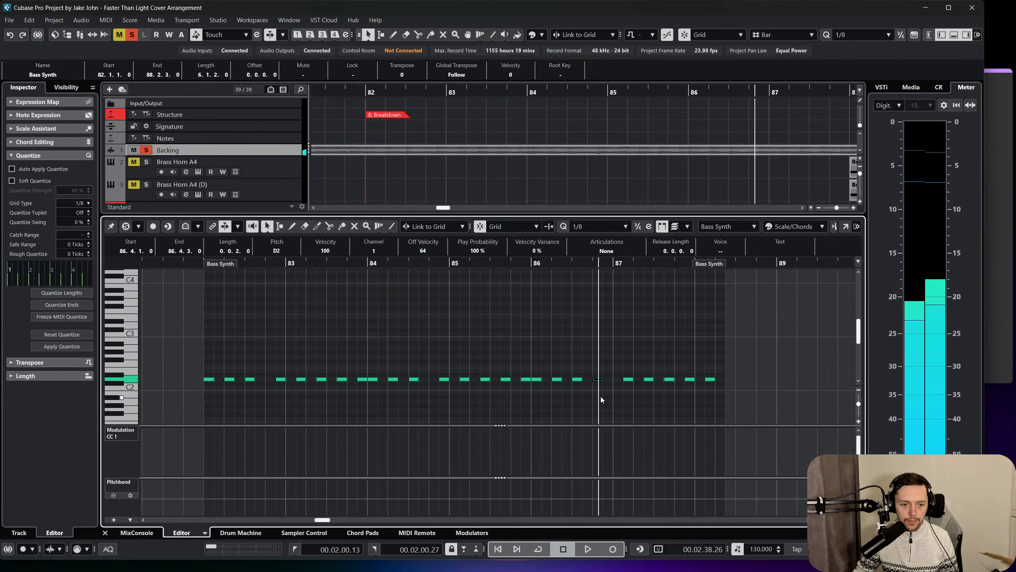
{"action": "left_click", "coordinate": [539, 263]}
{"action": "key", "text": "space"}
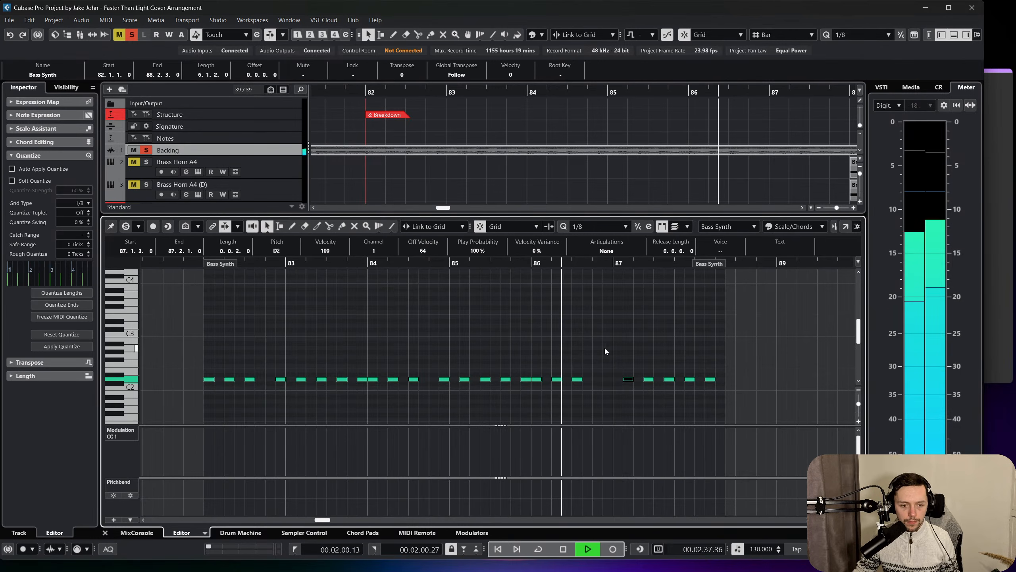
{"action": "left_click", "coordinate": [622, 351]}
{"action": "key", "text": "space"}
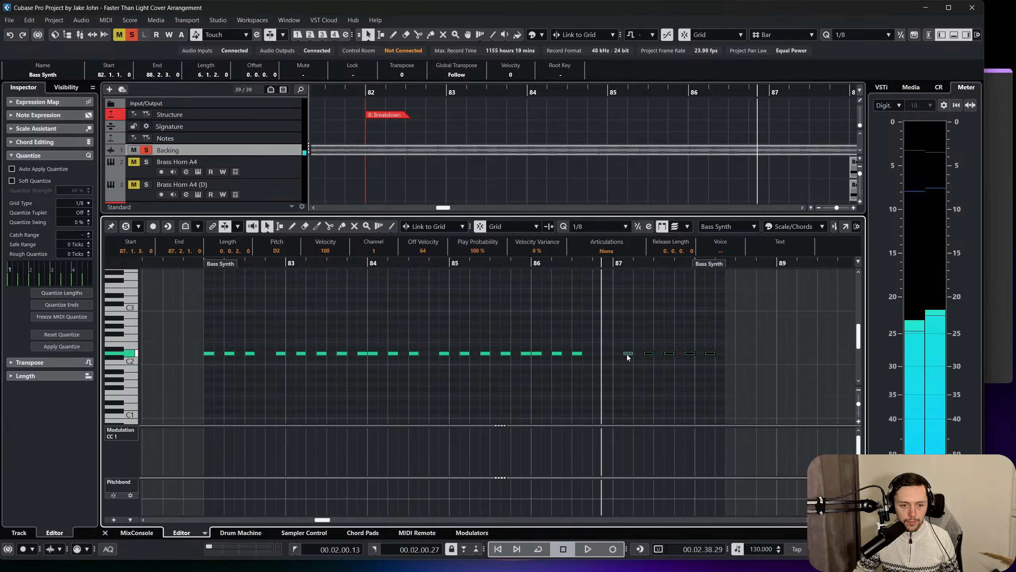
{"action": "left_click_drag", "start_coordinate": [627, 354], "coordinate": [609, 356]}
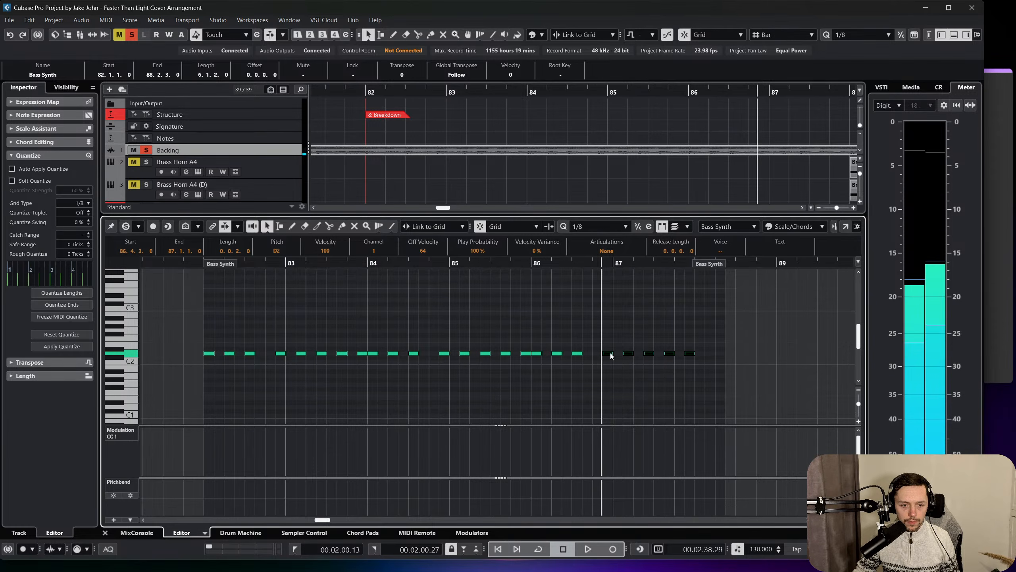
Extend the Bass Synth part to 91.1.1 while playing on into the Full Orchestra section.
{"action": "key", "text": "space"}
{"action": "scroll", "coordinate": [665, 376], "scroll_direction": "up", "scroll_amount": 2}
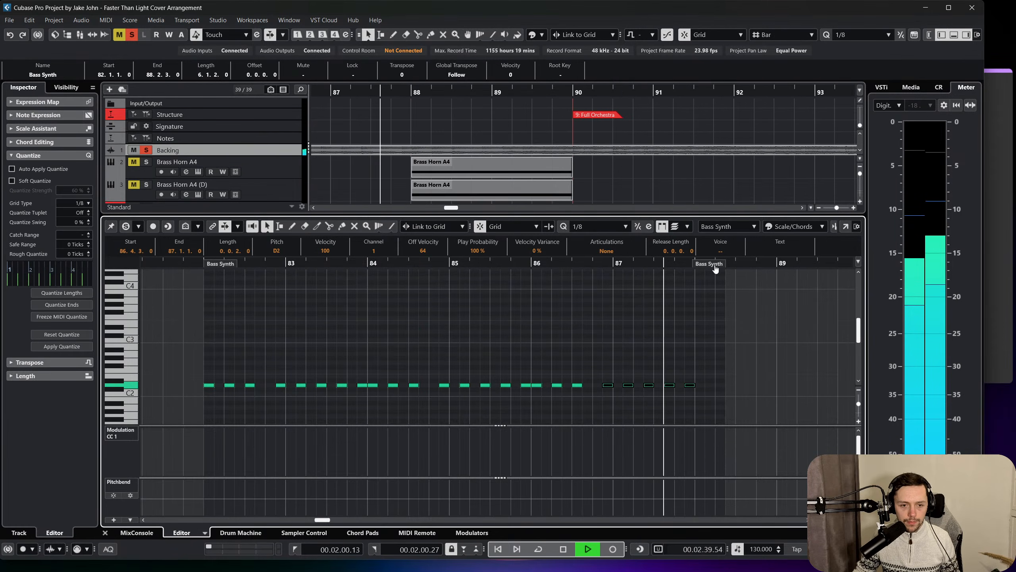
{"action": "left_click_drag", "start_coordinate": [725, 263], "coordinate": [865, 271]}
{"action": "scroll", "coordinate": [664, 363], "scroll_direction": "left", "scroll_amount": 3}
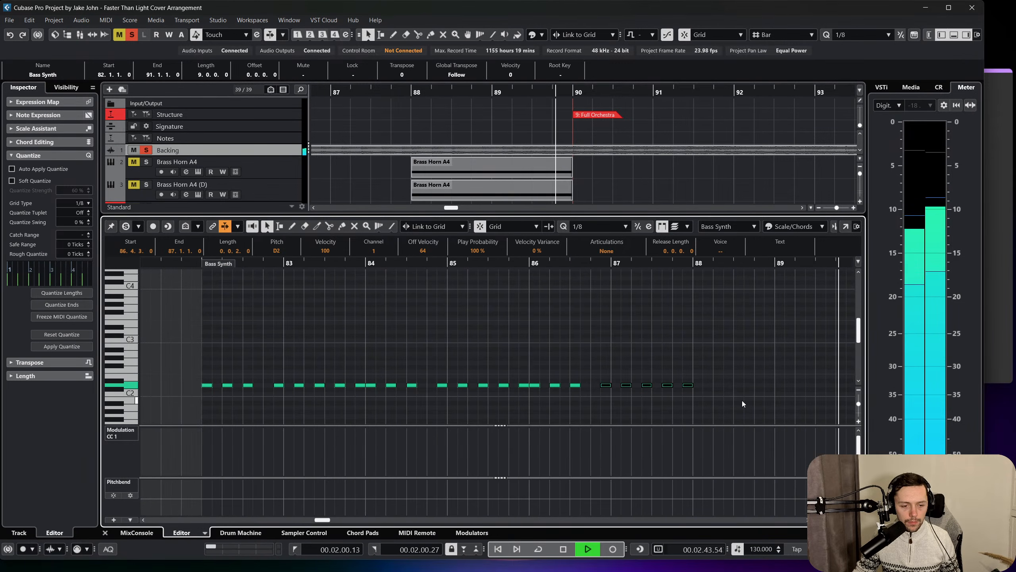
{"action": "key", "text": "space"}
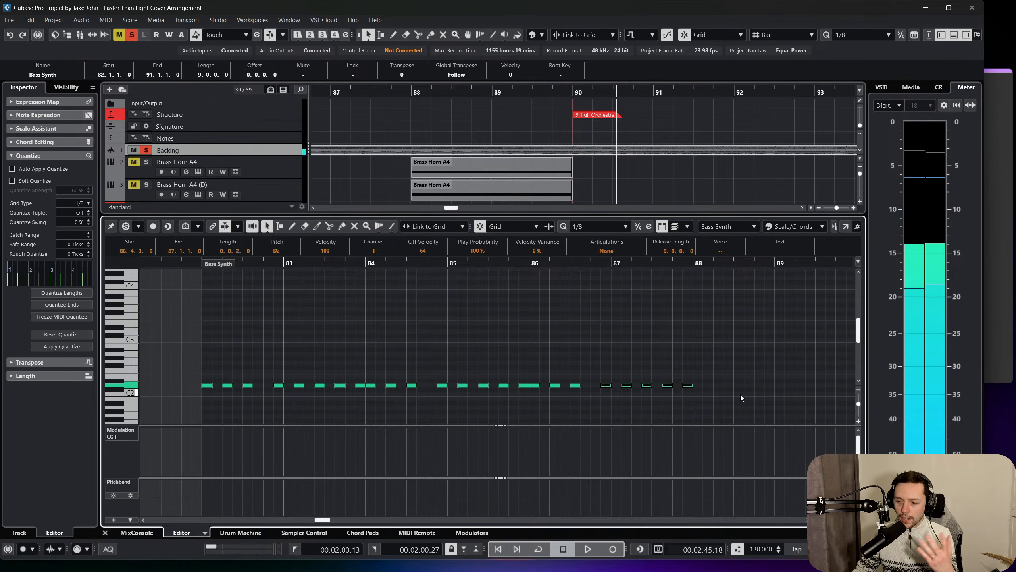
Play the Breakdown bass line from bar 82 to check the whole rhythm against the backing track.
{"action": "left_click_drag", "start_coordinate": [738, 396], "coordinate": [375, 341]}
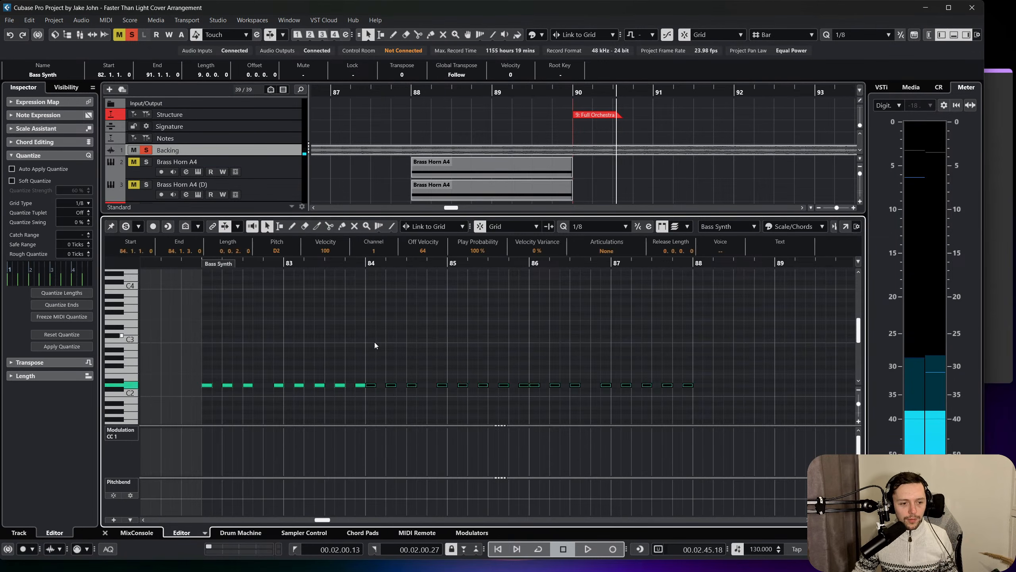
{"action": "left_click", "coordinate": [196, 264]}
{"action": "key", "text": "space"}
{"action": "left_click", "coordinate": [386, 342]}
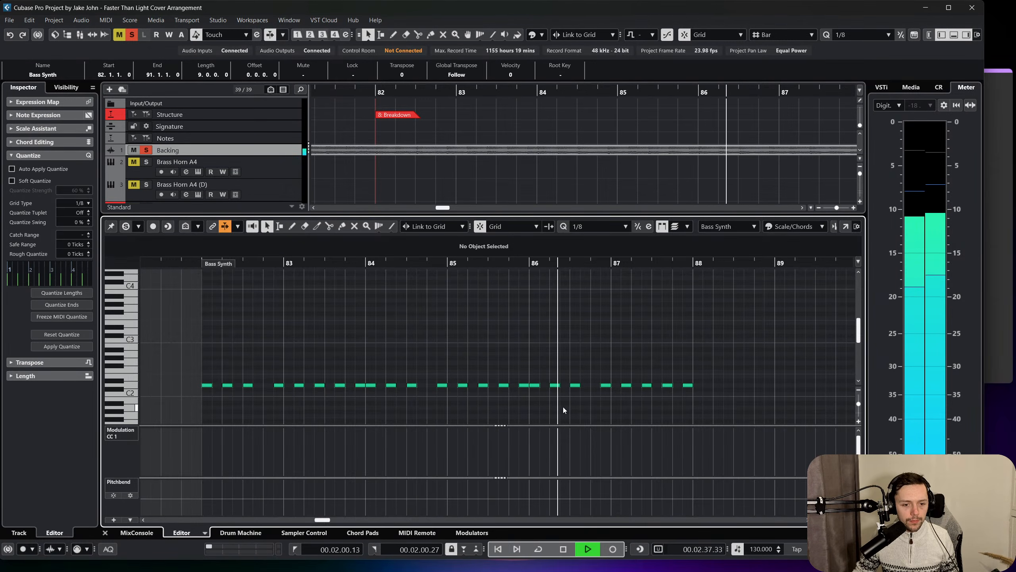
Copy the three D2 notes starting at 84.1.1 to 88.1.1 and play bar 88 to check them.
{"action": "scroll", "coordinate": [563, 407], "scroll_direction": "right", "scroll_amount": 2}
{"action": "scroll", "coordinate": [563, 407], "scroll_direction": "right", "scroll_amount": 1}
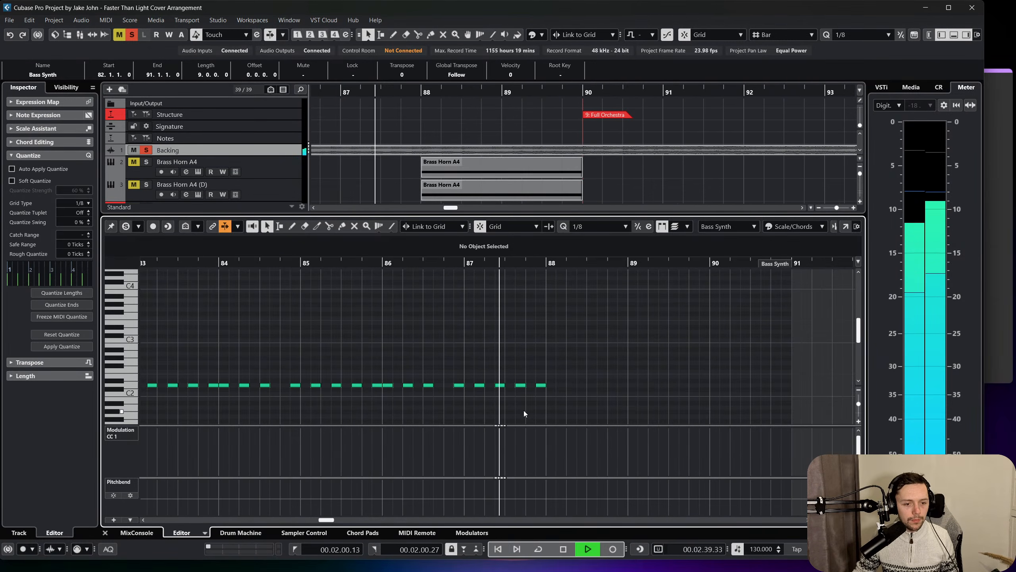
{"action": "key", "text": "space"}
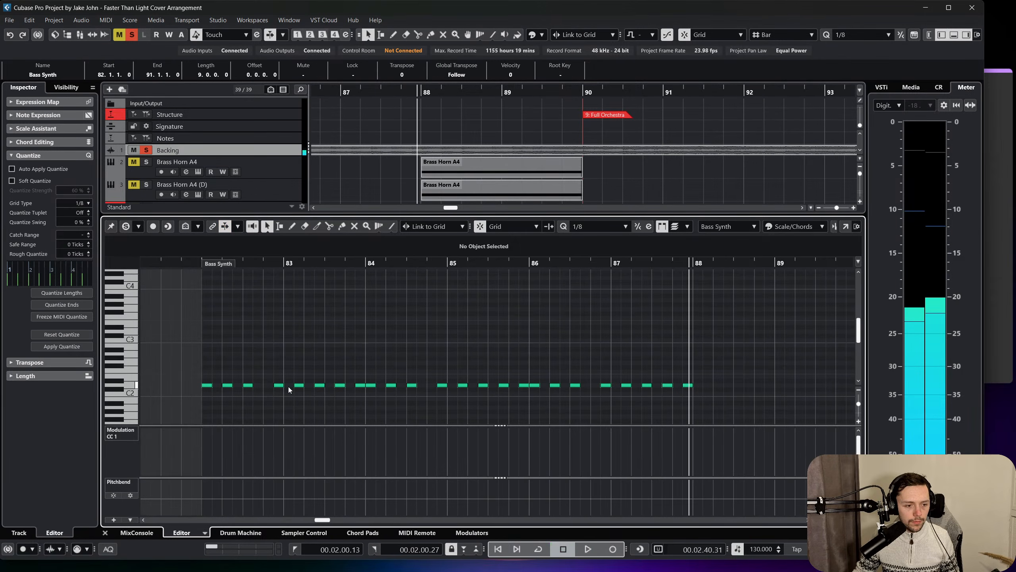
{"action": "scroll", "coordinate": [287, 383], "scroll_direction": "left", "scroll_amount": 2}
{"action": "left_click_drag", "start_coordinate": [367, 375], "coordinate": [418, 388]}
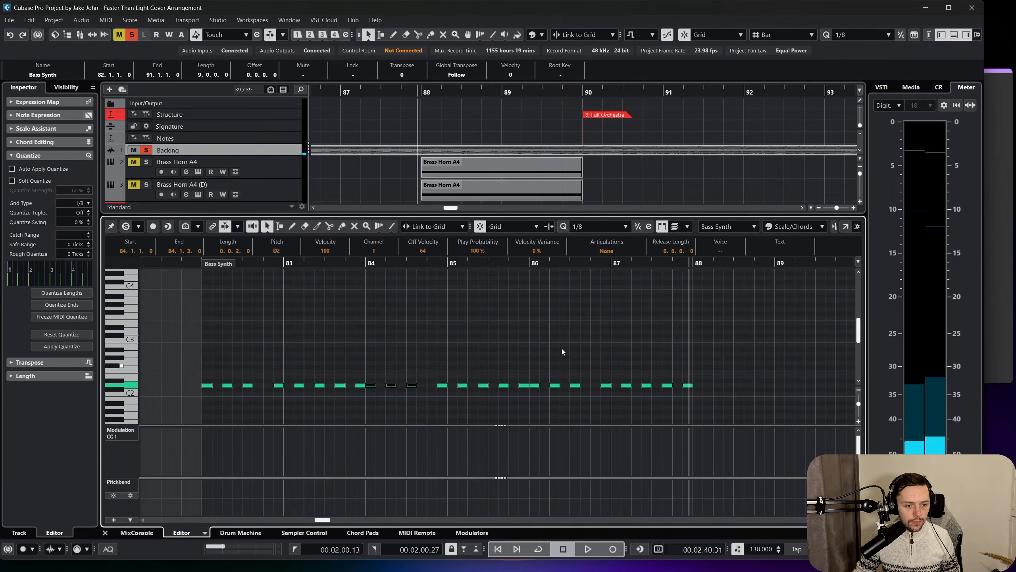
{"action": "left_click", "coordinate": [696, 263]}
{"action": "key", "text": "space"}
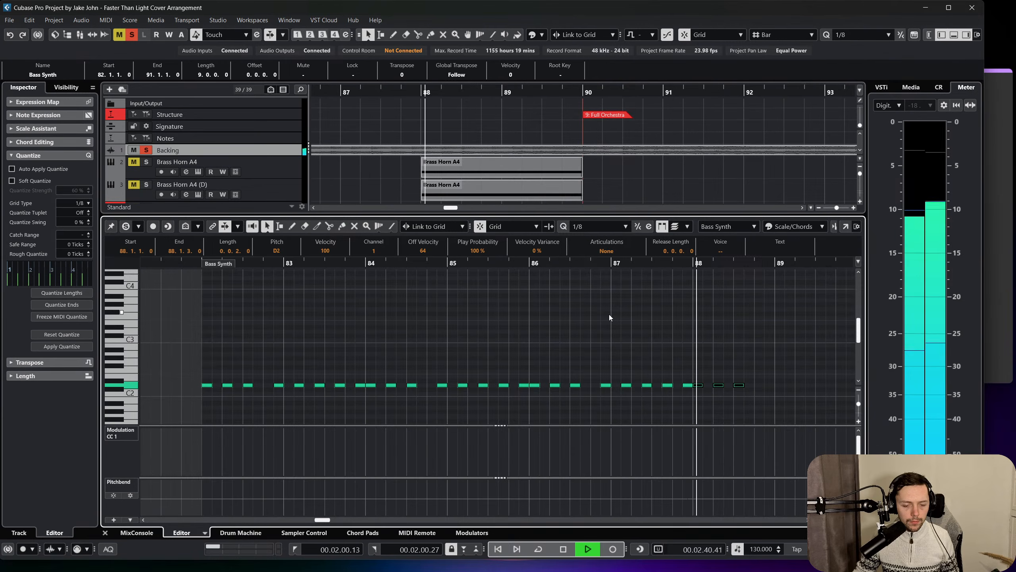
{"action": "scroll", "coordinate": [597, 315], "scroll_direction": "right", "scroll_amount": 1}
{"action": "key", "text": "space"}
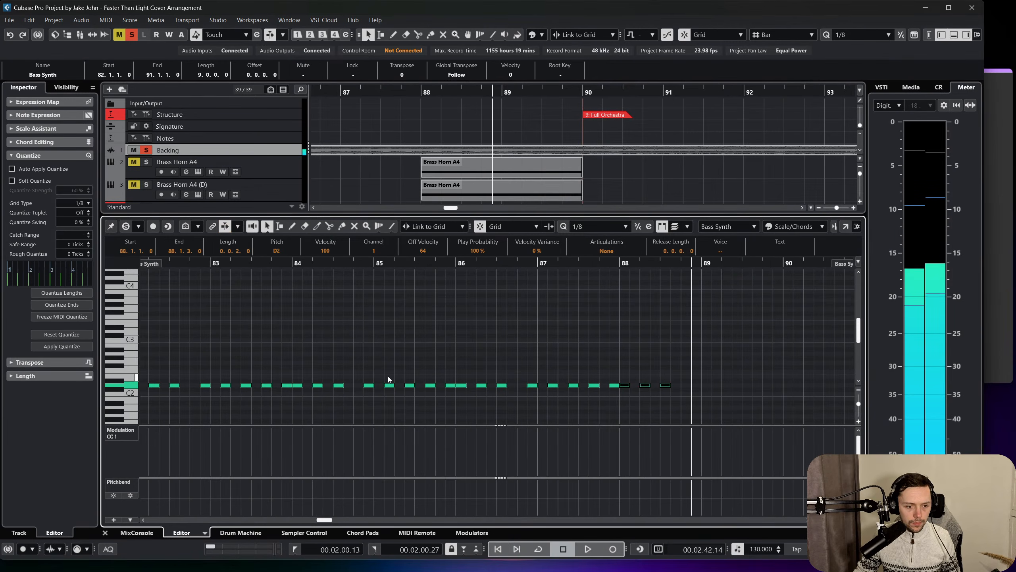
Copy the four D2 notes starting at 85.1.3 to 88.4.3 and add one more D2 at the end of bar 89.
{"action": "left_click_drag", "start_coordinate": [384, 374], "coordinate": [454, 389]}
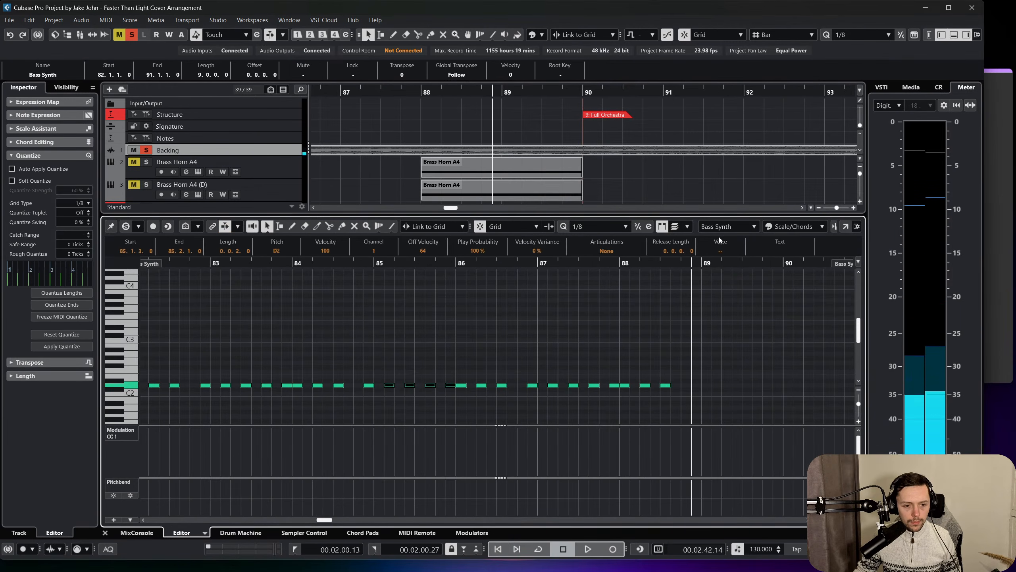
{"action": "left_click", "coordinate": [684, 263]}
{"action": "left_click", "coordinate": [693, 262]}
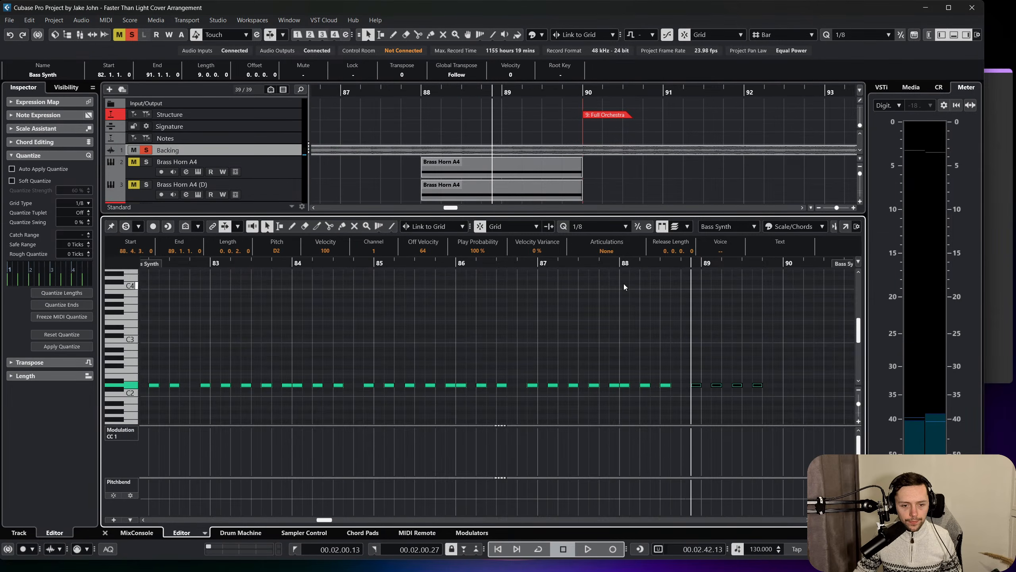
{"action": "key", "text": "space"}
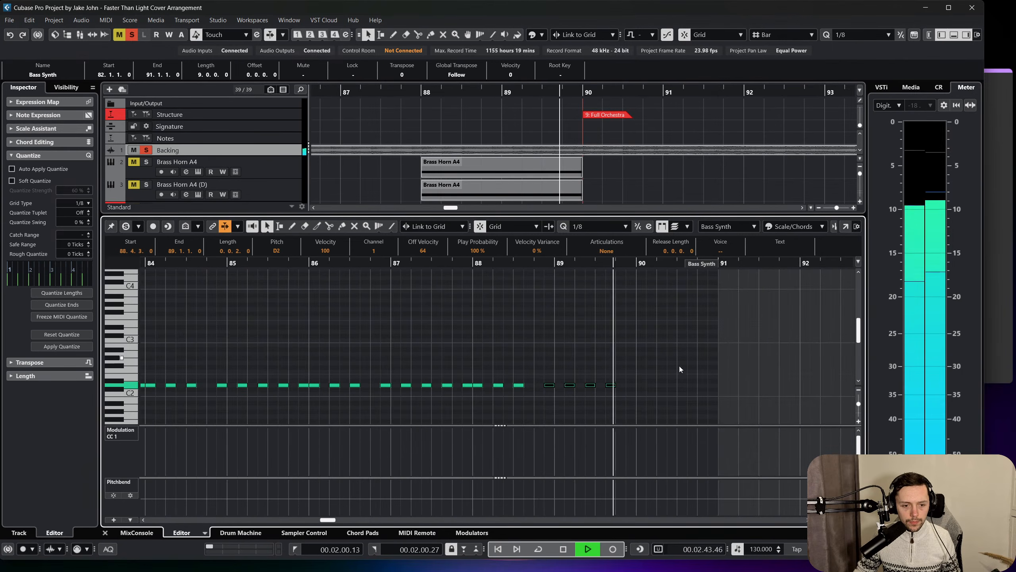
{"action": "key", "text": "space"}
{"action": "left_click", "coordinate": [630, 385], "text": "alt"}
{"action": "left_click", "coordinate": [623, 352]}
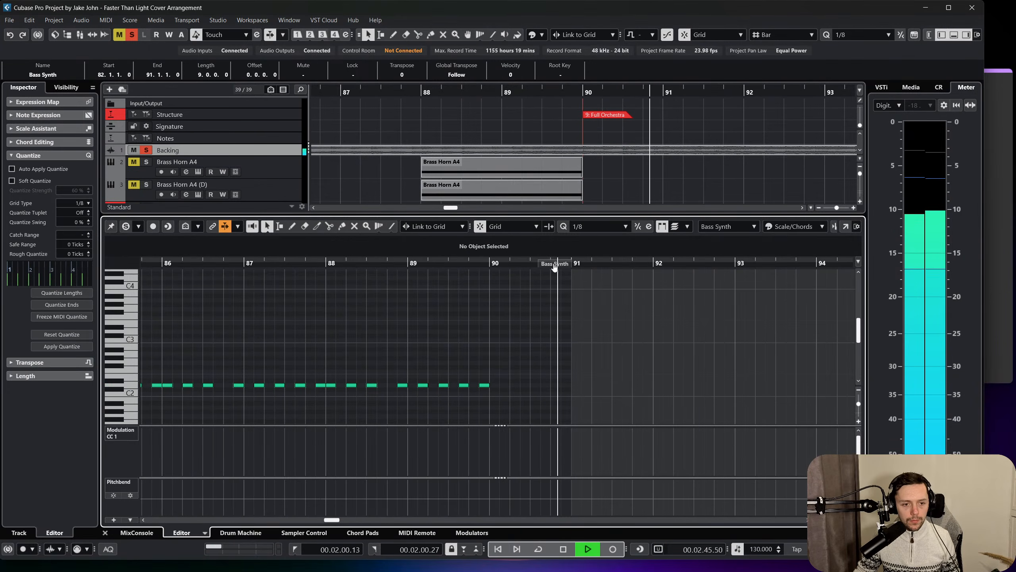
Extend the end of the Bass Synth part to 95.4.3 during playback, then stop the playback.
{"action": "left_click_drag", "start_coordinate": [554, 267], "coordinate": [846, 265]}
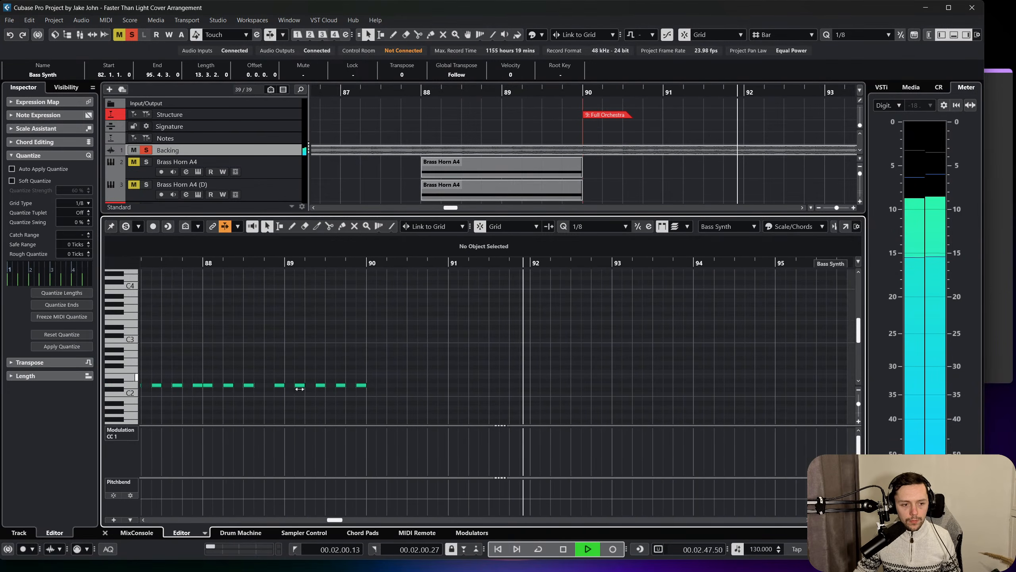
{"action": "scroll", "coordinate": [300, 389], "scroll_direction": "left", "scroll_amount": 4}
{"action": "key", "text": "space"}
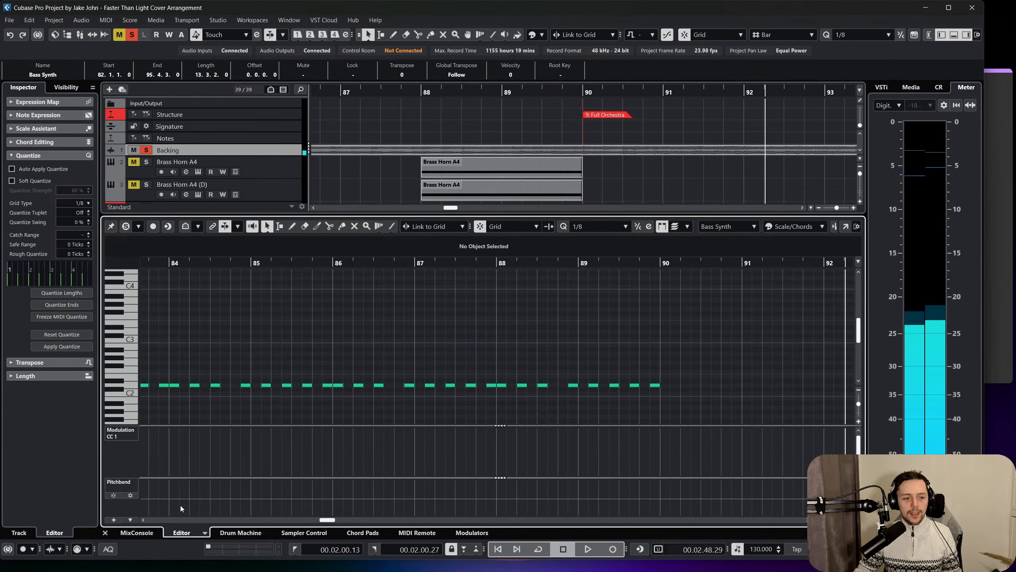
Glue the Bass Synth Breakdown part to the parts before it, joining everything from bar 58 into one part.
{"action": "left_click", "coordinate": [114, 532]}
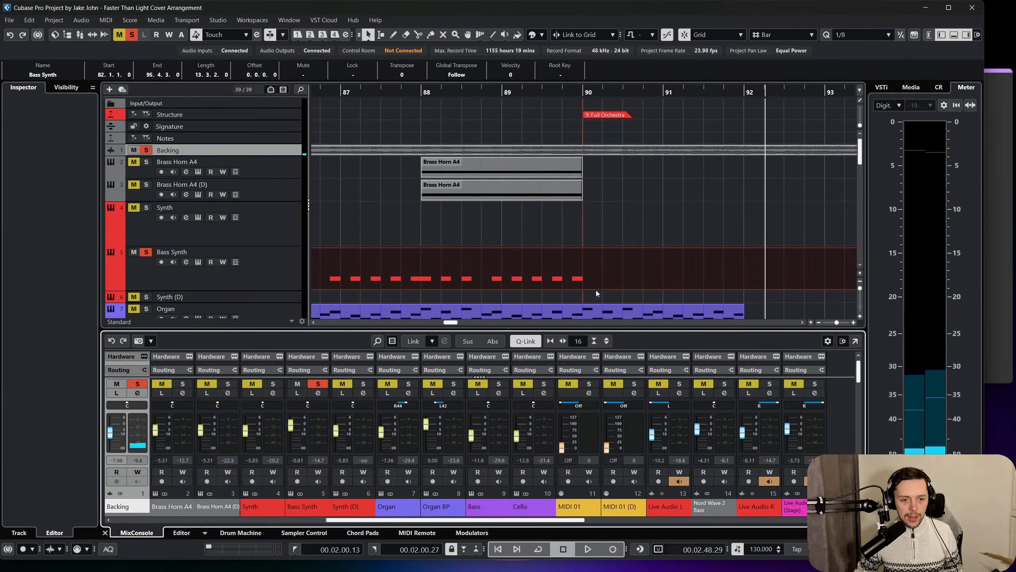
{"action": "scroll", "coordinate": [612, 276], "scroll_direction": "down", "scroll_amount": 3}
{"action": "scroll", "coordinate": [617, 272], "scroll_direction": "up", "scroll_amount": 3}
{"action": "scroll", "coordinate": [621, 278], "scroll_direction": "left", "scroll_amount": 9}
{"action": "right_click", "coordinate": [623, 277]}
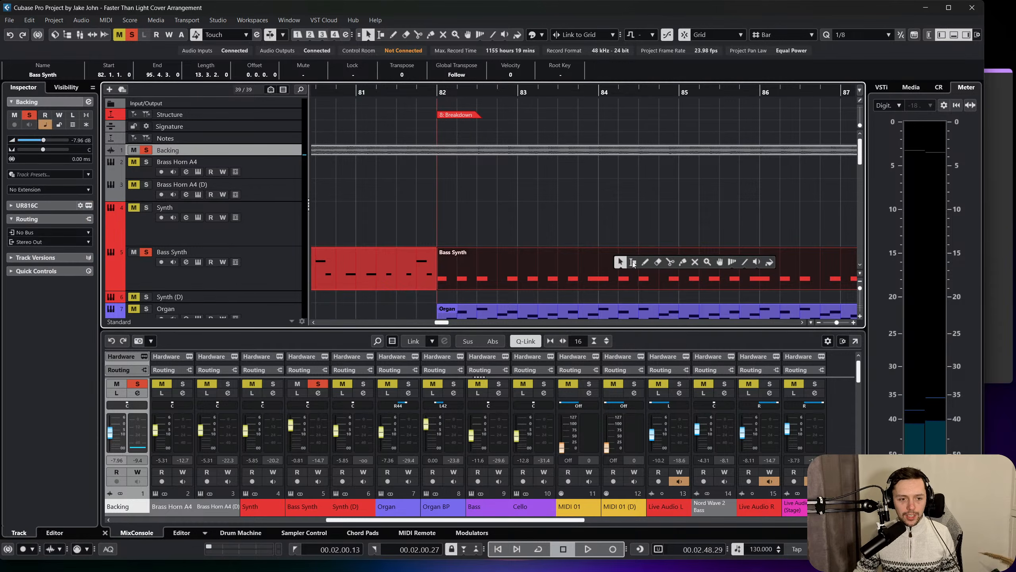
{"action": "left_click", "coordinate": [682, 261]}
{"action": "left_click", "coordinate": [420, 264]}
{"action": "scroll", "coordinate": [420, 264], "scroll_direction": "left", "scroll_amount": 8}
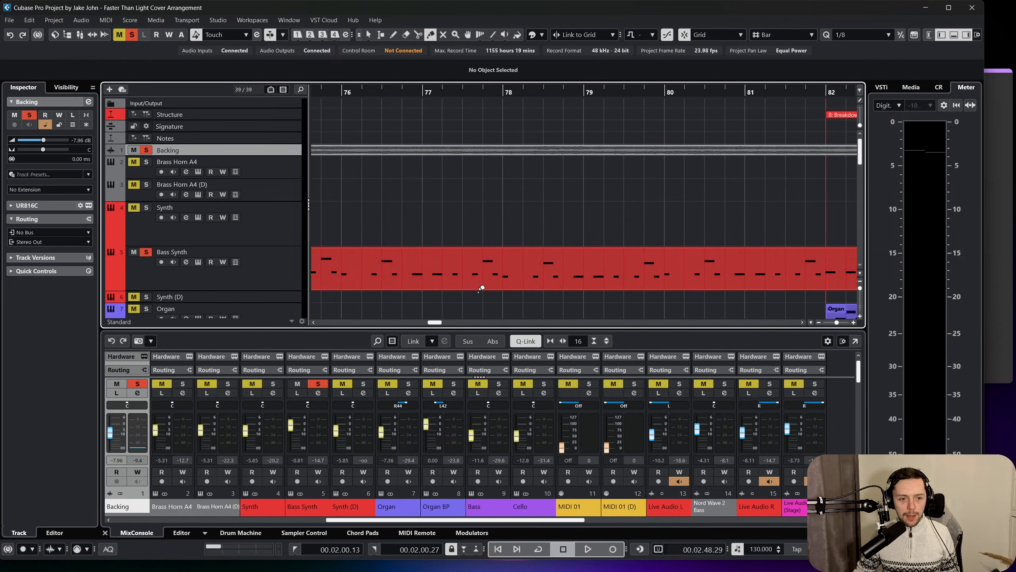
{"action": "left_click", "coordinate": [489, 288]}
{"action": "scroll", "coordinate": [496, 281], "scroll_direction": "left", "scroll_amount": 10}
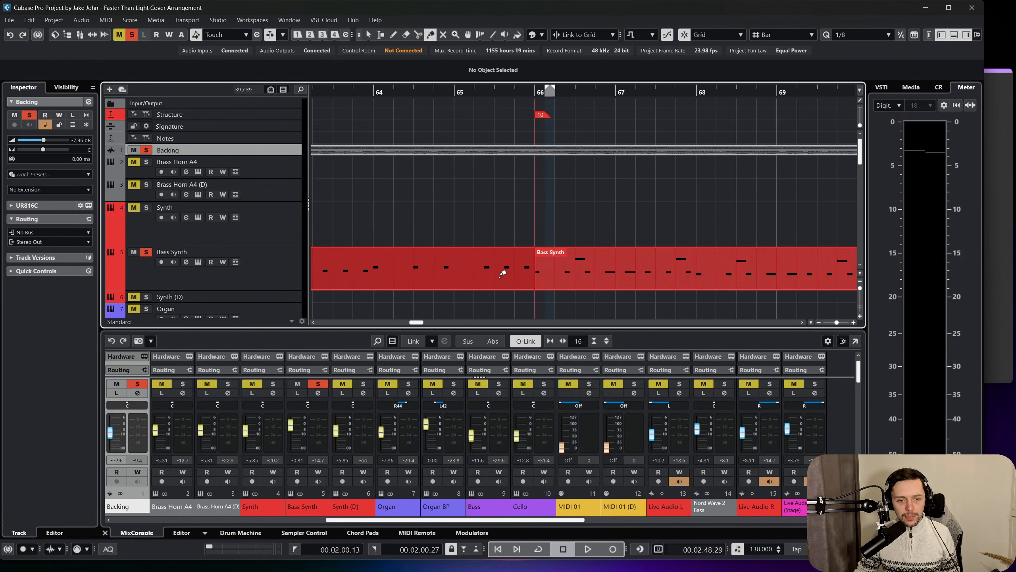
{"action": "right_click", "coordinate": [576, 271]}
{"action": "key", "text": "1"}
Glue the Bass Synth part starting at the Orchestra marker in bar 50 to the long part that follows it.
{"action": "left_click", "coordinate": [456, 93]}
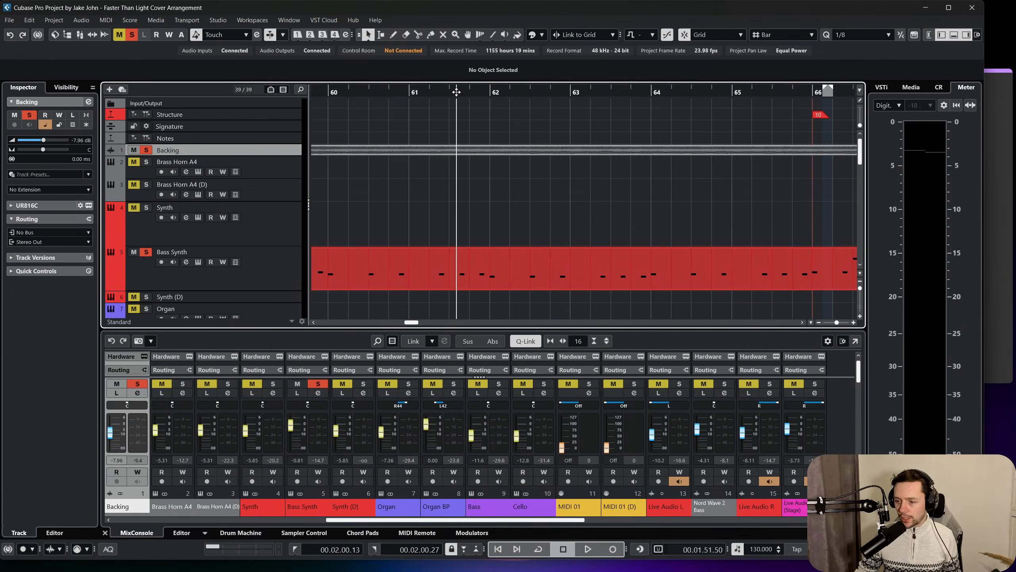
{"action": "left_click_drag", "start_coordinate": [469, 62], "coordinate": [451, 81]}
{"action": "right_click", "coordinate": [419, 243]}
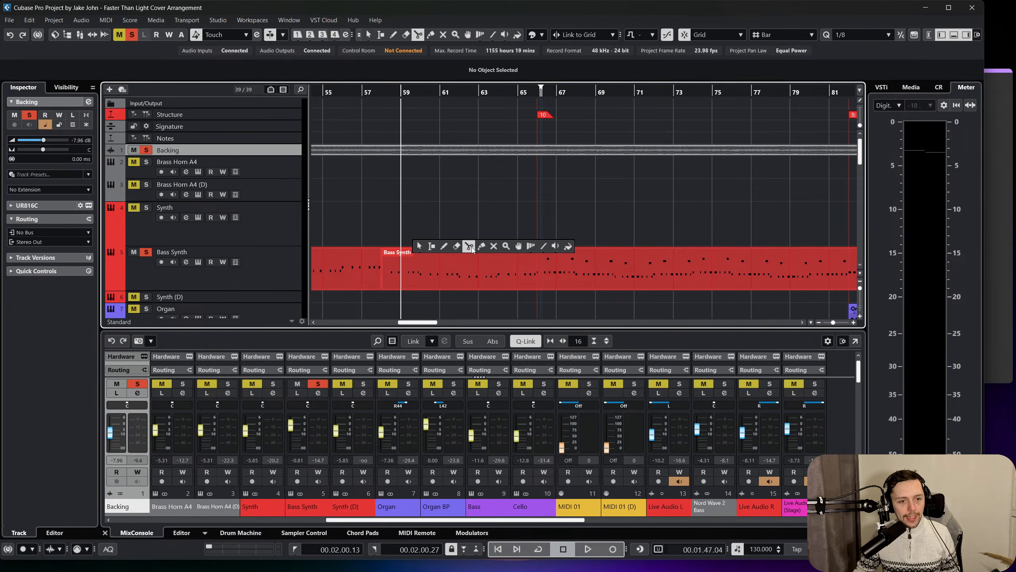
{"action": "left_click", "coordinate": [481, 247]}
{"action": "scroll", "coordinate": [439, 258], "scroll_direction": "left", "scroll_amount": 5}
{"action": "left_click", "coordinate": [520, 273]}
{"action": "key", "text": "1"}
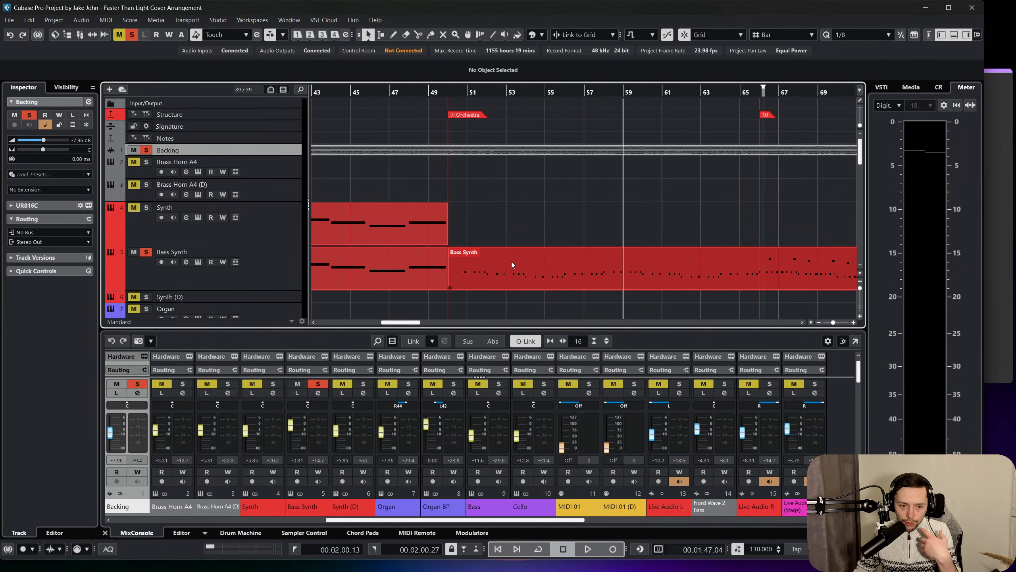
Open the merged Bass Synth part and review its notes from bar 50 through the Breakdown at bar 82.
{"action": "double_click", "coordinate": [513, 264]}
{"action": "scroll", "coordinate": [468, 352], "scroll_direction": "left", "scroll_amount": 5}
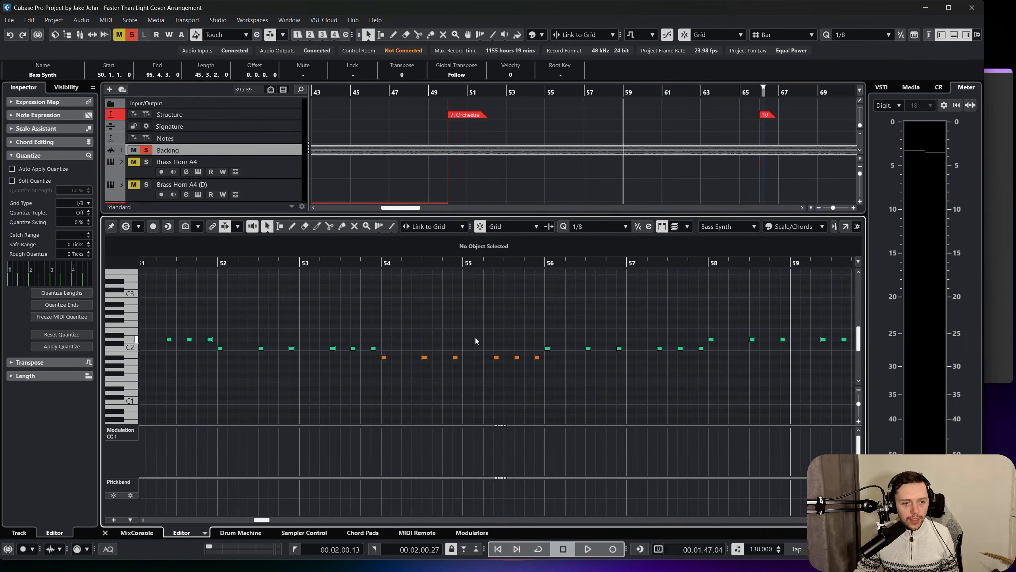
{"action": "left_click_drag", "start_coordinate": [486, 269], "coordinate": [451, 311]}
{"action": "scroll", "coordinate": [427, 354], "scroll_direction": "right", "scroll_amount": 2}
{"action": "scroll", "coordinate": [564, 338], "scroll_direction": "right", "scroll_amount": 8}
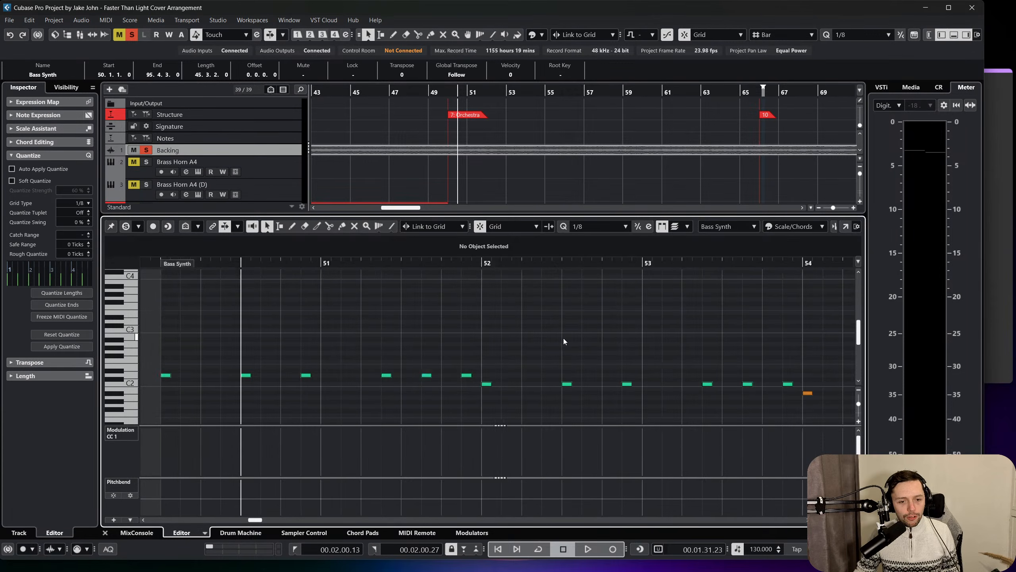
{"action": "scroll", "coordinate": [631, 372], "scroll_direction": "right", "scroll_amount": 20}
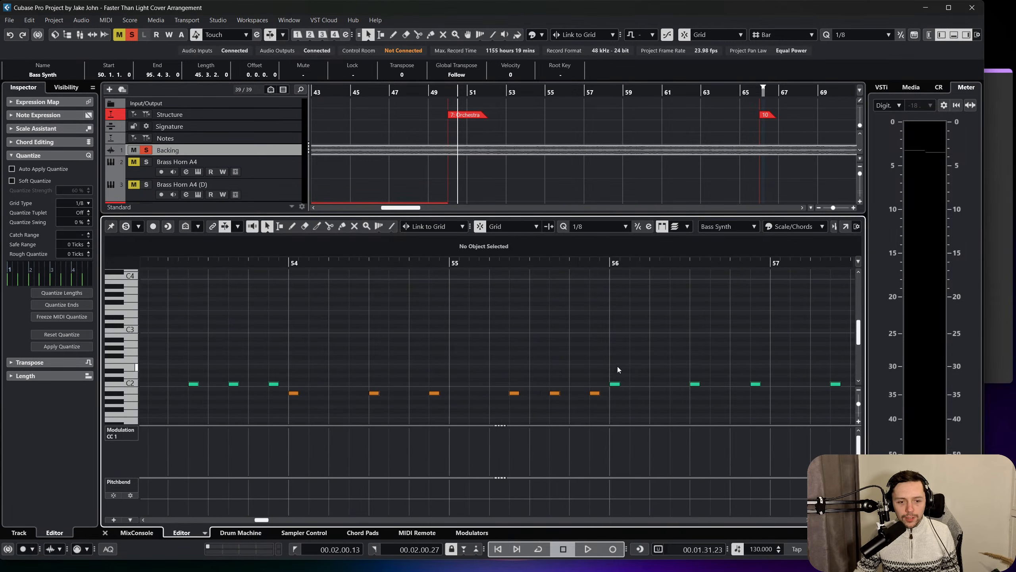
{"action": "scroll", "coordinate": [613, 365], "scroll_direction": "right", "scroll_amount": 20}
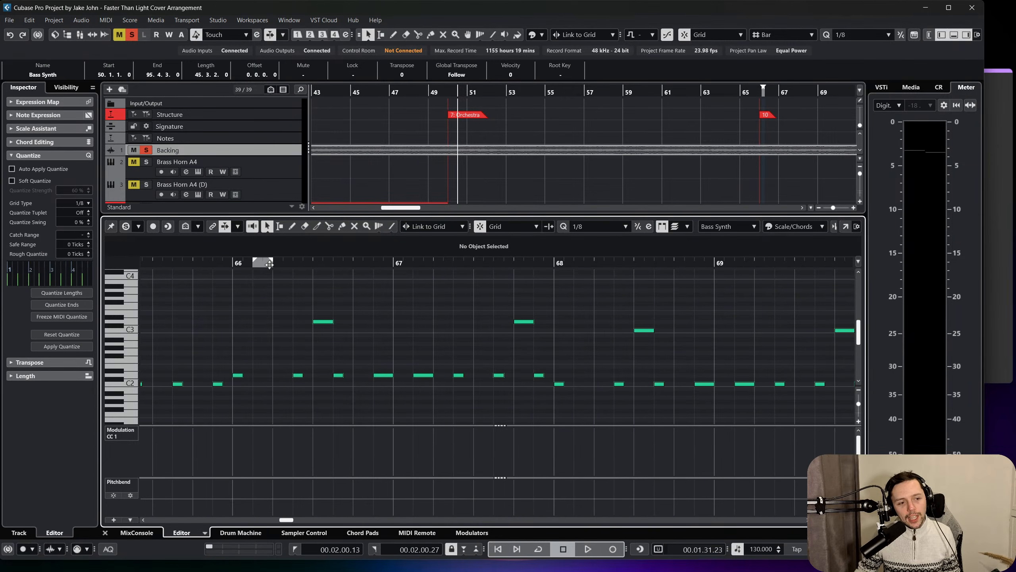
{"action": "left_click_drag", "start_coordinate": [235, 262], "coordinate": [274, 263]}
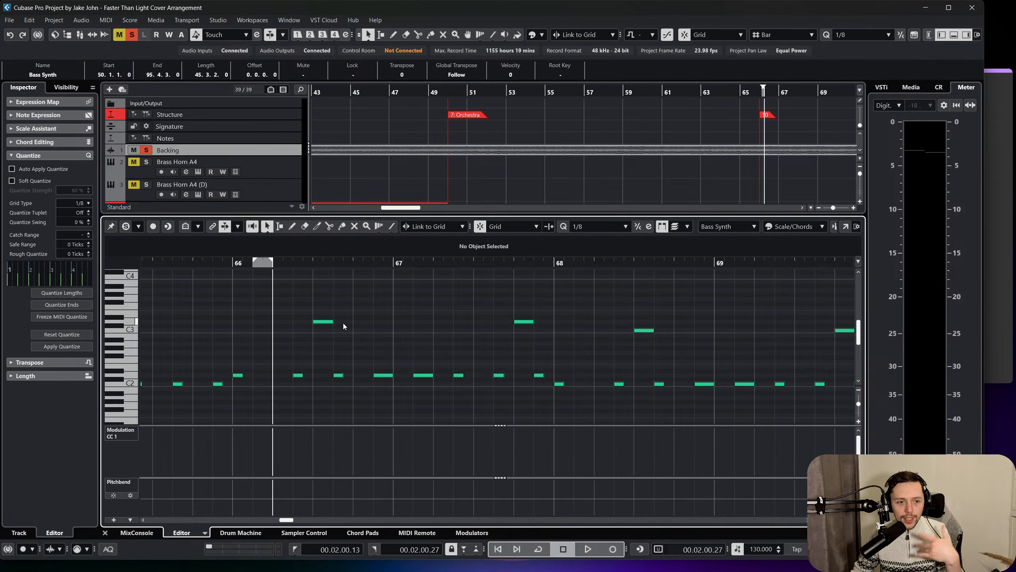
{"action": "scroll", "coordinate": [344, 324], "scroll_direction": "right", "scroll_amount": 6}
{"action": "left_click_drag", "start_coordinate": [404, 263], "coordinate": [453, 280]}
{"action": "scroll", "coordinate": [453, 305], "scroll_direction": "right", "scroll_amount": 6}
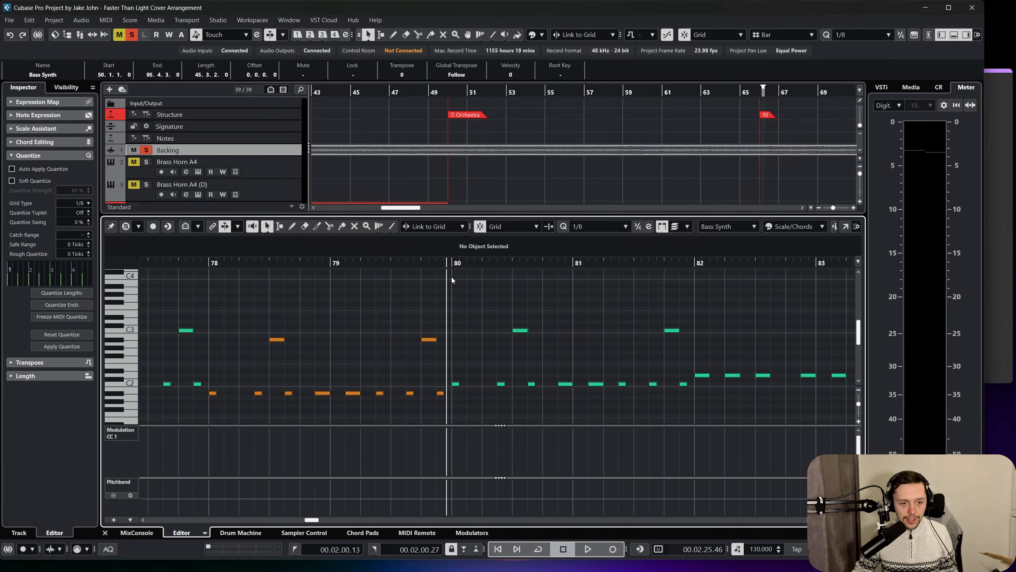
{"action": "scroll", "coordinate": [532, 295], "scroll_direction": "right", "scroll_amount": 3}
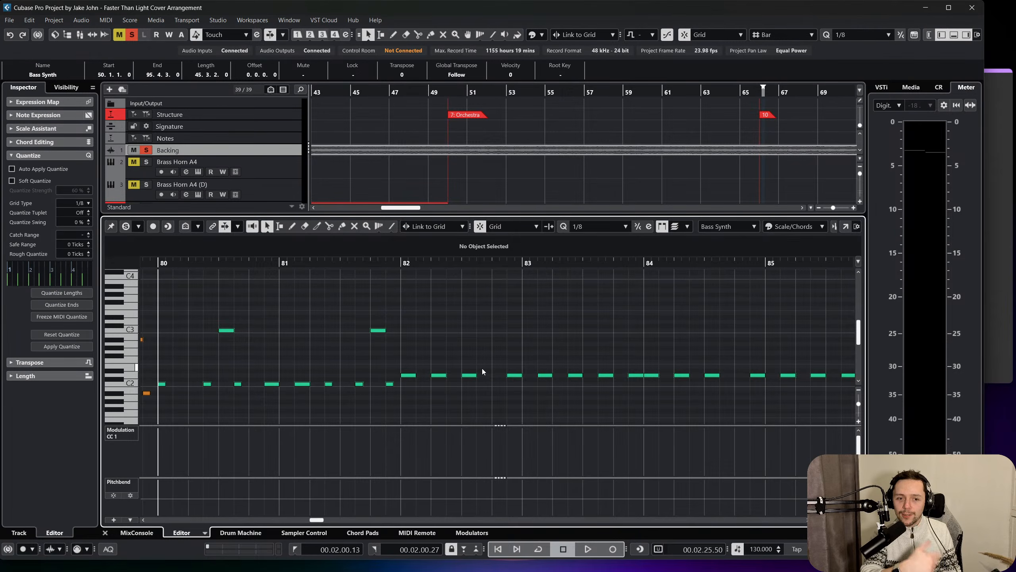
Deactivate all solos, play the full arrangement from the Orchestra section at bar 50, and select the Bass Synth track.
{"action": "left_click", "coordinate": [105, 532]}
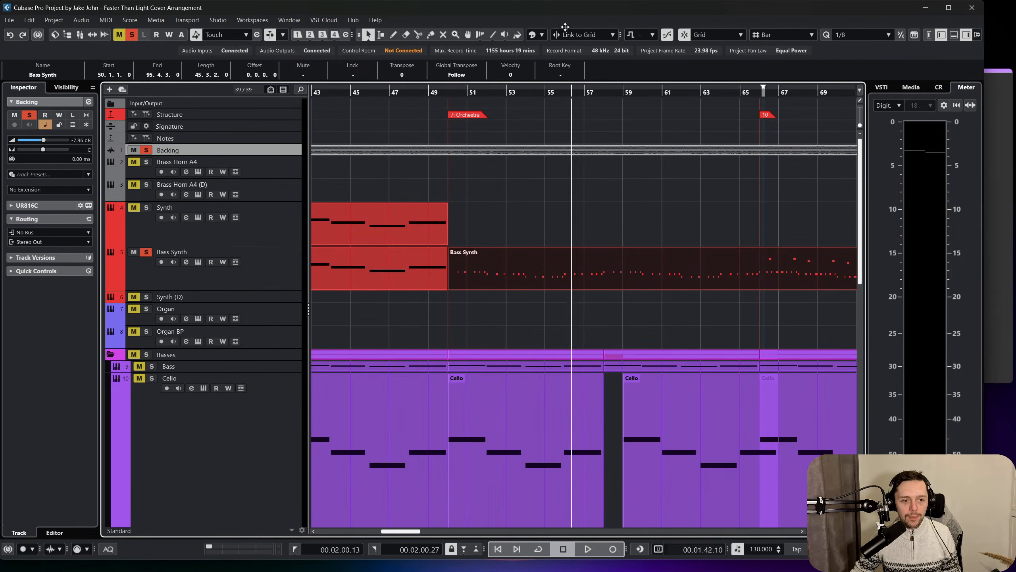
{"action": "left_click_drag", "start_coordinate": [443, 93], "coordinate": [446, 86]}
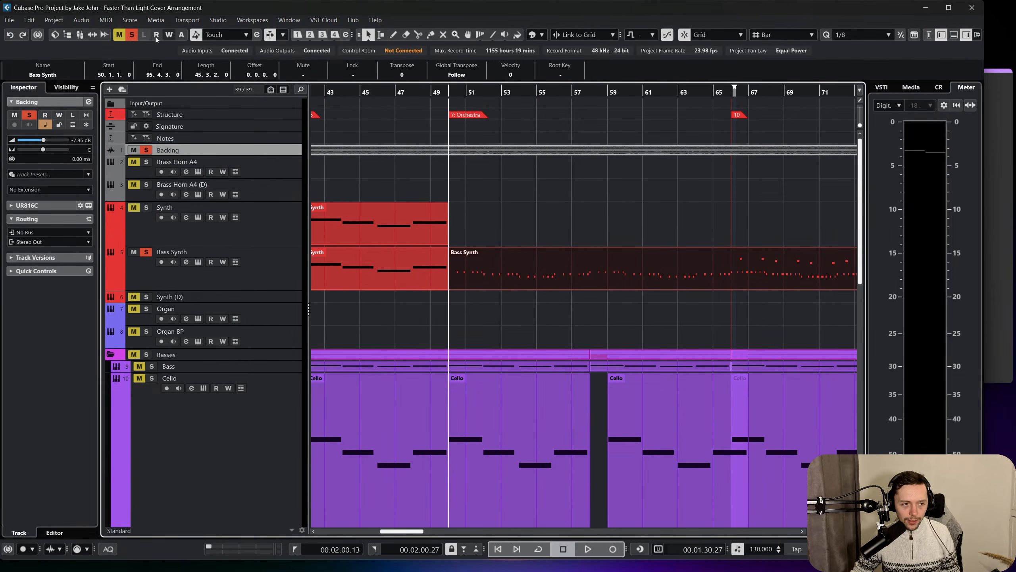
{"action": "left_click", "coordinate": [129, 36]}
{"action": "key", "text": "space"}
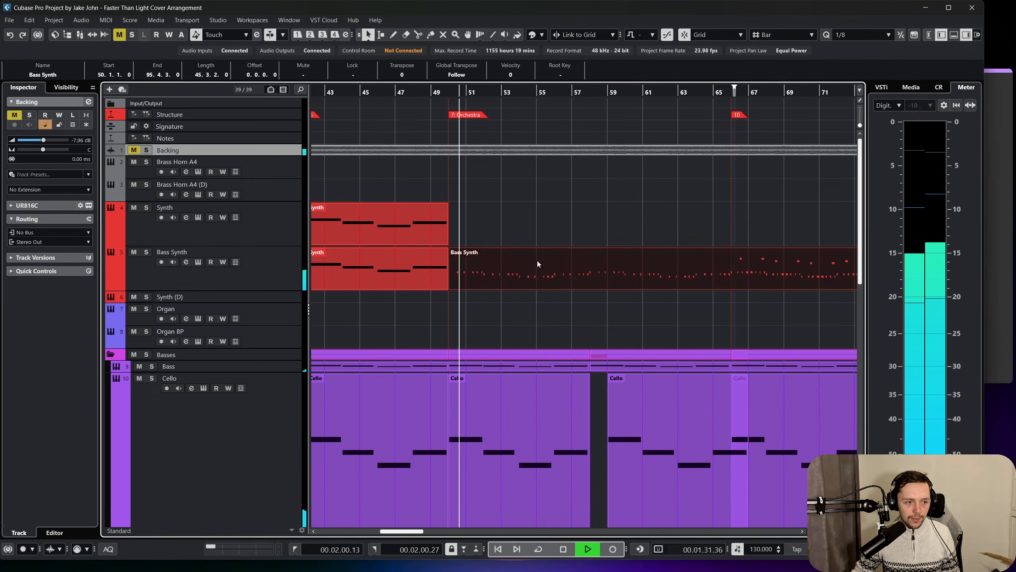
{"action": "scroll", "coordinate": [516, 290], "scroll_direction": "down", "scroll_amount": 3}
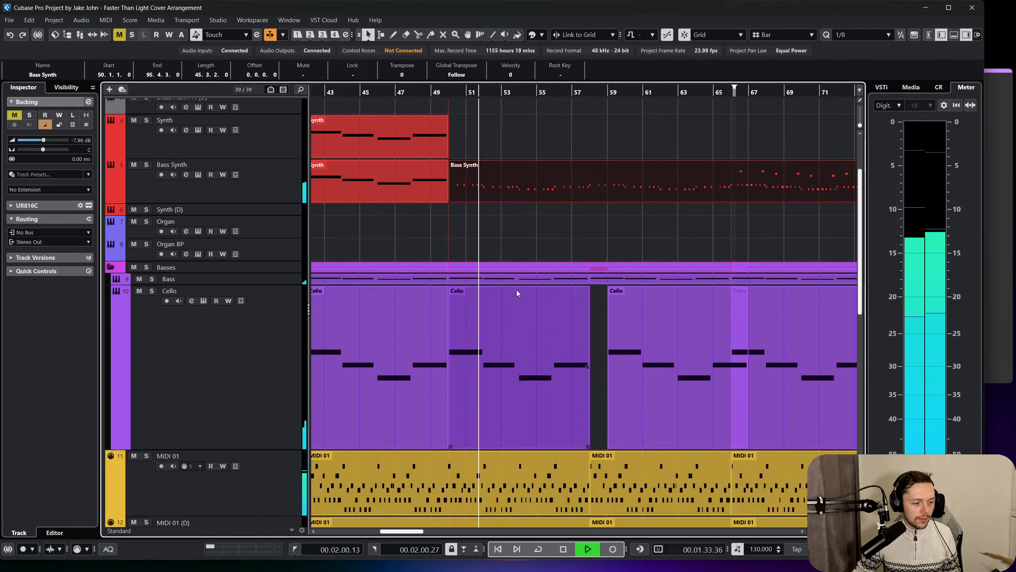
{"action": "left_click", "coordinate": [289, 188]}
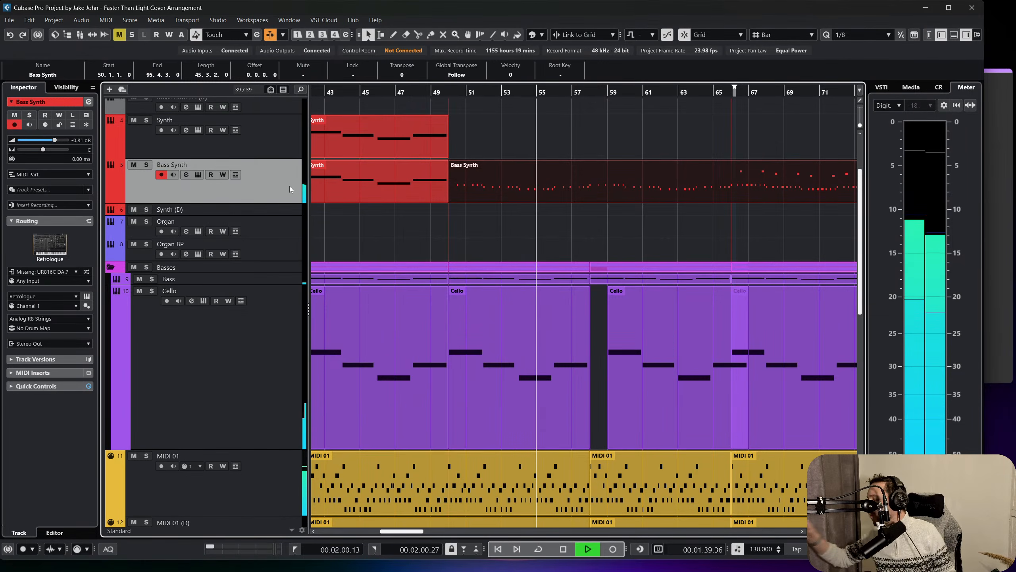
Select all notes in the merged Bass Synth part and set the quantize value to 1/16.
{"action": "double_click", "coordinate": [544, 175]}
{"action": "left_click", "coordinate": [616, 230]}
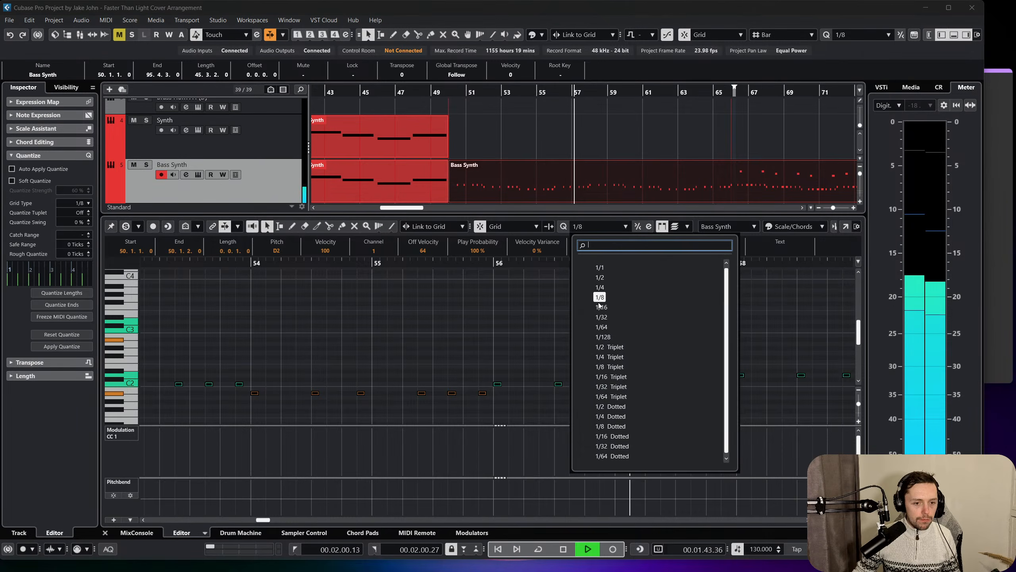
{"action": "left_click", "coordinate": [596, 307]}
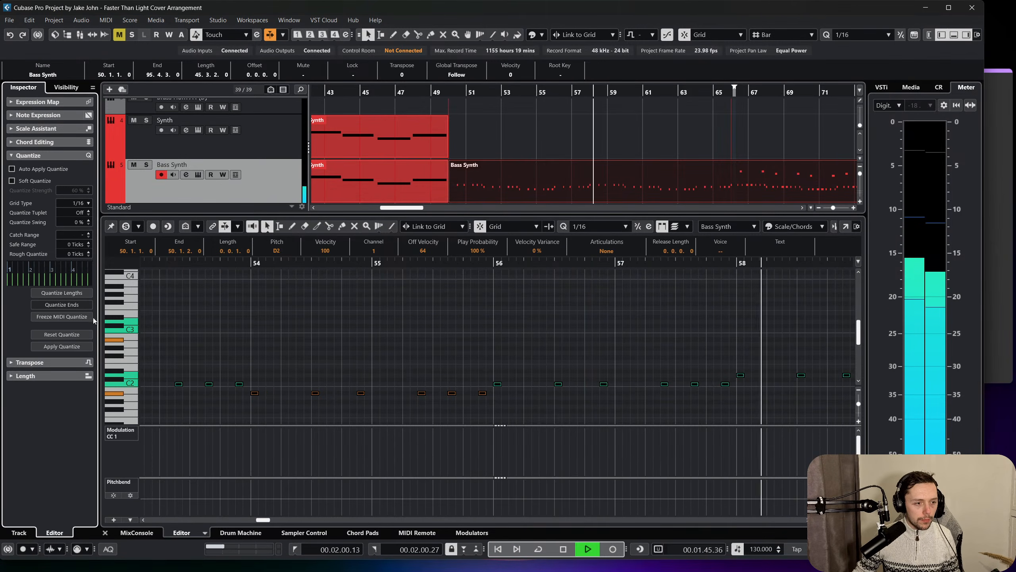
{"action": "left_click", "coordinate": [490, 345]}
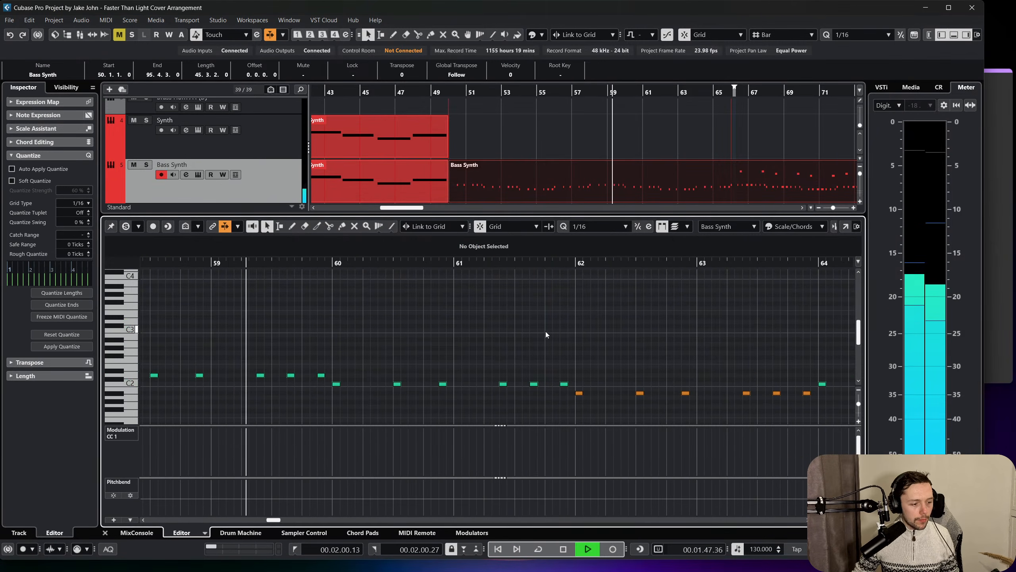
Close the note editor and check the filter envelope in the Bass Synth track's Retrologue 2 instrument, then close the instrument.
{"action": "left_click", "coordinate": [105, 532]}
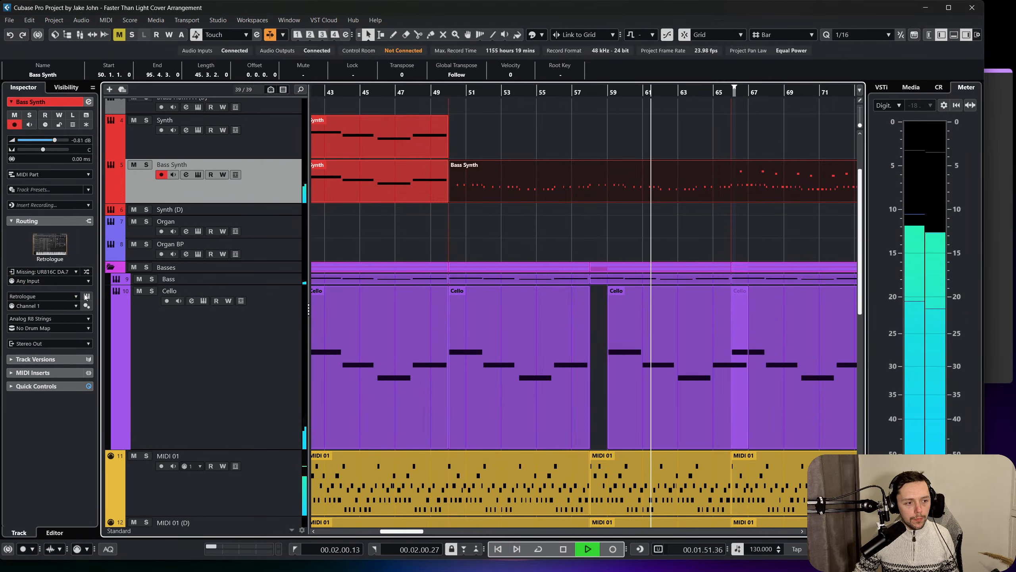
{"action": "left_click", "coordinate": [198, 174]}
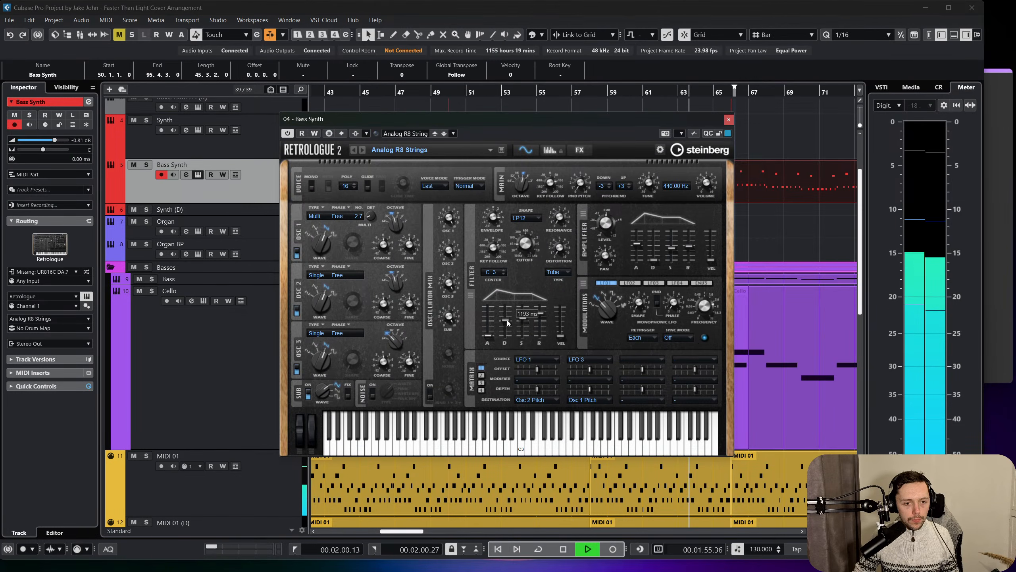
{"action": "left_click", "coordinate": [728, 119]}
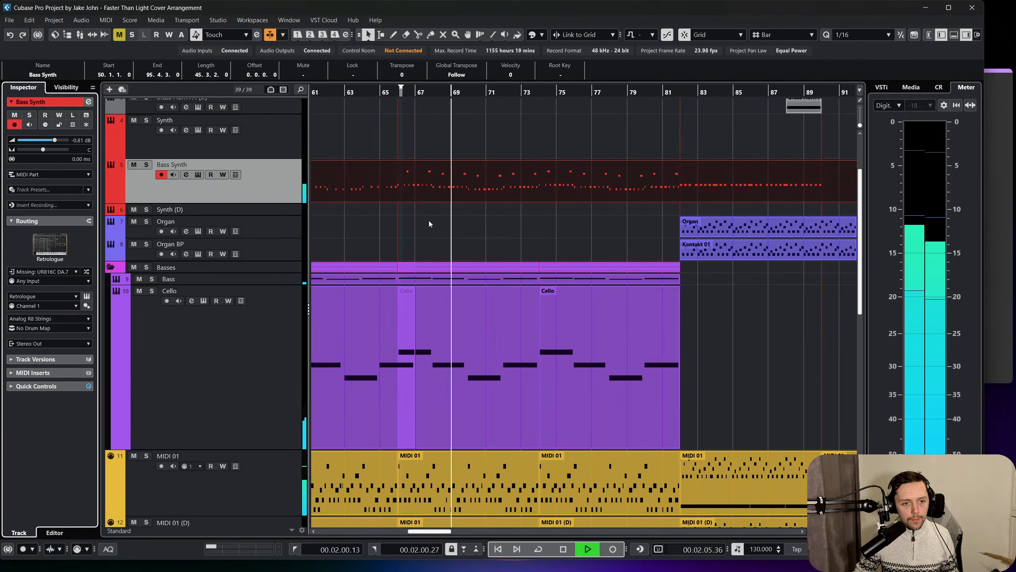
Deselect the Bass Synth part, shrink all tracks to an overview, and listen to the arrangement into the Breakdown at bar 82.
{"action": "left_click", "coordinate": [481, 225]}
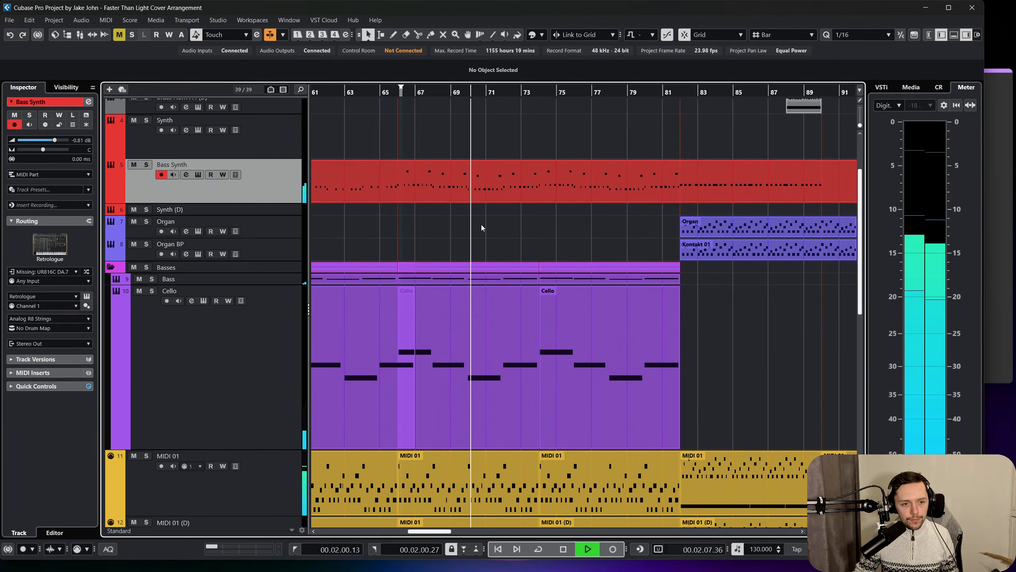
{"action": "scroll", "coordinate": [481, 223], "scroll_direction": "up", "scroll_amount": 3}
{"action": "key", "text": "shift+g"}
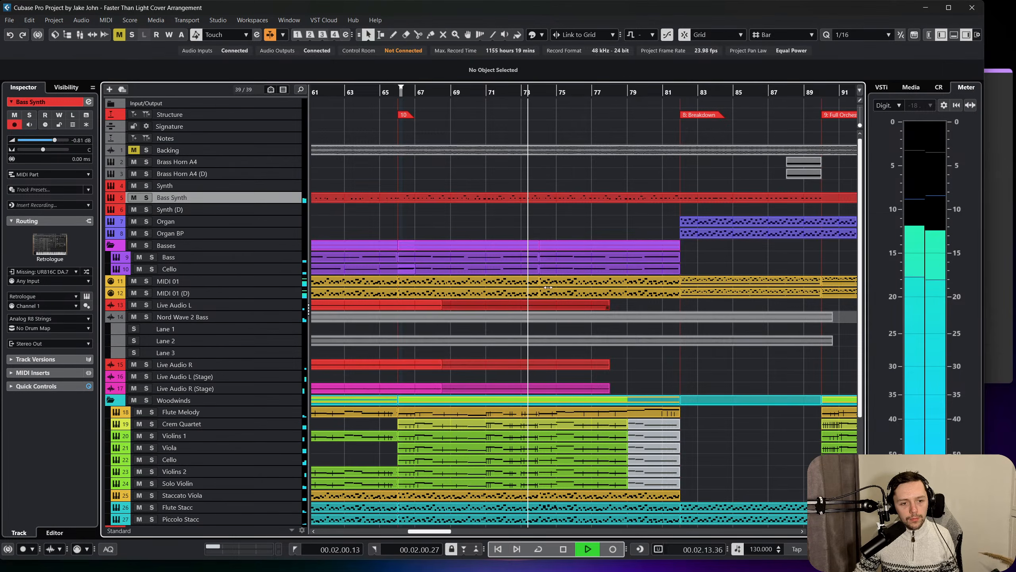
{"action": "scroll", "coordinate": [543, 233], "scroll_direction": "right", "scroll_amount": 3}
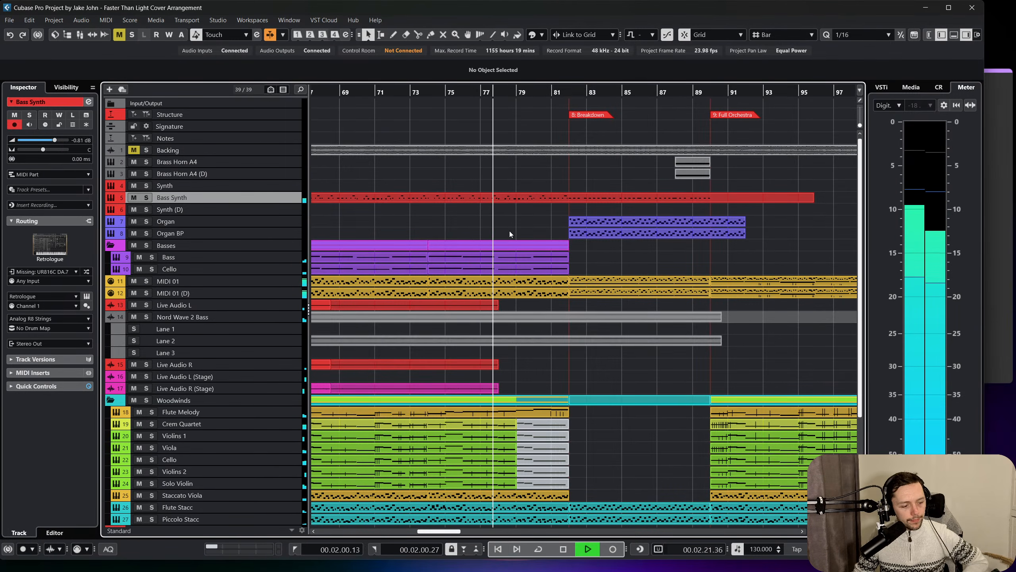
{"action": "scroll", "coordinate": [510, 230], "scroll_direction": "left", "scroll_amount": 2}
{"action": "scroll", "coordinate": [509, 230], "scroll_direction": "right", "scroll_amount": 4}
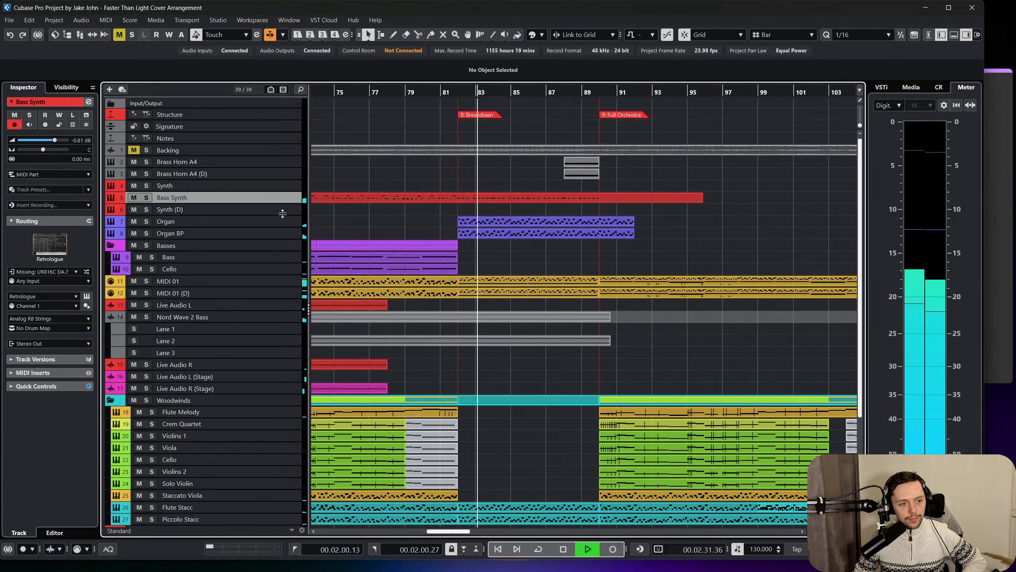
{"action": "key", "text": "space"}
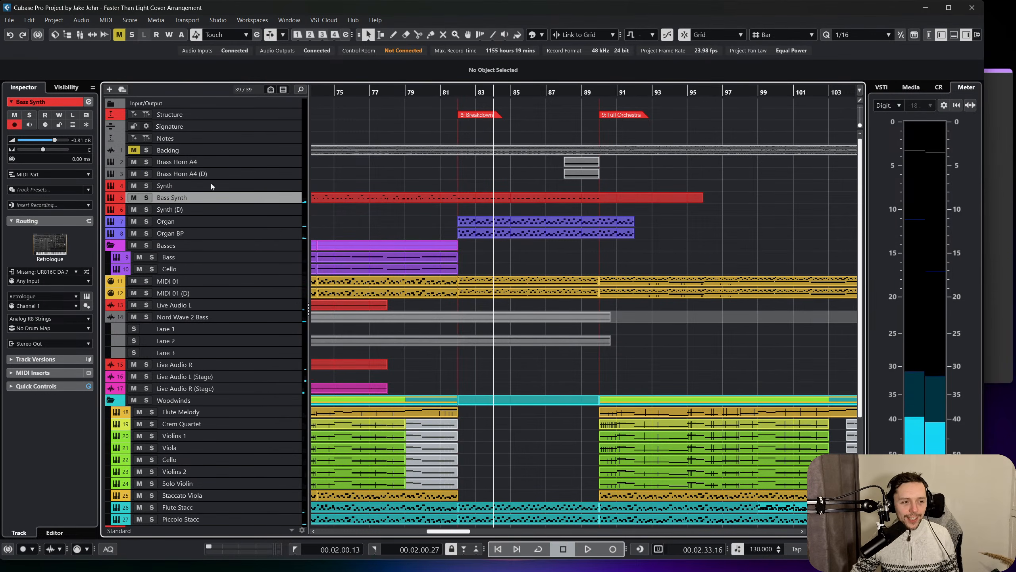
Set the Bass Synth track delay to -7.00 ms while listening from around bar 80 through the Breakdown.
{"action": "left_click_drag", "start_coordinate": [456, 96], "coordinate": [451, 114]}
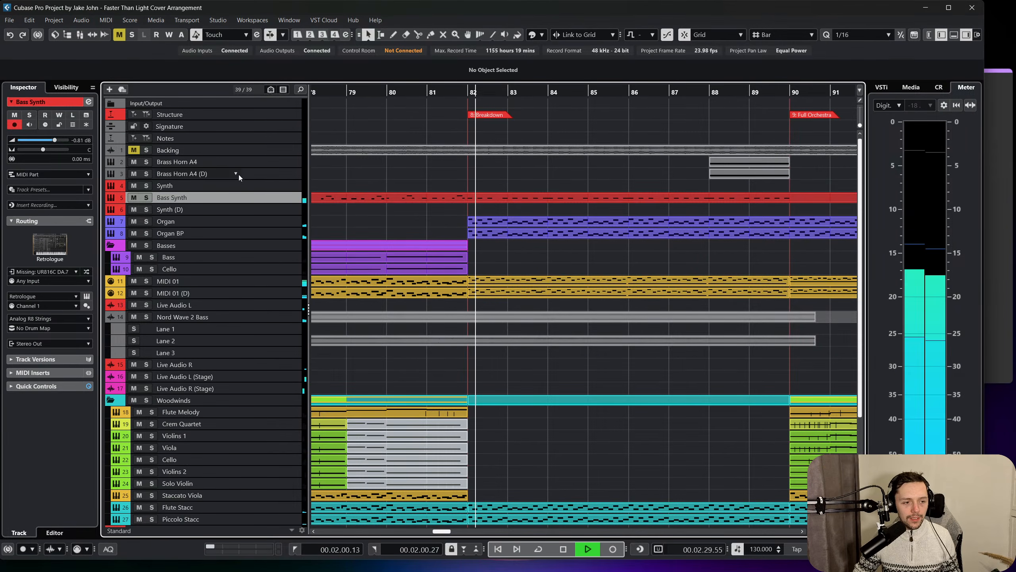
{"action": "key", "text": "space"}
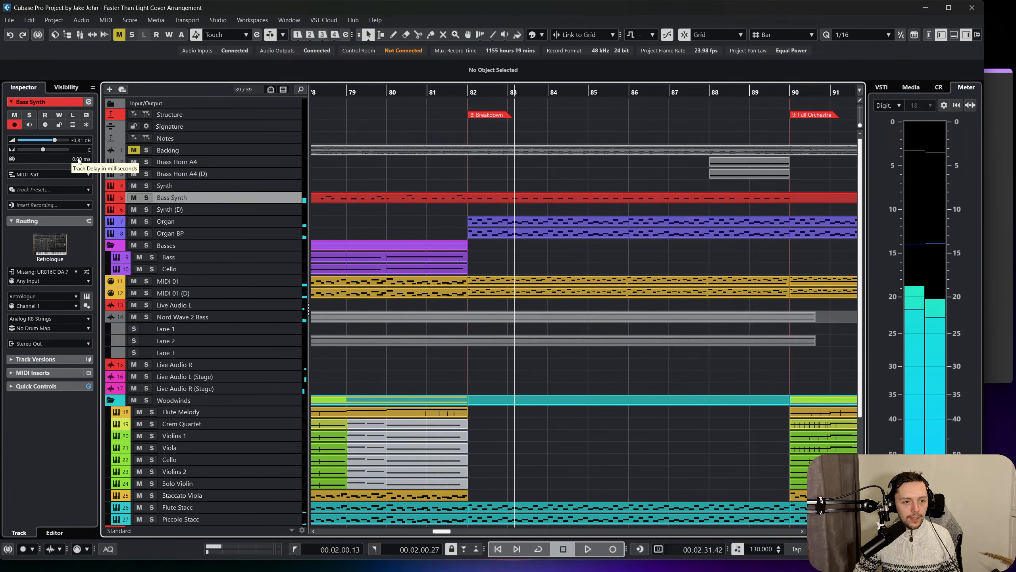
{"action": "scroll", "coordinate": [72, 158], "scroll_direction": "down", "scroll_amount": 5}
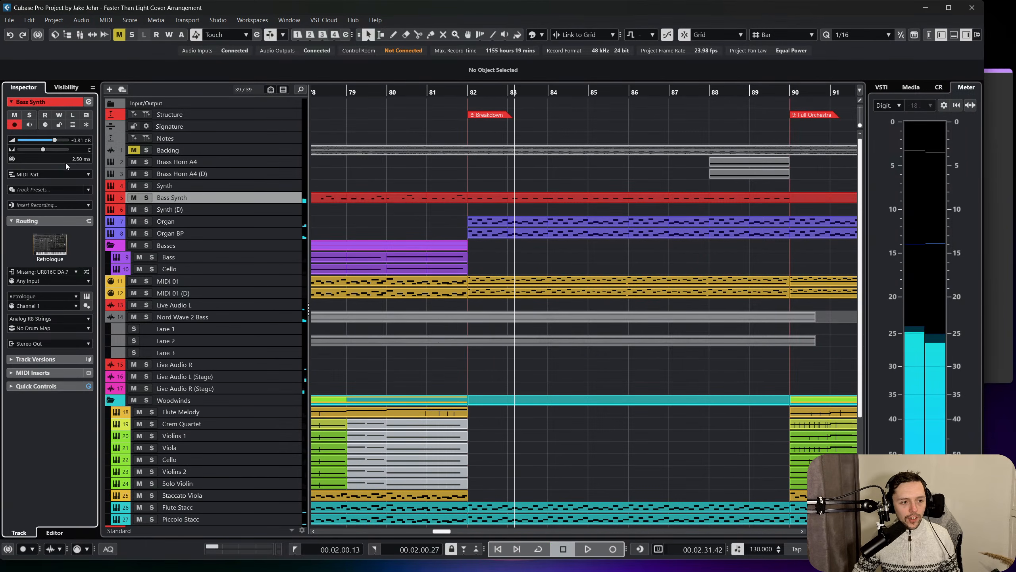
{"action": "left_click", "coordinate": [402, 92]}
{"action": "key", "text": "space"}
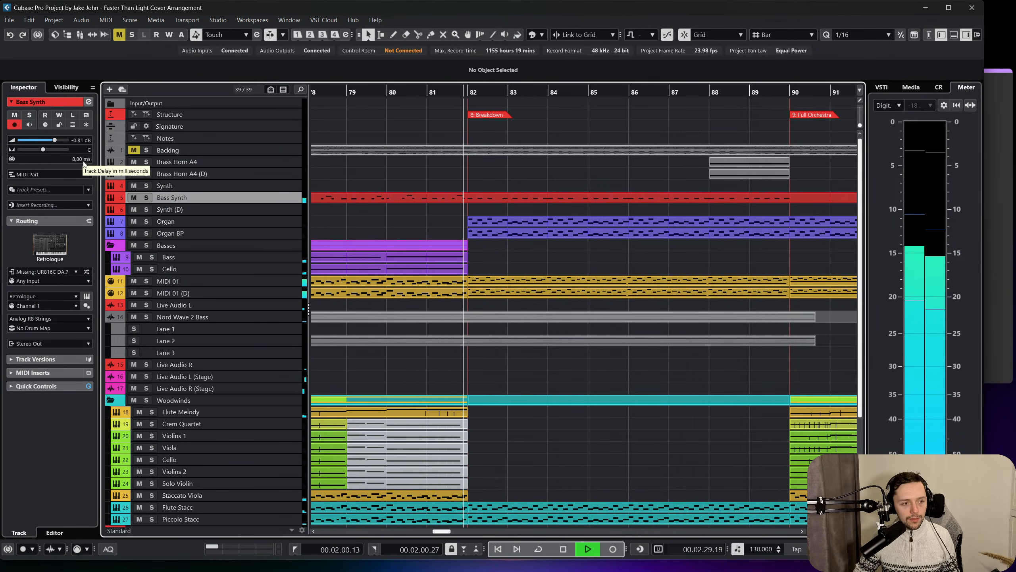
{"action": "scroll", "coordinate": [82, 160], "scroll_direction": "down", "scroll_amount": 2}
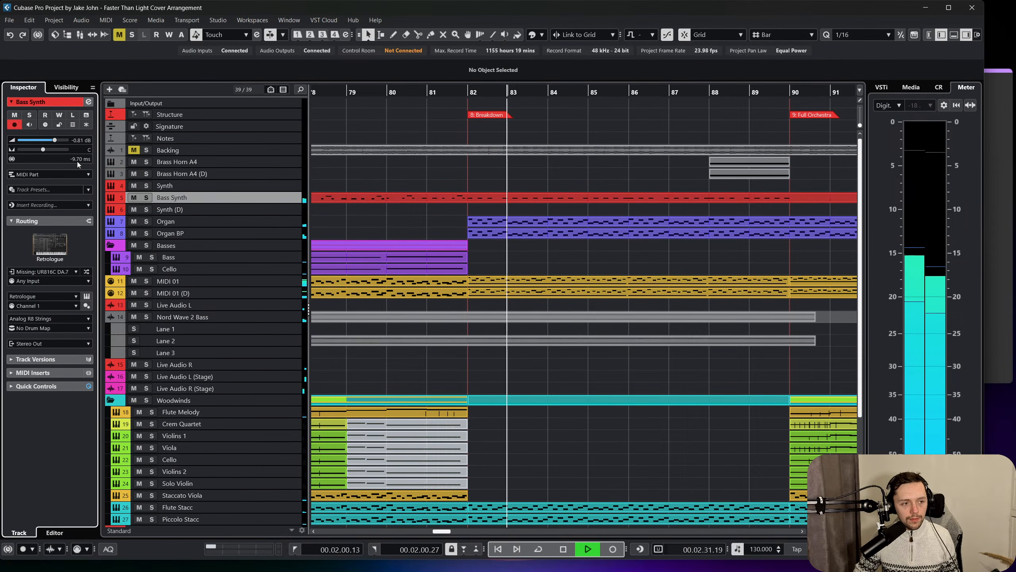
{"action": "left_click_drag", "start_coordinate": [77, 161], "coordinate": [106, 165]}
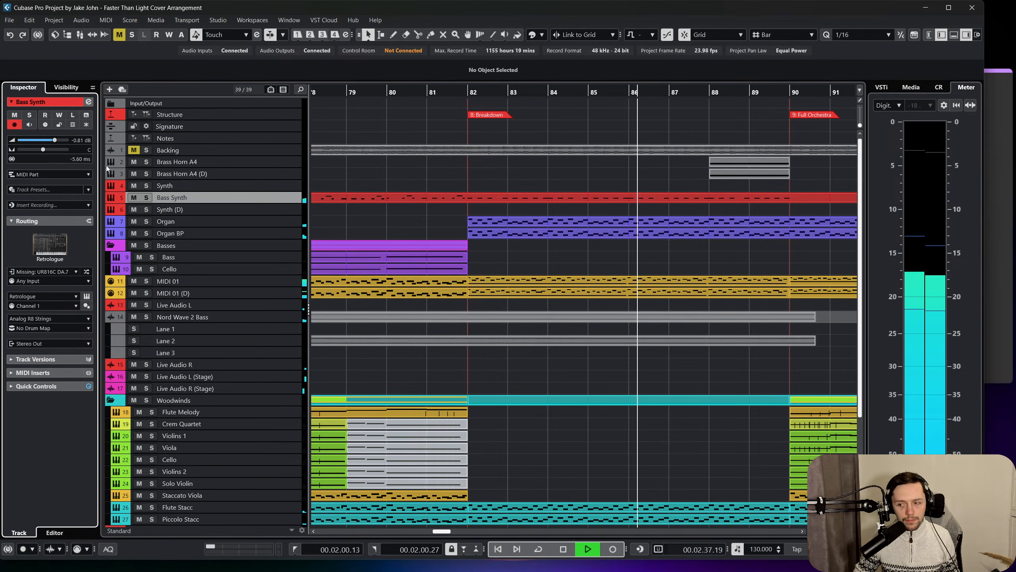
{"action": "left_click_drag", "start_coordinate": [106, 165], "coordinate": [88, 167]}
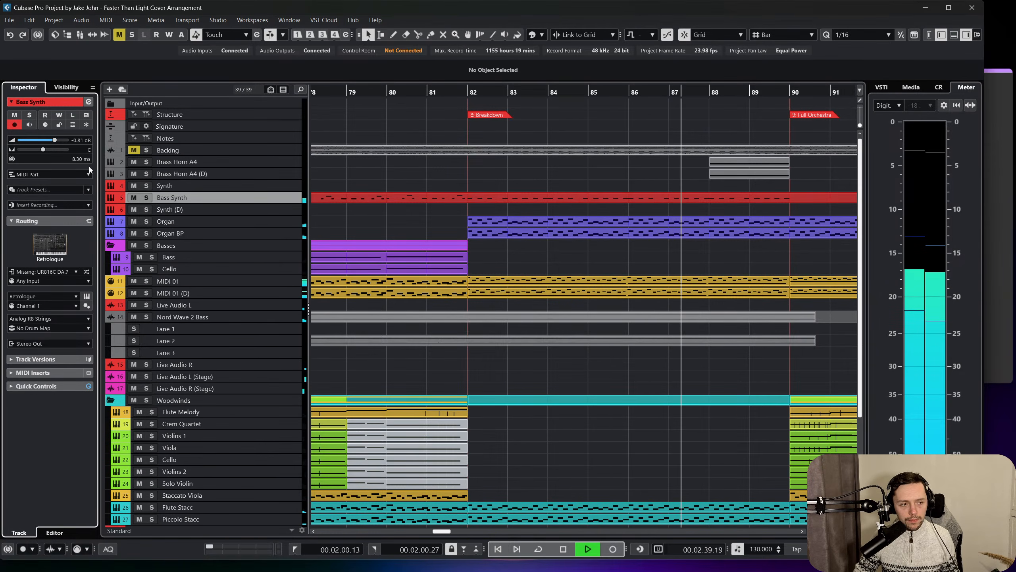
{"action": "left_click_drag", "start_coordinate": [92, 167], "coordinate": [98, 168]}
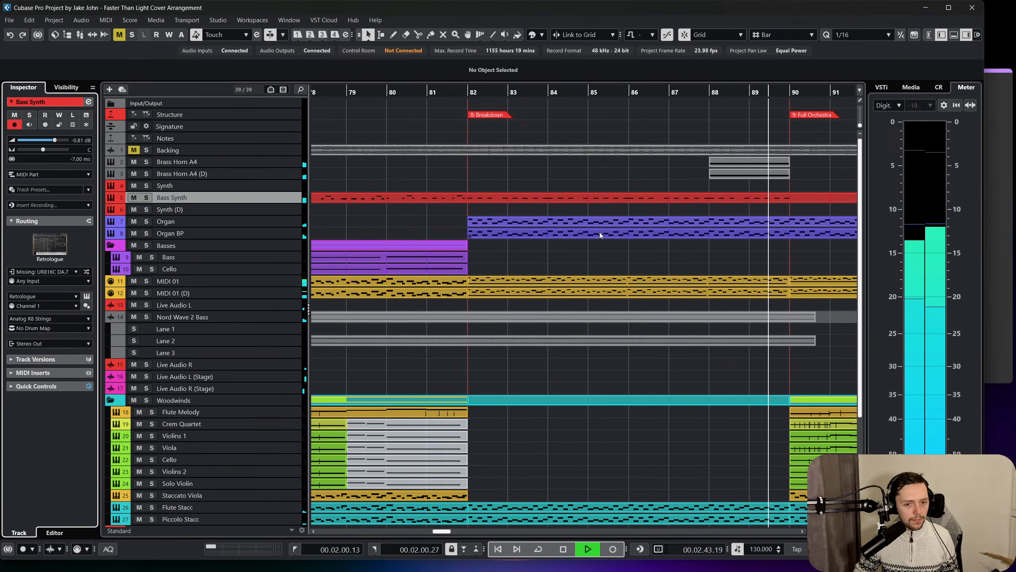
{"action": "scroll", "coordinate": [590, 232], "scroll_direction": "right", "scroll_amount": 4}
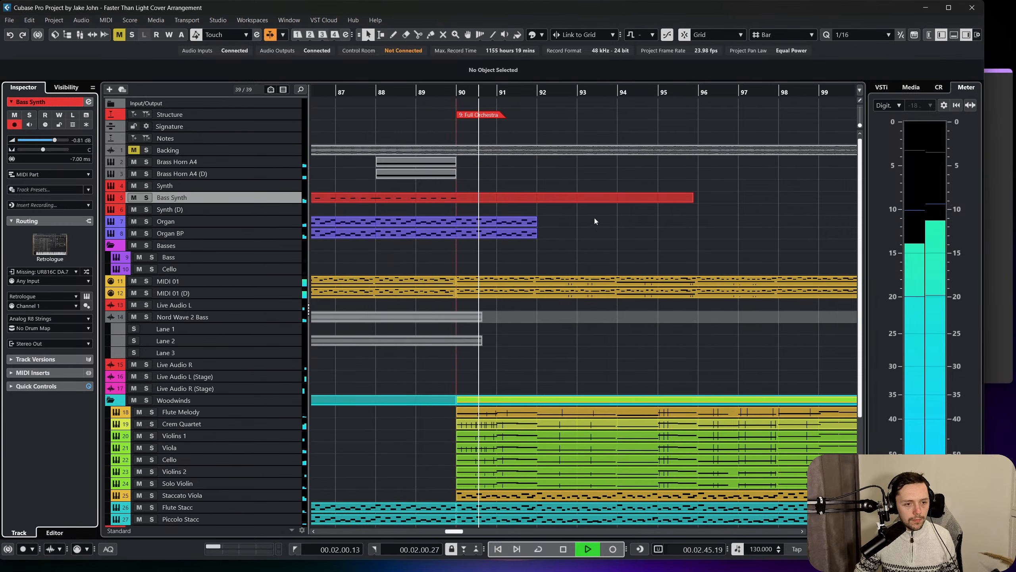
{"action": "key", "text": "space"}
Play from the Breakdown at bar 82 and open the Bass Synth part to examine its repeated low notes.
{"action": "scroll", "coordinate": [564, 200], "scroll_direction": "left", "scroll_amount": 5}
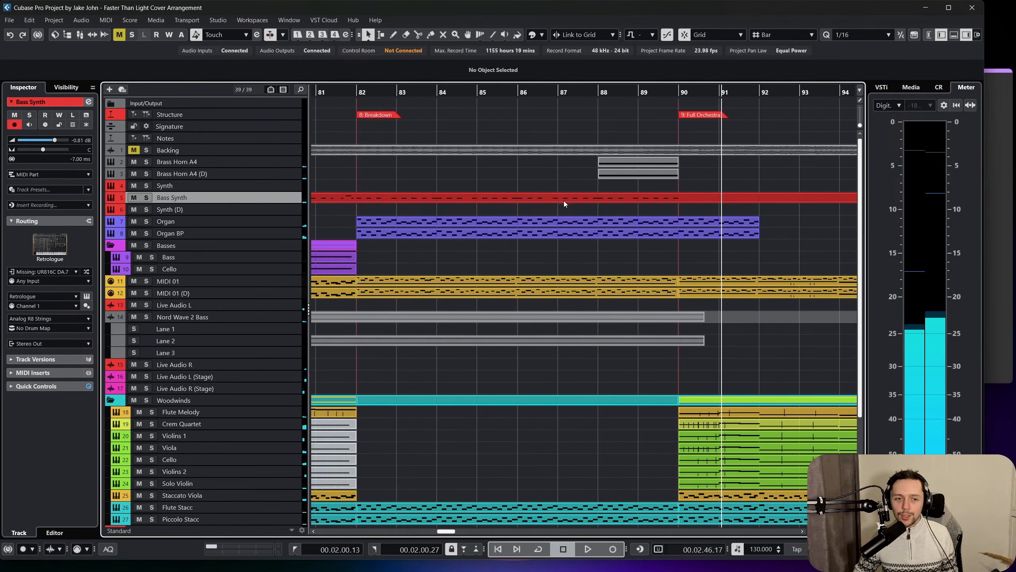
{"action": "left_click", "coordinate": [358, 92]}
{"action": "key", "text": "space"}
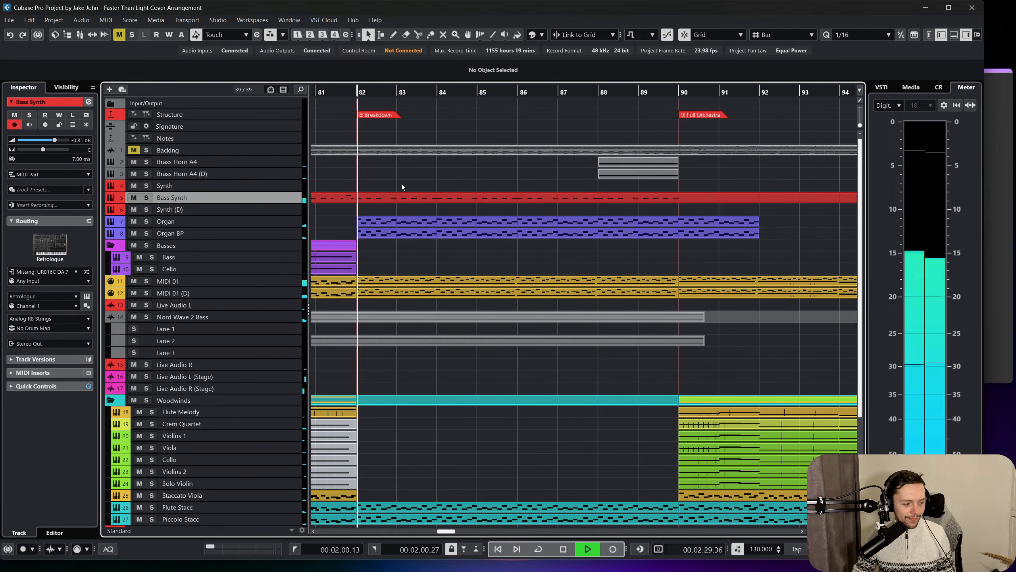
{"action": "double_click", "coordinate": [361, 198]}
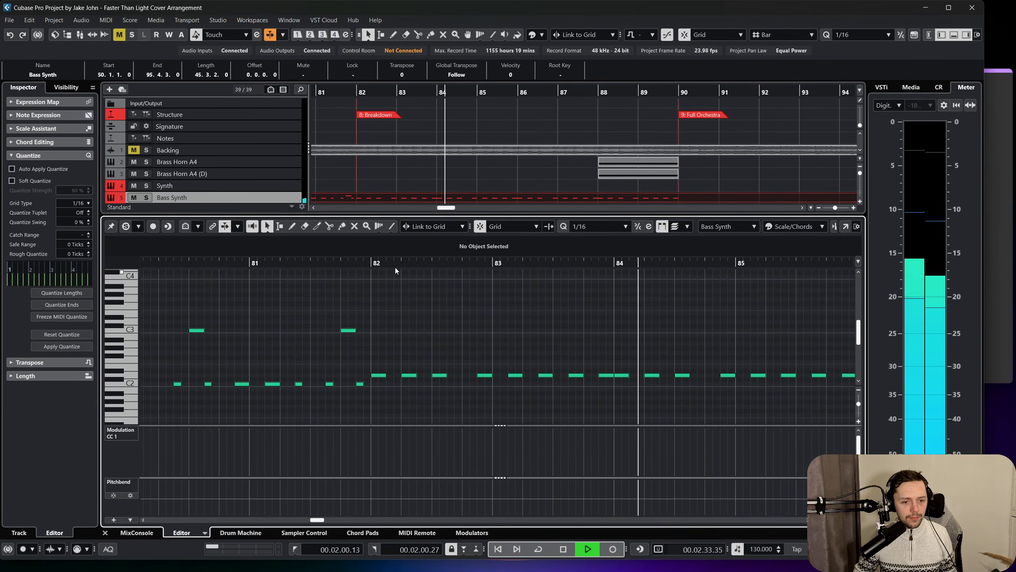
{"action": "scroll", "coordinate": [616, 342], "scroll_direction": "right", "scroll_amount": 4}
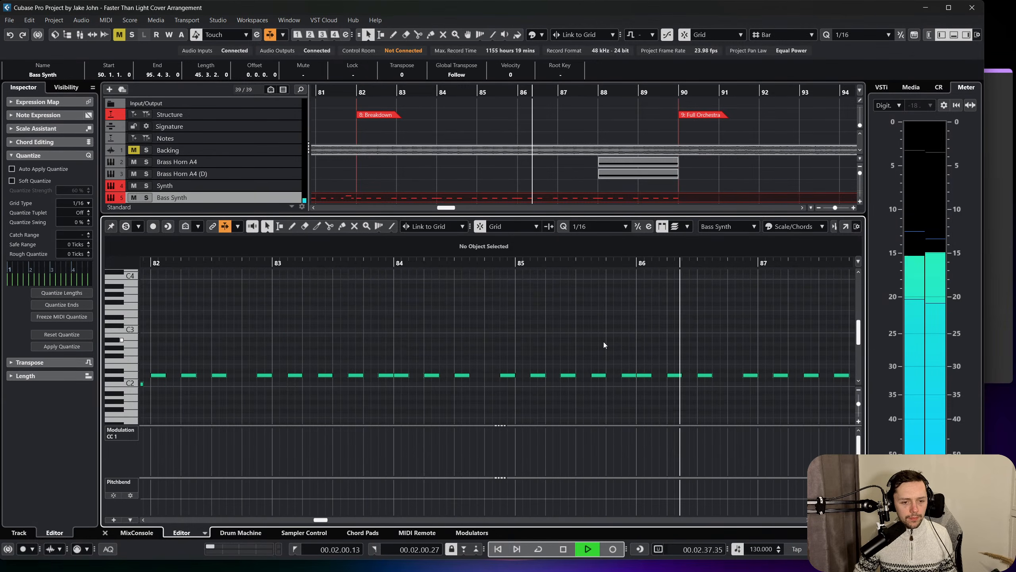
{"action": "scroll", "coordinate": [603, 344], "scroll_direction": "right", "scroll_amount": 3}
{"action": "key", "text": "space"}
Try shortening all Bass Synth notes together by a sixteenth and listen from bar 82, then undo the change.
{"action": "key", "text": "ctrl+a"}
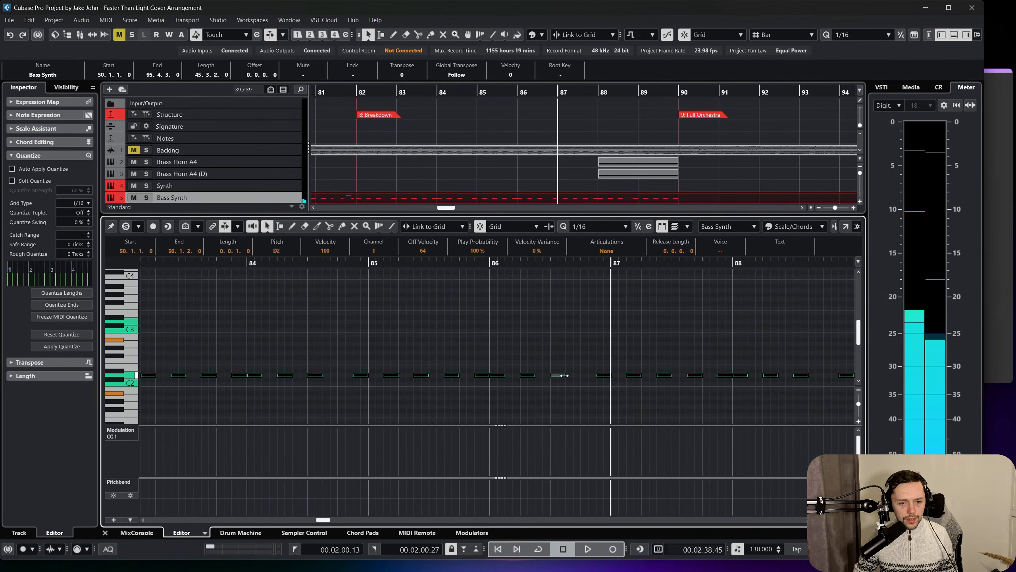
{"action": "left_click_drag", "start_coordinate": [560, 376], "coordinate": [555, 379]}
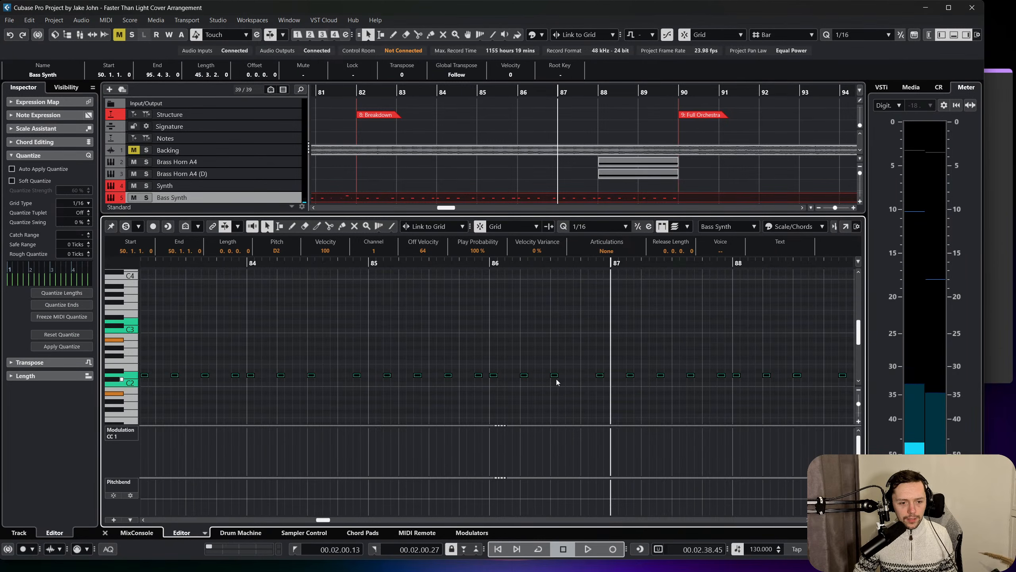
{"action": "scroll", "coordinate": [560, 361], "scroll_direction": "left", "scroll_amount": 4}
{"action": "left_click_drag", "start_coordinate": [444, 266], "coordinate": [444, 264]}
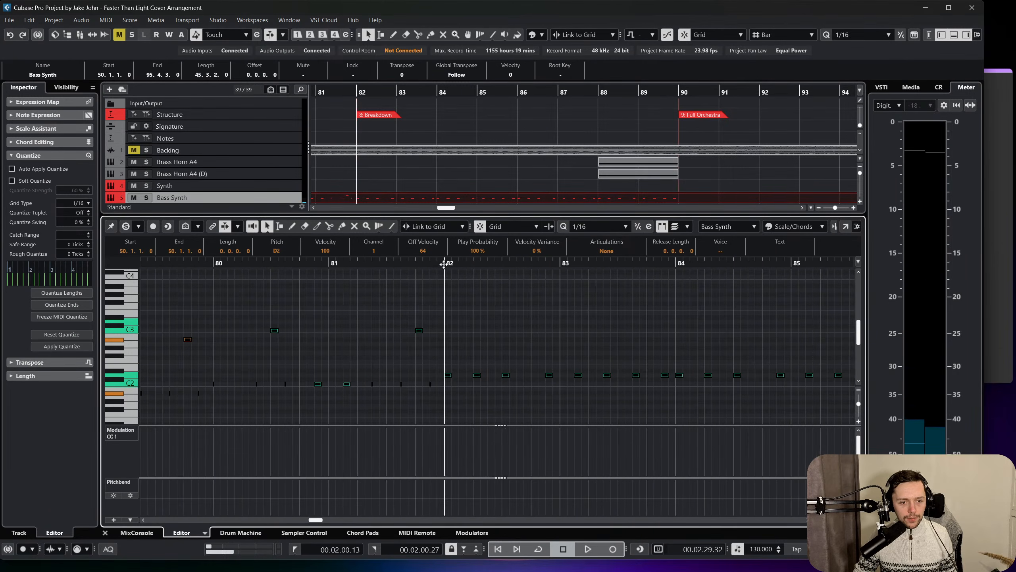
{"action": "left_click", "coordinate": [524, 335]}
{"action": "key", "text": "space"}
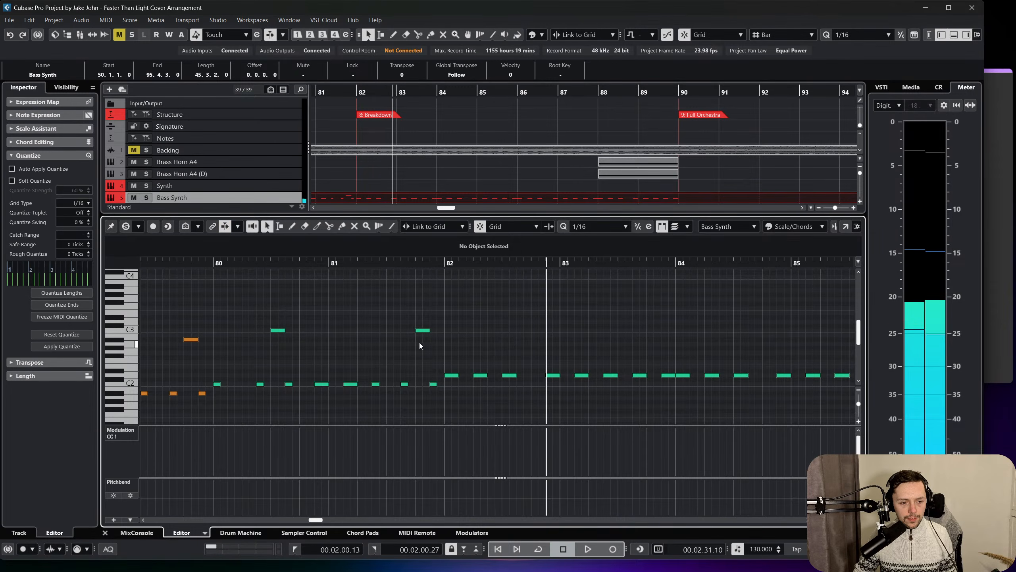
Select the high octave notes from bar 66 up to the Breakdown and shorten them to a sixteenth.
{"action": "scroll", "coordinate": [420, 344], "scroll_direction": "left", "scroll_amount": 2}
{"action": "left_click_drag", "start_coordinate": [680, 352], "coordinate": [212, 286]}
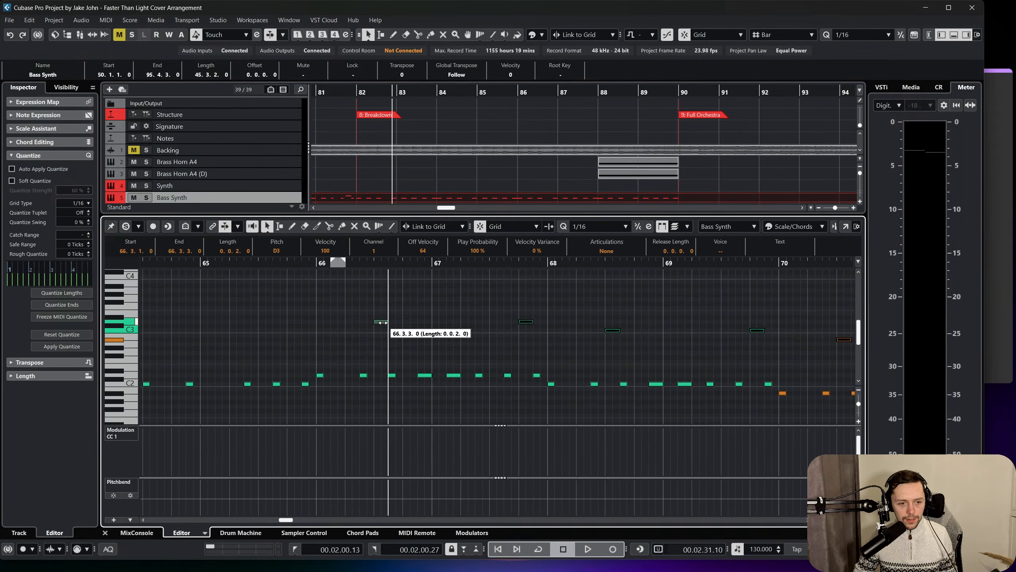
Select the longer low notes in bars 66 to 81 and all Breakdown notes up to bar 90, and shorten them to a sixteenth.
{"action": "left_click_drag", "start_coordinate": [425, 369], "coordinate": [478, 394]}
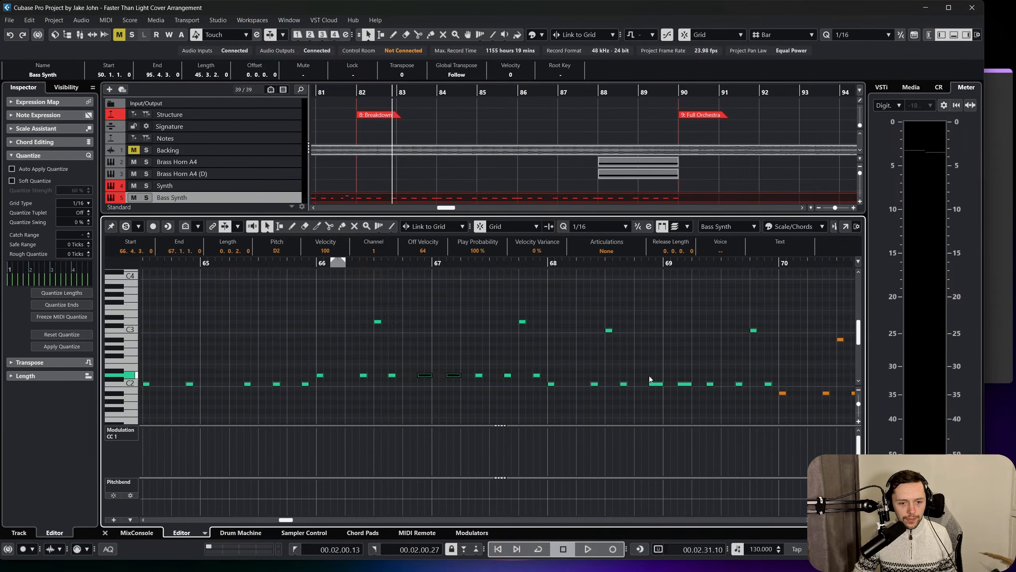
{"action": "scroll", "coordinate": [694, 397], "scroll_direction": "right", "scroll_amount": 5}
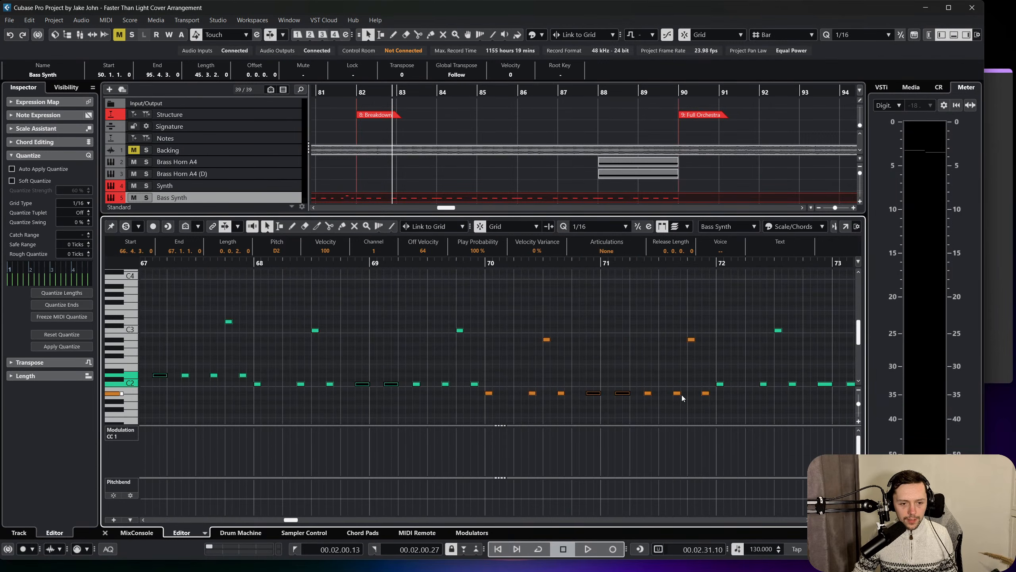
{"action": "scroll", "coordinate": [672, 389], "scroll_direction": "right", "scroll_amount": 5}
{"action": "scroll", "coordinate": [601, 370], "scroll_direction": "right", "scroll_amount": 3}
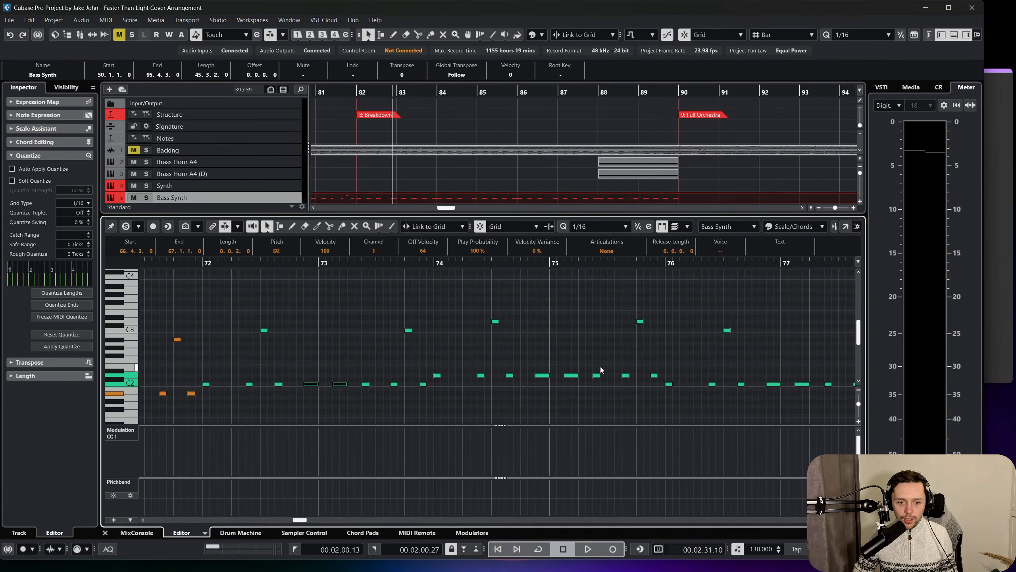
{"action": "scroll", "coordinate": [575, 391], "scroll_direction": "right", "scroll_amount": 2}
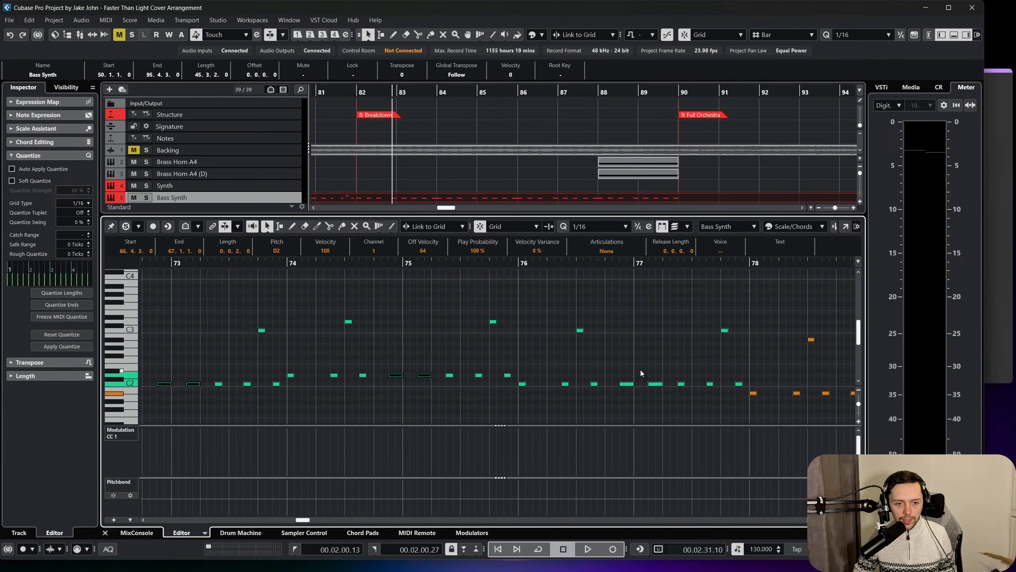
{"action": "left_click_drag", "start_coordinate": [659, 398], "coordinate": [657, 395]}
{"action": "scroll", "coordinate": [654, 396], "scroll_direction": "right", "scroll_amount": 4}
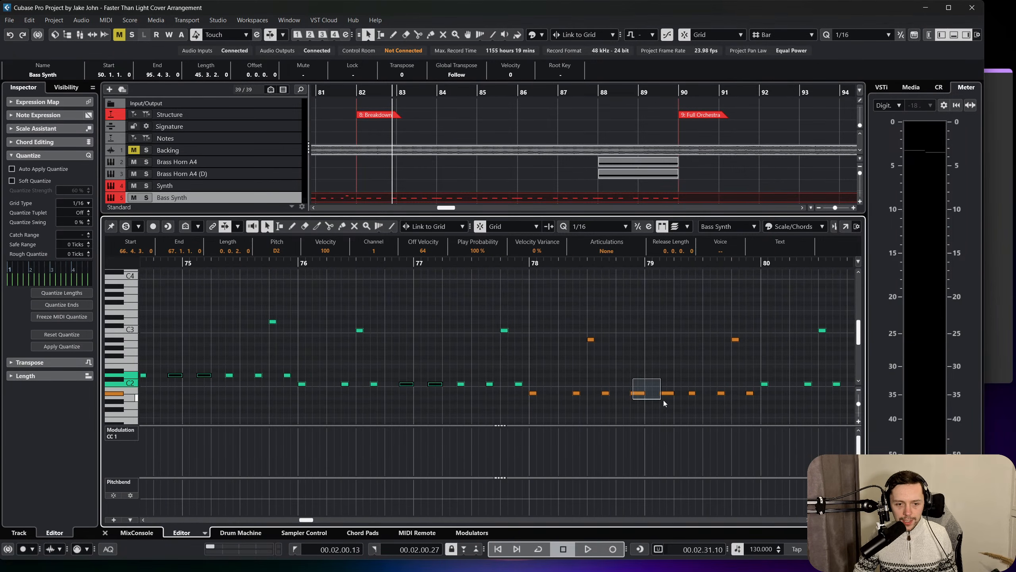
{"action": "scroll", "coordinate": [648, 390], "scroll_direction": "right", "scroll_amount": 6}
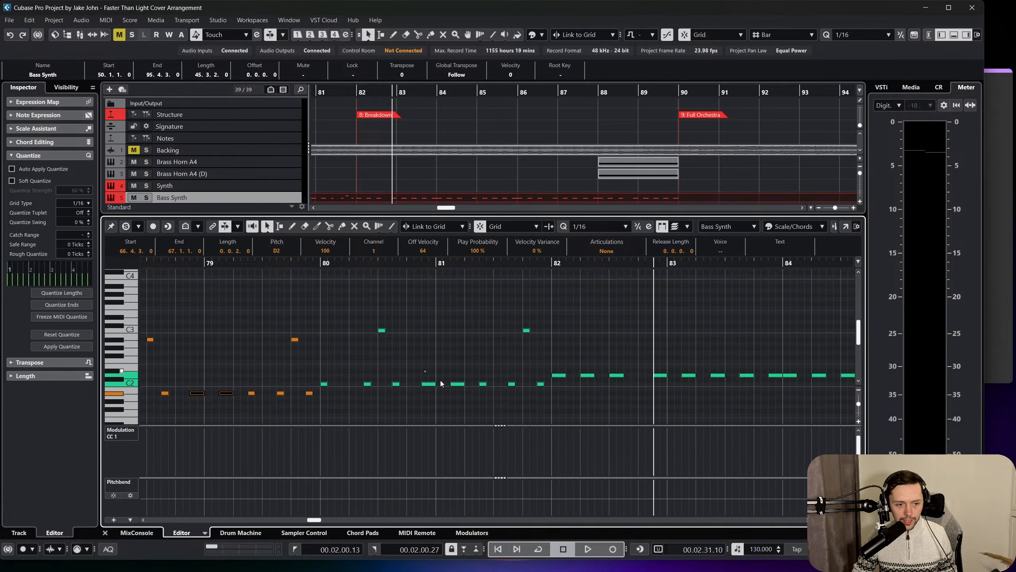
{"action": "left_click_drag", "start_coordinate": [559, 365], "coordinate": [850, 394]}
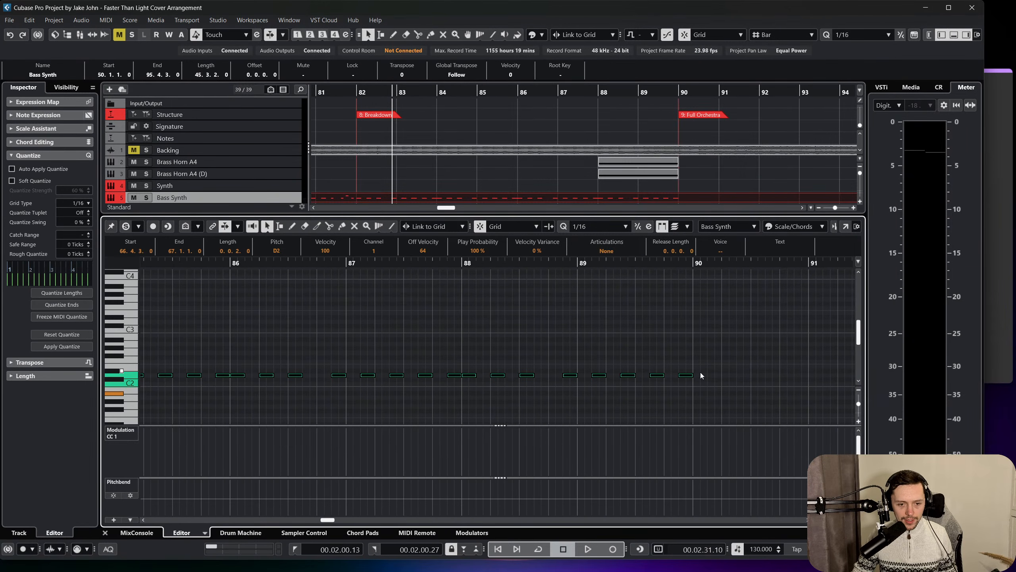
{"action": "left_click_drag", "start_coordinate": [693, 375], "coordinate": [688, 375]}
{"action": "scroll", "coordinate": [672, 396], "scroll_direction": "left", "scroll_amount": 10}
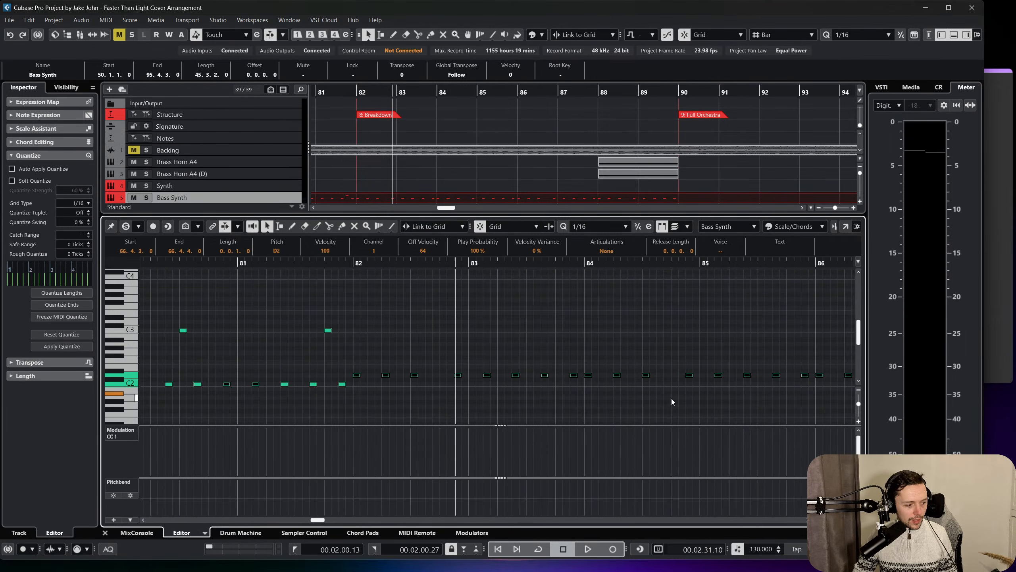
{"action": "left_click", "coordinate": [649, 335]}
{"action": "scroll", "coordinate": [643, 336], "scroll_direction": "left", "scroll_amount": 1}
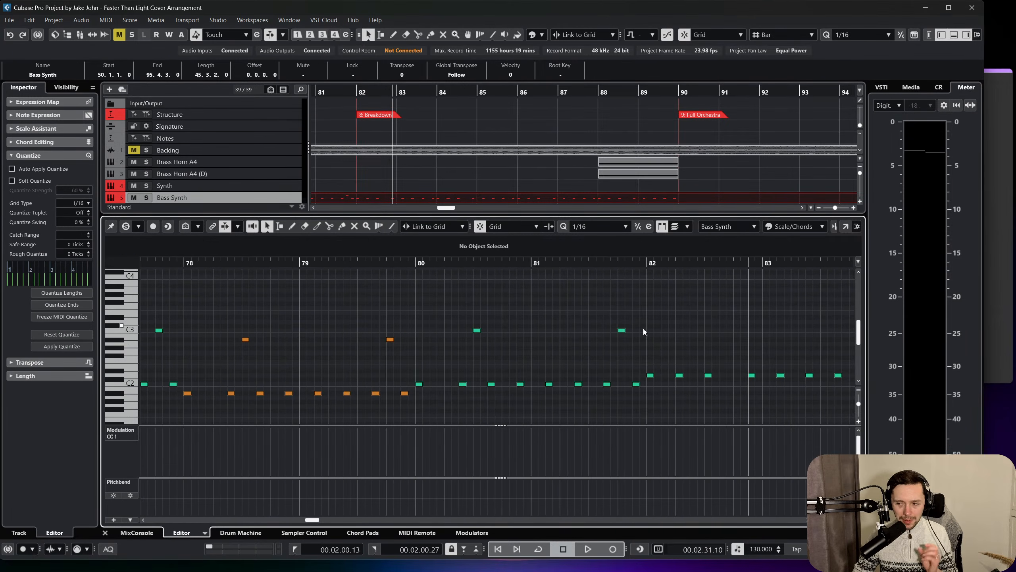
Play the shortened Bass Synth notes through the Breakdown, close the note editor and check the track's Retrologue instrument.
{"action": "key", "text": "f"}
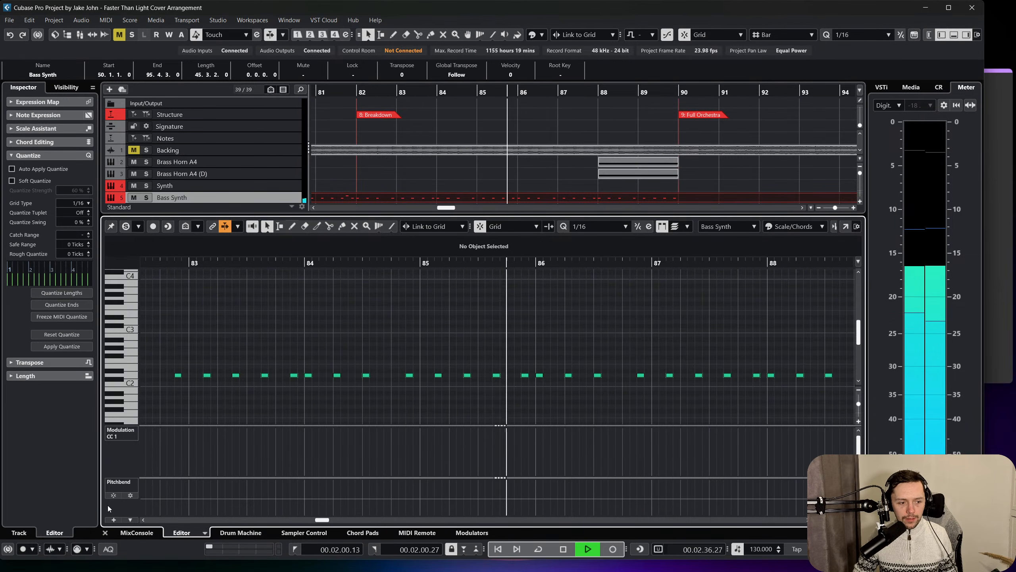
{"action": "left_click", "coordinate": [104, 532]}
{"action": "left_click", "coordinate": [87, 296]}
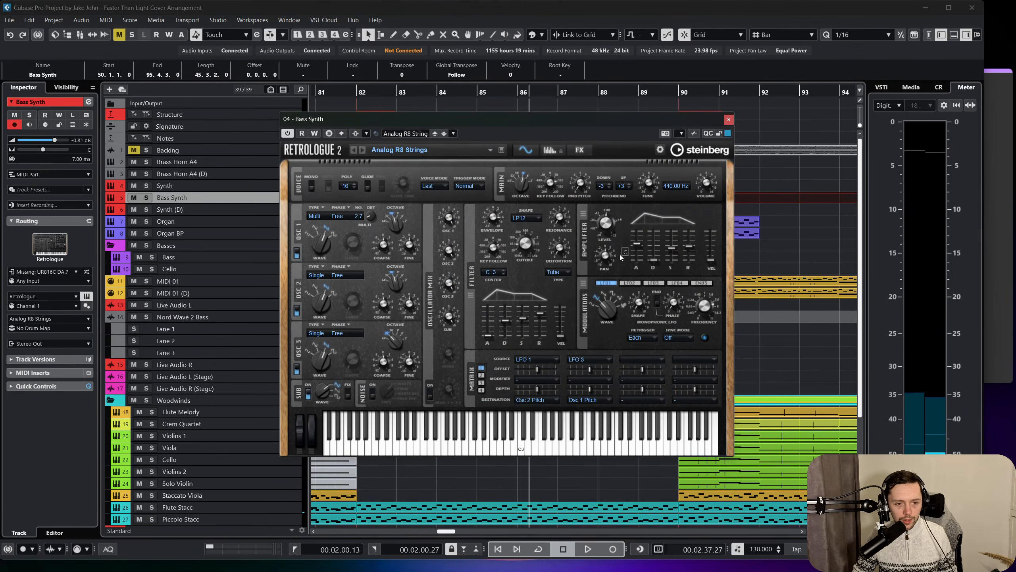
{"action": "left_click", "coordinate": [728, 120]}
Listen from the Breakdown at bar 82, reset the Bass Synth's track delay to 0 ms and replay from bar 82.
{"action": "scroll", "coordinate": [510, 196], "scroll_direction": "left", "scroll_amount": 5}
{"action": "left_click", "coordinate": [562, 95]}
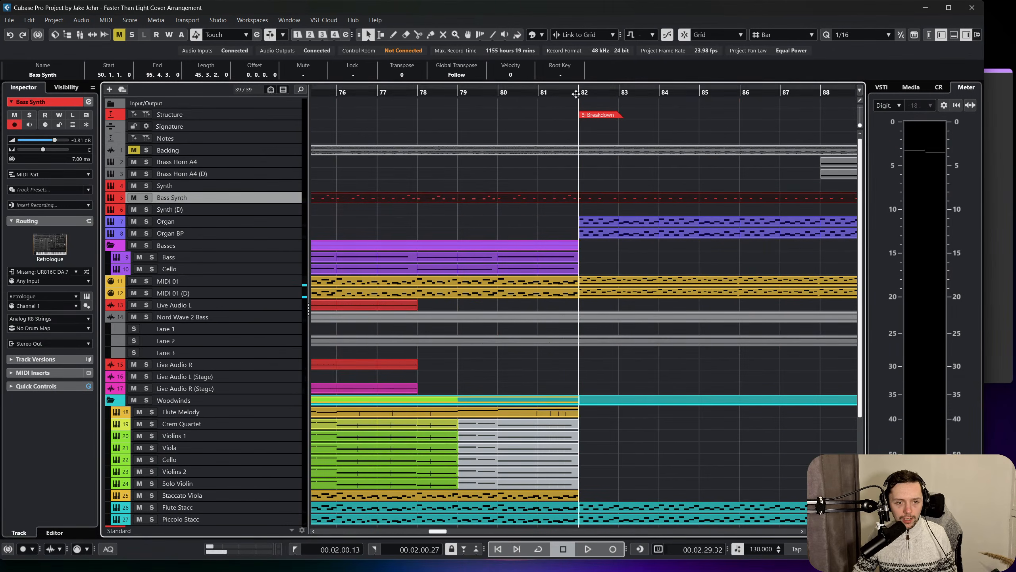
{"action": "key", "text": "space"}
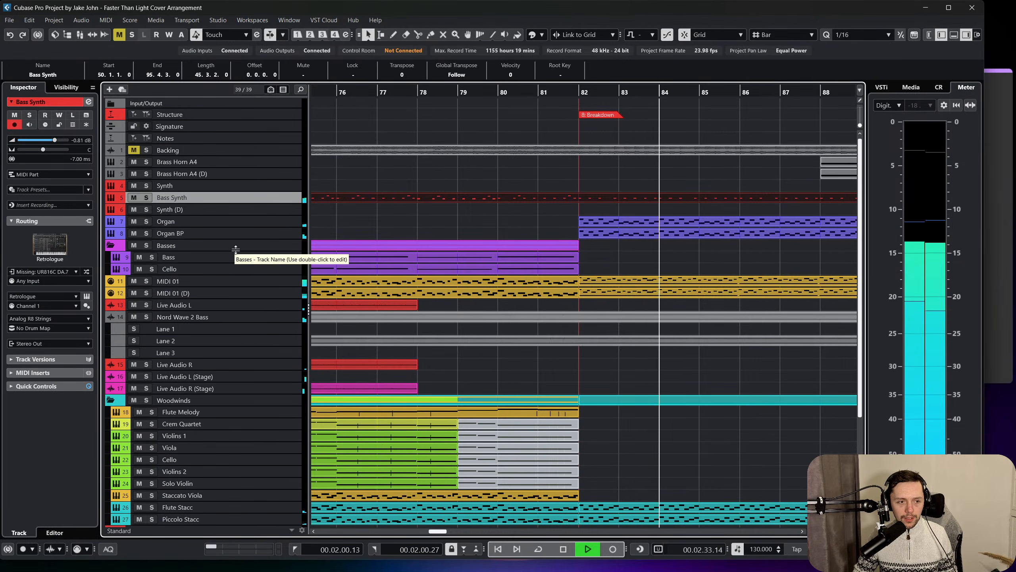
{"action": "key", "text": "space"}
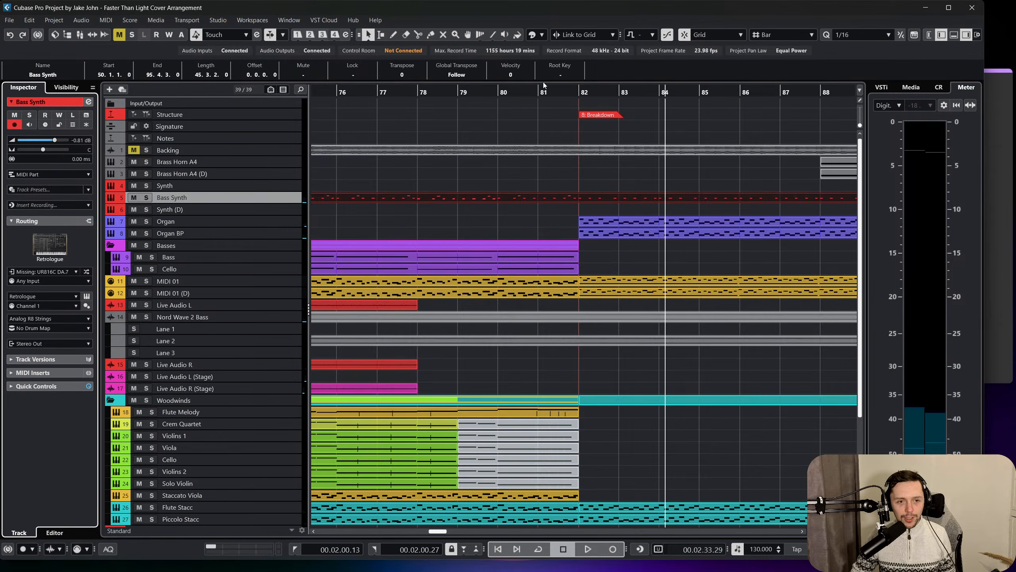
{"action": "left_click", "coordinate": [581, 92]}
{"action": "key", "text": "space"}
{"action": "scroll", "coordinate": [569, 196], "scroll_direction": "right", "scroll_amount": 3}
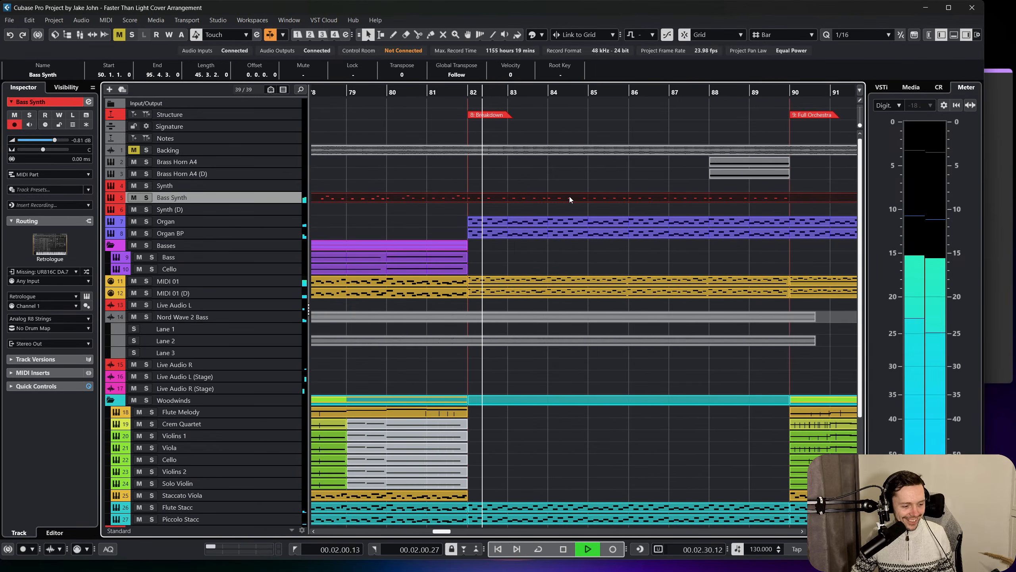
Solo the Bass Synth, listen to it alone from around bar 82, and clear the solo to hear the full arrangement.
{"action": "left_click", "coordinate": [146, 197]}
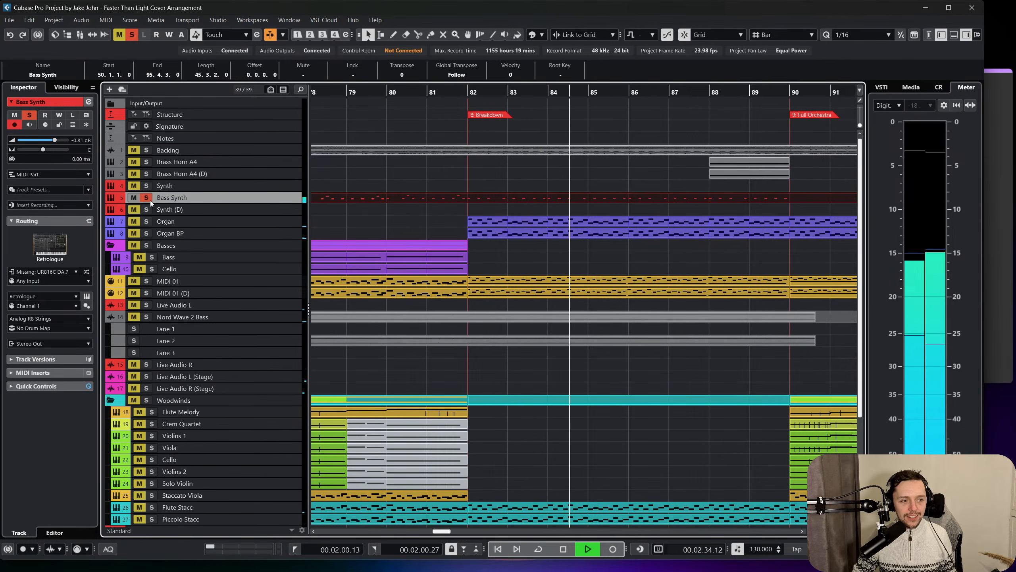
{"action": "scroll", "coordinate": [403, 220], "scroll_direction": "right", "scroll_amount": 2}
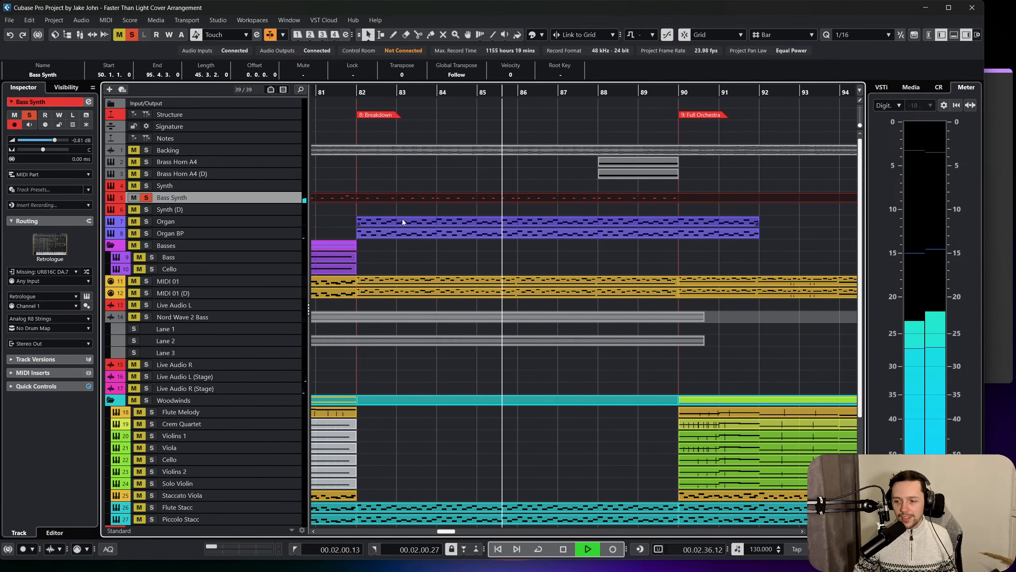
{"action": "key", "text": "space"}
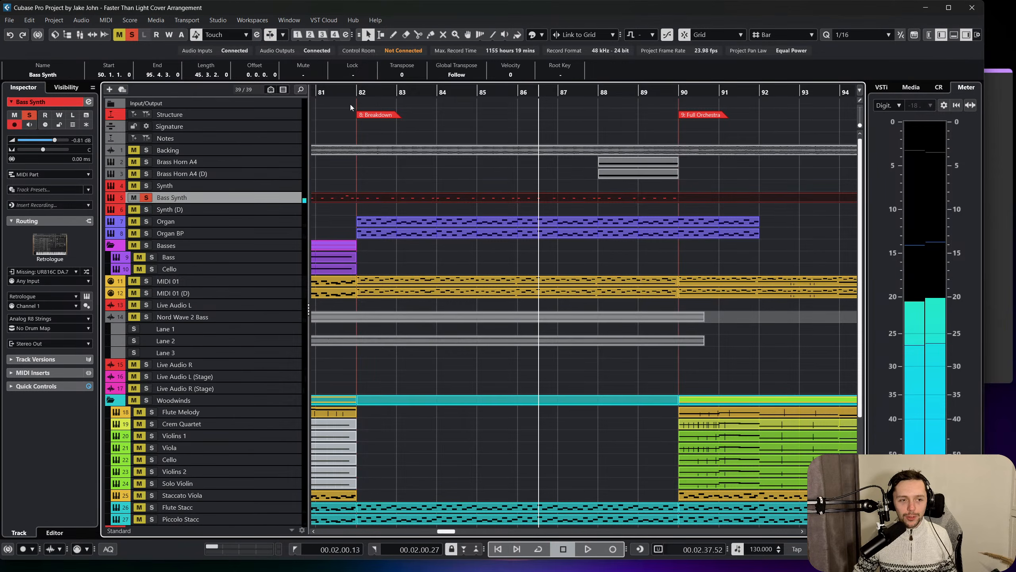
{"action": "left_click", "coordinate": [355, 91]}
{"action": "key", "text": "space"}
{"action": "left_click_drag", "start_coordinate": [354, 91], "coordinate": [353, 46]}
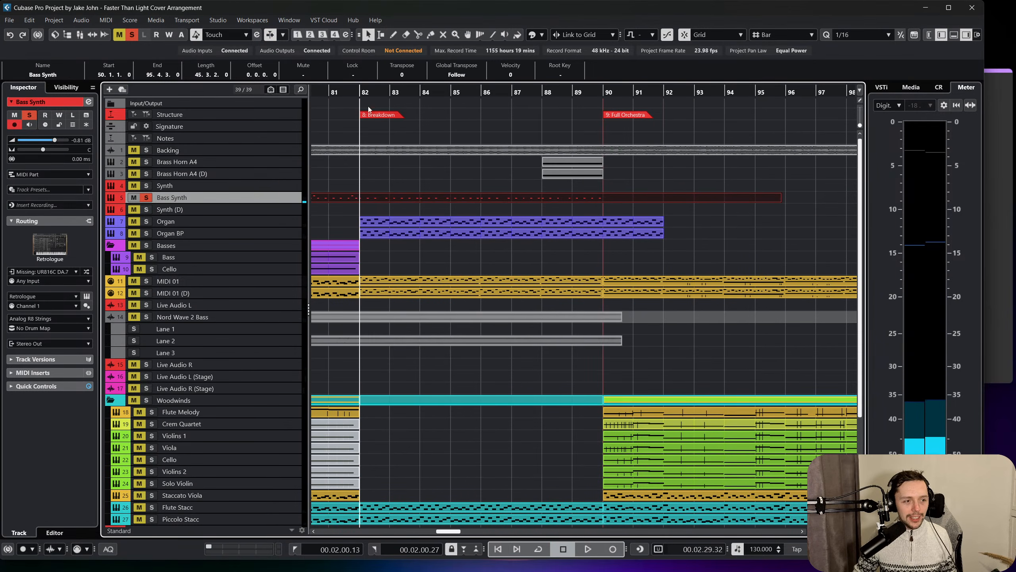
{"action": "left_click_drag", "start_coordinate": [364, 92], "coordinate": [323, 86]}
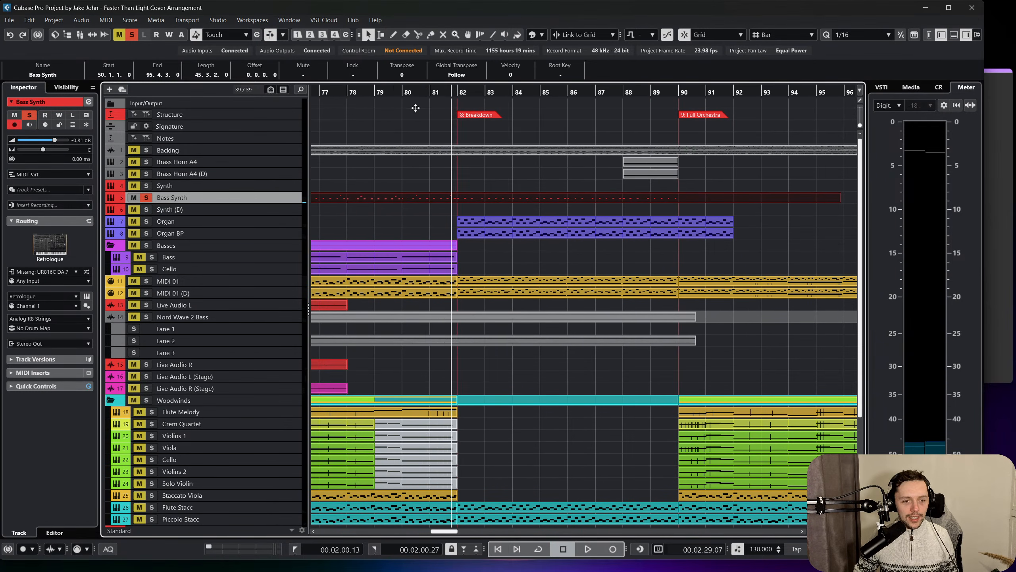
{"action": "left_click_drag", "start_coordinate": [416, 108], "coordinate": [420, 128]}
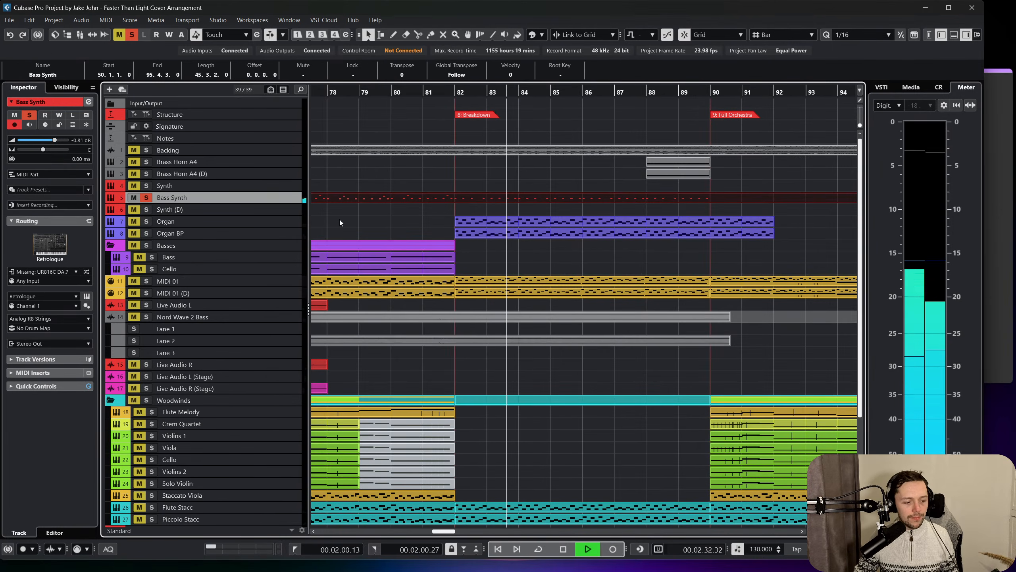
{"action": "left_click", "coordinate": [133, 35]}
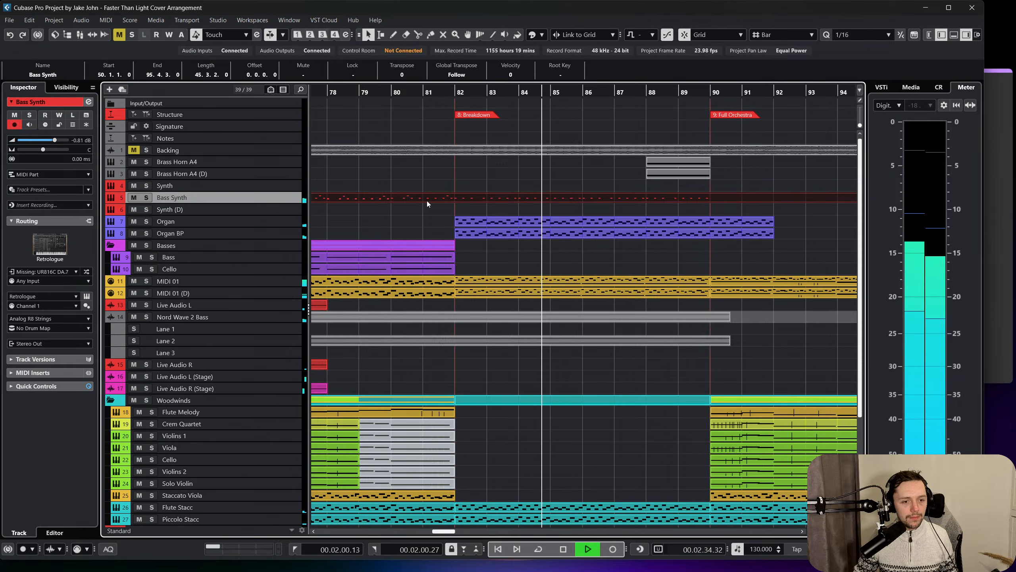
While playing from bar 82, set the track delay to -4.60 ms on MIDI 01 and -6.30 ms on MIDI 01 (D).
{"action": "left_click_drag", "start_coordinate": [449, 93], "coordinate": [448, 105]}
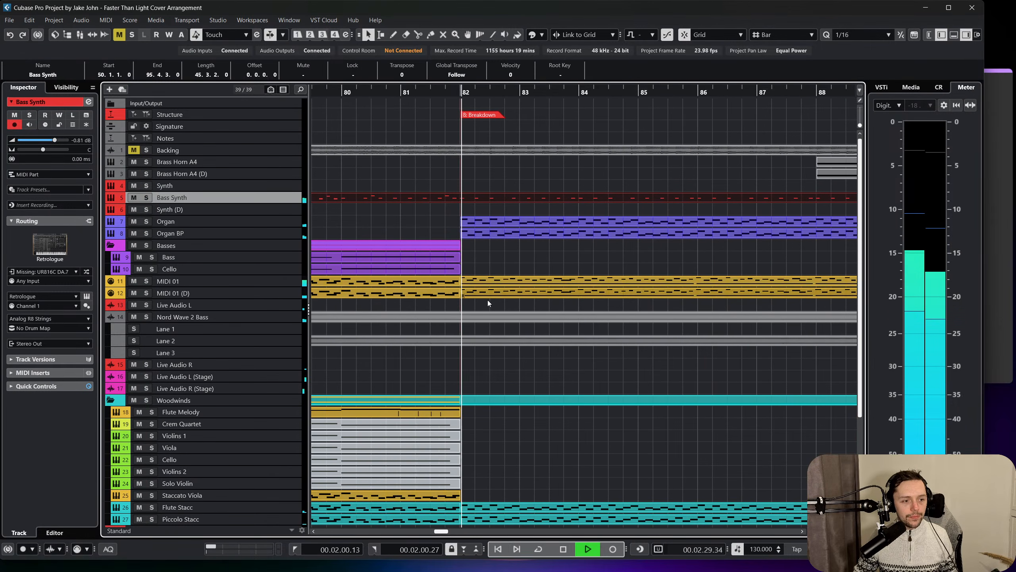
{"action": "left_click", "coordinate": [499, 284]}
{"action": "left_click", "coordinate": [293, 285]}
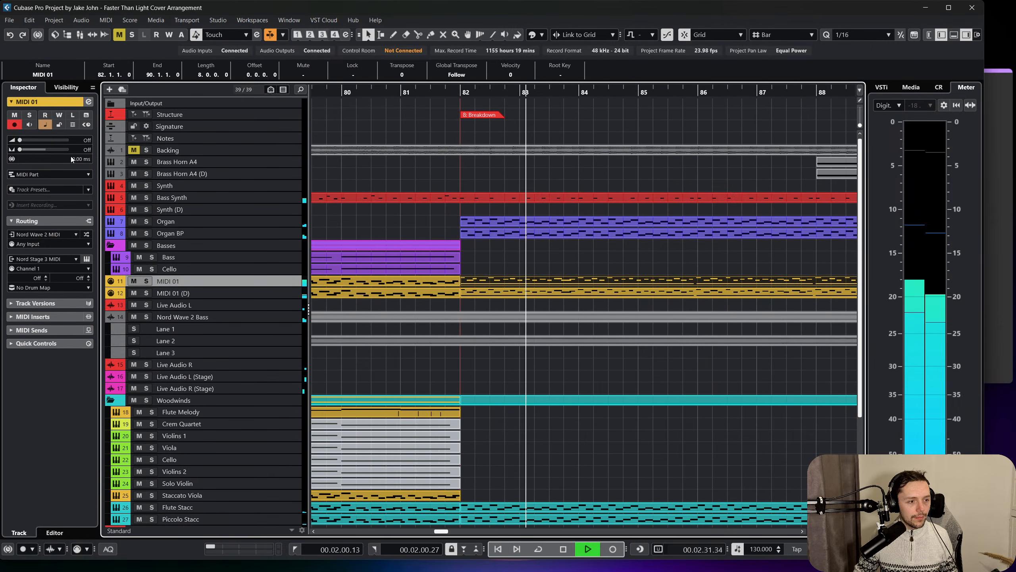
{"action": "left_click_drag", "start_coordinate": [71, 157], "coordinate": [56, 169]}
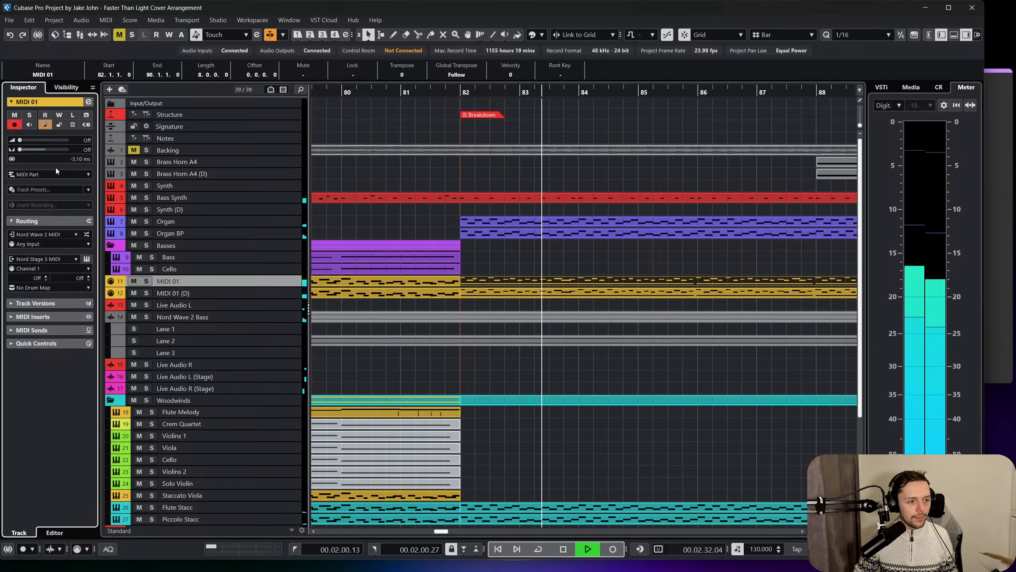
{"action": "left_click", "coordinate": [242, 293]}
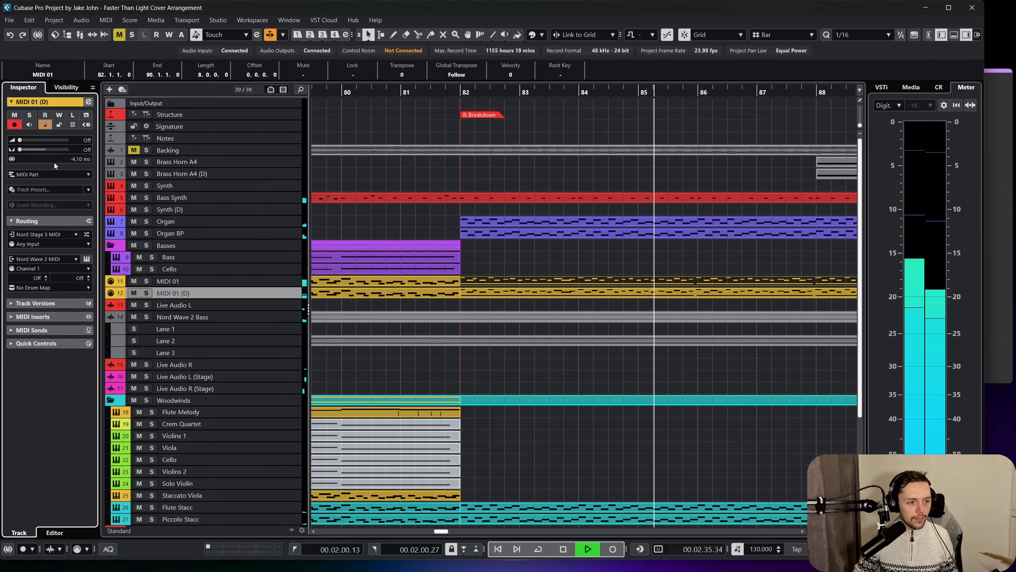
{"action": "left_click_drag", "start_coordinate": [54, 162], "coordinate": [40, 162]}
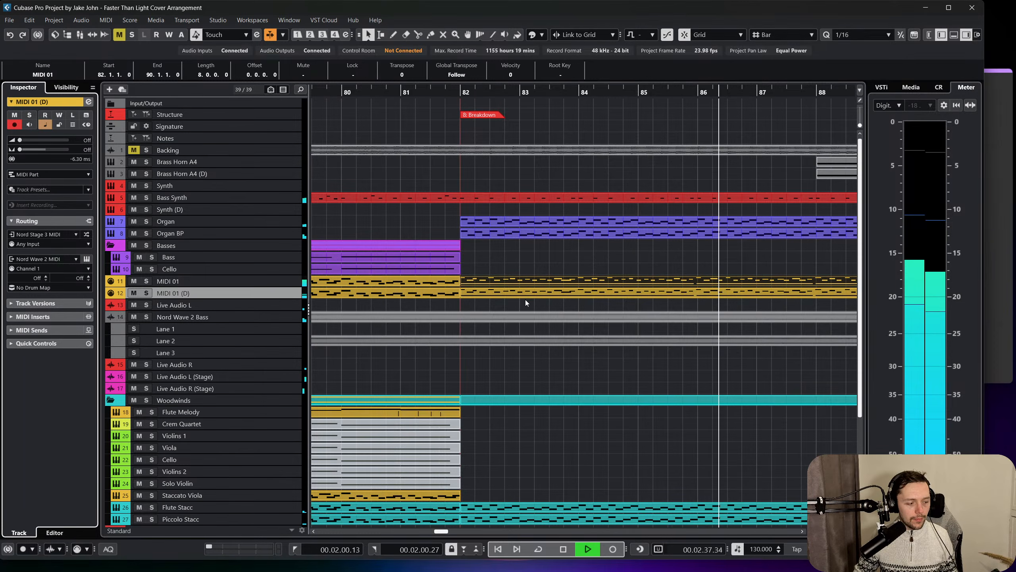
Listen through the rest of the Breakdown into the Full Orchestra section at bar 90 with the Bass Synth track selected.
{"action": "scroll", "coordinate": [526, 300], "scroll_direction": "right", "scroll_amount": 2}
{"action": "scroll", "coordinate": [542, 352], "scroll_direction": "right", "scroll_amount": 3}
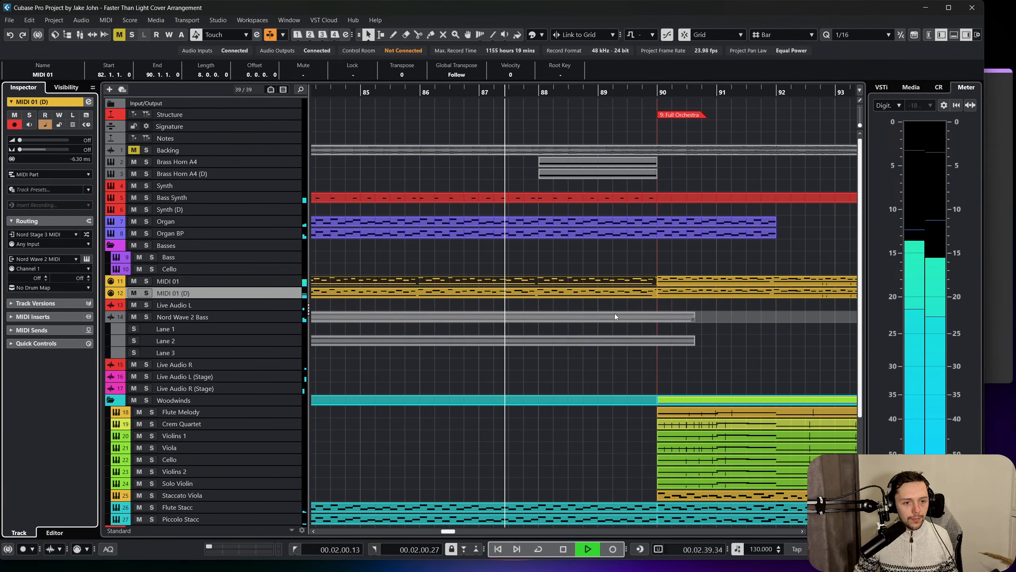
{"action": "left_click", "coordinate": [274, 202]}
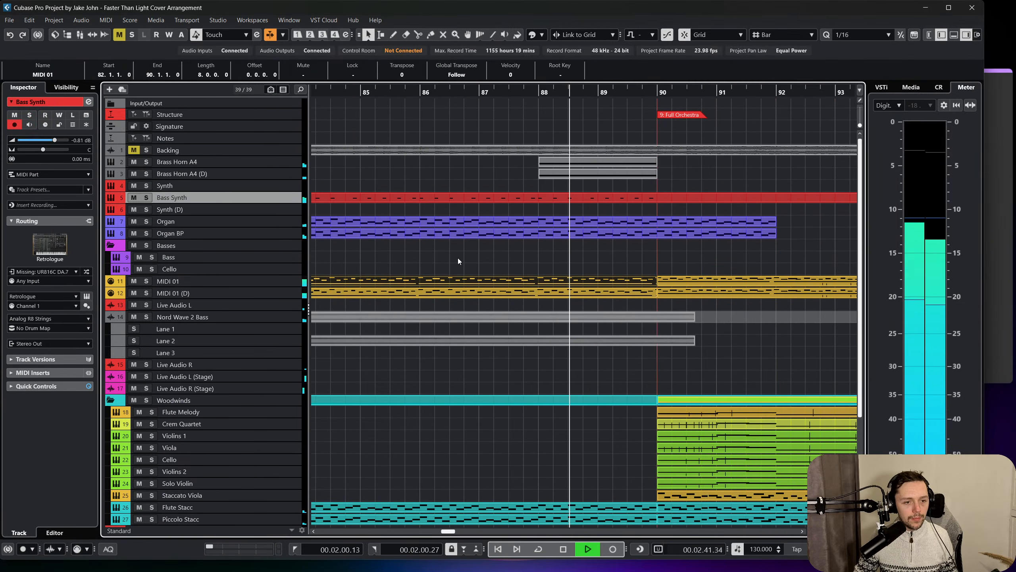
{"action": "scroll", "coordinate": [479, 250], "scroll_direction": "right", "scroll_amount": 3}
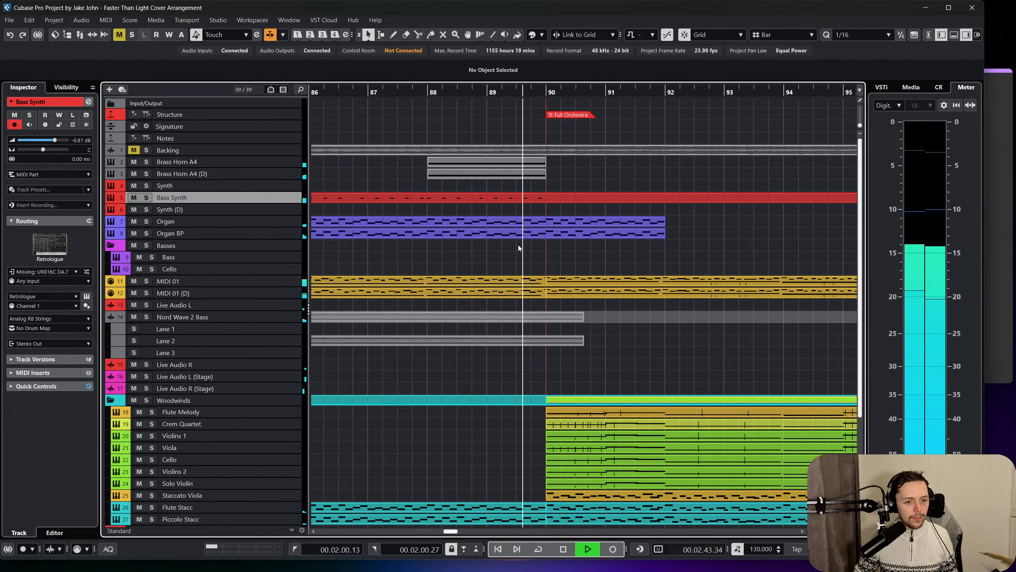
{"action": "scroll", "coordinate": [518, 244], "scroll_direction": "right", "scroll_amount": 3}
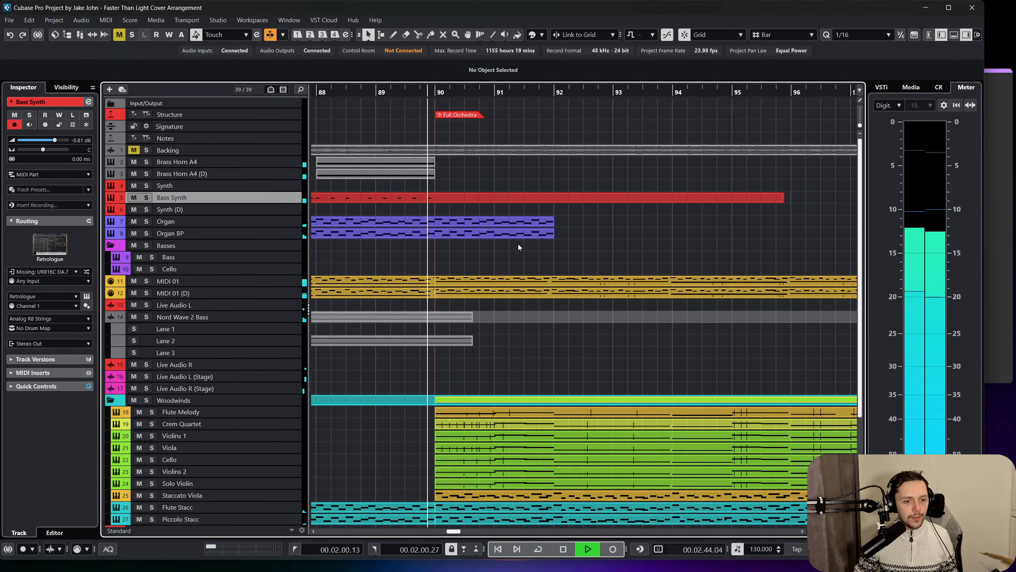
Stop playback, return to the start of the Full Orchestra section at bar 90 and solo the Backing track.
{"action": "key", "text": "space"}
{"action": "left_click", "coordinate": [434, 90]}
{"action": "left_click_drag", "start_coordinate": [435, 91], "coordinate": [434, 86]}
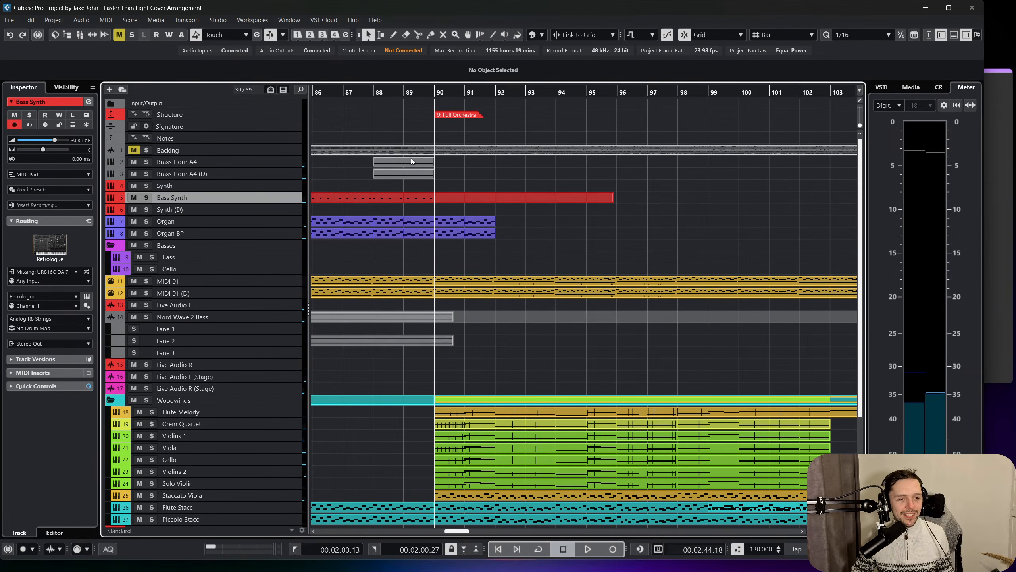
{"action": "left_click", "coordinate": [147, 151]}
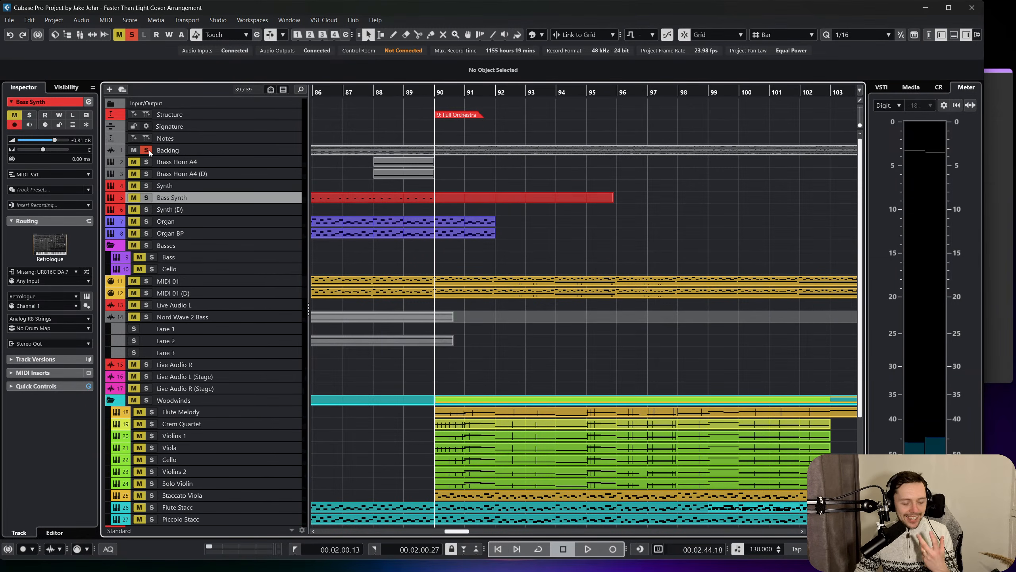
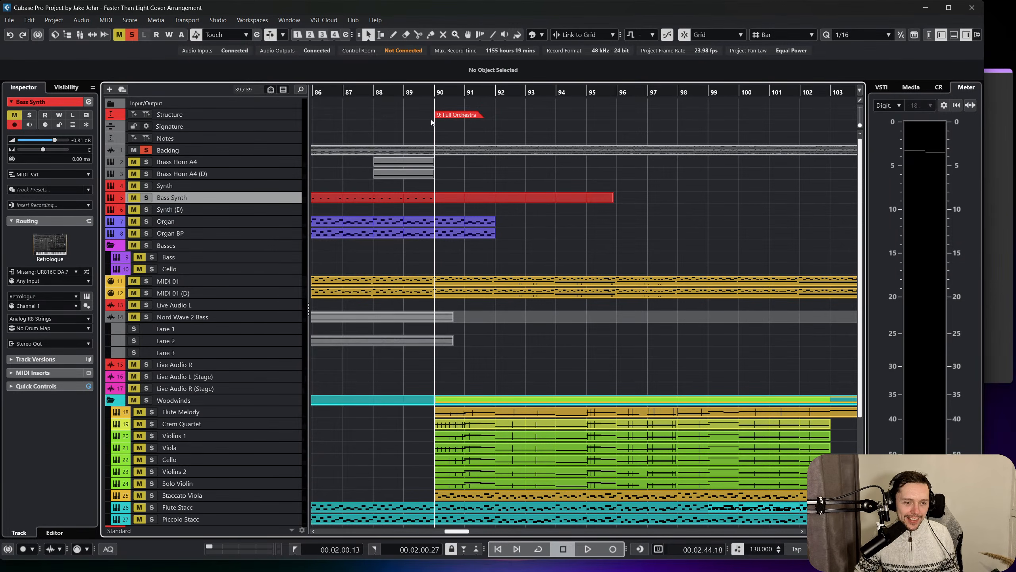
Listen to the soloed Backing track's opening of the Full Orchestra section around bar 90.
{"action": "key", "text": "space"}
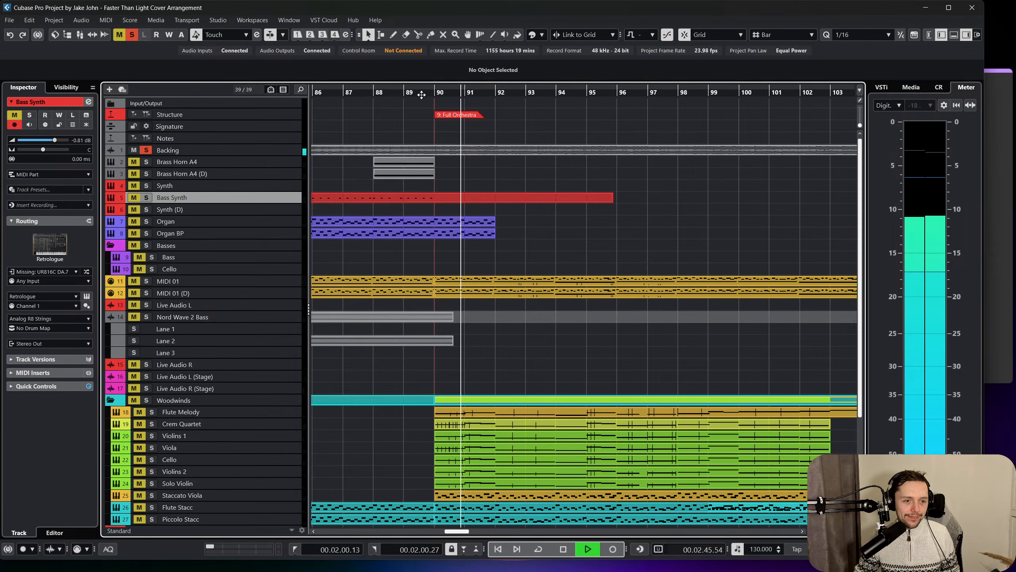
{"action": "left_click", "coordinate": [422, 95]}
{"action": "key", "text": "space"}
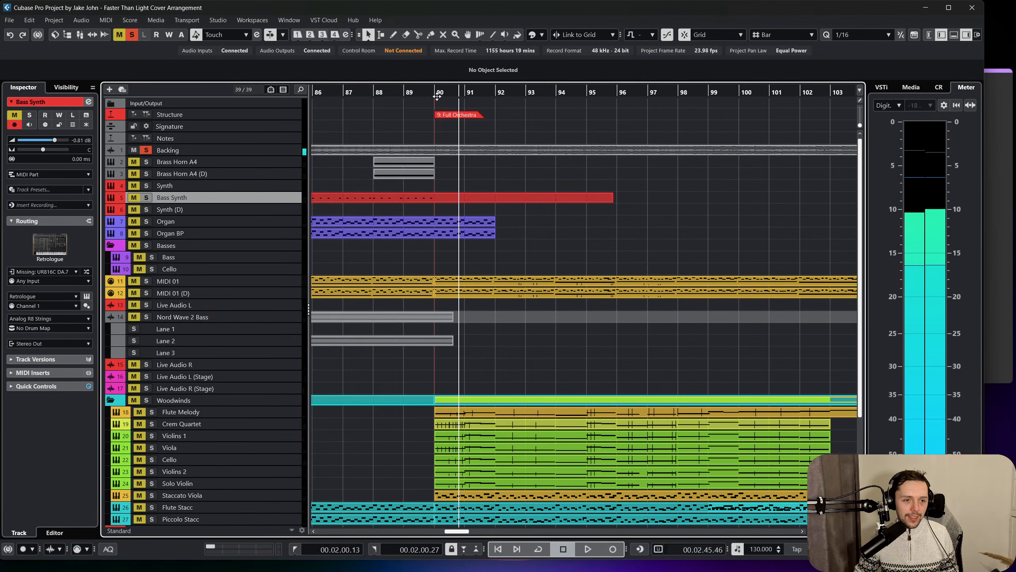
{"action": "left_click_drag", "start_coordinate": [437, 97], "coordinate": [417, 100]}
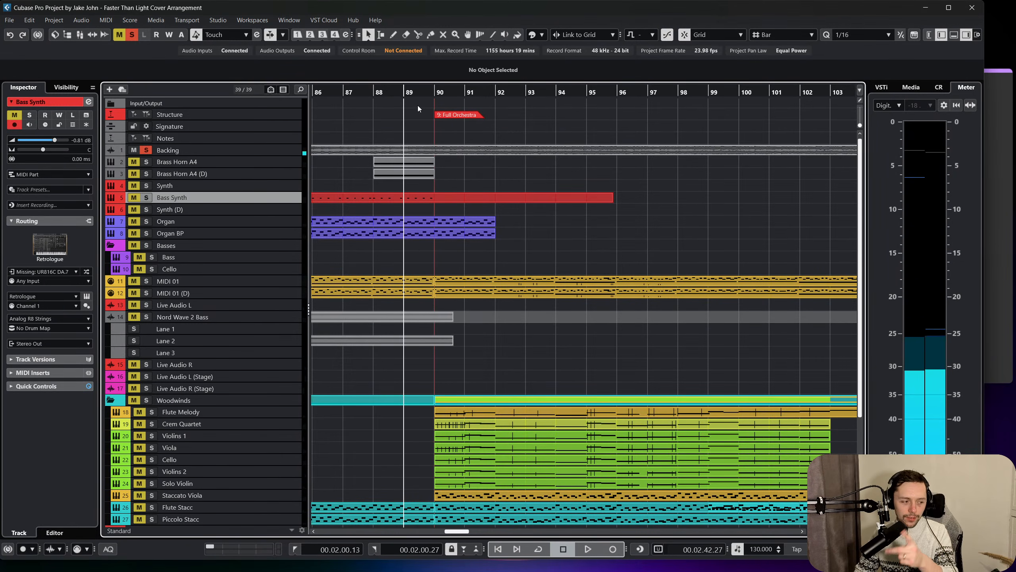
{"action": "scroll", "coordinate": [473, 235], "scroll_direction": "left", "scroll_amount": 2}
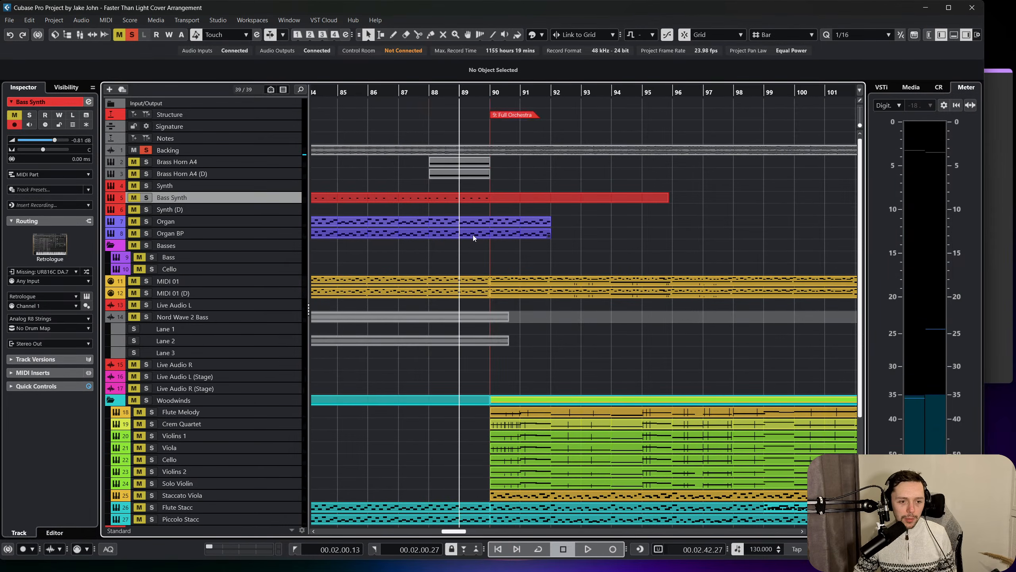
Open the Bass Synth part for note editing and add sixteenth-length D2 notes at 90.1.1, 90.1.3 and 90.2.1.
{"action": "left_click", "coordinate": [484, 200]}
{"action": "double_click", "coordinate": [508, 198]}
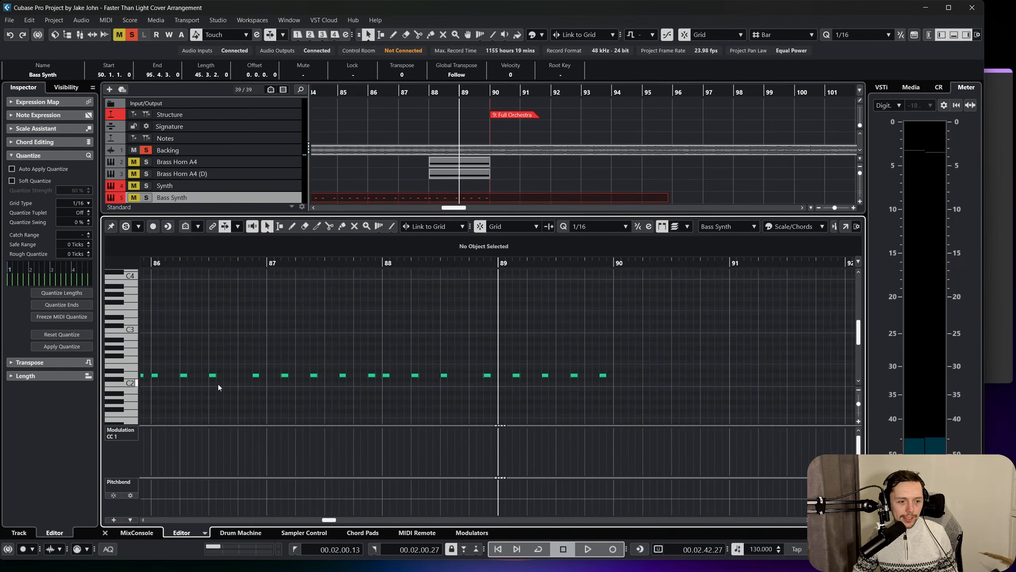
{"action": "left_click", "coordinate": [599, 227]}
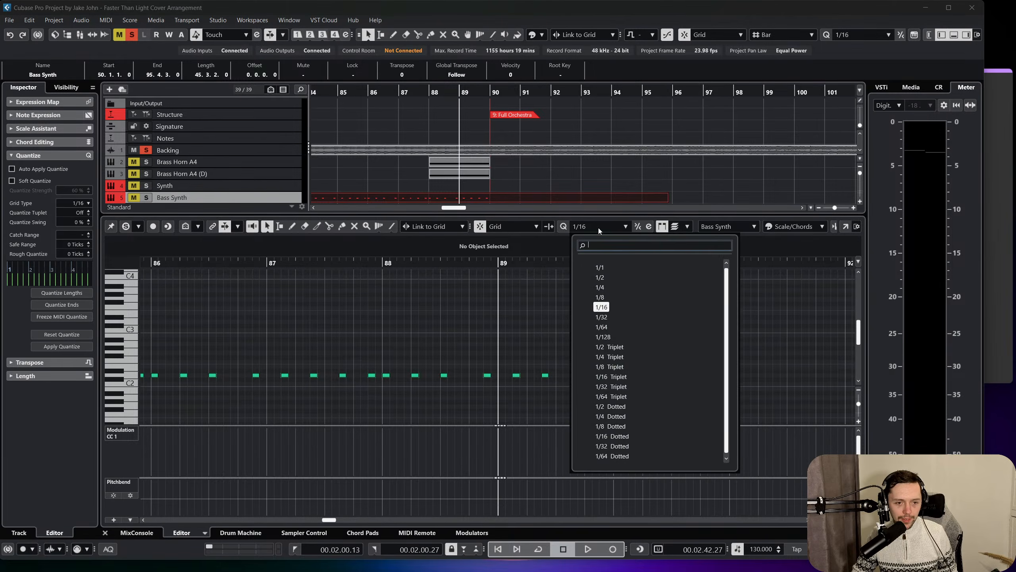
{"action": "left_click", "coordinate": [609, 227]}
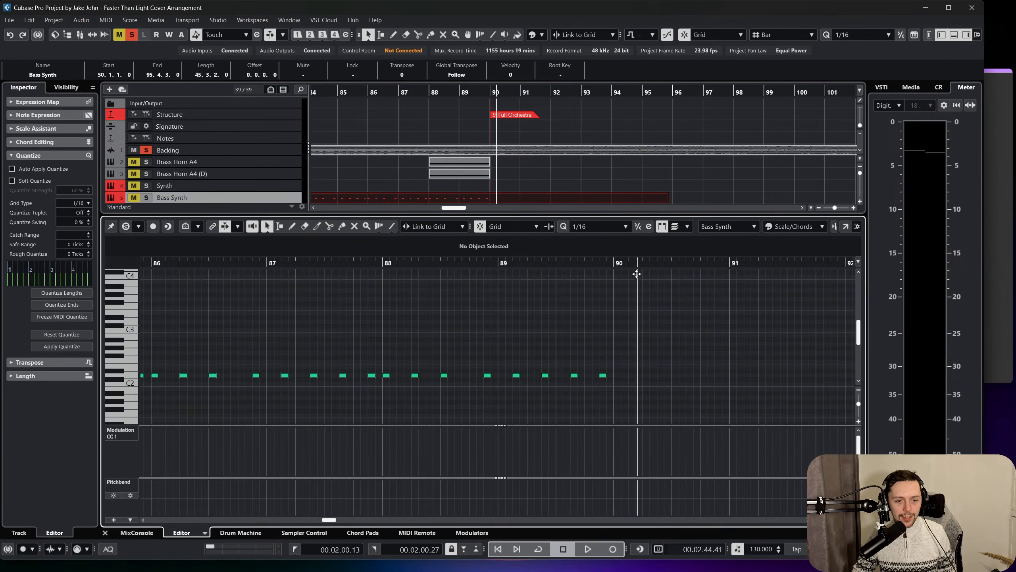
{"action": "left_click_drag", "start_coordinate": [637, 274], "coordinate": [635, 305]}
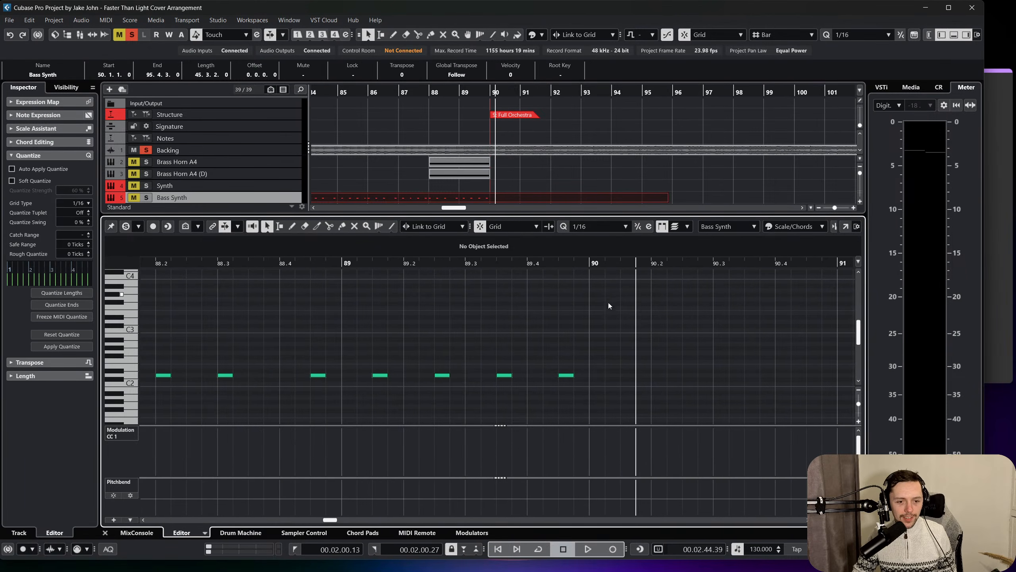
{"action": "left_click", "coordinate": [598, 375]}
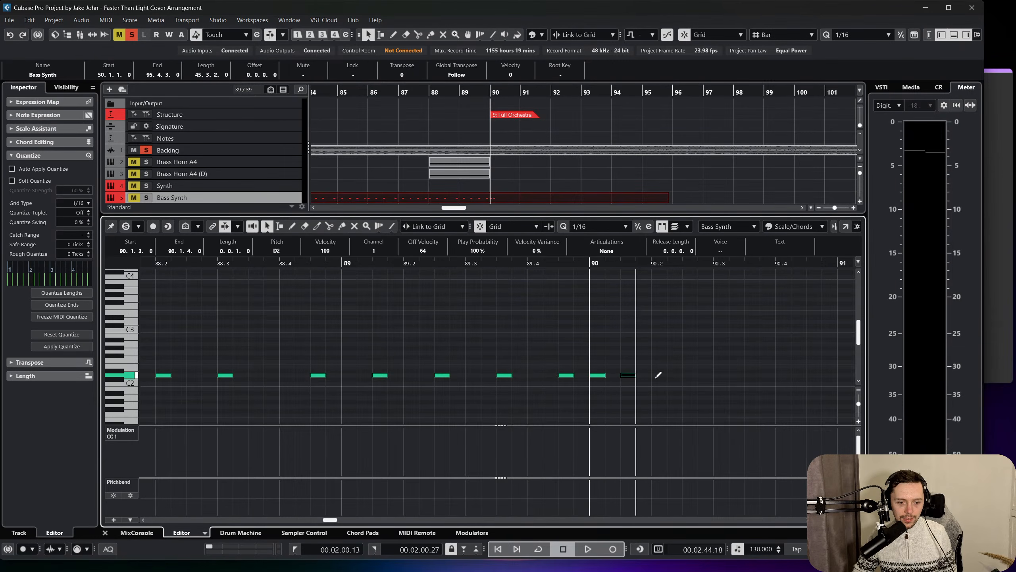
Audition the Backing track from bar 90 and add sixteenth-length D2 notes at 90.3.1, 90.3.3 and 90.4.1.
{"action": "key", "text": "space"}
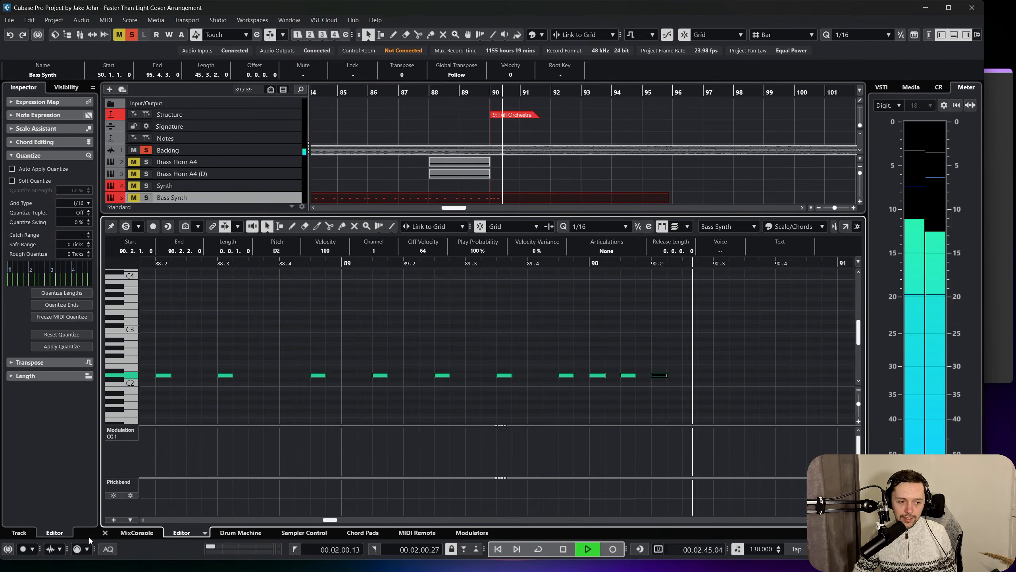
{"action": "scroll", "coordinate": [553, 386], "scroll_direction": "right", "scroll_amount": 2}
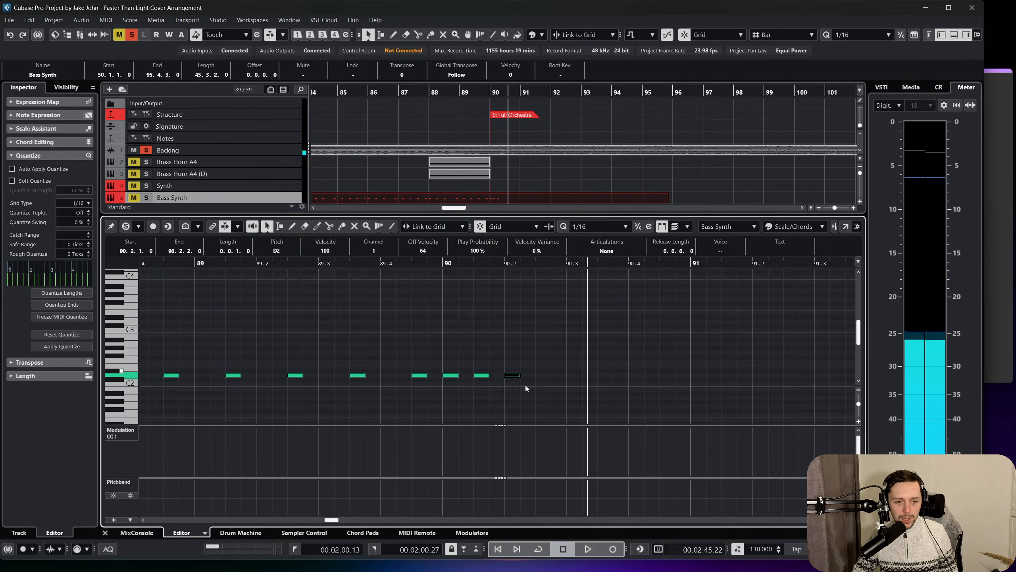
{"action": "left_click_drag", "start_coordinate": [571, 398], "coordinate": [447, 299]}
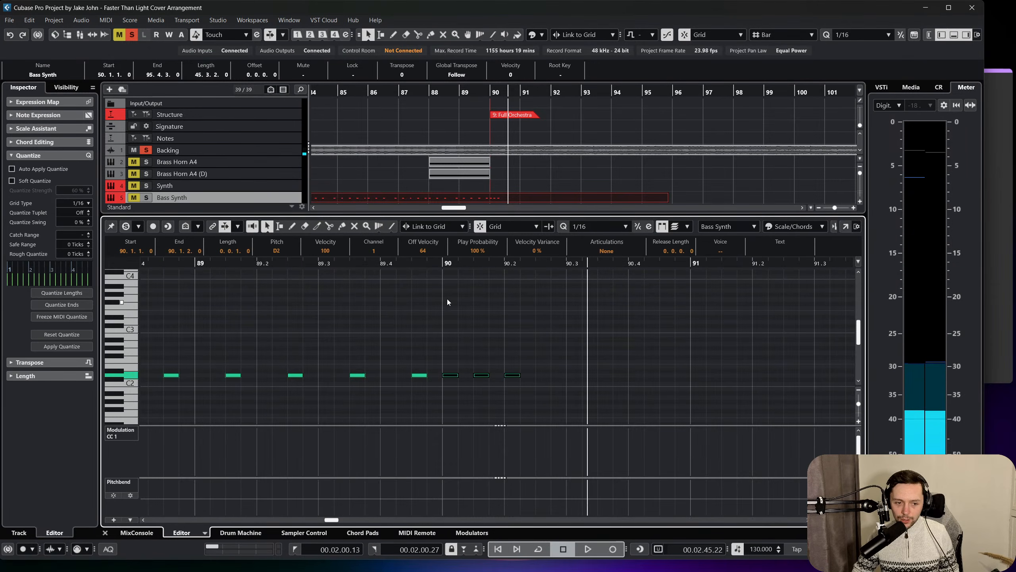
{"action": "left_click", "coordinate": [436, 266]}
{"action": "key", "text": "space"}
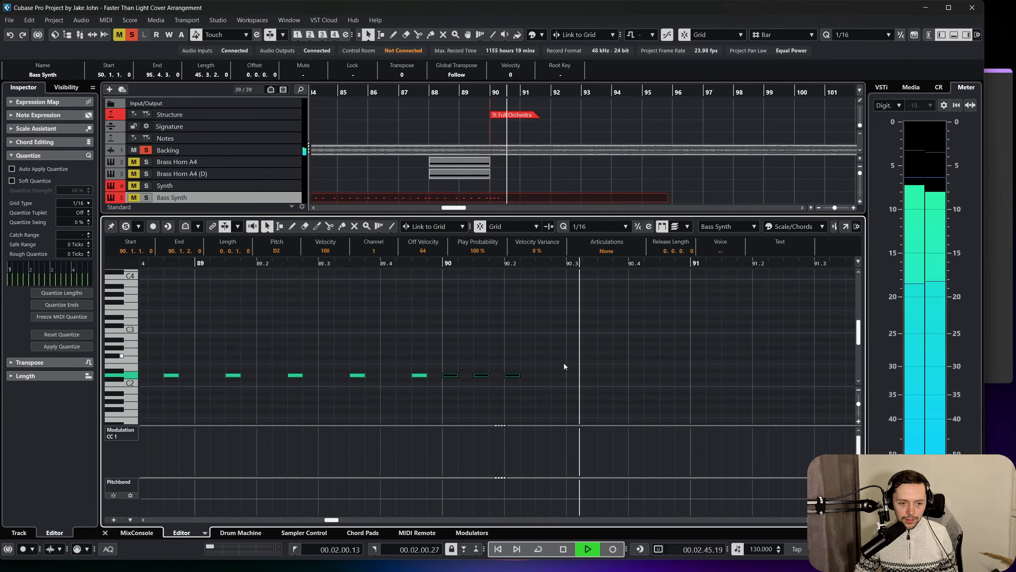
{"action": "key", "text": "space"}
{"action": "double_click", "coordinate": [569, 375]}
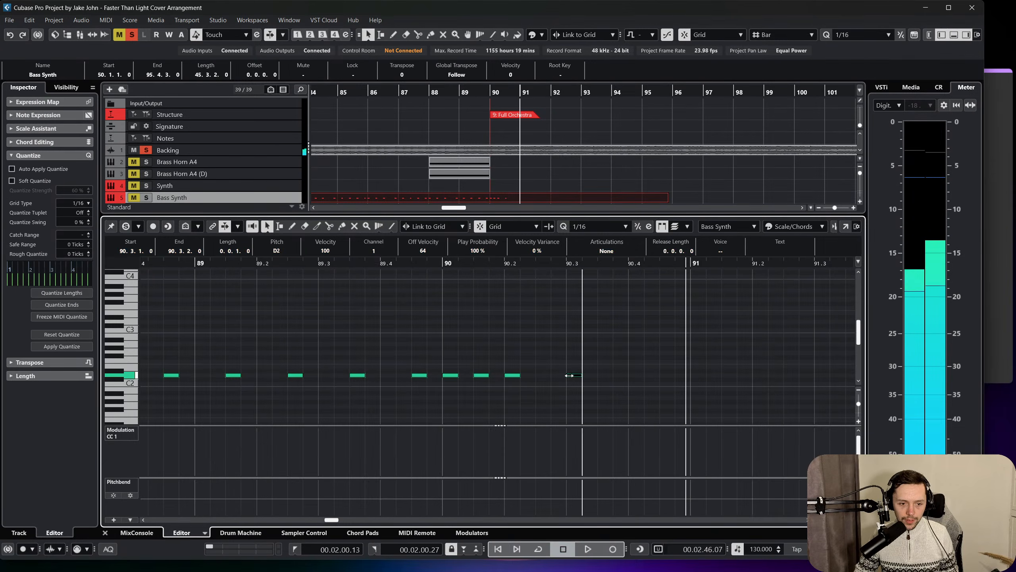
{"action": "double_click", "coordinate": [605, 375]}
{"action": "double_click", "coordinate": [636, 375]}
Replay the Backing track from bar 90 and extend the Bass Synth with D2 notes at 90.4.3, 91.1.1 and 91.1.3.
{"action": "left_click", "coordinate": [454, 268]}
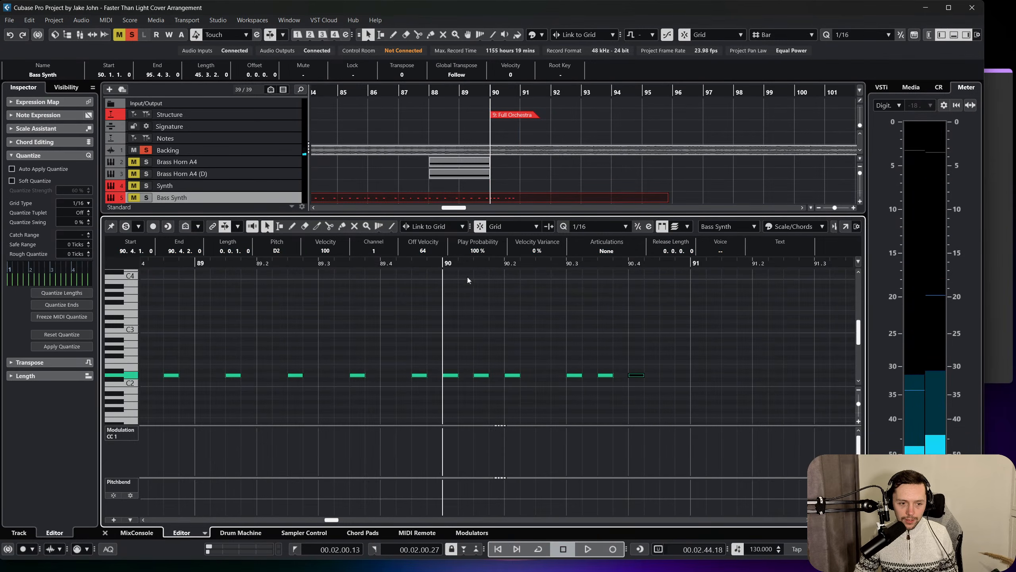
{"action": "key", "text": "space"}
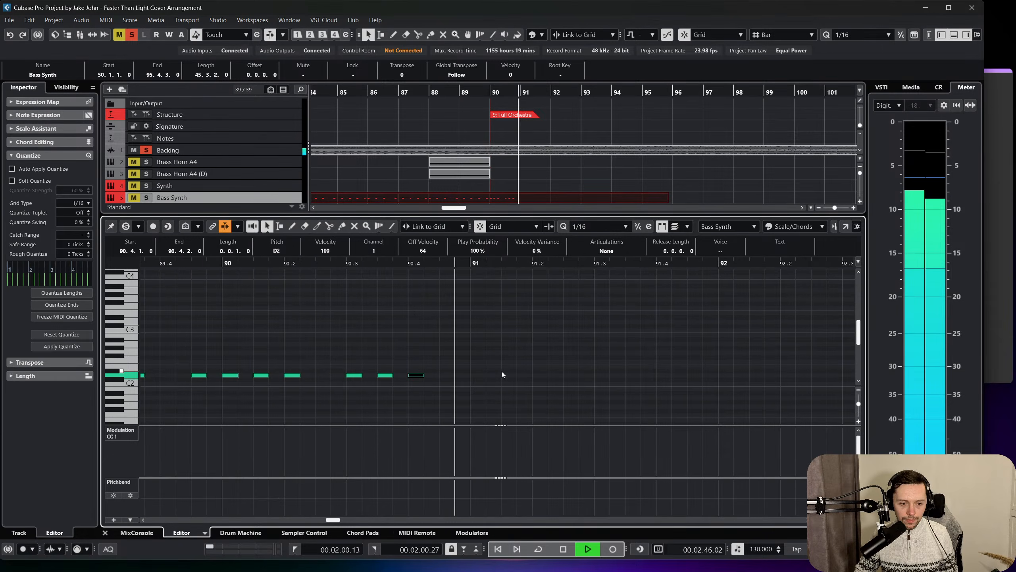
{"action": "key", "text": "space"}
{"action": "left_click", "coordinate": [447, 375]}
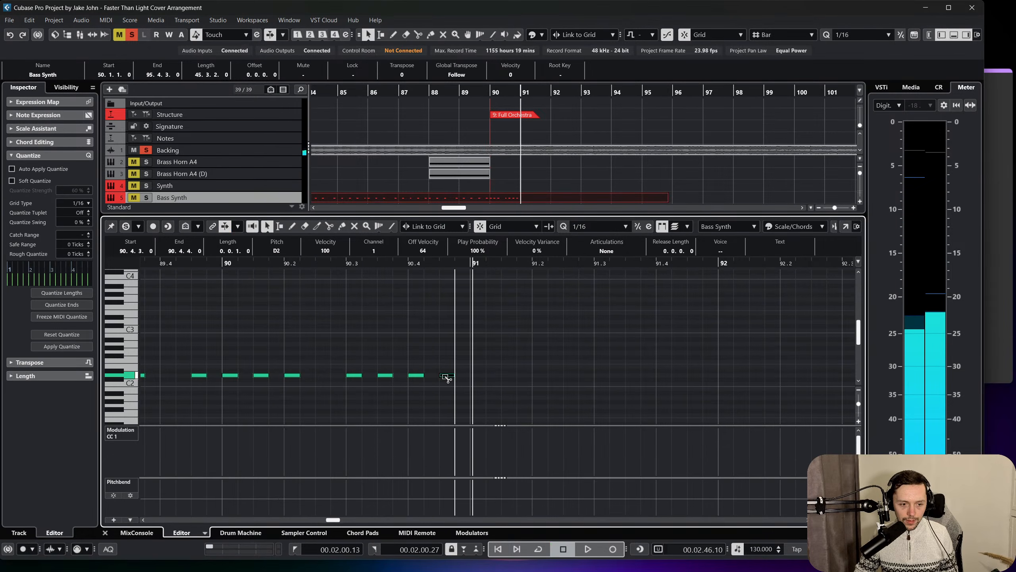
{"action": "left_click", "coordinate": [478, 376]}
{"action": "left_click", "coordinate": [507, 376]}
Listen on through bar 91 and add sixteenth-length D2 notes at 91.2.2, 91.2.4 and 91.3.2.
{"action": "key", "text": "space"}
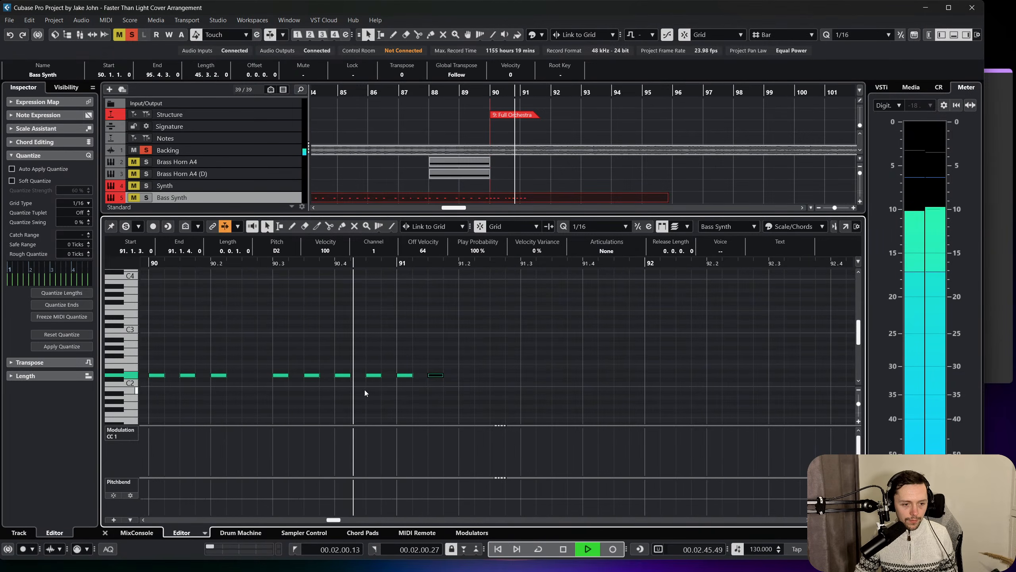
{"action": "key", "text": "space"}
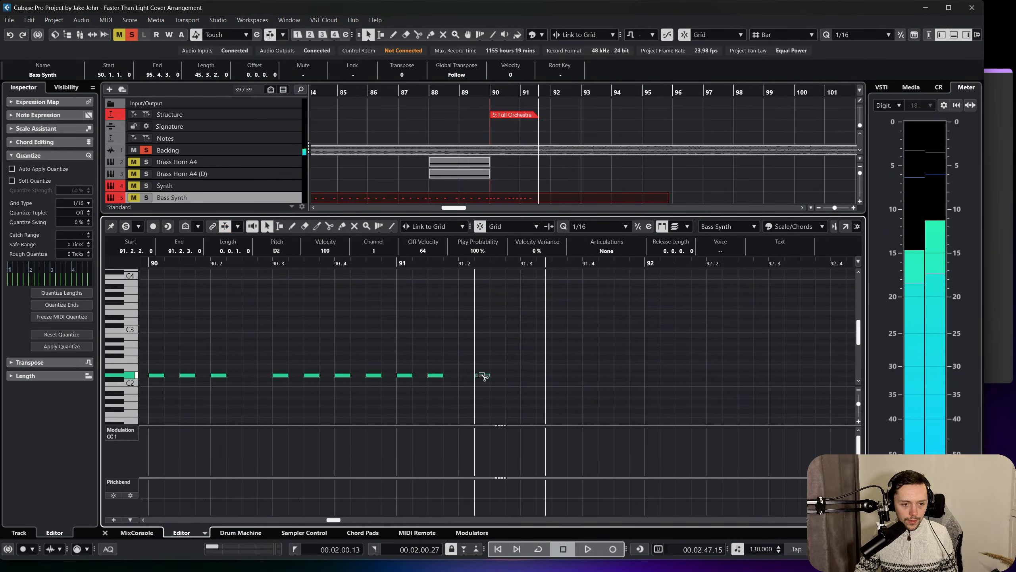
{"action": "left_click", "coordinate": [482, 375]}
{"action": "left_click", "coordinate": [513, 375]}
{"action": "left_click", "coordinate": [544, 375]}
Play from bar 90 again and finish bar 91 with D2 notes at 91.3.4, 91.4.2 and 91.4.4.
{"action": "scroll", "coordinate": [536, 371], "scroll_direction": "left", "scroll_amount": 3}
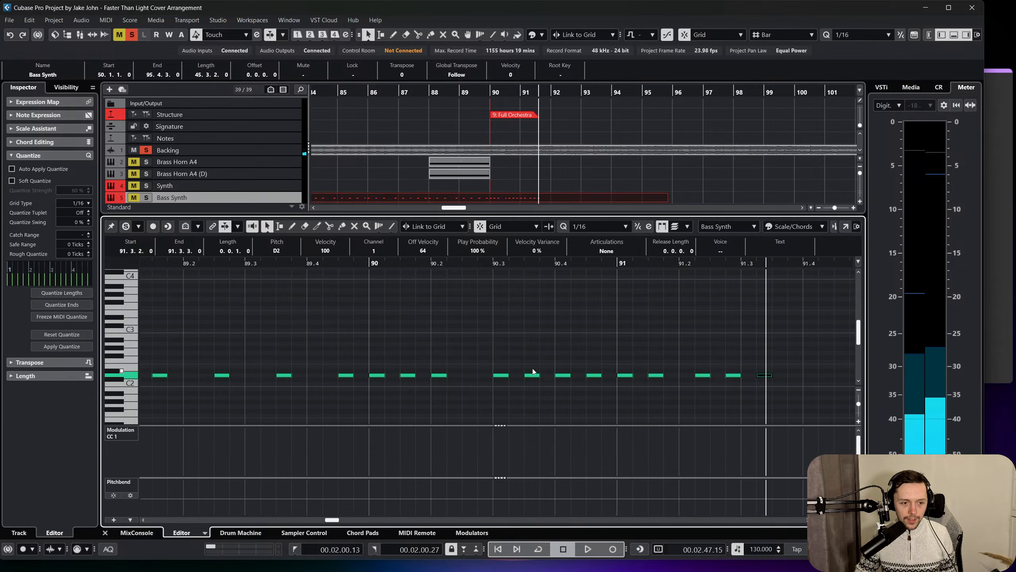
{"action": "left_click", "coordinate": [367, 263]}
{"action": "key", "text": "space"}
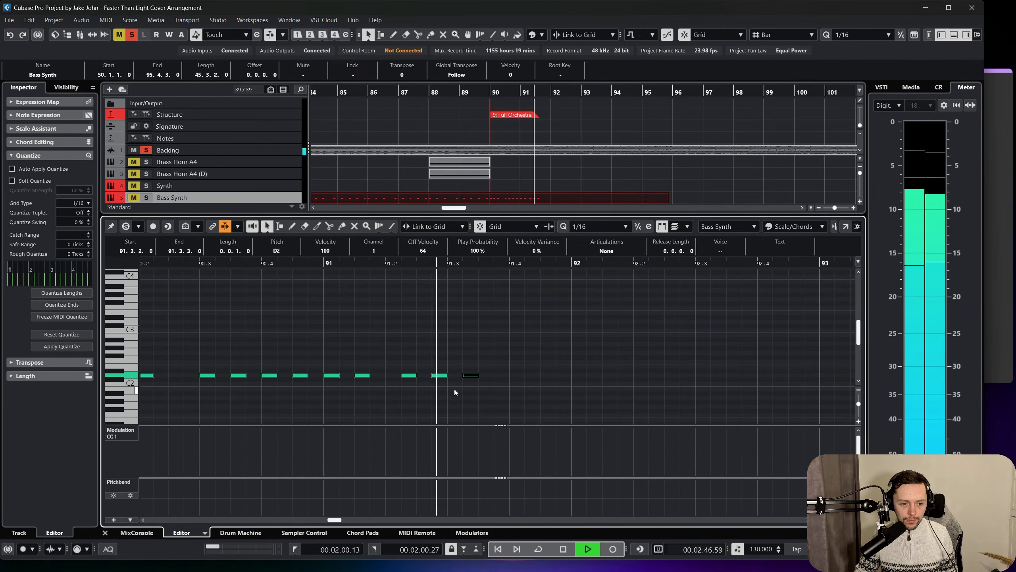
{"action": "key", "text": "space"}
{"action": "left_click", "coordinate": [503, 375]}
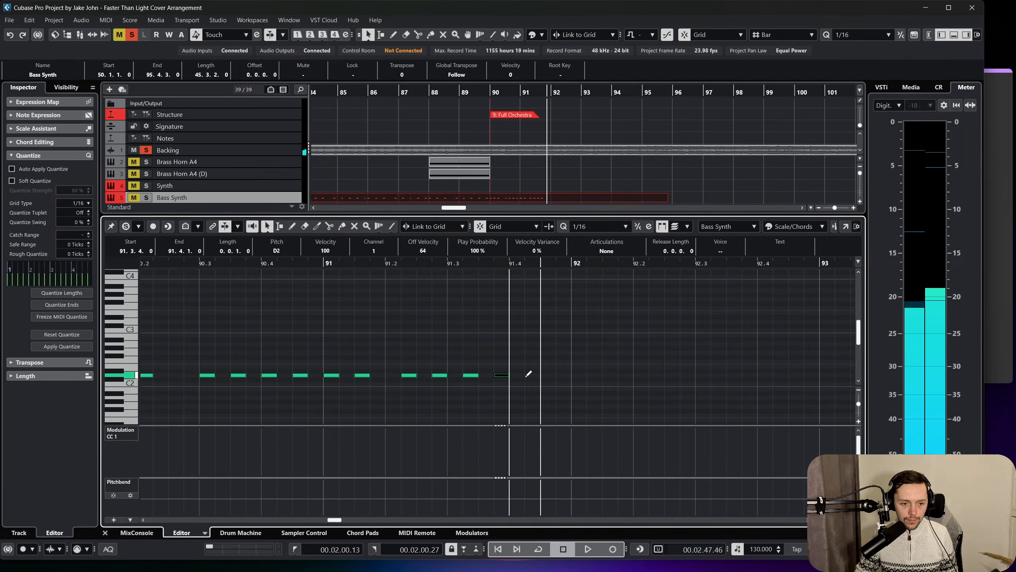
{"action": "left_click", "coordinate": [527, 375]}
{"action": "scroll", "coordinate": [539, 367], "scroll_direction": "left", "scroll_amount": 3}
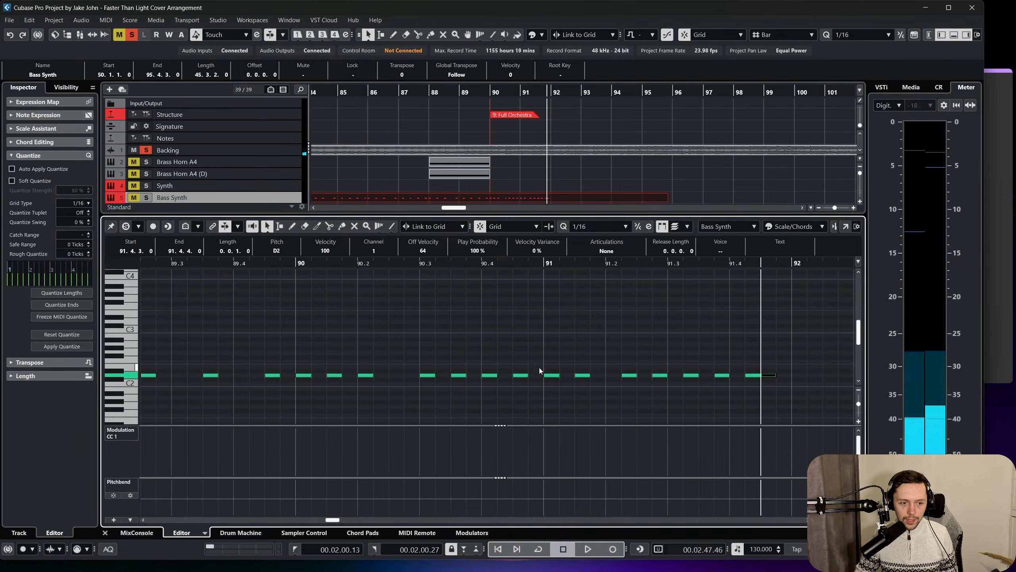
{"action": "left_click", "coordinate": [783, 375]}
Play the Backing track from bar 90 to check the rhythm against the drawn notes, and close the note editor.
{"action": "left_click", "coordinate": [301, 263]}
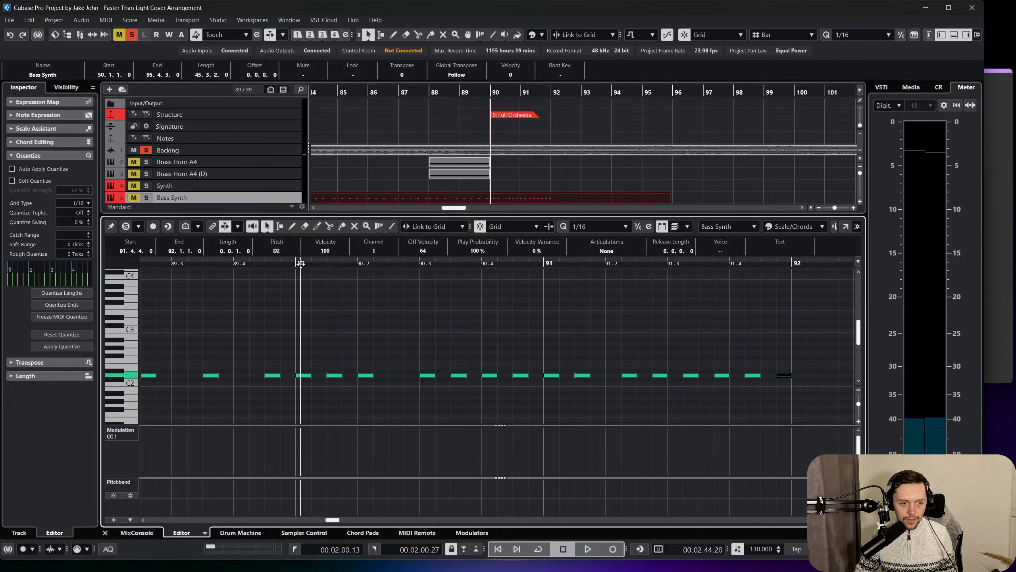
{"action": "key", "text": "space"}
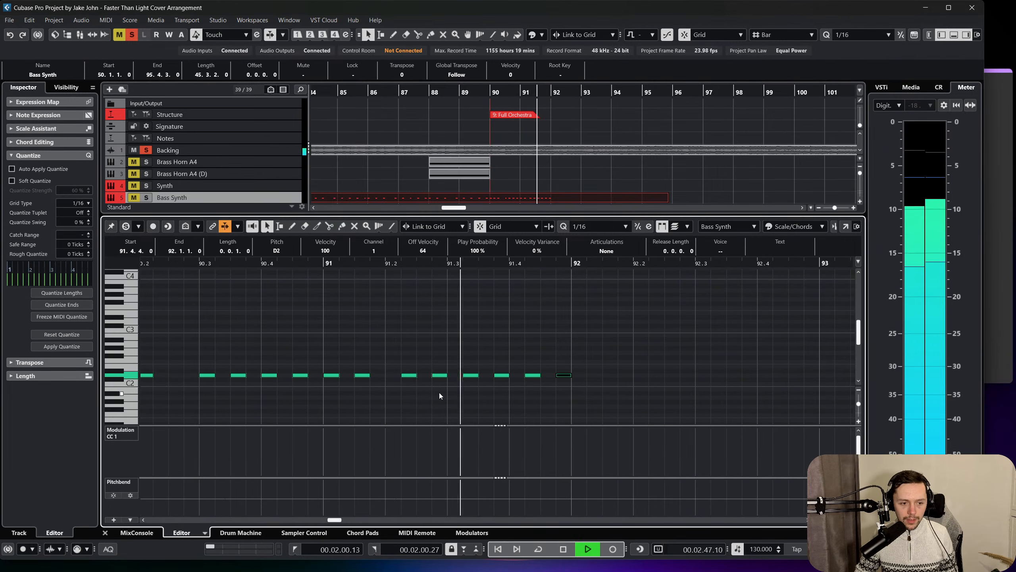
{"action": "key", "text": "space"}
{"action": "left_click", "coordinate": [105, 533]}
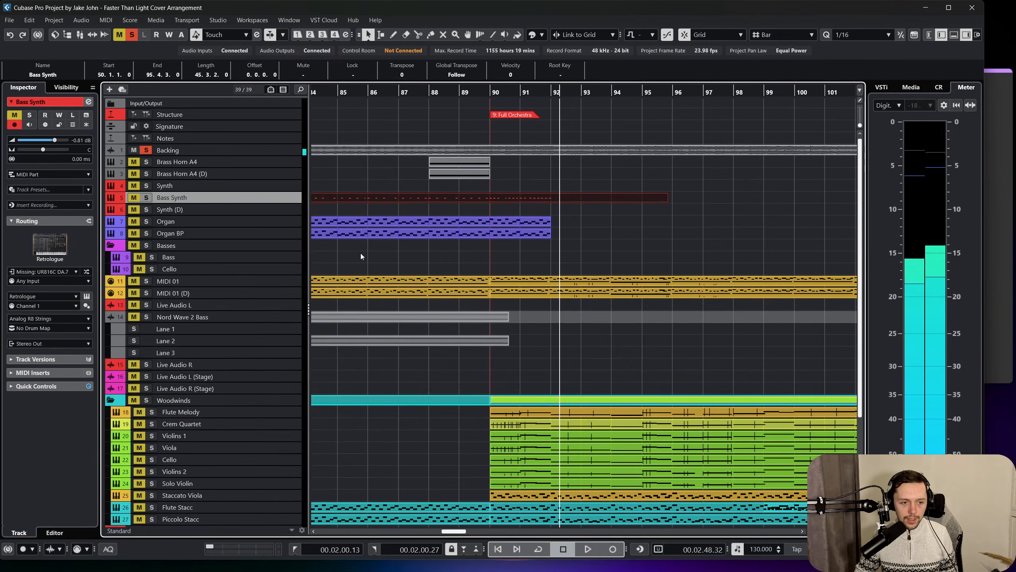
Solo the Bass Synth instead of the Backing track and listen to its new notes from bar 90.
{"action": "left_click", "coordinate": [146, 197]}
{"action": "left_click", "coordinate": [505, 93]}
{"action": "key", "text": "space"}
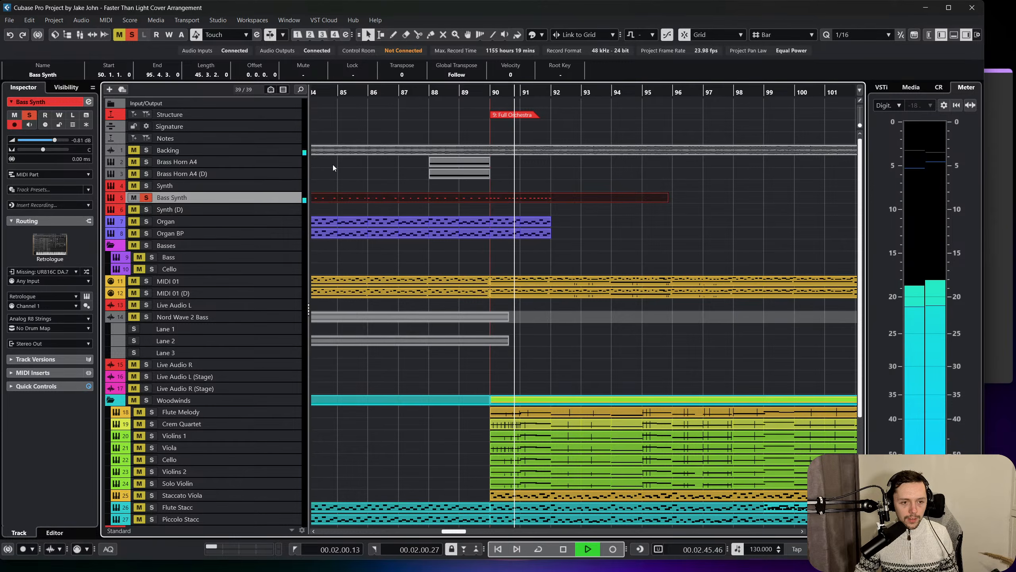
{"action": "key", "text": "space"}
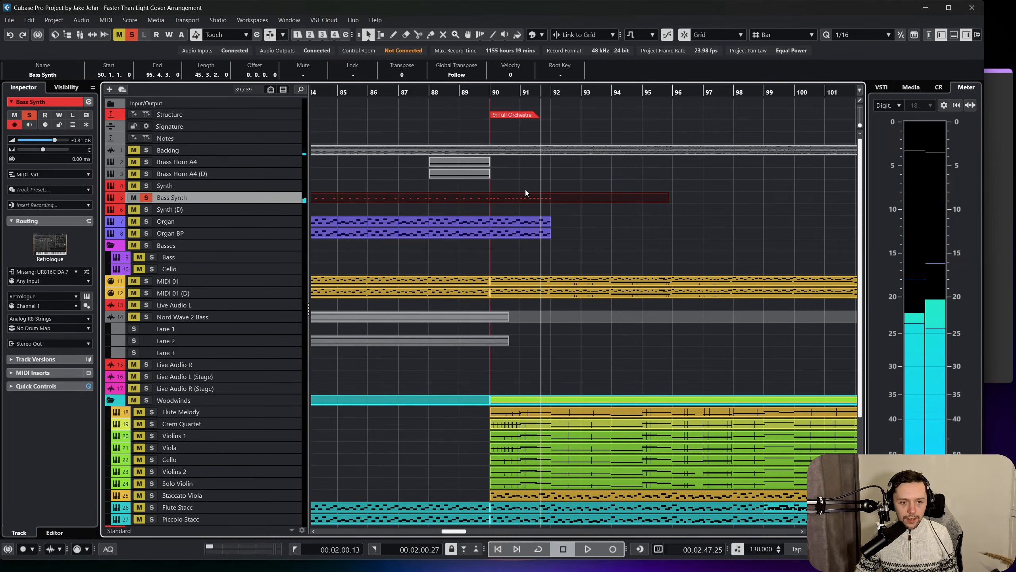
Reopen the Bass Synth part and shift its last six D2 notes one sixteenth later so they begin at 91.2.3.
{"action": "double_click", "coordinate": [526, 196]}
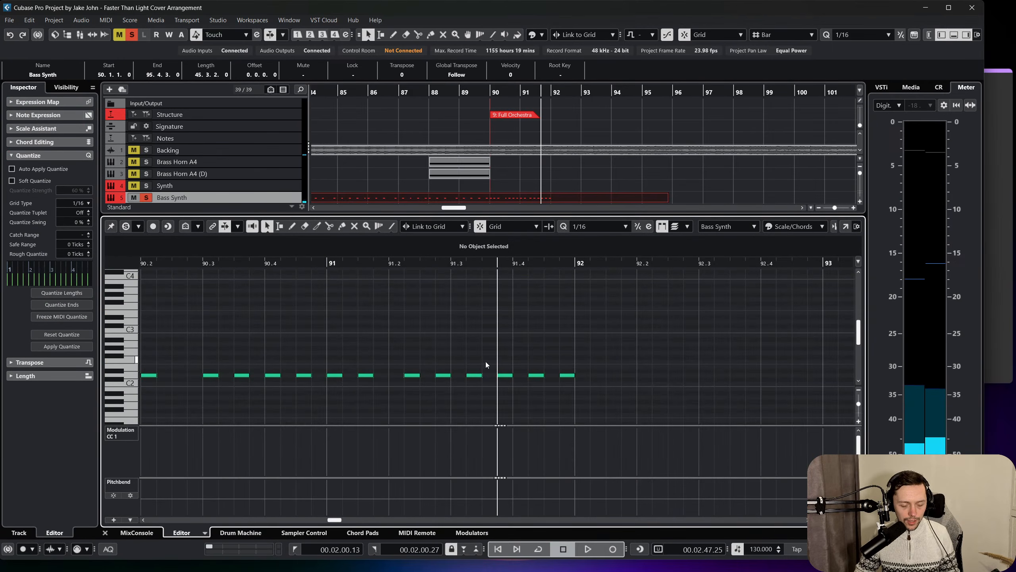
{"action": "scroll", "coordinate": [479, 351], "scroll_direction": "left", "scroll_amount": 3}
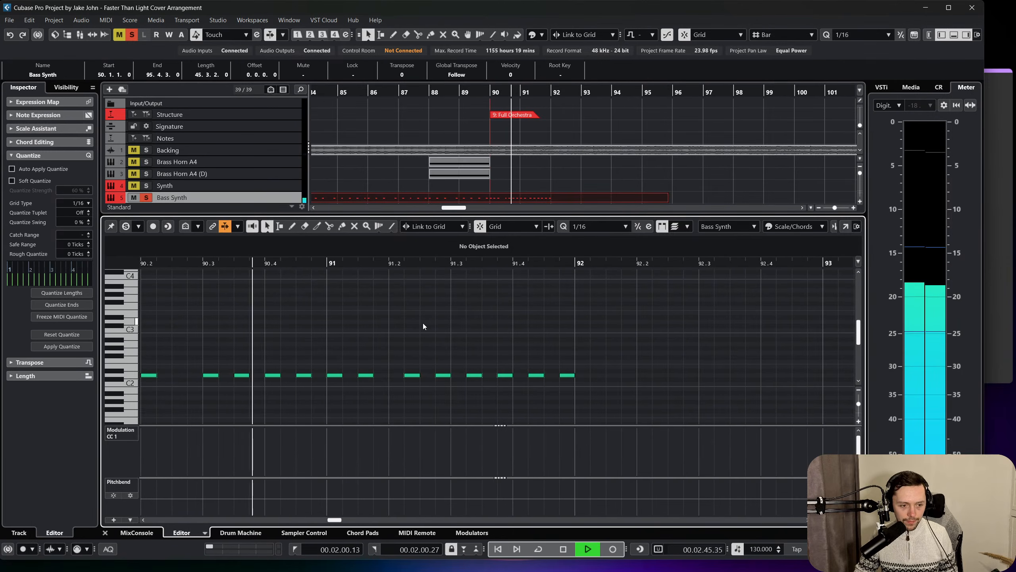
{"action": "key", "text": "space"}
{"action": "left_click_drag", "start_coordinate": [402, 339], "coordinate": [619, 414]}
{"action": "mouse_move", "coordinate": [409, 377]}
{"action": "left_mouse_down"}
{"action": "mouse_move", "coordinate": [438, 379]}
{"action": "mouse_move", "coordinate": [428, 379]}
{"action": "left_mouse_up"}
{"action": "scroll", "coordinate": [574, 364], "scroll_direction": "left", "scroll_amount": 3}
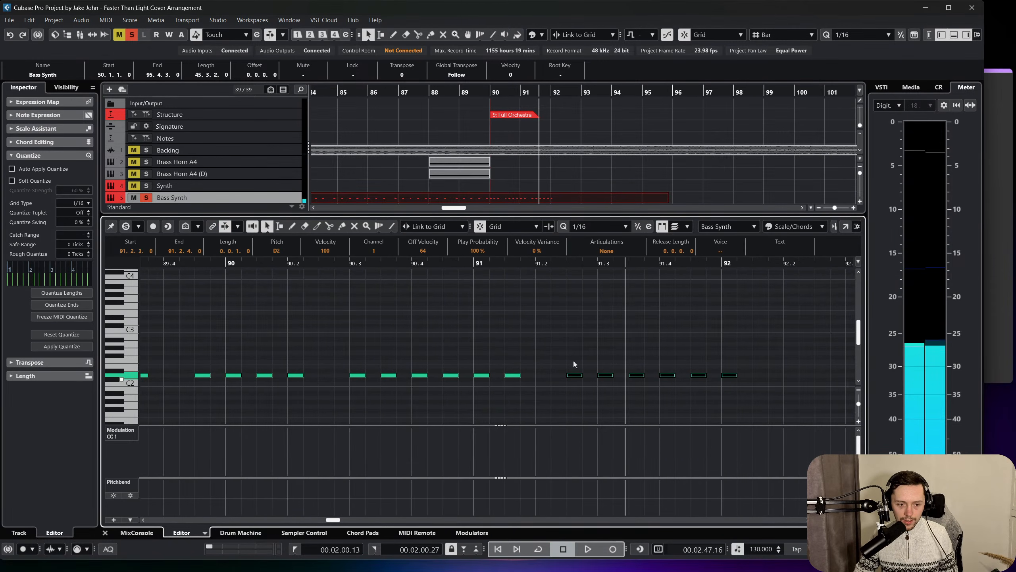
Play the shifted Bass Synth notes from bar 90 and delete the last D2 note at 92.1.1.
{"action": "left_click", "coordinate": [230, 264]}
{"action": "key", "text": "space"}
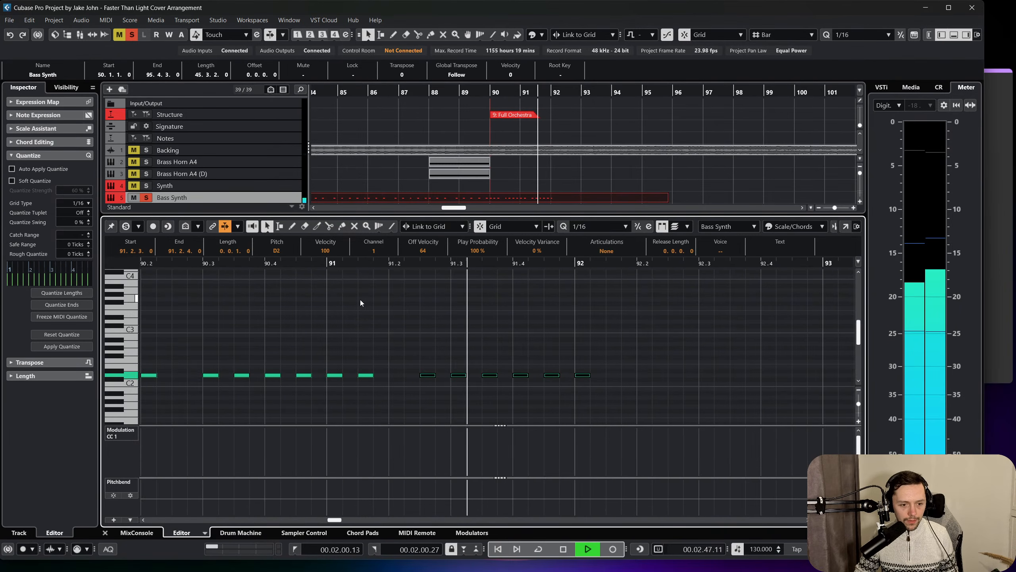
{"action": "left_click", "coordinate": [599, 381]}
{"action": "key", "text": "space"}
{"action": "left_click", "coordinate": [523, 332]}
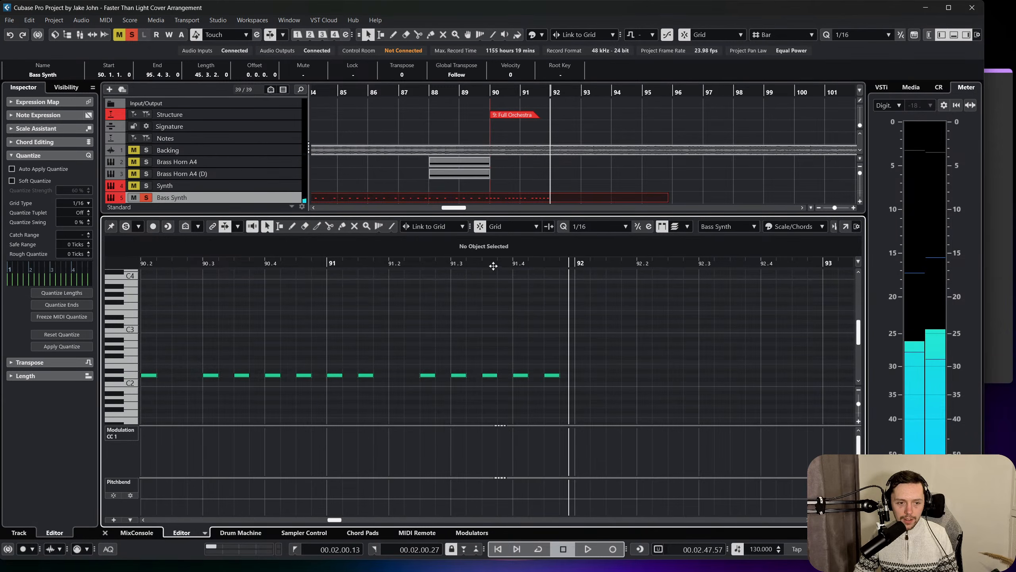
Copy the two-bar D2 rhythm from bar 90 and place the copy so it starts at 92.1.1.
{"action": "left_click_drag", "start_coordinate": [493, 262], "coordinate": [478, 265]}
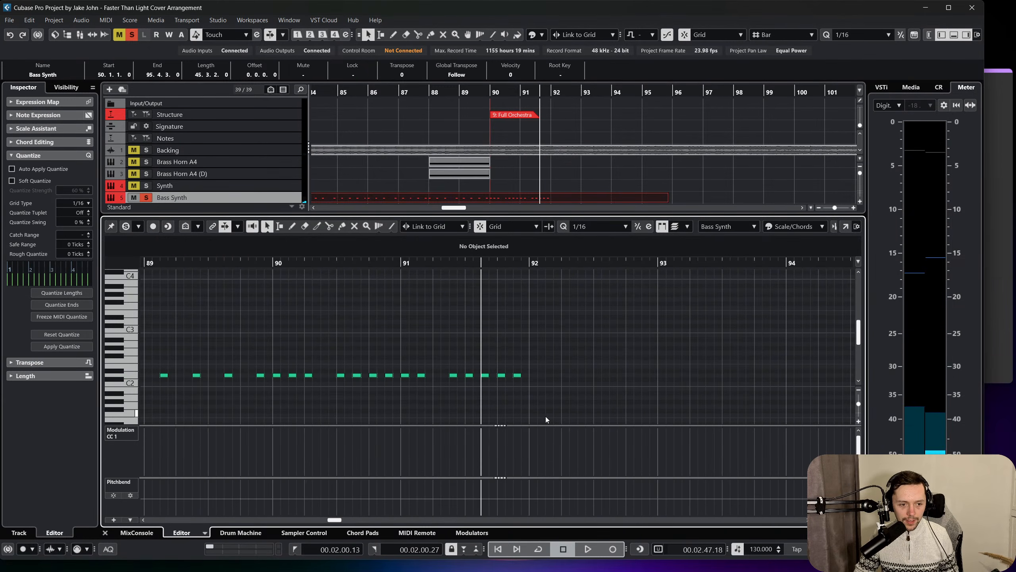
{"action": "left_click_drag", "start_coordinate": [562, 408], "coordinate": [276, 339]}
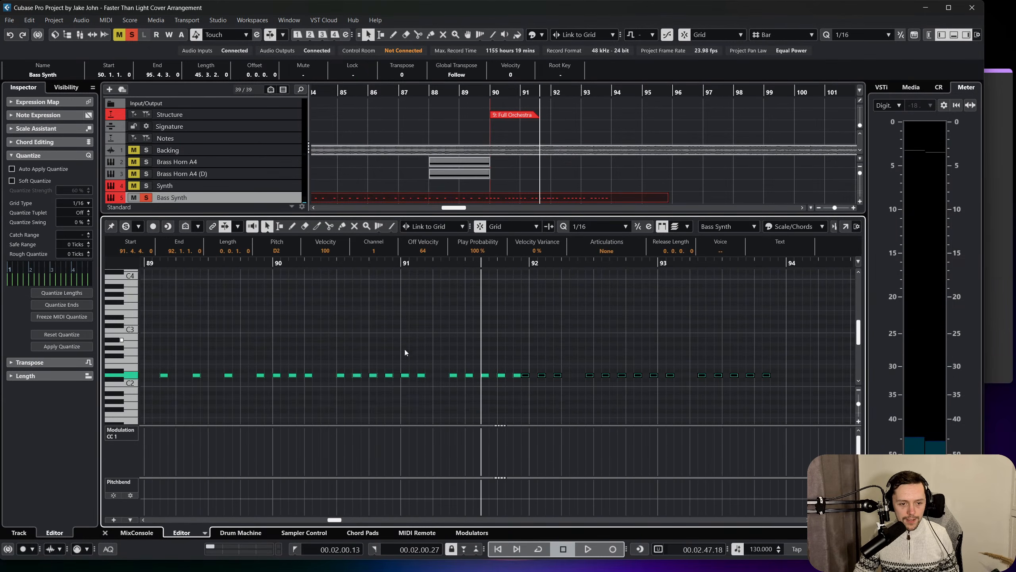
{"action": "left_click", "coordinate": [525, 376]}
{"action": "left_click_drag", "start_coordinate": [530, 378], "coordinate": [538, 376]}
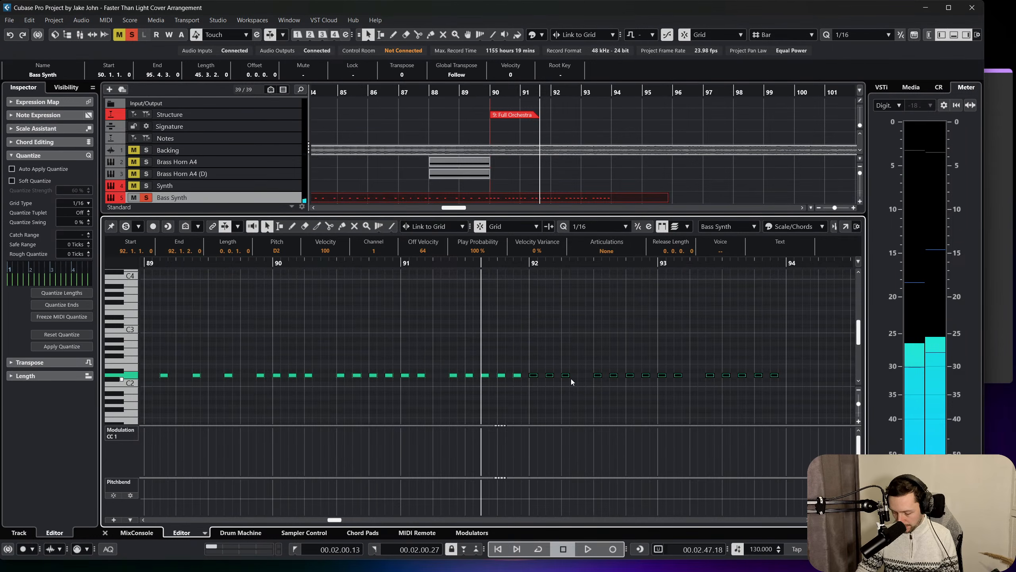
Lower the copied notes to C2, then repeat them from 94.1.1 at A#1, letting the part be enlarged.
{"action": "scroll", "coordinate": [643, 371], "scroll_direction": "right", "scroll_amount": 3}
{"action": "left_click_drag", "start_coordinate": [644, 372], "coordinate": [644, 383]}
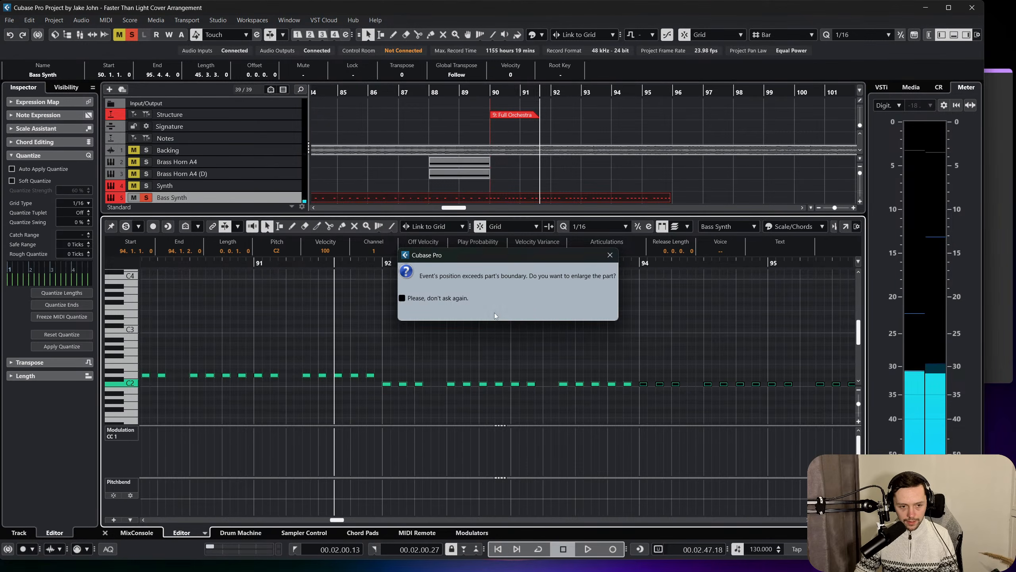
{"action": "key", "text": "Return"}
{"action": "key", "text": "Down"}
{"action": "key", "text": "Down"}
{"action": "scroll", "coordinate": [622, 328], "scroll_direction": "right", "scroll_amount": 5}
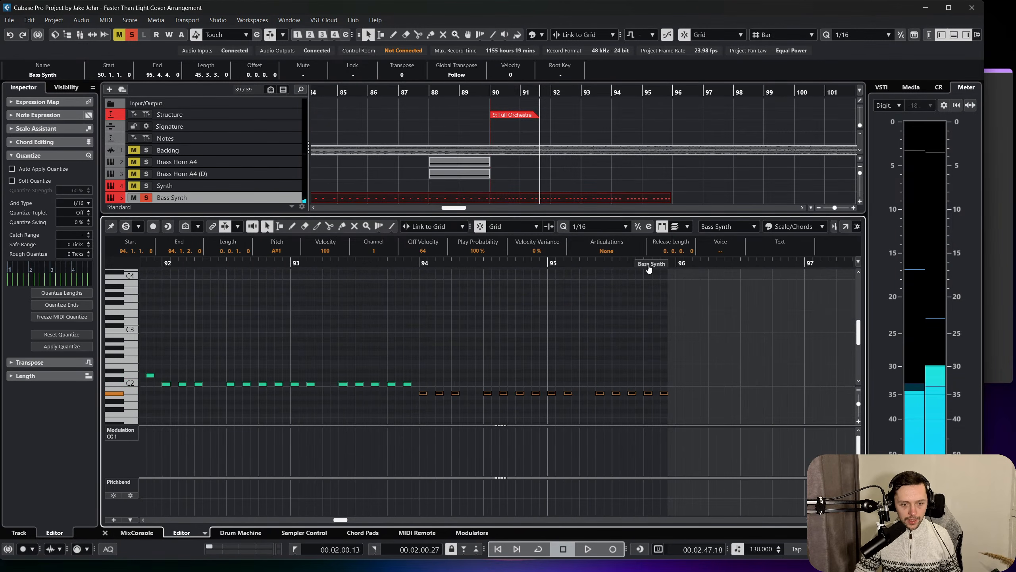
Extend the part to 97.4.4, copy the A#1 pattern to 96.1.1 raised to C2, and close the note editor.
{"action": "left_click_drag", "start_coordinate": [649, 269], "coordinate": [825, 273]}
{"action": "key", "text": "ctrl+d"}
{"action": "scroll", "coordinate": [638, 393], "scroll_direction": "right", "scroll_amount": 2}
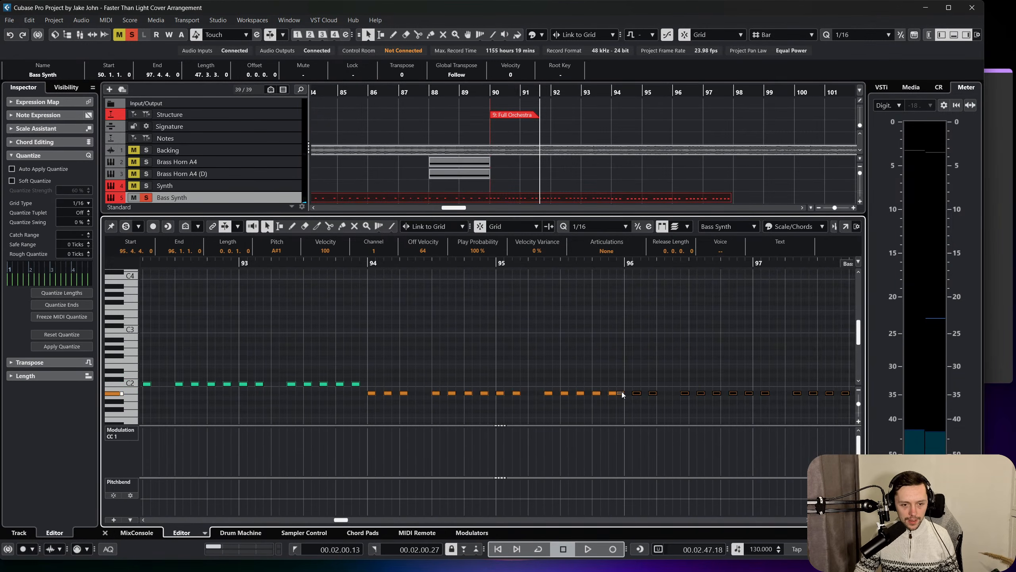
{"action": "left_click_drag", "start_coordinate": [622, 395], "coordinate": [638, 377]}
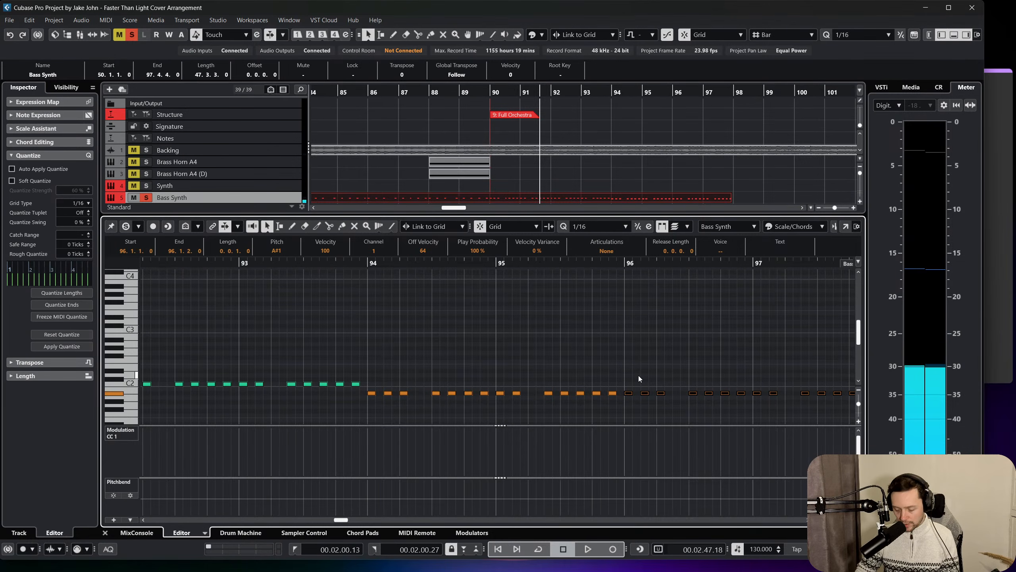
{"action": "key", "text": "Up"}
{"action": "key", "text": "Up"}
{"action": "left_click", "coordinate": [576, 367]}
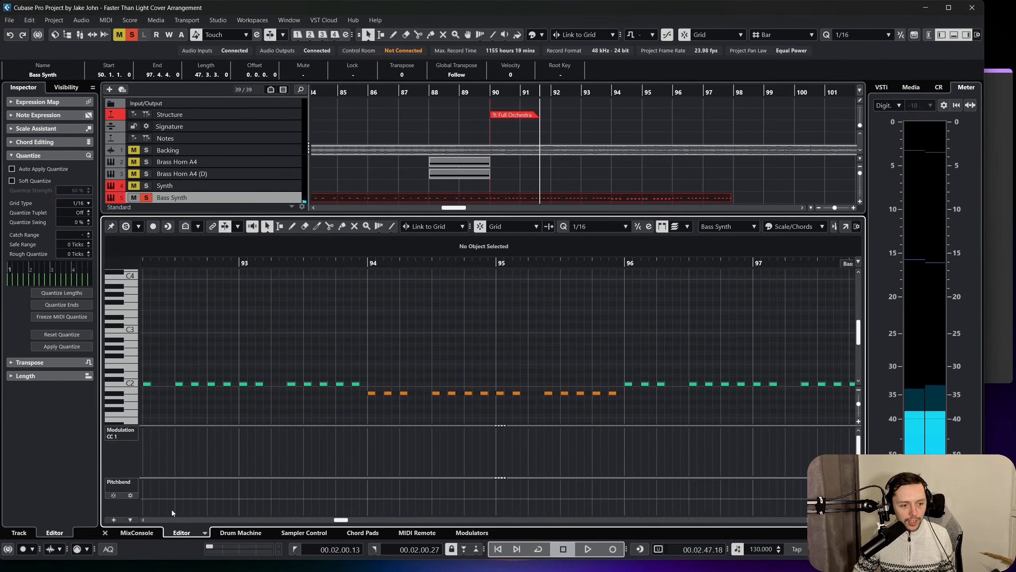
{"action": "left_click", "coordinate": [106, 533]}
{"action": "left_click", "coordinate": [598, 333]}
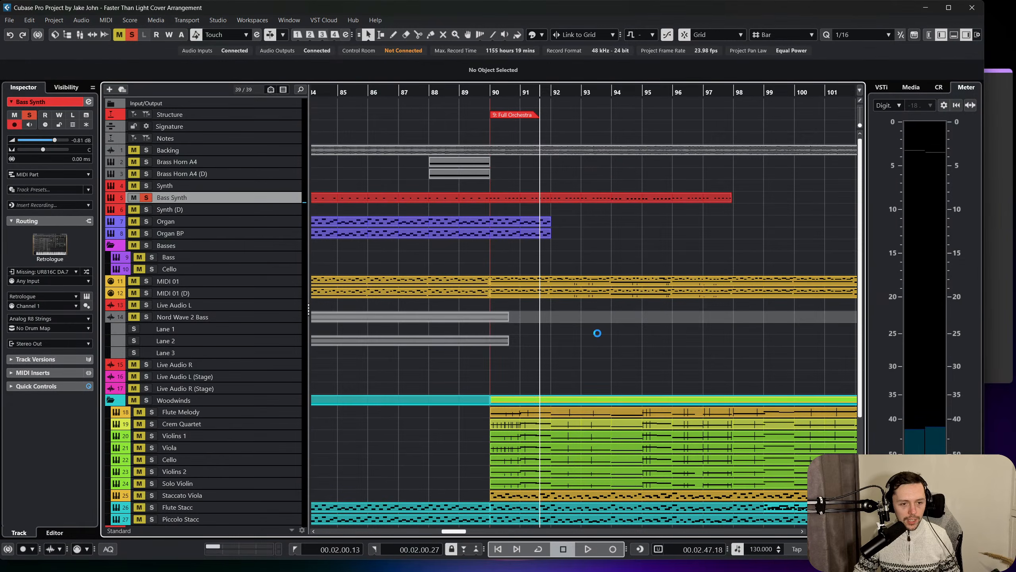
Play the new Bass Synth notes from bar 90 in the full mix and soloed together with the Backing track.
{"action": "left_click", "coordinate": [472, 93]}
{"action": "key", "text": "s"}
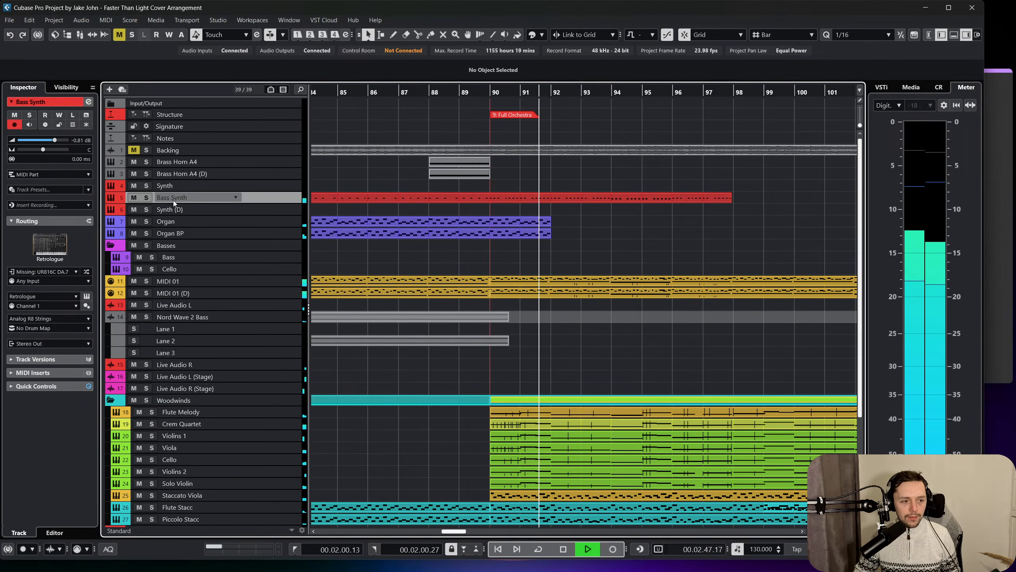
{"action": "key", "text": "space"}
{"action": "left_click", "coordinate": [148, 197]}
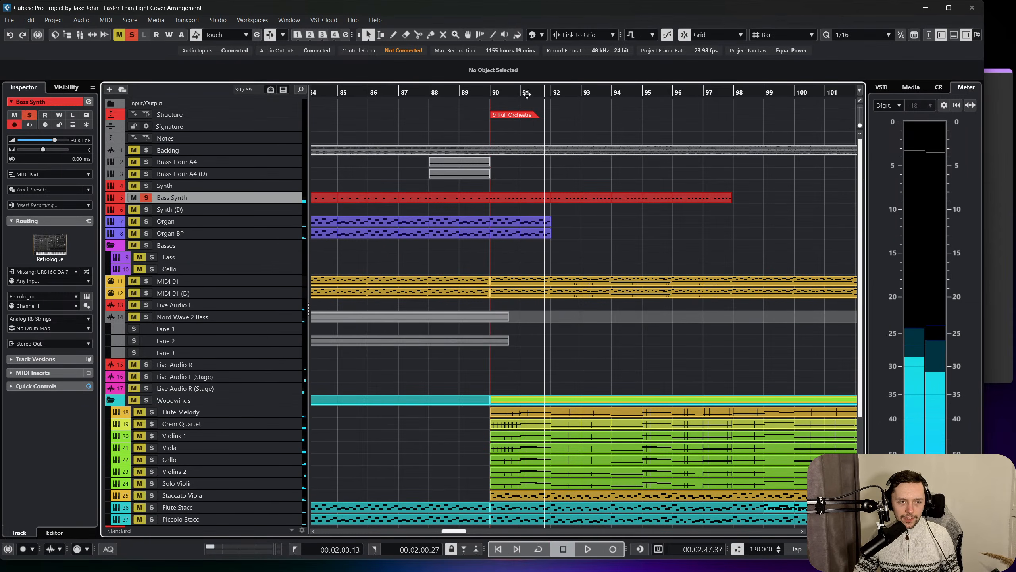
{"action": "left_click", "coordinate": [493, 93]}
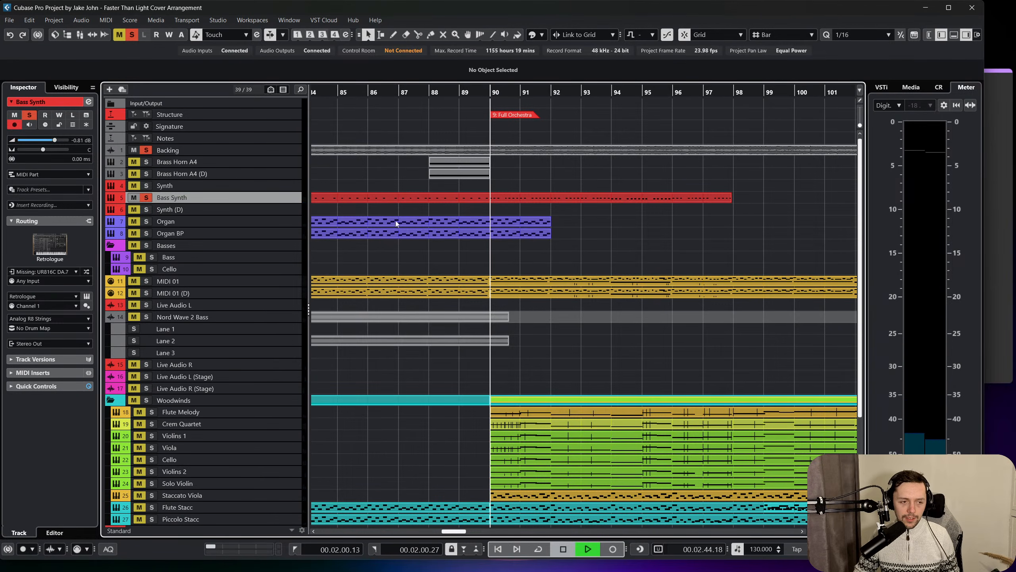
{"action": "left_click", "coordinate": [135, 150]}
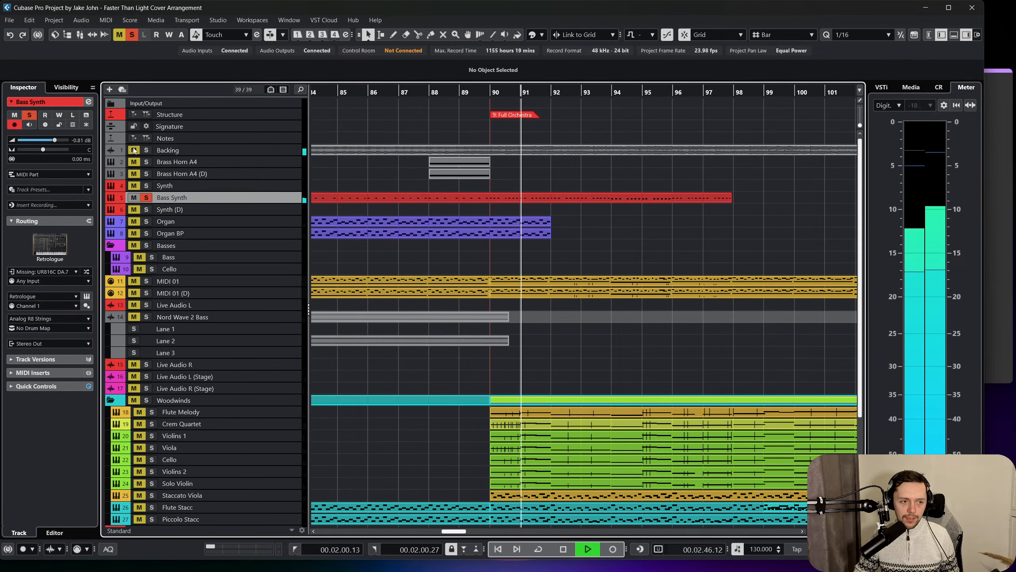
Bring Piccolo Stacc, Flute Stacc, MIDI 01 (D) and MIDI 01 into the soloed playback of the Bass Synth.
{"action": "scroll", "coordinate": [329, 294], "scroll_direction": "down", "scroll_amount": 3}
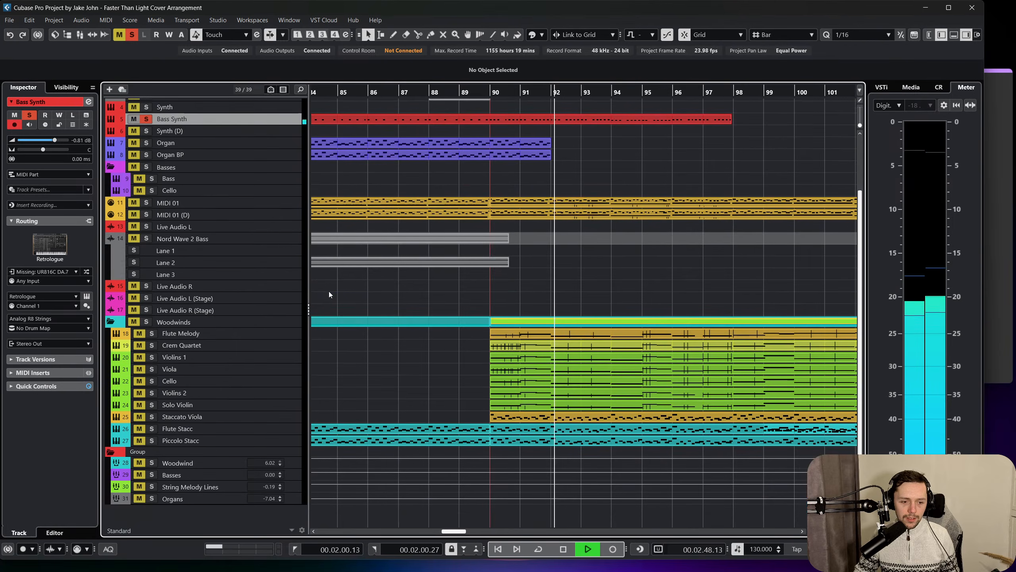
{"action": "left_click", "coordinate": [140, 441]}
{"action": "left_click", "coordinate": [140, 429]}
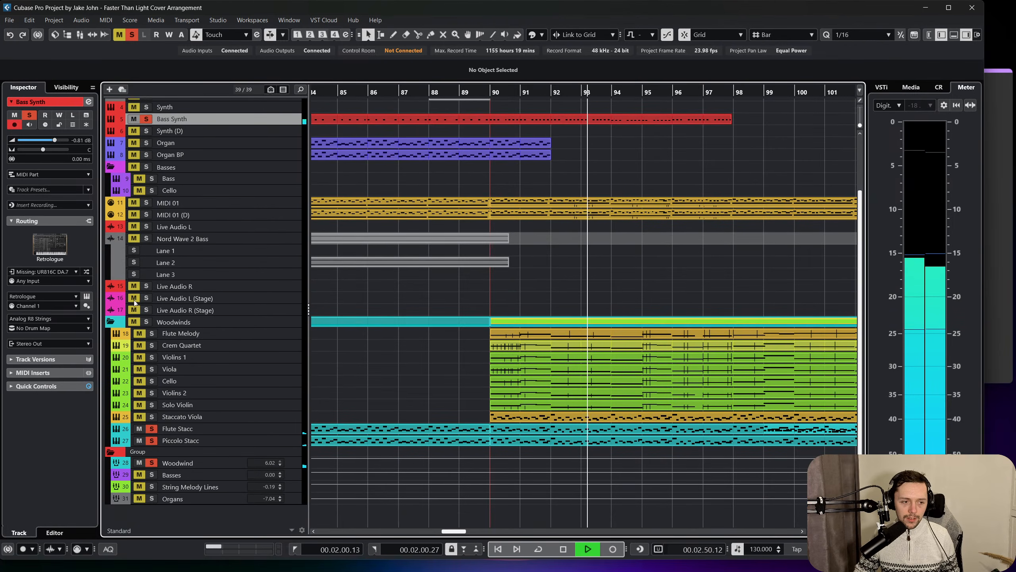
{"action": "left_click", "coordinate": [135, 214]}
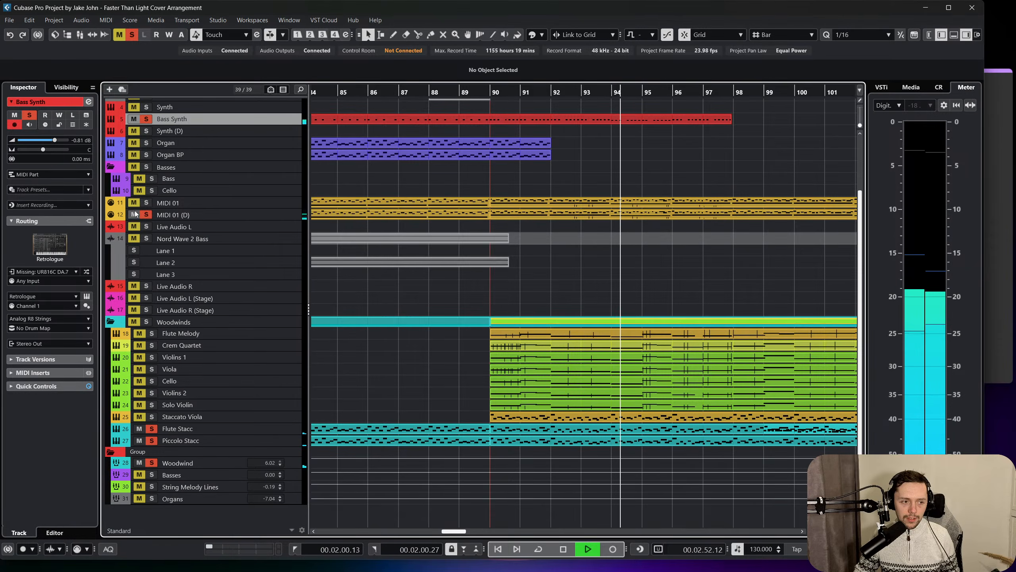
{"action": "left_click", "coordinate": [134, 203]}
Add the Live Audio and Nord Wave 2 Bass tracks to the solo group and play the mix from bar 90.
{"action": "left_click", "coordinate": [496, 93]}
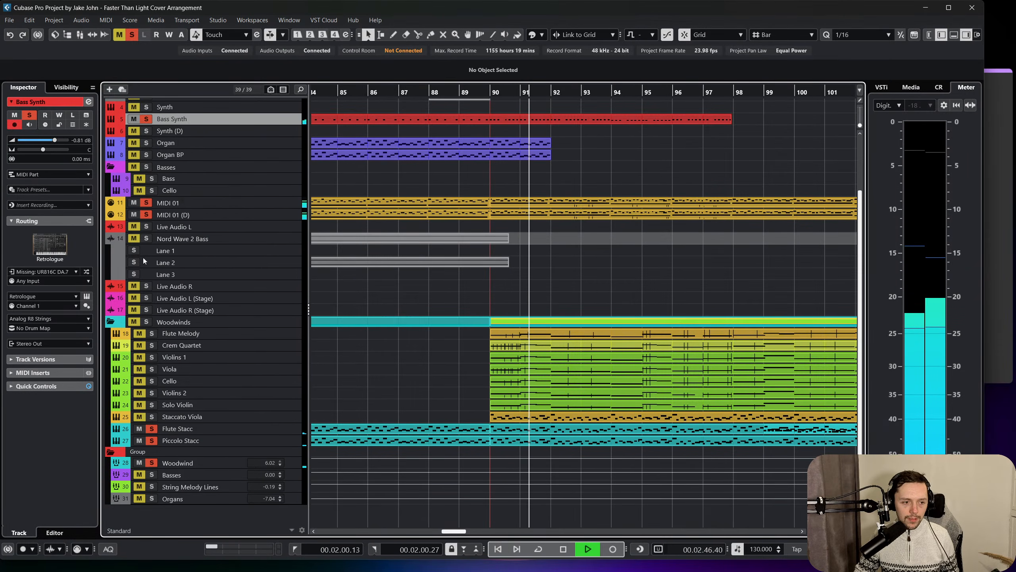
{"action": "key", "text": "space"}
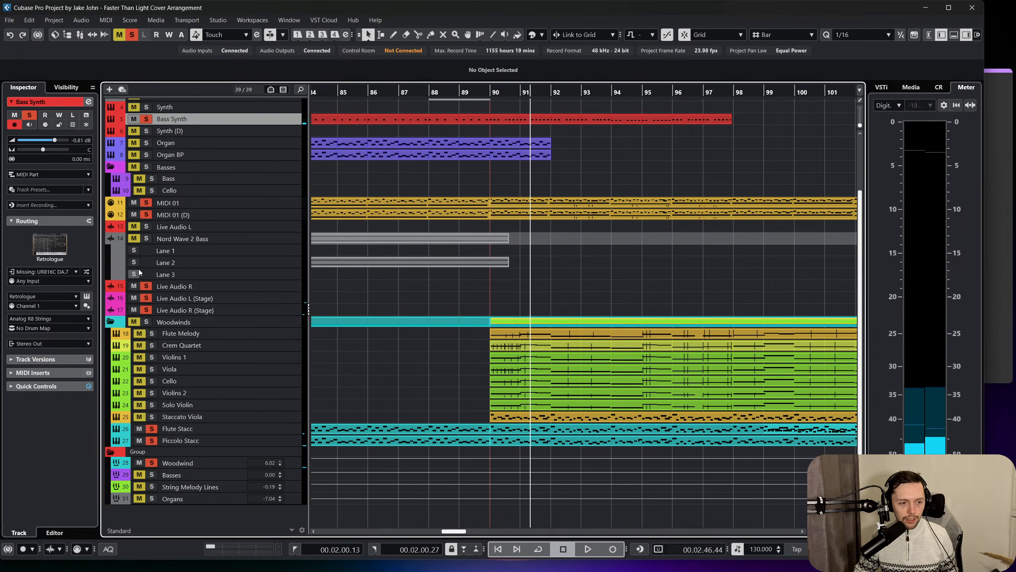
{"action": "left_click", "coordinate": [136, 227]}
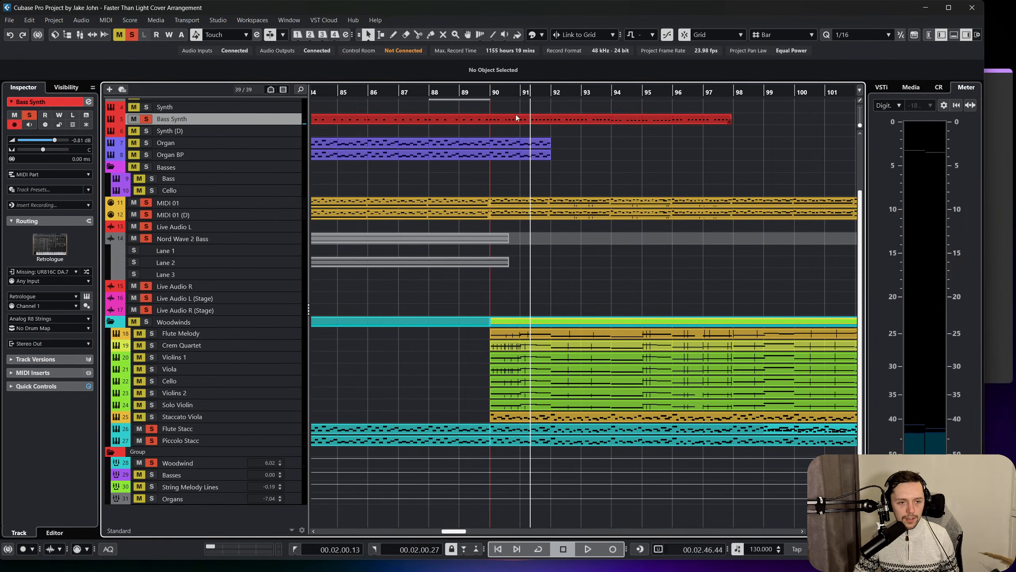
{"action": "left_click", "coordinate": [496, 92]}
{"action": "key", "text": "space"}
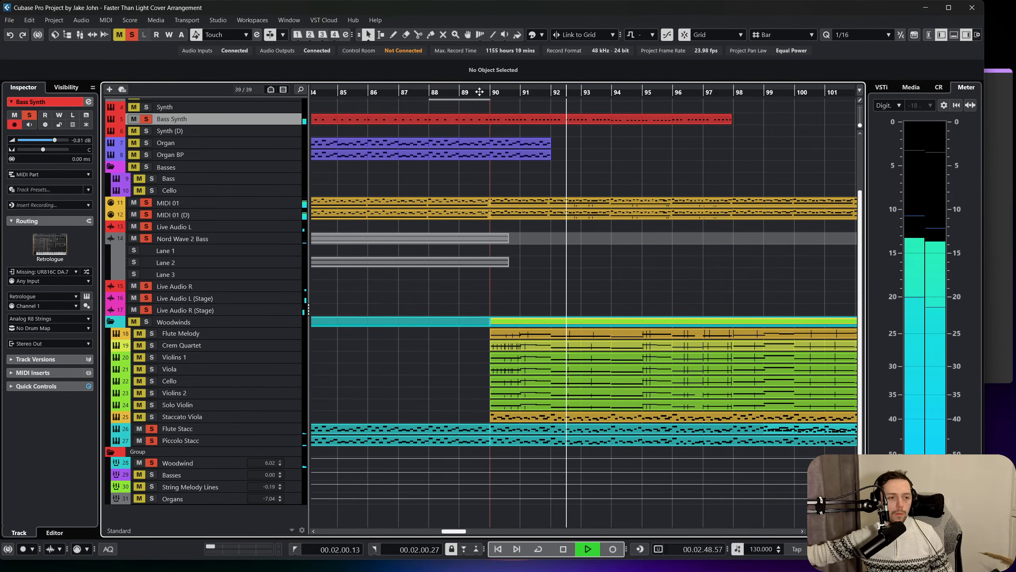
Set the track delay to -4.10 ms on MIDI 01 and -4.40 ms on MIDI 01 (D), and stop playback.
{"action": "left_click", "coordinate": [278, 212]}
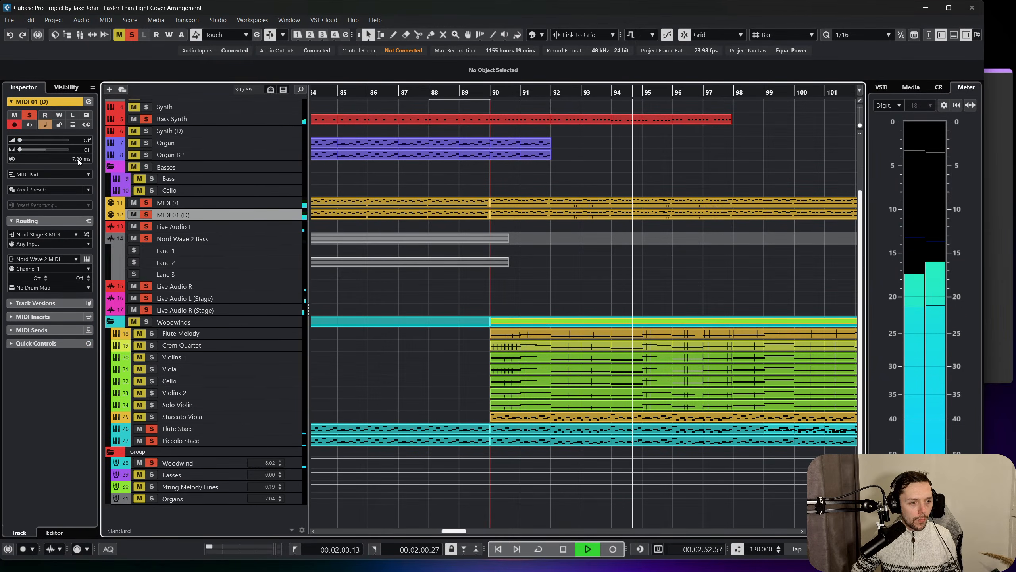
{"action": "left_click_drag", "start_coordinate": [78, 161], "coordinate": [93, 153]}
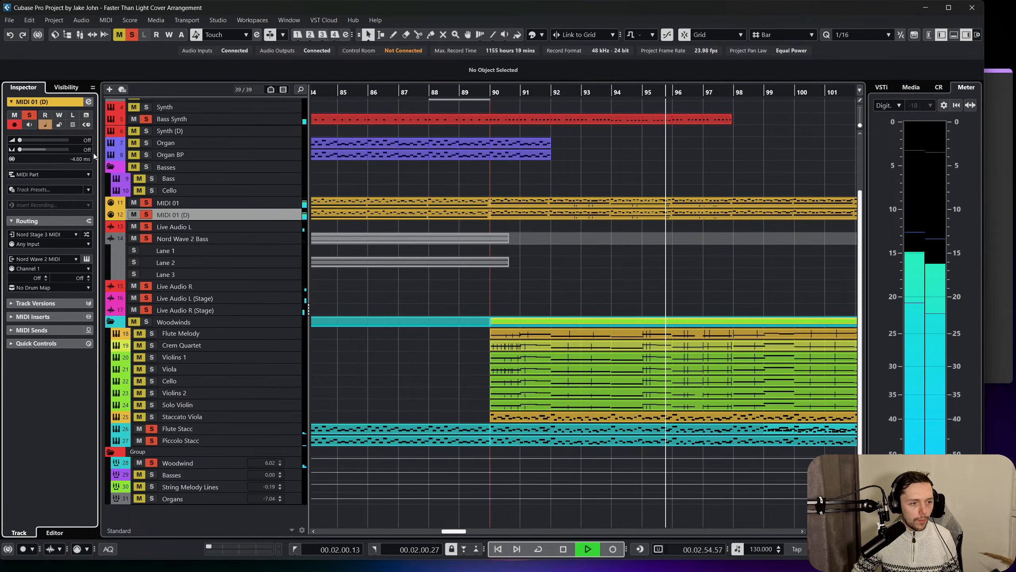
{"action": "left_click", "coordinate": [226, 201]}
{"action": "left_click", "coordinate": [77, 162]}
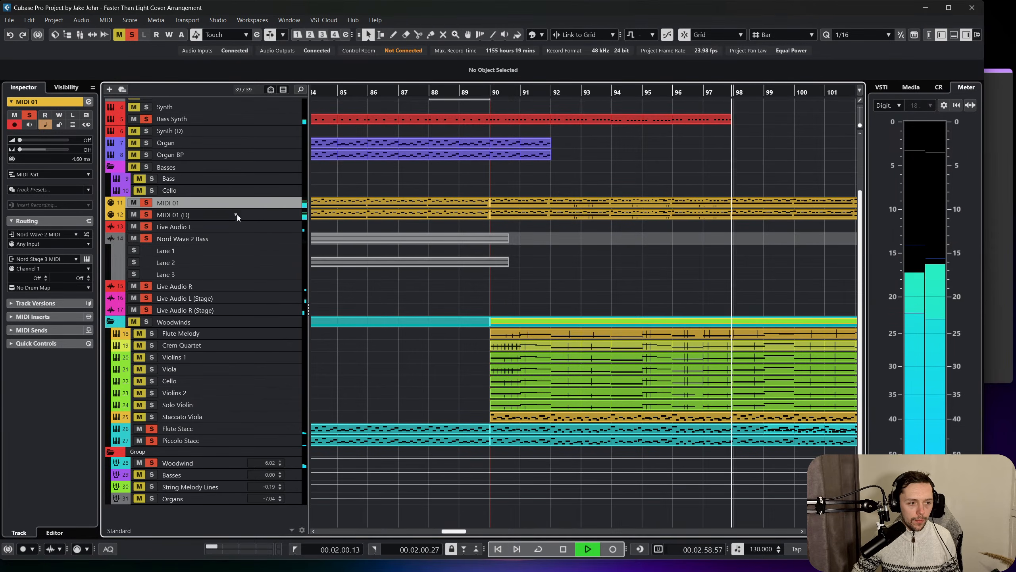
{"action": "key", "text": "space"}
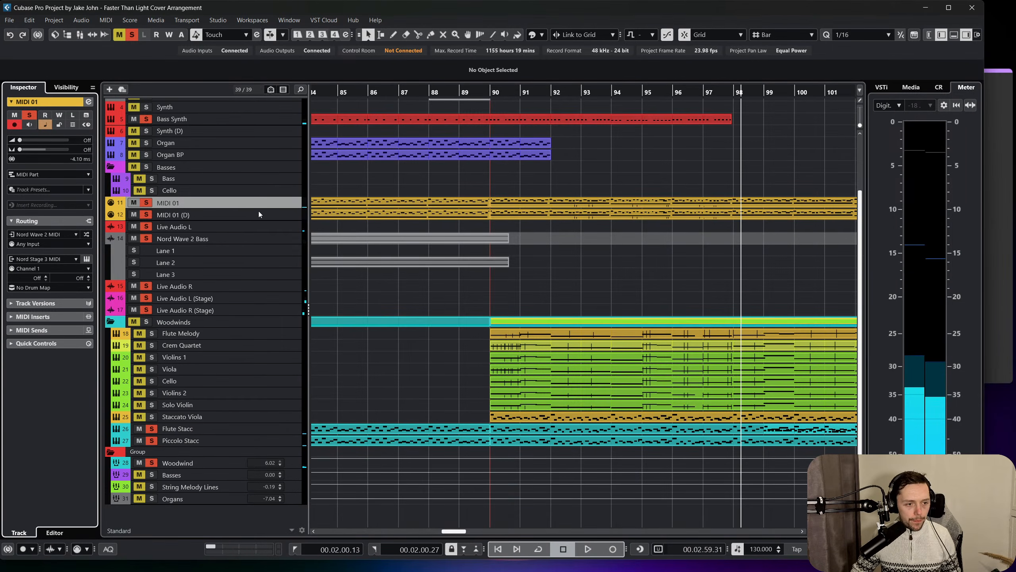
{"action": "left_click", "coordinate": [259, 212]}
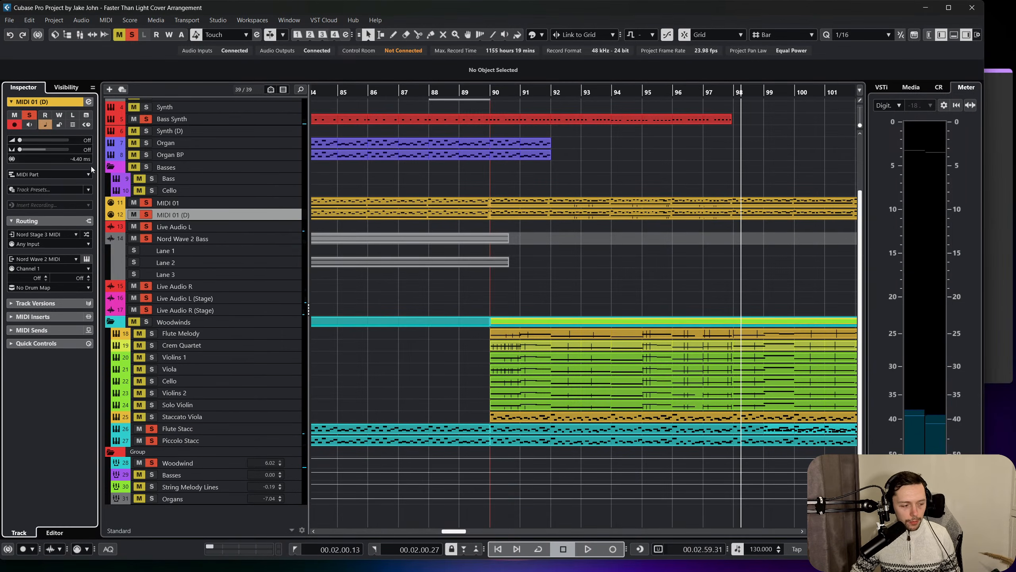
Deactivate all solos and play the arrangement from bar 66.
{"action": "scroll", "coordinate": [576, 224], "scroll_direction": "left", "scroll_amount": 10}
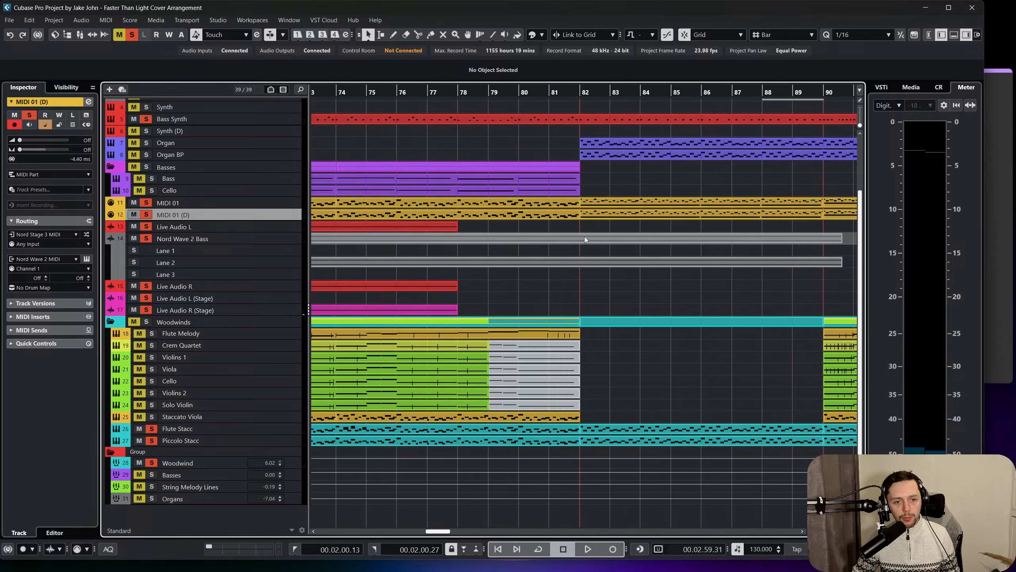
{"action": "scroll", "coordinate": [584, 236], "scroll_direction": "up", "scroll_amount": 4}
{"action": "left_click", "coordinate": [535, 200]}
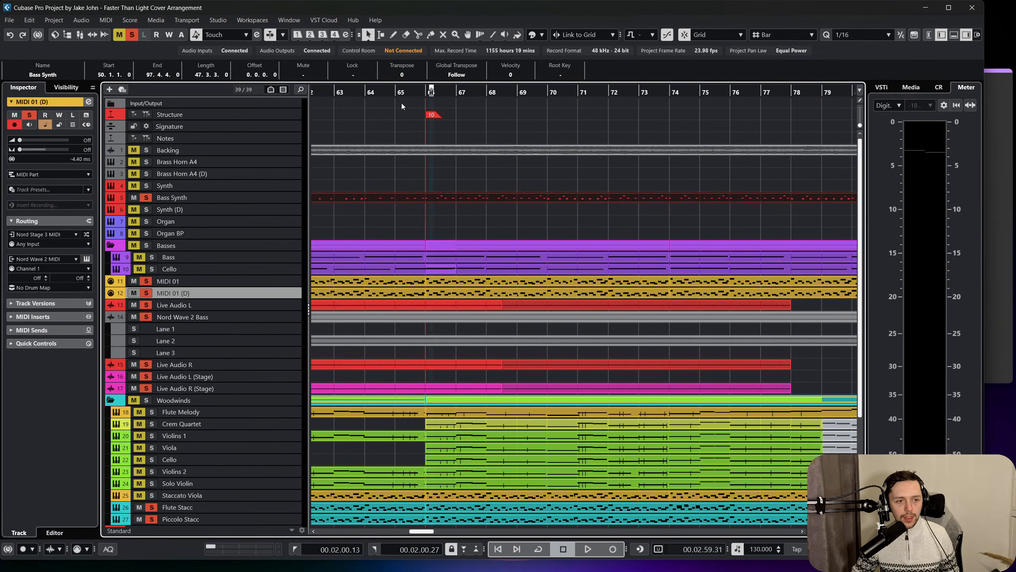
{"action": "left_click", "coordinate": [424, 92]}
{"action": "left_click", "coordinate": [136, 35]}
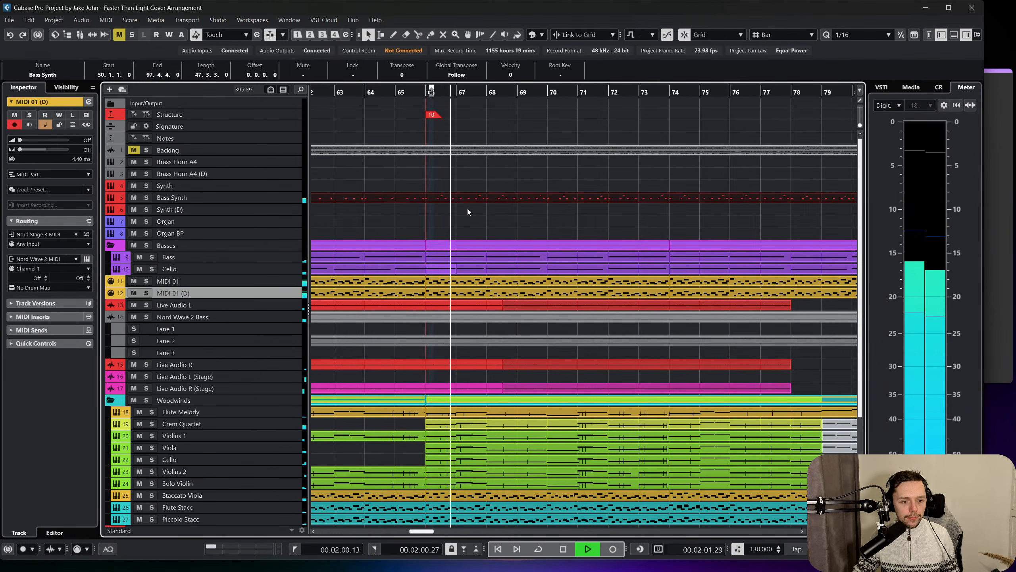
{"action": "scroll", "coordinate": [228, 182], "scroll_direction": "down", "scroll_amount": 3}
{"action": "scroll", "coordinate": [228, 183], "scroll_direction": "up", "scroll_amount": 3}
Insert Black Valve in the third insert slot of the Bass Synth channel and set its Drive to 5.3.
{"action": "left_click", "coordinate": [234, 197]}
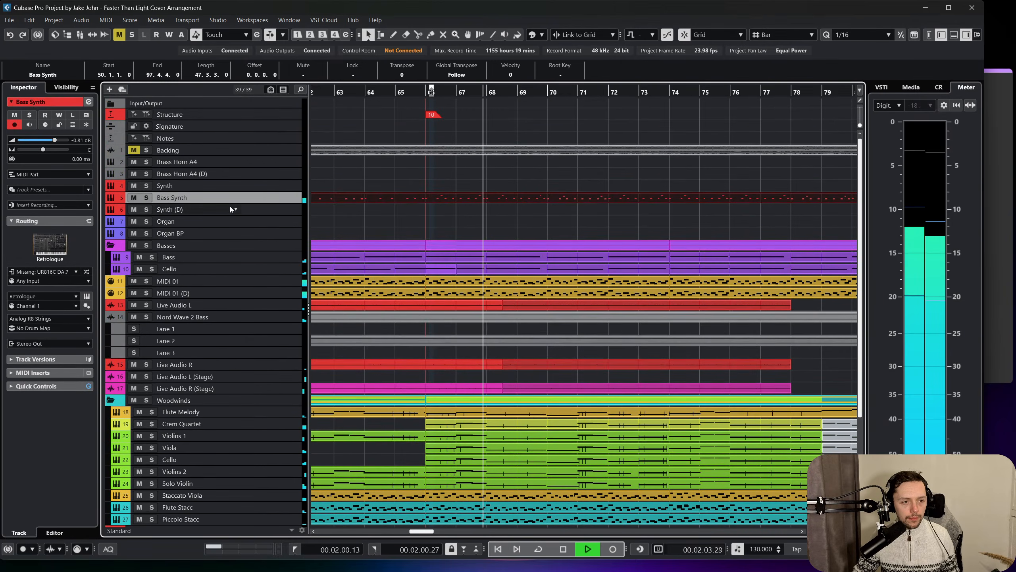
{"action": "left_click_drag", "start_coordinate": [237, 203], "coordinate": [202, 211]}
{"action": "left_click", "coordinate": [185, 208]}
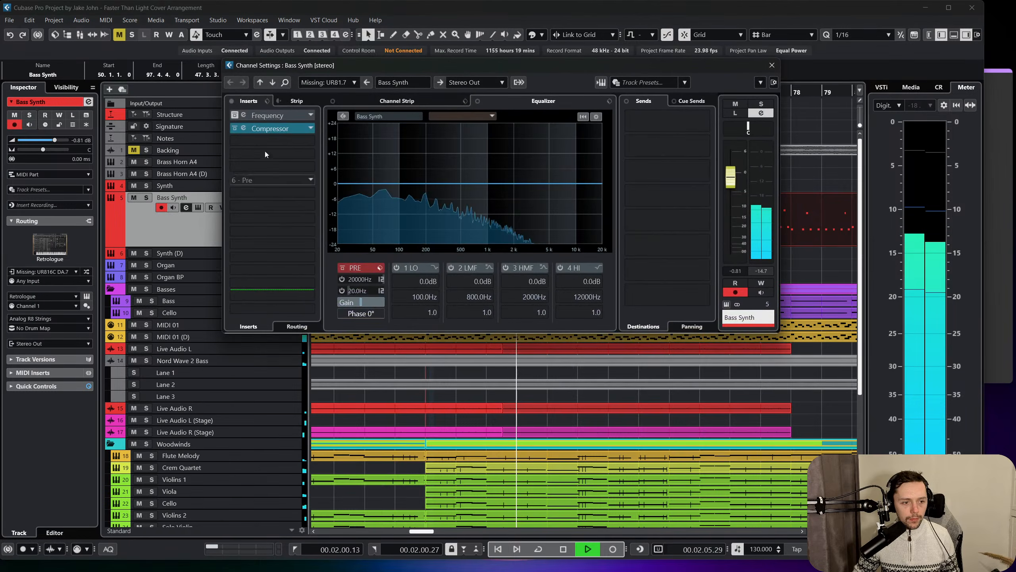
{"action": "left_click", "coordinate": [260, 141]}
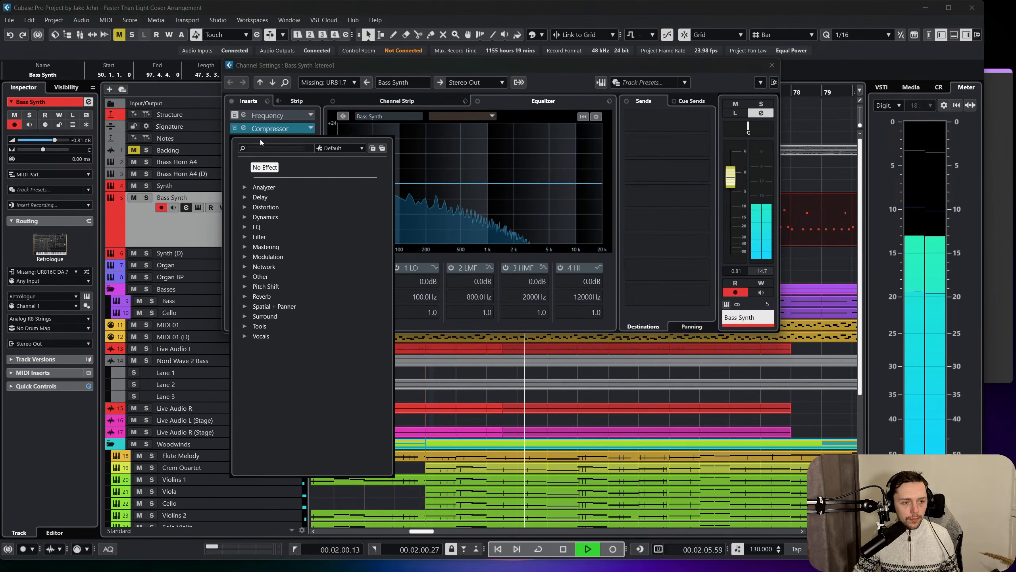
{"action": "left_click", "coordinate": [246, 207]}
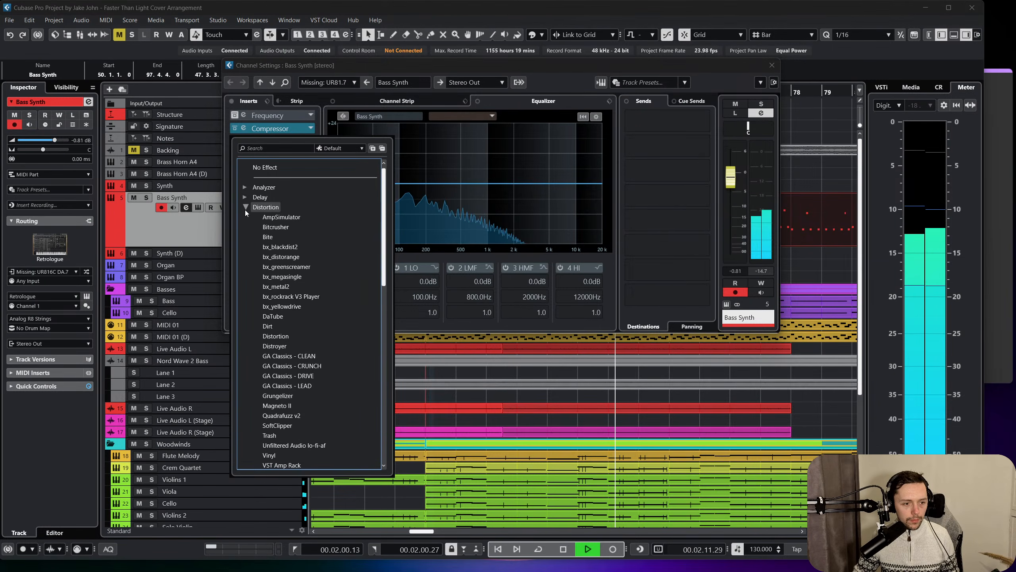
{"action": "left_click", "coordinate": [245, 207]}
{"action": "left_click", "coordinate": [245, 218]}
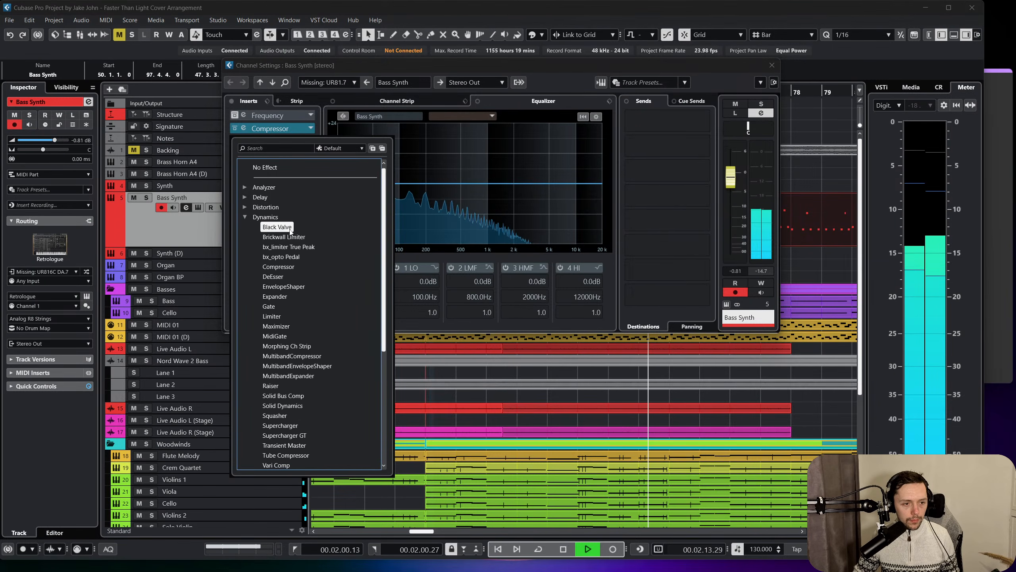
{"action": "left_click", "coordinate": [276, 227]}
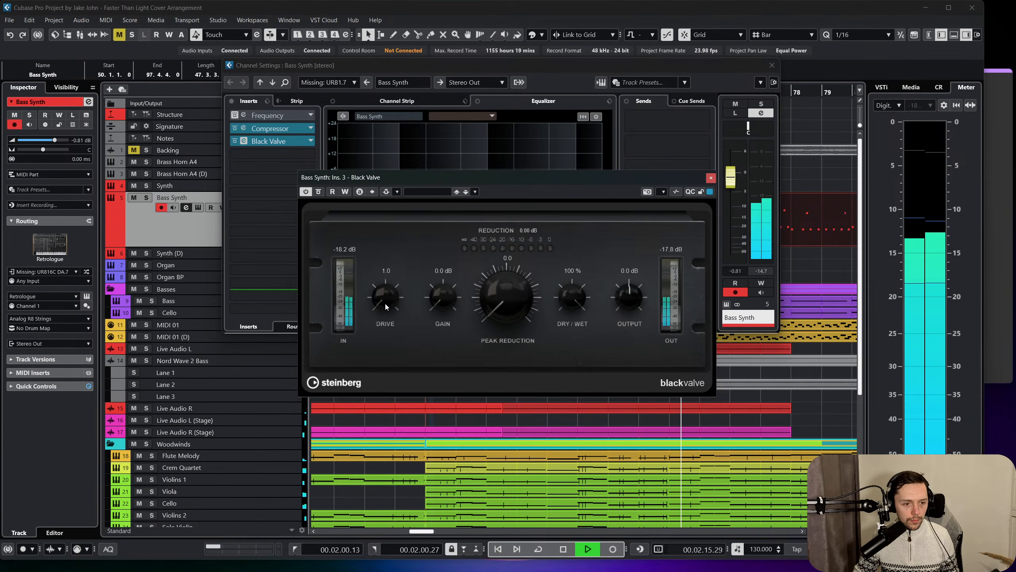
{"action": "left_click_drag", "start_coordinate": [384, 301], "coordinate": [403, 275]}
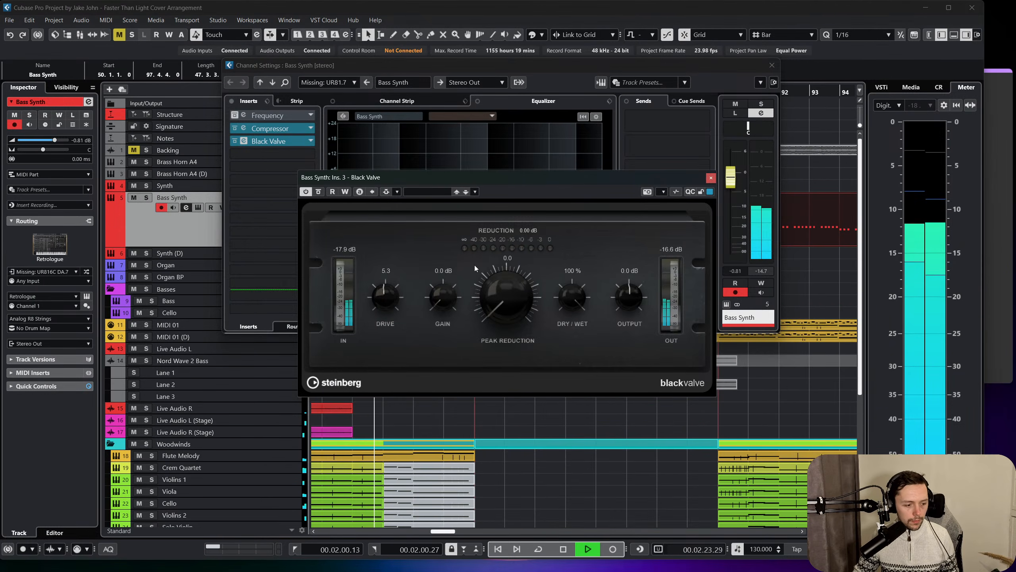
Close the Bass Synth channel and Black Valve windows and follow the playback past bar 90 with auto-scroll on.
{"action": "left_click", "coordinate": [772, 64]}
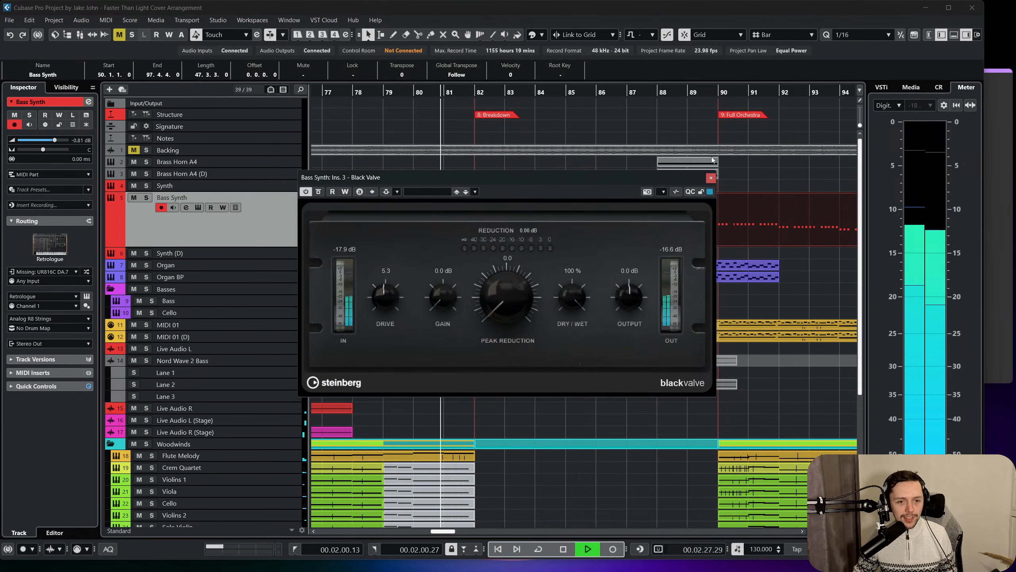
{"action": "left_click", "coordinate": [711, 178]}
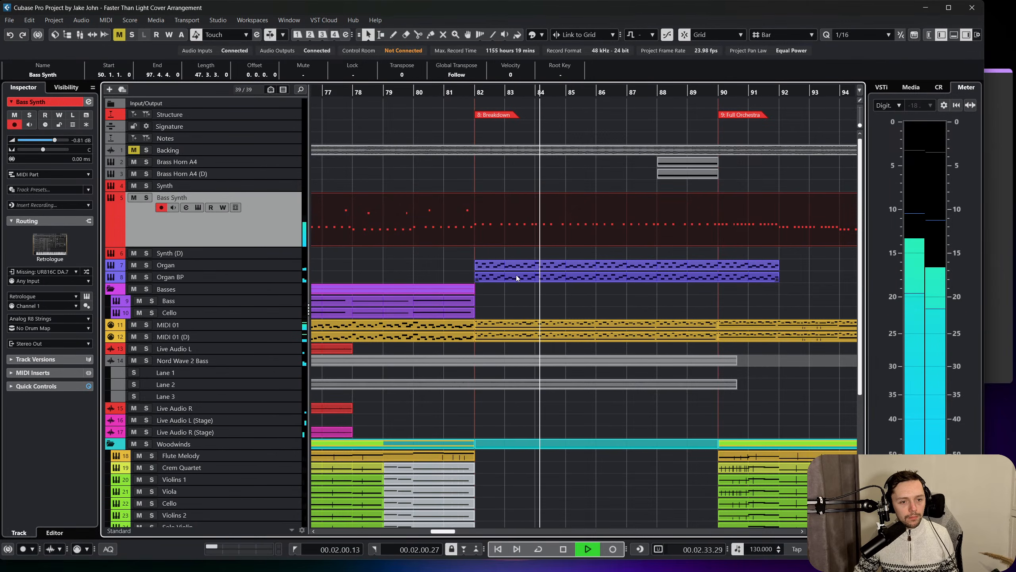
{"action": "key", "text": "f"}
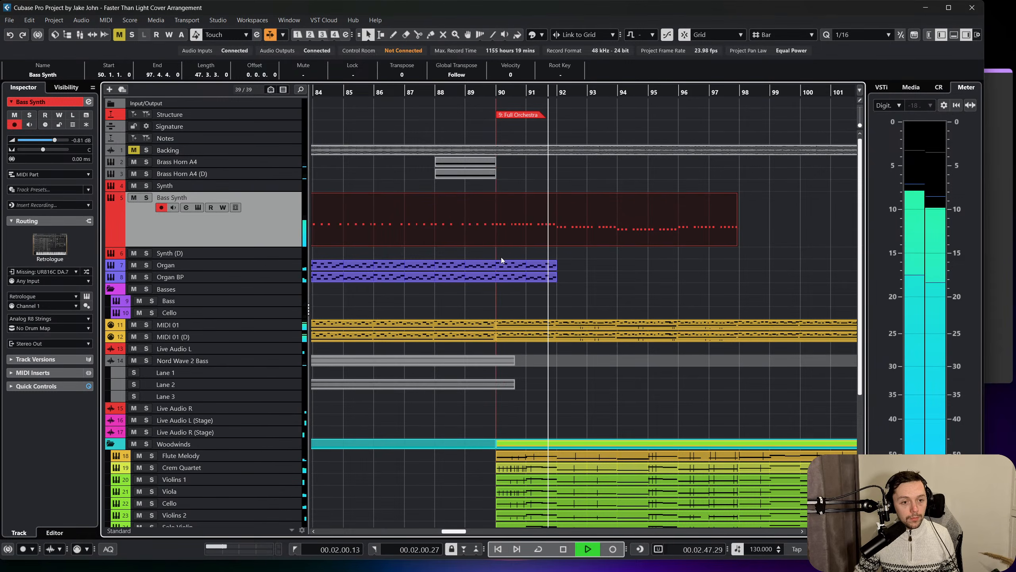
{"action": "key", "text": "space"}
Open the Bass Synth part in the key editor and play its notes from bar 90.
{"action": "double_click", "coordinate": [549, 229]}
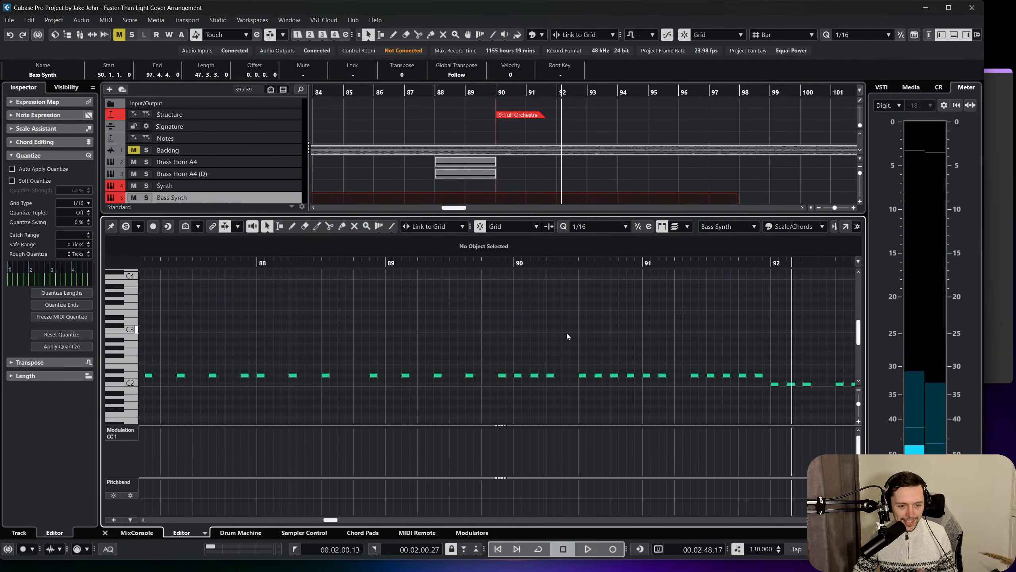
{"action": "left_click", "coordinate": [513, 266]}
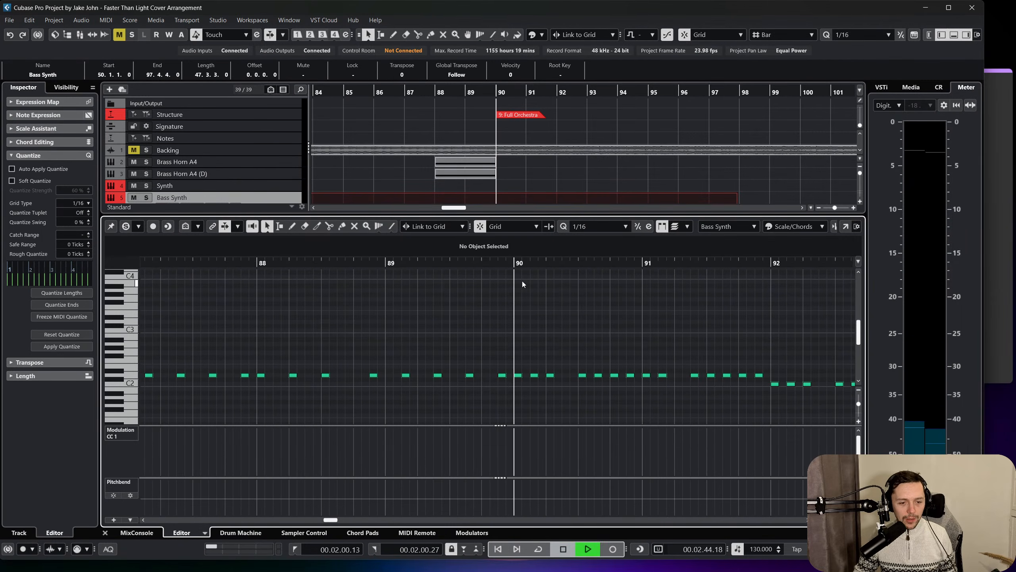
{"action": "key", "text": "f"}
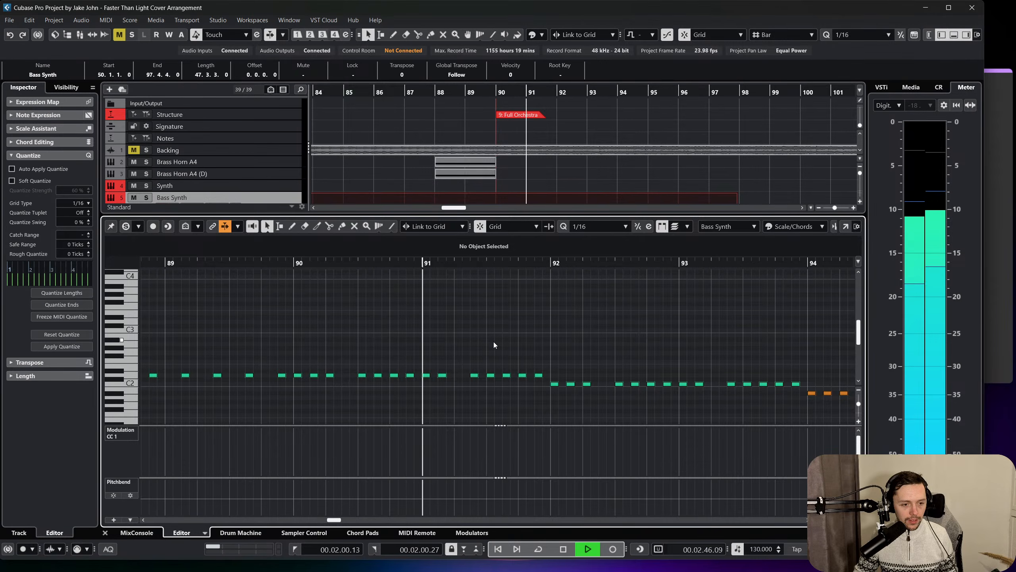
{"action": "key", "text": "space"}
{"action": "left_click", "coordinate": [474, 375]}
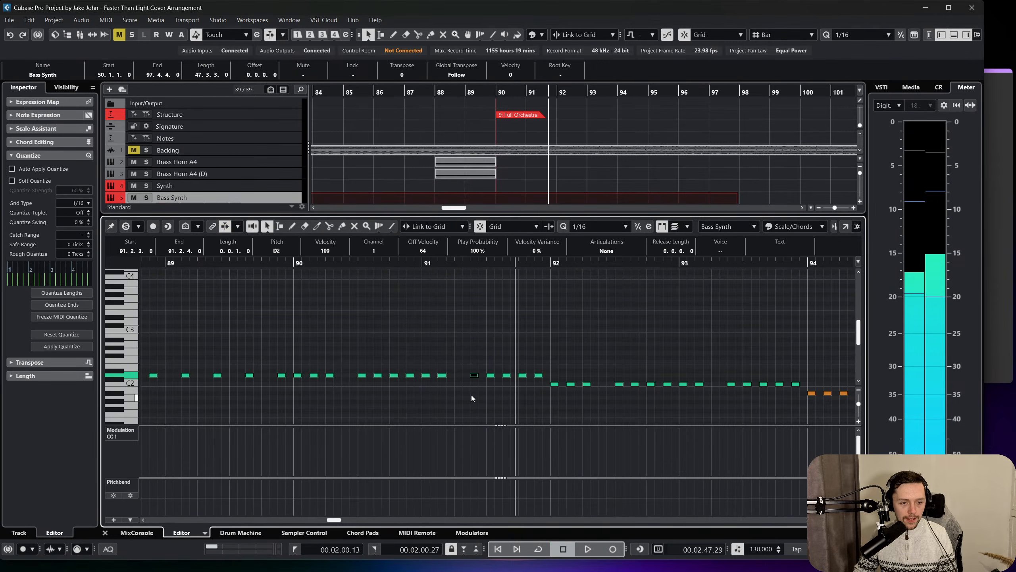
{"action": "key", "text": "space"}
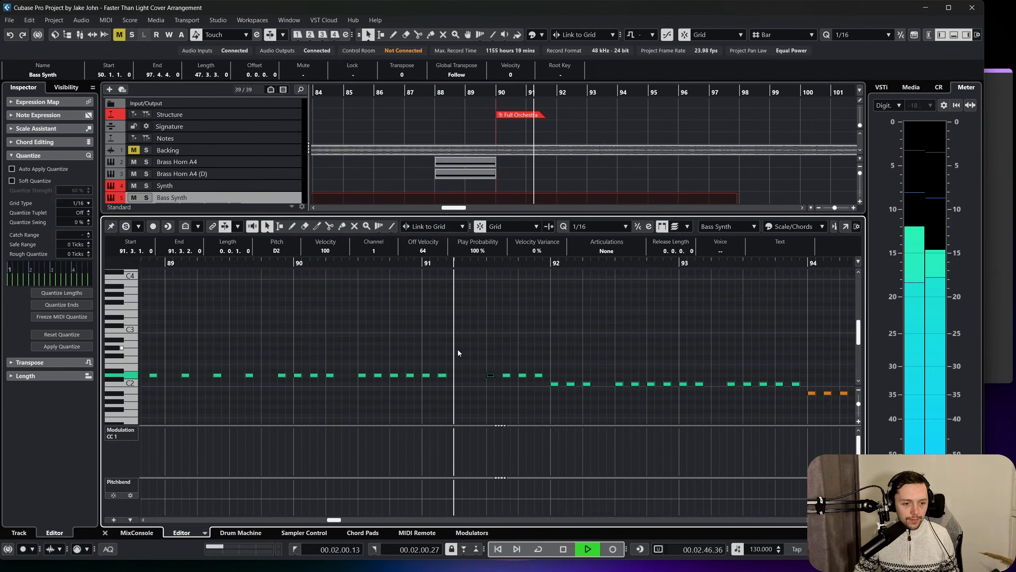
{"action": "key", "text": "space"}
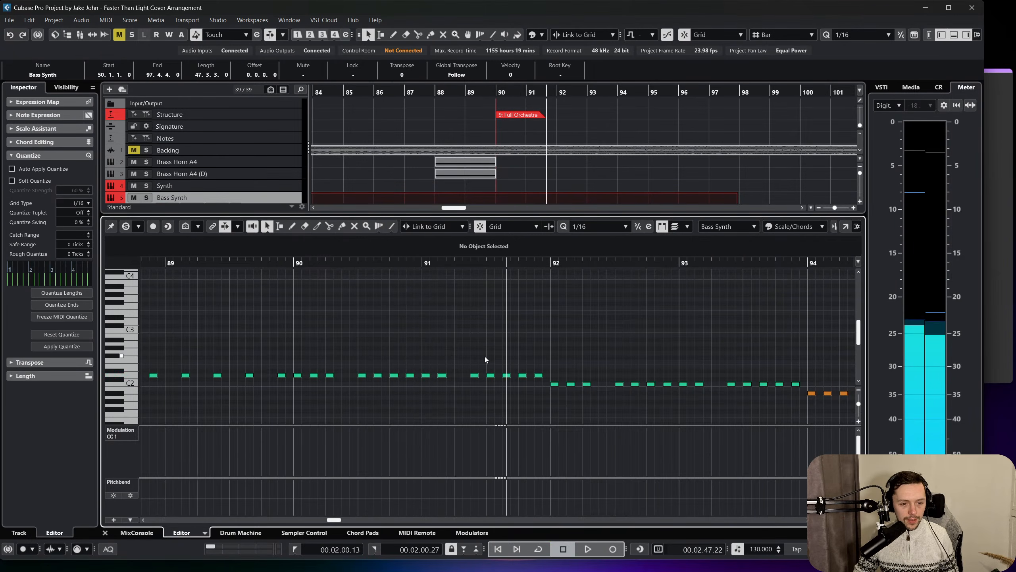
Delete the D2 note at 91.3.1 in the Bass Synth part and play the passage to check the rhythm.
{"action": "key", "text": "Delete"}
{"action": "left_click_drag", "start_coordinate": [424, 262], "coordinate": [286, 262]}
{"action": "key", "text": "space"}
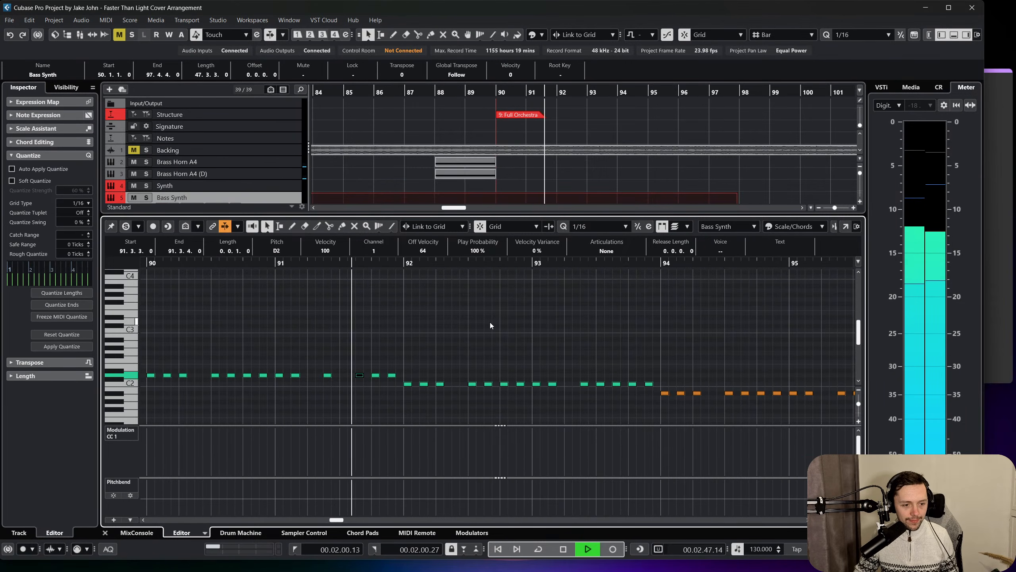
{"action": "left_click", "coordinate": [489, 324]}
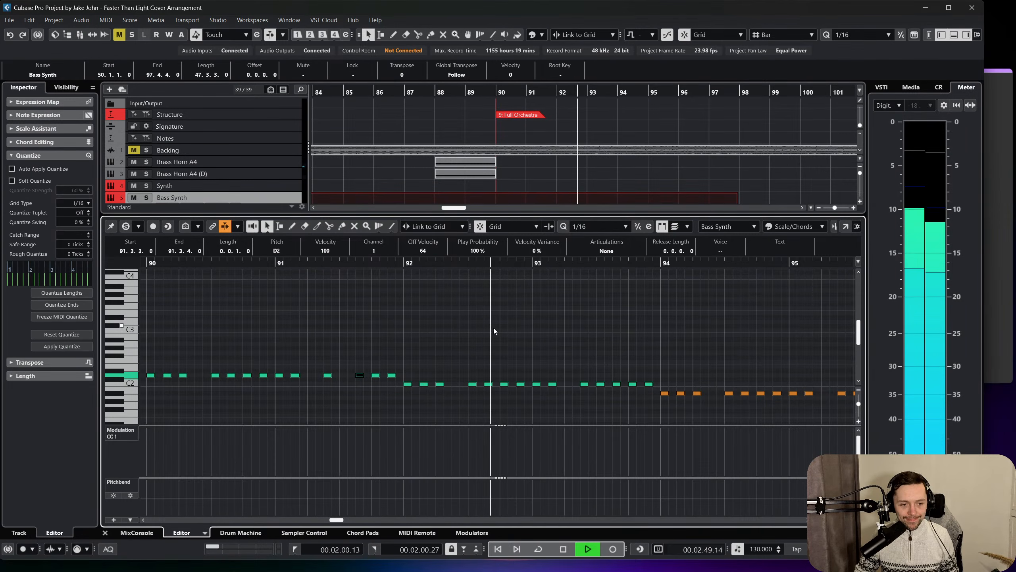
{"action": "key", "text": "space"}
Delete the matching bass notes at 93.3.1, 95.3.1 and 97.3.1 to repeat the thinned rhythm.
{"action": "left_click_drag", "start_coordinate": [599, 371], "coordinate": [607, 397]}
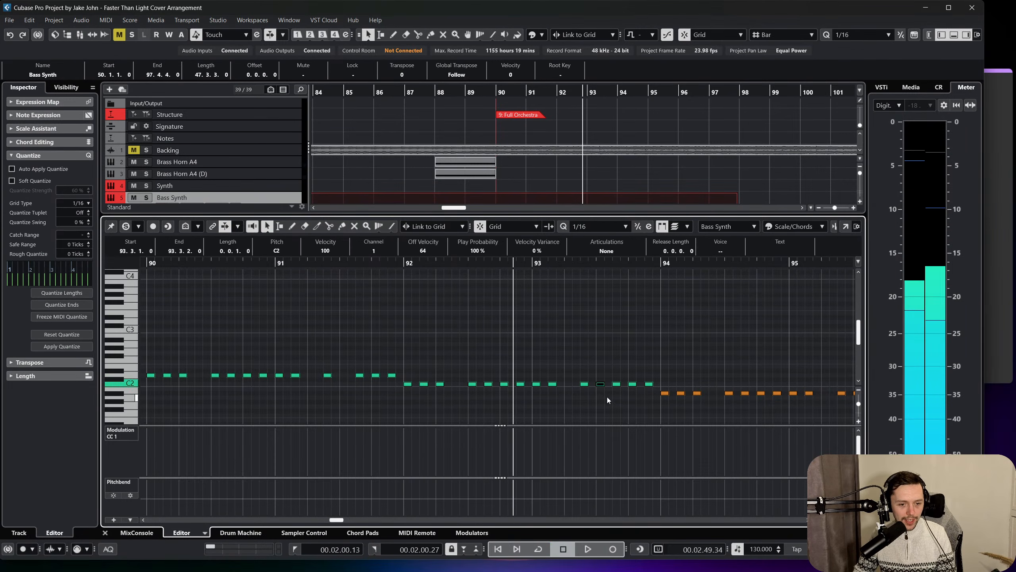
{"action": "key", "text": "Delete"}
{"action": "scroll", "coordinate": [609, 375], "scroll_direction": "right", "scroll_amount": 2}
{"action": "left_click_drag", "start_coordinate": [695, 383], "coordinate": [715, 401]}
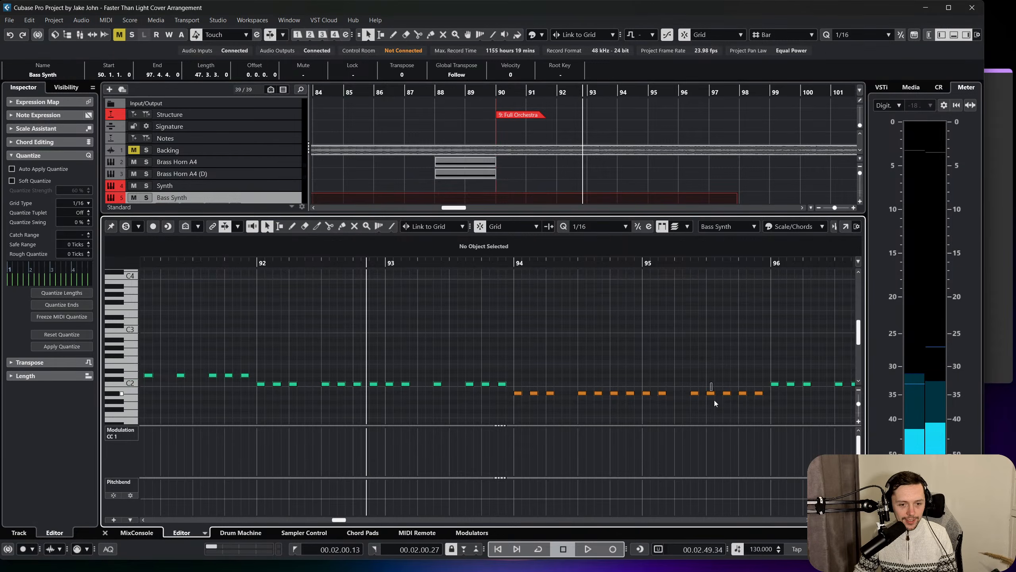
{"action": "key", "text": "Delete"}
{"action": "scroll", "coordinate": [751, 375], "scroll_direction": "right", "scroll_amount": 3}
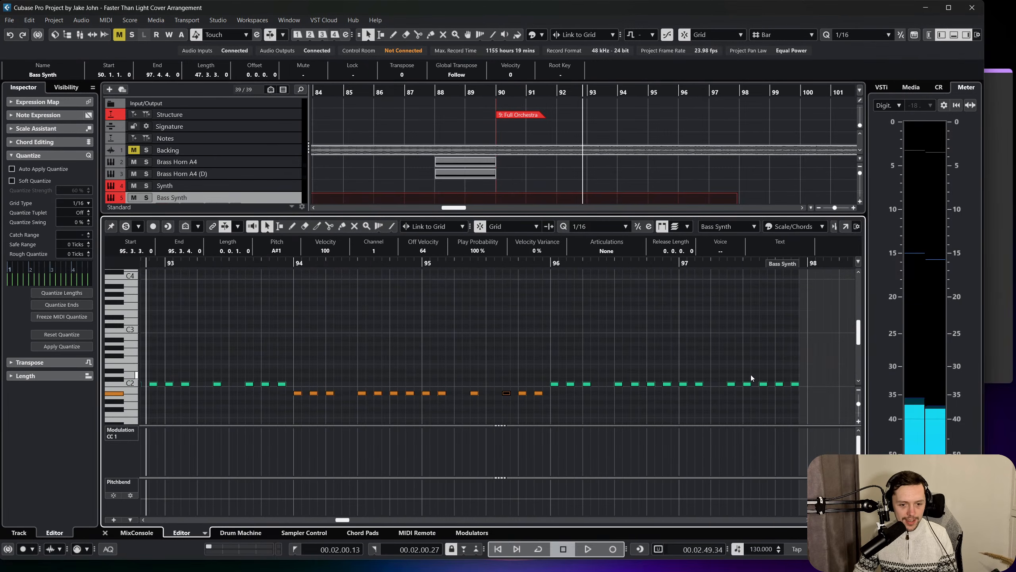
{"action": "left_click", "coordinate": [751, 375]}
{"action": "left_click_drag", "start_coordinate": [748, 375], "coordinate": [752, 390]}
{"action": "key", "text": "Delete"}
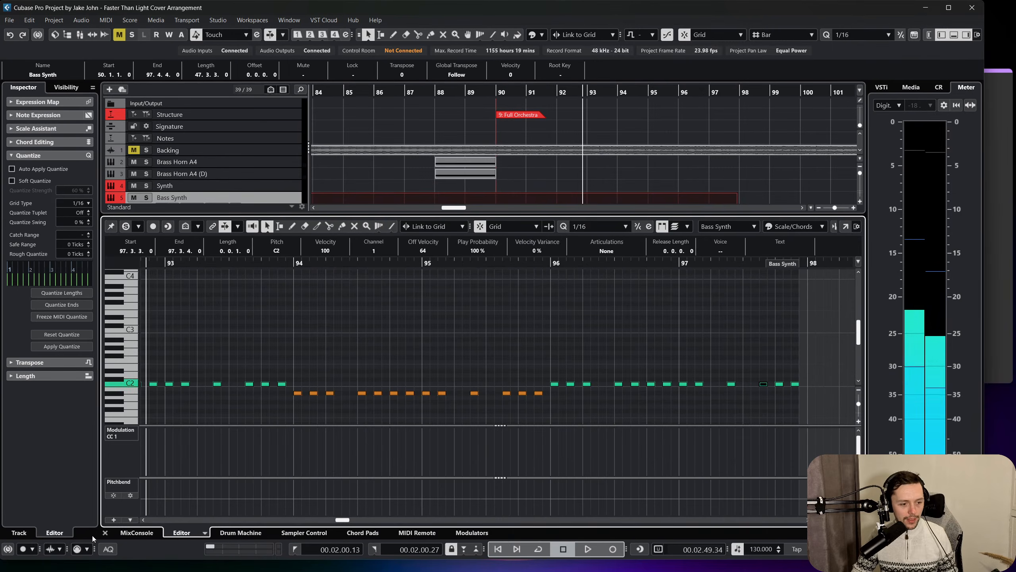
Close the key editor and listen to the arrangement from bar 90 to the end of the Bass Synth part.
{"action": "left_click", "coordinate": [105, 532]}
{"action": "left_click", "coordinate": [496, 93]}
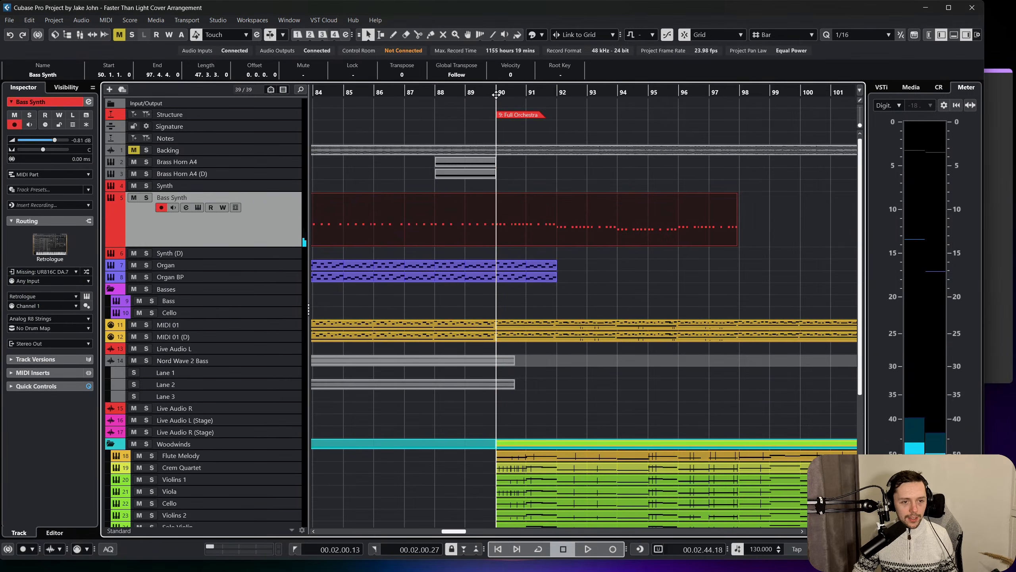
{"action": "key", "text": "space"}
{"action": "left_click", "coordinate": [660, 279]}
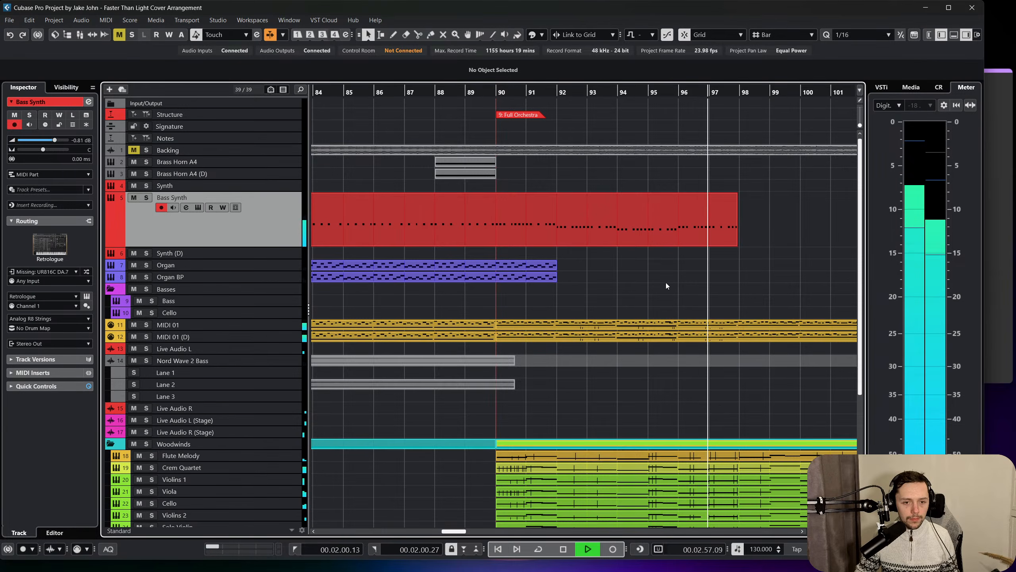
{"action": "scroll", "coordinate": [647, 281], "scroll_direction": "right", "scroll_amount": 3}
{"action": "left_click", "coordinate": [528, 228]}
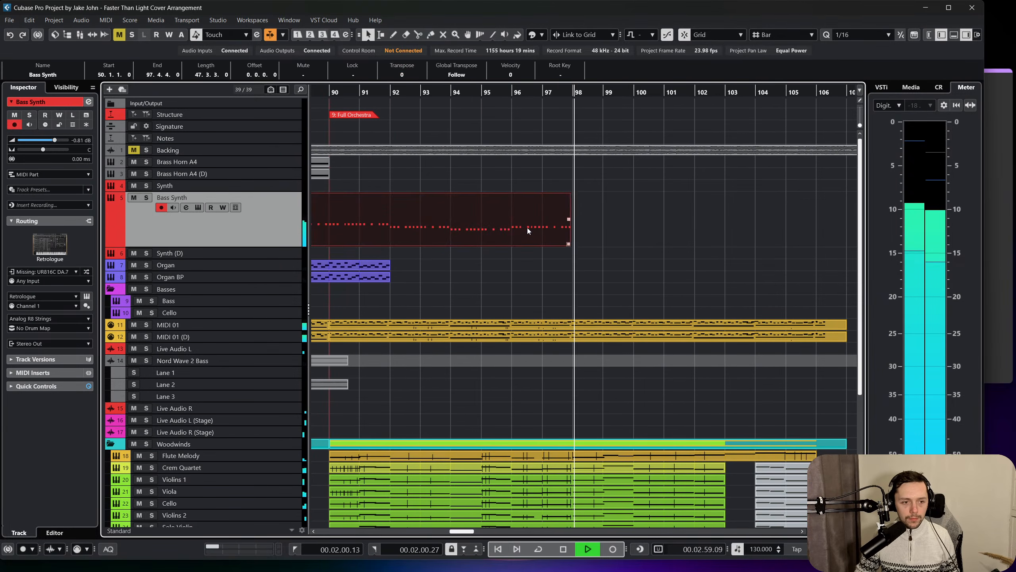
{"action": "scroll", "coordinate": [526, 234], "scroll_direction": "left", "scroll_amount": 1}
{"action": "key", "text": "space"}
Split the Bass Synth part at bar 90 and duplicate the section after the split directly behind itself.
{"action": "scroll", "coordinate": [526, 236], "scroll_direction": "left", "scroll_amount": 3}
{"action": "right_click", "coordinate": [558, 230]}
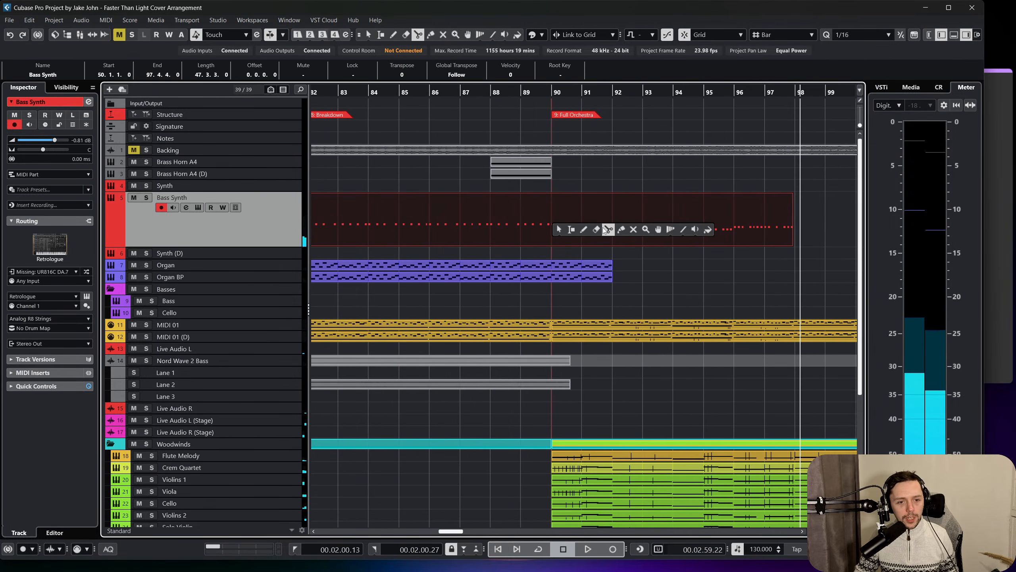
{"action": "left_click", "coordinate": [608, 230]}
{"action": "left_click", "coordinate": [558, 229]}
{"action": "right_click", "coordinate": [538, 241]}
{"action": "key", "text": "ctrl+d"}
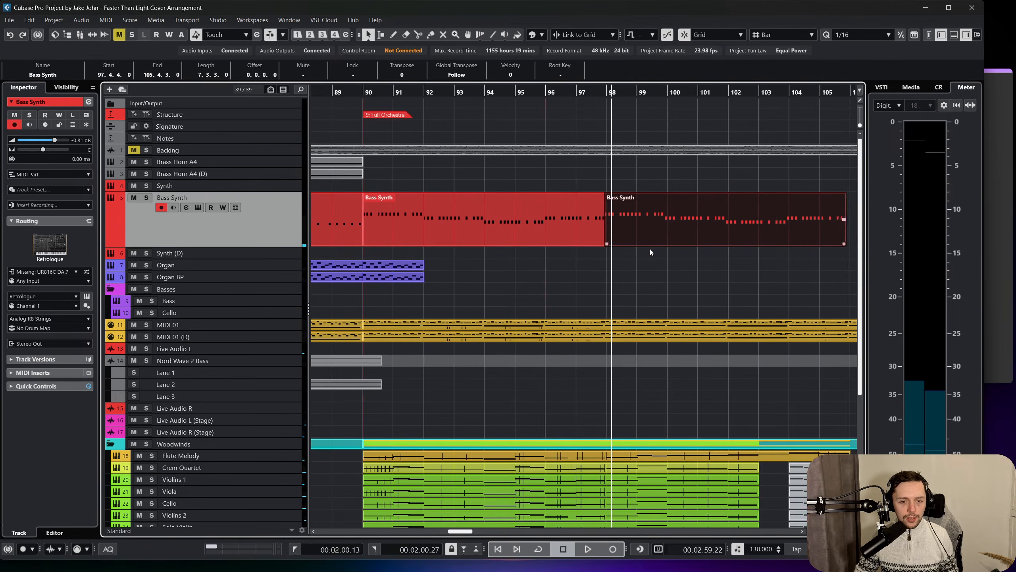
{"action": "scroll", "coordinate": [602, 264], "scroll_direction": "right", "scroll_amount": 1}
{"action": "left_click", "coordinate": [573, 185]}
{"action": "left_click", "coordinate": [576, 238]}
{"action": "scroll", "coordinate": [577, 240], "scroll_direction": "left", "scroll_amount": 3}
{"action": "left_click", "coordinate": [578, 242]}
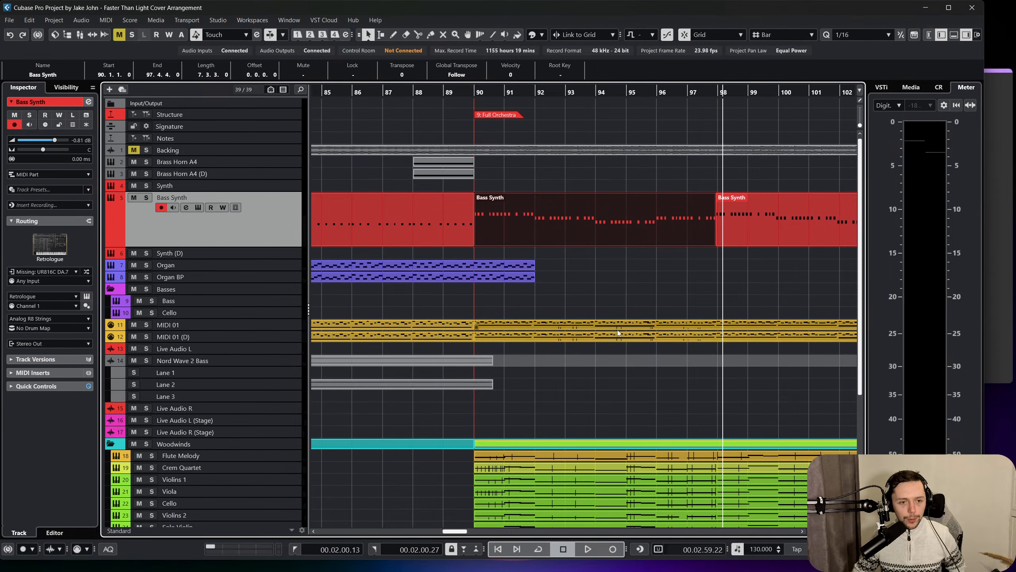
{"action": "left_click", "coordinate": [612, 302]}
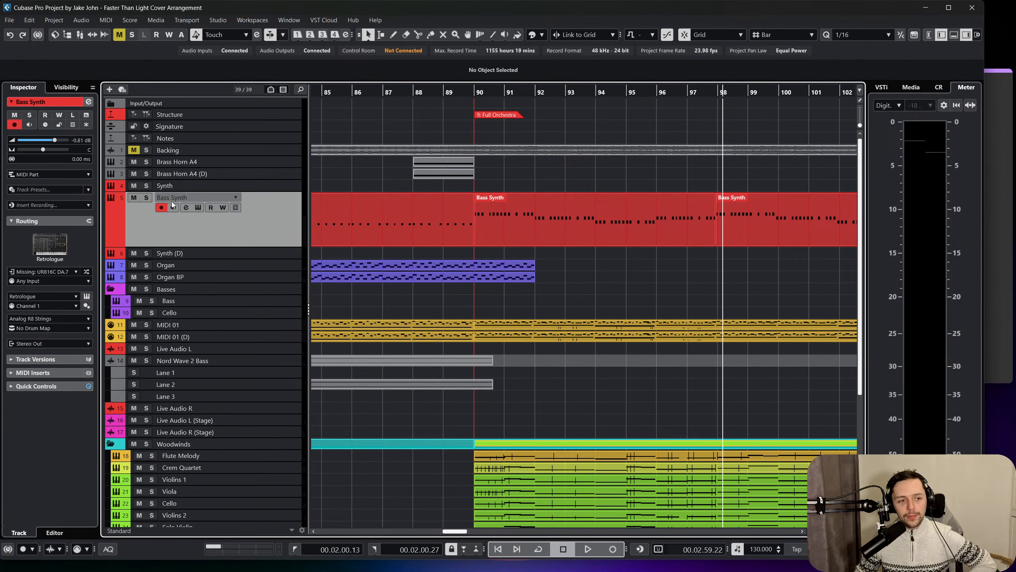
Reactivate the Frequency EQ on the Bass Synth channel and switch off its band 4.
{"action": "left_click", "coordinate": [186, 207]}
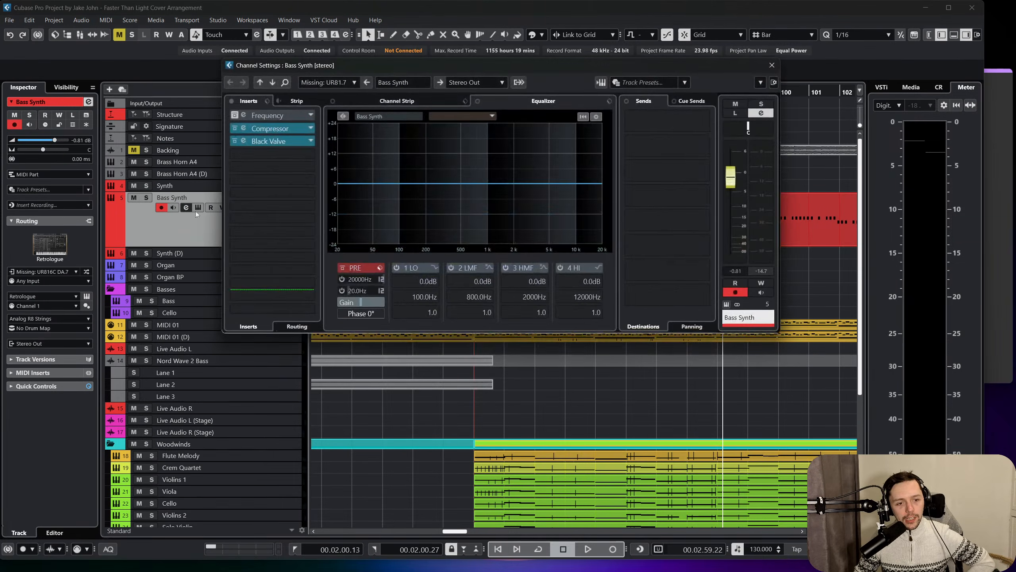
{"action": "left_click", "coordinate": [244, 115]}
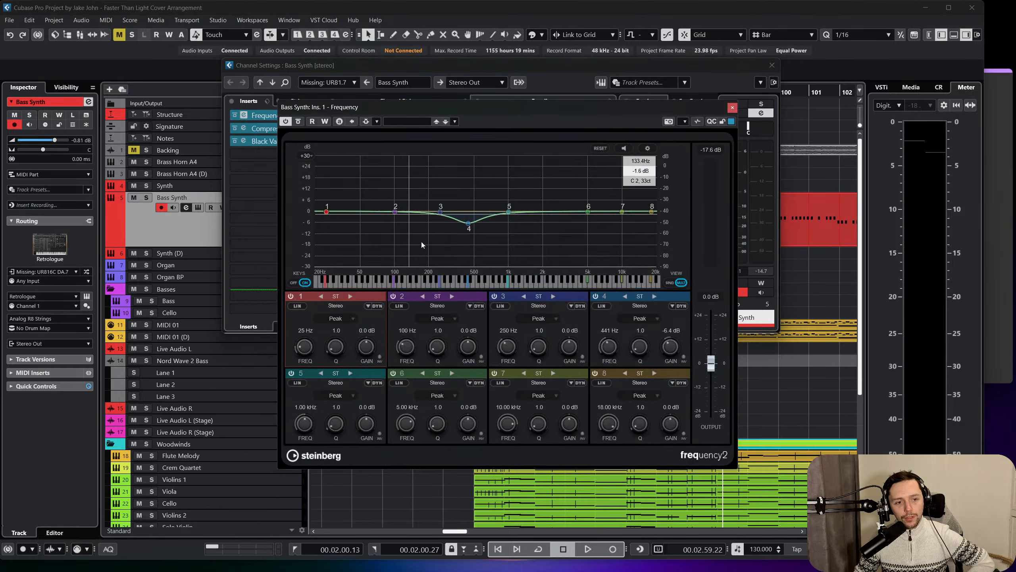
{"action": "left_click", "coordinate": [496, 296]}
{"action": "left_click", "coordinate": [496, 295]}
{"action": "left_click", "coordinate": [595, 296]}
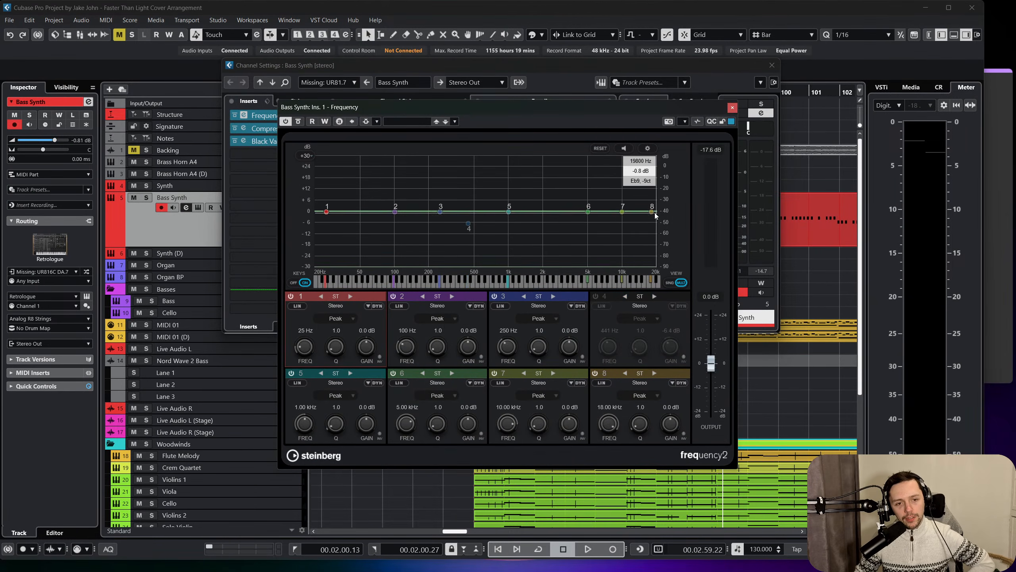
Set EQ band 8 to -13.0 dB at 20.00 kHz and boost band 2 by 7.7 dB at 117 Hz.
{"action": "left_click_drag", "start_coordinate": [656, 215], "coordinate": [657, 236]}
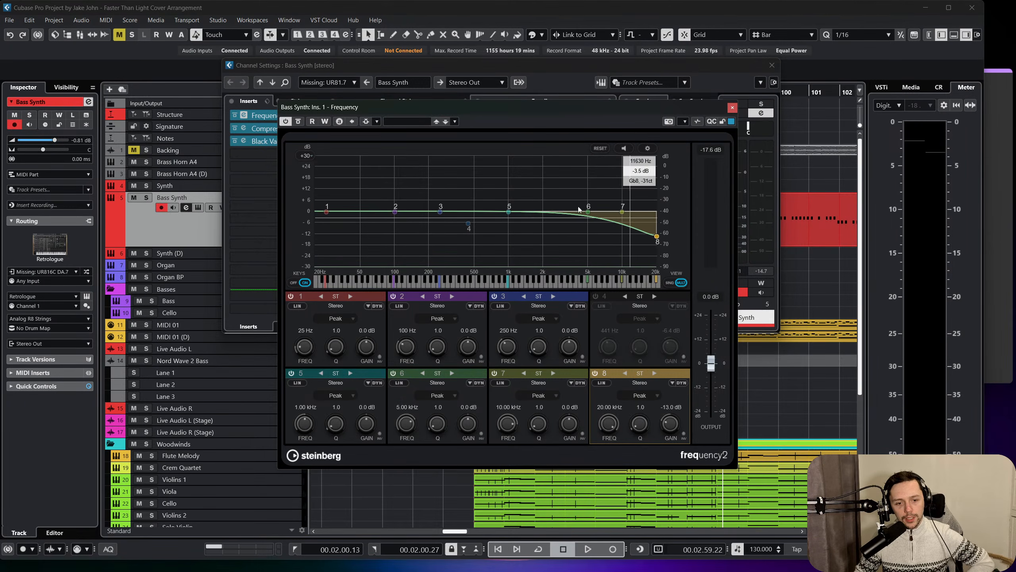
{"action": "left_click_drag", "start_coordinate": [395, 212], "coordinate": [396, 192]}
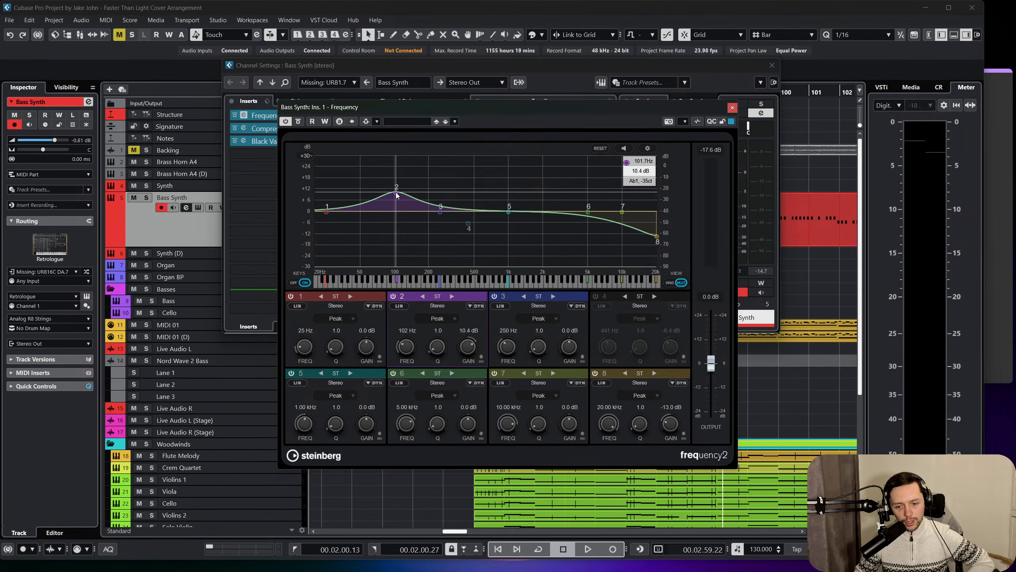
{"action": "left_click_drag", "start_coordinate": [396, 194], "coordinate": [403, 198]}
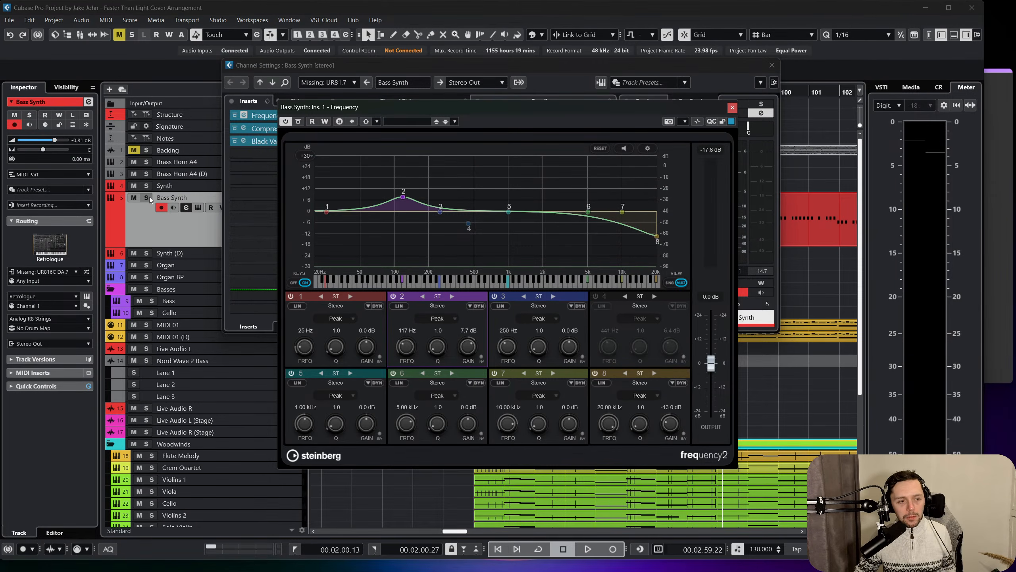
Solo the Bass Synth track, close the EQ and play from bar 90.
{"action": "left_click", "coordinate": [147, 197]}
{"action": "left_click", "coordinate": [732, 106]}
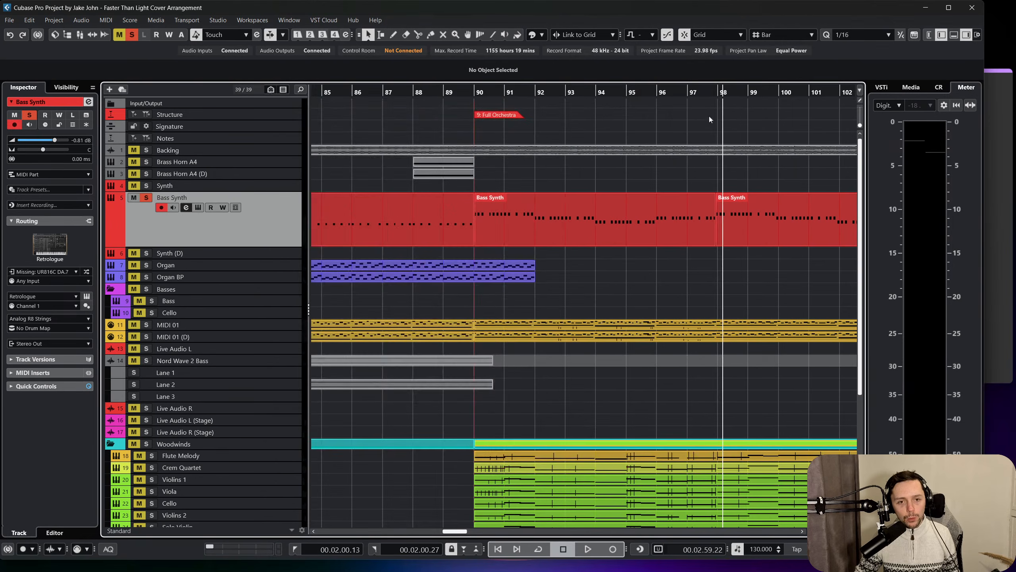
{"action": "left_click", "coordinate": [476, 104]}
{"action": "key", "text": "space"}
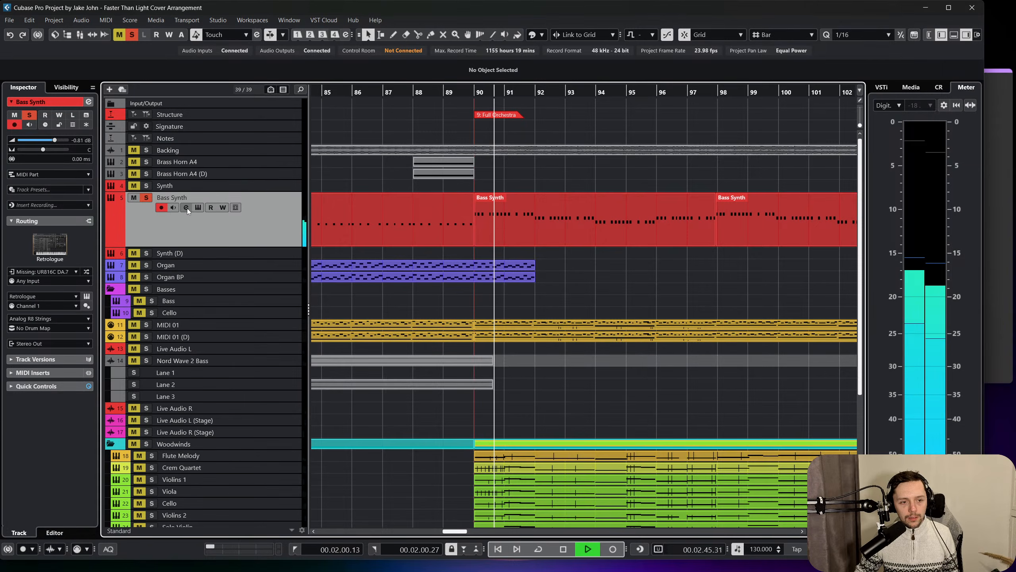
Compare the Bass Synth sound with the Frequency insert bypassed and active during playback.
{"action": "left_click", "coordinate": [187, 208]}
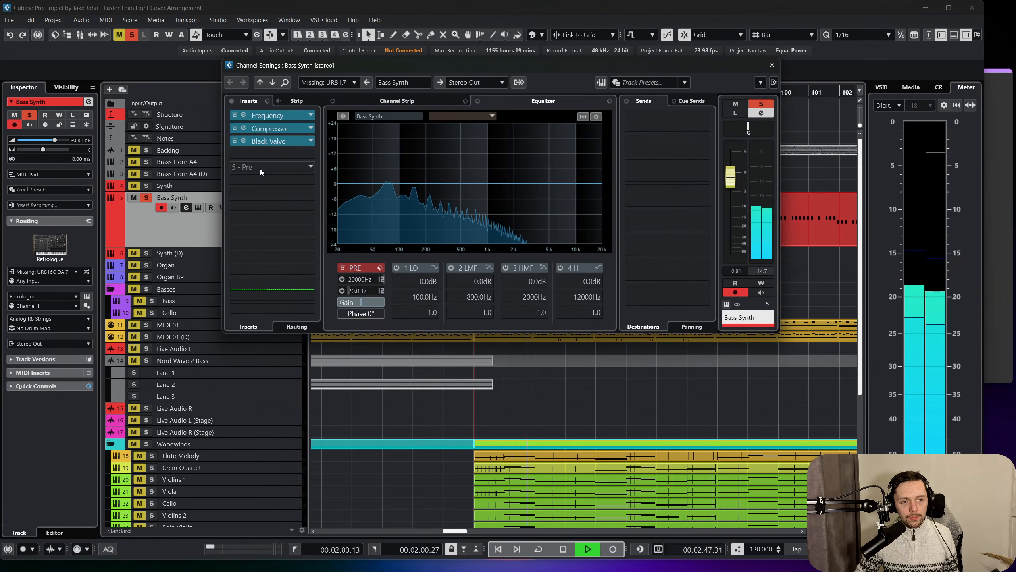
{"action": "left_click", "coordinate": [236, 116]}
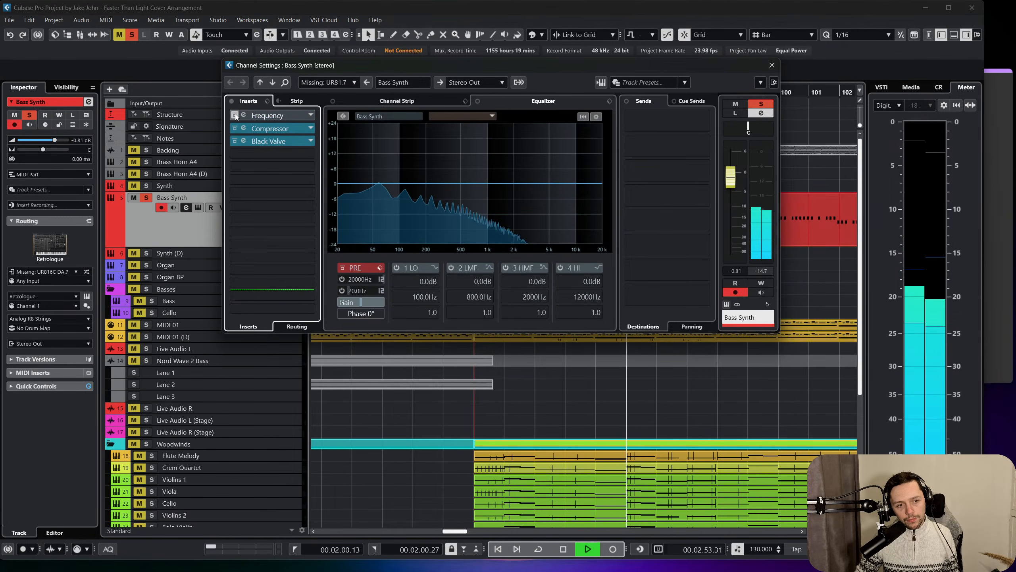
{"action": "left_click", "coordinate": [235, 115]}
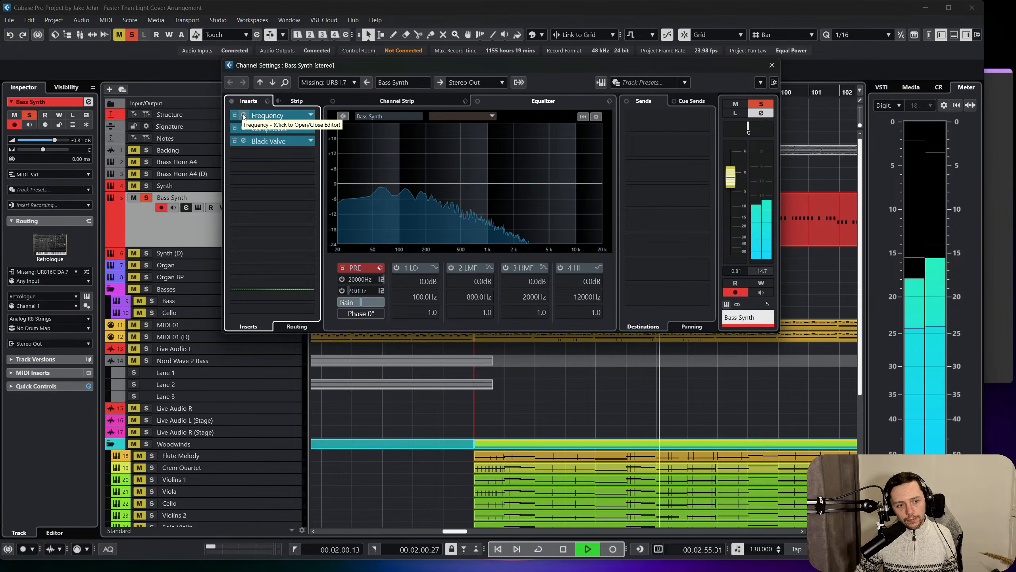
Stop playback and move band 2 of the Bass Synth's Frequency EQ to 140 Hz with 9.3 dB gain.
{"action": "key", "text": "space"}
{"action": "left_click", "coordinate": [243, 116]}
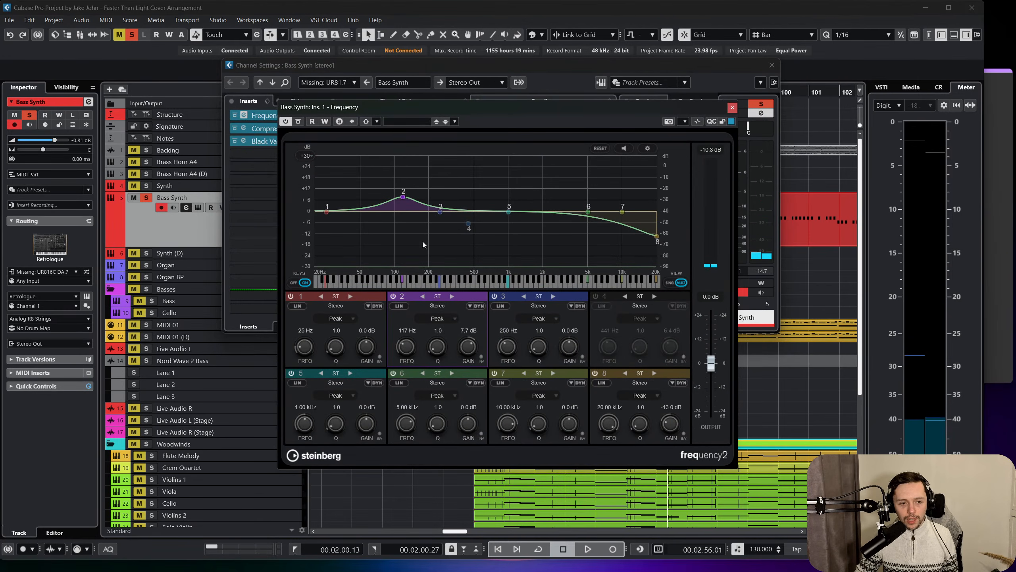
{"action": "mouse_move", "coordinate": [404, 197]}
{"action": "left_mouse_down"}
{"action": "mouse_move", "coordinate": [415, 177]}
{"action": "mouse_move", "coordinate": [413, 197]}
{"action": "left_mouse_up"}
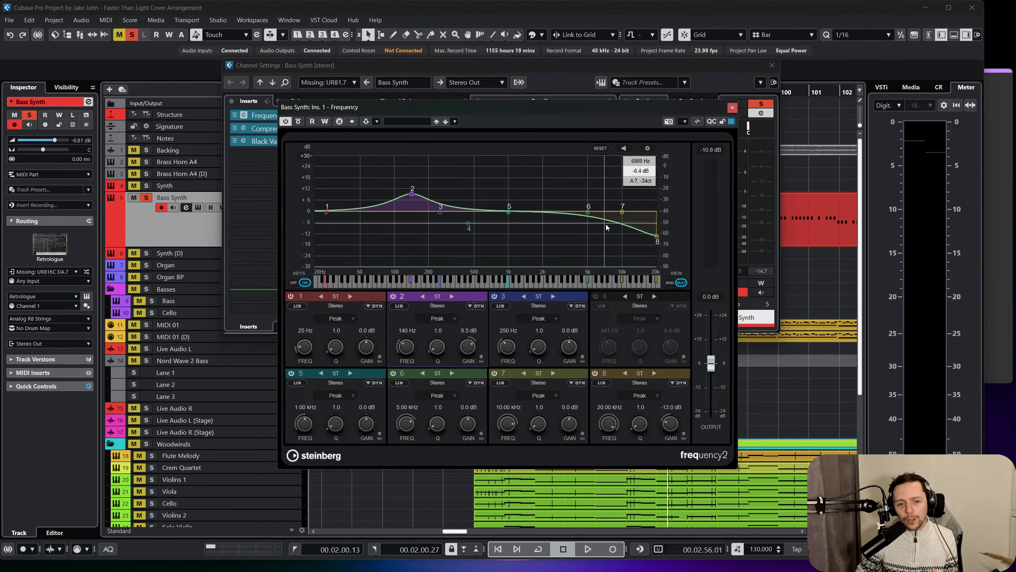
Replay the mix from bar 90 and raise band 2 of the Bass Synth's Frequency EQ to 15.9 dB at 188 Hz.
{"action": "left_click", "coordinate": [733, 108]}
{"action": "left_click", "coordinate": [771, 64]}
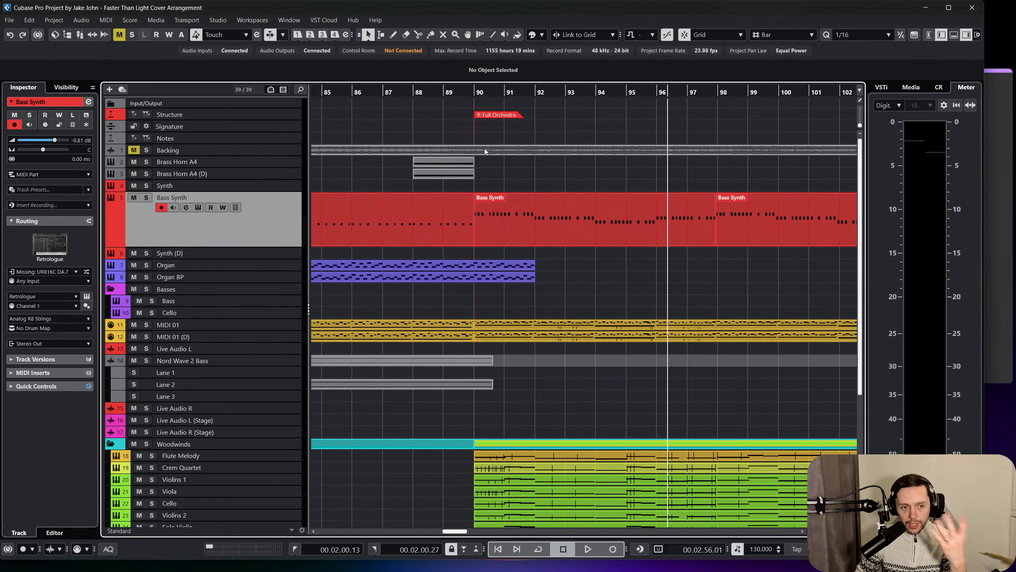
{"action": "left_click", "coordinate": [473, 92]}
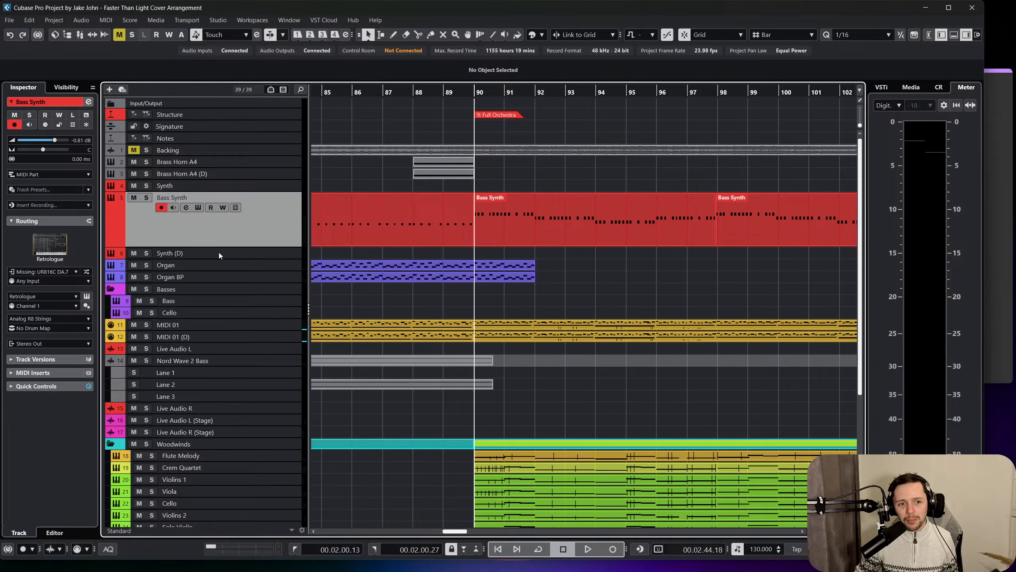
{"action": "left_click", "coordinate": [185, 206]}
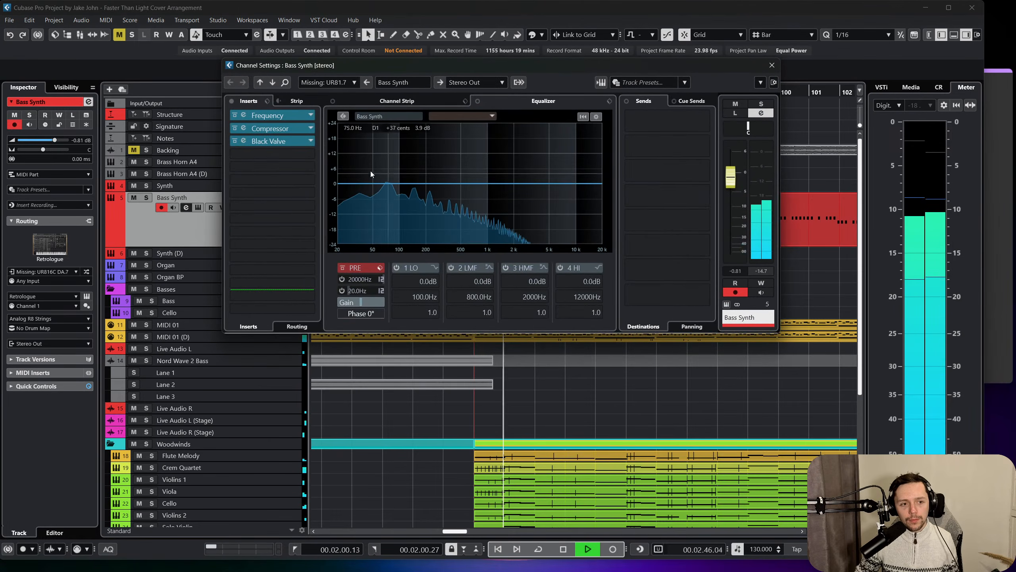
{"action": "left_click", "coordinate": [267, 115]}
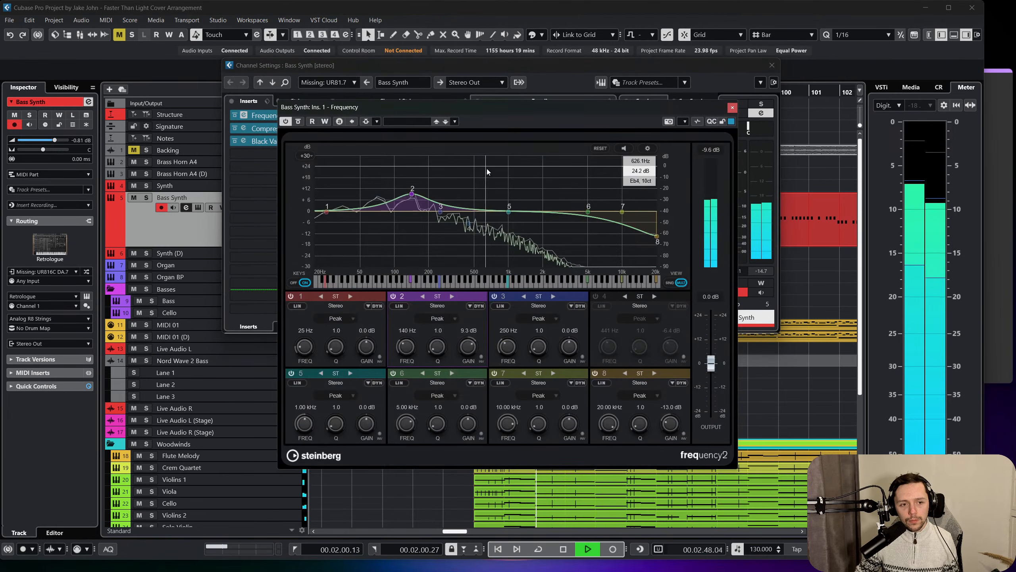
{"action": "left_click_drag", "start_coordinate": [412, 194], "coordinate": [426, 183]}
{"action": "key", "text": "space"}
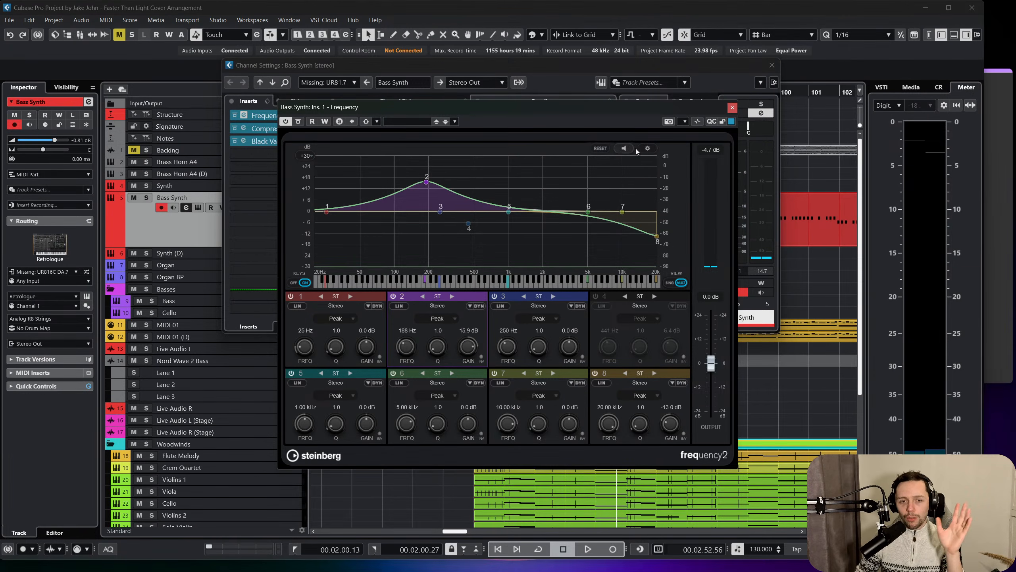
Close the Frequency EQ and lower the Bass Synth channel volume to -6.20 dB.
{"action": "left_click", "coordinate": [731, 108]}
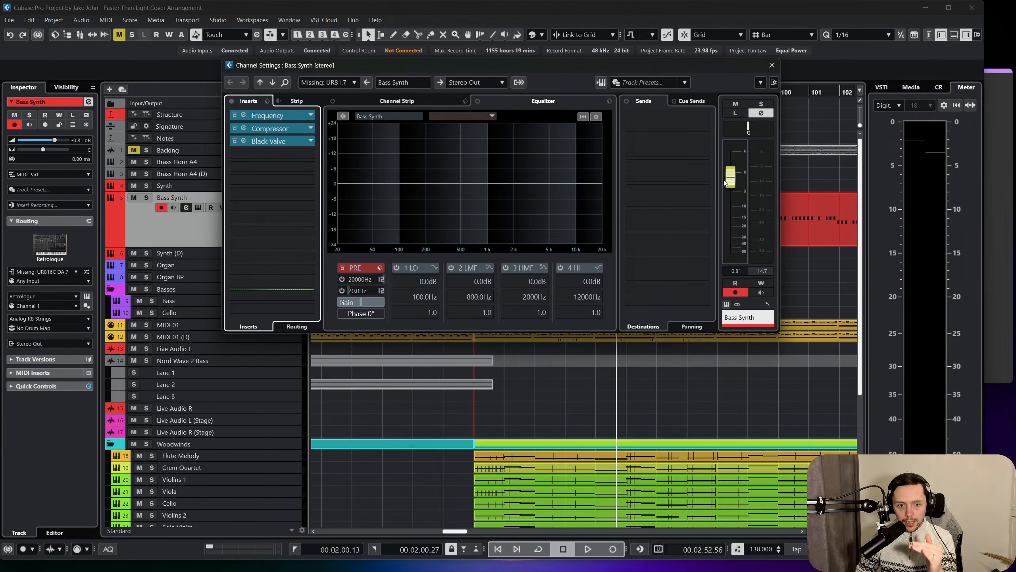
{"action": "left_click_drag", "start_coordinate": [740, 170], "coordinate": [735, 192]}
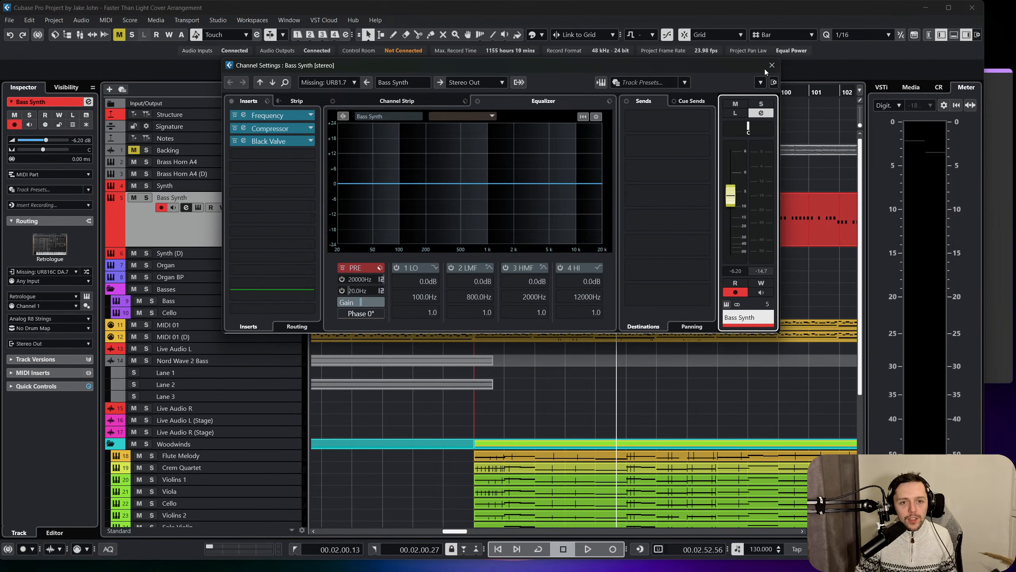
Set band 6 of the Bass Synth's Frequency EQ to -10.9 dB at 5.48 kHz, switch that band off and close the EQ.
{"action": "left_click", "coordinate": [247, 118]}
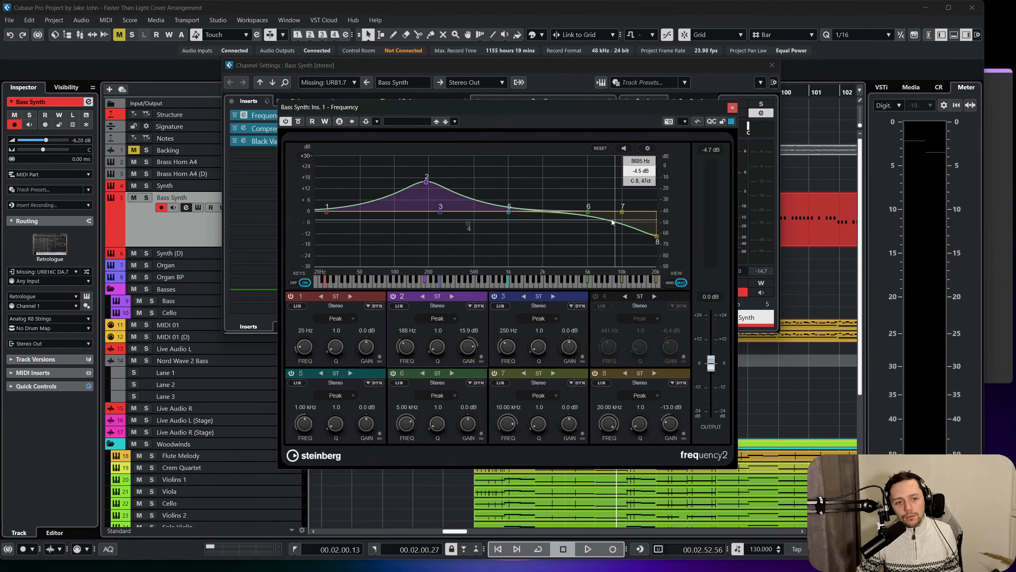
{"action": "left_click_drag", "start_coordinate": [588, 211], "coordinate": [594, 235]}
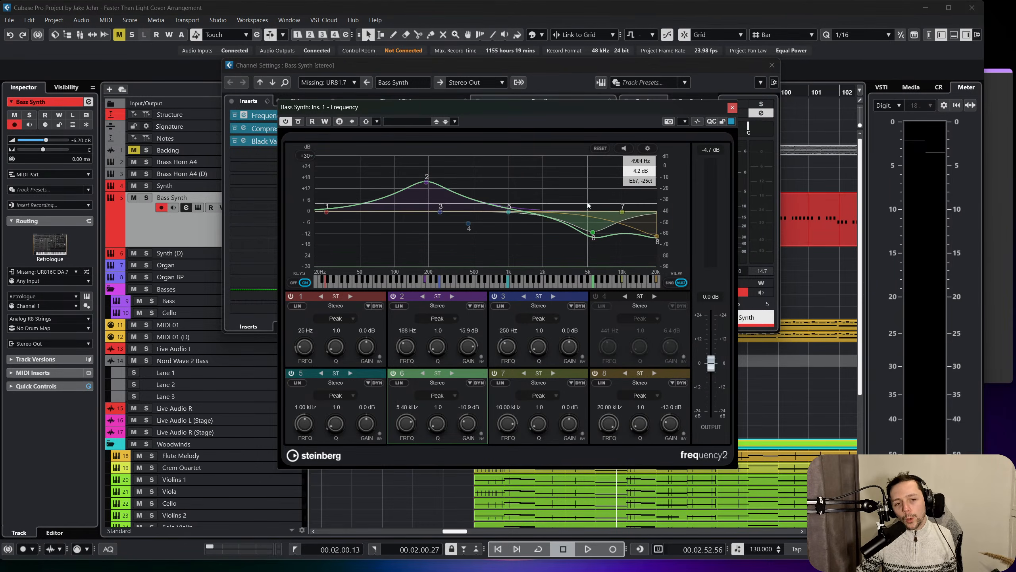
{"action": "left_click", "coordinate": [393, 373]}
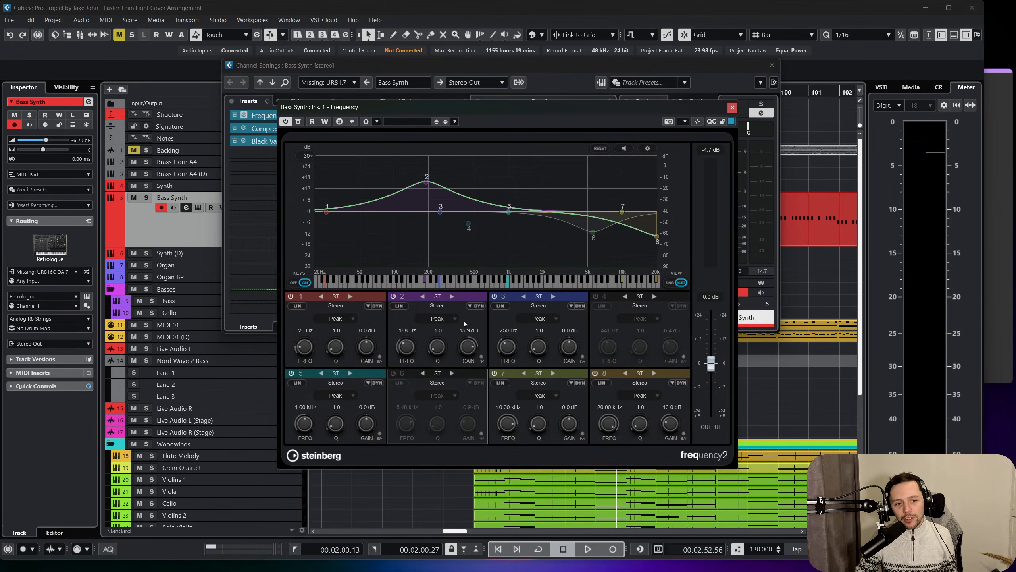
{"action": "left_click", "coordinate": [732, 107]}
{"action": "left_click", "coordinate": [772, 66]}
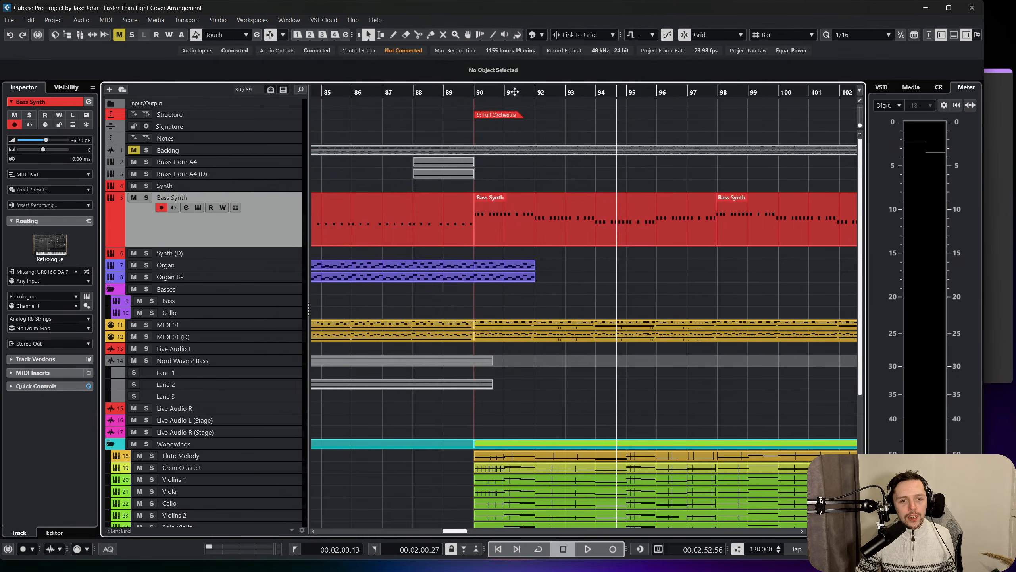
During playback from bar 90, set band 2 of the Bass Synth's Frequency EQ to 161 Hz, Q 2.7 and 11.2 dB gain.
{"action": "left_click", "coordinate": [478, 90]}
{"action": "key", "text": "space"}
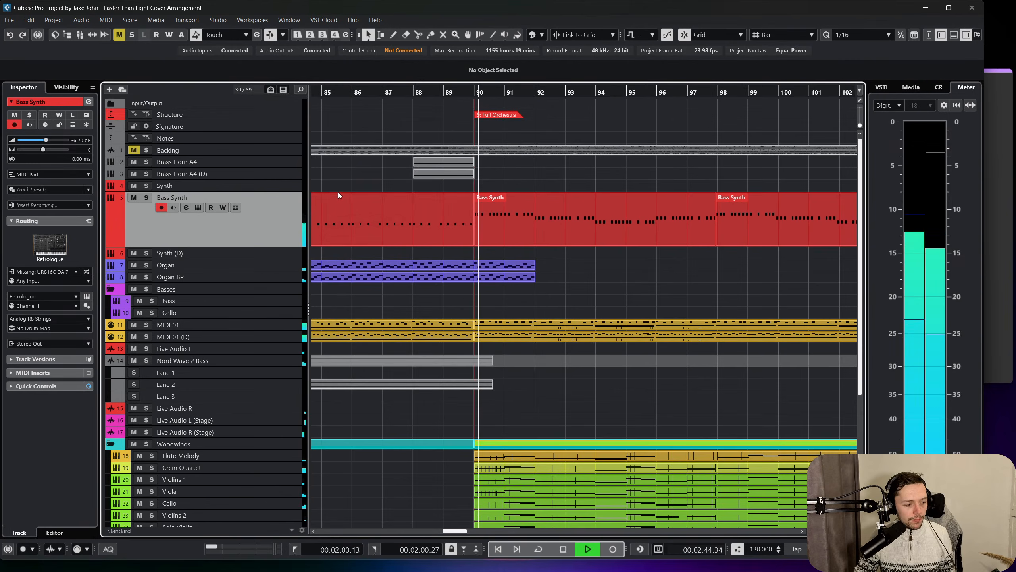
{"action": "left_click", "coordinate": [186, 207]}
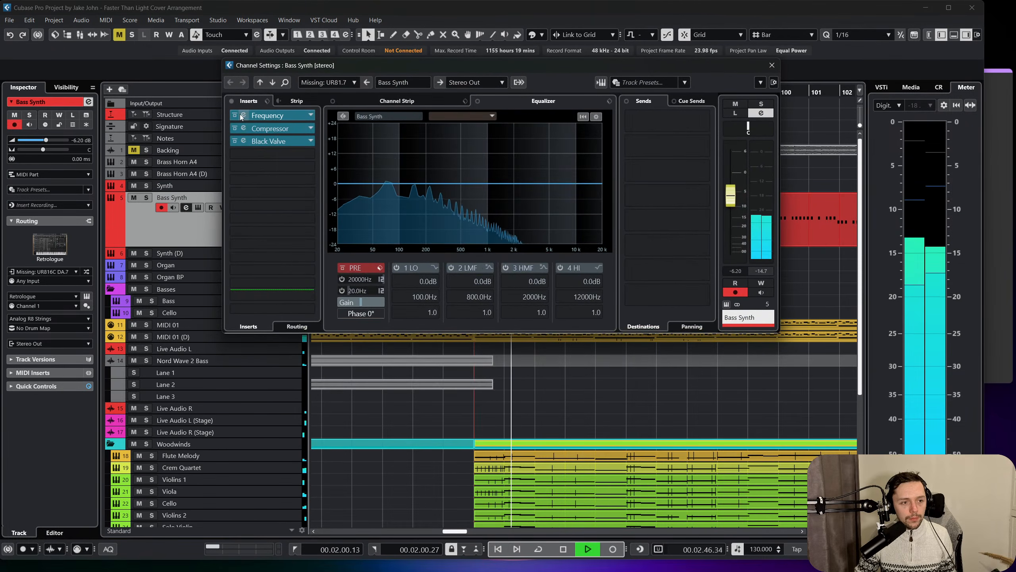
{"action": "left_click", "coordinate": [264, 116]}
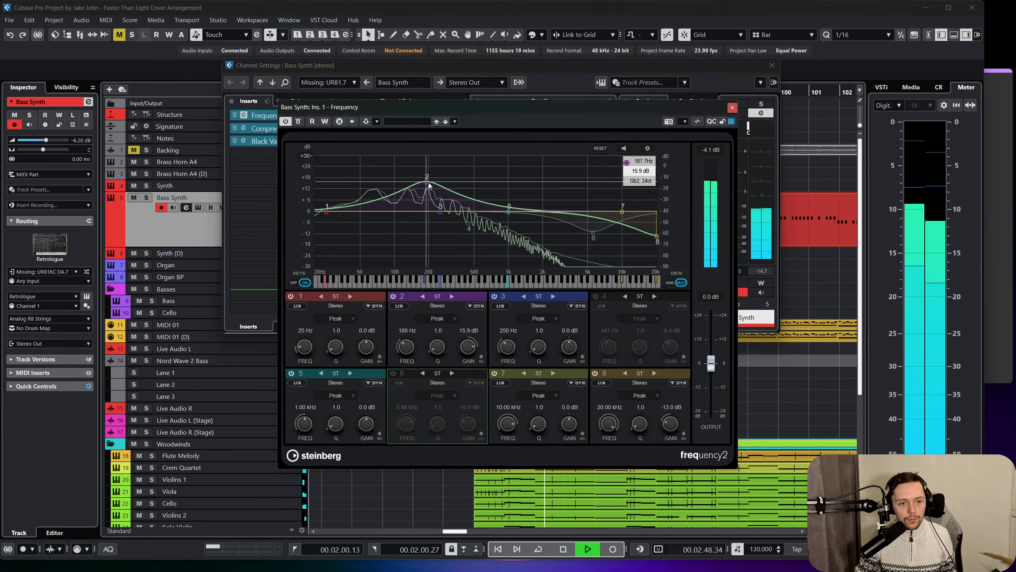
{"action": "left_click_drag", "start_coordinate": [428, 183], "coordinate": [420, 186]}
{"action": "left_click_drag", "start_coordinate": [440, 351], "coordinate": [446, 342]}
{"action": "mouse_move", "coordinate": [421, 187]}
{"action": "left_mouse_down"}
{"action": "mouse_move", "coordinate": [404, 186]}
{"action": "mouse_move", "coordinate": [428, 188]}
{"action": "mouse_move", "coordinate": [419, 192]}
{"action": "left_mouse_up"}
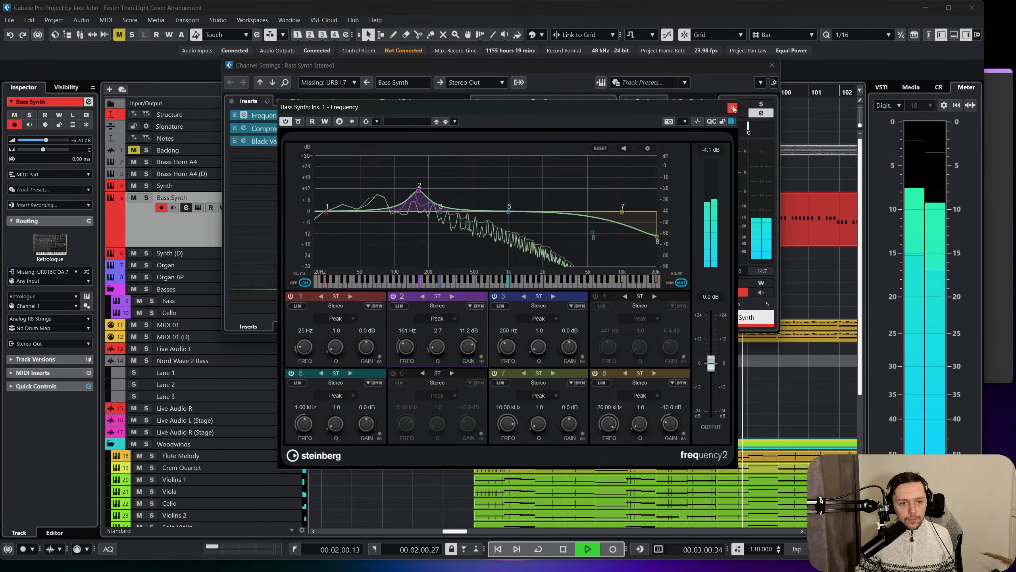
{"action": "left_click", "coordinate": [732, 107]}
{"action": "left_click", "coordinate": [771, 65]}
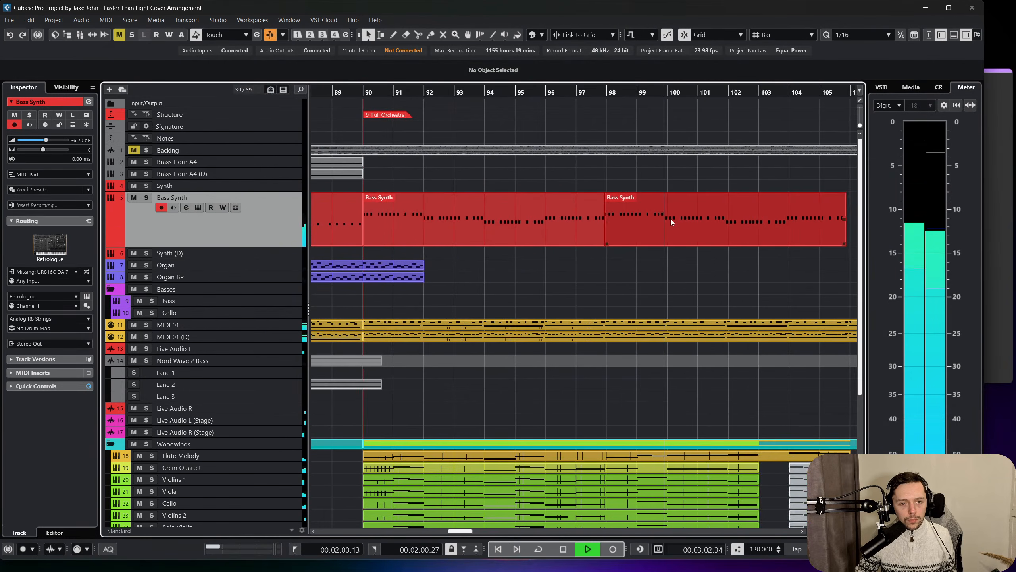
{"action": "key", "text": "space"}
Select the muted string parts between bars 79 and 82, from the Crem Quartet to the Solo Violin track.
{"action": "scroll", "coordinate": [643, 260], "scroll_direction": "left", "scroll_amount": 5}
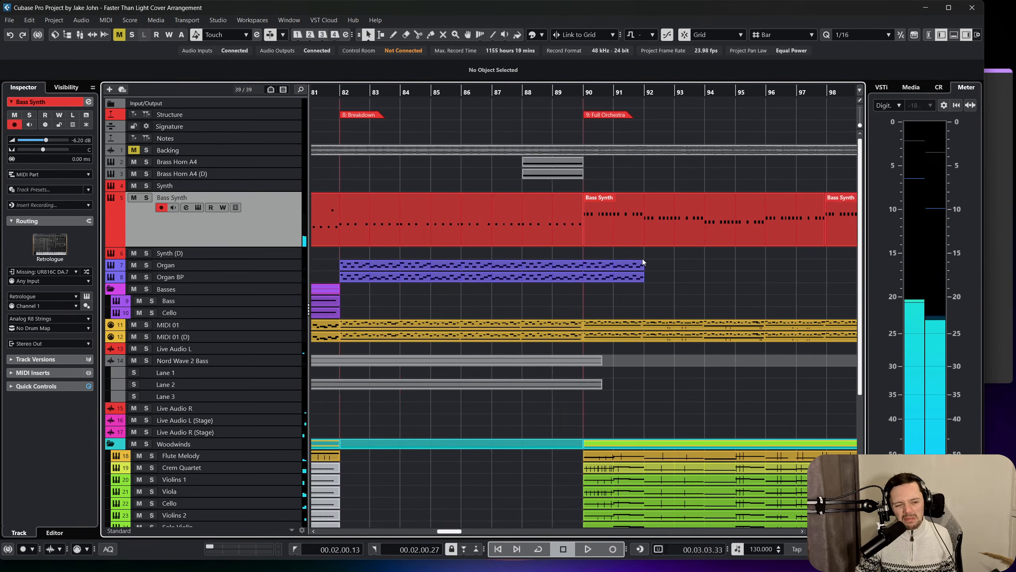
{"action": "scroll", "coordinate": [596, 232], "scroll_direction": "down", "scroll_amount": 3}
{"action": "scroll", "coordinate": [600, 236], "scroll_direction": "left", "scroll_amount": 5}
{"action": "scroll", "coordinate": [606, 246], "scroll_direction": "up", "scroll_amount": 3}
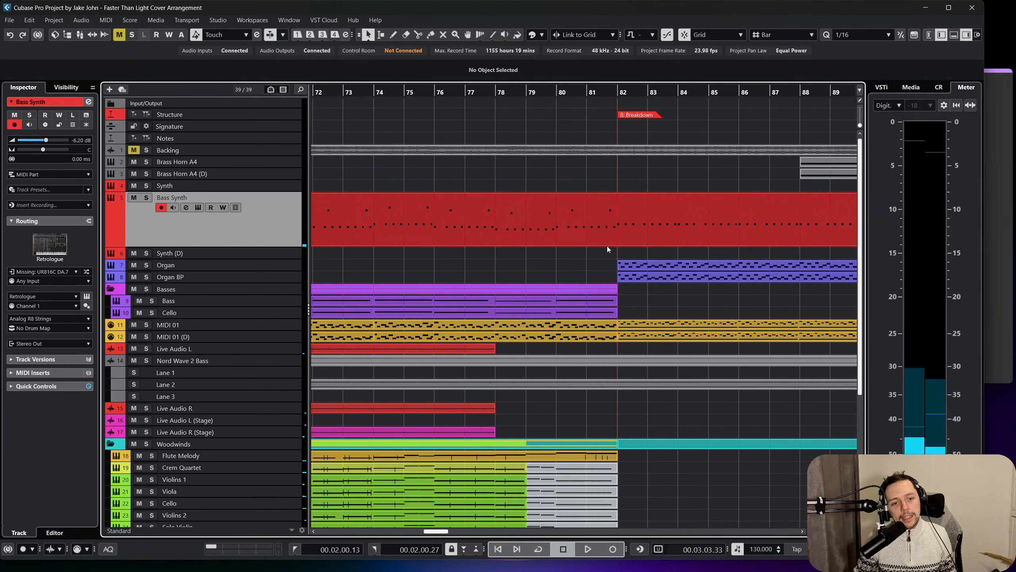
{"action": "scroll", "coordinate": [606, 252], "scroll_direction": "right", "scroll_amount": 6}
{"action": "scroll", "coordinate": [596, 262], "scroll_direction": "down", "scroll_amount": 4}
{"action": "scroll", "coordinate": [587, 270], "scroll_direction": "left", "scroll_amount": 6}
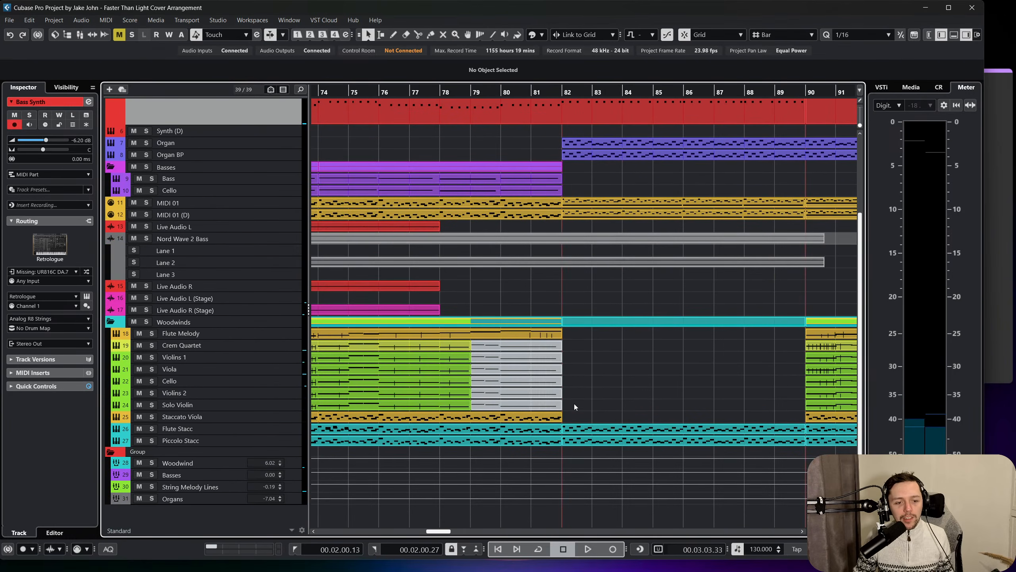
{"action": "left_click_drag", "start_coordinate": [513, 354], "coordinate": [512, 352]}
{"action": "left_click", "coordinate": [662, 361]}
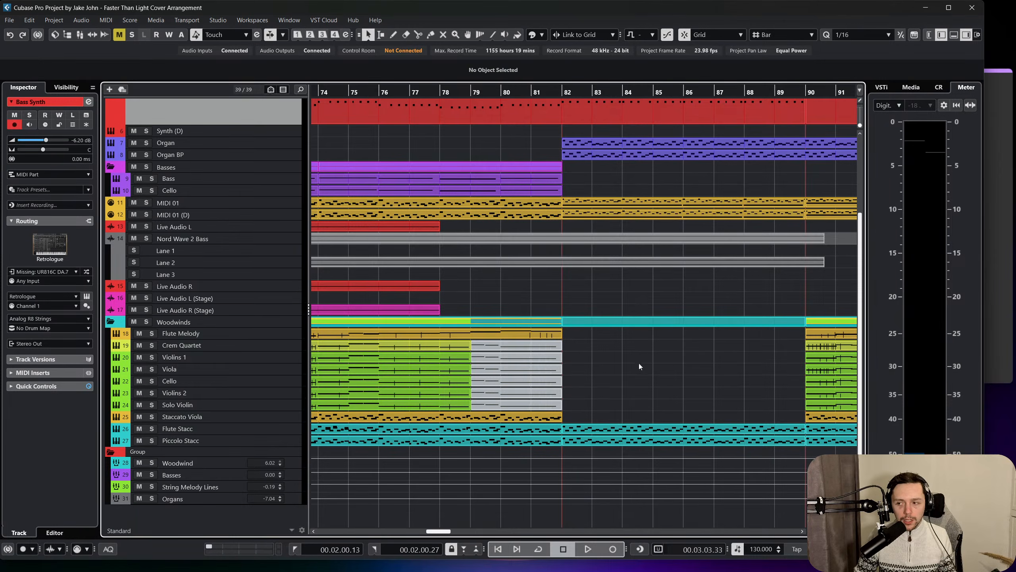
{"action": "left_click_drag", "start_coordinate": [542, 388], "coordinate": [478, 344]}
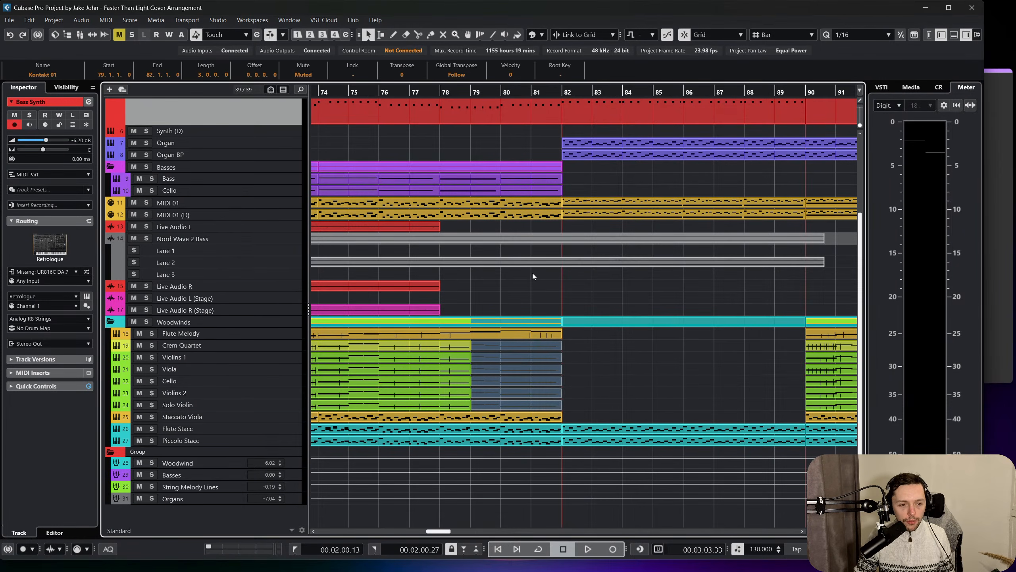
Solo the Backing track and play it from bar 79.
{"action": "left_click", "coordinate": [471, 93]}
{"action": "scroll", "coordinate": [198, 179], "scroll_direction": "up", "scroll_amount": 4}
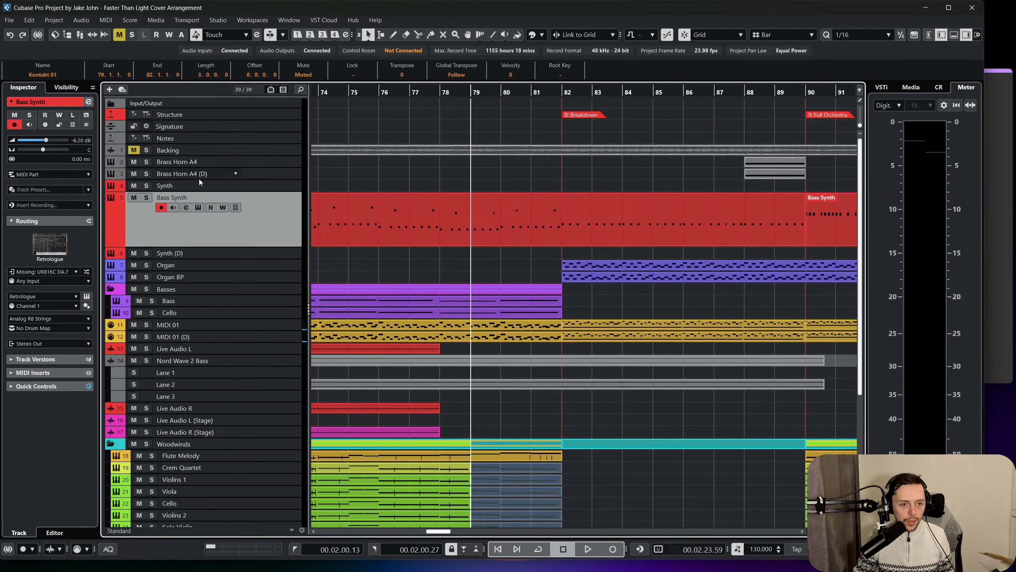
{"action": "left_click", "coordinate": [147, 150]}
{"action": "scroll", "coordinate": [288, 196], "scroll_direction": "down", "scroll_amount": 3}
{"action": "scroll", "coordinate": [299, 213], "scroll_direction": "up", "scroll_amount": 3}
{"action": "key", "text": "space"}
{"action": "scroll", "coordinate": [304, 221], "scroll_direction": "down", "scroll_amount": 2}
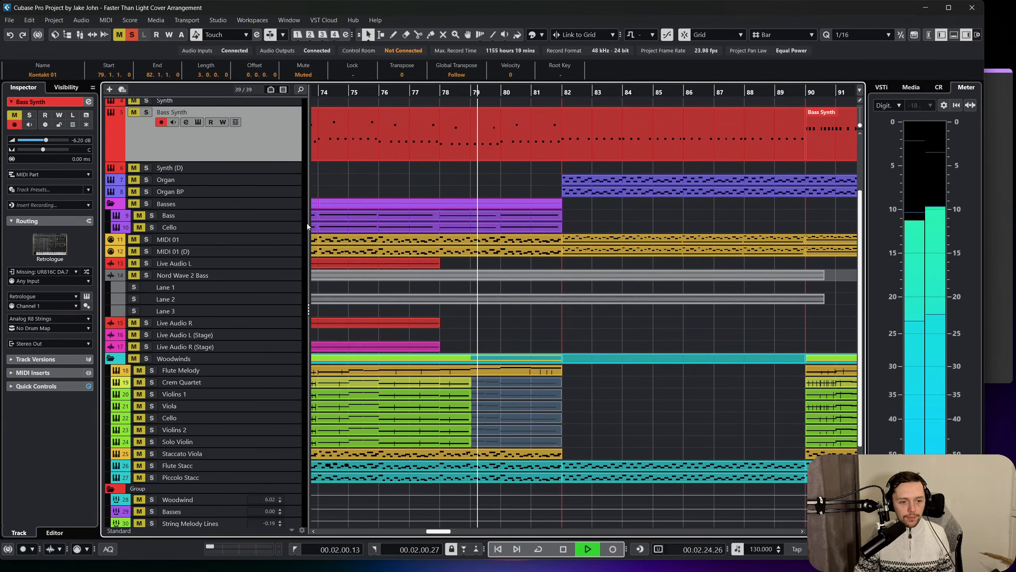
{"action": "scroll", "coordinate": [307, 225], "scroll_direction": "down", "scroll_amount": 1}
Replay the soloed Backing track through the bars leading up to bar 82 and stop playback.
{"action": "left_click_drag", "start_coordinate": [465, 92], "coordinate": [462, 113]}
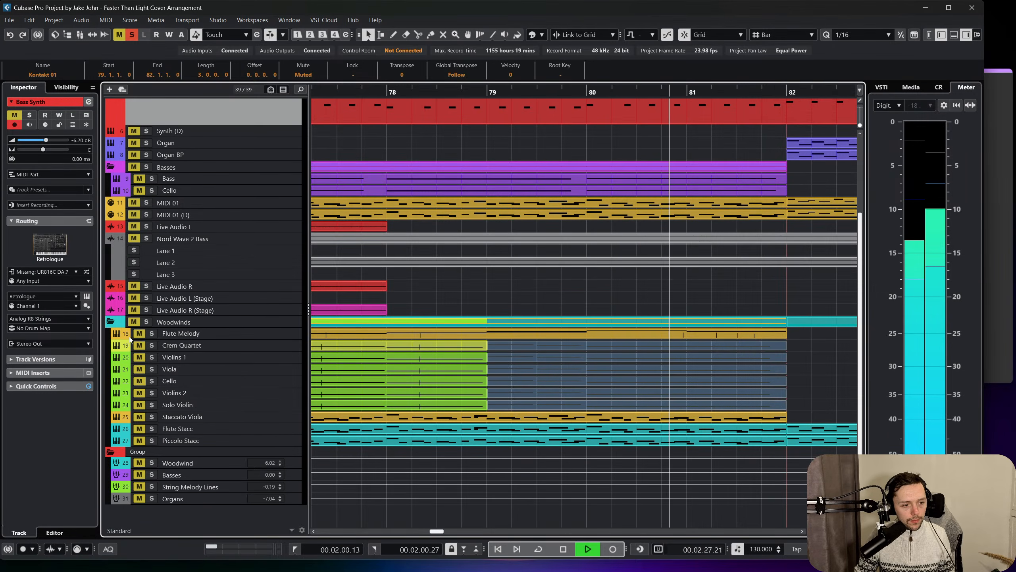
{"action": "left_click_drag", "start_coordinate": [449, 92], "coordinate": [360, 81]}
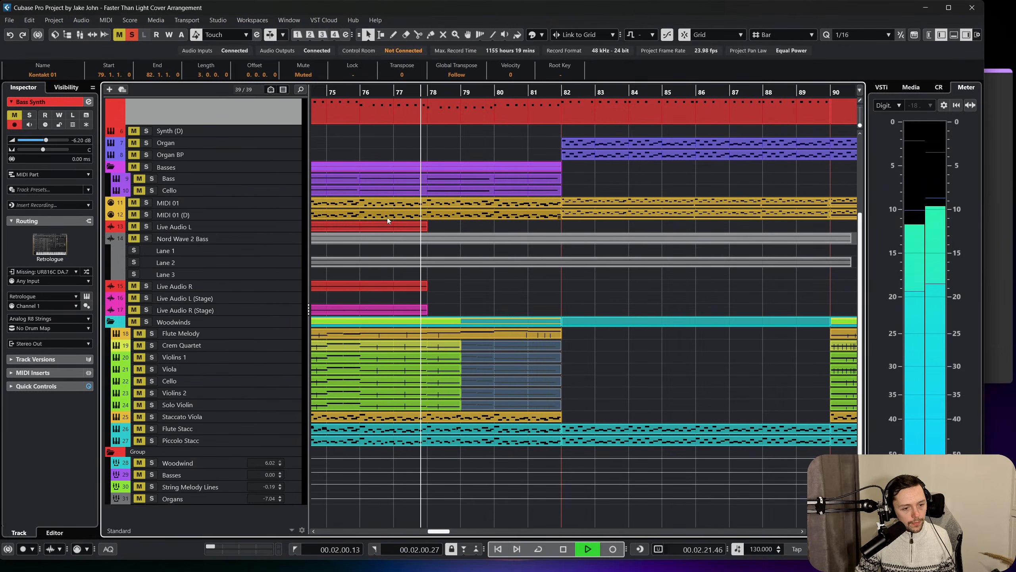
{"action": "scroll", "coordinate": [387, 218], "scroll_direction": "right", "scroll_amount": 1}
{"action": "scroll", "coordinate": [388, 218], "scroll_direction": "left", "scroll_amount": 3}
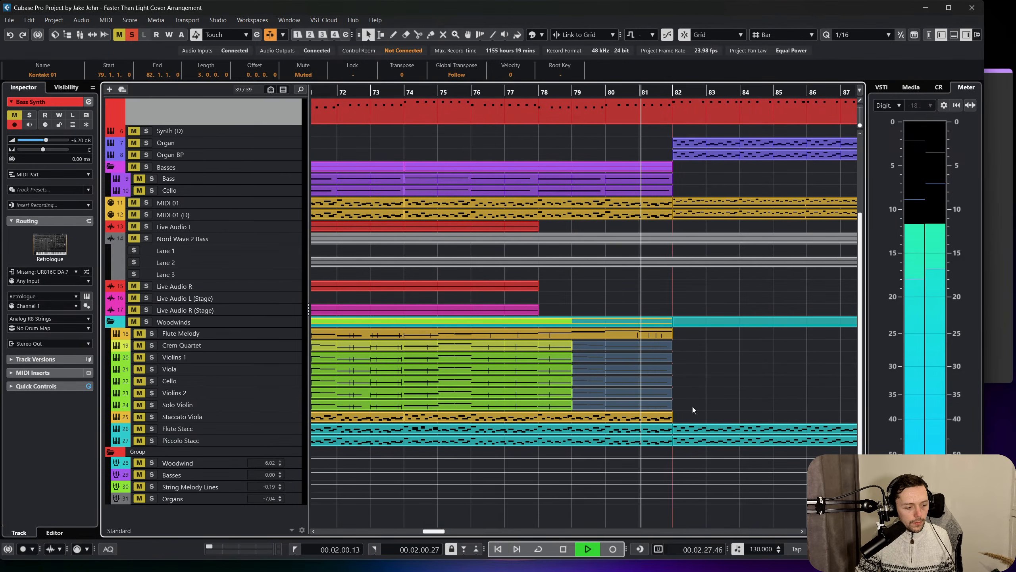
{"action": "key", "text": "space"}
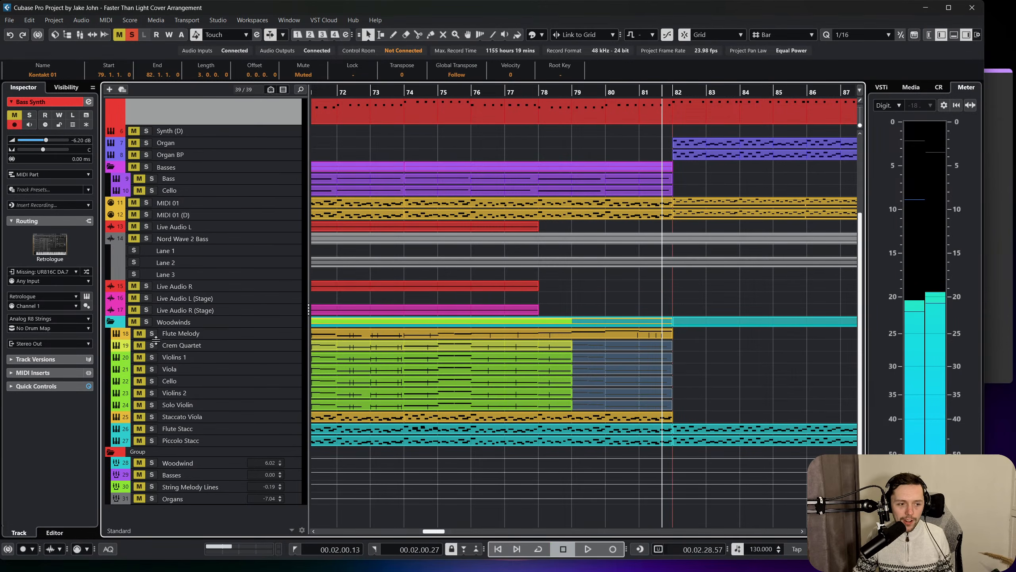
Solo the Flute Melody track alongside the Backing track and listen from bar 76 to bar 82.
{"action": "left_click", "coordinate": [472, 92]}
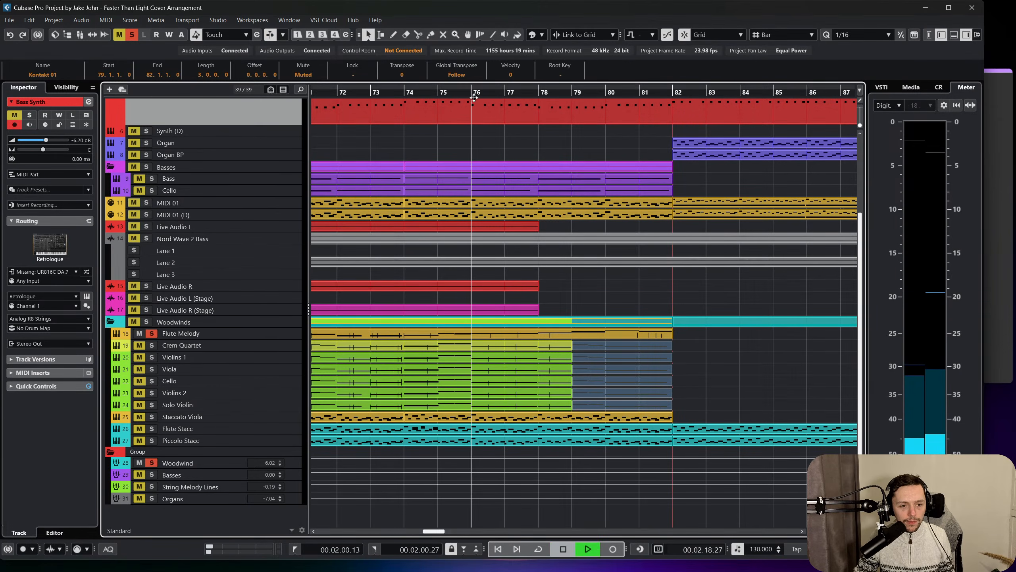
{"action": "key", "text": "space"}
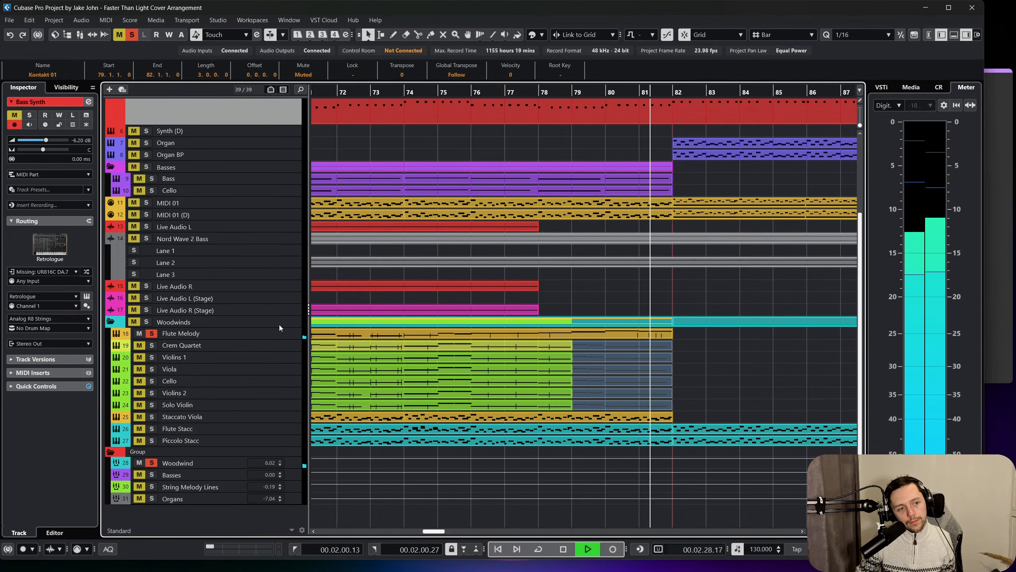
{"action": "key", "text": "space"}
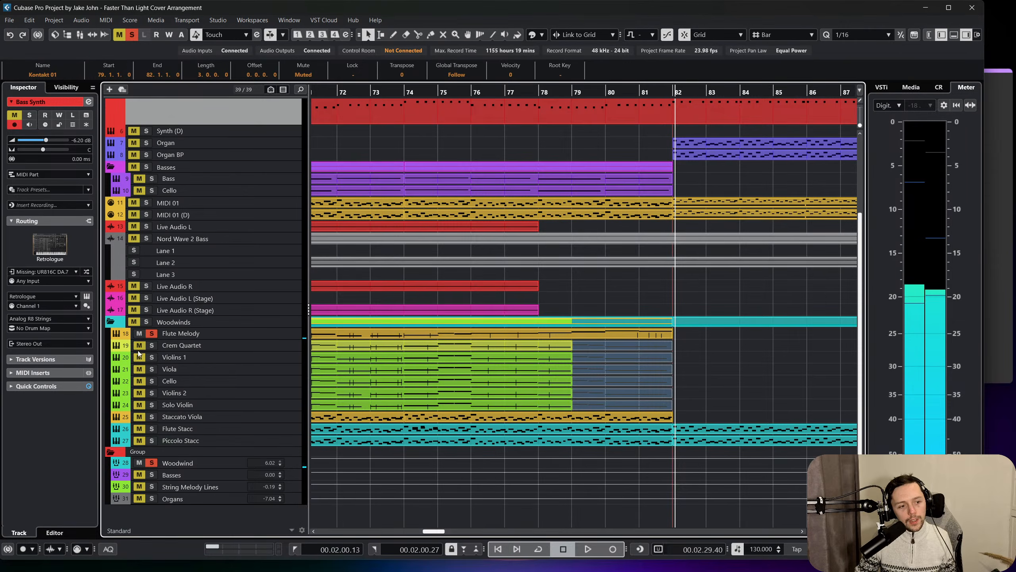
Solo the Violins 2 track and move it above Violins 1 in the track list.
{"action": "left_click", "coordinate": [139, 392]}
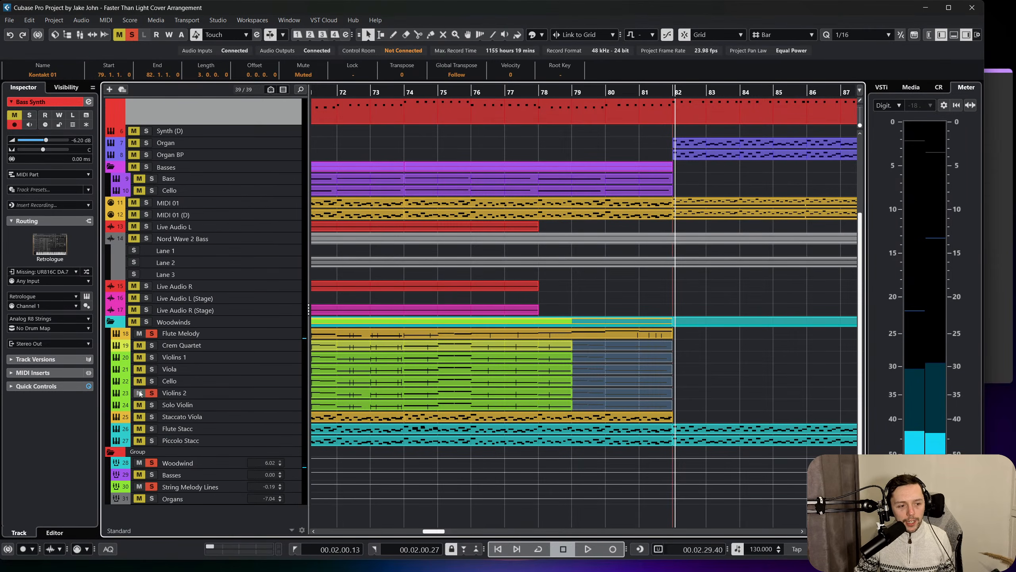
{"action": "left_click_drag", "start_coordinate": [239, 392], "coordinate": [256, 355]}
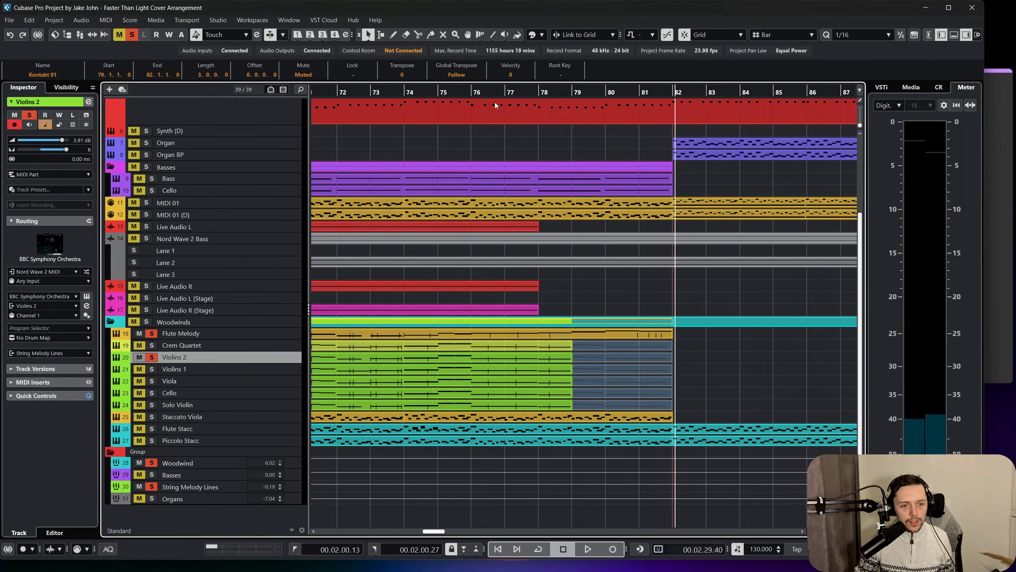
Delete the muted string parts between bars 79 and 82, from Crem Quartet down to Solo Violin.
{"action": "left_click", "coordinate": [442, 90]}
{"action": "right_click", "coordinate": [493, 358]}
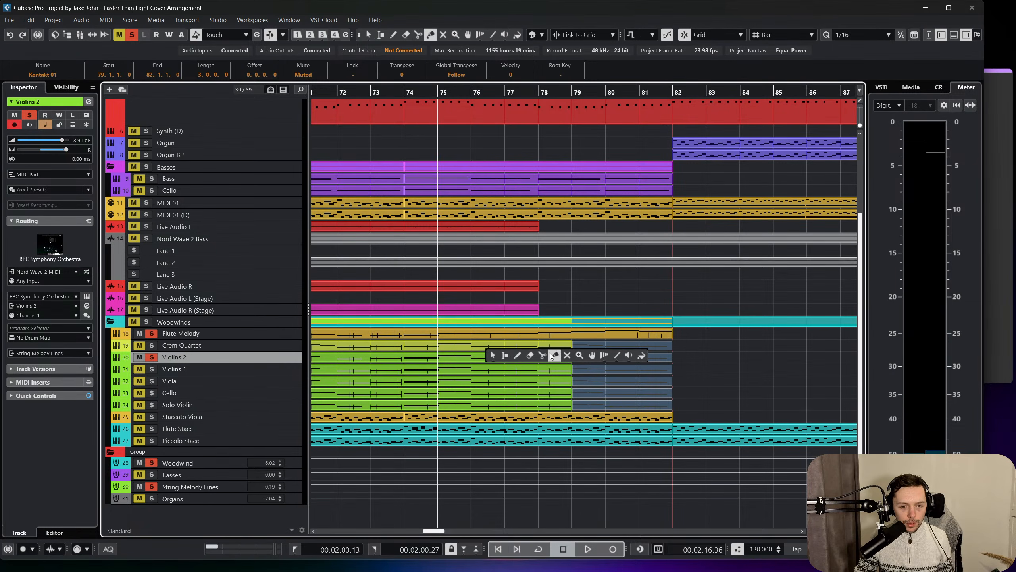
{"action": "left_click", "coordinate": [564, 358]}
{"action": "right_click", "coordinate": [526, 362]}
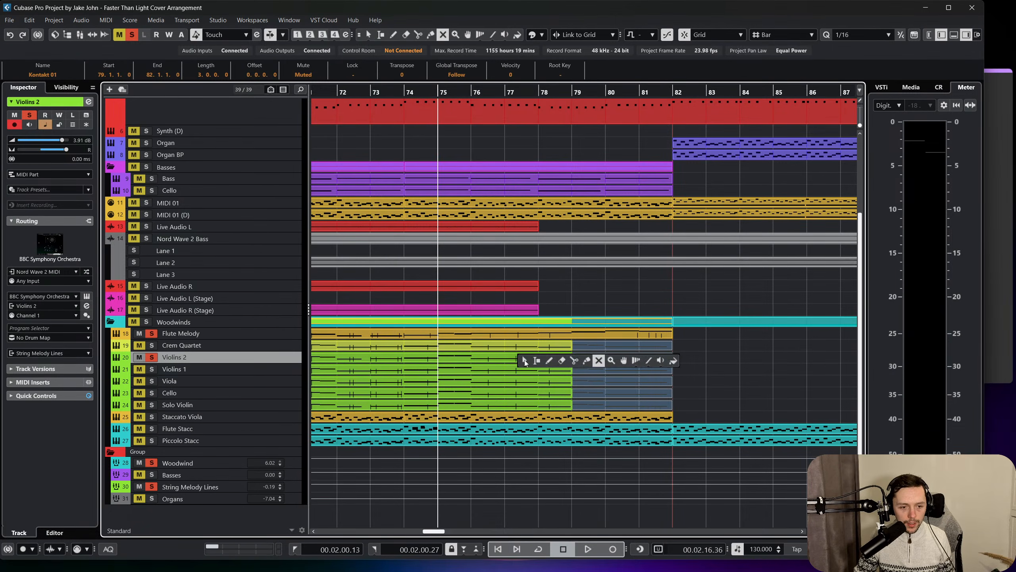
{"action": "left_click", "coordinate": [585, 361]}
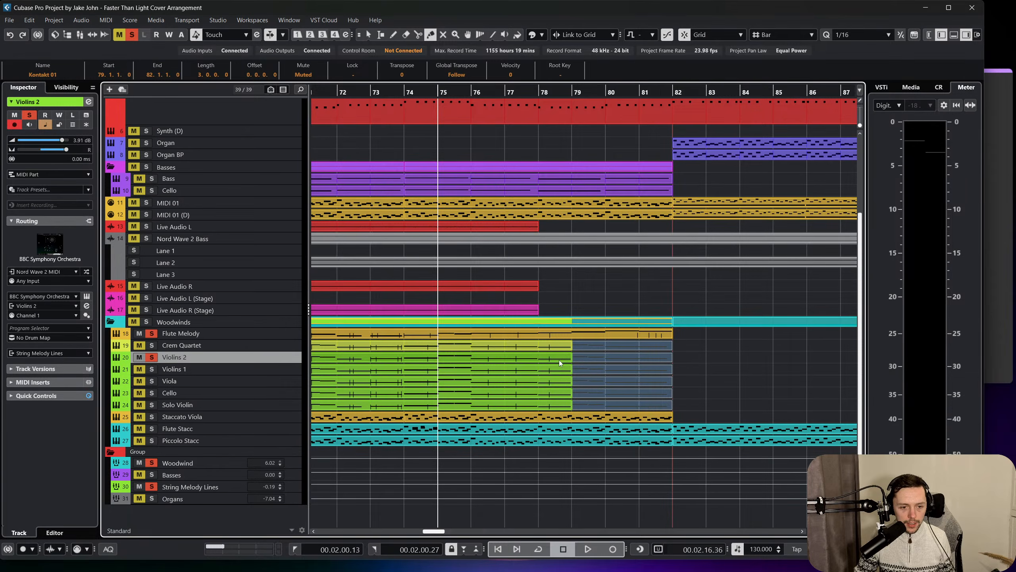
{"action": "right_click", "coordinate": [559, 360]}
{"action": "left_click", "coordinate": [559, 360]}
{"action": "left_click_drag", "start_coordinate": [705, 341], "coordinate": [586, 406]}
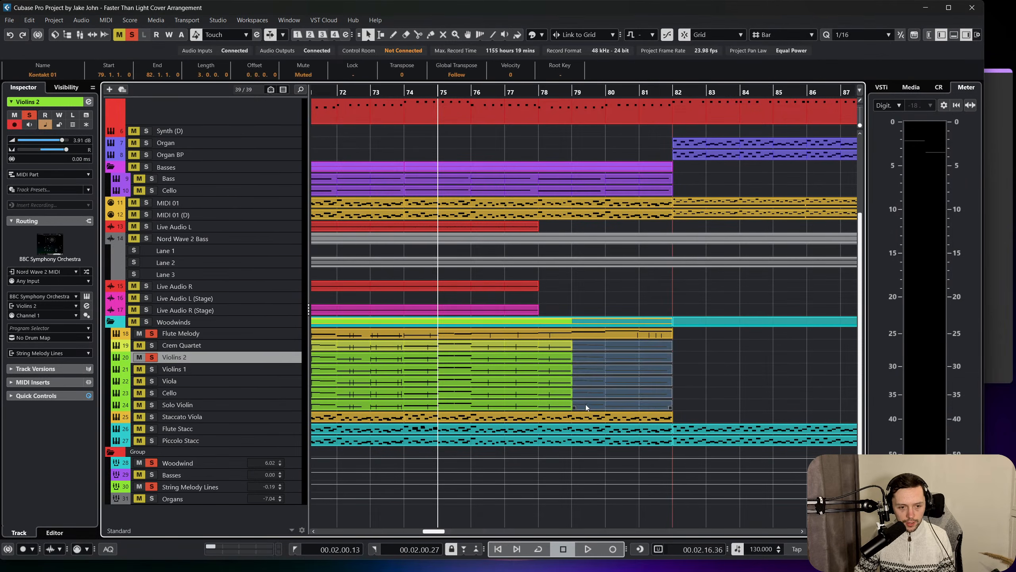
{"action": "key", "text": "Delete"}
Extend the Violins 2 part to bar 82 and open it for note editing.
{"action": "left_click", "coordinate": [540, 362]}
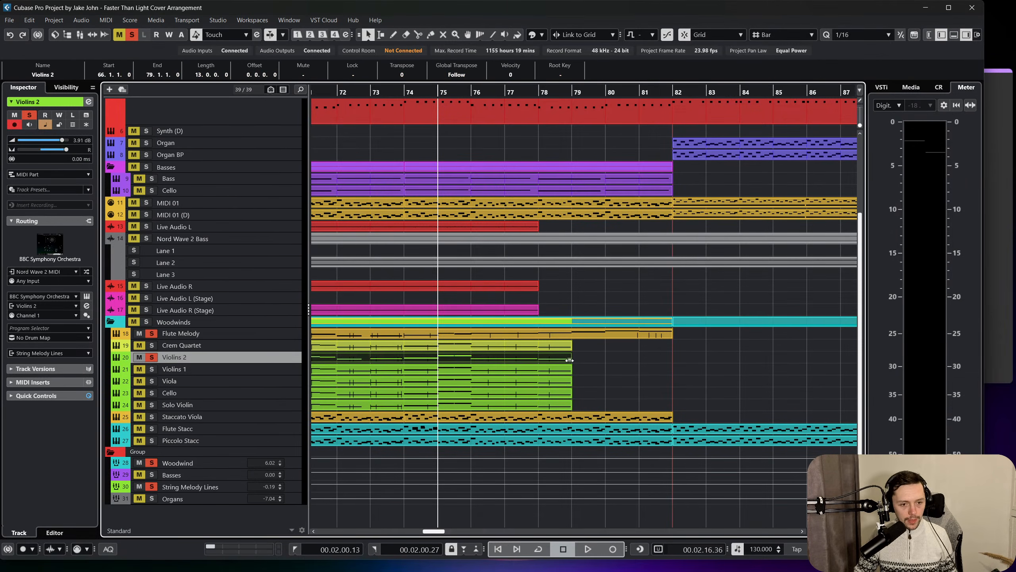
{"action": "left_click_drag", "start_coordinate": [569, 360], "coordinate": [672, 359]}
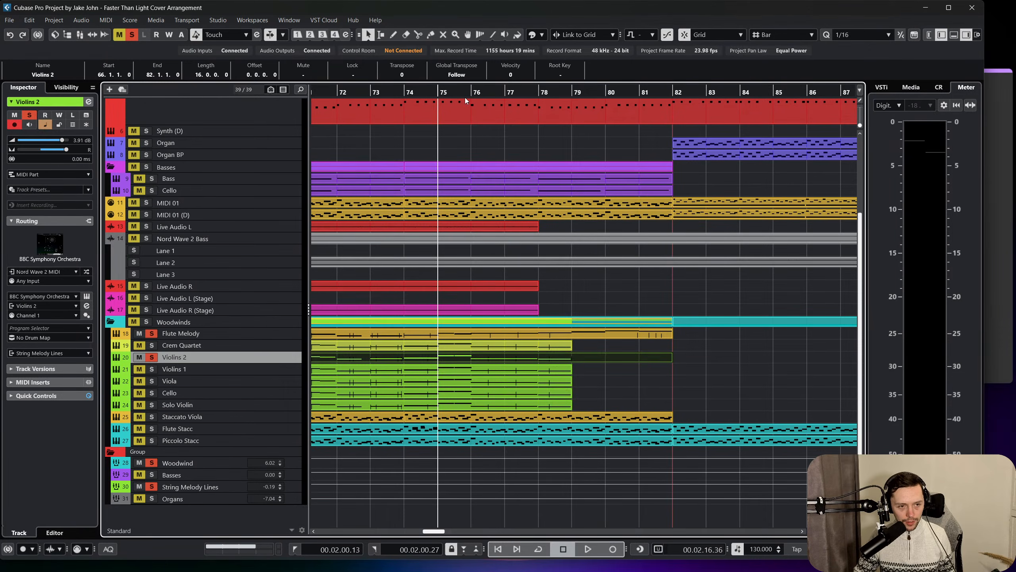
{"action": "double_click", "coordinate": [481, 355]}
{"action": "scroll", "coordinate": [459, 322], "scroll_direction": "up", "scroll_amount": 2}
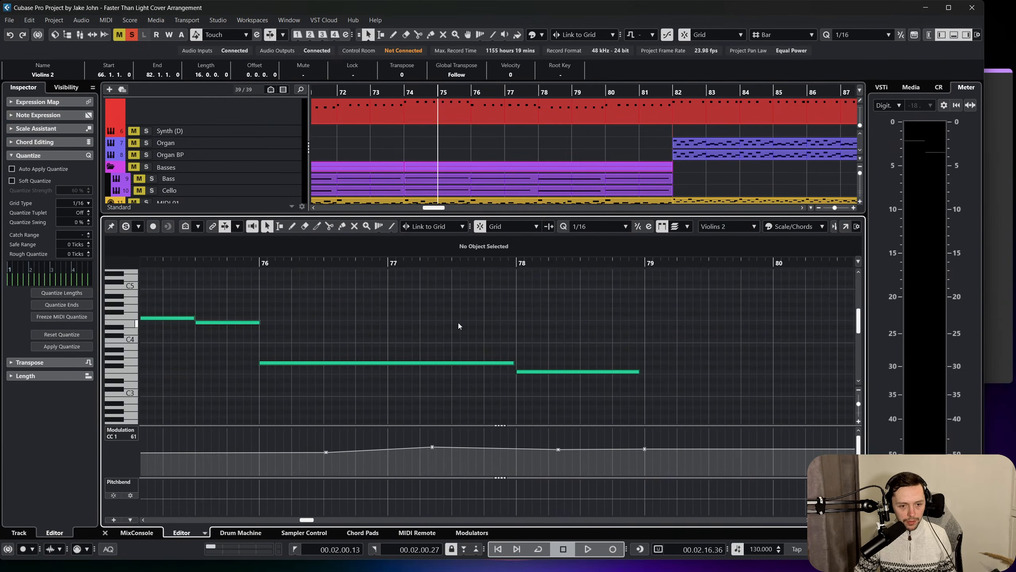
Play Violins 2 from bar 75 and select the F3 note at bar 78.
{"action": "key", "text": "space"}
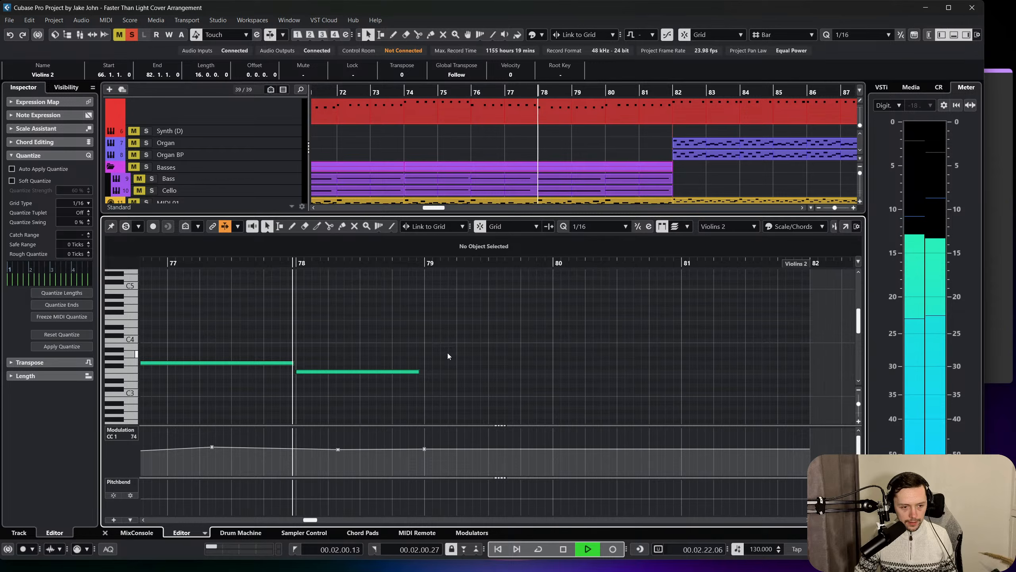
{"action": "left_click", "coordinate": [403, 373]}
{"action": "key", "text": "space"}
{"action": "left_click_drag", "start_coordinate": [396, 343], "coordinate": [435, 399]}
{"action": "scroll", "coordinate": [364, 270], "scroll_direction": "left", "scroll_amount": 3}
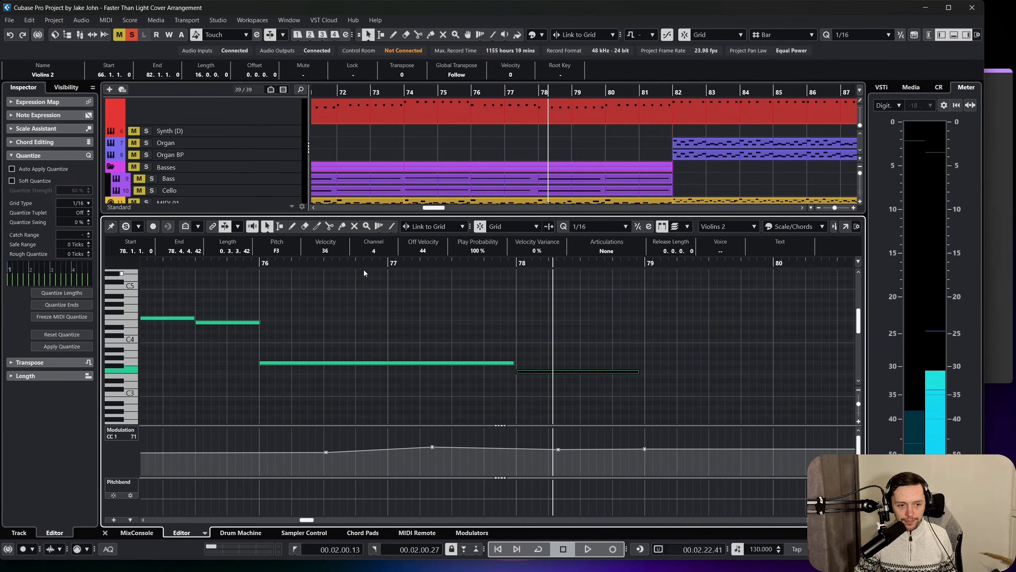
Mute the F3 note at bar 78 and return to the selection tool.
{"action": "left_click", "coordinate": [284, 264]}
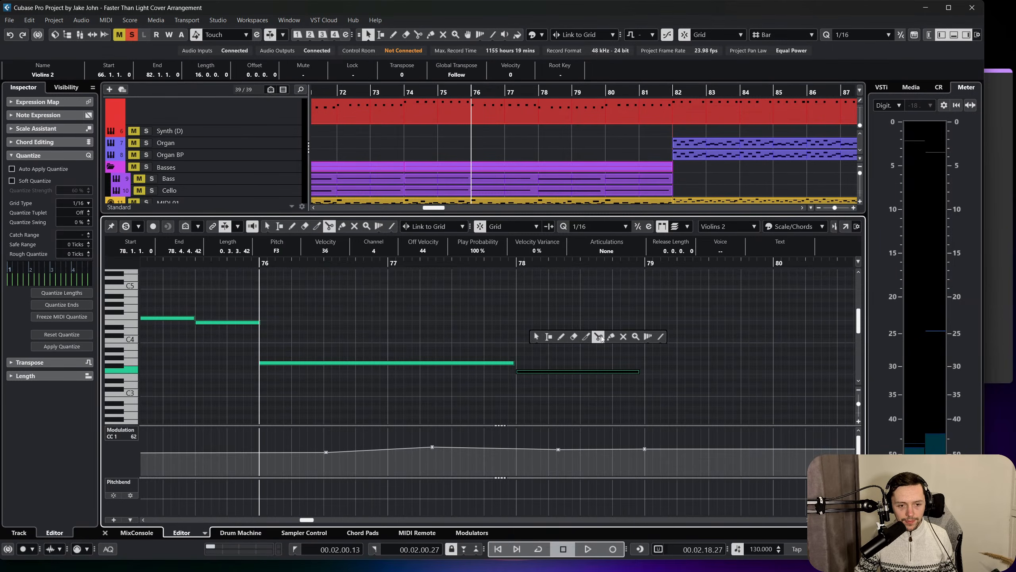
{"action": "left_click", "coordinate": [622, 338]}
{"action": "left_click", "coordinate": [578, 372]}
{"action": "right_click", "coordinate": [561, 315]}
{"action": "left_click", "coordinate": [560, 316]}
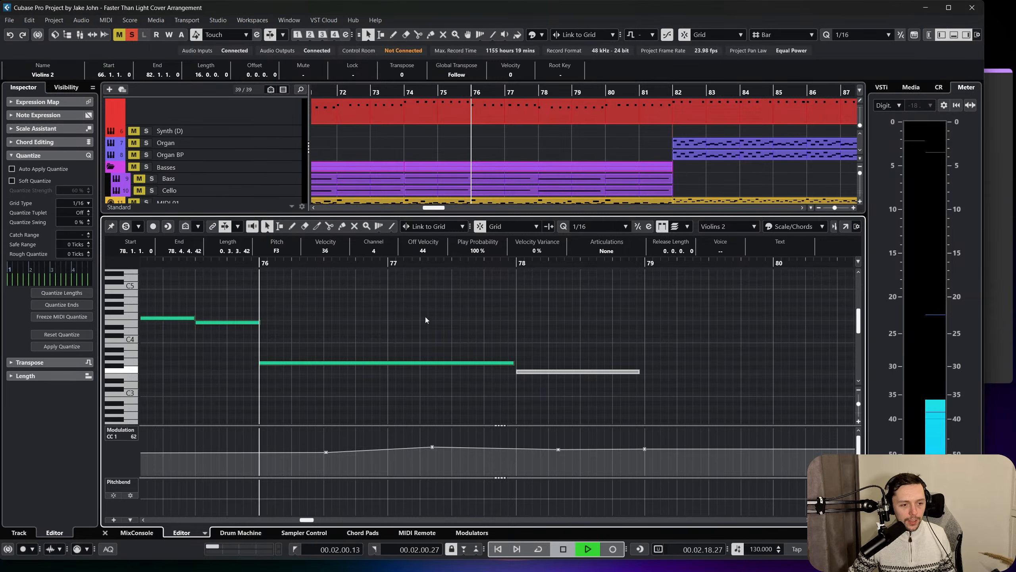
Play Violins 2 from bar 76 with the bar 78 note muted, selecting the long G3 note.
{"action": "key", "text": "space"}
{"action": "left_click", "coordinate": [419, 364]}
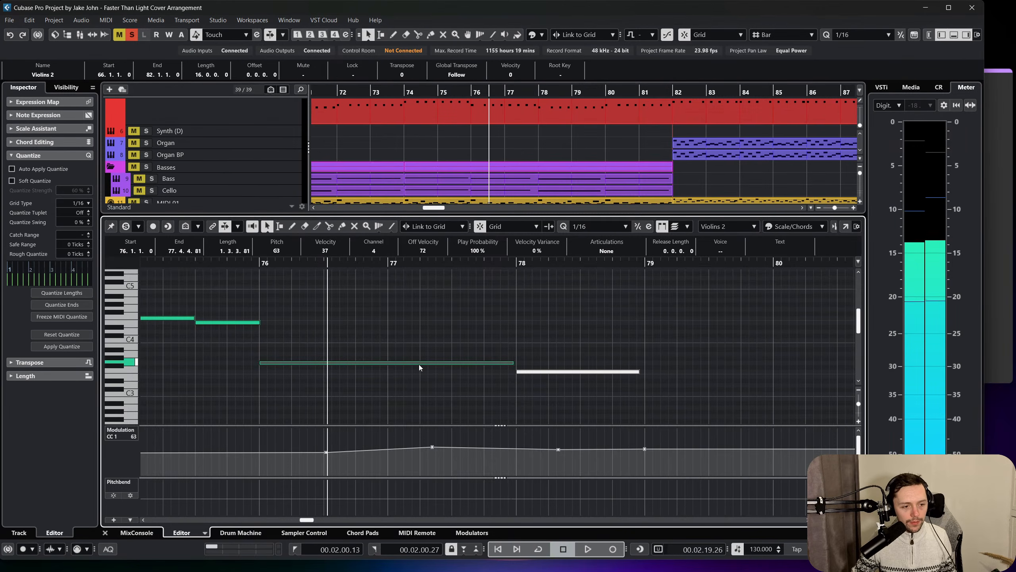
{"action": "left_click", "coordinate": [431, 323]}
{"action": "key", "text": "space"}
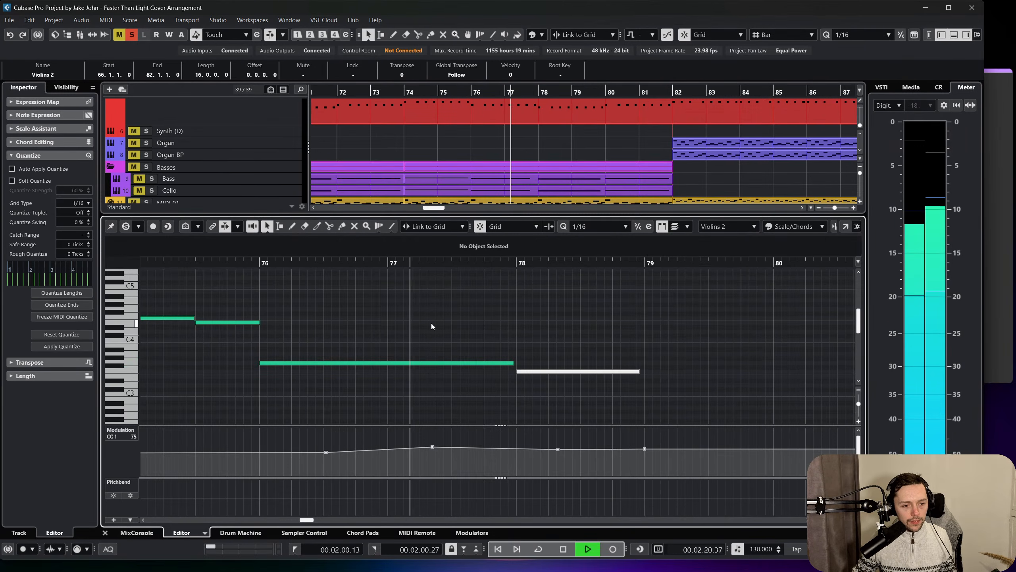
{"action": "key", "text": "space"}
Try deleting the long G3 note at bar 76, replay from there, and undo the deletion.
{"action": "left_click_drag", "start_coordinate": [352, 386], "coordinate": [416, 377]}
{"action": "key", "text": "Delete"}
{"action": "left_click", "coordinate": [254, 263]}
{"action": "key", "text": "space"}
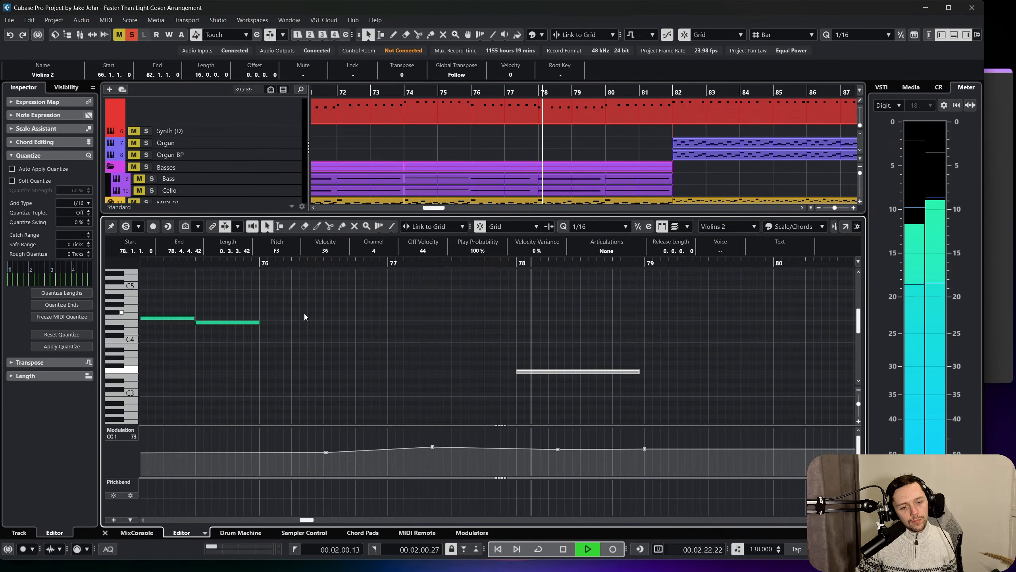
{"action": "key", "text": "space"}
{"action": "key", "text": "ctrl+z"}
{"action": "left_click", "coordinate": [465, 314]}
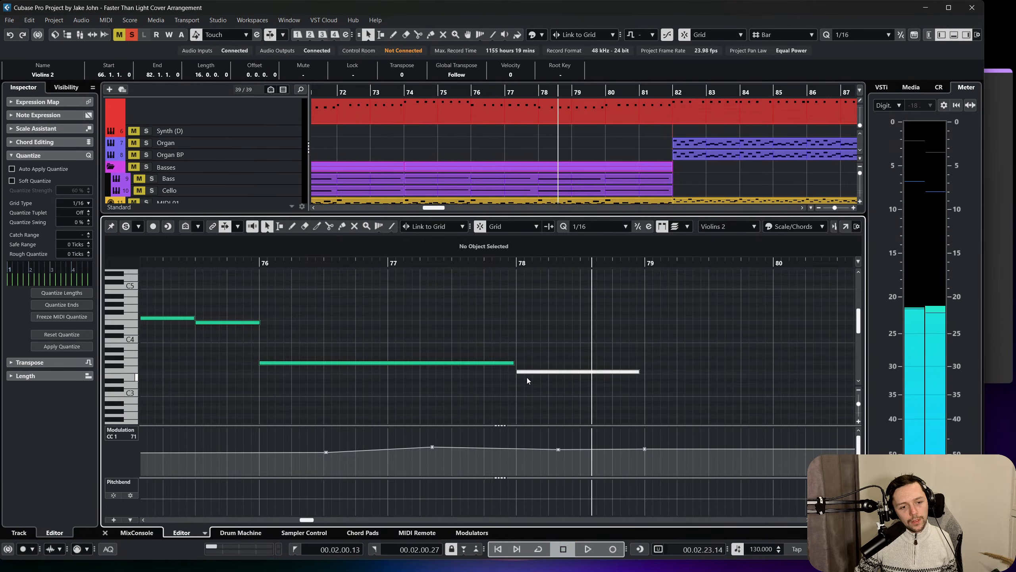
Unmute the note at bar 78 and raise it from F3 to A3.
{"action": "right_click", "coordinate": [533, 373]}
{"action": "left_click", "coordinate": [618, 370]}
{"action": "left_click", "coordinate": [574, 373]}
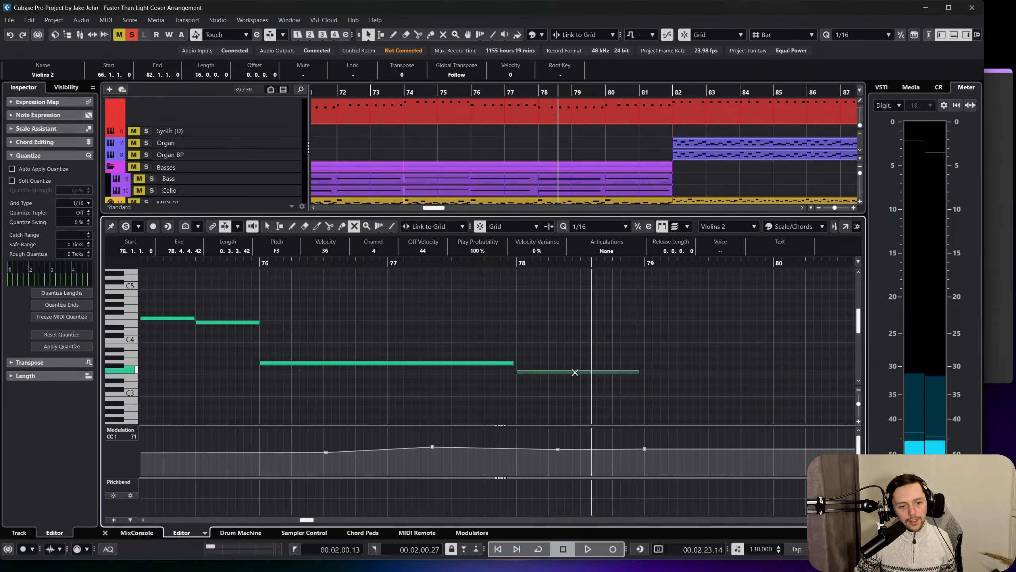
{"action": "key", "text": "1"}
{"action": "left_click_drag", "start_coordinate": [561, 372], "coordinate": [563, 354]}
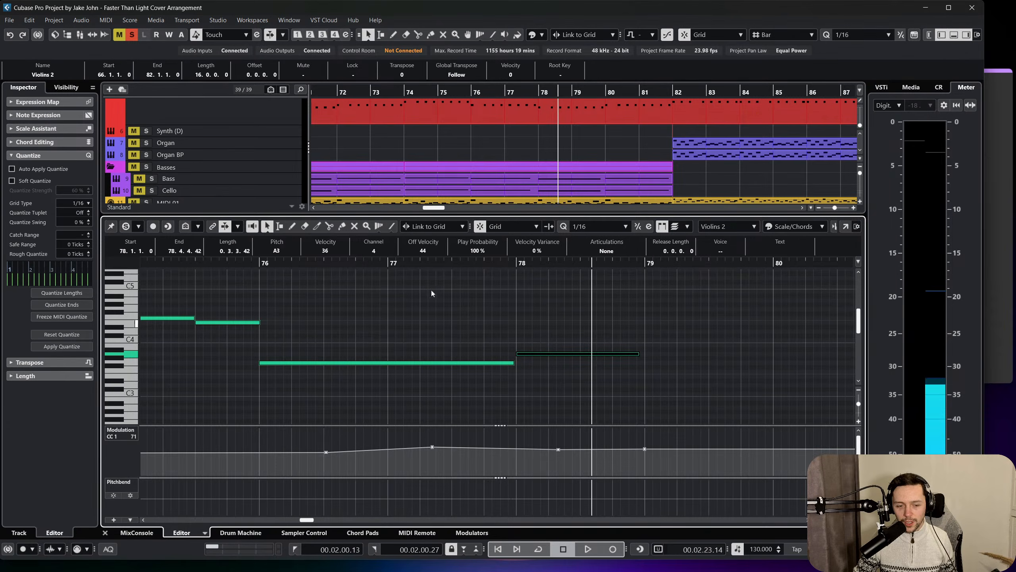
Play from bar 76 and shorten the end of the long G3 note to leave a gap before bar 78.
{"action": "left_click", "coordinate": [267, 262]}
{"action": "key", "text": "space"}
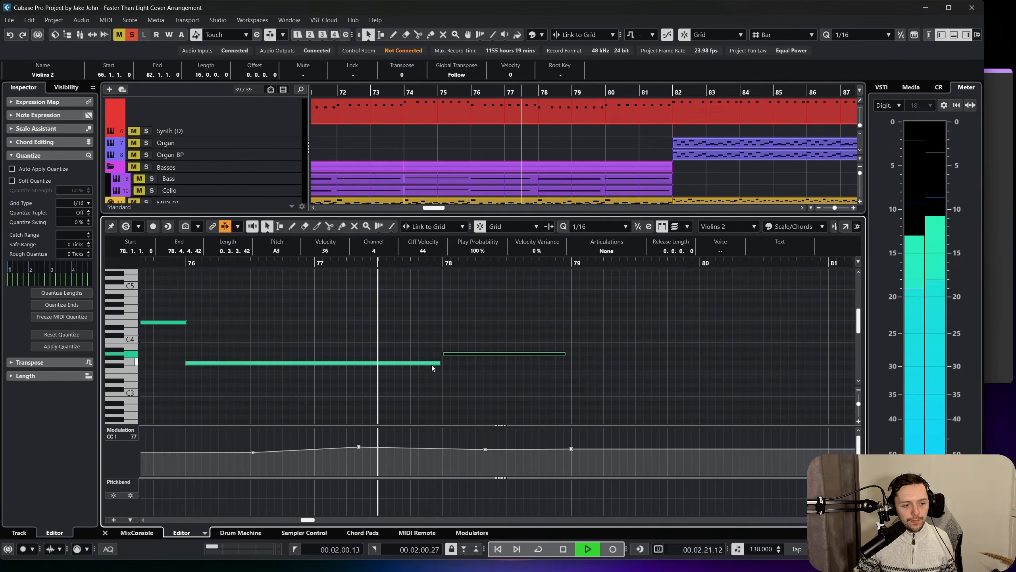
{"action": "left_click_drag", "start_coordinate": [440, 363], "coordinate": [427, 363]}
{"action": "left_click", "coordinate": [499, 381]}
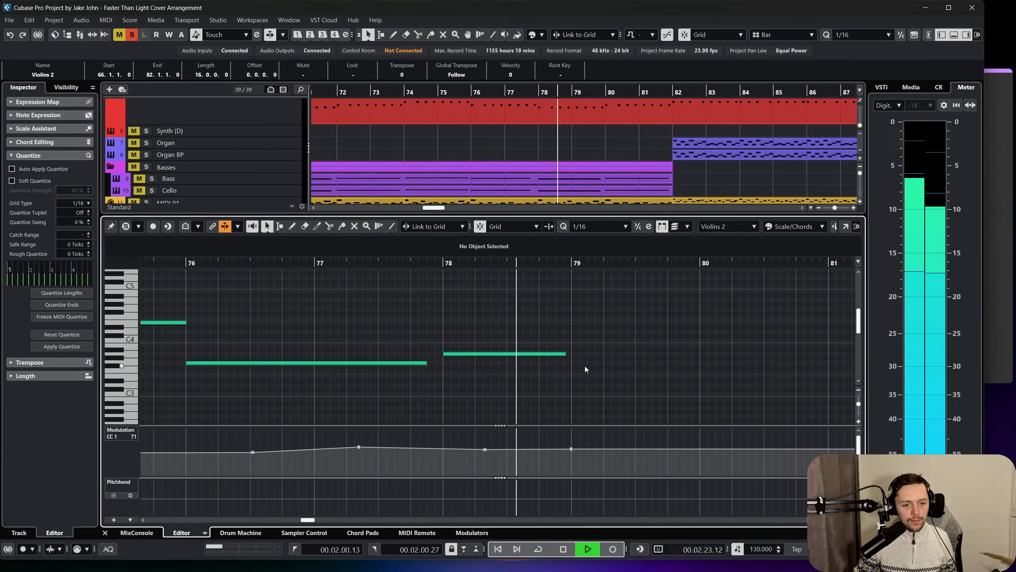
{"action": "key", "text": "space"}
Extend the A3 note at bar 78 to bar 79 and add a one-bar copy at C4 from bar 79.
{"action": "left_click", "coordinate": [565, 354]}
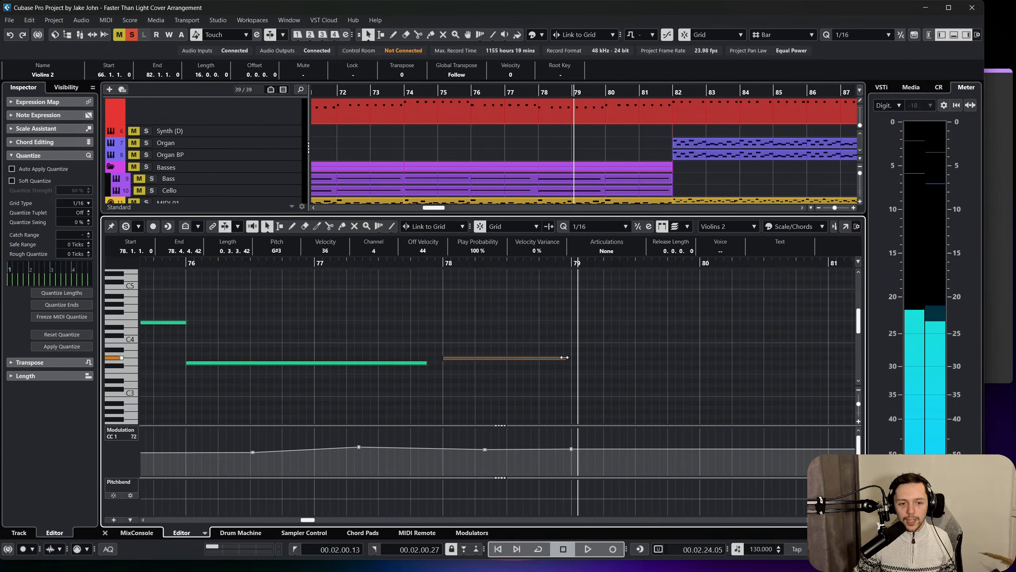
{"action": "left_click_drag", "start_coordinate": [563, 355], "coordinate": [583, 342]}
{"action": "left_click", "coordinate": [558, 356]}
{"action": "left_click", "coordinate": [558, 354]}
{"action": "key", "text": "ctrl+d"}
Listen through bar 79, shorten its C4 note to three beats, and add a copy at F4 on bar 80.
{"action": "key", "text": "space"}
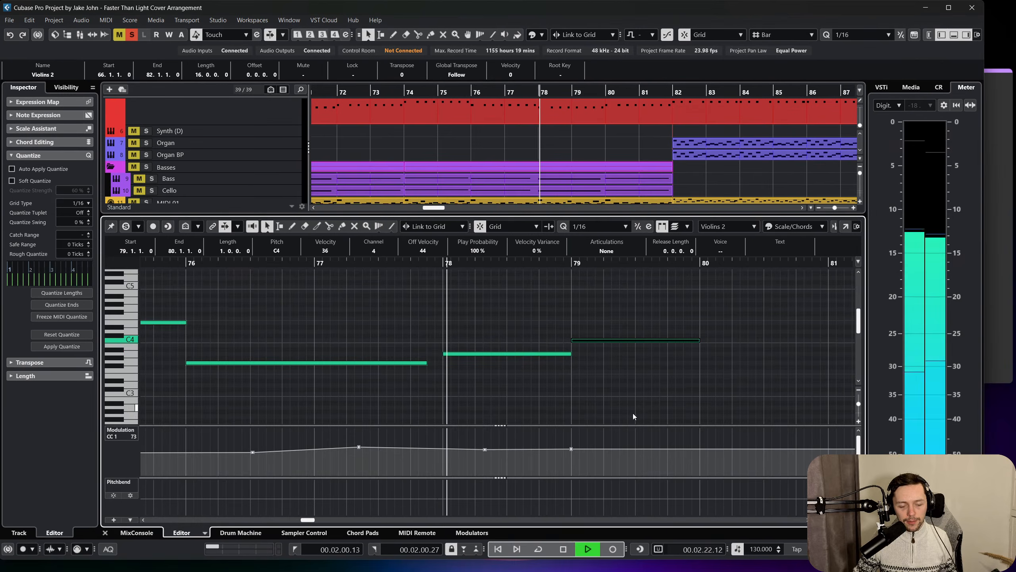
{"action": "scroll", "coordinate": [614, 394], "scroll_direction": "right", "scroll_amount": 1}
{"action": "scroll", "coordinate": [594, 369], "scroll_direction": "right", "scroll_amount": 2}
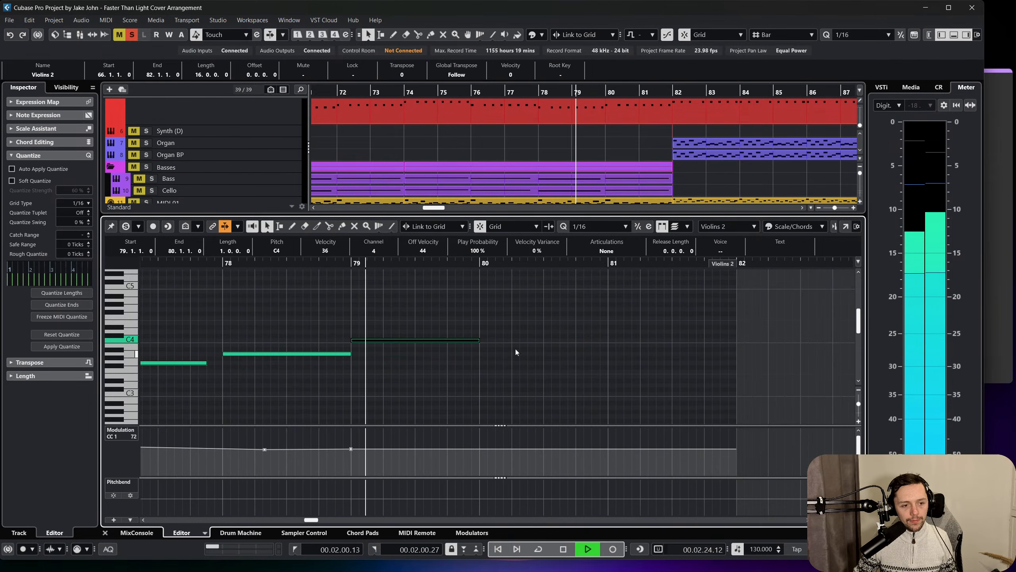
{"action": "key", "text": "space"}
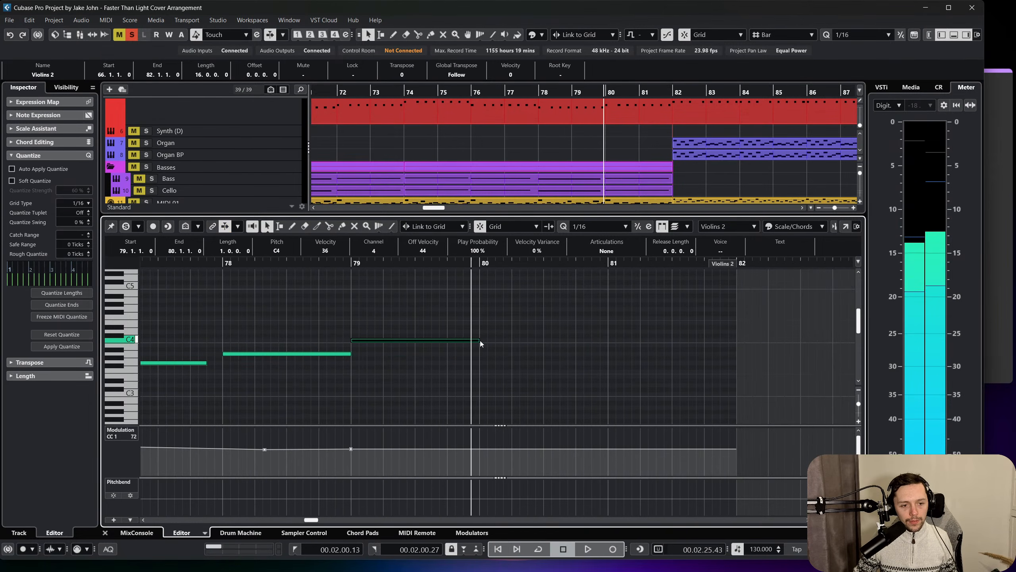
{"action": "left_click_drag", "start_coordinate": [480, 340], "coordinate": [498, 319]}
{"action": "key", "text": "ctrl+d"}
{"action": "left_click", "coordinate": [457, 343]}
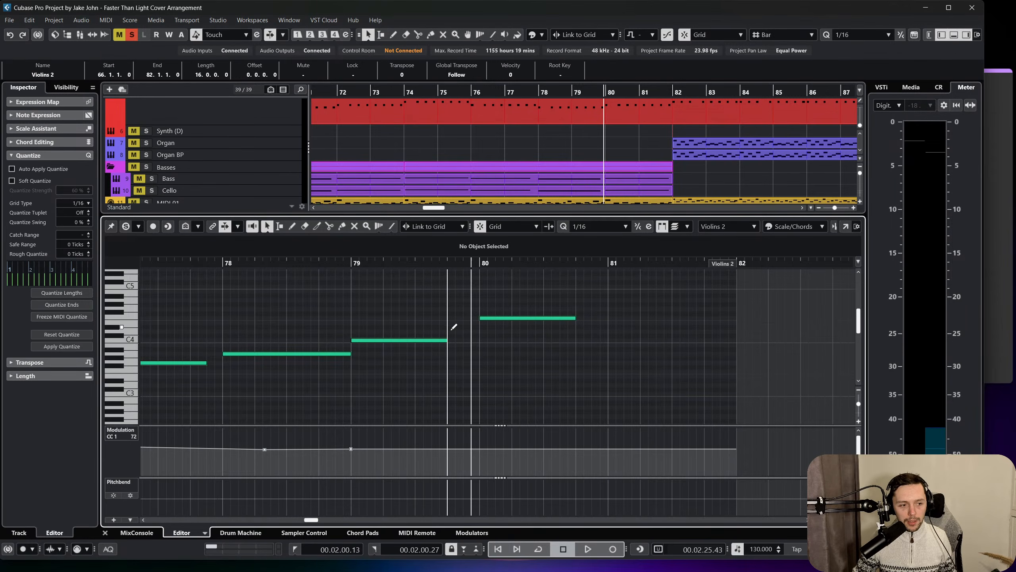
Draw a one-beat D4 note on beat 4 of bar 79 and play it back.
{"action": "left_click_drag", "start_coordinate": [449, 332], "coordinate": [479, 331]}
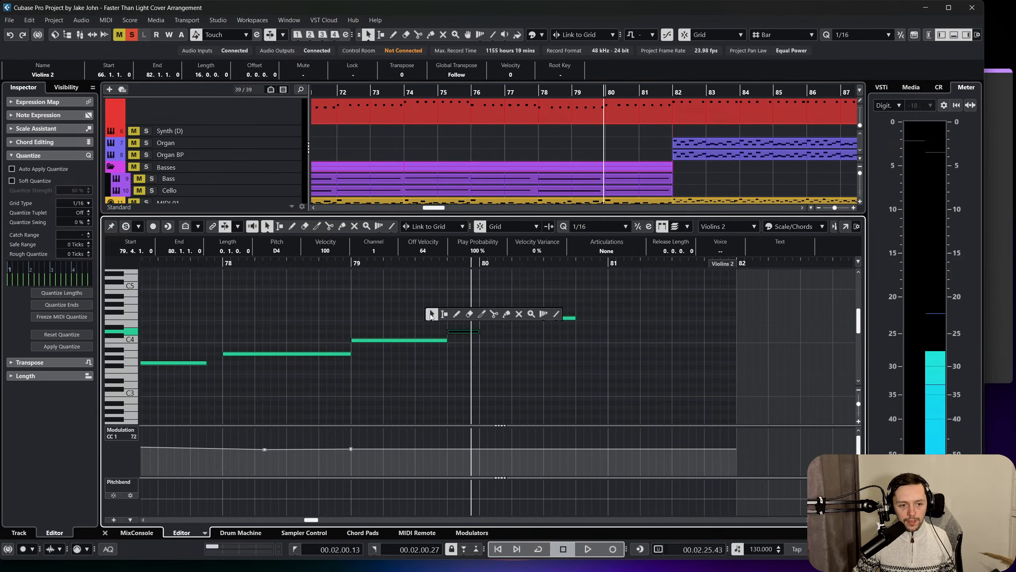
{"action": "key", "text": "space"}
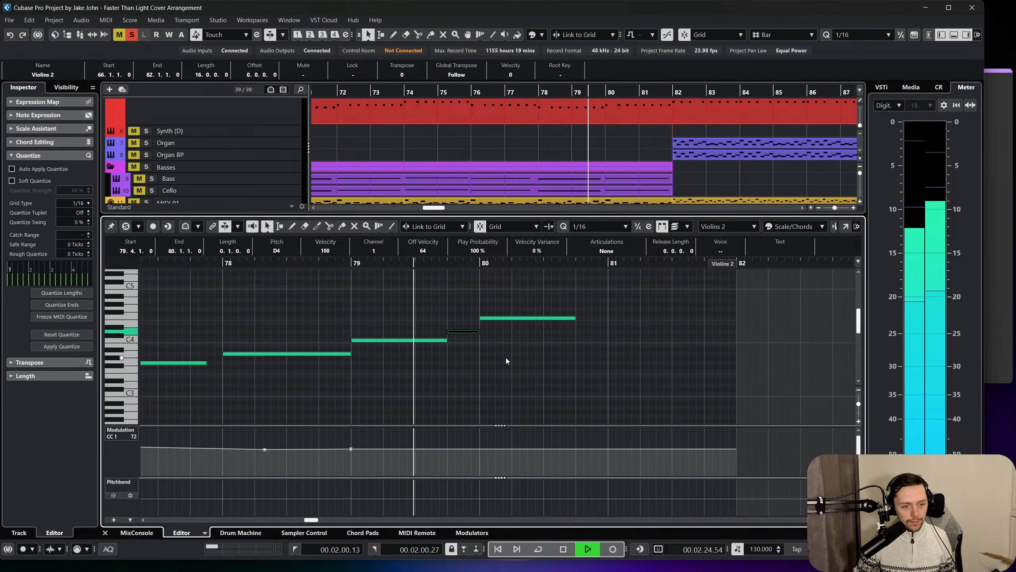
{"action": "key", "text": "space"}
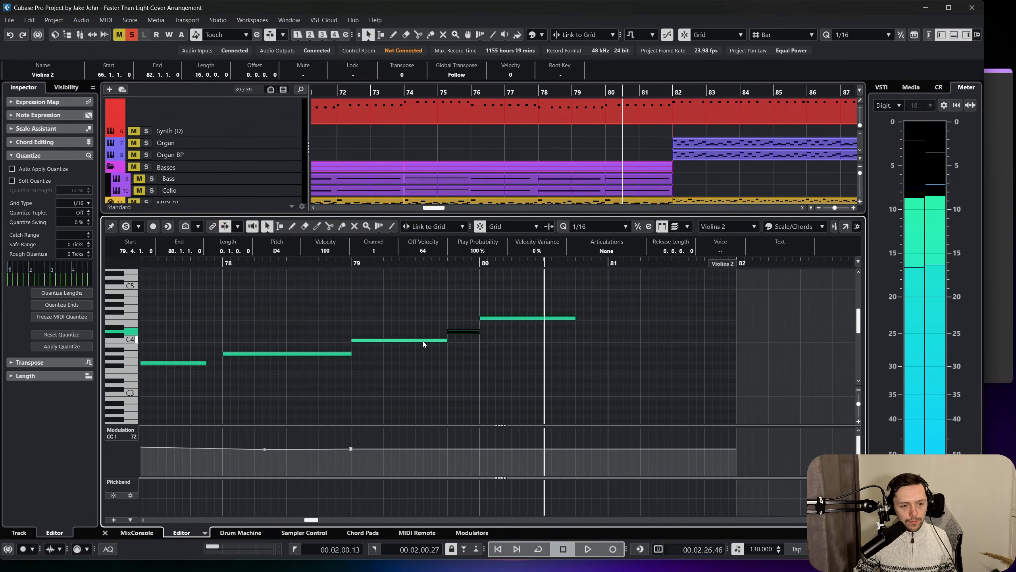
Replay from bar 79, shorten the C4 note to two beats, and start the D4 note on beat 3.
{"action": "left_click", "coordinate": [429, 340]}
{"action": "left_click", "coordinate": [348, 264]}
{"action": "key", "text": "space"}
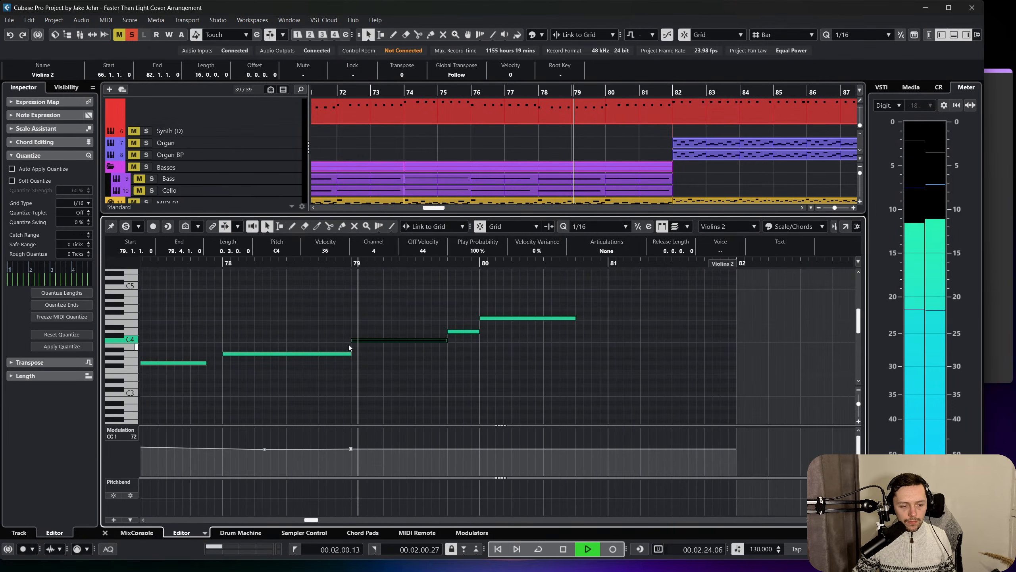
{"action": "key", "text": "space"}
{"action": "left_click_drag", "start_coordinate": [446, 342], "coordinate": [416, 333]}
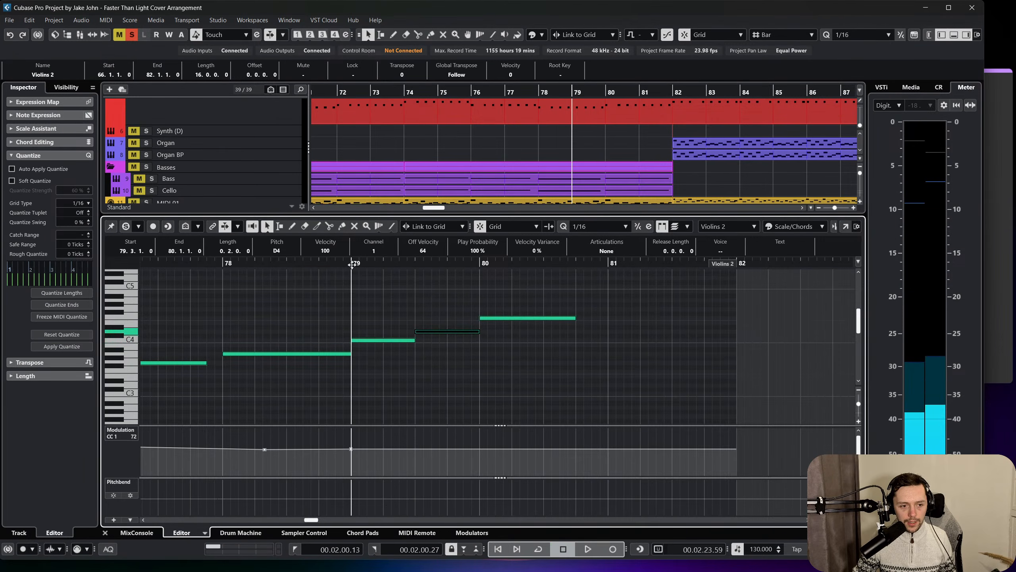
Extend the F4 note at bar 80 to bar 81 and listen to the phrase from bar 80.
{"action": "key", "text": "space"}
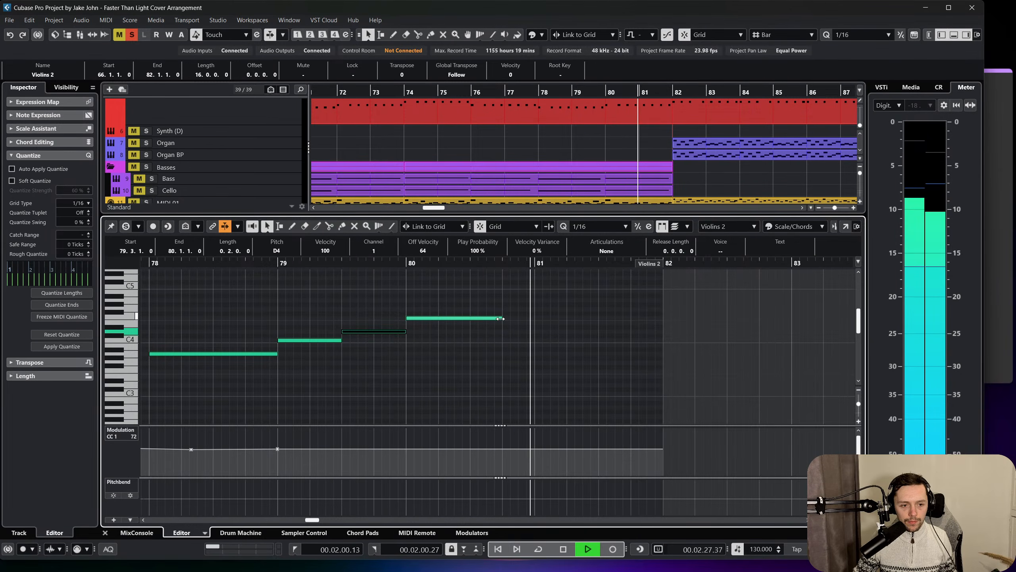
{"action": "left_click_drag", "start_coordinate": [502, 318], "coordinate": [537, 319]}
{"action": "key", "text": "space"}
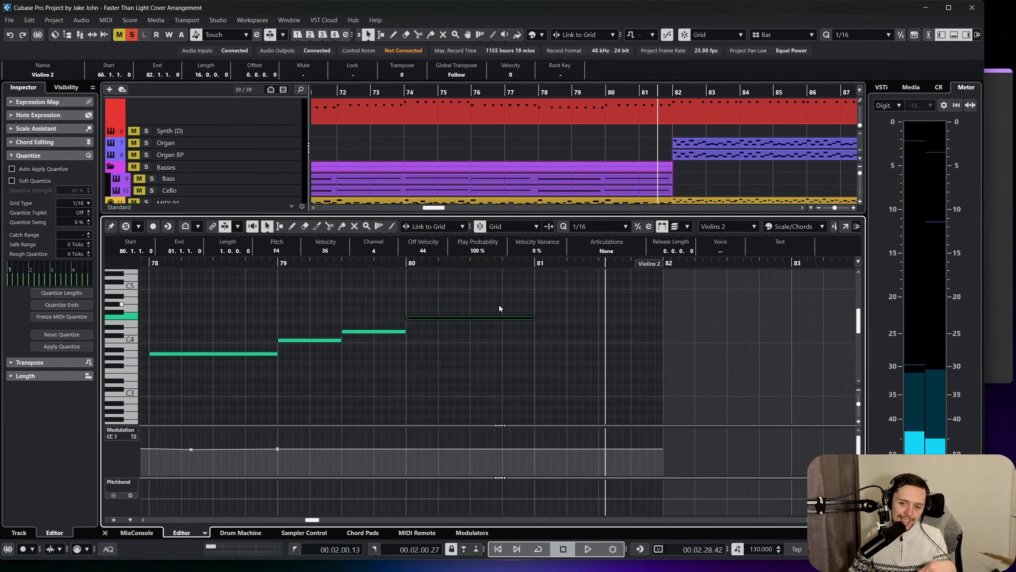
{"action": "key", "text": "space"}
{"action": "left_click", "coordinate": [412, 263]}
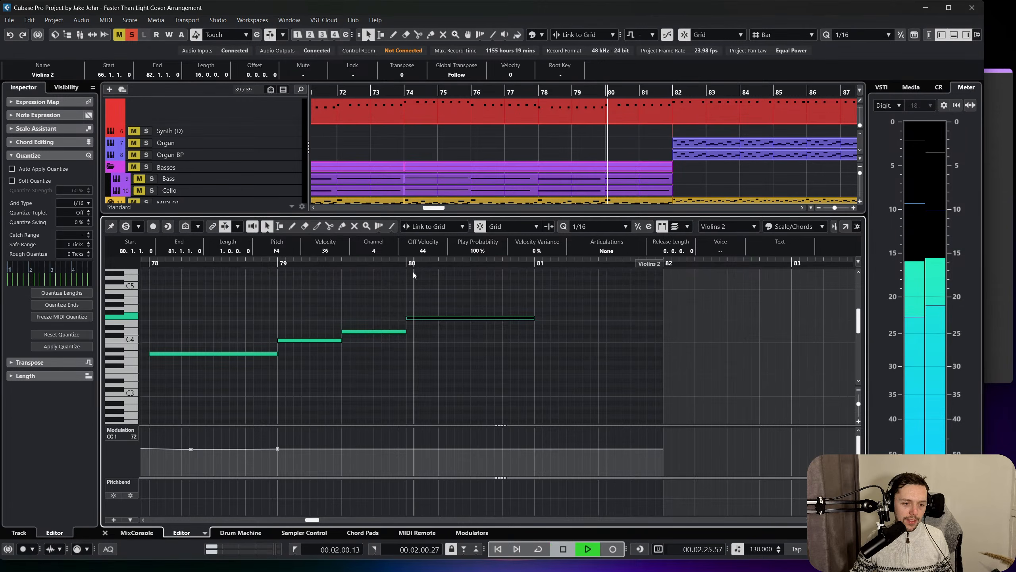
{"action": "key", "text": "space"}
Draw an E4 note filling bar 81 to bar 82 and close the note editor.
{"action": "left_click", "coordinate": [538, 326], "text": "alt"}
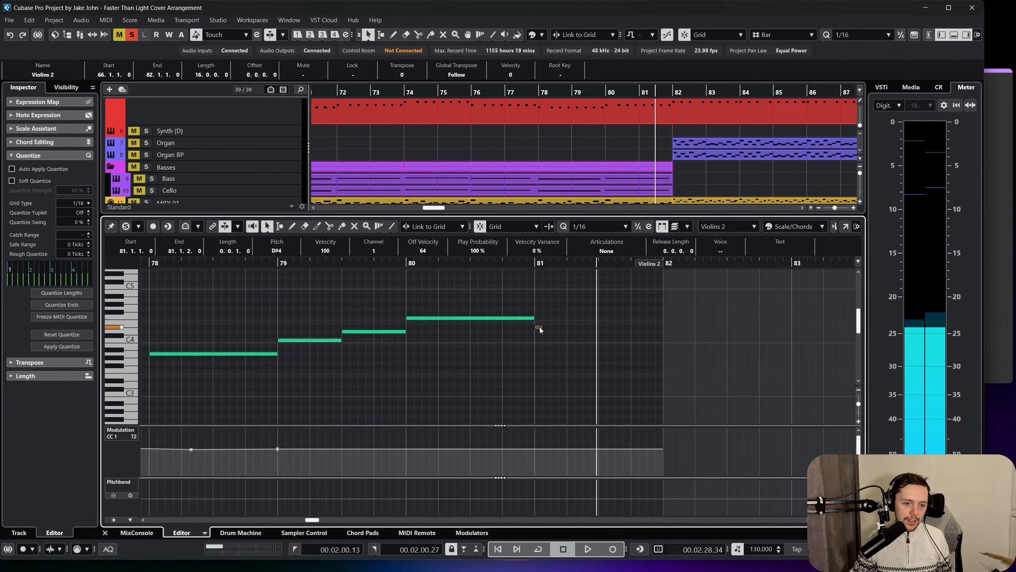
{"action": "left_click_drag", "start_coordinate": [540, 328], "coordinate": [672, 331]}
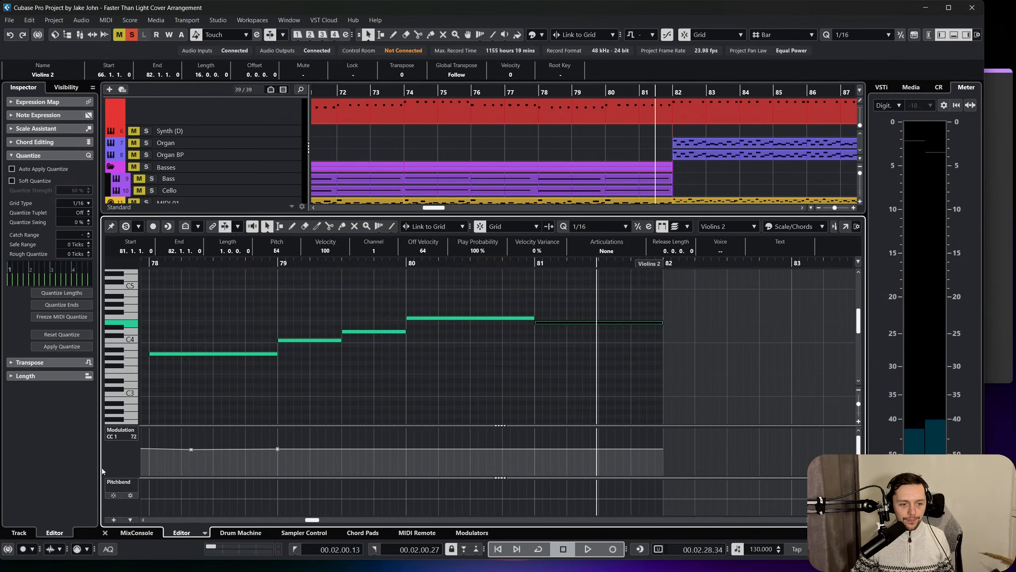
{"action": "left_click", "coordinate": [121, 532]}
{"action": "left_click", "coordinate": [105, 533]}
{"action": "left_click", "coordinate": [605, 365]}
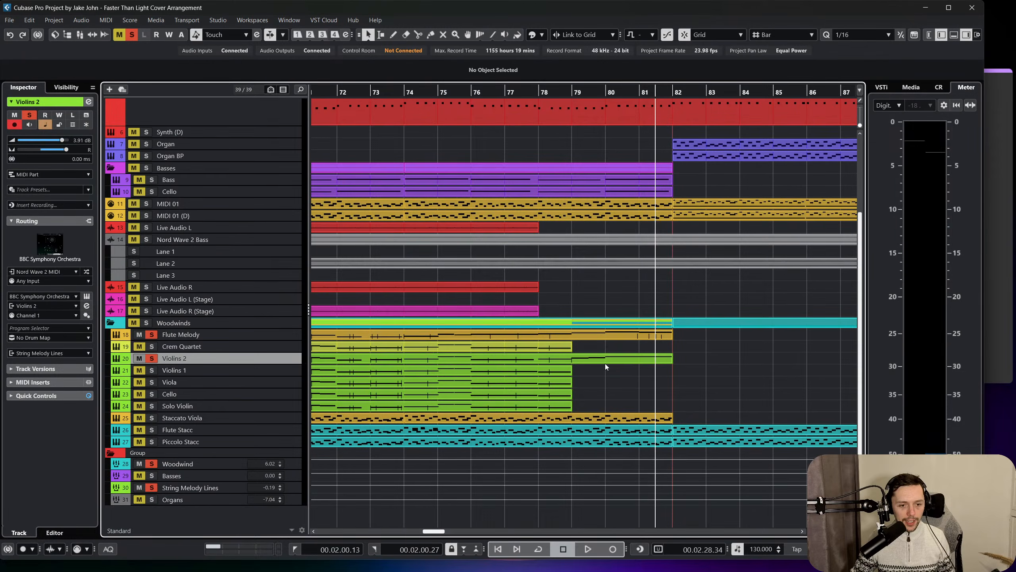
Split the Violins 2 part at bar 79 and return to the object selection tool.
{"action": "left_click", "coordinate": [574, 360]}
{"action": "scroll", "coordinate": [574, 360], "scroll_direction": "left", "scroll_amount": 10}
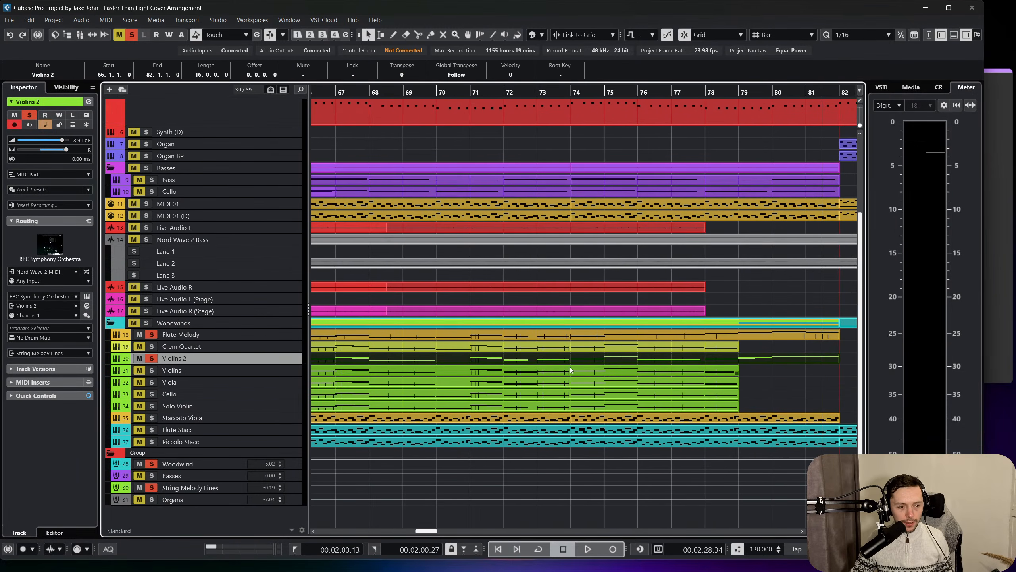
{"action": "scroll", "coordinate": [565, 371], "scroll_direction": "right", "scroll_amount": 5}
{"action": "right_click", "coordinate": [636, 369]}
{"action": "left_click", "coordinate": [675, 371]}
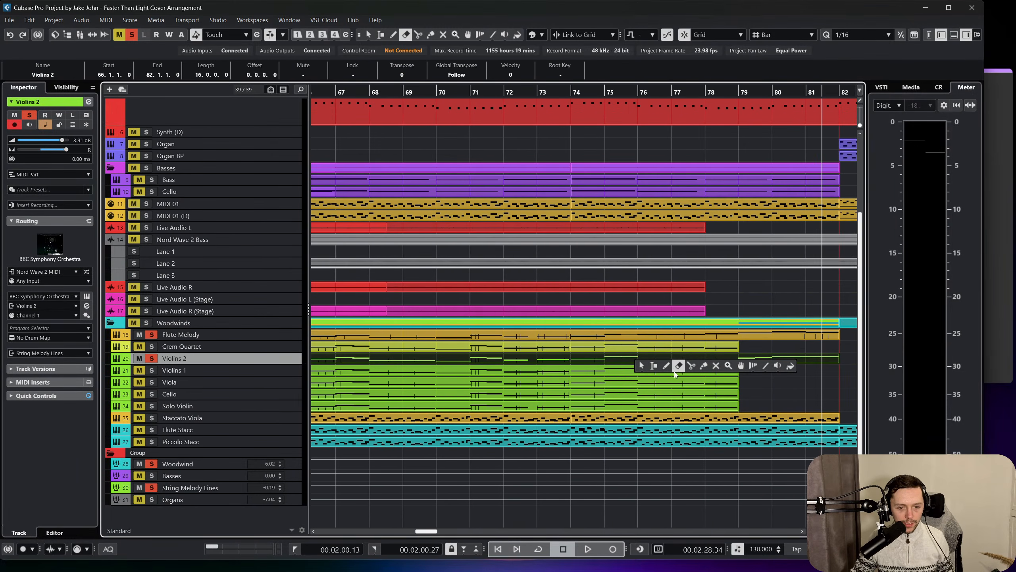
{"action": "left_click", "coordinate": [692, 365]}
{"action": "left_click", "coordinate": [739, 359]}
{"action": "right_click", "coordinate": [716, 396]}
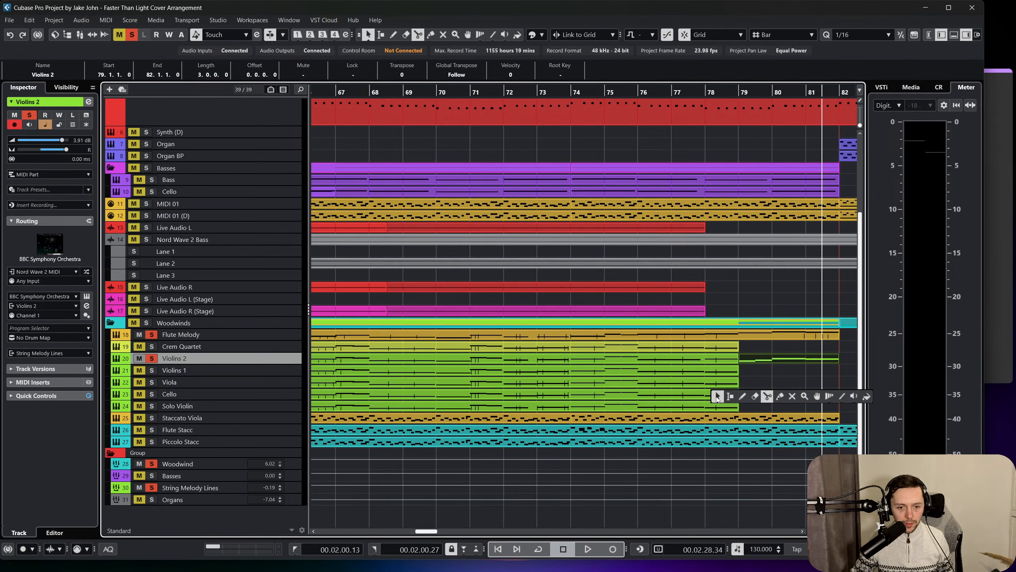
{"action": "left_click", "coordinate": [717, 396]}
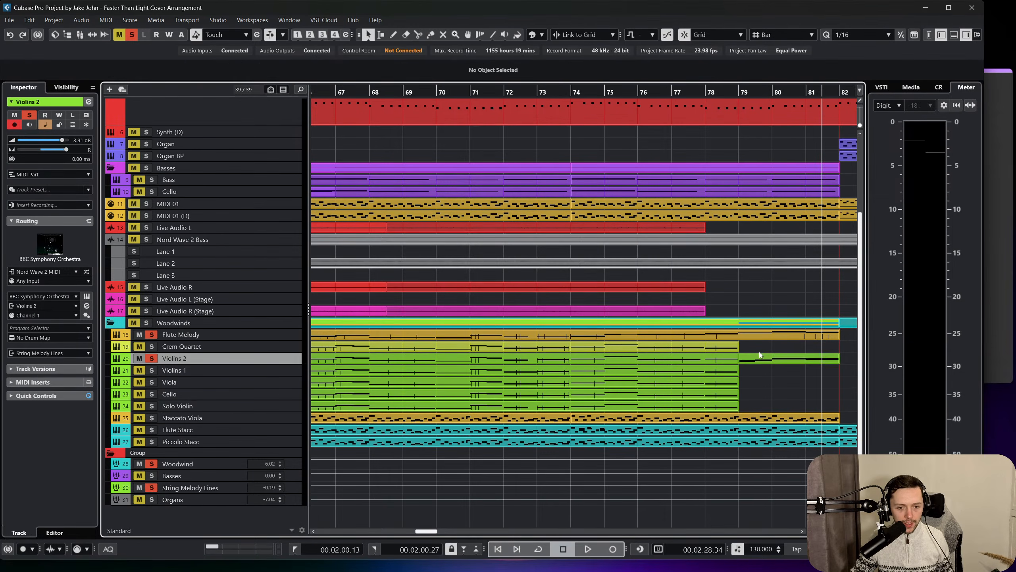
Copy the Violins 2 part from bar 79 onto the Violins 1 track, an octave higher from C5, and close its note editor.
{"action": "left_click", "coordinate": [261, 372]}
{"action": "left_click_drag", "start_coordinate": [753, 374], "coordinate": [753, 373]}
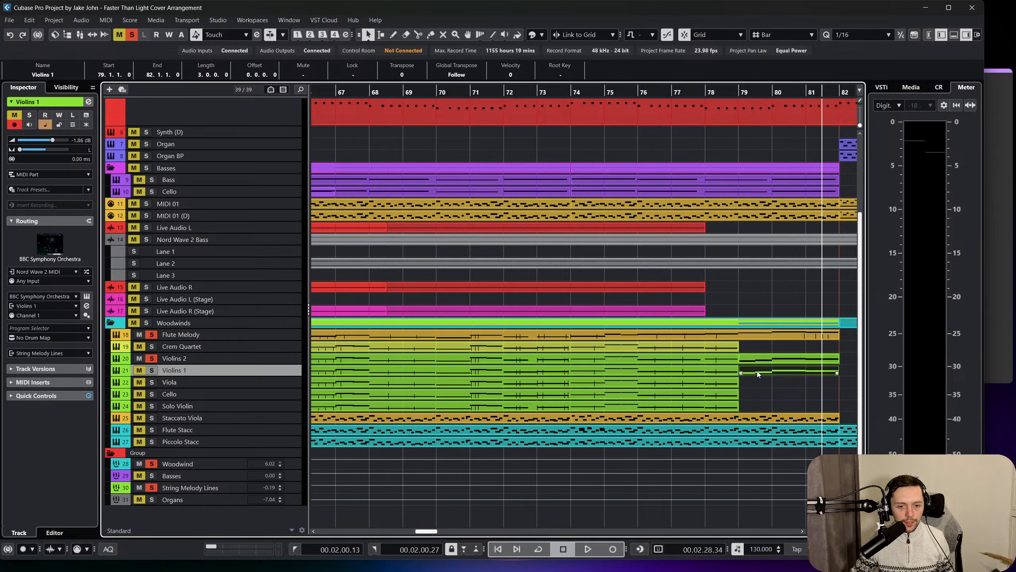
{"action": "double_click", "coordinate": [760, 371]}
{"action": "left_click", "coordinate": [105, 533]}
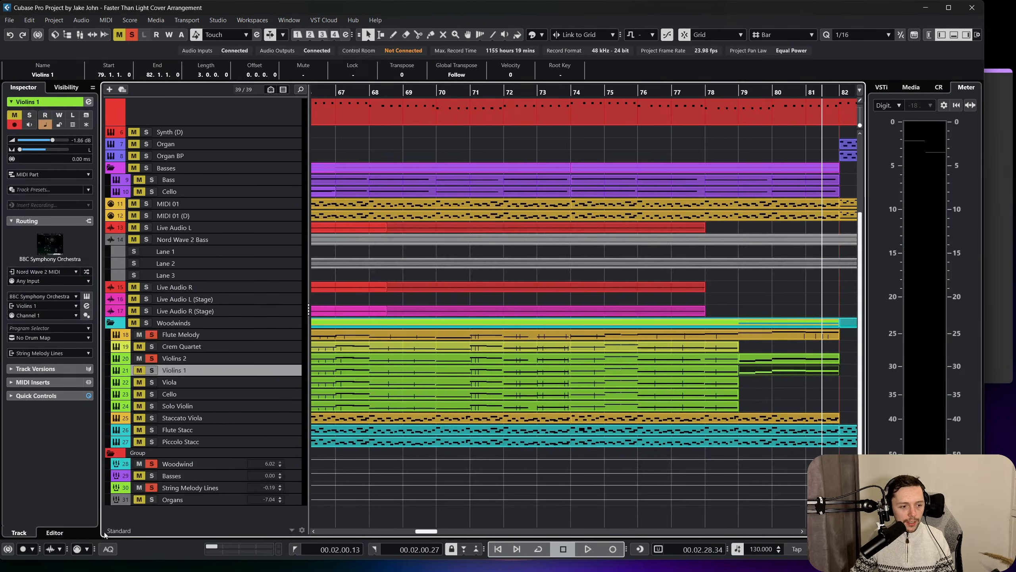
Paste the bar 79 to 82 string part onto the Viola track and open it in the note editor.
{"action": "left_click", "coordinate": [274, 386]}
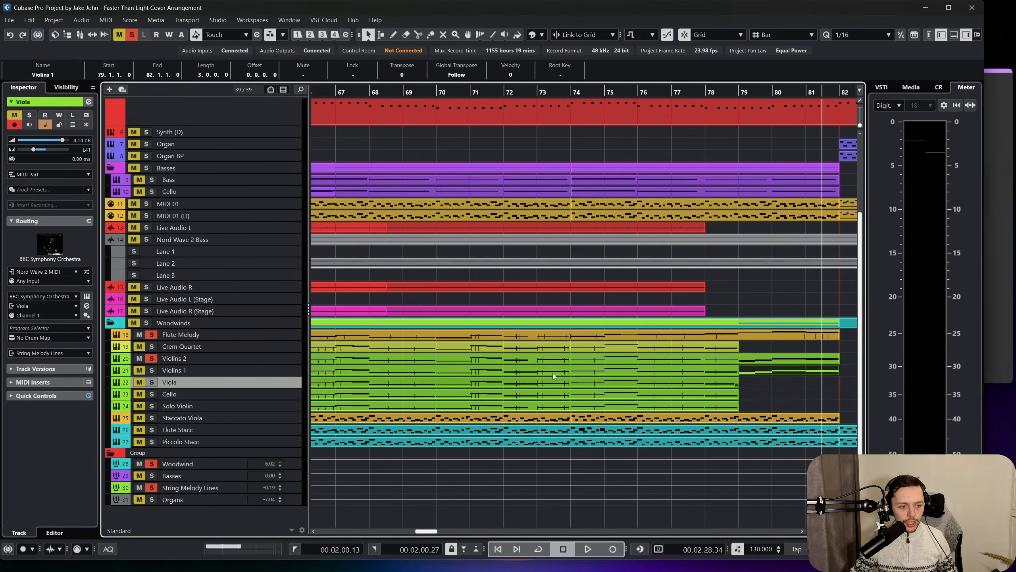
{"action": "key", "text": "ctrl+v"}
{"action": "left_click_drag", "start_coordinate": [662, 386], "coordinate": [656, 385]}
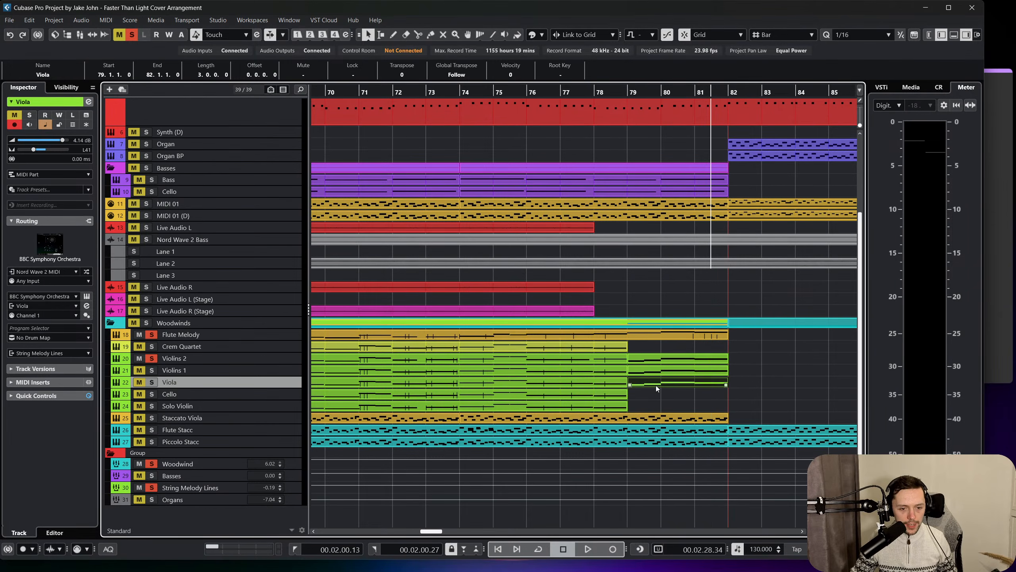
{"action": "double_click", "coordinate": [655, 385]}
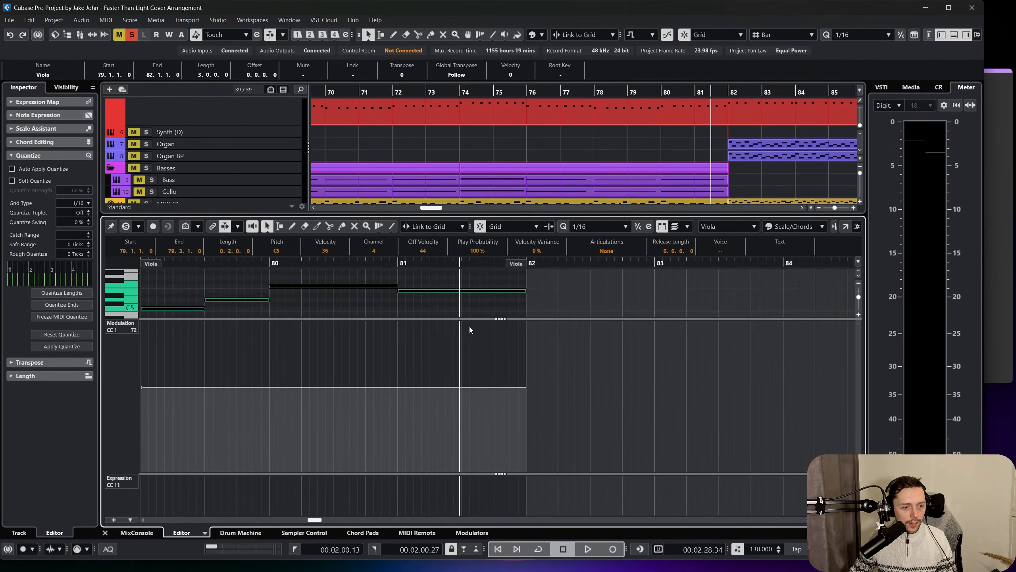
Enlarge the note area, lower all the Viola notes by octaves while comparing registers, and close the note editor.
{"action": "left_click_drag", "start_coordinate": [494, 319], "coordinate": [478, 433]}
{"action": "key", "text": "shift+Down"}
{"action": "key", "text": "shift+Down"}
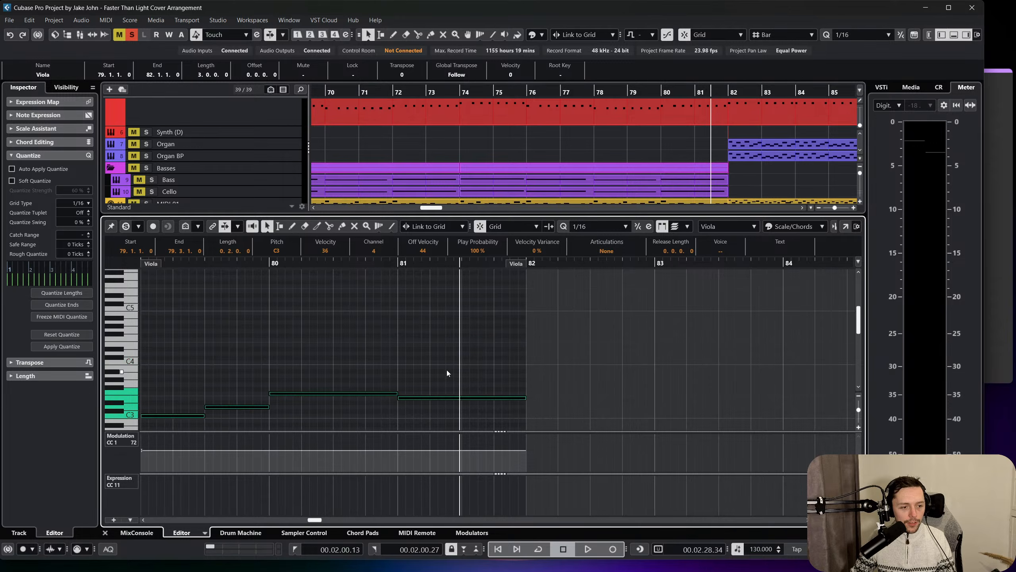
{"action": "key", "text": "shift+Up"}
{"action": "key", "text": "shift+Down"}
{"action": "key", "text": "shift+Up"}
{"action": "left_click", "coordinate": [106, 533]}
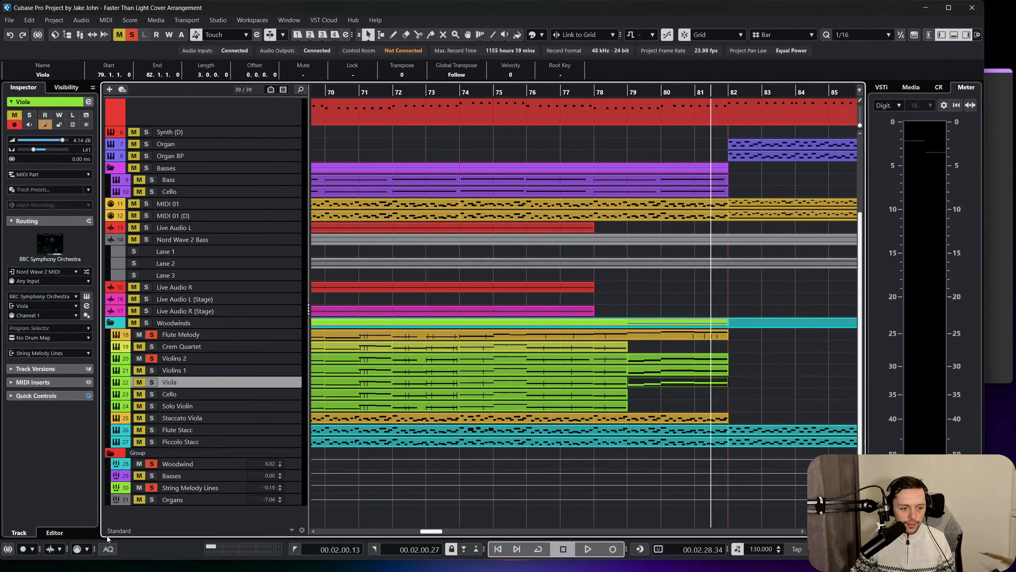
Solo Violins 1 and Viola, and listen to the strings with the backing track from bar 78 past bar 82.
{"action": "left_click", "coordinate": [619, 92]}
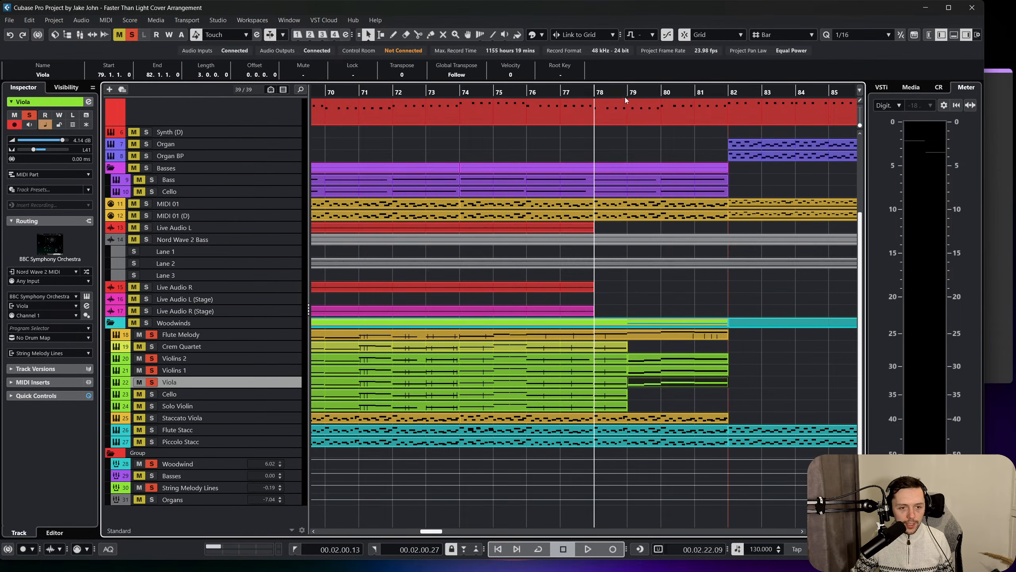
{"action": "key", "text": "space"}
{"action": "scroll", "coordinate": [175, 179], "scroll_direction": "up", "scroll_amount": 3}
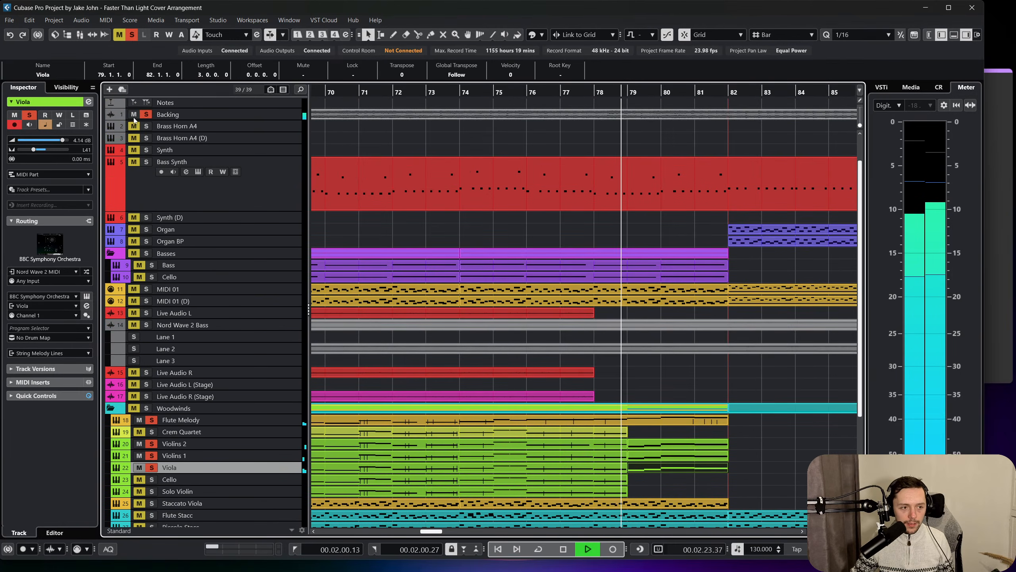
{"action": "scroll", "coordinate": [345, 247], "scroll_direction": "down", "scroll_amount": 3}
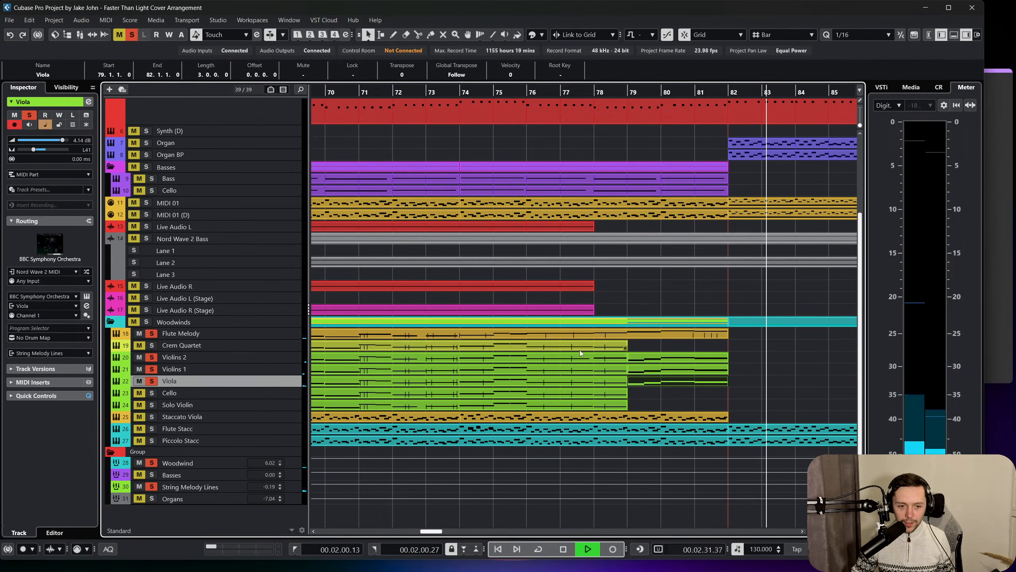
{"action": "key", "text": "space"}
Copy the Viola part onto the Cello track at bar 79 with its phrase starting on C3, and solo the Cello.
{"action": "left_click", "coordinate": [695, 397]}
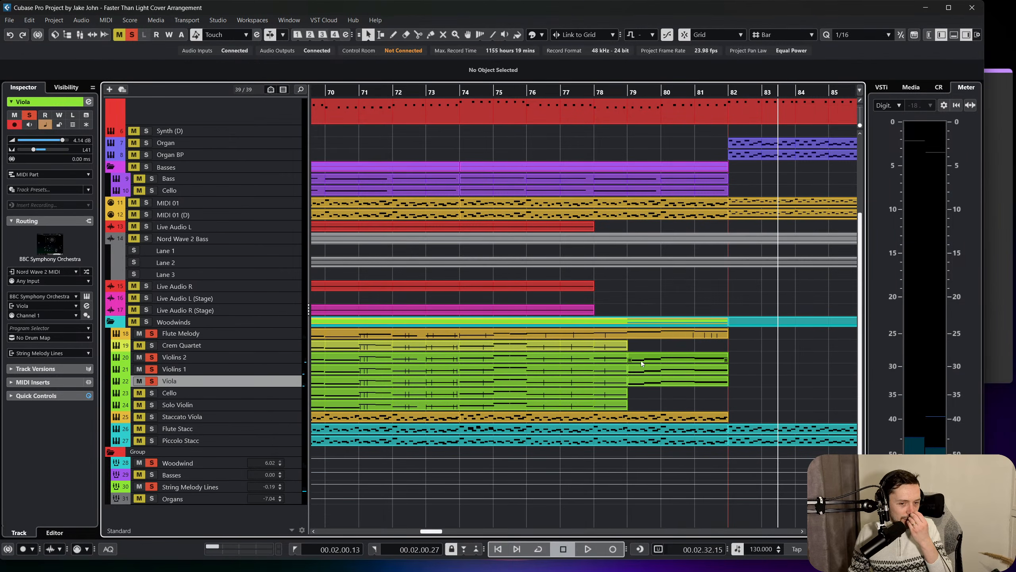
{"action": "left_click", "coordinate": [692, 383]}
{"action": "key", "text": "ctrl+d"}
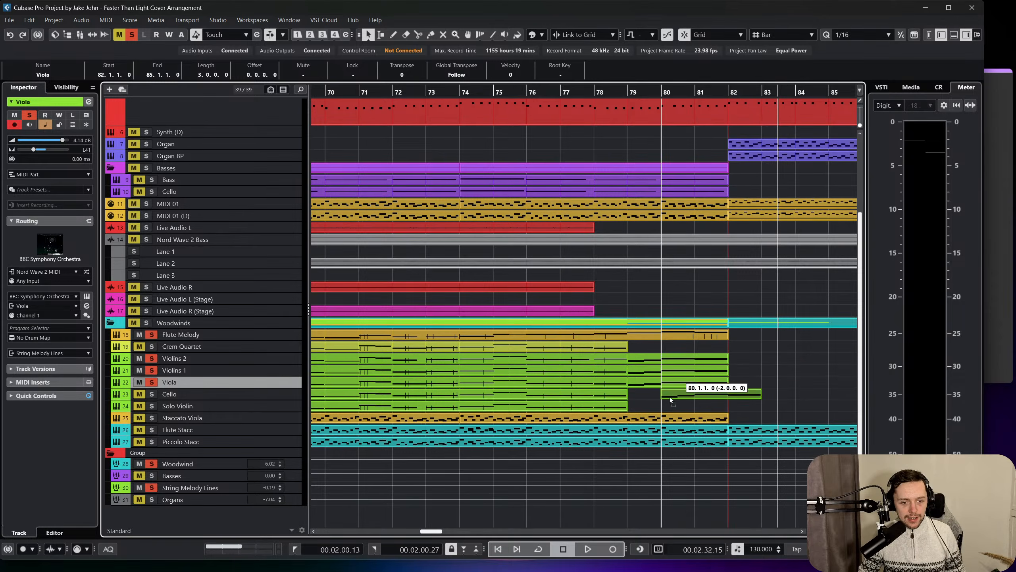
{"action": "left_click_drag", "start_coordinate": [670, 397], "coordinate": [641, 397]}
{"action": "double_click", "coordinate": [640, 395]}
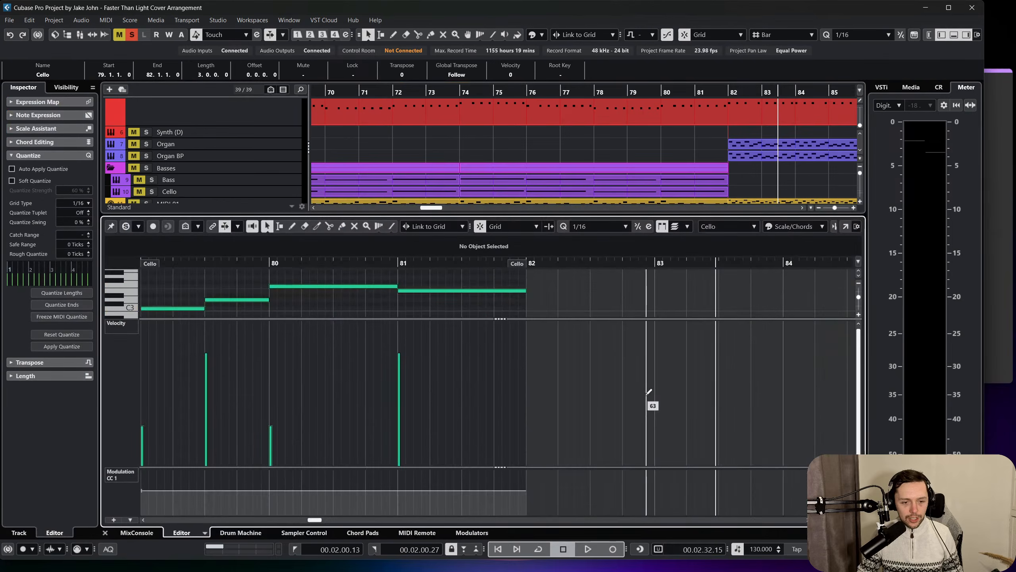
{"action": "left_click", "coordinate": [105, 533]}
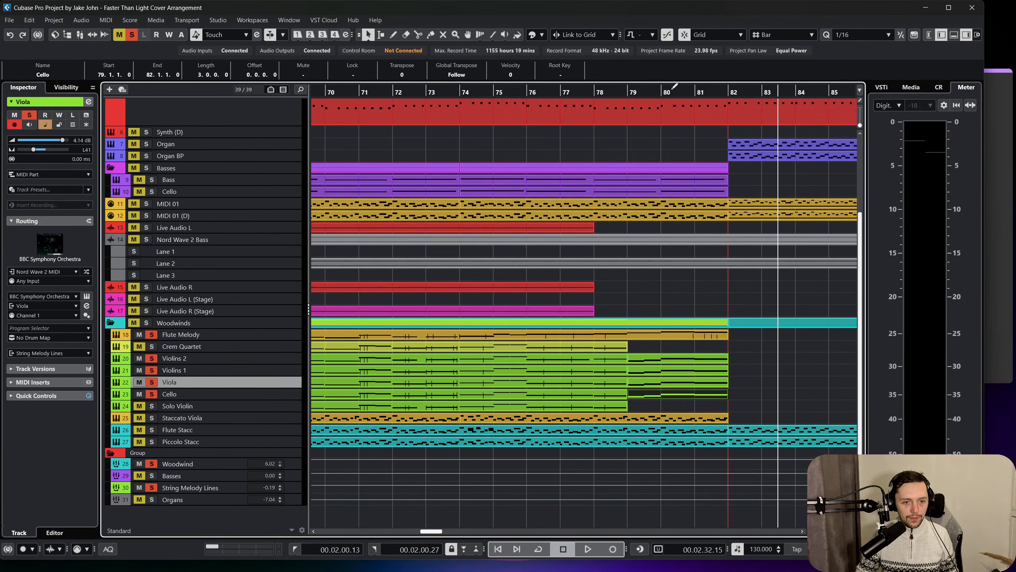
Play the layered strings, including the Cello, from bar 79 to bar 82.
{"action": "left_click", "coordinate": [627, 93]}
{"action": "key", "text": "space"}
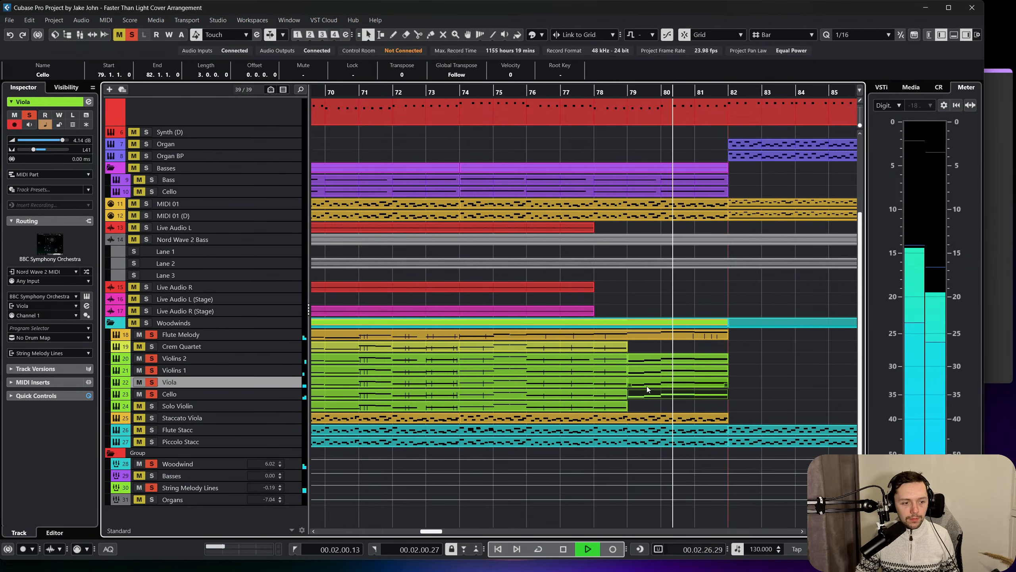
{"action": "left_click", "coordinate": [695, 407]}
{"action": "left_click", "coordinate": [695, 392]}
{"action": "key", "text": "space"}
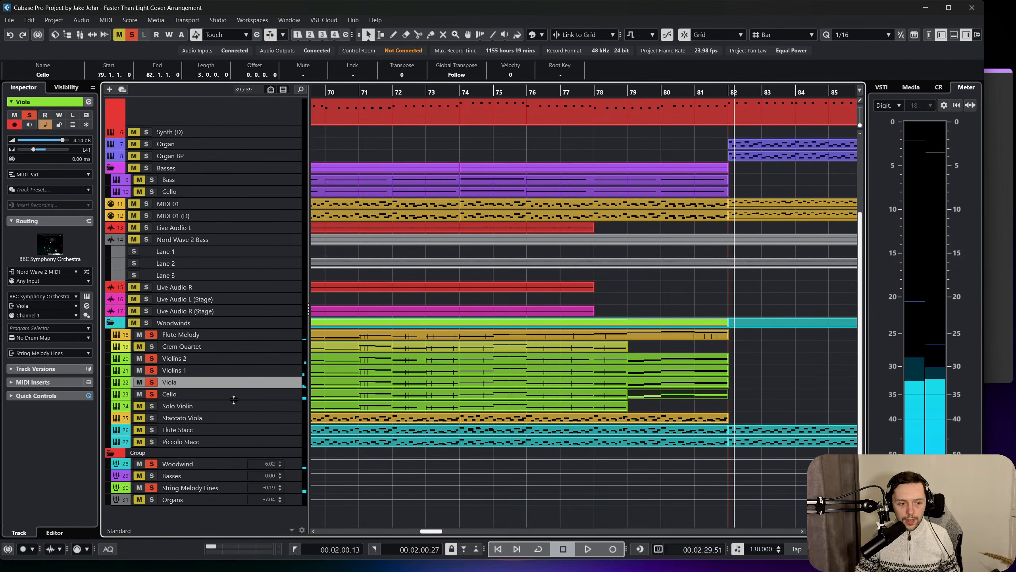
Copy the Violins 1 part onto the Solo Violin track at bar 79 and lower all its notes one octave to start on C4.
{"action": "left_click", "coordinate": [303, 408]}
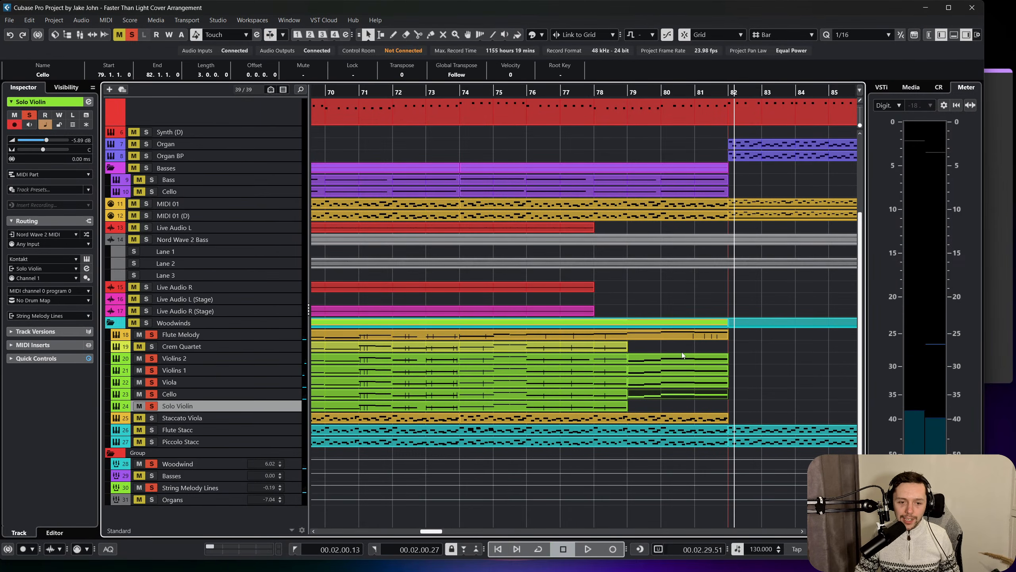
{"action": "key", "text": "ctrl+d"}
{"action": "left_click_drag", "start_coordinate": [755, 374], "coordinate": [653, 407]}
{"action": "double_click", "coordinate": [652, 407]}
{"action": "key", "text": "ctrl+a"}
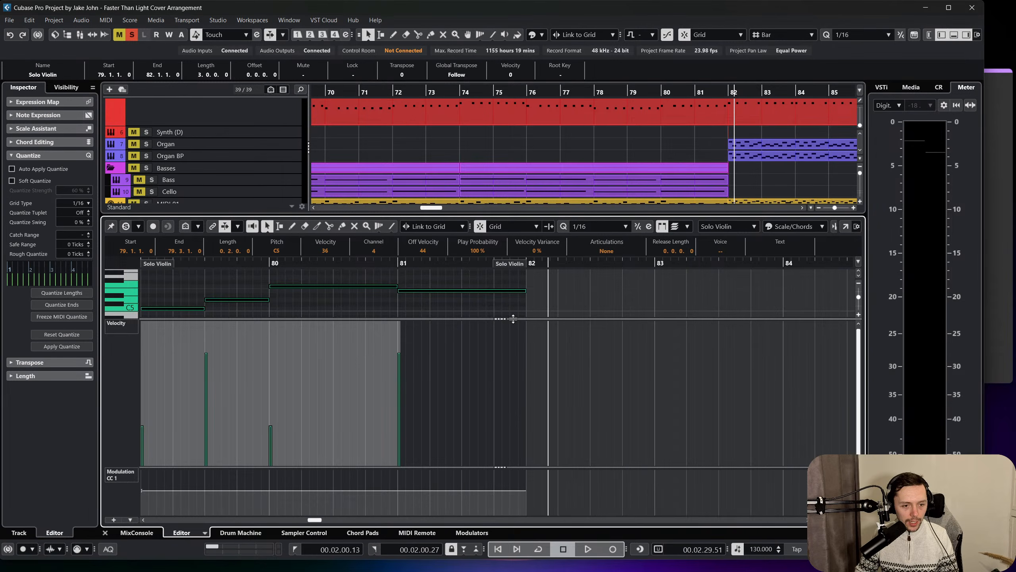
{"action": "left_click_drag", "start_coordinate": [513, 318], "coordinate": [513, 428]}
{"action": "left_click_drag", "start_coordinate": [179, 307], "coordinate": [181, 362]}
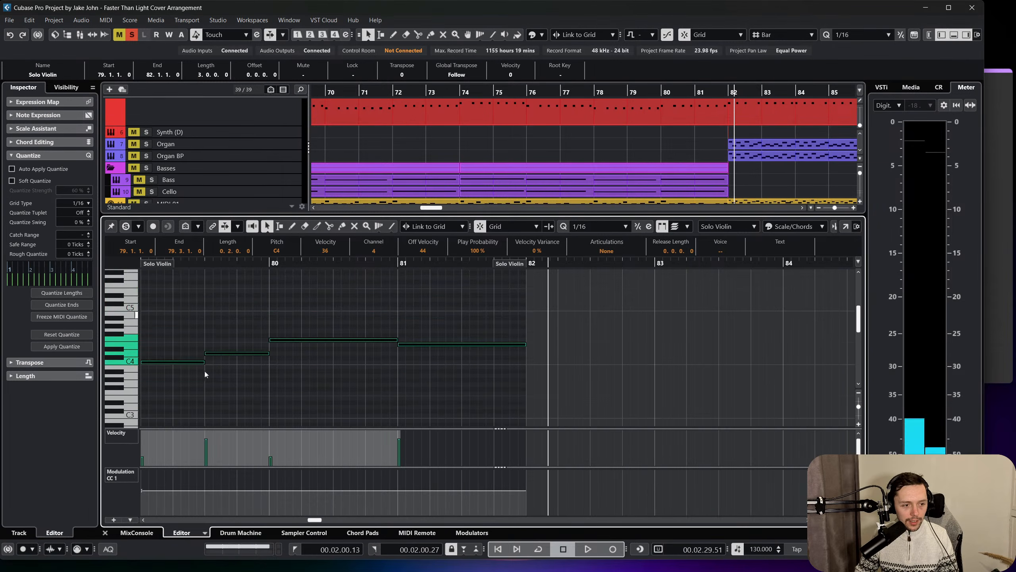
{"action": "left_click", "coordinate": [105, 533]}
Listen to the strings with the Solo Violin from bar 79, stop at bar 82, and select the Violins 2 part.
{"action": "left_click", "coordinate": [627, 93]}
{"action": "key", "text": "space"}
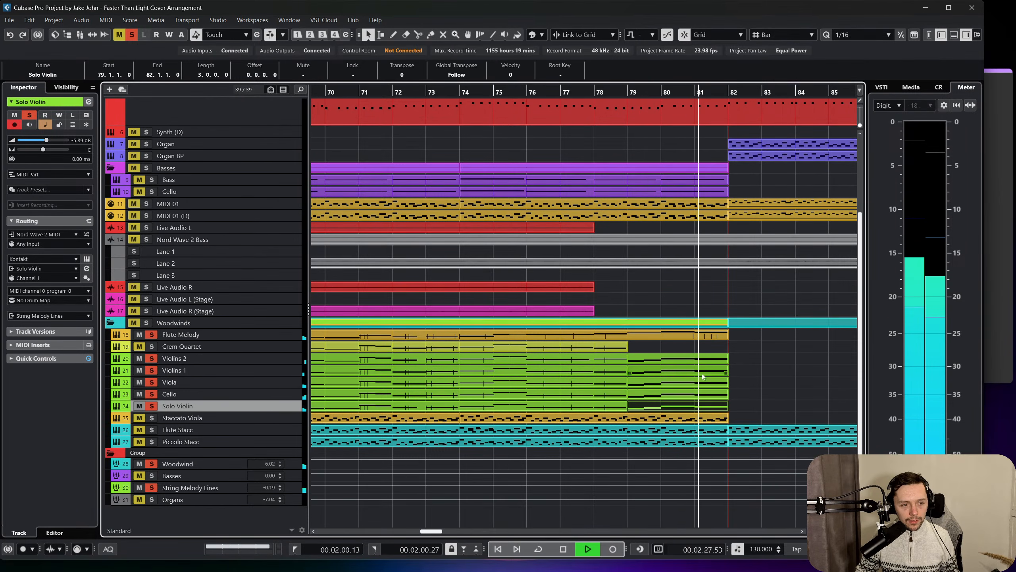
{"action": "left_click", "coordinate": [783, 354]}
{"action": "left_click", "coordinate": [684, 359]}
{"action": "key", "text": "space"}
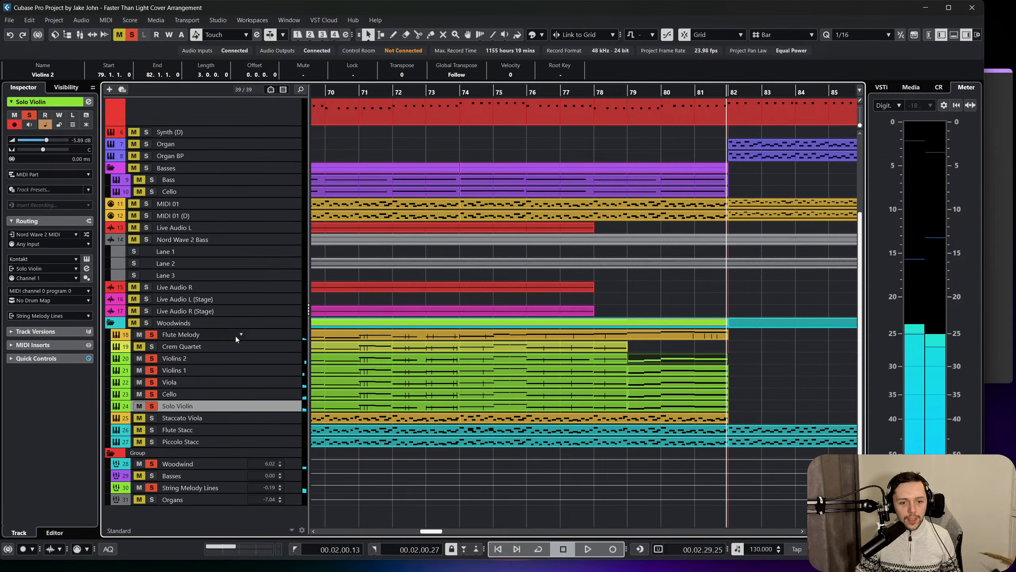
Copy the Violins 2 part onto the Crem Quartet track at bar 79, check its notes, and close the note editor.
{"action": "left_click", "coordinate": [267, 343]}
{"action": "key", "text": "ctrl+d"}
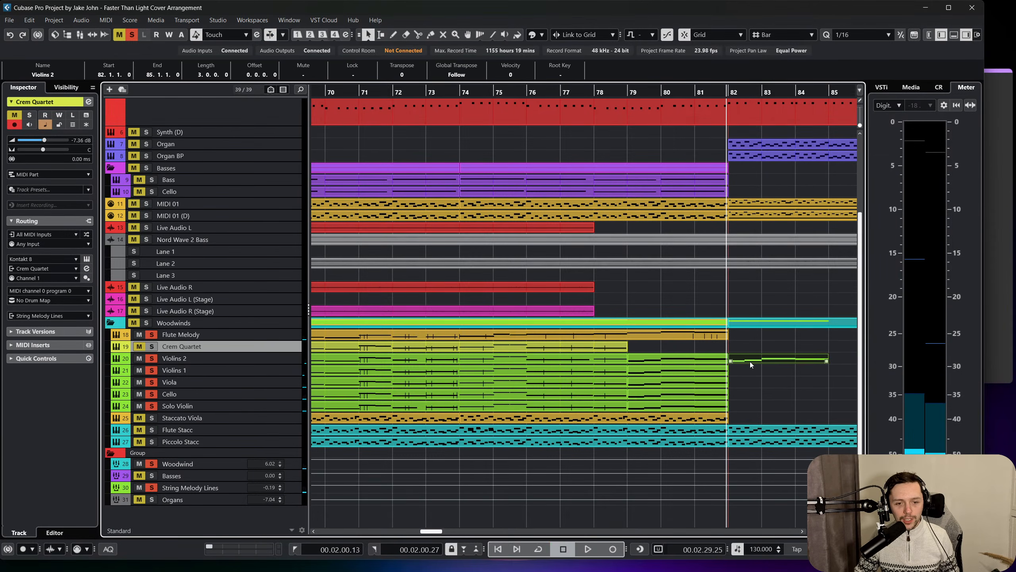
{"action": "left_click_drag", "start_coordinate": [749, 362], "coordinate": [644, 348]}
{"action": "double_click", "coordinate": [644, 348]}
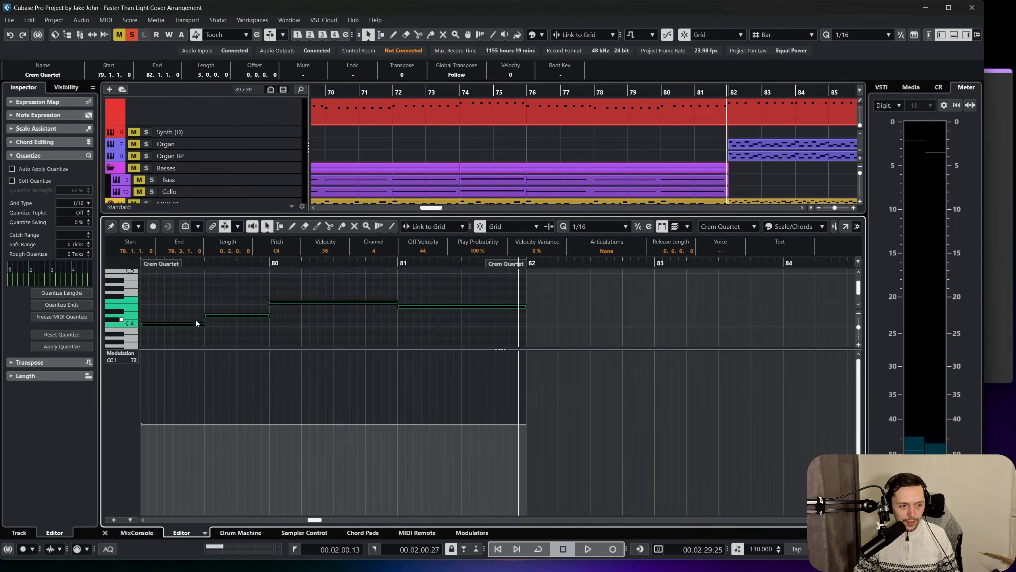
{"action": "left_click", "coordinate": [184, 330]}
{"action": "left_click", "coordinate": [182, 325]}
{"action": "left_click", "coordinate": [192, 409]}
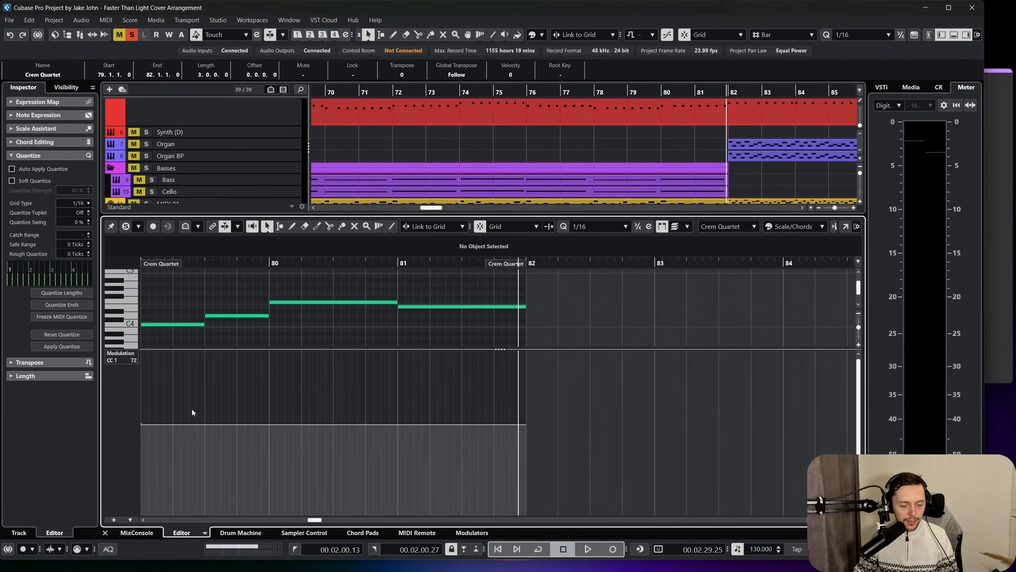
{"action": "left_click", "coordinate": [105, 532]}
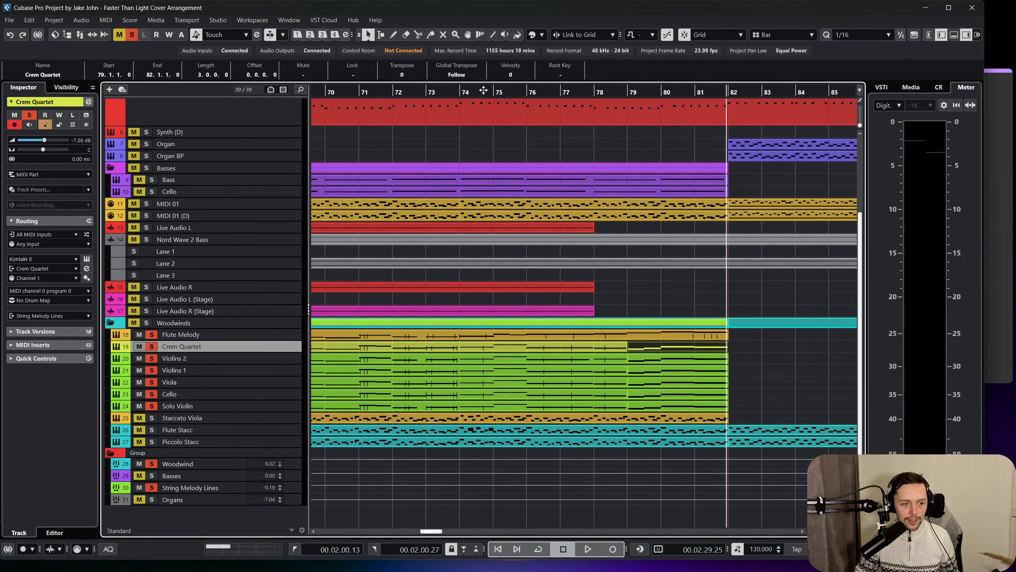
Deactivate all track solos and start playing the full arrangement from around bar 59.
{"action": "left_click_drag", "start_coordinate": [345, 95], "coordinate": [433, 93]}
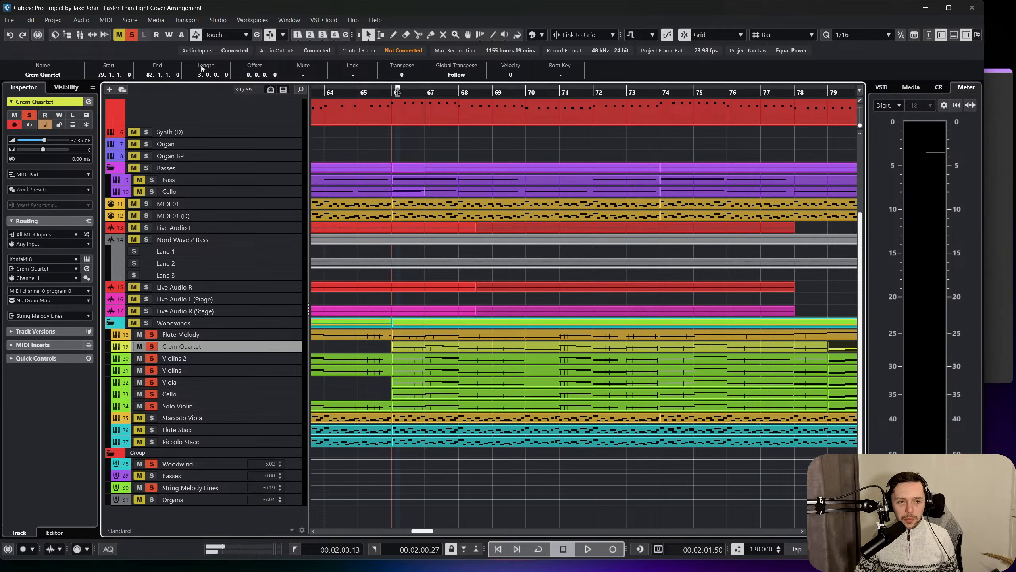
{"action": "left_click", "coordinate": [133, 34]}
{"action": "left_click_drag", "start_coordinate": [366, 91], "coordinate": [410, 90]}
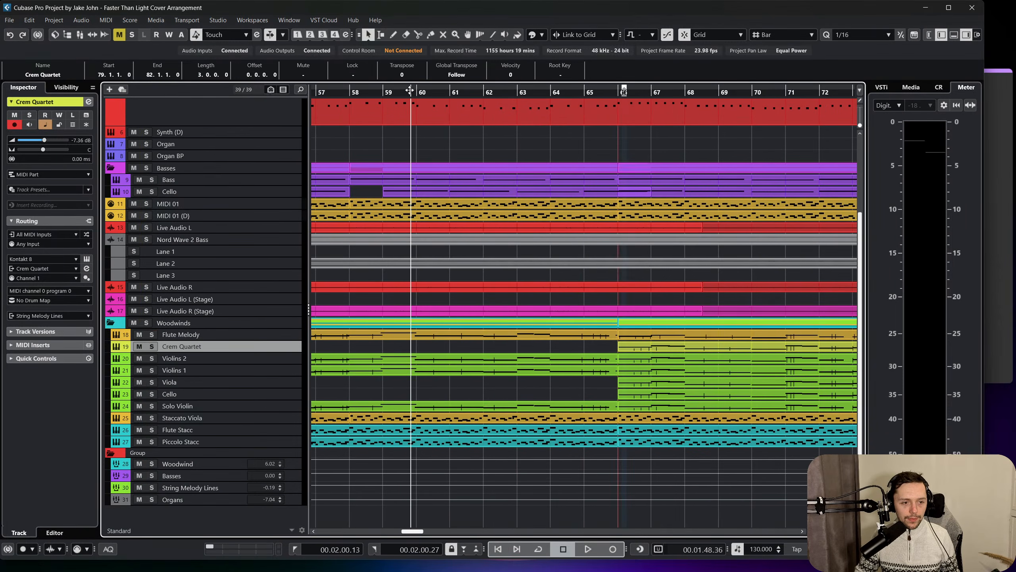
{"action": "key", "text": "space"}
Listen to the full arrangement from bar 59 to about bar 69 while following the parts across all tracks.
{"action": "scroll", "coordinate": [434, 210], "scroll_direction": "up", "scroll_amount": 3}
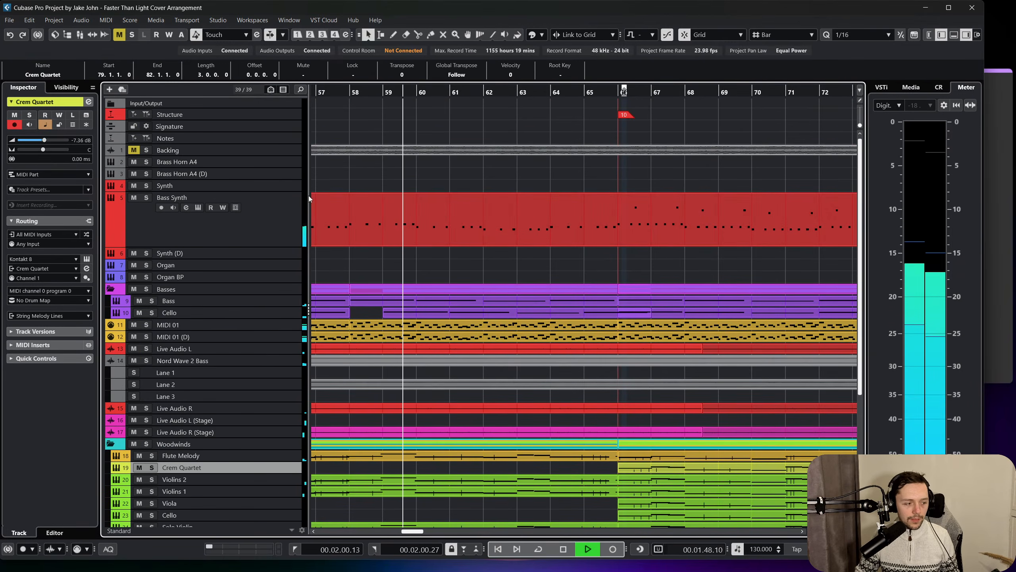
{"action": "scroll", "coordinate": [461, 240], "scroll_direction": "down", "scroll_amount": 2}
{"action": "scroll", "coordinate": [462, 241], "scroll_direction": "down", "scroll_amount": 1}
{"action": "scroll", "coordinate": [462, 244], "scroll_direction": "left", "scroll_amount": 2}
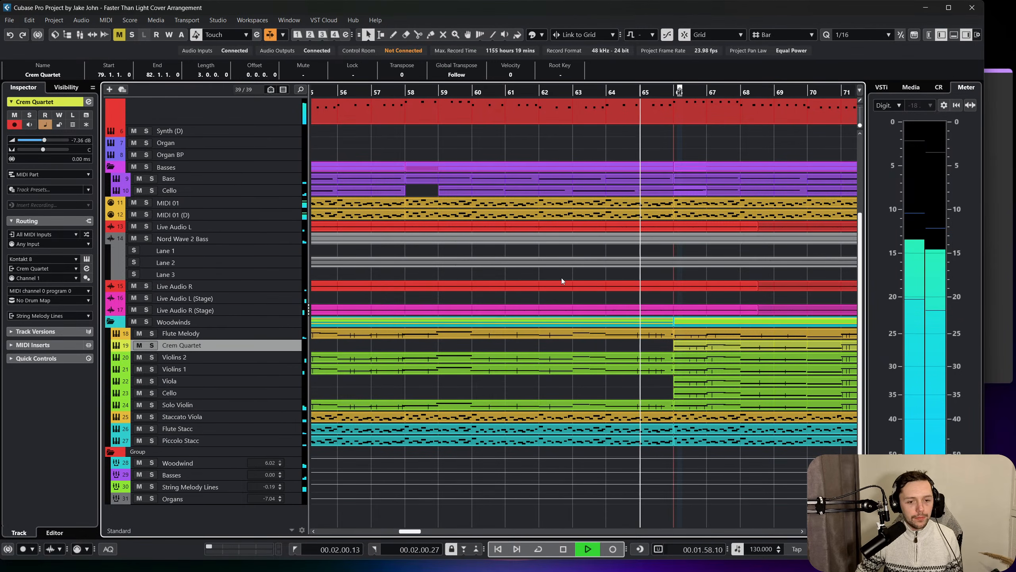
{"action": "scroll", "coordinate": [561, 278], "scroll_direction": "right", "scroll_amount": 3}
{"action": "scroll", "coordinate": [546, 309], "scroll_direction": "up", "scroll_amount": 3}
{"action": "scroll", "coordinate": [544, 309], "scroll_direction": "right", "scroll_amount": 5}
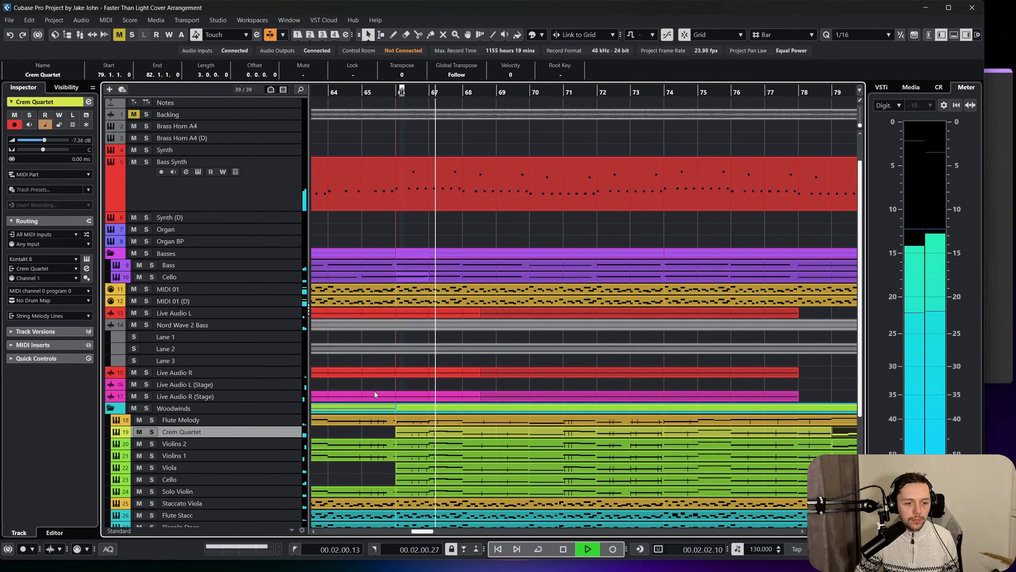
{"action": "scroll", "coordinate": [375, 392], "scroll_direction": "down", "scroll_amount": 3}
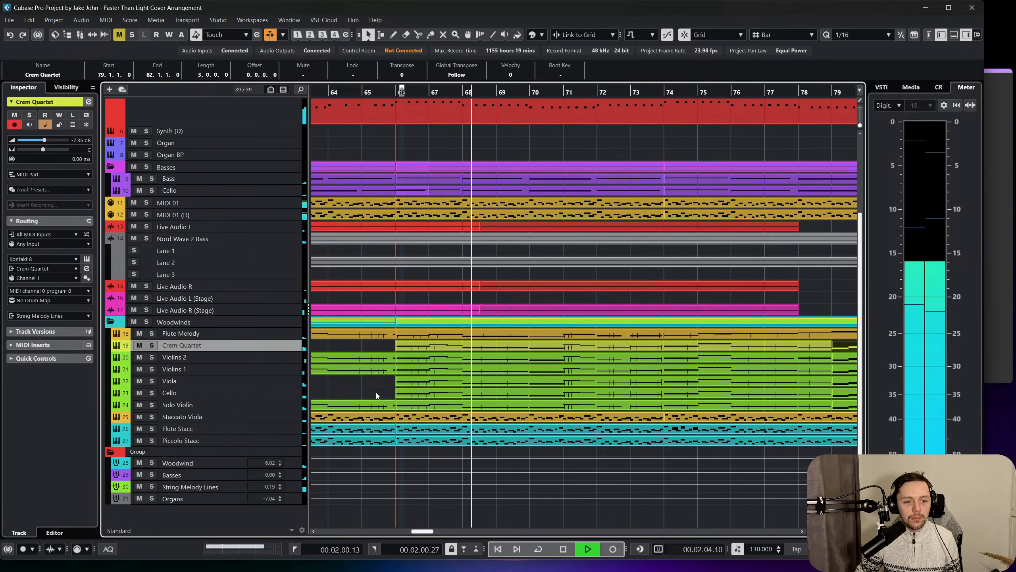
{"action": "scroll", "coordinate": [376, 392], "scroll_direction": "up", "scroll_amount": 3}
{"action": "scroll", "coordinate": [377, 392], "scroll_direction": "down", "scroll_amount": 3}
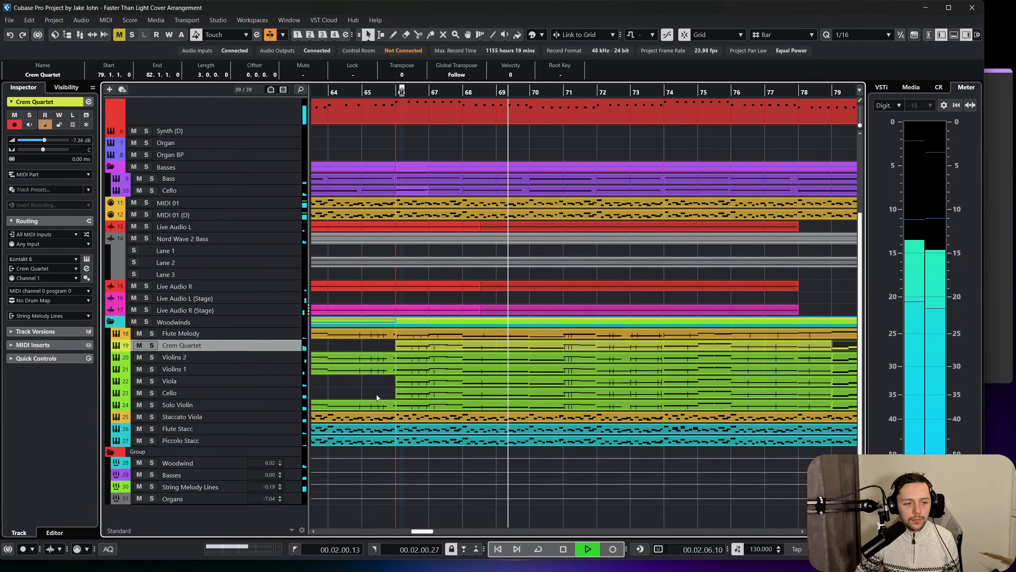
Set the volume of the Cello track in the Woodwinds folder to 4.81 dB, listen on past bar 79, and stop playback.
{"action": "left_click", "coordinate": [298, 392]}
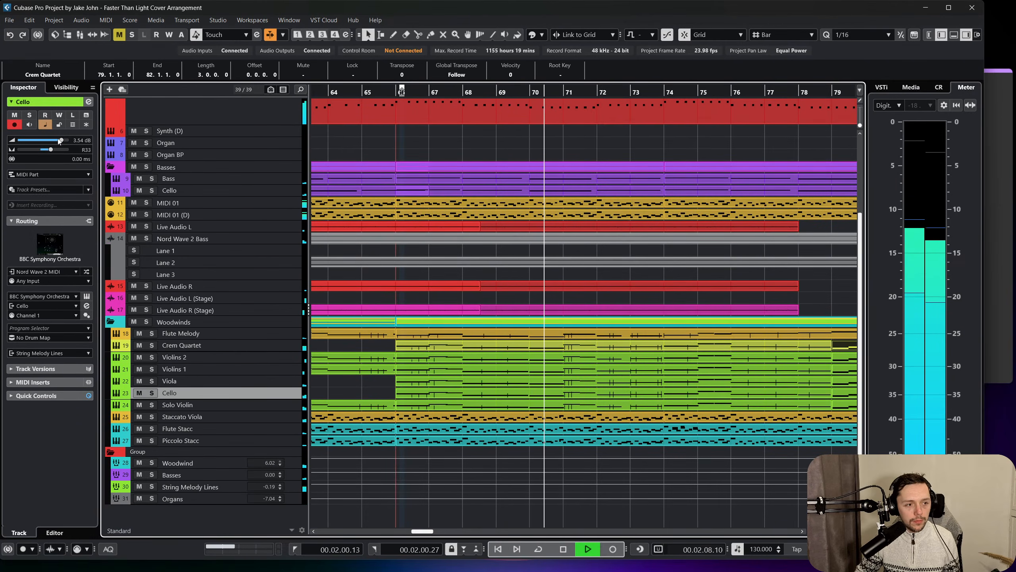
{"action": "left_click", "coordinate": [353, 398]}
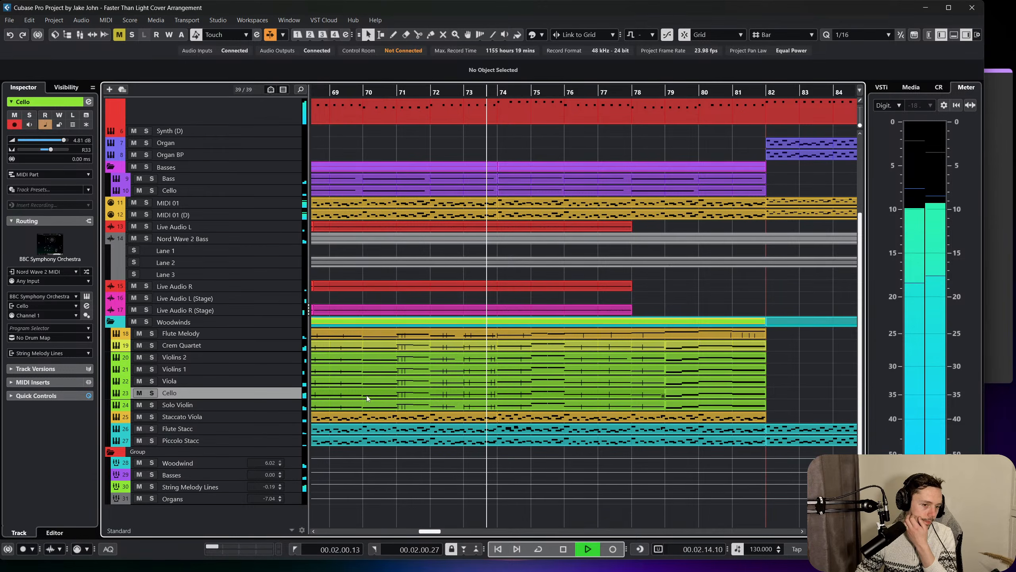
{"action": "left_click", "coordinate": [570, 400]}
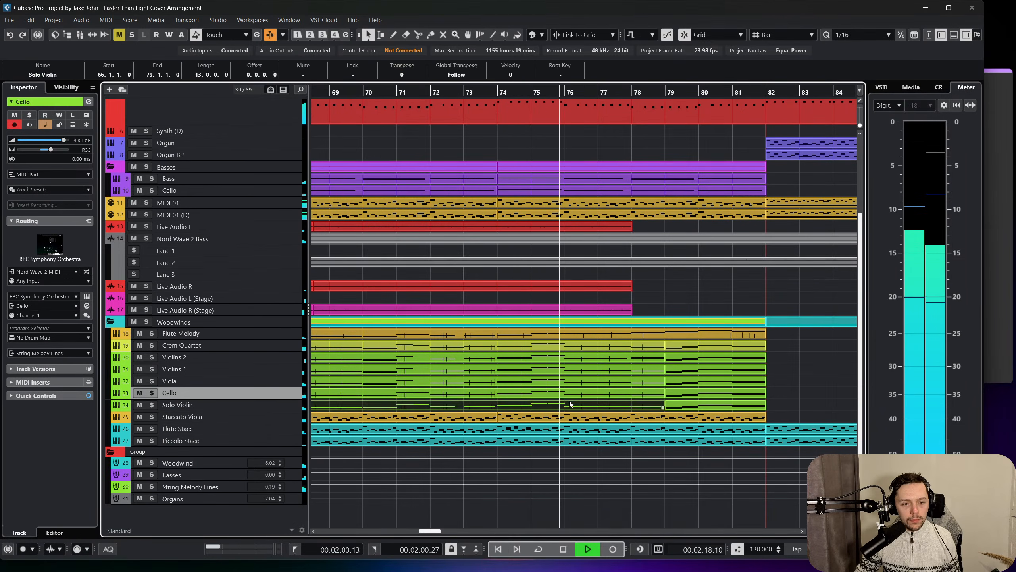
{"action": "key", "text": "super"}
{"action": "left_click", "coordinate": [794, 377]}
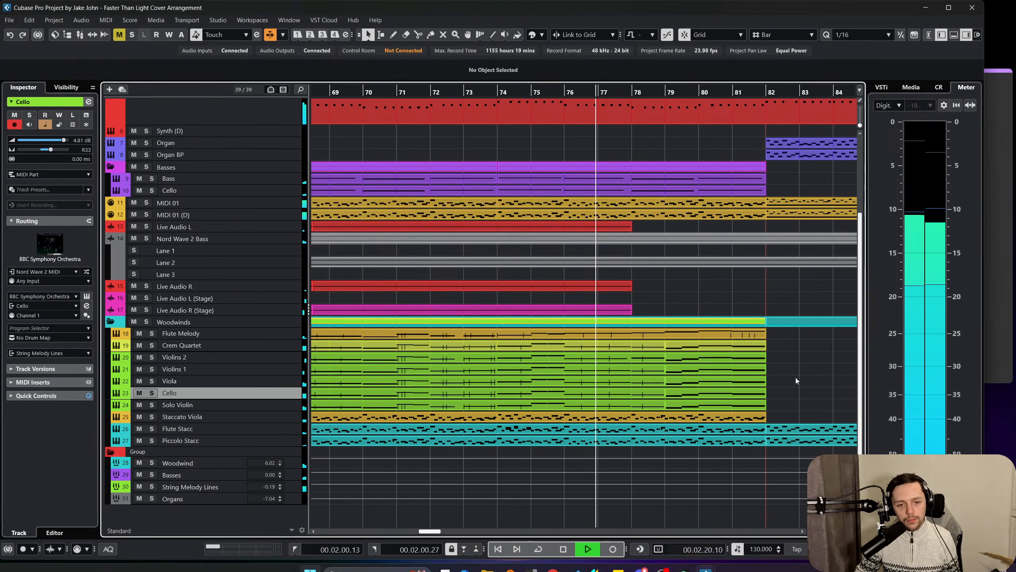
{"action": "scroll", "coordinate": [769, 372], "scroll_direction": "right", "scroll_amount": 3}
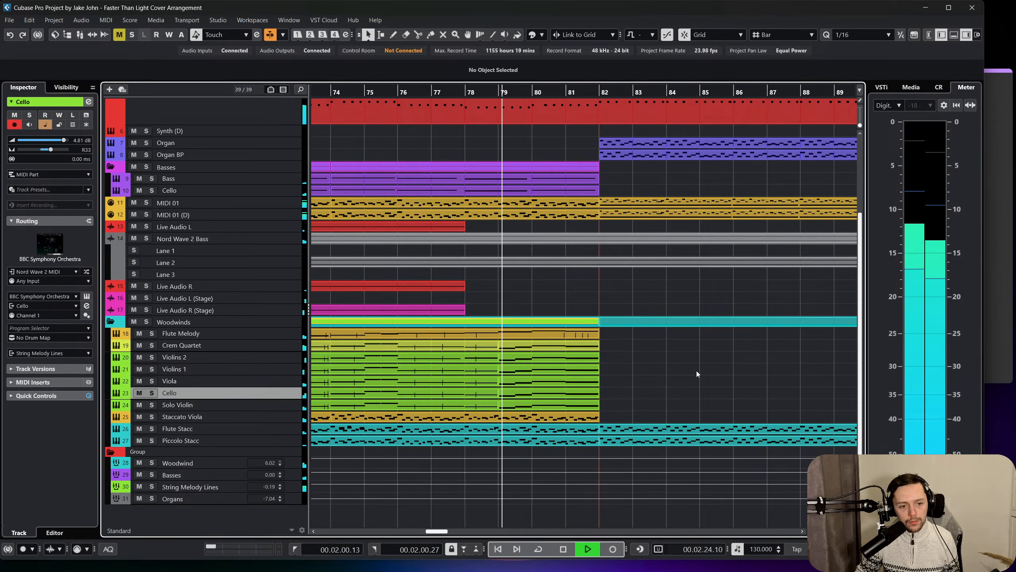
{"action": "key", "text": "space"}
Glue the new bar 79 to 82 parts to the parts before them on the string tracks from Crem Quartet to Solo Violin.
{"action": "left_click_drag", "start_coordinate": [624, 403], "coordinate": [537, 348]}
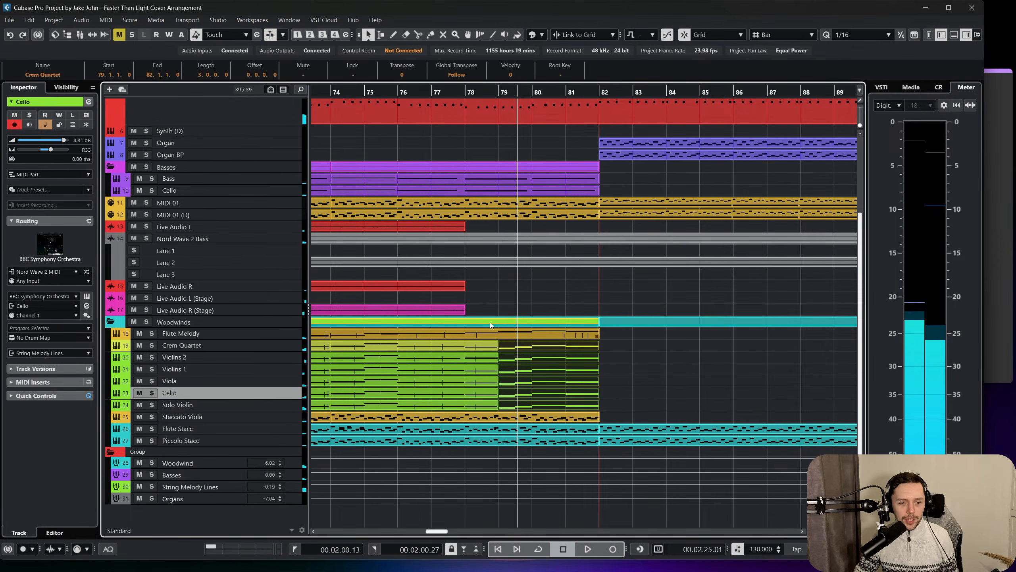
{"action": "left_click", "coordinate": [106, 19]}
{"action": "right_click", "coordinate": [494, 297]}
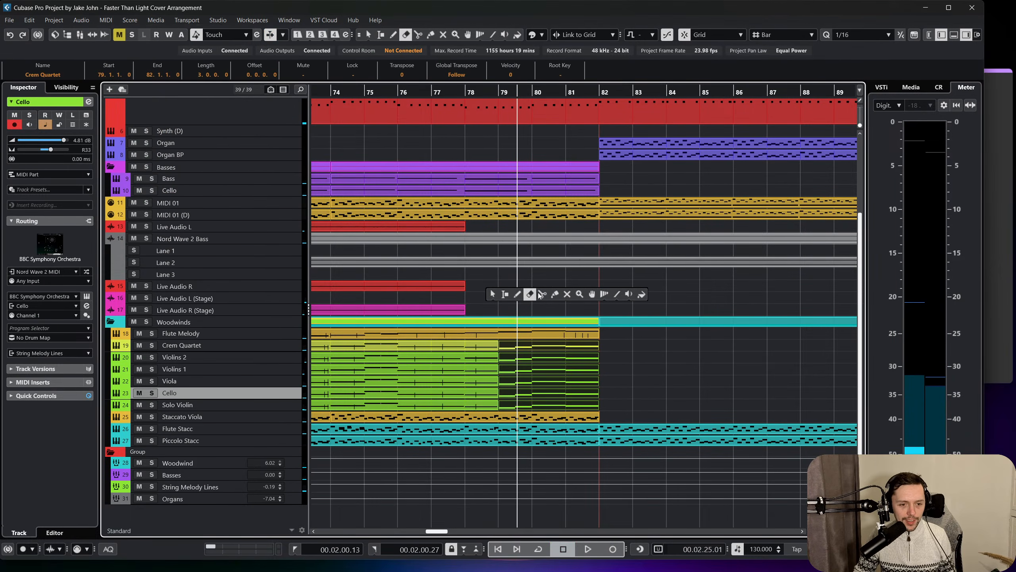
{"action": "left_click", "coordinate": [556, 295]}
{"action": "left_click", "coordinate": [475, 344]}
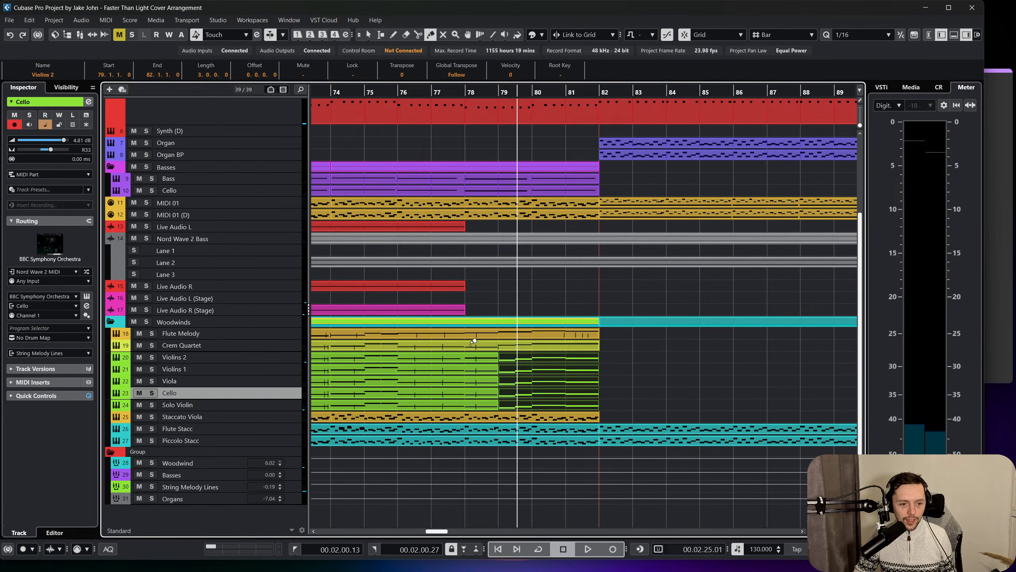
{"action": "left_click", "coordinate": [474, 345]}
{"action": "left_click", "coordinate": [472, 356]}
{"action": "key", "text": "ctrl+z"}
{"action": "left_click", "coordinate": [466, 367]}
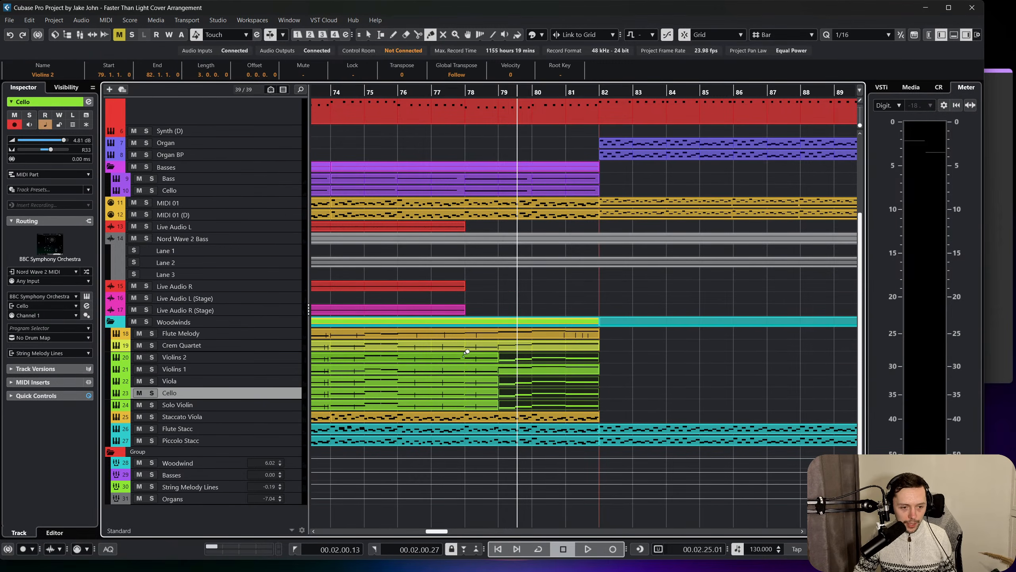
{"action": "left_click", "coordinate": [466, 356]}
{"action": "left_click", "coordinate": [467, 378]}
{"action": "right_click", "coordinate": [464, 400]}
{"action": "left_click", "coordinate": [465, 399]}
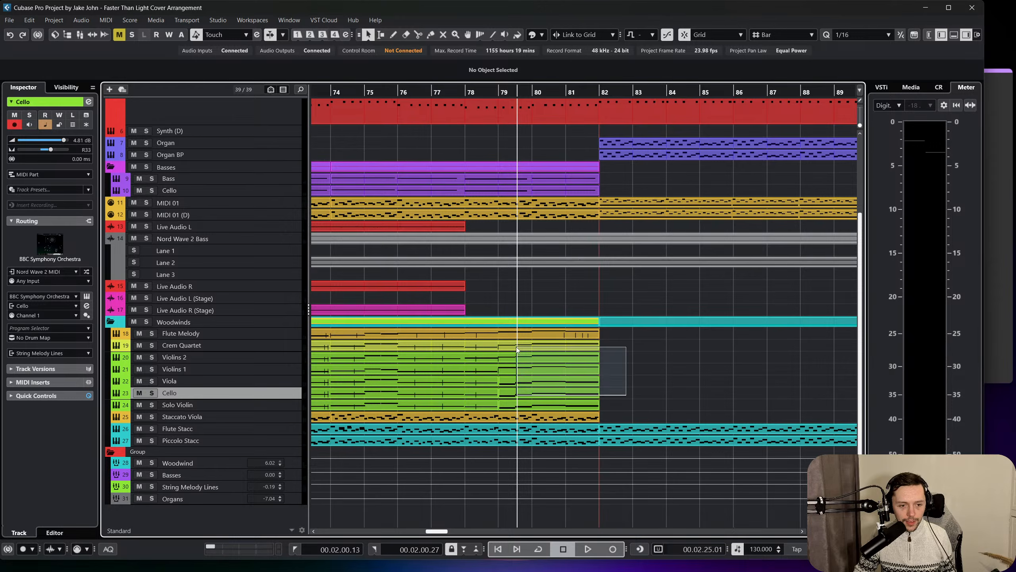
Glue the remaining separate Cello part at bar 79 to the one before it and undo the extra glue on Violins 1.
{"action": "left_click_drag", "start_coordinate": [516, 346], "coordinate": [508, 335]}
{"action": "left_click", "coordinate": [608, 385]}
{"action": "right_click", "coordinate": [608, 385]}
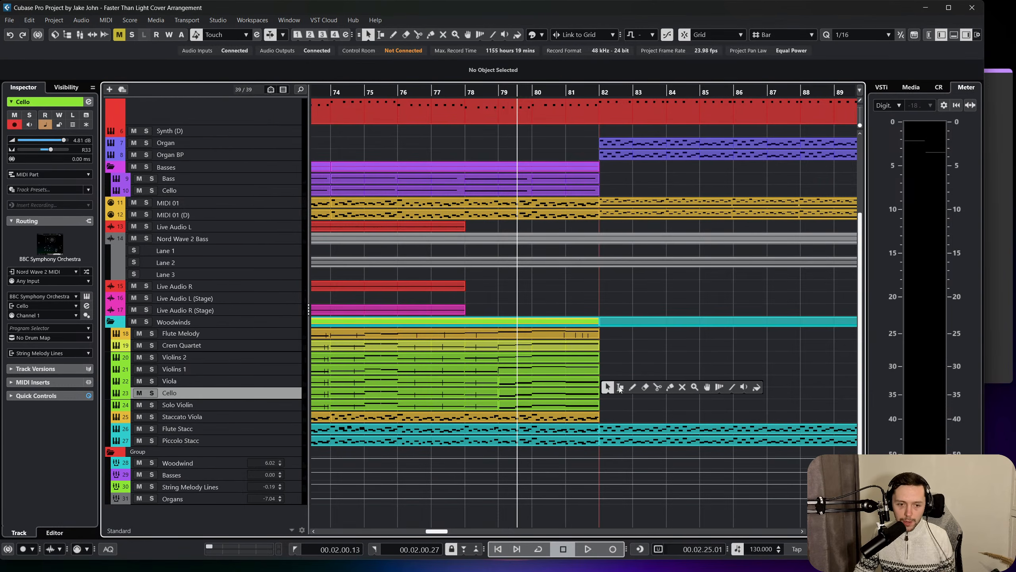
{"action": "left_click", "coordinate": [664, 388]}
{"action": "left_click", "coordinate": [454, 369]}
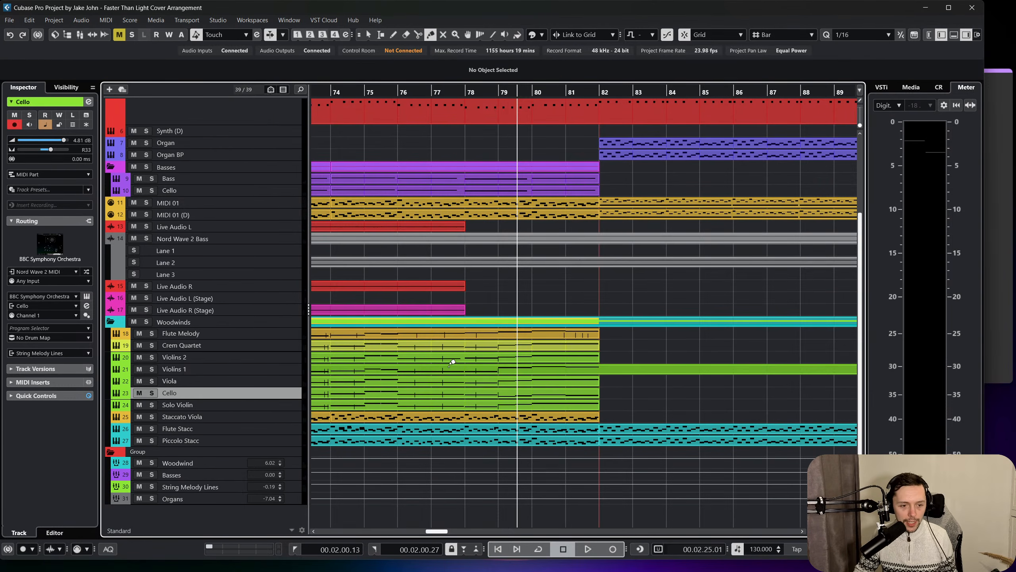
{"action": "key", "text": "ctrl+z"}
{"action": "right_click", "coordinate": [450, 355]}
{"action": "left_click", "coordinate": [451, 360]}
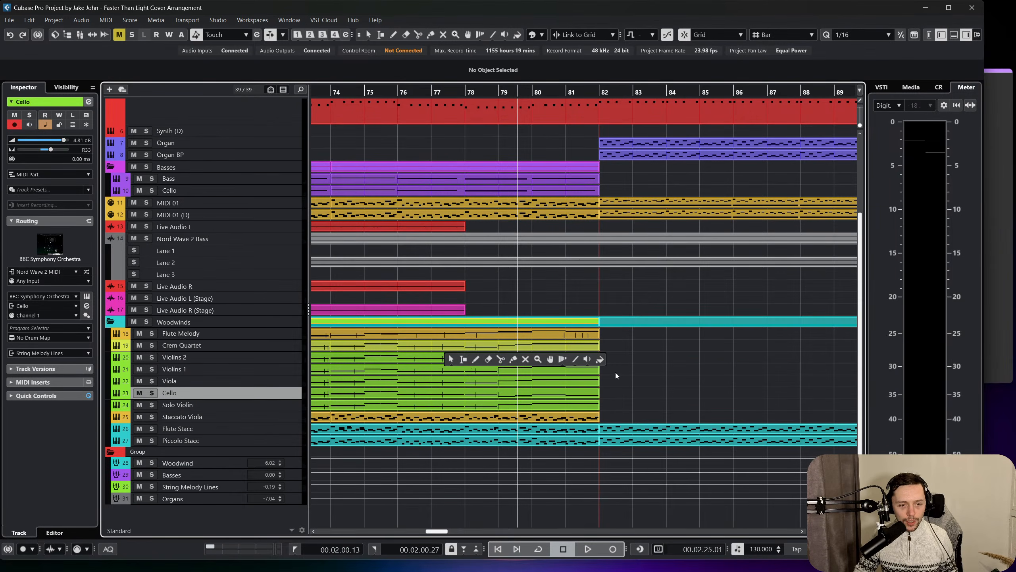
Open the Flute Melody through Solo Violin parts together in the Key Editor and play them from just before bar 76.
{"action": "left_click_drag", "start_coordinate": [510, 351], "coordinate": [493, 339]}
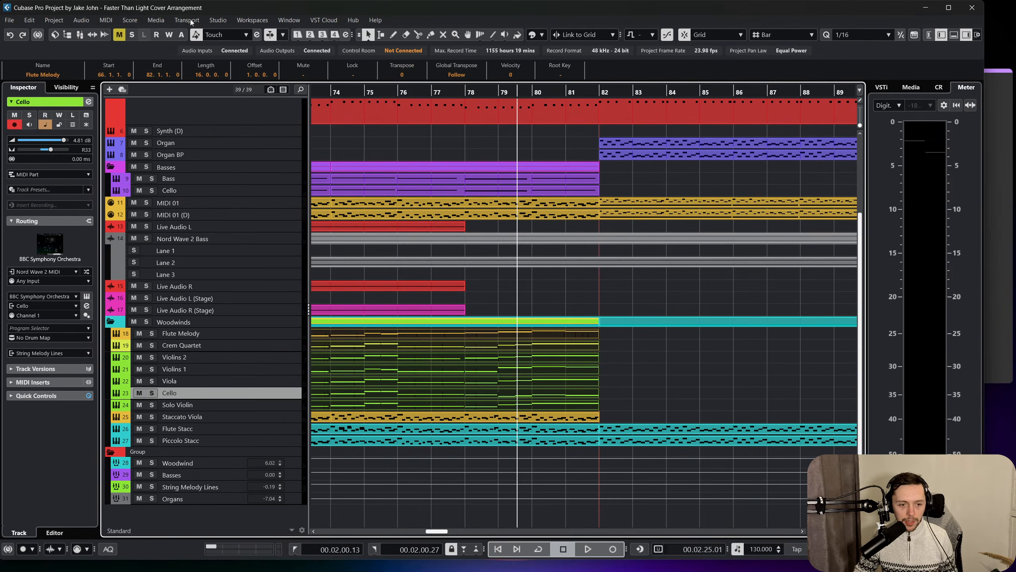
{"action": "left_click", "coordinate": [105, 20]}
{"action": "left_click", "coordinate": [113, 31]}
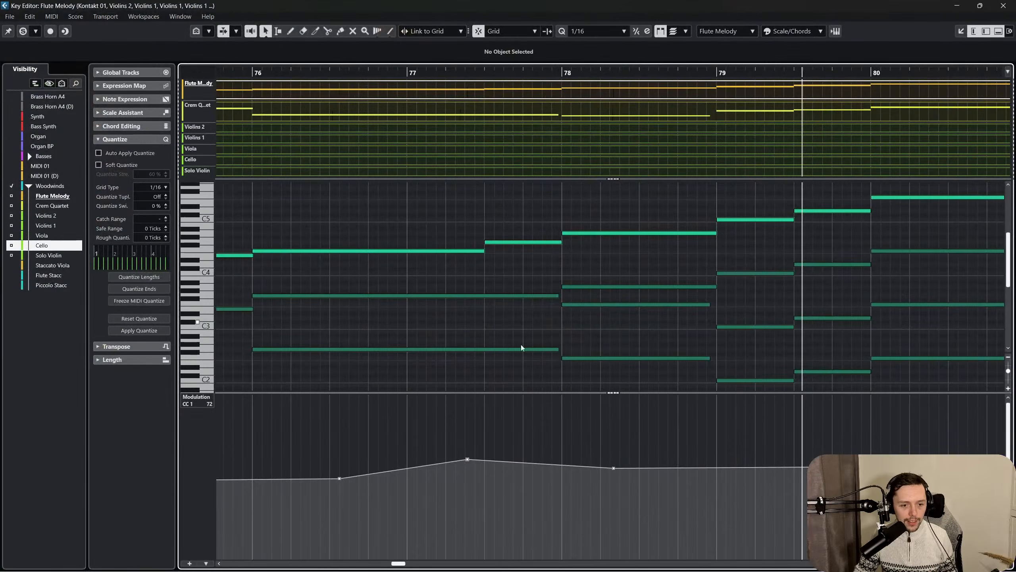
{"action": "left_click_drag", "start_coordinate": [545, 74], "coordinate": [544, 14]}
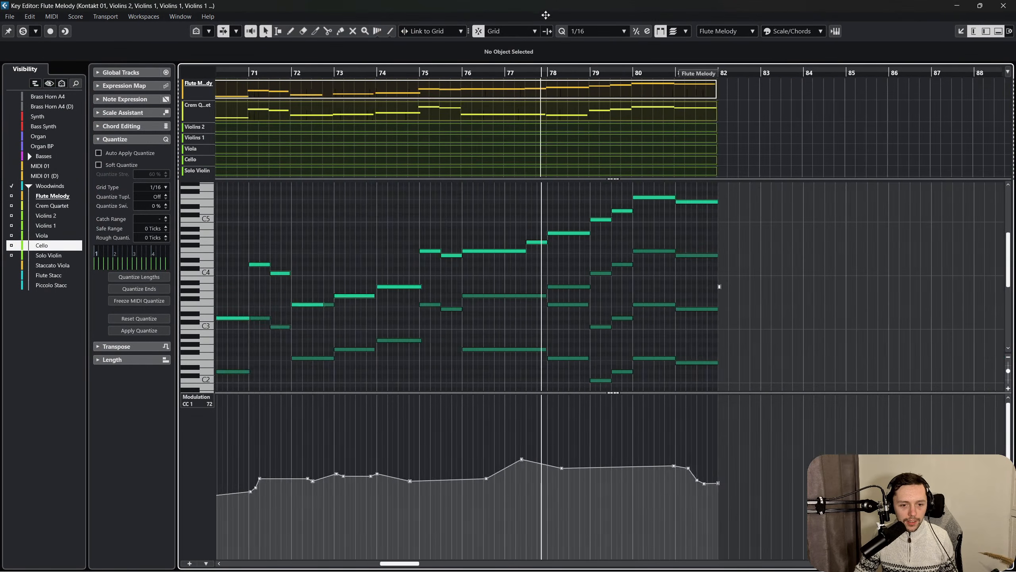
{"action": "left_click_drag", "start_coordinate": [494, 71], "coordinate": [608, 86]}
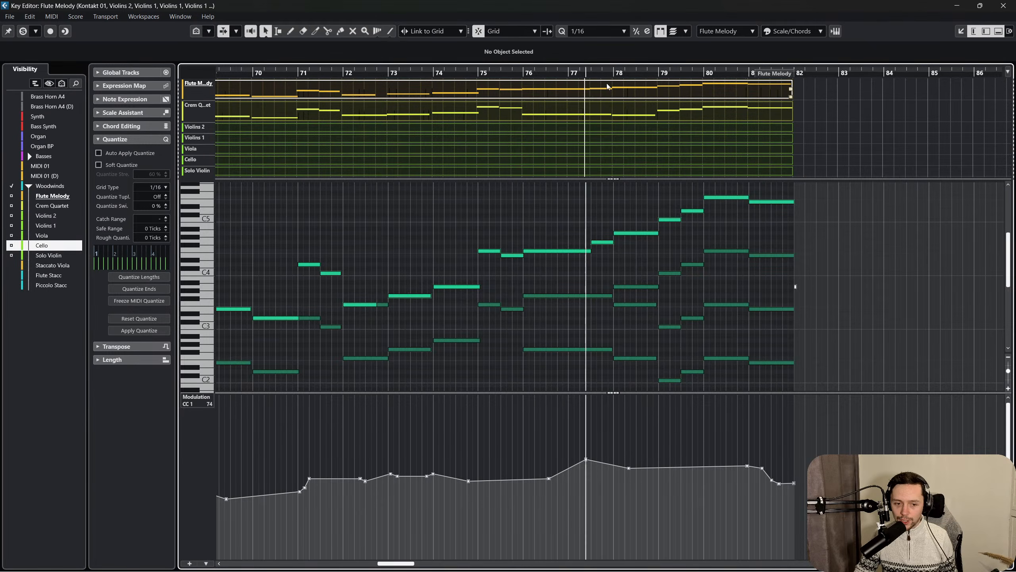
{"action": "left_click", "coordinate": [513, 69]}
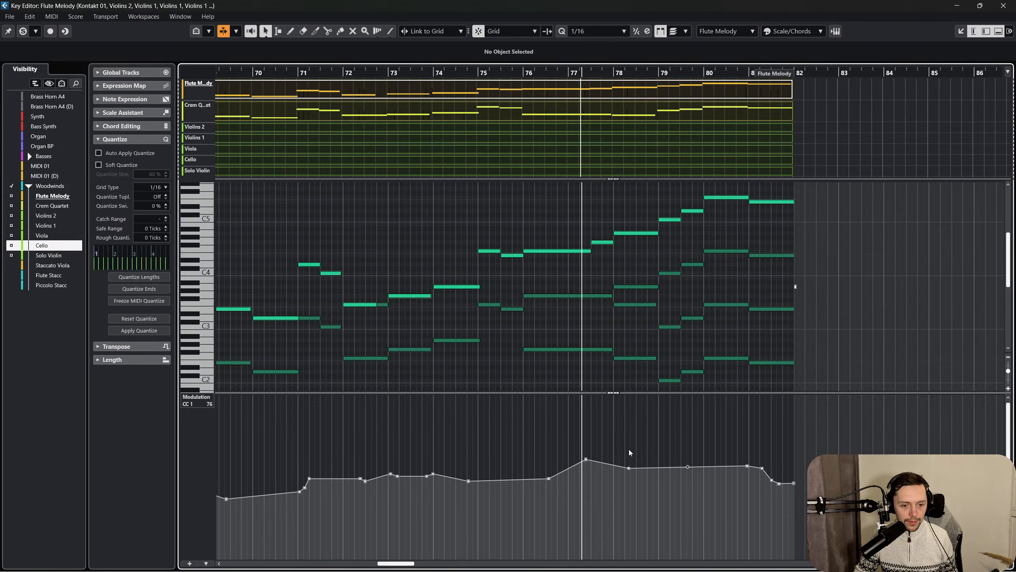
Lower the Flute Melody modulation point in bar 77 to 71, show the CC 11 (Expression) lane, and close the editor.
{"action": "left_click", "coordinate": [586, 461]}
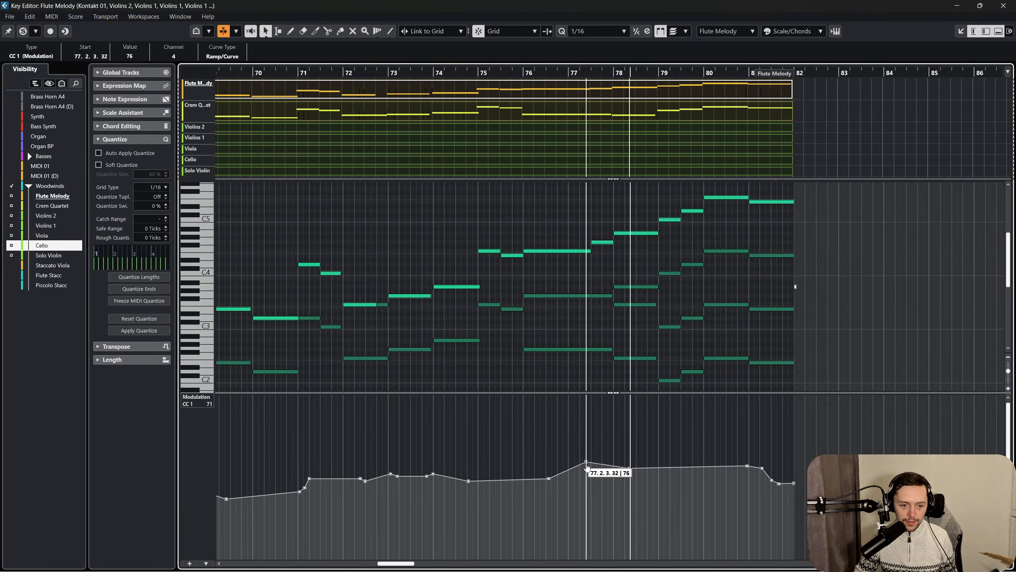
{"action": "left_click_drag", "start_coordinate": [586, 462], "coordinate": [587, 468]}
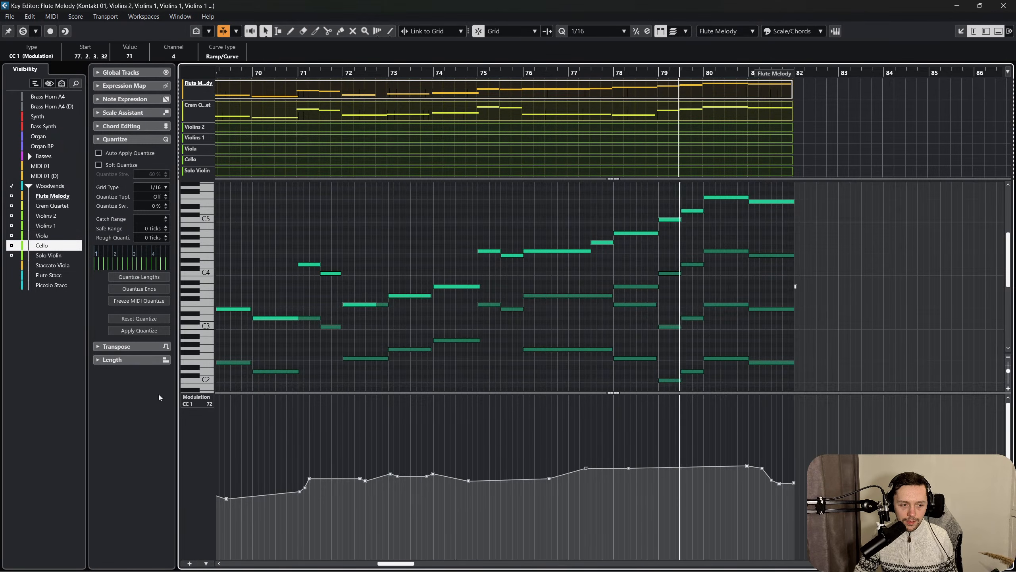
{"action": "left_click", "coordinate": [196, 397]}
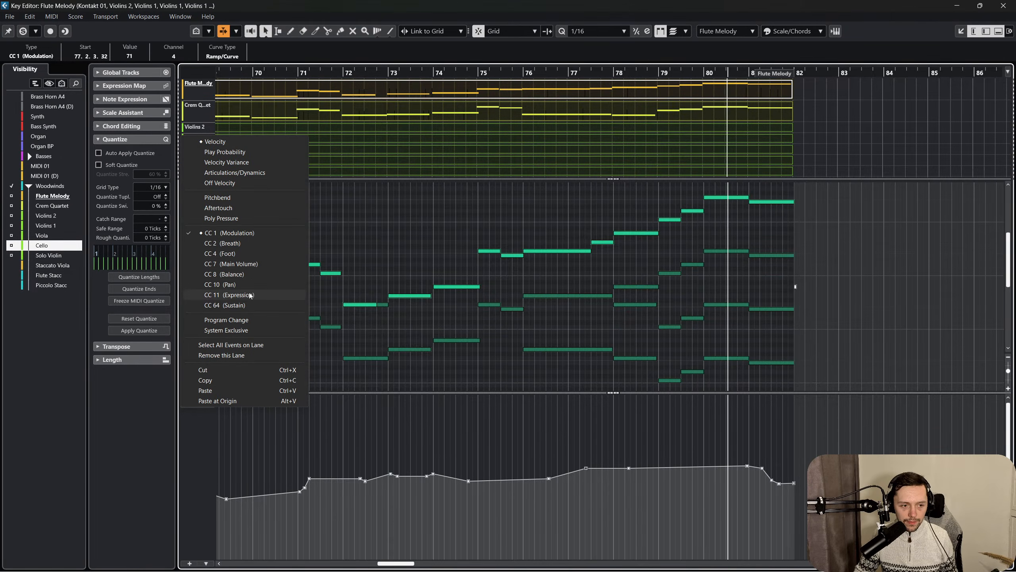
{"action": "left_click", "coordinate": [229, 295]}
{"action": "left_click", "coordinate": [1014, 10]}
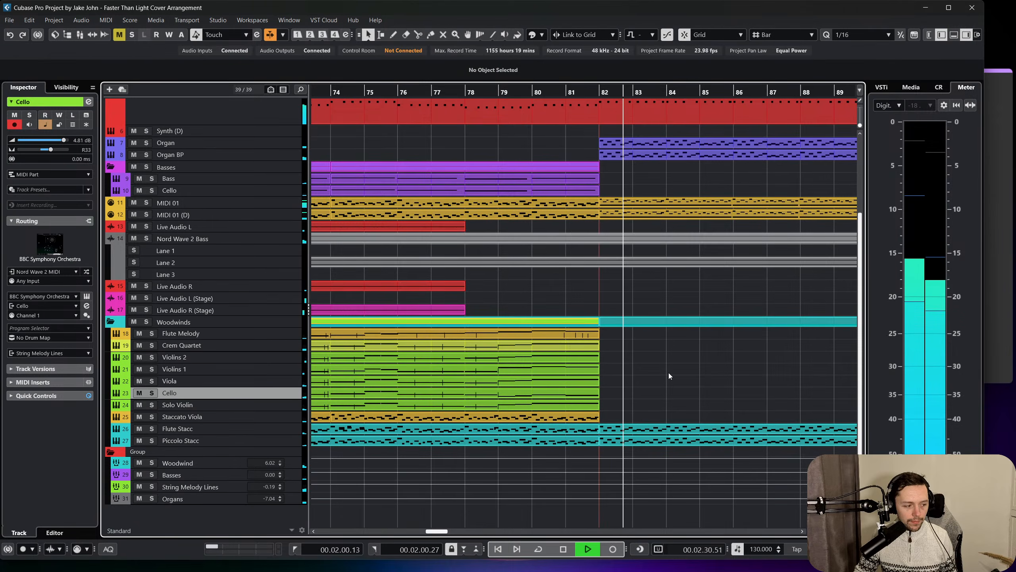
Listen into the Breakdown section, stop at bar 85, and look over the arrangement up to the Full Orchestra marker at bar 90.
{"action": "scroll", "coordinate": [668, 373], "scroll_direction": "right", "scroll_amount": 2}
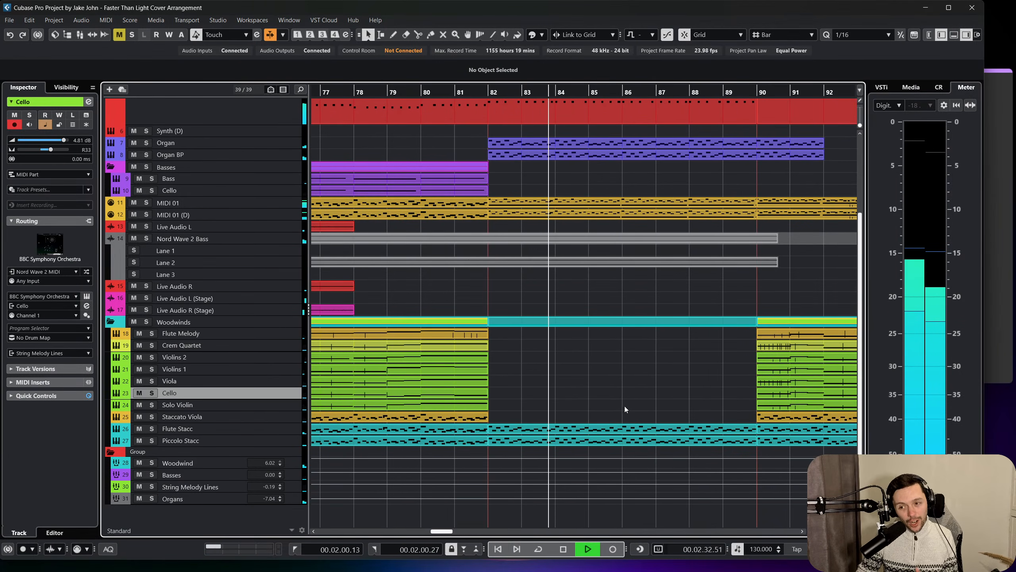
{"action": "scroll", "coordinate": [620, 400], "scroll_direction": "left", "scroll_amount": 3}
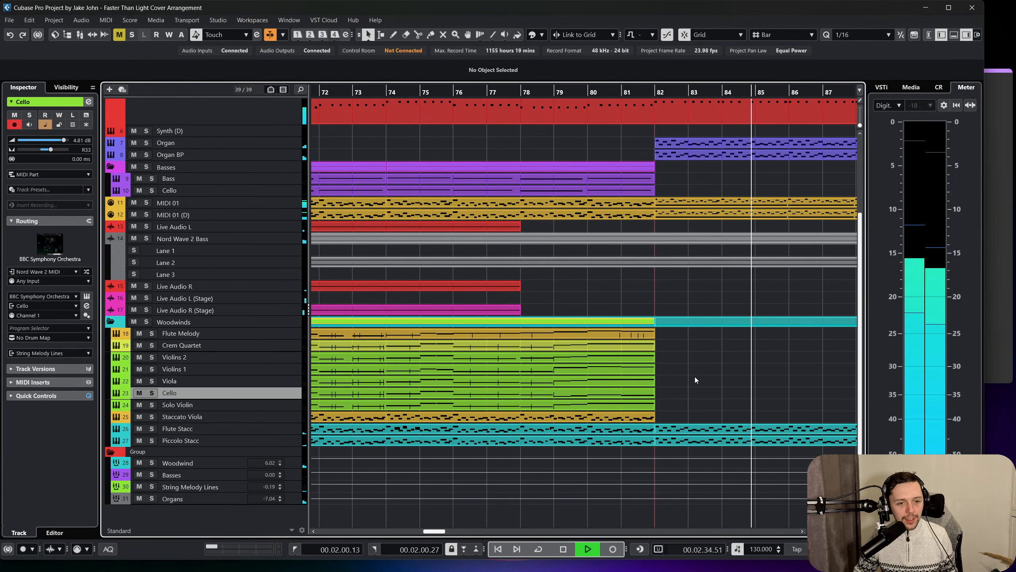
{"action": "key", "text": "space"}
{"action": "scroll", "coordinate": [728, 359], "scroll_direction": "right", "scroll_amount": 3}
{"action": "scroll", "coordinate": [713, 364], "scroll_direction": "up", "scroll_amount": 3}
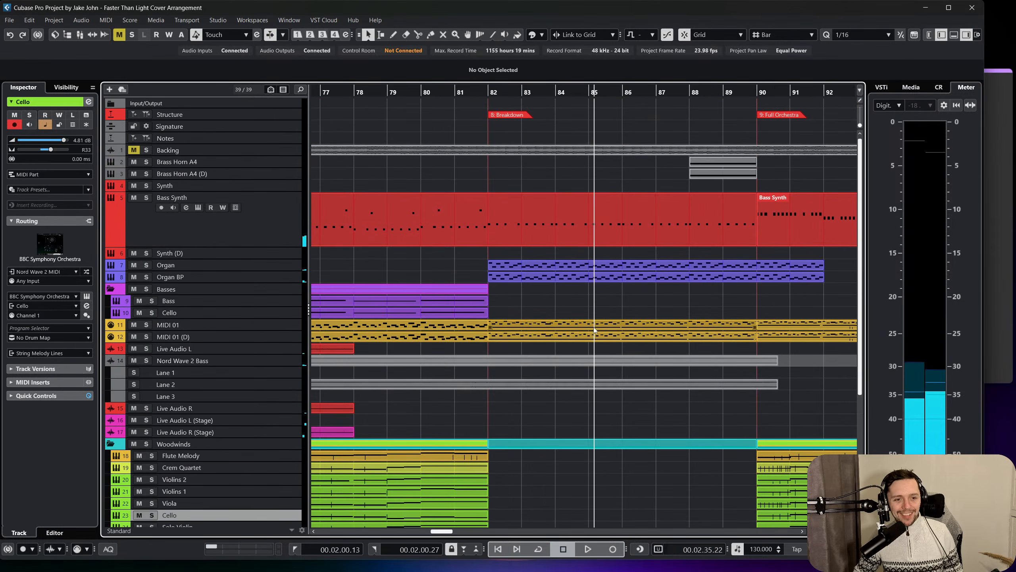
Move the playback position back to bar 77 and return all tracks to the same compact height.
{"action": "left_click_drag", "start_coordinate": [490, 93], "coordinate": [909, 112]}
{"action": "key", "text": "z"}
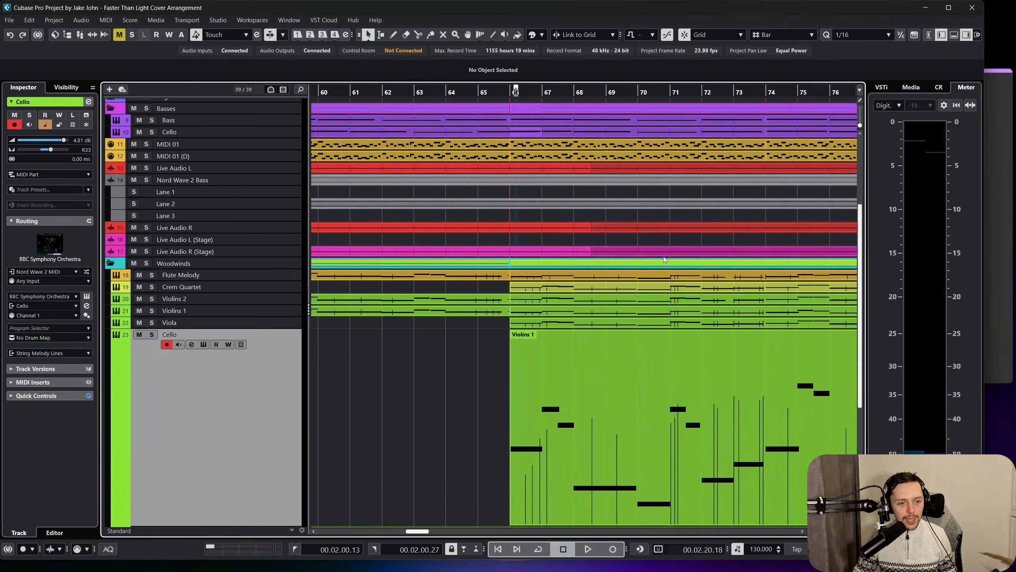
{"action": "key", "text": "z"}
{"action": "scroll", "coordinate": [658, 262], "scroll_direction": "right", "scroll_amount": 4}
Review the channel levels in the MixConsole, close it, and inspect the Basses tracks and the MIDI 01 track.
{"action": "key", "text": "F3"}
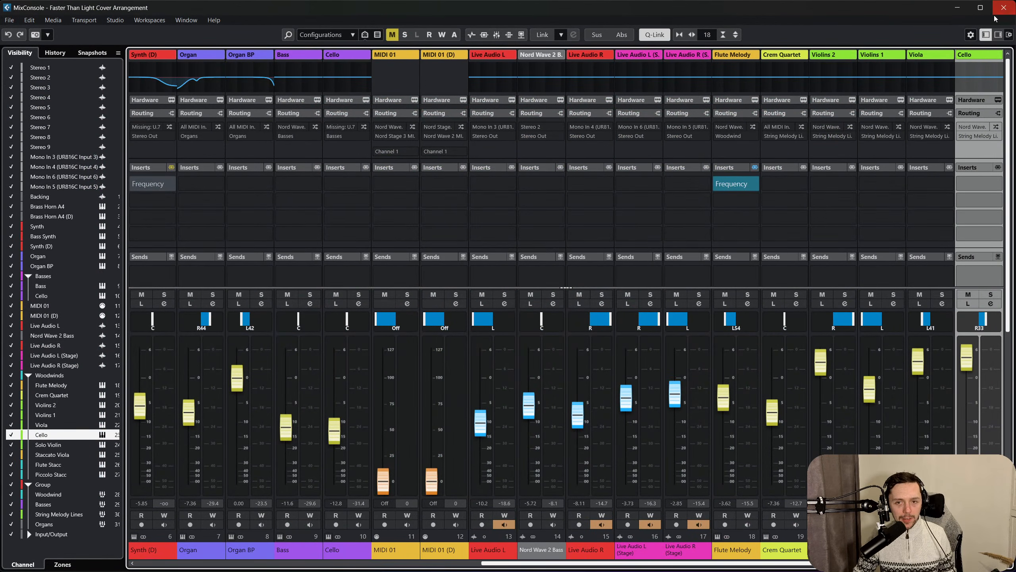
{"action": "left_click", "coordinate": [1004, 9]}
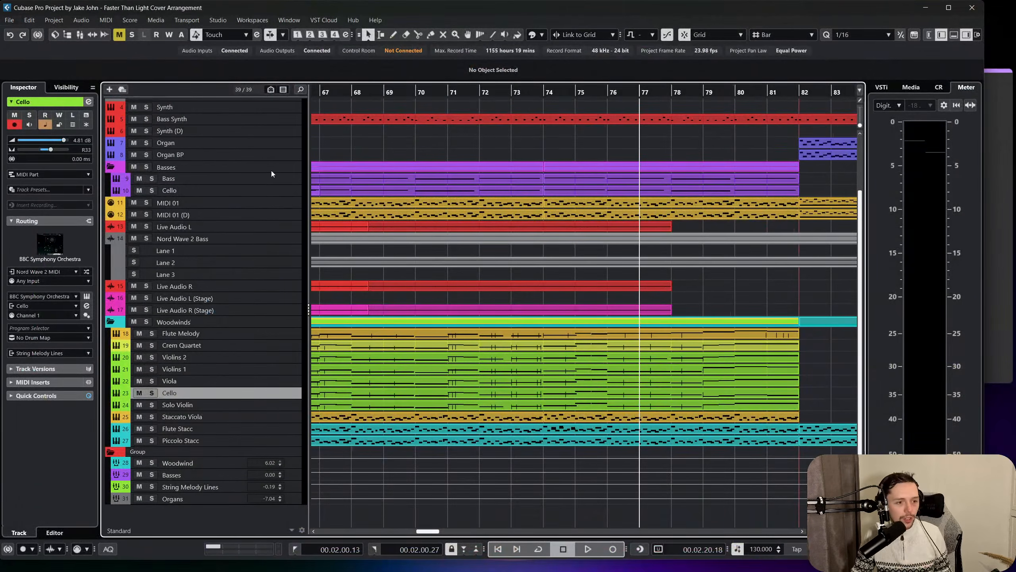
{"action": "left_click", "coordinate": [273, 179]}
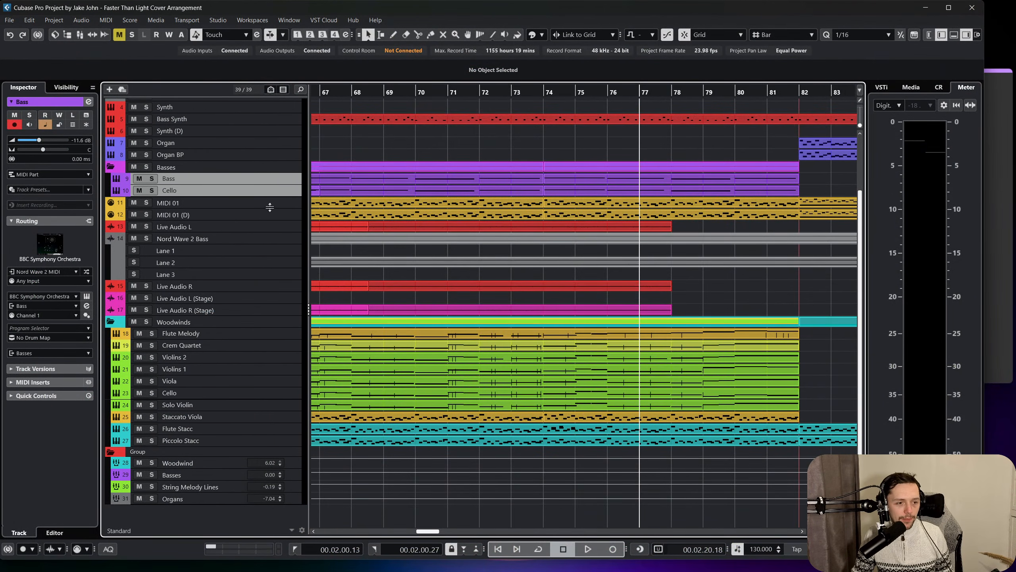
{"action": "left_click", "coordinate": [270, 205]}
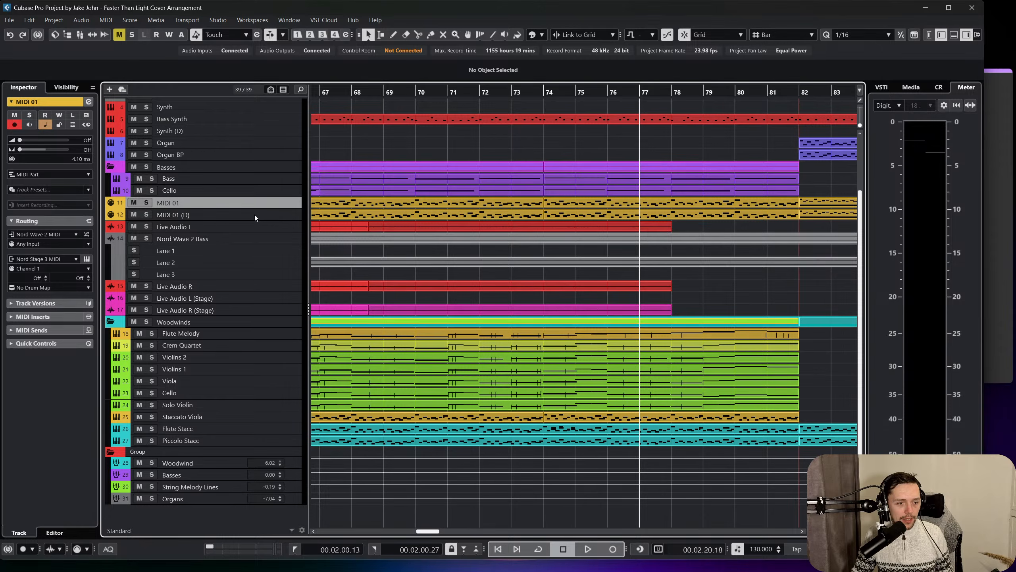
Move the MIDI 01 and MIDI 01 (D) tracks together to directly above the Backing track.
{"action": "left_click", "coordinate": [254, 215], "text": "shift"}
{"action": "left_click_drag", "start_coordinate": [256, 205], "coordinate": [245, 113]}
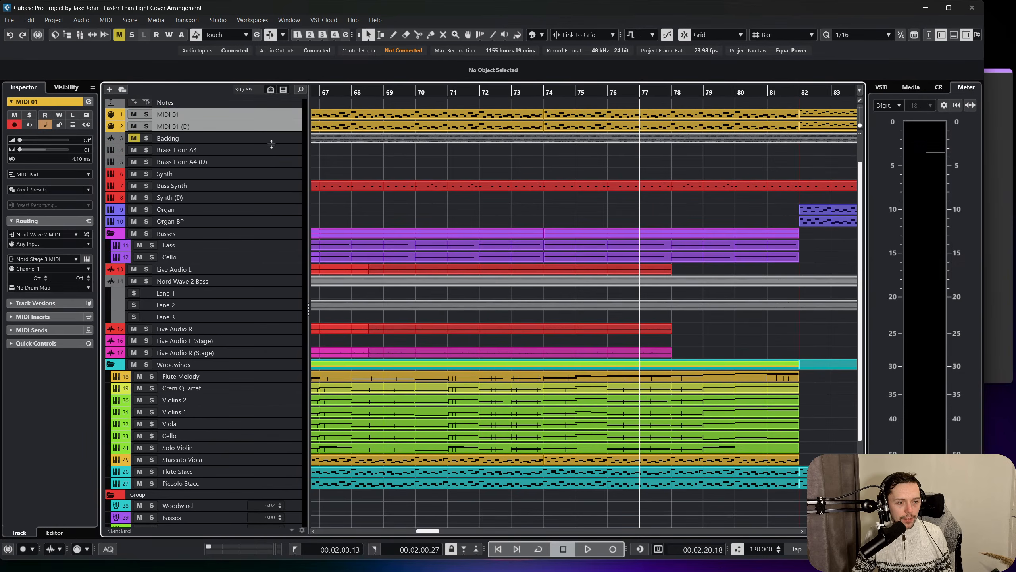
Go through the synth, organ and Basses tracks, and move the Live Audio L track directly above Live Audio R.
{"action": "left_click", "coordinate": [285, 182]}
{"action": "left_click", "coordinate": [283, 221]}
{"action": "left_click", "coordinate": [284, 234]}
{"action": "left_click", "coordinate": [284, 245]}
{"action": "left_click", "coordinate": [284, 258]}
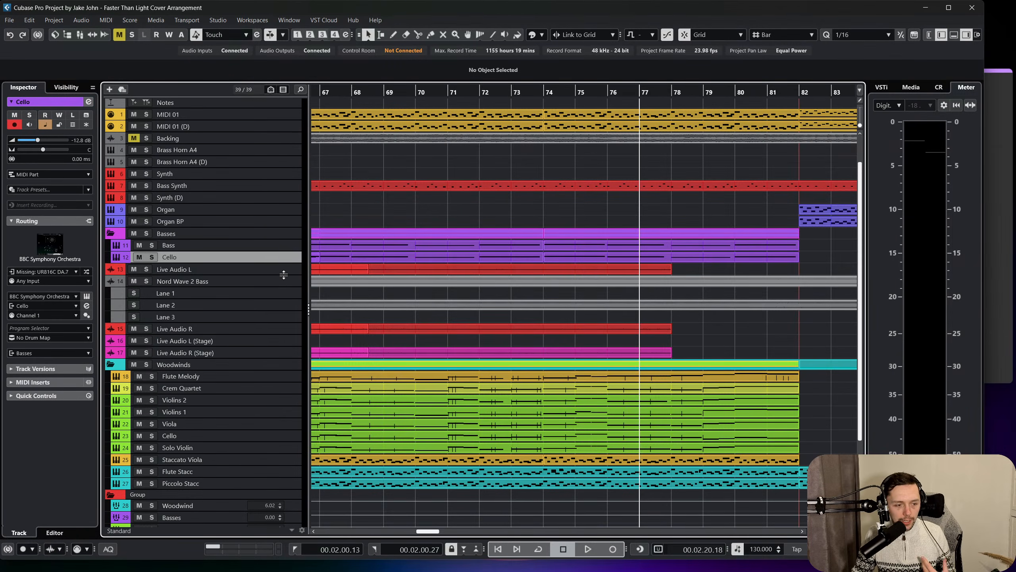
{"action": "left_click", "coordinate": [276, 282]}
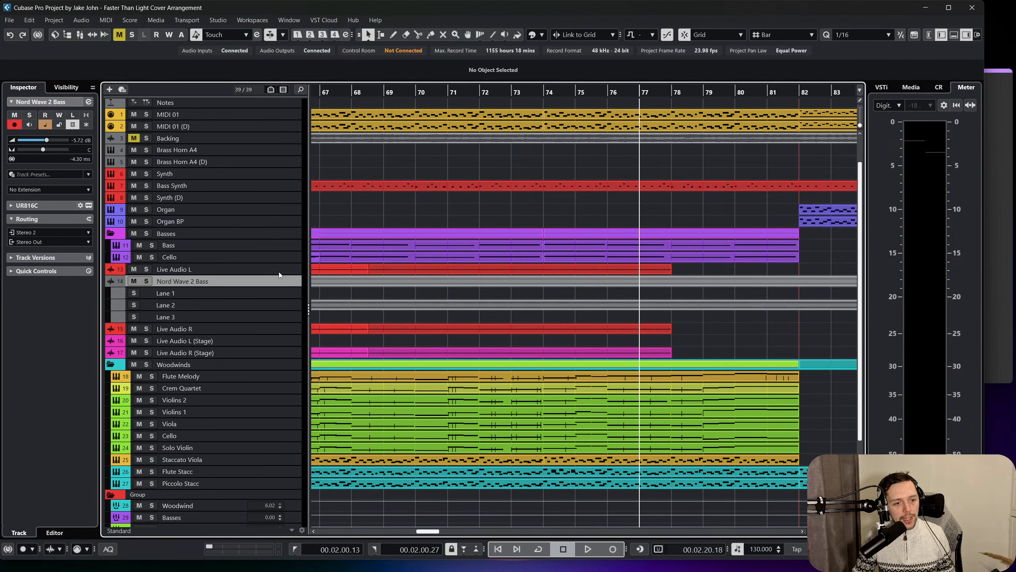
{"action": "left_click_drag", "start_coordinate": [279, 272], "coordinate": [278, 328]}
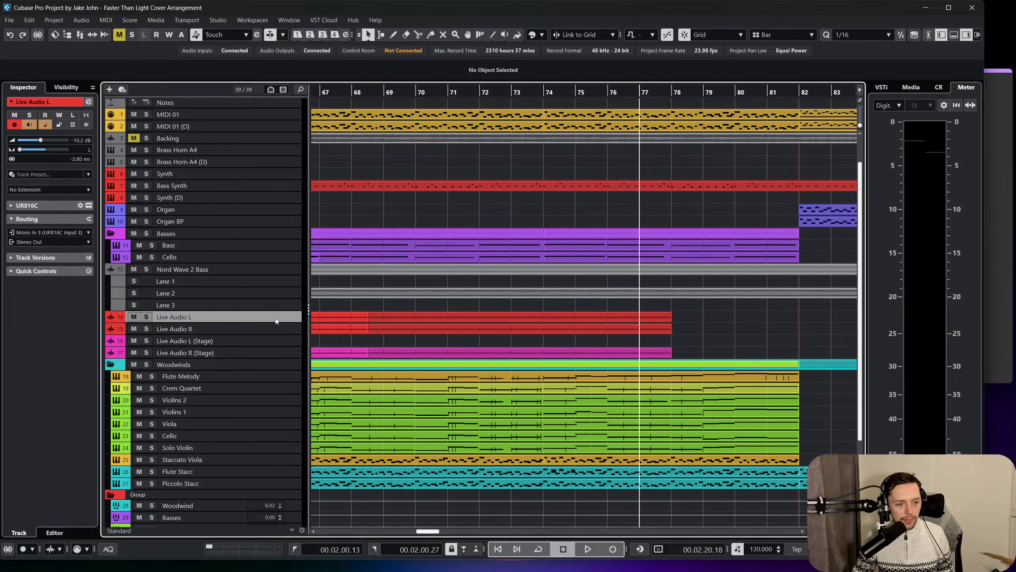
Go through the Live Audio tracks and select Live Audio L (Stage) and Live Audio R (Stage) together.
{"action": "left_click", "coordinate": [276, 325]}
{"action": "left_click", "coordinate": [277, 338]}
{"action": "left_click", "coordinate": [272, 348]}
{"action": "left_click", "coordinate": [271, 358]}
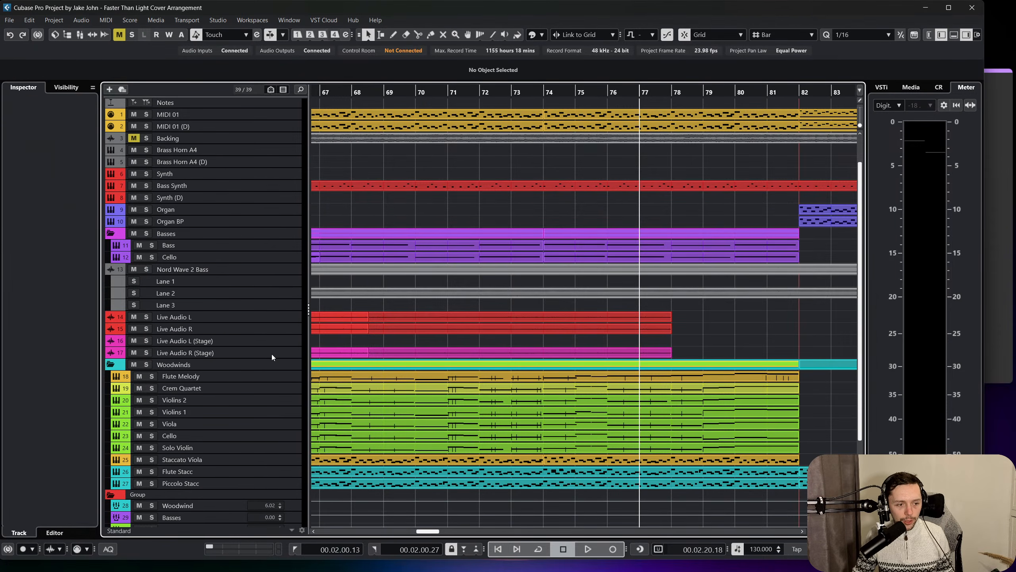
{"action": "left_click", "coordinate": [269, 343]}
{"action": "left_click", "coordinate": [268, 351], "text": "shift"}
{"action": "scroll", "coordinate": [269, 345], "scroll_direction": "down", "scroll_amount": 2}
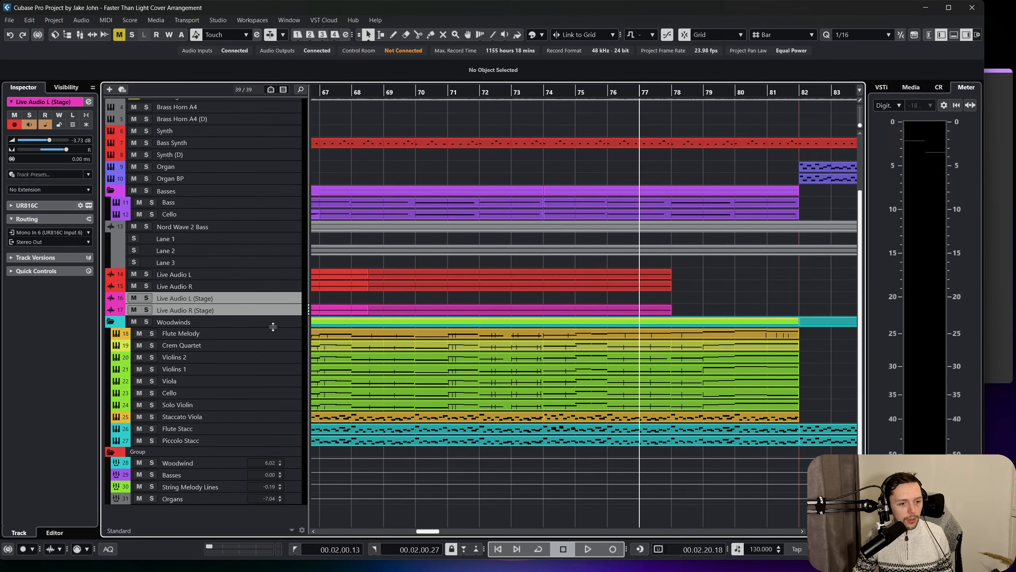
Inspect each track in the Woodwinds folder in turn, from Flute Melody through the strings to Piccolo Stacc.
{"action": "left_click", "coordinate": [271, 334]}
{"action": "left_click", "coordinate": [265, 345]}
{"action": "left_click", "coordinate": [259, 358]}
{"action": "left_click", "coordinate": [252, 369]}
{"action": "left_click", "coordinate": [244, 379]}
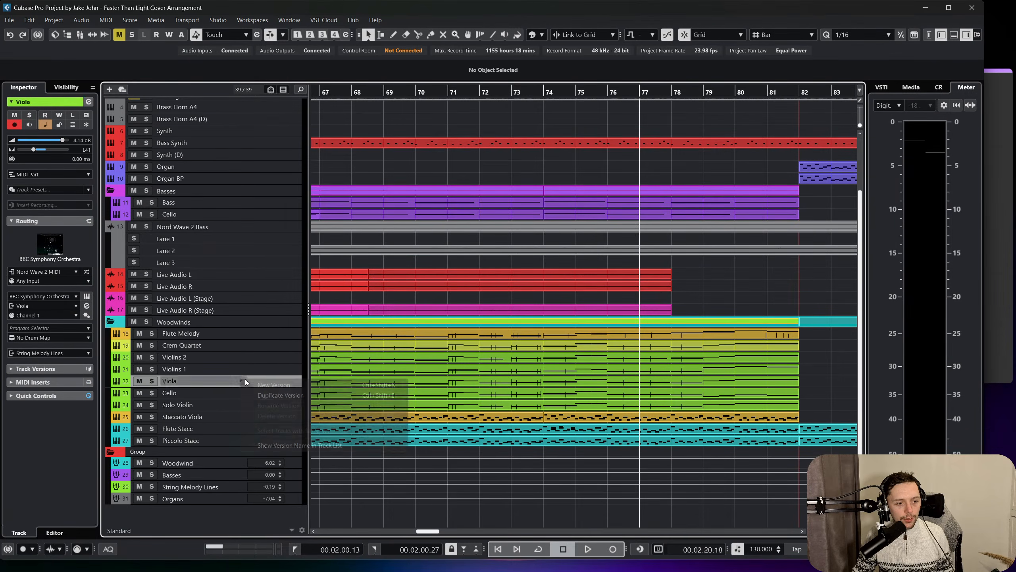
{"action": "left_click", "coordinate": [221, 399]}
{"action": "left_click", "coordinate": [219, 395]}
{"action": "left_click", "coordinate": [226, 407]}
{"action": "left_click", "coordinate": [223, 419]}
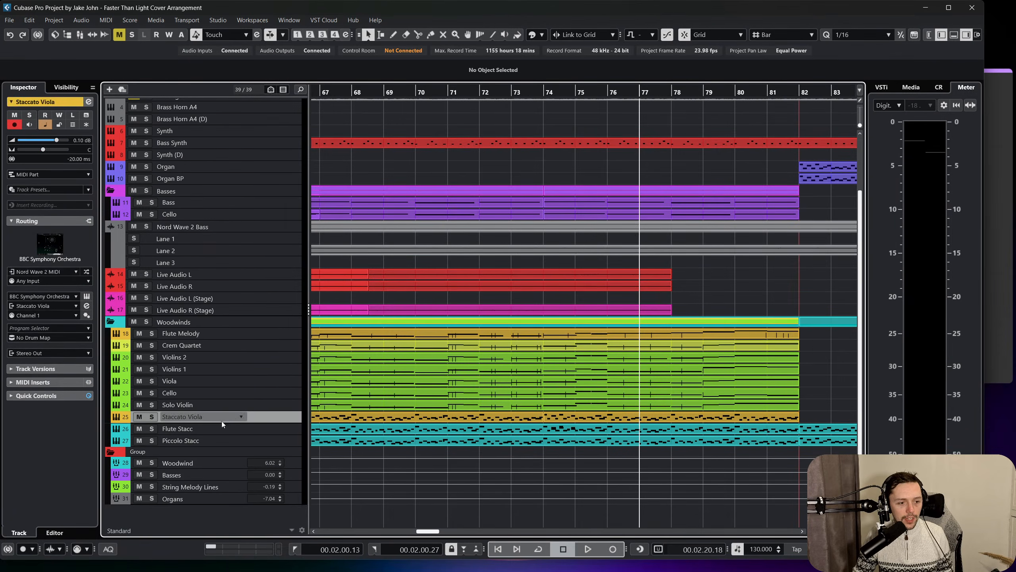
{"action": "left_click", "coordinate": [218, 429]}
{"action": "left_click", "coordinate": [251, 439]}
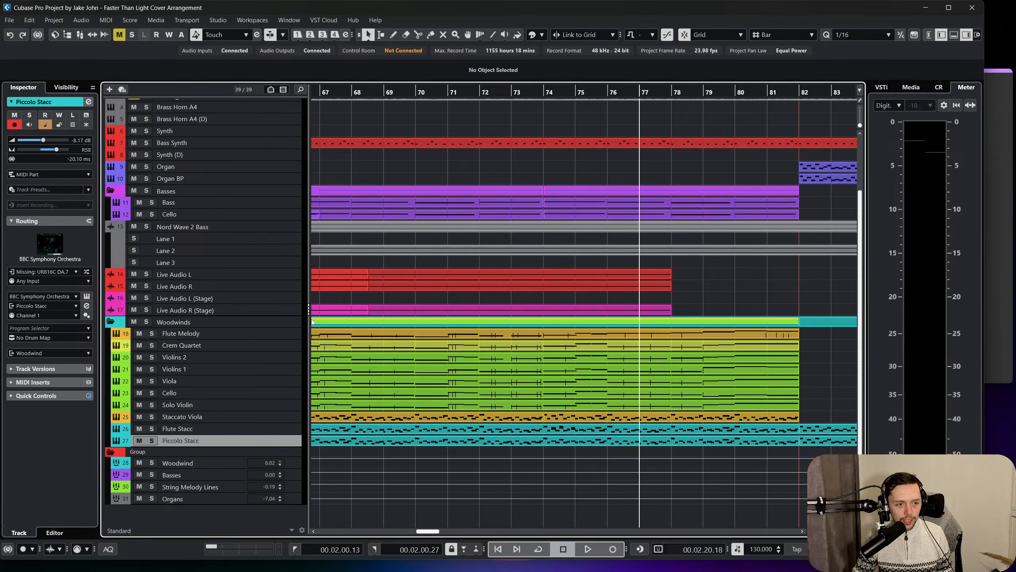
Look over the arrangement from the Breakdown marker at bar 82 through the Full Orchestra section.
{"action": "scroll", "coordinate": [384, 303], "scroll_direction": "right", "scroll_amount": 10}
{"action": "scroll", "coordinate": [388, 304], "scroll_direction": "up", "scroll_amount": 3}
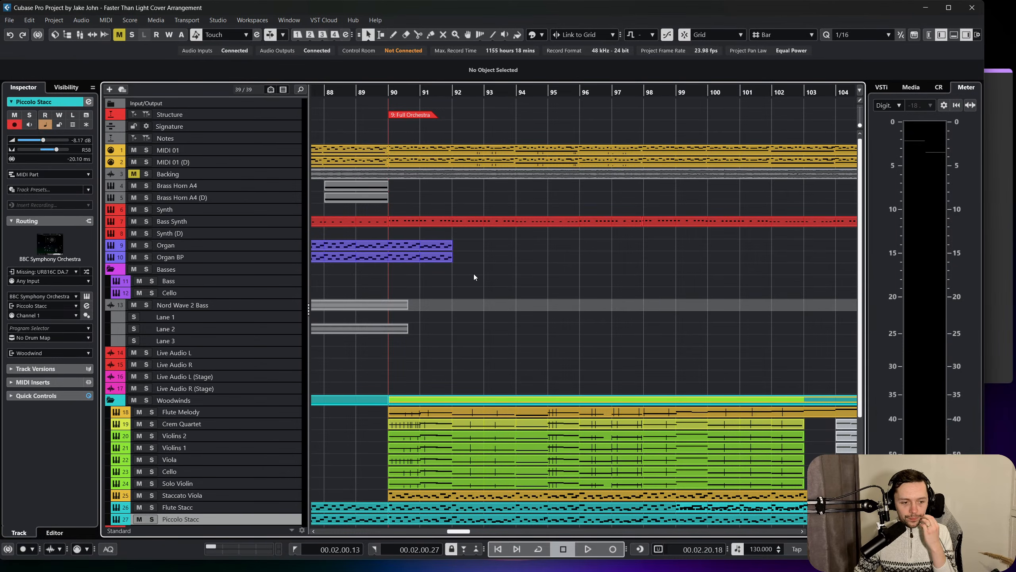
{"action": "scroll", "coordinate": [474, 276], "scroll_direction": "left", "scroll_amount": 4}
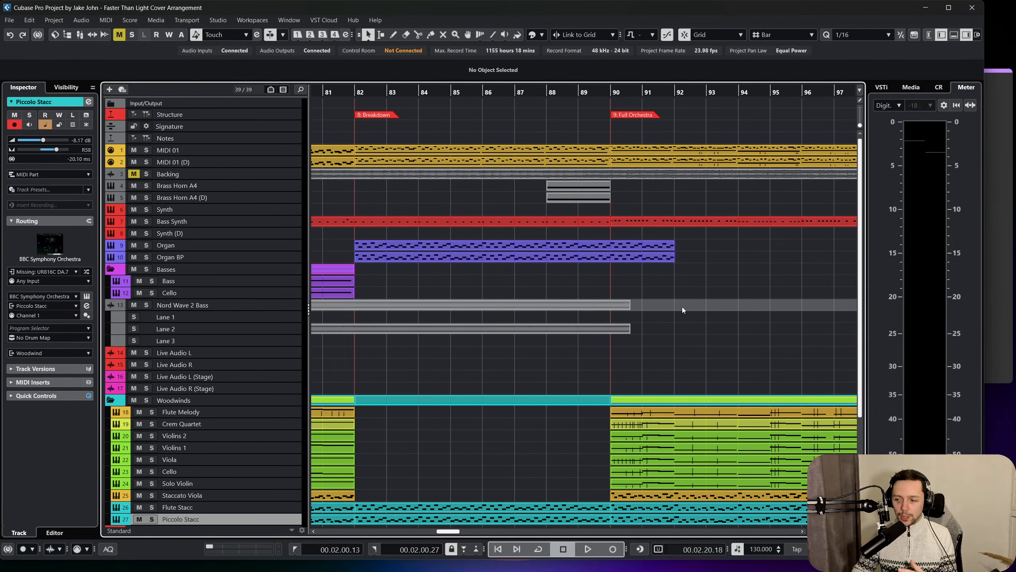
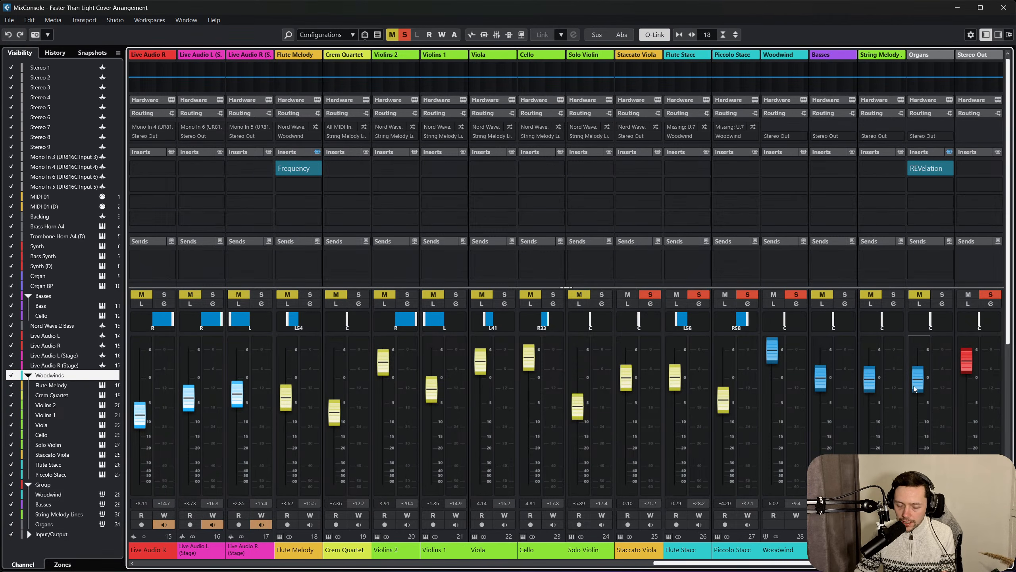
Lower the Organs group channel to -6.20 dB and close the mixer.
{"action": "left_click_drag", "start_coordinate": [917, 387], "coordinate": [918, 408]}
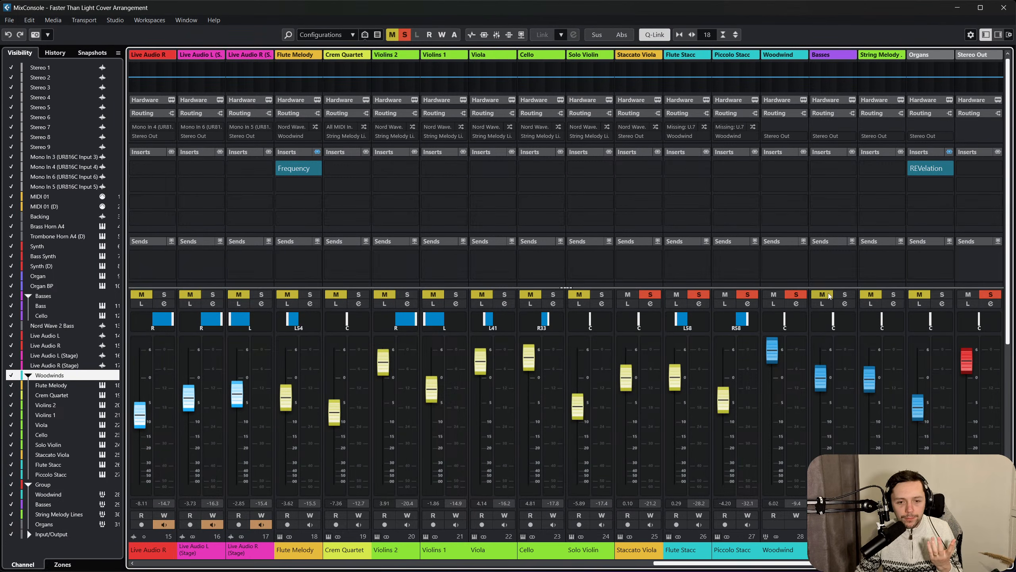
{"action": "left_click", "coordinate": [1003, 7]}
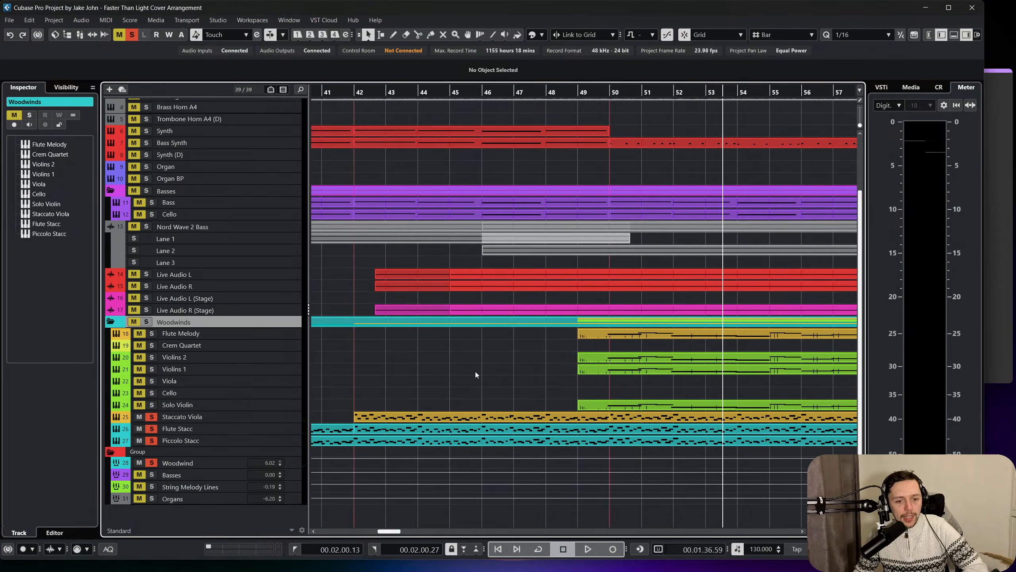
Go through the Staccato Viola, Flute Stacc and Piccolo Stacc tracks to review the staccato parts.
{"action": "scroll", "coordinate": [475, 372], "scroll_direction": "right", "scroll_amount": 3}
{"action": "left_click", "coordinate": [267, 416]}
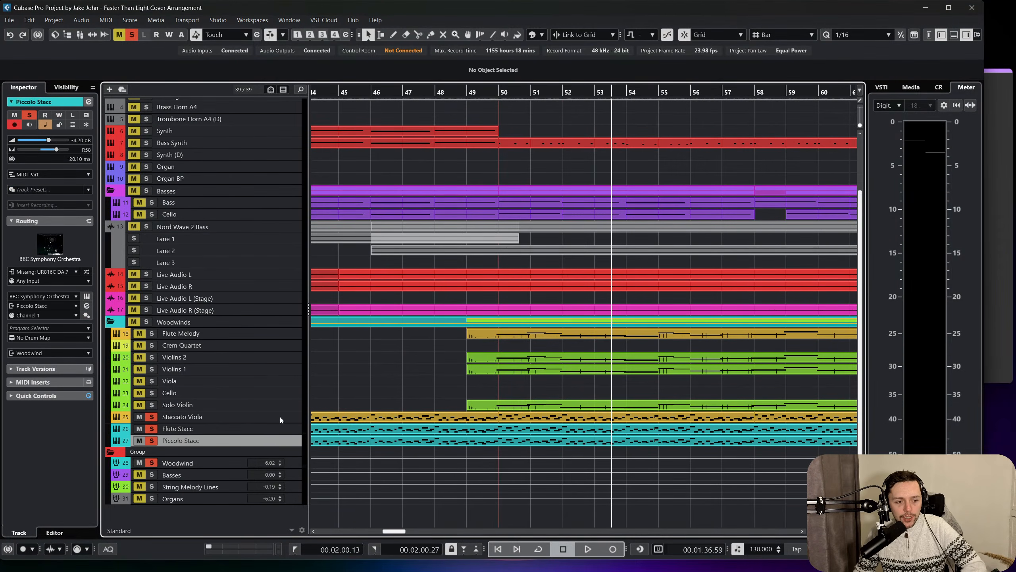
{"action": "left_click", "coordinate": [281, 425]}
{"action": "left_click", "coordinate": [284, 417]}
{"action": "left_click", "coordinate": [281, 437]}
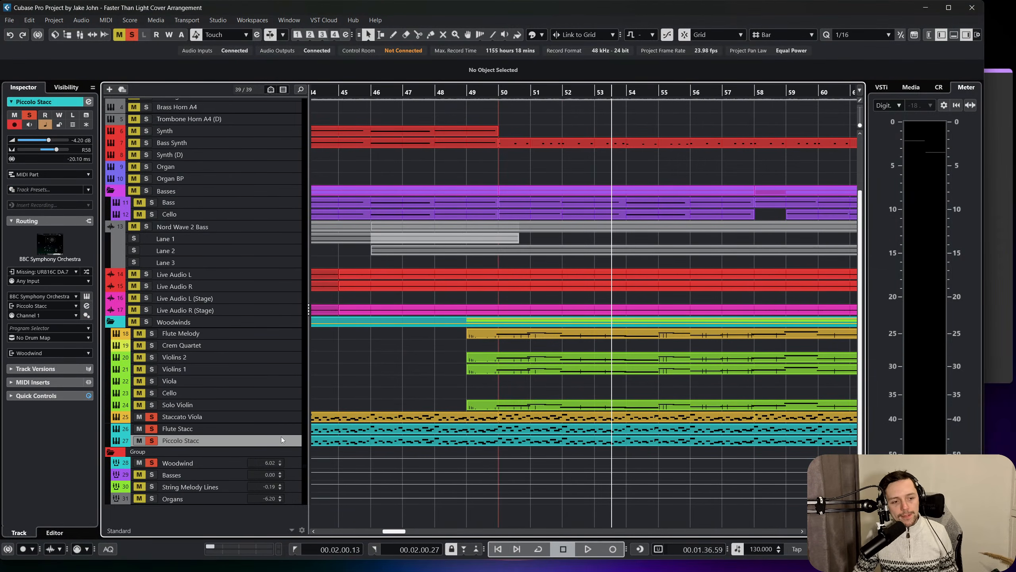
{"action": "left_click", "coordinate": [282, 419]}
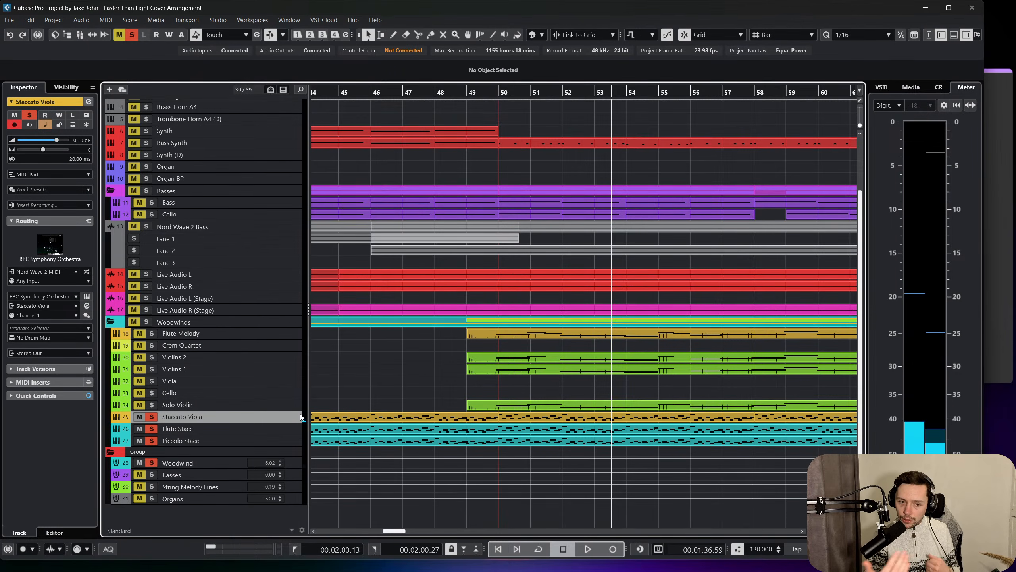
Solo the whole Woodwinds folder to check its melody and string tracks, and release the solo again.
{"action": "left_click", "coordinate": [240, 333]}
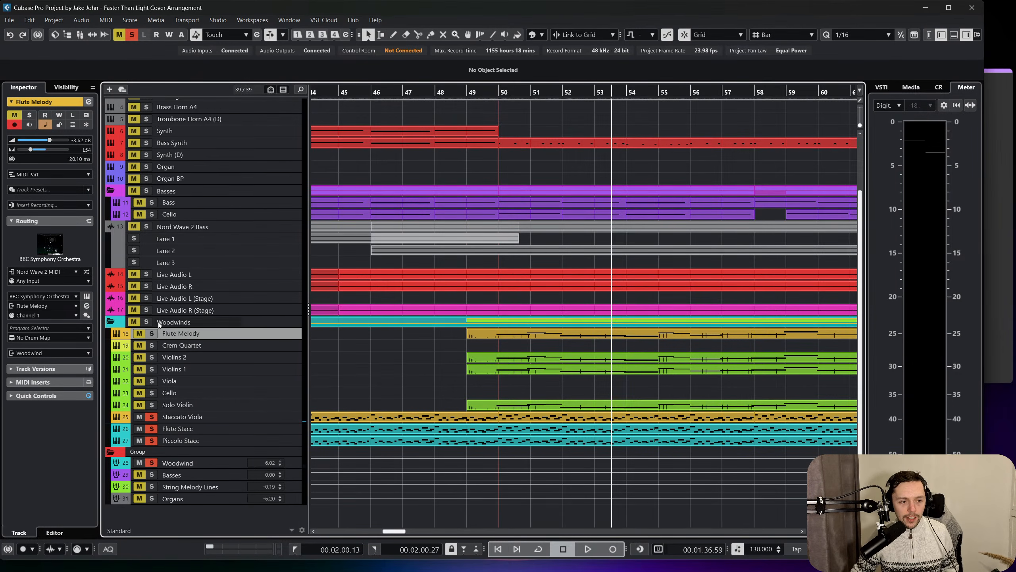
{"action": "left_click", "coordinate": [146, 322]}
{"action": "left_click", "coordinate": [265, 347]}
{"action": "left_click", "coordinate": [271, 364], "text": "shift"}
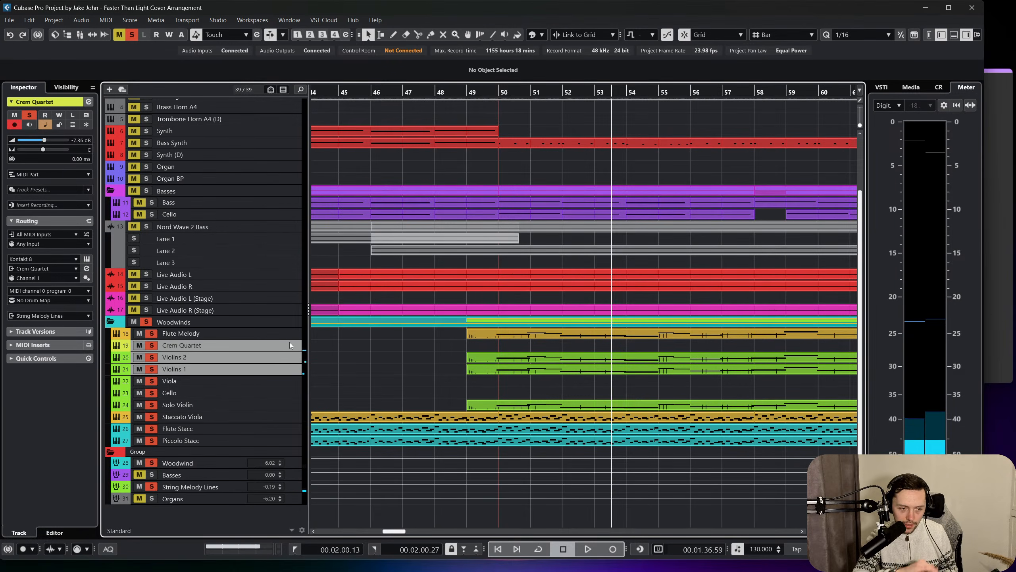
{"action": "left_click", "coordinate": [159, 323]}
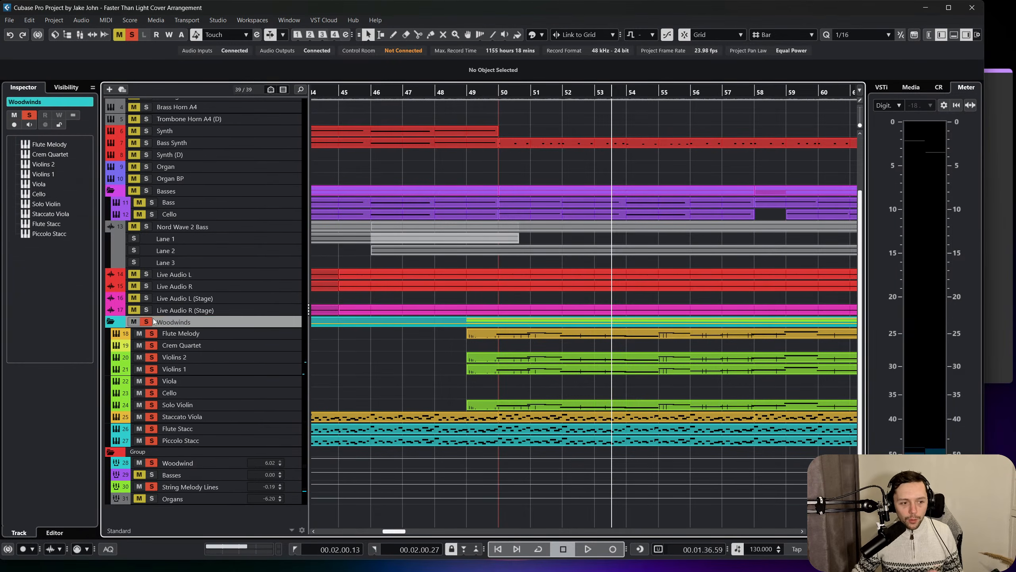
{"action": "left_click", "coordinate": [147, 322]}
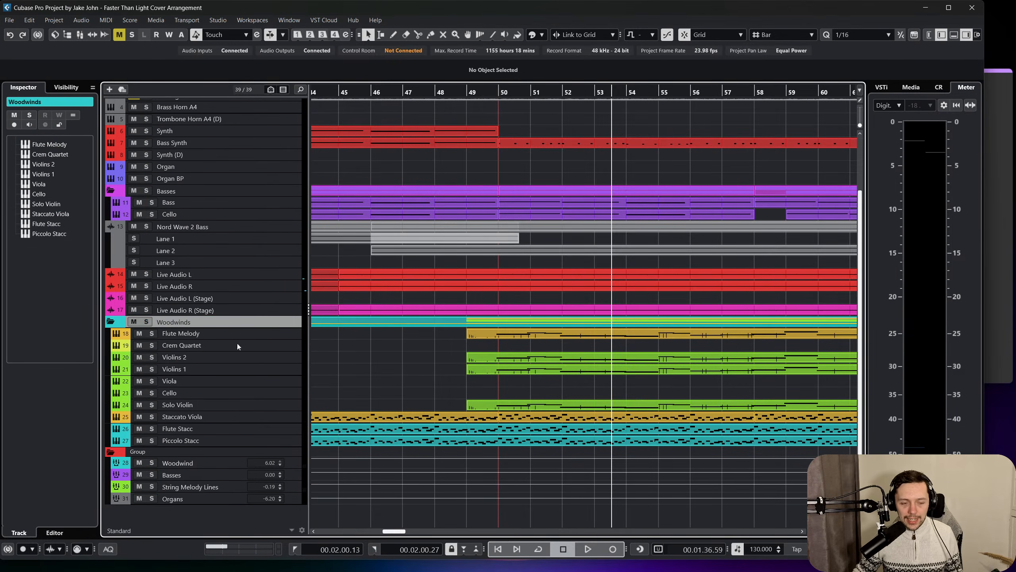
Select the Staccato Viola, Flute Stacc and Piccolo Stacc tracks together.
{"action": "left_click", "coordinate": [276, 419]}
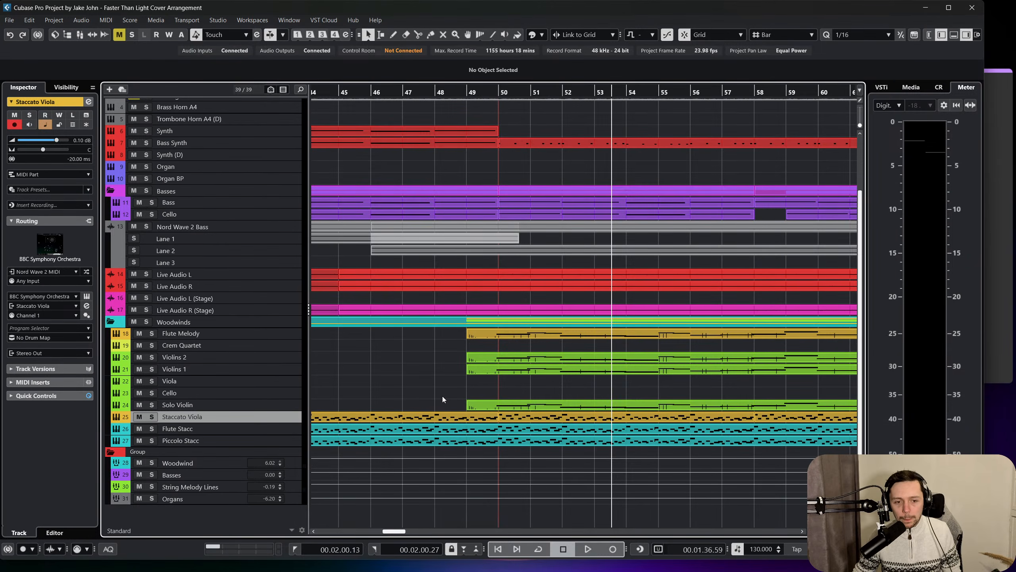
{"action": "scroll", "coordinate": [443, 397], "scroll_direction": "right", "scroll_amount": 2}
{"action": "scroll", "coordinate": [443, 397], "scroll_direction": "left", "scroll_amount": 2}
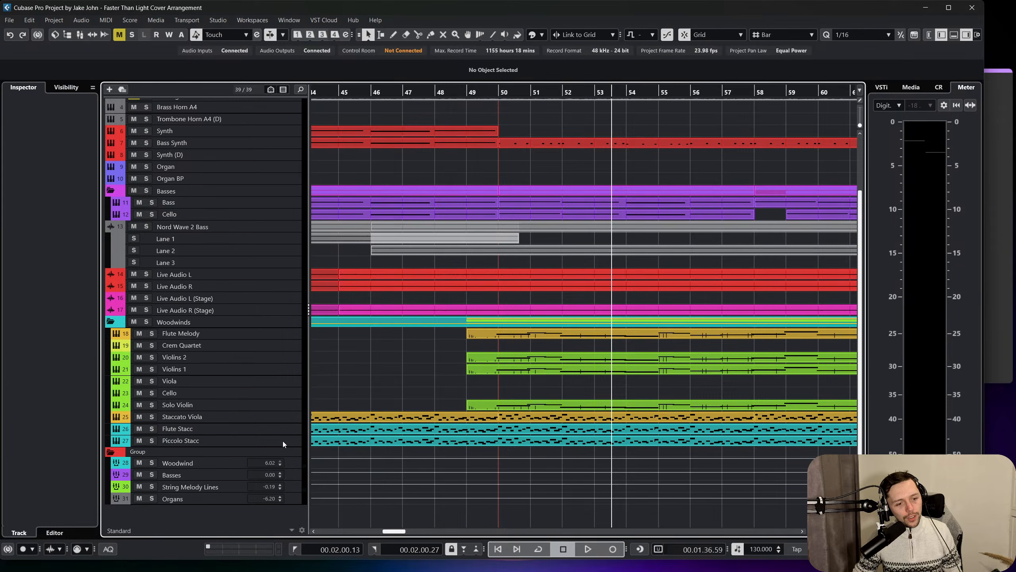
{"action": "left_click", "coordinate": [282, 440], "text": "shift"}
{"action": "key", "text": "F3"}
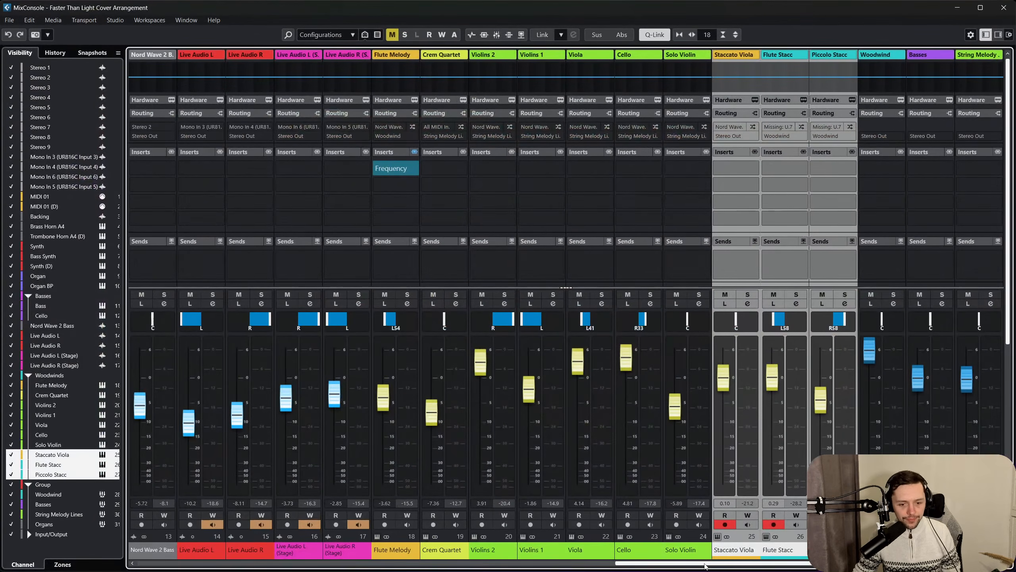
{"action": "left_click", "coordinate": [732, 552]}
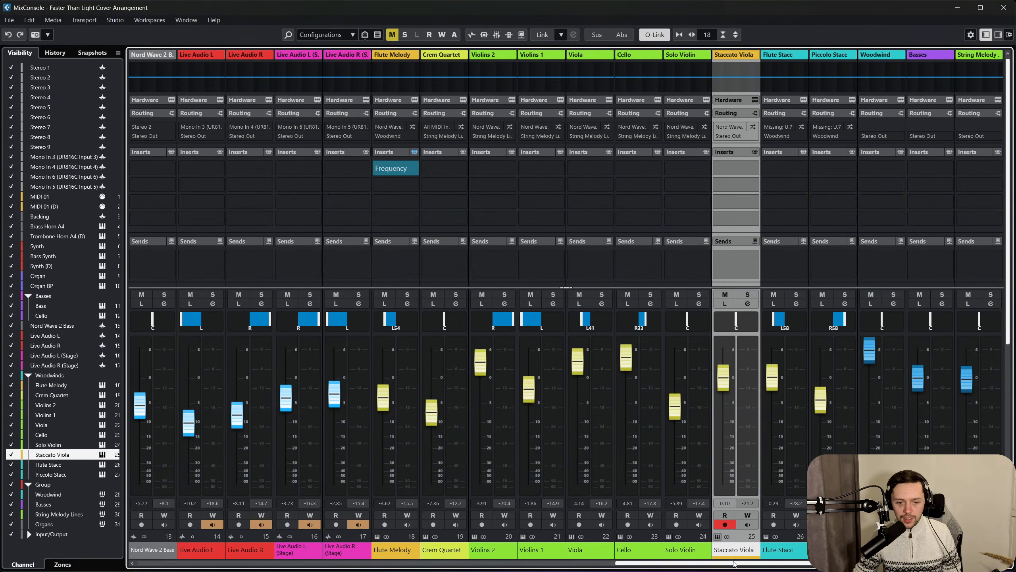
{"action": "left_click", "coordinate": [772, 550]}
{"action": "left_click", "coordinate": [820, 552]}
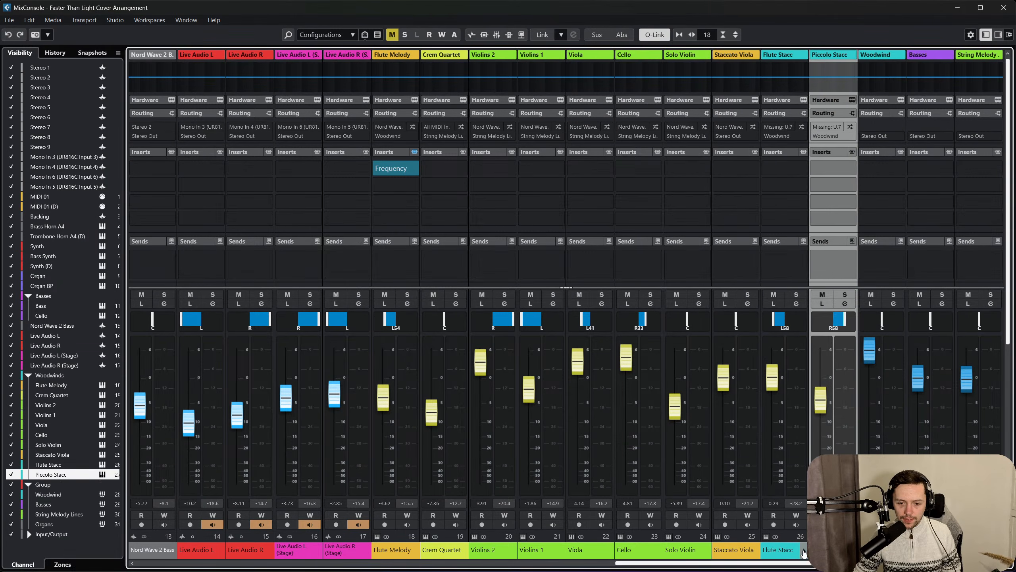
{"action": "left_click", "coordinate": [786, 554]}
{"action": "left_click", "coordinate": [754, 553]}
{"action": "left_click", "coordinate": [712, 563]}
{"action": "left_click_drag", "start_coordinate": [712, 563], "coordinate": [791, 565]}
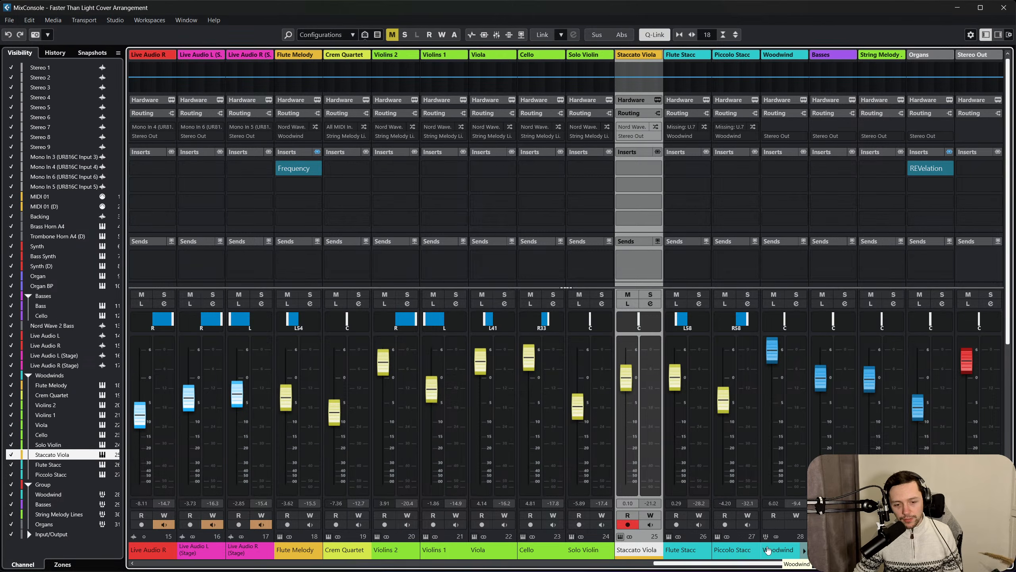
{"action": "left_click", "coordinate": [738, 551], "text": "shift"}
{"action": "right_click", "coordinate": [688, 552]}
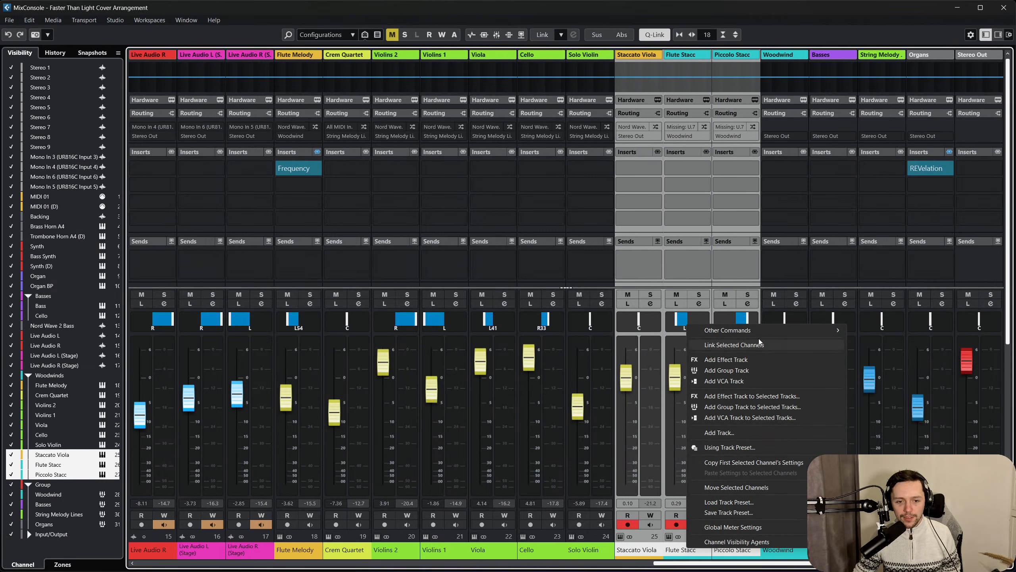
{"action": "left_click", "coordinate": [1004, 7]}
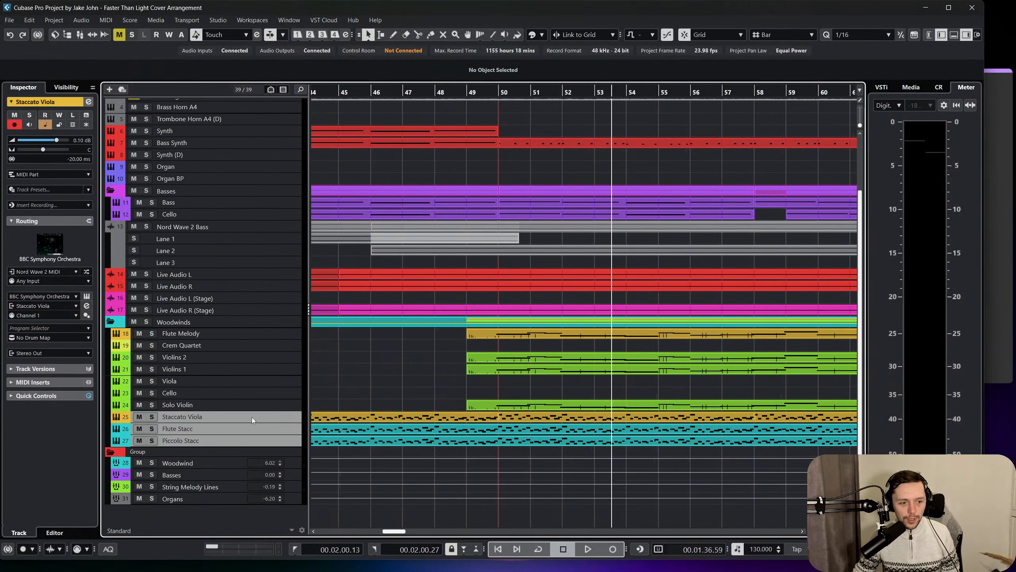
Add a stereo group track named Staccato Instruments to the three selected staccato tracks, created inside the folder and output to Stereo Out.
{"action": "right_click", "coordinate": [256, 416]}
{"action": "mouse_move", "coordinate": [320, 207]}
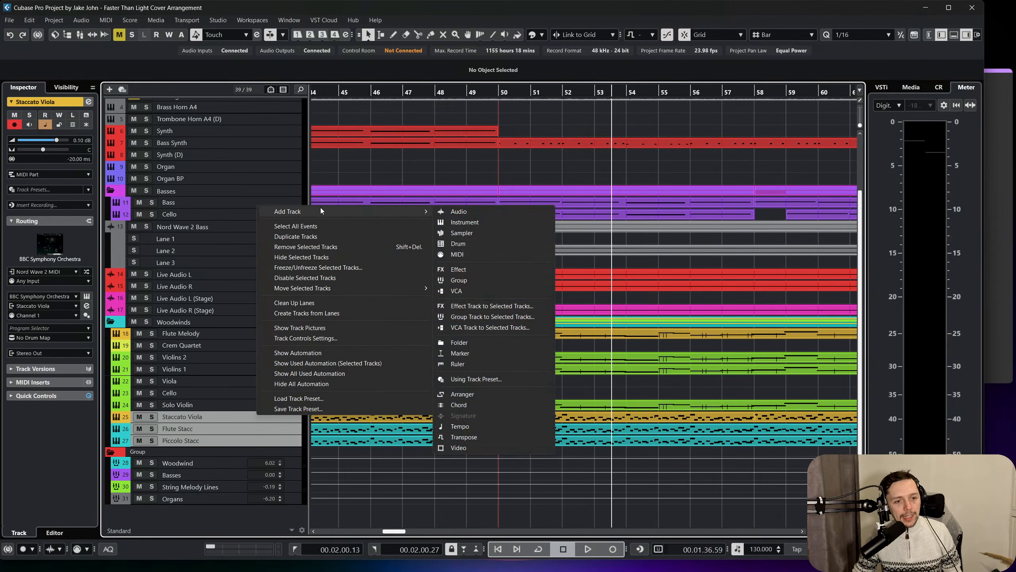
{"action": "left_click", "coordinate": [492, 316]}
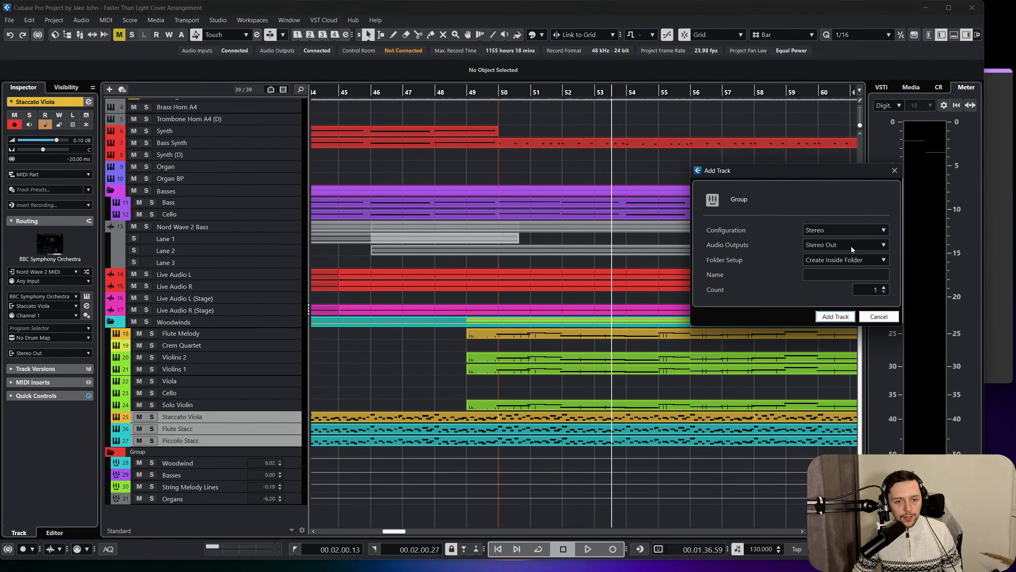
{"action": "left_click", "coordinate": [837, 278]}
{"action": "type", "text": "Staccato I"}
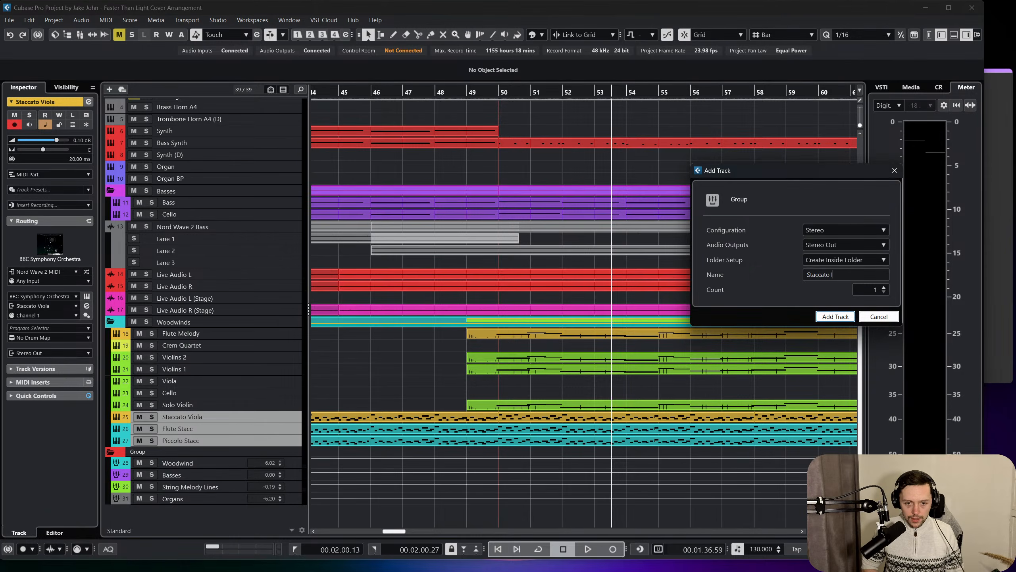
{"action": "type", "text": "nstruments"}
{"action": "key", "text": "Return"}
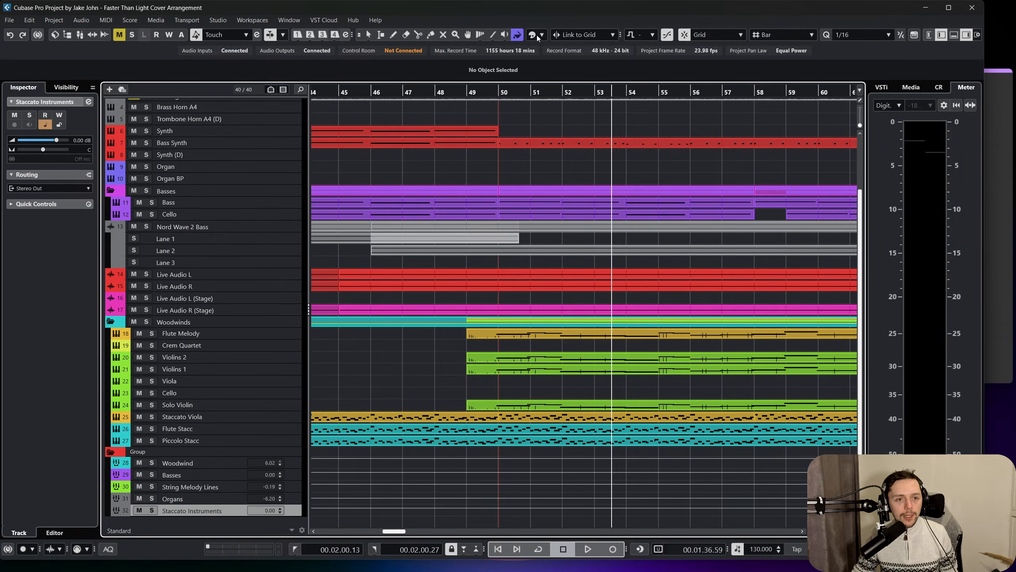
Colour the Staccato Instruments group track blue and return to the object selection tool.
{"action": "left_click", "coordinate": [517, 35]}
{"action": "left_click", "coordinate": [554, 77]}
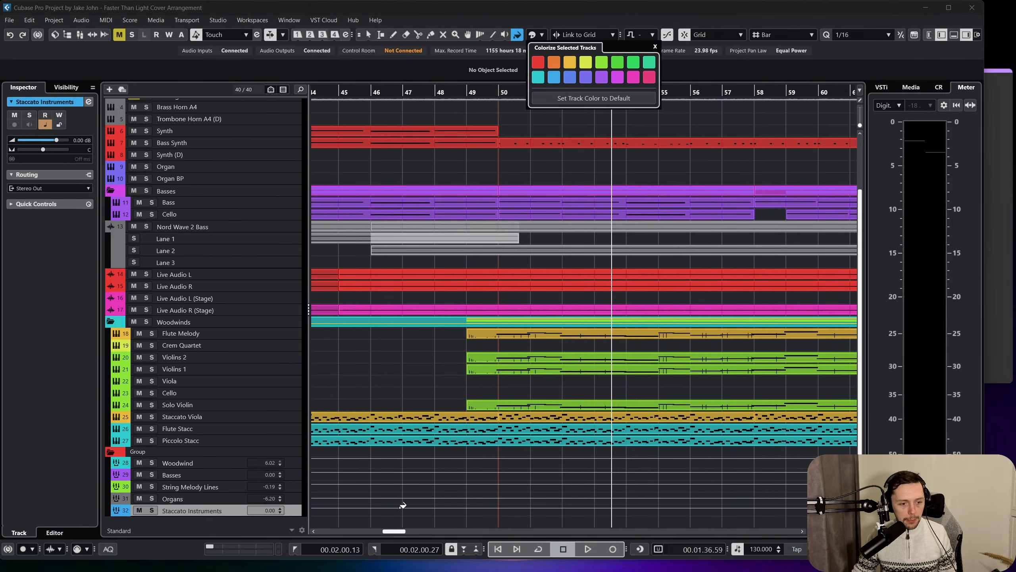
{"action": "key", "text": "1"}
Check the Staccato Instruments group and the routing of the staccato channels in the mixer.
{"action": "key", "text": "F3"}
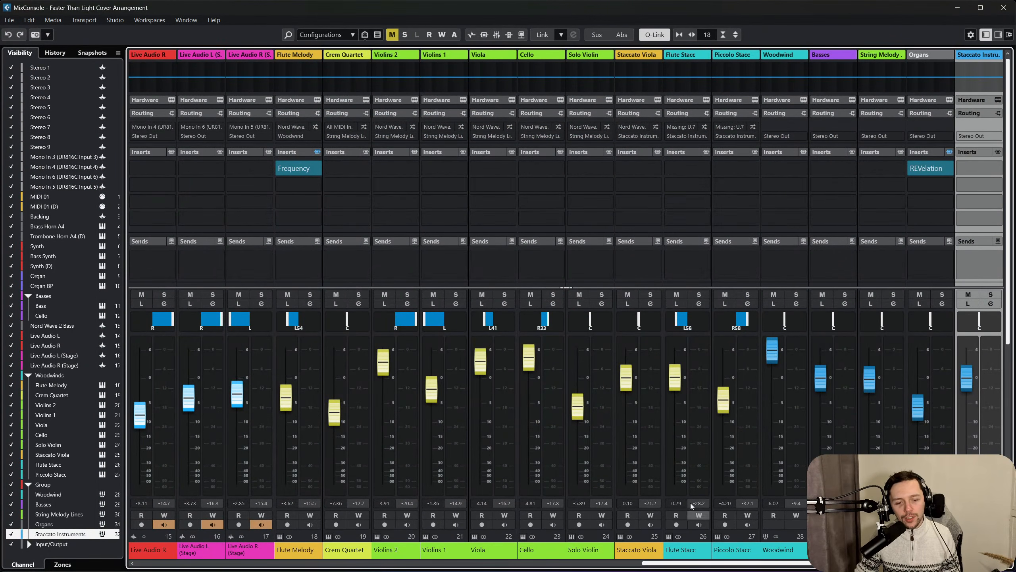
{"action": "scroll", "coordinate": [725, 517], "scroll_direction": "left", "scroll_amount": 3}
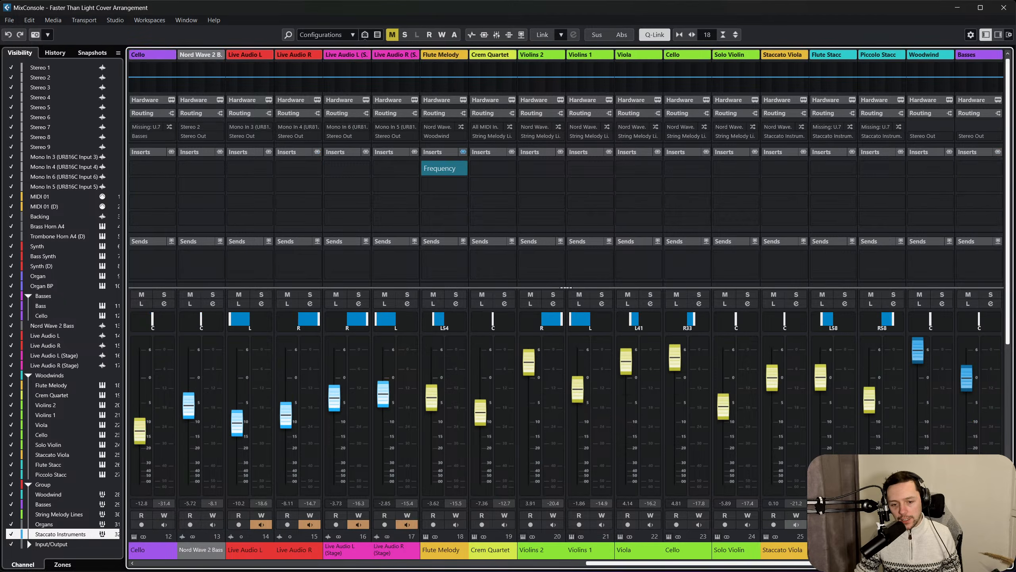
{"action": "scroll", "coordinate": [824, 529], "scroll_direction": "right", "scroll_amount": 4}
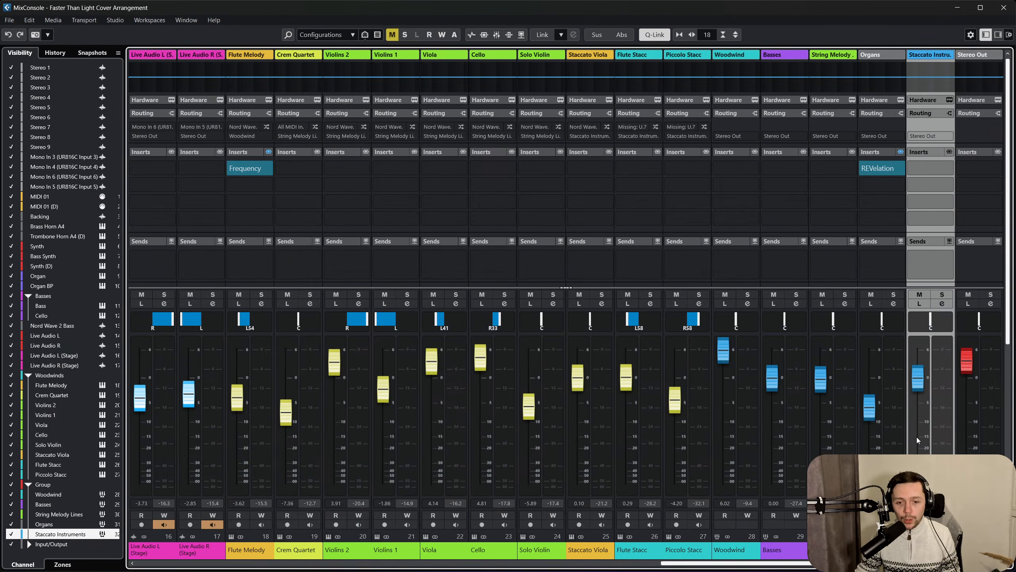
{"action": "left_click", "coordinate": [1003, 11]}
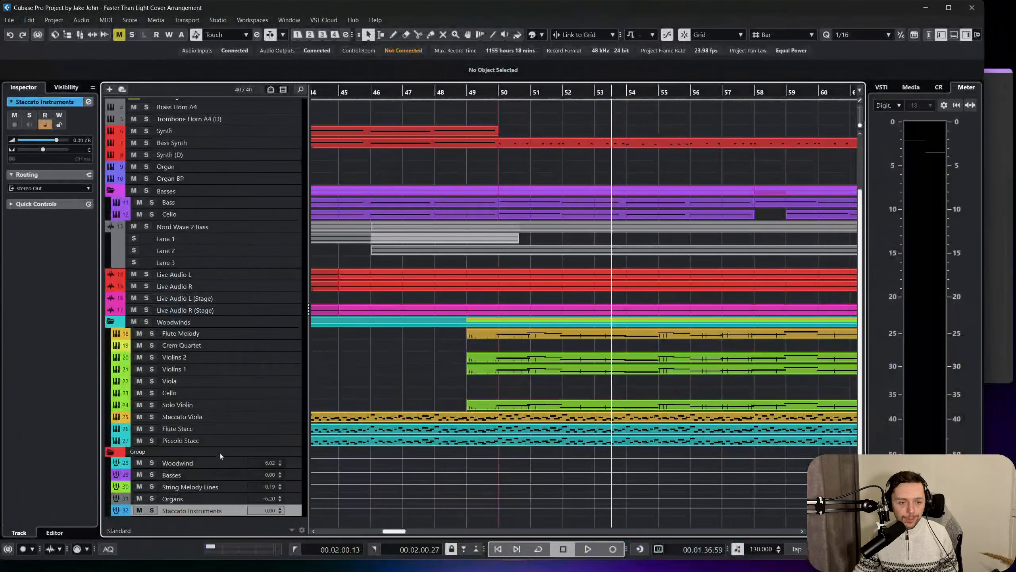
Solo the Staccato Instruments group and play the arrangement from bar 42.
{"action": "left_click", "coordinate": [152, 510]}
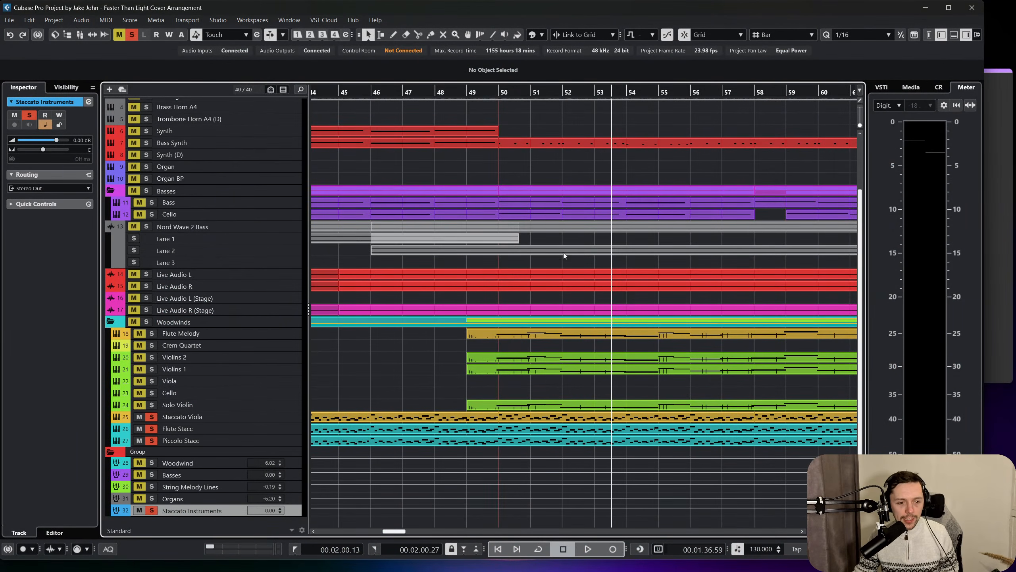
{"action": "scroll", "coordinate": [587, 207], "scroll_direction": "left", "scroll_amount": 5}
{"action": "left_click", "coordinate": [418, 92]}
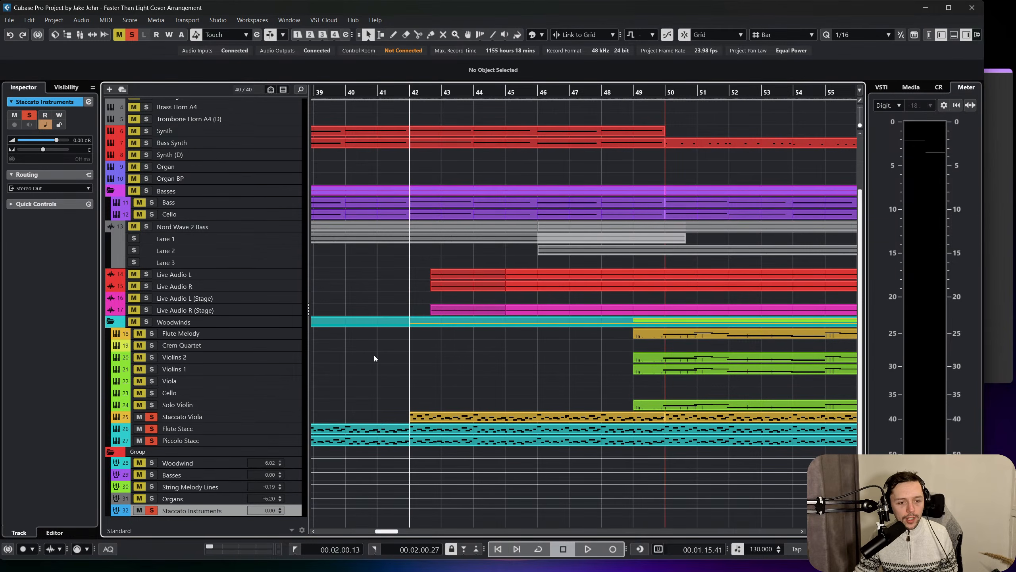
{"action": "key", "text": "space"}
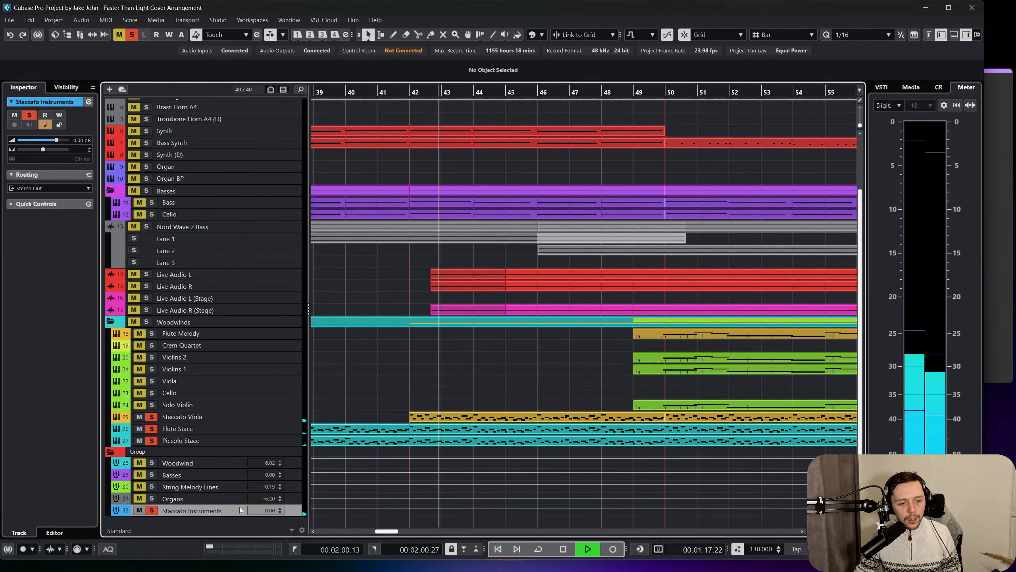
Open the Staccato Instruments channel settings and insert the Compressor from the Dynamics effects in the first insert slot.
{"action": "left_click_drag", "start_coordinate": [236, 517], "coordinate": [209, 501]}
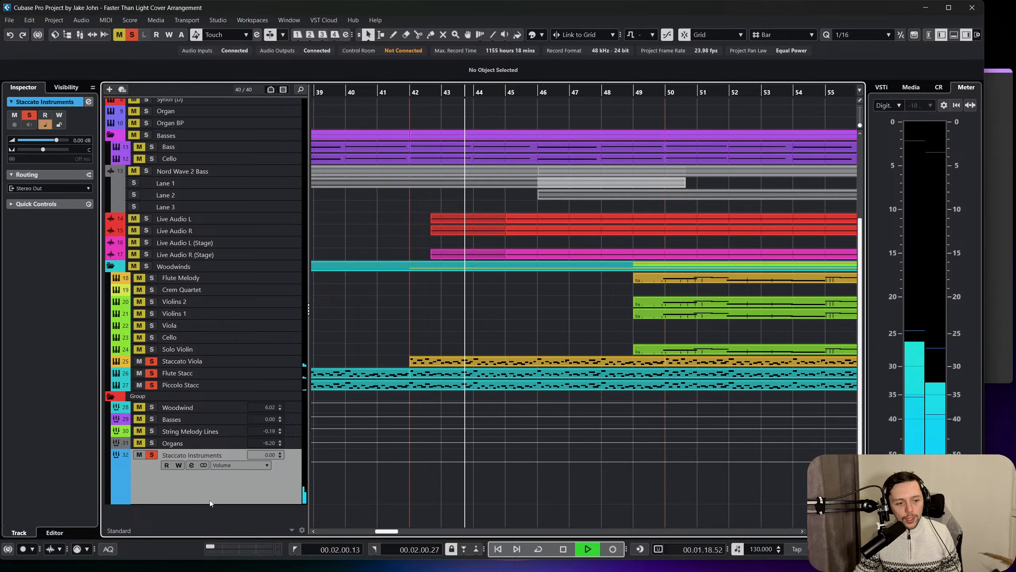
{"action": "left_click", "coordinate": [193, 464]}
{"action": "left_click_drag", "start_coordinate": [513, 72], "coordinate": [628, 144]}
{"action": "left_click", "coordinate": [360, 217]}
{"action": "left_click", "coordinate": [359, 264]}
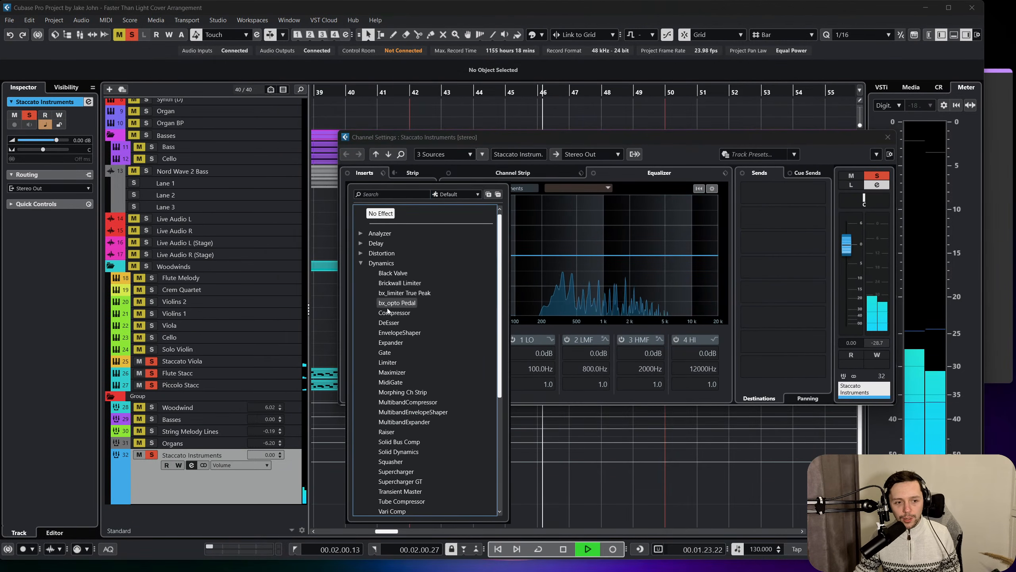
{"action": "left_click", "coordinate": [405, 313]}
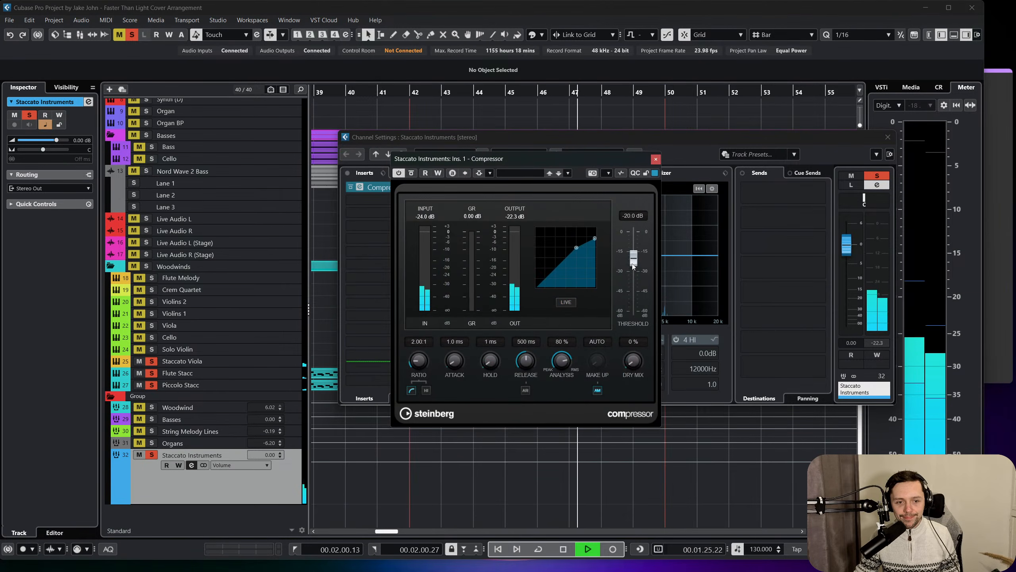
Set the compressor's threshold to -36.0 dB and its dry mix to 50%, and stop playback.
{"action": "left_click_drag", "start_coordinate": [633, 257], "coordinate": [636, 285]}
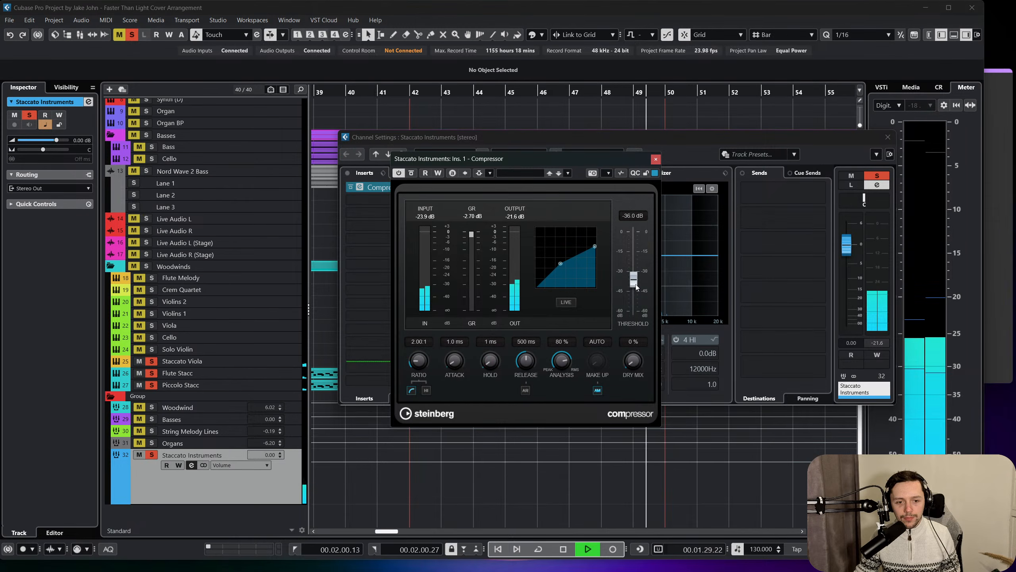
{"action": "left_click_drag", "start_coordinate": [629, 361], "coordinate": [639, 331]}
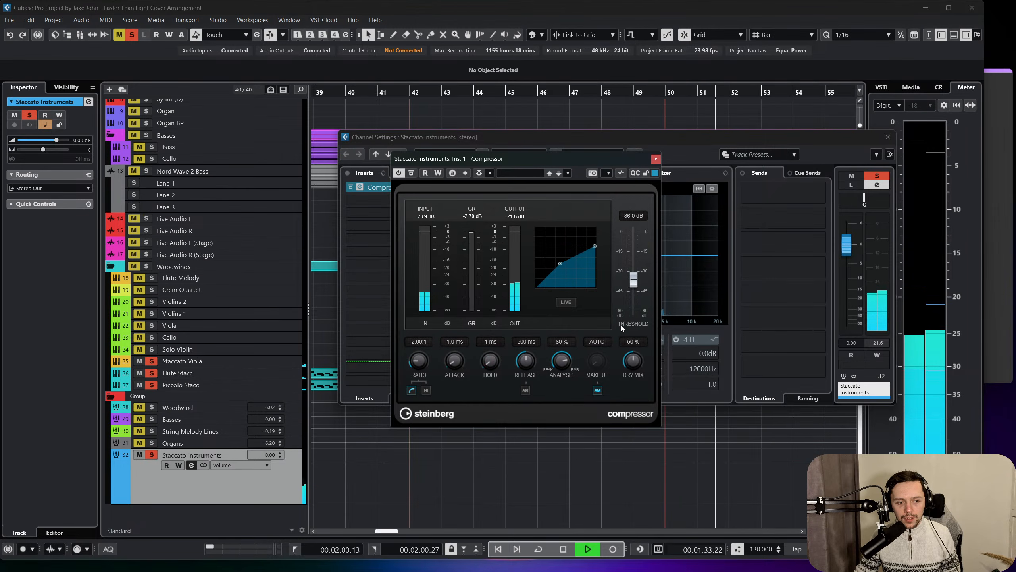
{"action": "key", "text": "space"}
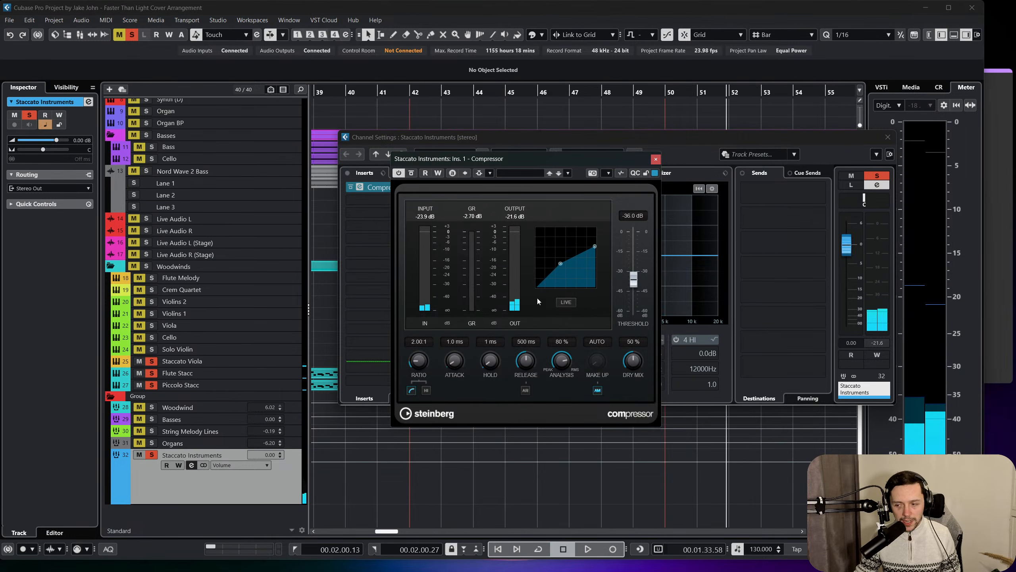
Insert the REVelation reverb in the second insert slot of the Staccato Instruments channel.
{"action": "left_click", "coordinate": [376, 202]}
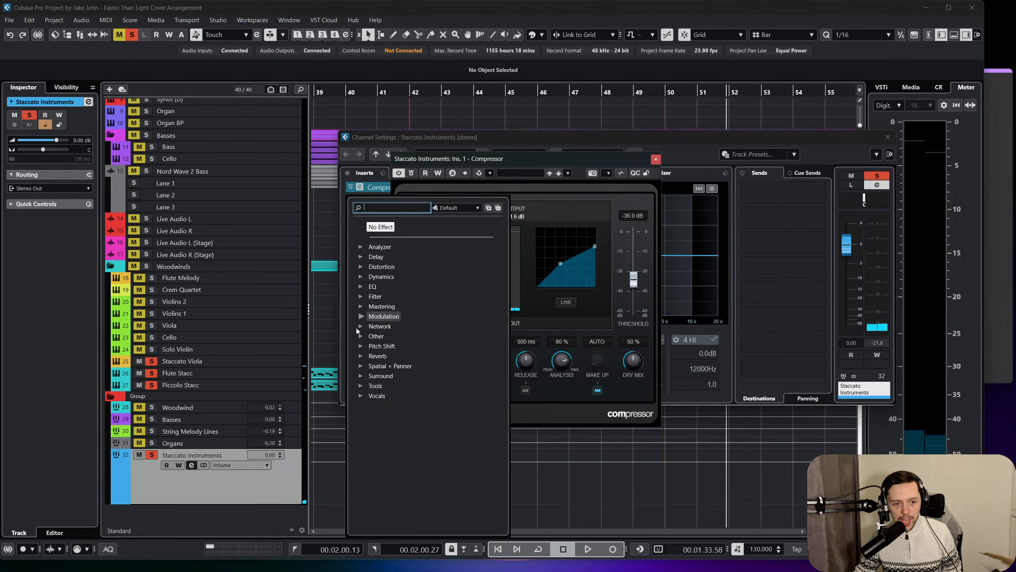
{"action": "left_click", "coordinate": [364, 357]}
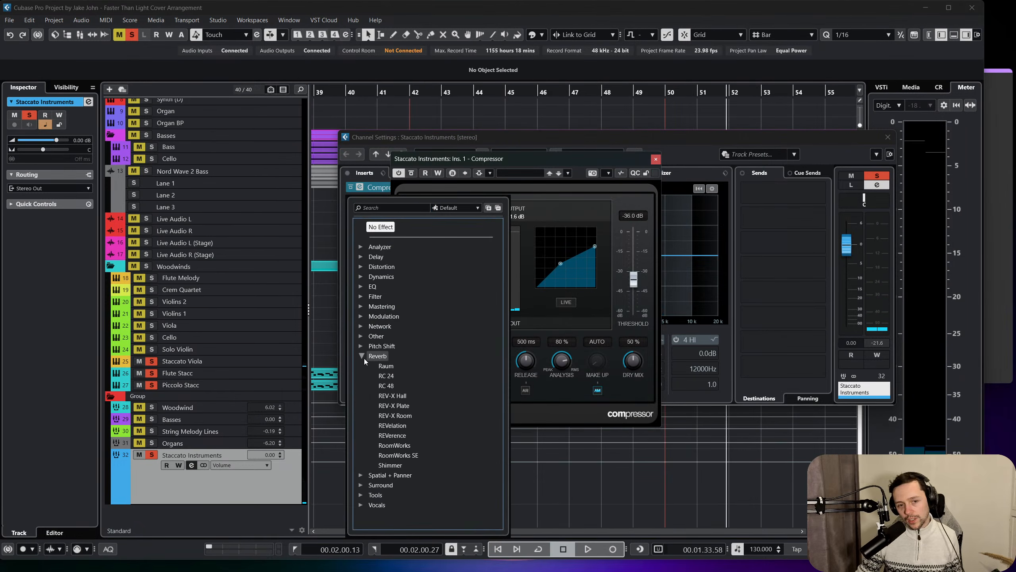
{"action": "left_click", "coordinate": [405, 427]}
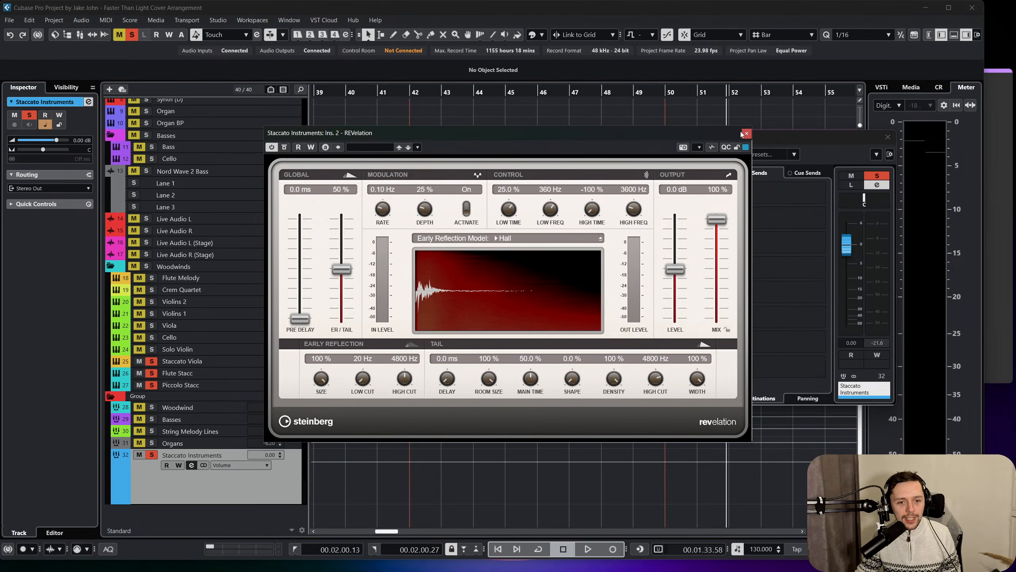
Set REVelation's mix to 17% and its output level to about -5.7 dB while playing the soloed staccato group.
{"action": "left_click_drag", "start_coordinate": [729, 222], "coordinate": [721, 293]}
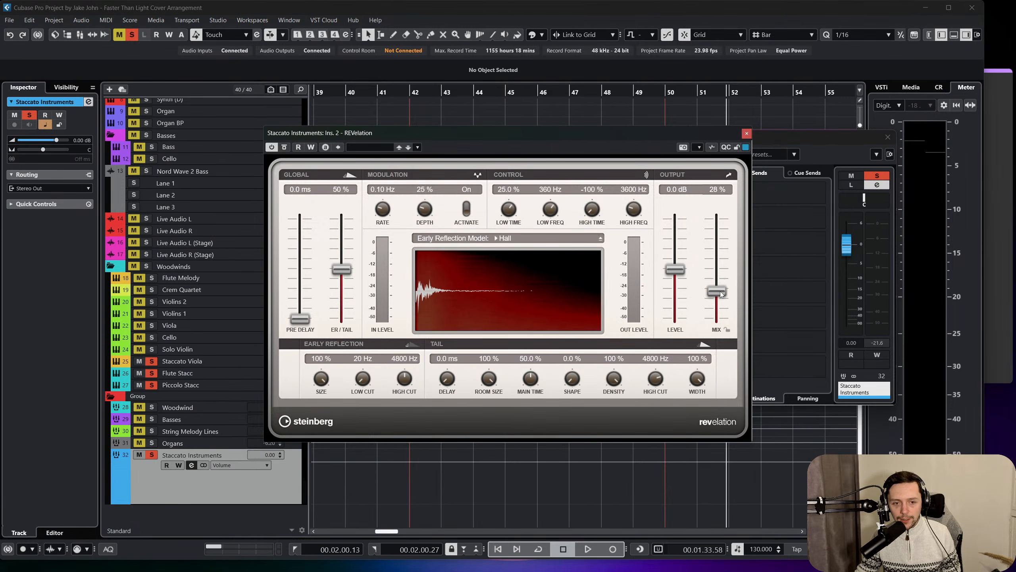
{"action": "key", "text": "space"}
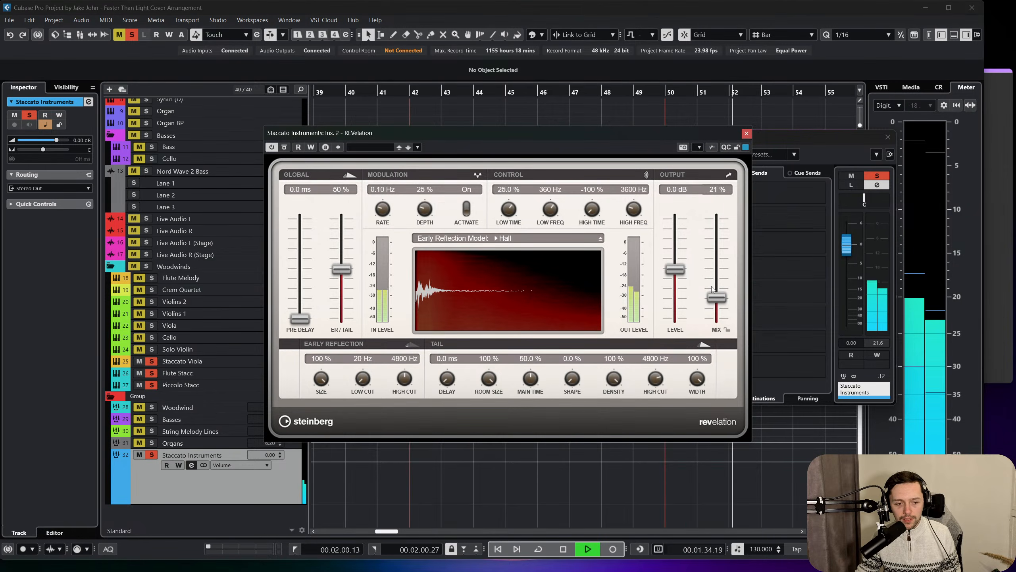
{"action": "mouse_move", "coordinate": [719, 297]}
{"action": "left_mouse_down"}
{"action": "mouse_move", "coordinate": [725, 202]}
{"action": "mouse_move", "coordinate": [724, 301]}
{"action": "left_mouse_up"}
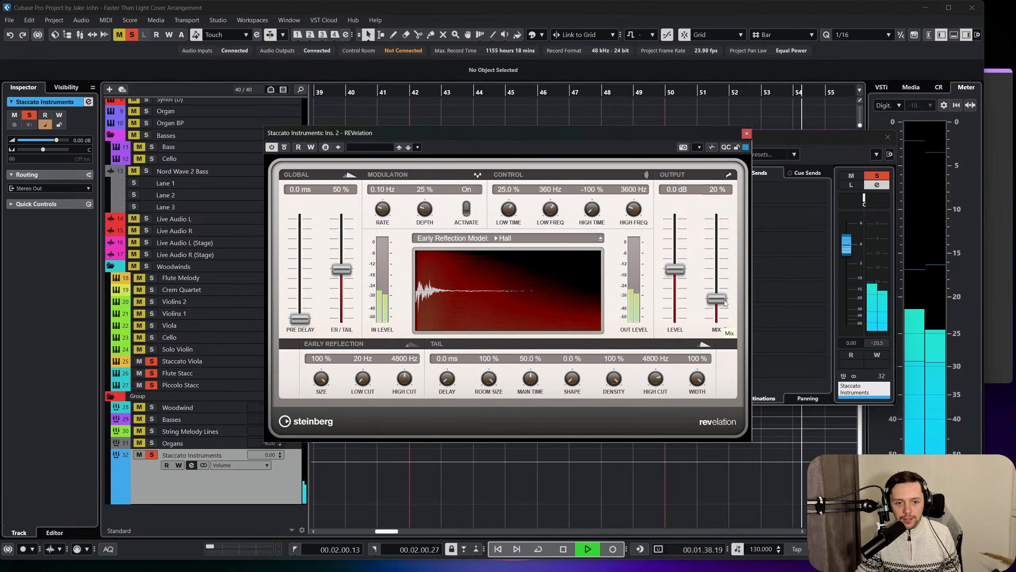
{"action": "left_click_drag", "start_coordinate": [724, 300], "coordinate": [724, 303]}
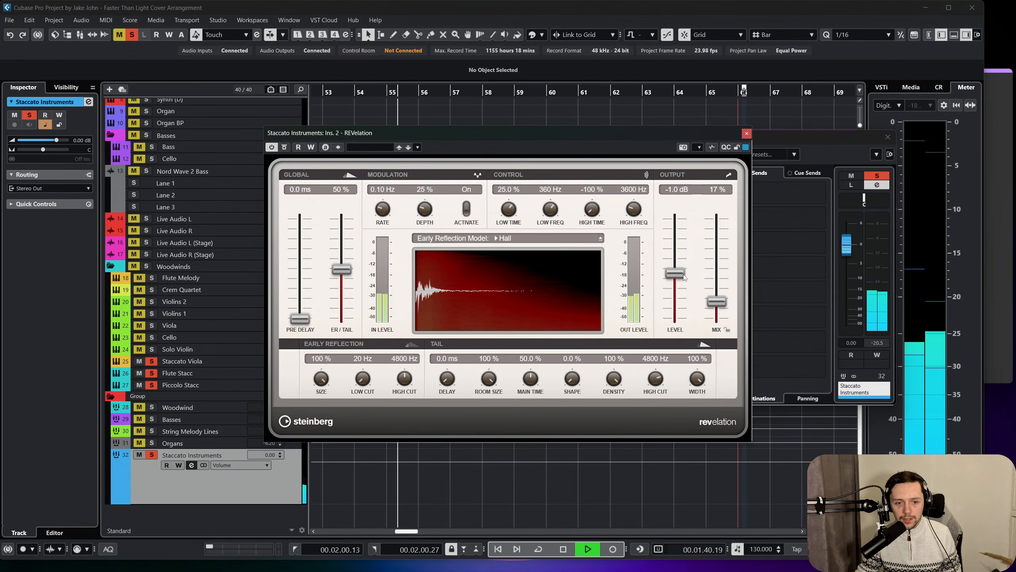
{"action": "left_click_drag", "start_coordinate": [683, 274], "coordinate": [681, 291]}
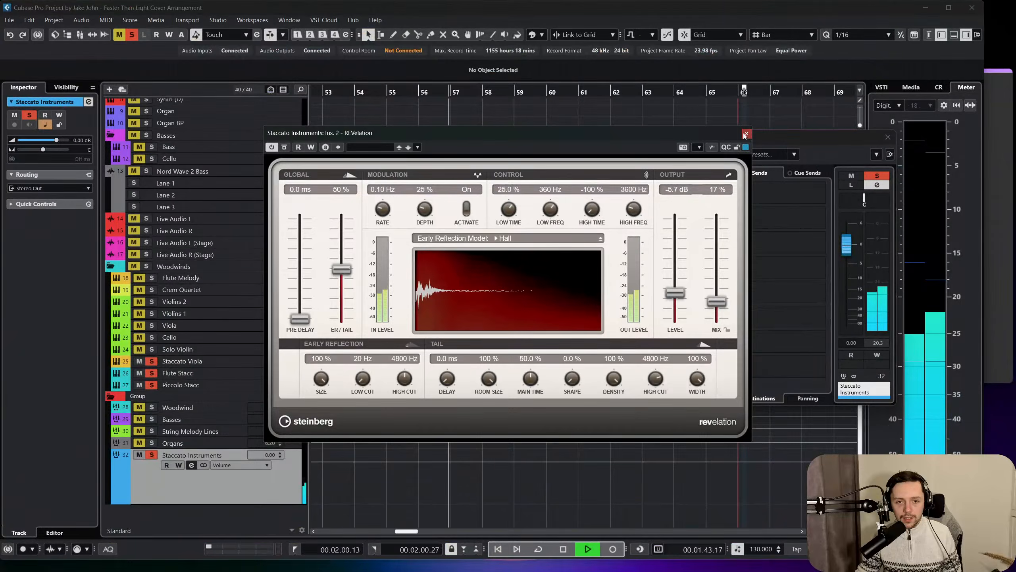
{"action": "left_click", "coordinate": [747, 134]}
Compare the Staccato Instruments sound with its inserts bypassed and active, then stop playback and close the channel settings.
{"action": "left_click", "coordinate": [359, 187]}
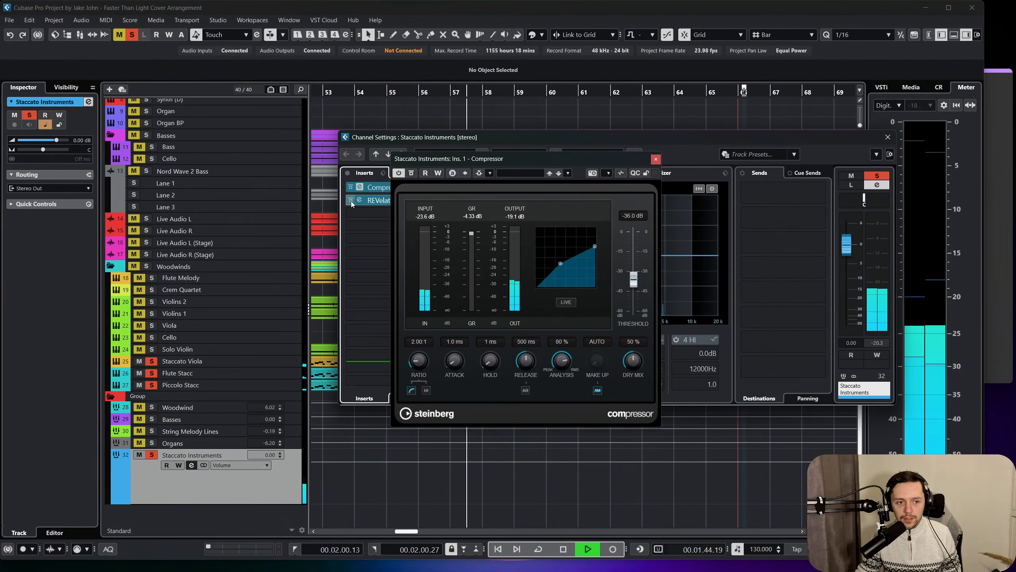
{"action": "left_click", "coordinate": [350, 187]}
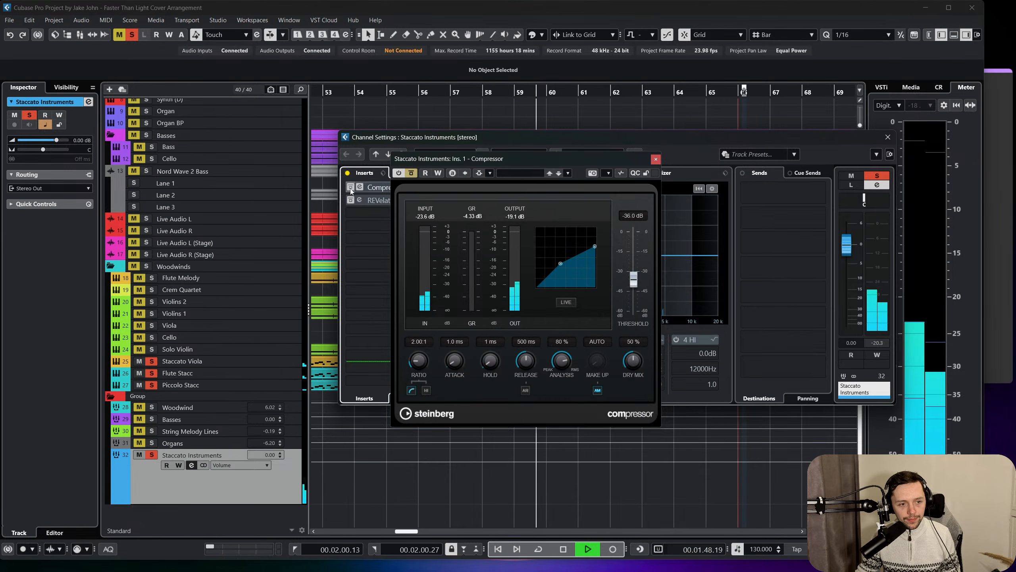
{"action": "left_click", "coordinate": [351, 188]}
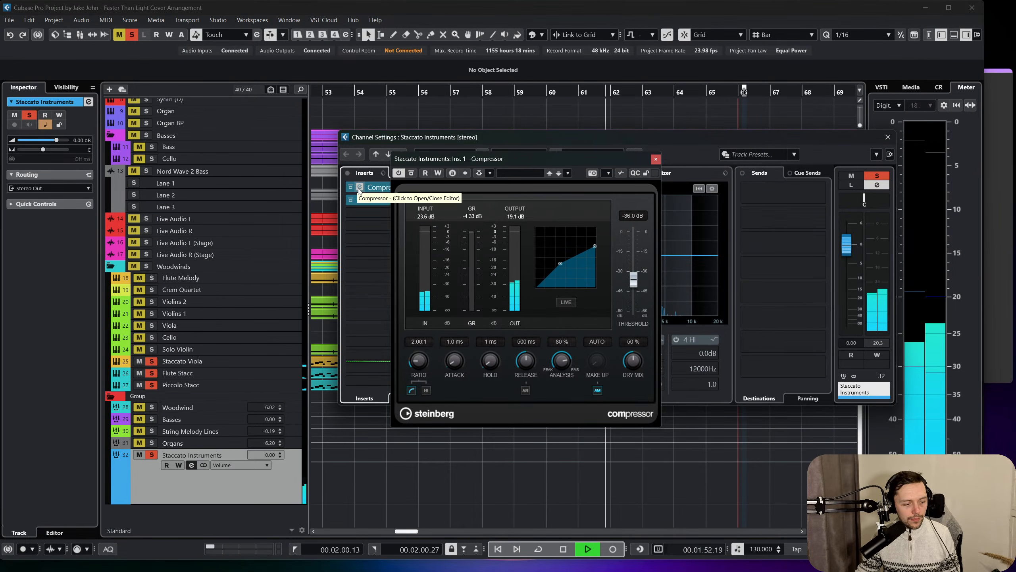
{"action": "key", "text": "space"}
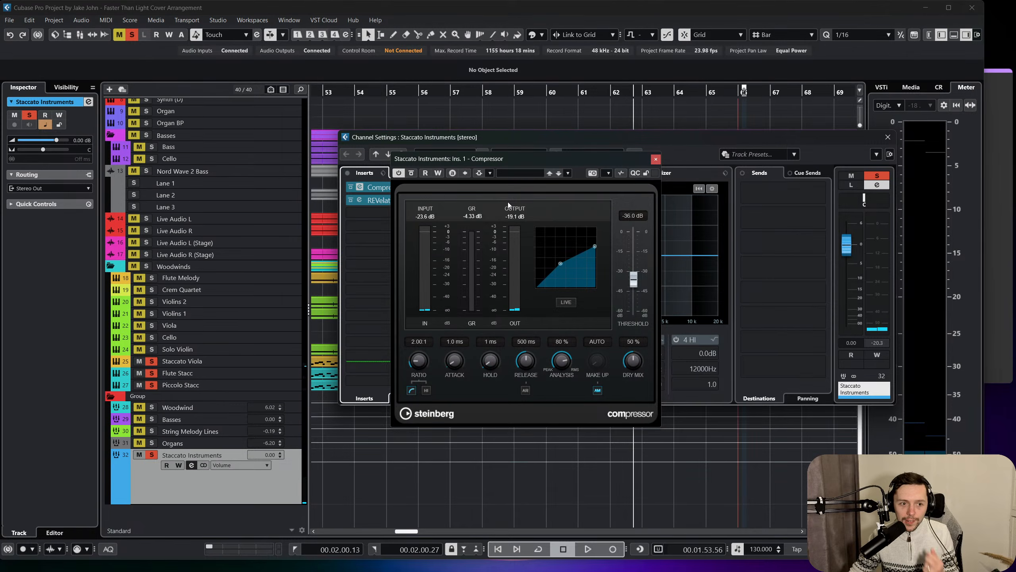
{"action": "left_click", "coordinate": [652, 157]}
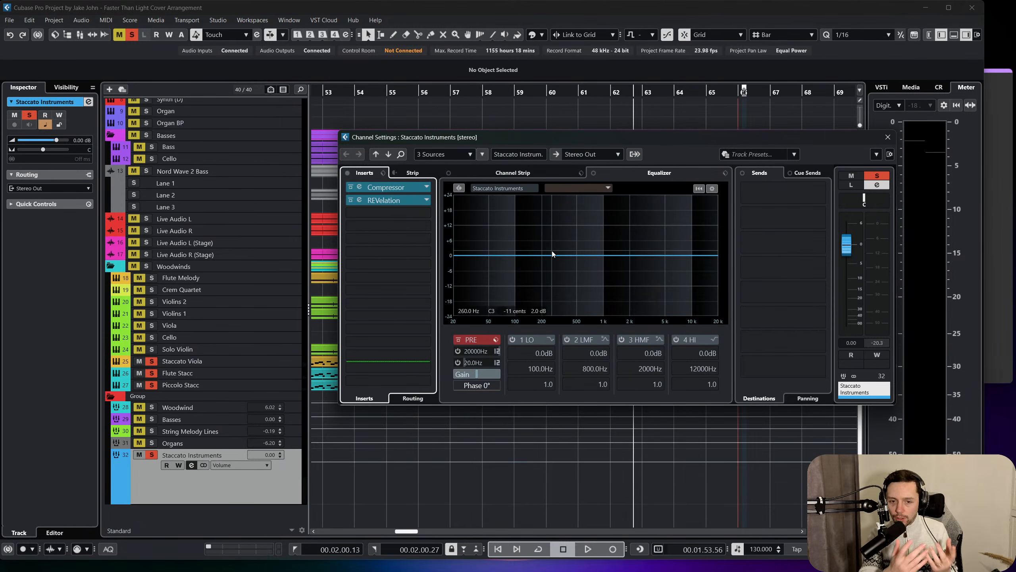
{"action": "left_click", "coordinate": [887, 136]}
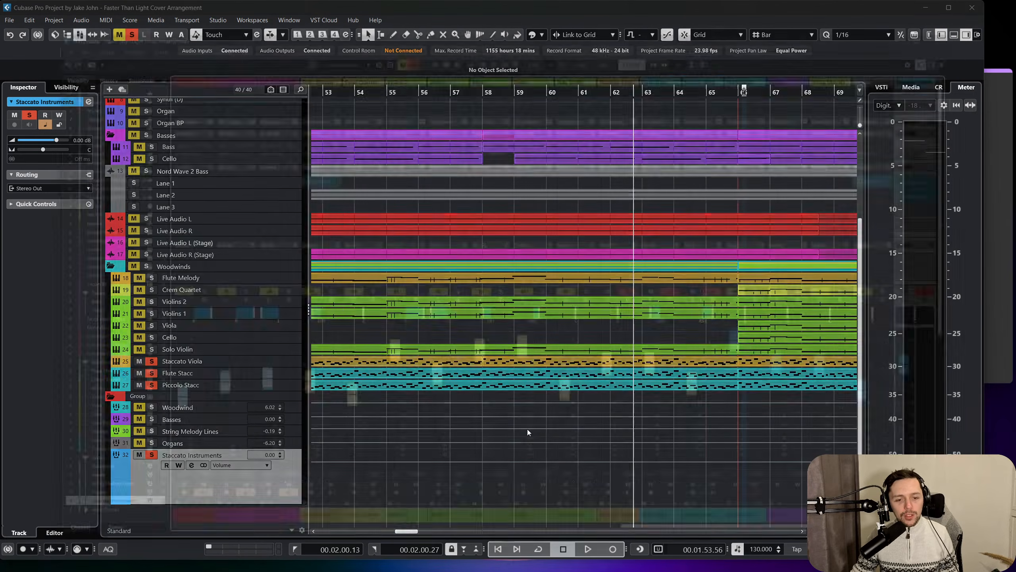
Unsolo the Piccolo Stacc, Flute Stacc and Staccato Viola channels in the mixer, then return to the project window.
{"action": "key", "text": "F3"}
{"action": "left_click_drag", "start_coordinate": [670, 563], "coordinate": [771, 549]}
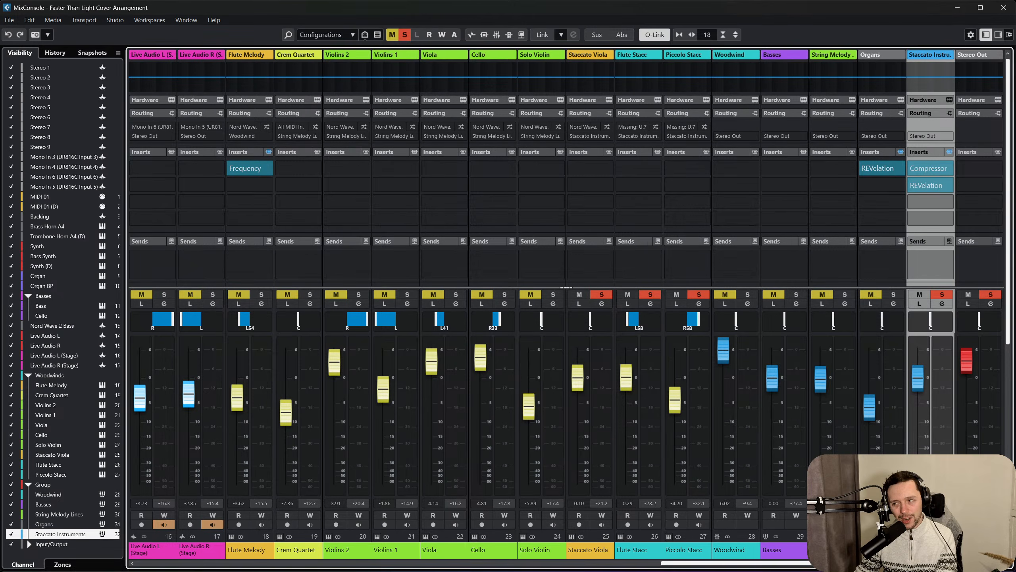
{"action": "left_click_drag", "start_coordinate": [700, 563], "coordinate": [643, 565]}
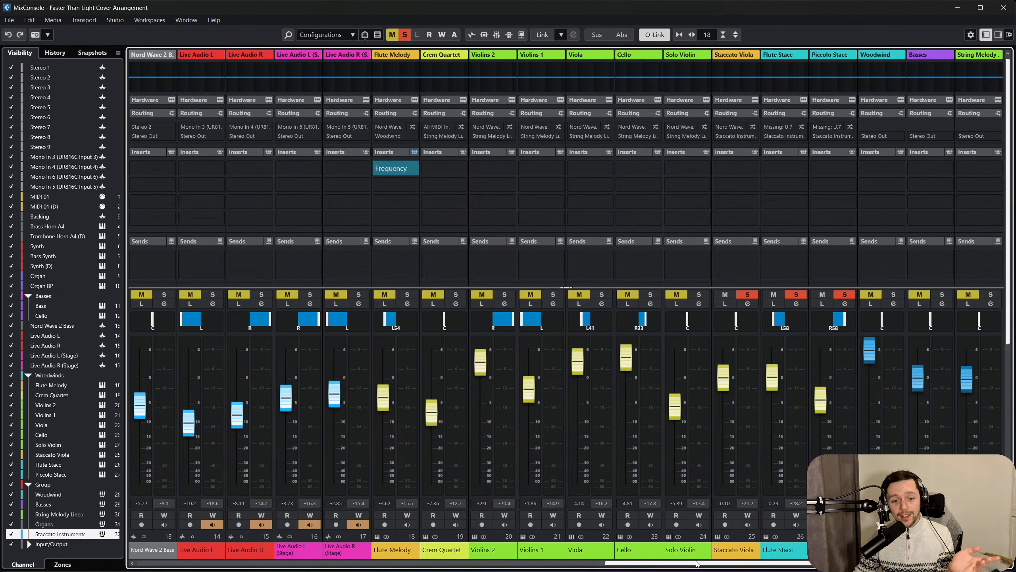
{"action": "left_click_drag", "start_coordinate": [696, 564], "coordinate": [805, 552]}
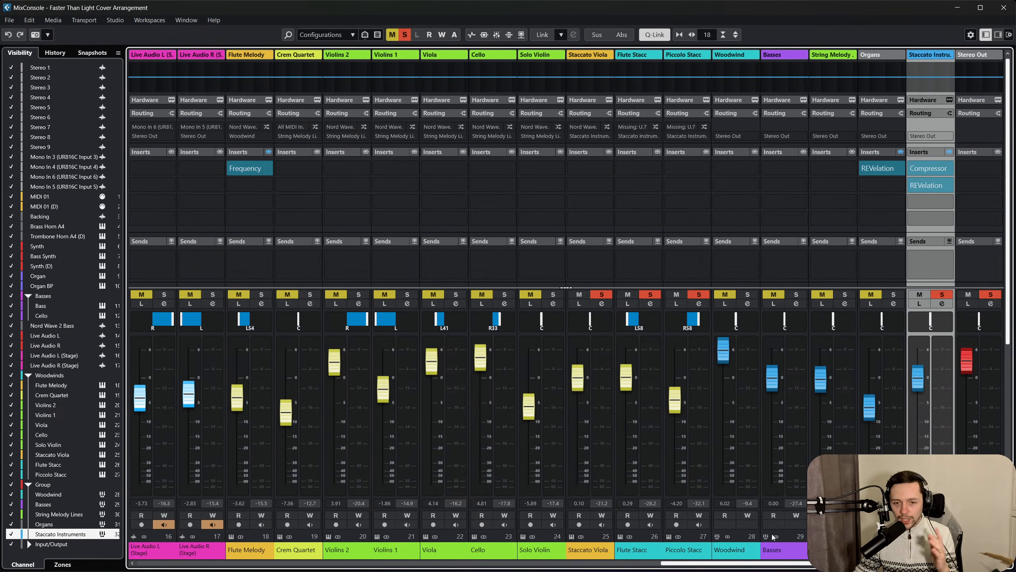
{"action": "left_click", "coordinate": [699, 294]}
{"action": "left_click", "coordinate": [650, 294]}
{"action": "left_click", "coordinate": [602, 294]}
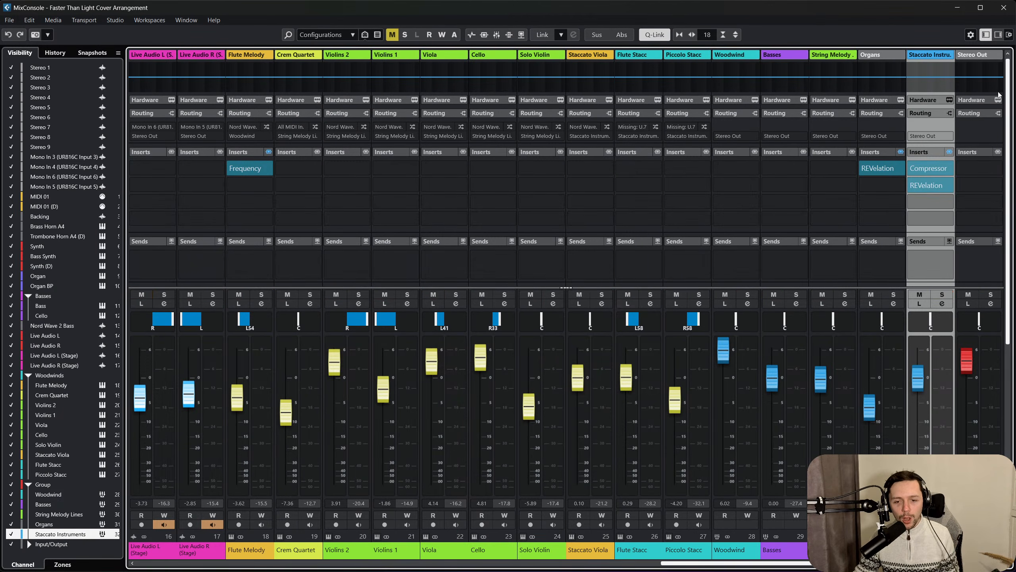
{"action": "left_click", "coordinate": [1004, 7]}
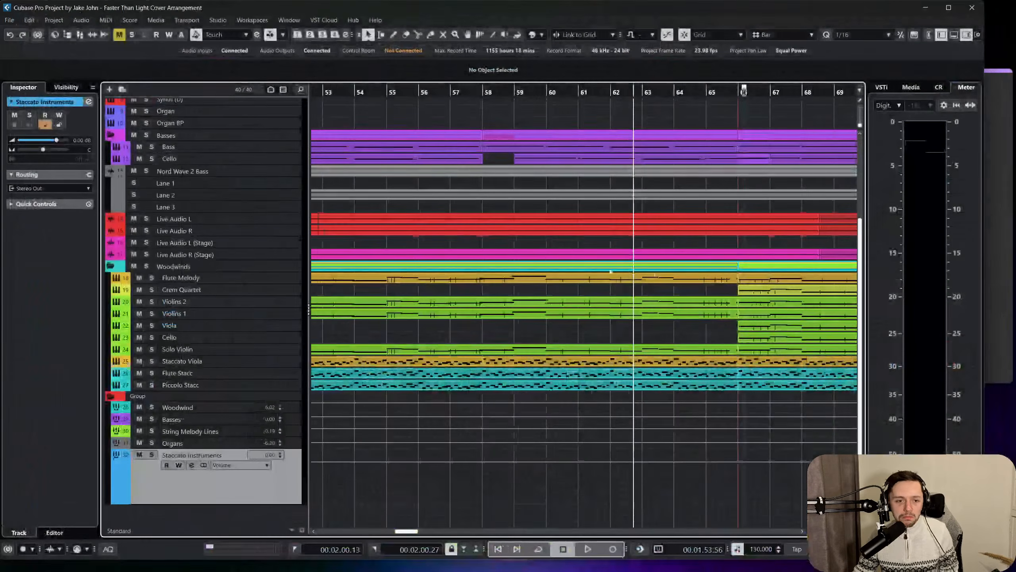
Review the track settings and output routing of Staccato Viola, Flute Melody and the string tracks from Crem Quartet to Solo Violin.
{"action": "left_click", "coordinate": [286, 375]}
{"action": "left_click", "coordinate": [291, 353]}
{"action": "left_click", "coordinate": [289, 357]}
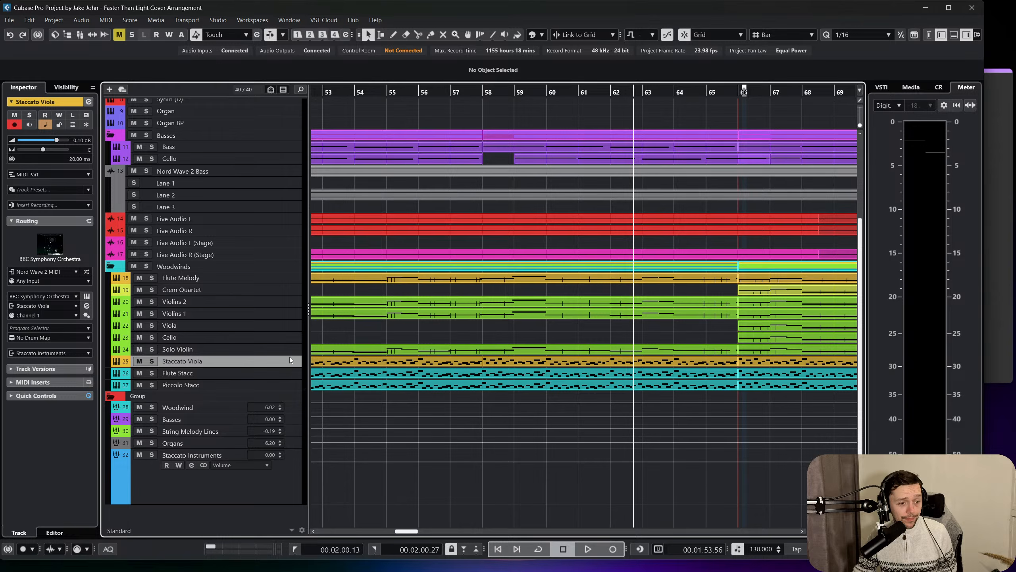
{"action": "left_click", "coordinate": [284, 286]}
{"action": "left_click", "coordinate": [284, 281]}
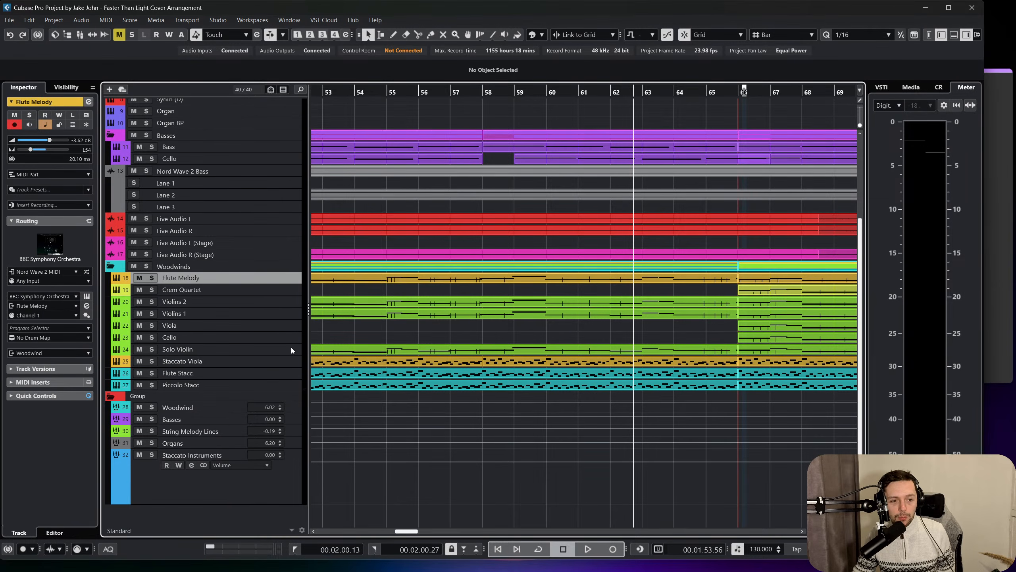
{"action": "left_click", "coordinate": [291, 347]}
{"action": "left_click", "coordinate": [289, 289], "text": "shift"}
{"action": "left_click", "coordinate": [287, 298], "text": "ctrl"}
{"action": "left_click", "coordinate": [288, 299], "text": "ctrl"}
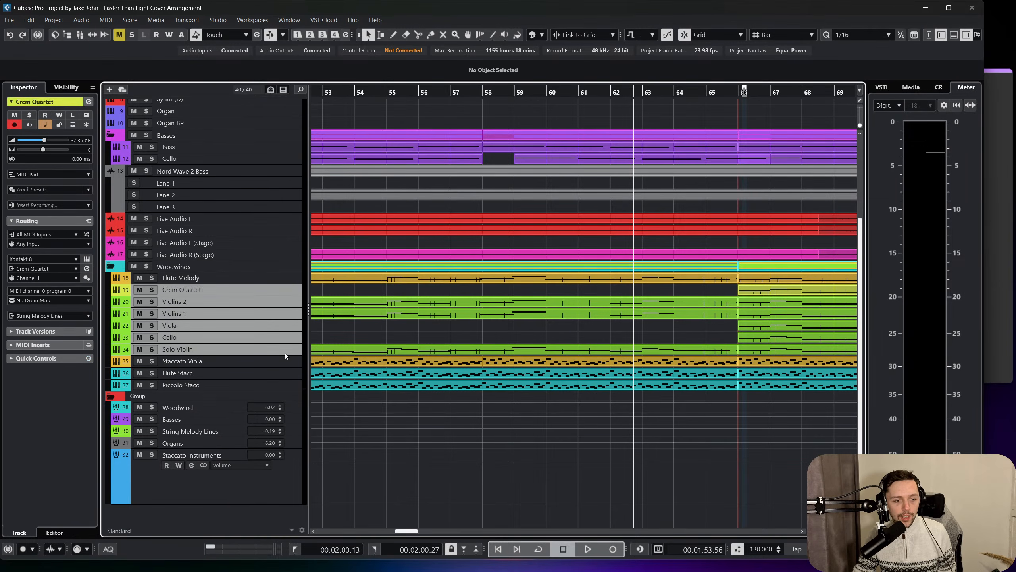
{"action": "left_click", "coordinate": [281, 326]}
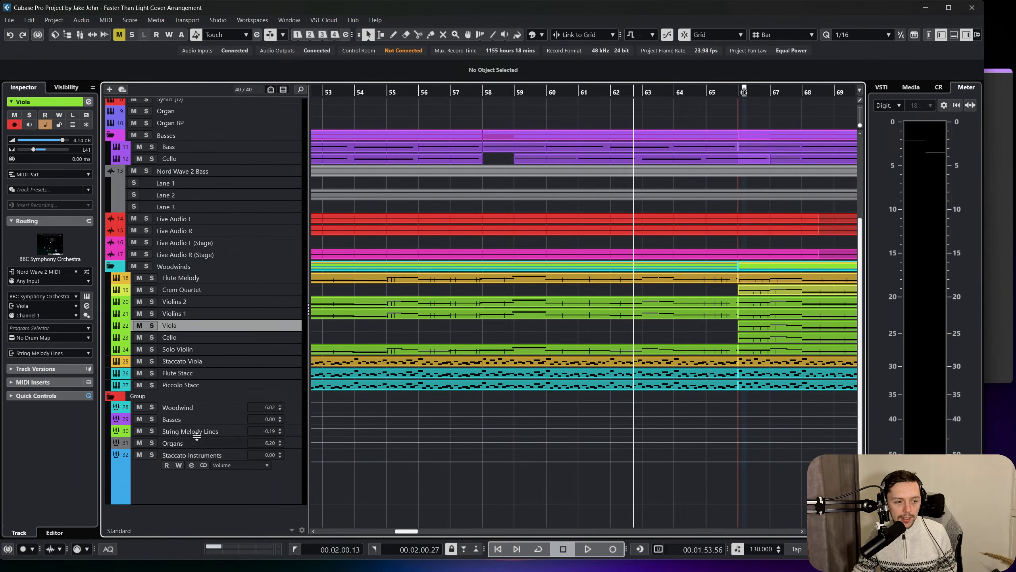
Open the String Melody Lines group's channel settings and insert the REVerence reverb.
{"action": "left_click", "coordinate": [210, 436]}
{"action": "left_click", "coordinate": [192, 441]}
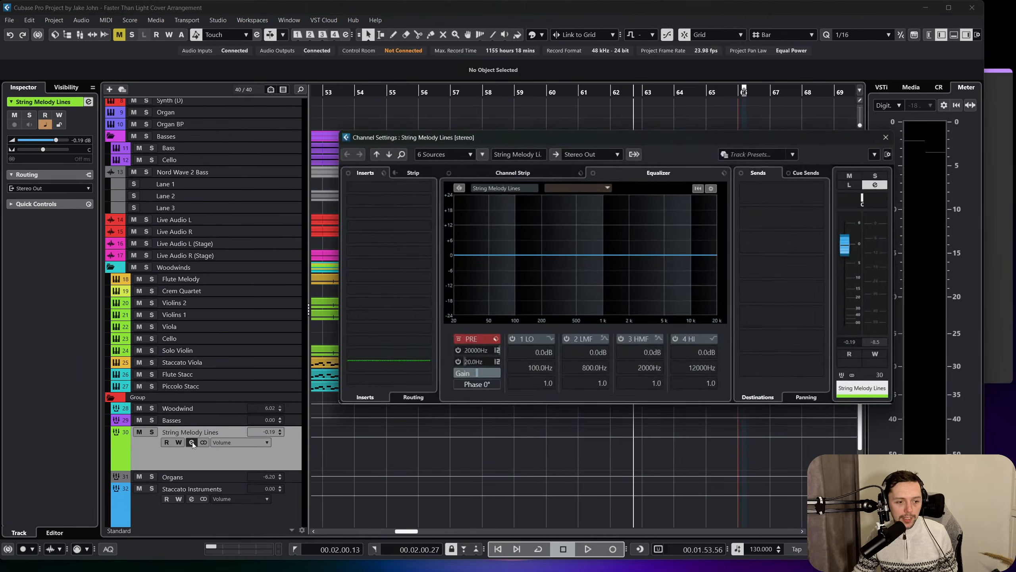
{"action": "left_click", "coordinate": [374, 202]}
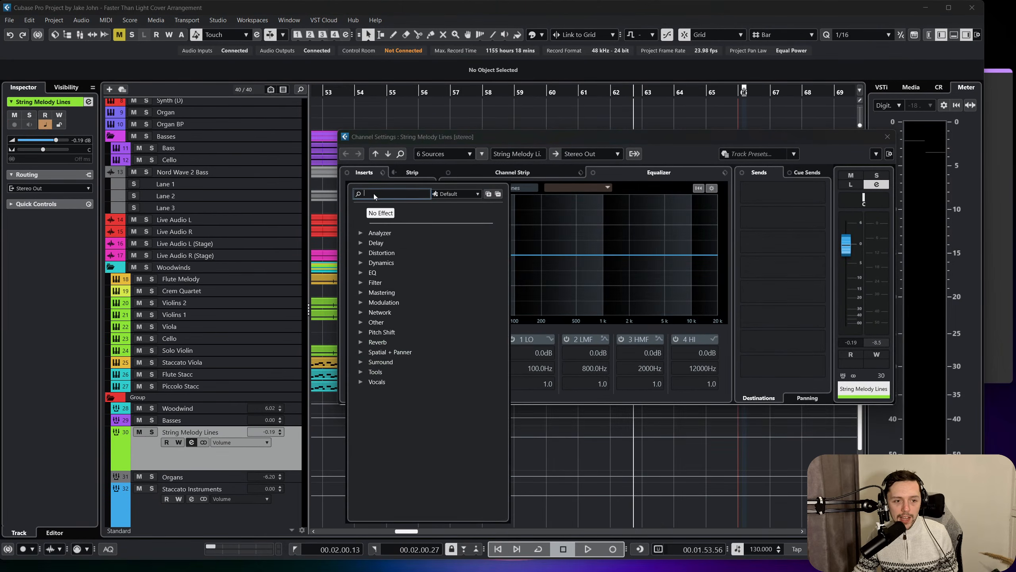
{"action": "left_click", "coordinate": [365, 341]}
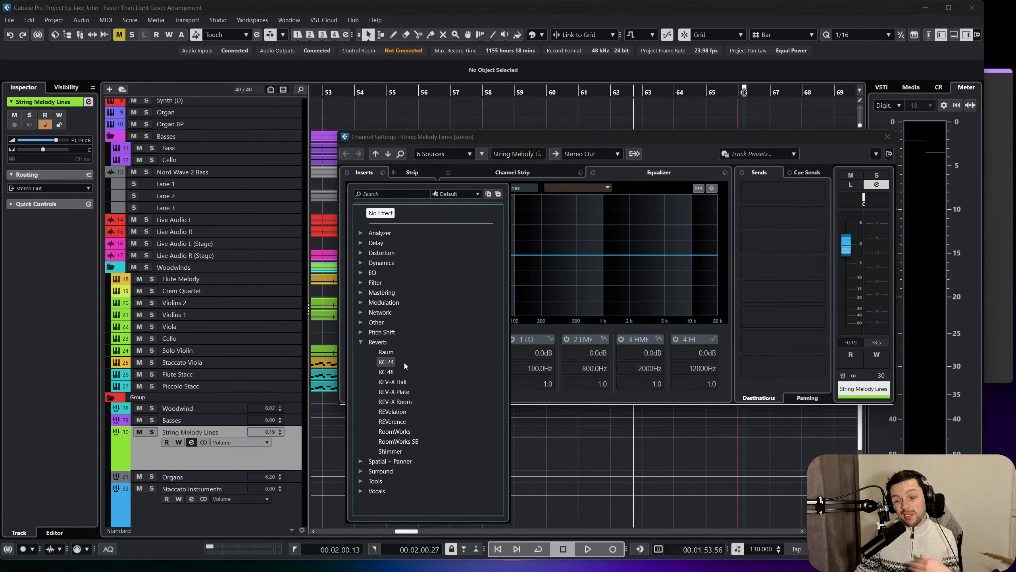
{"action": "left_click", "coordinate": [400, 420]}
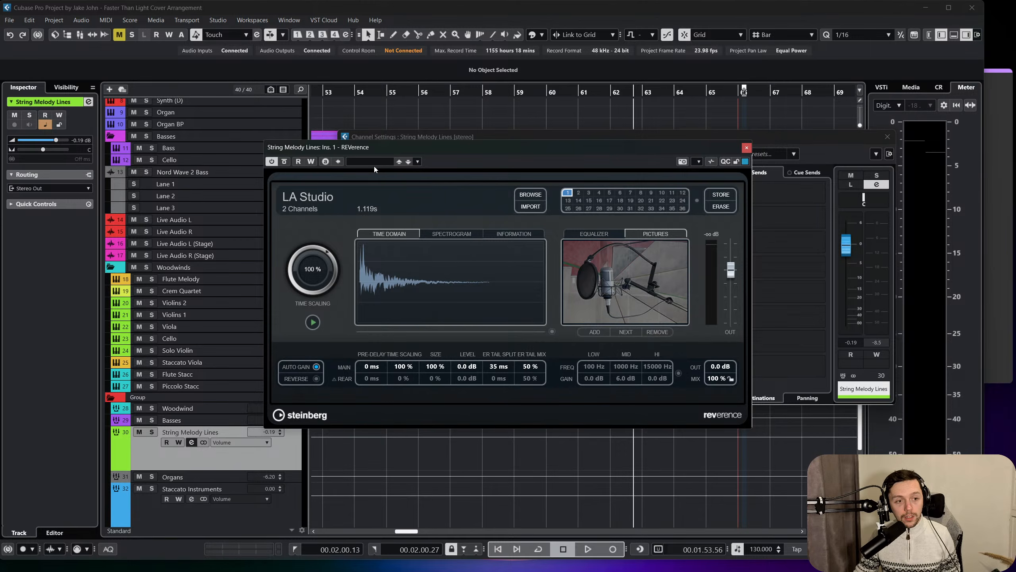
Find the Tokyo Studio preset by searching "tok", load it into REVerence and close its editor.
{"action": "left_click", "coordinate": [374, 163]}
{"action": "left_click", "coordinate": [400, 199]}
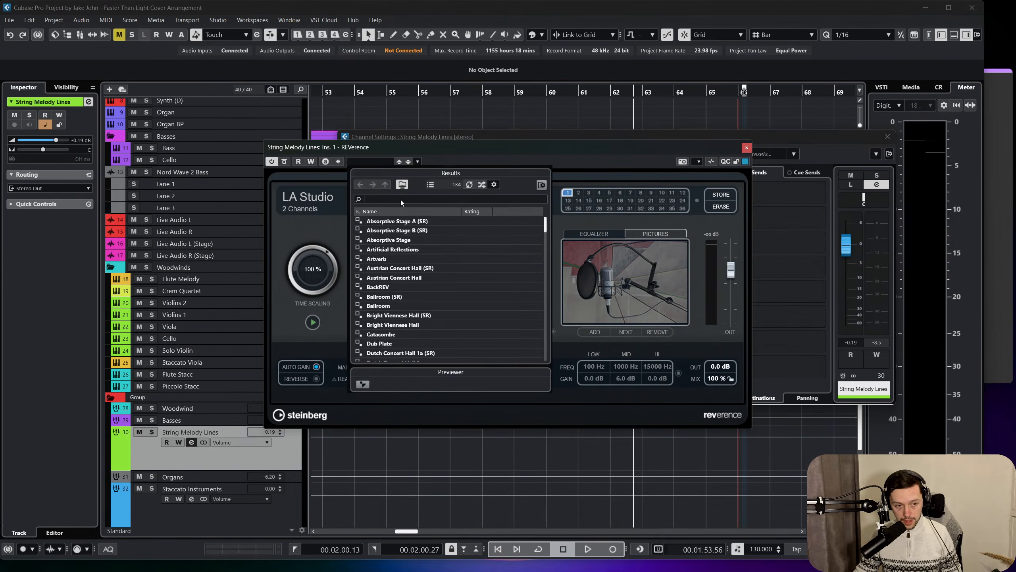
{"action": "type", "text": "tok"}
{"action": "double_click", "coordinate": [406, 249]}
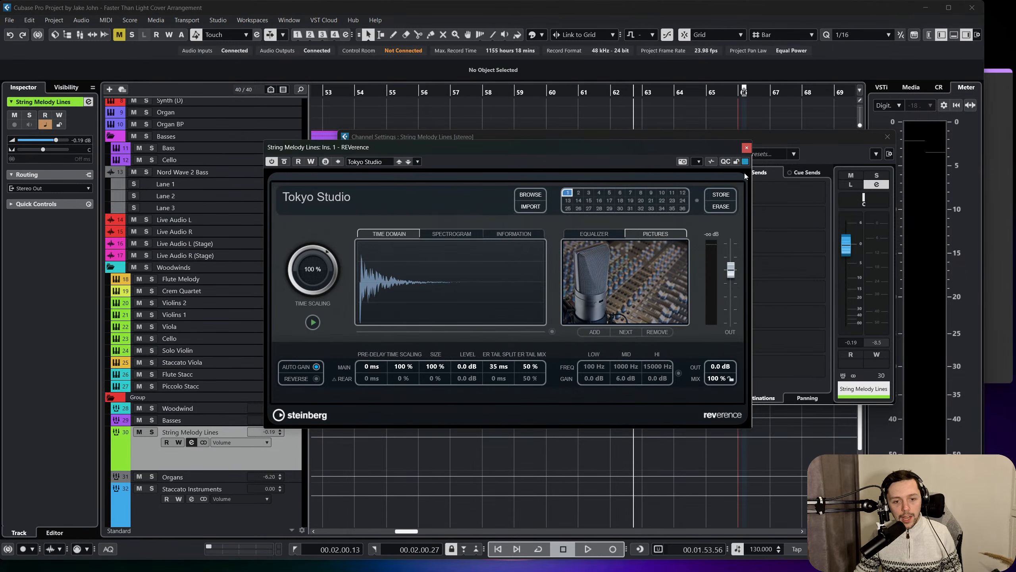
{"action": "left_click", "coordinate": [746, 147]}
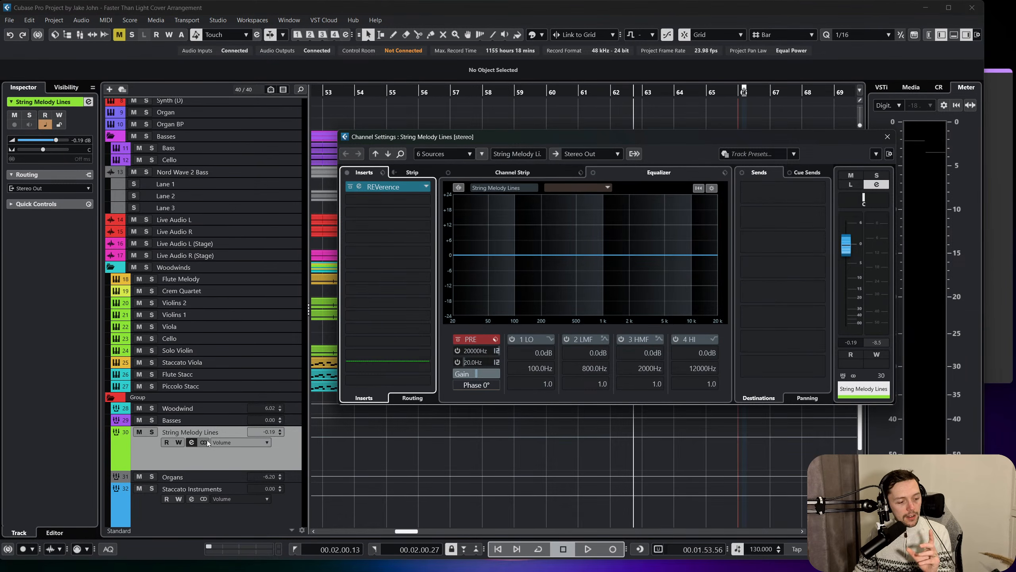
Check the available send destinations for String Melody Lines, then lower the mix of its REVerence reverb.
{"action": "left_click", "coordinate": [763, 205]}
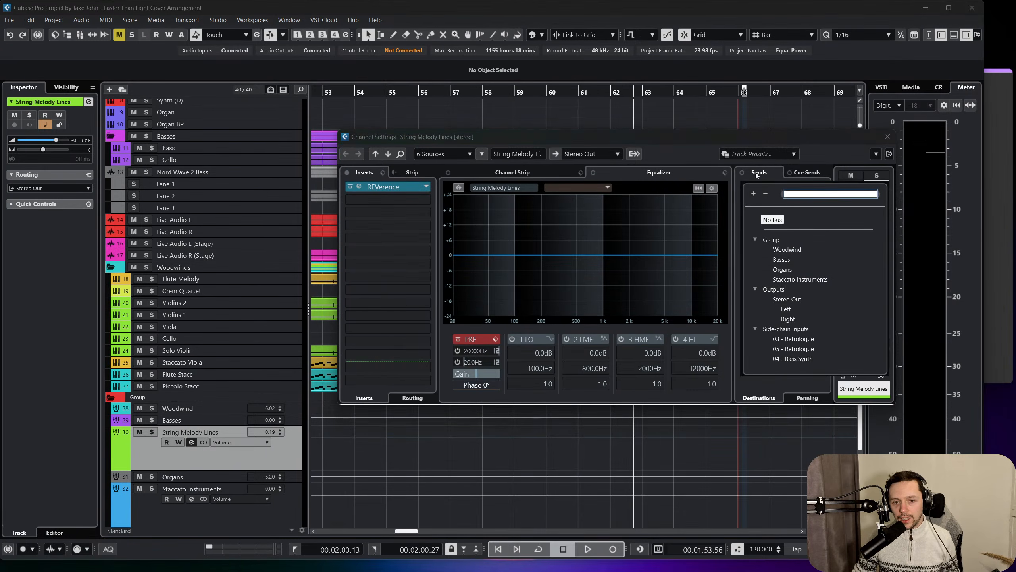
{"action": "left_click", "coordinate": [713, 153]}
{"action": "left_click", "coordinate": [384, 187]}
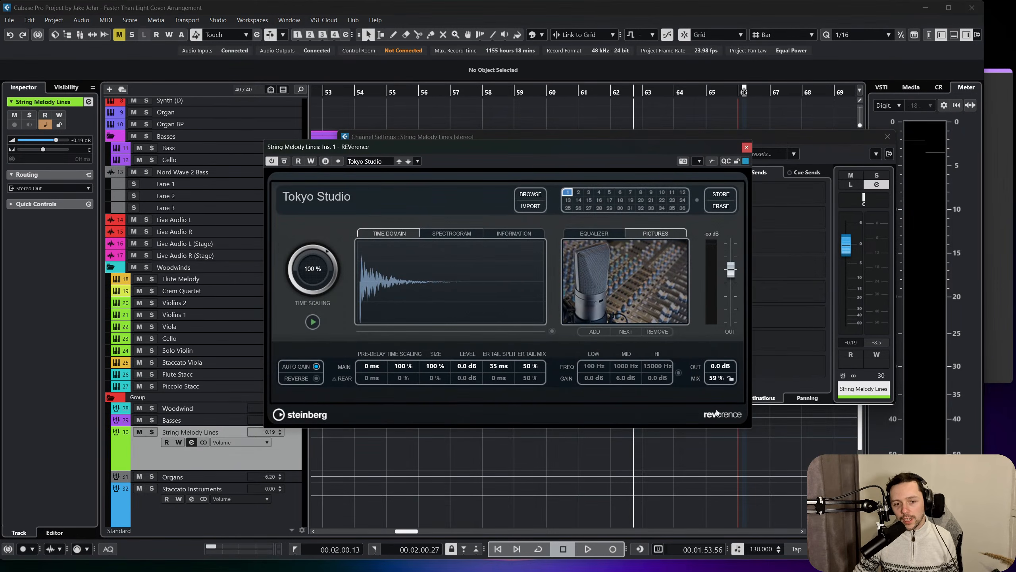
{"action": "left_click_drag", "start_coordinate": [717, 467], "coordinate": [719, 503]}
{"action": "left_click", "coordinate": [747, 146]}
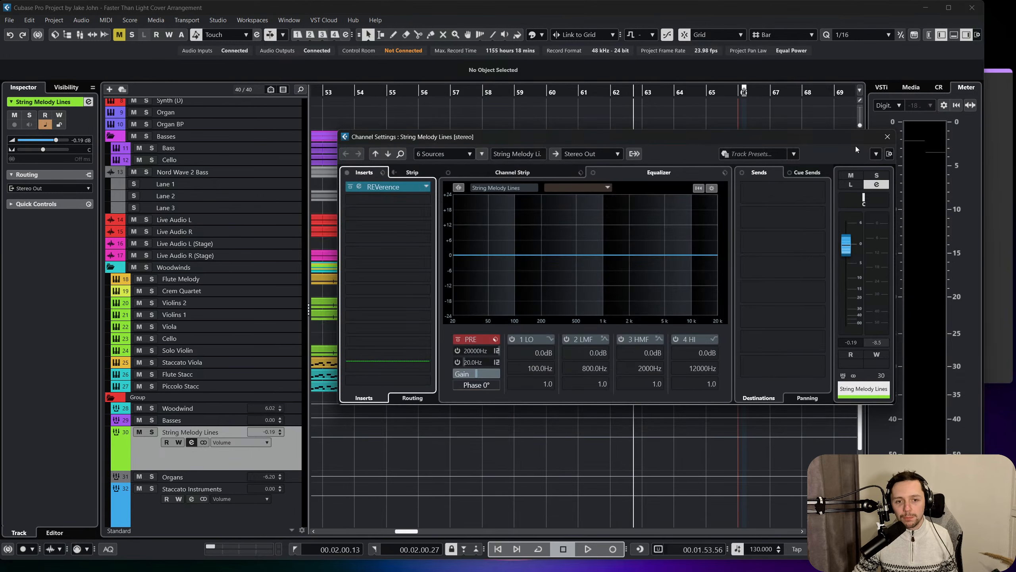
Close the String Melody Lines channel settings and play the full arrangement from about bar 62.
{"action": "left_click", "coordinate": [886, 137]}
{"action": "scroll", "coordinate": [675, 182], "scroll_direction": "right", "scroll_amount": 3}
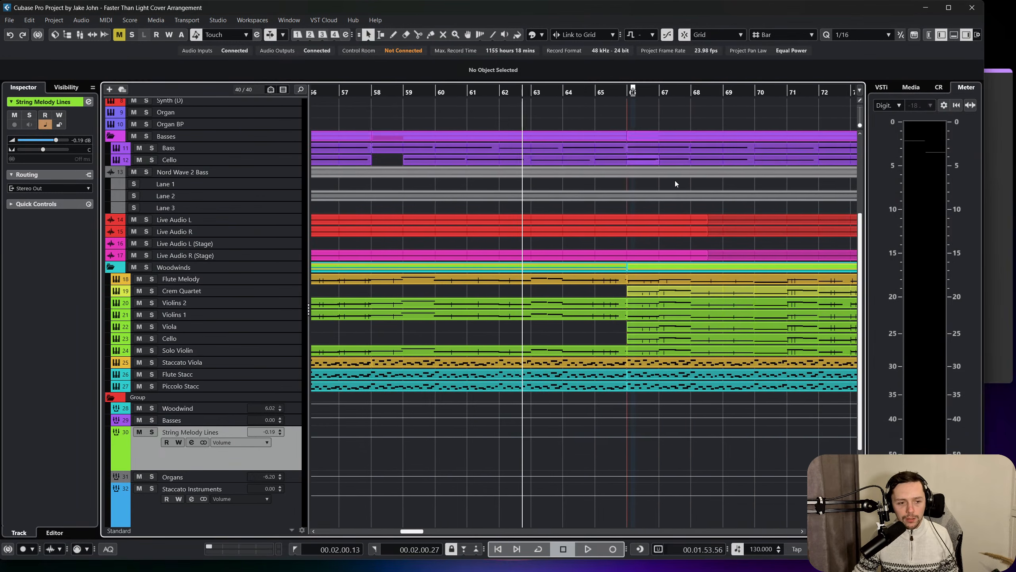
{"action": "key", "text": "space"}
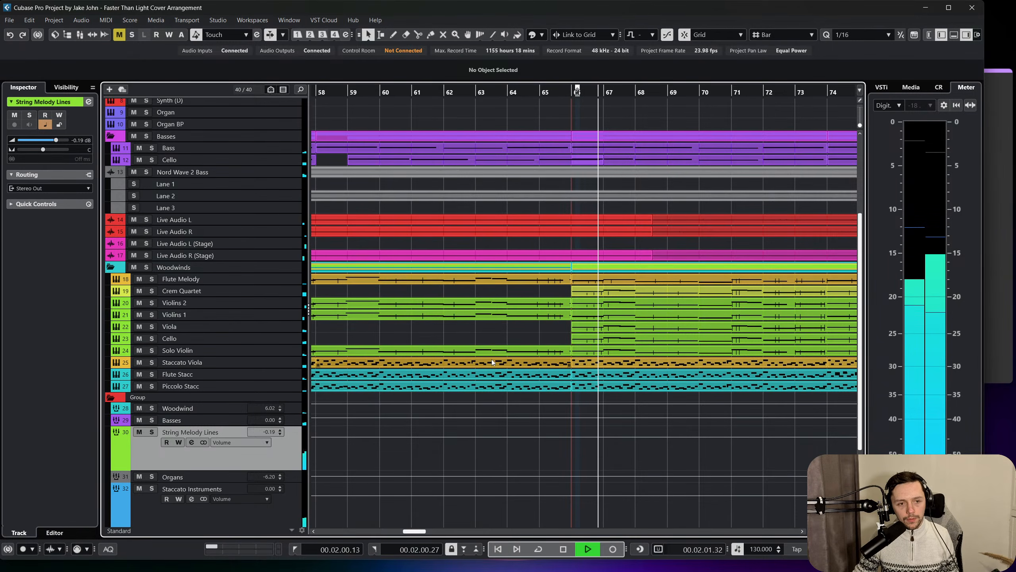
Select the Cello track in the Woodwinds folder and stop the arrangement's playback.
{"action": "scroll", "coordinate": [491, 359], "scroll_direction": "up", "scroll_amount": 3}
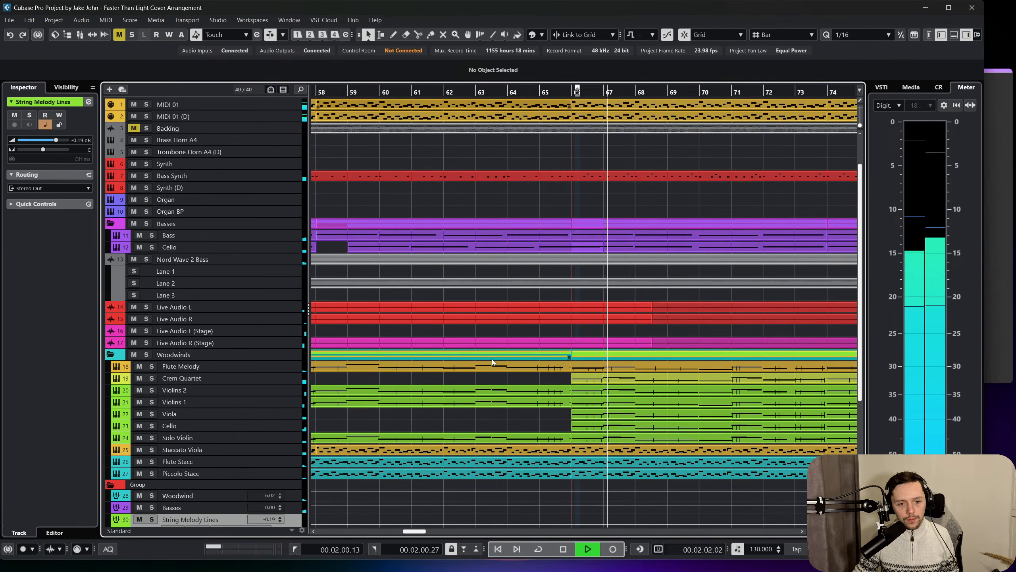
{"action": "left_click", "coordinate": [289, 425]}
{"action": "key", "text": "space"}
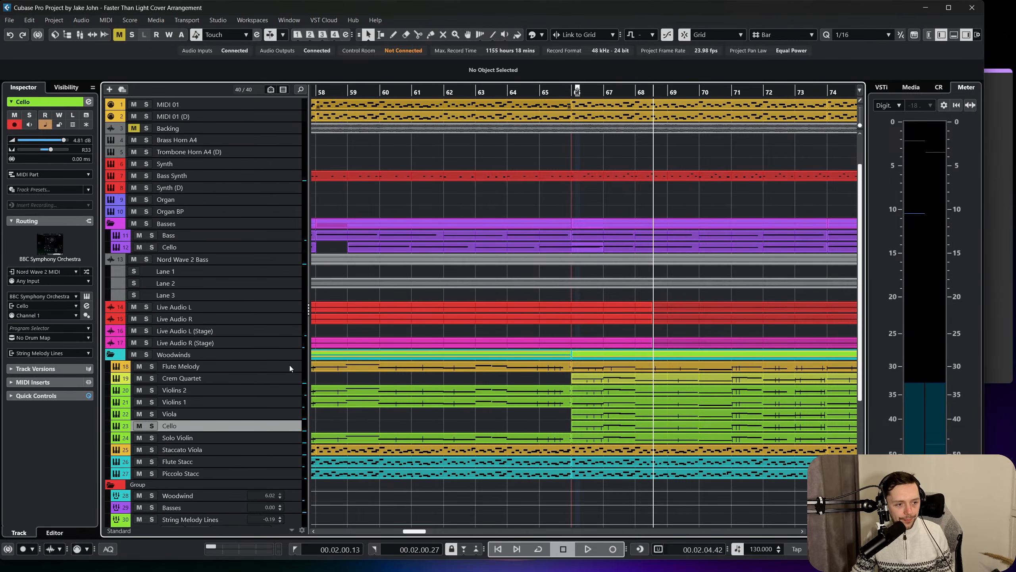
{"action": "scroll", "coordinate": [246, 313], "scroll_direction": "down", "scroll_amount": 3}
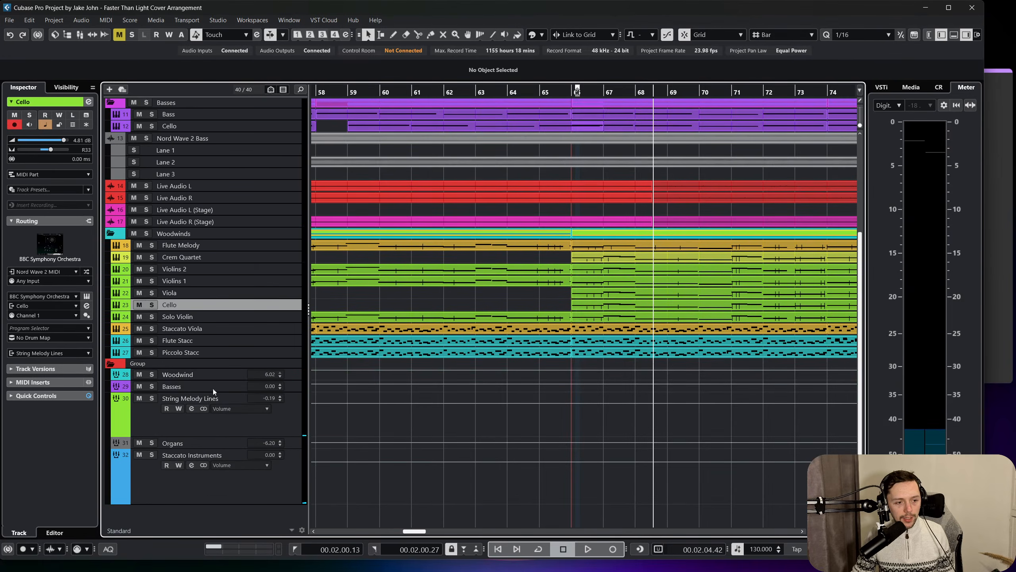
{"action": "scroll", "coordinate": [262, 216], "scroll_direction": "up", "scroll_amount": 4}
Colour the Brass Horn A4 and Trombone Horn A4 (D) tracks yellow and move them directly above the Woodwinds folder.
{"action": "left_click", "coordinate": [282, 182]}
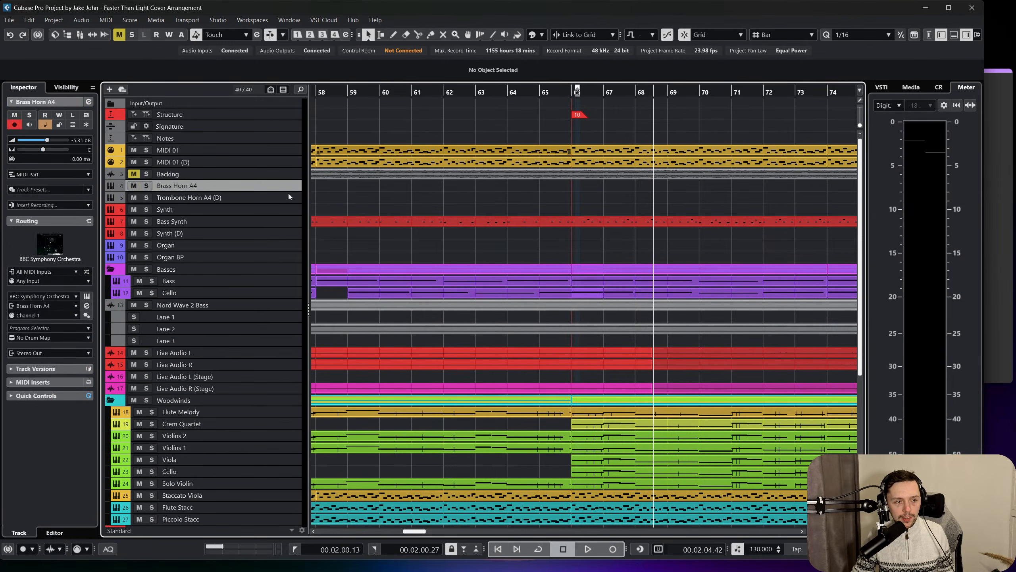
{"action": "left_click", "coordinate": [288, 193], "text": "shift"}
{"action": "right_click", "coordinate": [287, 181]}
{"action": "left_click", "coordinate": [491, 40]}
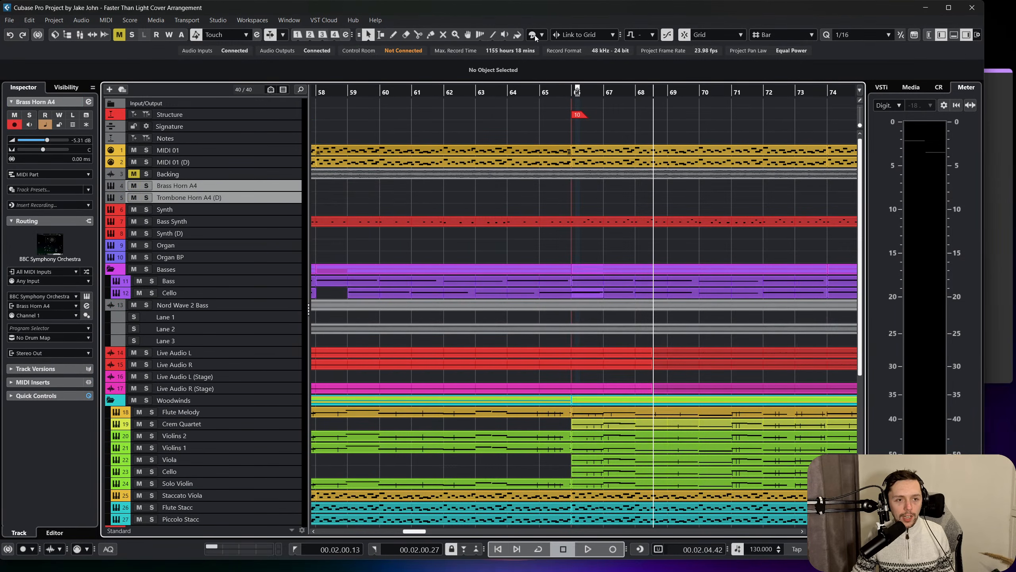
{"action": "left_click", "coordinate": [541, 34]}
{"action": "left_click", "coordinate": [632, 78]}
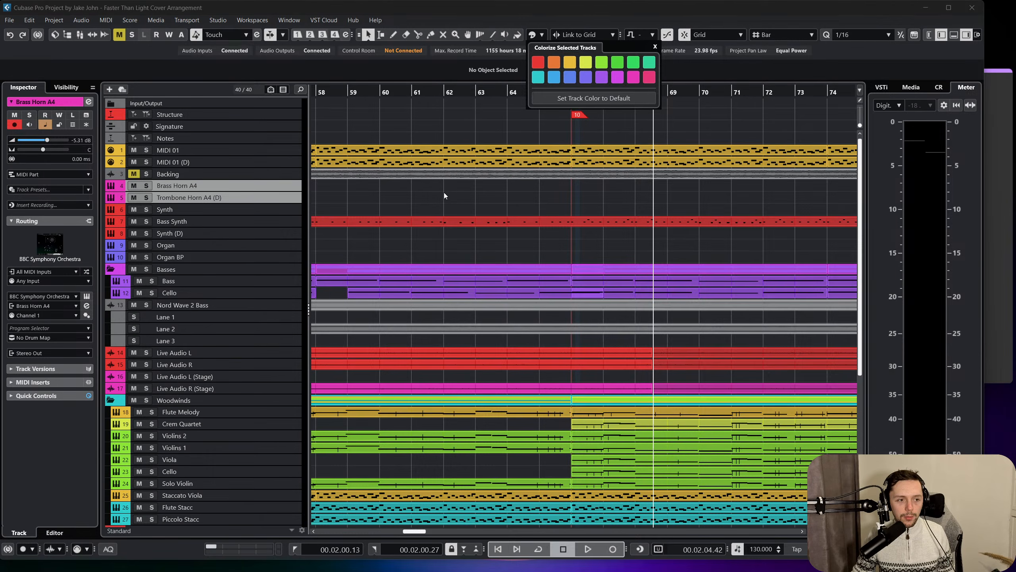
{"action": "left_click", "coordinate": [587, 63]}
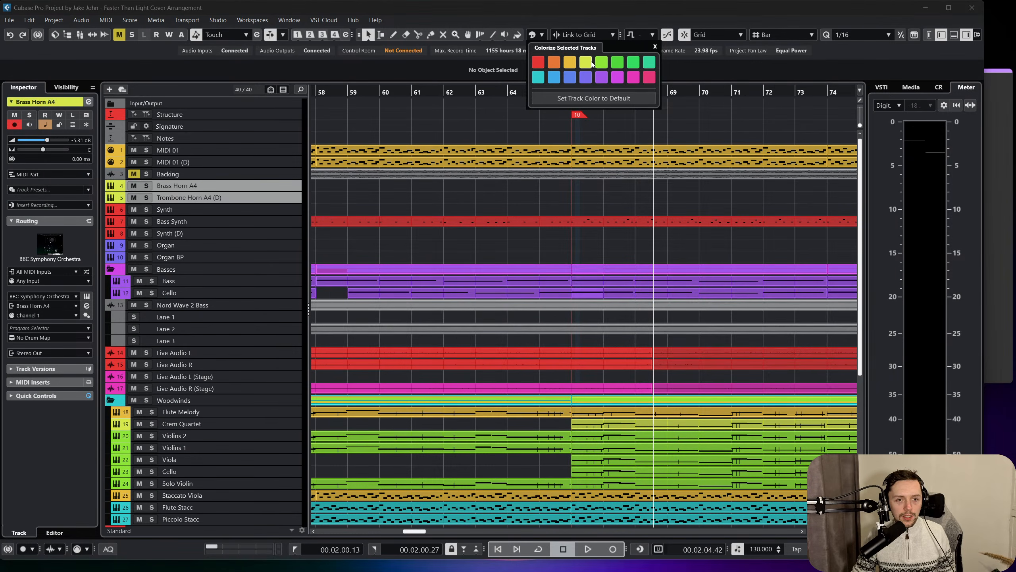
{"action": "left_click_drag", "start_coordinate": [271, 186], "coordinate": [236, 385]}
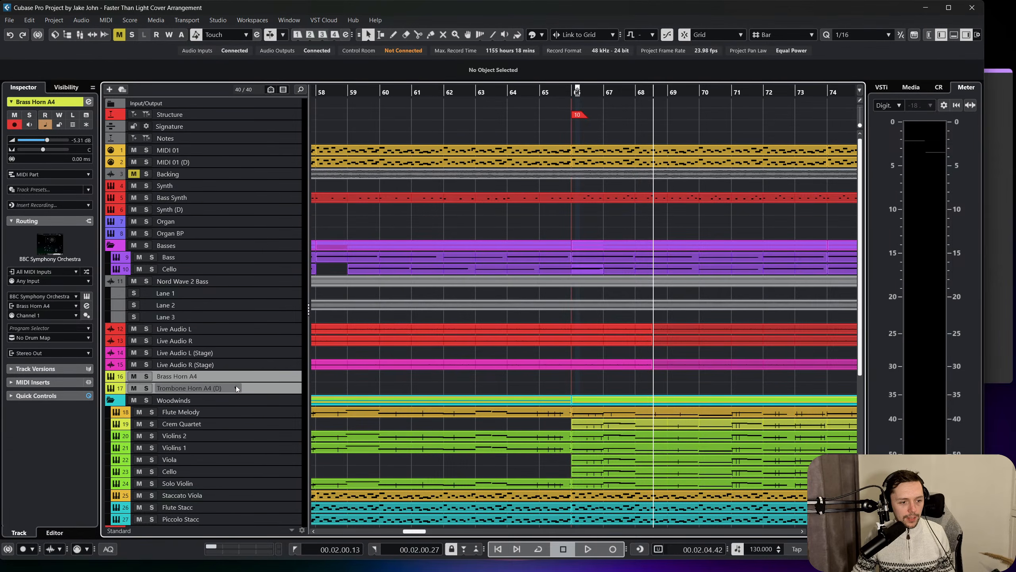
Route the two selected brass tracks to a new stereo group channel named Brass Longs, created inside the group folder.
{"action": "right_click", "coordinate": [258, 376]}
{"action": "left_click", "coordinate": [375, 161]}
{"action": "right_click", "coordinate": [269, 372]}
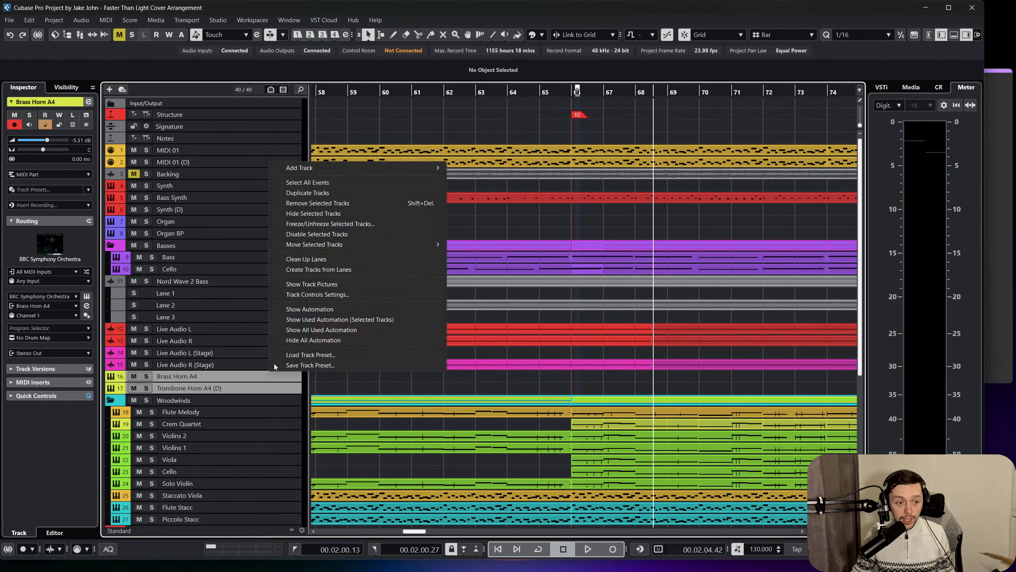
{"action": "mouse_move", "coordinate": [349, 168]}
{"action": "left_click", "coordinate": [479, 275]}
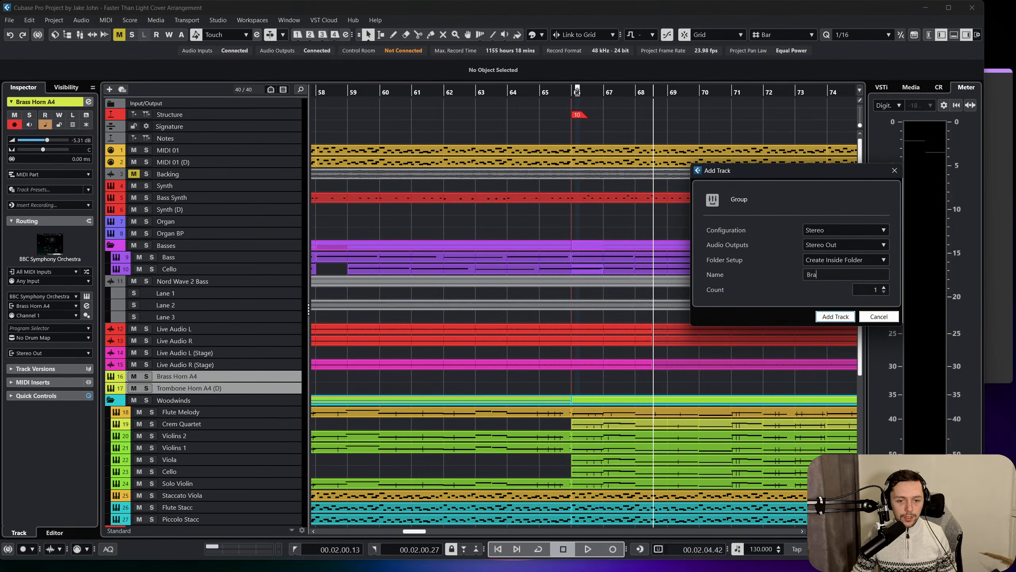
{"action": "type", "text": "Longs"}
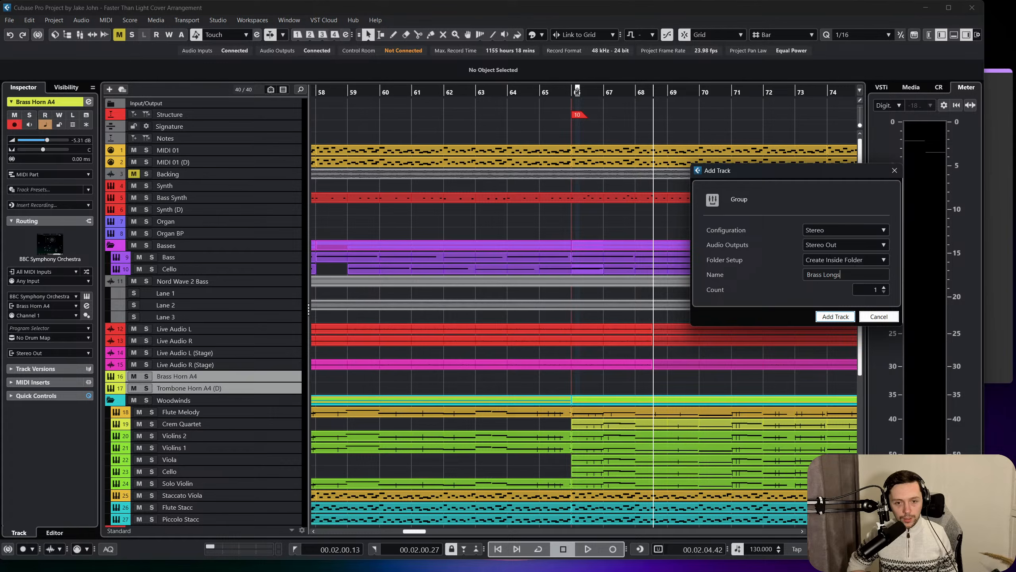
{"action": "key", "text": "Return"}
Colour the Brass Longs group track orange-yellow and slightly increase its track height.
{"action": "scroll", "coordinate": [848, 299], "scroll_direction": "down", "scroll_amount": 5}
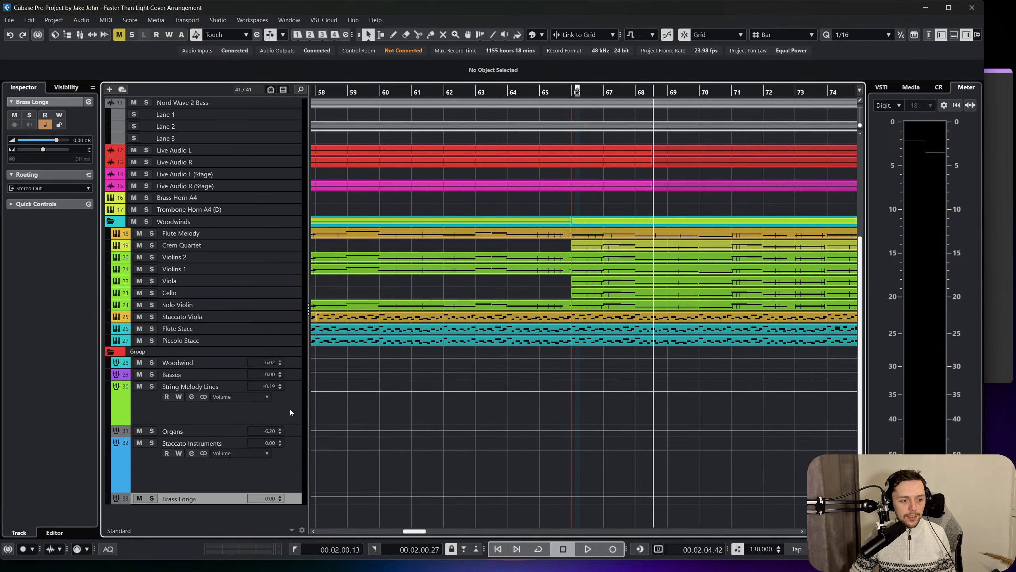
{"action": "left_click", "coordinate": [539, 36]}
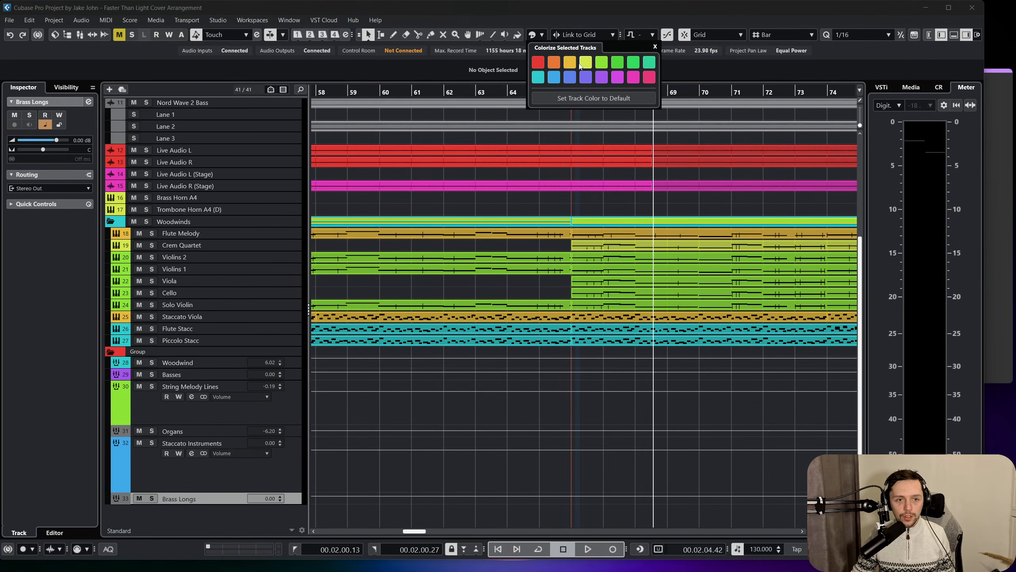
{"action": "left_click", "coordinate": [580, 66]}
{"action": "left_click", "coordinate": [573, 68]}
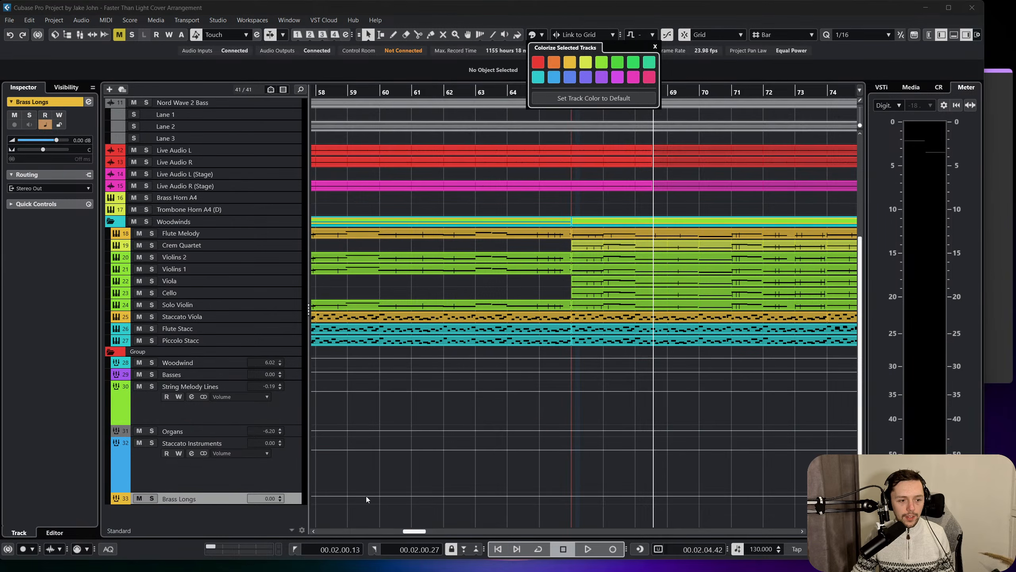
{"action": "left_click", "coordinate": [209, 509]}
{"action": "left_click_drag", "start_coordinate": [209, 505], "coordinate": [203, 515]}
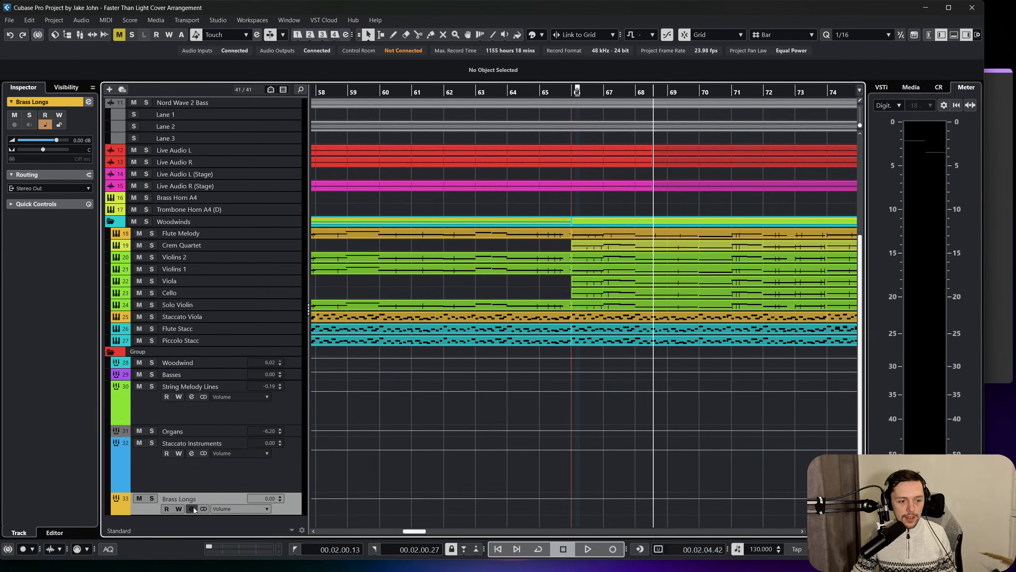
Open the MixConsole and copy the REVelation reverb from the Organs channel to the first insert slot of Brass Longs.
{"action": "left_click", "coordinate": [192, 509]}
{"action": "key", "text": "F3"}
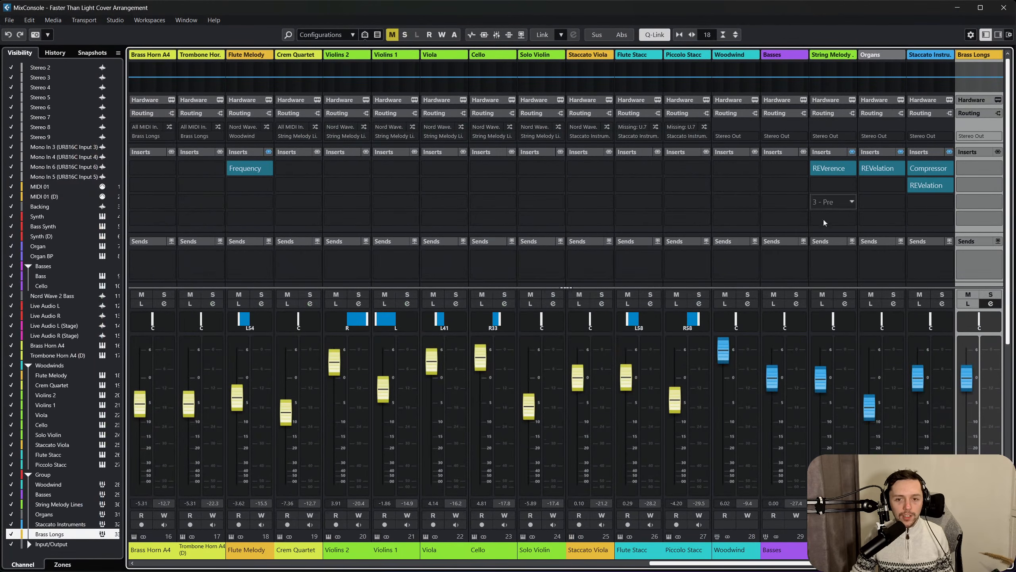
{"action": "left_click_drag", "start_coordinate": [782, 563], "coordinate": [814, 563]}
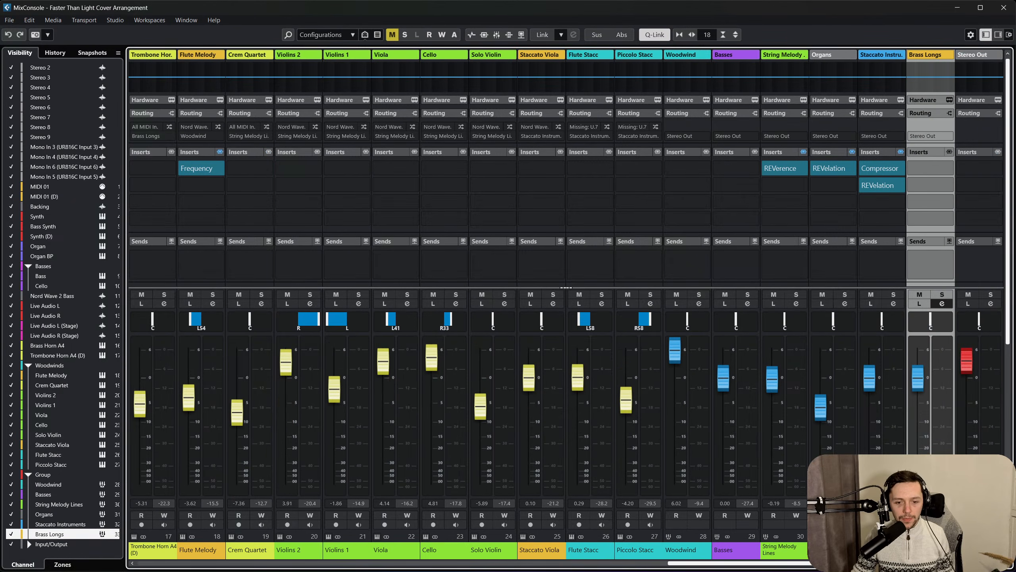
{"action": "left_click_drag", "start_coordinate": [876, 169], "coordinate": [837, 169]}
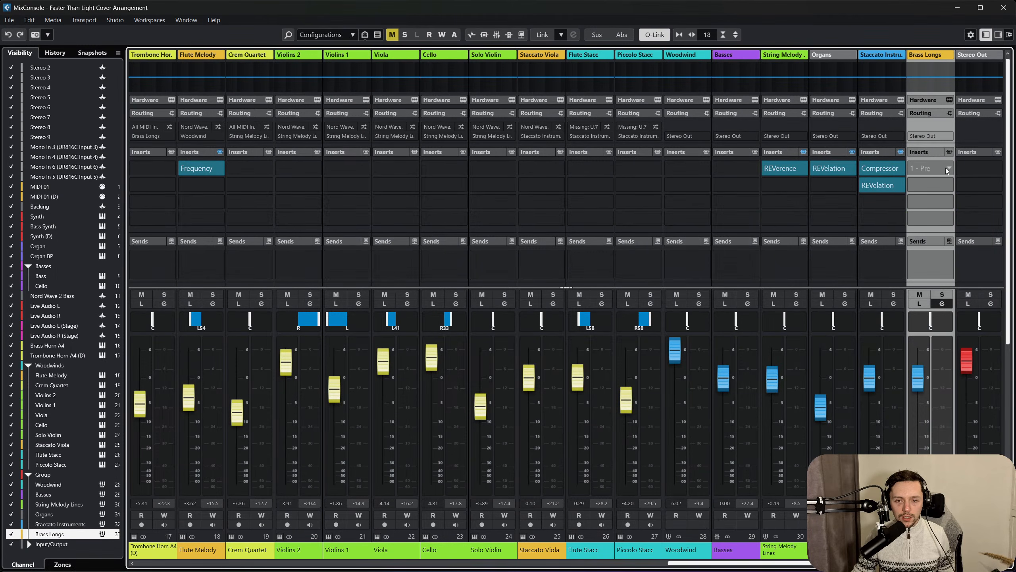
{"action": "key", "text": "super"}
{"action": "left_click_drag", "start_coordinate": [841, 168], "coordinate": [930, 168]}
{"action": "key", "text": "alt+shift"}
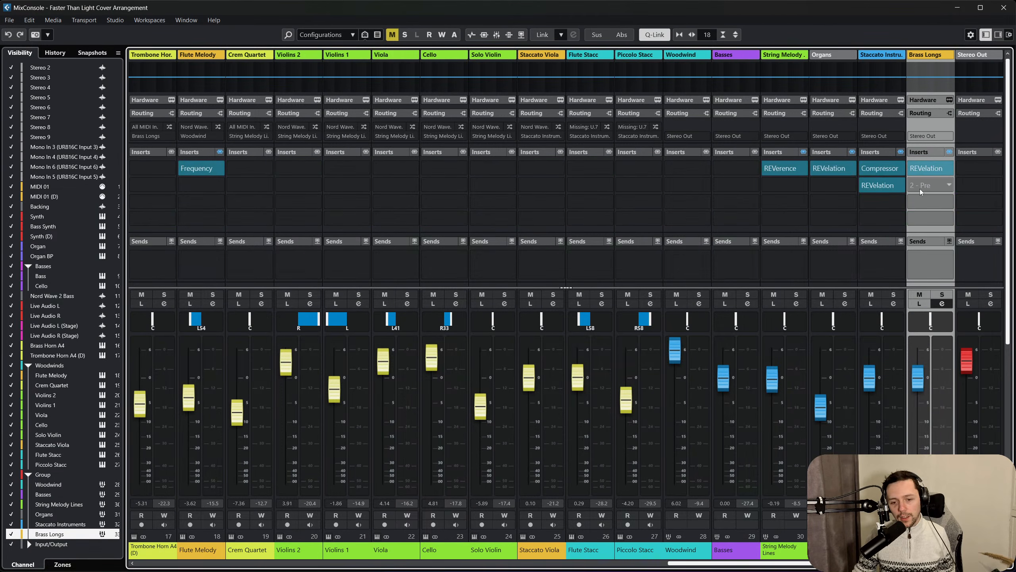
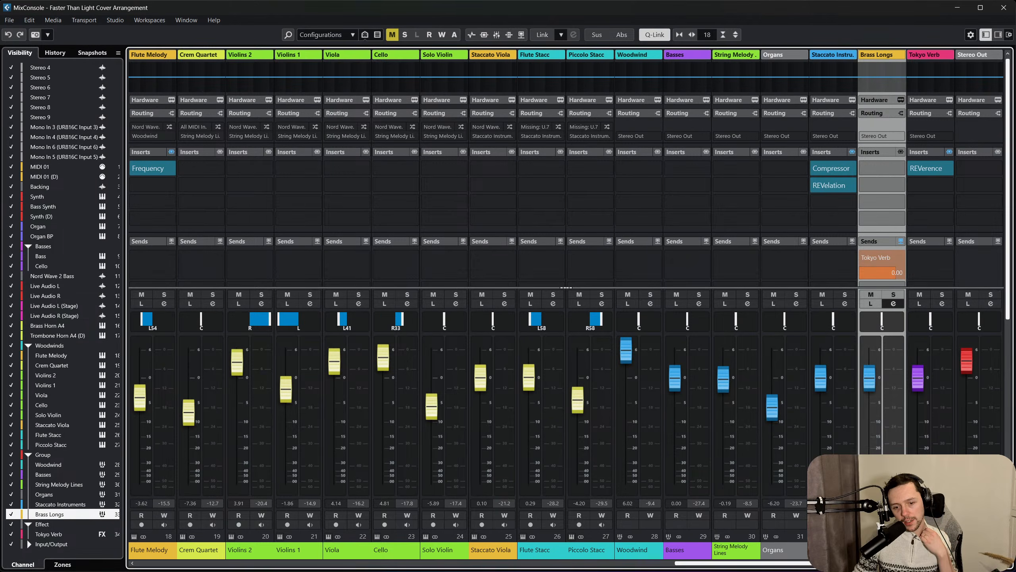
Close the MixConsole and add an active send to Tokyo Verb on the String Melody Lines group channel.
{"action": "left_click", "coordinate": [909, 218]}
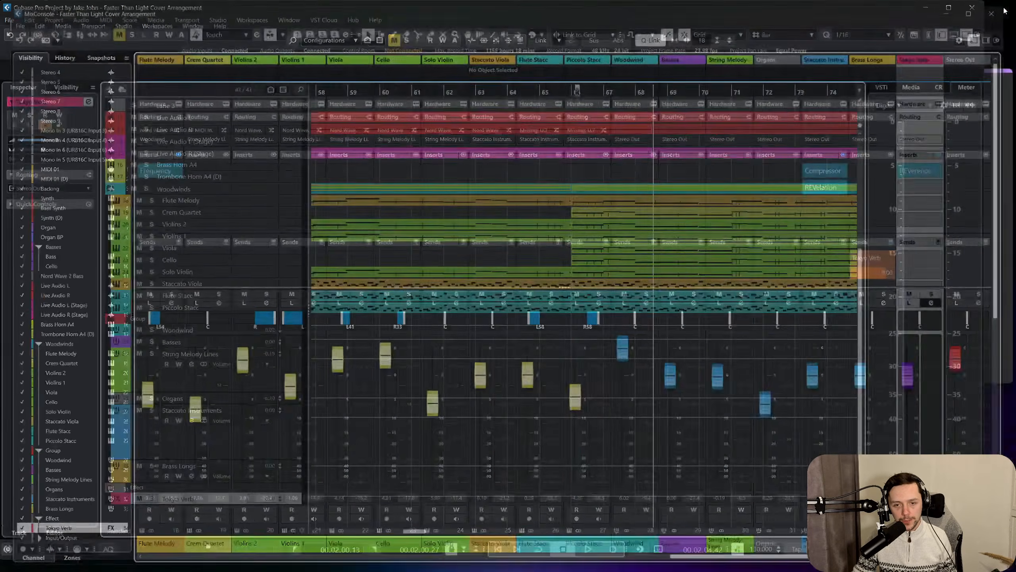
{"action": "left_click", "coordinate": [1003, 7]}
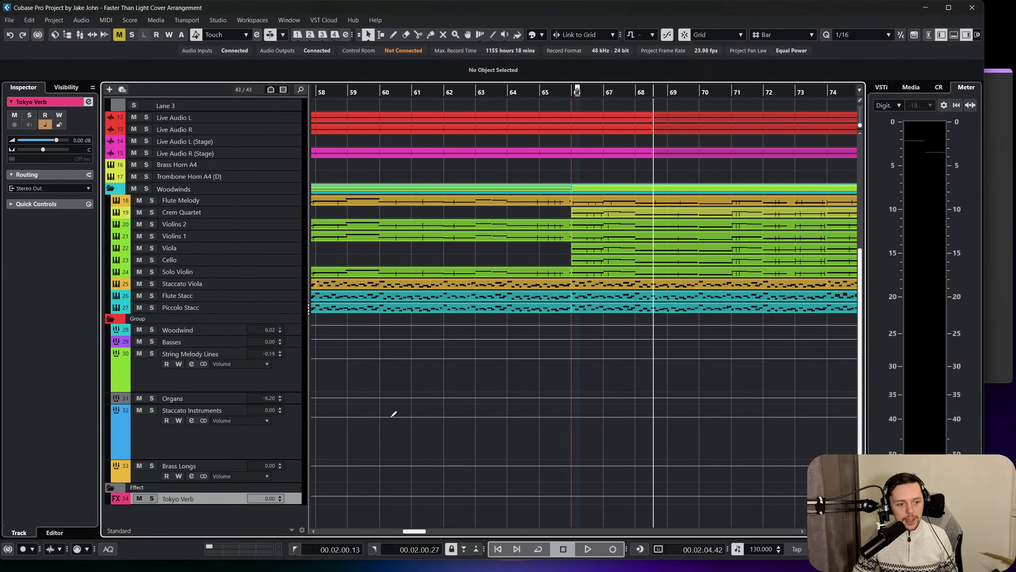
{"action": "left_click", "coordinate": [195, 380]}
{"action": "left_click", "coordinate": [191, 364]}
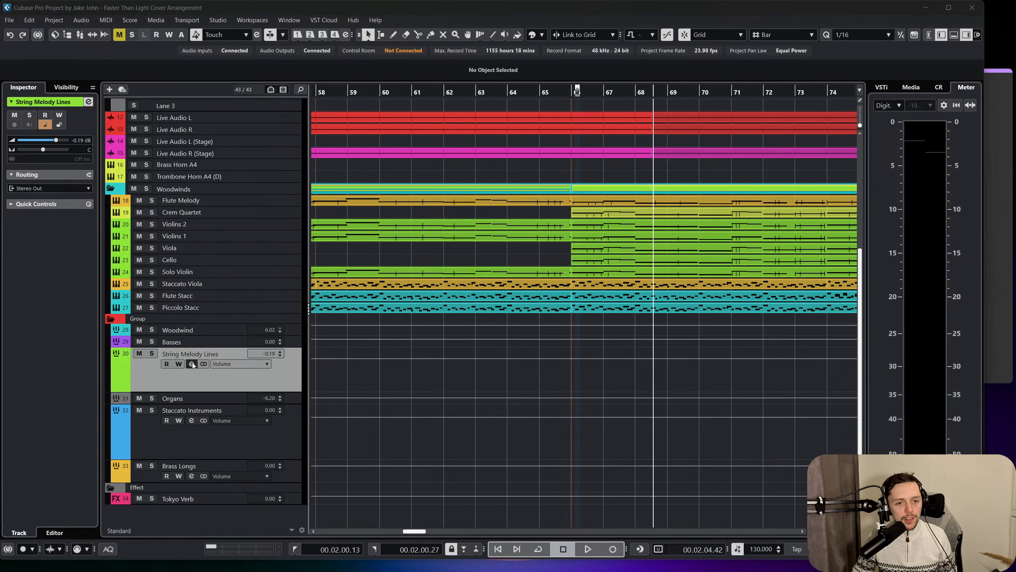
{"action": "left_click", "coordinate": [366, 182]}
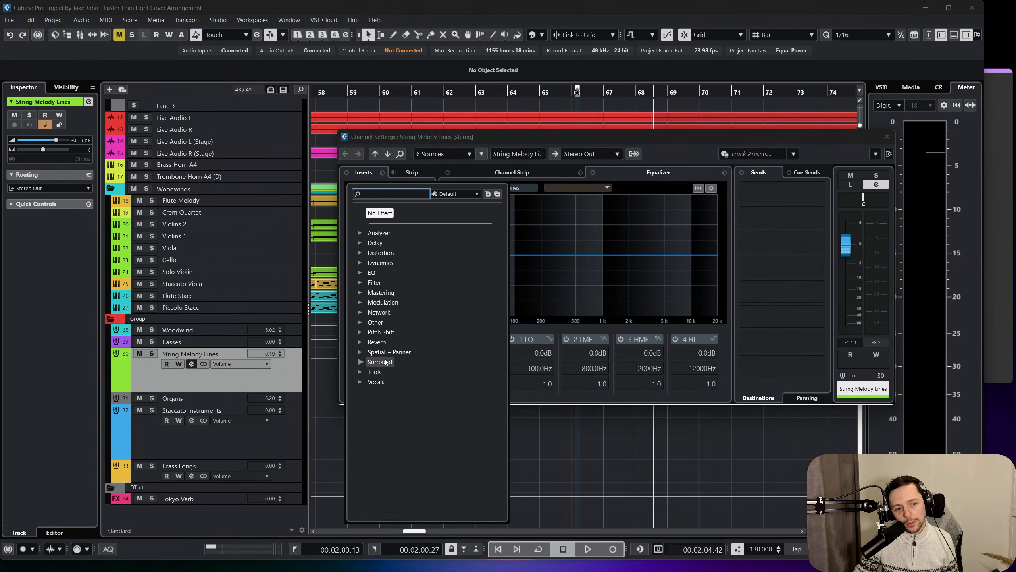
{"action": "key", "text": "Escape"}
{"action": "left_click", "coordinate": [766, 187]}
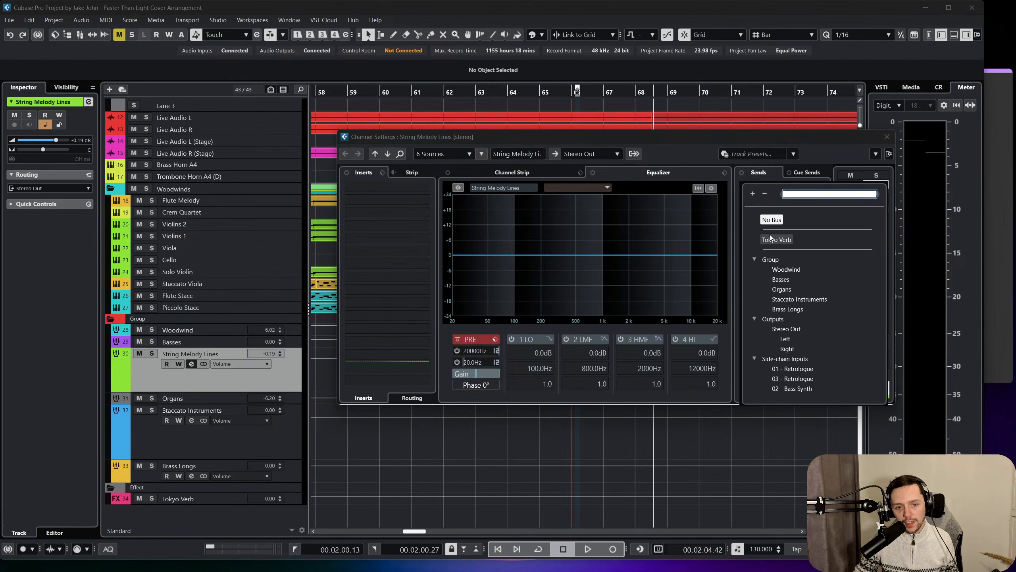
{"action": "left_click", "coordinate": [775, 237]}
{"action": "left_click", "coordinate": [745, 187]}
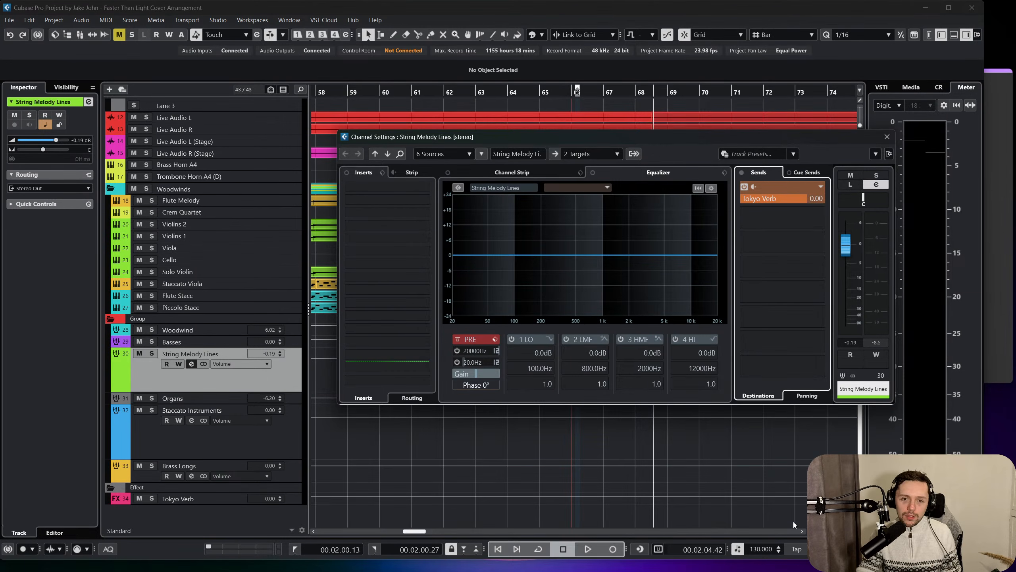
{"action": "left_click_drag", "start_coordinate": [794, 202], "coordinate": [757, 215]}
{"action": "left_click", "coordinate": [887, 136]}
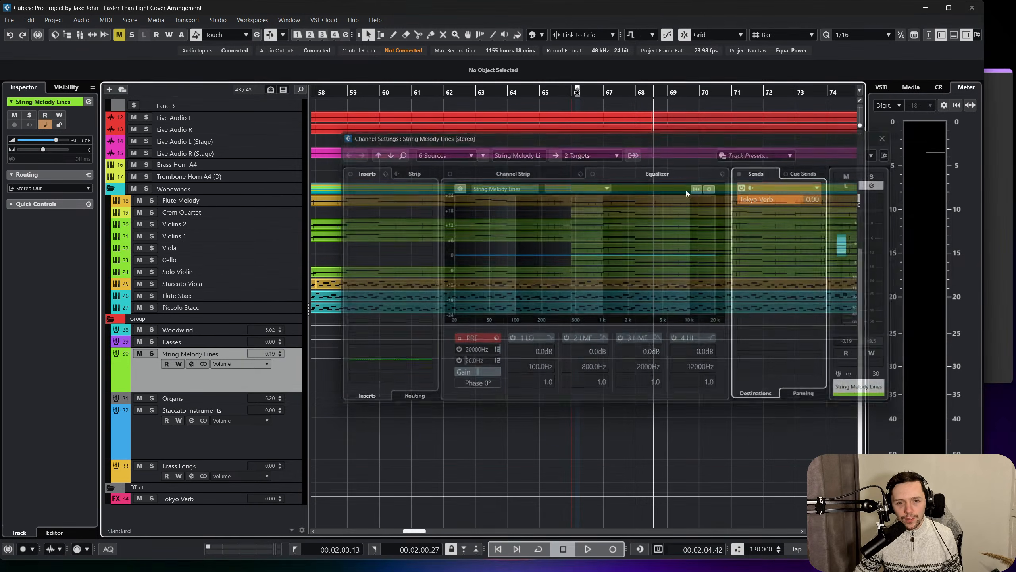
Move the Brass Longs group track directly above String Melody Lines in the track list.
{"action": "scroll", "coordinate": [608, 197], "scroll_direction": "up", "scroll_amount": 3}
{"action": "scroll", "coordinate": [280, 240], "scroll_direction": "up", "scroll_amount": 3}
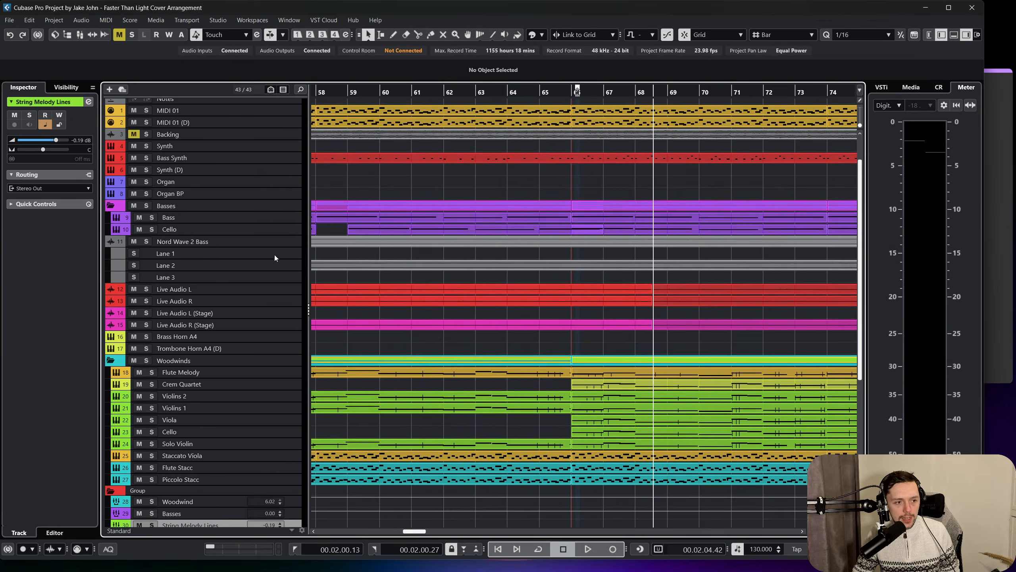
{"action": "scroll", "coordinate": [236, 192], "scroll_direction": "down", "scroll_amount": 3}
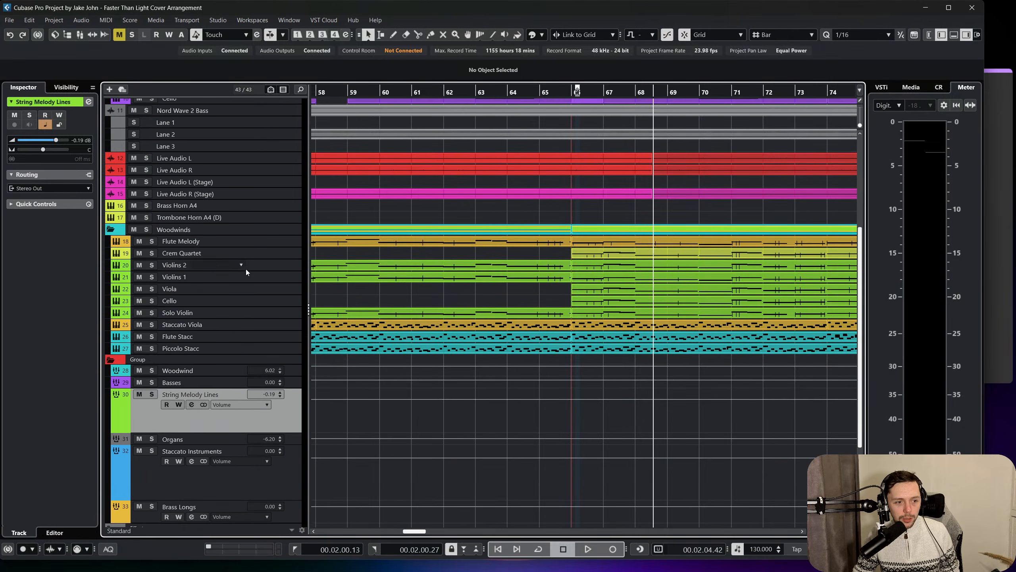
{"action": "scroll", "coordinate": [262, 360], "scroll_direction": "down", "scroll_amount": 1}
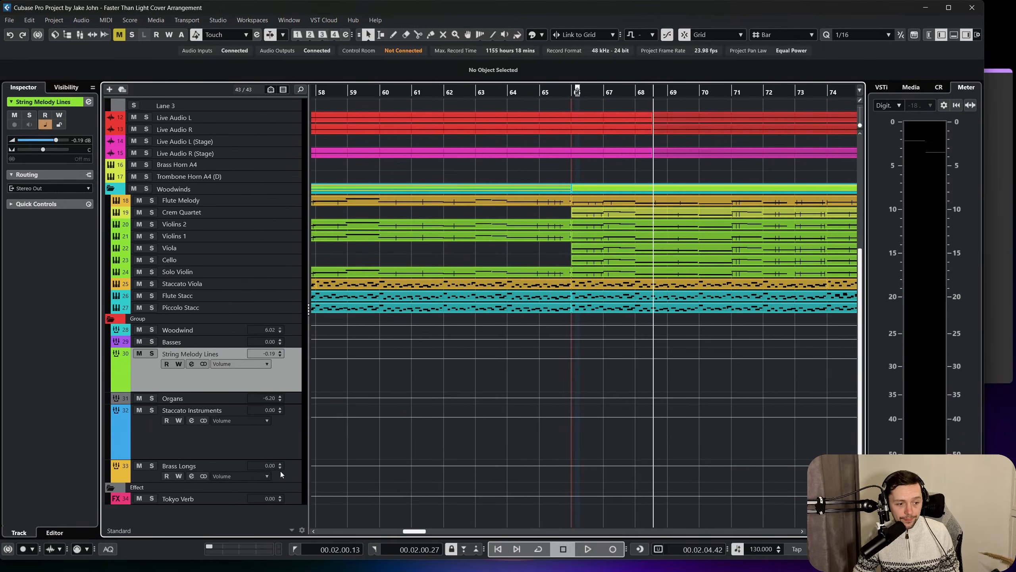
{"action": "left_click_drag", "start_coordinate": [286, 472], "coordinate": [296, 361]}
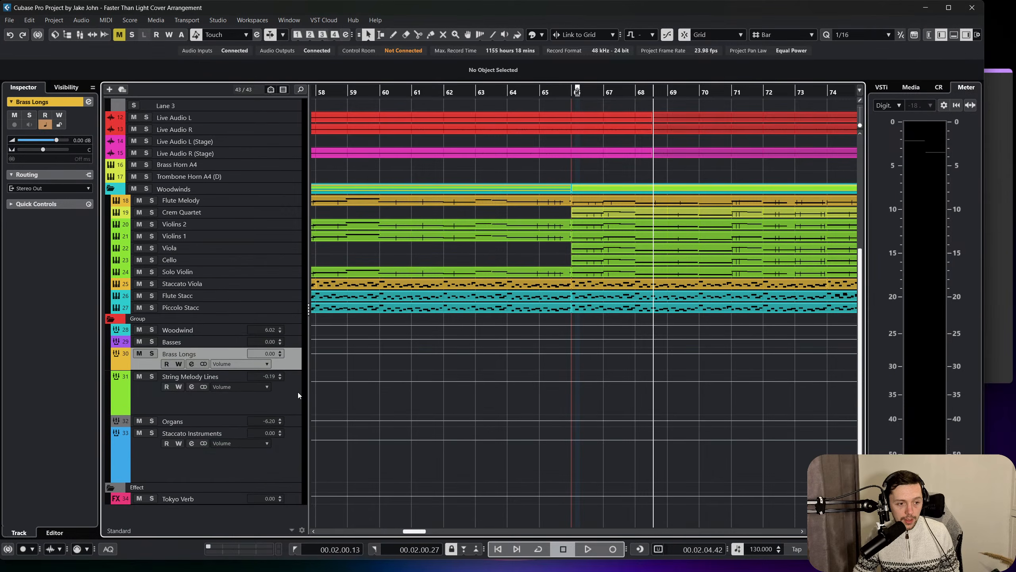
Increase the Organs group track's height and add an active send to Tokyo Verb in its channel settings.
{"action": "left_click", "coordinate": [293, 422]}
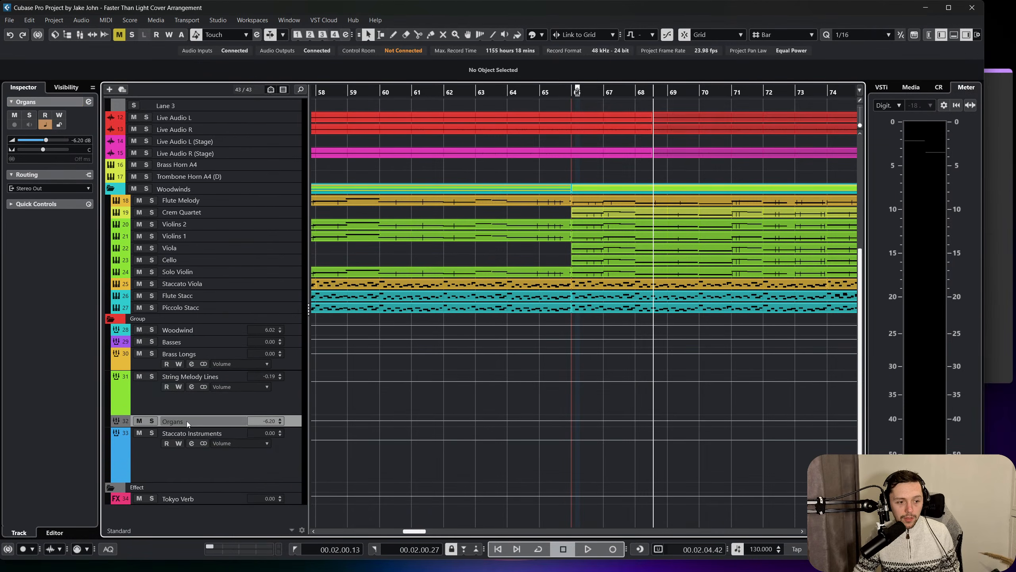
{"action": "left_click_drag", "start_coordinate": [187, 426], "coordinate": [192, 440]}
{"action": "left_click", "coordinate": [192, 432]}
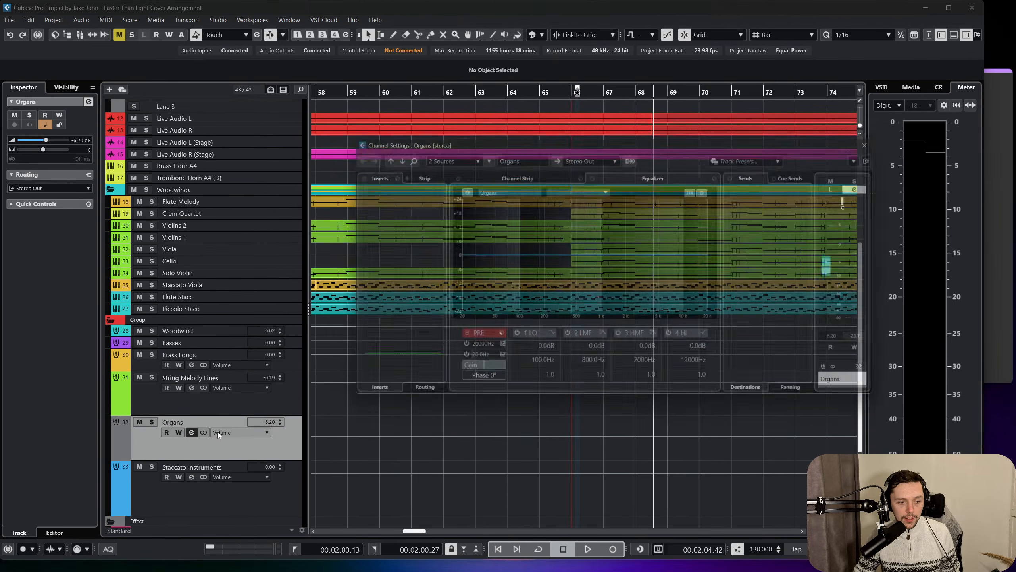
{"action": "left_click", "coordinate": [772, 188]}
{"action": "left_click", "coordinate": [769, 240]}
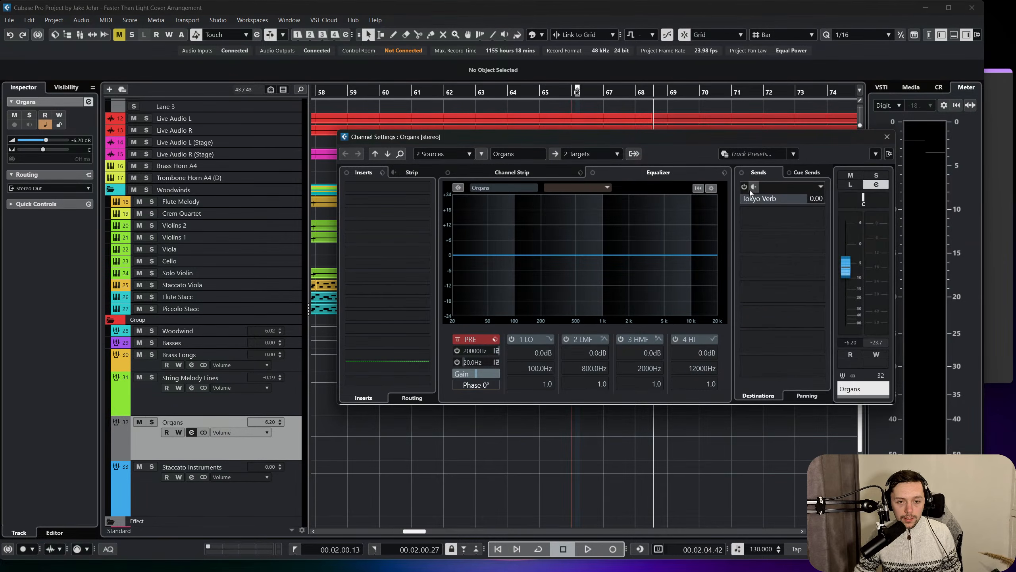
{"action": "left_click", "coordinate": [744, 187]}
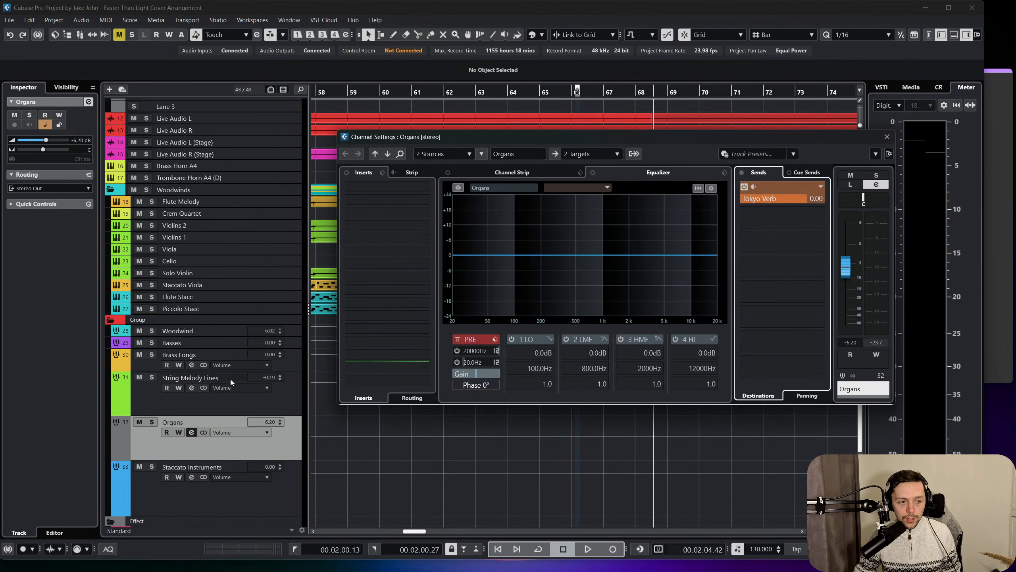
{"action": "left_click", "coordinate": [888, 137]}
Colour the Organs group track purple.
{"action": "left_click", "coordinate": [540, 35]}
{"action": "left_click", "coordinate": [570, 62]}
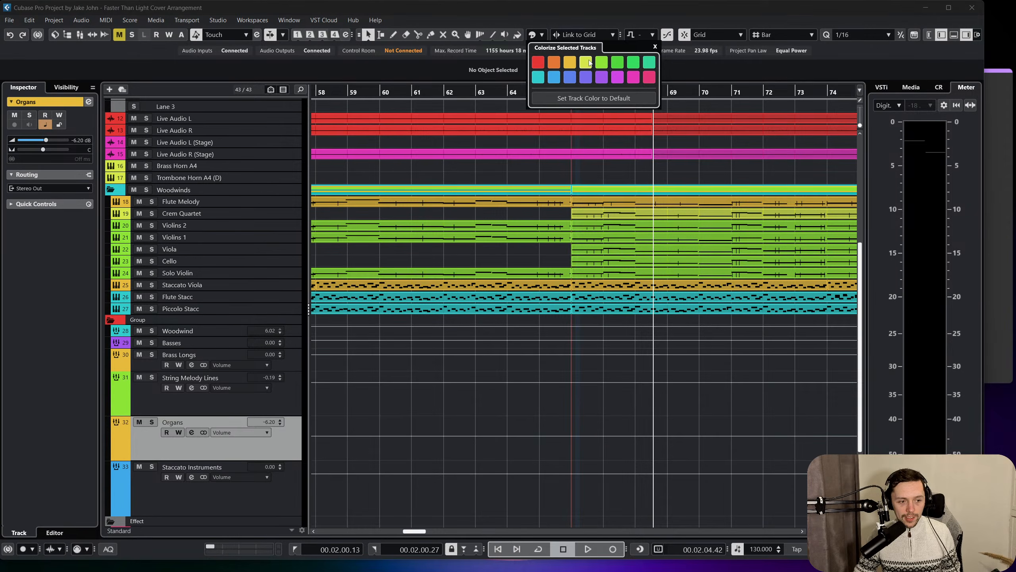
{"action": "left_click", "coordinate": [590, 63]}
{"action": "left_click", "coordinate": [601, 78]}
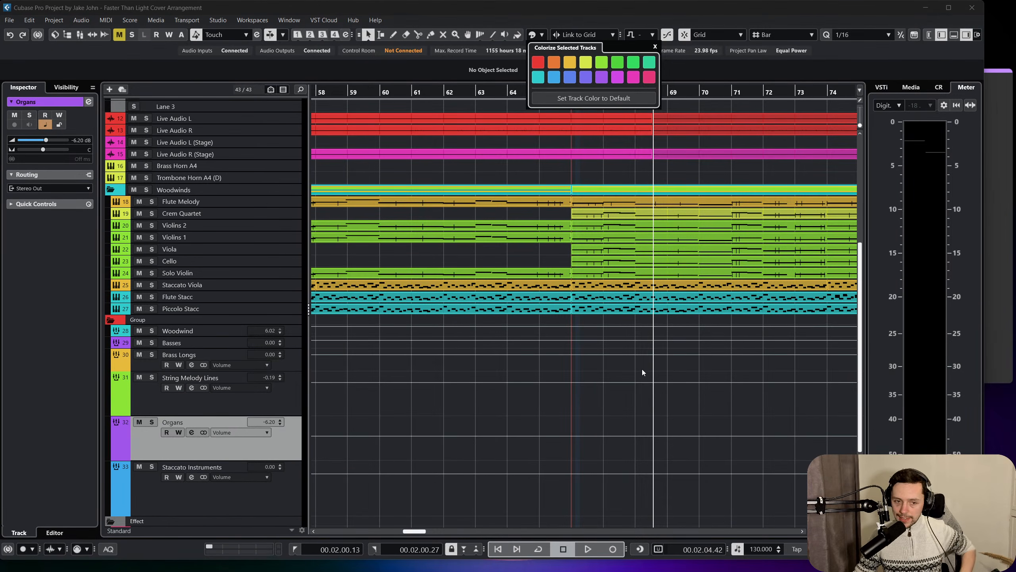
{"action": "left_click", "coordinate": [647, 419]}
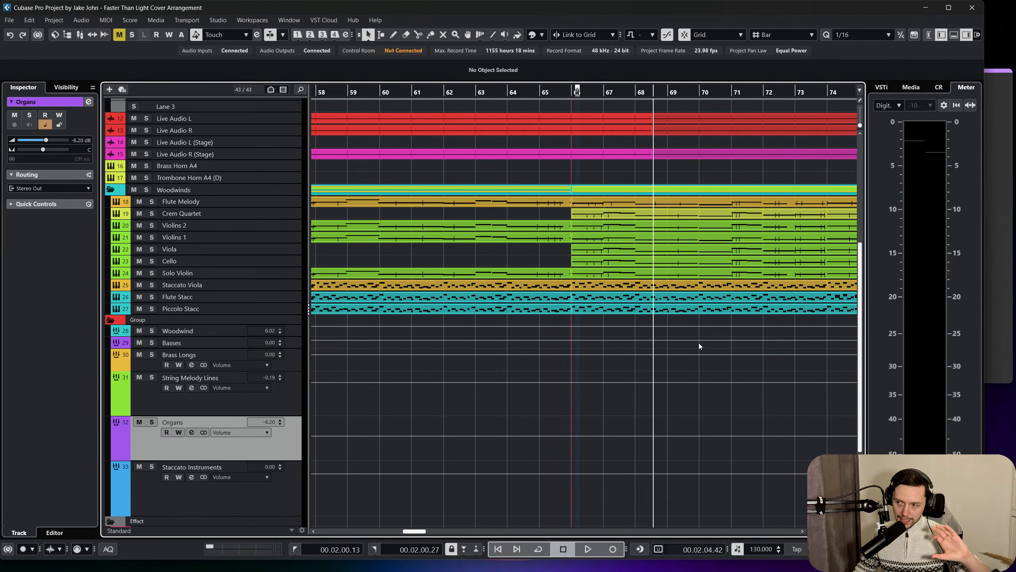
Add a folder track named Organs near the start of the track list.
{"action": "scroll", "coordinate": [643, 336], "scroll_direction": "up", "scroll_amount": 6}
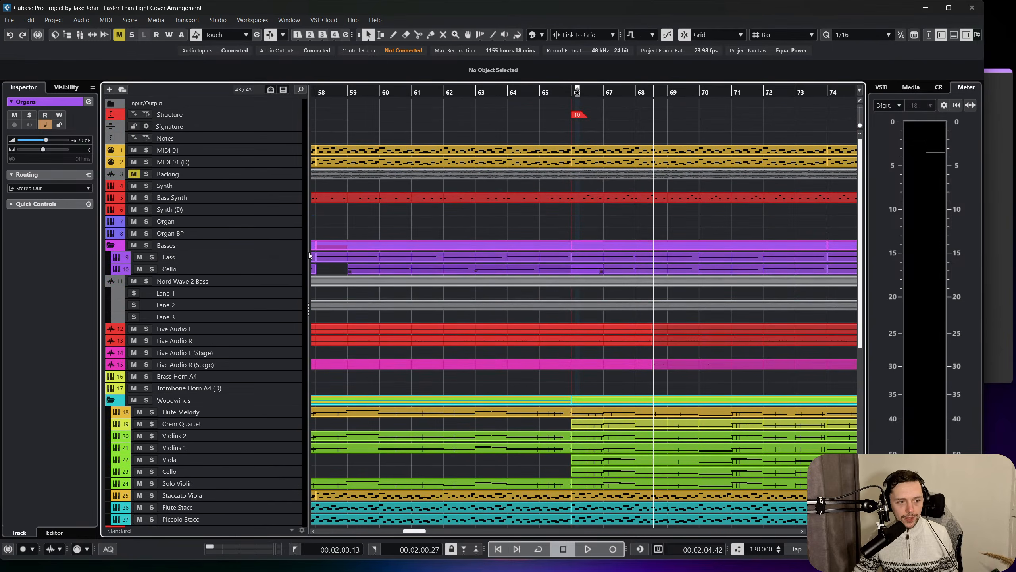
{"action": "left_click", "coordinate": [277, 224]}
{"action": "right_click", "coordinate": [272, 150]}
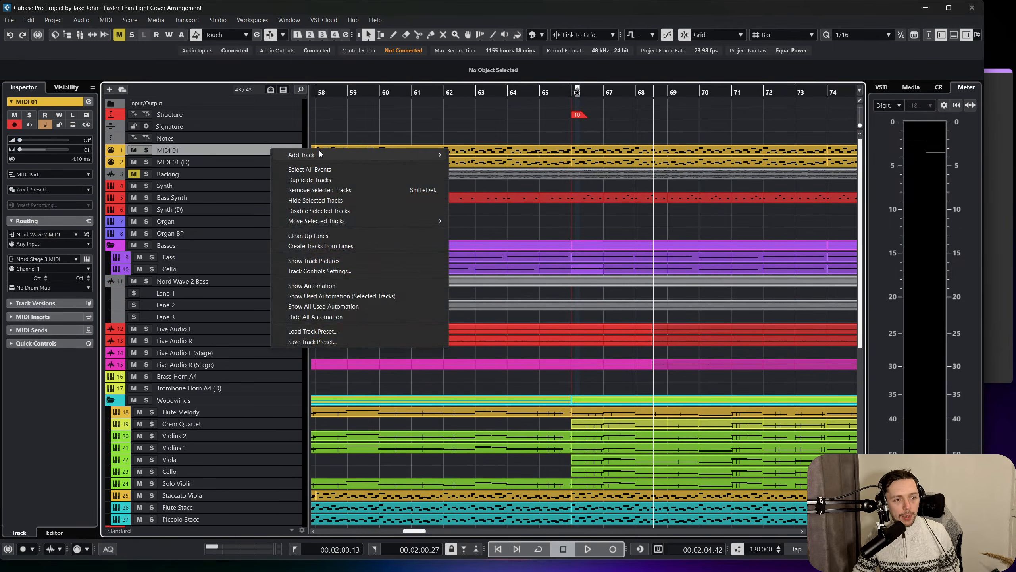
{"action": "mouse_move", "coordinate": [420, 154]}
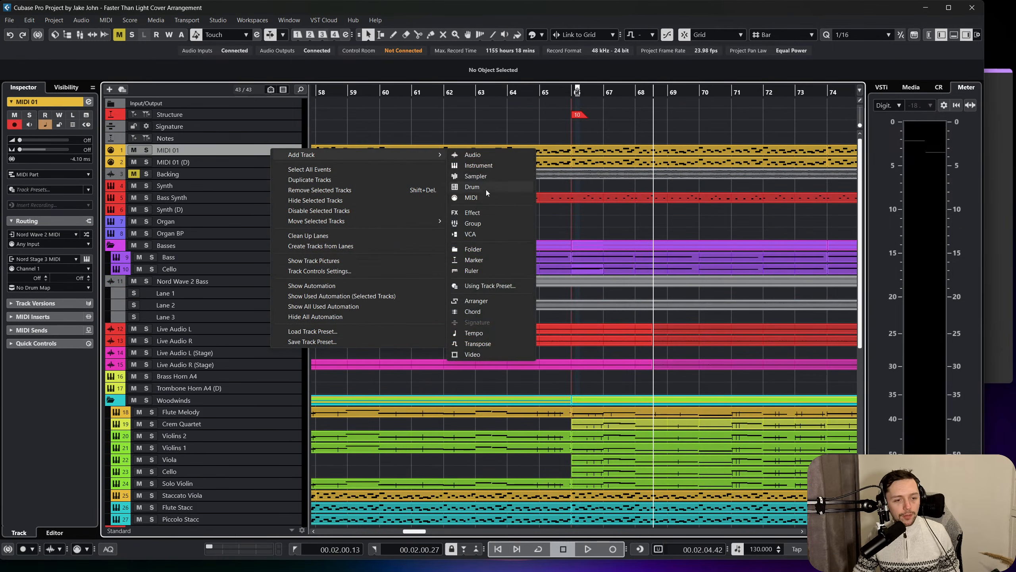
{"action": "left_click", "coordinate": [486, 248]}
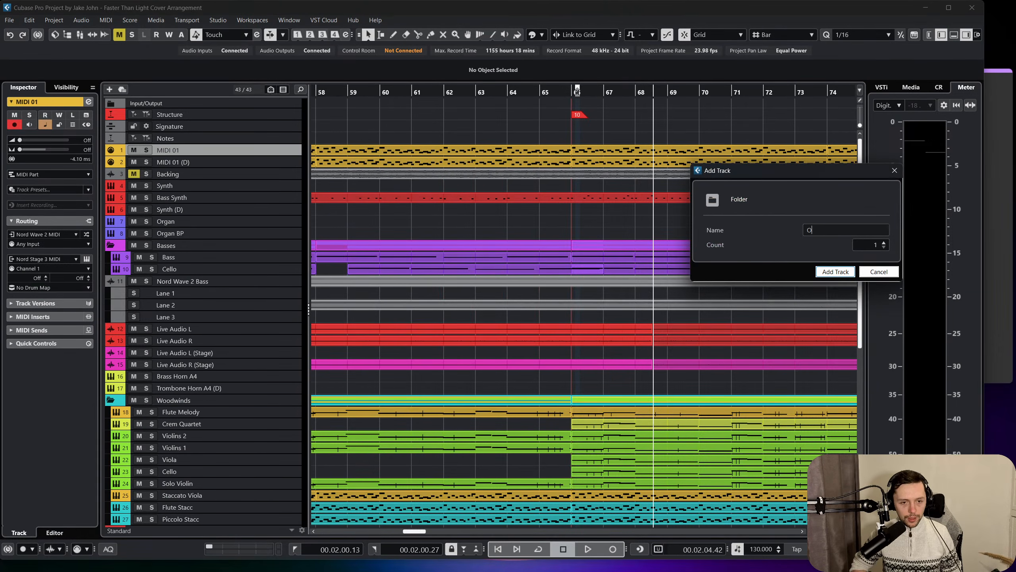
{"action": "type", "text": "Organs"}
{"action": "key", "text": "Return"}
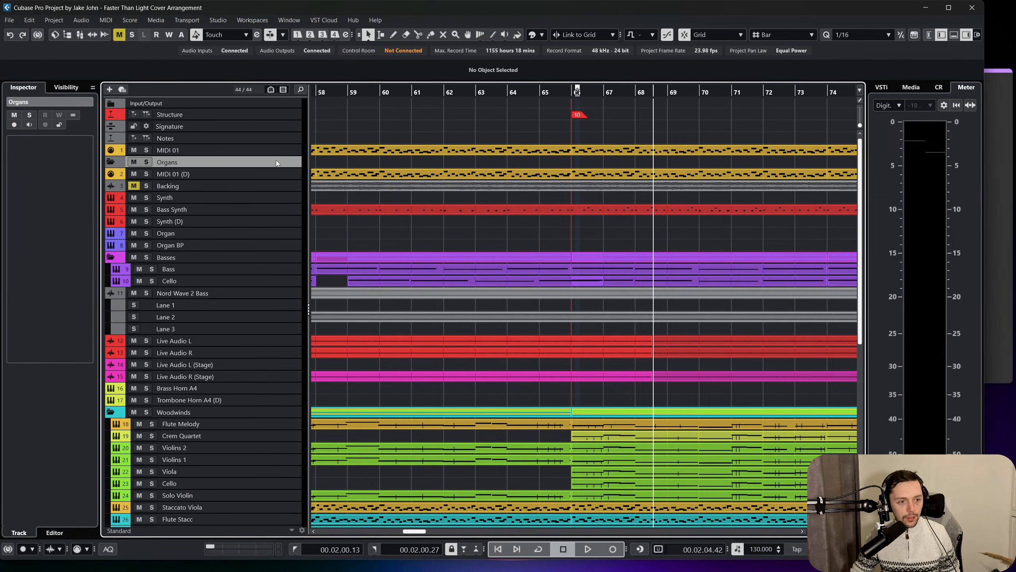
Place the Organs folder below Synth (D), put the Organ and Organ BP tracks inside it and collapse it.
{"action": "left_click_drag", "start_coordinate": [276, 160], "coordinate": [270, 222]}
{"action": "left_click", "coordinate": [275, 234]}
{"action": "left_click", "coordinate": [274, 242], "text": "shift"}
{"action": "left_click", "coordinate": [110, 222]}
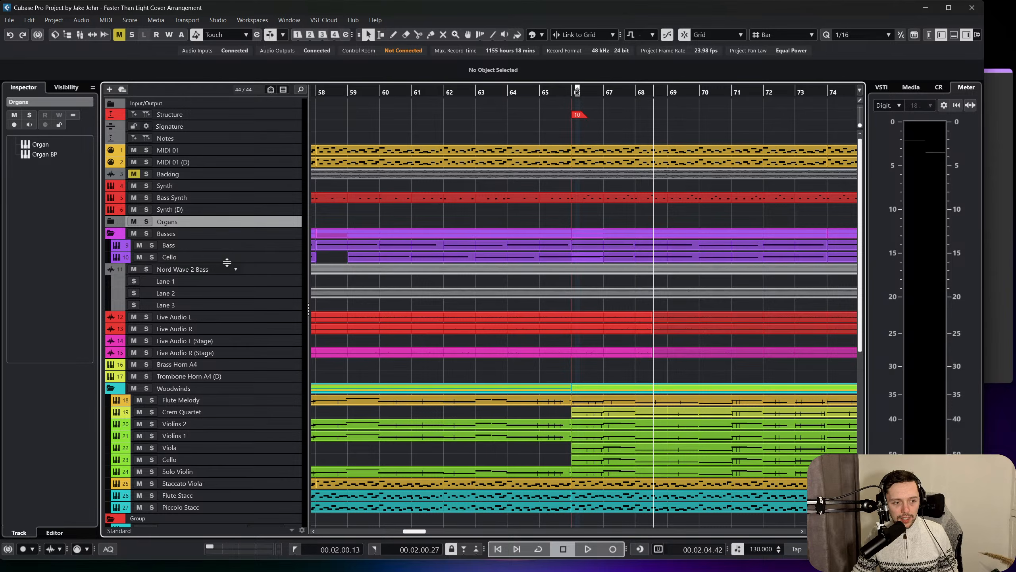
Add a folder track named Live Keys below the Organs folder.
{"action": "right_click", "coordinate": [255, 225]}
{"action": "mouse_move", "coordinate": [286, 230]}
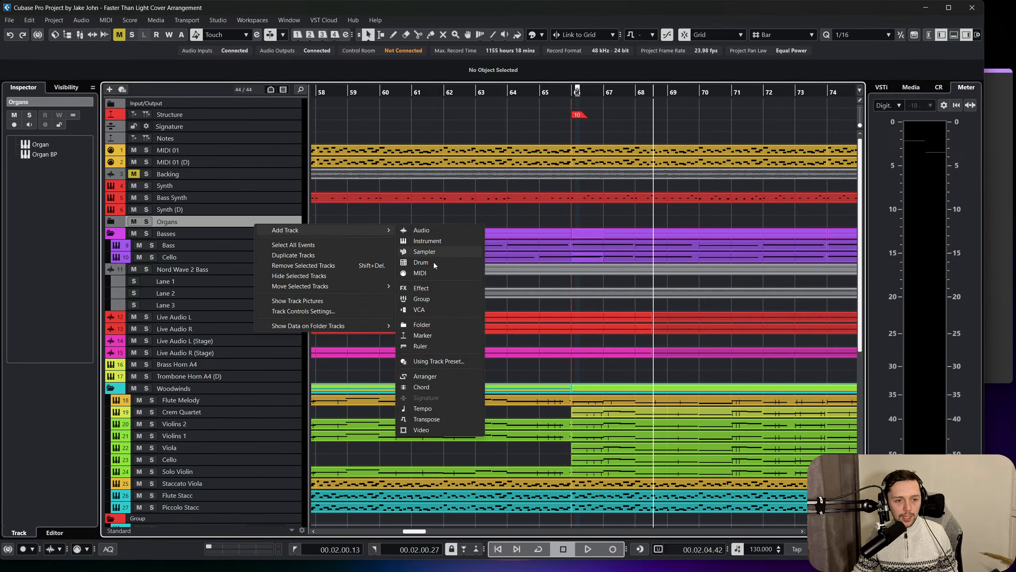
{"action": "left_click", "coordinate": [431, 324]}
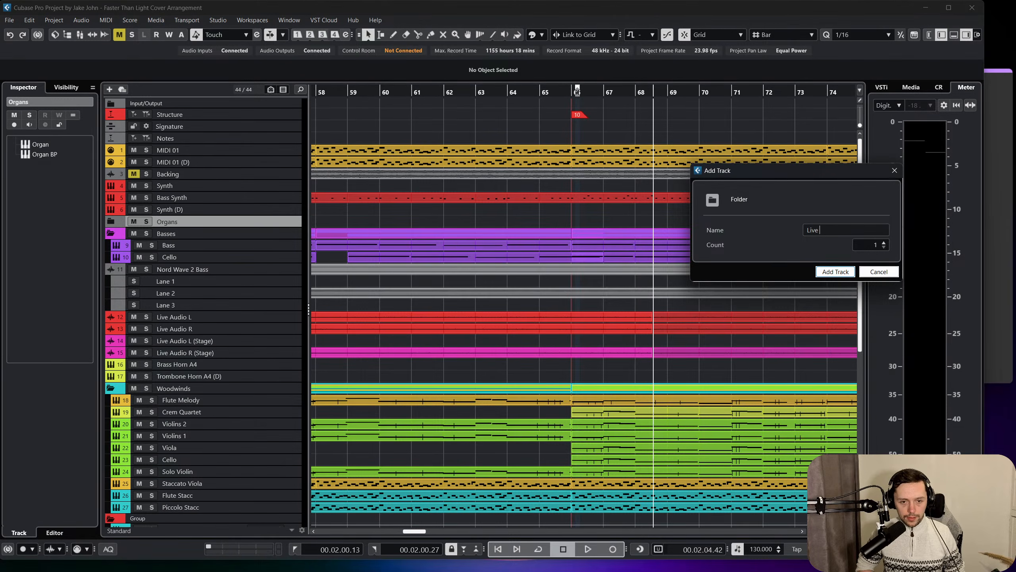
{"action": "type", "text": "Live Keys"}
{"action": "key", "text": "Return"}
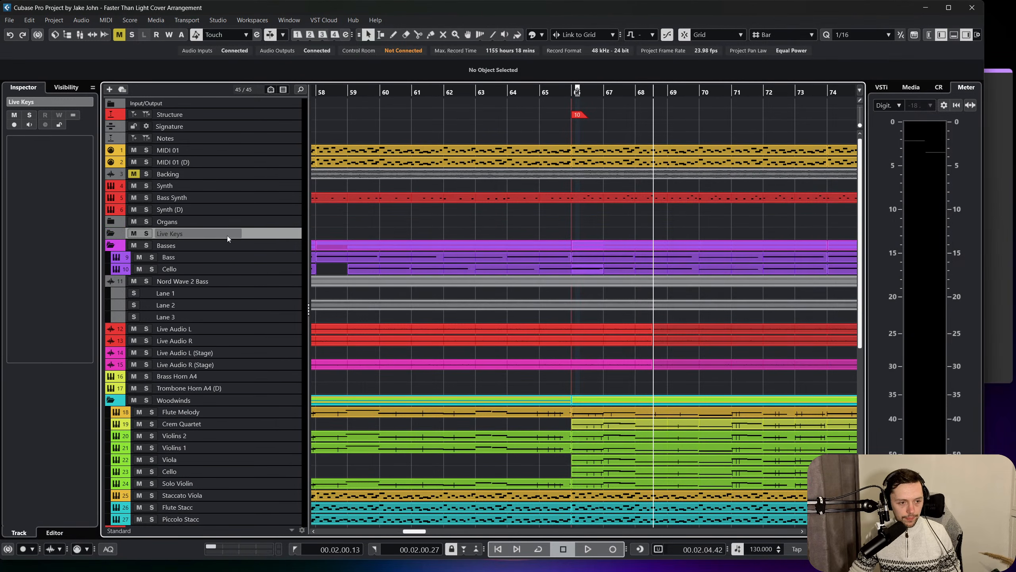
Place the Live Keys folder above Basses, put Nord Wave 2 Bass and the four Live Audio tracks inside it and collapse it.
{"action": "left_click_drag", "start_coordinate": [257, 245], "coordinate": [261, 273]}
{"action": "left_click", "coordinate": [273, 282]}
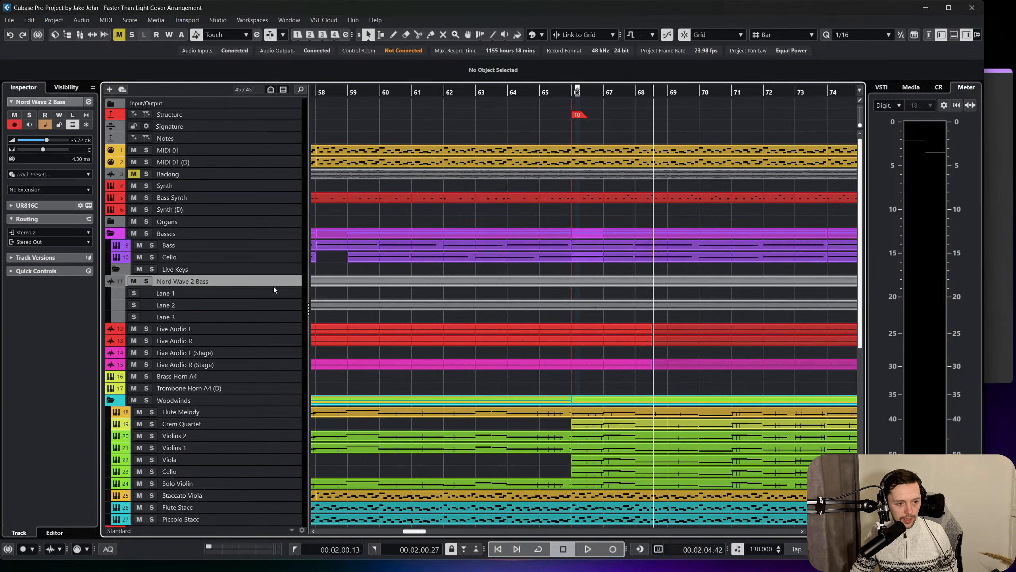
{"action": "left_click", "coordinate": [267, 364], "text": "shift"}
{"action": "left_click_drag", "start_coordinate": [266, 364], "coordinate": [177, 231]}
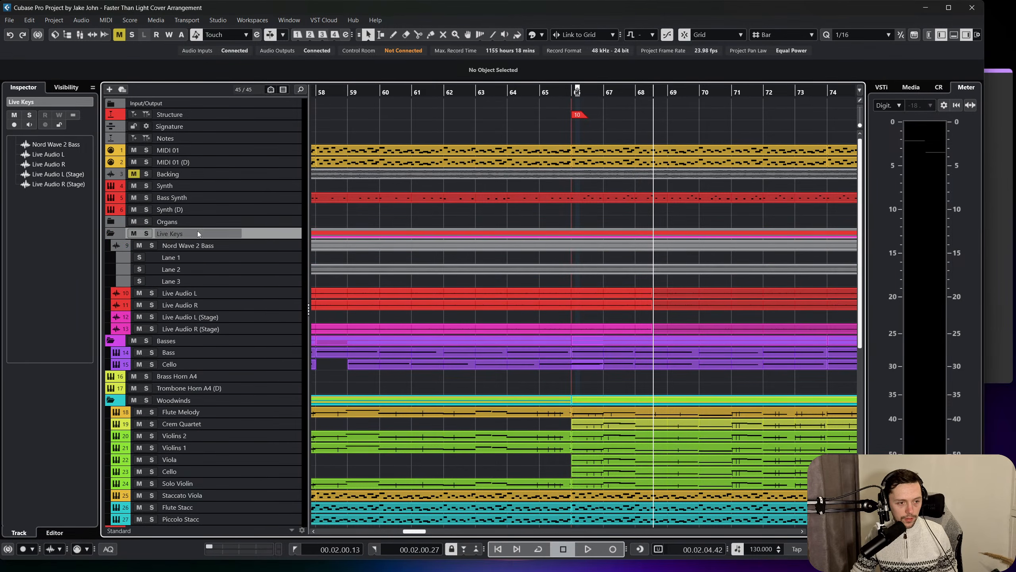
{"action": "left_click", "coordinate": [112, 232]}
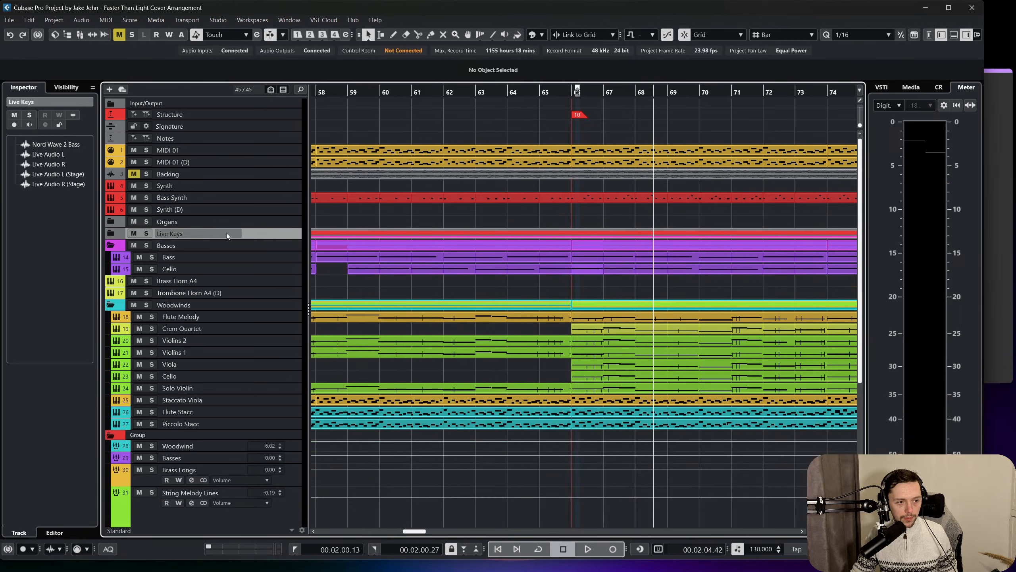
Colour the Live Keys folder red and move it directly above the MIDI 01 track.
{"action": "left_click", "coordinate": [542, 35]}
{"action": "left_click", "coordinate": [648, 51]}
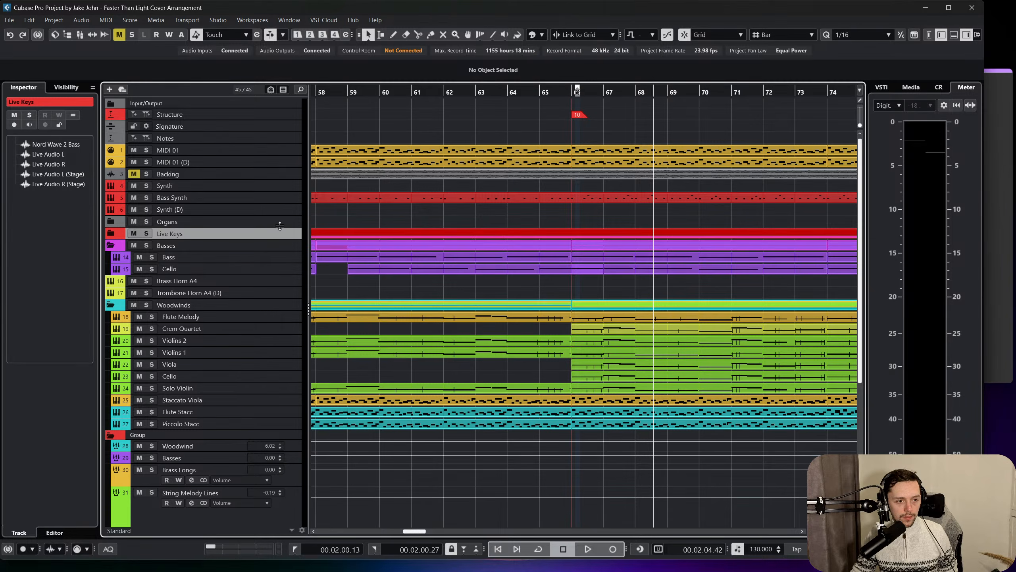
{"action": "left_click_drag", "start_coordinate": [280, 226], "coordinate": [248, 153]}
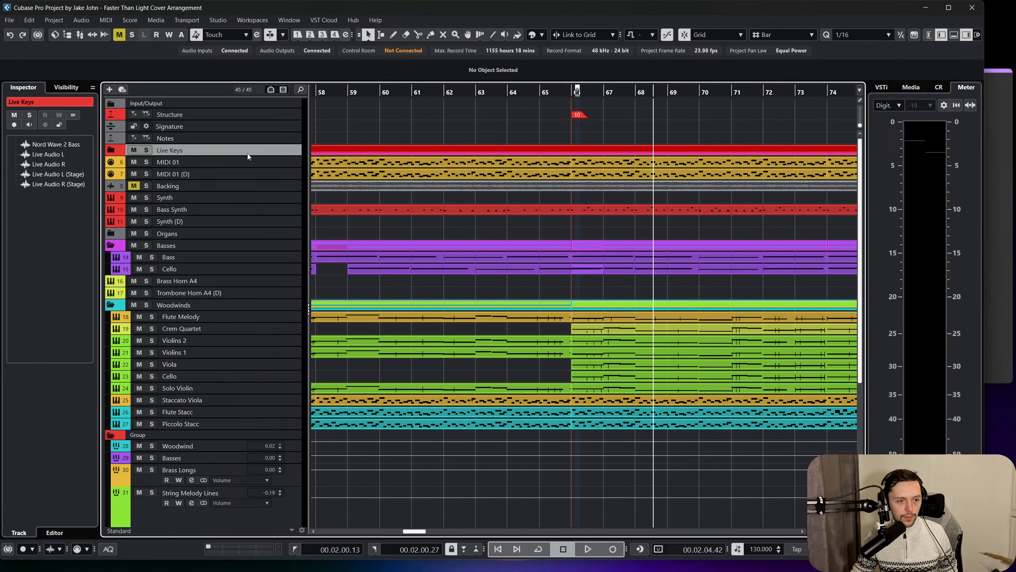
Add a folder track named MIDI directly below the MIDI 01 track.
{"action": "left_click", "coordinate": [248, 161]}
{"action": "right_click", "coordinate": [255, 161]}
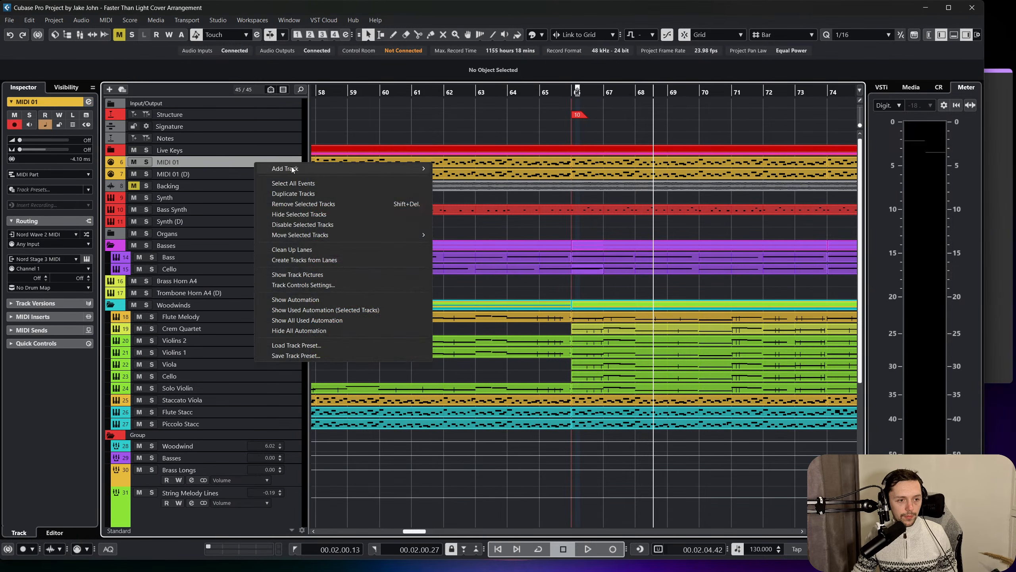
{"action": "mouse_move", "coordinate": [293, 170]}
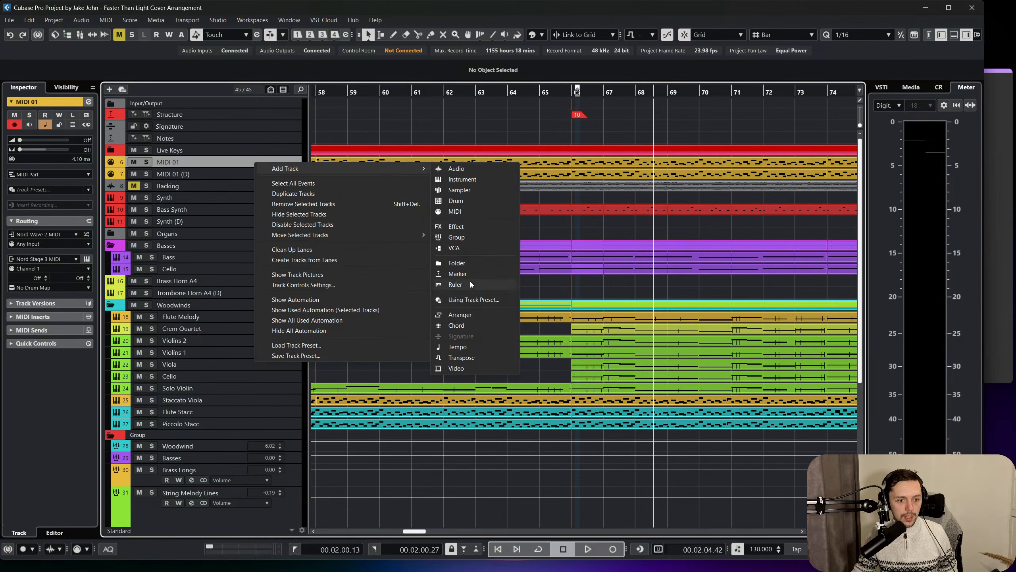
{"action": "left_click", "coordinate": [464, 263]}
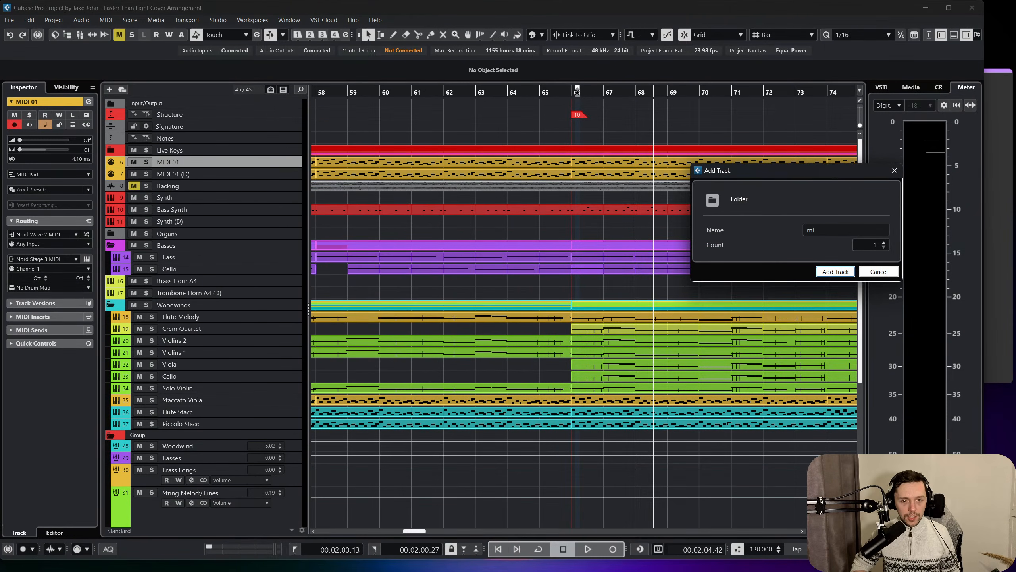
{"action": "type", "text": "m"}
{"action": "key", "text": "BackSpace"}
{"action": "type", "text": "MIDI"}
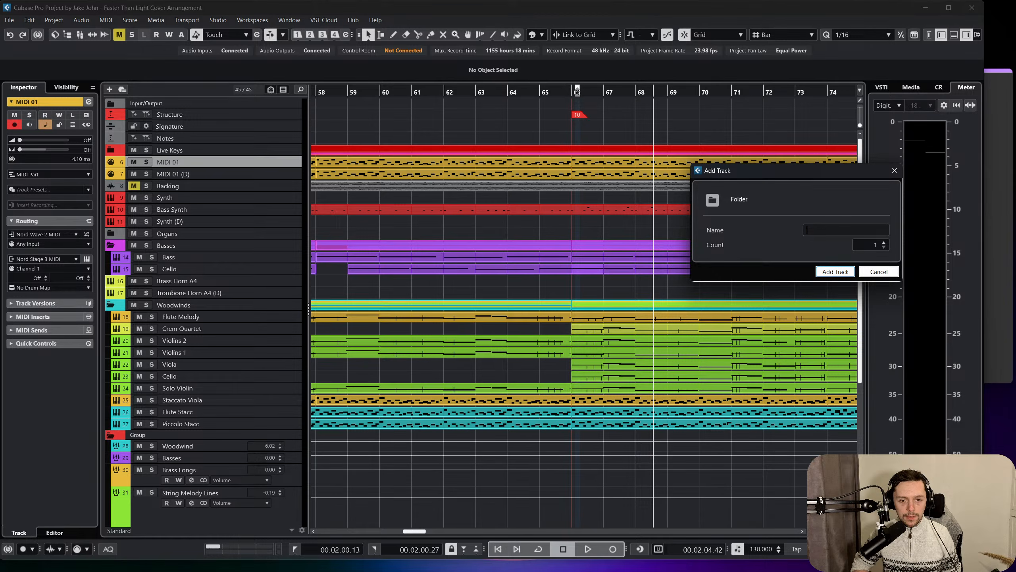
{"action": "key", "text": "Return"}
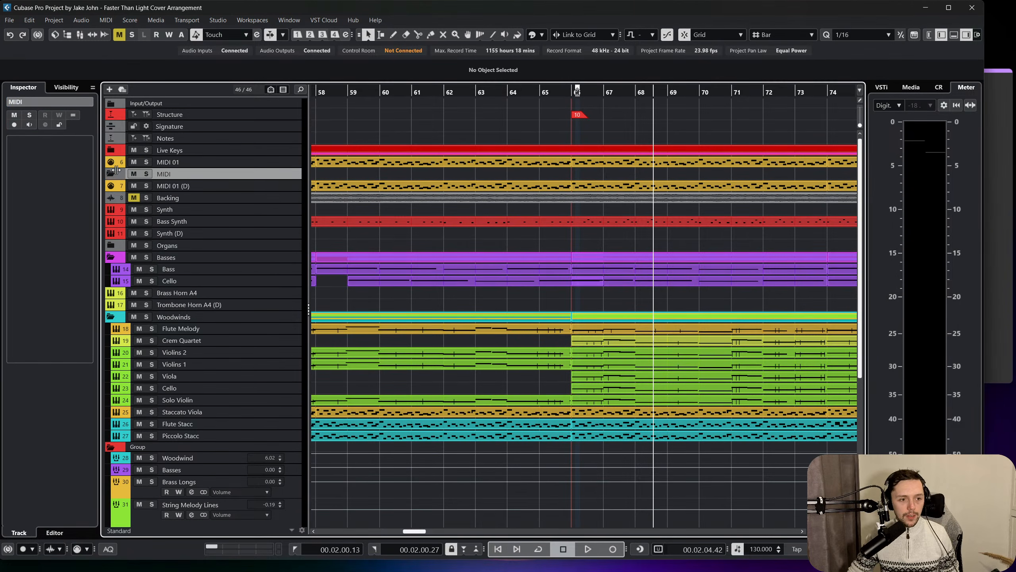
Place the MIDI folder below Live Keys and put the MIDI 01 and MIDI 01 (D) tracks inside it.
{"action": "left_click_drag", "start_coordinate": [256, 174], "coordinate": [248, 161]}
{"action": "left_click", "coordinate": [262, 176]}
{"action": "left_click", "coordinate": [260, 184], "text": "shift"}
{"action": "left_click", "coordinate": [248, 162]}
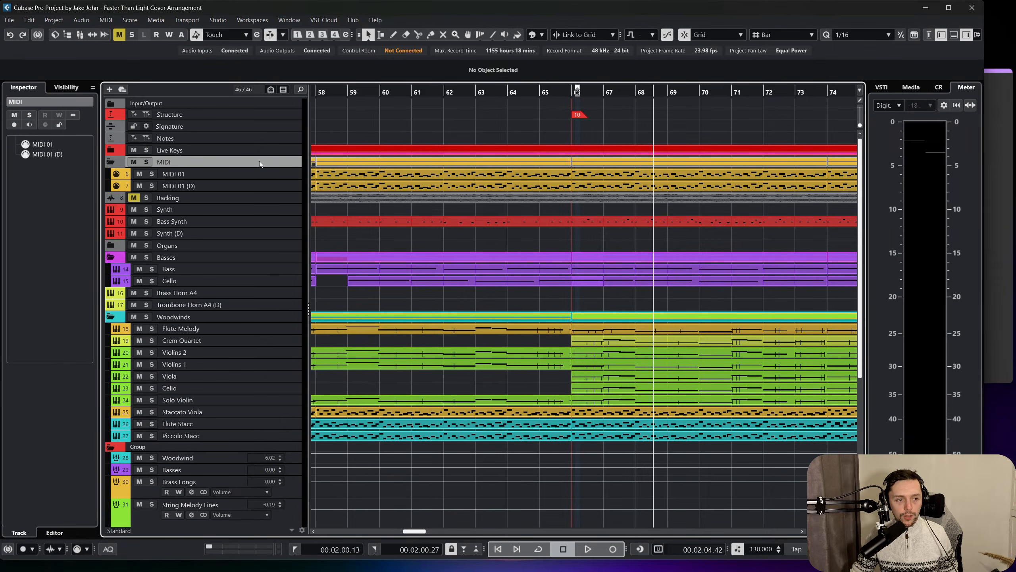
Colour the MIDI folder golden yellow and collapse it.
{"action": "left_click", "coordinate": [517, 35]}
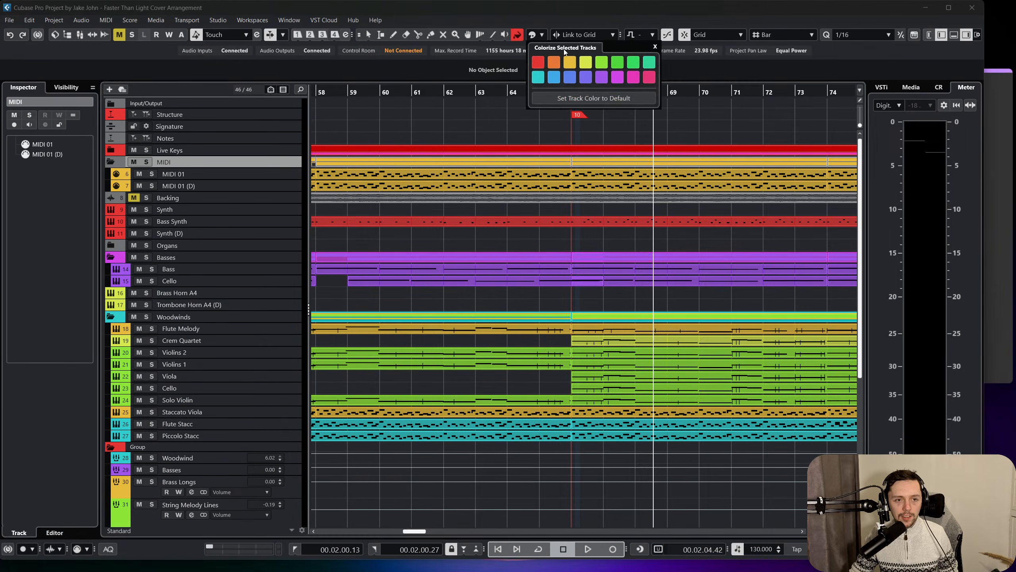
{"action": "left_click", "coordinate": [570, 62]}
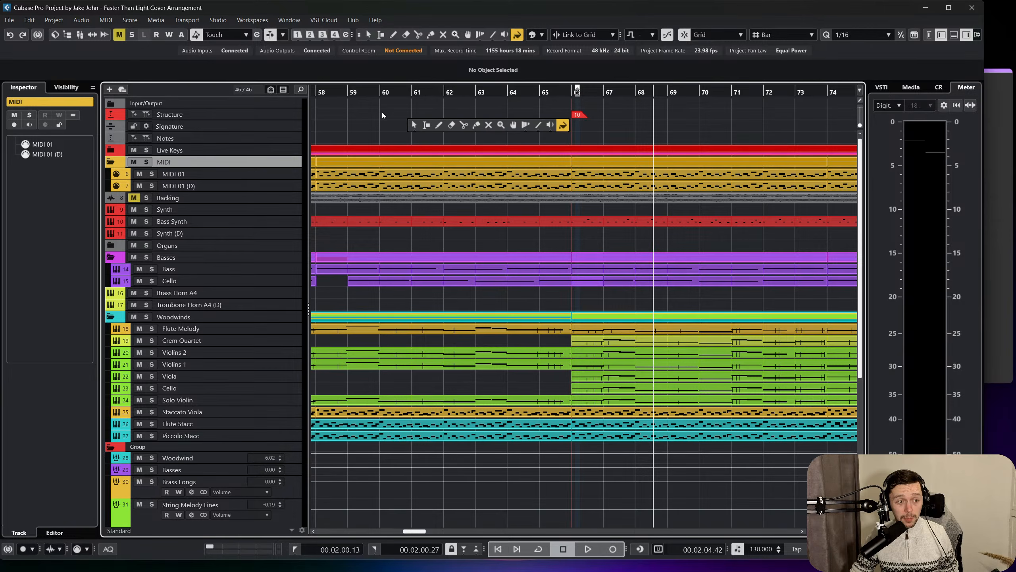
{"action": "left_click", "coordinate": [110, 162]}
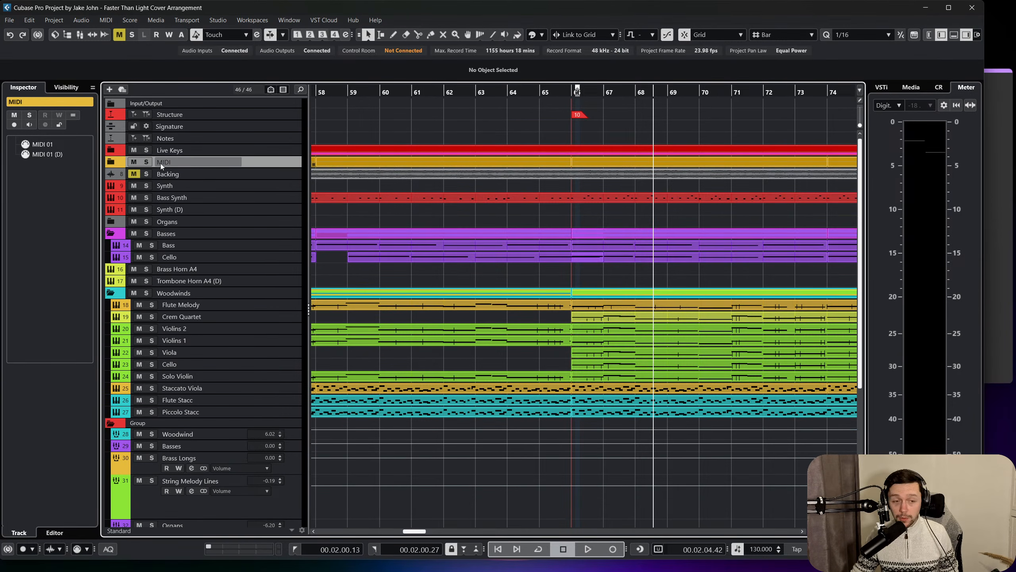
Move the Bass Synth track into the Basses folder, above the Bass track.
{"action": "scroll", "coordinate": [215, 170], "scroll_direction": "down", "scroll_amount": 3}
{"action": "scroll", "coordinate": [212, 193], "scroll_direction": "up", "scroll_amount": 3}
{"action": "left_click", "coordinate": [245, 181]}
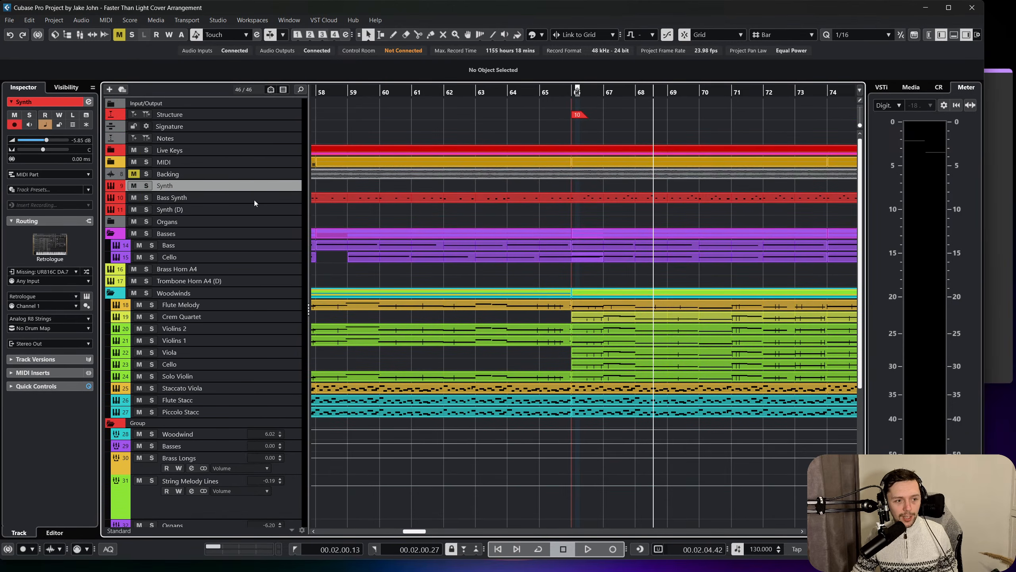
{"action": "left_click", "coordinate": [256, 197]}
{"action": "left_click", "coordinate": [261, 187]}
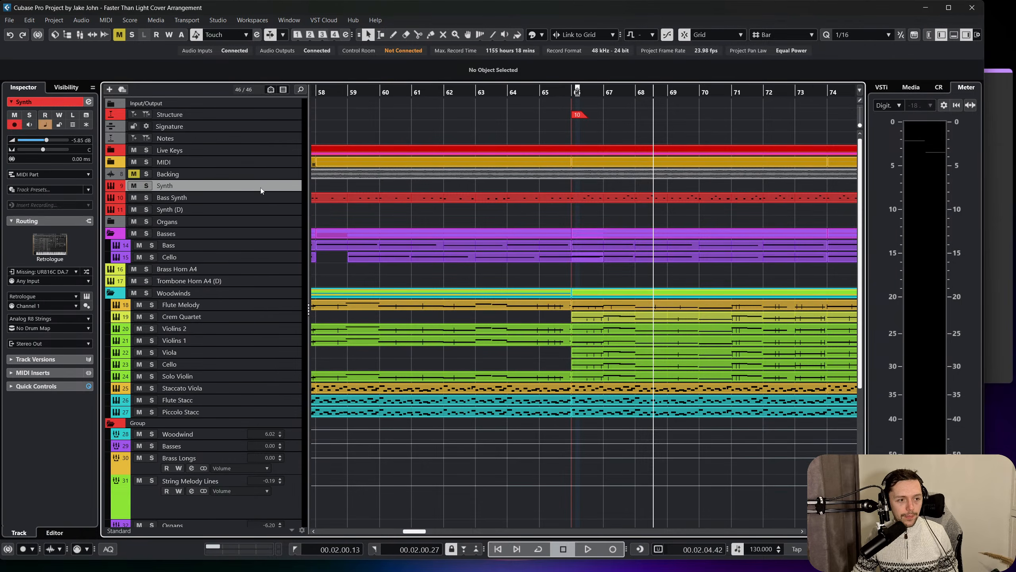
{"action": "left_click", "coordinate": [258, 200]}
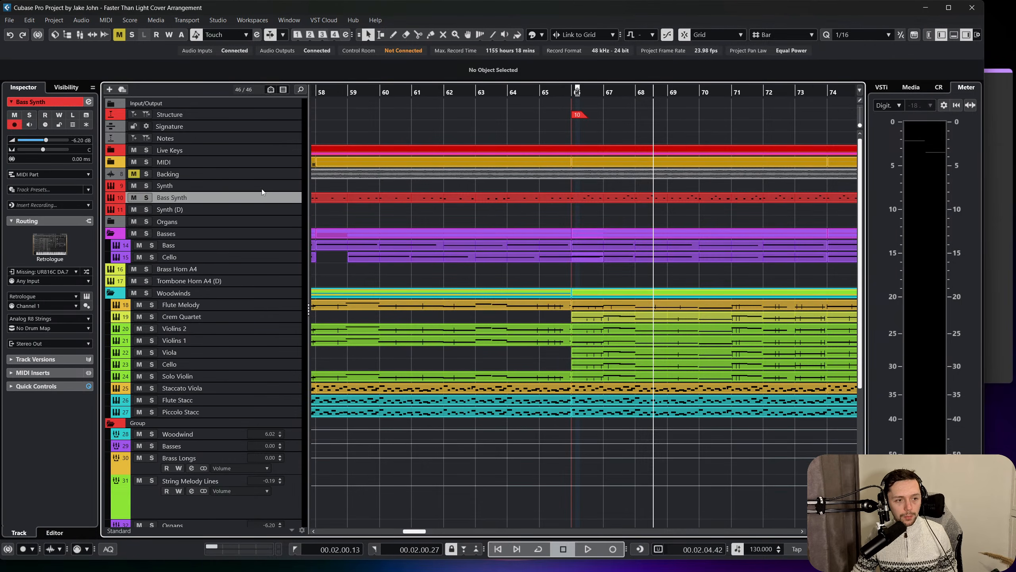
{"action": "left_click", "coordinate": [262, 188]}
{"action": "left_click", "coordinate": [264, 193]}
{"action": "left_click_drag", "start_coordinate": [268, 189], "coordinate": [258, 243]}
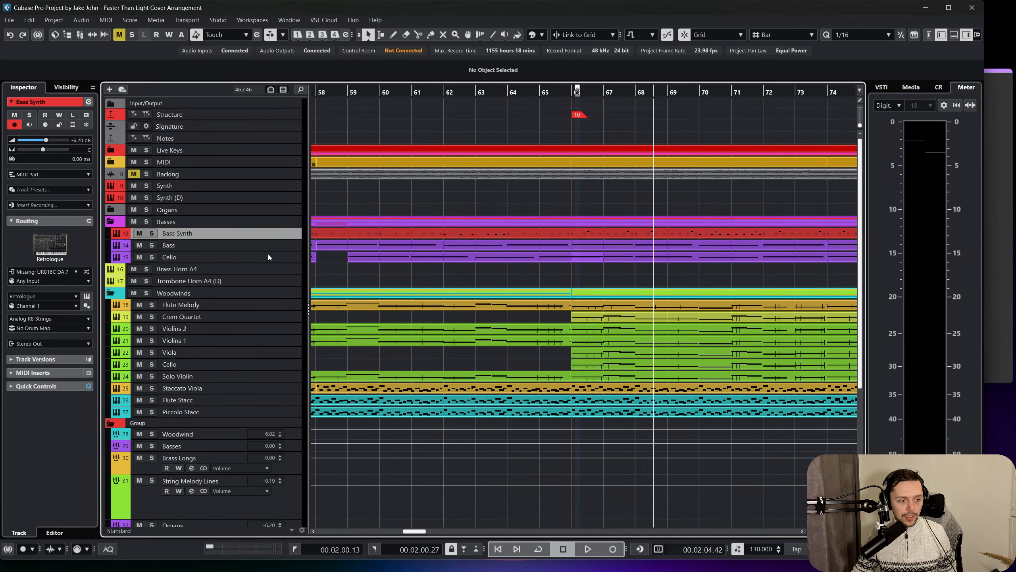
Add a folder track named Brass below the Trombone Horn A4 (D) track.
{"action": "left_click", "coordinate": [275, 272]}
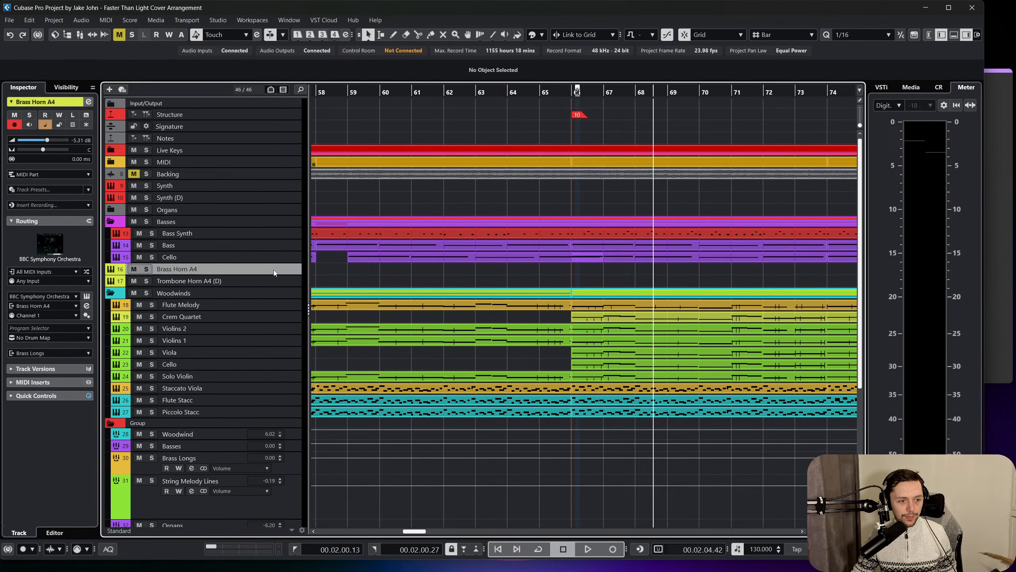
{"action": "left_click", "coordinate": [258, 288]}
{"action": "left_click", "coordinate": [253, 285]}
{"action": "right_click", "coordinate": [253, 285]}
{"action": "mouse_move", "coordinate": [299, 291]}
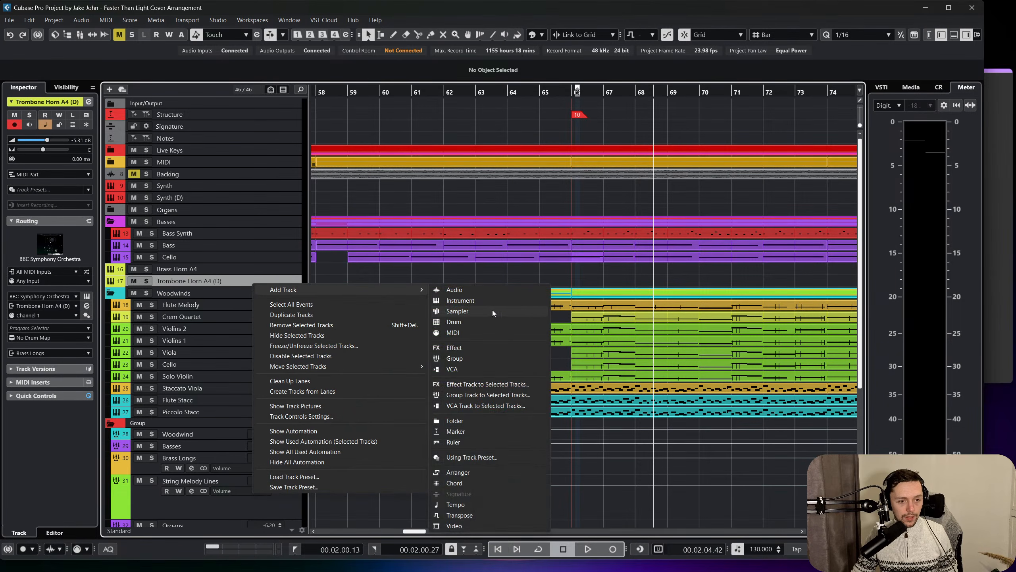
{"action": "left_click", "coordinate": [467, 420]}
{"action": "type", "text": "s"}
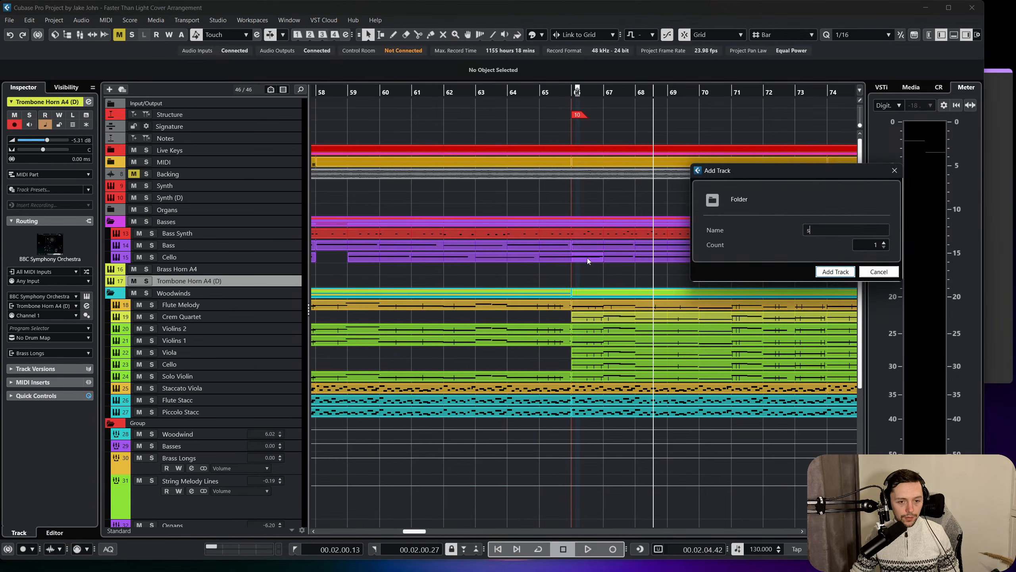
{"action": "type", "text": "tri"}
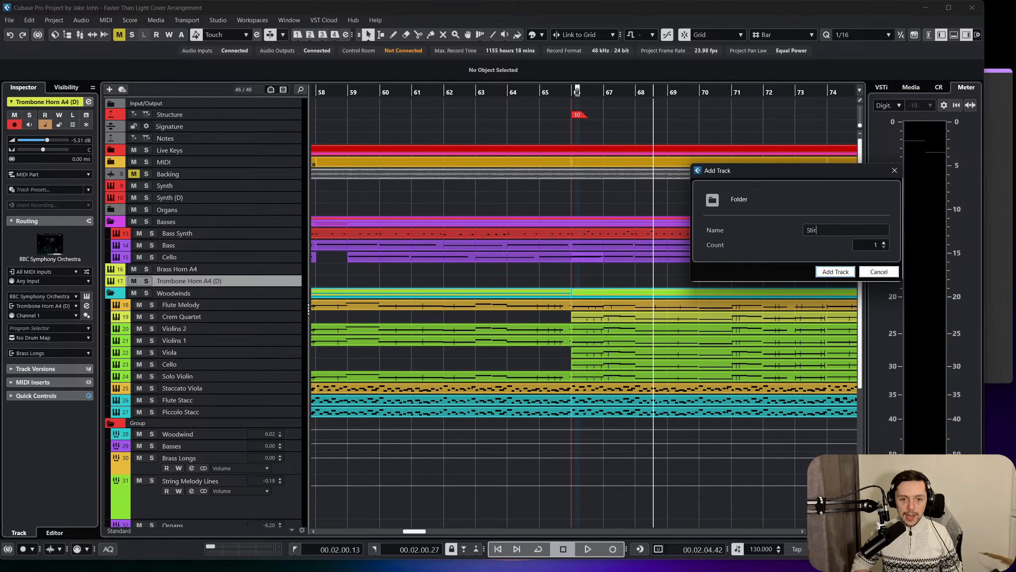
{"action": "key", "text": "BackSpace"}
{"action": "key", "text": "BackSpace"}
{"action": "key", "text": "BackSpace"}
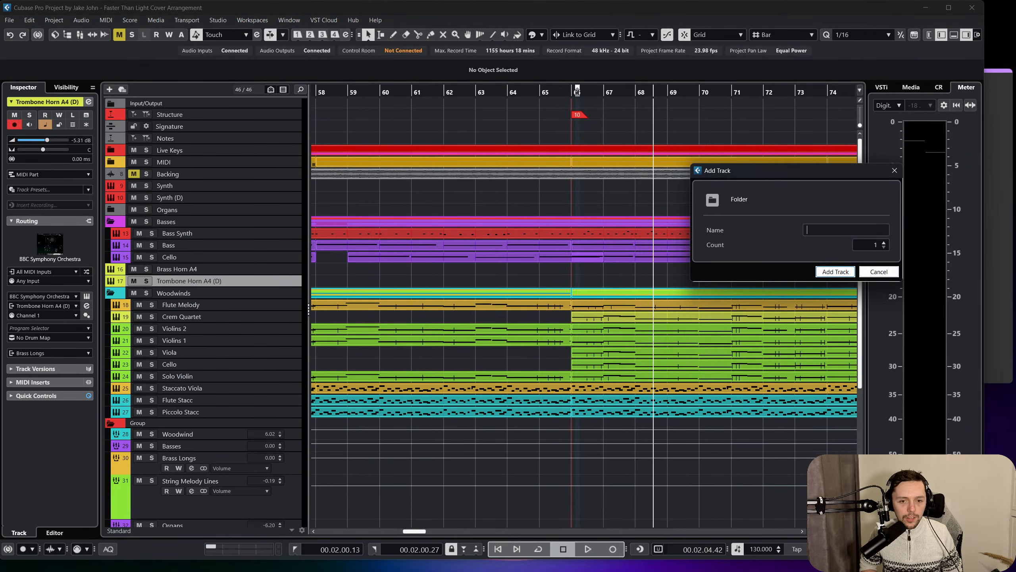
{"action": "type", "text": "s"}
{"action": "key", "text": "Return"}
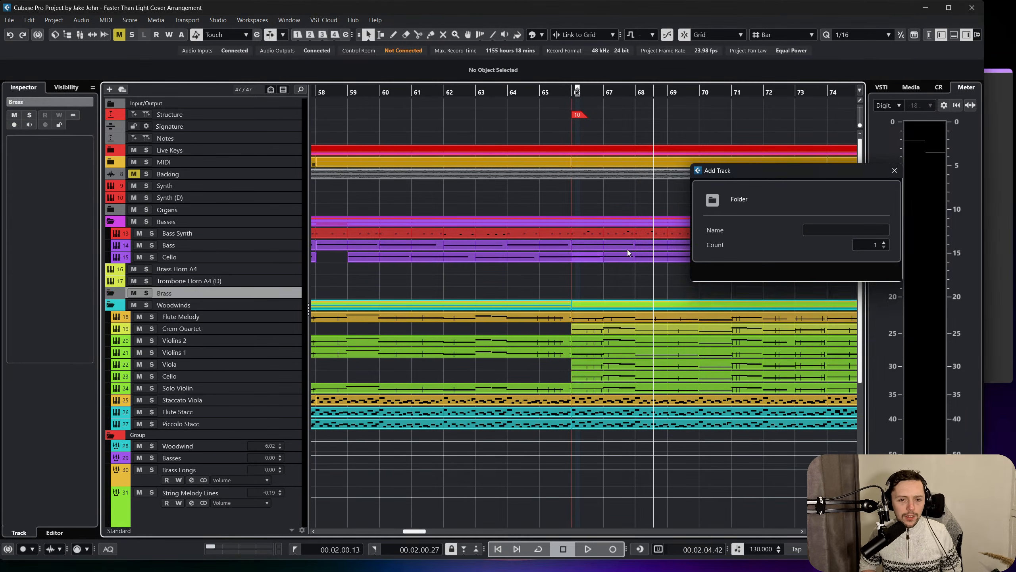
Put the Brass Horn A4 and Trombone Horn A4 (D) tracks inside the Brass folder.
{"action": "left_click", "coordinate": [268, 273]}
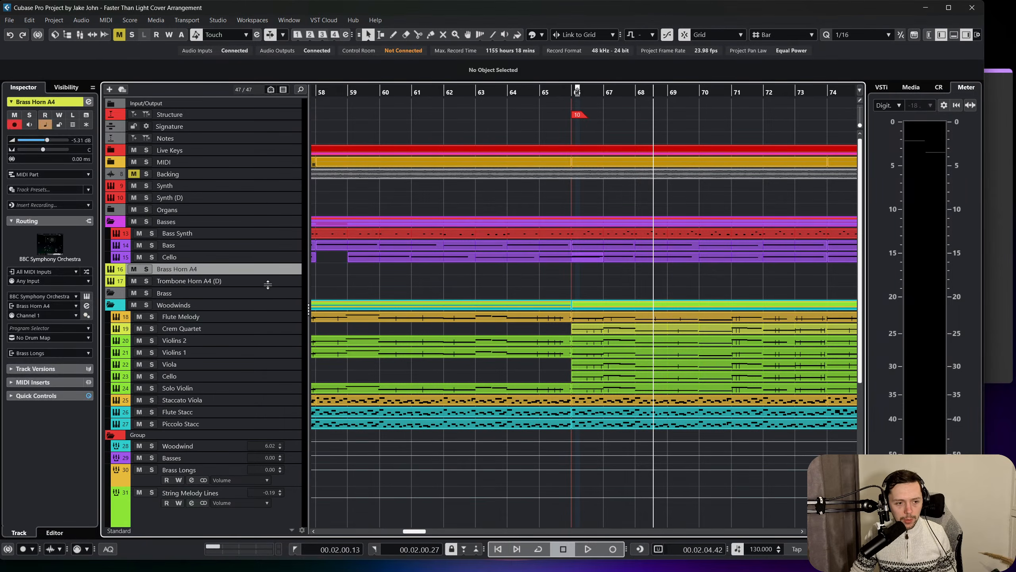
{"action": "left_click", "coordinate": [266, 282], "text": "shift"}
{"action": "left_click_drag", "start_coordinate": [259, 265], "coordinate": [250, 297]}
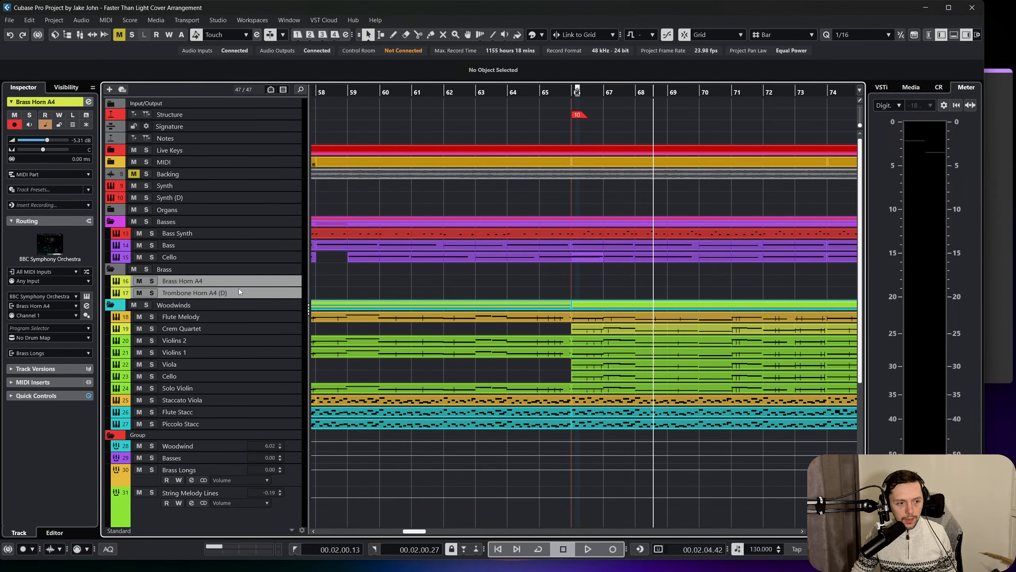
Add a folder track named Strings and place it between the Basses and Brass folders.
{"action": "right_click", "coordinate": [253, 311]}
{"action": "left_click", "coordinate": [254, 305]}
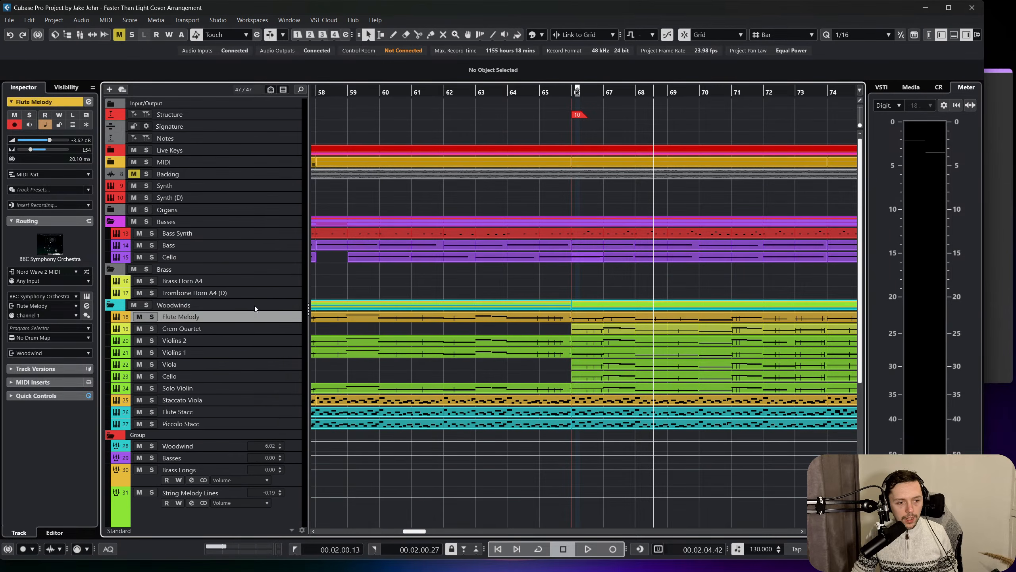
{"action": "right_click", "coordinate": [252, 304]}
{"action": "mouse_move", "coordinate": [305, 309]}
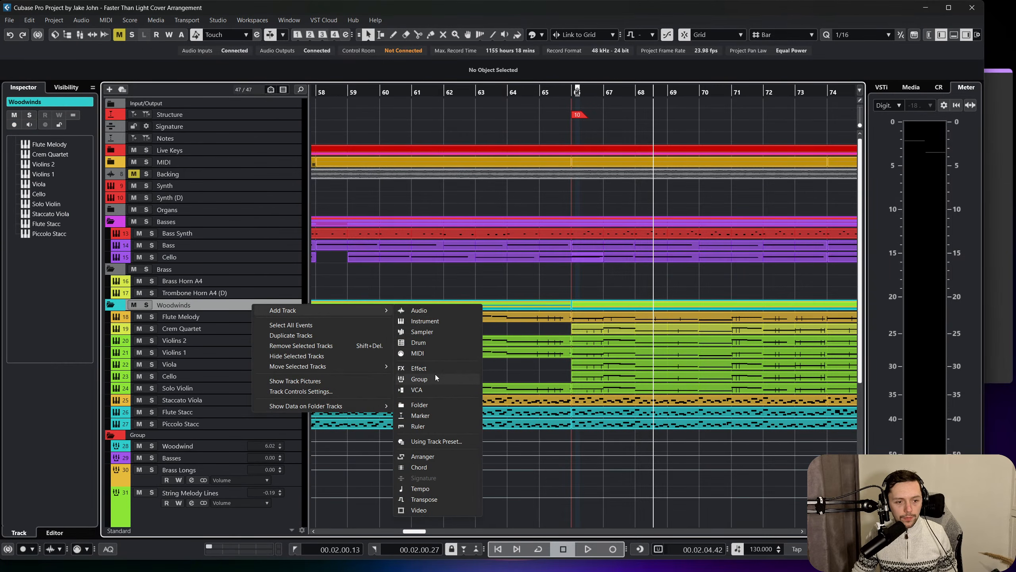
{"action": "left_click", "coordinate": [419, 404]}
{"action": "type", "text": "Strings"}
{"action": "key", "text": "Return"}
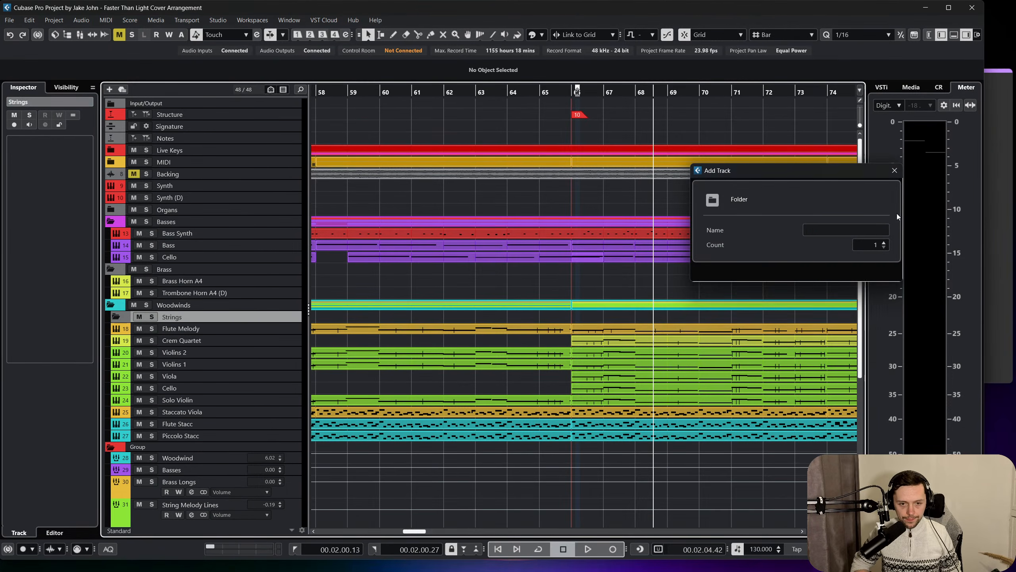
{"action": "left_click_drag", "start_coordinate": [233, 303], "coordinate": [235, 267]}
{"action": "left_click", "coordinate": [194, 296]}
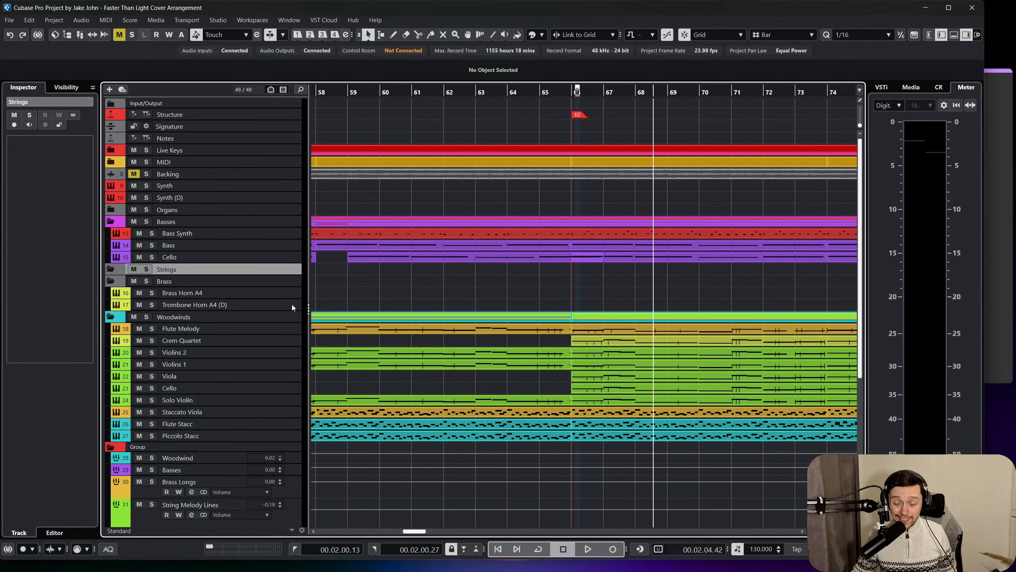
Move the six string tracks from Crem Quartet to Solo Violin out of Woodwinds into the Strings folder.
{"action": "left_click", "coordinate": [281, 333]}
{"action": "left_click", "coordinate": [277, 347]}
{"action": "left_click", "coordinate": [276, 336]}
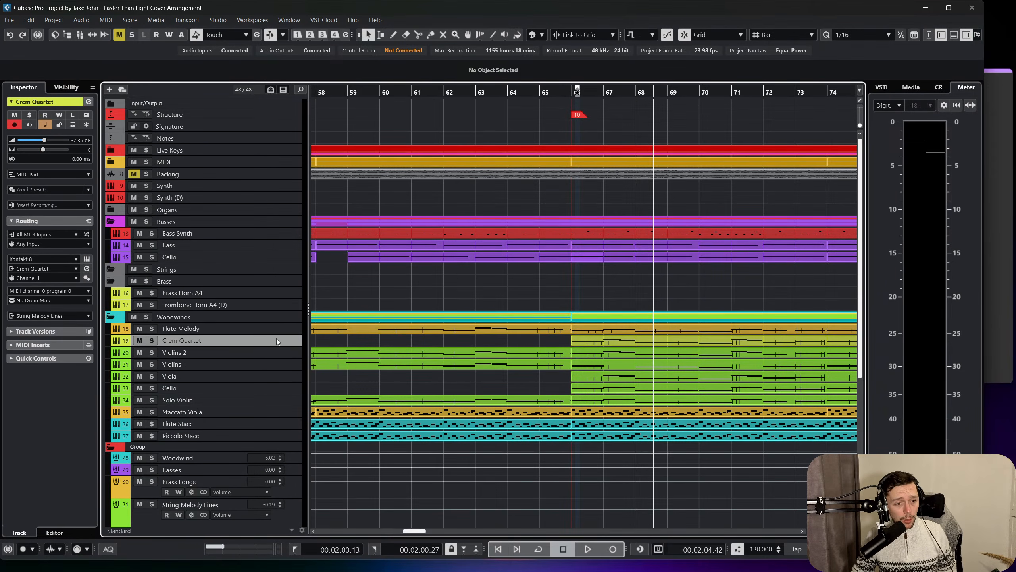
{"action": "left_click", "coordinate": [276, 395], "text": "shift"}
{"action": "left_click_drag", "start_coordinate": [261, 342], "coordinate": [242, 273]}
Colour the Strings folder light green to match its string tracks.
{"action": "left_click", "coordinate": [298, 269]}
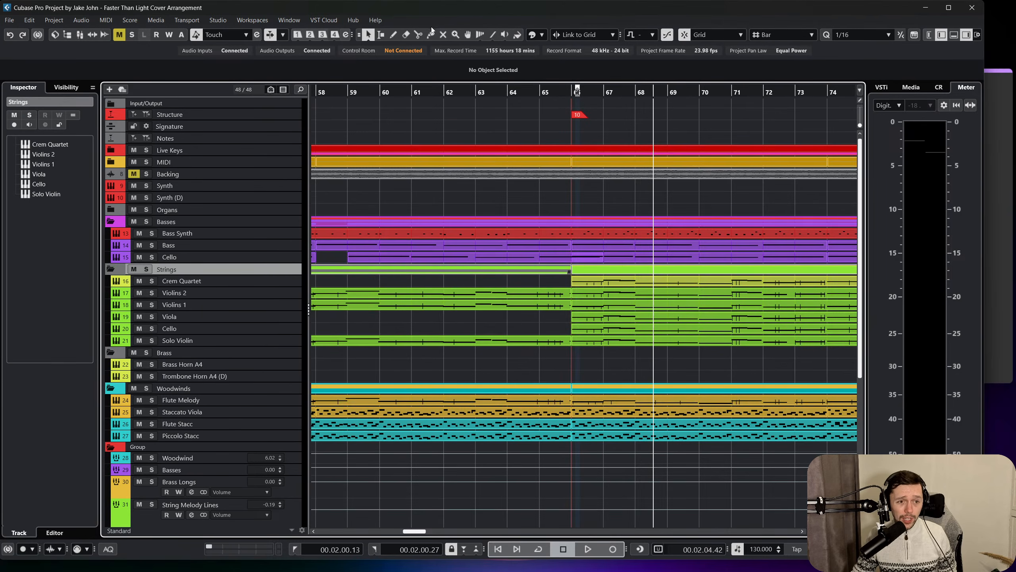
{"action": "left_click", "coordinate": [532, 35]}
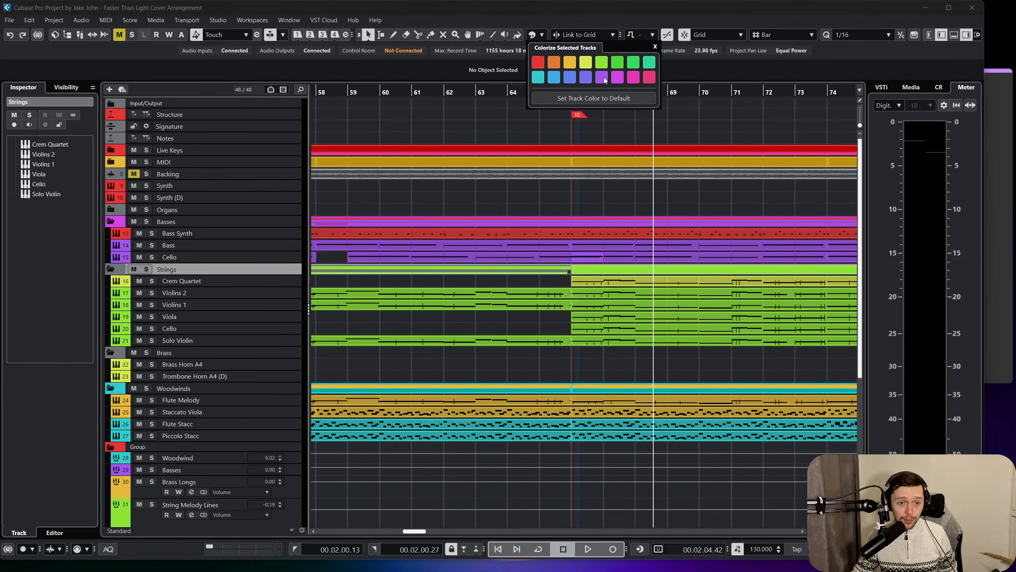
{"action": "left_click", "coordinate": [601, 62]}
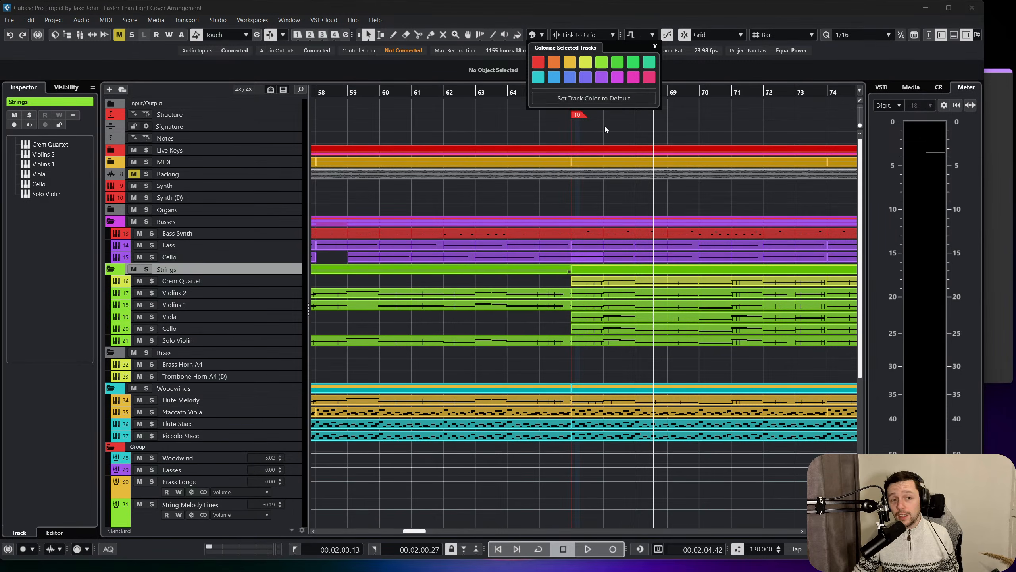
{"action": "left_click", "coordinate": [580, 206]}
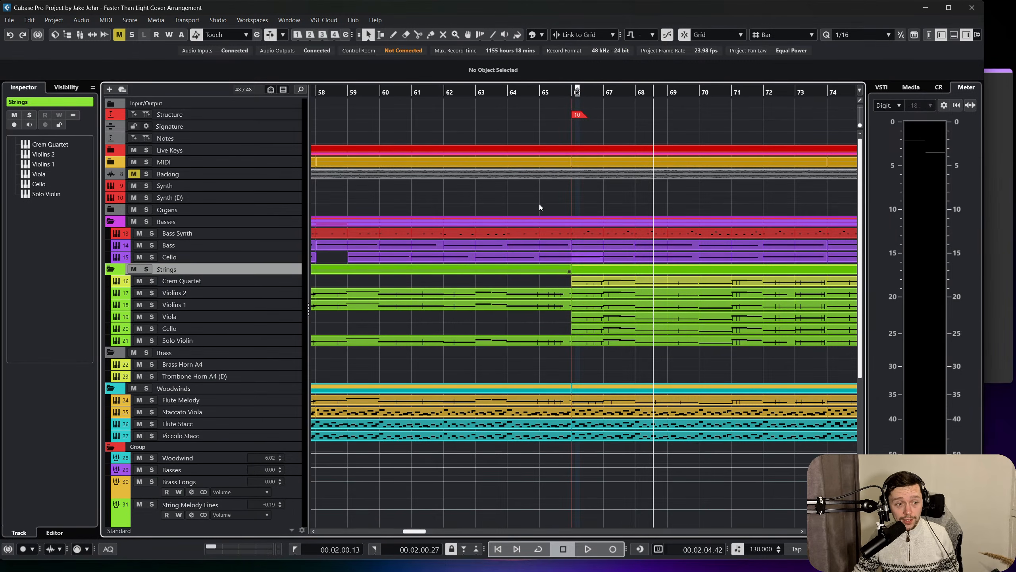
Colour the Brass folder golden yellow after trying green and violet.
{"action": "left_click", "coordinate": [255, 355]}
{"action": "left_click", "coordinate": [542, 35]}
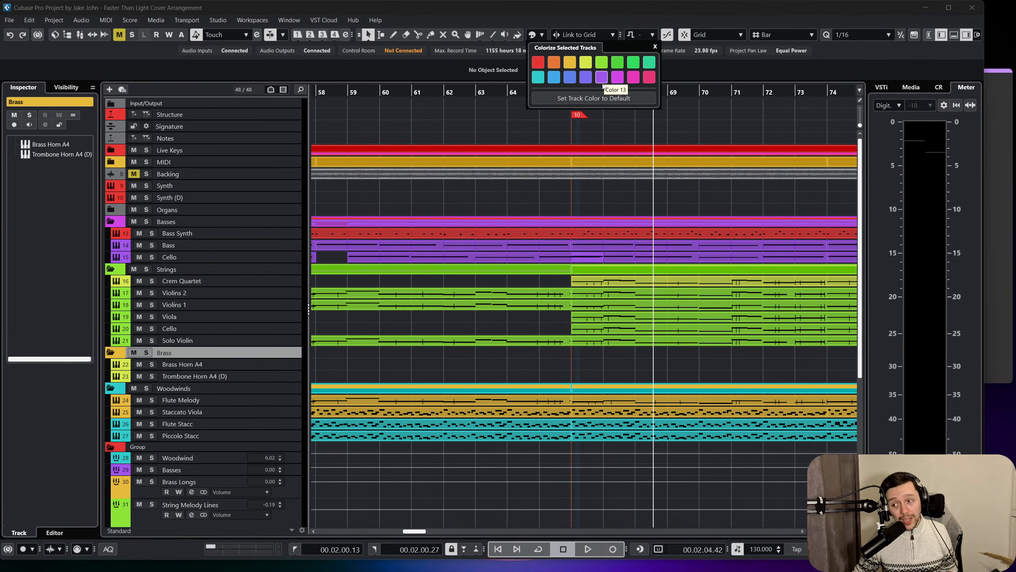
{"action": "left_click", "coordinate": [600, 63]}
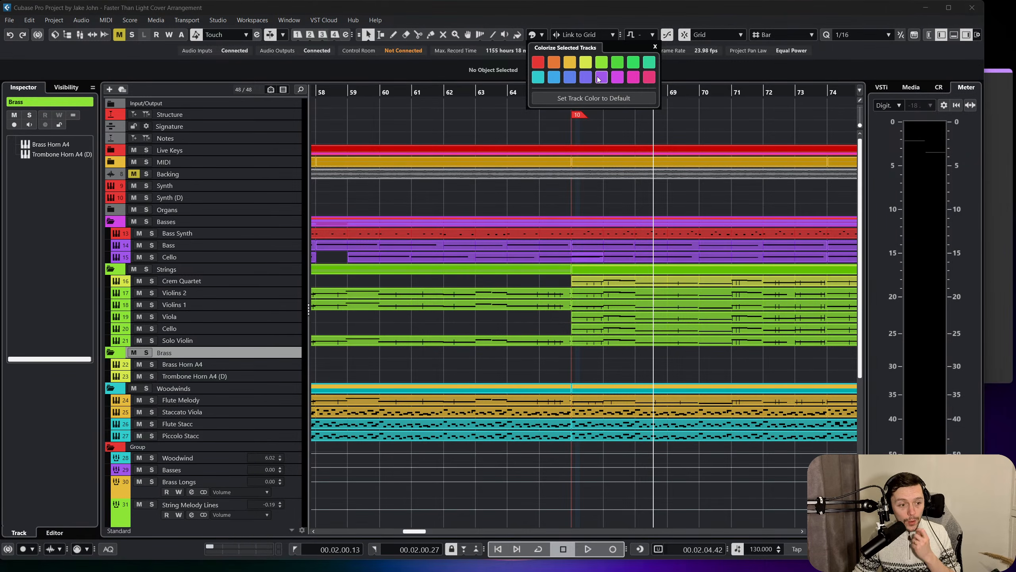
{"action": "left_click", "coordinate": [586, 77]}
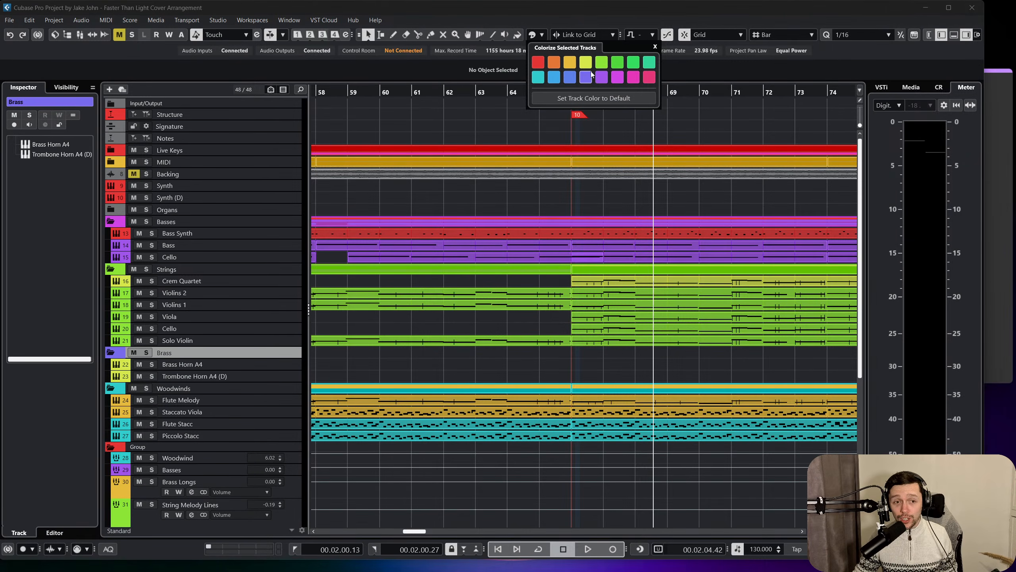
{"action": "left_click", "coordinate": [584, 61]}
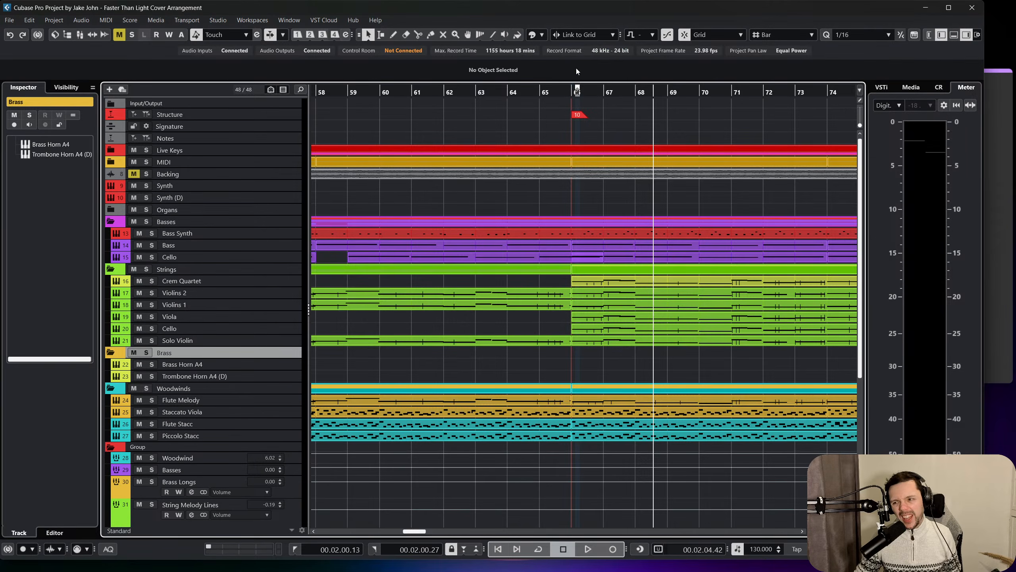
{"action": "scroll", "coordinate": [561, 212], "scroll_direction": "down", "scroll_amount": 4}
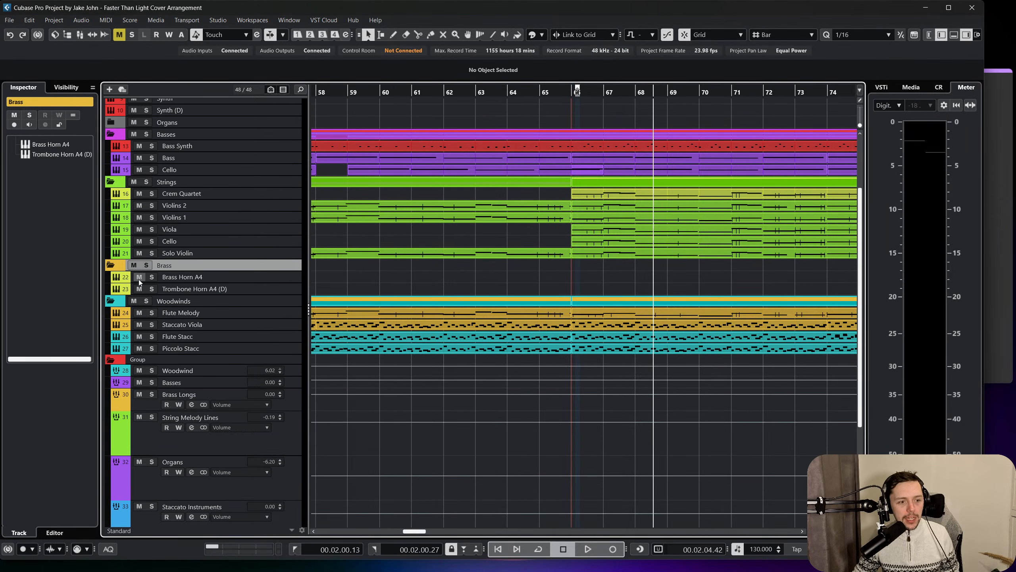
Collapse the Group, Woodwinds, Brass, Strings and Basses folders in the track list.
{"action": "scroll", "coordinate": [237, 310], "scroll_direction": "up", "scroll_amount": 4}
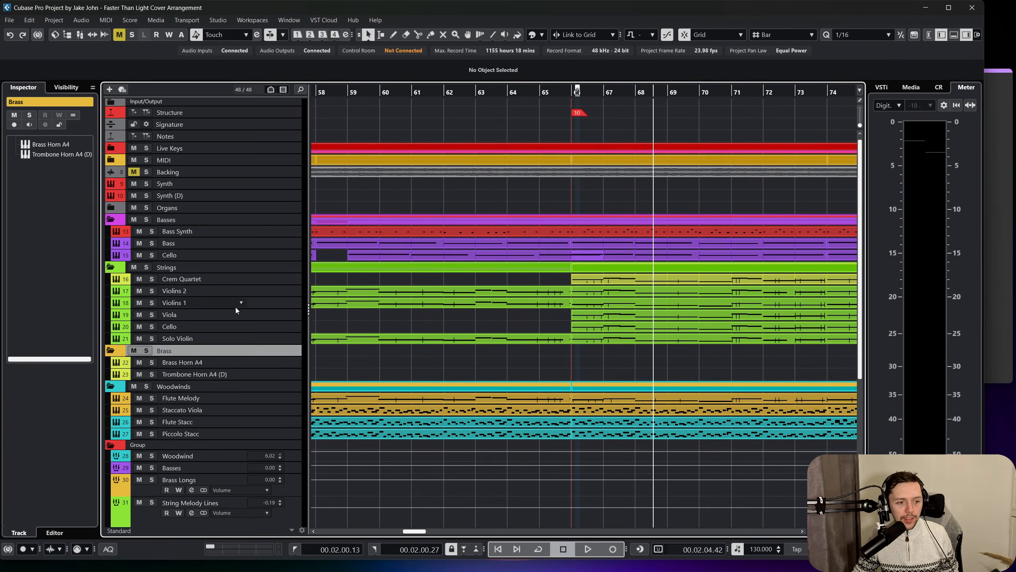
{"action": "left_click", "coordinate": [111, 445]}
{"action": "left_click", "coordinate": [110, 386]}
{"action": "left_click", "coordinate": [110, 350]}
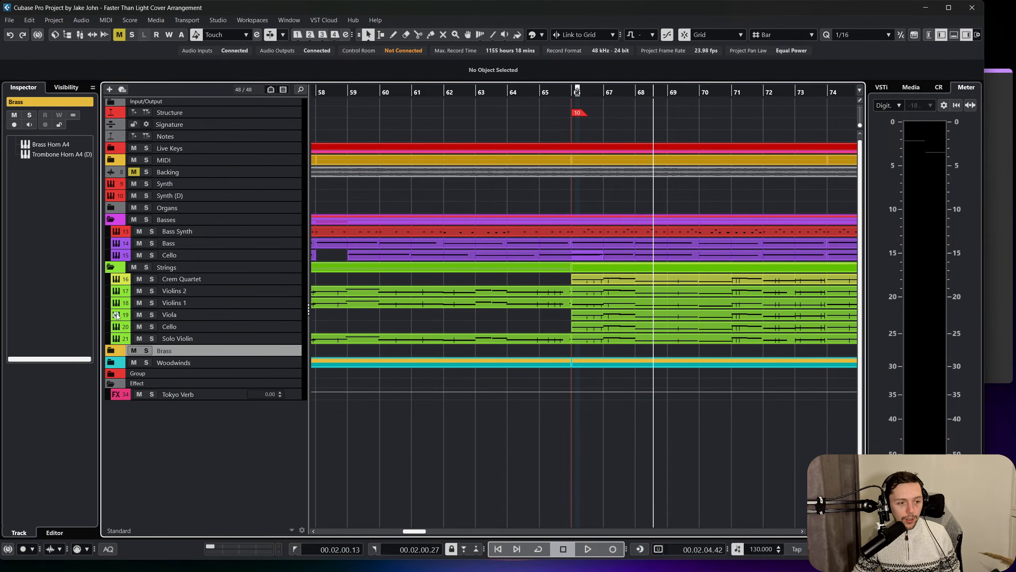
{"action": "left_click", "coordinate": [110, 267]}
{"action": "left_click", "coordinate": [110, 220]}
Move the Synth track into the Basses folder and remove the leftover Synth (D) track.
{"action": "left_click", "coordinate": [188, 183]}
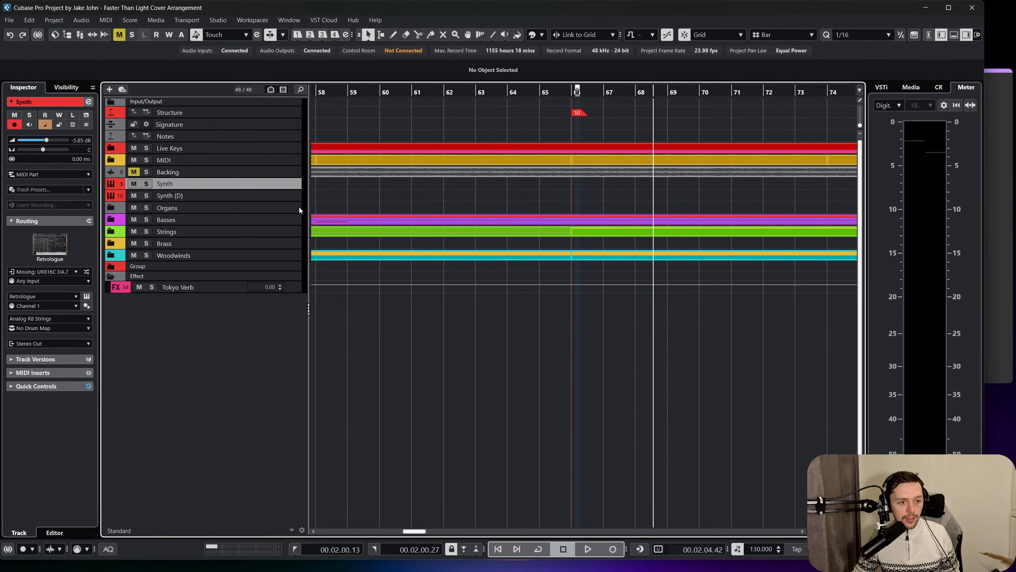
{"action": "scroll", "coordinate": [490, 224], "scroll_direction": "left", "scroll_amount": 10}
{"action": "scroll", "coordinate": [492, 235], "scroll_direction": "left", "scroll_amount": 4}
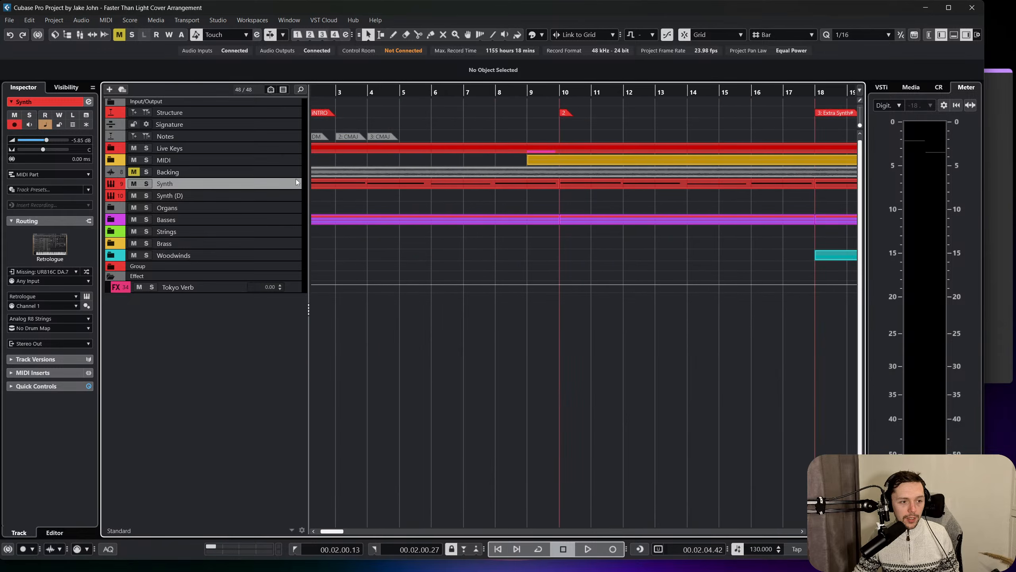
{"action": "scroll", "coordinate": [420, 209], "scroll_direction": "left", "scroll_amount": 2}
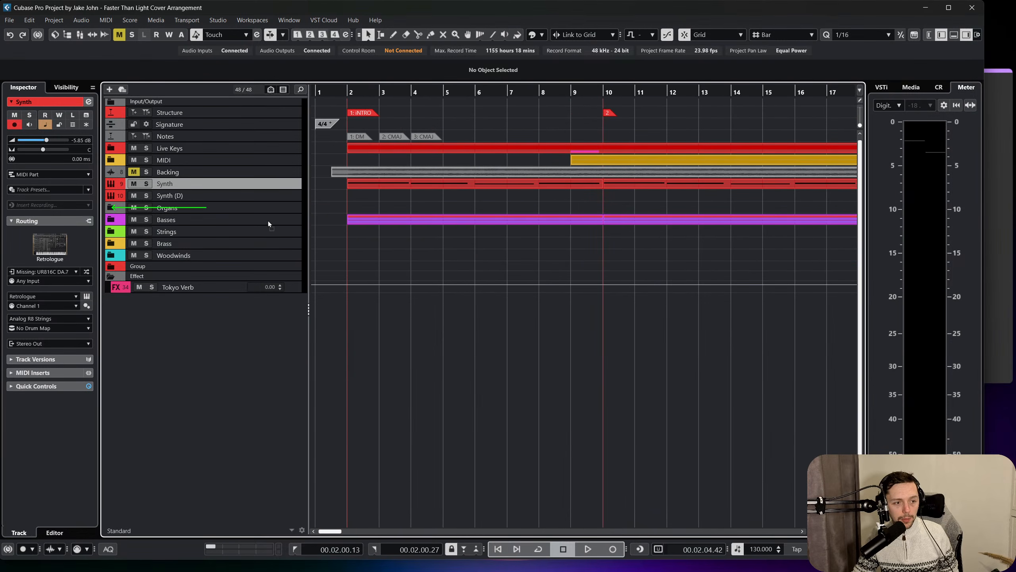
{"action": "key", "text": "Delete"}
{"action": "right_click", "coordinate": [262, 184]}
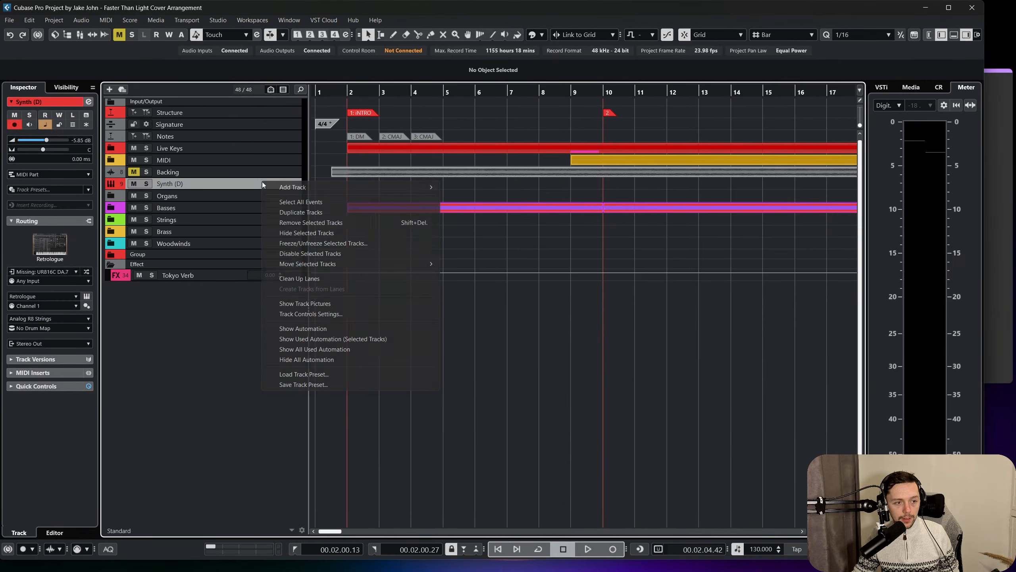
{"action": "left_click", "coordinate": [323, 223]}
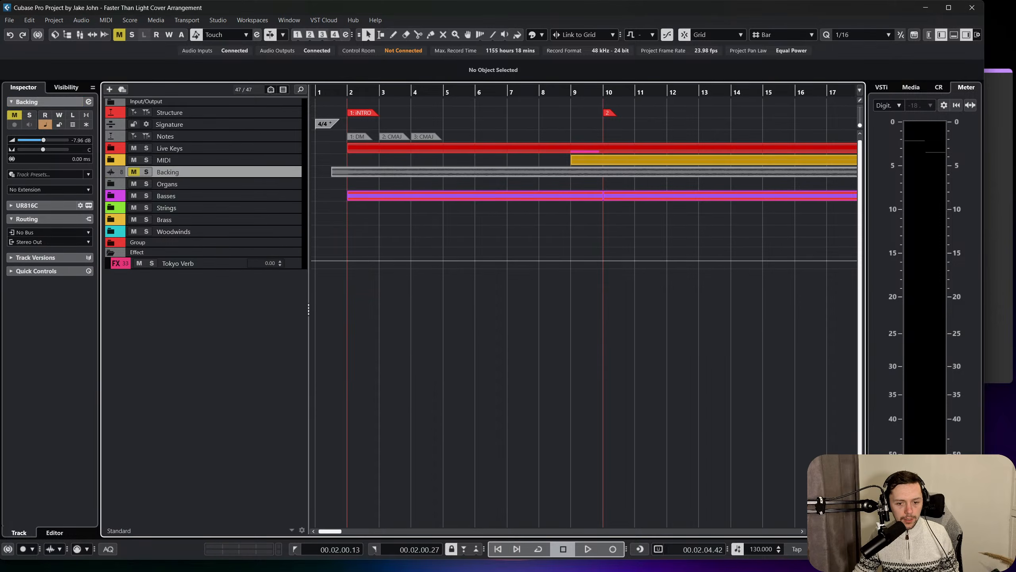
Enlarge all track heights and move the Backing track above the Structure track, first among the project tracks.
{"action": "key", "text": "shift+h"}
{"action": "key", "text": "shift+h"}
{"action": "key", "text": "shift+h"}
{"action": "scroll", "coordinate": [318, 281], "scroll_direction": "up", "scroll_amount": 3}
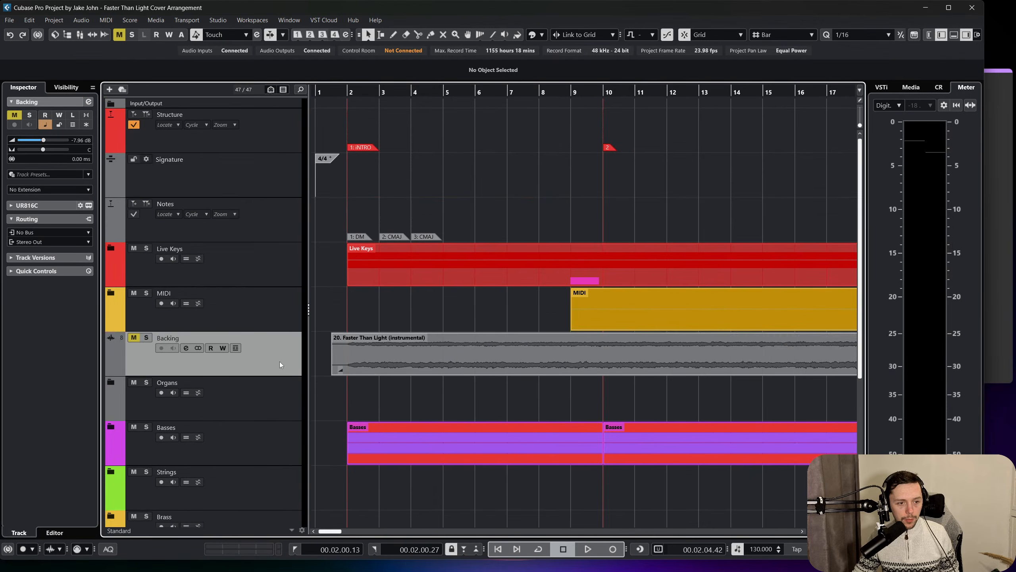
{"action": "left_click_drag", "start_coordinate": [251, 149], "coordinate": [256, 109]}
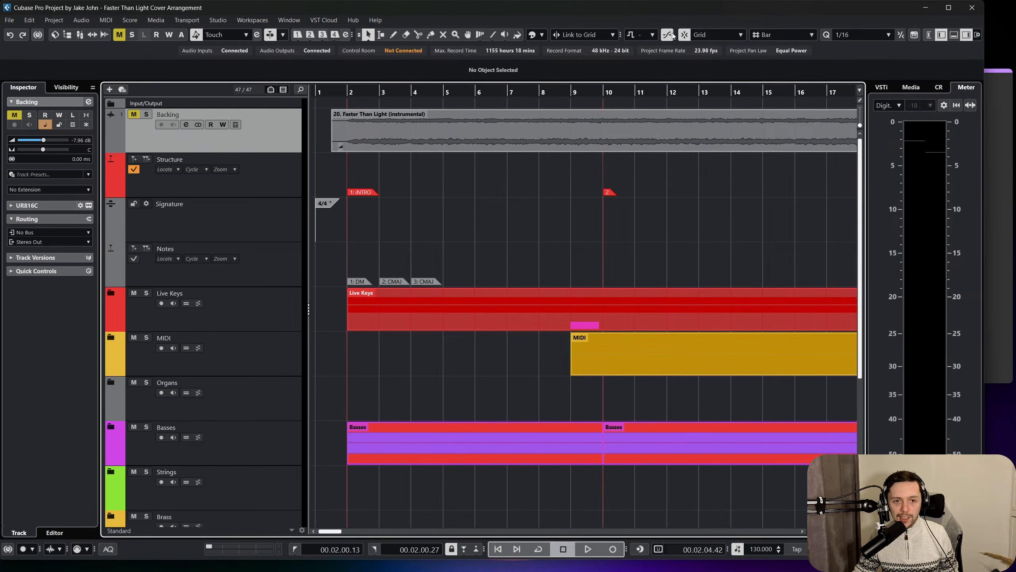
Colour the Backing track red and enlarge only that track so its waveform is large.
{"action": "left_click", "coordinate": [542, 35]}
{"action": "left_click", "coordinate": [539, 62]}
{"action": "right_click", "coordinate": [496, 178]}
{"action": "left_click", "coordinate": [501, 178]}
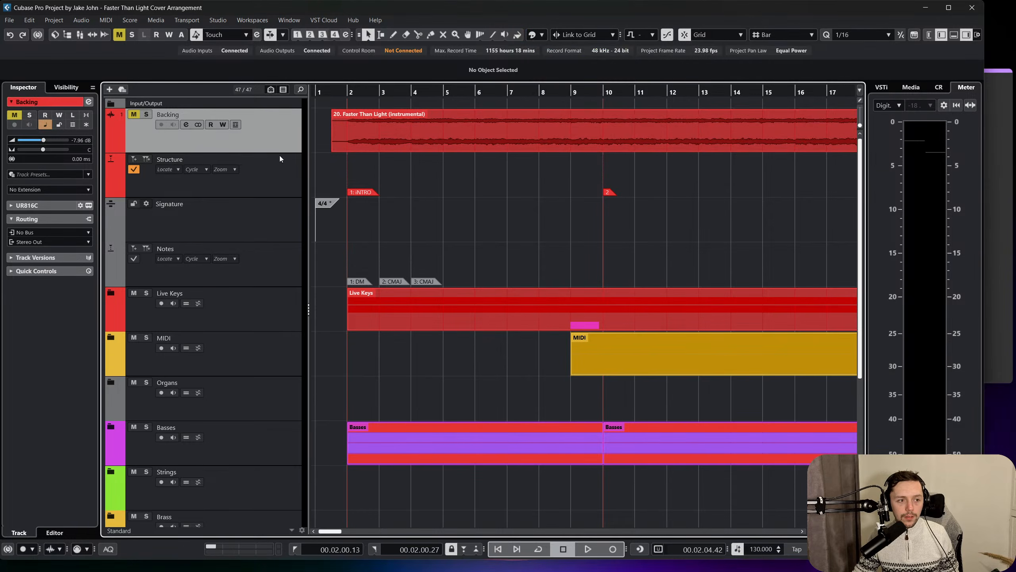
{"action": "key", "text": "z"}
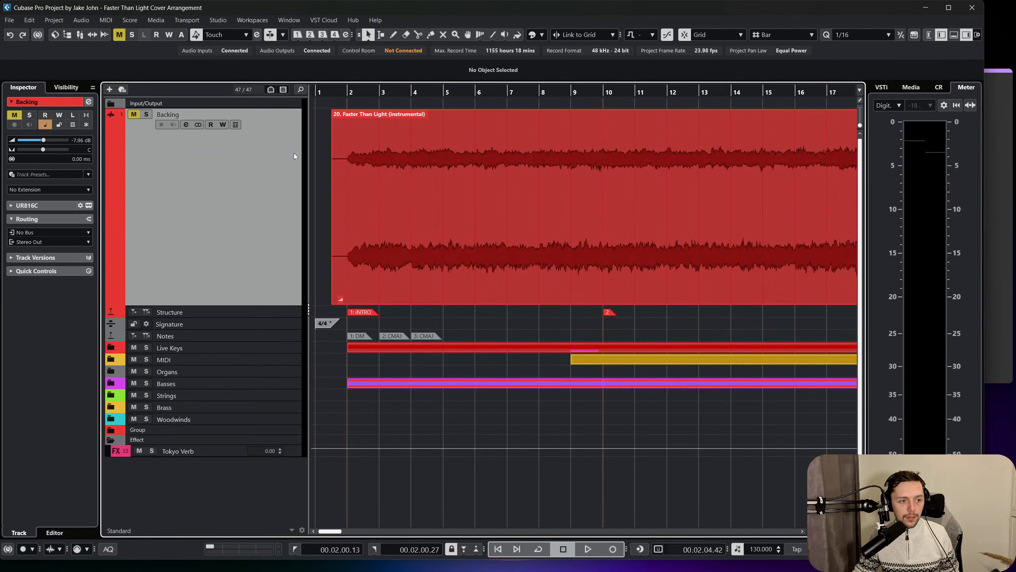
Colour the Signature track teal green after trying other colours such as yellow.
{"action": "left_click", "coordinate": [283, 327]}
{"action": "left_click", "coordinate": [533, 36]}
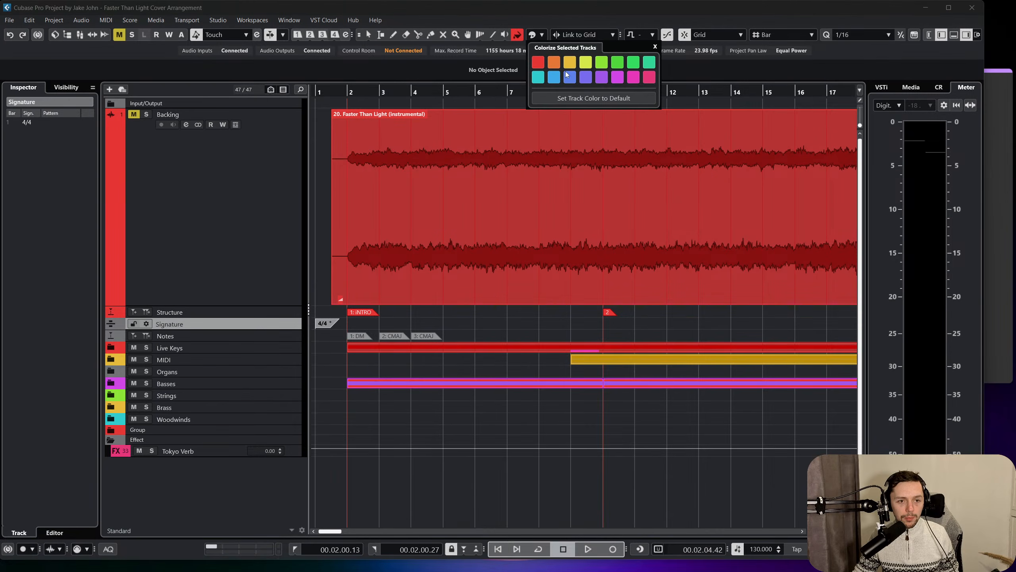
{"action": "left_click", "coordinate": [557, 77]}
{"action": "left_click", "coordinate": [587, 63]}
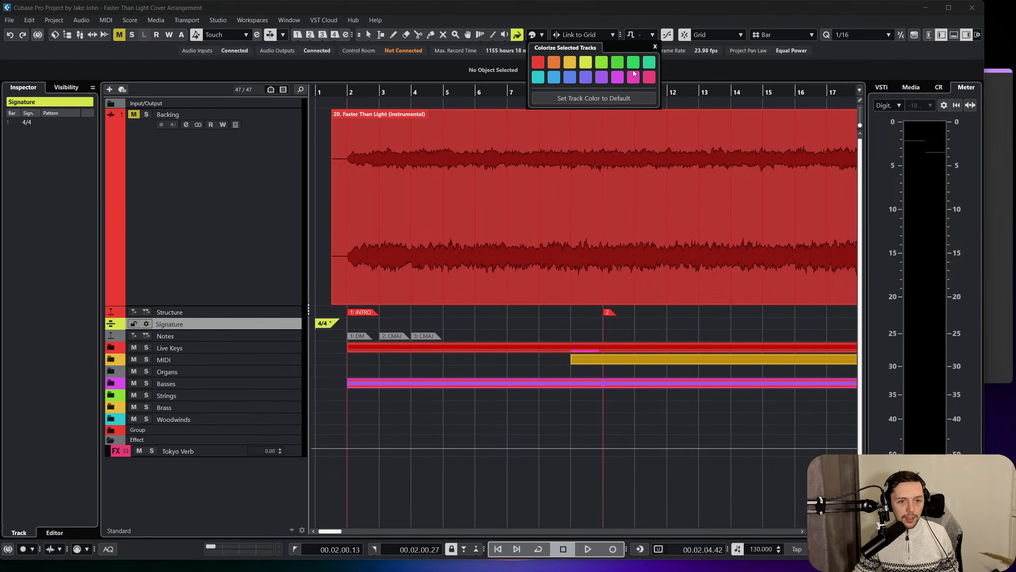
{"action": "left_click", "coordinate": [634, 75]}
{"action": "left_click", "coordinate": [634, 64]}
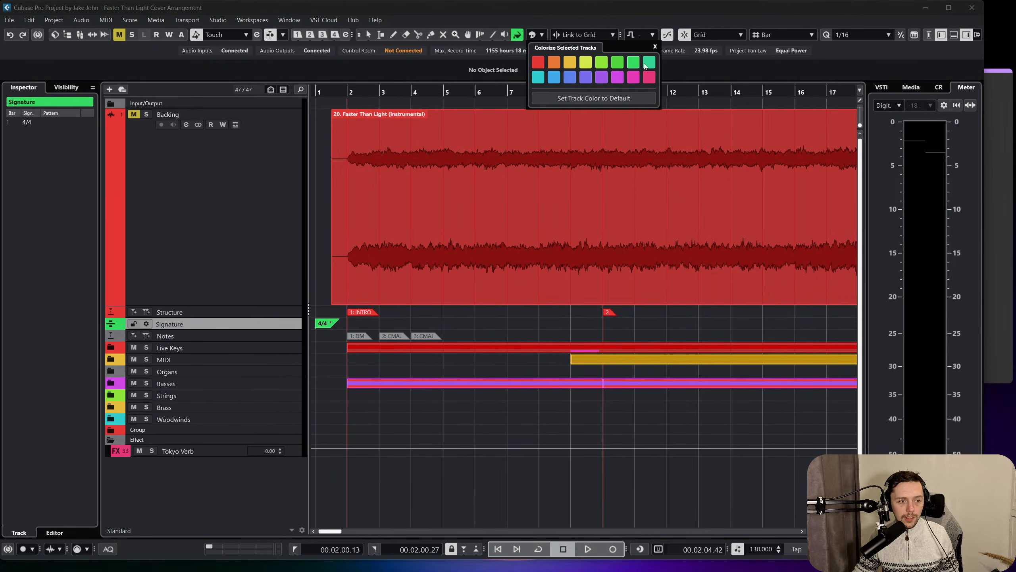
Remove the Notes marker track together with its events.
{"action": "left_click", "coordinate": [251, 338]}
{"action": "right_click", "coordinate": [290, 345]}
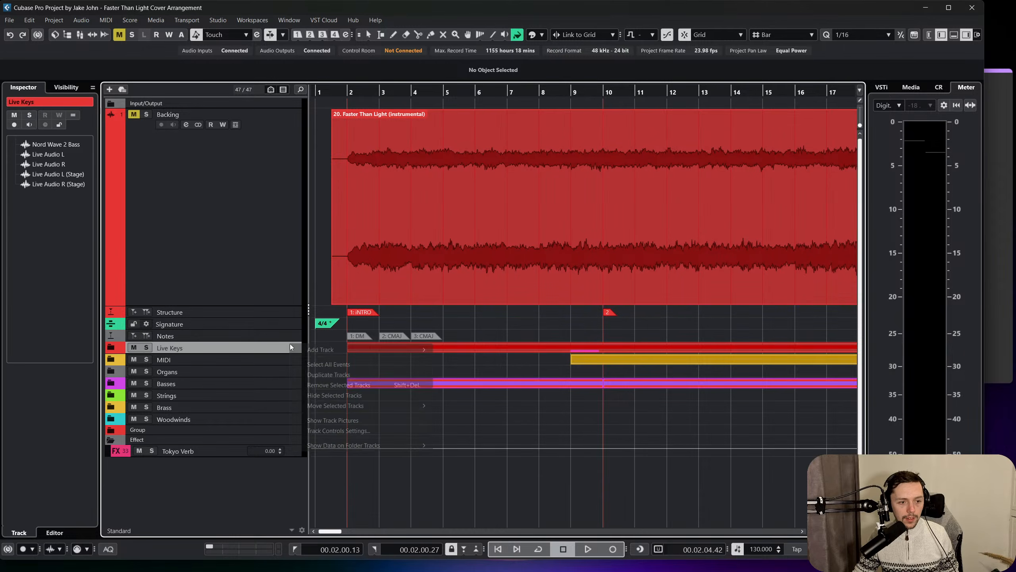
{"action": "right_click", "coordinate": [282, 335]}
{"action": "left_click", "coordinate": [317, 364]}
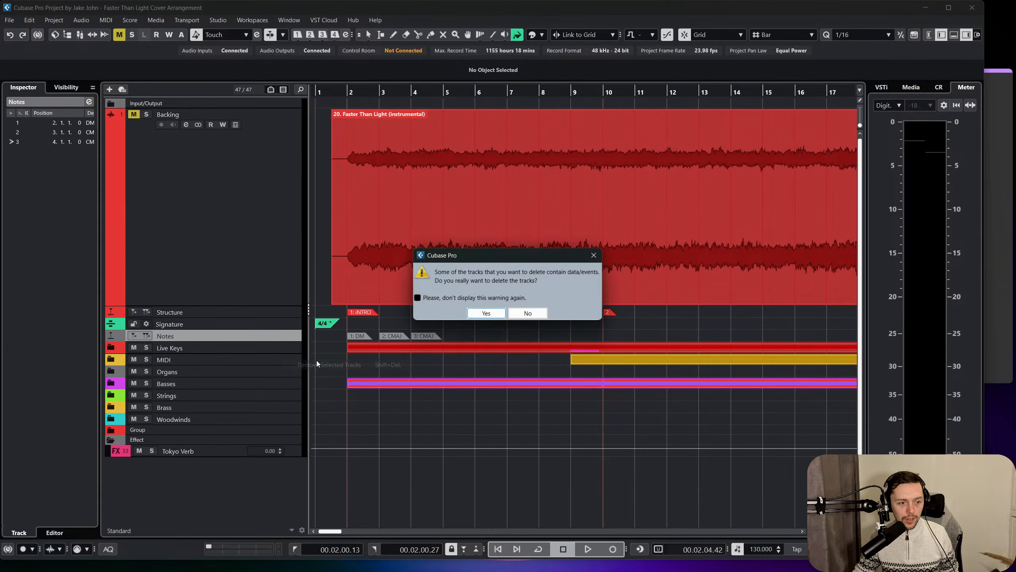
{"action": "left_click", "coordinate": [499, 314]}
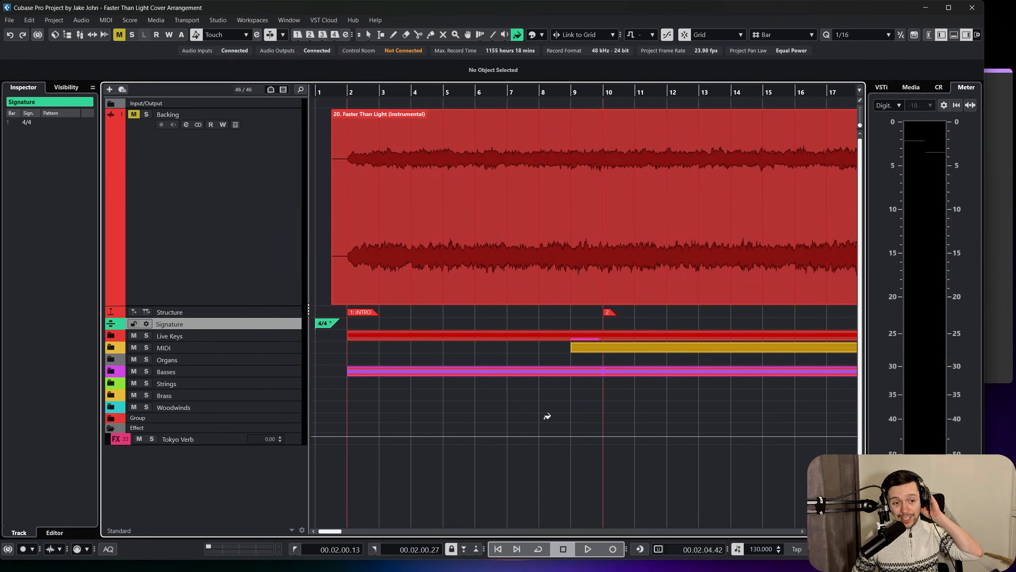
Expand the Live Keys, MIDI and Organs folders, and move the MIDI folder above Live Keys.
{"action": "scroll", "coordinate": [547, 416], "scroll_direction": "right", "scroll_amount": 9}
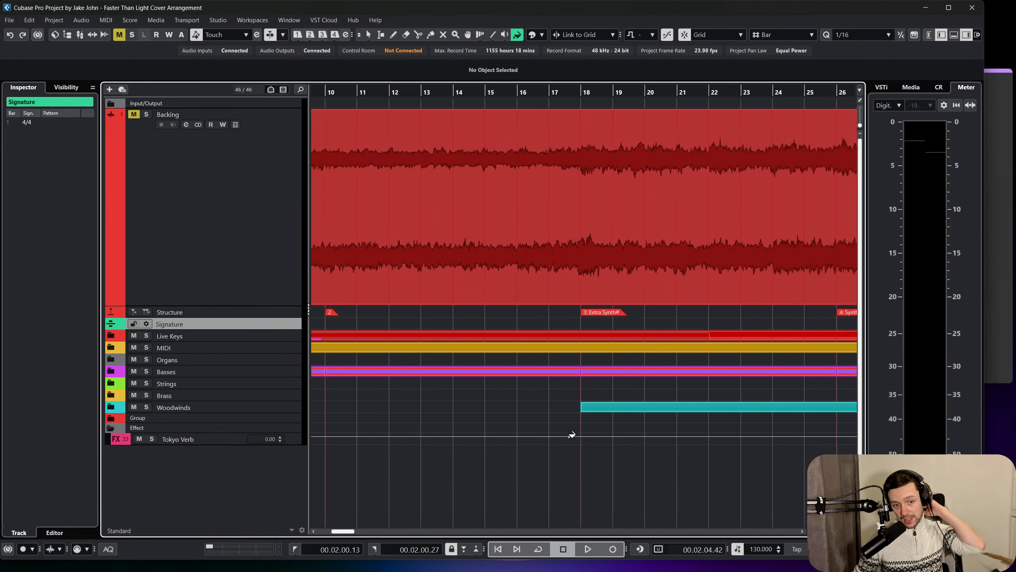
{"action": "scroll", "coordinate": [572, 435], "scroll_direction": "right", "scroll_amount": 3}
{"action": "scroll", "coordinate": [564, 409], "scroll_direction": "left", "scroll_amount": 12}
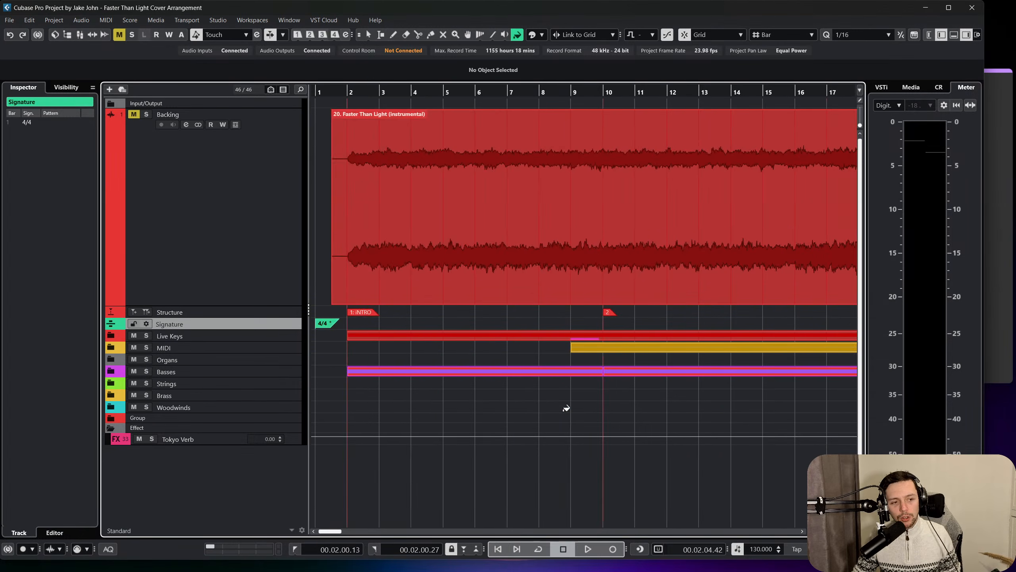
{"action": "right_click", "coordinate": [565, 410]}
{"action": "left_click", "coordinate": [565, 411]}
{"action": "left_click", "coordinate": [111, 337]}
{"action": "scroll", "coordinate": [115, 346], "scroll_direction": "down", "scroll_amount": 2}
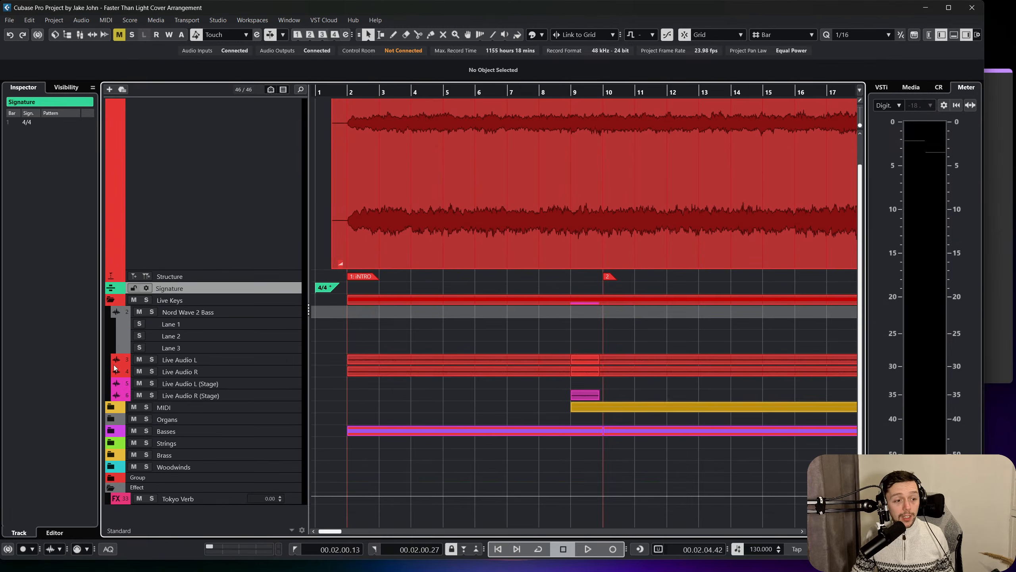
{"action": "left_click", "coordinate": [111, 411]}
{"action": "scroll", "coordinate": [112, 414], "scroll_direction": "down", "scroll_amount": 1}
{"action": "left_click", "coordinate": [112, 418]}
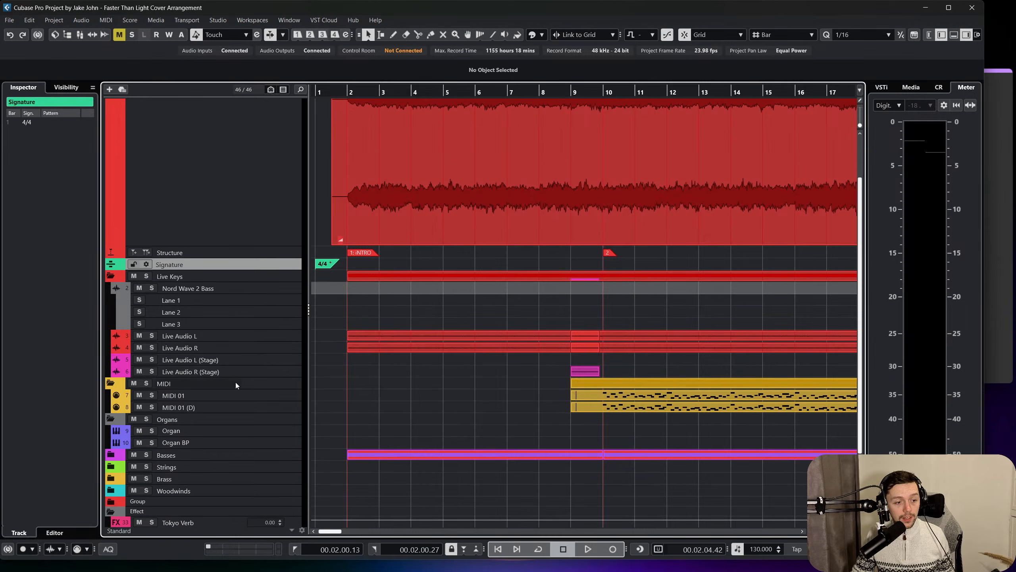
{"action": "left_click_drag", "start_coordinate": [236, 385], "coordinate": [220, 273]}
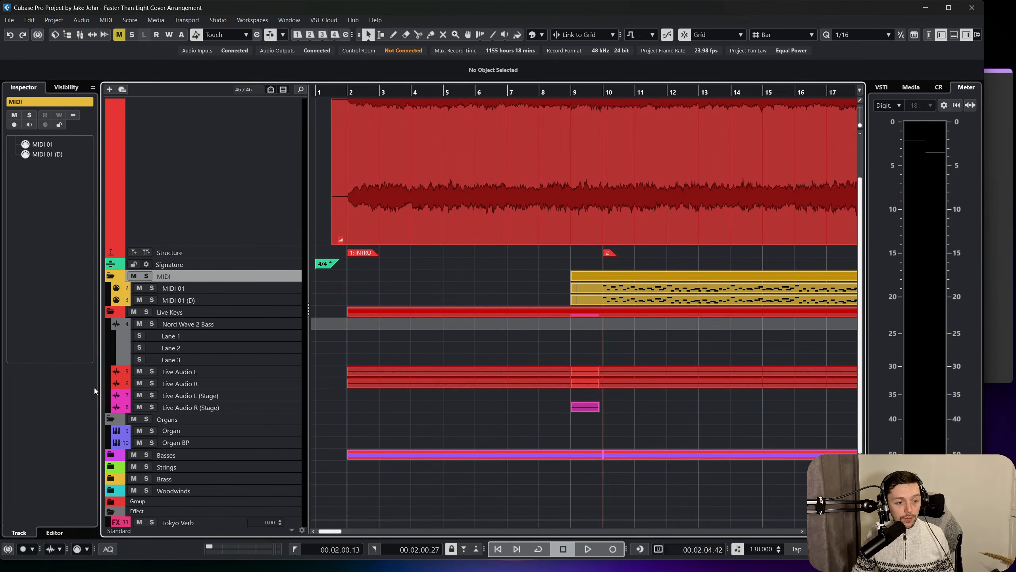
Expand the Basses, Strings, Brass, Woodwinds and Group folders and select the Group folder.
{"action": "left_click", "coordinate": [114, 460]}
{"action": "scroll", "coordinate": [115, 454], "scroll_direction": "down", "scroll_amount": 3}
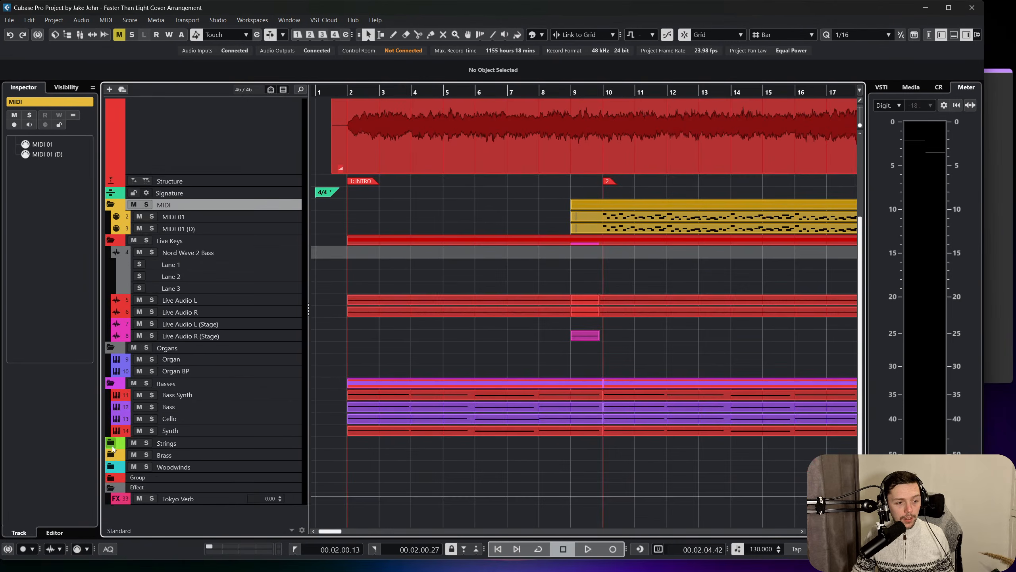
{"action": "left_click", "coordinate": [113, 448]}
{"action": "scroll", "coordinate": [112, 450], "scroll_direction": "down", "scroll_amount": 3}
{"action": "left_click", "coordinate": [110, 455]}
{"action": "scroll", "coordinate": [112, 460], "scroll_direction": "down", "scroll_amount": 1}
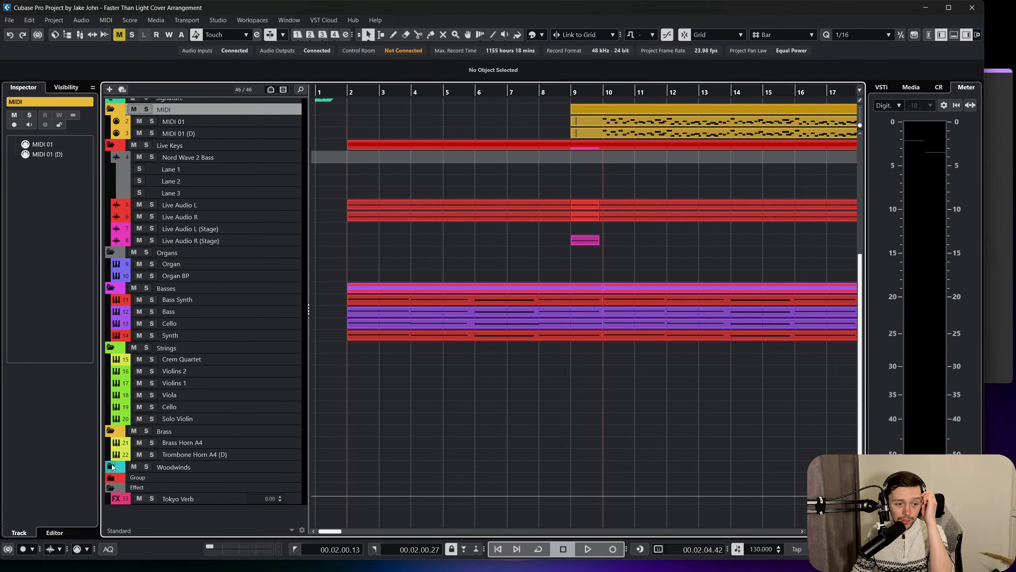
{"action": "left_click", "coordinate": [113, 467]}
{"action": "scroll", "coordinate": [115, 461], "scroll_direction": "down", "scroll_amount": 2}
{"action": "left_click", "coordinate": [111, 477]}
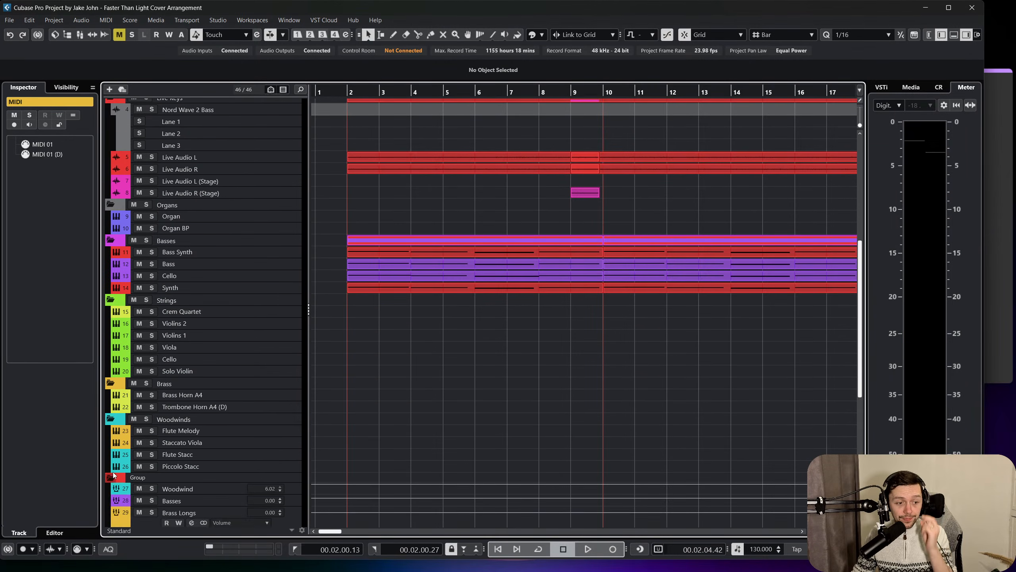
{"action": "scroll", "coordinate": [231, 382], "scroll_direction": "down", "scroll_amount": 7}
{"action": "left_click", "coordinate": [153, 306]}
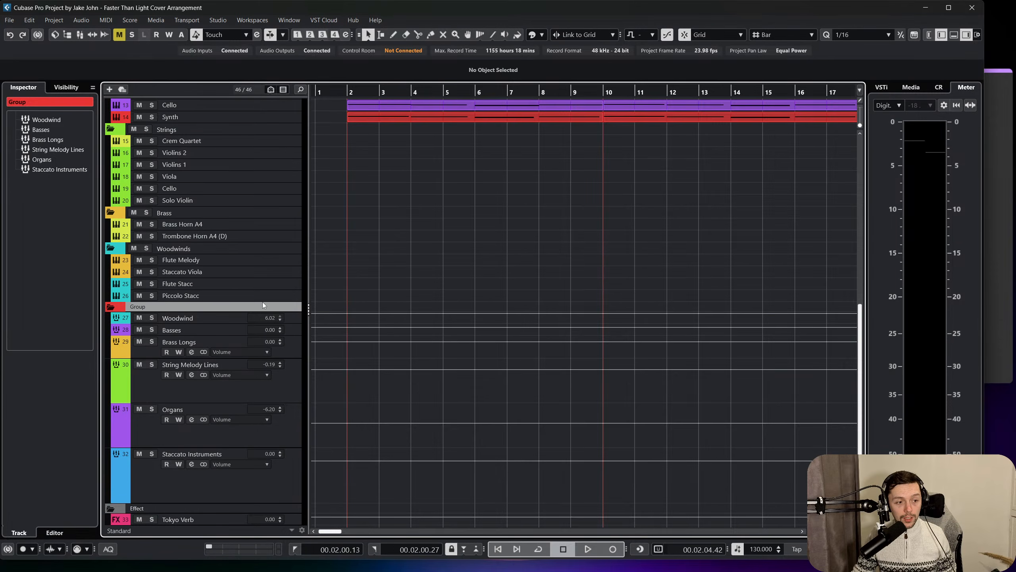
Look over the reorganised folders and their parts along the timeline to the Orchestra section, using taller track rows.
{"action": "scroll", "coordinate": [263, 305], "scroll_direction": "down", "scroll_amount": 1}
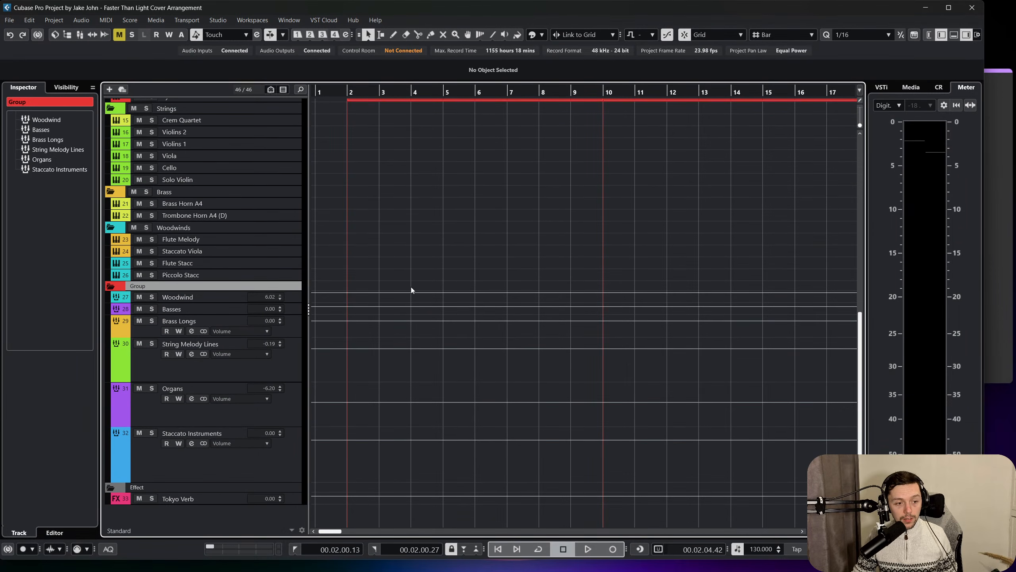
{"action": "scroll", "coordinate": [411, 287], "scroll_direction": "right", "scroll_amount": 6}
{"action": "scroll", "coordinate": [411, 288], "scroll_direction": "up", "scroll_amount": 11}
{"action": "scroll", "coordinate": [408, 290], "scroll_direction": "right", "scroll_amount": 2}
{"action": "scroll", "coordinate": [407, 290], "scroll_direction": "right", "scroll_amount": 15}
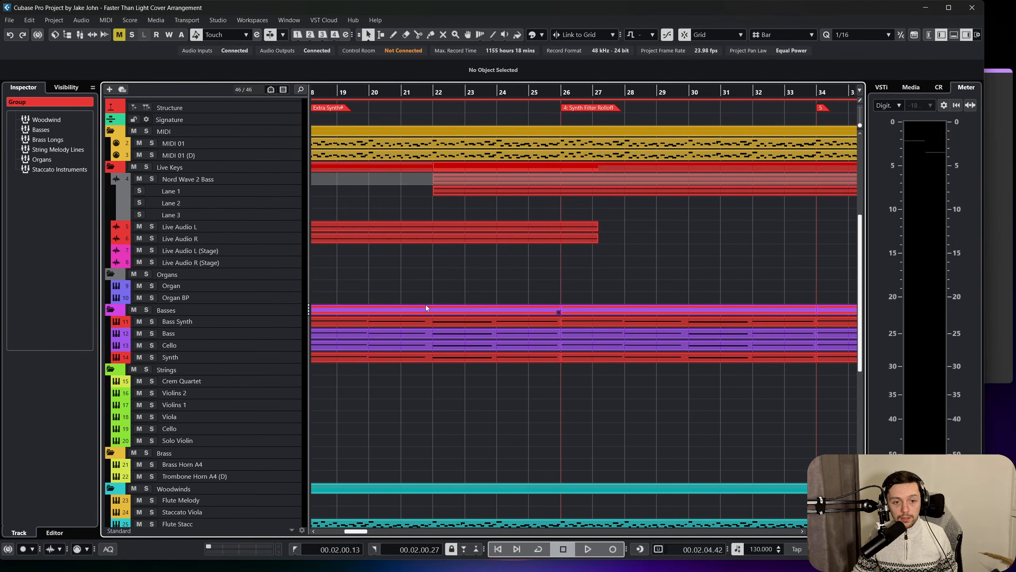
{"action": "scroll", "coordinate": [677, 329], "scroll_direction": "right", "scroll_amount": 4}
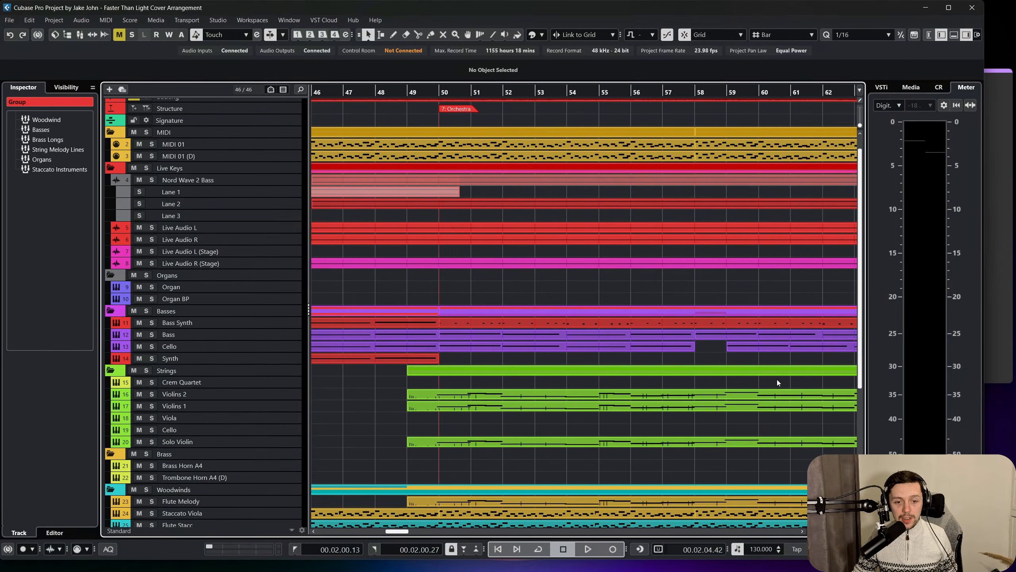
{"action": "scroll", "coordinate": [587, 328], "scroll_direction": "up", "scroll_amount": 5}
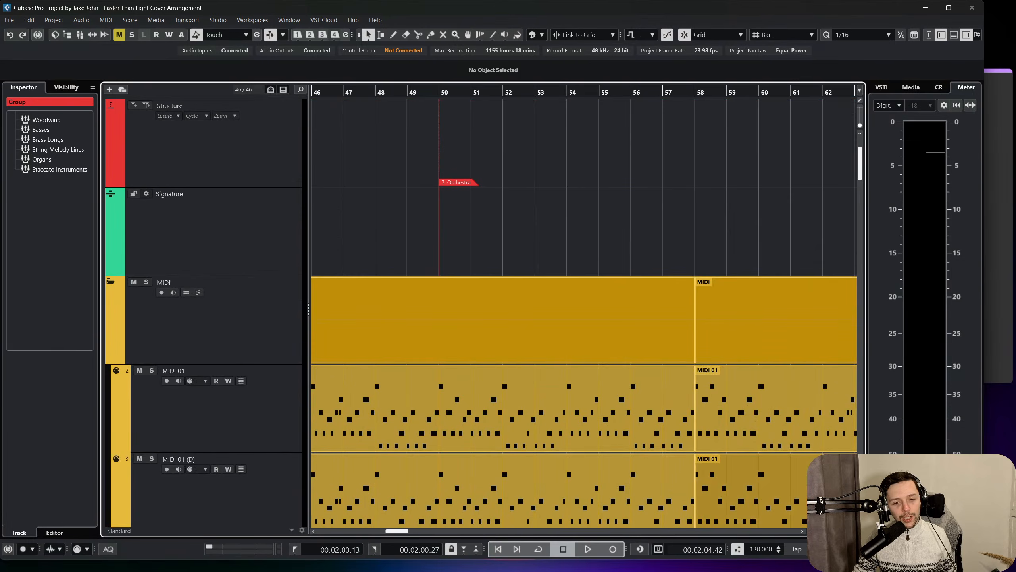
{"action": "scroll", "coordinate": [587, 328], "scroll_direction": "down", "scroll_amount": 5}
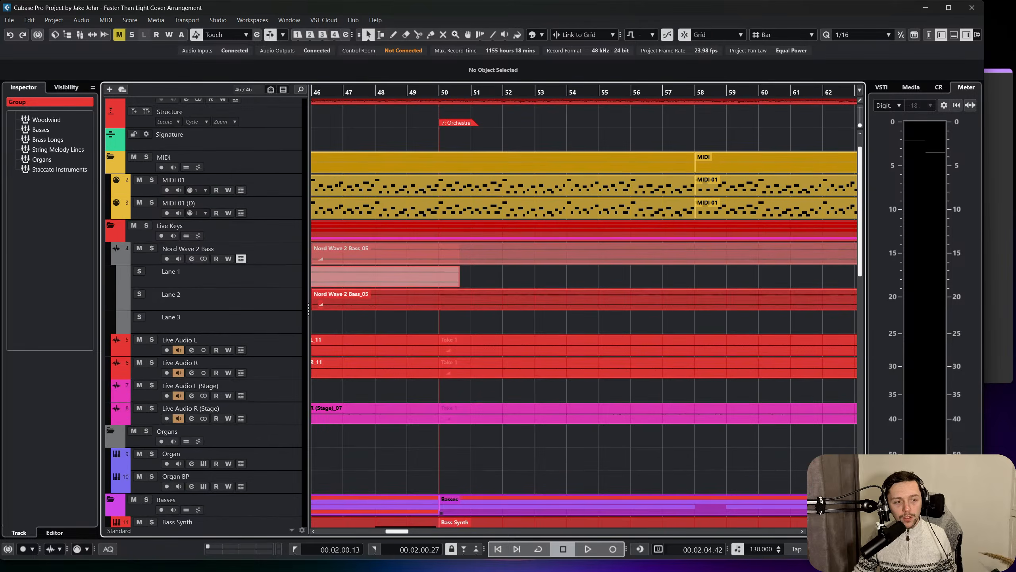
{"action": "scroll", "coordinate": [762, 377], "scroll_direction": "down", "scroll_amount": 3}
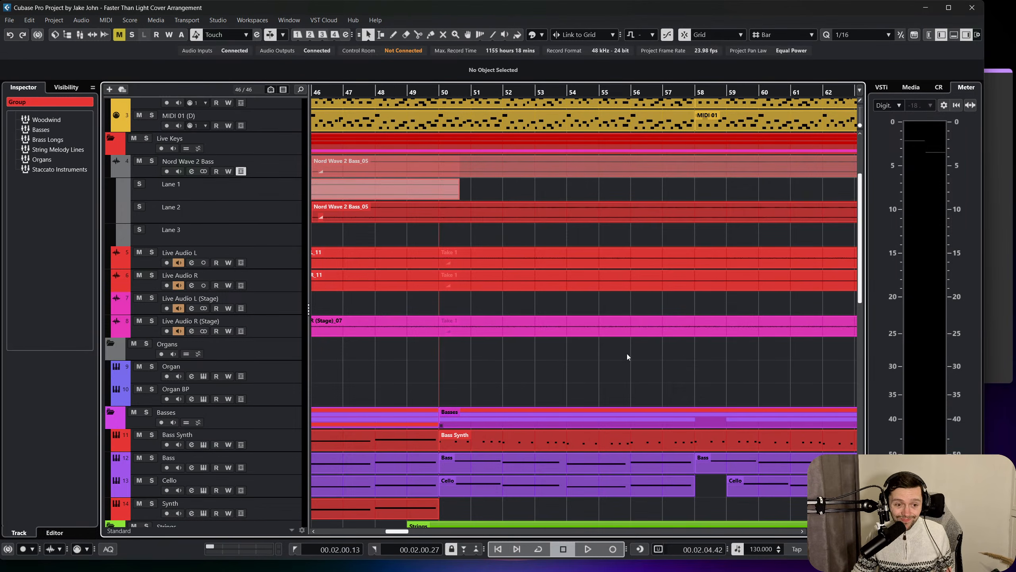
Colour the Organs folder blue-violet to match its organ tracks.
{"action": "left_click", "coordinate": [264, 347]}
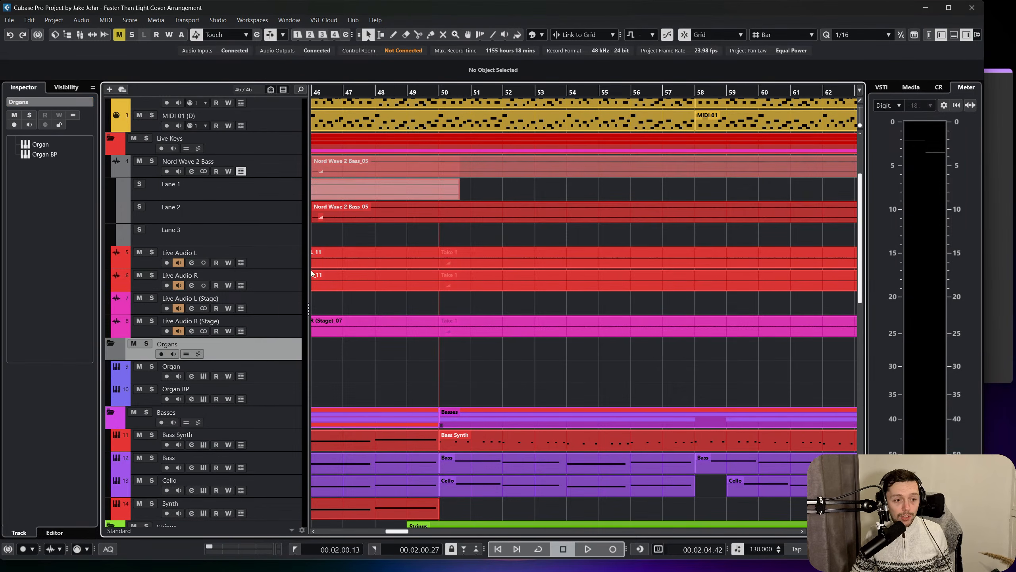
{"action": "left_click", "coordinate": [530, 36]}
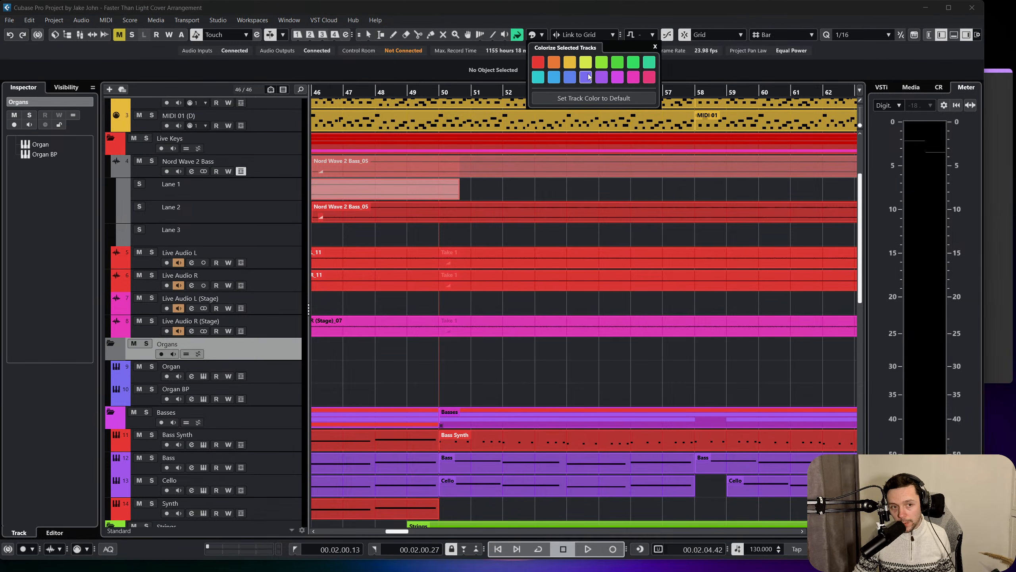
{"action": "left_click", "coordinate": [587, 77]}
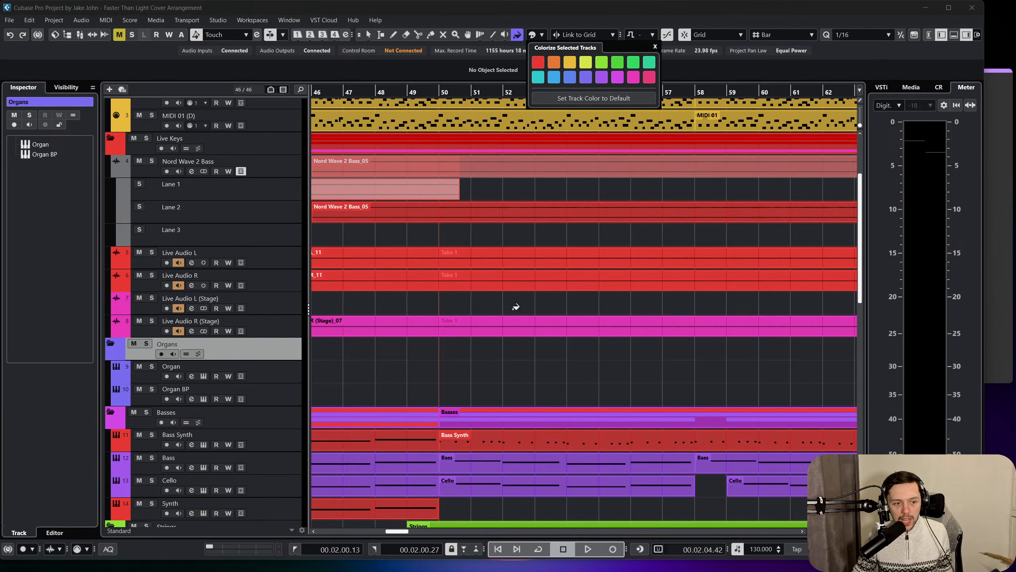
Reduce the track row heights so that more folders fit, returning the view to the Orchestra marker.
{"action": "key", "text": "shift+g"}
{"action": "key", "text": "shift+g"}
{"action": "scroll", "coordinate": [539, 317], "scroll_direction": "right", "scroll_amount": 4}
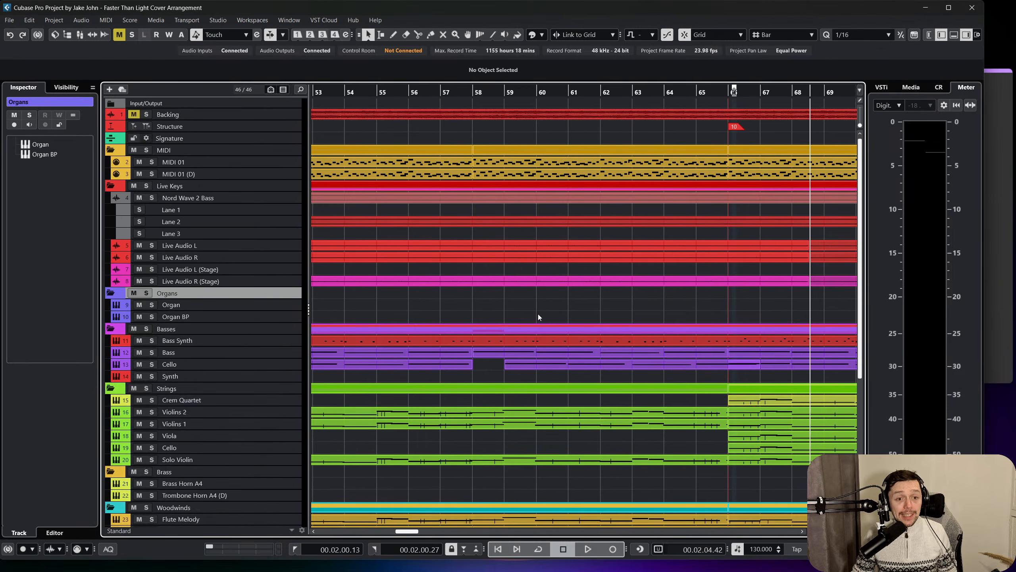
{"action": "scroll", "coordinate": [538, 313], "scroll_direction": "left", "scroll_amount": 3}
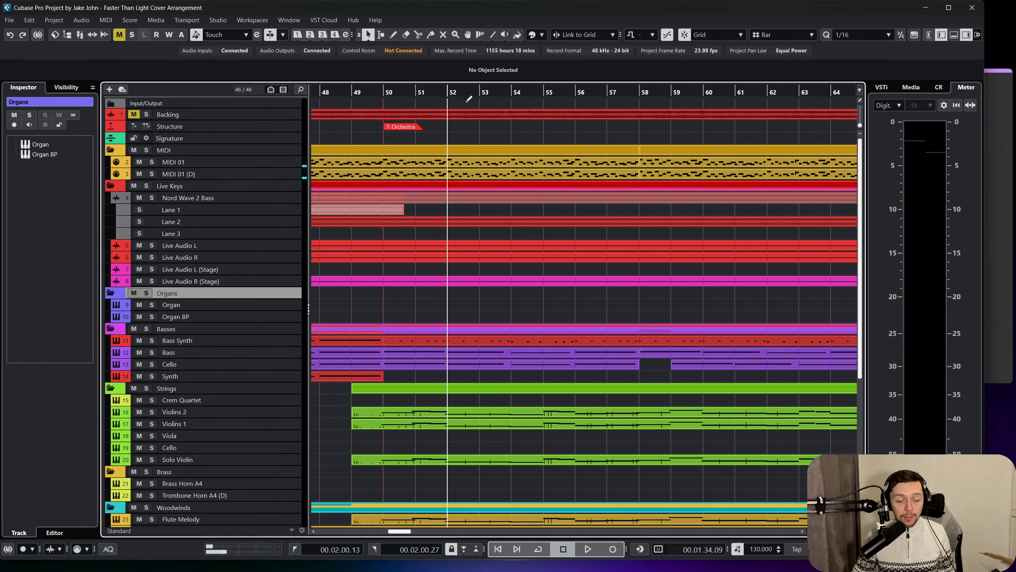
Look over the MixConsole's instrument, group and effect channels through to Stereo Out, and return to the project window.
{"action": "key", "text": "F3"}
{"action": "left_click_drag", "start_coordinate": [672, 563], "coordinate": [716, 562]}
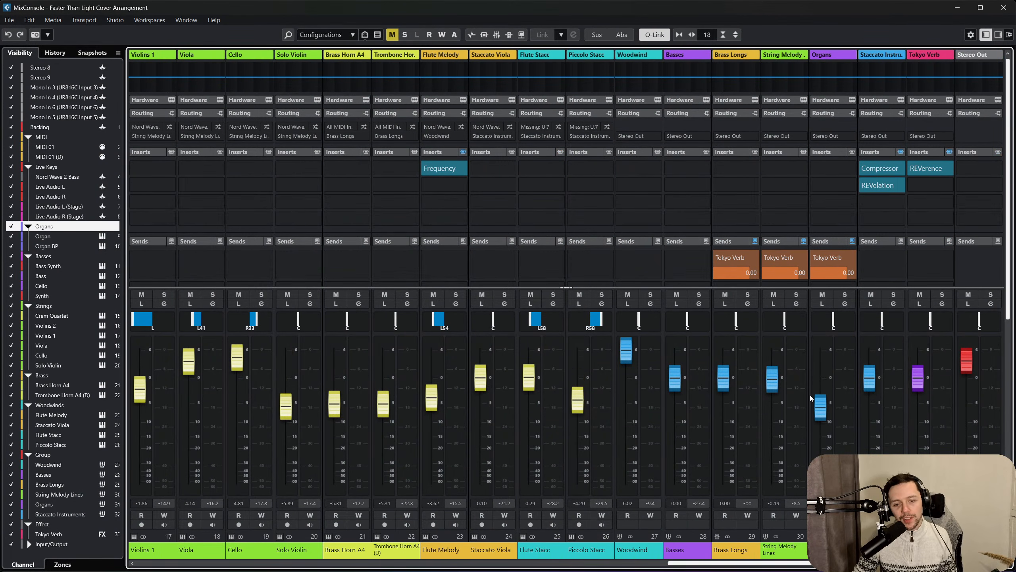
{"action": "key", "text": "F3"}
Look back through the arrangement to its beginning and start playback from the intro at bar 2.
{"action": "scroll", "coordinate": [653, 349], "scroll_direction": "down", "scroll_amount": 6}
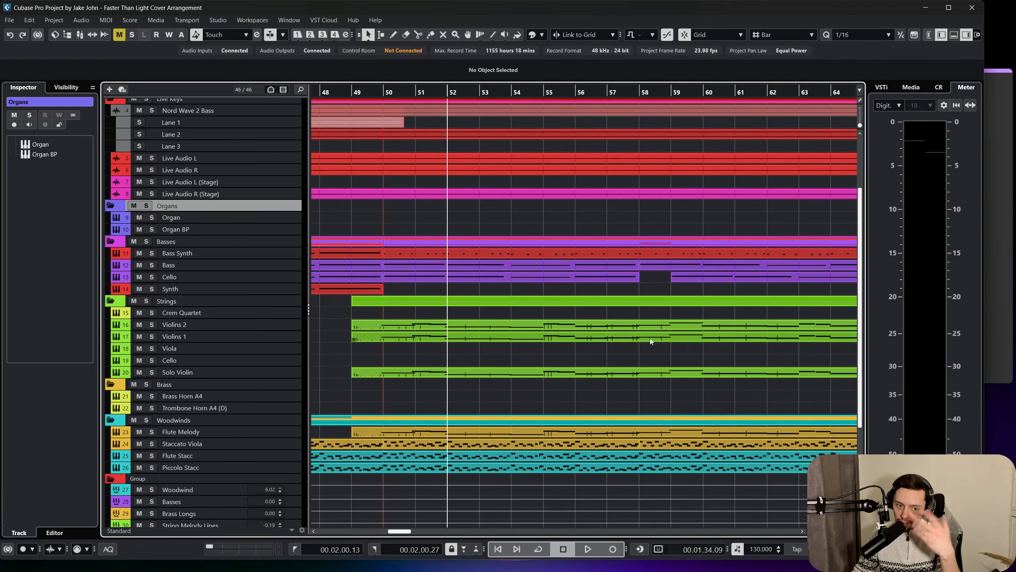
{"action": "scroll", "coordinate": [576, 352], "scroll_direction": "up", "scroll_amount": 3}
{"action": "scroll", "coordinate": [480, 200], "scroll_direction": "left", "scroll_amount": 5}
{"action": "scroll", "coordinate": [500, 264], "scroll_direction": "up", "scroll_amount": 3}
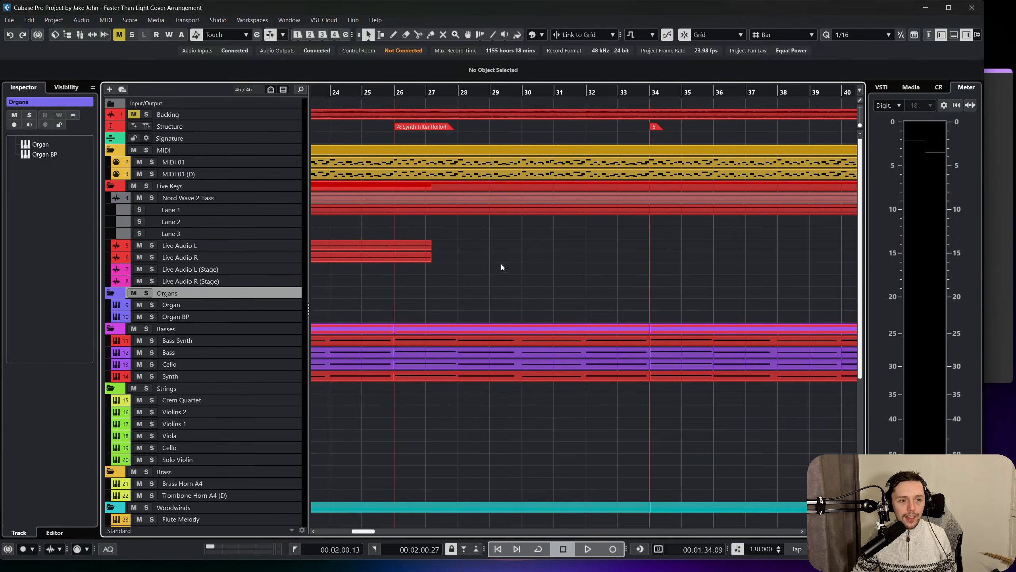
{"action": "scroll", "coordinate": [454, 234], "scroll_direction": "left", "scroll_amount": 10}
{"action": "left_click", "coordinate": [353, 92]}
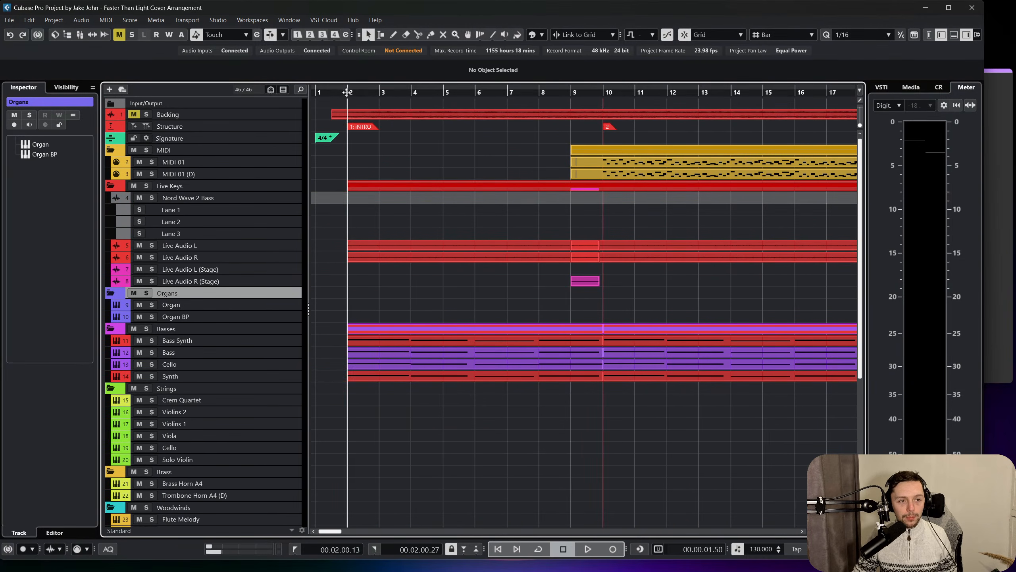
{"action": "key", "text": "space"}
Look over the track folders during the intro, briefly collapsing and re-expanding the Live Keys folder.
{"action": "scroll", "coordinate": [373, 169], "scroll_direction": "down", "scroll_amount": 5}
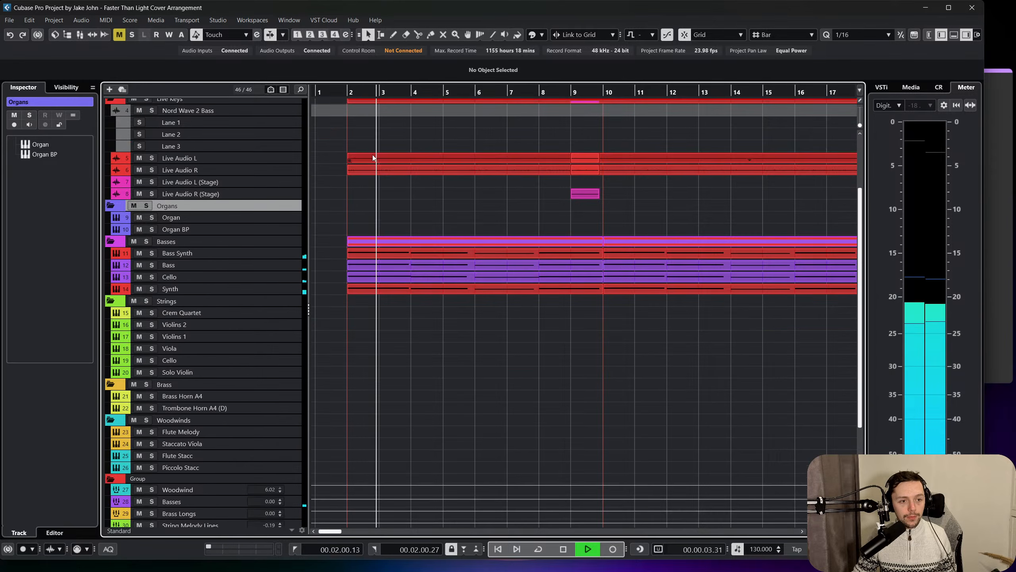
{"action": "scroll", "coordinate": [373, 211], "scroll_direction": "up", "scroll_amount": 3}
{"action": "scroll", "coordinate": [373, 211], "scroll_direction": "right", "scroll_amount": 3}
{"action": "scroll", "coordinate": [374, 211], "scroll_direction": "up", "scroll_amount": 2}
{"action": "scroll", "coordinate": [373, 211], "scroll_direction": "left", "scroll_amount": 4}
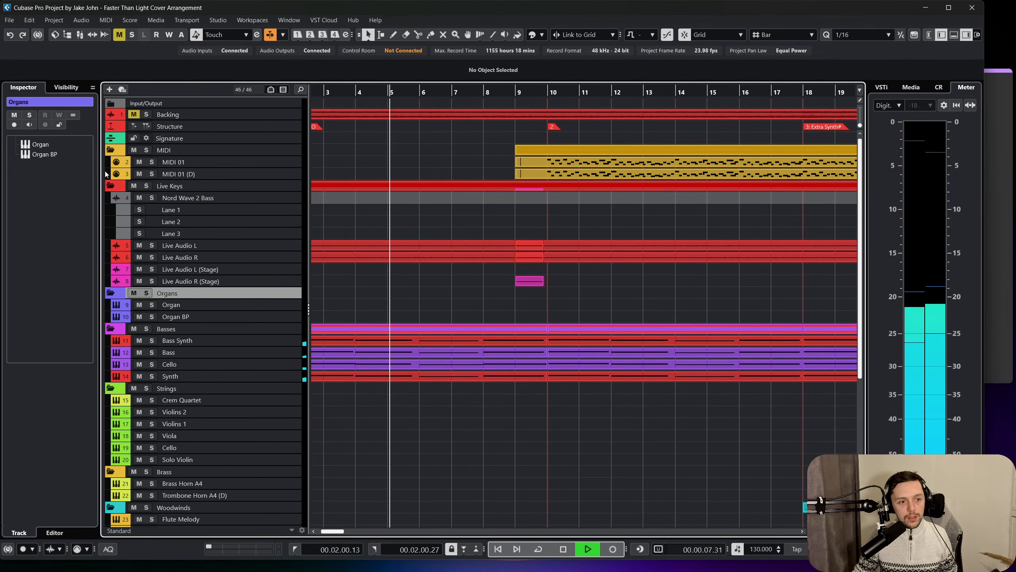
{"action": "left_click", "coordinate": [110, 185]}
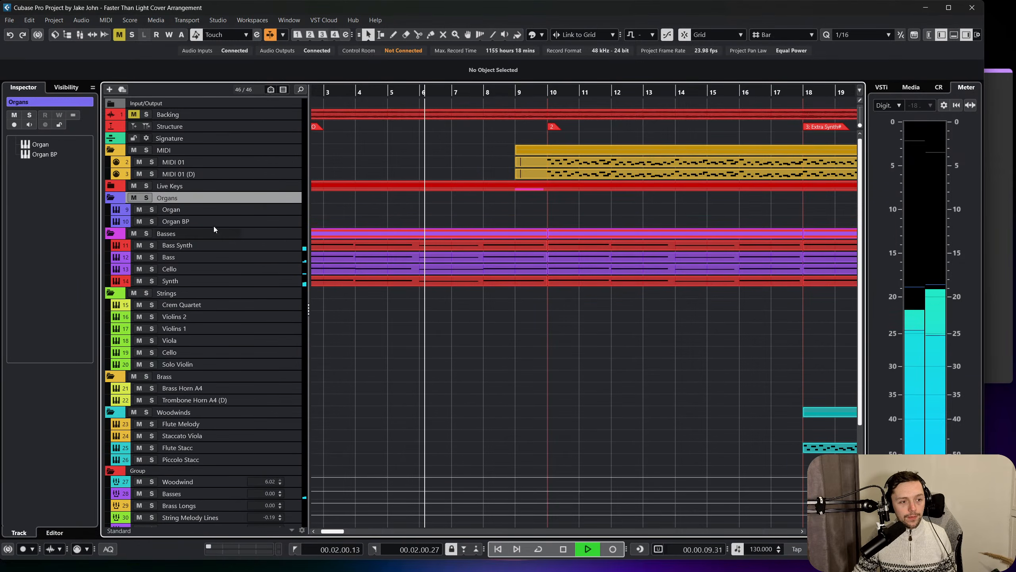
{"action": "left_click", "coordinate": [111, 185]}
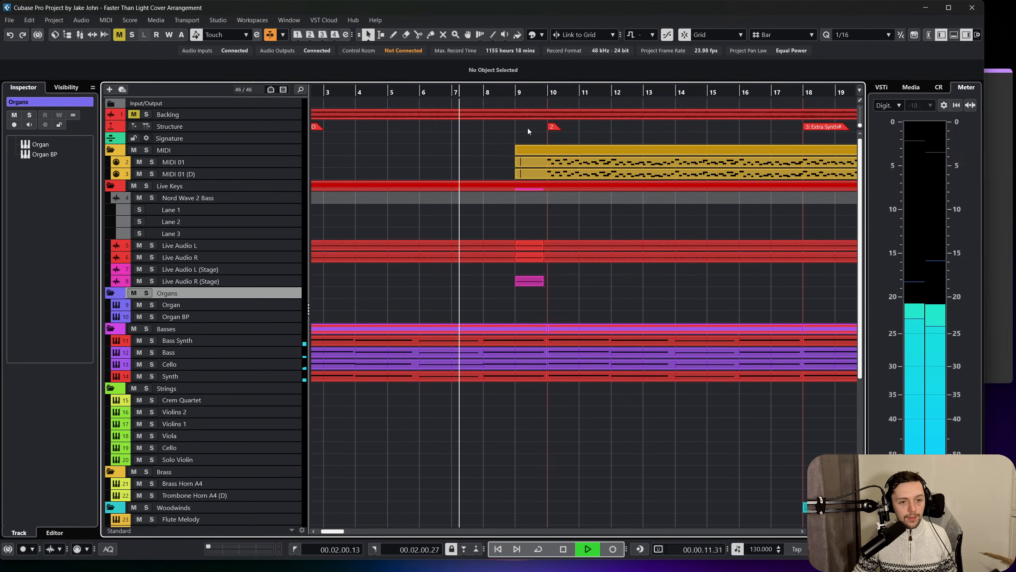
Continue playback from bar 10 and look ahead to the third section marker.
{"action": "left_click", "coordinate": [554, 95]}
{"action": "scroll", "coordinate": [570, 152], "scroll_direction": "right", "scroll_amount": 2}
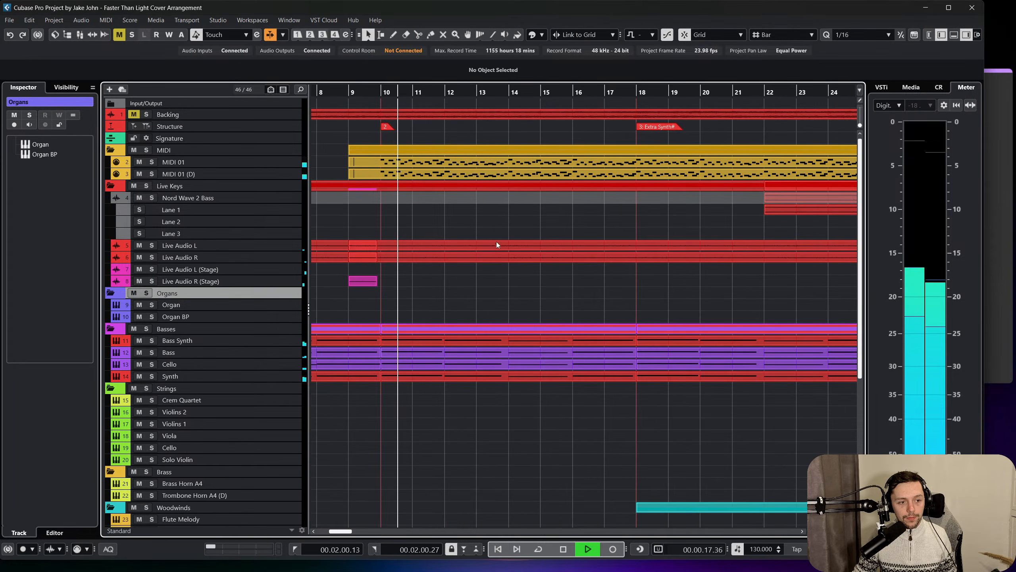
{"action": "scroll", "coordinate": [500, 307], "scroll_direction": "left", "scroll_amount": 3}
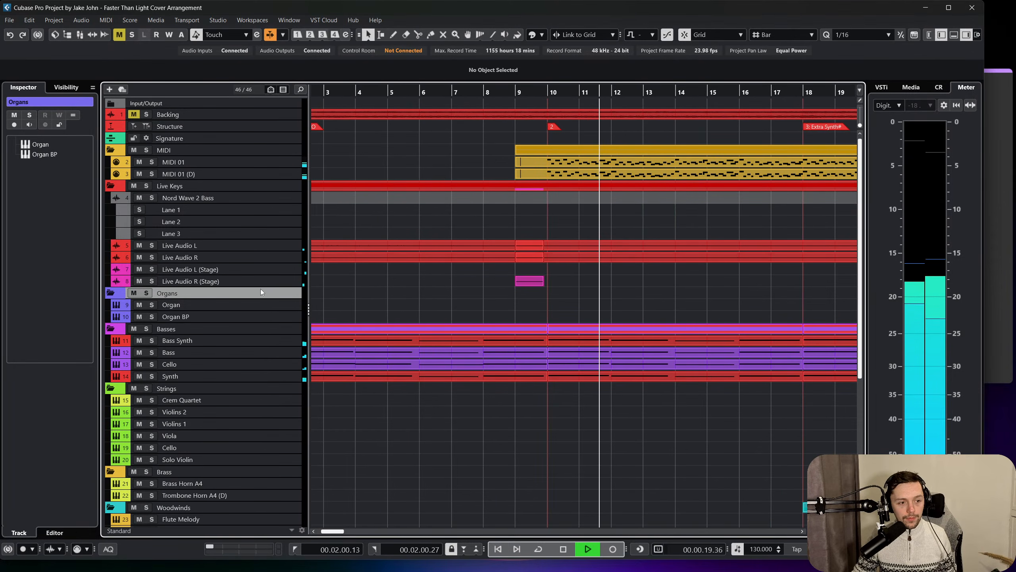
Enlarge the Synth track, set its level to -9.58 dB and view its Retrologue instrument.
{"action": "left_click", "coordinate": [286, 377]}
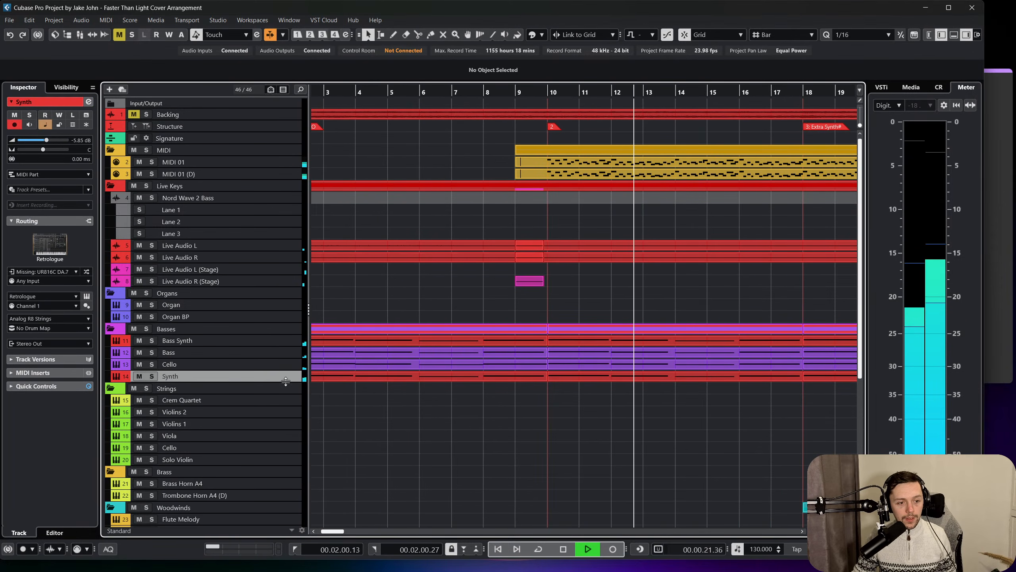
{"action": "left_click_drag", "start_coordinate": [286, 383], "coordinate": [286, 436]}
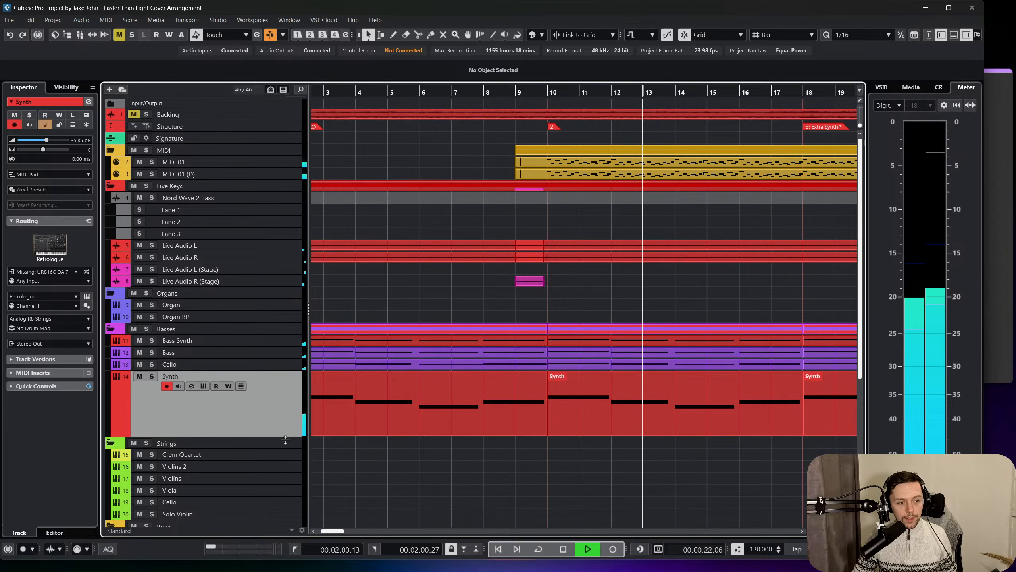
{"action": "left_click", "coordinate": [87, 296]}
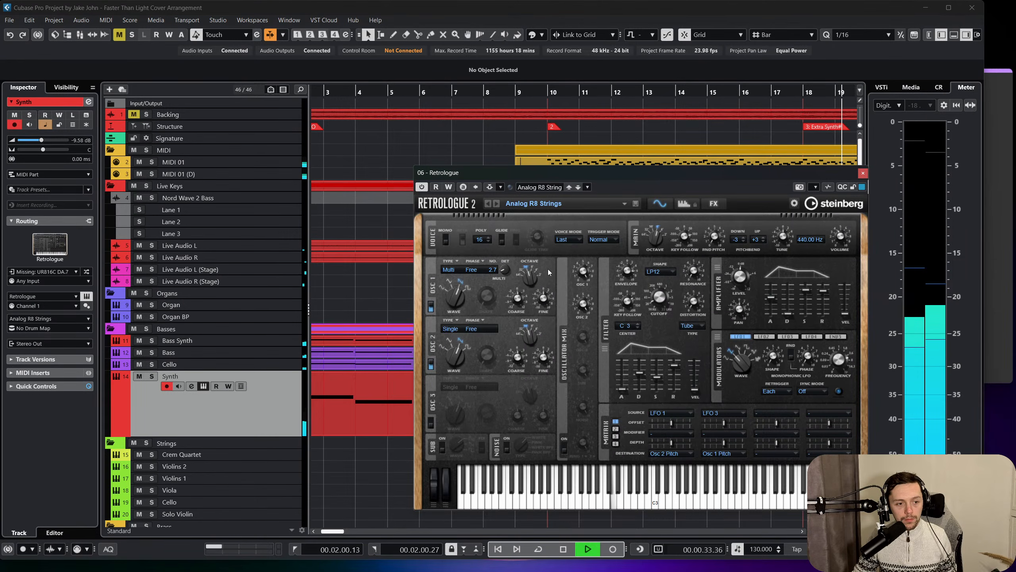
{"action": "left_click", "coordinate": [863, 173]}
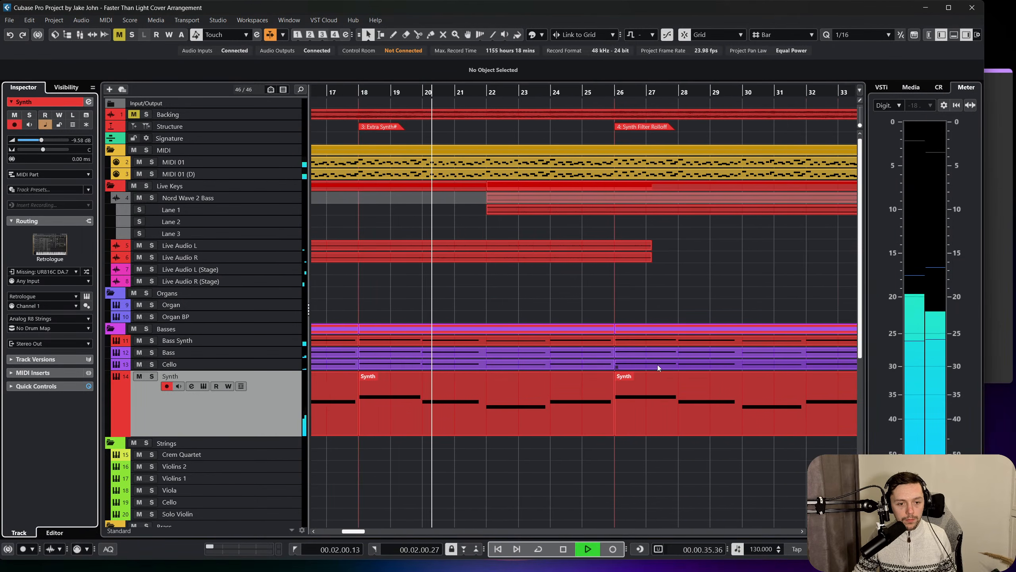
Stop playback and delete the Bass Synth track's parts ahead of bar 50.
{"action": "scroll", "coordinate": [655, 366], "scroll_direction": "left", "scroll_amount": 5}
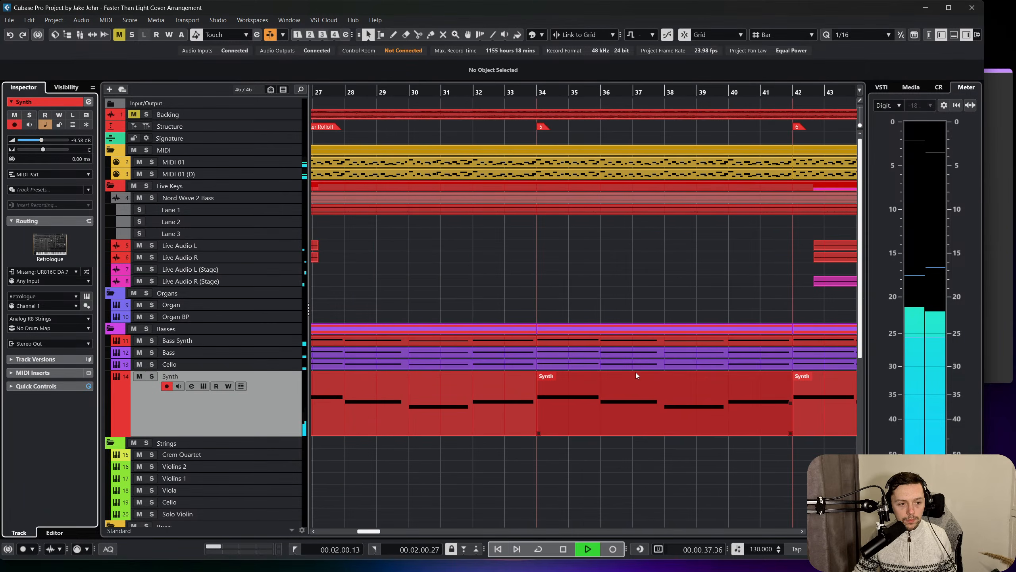
{"action": "scroll", "coordinate": [610, 363], "scroll_direction": "right", "scroll_amount": 6}
{"action": "key", "text": "space"}
{"action": "left_click_drag", "start_coordinate": [554, 341], "coordinate": [335, 341]}
{"action": "key", "text": "Delete"}
{"action": "scroll", "coordinate": [566, 319], "scroll_direction": "right", "scroll_amount": 1}
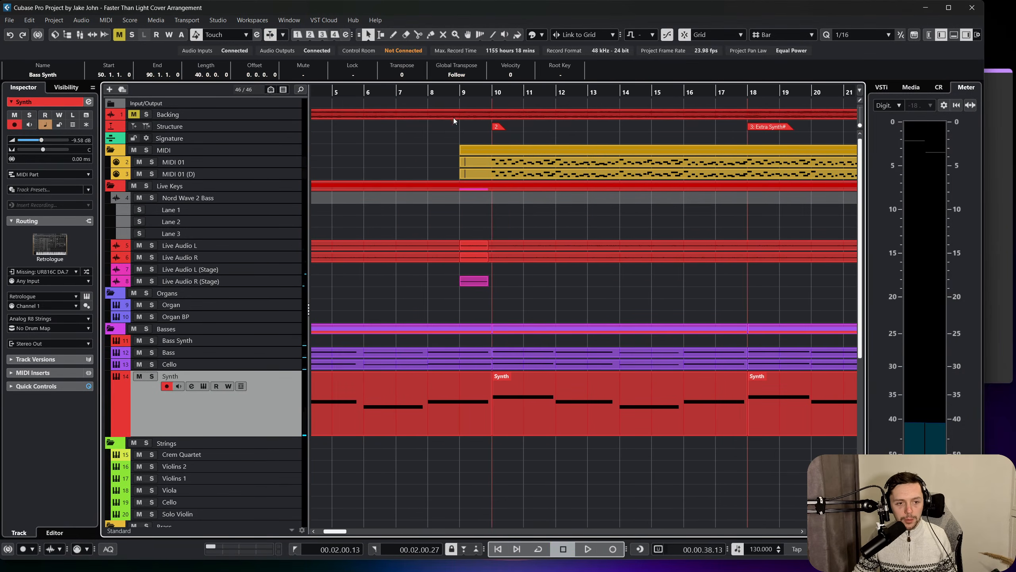
Play from bar 10 and adjust the filter cutoff slightly in the Synth track's Retrologue instrument.
{"action": "left_click", "coordinate": [494, 93]}
{"action": "key", "text": "space"}
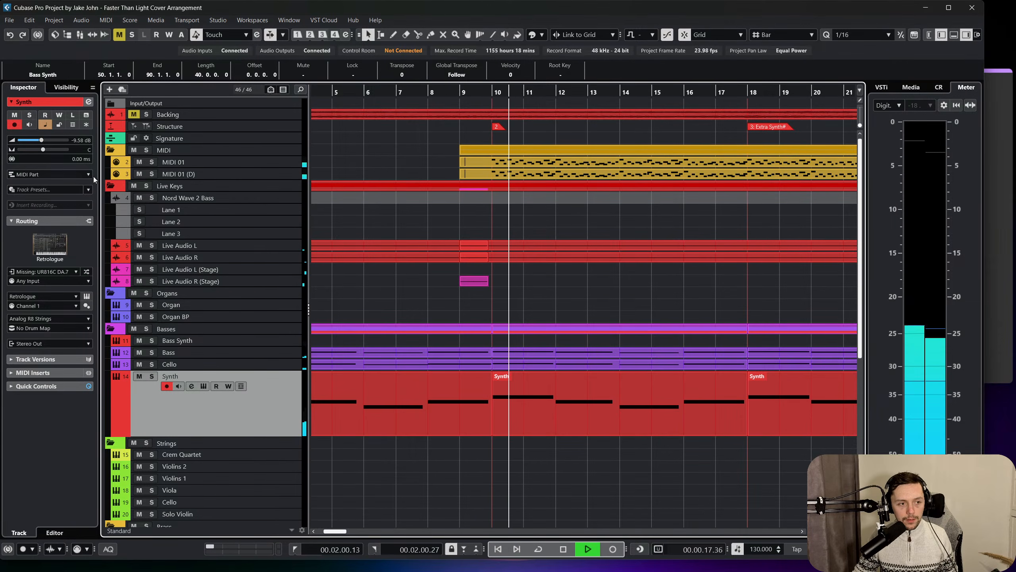
{"action": "left_click", "coordinate": [86, 296]}
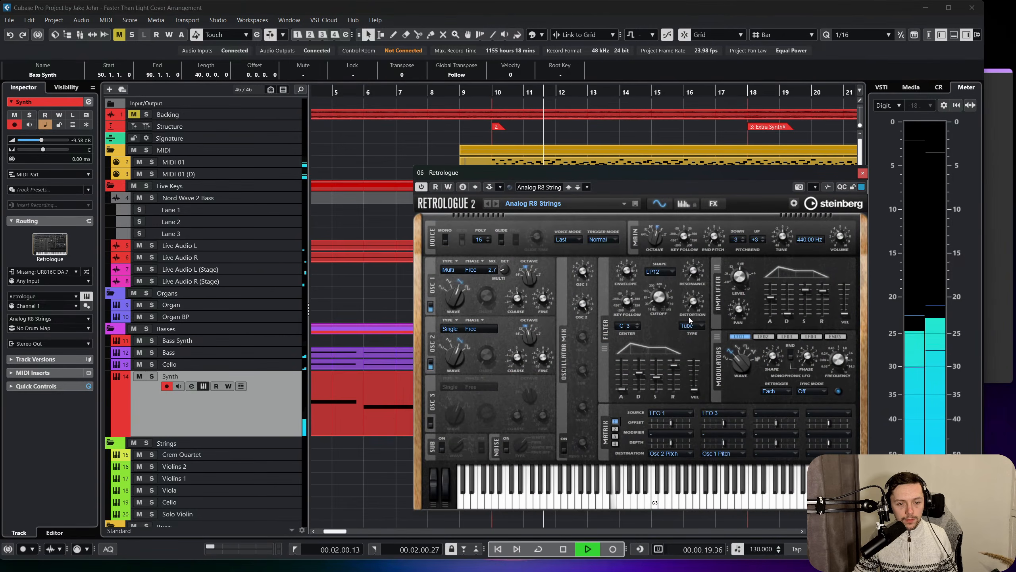
{"action": "left_click_drag", "start_coordinate": [663, 297], "coordinate": [664, 292]}
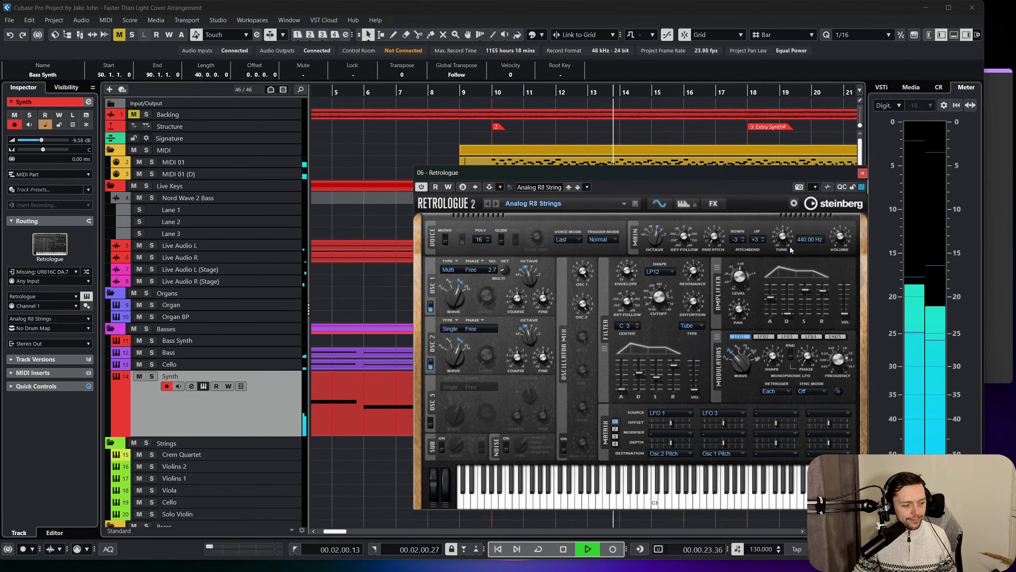
{"action": "left_click", "coordinate": [862, 174]}
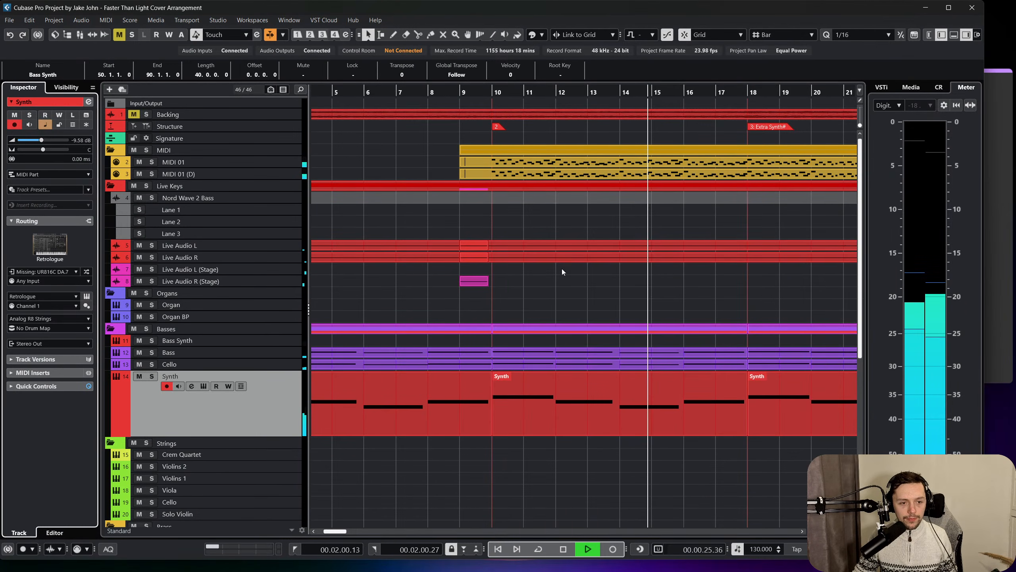
Enlarge the Bass track and glue its successive parts together from bar 2 onward.
{"action": "scroll", "coordinate": [312, 359], "scroll_direction": "left", "scroll_amount": 4}
{"action": "left_click", "coordinate": [286, 353]}
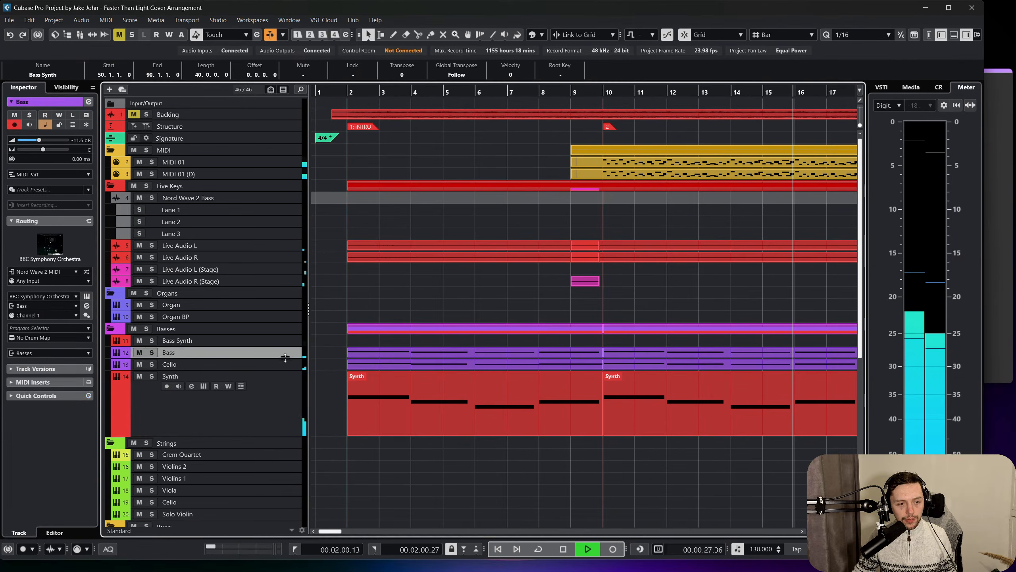
{"action": "right_click", "coordinate": [465, 362]}
{"action": "left_click", "coordinate": [479, 367]}
{"action": "left_click", "coordinate": [448, 367], "text": "alt"}
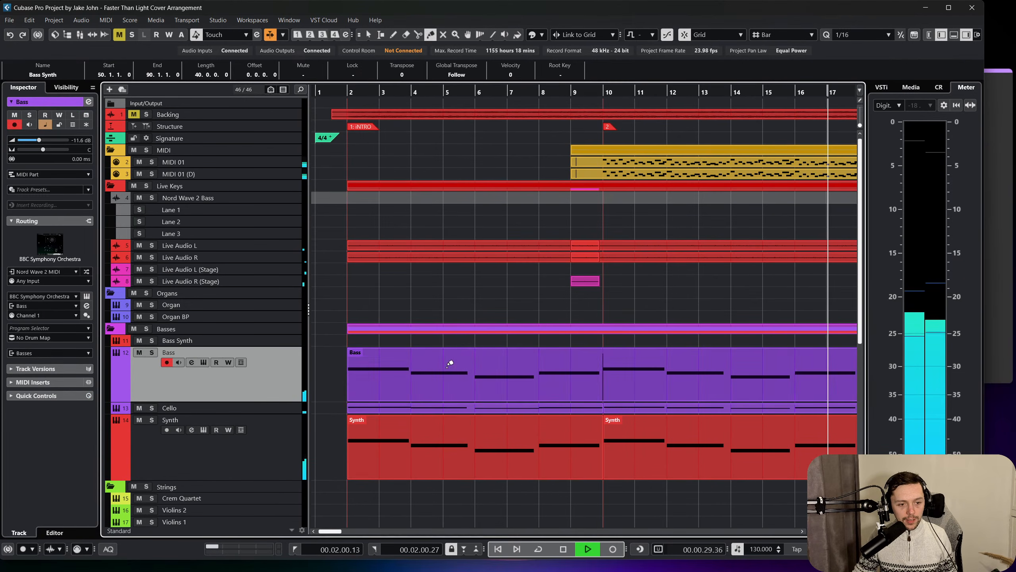
{"action": "scroll", "coordinate": [448, 367], "scroll_direction": "right", "scroll_amount": 3}
{"action": "scroll", "coordinate": [448, 364], "scroll_direction": "left", "scroll_amount": 6}
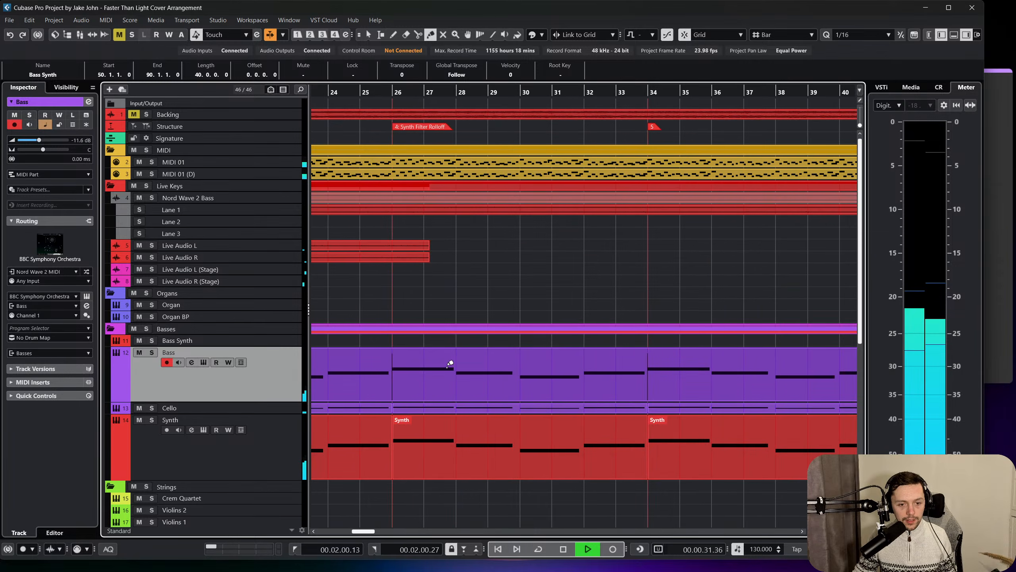
Glue the Cello parts in the Basses folder together and check along the timeline.
{"action": "left_click", "coordinate": [433, 408], "text": "alt"}
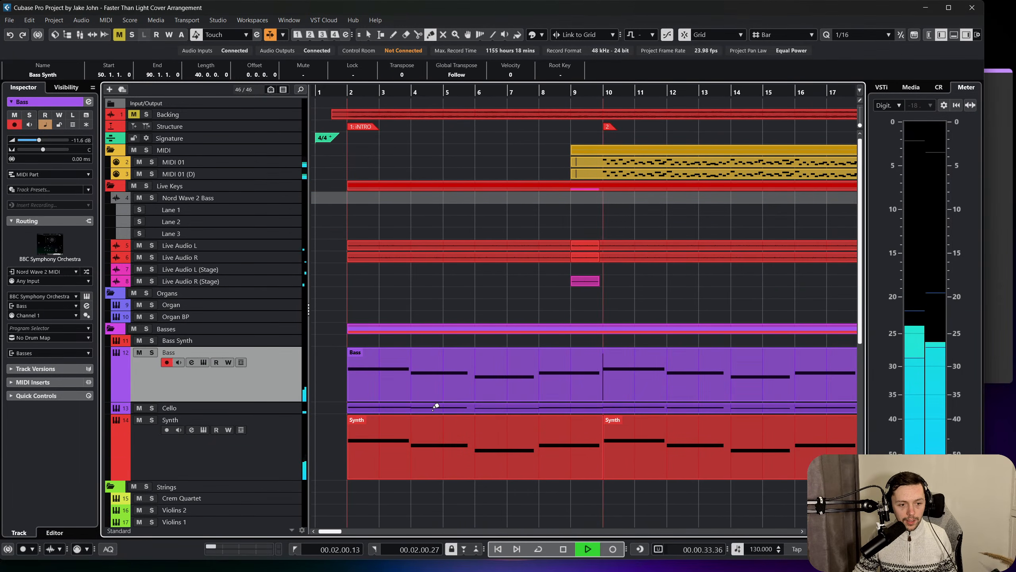
{"action": "scroll", "coordinate": [433, 407], "scroll_direction": "right", "scroll_amount": 6}
{"action": "scroll", "coordinate": [435, 402], "scroll_direction": "left", "scroll_amount": 5}
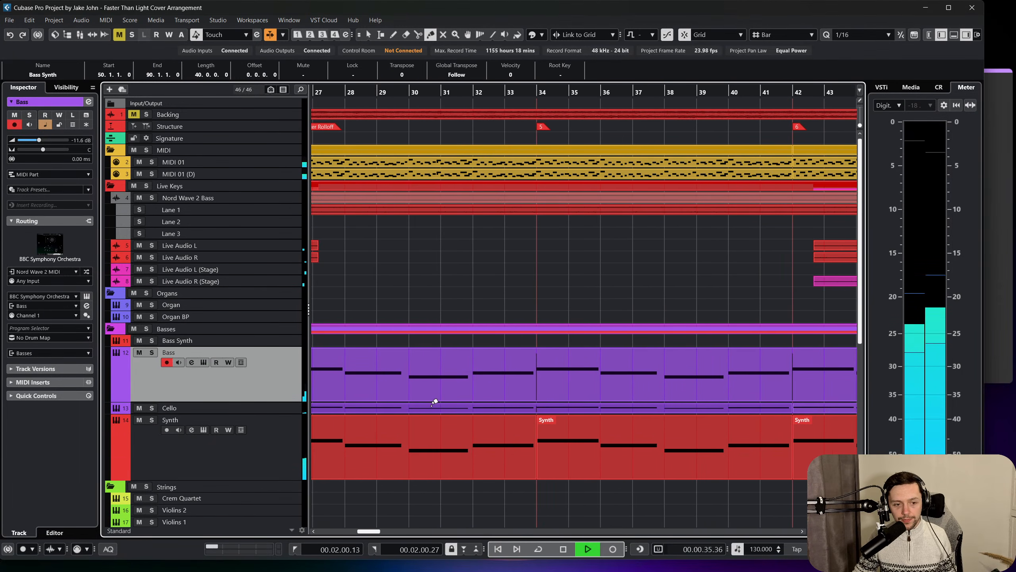
Mute the Bass and Cello tracks in the Basses folder and return to the selection tool.
{"action": "right_click", "coordinate": [275, 367]}
{"action": "left_click", "coordinate": [139, 351]}
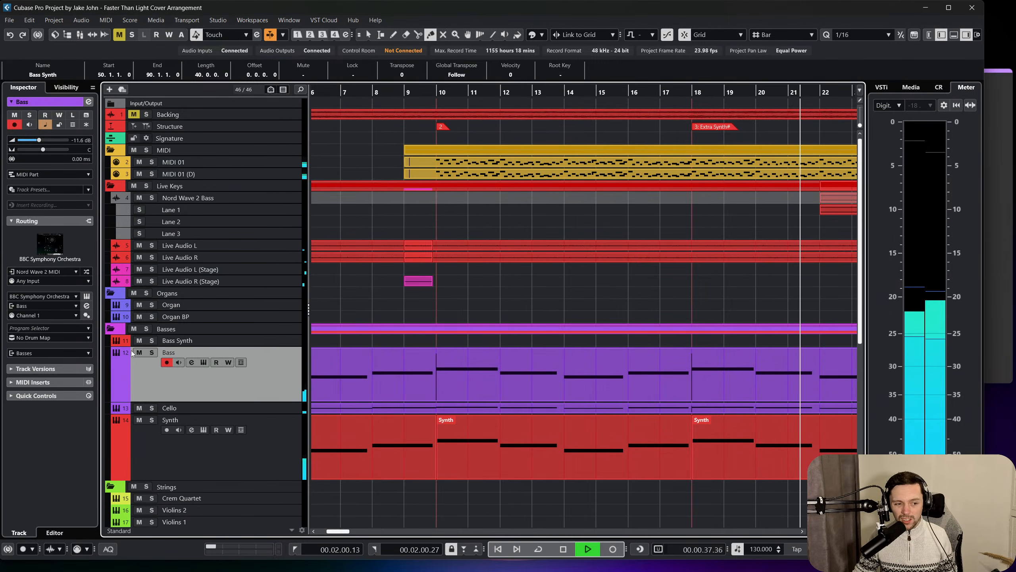
{"action": "left_click", "coordinate": [140, 407]}
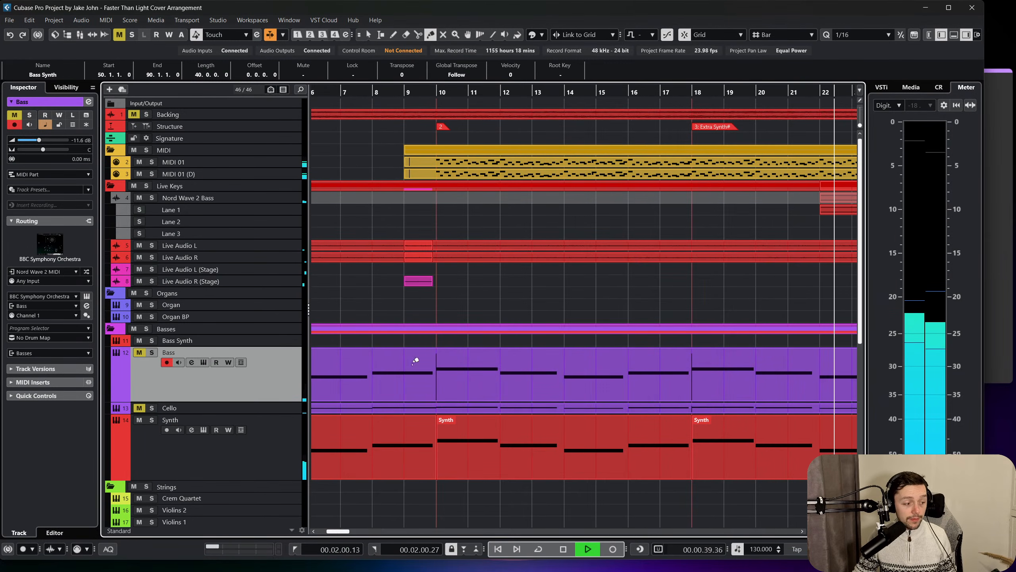
{"action": "key", "text": "1"}
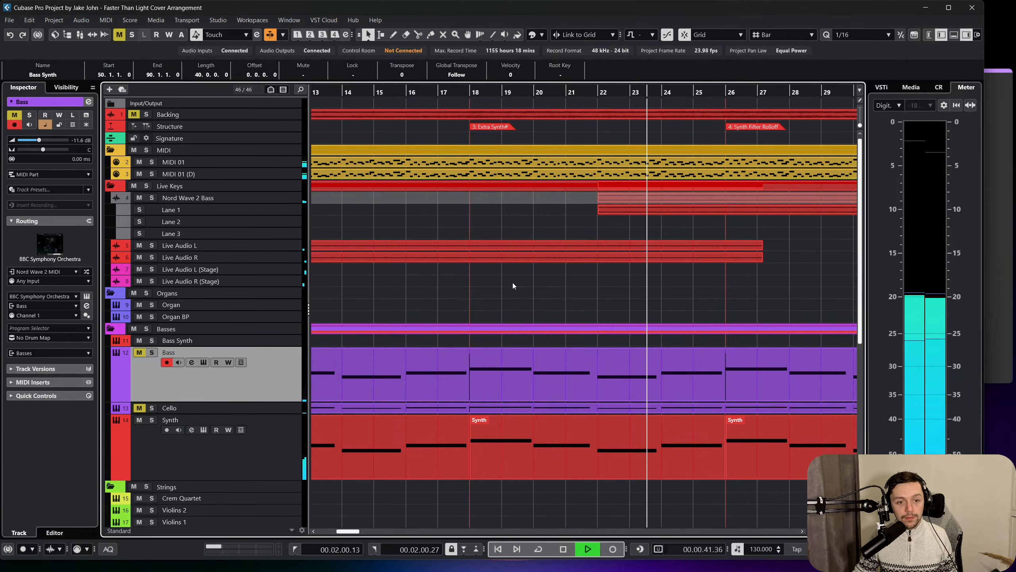
Select the Synth track and review the tracks from the Extra Synth section through Synth Filter Rolloff during playback.
{"action": "scroll", "coordinate": [512, 283], "scroll_direction": "right", "scroll_amount": 1}
{"action": "left_click", "coordinate": [278, 450]}
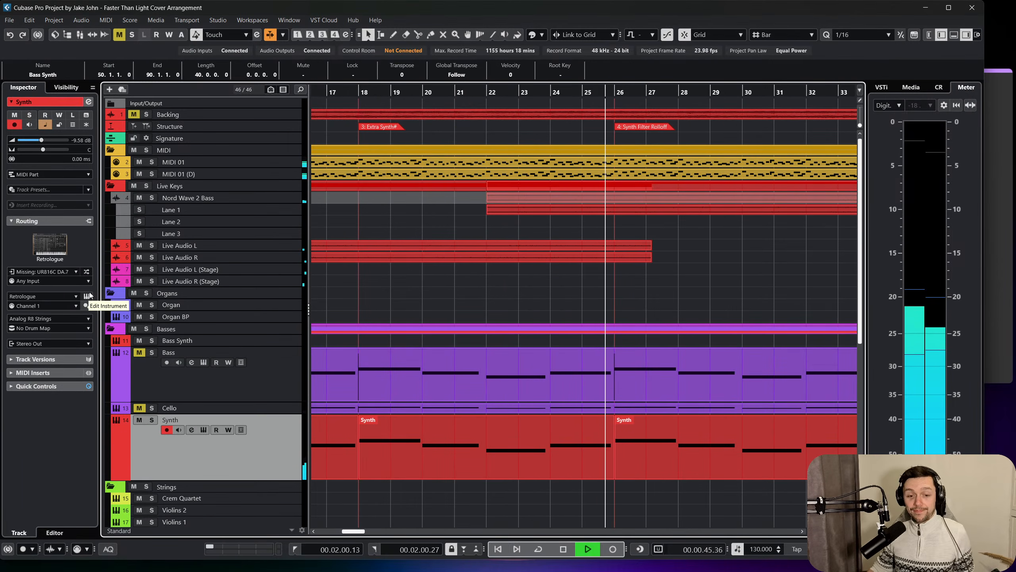
{"action": "scroll", "coordinate": [571, 348], "scroll_direction": "down", "scroll_amount": 6}
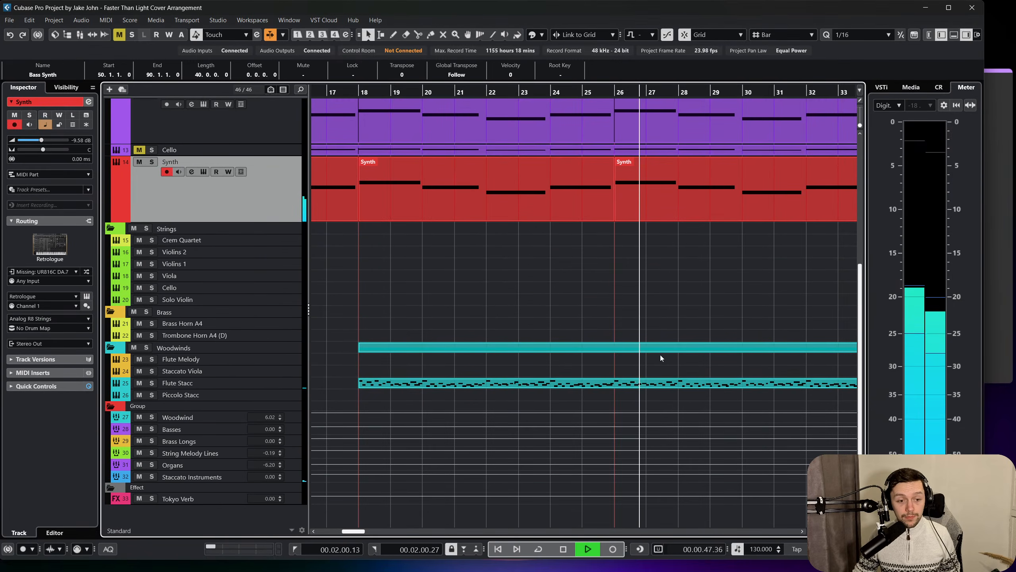
{"action": "scroll", "coordinate": [653, 354], "scroll_direction": "right", "scroll_amount": 1}
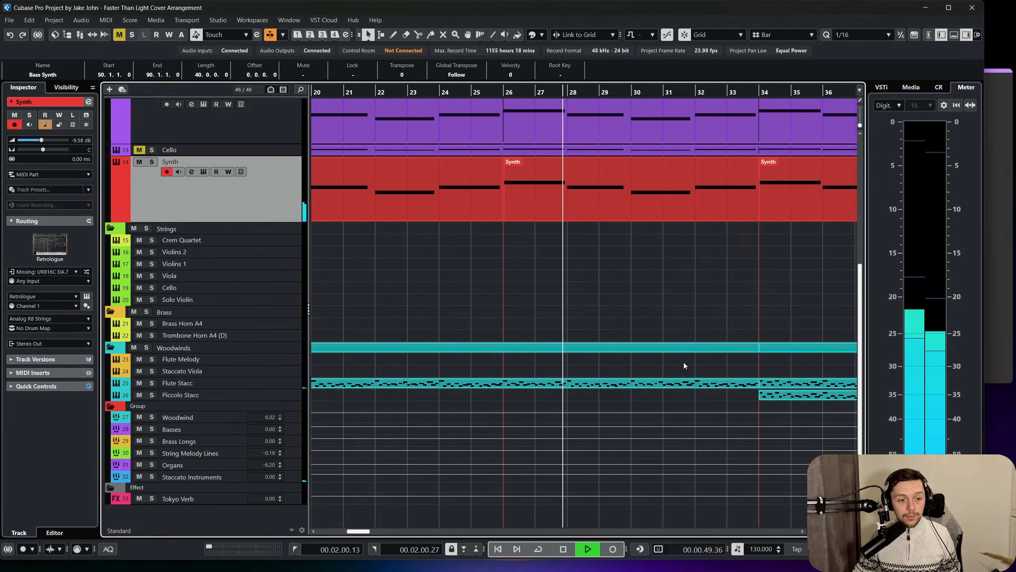
{"action": "scroll", "coordinate": [684, 362], "scroll_direction": "right", "scroll_amount": 2}
{"action": "scroll", "coordinate": [684, 362], "scroll_direction": "up", "scroll_amount": 2}
{"action": "scroll", "coordinate": [684, 362], "scroll_direction": "up", "scroll_amount": 4}
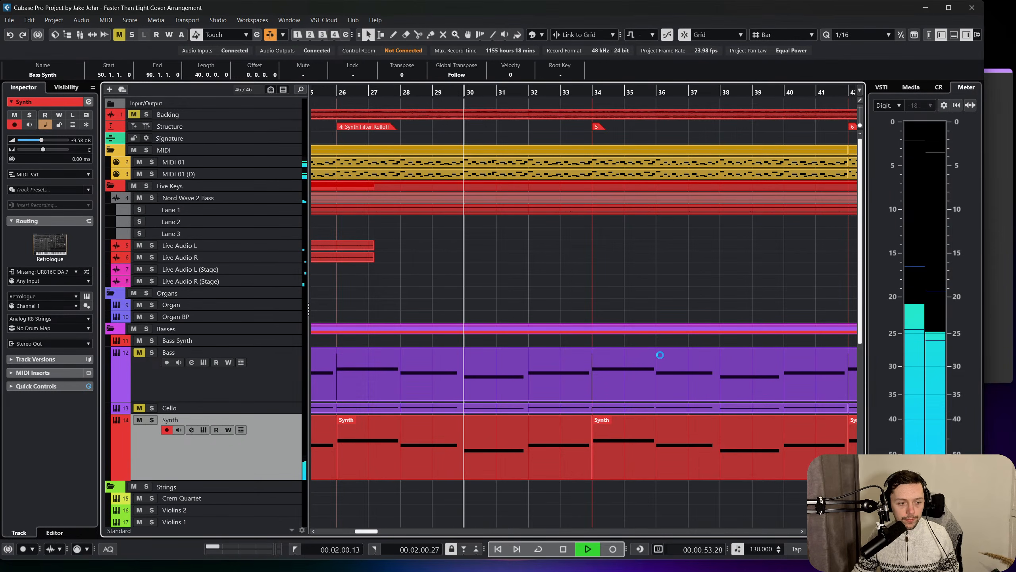
{"action": "scroll", "coordinate": [656, 349], "scroll_direction": "down", "scroll_amount": 2}
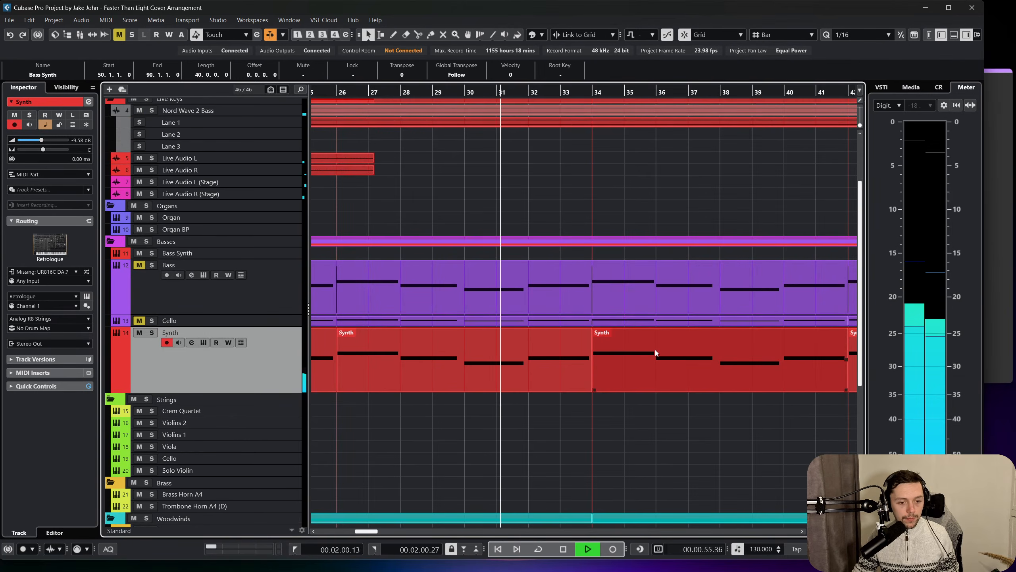
Mute the Nord Wave 2 Bass track in the Live Keys folder during playback.
{"action": "scroll", "coordinate": [645, 350], "scroll_direction": "down", "scroll_amount": 2}
{"action": "scroll", "coordinate": [564, 367], "scroll_direction": "up", "scroll_amount": 4}
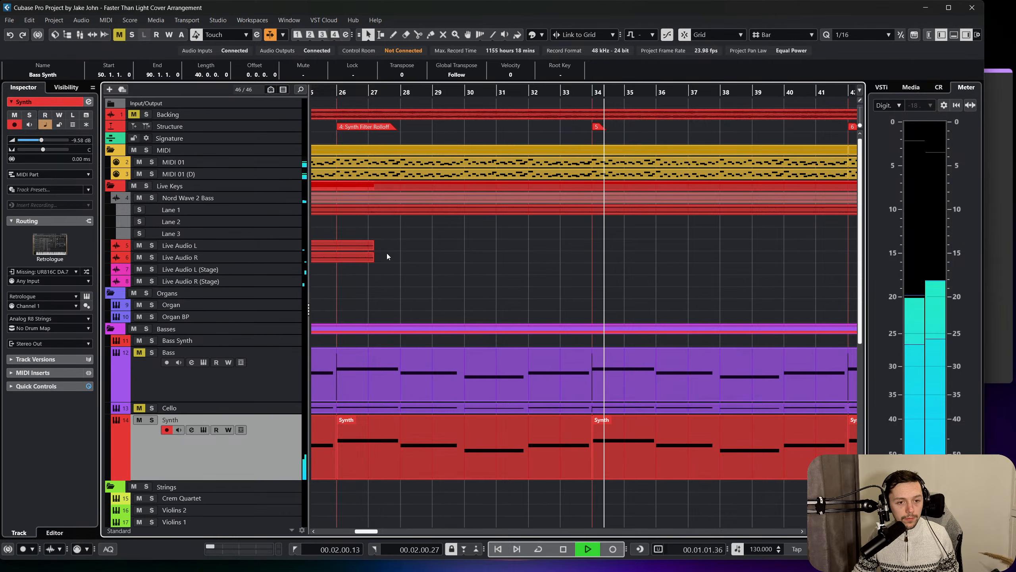
{"action": "left_click", "coordinate": [279, 198]}
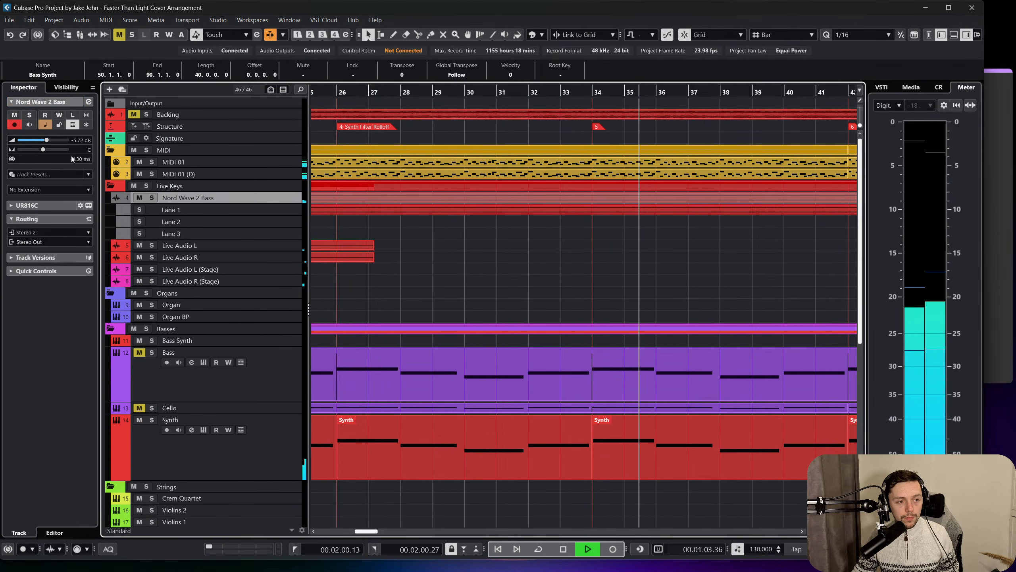
{"action": "left_click", "coordinate": [13, 115]}
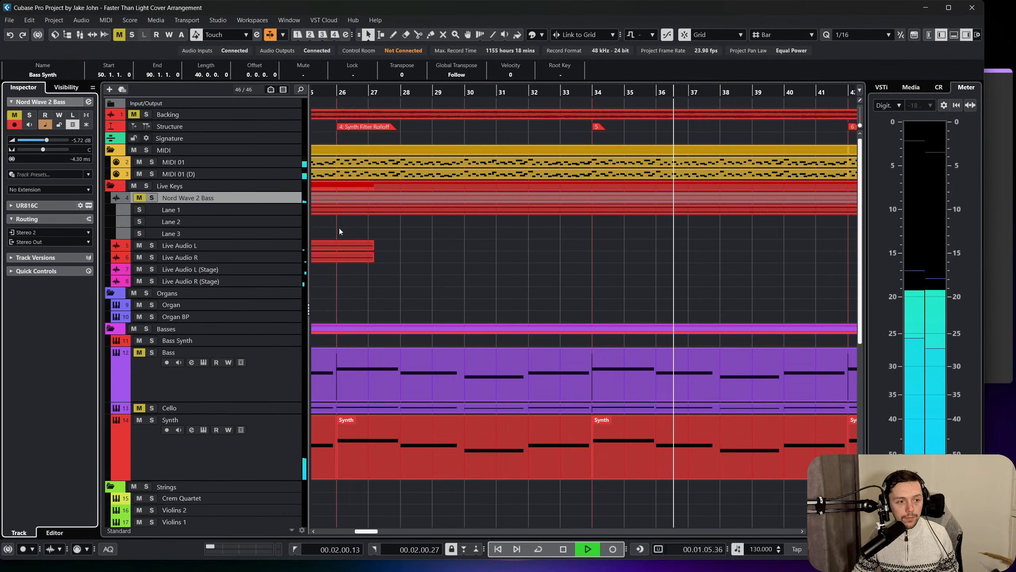
In the mixer, lower the Staccato Instruments group, Piccolo Stacc to -5.96 dB, Flute Stacc to -2.96 dB and Staccato Viola to -2.34 dB.
{"action": "scroll", "coordinate": [441, 270], "scroll_direction": "right", "scroll_amount": 3}
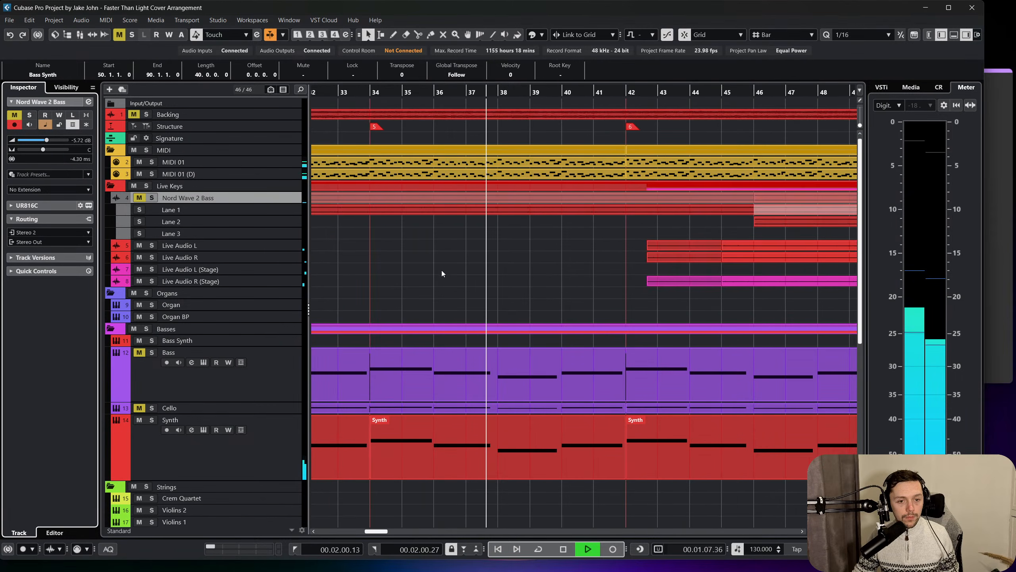
{"action": "scroll", "coordinate": [482, 281], "scroll_direction": "down", "scroll_amount": 10}
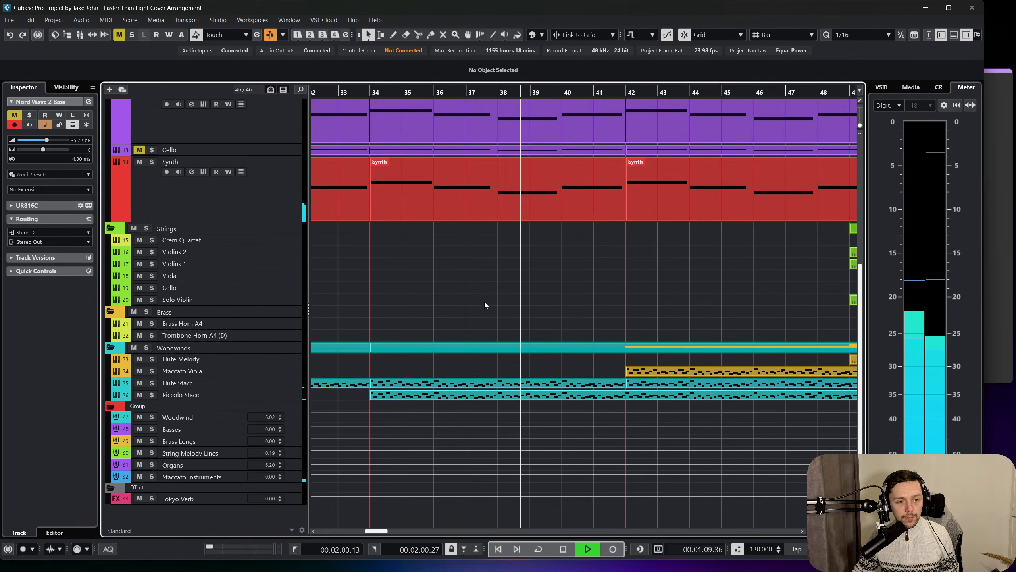
{"action": "key", "text": "F3"}
{"action": "scroll", "coordinate": [637, 491], "scroll_direction": "right", "scroll_amount": 10}
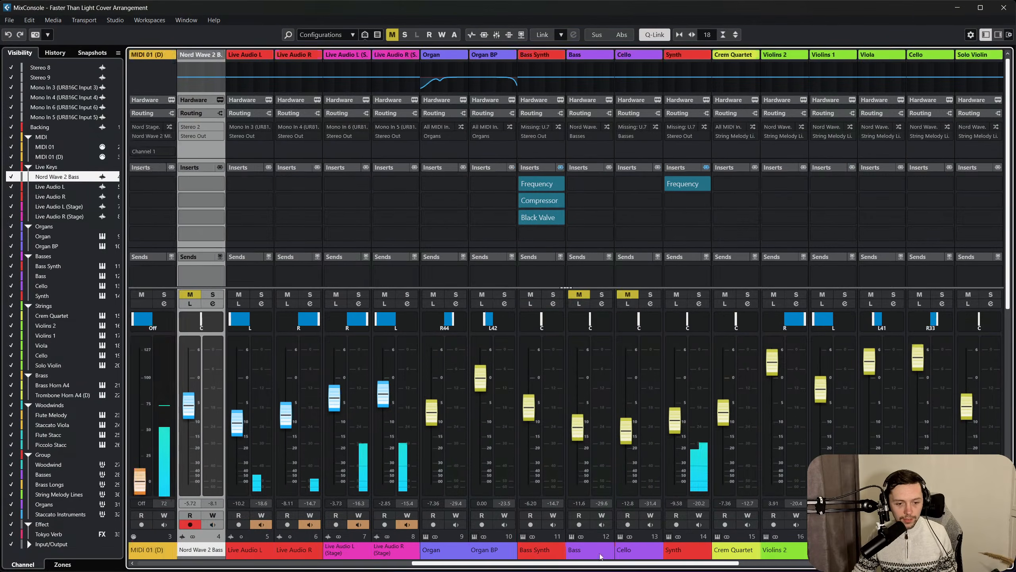
{"action": "scroll", "coordinate": [892, 429], "scroll_direction": "right", "scroll_amount": 3}
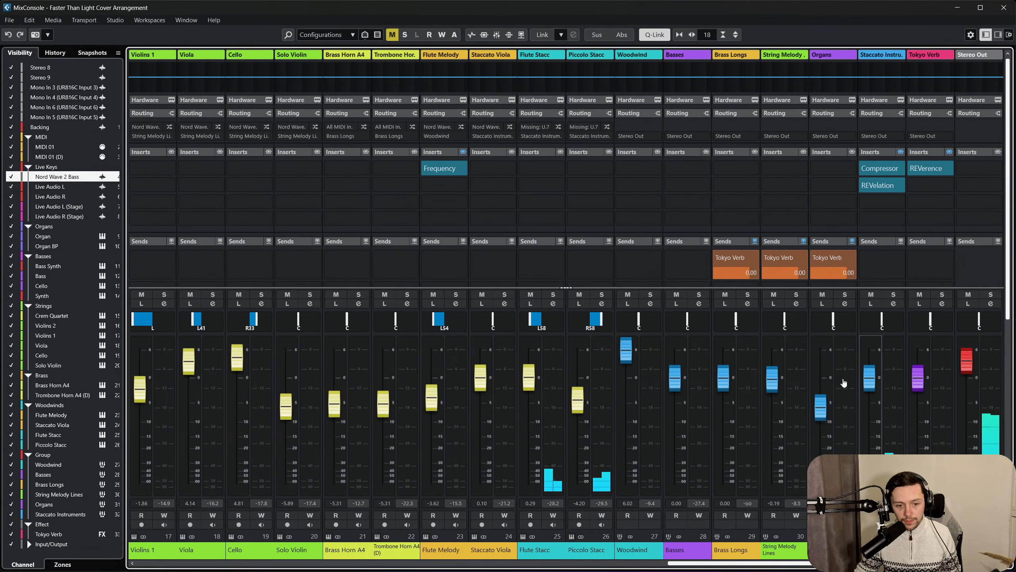
{"action": "left_click_drag", "start_coordinate": [870, 387], "coordinate": [870, 389]}
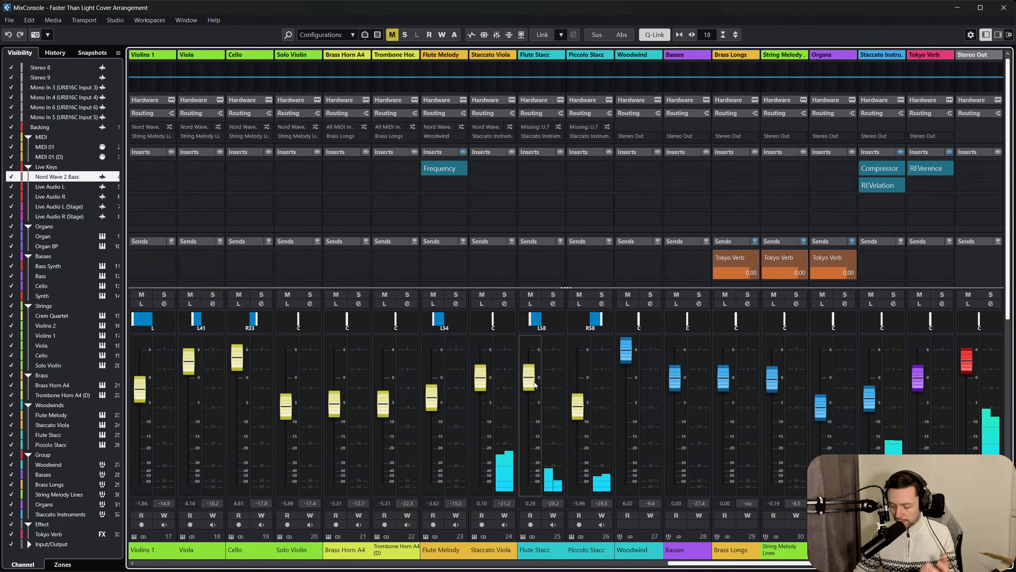
{"action": "left_click_drag", "start_coordinate": [524, 391], "coordinate": [482, 404]}
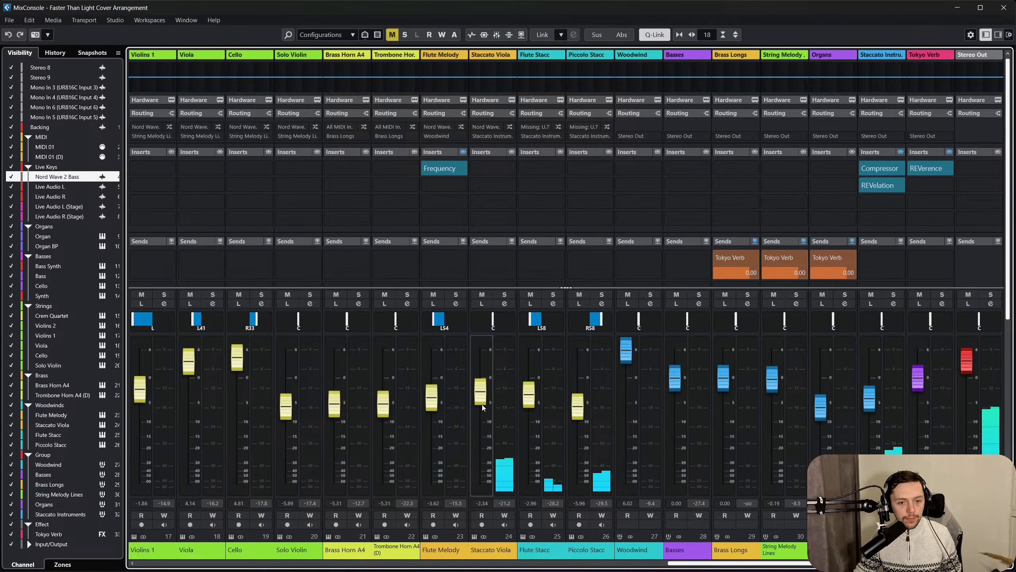
Set the dry mix of the Staccato Instruments group's Compressor to 50 %, then close the plug-in.
{"action": "left_click", "coordinate": [873, 169]}
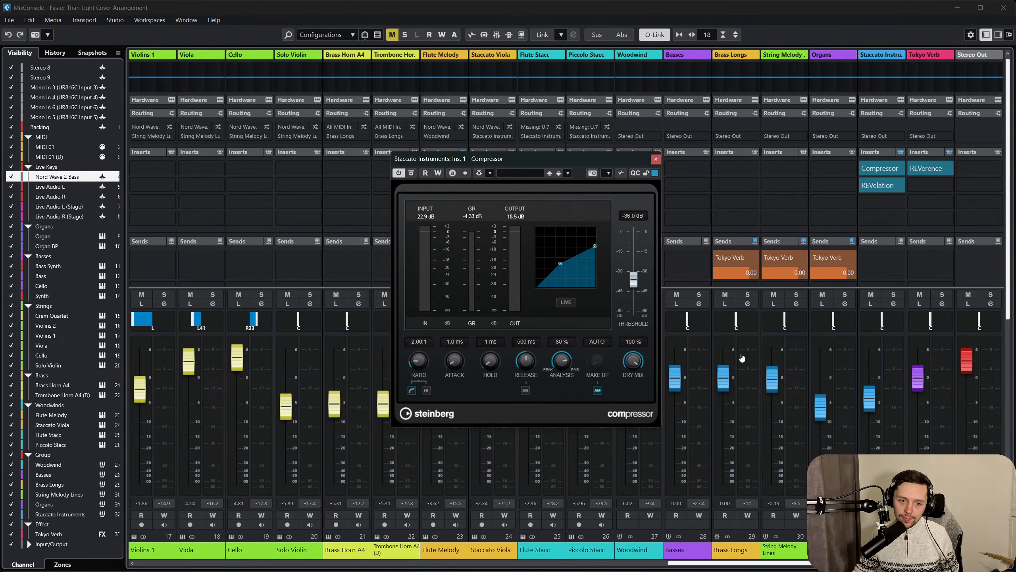
{"action": "key", "text": "space"}
{"action": "left_click_drag", "start_coordinate": [578, 479], "coordinate": [588, 363]}
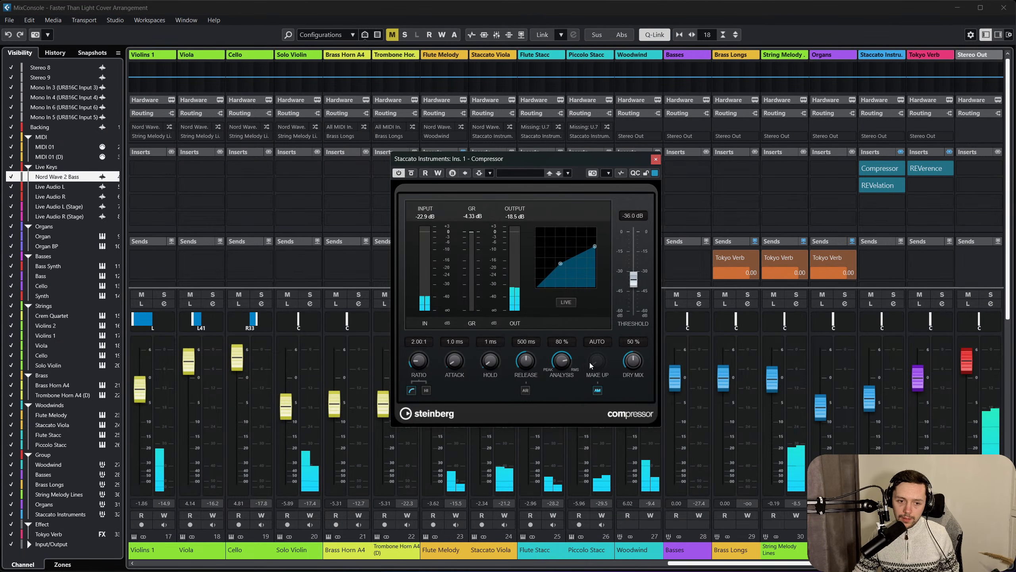
{"action": "left_click", "coordinate": [656, 159]}
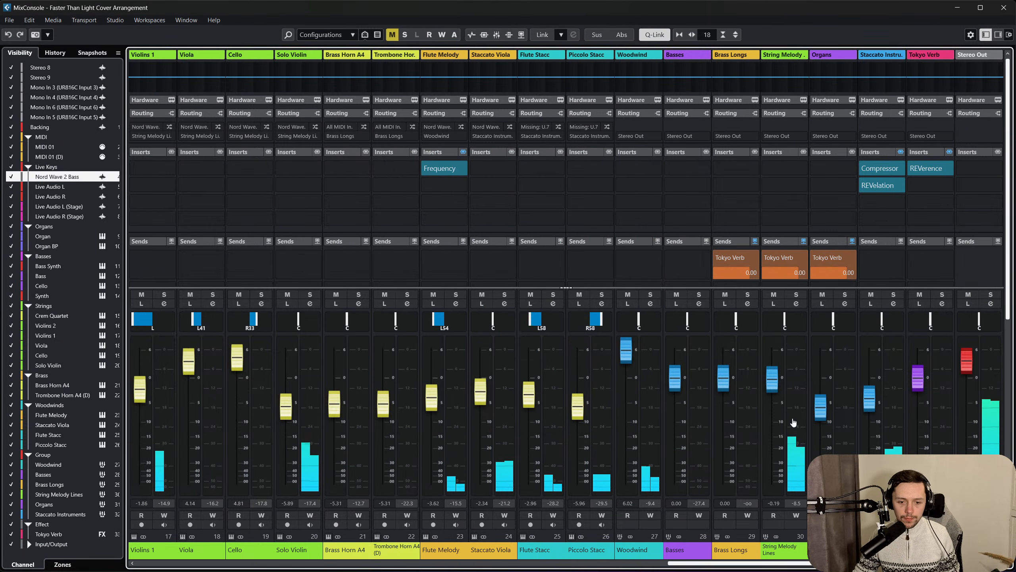
Raise the Staccato Instruments group to -0.57 dB and lower the String Melody Lines group to -1.24 dB.
{"action": "left_click_drag", "start_coordinate": [867, 408], "coordinate": [868, 405]}
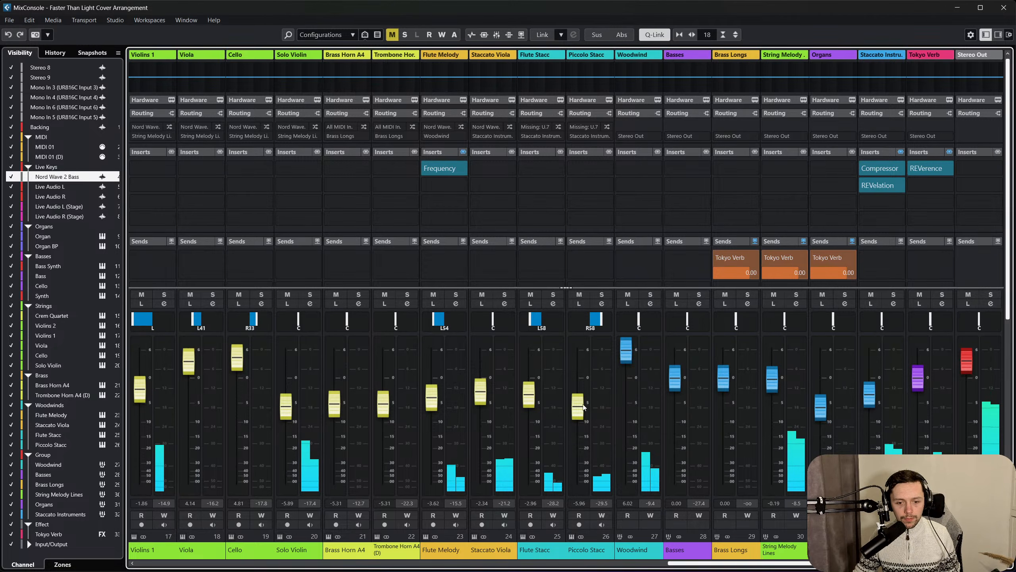
{"action": "left_click_drag", "start_coordinate": [871, 401], "coordinate": [871, 391]}
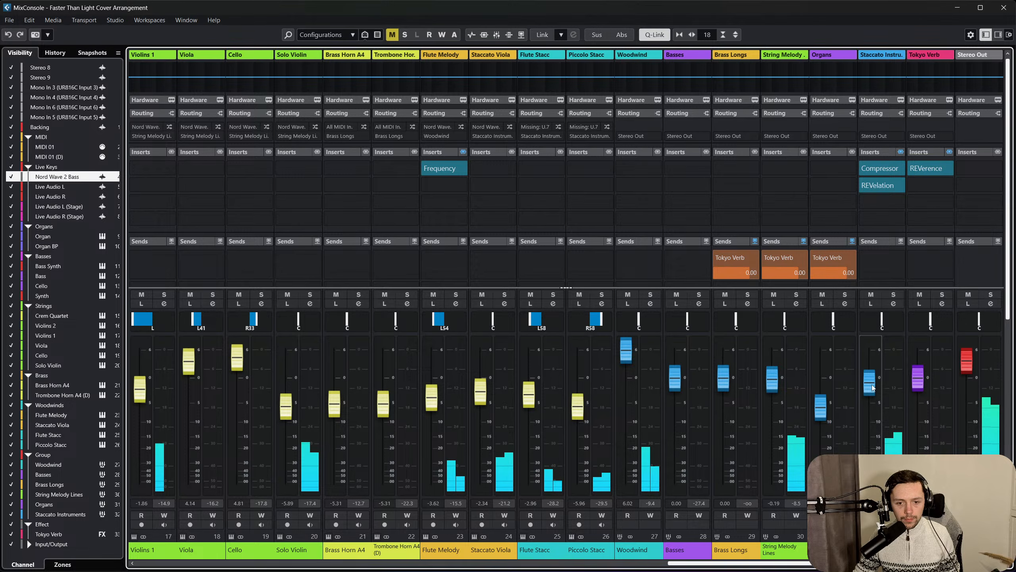
{"action": "scroll", "coordinate": [780, 396], "scroll_direction": "left", "scroll_amount": 2}
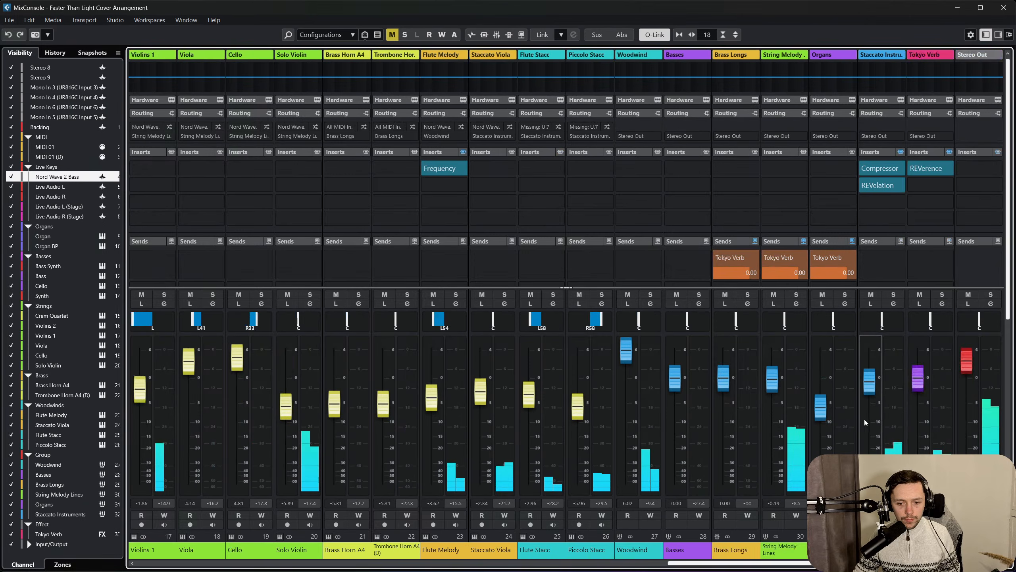
{"action": "scroll", "coordinate": [780, 396], "scroll_direction": "right", "scroll_amount": 2}
{"action": "left_click_drag", "start_coordinate": [774, 395], "coordinate": [774, 397]}
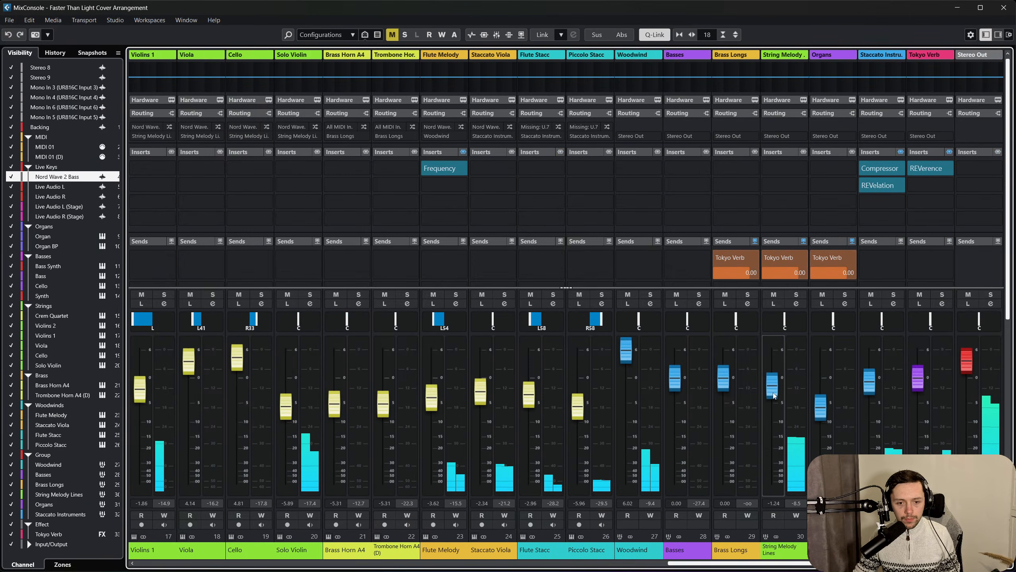
{"action": "left_click", "coordinate": [627, 431]}
Rebalance the individual strings: Solo Violin at -4.97 dB, the Strings Cello at 4.94 dB and Viola at 3.81 dB.
{"action": "scroll", "coordinate": [627, 430], "scroll_direction": "left", "scroll_amount": 2}
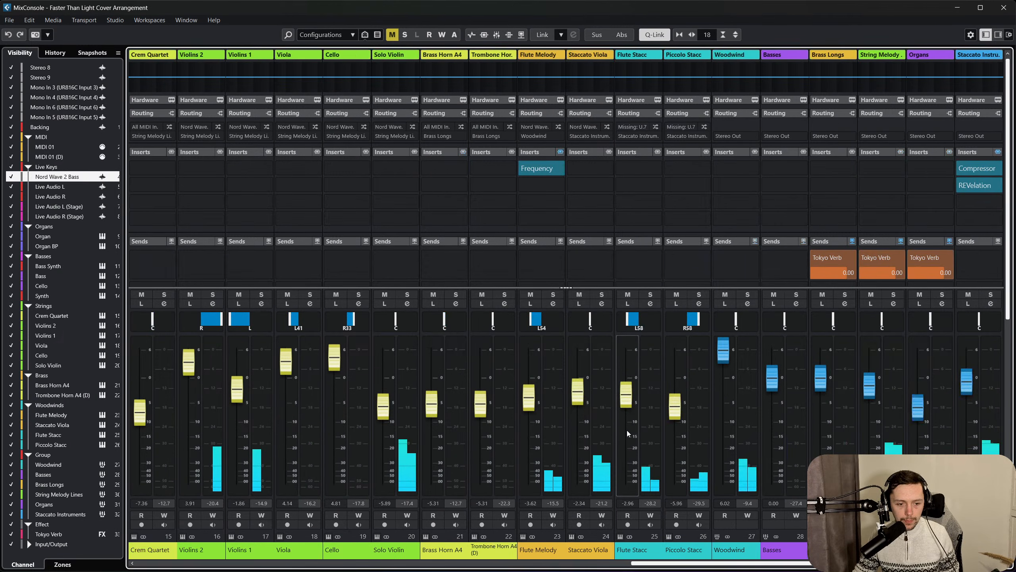
{"action": "scroll", "coordinate": [627, 430], "scroll_direction": "left", "scroll_amount": 1}
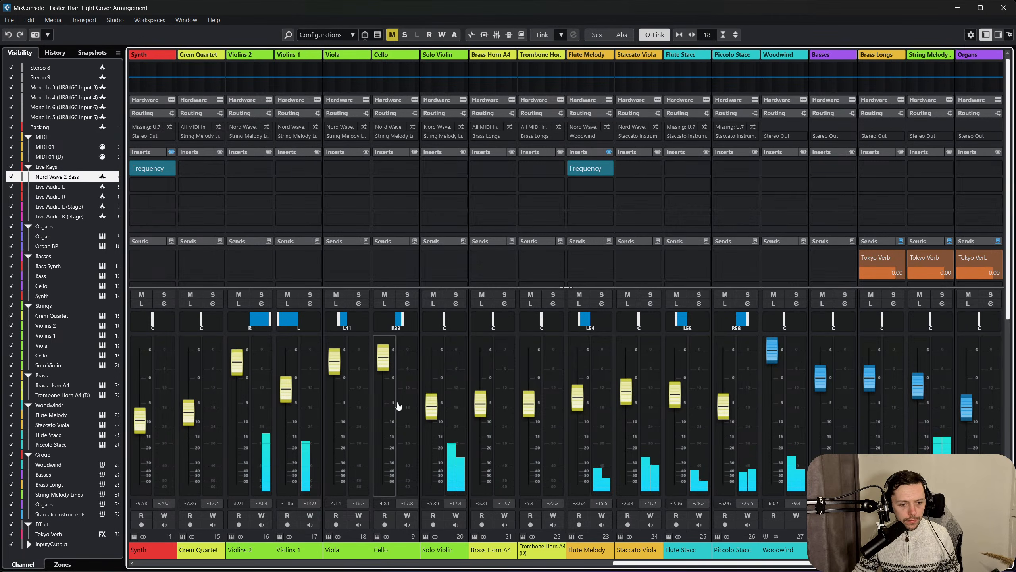
{"action": "left_click_drag", "start_coordinate": [436, 405], "coordinate": [437, 401]}
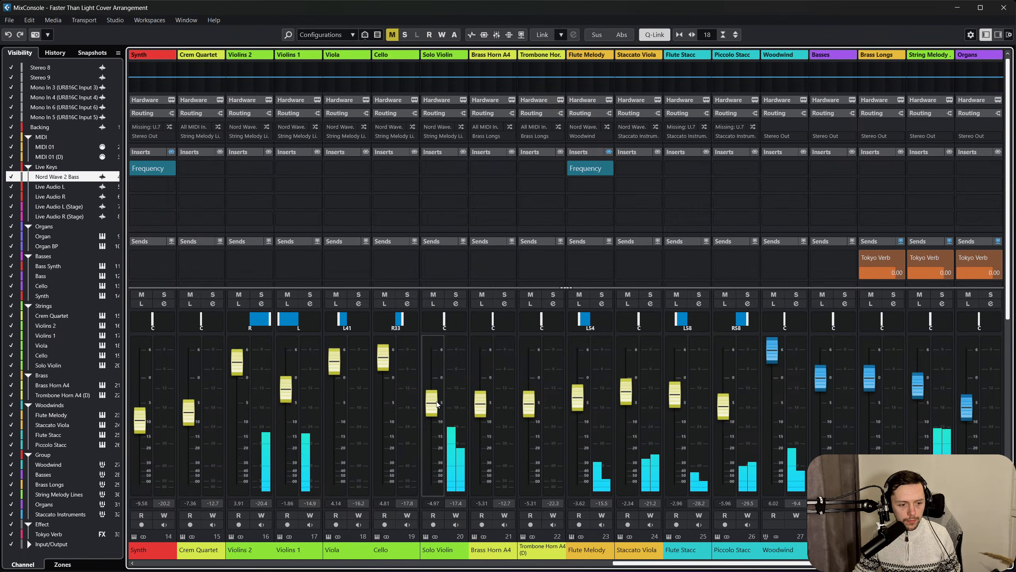
{"action": "scroll", "coordinate": [359, 426], "scroll_direction": "right", "scroll_amount": 1}
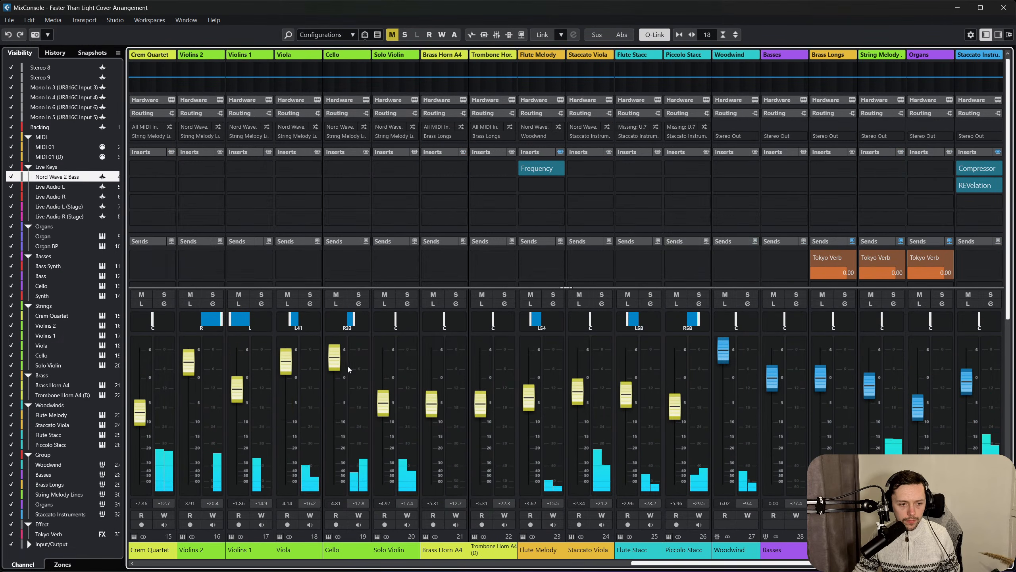
{"action": "left_click_drag", "start_coordinate": [337, 363], "coordinate": [337, 362]}
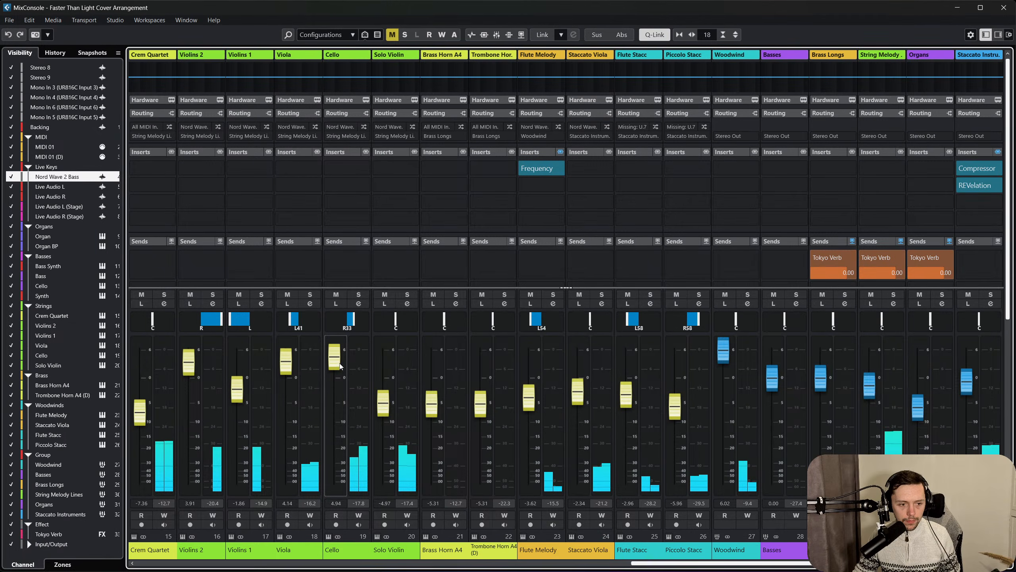
{"action": "scroll", "coordinate": [386, 402], "scroll_direction": "left", "scroll_amount": 1}
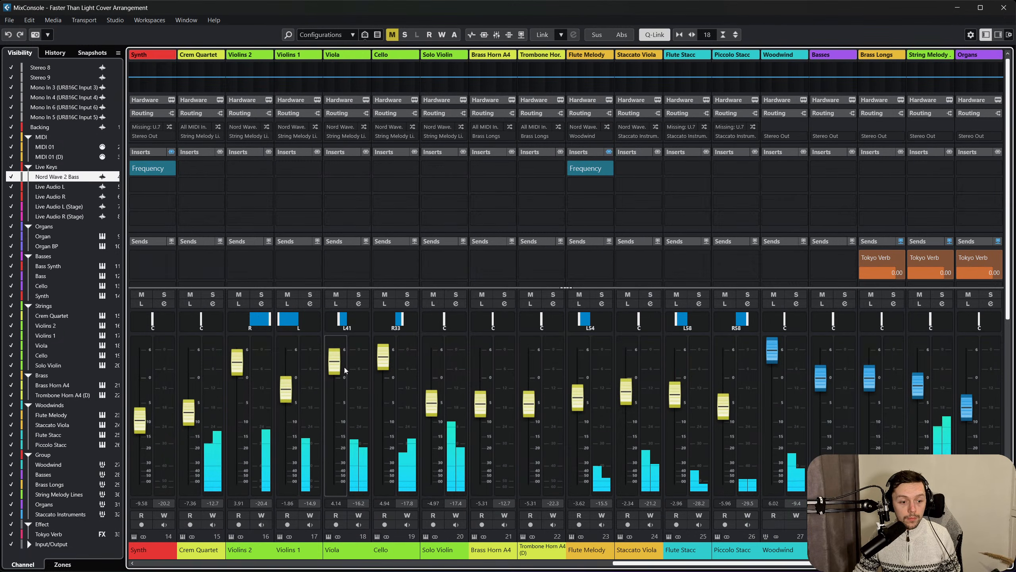
{"action": "scroll", "coordinate": [344, 370], "scroll_direction": "down", "scroll_amount": 1}
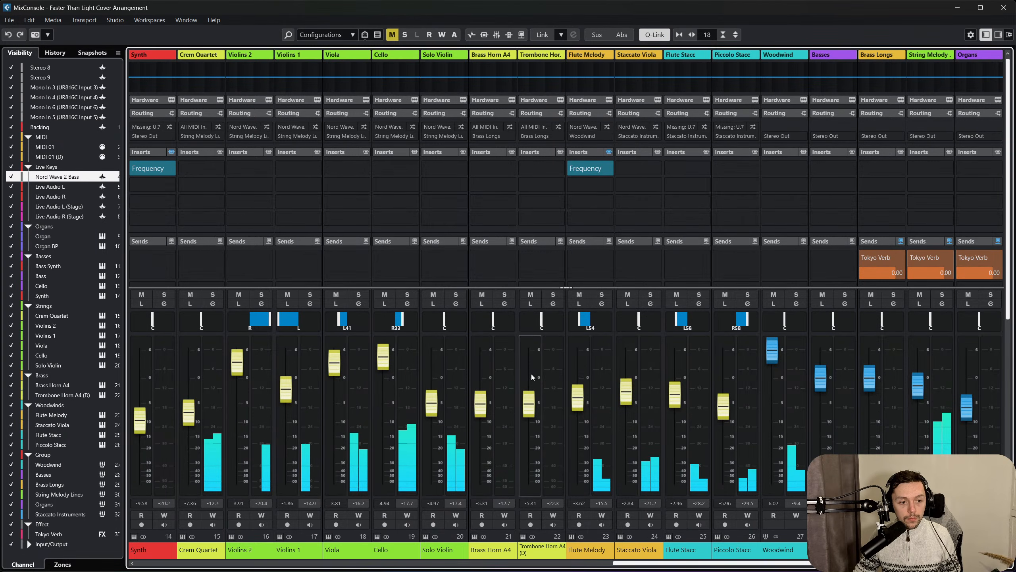
{"action": "scroll", "coordinate": [531, 374], "scroll_direction": "left", "scroll_amount": 2}
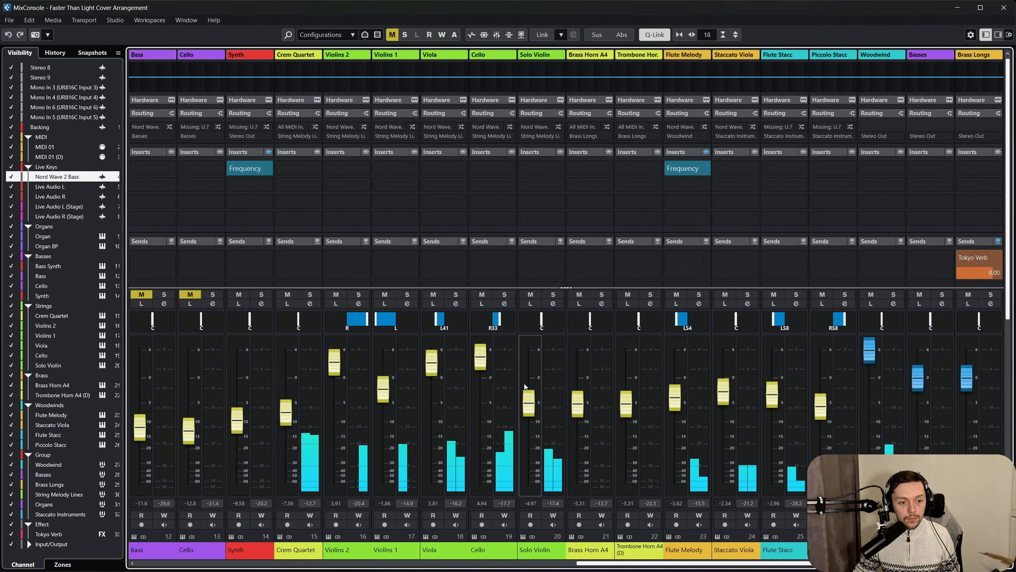
Raise the Organs group to -4.76 dB, close the mixer and return to the arrangement around bar 88.
{"action": "scroll", "coordinate": [524, 387], "scroll_direction": "right", "scroll_amount": 5}
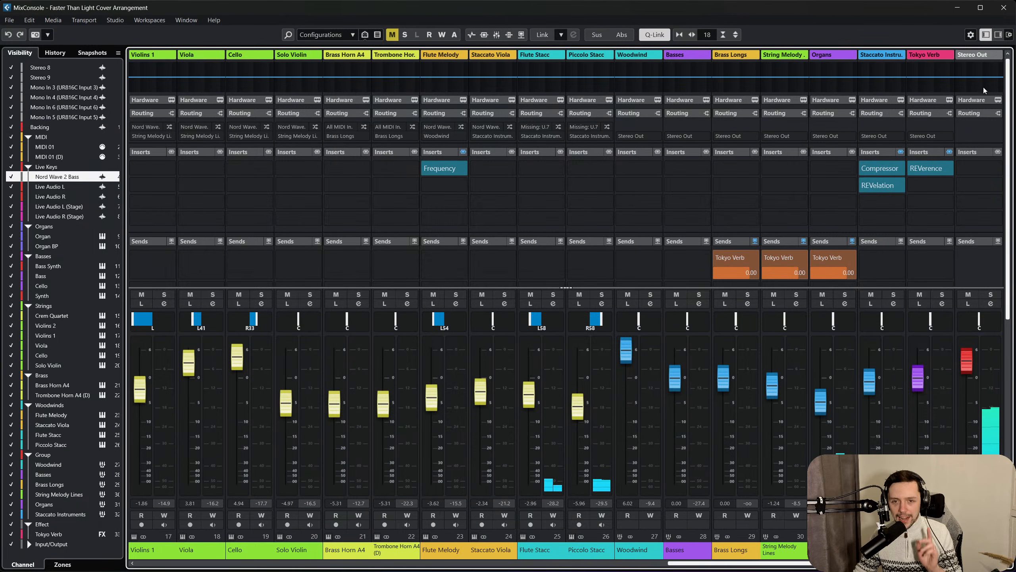
{"action": "left_click", "coordinate": [1003, 7]}
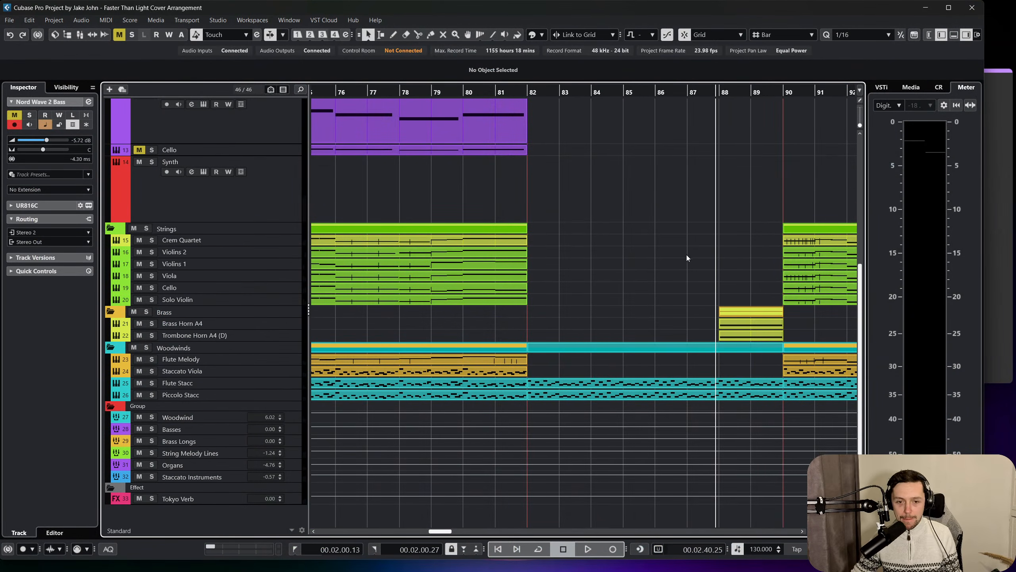
{"action": "scroll", "coordinate": [686, 264], "scroll_direction": "right", "scroll_amount": 5}
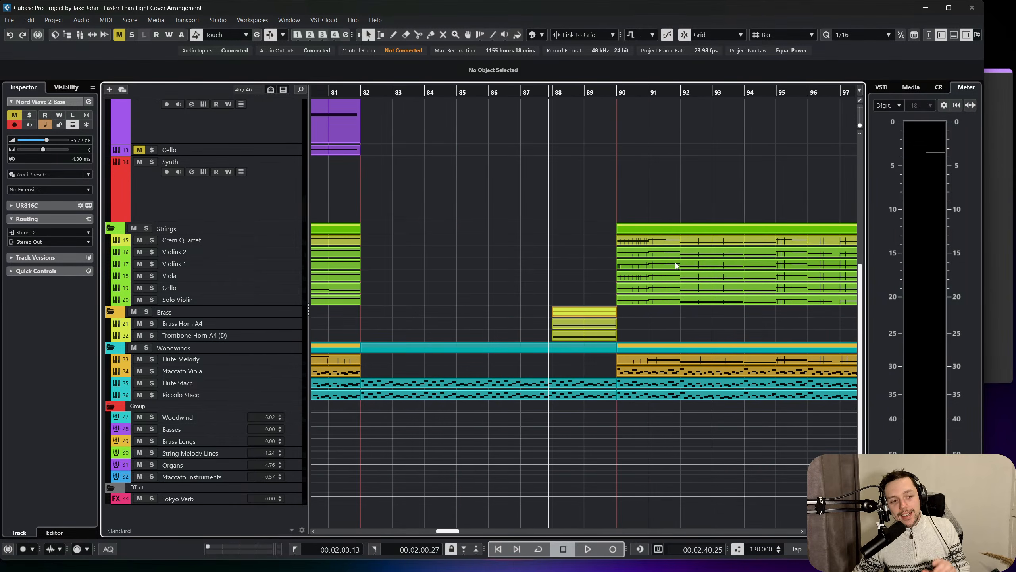
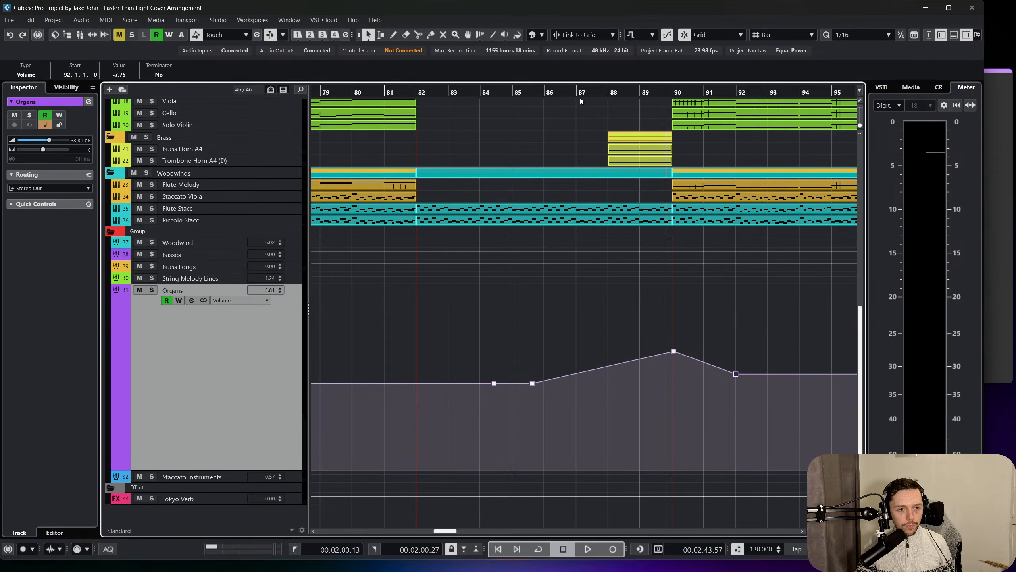
Play from bar 84 to audition the Organs volume build-up into the Full Orchestra section at bar 90.
{"action": "left_click_drag", "start_coordinate": [569, 92], "coordinate": [481, 94]}
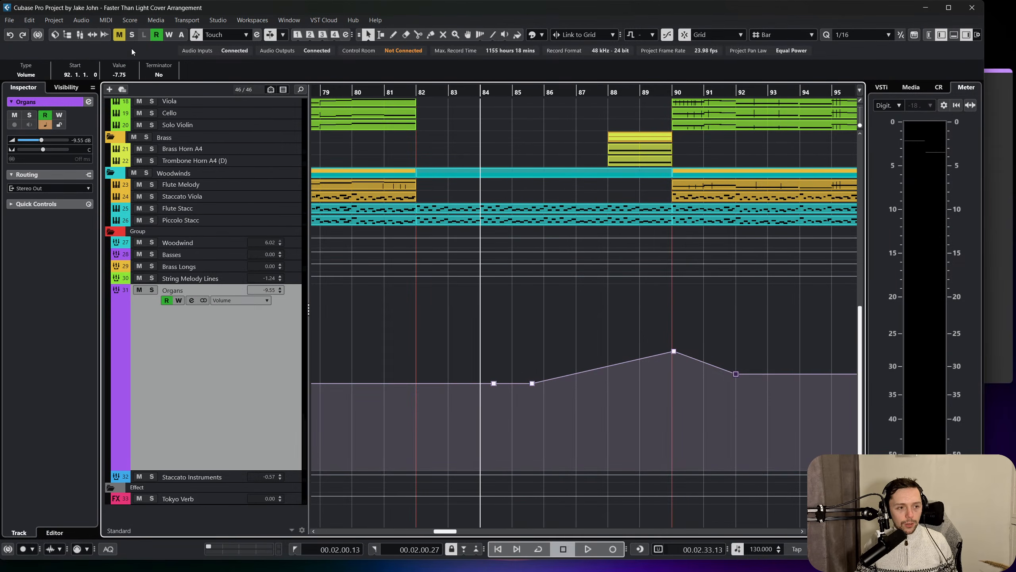
{"action": "key", "text": "space"}
{"action": "scroll", "coordinate": [516, 292], "scroll_direction": "up", "scroll_amount": 3}
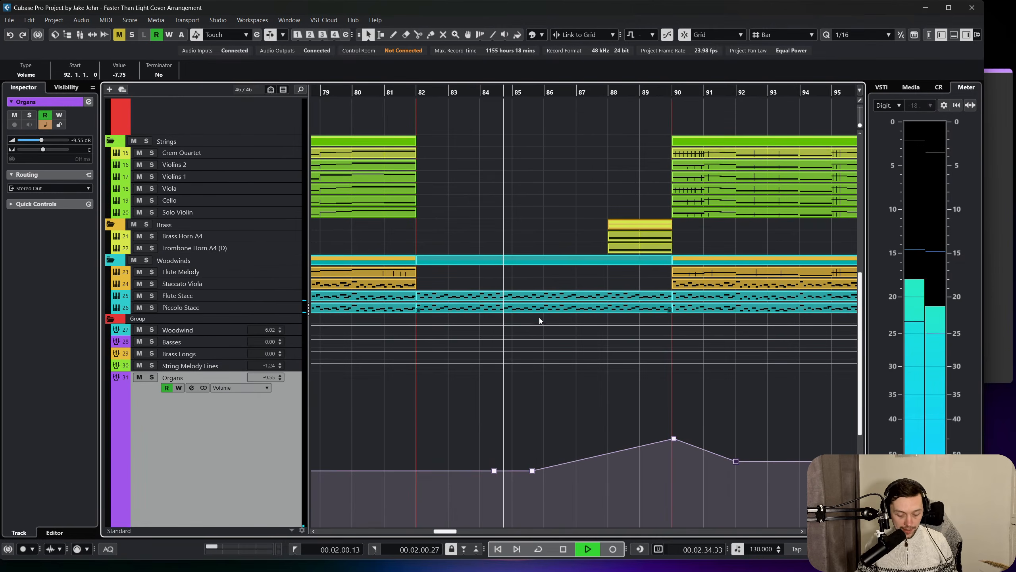
{"action": "scroll", "coordinate": [561, 392], "scroll_direction": "up", "scroll_amount": 2}
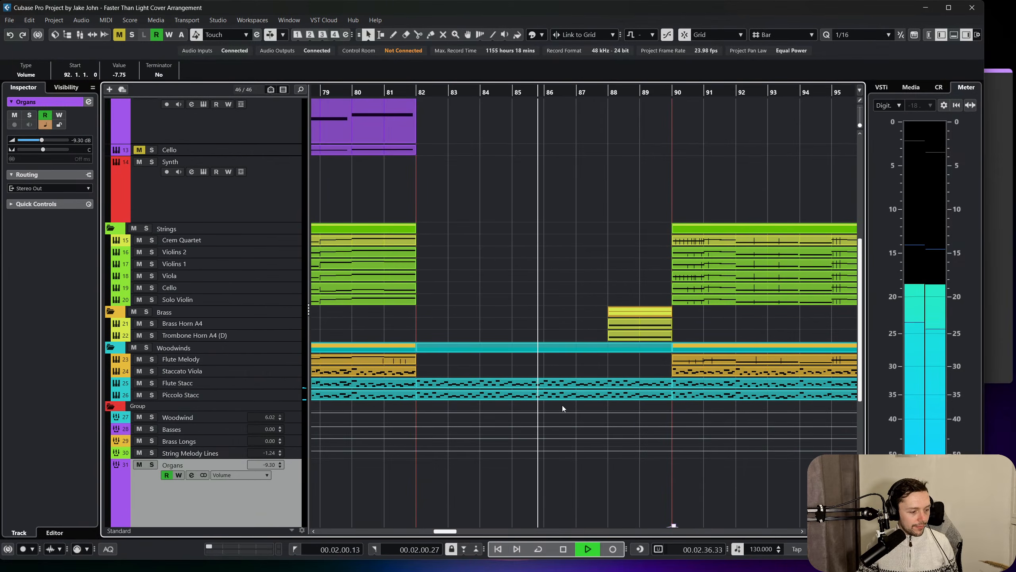
{"action": "key", "text": "f"}
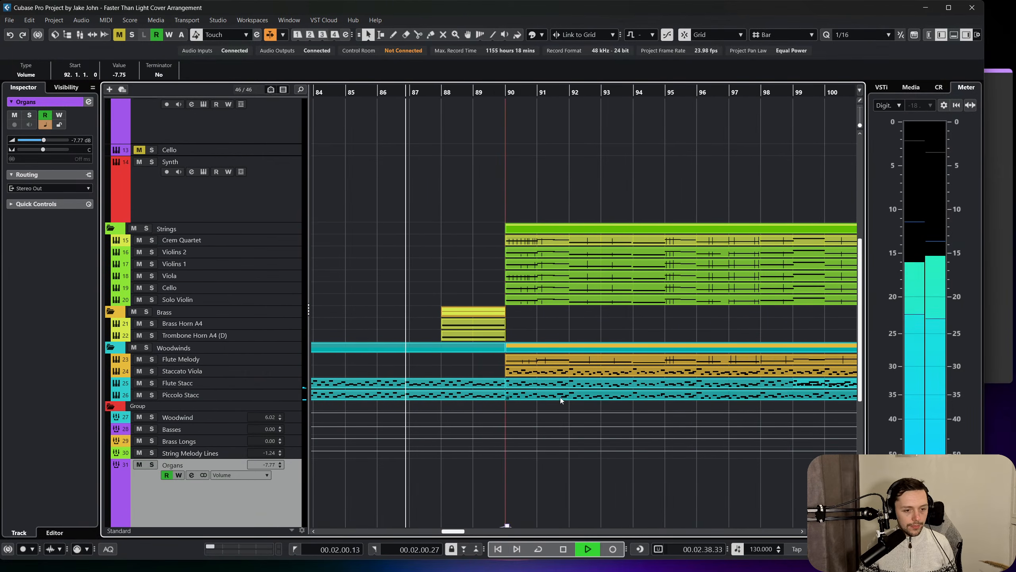
{"action": "scroll", "coordinate": [563, 397], "scroll_direction": "down", "scroll_amount": 4}
{"action": "scroll", "coordinate": [582, 403], "scroll_direction": "up", "scroll_amount": 2}
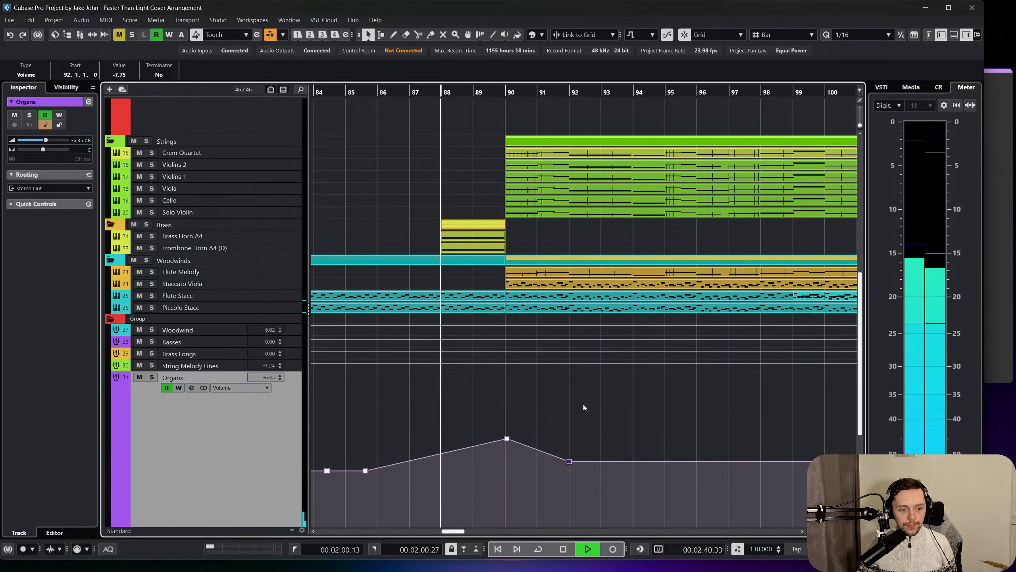
{"action": "scroll", "coordinate": [583, 403], "scroll_direction": "right", "scroll_amount": 2}
{"action": "scroll", "coordinate": [579, 400], "scroll_direction": "left", "scroll_amount": 5}
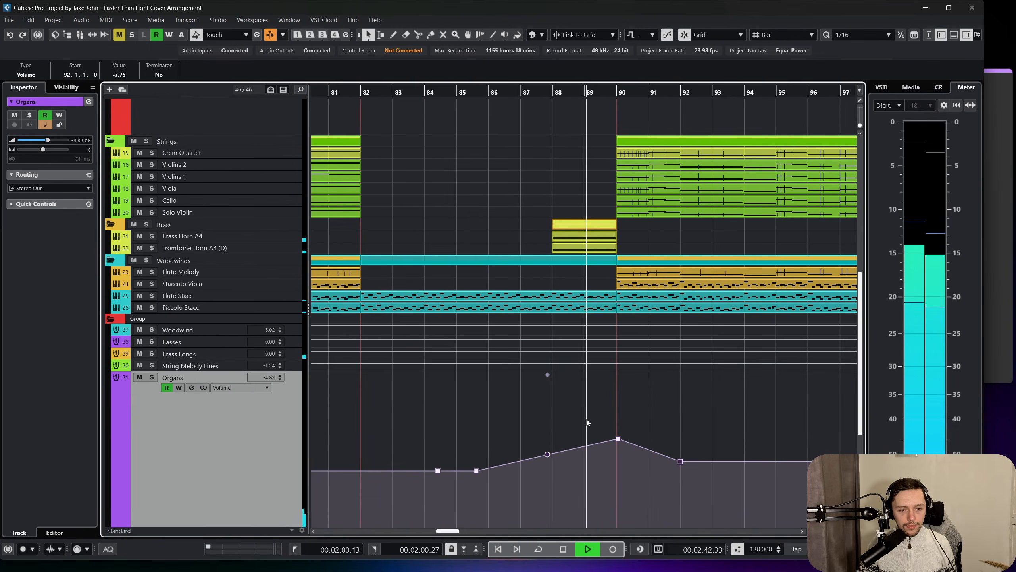
Move the Organs volume automation peak from bar 90 to bar 89 at -4.00 dB, and raise the bar 92 point to -6.51 dB.
{"action": "mouse_move", "coordinate": [619, 442]}
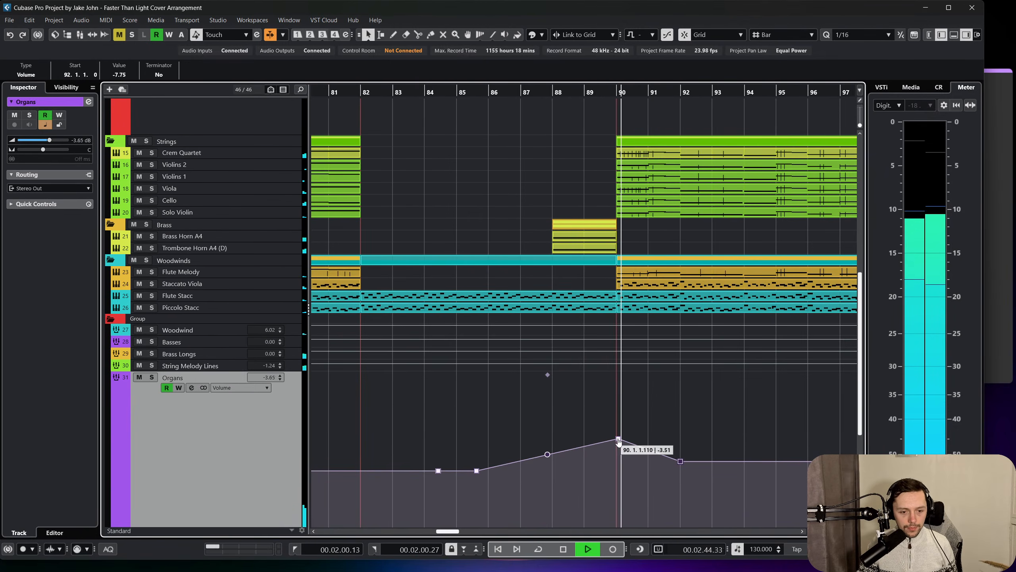
{"action": "left_click_drag", "start_coordinate": [618, 439], "coordinate": [584, 441]}
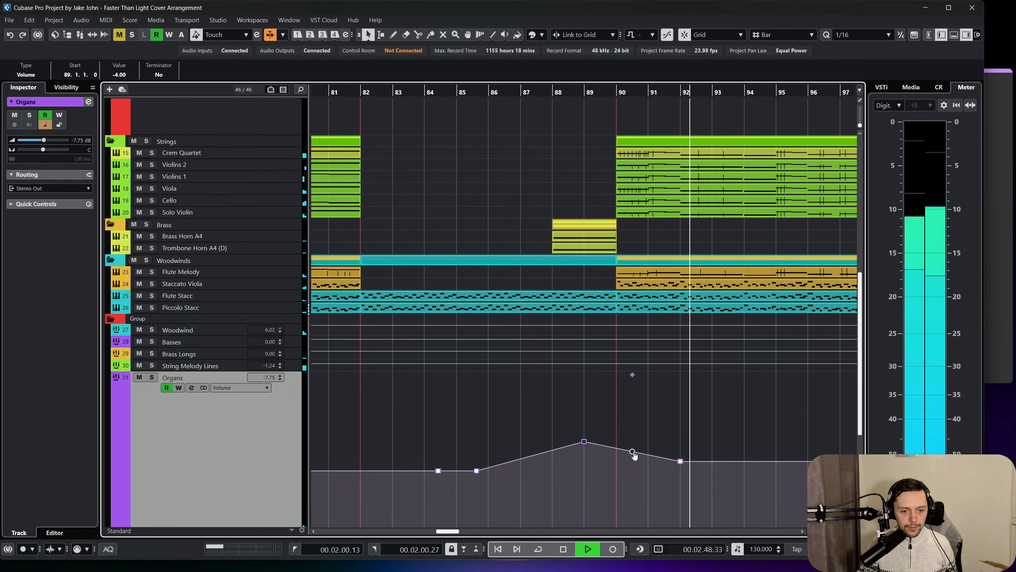
{"action": "left_click_drag", "start_coordinate": [633, 452], "coordinate": [681, 459]}
{"action": "scroll", "coordinate": [623, 428], "scroll_direction": "right", "scroll_amount": 3}
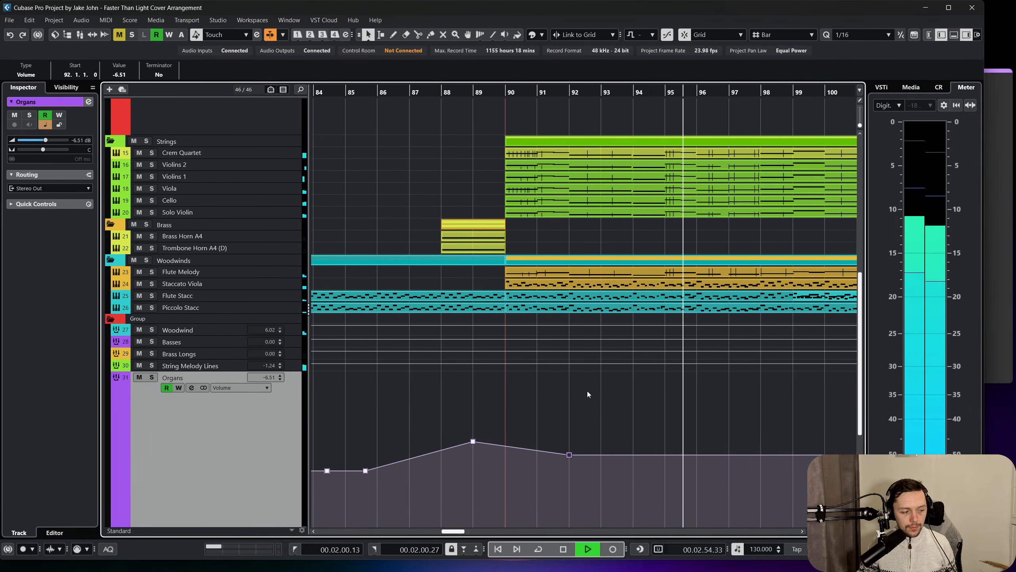
Check the instrument and group channel levels in the mixer during playback, then return to the arrangement.
{"action": "scroll", "coordinate": [576, 389], "scroll_direction": "up", "scroll_amount": 2}
{"action": "key", "text": "F3"}
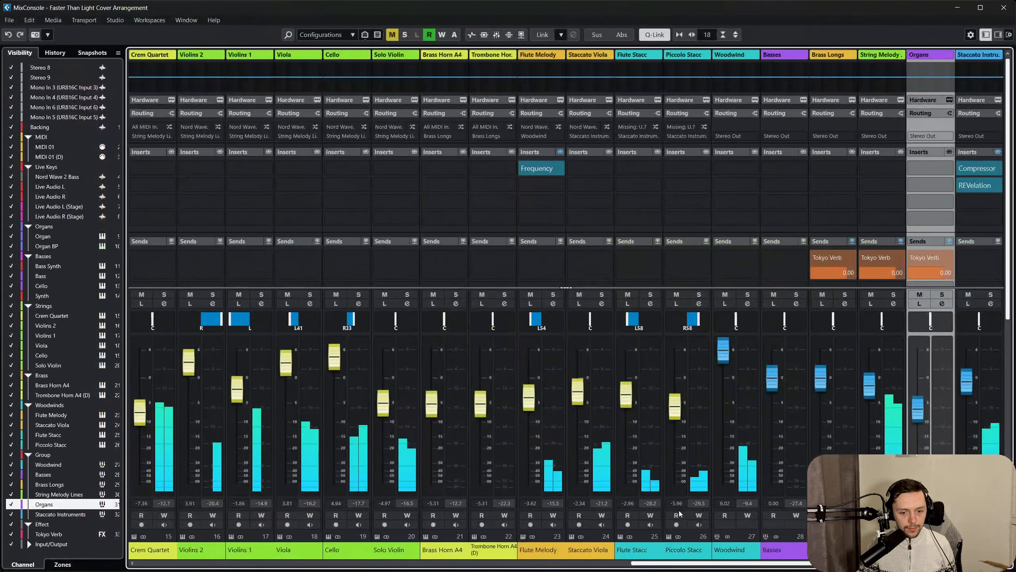
{"action": "left_click_drag", "start_coordinate": [677, 563], "coordinate": [782, 563]}
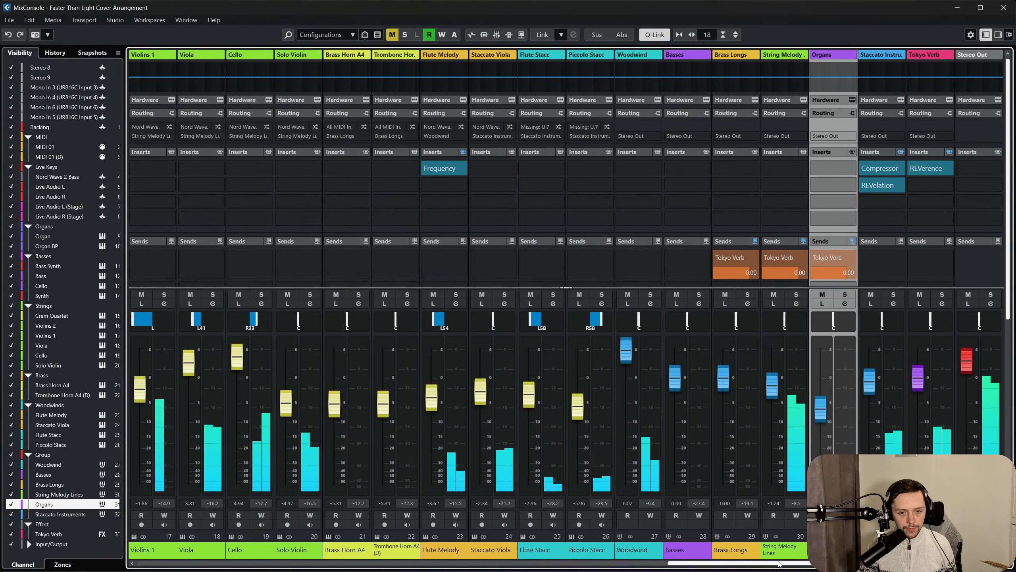
{"action": "key", "text": "F3"}
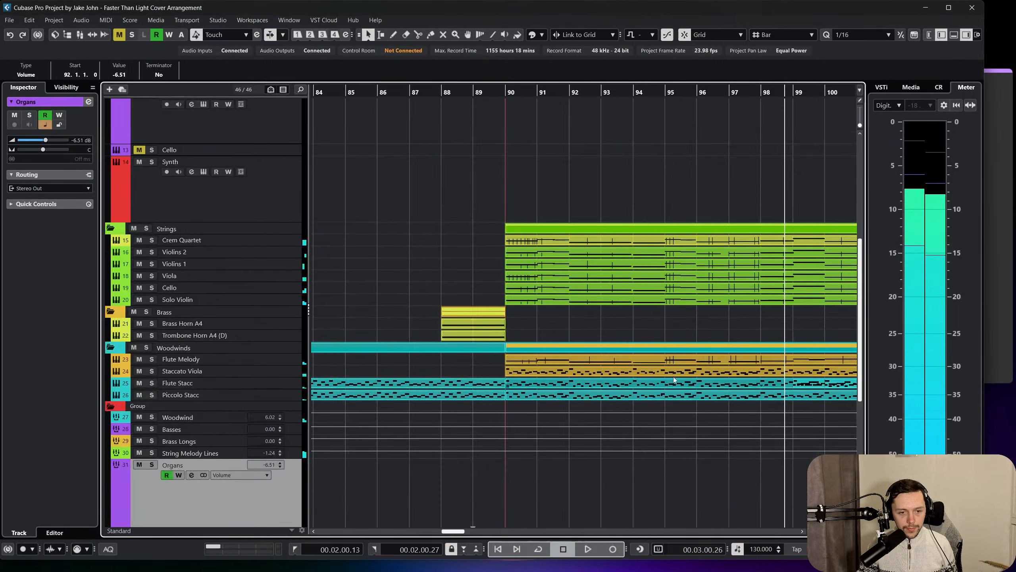
Open the Bass Synth part starting at bar 90 for note editing and play its opening.
{"action": "left_click", "coordinate": [494, 92]}
{"action": "key", "text": "space"}
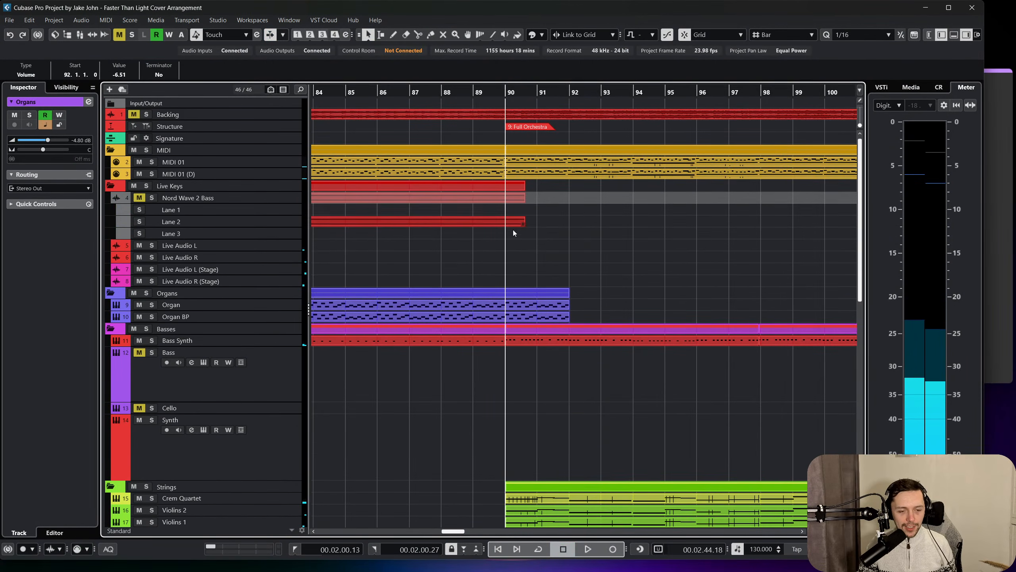
{"action": "double_click", "coordinate": [521, 345]}
{"action": "scroll", "coordinate": [503, 346], "scroll_direction": "left", "scroll_amount": 2}
{"action": "key", "text": "space"}
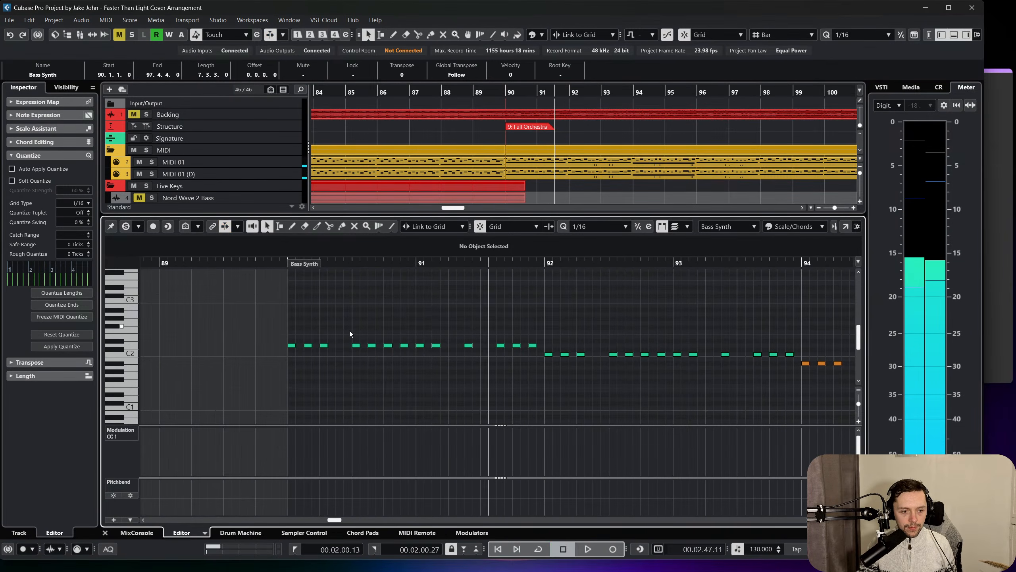
Replay the Full Orchestra opening from just before bar 90, examining the rhythm of the Bass Synth's D2 notes in bars 90 and 91.
{"action": "left_click_drag", "start_coordinate": [349, 330], "coordinate": [423, 359]}
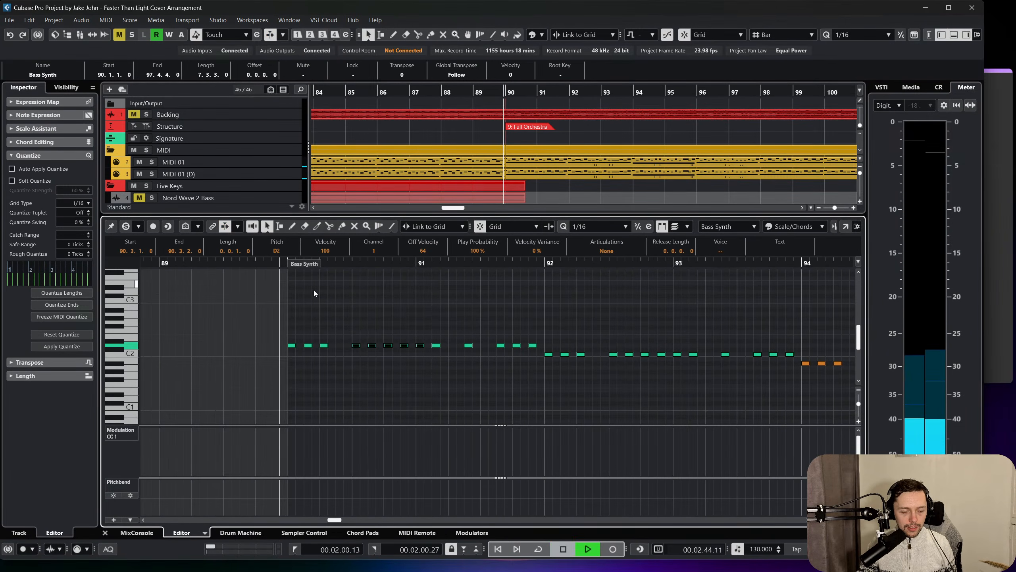
{"action": "key", "text": "space"}
{"action": "key", "text": "space"}
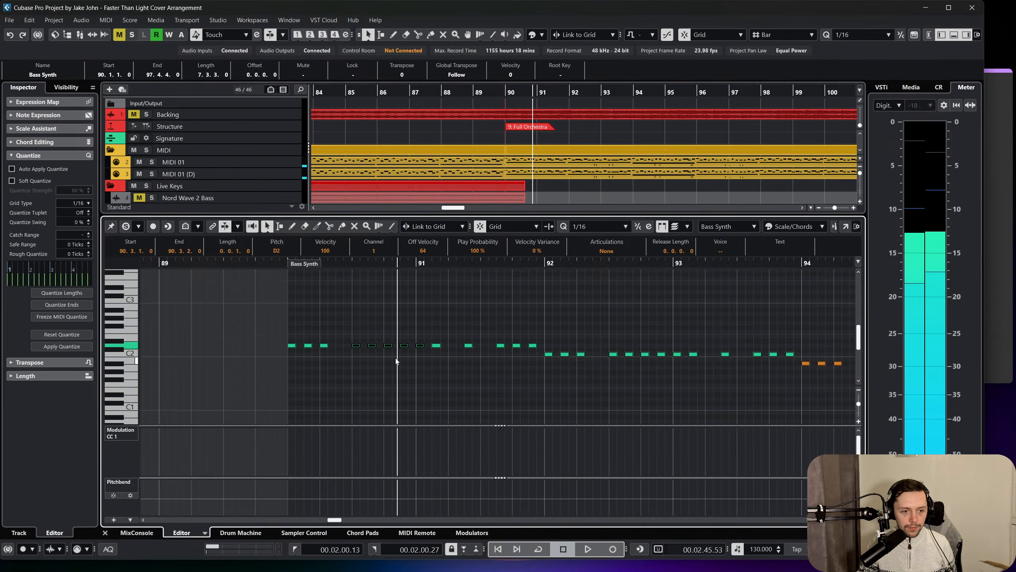
{"action": "left_click", "coordinate": [404, 345]}
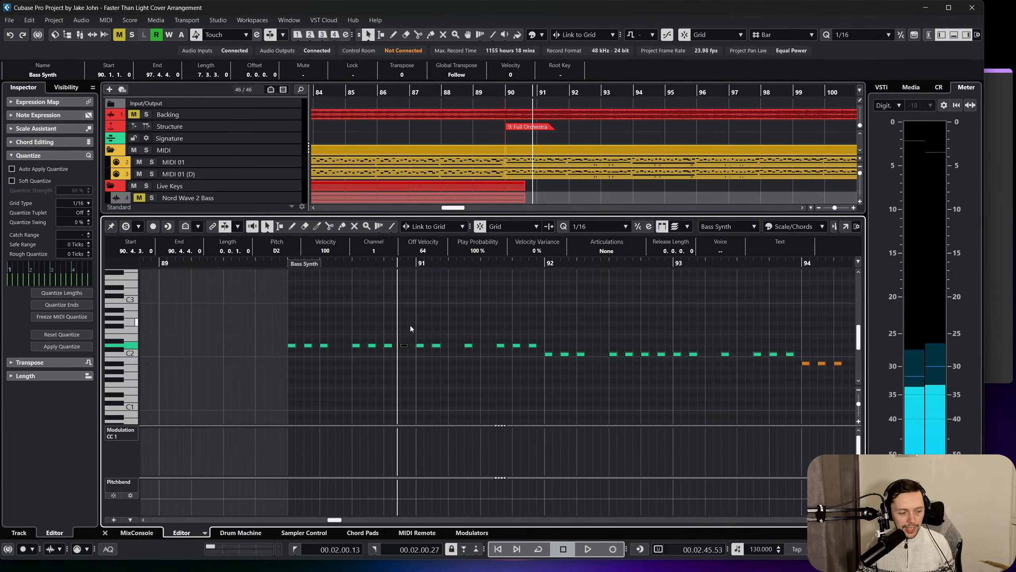
{"action": "left_click", "coordinate": [290, 265]}
{"action": "key", "text": "space"}
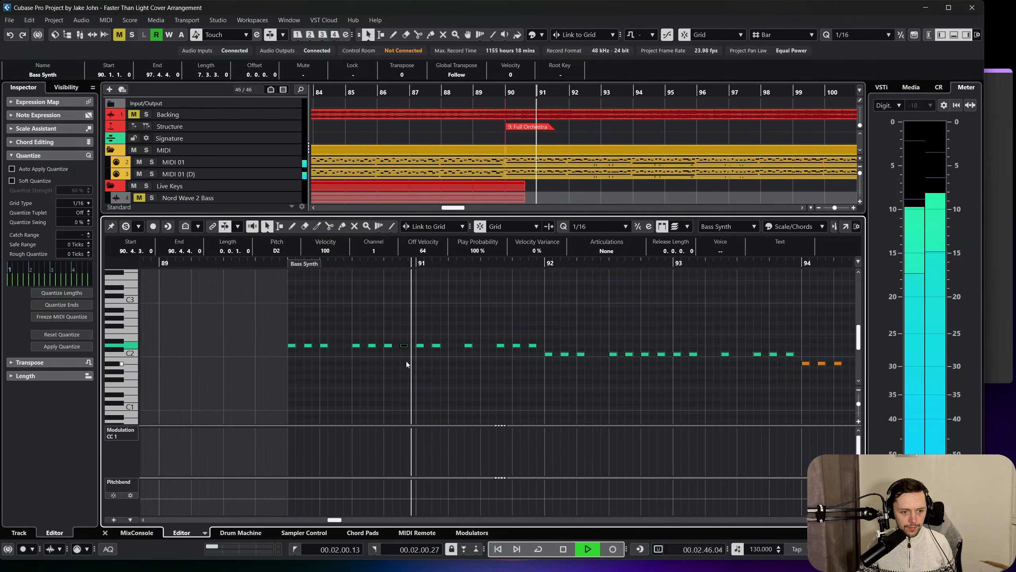
{"action": "key", "text": "space"}
{"action": "left_click_drag", "start_coordinate": [401, 330], "coordinate": [444, 361]}
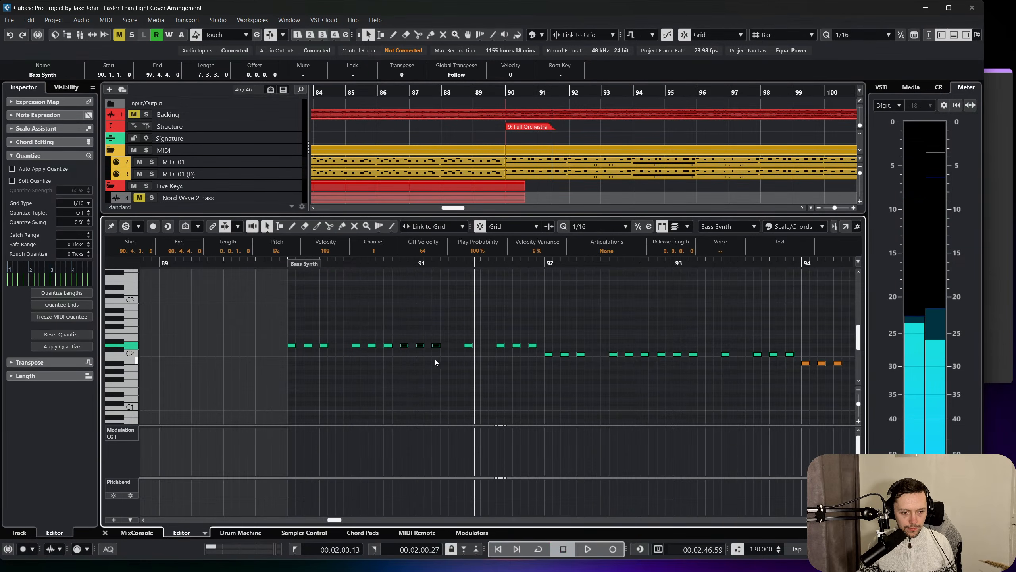
{"action": "left_click", "coordinate": [460, 359]}
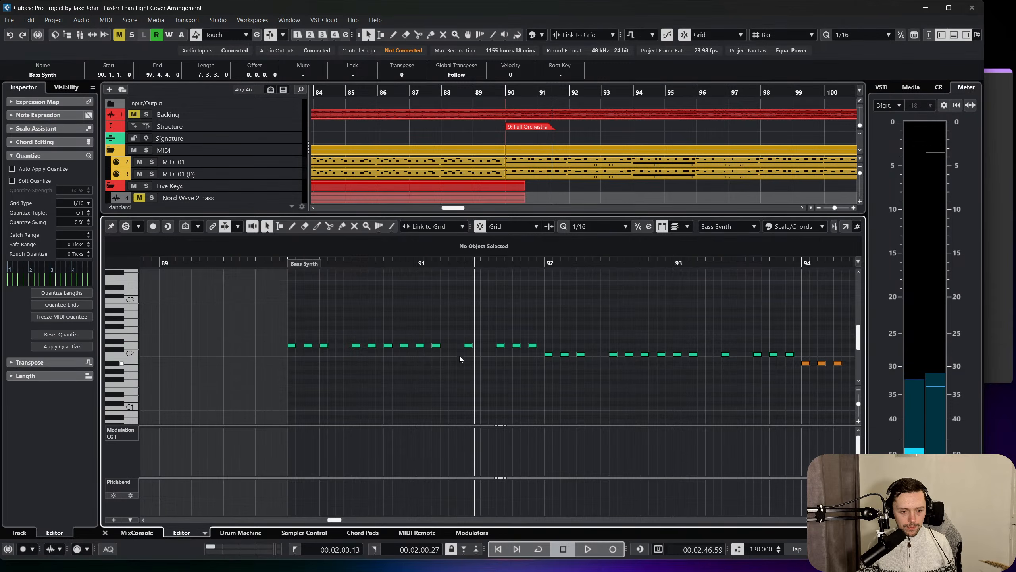
{"action": "left_click", "coordinate": [280, 263]}
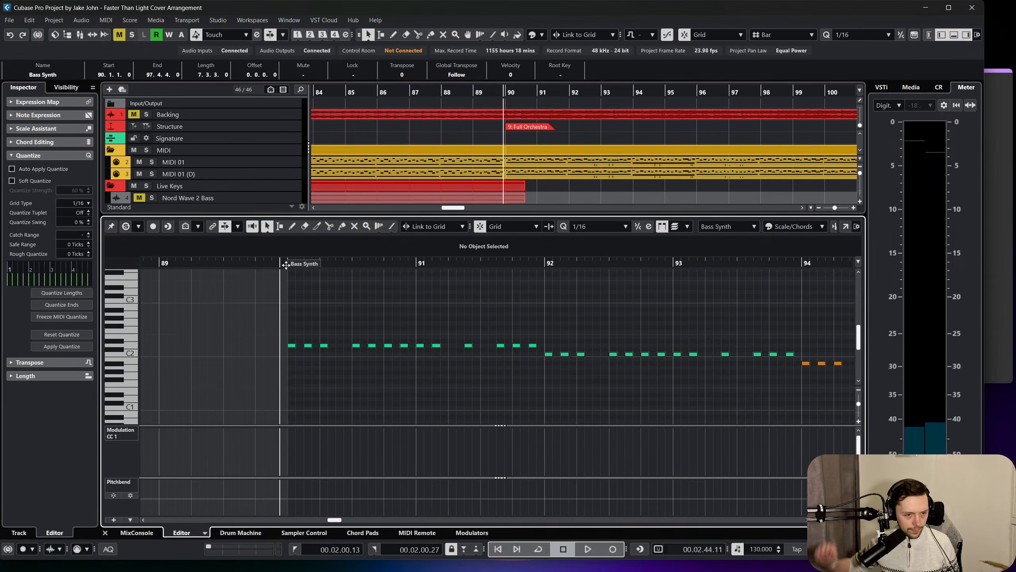
{"action": "key", "text": "space"}
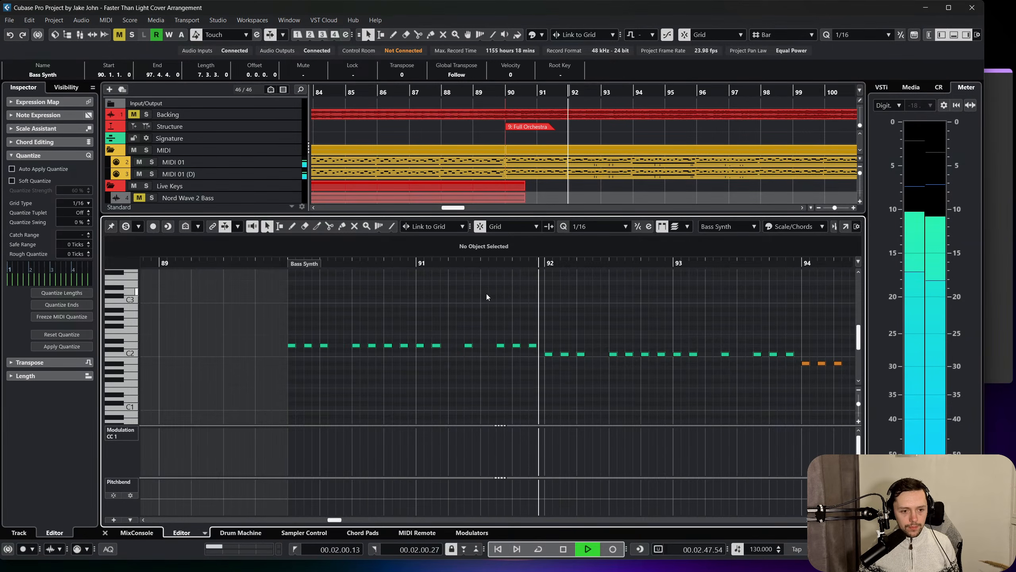
{"action": "key", "text": "space"}
Solo the Backing track and play it from just before bar 90 to hear the original bass rhythm.
{"action": "left_click", "coordinate": [146, 114]}
{"action": "key", "text": "space"}
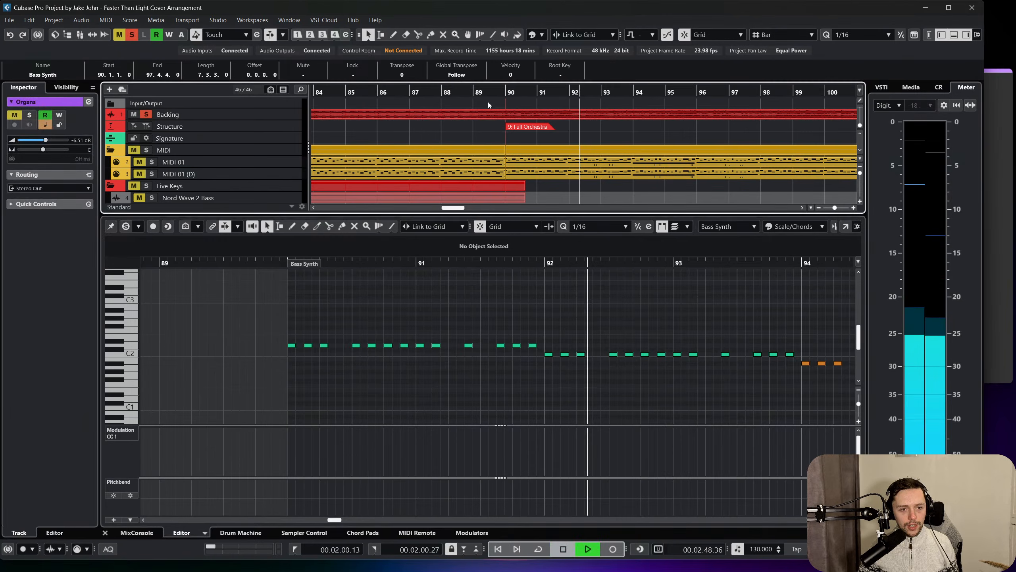
{"action": "key", "text": "space"}
{"action": "key", "text": "space"}
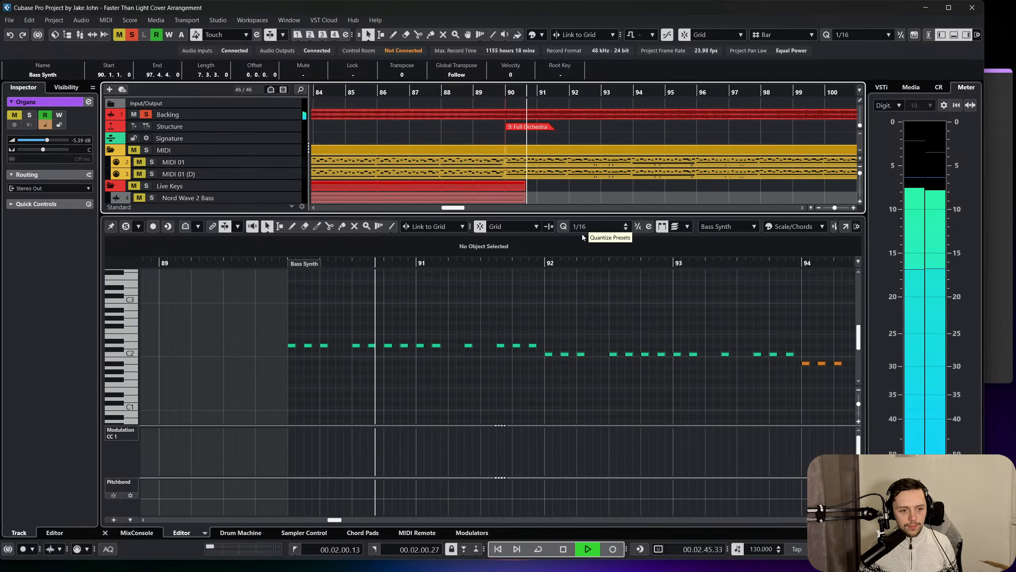
{"action": "left_click", "coordinate": [280, 266]}
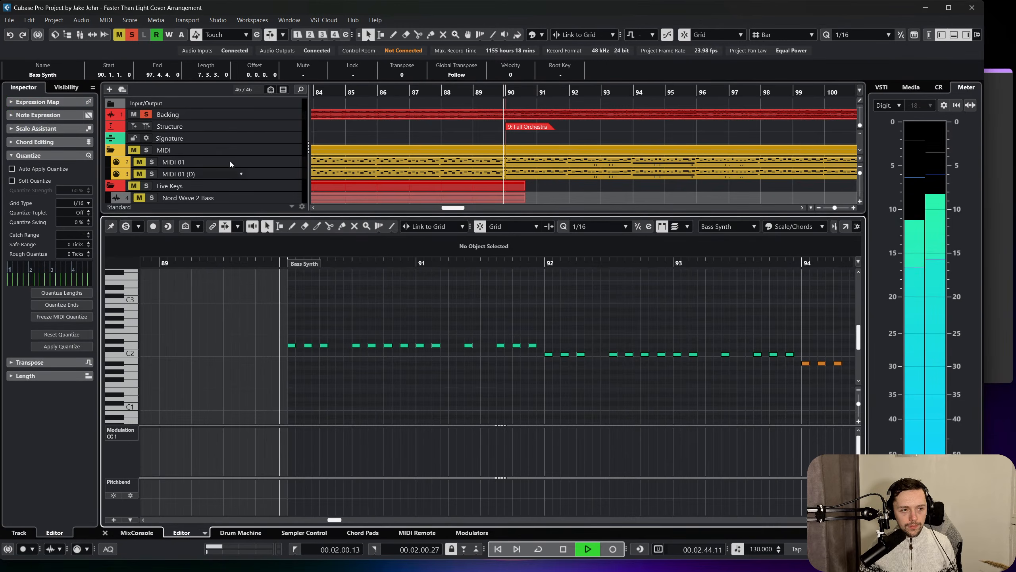
Compare the soloed Backing track's bass rhythm with the Bass Synth notes by replaying bars 90 to 93.
{"action": "scroll", "coordinate": [223, 151], "scroll_direction": "down", "scroll_amount": 10}
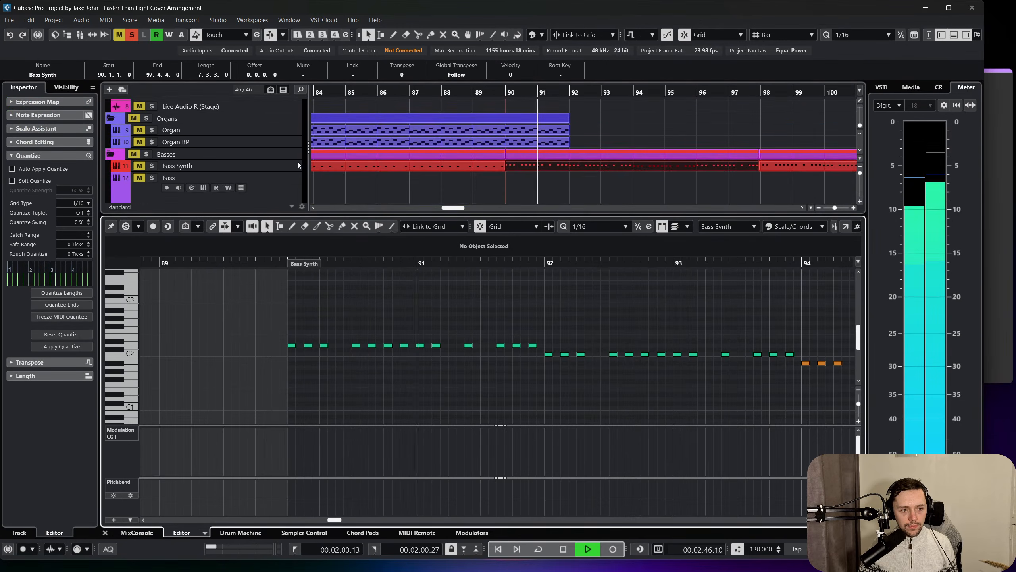
{"action": "scroll", "coordinate": [297, 162], "scroll_direction": "down", "scroll_amount": 3}
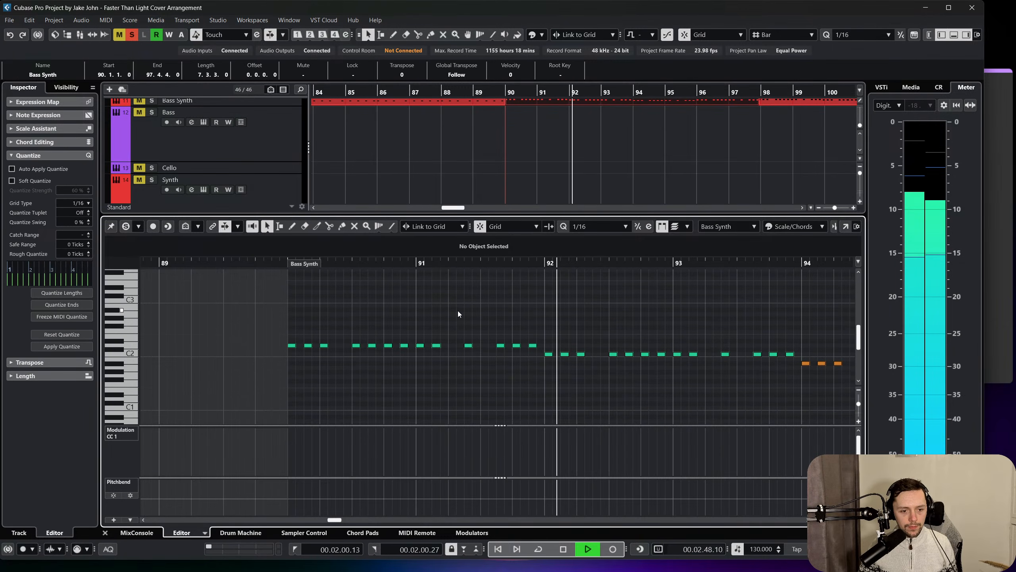
{"action": "key", "text": "f"}
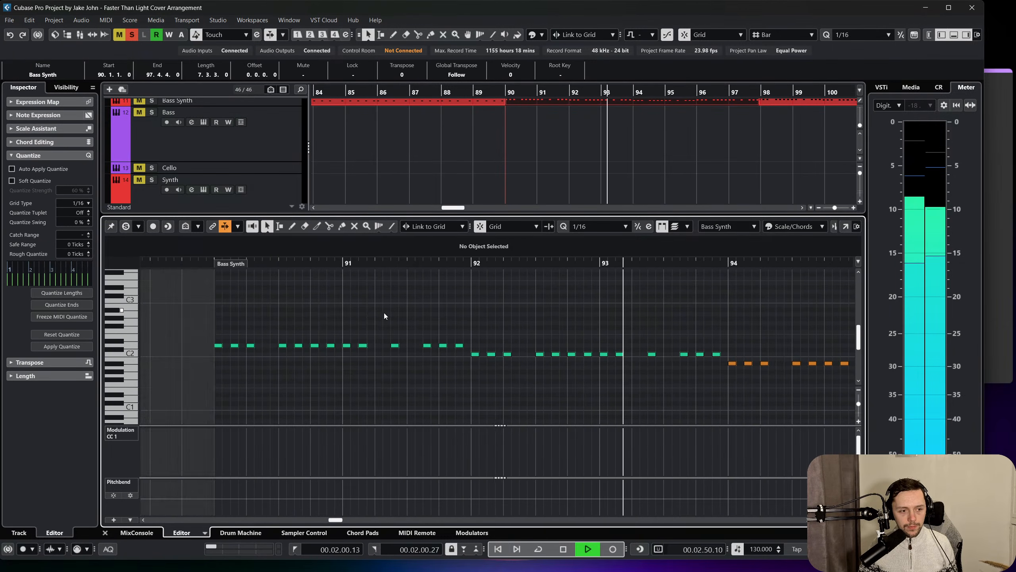
{"action": "scroll", "coordinate": [385, 314], "scroll_direction": "left", "scroll_amount": 1}
{"action": "key", "text": "space"}
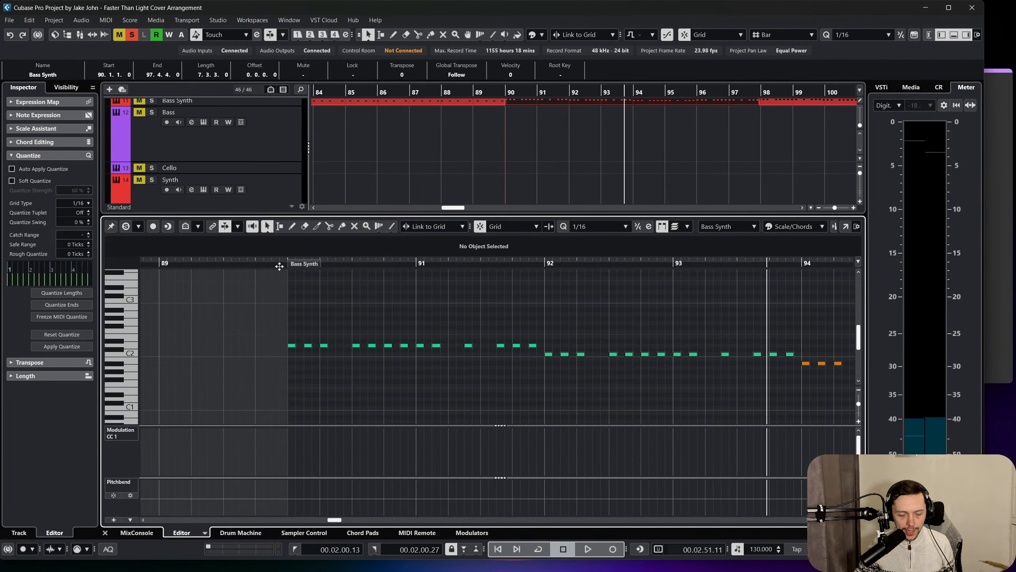
{"action": "left_click", "coordinate": [279, 266]}
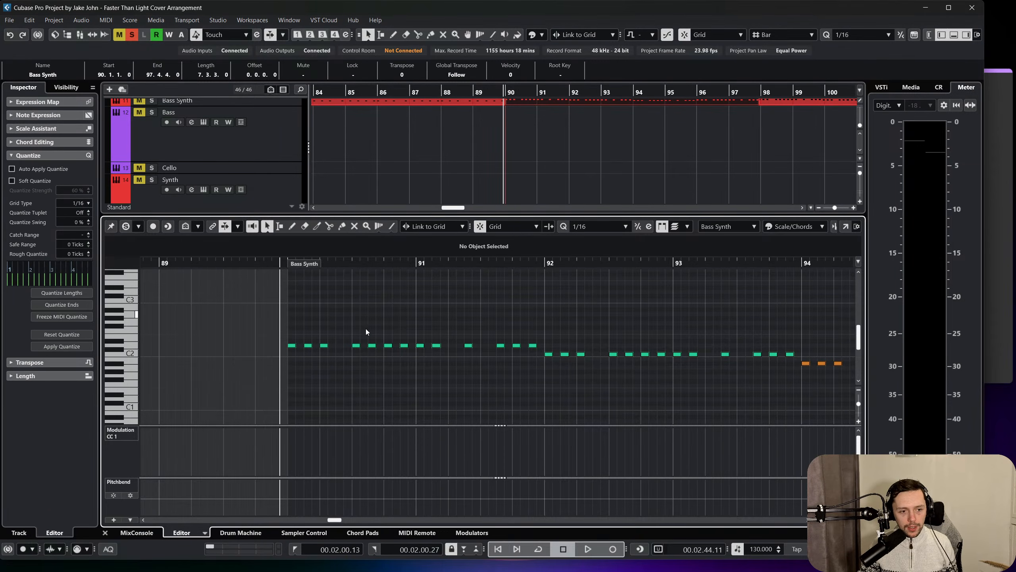
{"action": "key", "text": "space"}
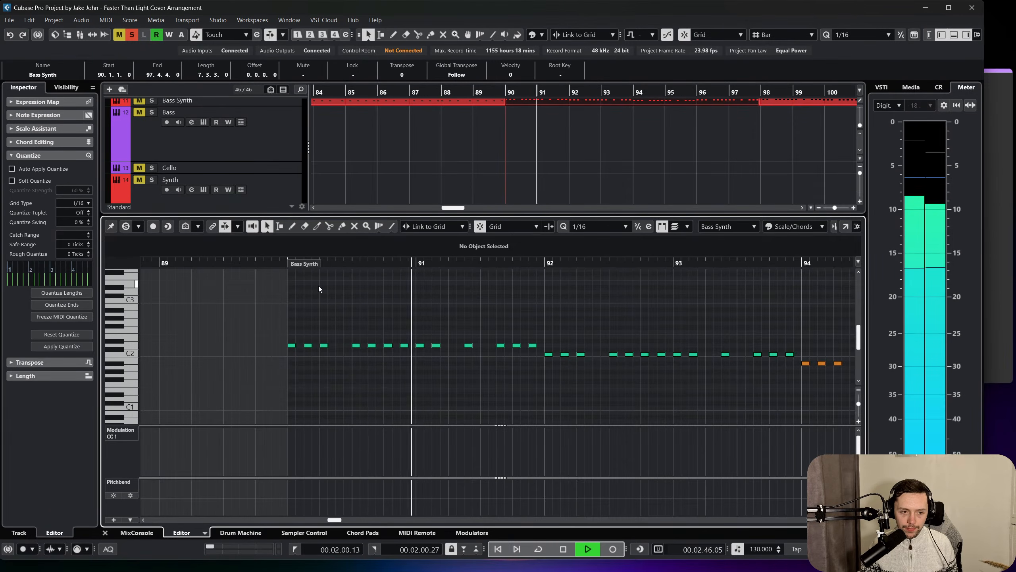
{"action": "key", "text": "space"}
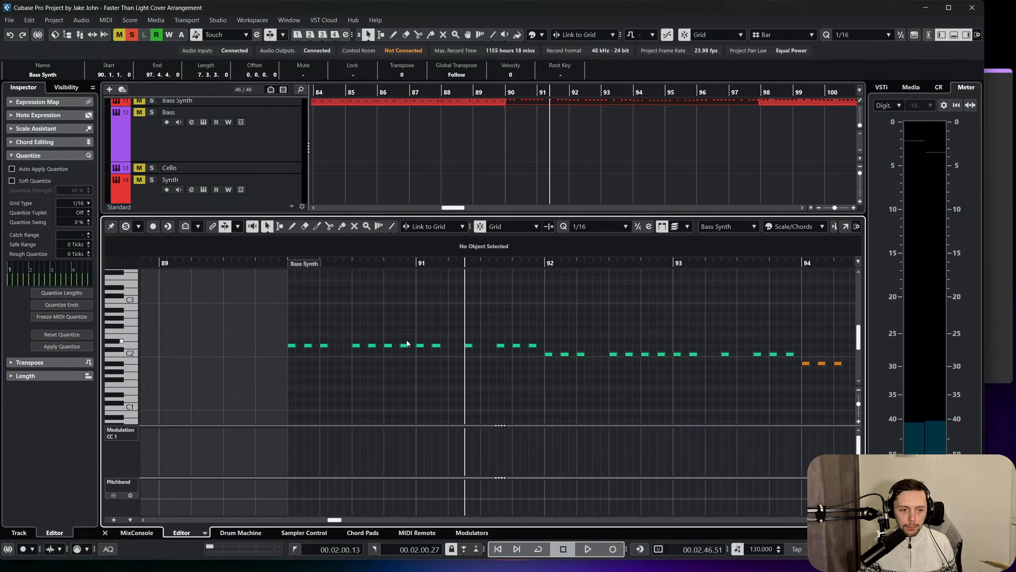
{"action": "key", "text": "space"}
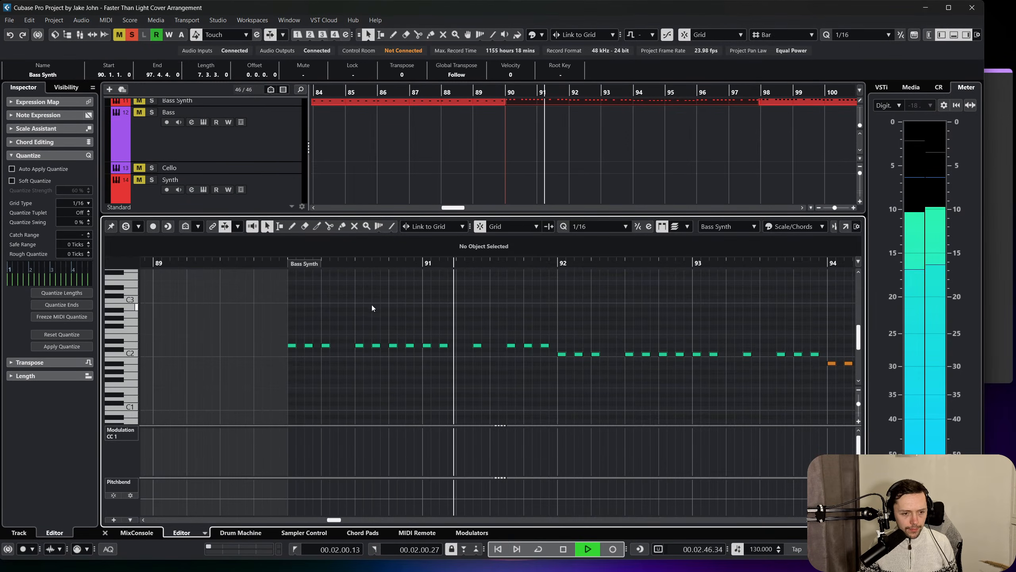
{"action": "key", "text": "space"}
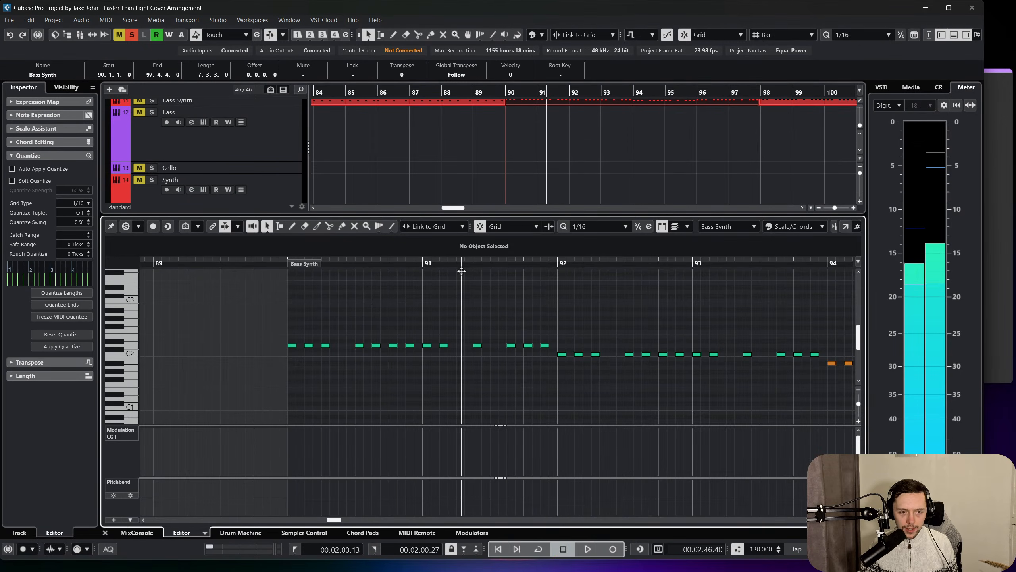
Shift the last three D2 notes of bar 91 one sixteenth earlier and the note before them one sixteenth later.
{"action": "left_click", "coordinate": [463, 280]}
{"action": "left_click_drag", "start_coordinate": [463, 292], "coordinate": [526, 314]}
{"action": "left_click_drag", "start_coordinate": [536, 314], "coordinate": [640, 355]}
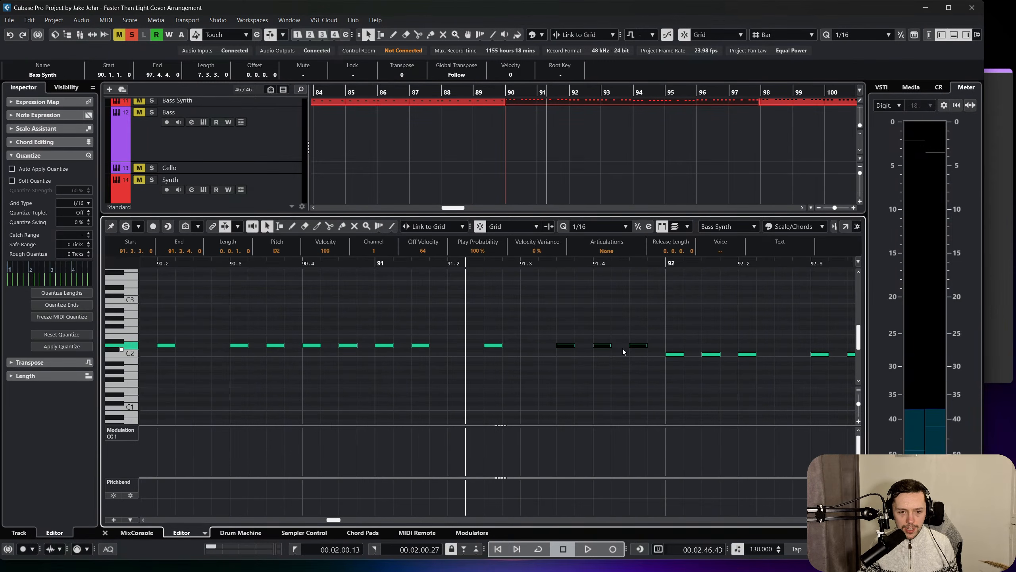
{"action": "left_click_drag", "start_coordinate": [563, 349], "coordinate": [545, 349]}
{"action": "left_click_drag", "start_coordinate": [482, 321], "coordinate": [515, 345]}
{"action": "left_click", "coordinate": [512, 326]}
Play the shifted Bass Synth notes through bars 90 to 92 and close the note editor.
{"action": "scroll", "coordinate": [493, 332], "scroll_direction": "left", "scroll_amount": 1}
{"action": "left_click_drag", "start_coordinate": [434, 266], "coordinate": [254, 265]}
{"action": "key", "text": "space"}
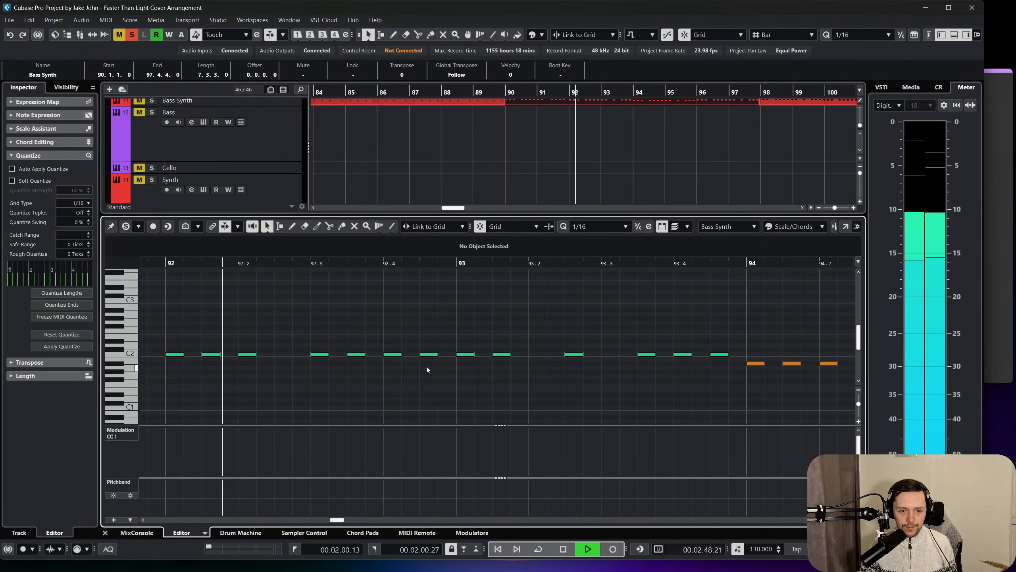
{"action": "key", "text": "space"}
{"action": "left_click", "coordinate": [105, 532]}
{"action": "scroll", "coordinate": [551, 217], "scroll_direction": "up", "scroll_amount": 5}
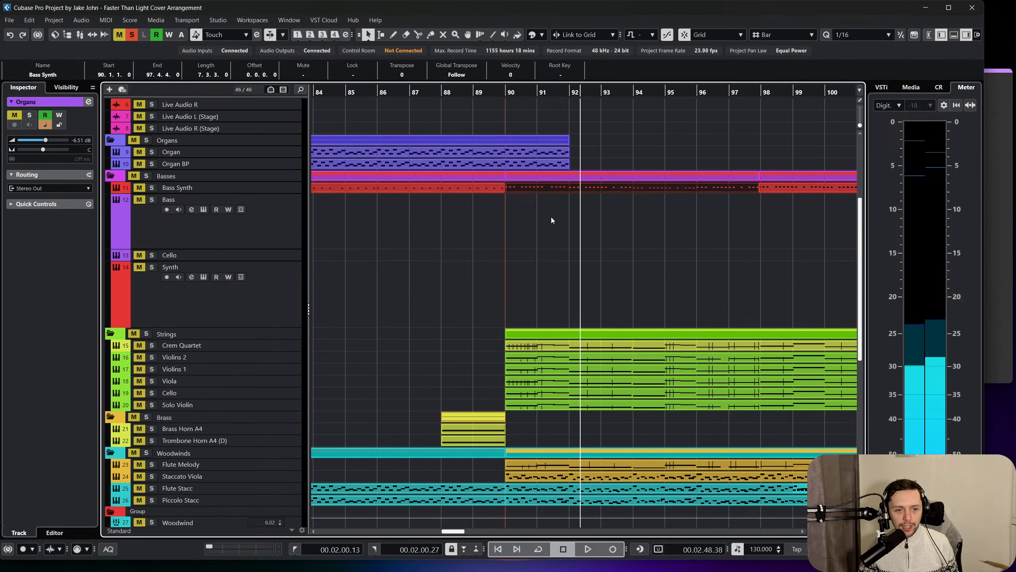
Solo the Bass Synth track and replay it from bar 90 to compare its rhythm.
{"action": "left_click", "coordinate": [508, 84]}
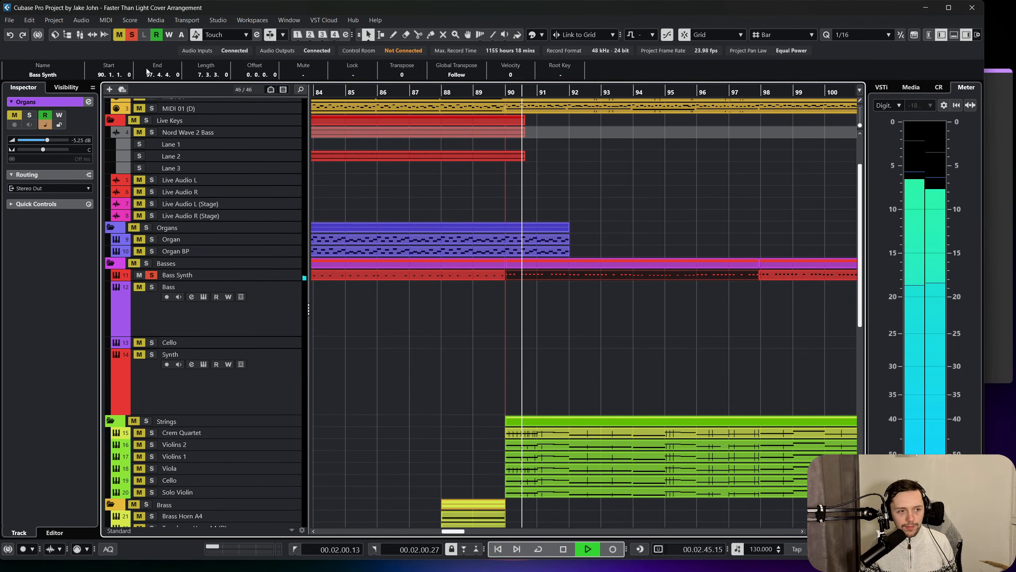
{"action": "left_click", "coordinate": [151, 274]}
{"action": "left_click", "coordinate": [151, 275]}
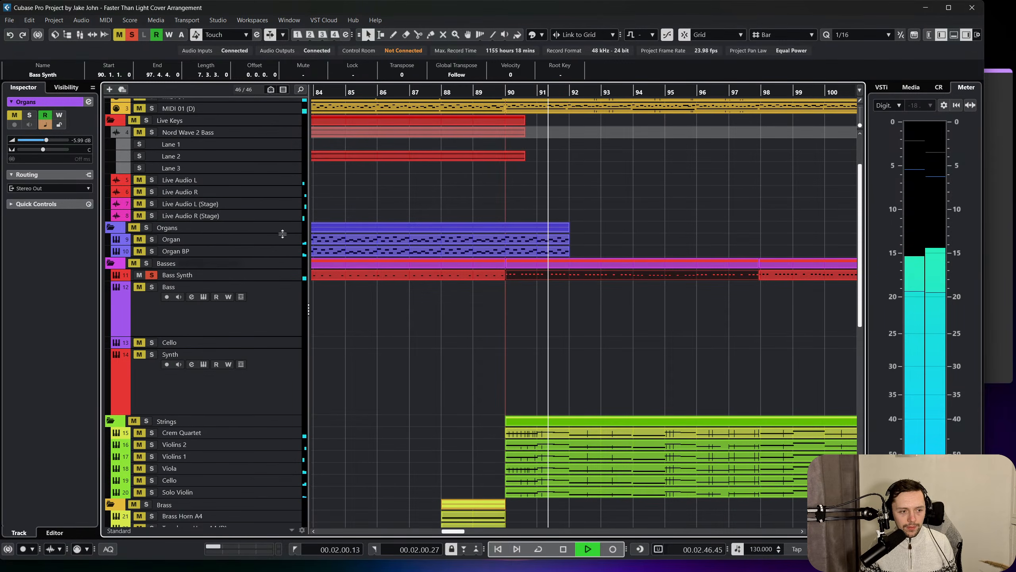
{"action": "left_click", "coordinate": [506, 88]}
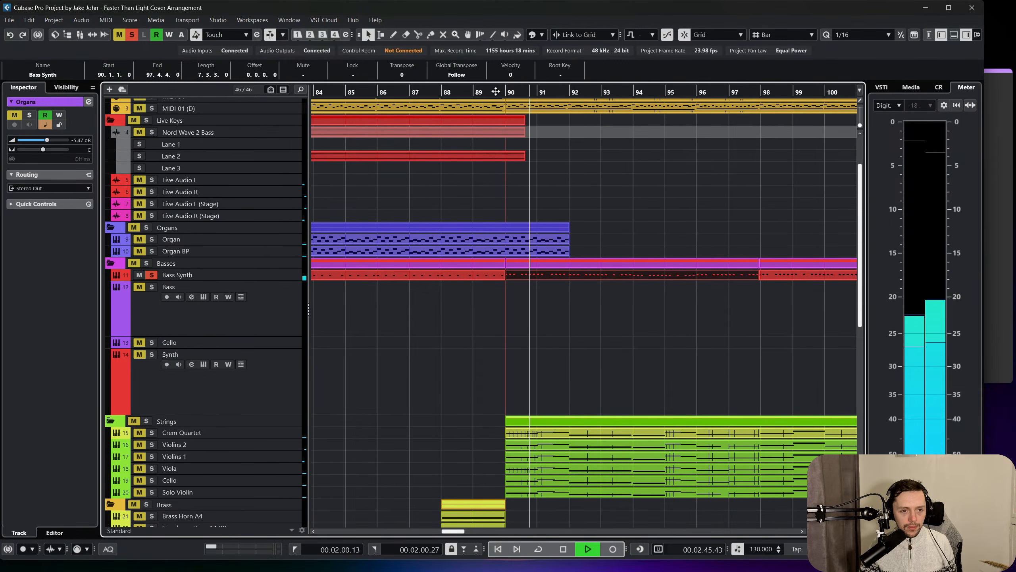
{"action": "key", "text": "space"}
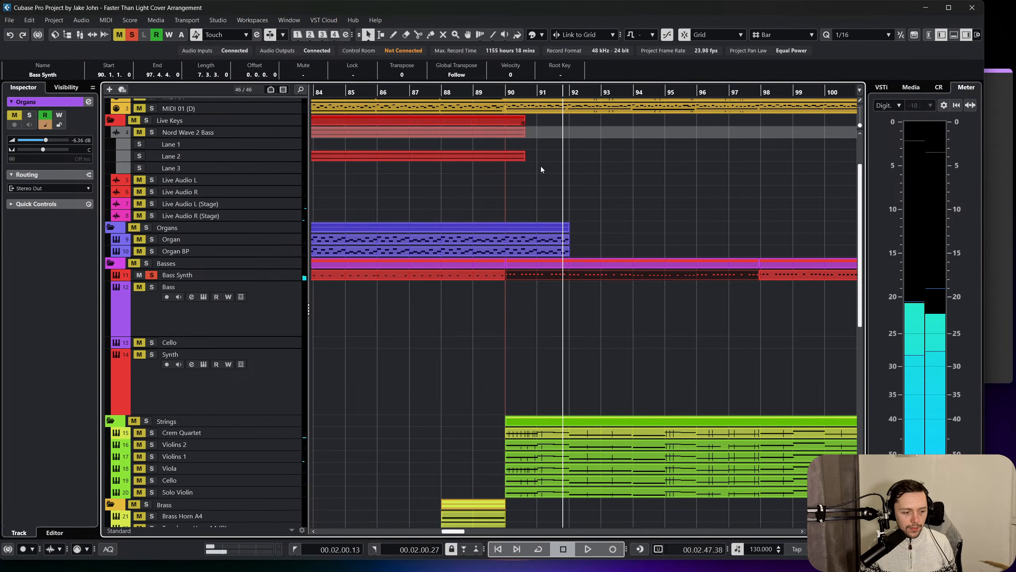
Reopen the Bass Synth part at bar 90 and move bar 91's last four D2 notes one sixteenth earlier, starting at 91.2.3.
{"action": "double_click", "coordinate": [563, 277]}
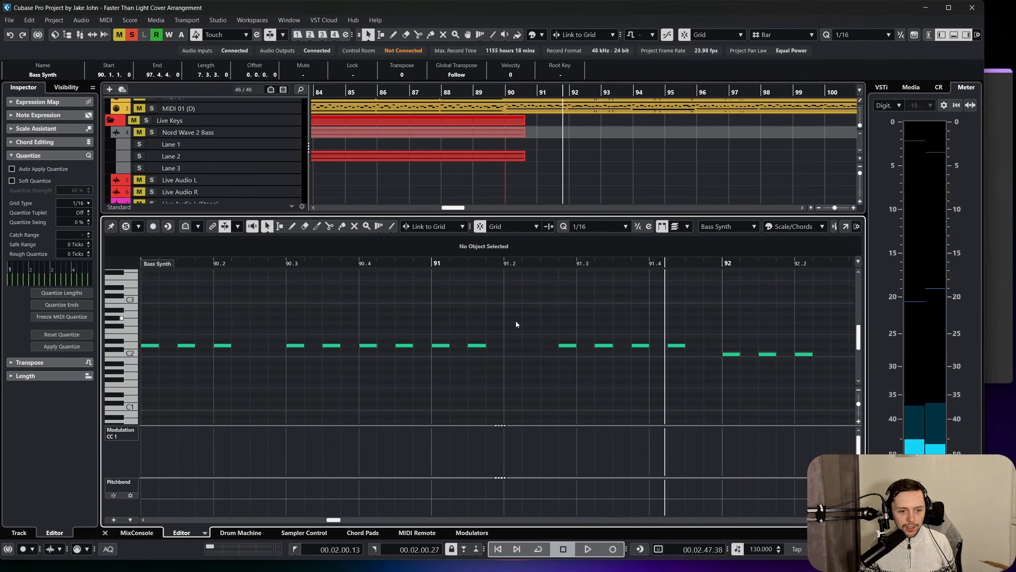
{"action": "left_click_drag", "start_coordinate": [555, 319], "coordinate": [728, 383]}
{"action": "left_click_drag", "start_coordinate": [571, 348], "coordinate": [555, 347]}
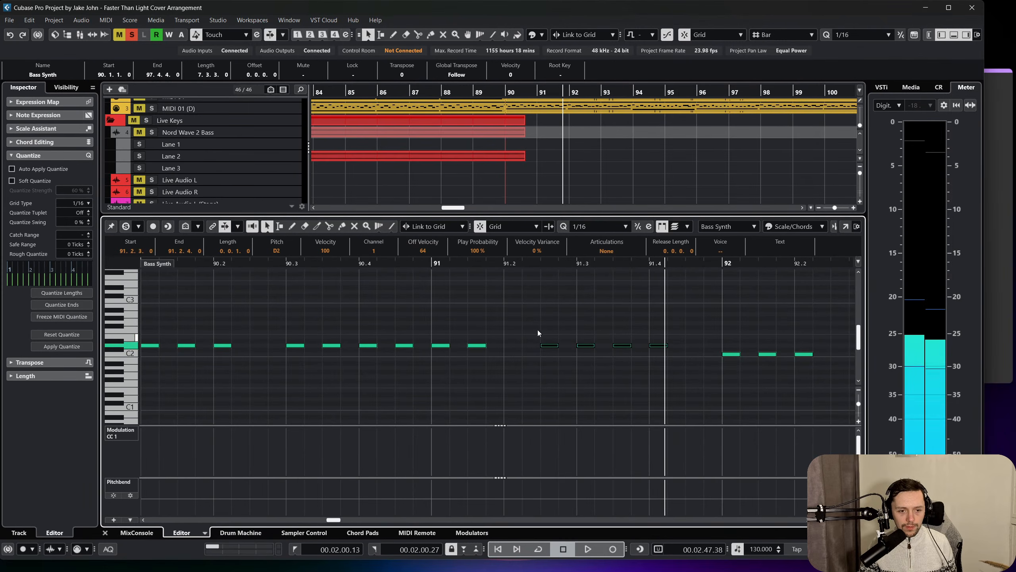
Play the revised Bass Synth rhythm up to bar 94 and review the notes in bars 90 to 92.
{"action": "scroll", "coordinate": [528, 322], "scroll_direction": "left", "scroll_amount": 3}
{"action": "left_click", "coordinate": [427, 264]}
{"action": "key", "text": "space"}
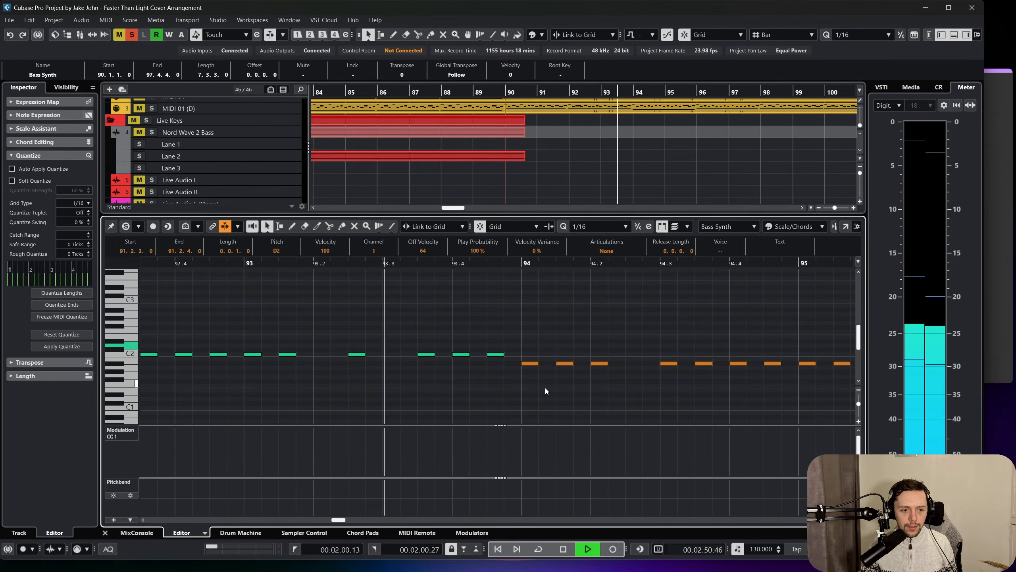
{"action": "key", "text": "space"}
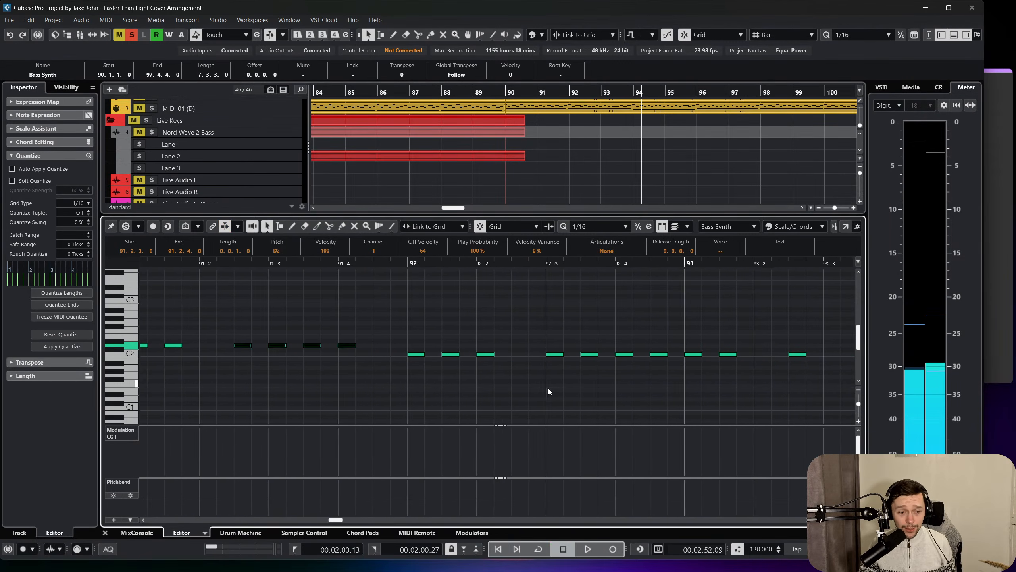
{"action": "scroll", "coordinate": [550, 388], "scroll_direction": "right", "scroll_amount": 4}
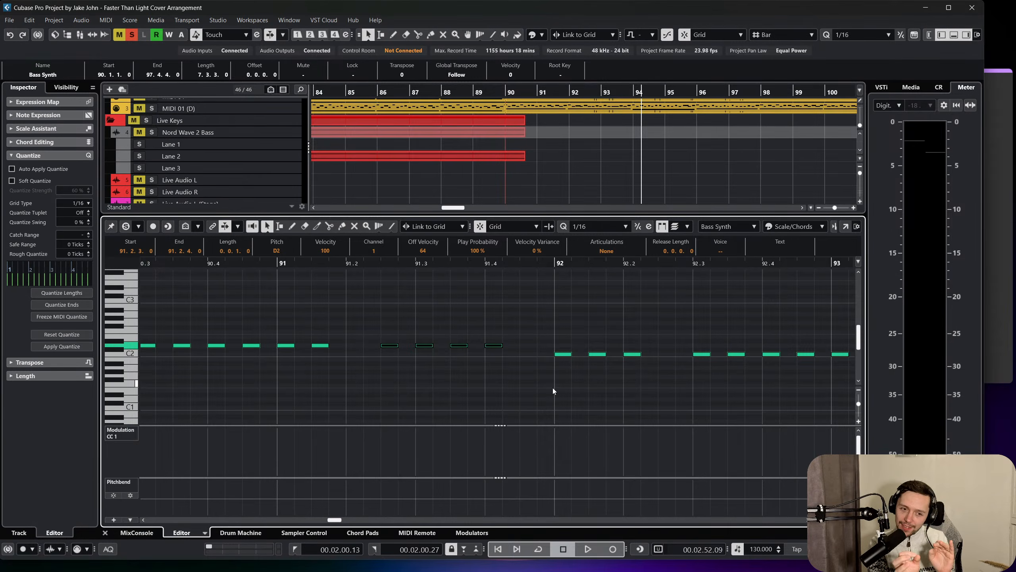
{"action": "scroll", "coordinate": [553, 387], "scroll_direction": "left", "scroll_amount": 3}
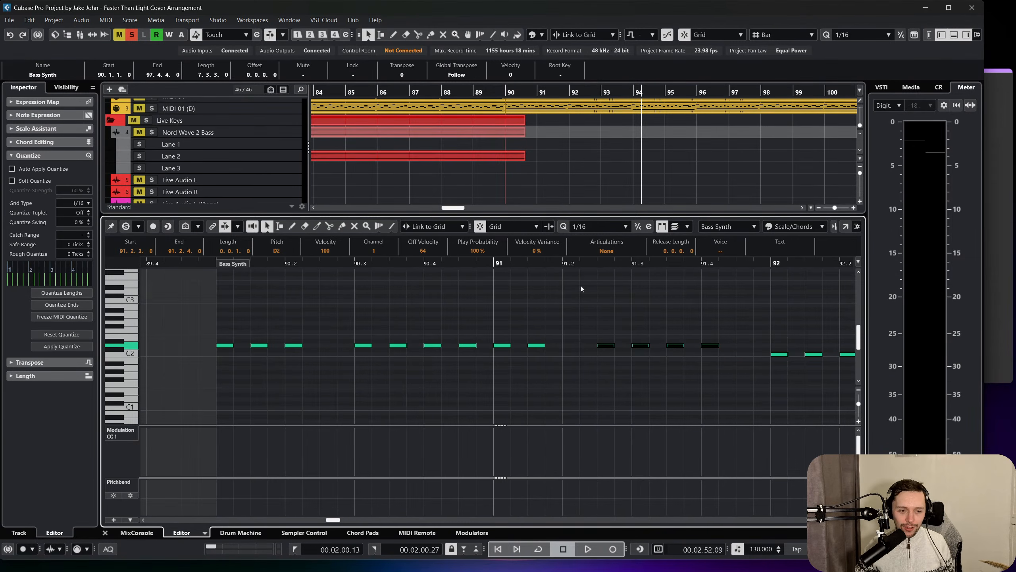
Place the playhead at bar 89 and close the note editor to return to the full arrangement.
{"action": "left_click", "coordinate": [216, 263]}
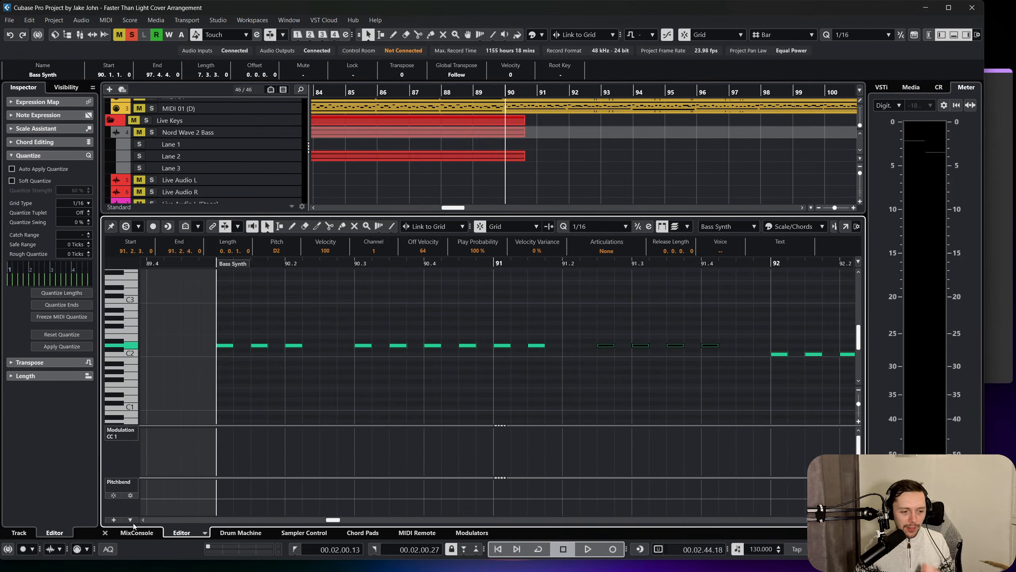
{"action": "left_click", "coordinate": [116, 532]}
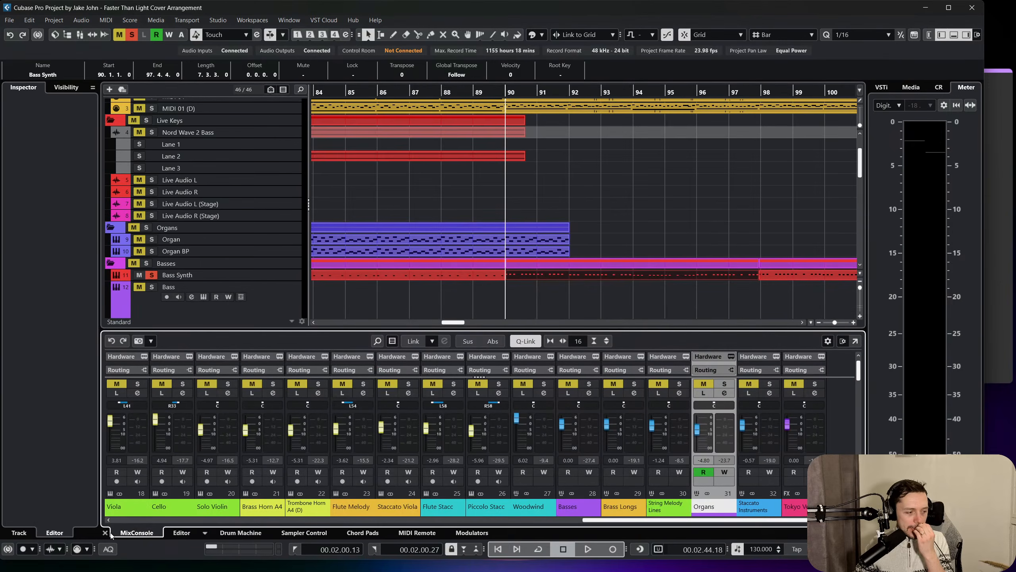
{"action": "left_click", "coordinate": [475, 95]}
{"action": "left_click", "coordinate": [104, 532]}
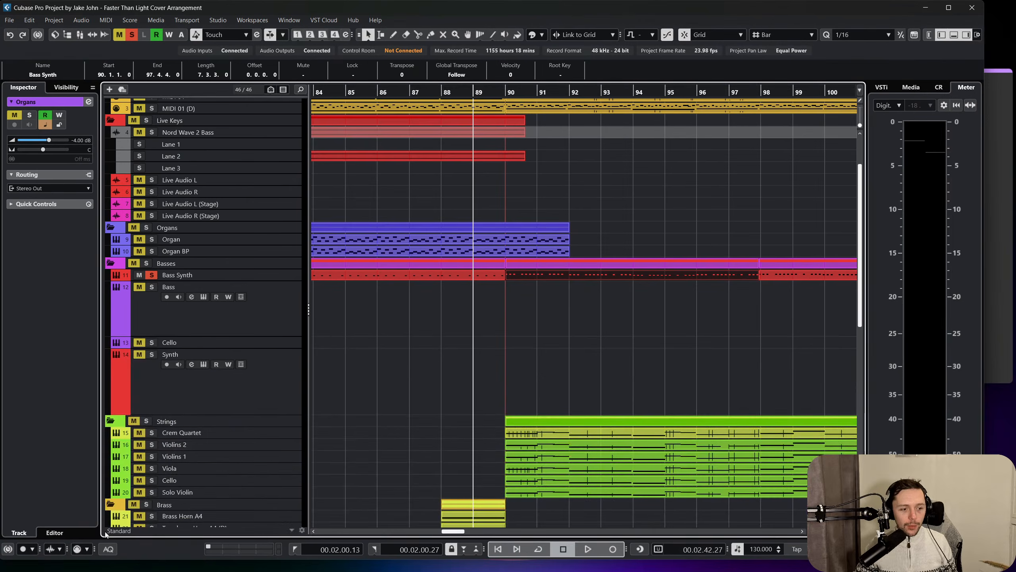
Duplicate the Synth track in the Basses group and move the copy into the Strings group.
{"action": "left_click", "coordinate": [425, 364]}
{"action": "left_click", "coordinate": [293, 375]}
{"action": "scroll", "coordinate": [566, 337], "scroll_direction": "left", "scroll_amount": 10}
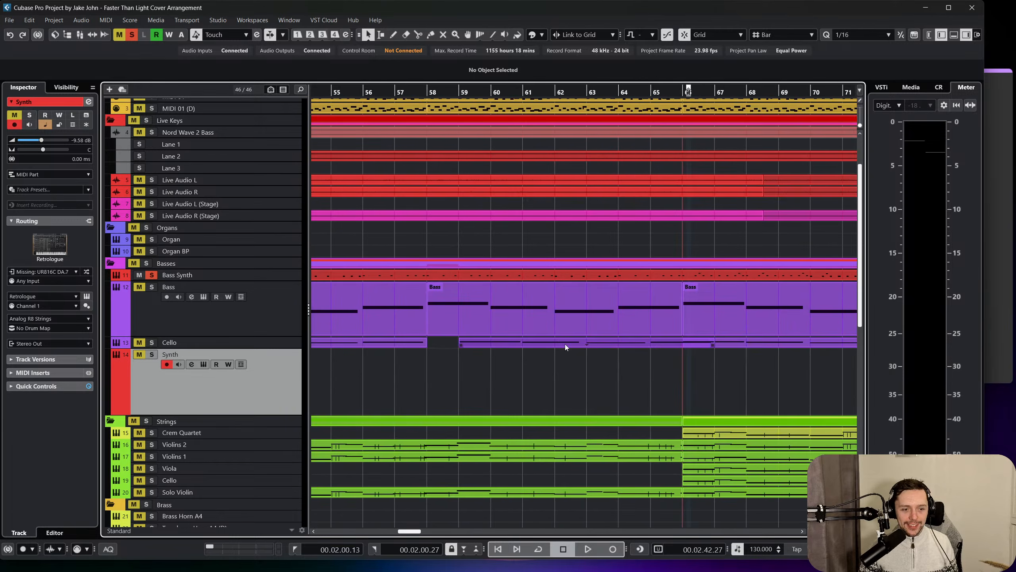
{"action": "right_click", "coordinate": [275, 361]}
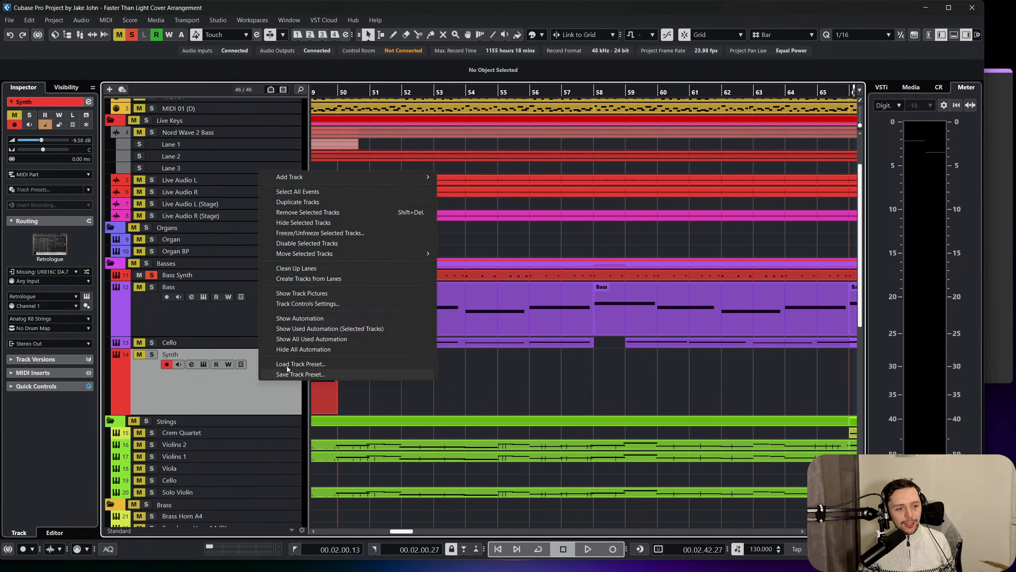
{"action": "left_click", "coordinate": [336, 201]}
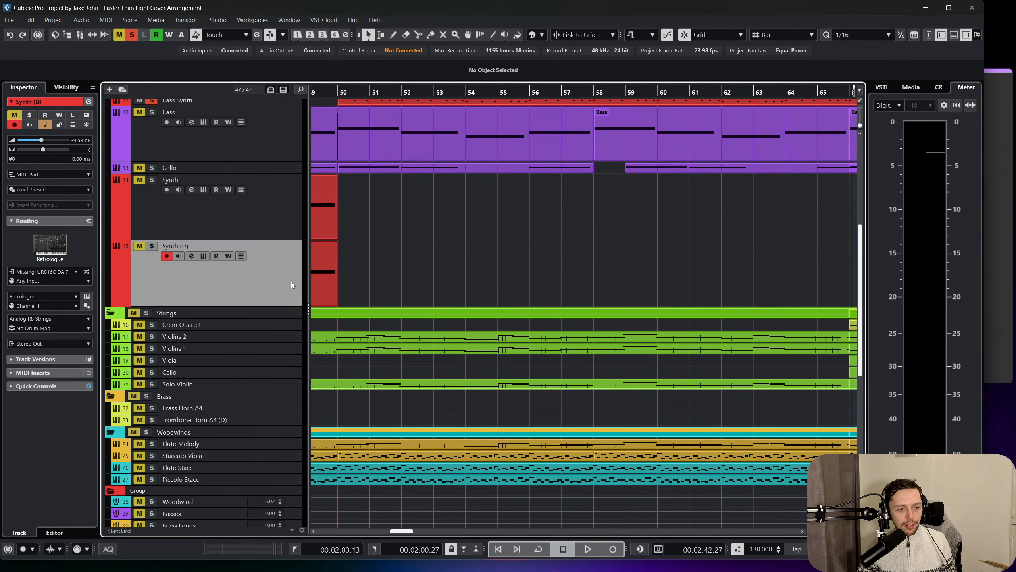
{"action": "left_click_drag", "start_coordinate": [295, 378], "coordinate": [294, 378]}
Delete all copied parts from the duplicated Synth track so only its instrument remains.
{"action": "scroll", "coordinate": [675, 333], "scroll_direction": "left", "scroll_amount": 10}
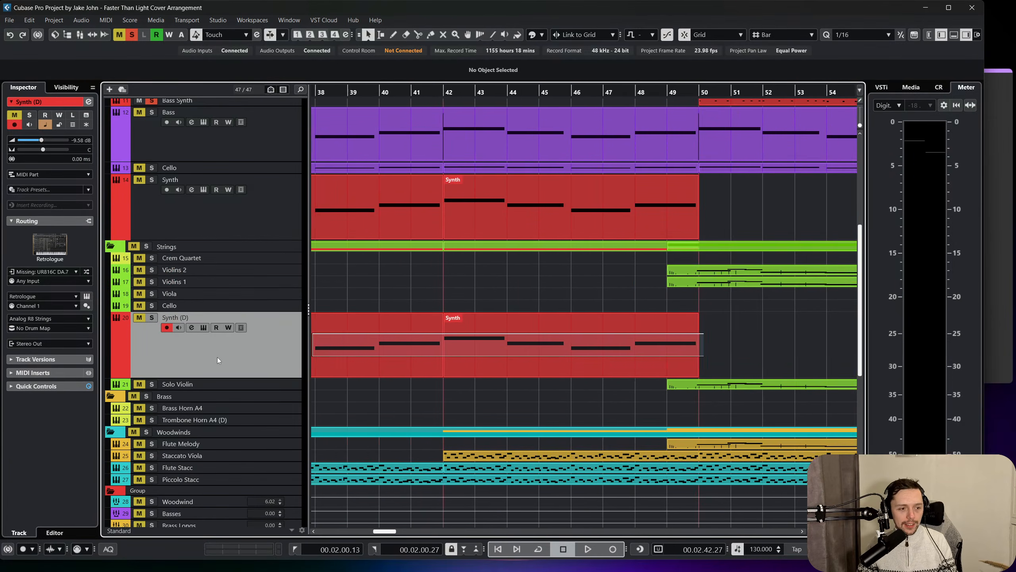
{"action": "left_click", "coordinate": [281, 355]}
{"action": "key", "text": "Delete"}
{"action": "scroll", "coordinate": [263, 307], "scroll_direction": "up", "scroll_amount": 3}
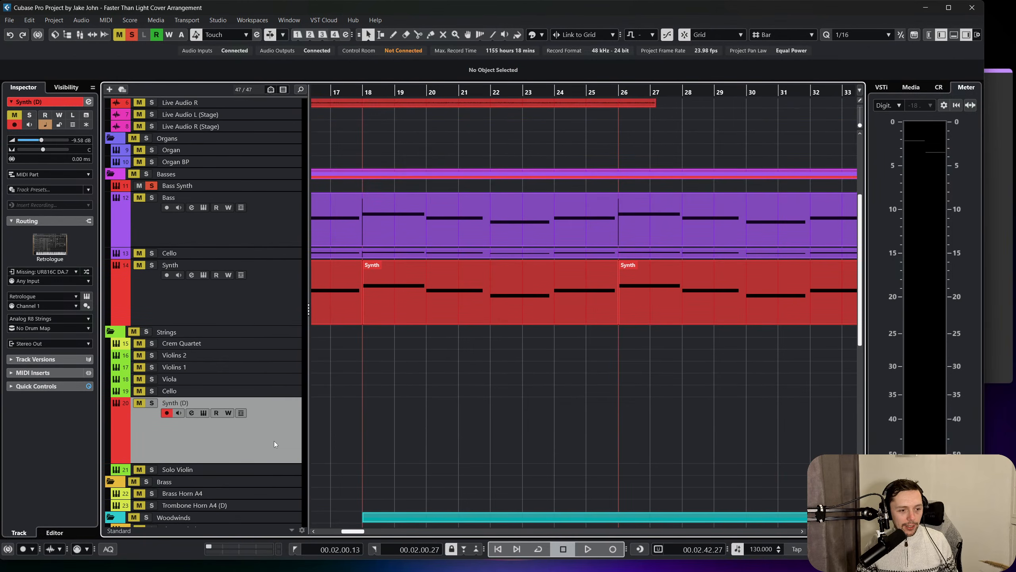
Move the duplicated synth track out of its folder to just above Organs and rename it Synth Lead.
{"action": "left_click_drag", "start_coordinate": [248, 328], "coordinate": [246, 324]}
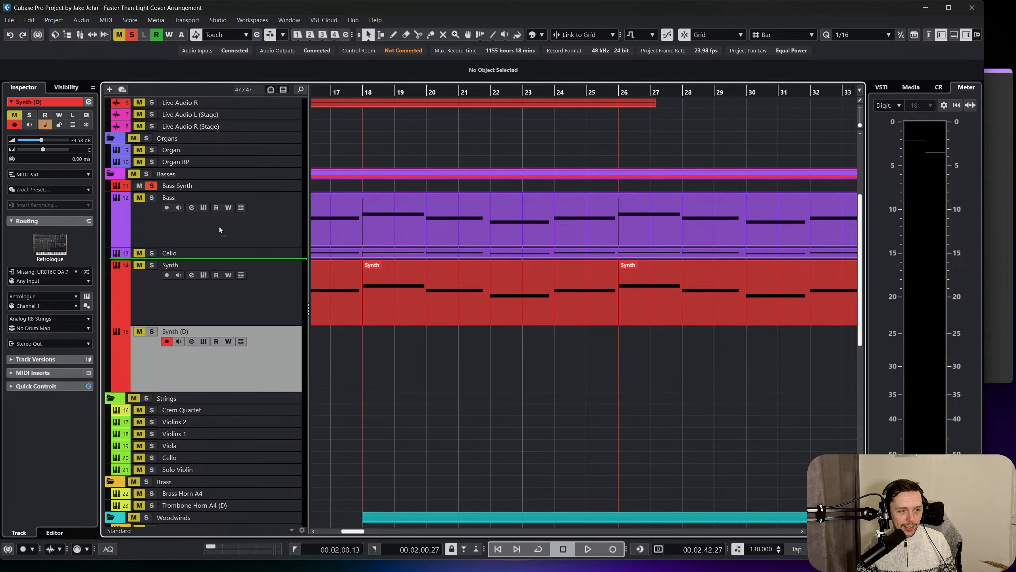
{"action": "left_click_drag", "start_coordinate": [219, 176], "coordinate": [213, 137]}
{"action": "scroll", "coordinate": [204, 278], "scroll_direction": "up", "scroll_amount": 3}
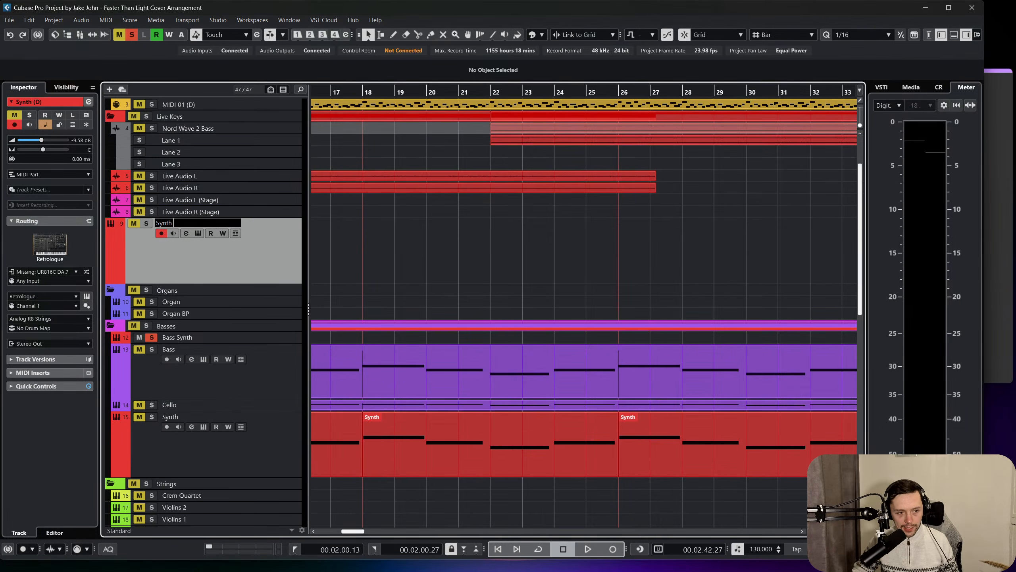
Turn off all soloing and set the Synth Lead track's MIDI input to Nord Wave 2 MIDI.
{"action": "left_click", "coordinate": [87, 295]}
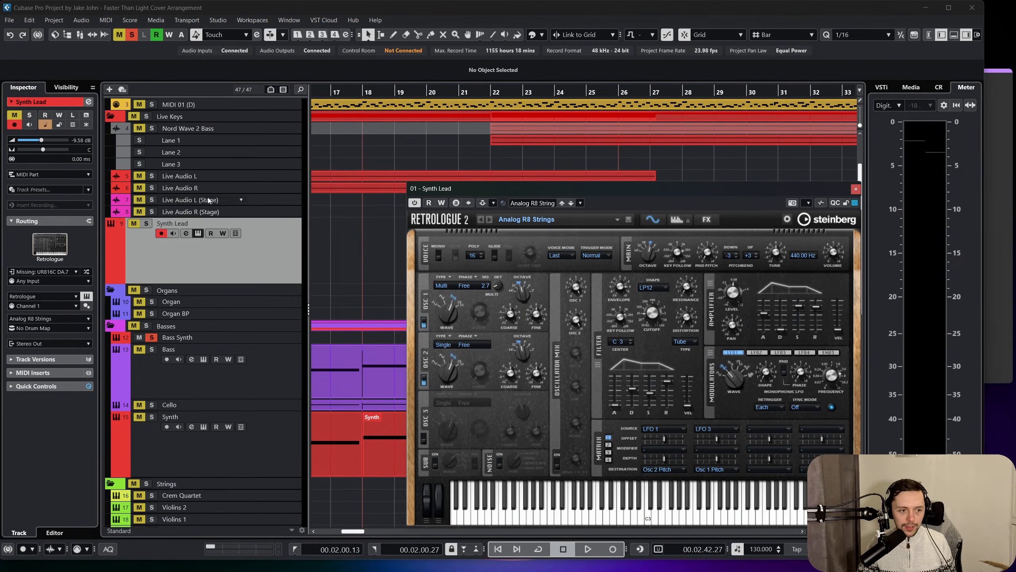
{"action": "left_click", "coordinate": [132, 34]}
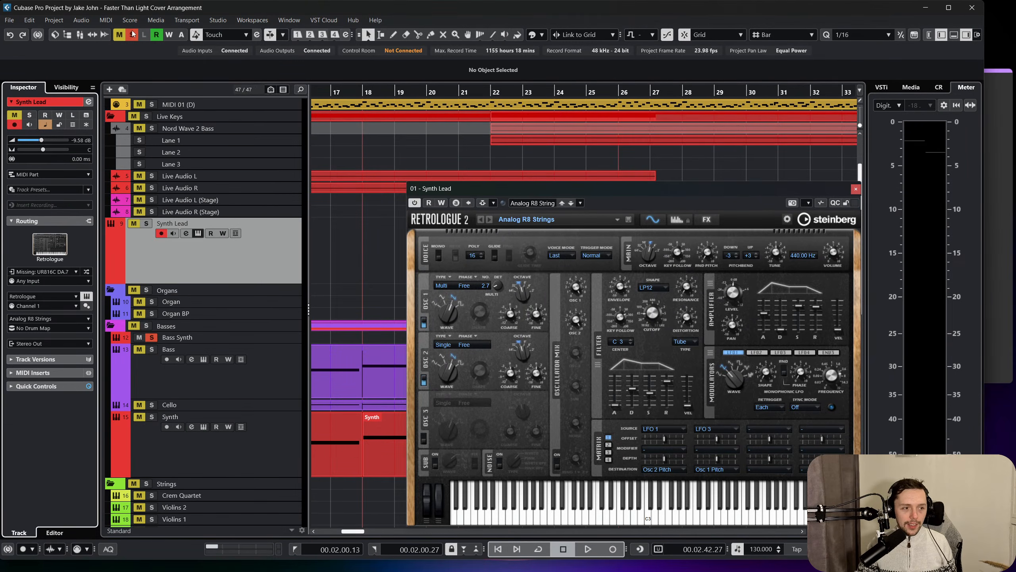
{"action": "left_click", "coordinate": [855, 189]}
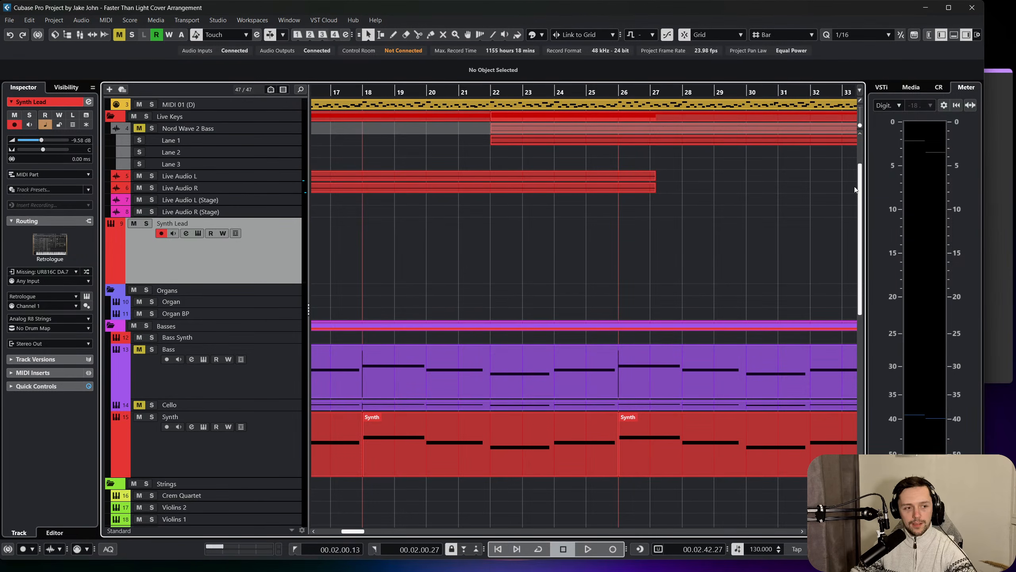
{"action": "left_click", "coordinate": [72, 271]}
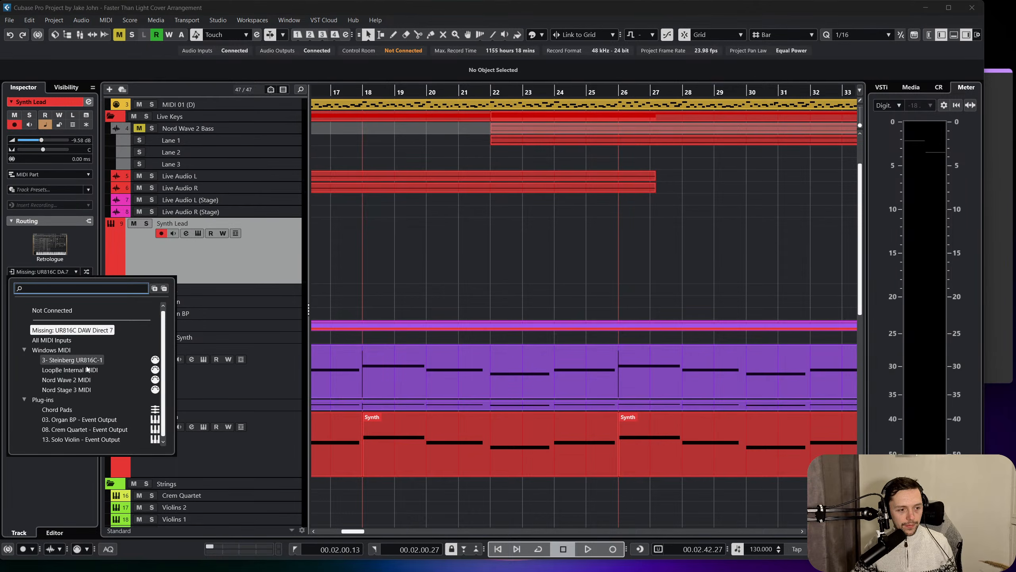
{"action": "left_click", "coordinate": [88, 380]}
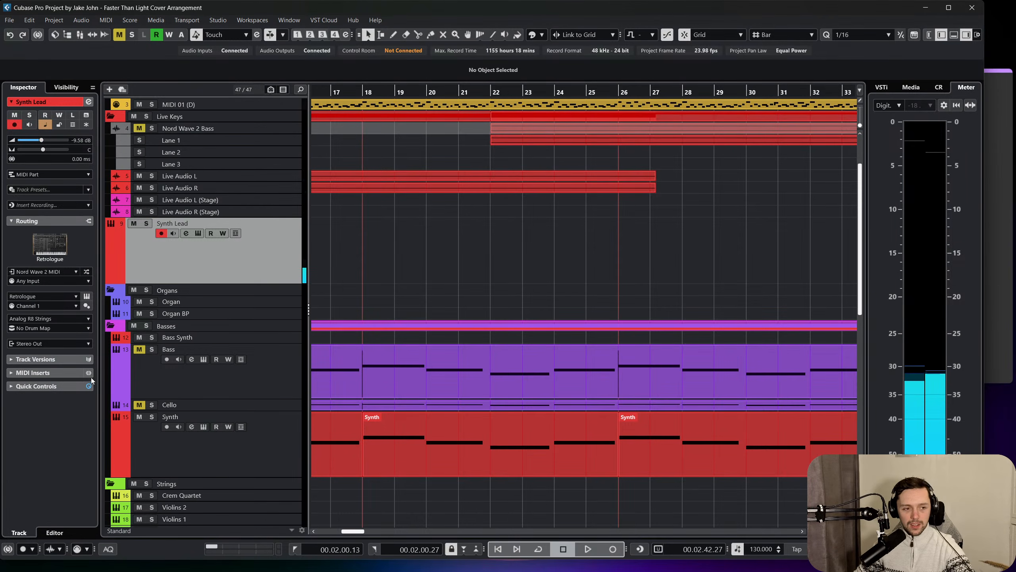
Adjust the filter cutoff of the Synth Lead's Retrologue instrument to about 132 Hz and close the instrument.
{"action": "left_click", "coordinate": [87, 296]}
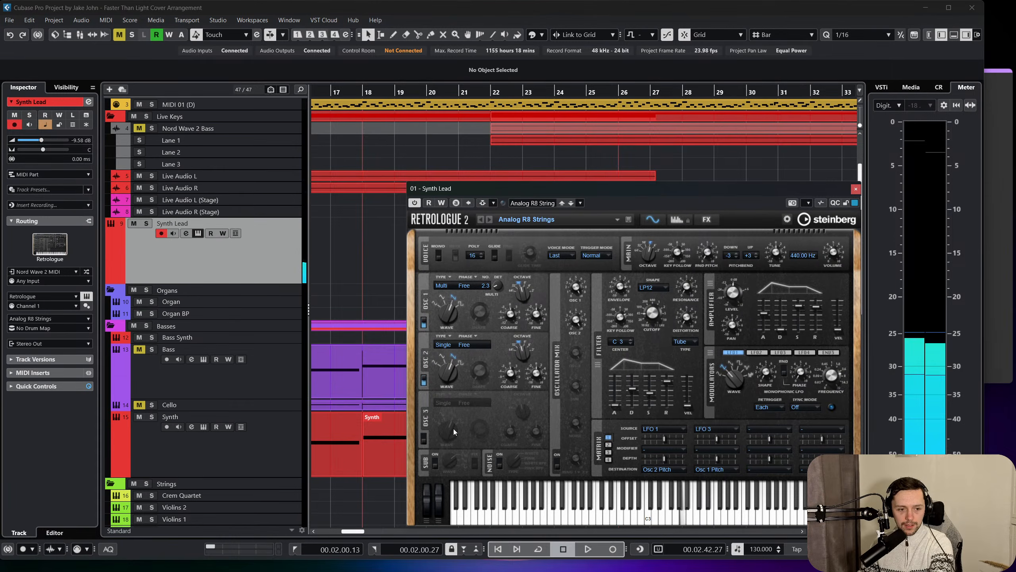
{"action": "left_click_drag", "start_coordinate": [655, 315], "coordinate": [660, 307]}
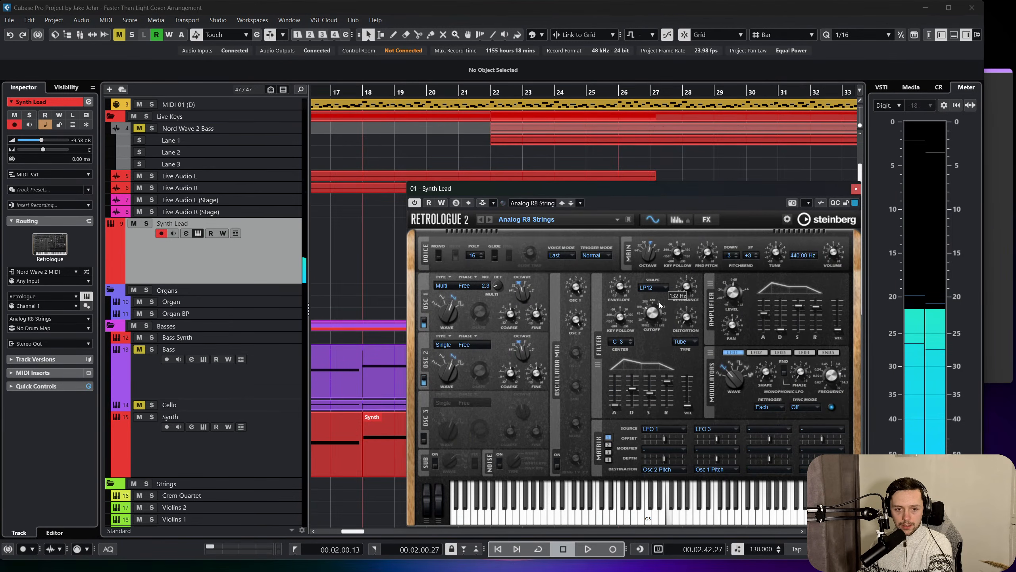
{"action": "left_click", "coordinate": [856, 189]}
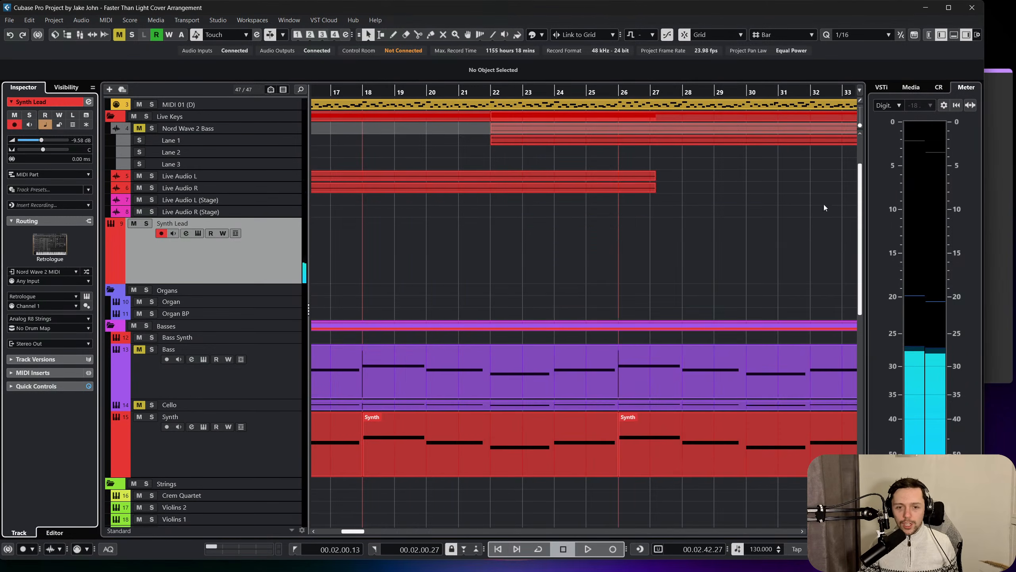
Copy the Violins 2 parts starting at bars 49 and 66 onto the Synth Lead track from bar 49 and play them.
{"action": "scroll", "coordinate": [643, 288], "scroll_direction": "right", "scroll_amount": 10}
{"action": "scroll", "coordinate": [643, 288], "scroll_direction": "down", "scroll_amount": 10}
{"action": "scroll", "coordinate": [612, 301], "scroll_direction": "up", "scroll_amount": 3}
{"action": "scroll", "coordinate": [604, 305], "scroll_direction": "right", "scroll_amount": 5}
{"action": "scroll", "coordinate": [599, 311], "scroll_direction": "up", "scroll_amount": 2}
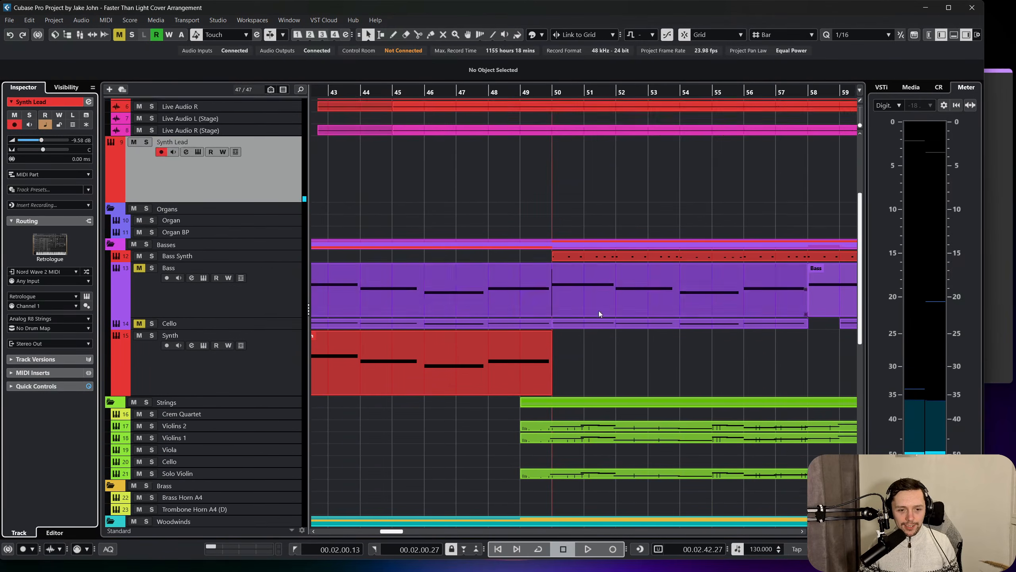
{"action": "scroll", "coordinate": [596, 318], "scroll_direction": "right", "scroll_amount": 4}
{"action": "scroll", "coordinate": [594, 319], "scroll_direction": "down", "scroll_amount": 1}
{"action": "left_click_drag", "start_coordinate": [414, 95], "coordinate": [416, 60]}
{"action": "scroll", "coordinate": [503, 210], "scroll_direction": "down", "scroll_amount": 3}
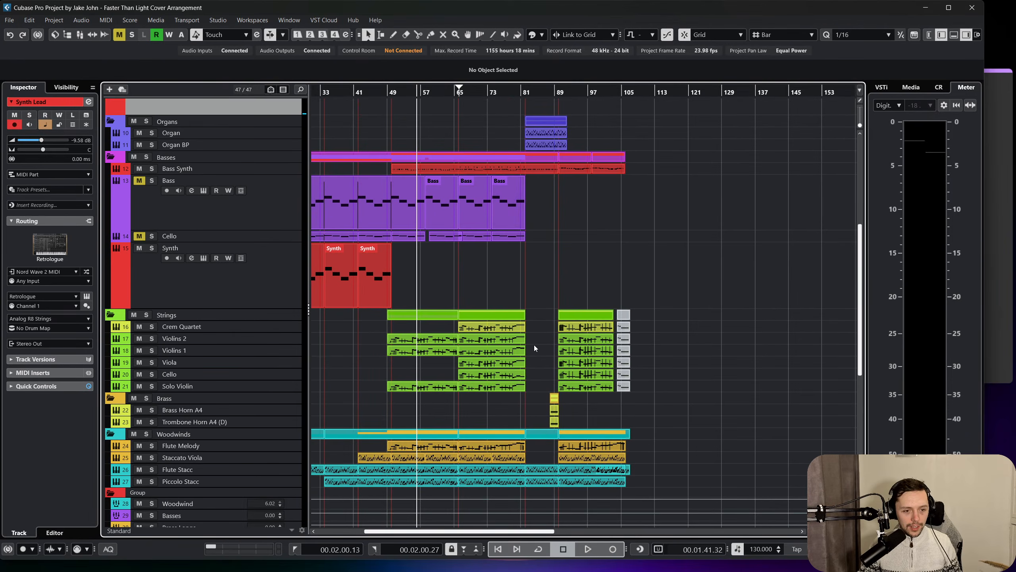
{"action": "left_click", "coordinate": [424, 340]}
{"action": "scroll", "coordinate": [402, 246], "scroll_direction": "up", "scroll_amount": 3}
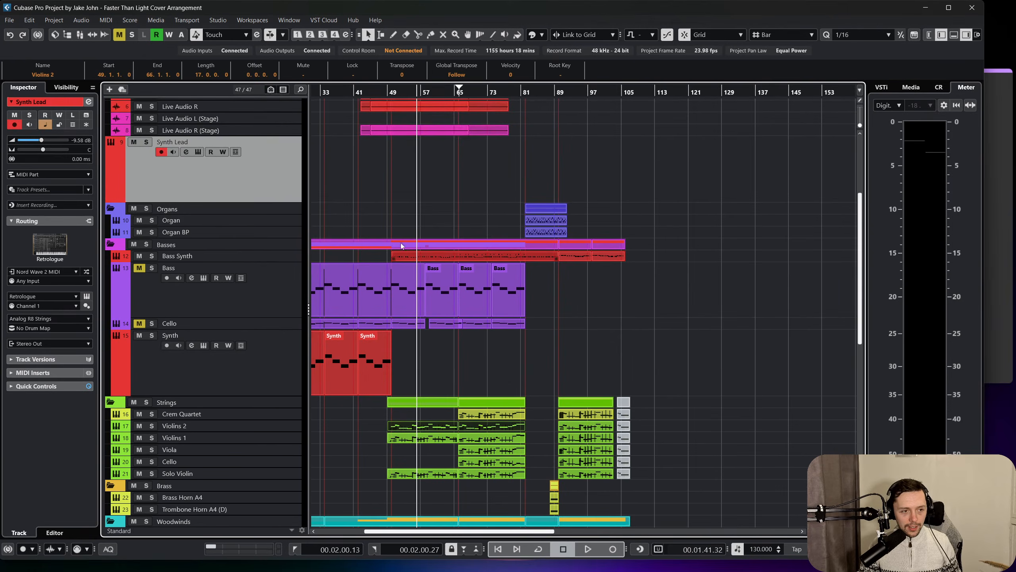
{"action": "left_click_drag", "start_coordinate": [407, 85], "coordinate": [386, 95]}
{"action": "key", "text": "ctrl+v"}
{"action": "key", "text": "space"}
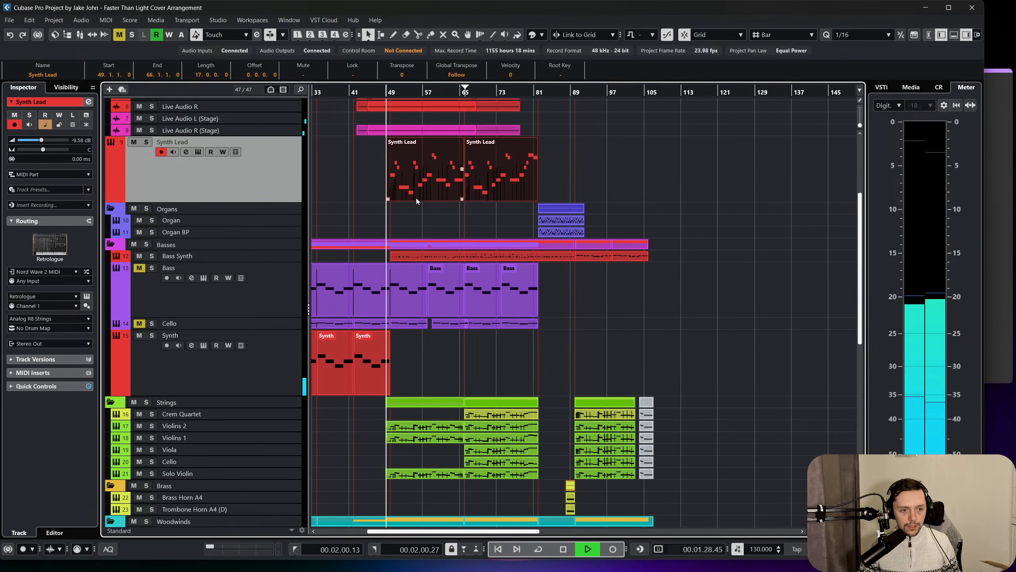
Play the Synth Lead melody around bar 50 and check its note timing in the key editor.
{"action": "scroll", "coordinate": [416, 222], "scroll_direction": "left", "scroll_amount": 4}
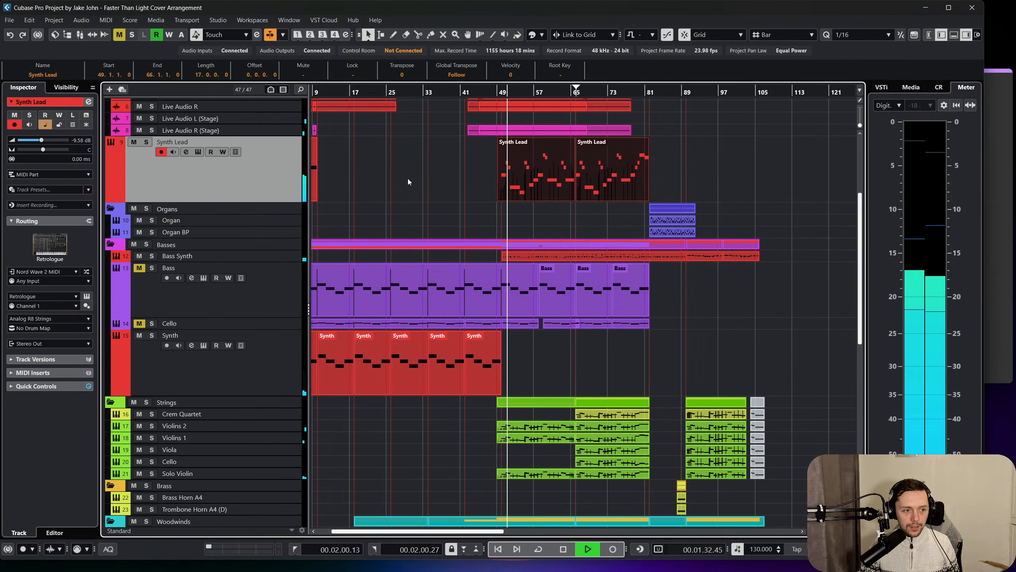
{"action": "left_click_drag", "start_coordinate": [498, 91], "coordinate": [494, 189]}
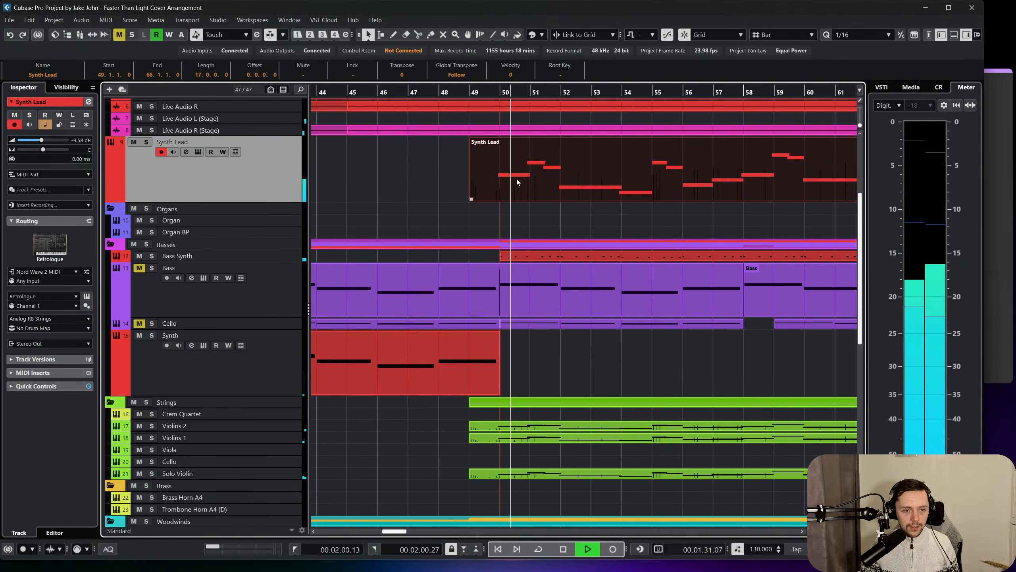
{"action": "double_click", "coordinate": [528, 179]}
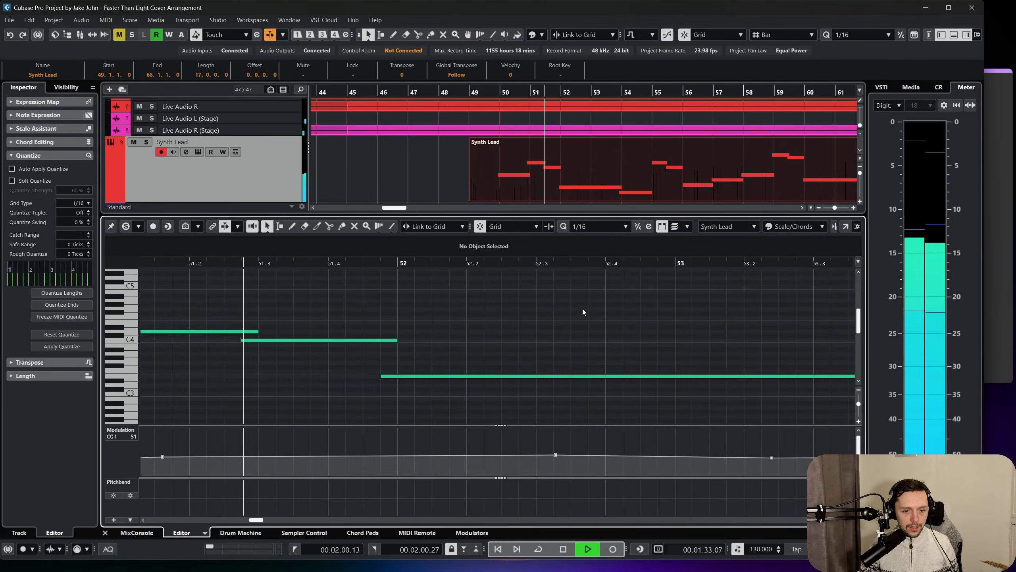
{"action": "left_click", "coordinate": [563, 550]}
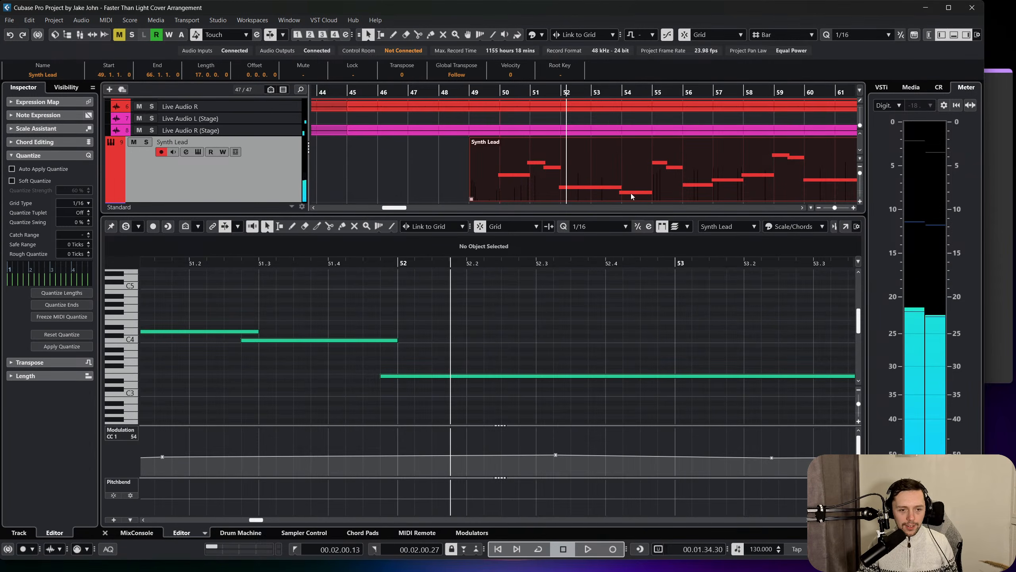
{"action": "key", "text": "space"}
{"action": "left_click", "coordinate": [104, 533]}
{"action": "key", "text": "space"}
{"action": "key", "text": "ctrl+a"}
{"action": "scroll", "coordinate": [469, 272], "scroll_direction": "down", "scroll_amount": 3}
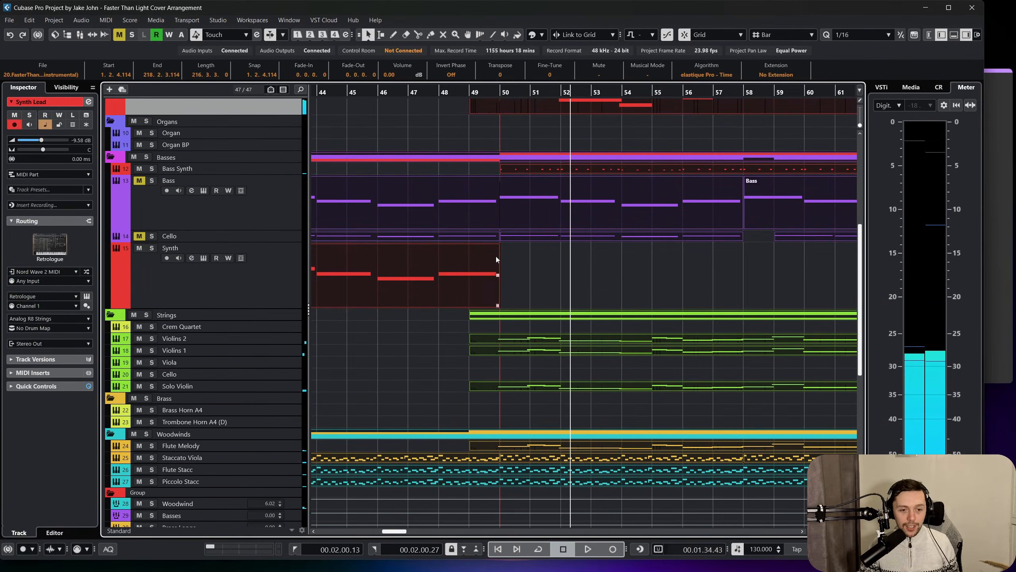
{"action": "key", "text": "space"}
{"action": "key", "text": "space"}
{"action": "scroll", "coordinate": [509, 390], "scroll_direction": "right", "scroll_amount": 5}
{"action": "scroll", "coordinate": [558, 389], "scroll_direction": "left", "scroll_amount": 5}
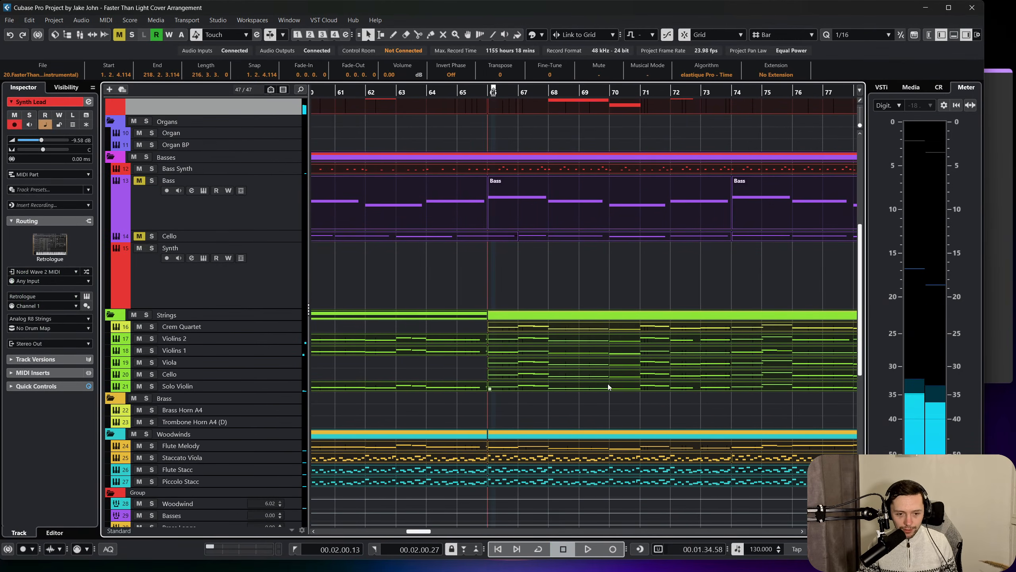
{"action": "left_click_drag", "start_coordinate": [397, 399], "coordinate": [643, 331]}
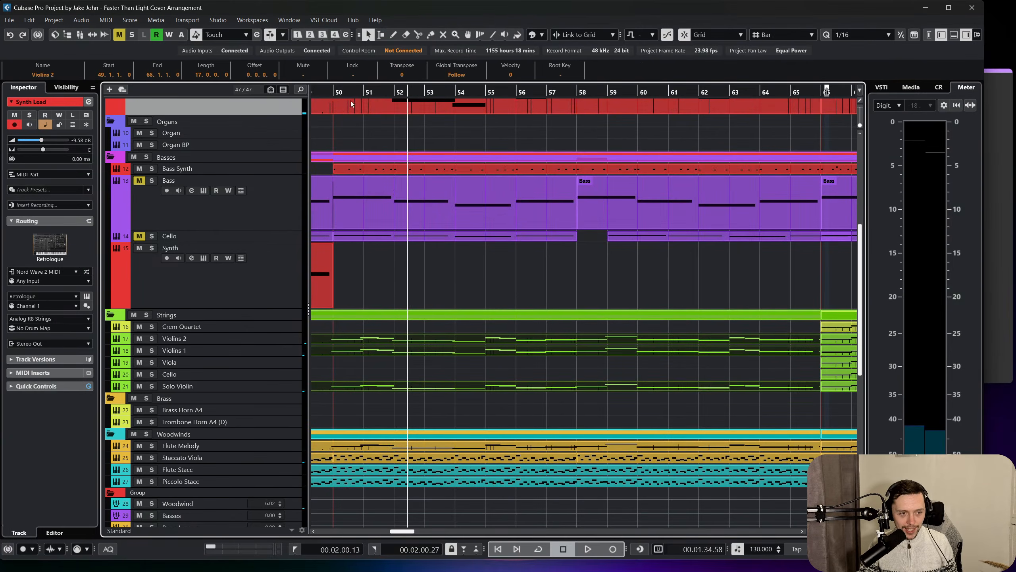
Open the Synth Lead part at bar 49 in the key editor and quantize all its notes to 1/8.
{"action": "scroll", "coordinate": [434, 232], "scroll_direction": "up", "scroll_amount": 6}
{"action": "double_click", "coordinate": [433, 235]}
{"action": "scroll", "coordinate": [429, 259], "scroll_direction": "left", "scroll_amount": 3}
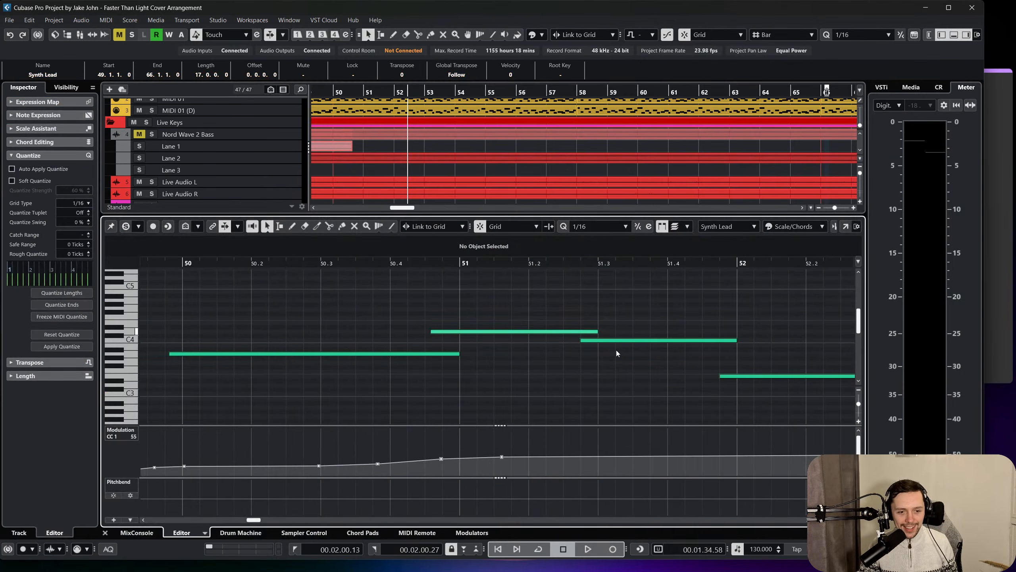
{"action": "key", "text": "ctrl+a"}
{"action": "left_click", "coordinate": [608, 229]}
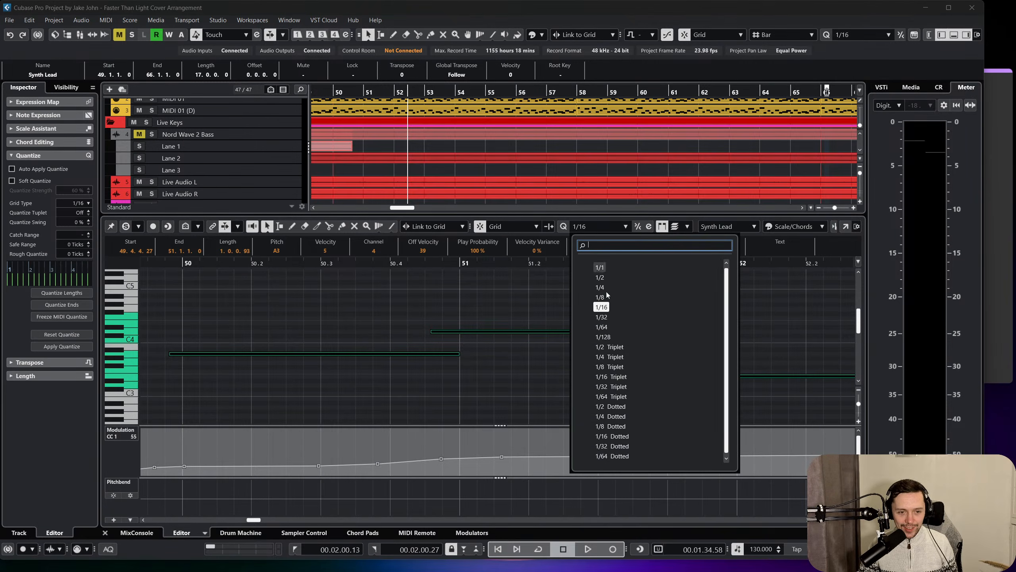
{"action": "left_click", "coordinate": [606, 292]}
{"action": "left_click_drag", "start_coordinate": [484, 263], "coordinate": [484, 255]}
{"action": "key", "text": "q"}
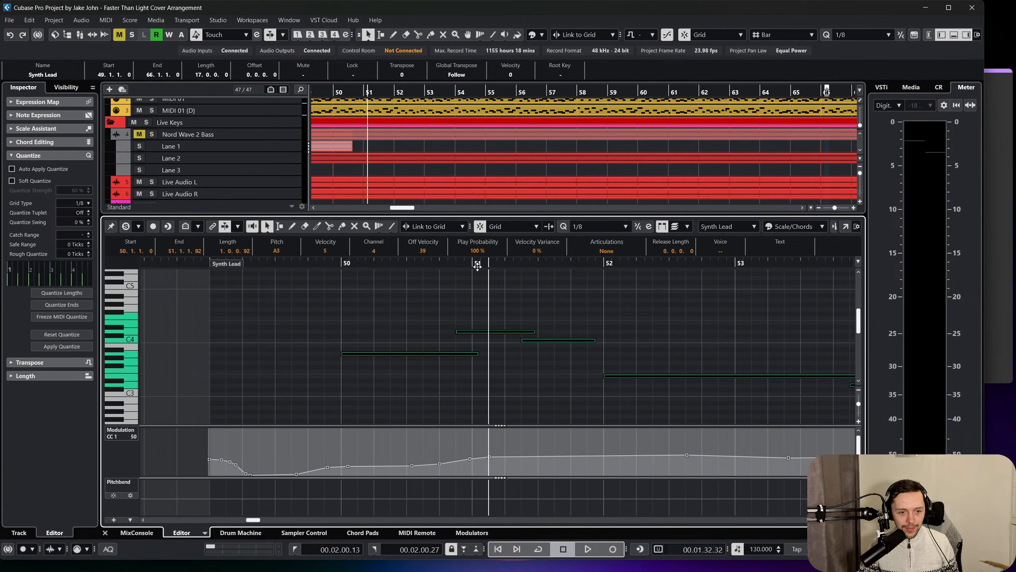
Change the quantize value to 1/4 and requantize all the Synth Lead notes in the part.
{"action": "left_click", "coordinate": [600, 226]}
{"action": "left_click", "coordinate": [600, 288]}
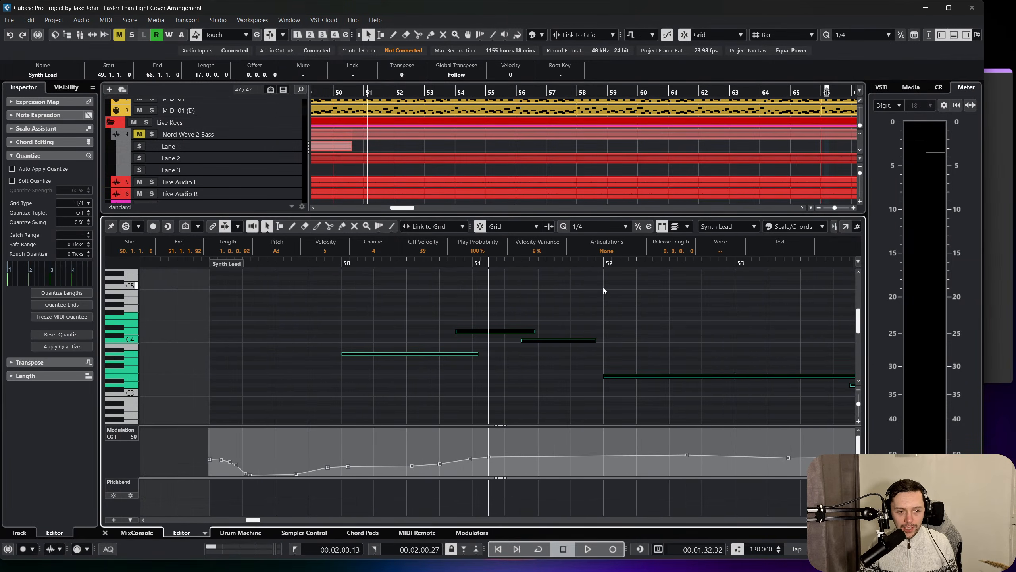
{"action": "left_click", "coordinate": [518, 316]}
{"action": "key", "text": "q"}
{"action": "left_click_drag", "start_coordinate": [497, 306], "coordinate": [559, 343]}
{"action": "left_click", "coordinate": [560, 315]}
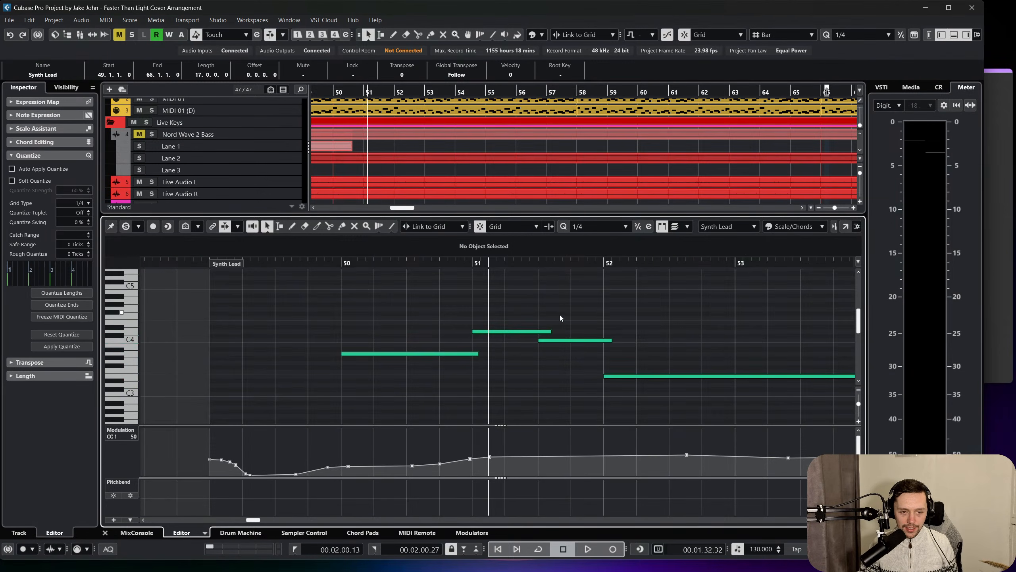
Play the quantized Synth Lead from bar 50 and play it again with the key editor closed.
{"action": "scroll", "coordinate": [554, 314], "scroll_direction": "right", "scroll_amount": 2}
{"action": "left_click", "coordinate": [195, 258]}
{"action": "key", "text": "space"}
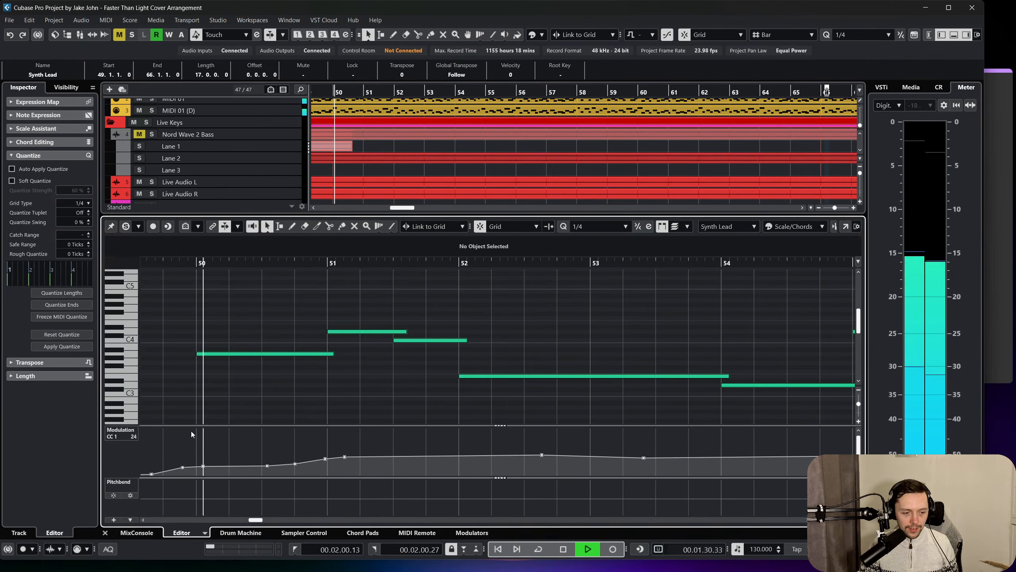
{"action": "left_click", "coordinate": [105, 533]}
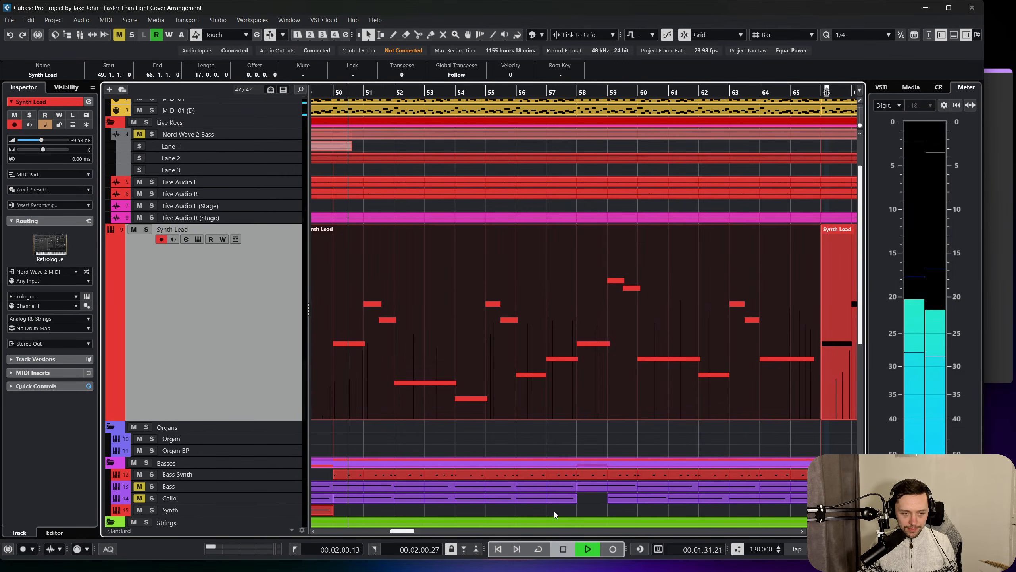
{"action": "key", "text": "space"}
{"action": "scroll", "coordinate": [524, 442], "scroll_direction": "left", "scroll_amount": 5}
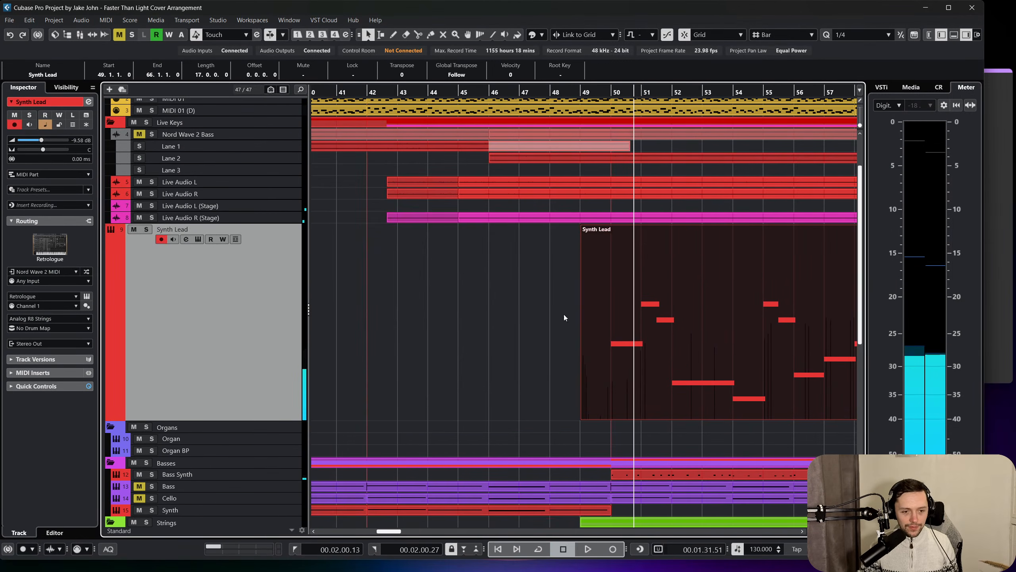
{"action": "left_click", "coordinate": [609, 92]}
{"action": "key", "text": "space"}
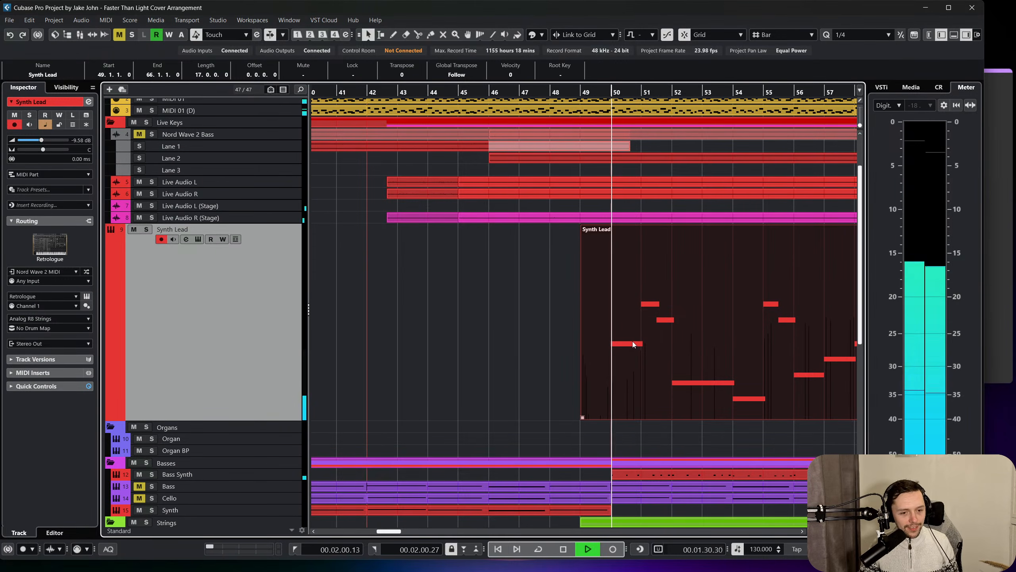
{"action": "scroll", "coordinate": [606, 350], "scroll_direction": "right", "scroll_amount": 2}
{"action": "scroll", "coordinate": [599, 347], "scroll_direction": "down", "scroll_amount": 3}
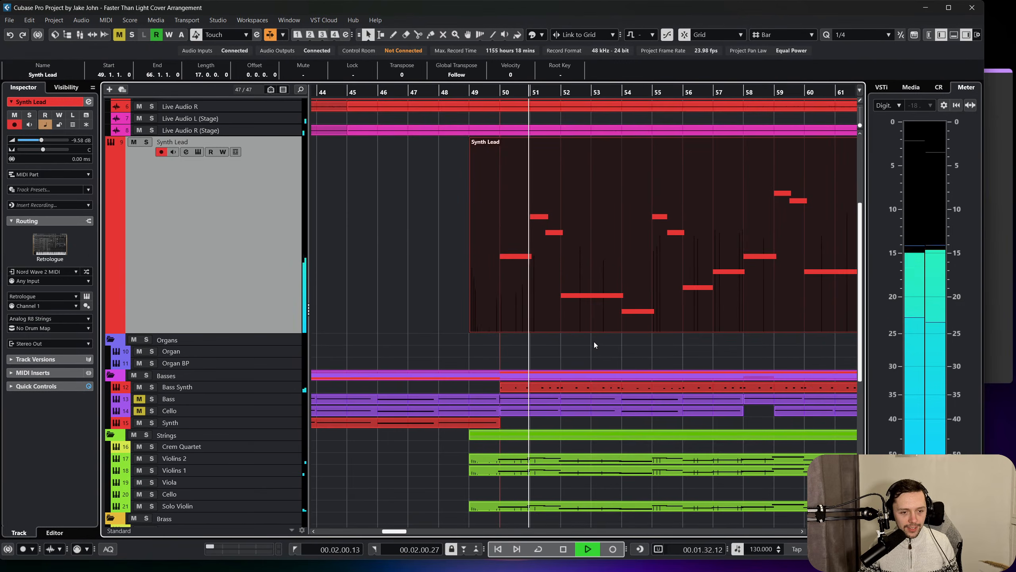
Open the Violins 1, Violins 2 and Solo Violin parts starting at bar 49 together in the key editor.
{"action": "scroll", "coordinate": [597, 335], "scroll_direction": "down", "scroll_amount": 3}
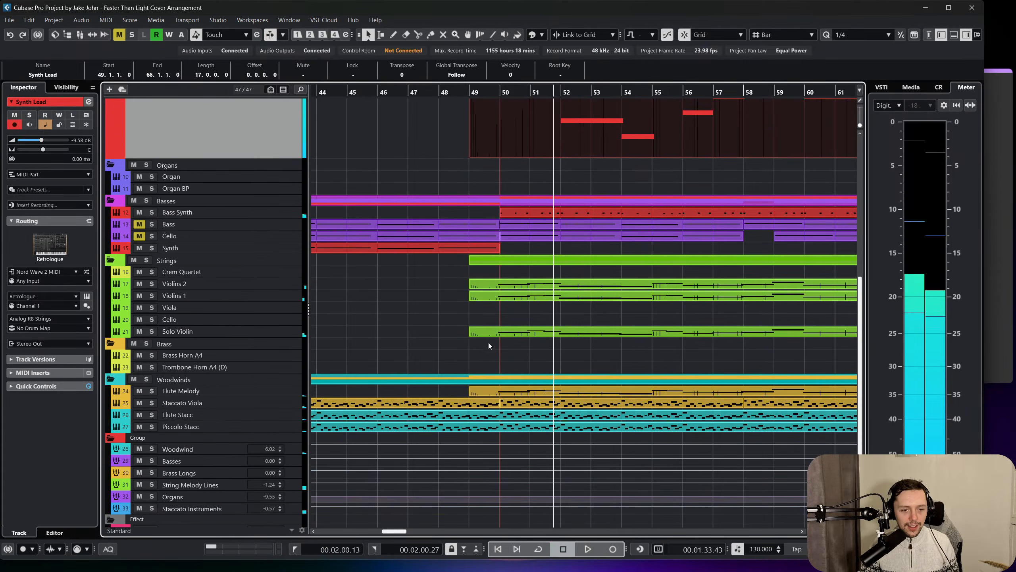
{"action": "left_click", "coordinate": [489, 342]}
{"action": "left_click", "coordinate": [534, 389]}
{"action": "left_click", "coordinate": [546, 331]}
{"action": "left_click", "coordinate": [547, 296], "text": "shift"}
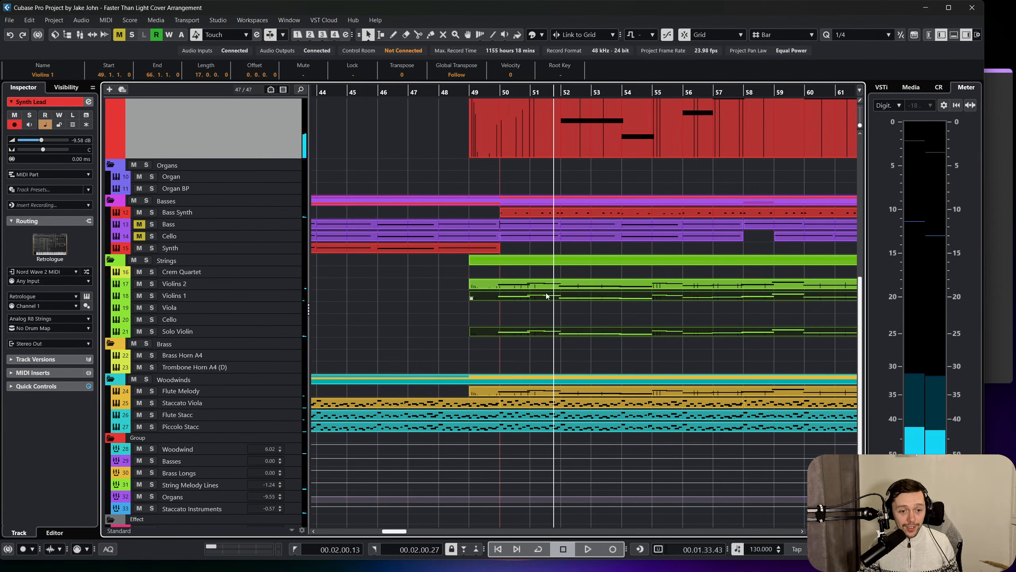
{"action": "left_click", "coordinate": [549, 285], "text": "shift"}
{"action": "scroll", "coordinate": [592, 332], "scroll_direction": "right", "scroll_amount": 13}
{"action": "scroll", "coordinate": [592, 333], "scroll_direction": "left", "scroll_amount": 8}
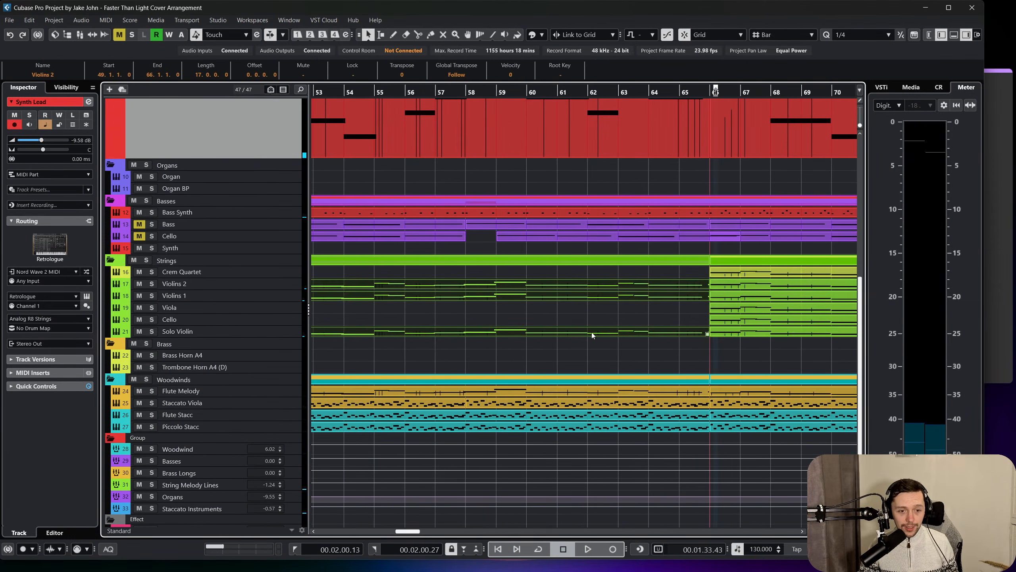
{"action": "left_click", "coordinate": [108, 20]}
{"action": "left_click", "coordinate": [142, 30]}
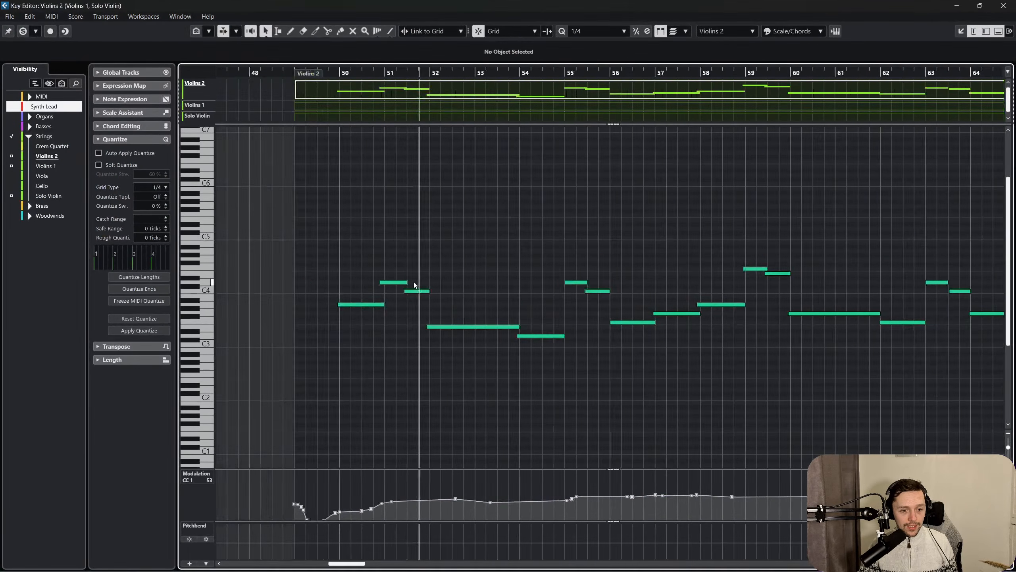
Quantize all notes of the three violin parts to 1/4 and trim their ends to the grid.
{"action": "scroll", "coordinate": [414, 285], "scroll_direction": "left", "scroll_amount": 3}
{"action": "scroll", "coordinate": [515, 249], "scroll_direction": "up", "scroll_amount": 2}
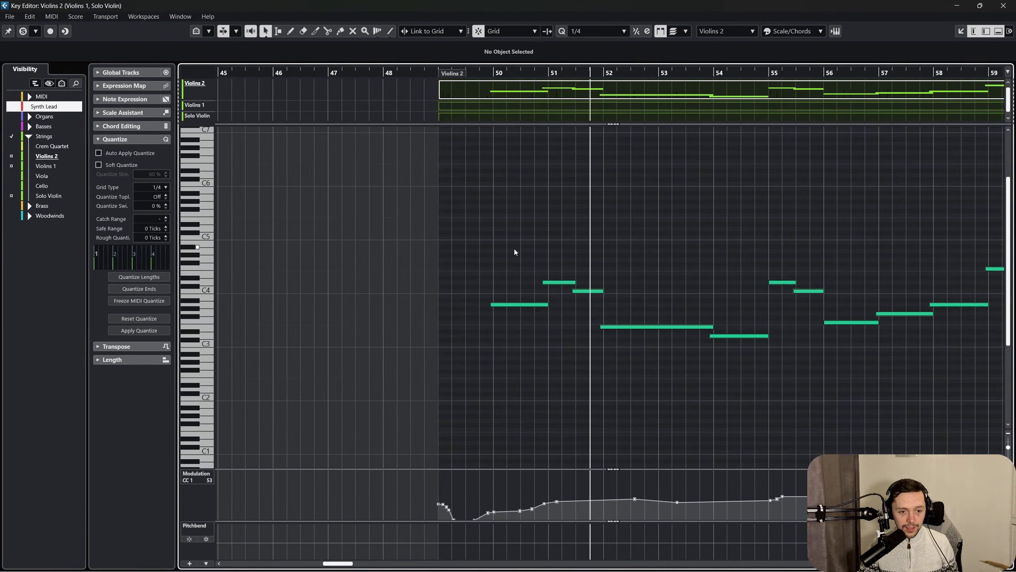
{"action": "left_click_drag", "start_coordinate": [501, 373], "coordinate": [961, 231]}
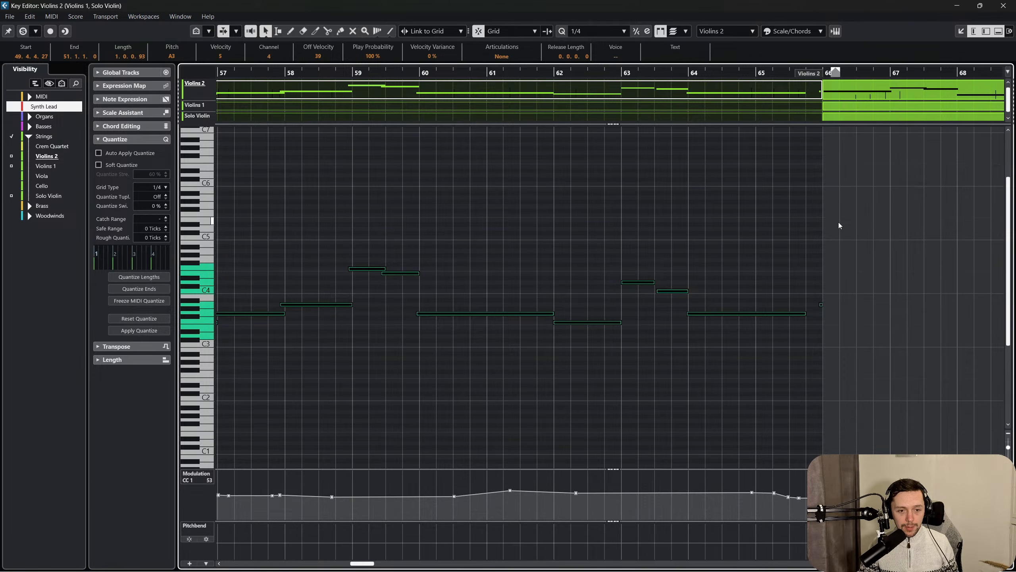
{"action": "scroll", "coordinate": [840, 225], "scroll_direction": "left", "scroll_amount": 5}
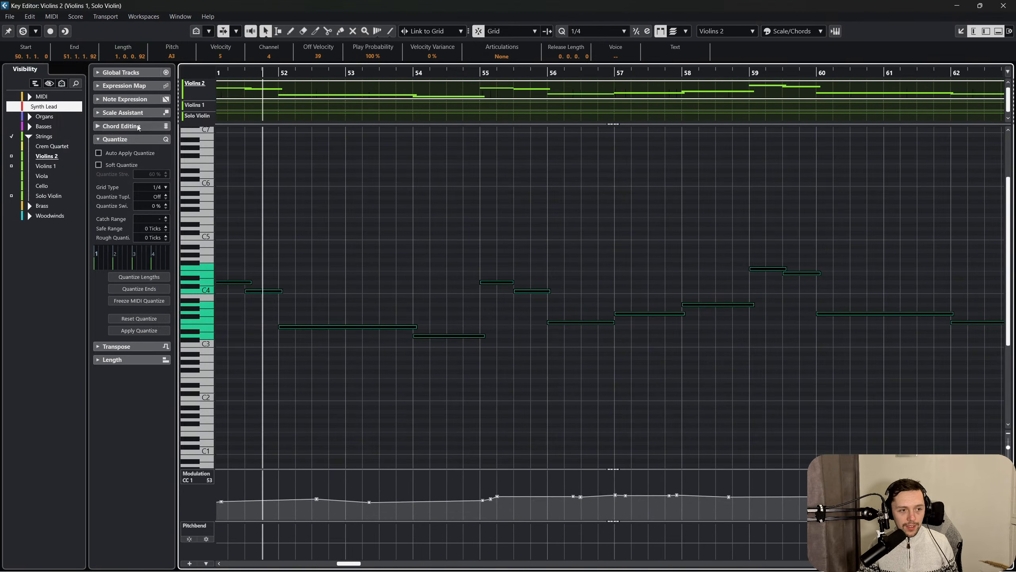
{"action": "left_click", "coordinate": [565, 227]}
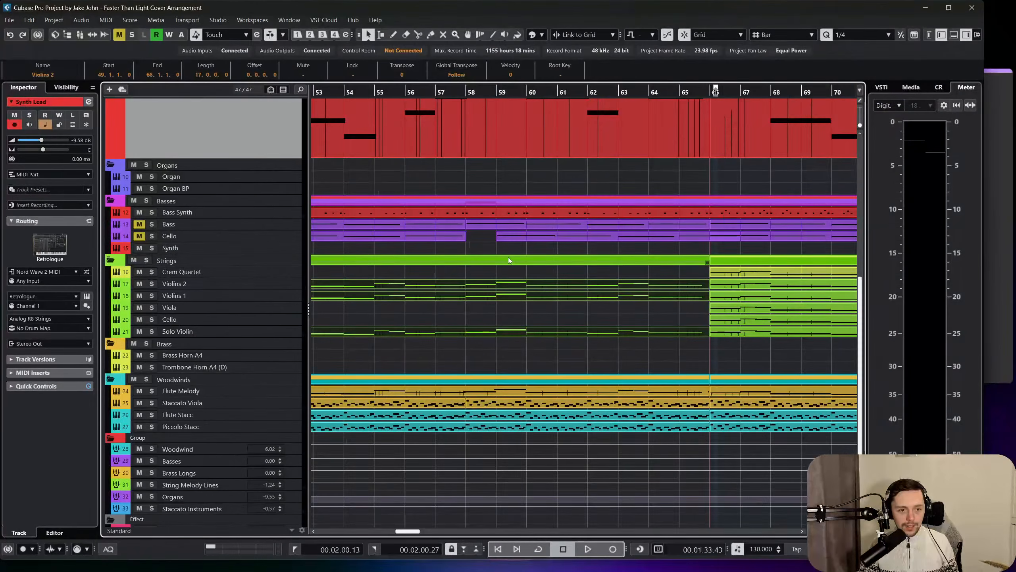
Open all the Strings parts starting at bar 66, from Crem Quartet to Solo Violin, and quantize their notes to 1/4.
{"action": "scroll", "coordinate": [509, 257], "scroll_direction": "left", "scroll_amount": 1}
{"action": "scroll", "coordinate": [509, 258], "scroll_direction": "right", "scroll_amount": 5}
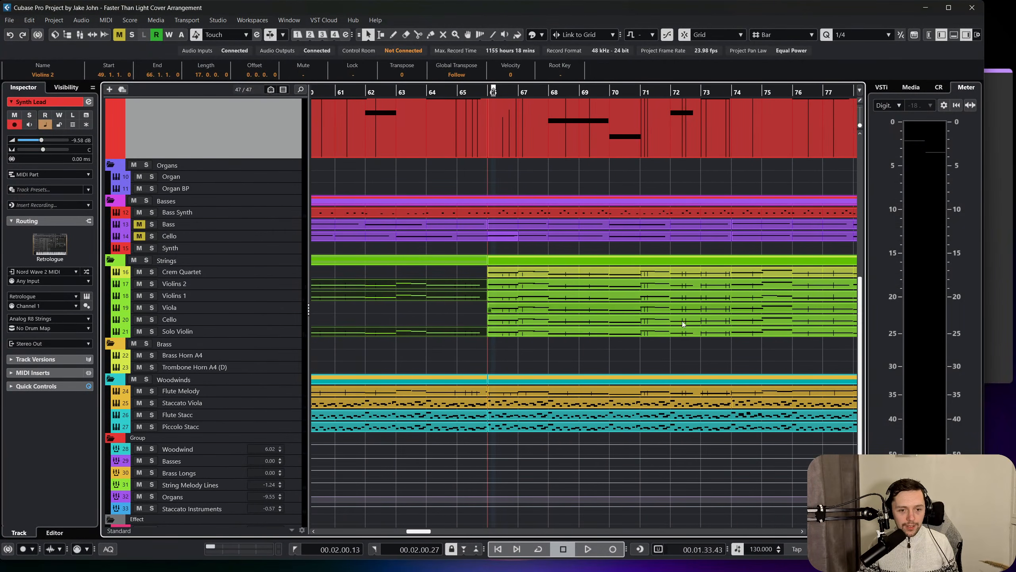
{"action": "left_click_drag", "start_coordinate": [691, 357], "coordinate": [576, 269]}
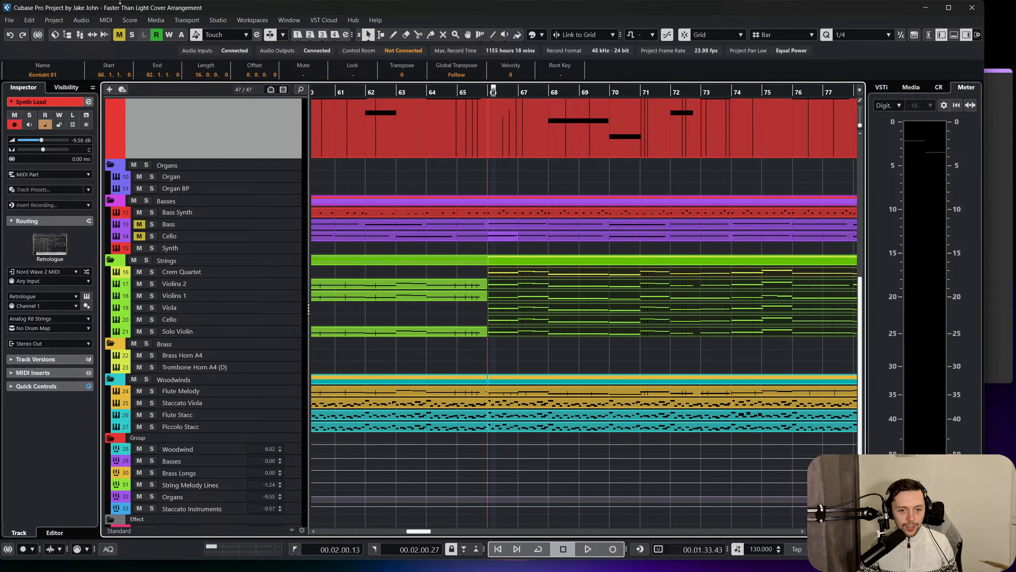
{"action": "left_click", "coordinate": [114, 21]}
{"action": "left_click", "coordinate": [123, 33]}
{"action": "key", "text": "ctrl+a"}
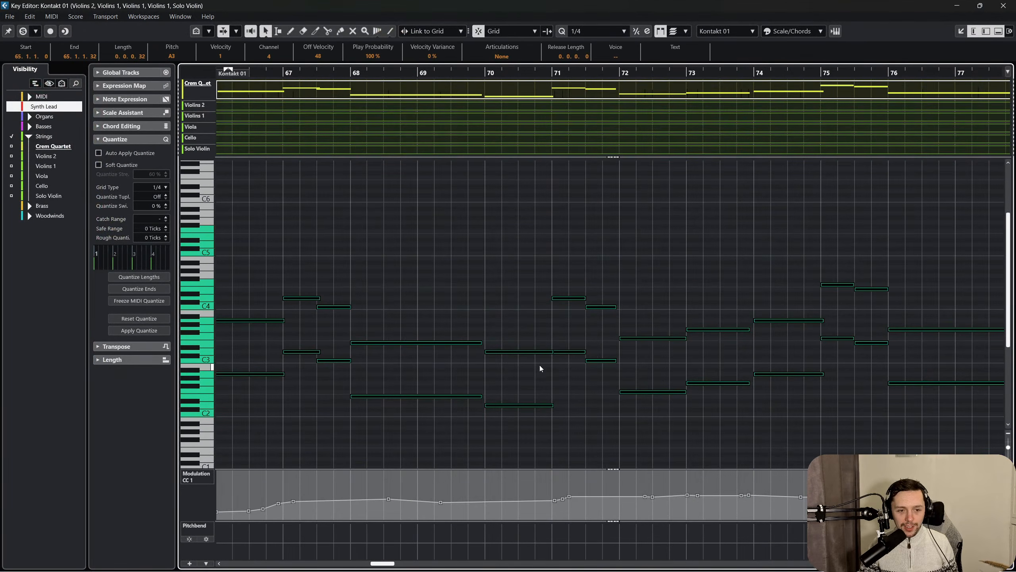
{"action": "left_click", "coordinate": [1005, 6]}
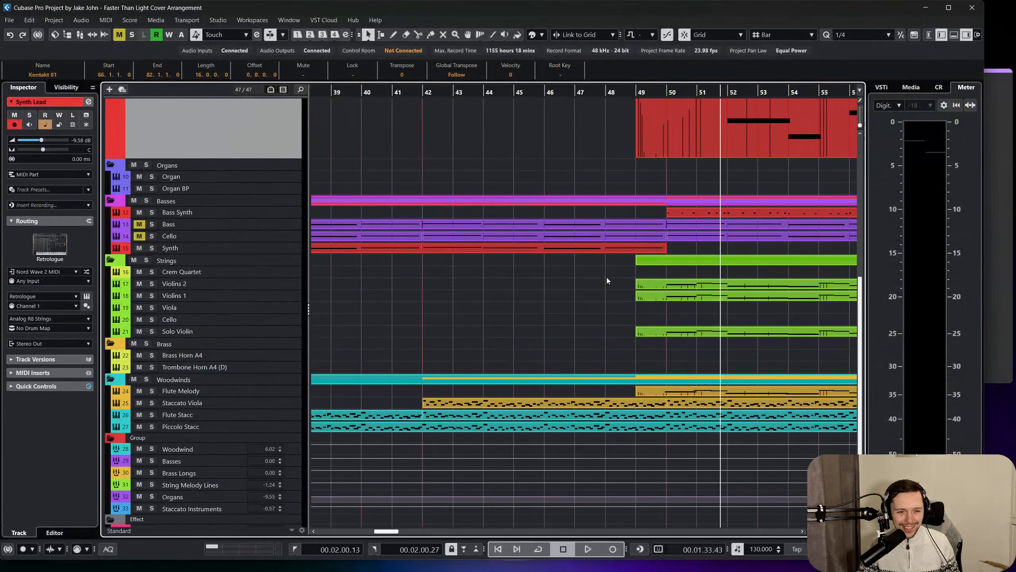
Play the arrangement from bar 49 to check the Synth Lead against the quantized strings.
{"action": "left_click", "coordinate": [637, 92]}
{"action": "scroll", "coordinate": [590, 203], "scroll_direction": "up", "scroll_amount": 2}
{"action": "scroll", "coordinate": [549, 221], "scroll_direction": "right", "scroll_amount": 2}
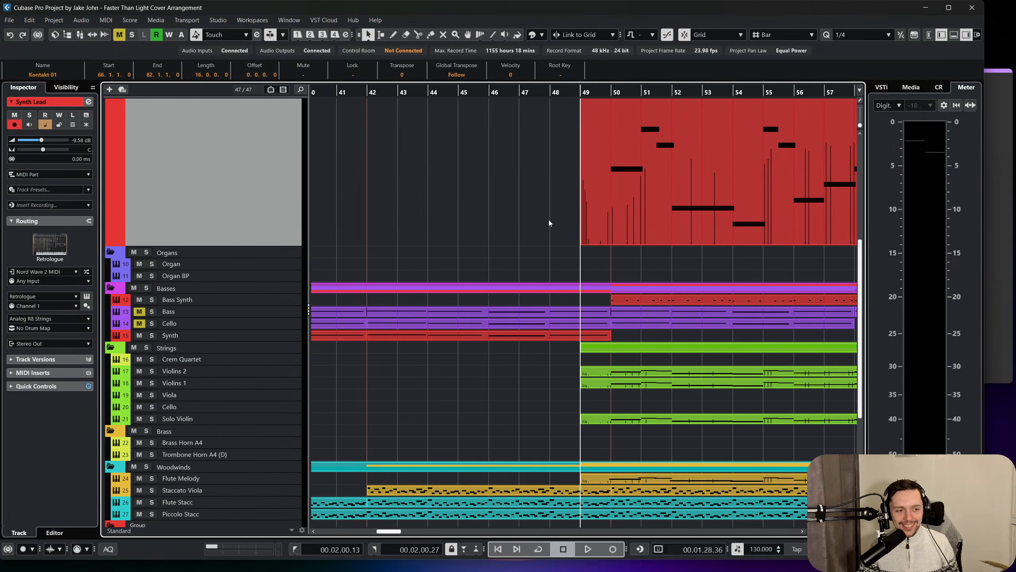
{"action": "scroll", "coordinate": [505, 241], "scroll_direction": "up", "scroll_amount": 2}
{"action": "scroll", "coordinate": [510, 227], "scroll_direction": "up", "scroll_amount": 2}
{"action": "scroll", "coordinate": [496, 280], "scroll_direction": "down", "scroll_amount": 2}
{"action": "key", "text": "space"}
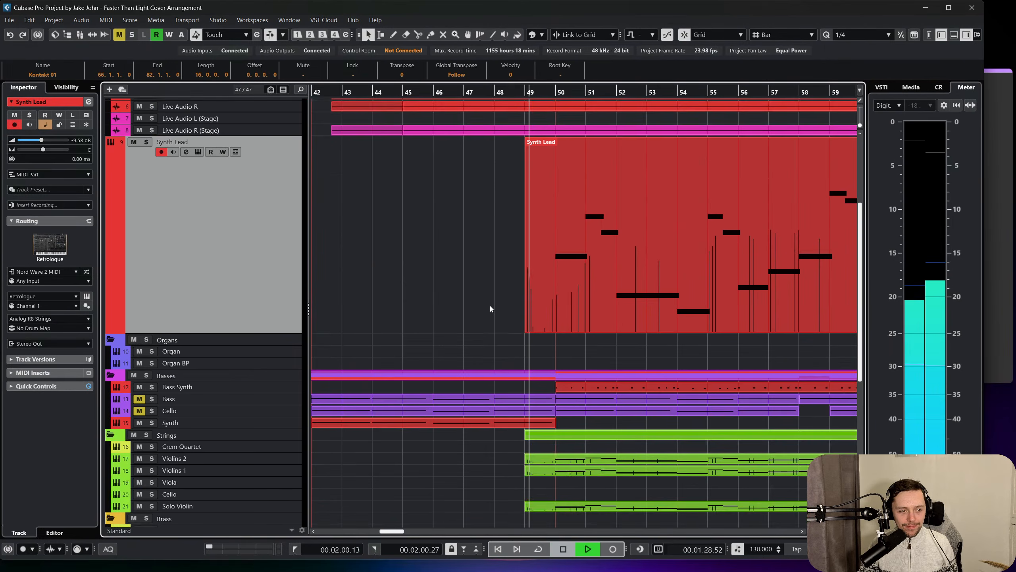
{"action": "scroll", "coordinate": [484, 301], "scroll_direction": "right", "scroll_amount": 2}
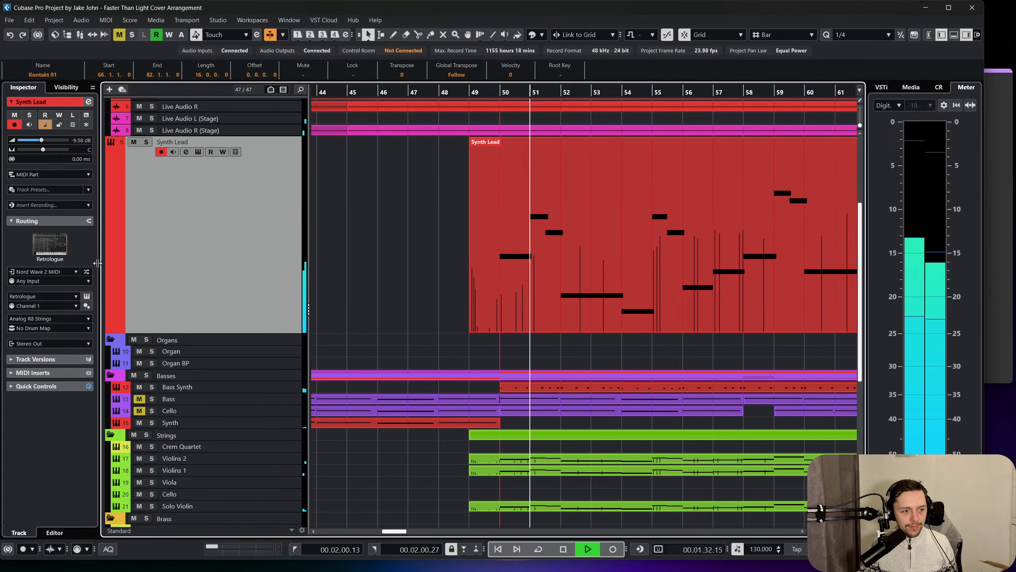
Adjust the filter cutoff in the Synth Lead's Retrologue instrument and set the track volume to -7.80 dB.
{"action": "left_click", "coordinate": [87, 297]}
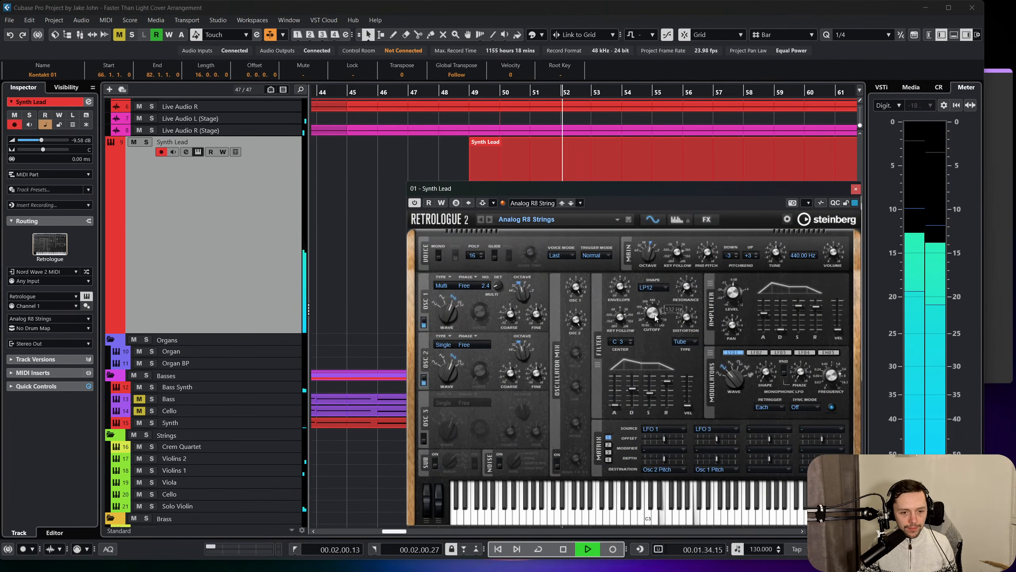
{"action": "left_click_drag", "start_coordinate": [655, 317], "coordinate": [660, 302]}
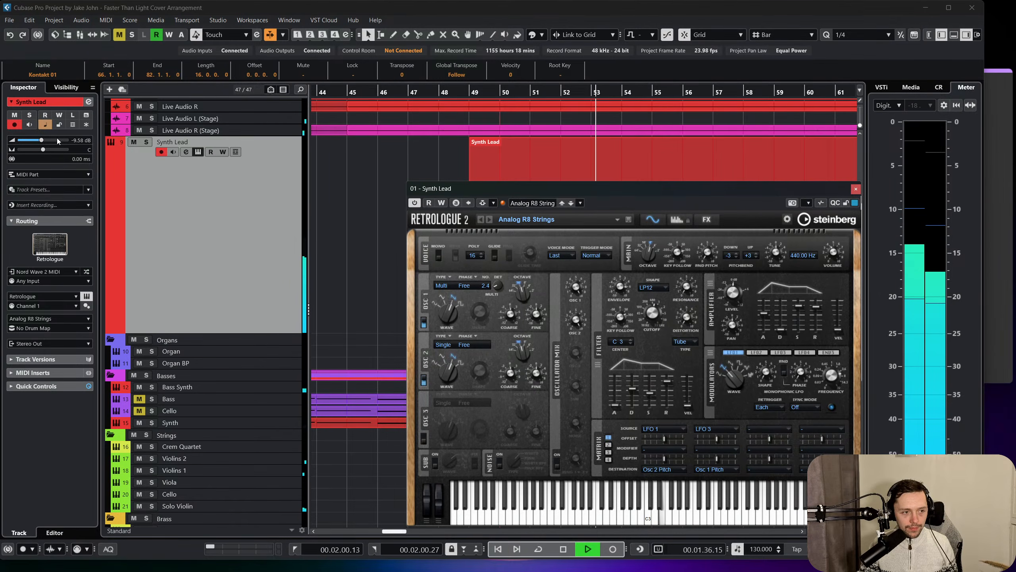
{"action": "left_click_drag", "start_coordinate": [44, 142], "coordinate": [45, 142]}
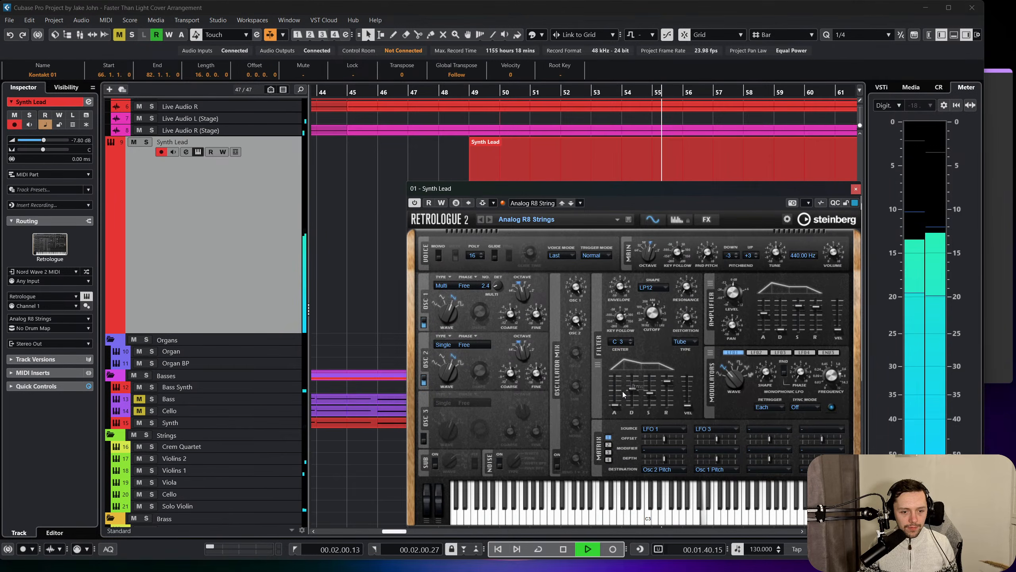
Close the Synth Lead's Retrologue instrument and stop playback.
{"action": "key", "text": "space"}
{"action": "left_click", "coordinate": [856, 189]}
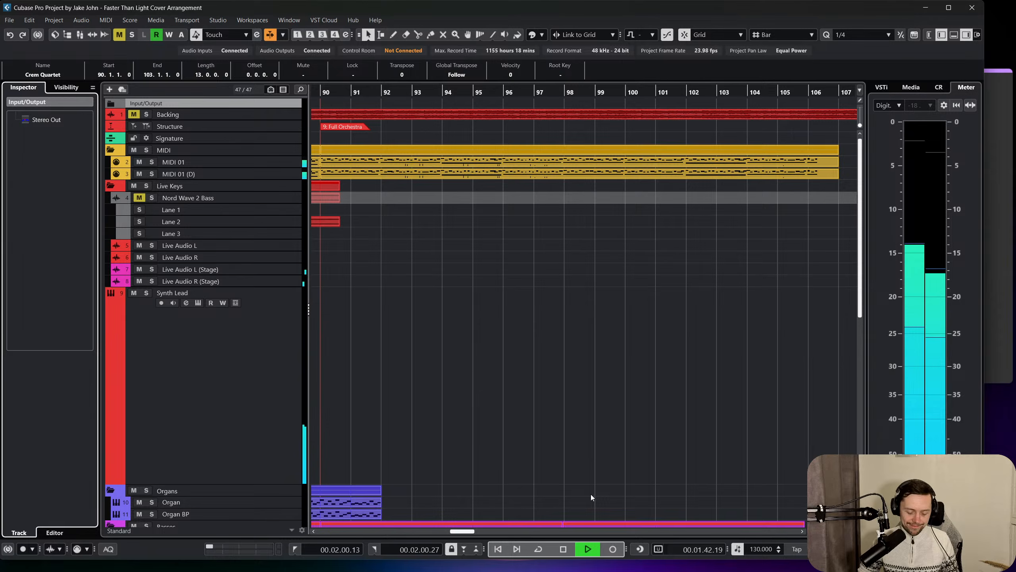
{"action": "key", "text": "space"}
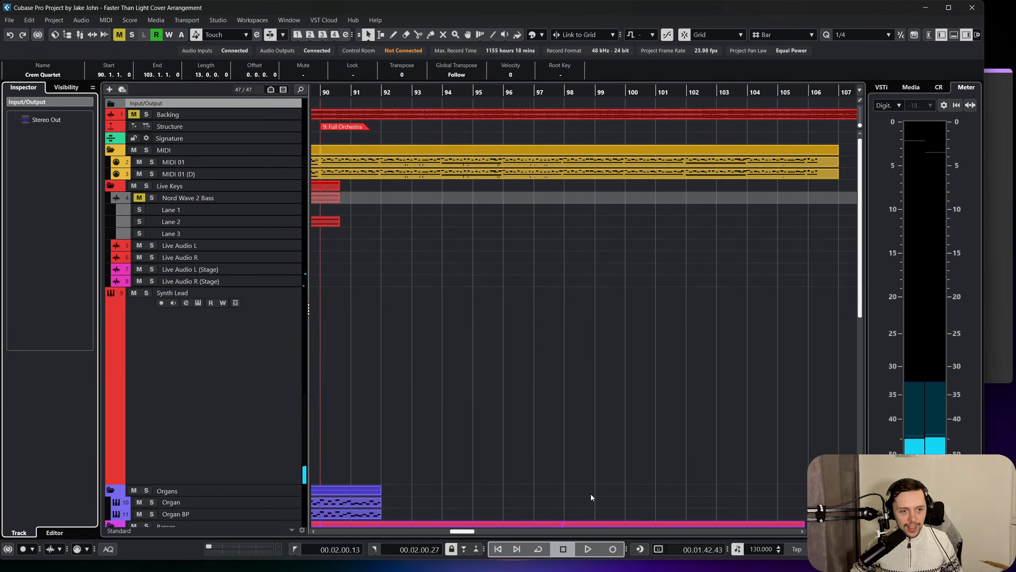
Set the cycle range from bar 50 to bar 62 and turn cycle playback on.
{"action": "scroll", "coordinate": [523, 300], "scroll_direction": "down", "scroll_amount": 3}
{"action": "scroll", "coordinate": [525, 301], "scroll_direction": "left", "scroll_amount": 3}
{"action": "scroll", "coordinate": [527, 280], "scroll_direction": "up", "scroll_amount": 3}
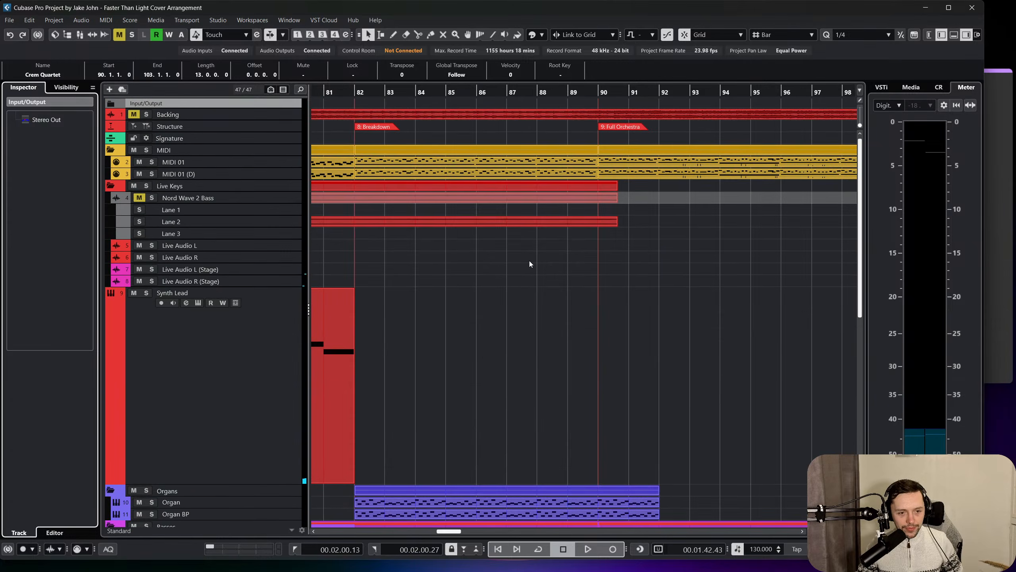
{"action": "scroll", "coordinate": [520, 268], "scroll_direction": "left", "scroll_amount": 4}
{"action": "scroll", "coordinate": [526, 288], "scroll_direction": "down", "scroll_amount": 5}
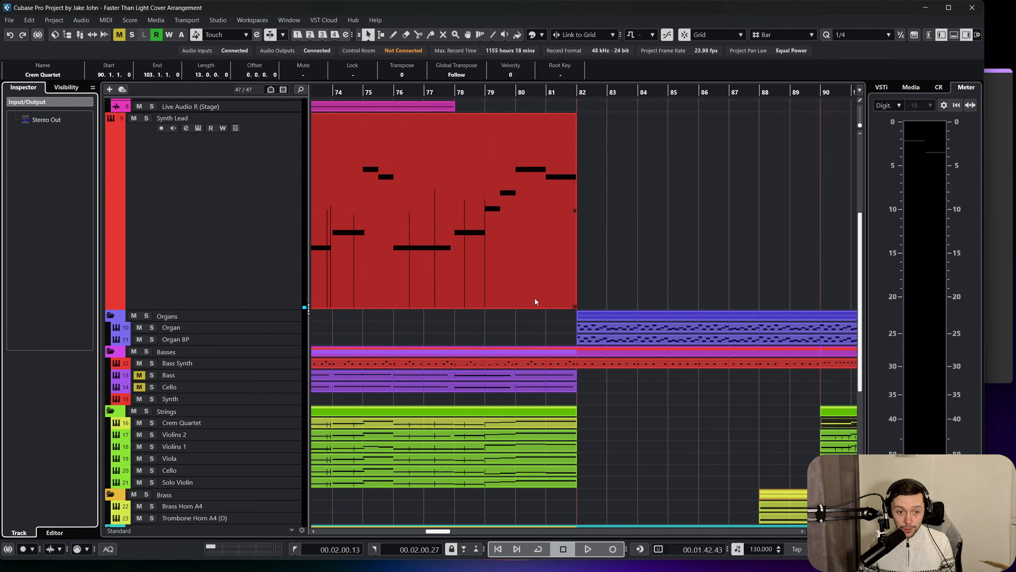
{"action": "scroll", "coordinate": [535, 298], "scroll_direction": "left", "scroll_amount": 3}
{"action": "scroll", "coordinate": [536, 299], "scroll_direction": "up", "scroll_amount": 3}
{"action": "scroll", "coordinate": [535, 299], "scroll_direction": "left", "scroll_amount": 10}
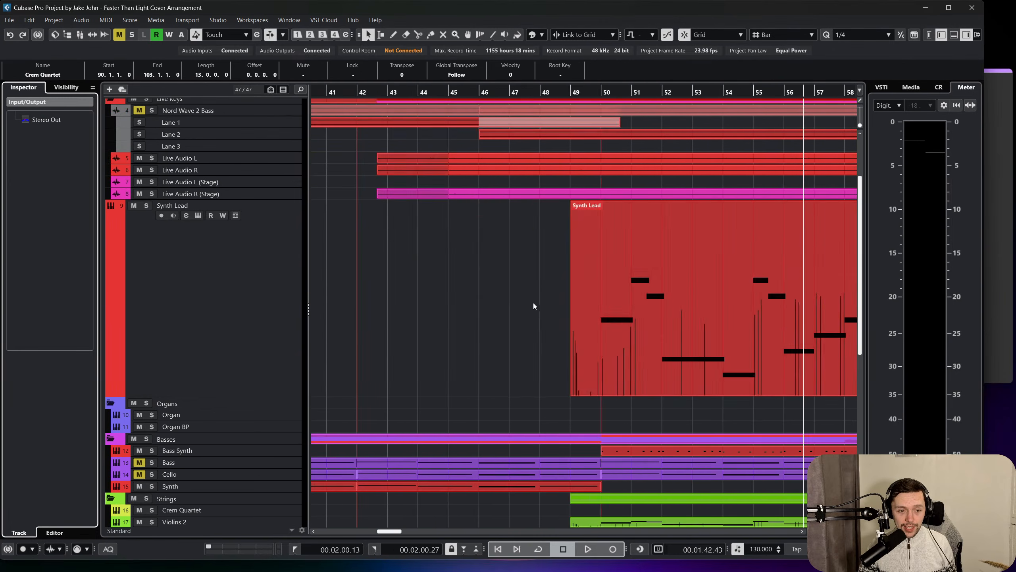
{"action": "scroll", "coordinate": [535, 306], "scroll_direction": "left", "scroll_amount": 4}
{"action": "scroll", "coordinate": [607, 320], "scroll_direction": "right", "scroll_amount": 4}
{"action": "left_click", "coordinate": [595, 92]}
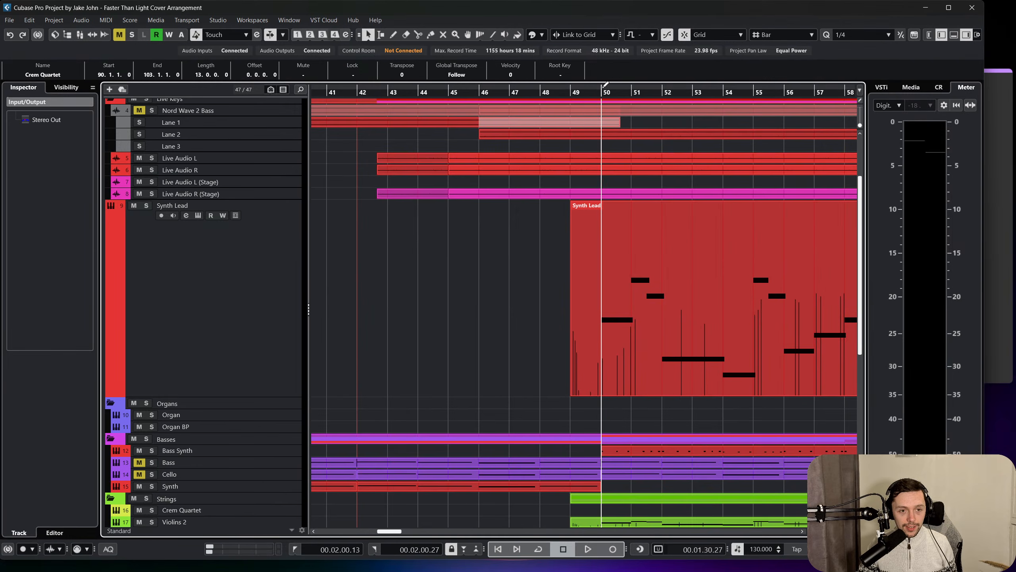
{"action": "scroll", "coordinate": [596, 92], "scroll_direction": "right", "scroll_amount": 2}
{"action": "scroll", "coordinate": [503, 454], "scroll_direction": "right", "scroll_amount": 2}
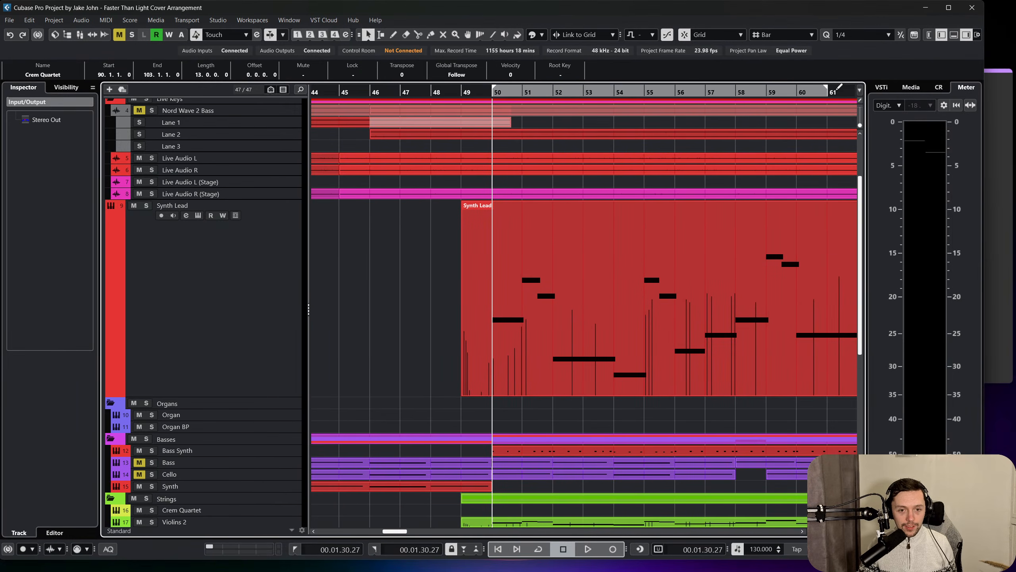
{"action": "left_click", "coordinate": [540, 548]}
Solo the Synth Lead track, open its Retrologue instrument and audition the sound.
{"action": "left_click", "coordinate": [198, 222]}
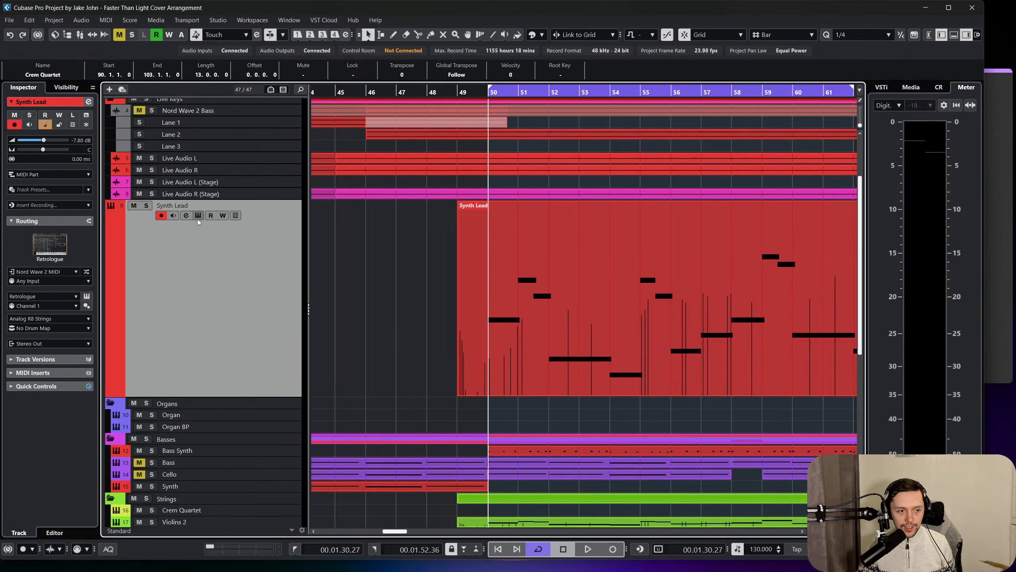
{"action": "left_click", "coordinate": [147, 205]}
{"action": "key", "text": "space"}
{"action": "left_click", "coordinate": [86, 295]}
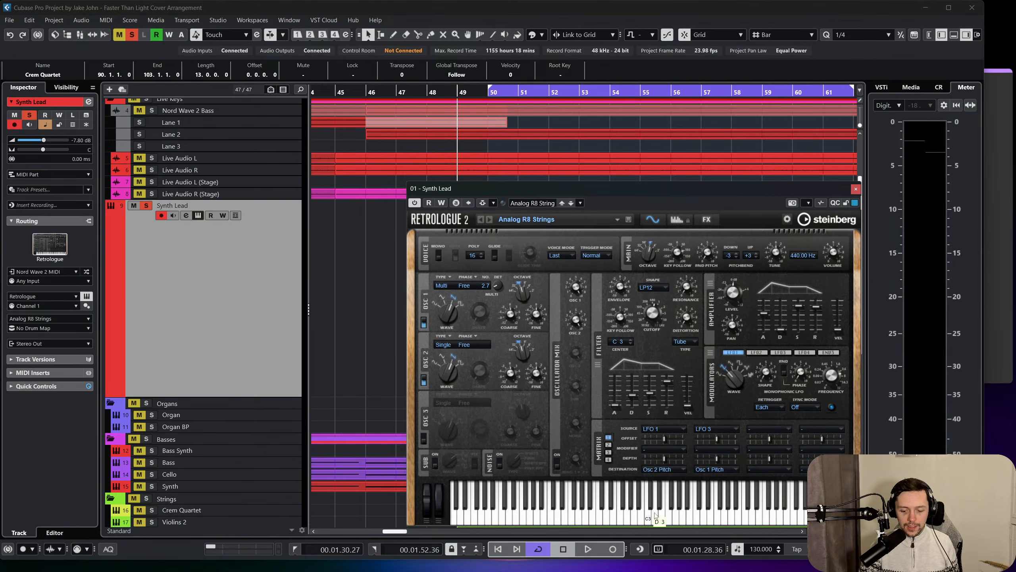
{"action": "left_click", "coordinate": [655, 516]}
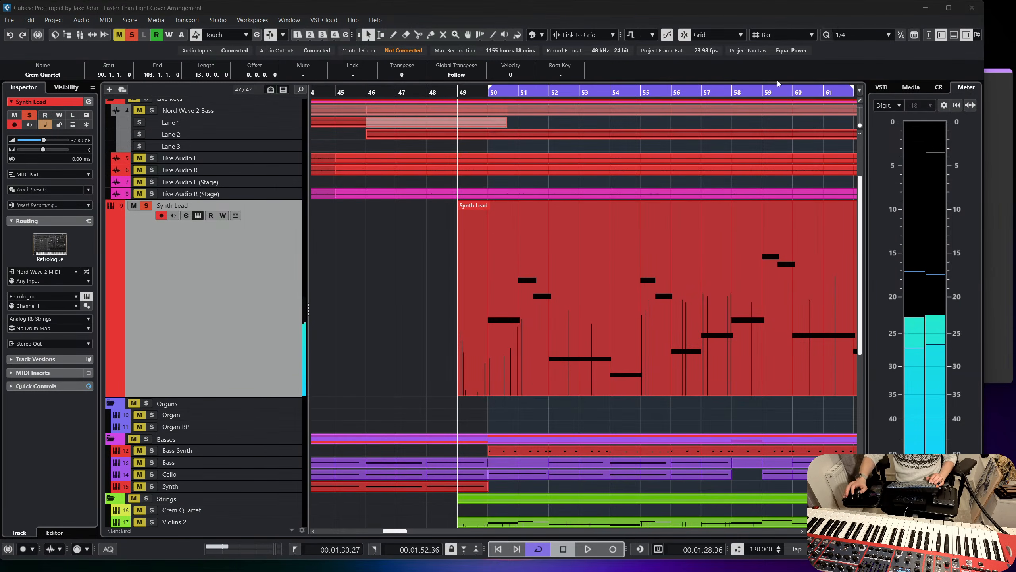
Play the soloed Synth Lead from bar 49 and close its instrument window.
{"action": "left_click", "coordinate": [475, 93]}
{"action": "key", "text": "space"}
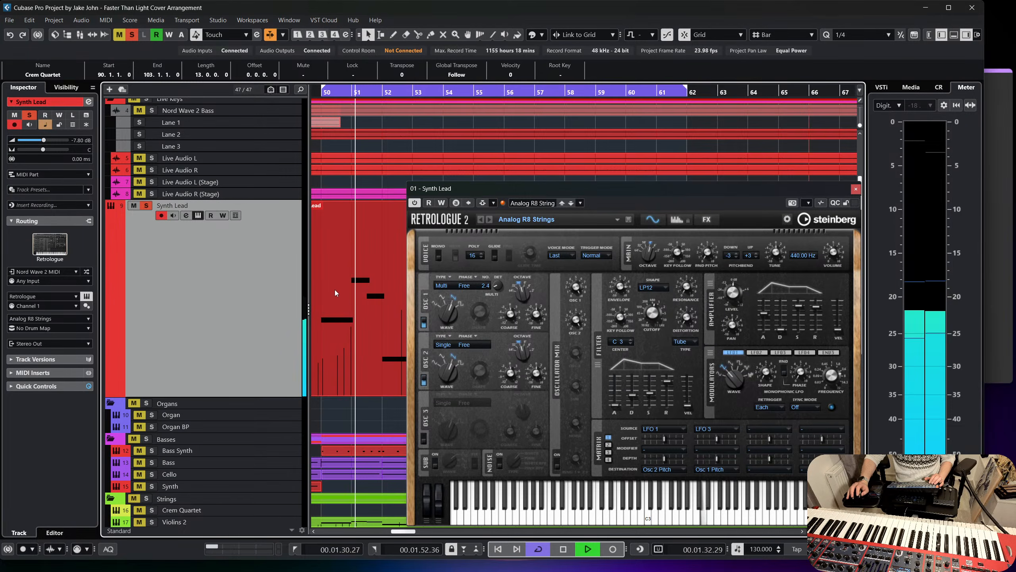
{"action": "scroll", "coordinate": [335, 289], "scroll_direction": "down", "scroll_amount": 3}
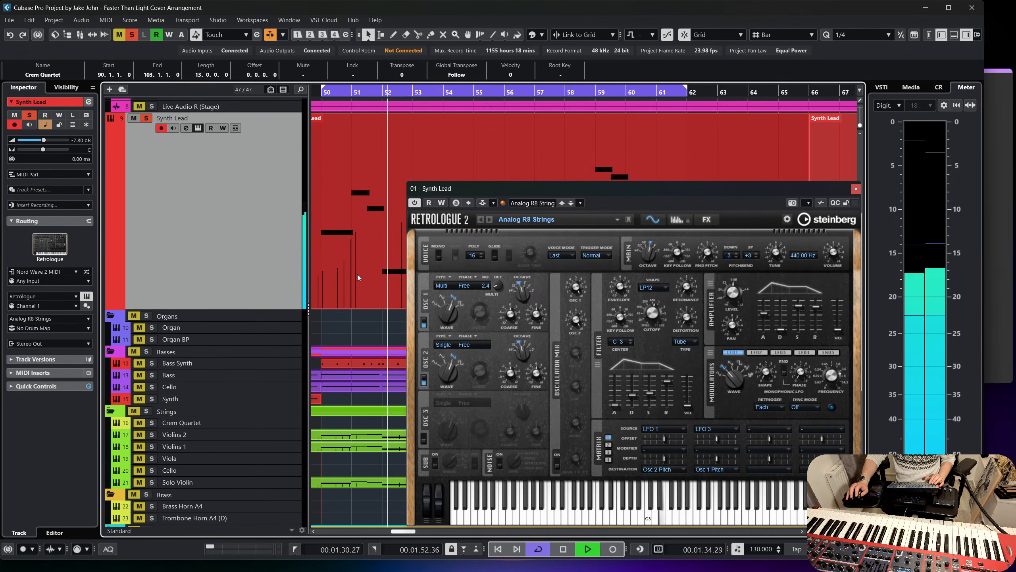
{"action": "scroll", "coordinate": [357, 275], "scroll_direction": "down", "scroll_amount": 2}
{"action": "scroll", "coordinate": [362, 277], "scroll_direction": "up", "scroll_amount": 2}
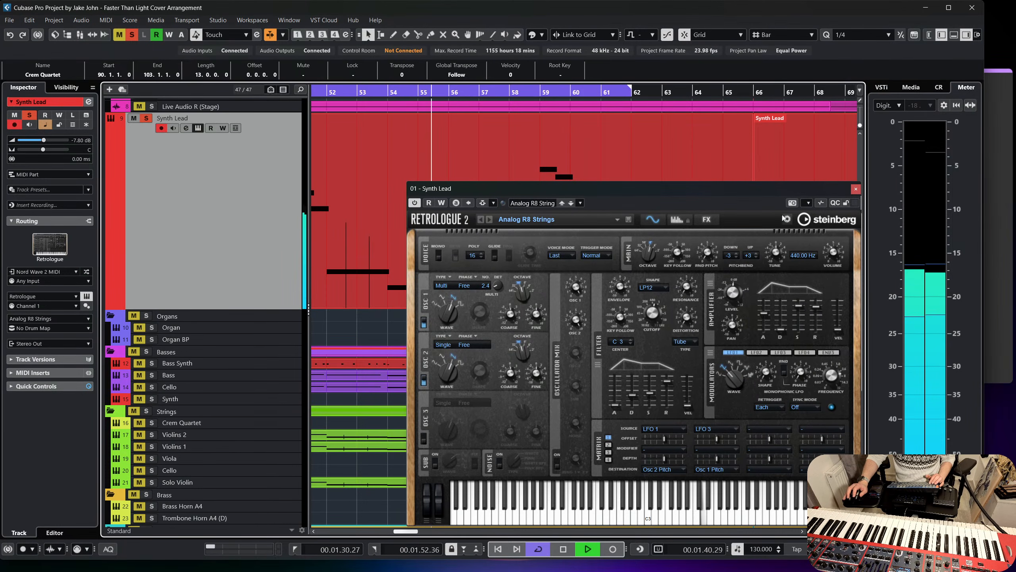
{"action": "left_click", "coordinate": [856, 189]}
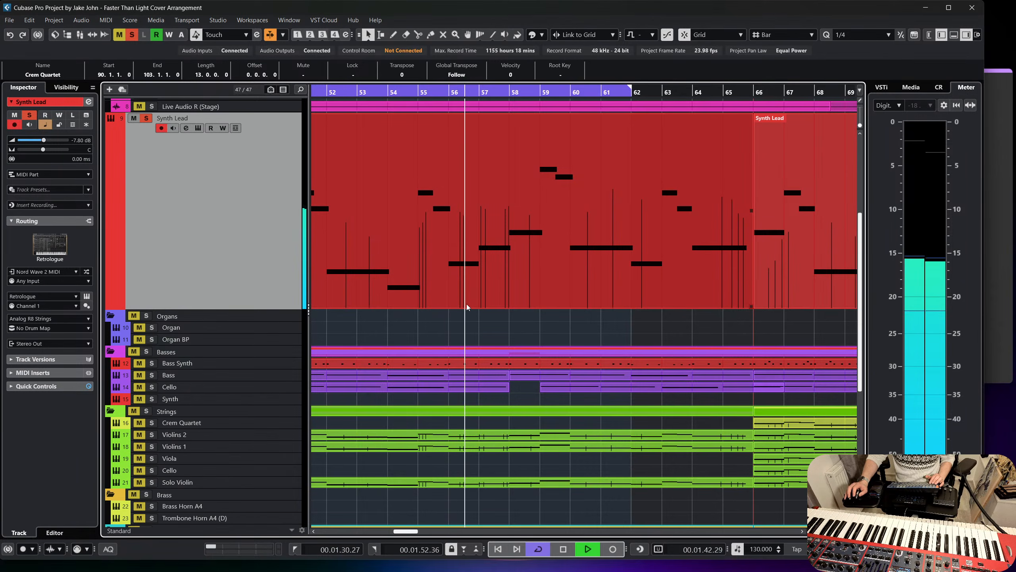
Turn off the Synth Lead's solo and set its volume to -8.31 dB while playing the full arrangement.
{"action": "left_click", "coordinate": [29, 115]}
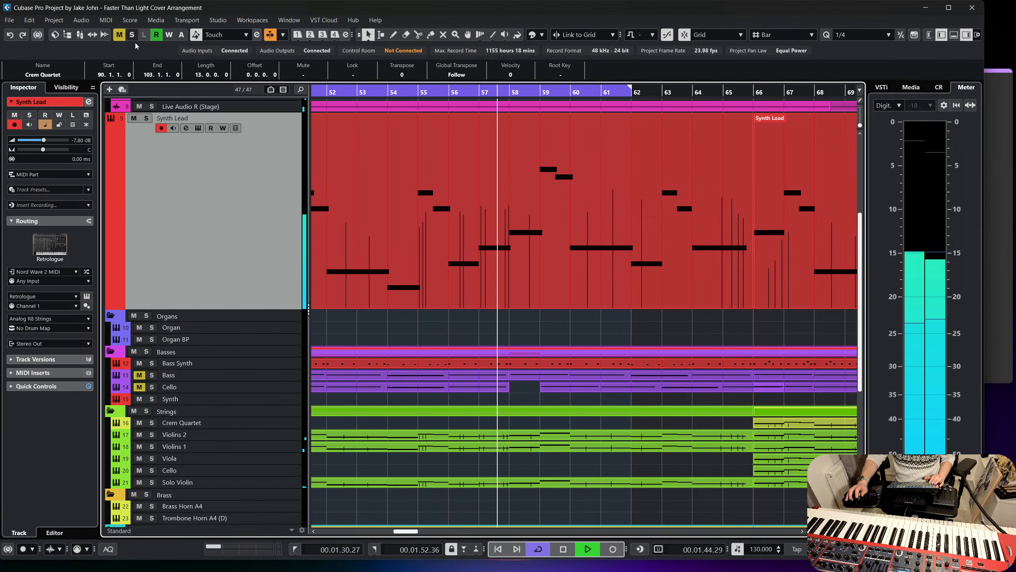
{"action": "left_click_drag", "start_coordinate": [46, 138], "coordinate": [44, 142]}
{"action": "scroll", "coordinate": [415, 286], "scroll_direction": "up", "scroll_amount": 3}
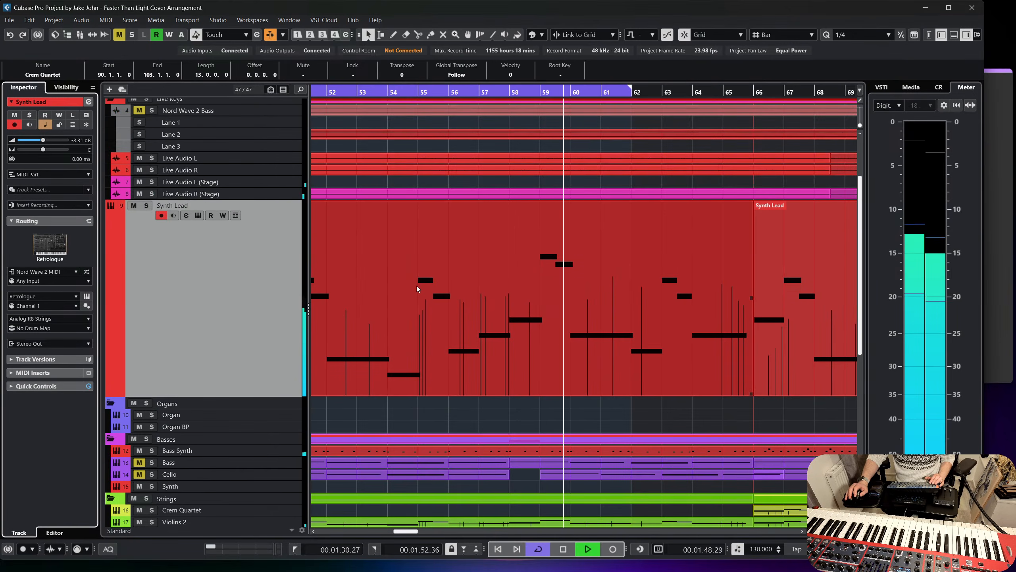
{"action": "scroll", "coordinate": [732, 348], "scroll_direction": "right", "scroll_amount": 2}
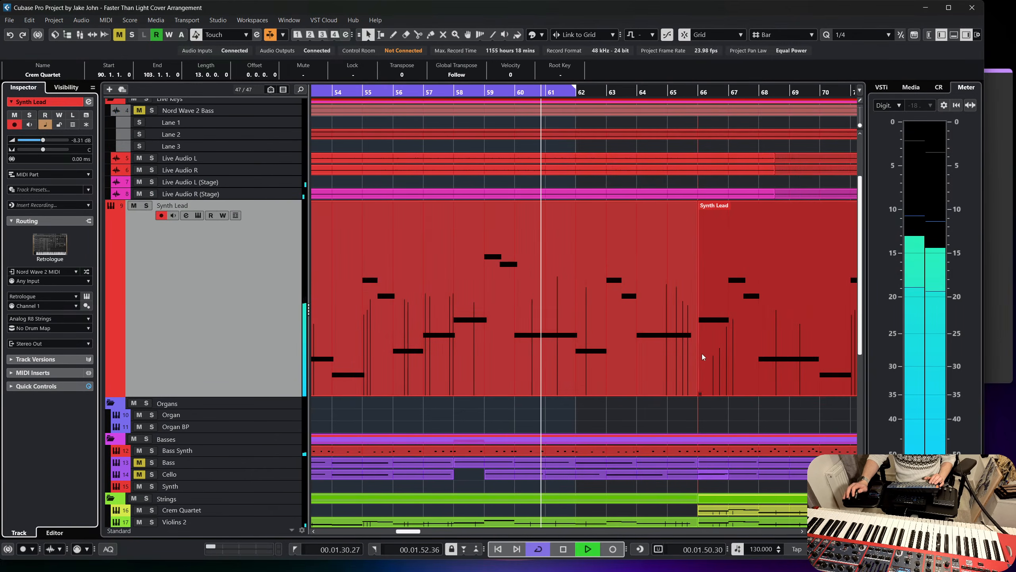
{"action": "scroll", "coordinate": [568, 417], "scroll_direction": "right", "scroll_amount": 4}
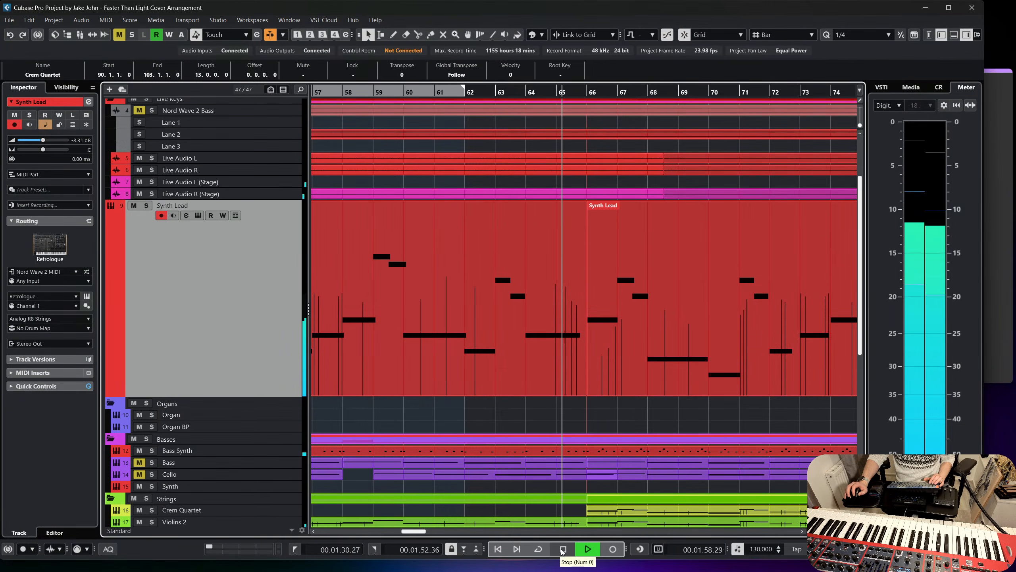
{"action": "key", "text": "space"}
Look over the section leading into the Synth Lead's first part at bar 49 and the bass and string tracks below.
{"action": "scroll", "coordinate": [488, 363], "scroll_direction": "up", "scroll_amount": 3}
{"action": "scroll", "coordinate": [487, 363], "scroll_direction": "left", "scroll_amount": 3}
{"action": "scroll", "coordinate": [460, 350], "scroll_direction": "left", "scroll_amount": 4}
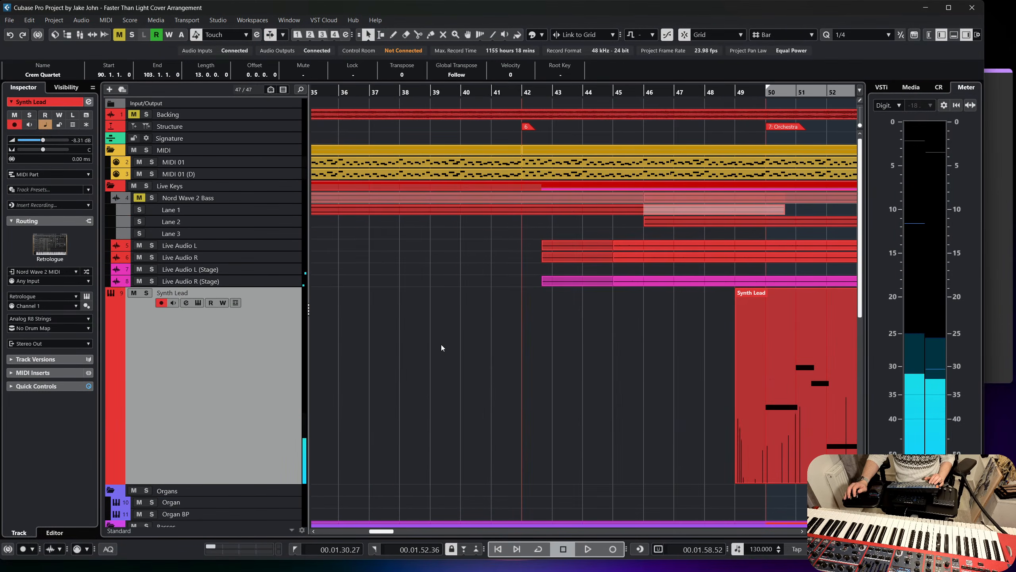
{"action": "scroll", "coordinate": [444, 345], "scroll_direction": "down", "scroll_amount": 3}
{"action": "left_click", "coordinate": [512, 354]}
{"action": "scroll", "coordinate": [512, 356], "scroll_direction": "right", "scroll_amount": 5}
{"action": "left_click", "coordinate": [475, 317]}
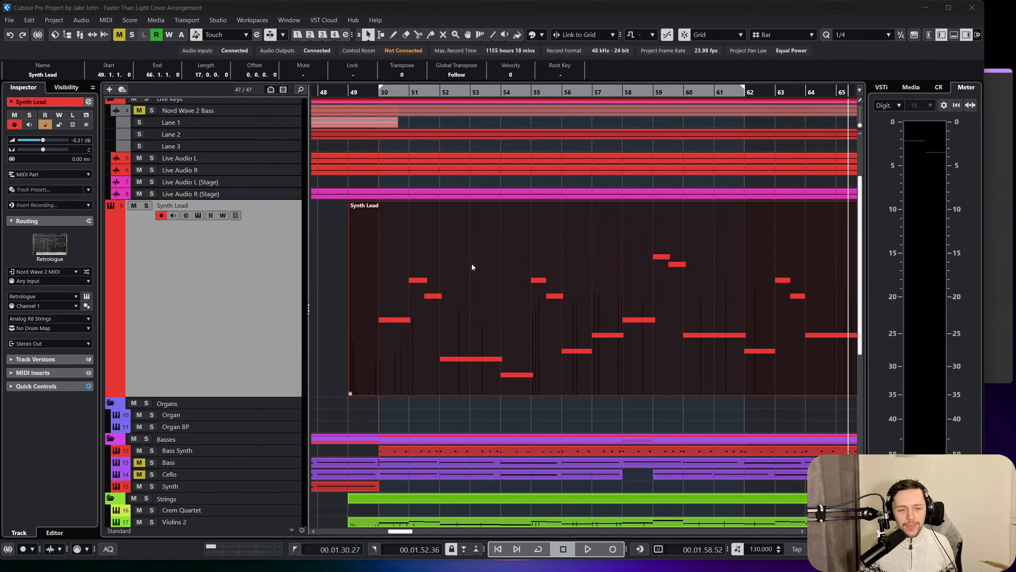
{"action": "left_click", "coordinate": [443, 439]}
{"action": "scroll", "coordinate": [480, 413], "scroll_direction": "left", "scroll_amount": 6}
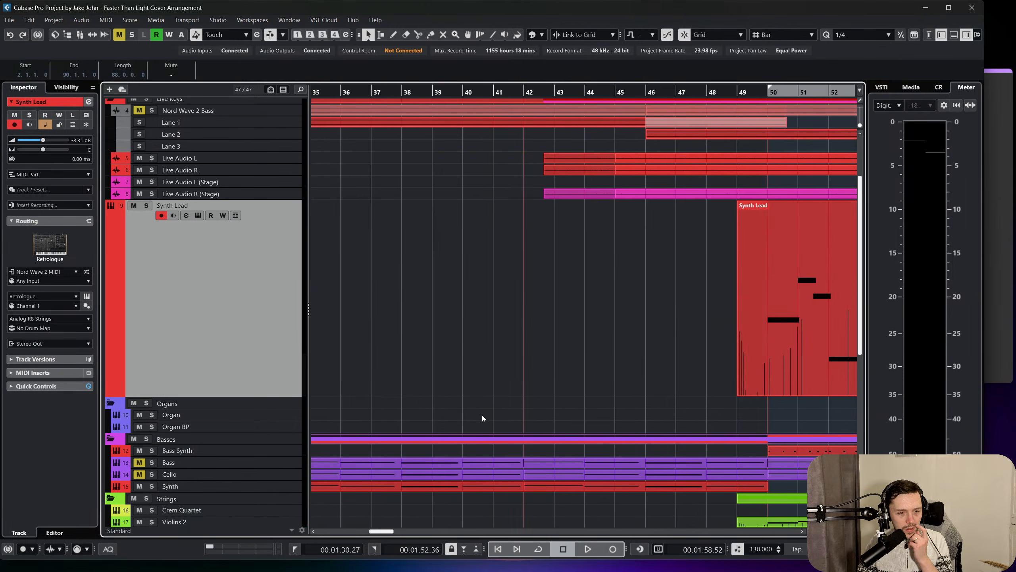
{"action": "scroll", "coordinate": [516, 246], "scroll_direction": "down", "scroll_amount": 3}
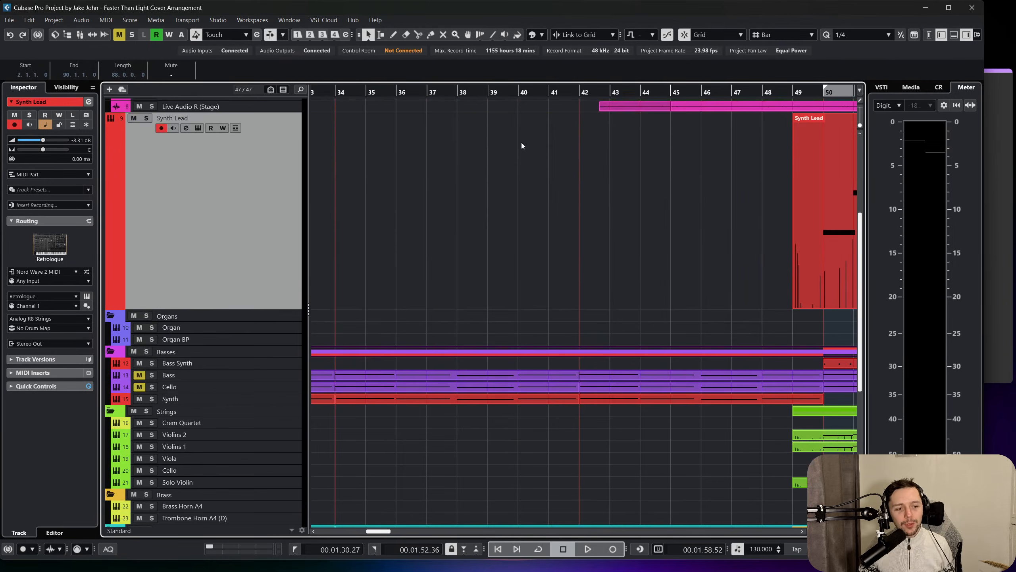
{"action": "left_click", "coordinate": [516, 266]}
Review the Brass tracks and the arrangement through the Breakdown and Full Orchestra sections.
{"action": "scroll", "coordinate": [512, 249], "scroll_direction": "right", "scroll_amount": 3}
{"action": "left_click_drag", "start_coordinate": [517, 90], "coordinate": [520, 57]}
{"action": "scroll", "coordinate": [320, 341], "scroll_direction": "down", "scroll_amount": 6}
{"action": "scroll", "coordinate": [415, 318], "scroll_direction": "up", "scroll_amount": 6}
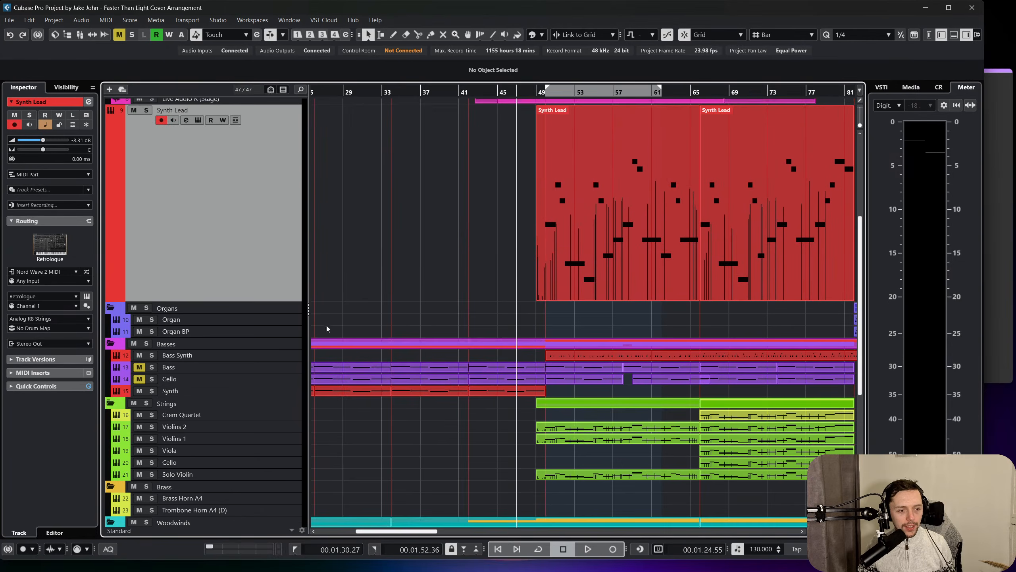
{"action": "scroll", "coordinate": [281, 331], "scroll_direction": "down", "scroll_amount": 6}
{"action": "left_click", "coordinate": [256, 339]}
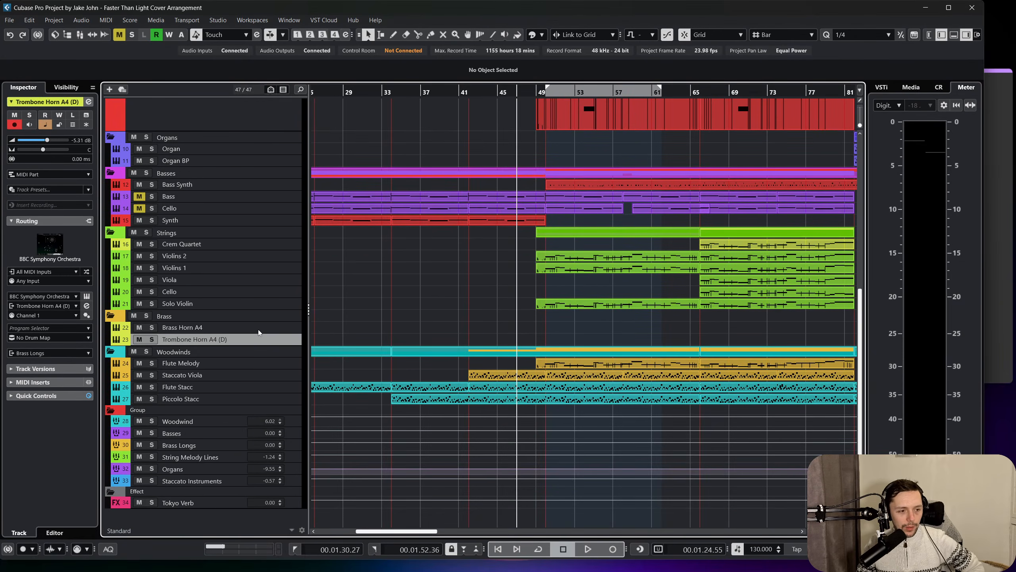
{"action": "right_click", "coordinate": [266, 341]}
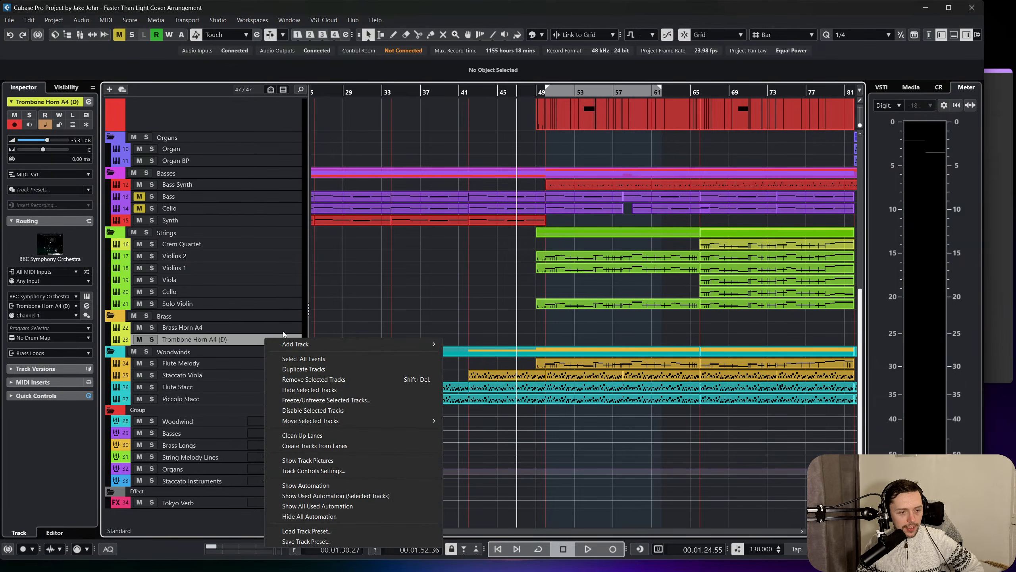
{"action": "left_click", "coordinate": [271, 317]}
{"action": "scroll", "coordinate": [372, 324], "scroll_direction": "right", "scroll_amount": 11}
{"action": "scroll", "coordinate": [371, 324], "scroll_direction": "left", "scroll_amount": 5}
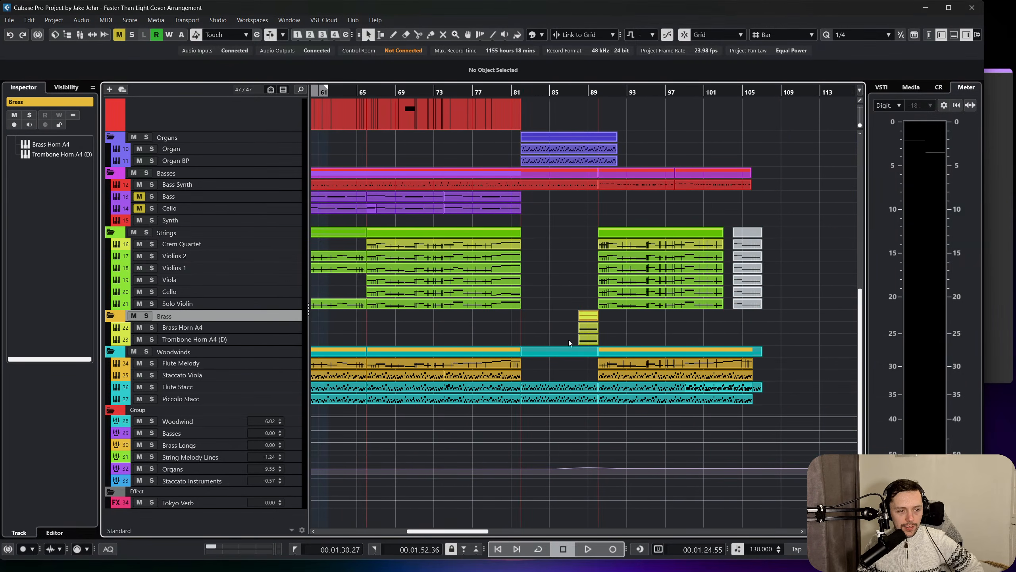
{"action": "left_click", "coordinate": [625, 113]}
{"action": "scroll", "coordinate": [640, 173], "scroll_direction": "up", "scroll_amount": 9}
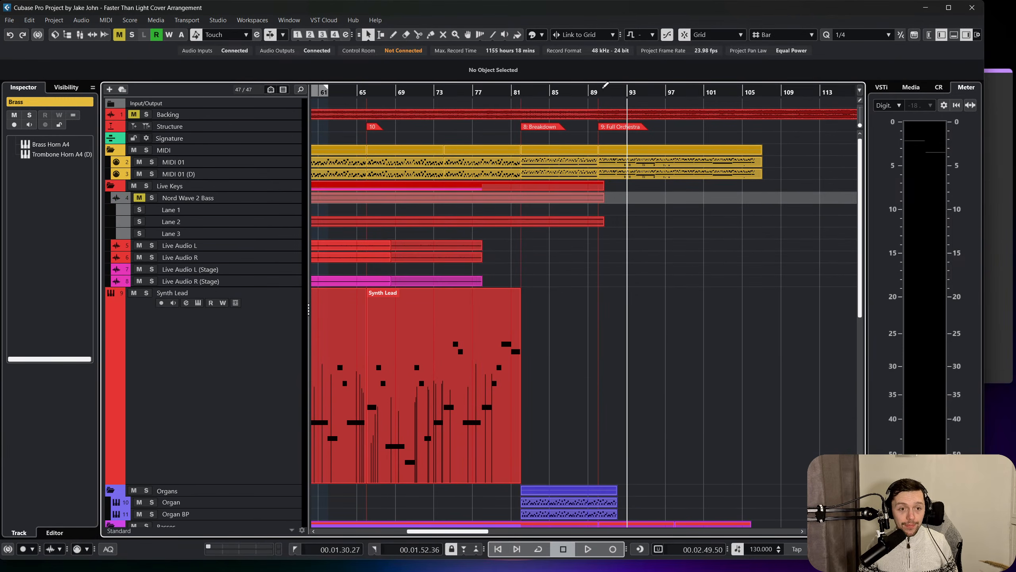
Move the two Synth Lead parts so that they start at bar 69 and bar 90.
{"action": "left_click_drag", "start_coordinate": [604, 92], "coordinate": [609, 106]}
{"action": "scroll", "coordinate": [598, 241], "scroll_direction": "down", "scroll_amount": 3}
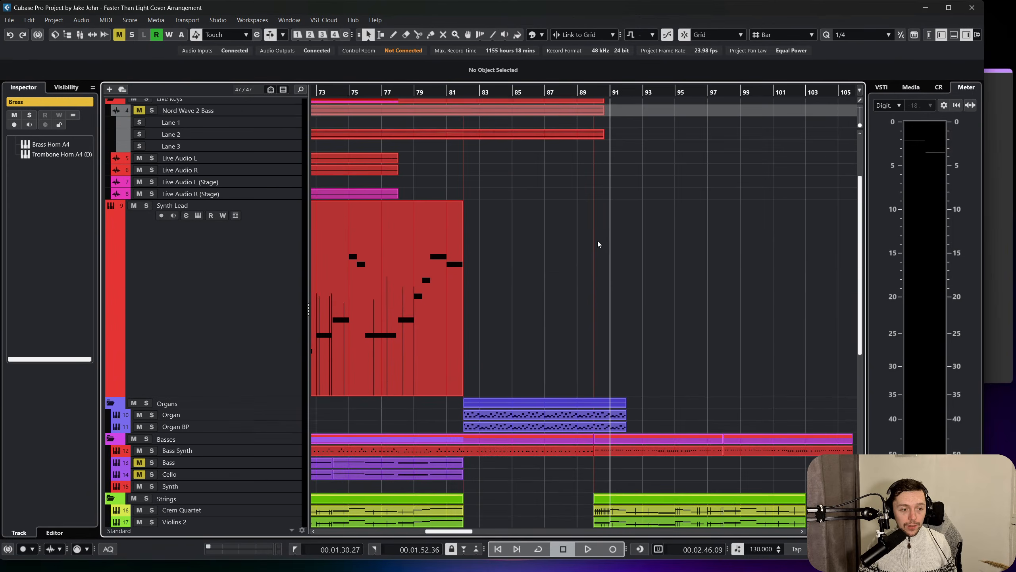
{"action": "scroll", "coordinate": [597, 248], "scroll_direction": "left", "scroll_amount": 5}
{"action": "scroll", "coordinate": [596, 254], "scroll_direction": "down", "scroll_amount": 3}
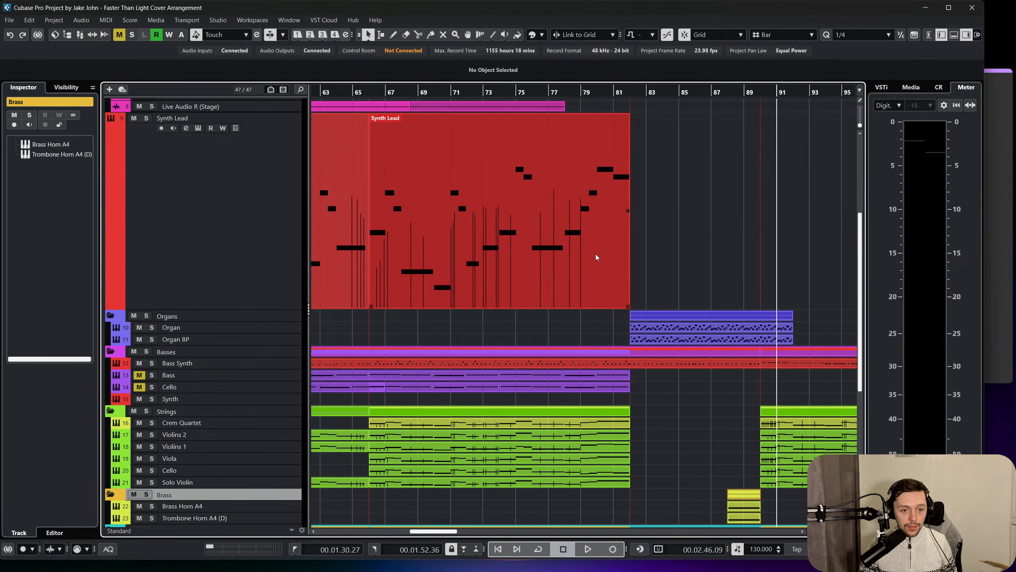
{"action": "scroll", "coordinate": [601, 254], "scroll_direction": "right", "scroll_amount": 3}
{"action": "left_click_drag", "start_coordinate": [610, 252], "coordinate": [351, 228]}
{"action": "left_click_drag", "start_coordinate": [730, 226], "coordinate": [364, 184]}
{"action": "scroll", "coordinate": [594, 241], "scroll_direction": "left", "scroll_amount": 3}
{"action": "scroll", "coordinate": [595, 242], "scroll_direction": "right", "scroll_amount": 6}
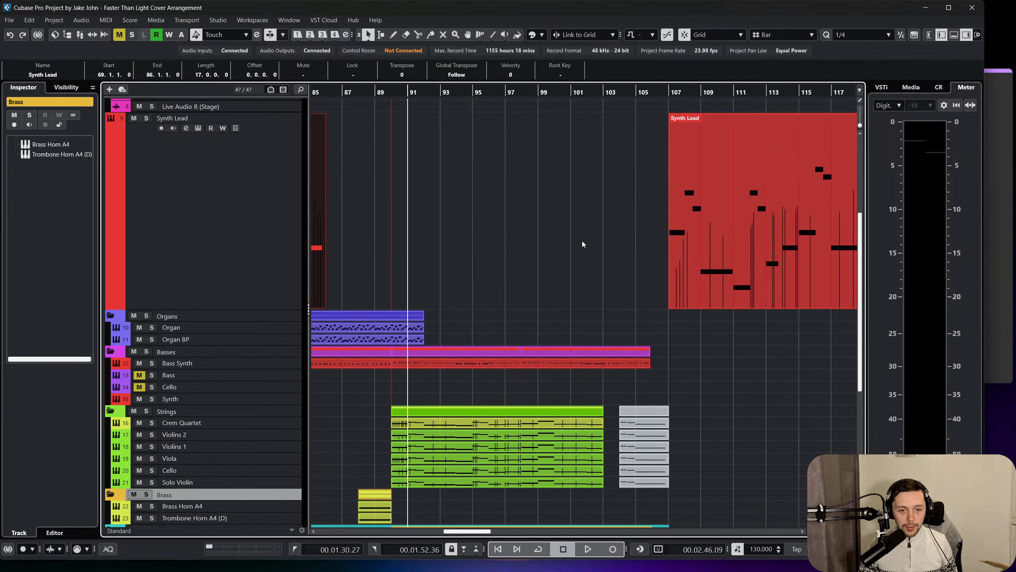
{"action": "left_click_drag", "start_coordinate": [688, 224], "coordinate": [424, 219]}
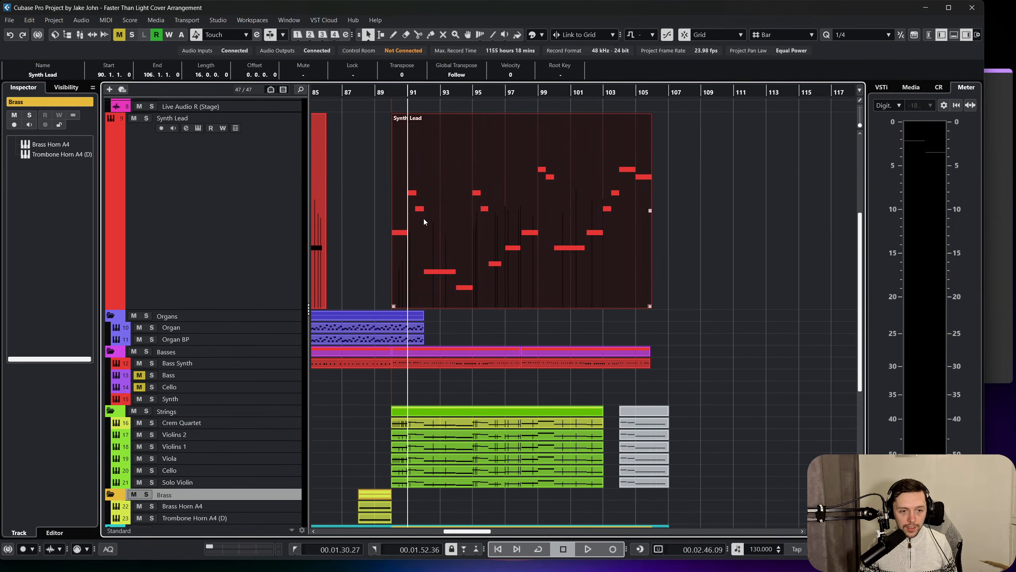
Open the Strings parts starting at bar 90 in the Key Editor to inspect their note timing, and close the editor.
{"action": "scroll", "coordinate": [455, 245], "scroll_direction": "left", "scroll_amount": 3}
{"action": "scroll", "coordinate": [520, 320], "scroll_direction": "down", "scroll_amount": 3}
{"action": "left_click_drag", "start_coordinate": [620, 412], "coordinate": [537, 339]}
{"action": "left_click", "coordinate": [105, 20]}
{"action": "left_click", "coordinate": [136, 31]}
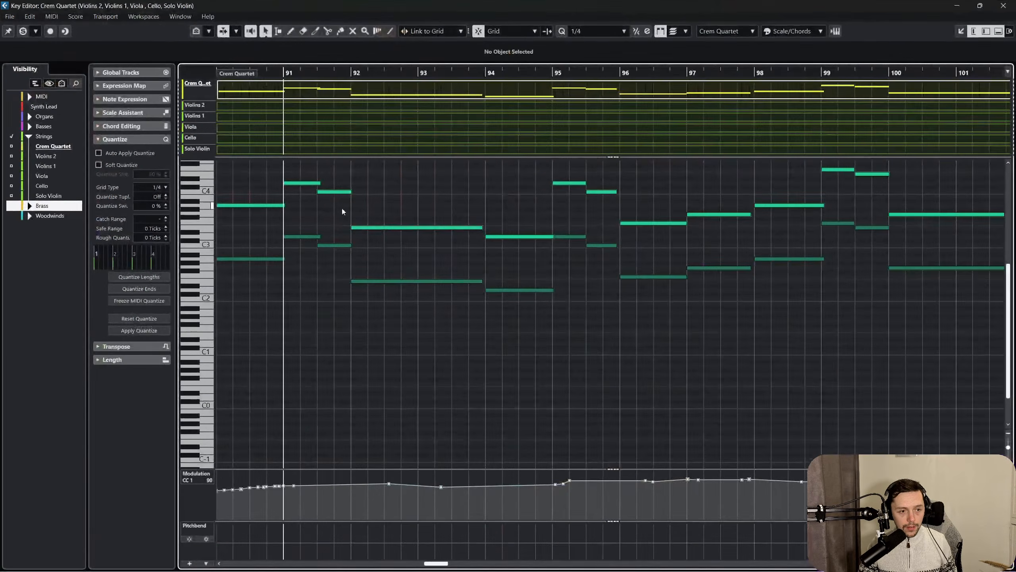
{"action": "left_click", "coordinate": [1000, 11]}
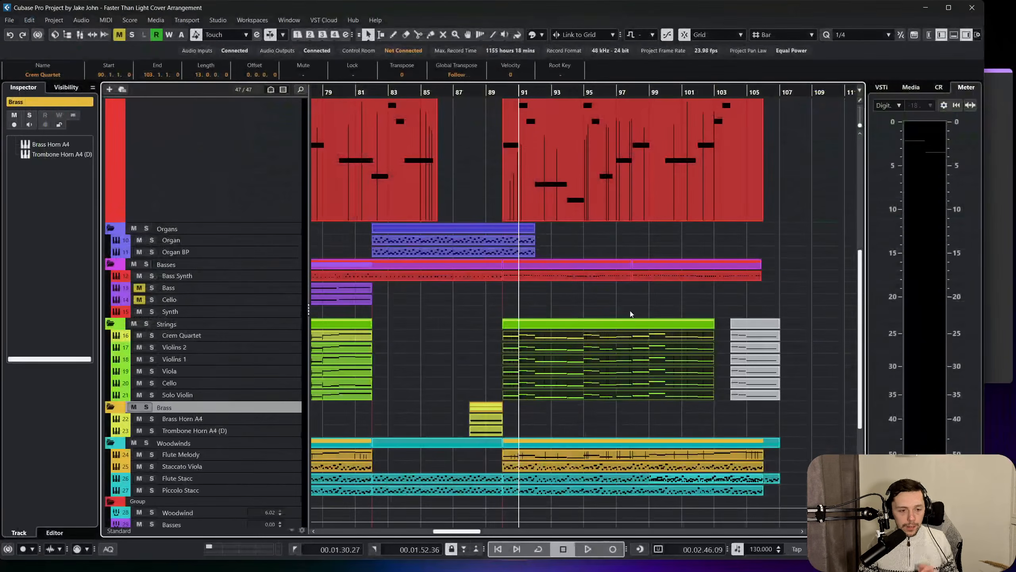
Try pasting the Synth Lead melody part from bar 90 onto the Brass Horn A4 track, starting at bar 90.
{"action": "scroll", "coordinate": [551, 289], "scroll_direction": "down", "scroll_amount": 2}
{"action": "scroll", "coordinate": [538, 289], "scroll_direction": "left", "scroll_amount": 3}
{"action": "scroll", "coordinate": [539, 288], "scroll_direction": "up", "scroll_amount": 4}
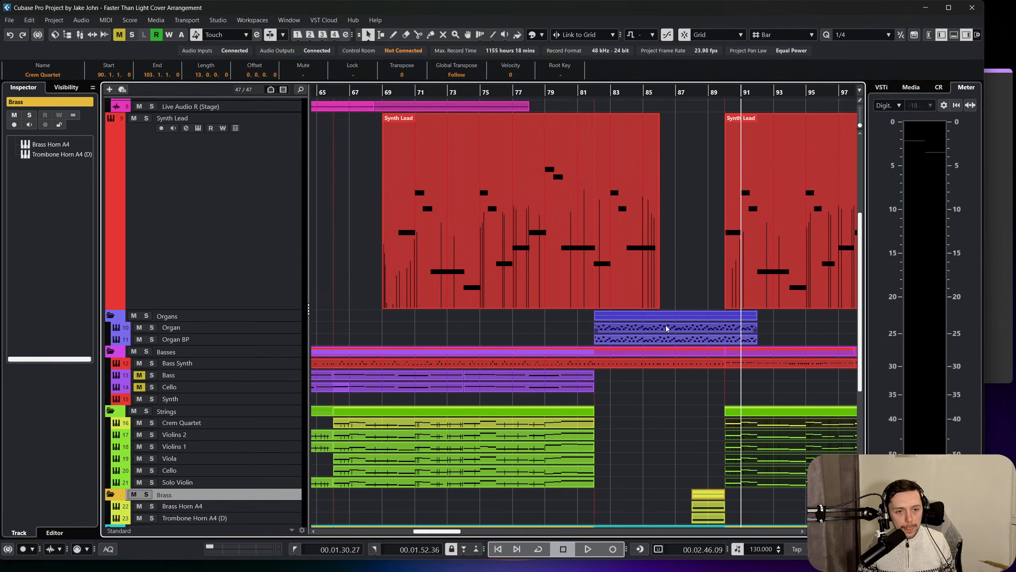
{"action": "scroll", "coordinate": [665, 273], "scroll_direction": "right", "scroll_amount": 3}
{"action": "left_click", "coordinate": [665, 218]}
{"action": "scroll", "coordinate": [636, 224], "scroll_direction": "down", "scroll_amount": 4}
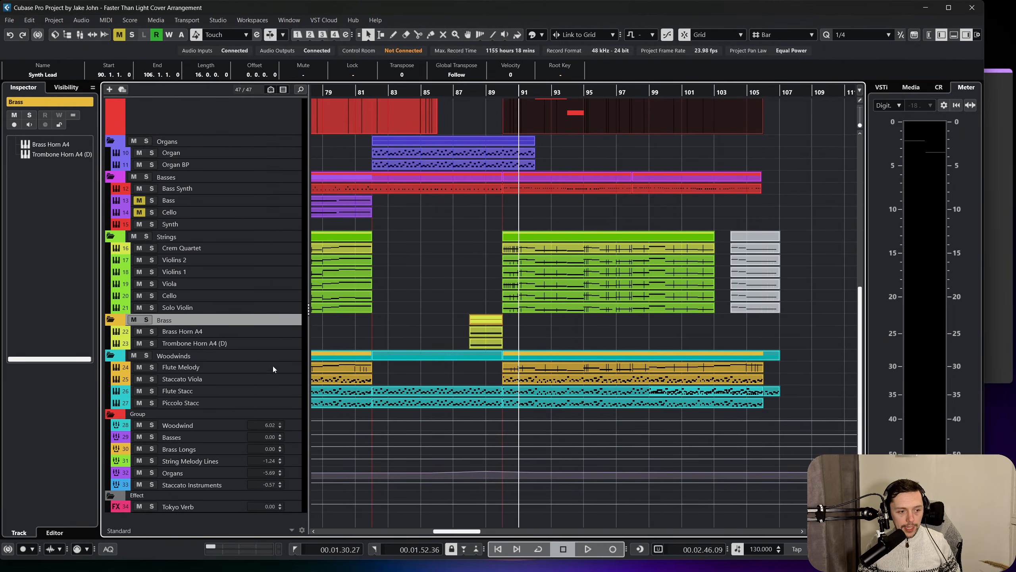
{"action": "left_click", "coordinate": [251, 334]}
{"action": "key", "text": "ctrl+v"}
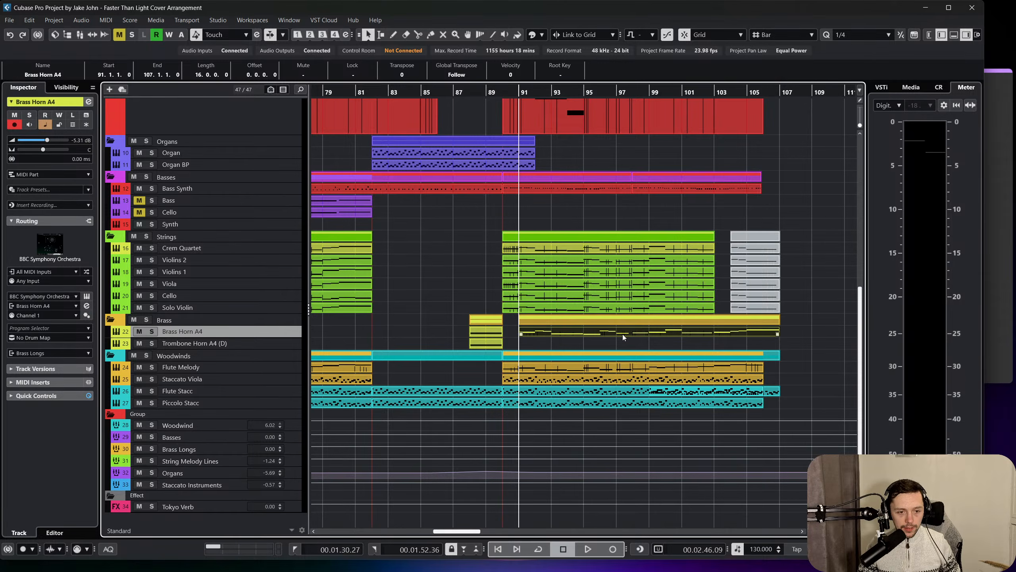
{"action": "left_click_drag", "start_coordinate": [623, 333], "coordinate": [608, 335]}
Check the pasted Brass Horn A4 part's notes in the Key Editor, close the editor and delete the part.
{"action": "double_click", "coordinate": [609, 335]}
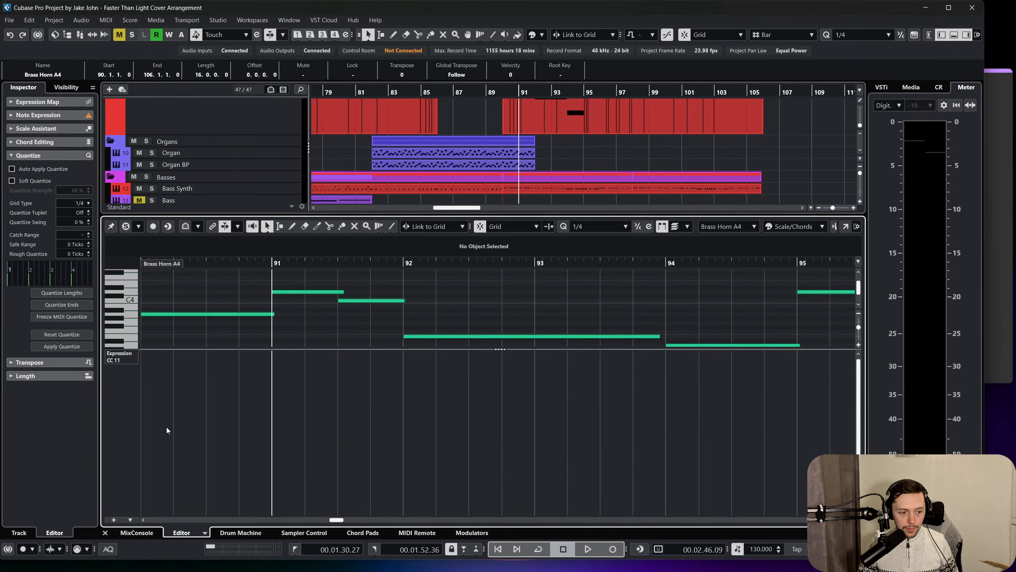
{"action": "left_click", "coordinate": [105, 532]}
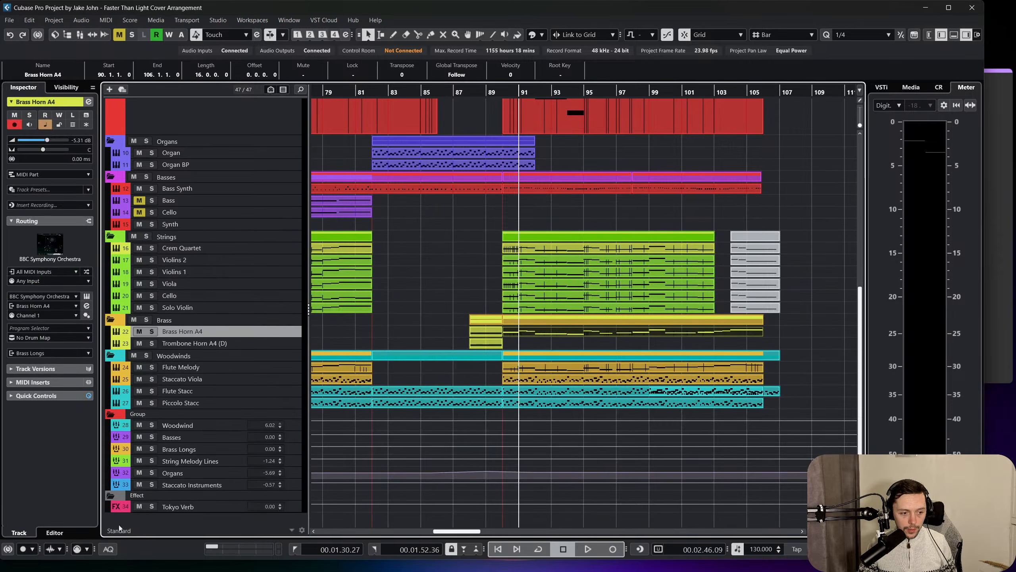
{"action": "left_click", "coordinate": [583, 343]}
{"action": "left_click", "coordinate": [585, 335]}
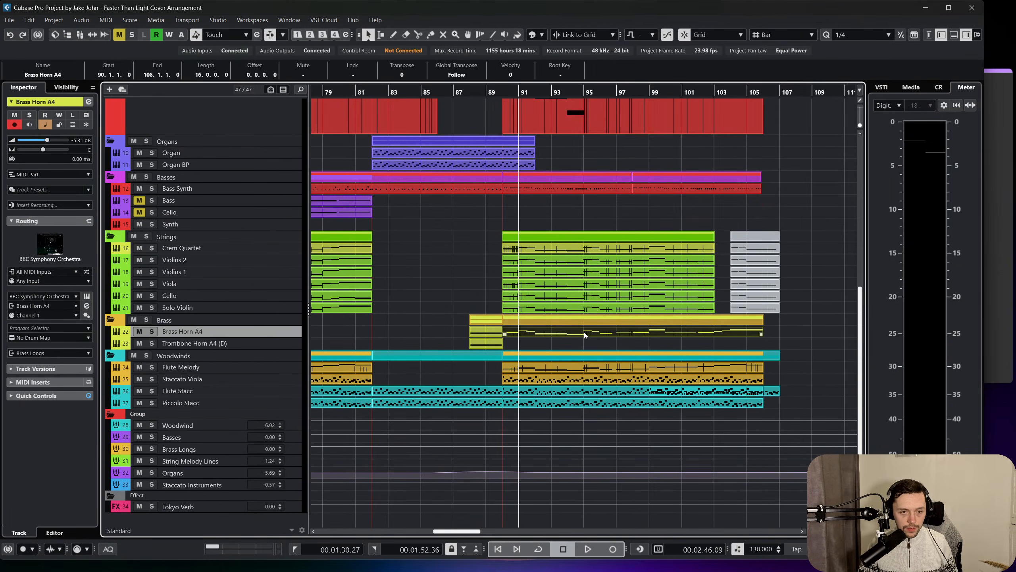
{"action": "key", "text": "Delete"}
Copy the Solo Violin part from bar 90 onto the Brass Horn A4 track so that it starts at bar 90.
{"action": "left_click", "coordinate": [585, 307]}
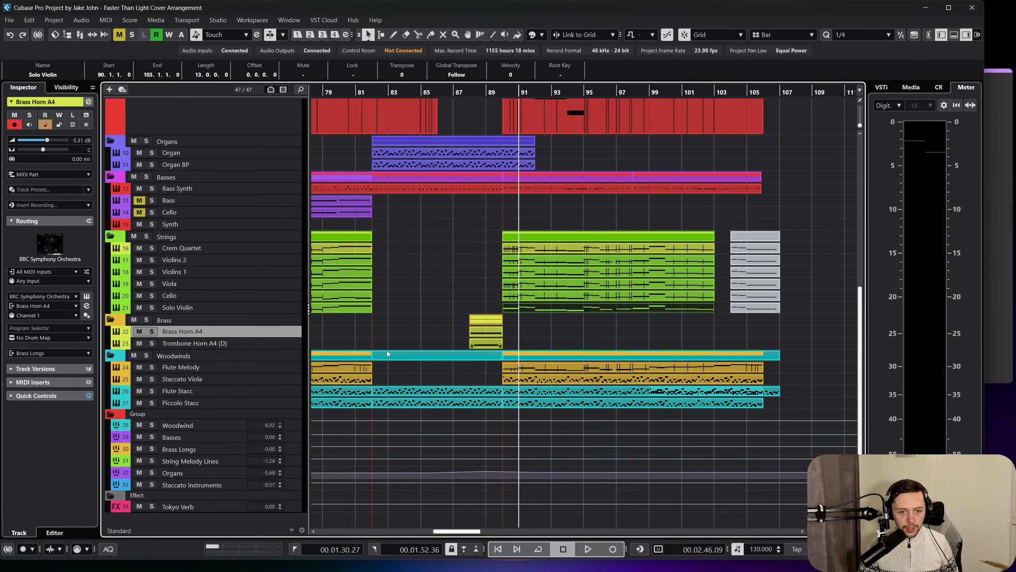
{"action": "key", "text": "ctrl+v"}
{"action": "left_click_drag", "start_coordinate": [560, 332], "coordinate": [545, 329]}
Solo the Brass Horn A4 track and play the copied part from bar 90.
{"action": "left_click", "coordinate": [506, 91]}
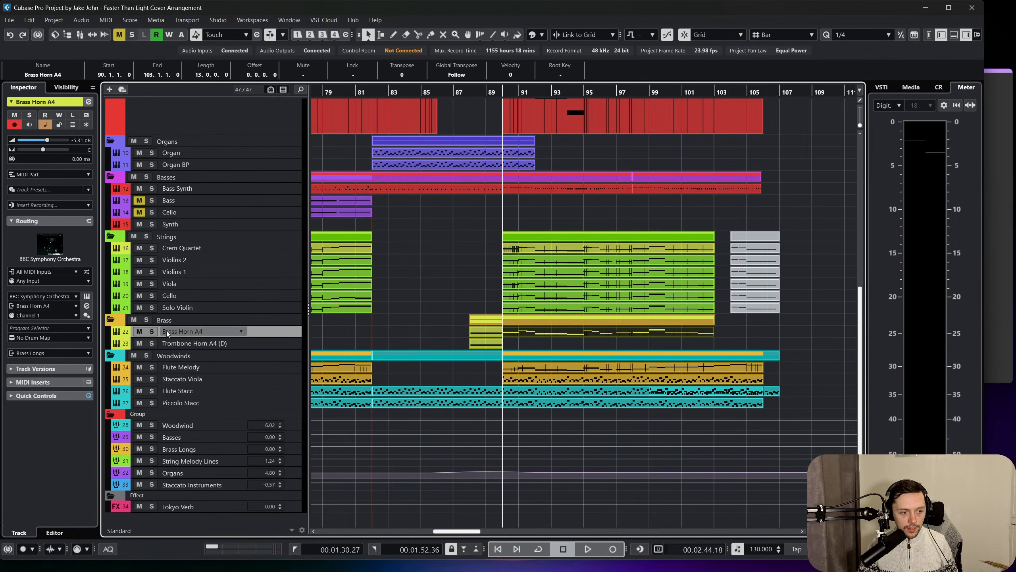
{"action": "key", "text": "s"}
{"action": "key", "text": "space"}
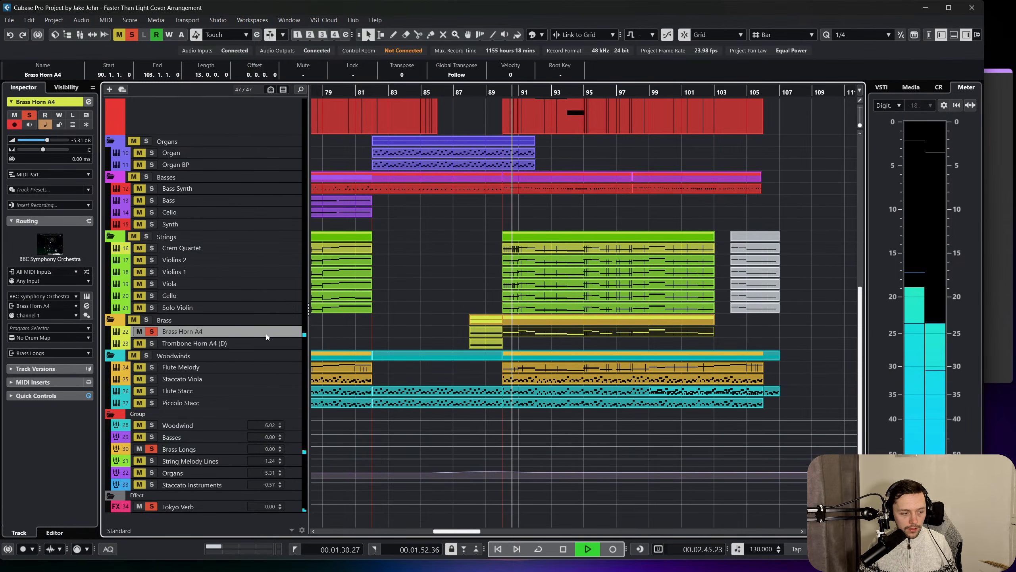
Transpose all notes of the Brass Horn A4 part down one octave in the Key Editor, and close the editor.
{"action": "double_click", "coordinate": [545, 334]}
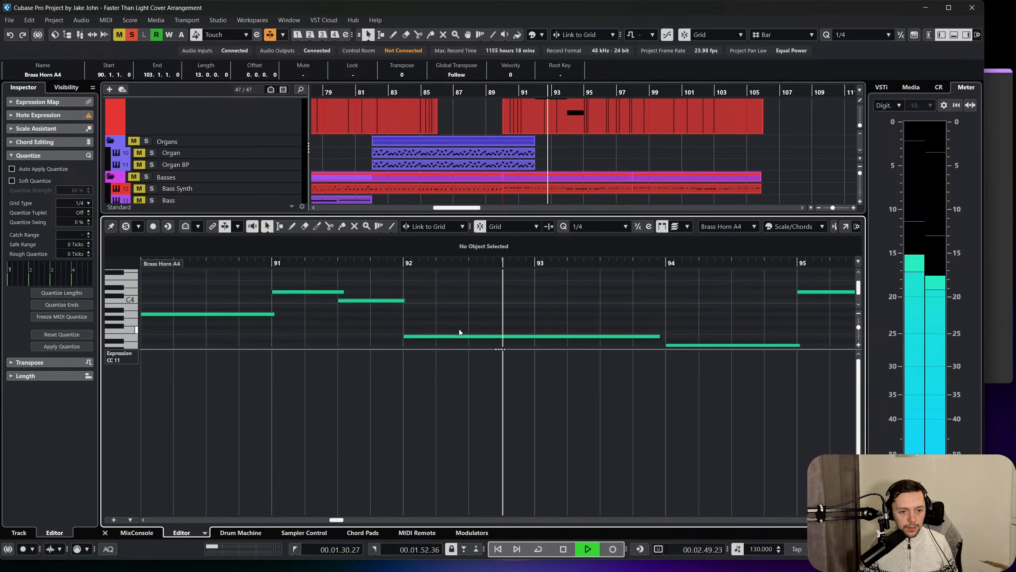
{"action": "scroll", "coordinate": [469, 322], "scroll_direction": "down", "scroll_amount": 1}
{"action": "key", "text": "space"}
{"action": "key", "text": "ctrl+a"}
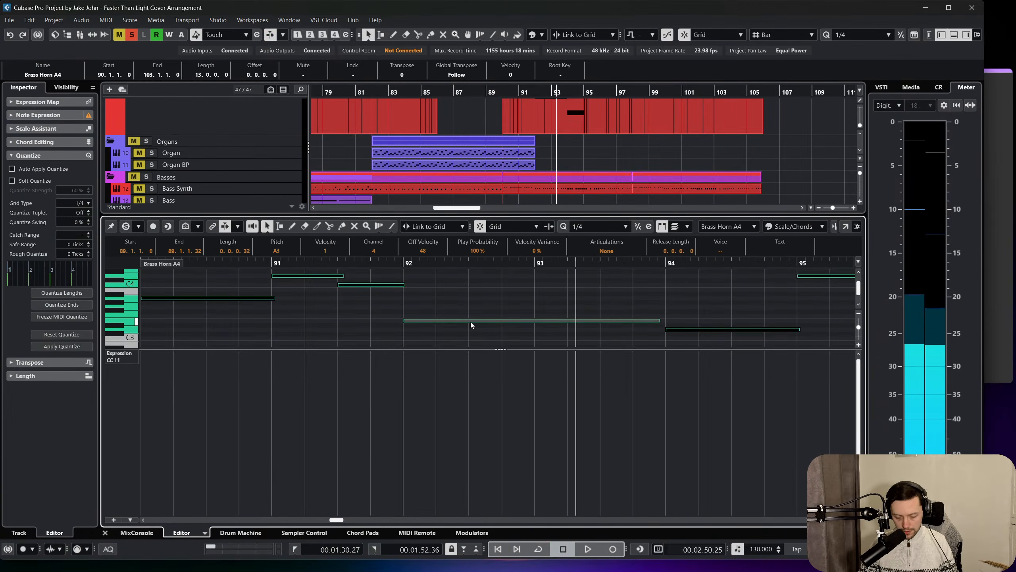
{"action": "key", "text": "shift+Down"}
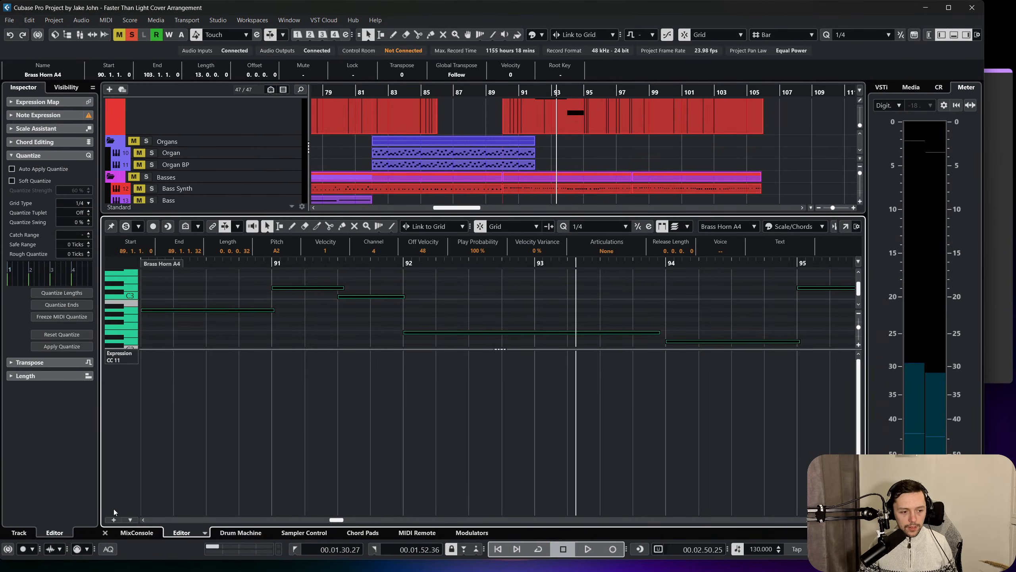
{"action": "left_click", "coordinate": [105, 533]}
Play the lowered Brass Horn A4 part from bar 90 to check its sound, and stop playback.
{"action": "left_click_drag", "start_coordinate": [512, 94], "coordinate": [488, 103]}
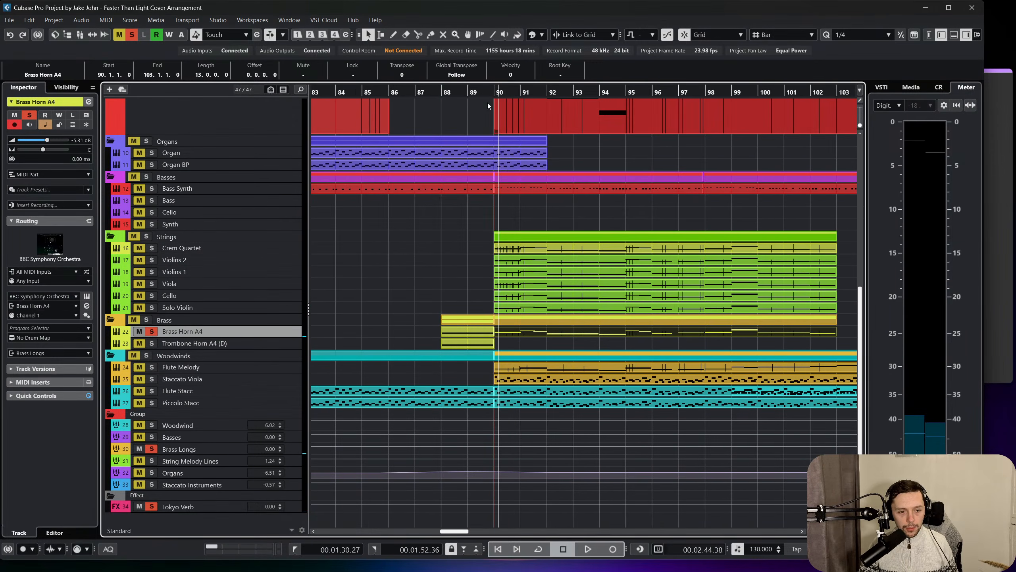
{"action": "key", "text": "space"}
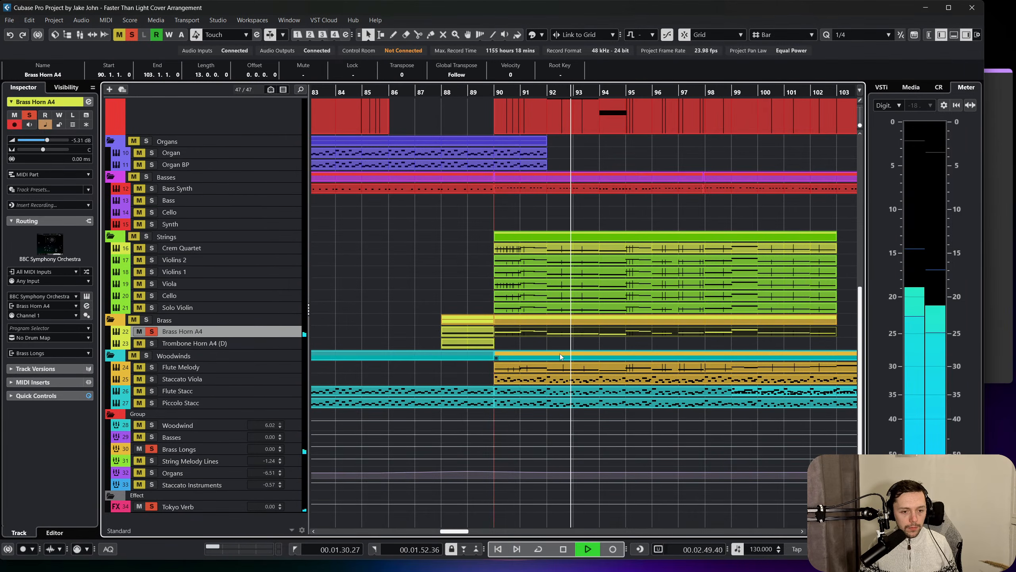
{"action": "key", "text": "space"}
{"action": "left_click", "coordinate": [553, 343]}
Open the Synth Lead's Retrologue instrument and enable automation reading and writing on its track.
{"action": "scroll", "coordinate": [544, 310], "scroll_direction": "up", "scroll_amount": 5}
{"action": "scroll", "coordinate": [545, 310], "scroll_direction": "left", "scroll_amount": 10}
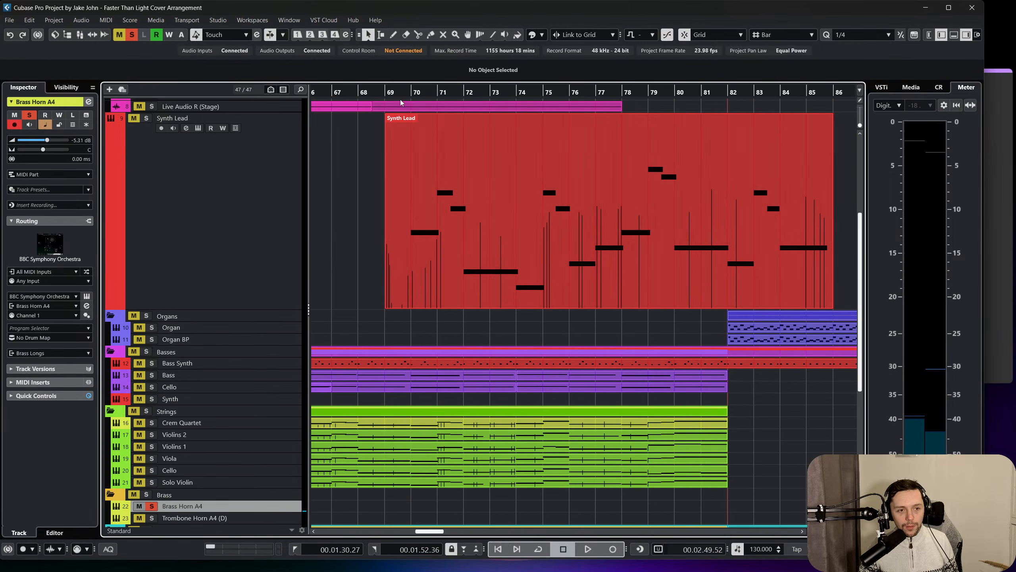
{"action": "left_click", "coordinate": [391, 91]}
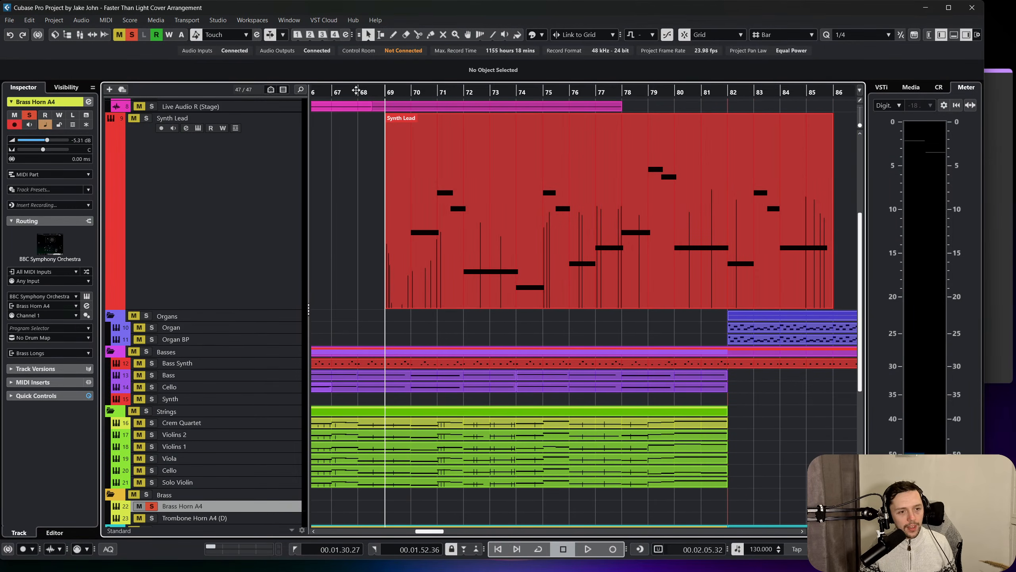
{"action": "left_click", "coordinate": [406, 90]}
{"action": "key", "text": "g"}
{"action": "left_click", "coordinate": [425, 179]}
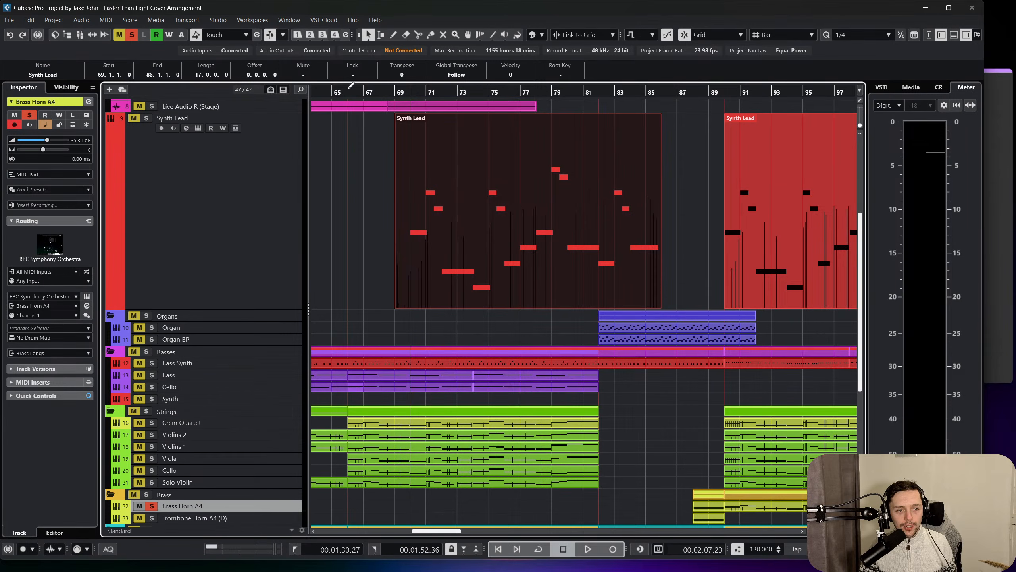
{"action": "left_click", "coordinate": [207, 199]}
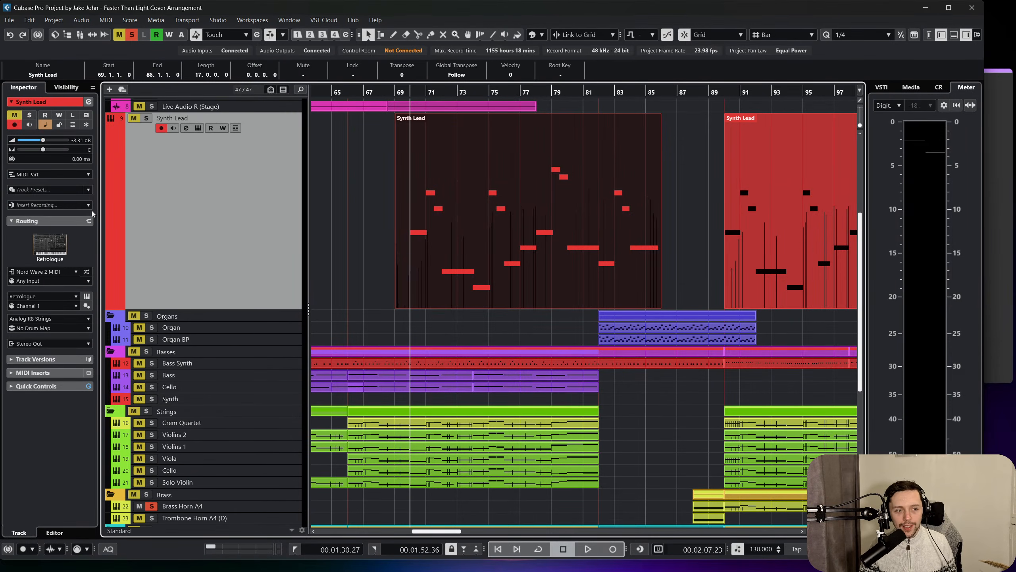
{"action": "left_click", "coordinate": [86, 296]}
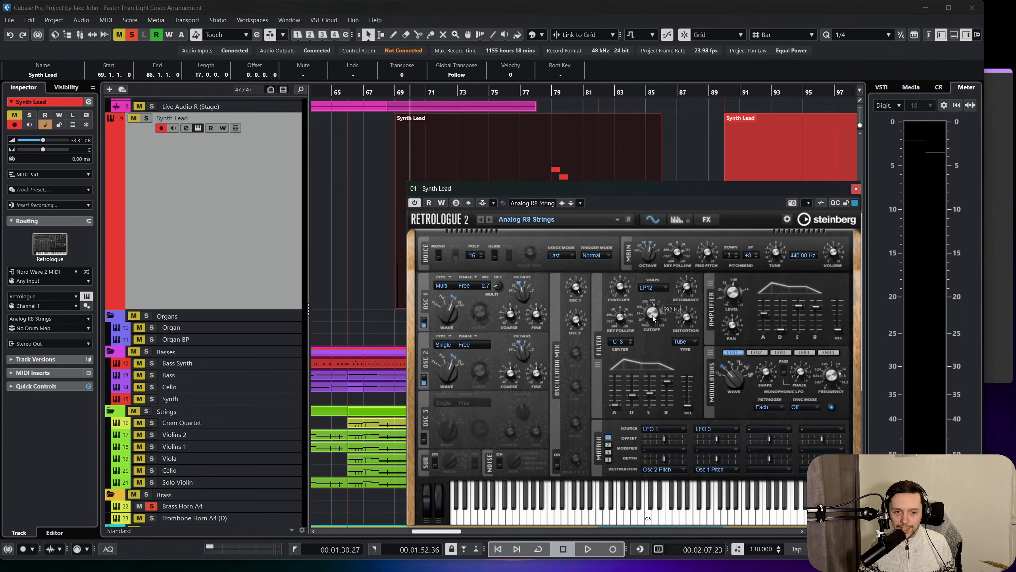
{"action": "left_click", "coordinate": [212, 129]}
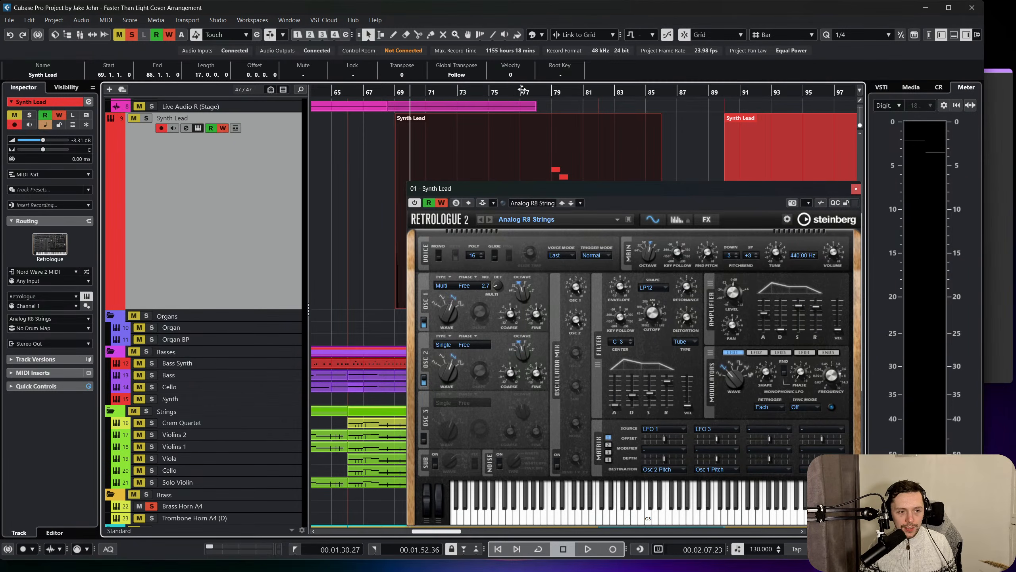
Solo the Synth Lead and, during playback from bar 69, record Filter Cutoff automation lowered to 86.
{"action": "left_click_drag", "start_coordinate": [408, 92], "coordinate": [395, 92]}
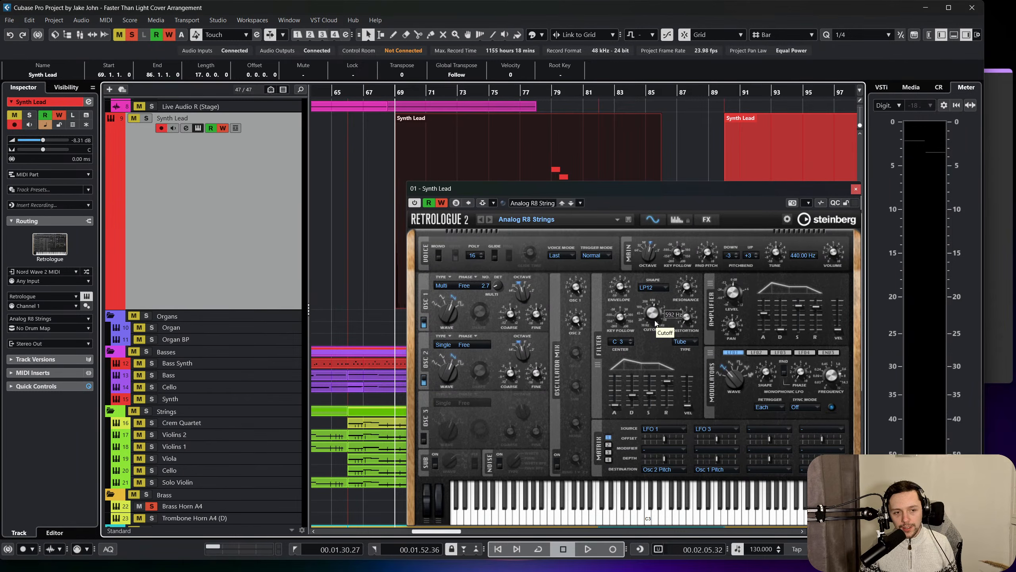
{"action": "key", "text": "space"}
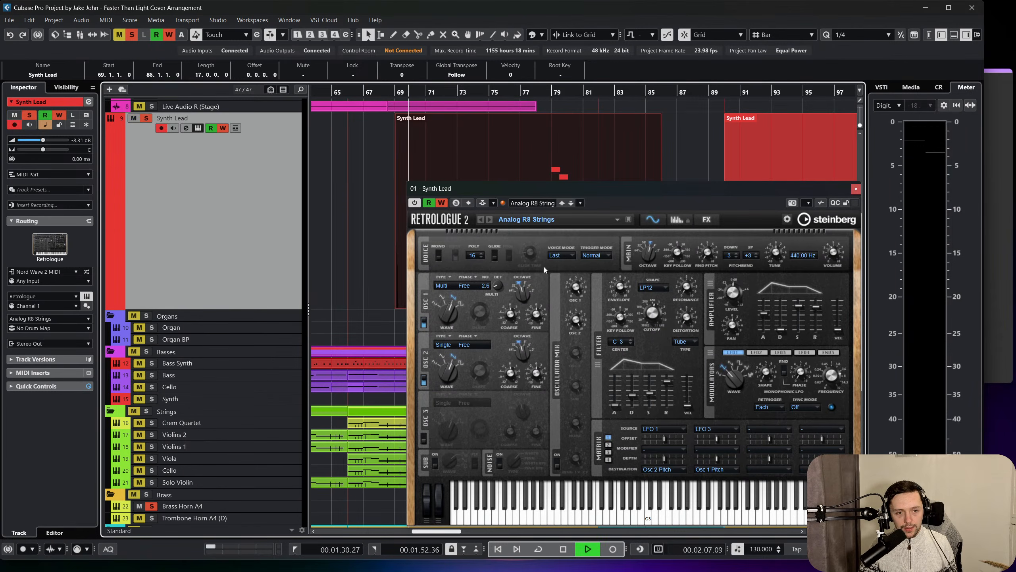
{"action": "left_click_drag", "start_coordinate": [643, 317], "coordinate": [641, 320]}
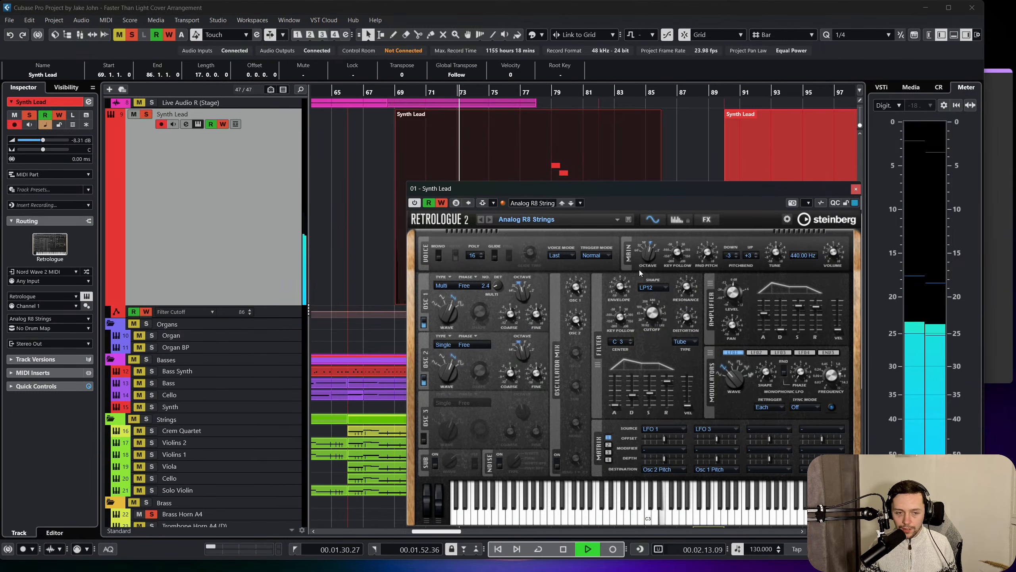
{"action": "key", "text": "space"}
Record rising Filter Cutoff automation, ending at 1095, while the Synth Lead plays from just before bar 90, and close Retrologue.
{"action": "left_click", "coordinate": [704, 93]}
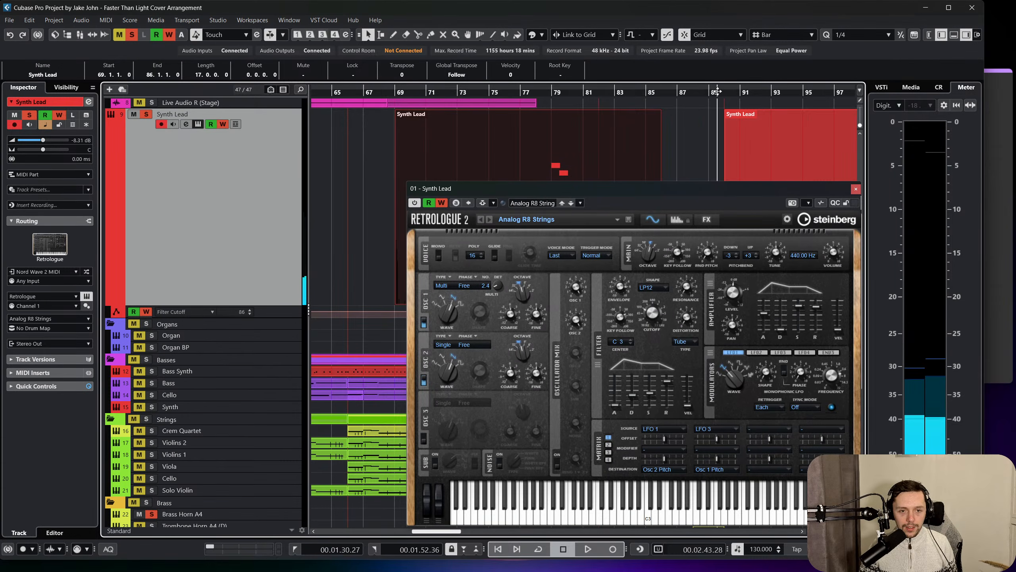
{"action": "key", "text": "space"}
{"action": "scroll", "coordinate": [582, 156], "scroll_direction": "right", "scroll_amount": 4}
{"action": "scroll", "coordinate": [583, 156], "scroll_direction": "down", "scroll_amount": 2}
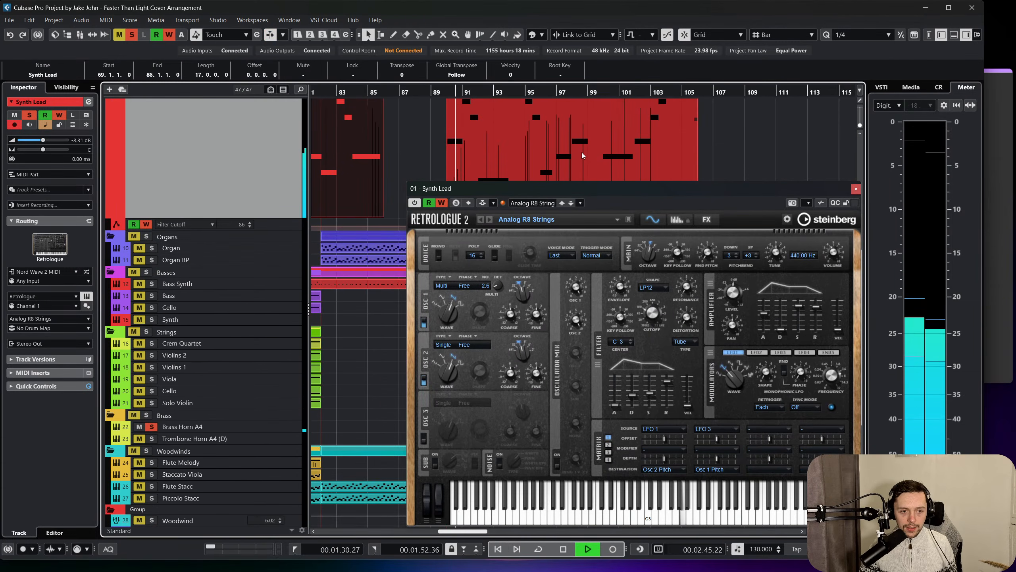
{"action": "scroll", "coordinate": [582, 155], "scroll_direction": "up", "scroll_amount": 2}
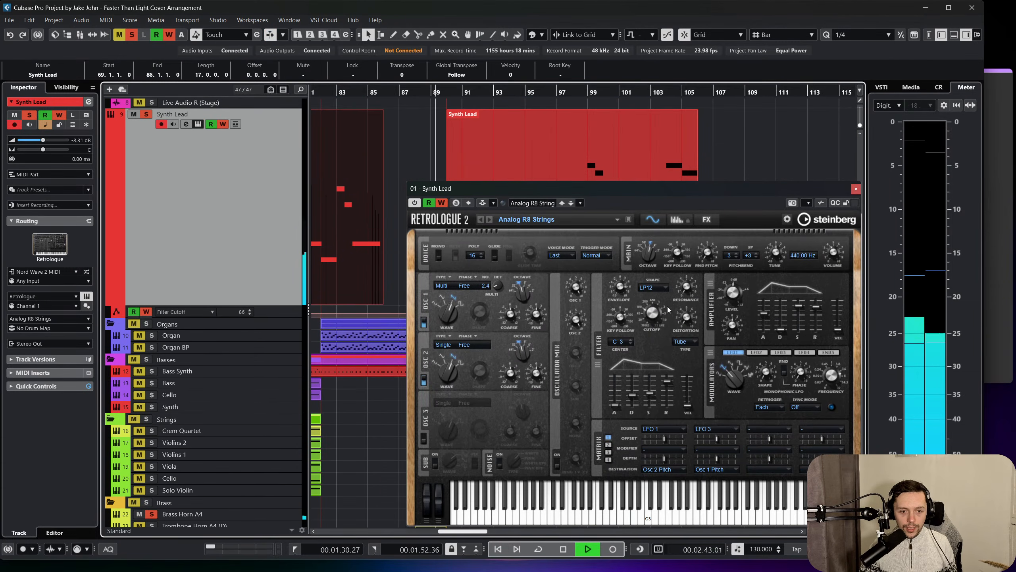
{"action": "left_click_drag", "start_coordinate": [655, 318], "coordinate": [655, 316]}
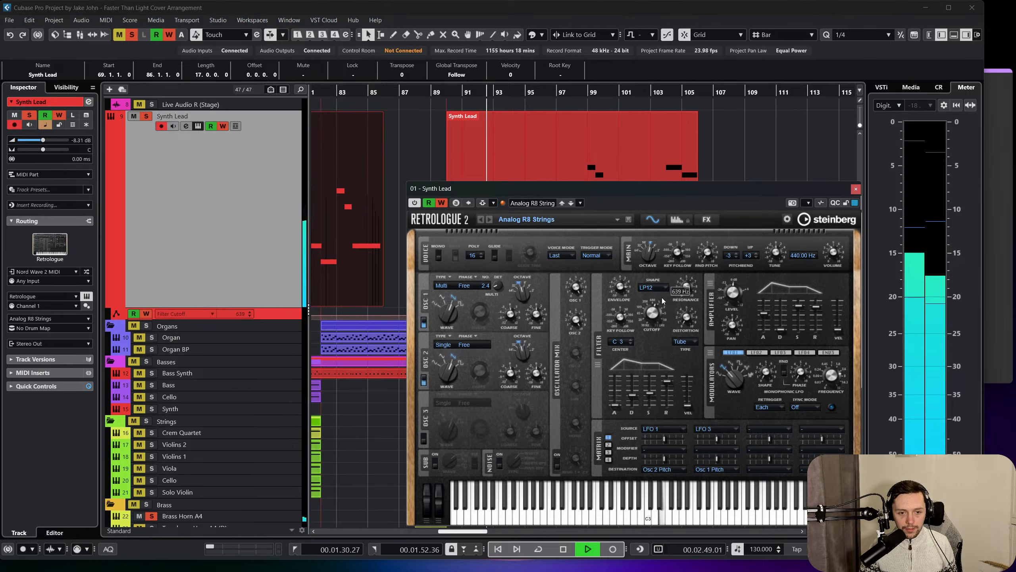
{"action": "left_click_drag", "start_coordinate": [664, 297], "coordinate": [661, 300]}
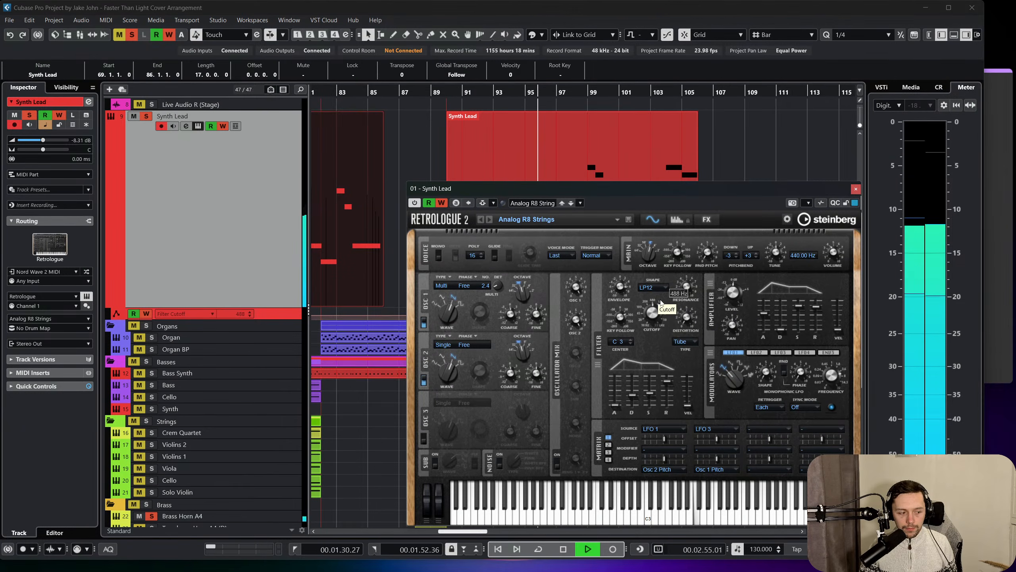
{"action": "left_click_drag", "start_coordinate": [664, 297], "coordinate": [667, 295]}
{"action": "key", "text": "space"}
{"action": "left_click", "coordinate": [856, 189]}
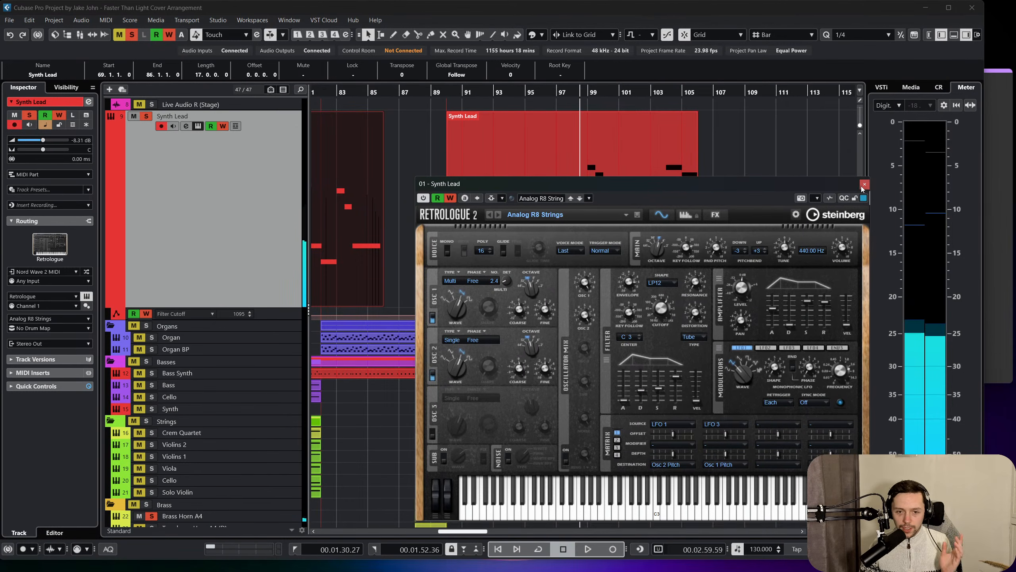
Enlarge the Filter Cutoff lane and smooth its rise by deleting the extra automation points just after bar 90.
{"action": "scroll", "coordinate": [795, 236], "scroll_direction": "left", "scroll_amount": 3}
{"action": "left_click", "coordinate": [289, 317]}
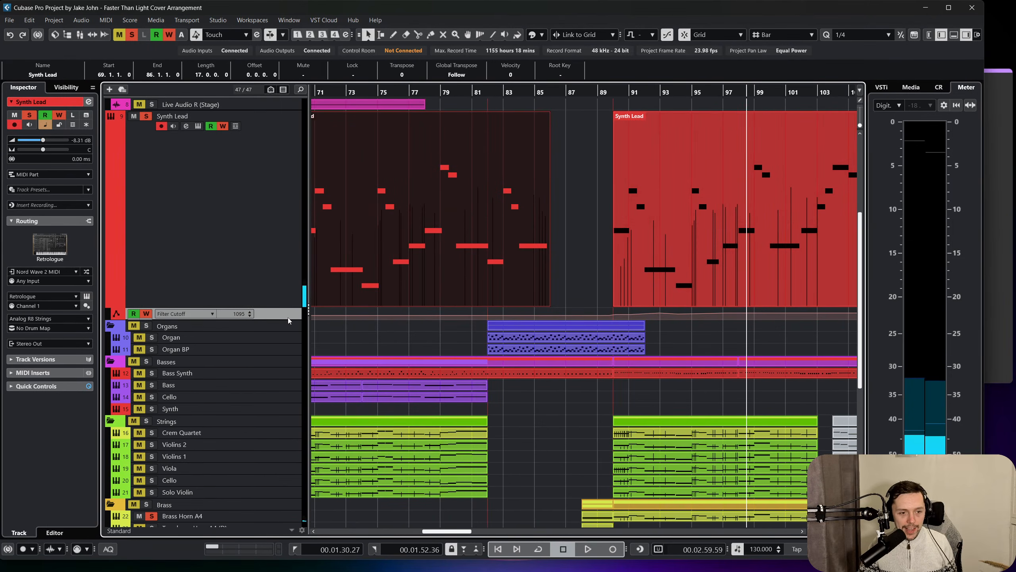
{"action": "left_click_drag", "start_coordinate": [288, 322], "coordinate": [288, 418]}
{"action": "scroll", "coordinate": [476, 373], "scroll_direction": "left", "scroll_amount": 4}
{"action": "scroll", "coordinate": [493, 377], "scroll_direction": "right", "scroll_amount": 4}
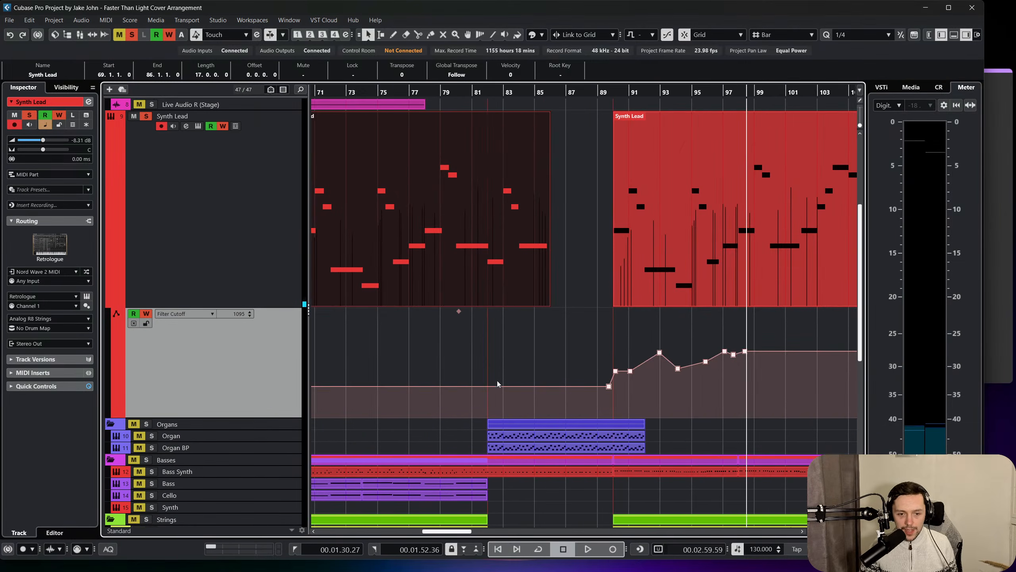
{"action": "left_click_drag", "start_coordinate": [605, 345], "coordinate": [630, 372]}
{"action": "left_click", "coordinate": [616, 355]}
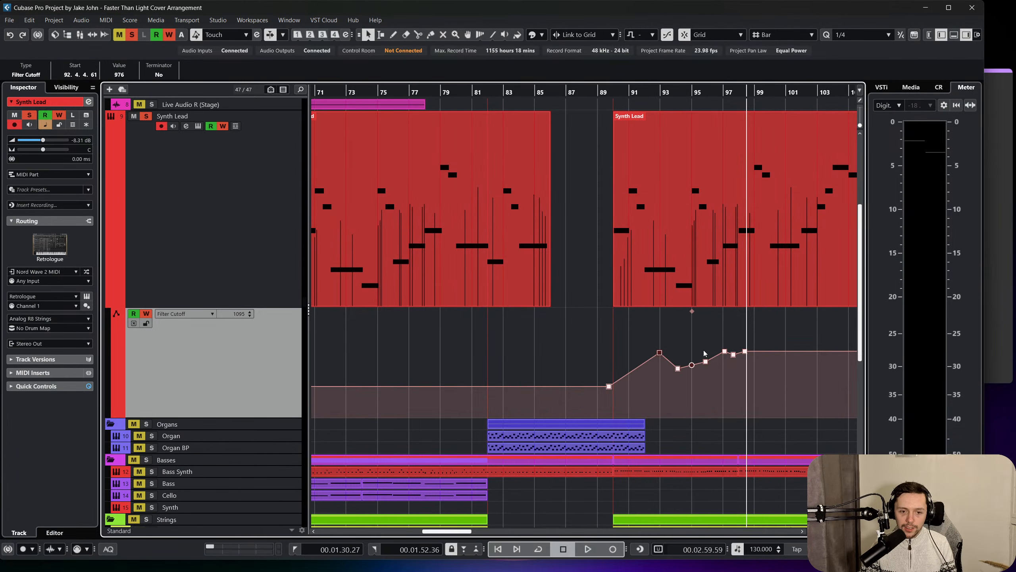
{"action": "left_click", "coordinate": [734, 356]}
Delete the higher Filter Cutoff automation point before bar 71, leaving the curve's first point at 86.
{"action": "scroll", "coordinate": [619, 363], "scroll_direction": "left", "scroll_amount": 5}
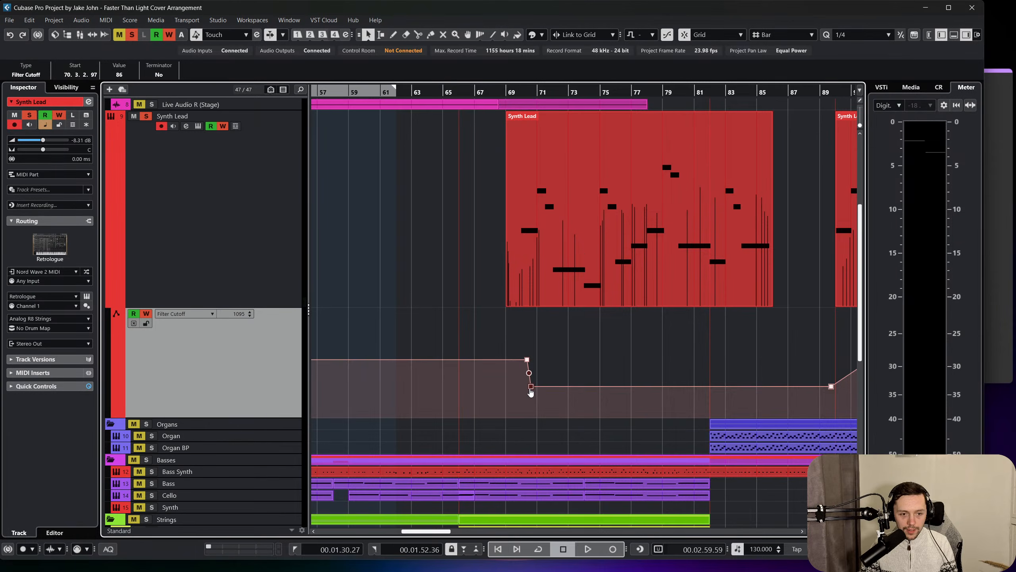
{"action": "scroll", "coordinate": [531, 392], "scroll_direction": "left", "scroll_amount": 4}
{"action": "left_click_drag", "start_coordinate": [697, 368], "coordinate": [676, 390]}
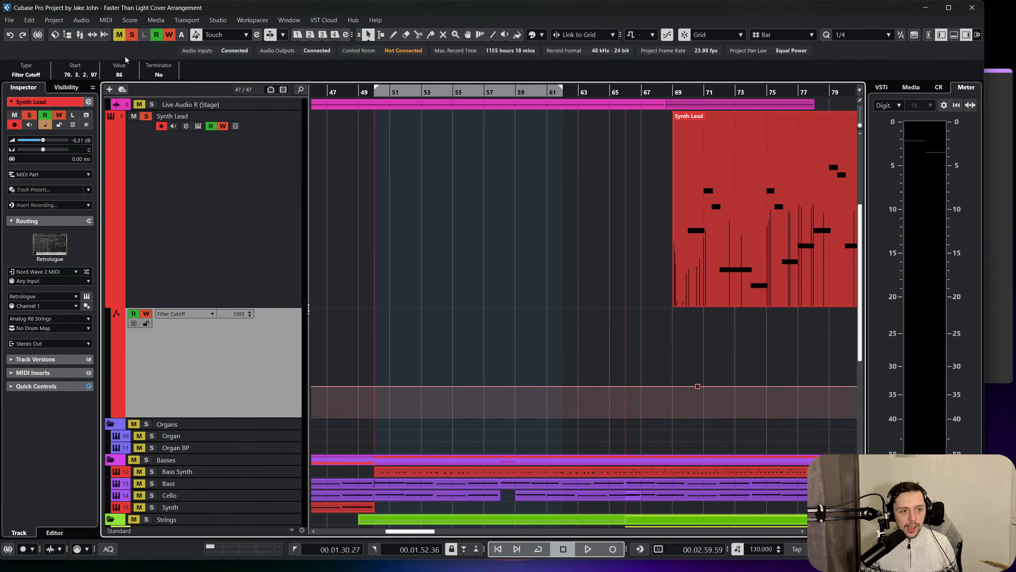
Clear all solos and mutes, and turn off automation reading and writing for all tracks.
{"action": "left_click", "coordinate": [133, 35]}
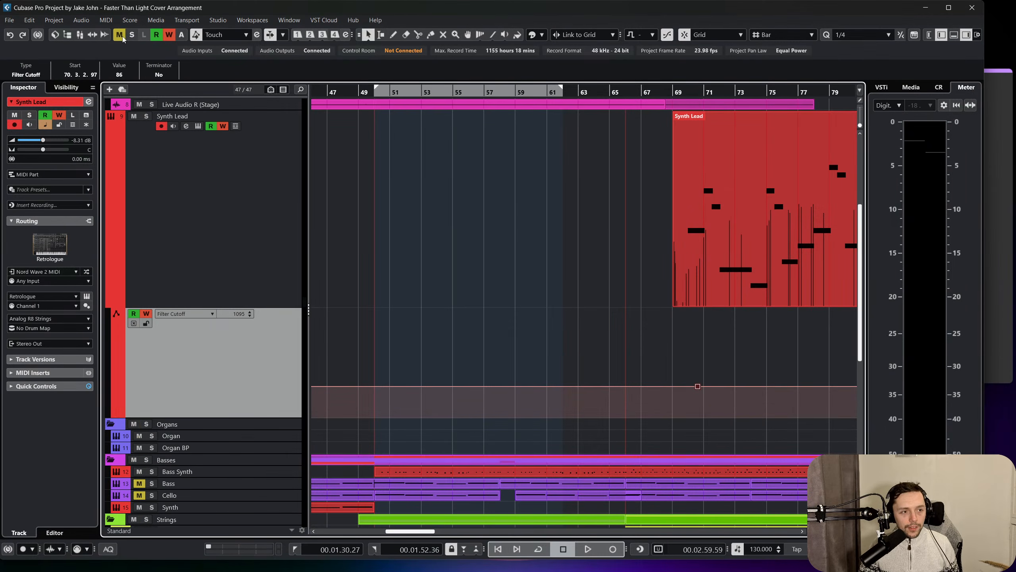
{"action": "left_click", "coordinate": [161, 40]}
{"action": "left_click", "coordinate": [172, 39]}
{"action": "left_click", "coordinate": [159, 36]}
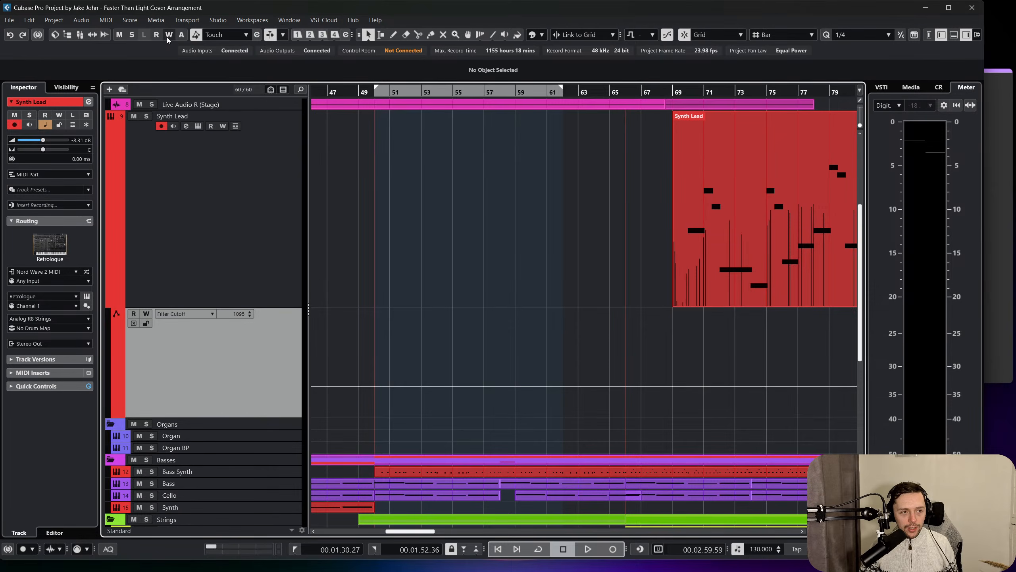
Turn on automation reading for all tracks and paste a copy of the bar 69 Synth Lead part at bar 58.
{"action": "left_click", "coordinate": [157, 36]}
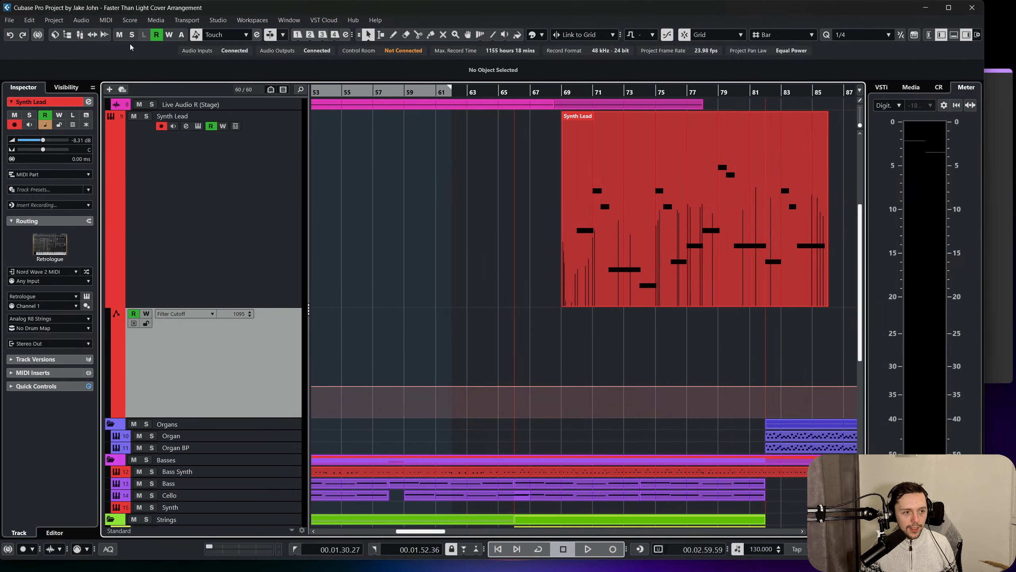
{"action": "scroll", "coordinate": [464, 164], "scroll_direction": "up", "scroll_amount": 3}
{"action": "left_click", "coordinate": [617, 279]}
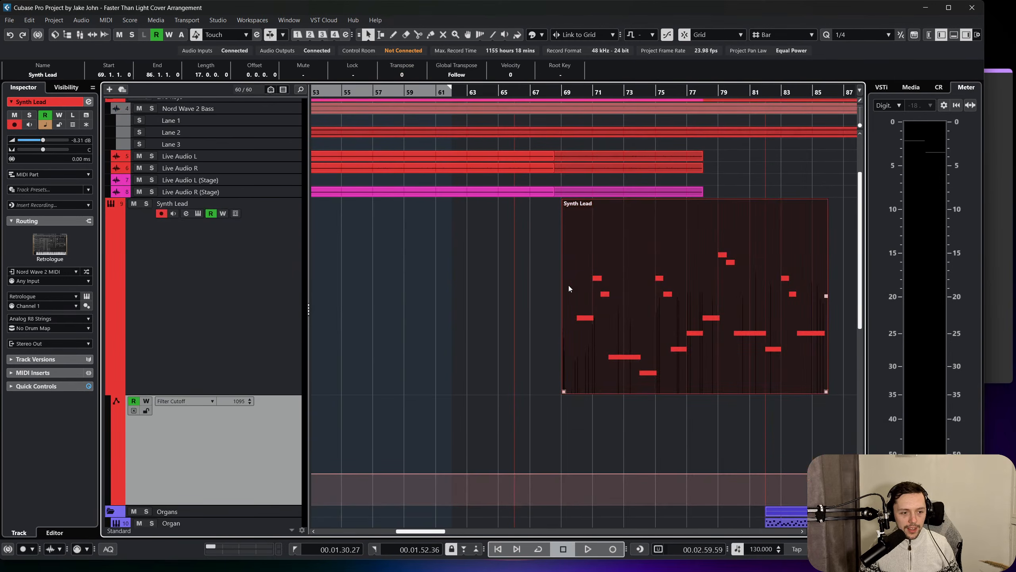
{"action": "scroll", "coordinate": [557, 289], "scroll_direction": "left", "scroll_amount": 4}
{"action": "scroll", "coordinate": [556, 289], "scroll_direction": "right", "scroll_amount": 1}
{"action": "left_click", "coordinate": [559, 94]}
{"action": "key", "text": "ctrl+v"}
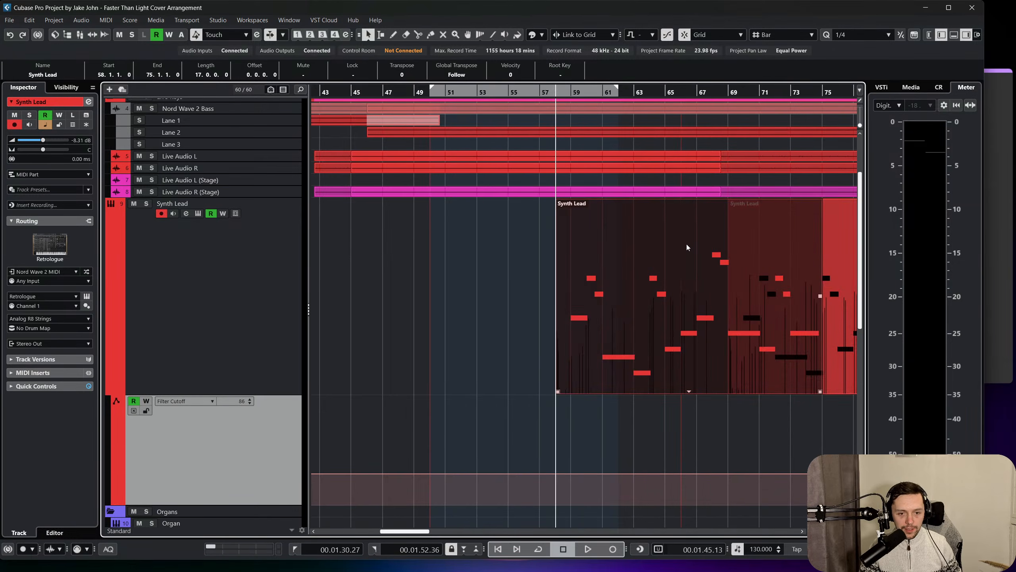
Move the pasted Synth Lead part so that it starts at bar 50.
{"action": "left_click_drag", "start_coordinate": [687, 247], "coordinate": [613, 295]}
{"action": "scroll", "coordinate": [600, 308], "scroll_direction": "down", "scroll_amount": 3}
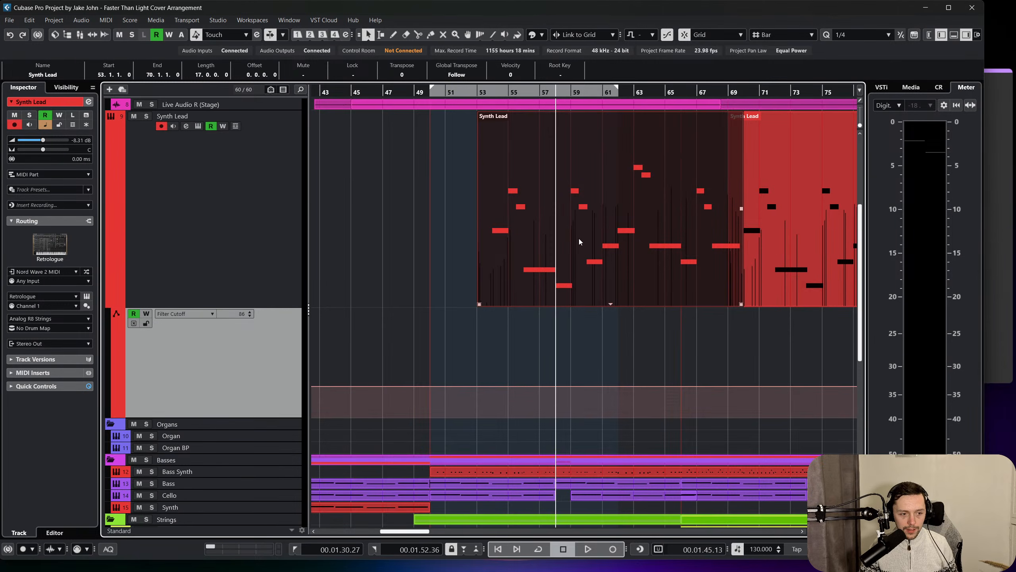
{"action": "scroll", "coordinate": [528, 248], "scroll_direction": "up", "scroll_amount": 3}
{"action": "left_click_drag", "start_coordinate": [540, 316], "coordinate": [516, 374]}
{"action": "scroll", "coordinate": [510, 352], "scroll_direction": "down", "scroll_amount": 3}
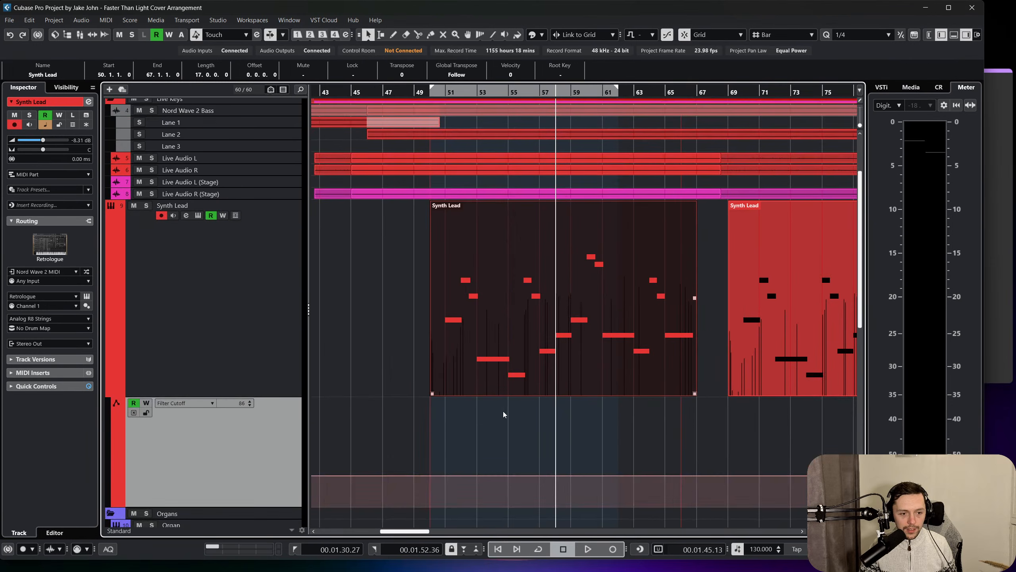
Draw a straight Filter Cutoff rise from 20 at bar 50 to bar 67, and delete the higher extra point at bar 50.
{"action": "scroll", "coordinate": [516, 337], "scroll_direction": "down", "scroll_amount": 3}
{"action": "right_click", "coordinate": [520, 398]}
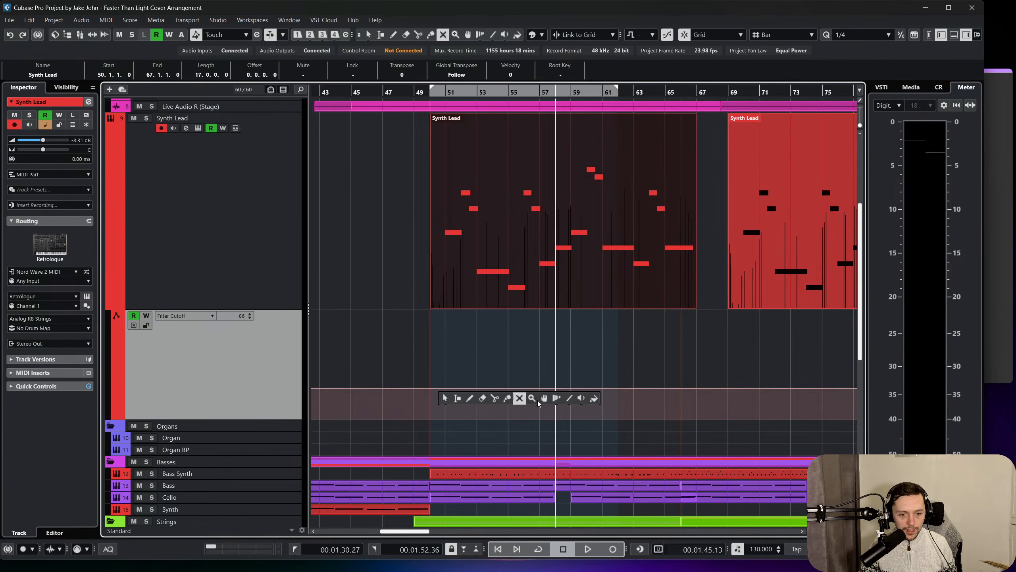
{"action": "left_click", "coordinate": [569, 398]}
{"action": "left_click_drag", "start_coordinate": [435, 408], "coordinate": [691, 386]}
{"action": "key", "text": "1"}
{"action": "left_click", "coordinate": [620, 353]}
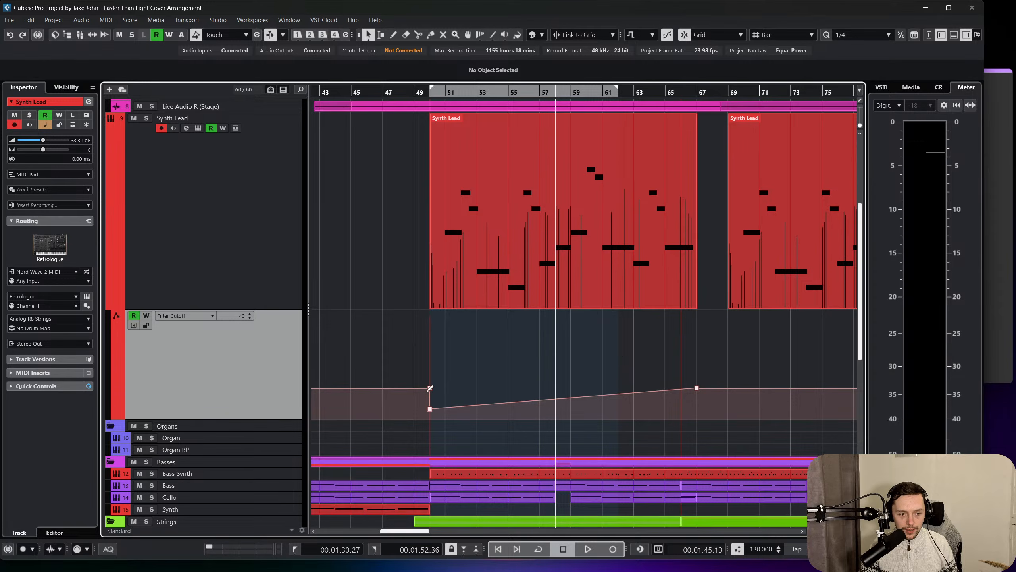
{"action": "key", "text": "Delete"}
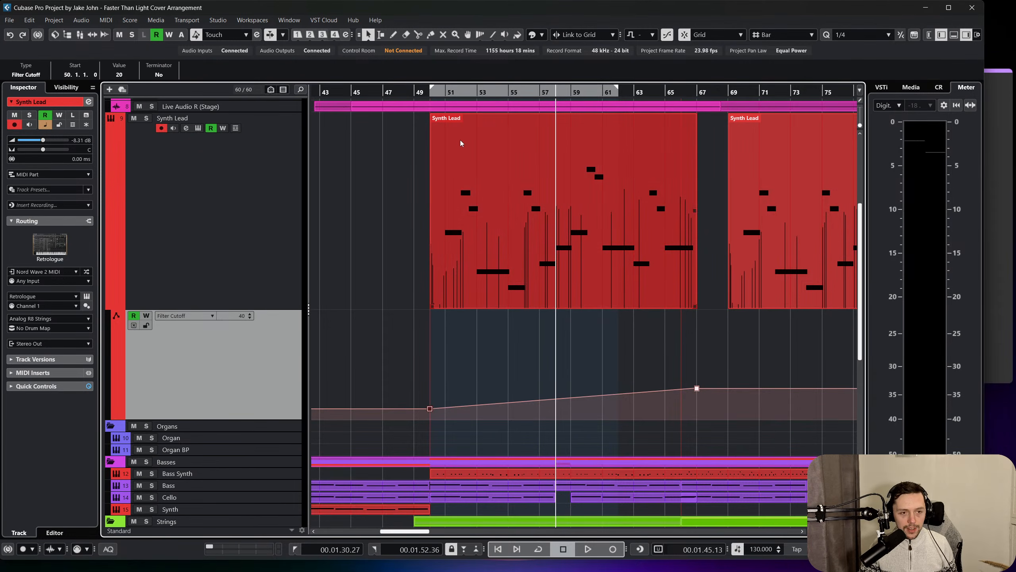
Play the arrangement from bar 42 and mute the Backing track while listening towards the new Synth Lead entry.
{"action": "left_click", "coordinate": [414, 93]}
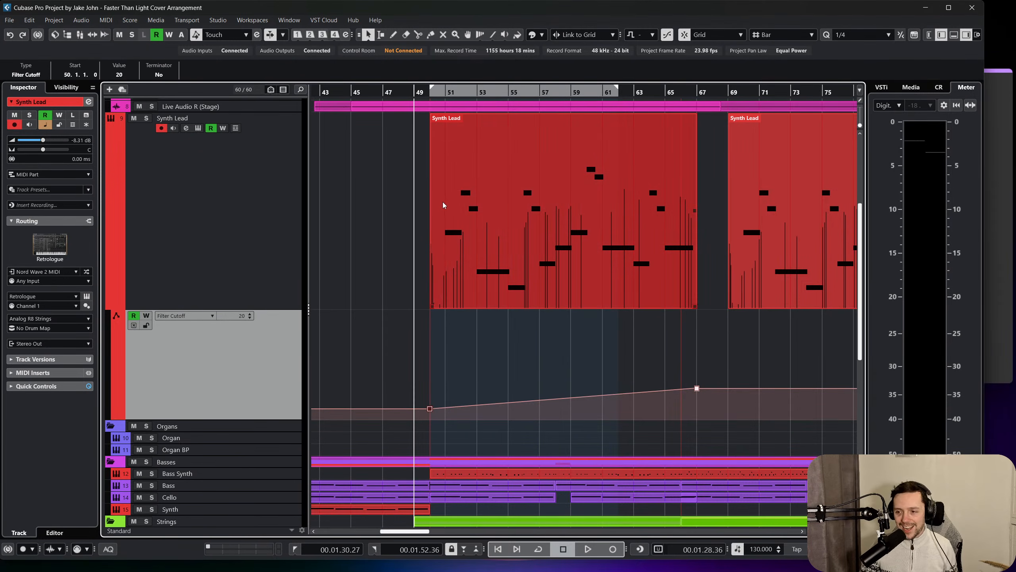
{"action": "scroll", "coordinate": [445, 212], "scroll_direction": "up", "scroll_amount": 5}
{"action": "scroll", "coordinate": [445, 225], "scroll_direction": "left", "scroll_amount": 5}
{"action": "left_click", "coordinate": [587, 92]}
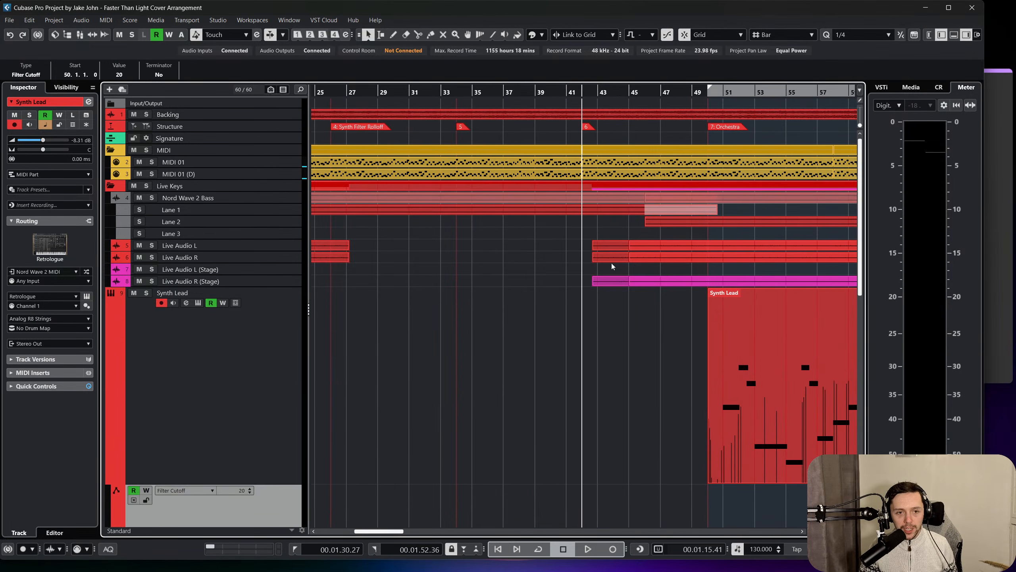
{"action": "left_click", "coordinate": [587, 550]}
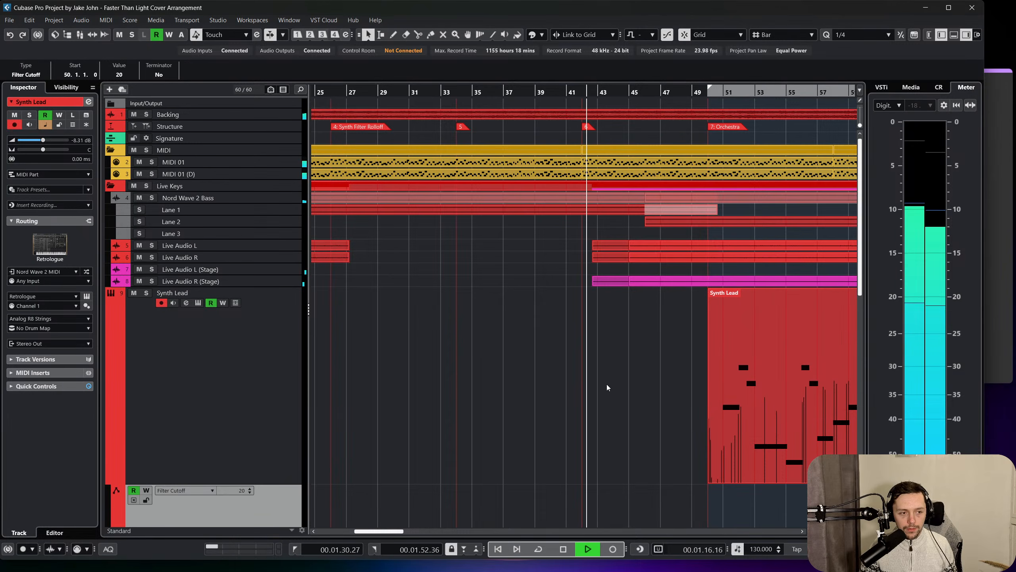
{"action": "scroll", "coordinate": [606, 384], "scroll_direction": "right", "scroll_amount": 3}
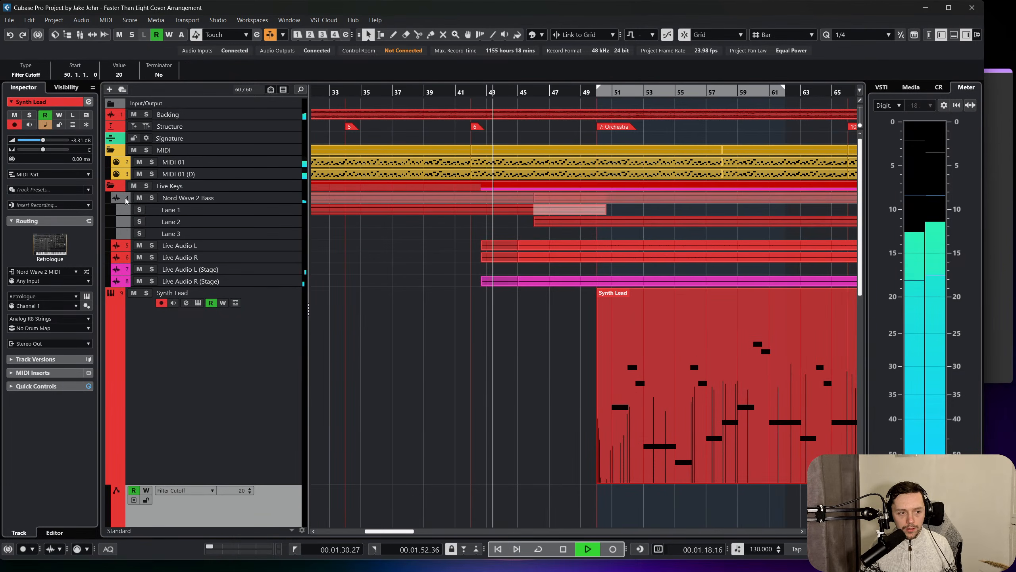
{"action": "left_click", "coordinate": [133, 114]}
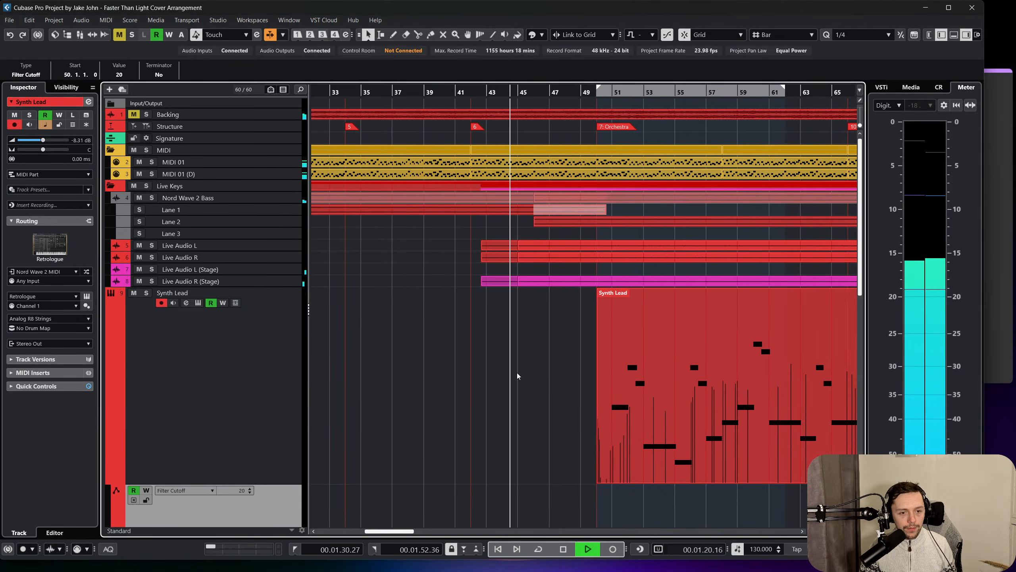
{"action": "scroll", "coordinate": [513, 390], "scroll_direction": "right", "scroll_amount": 2}
{"action": "scroll", "coordinate": [439, 368], "scroll_direction": "down", "scroll_amount": 2}
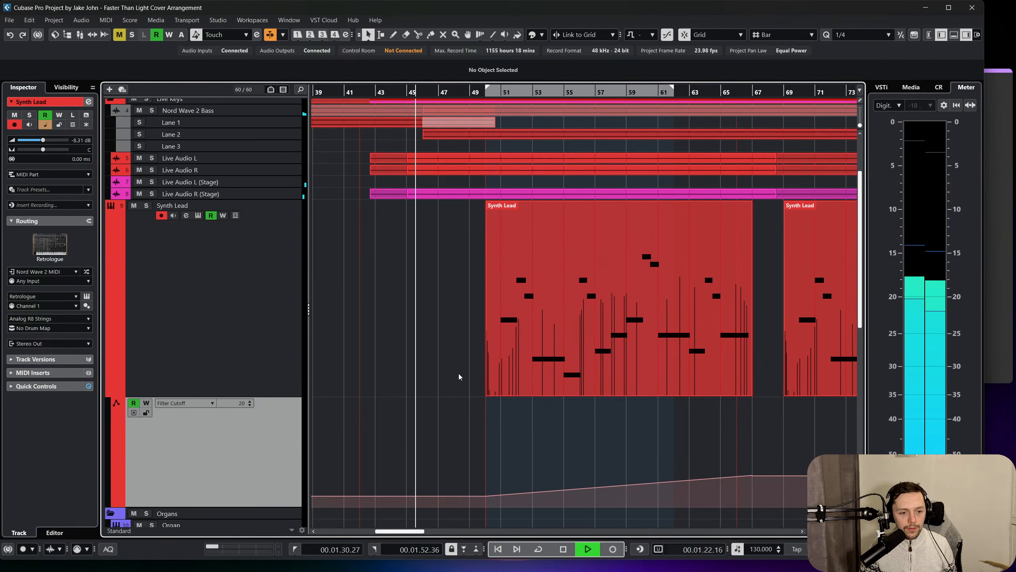
{"action": "scroll", "coordinate": [460, 371], "scroll_direction": "down", "scroll_amount": 2}
{"action": "scroll", "coordinate": [464, 361], "scroll_direction": "up", "scroll_amount": 2}
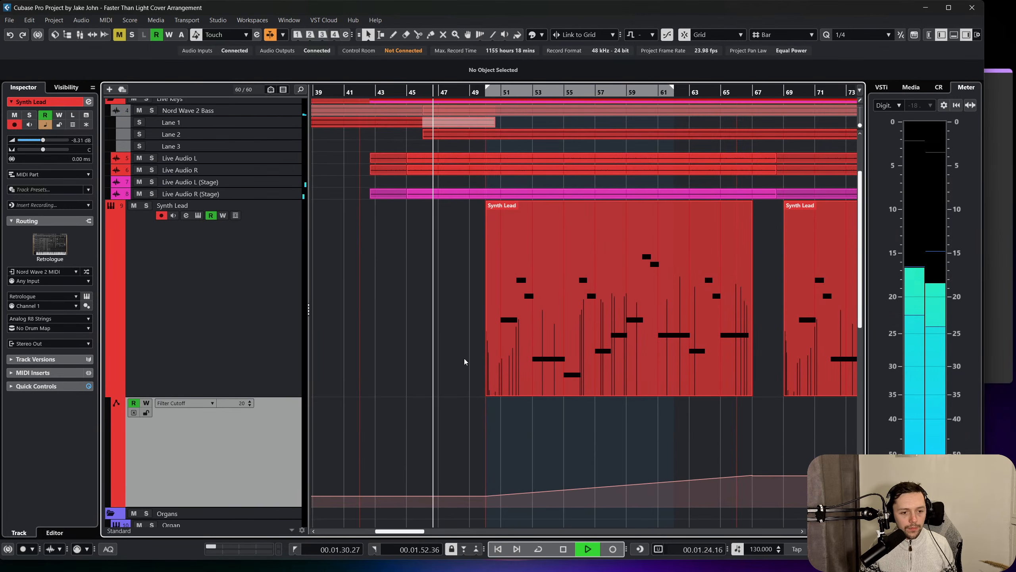
{"action": "scroll", "coordinate": [478, 351], "scroll_direction": "down", "scroll_amount": 5}
{"action": "scroll", "coordinate": [487, 351], "scroll_direction": "up", "scroll_amount": 5}
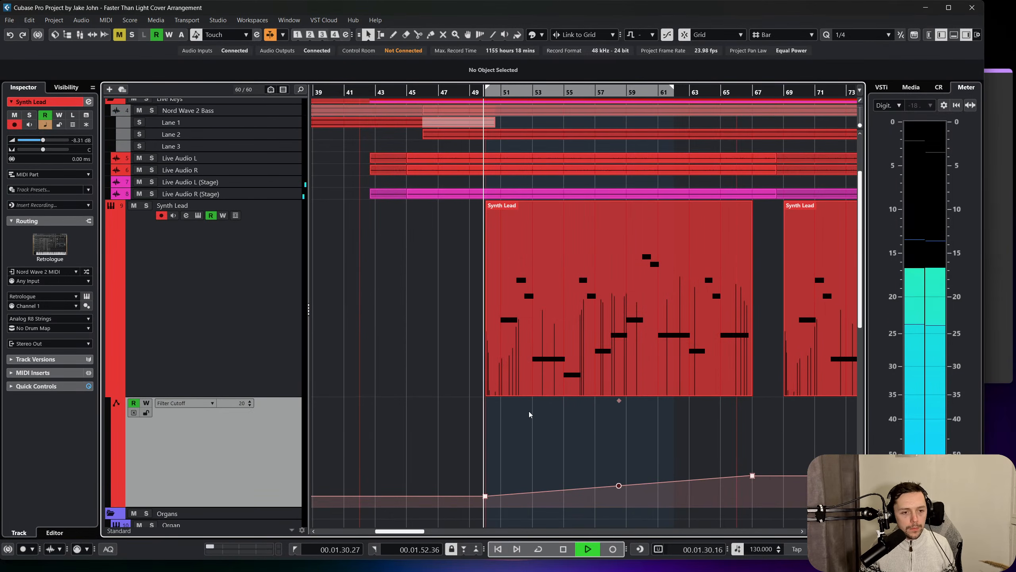
Move the first Synth Lead part to start at bar 49 and the second one to start at bar 65.
{"action": "left_click_drag", "start_coordinate": [565, 358], "coordinate": [554, 358]}
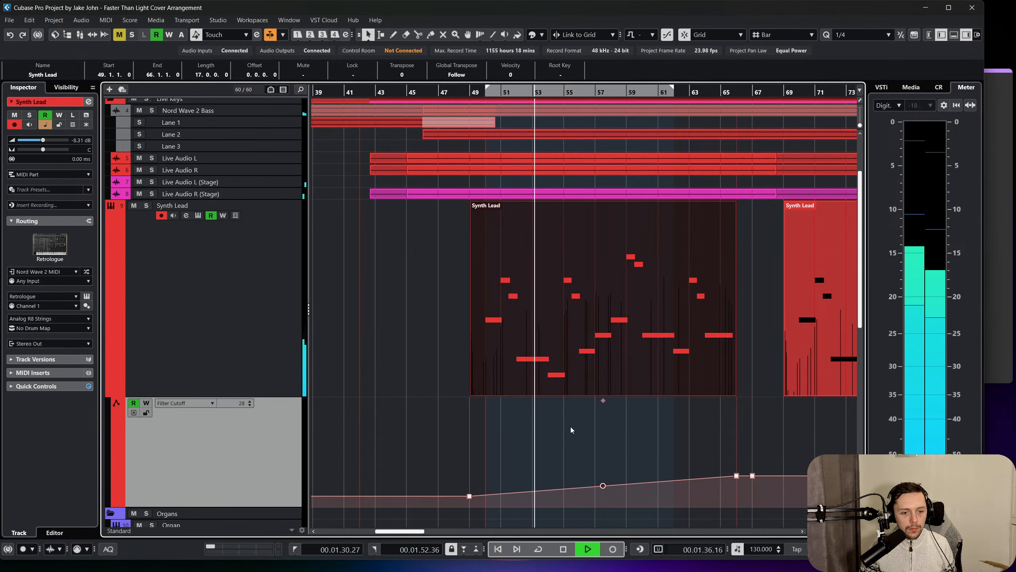
{"action": "scroll", "coordinate": [574, 432], "scroll_direction": "right", "scroll_amount": 4}
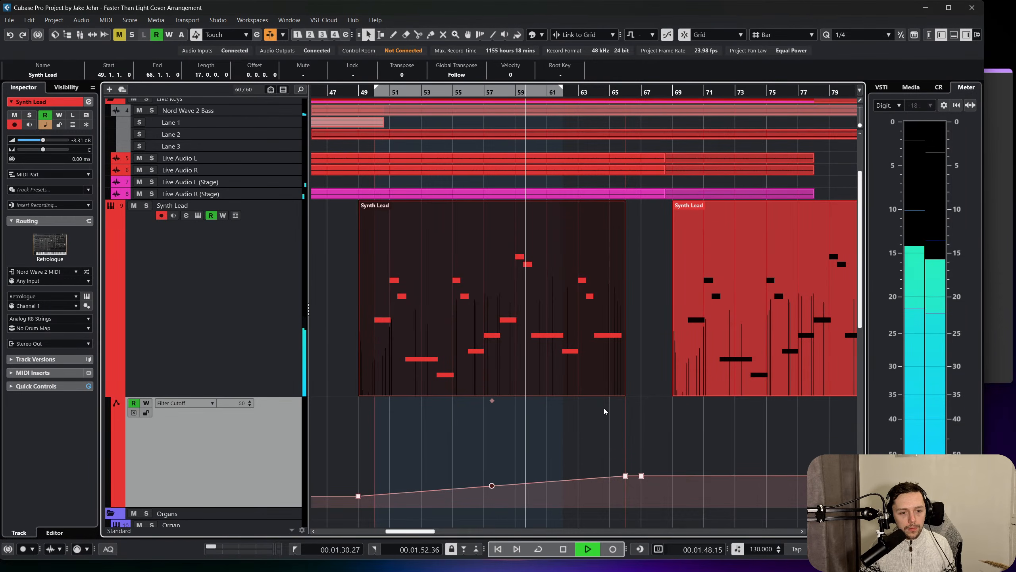
{"action": "scroll", "coordinate": [599, 409], "scroll_direction": "right", "scroll_amount": 3}
{"action": "left_click", "coordinate": [584, 423]}
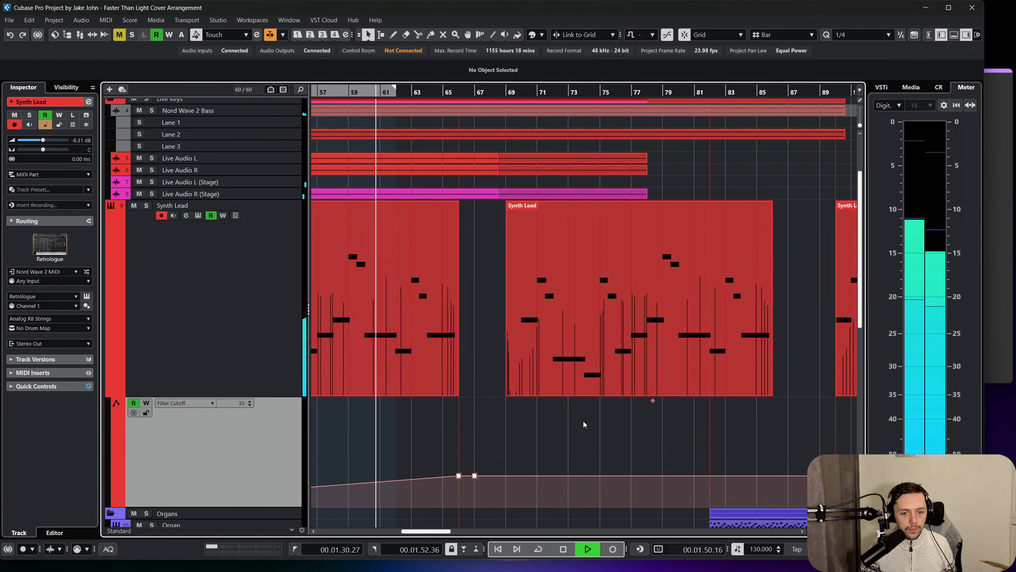
{"action": "scroll", "coordinate": [597, 394], "scroll_direction": "left", "scroll_amount": 1}
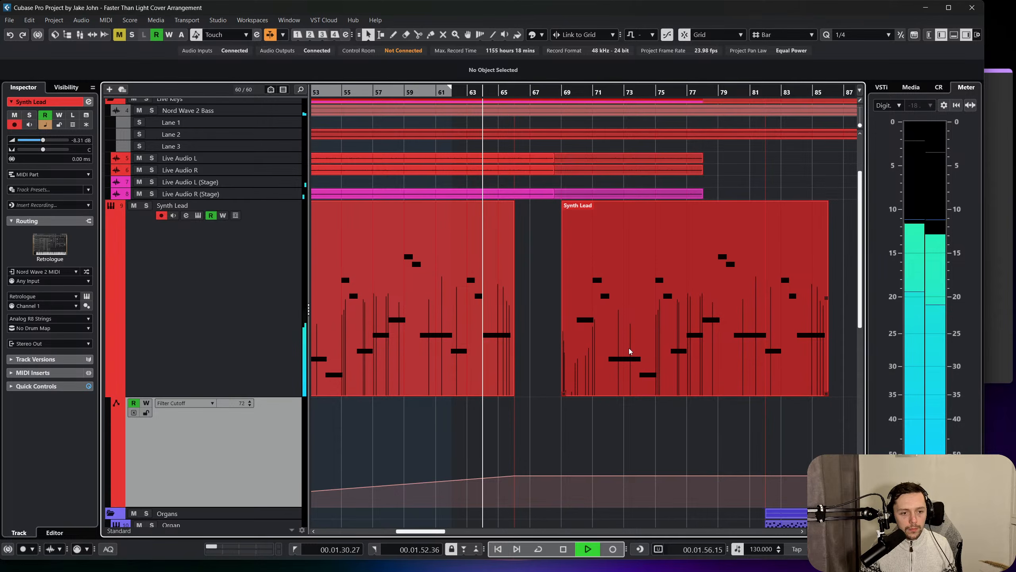
{"action": "left_click_drag", "start_coordinate": [620, 356], "coordinate": [560, 349]}
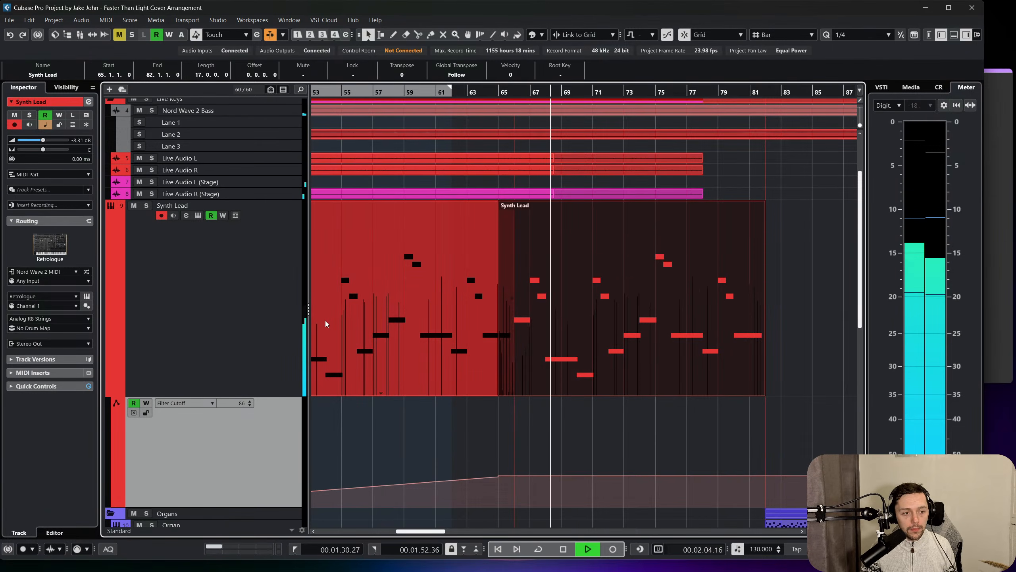
{"action": "left_click", "coordinate": [186, 215]}
{"action": "left_click", "coordinate": [370, 200]}
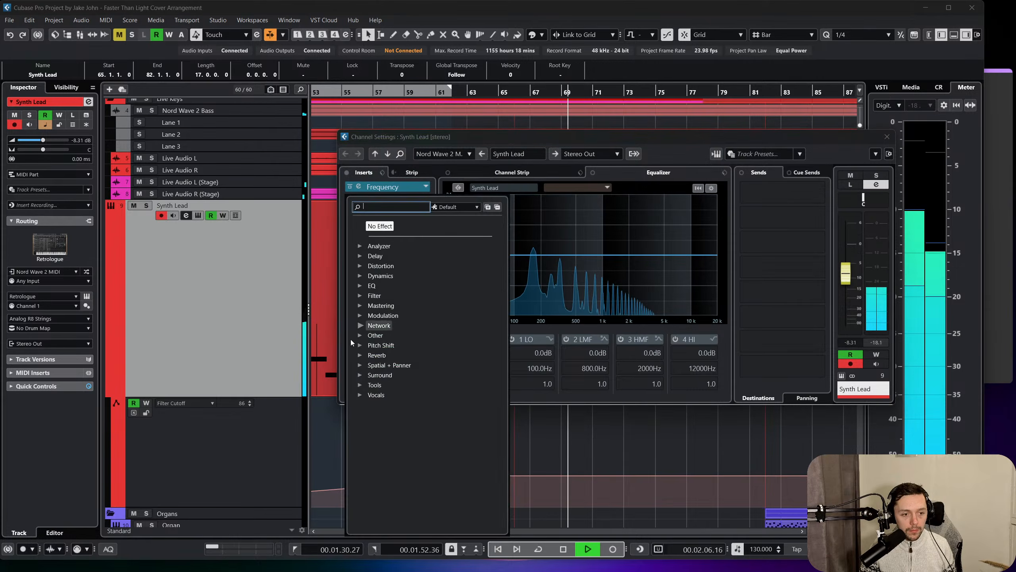
{"action": "left_click", "coordinate": [389, 365]}
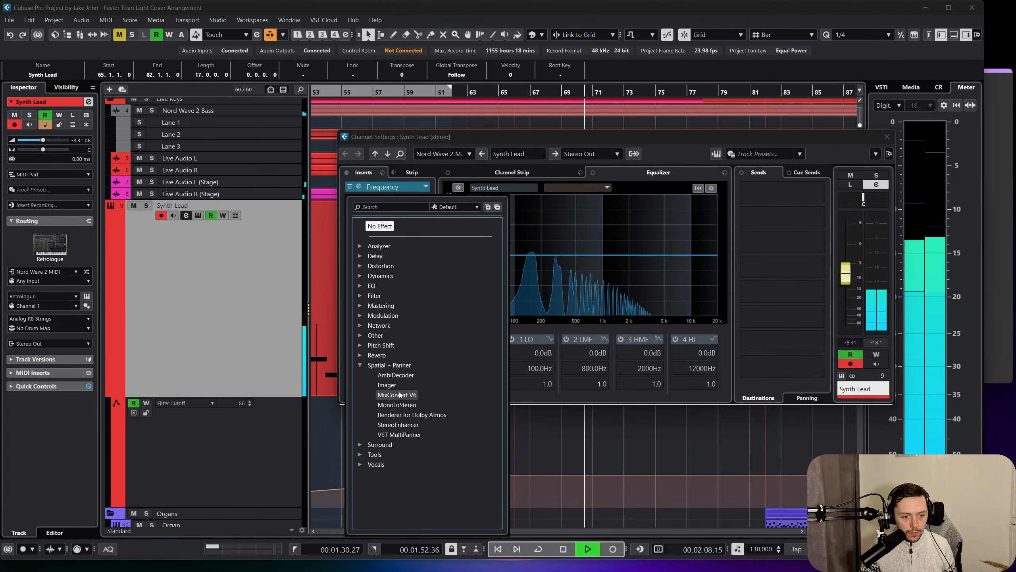
{"action": "left_click", "coordinate": [394, 385]}
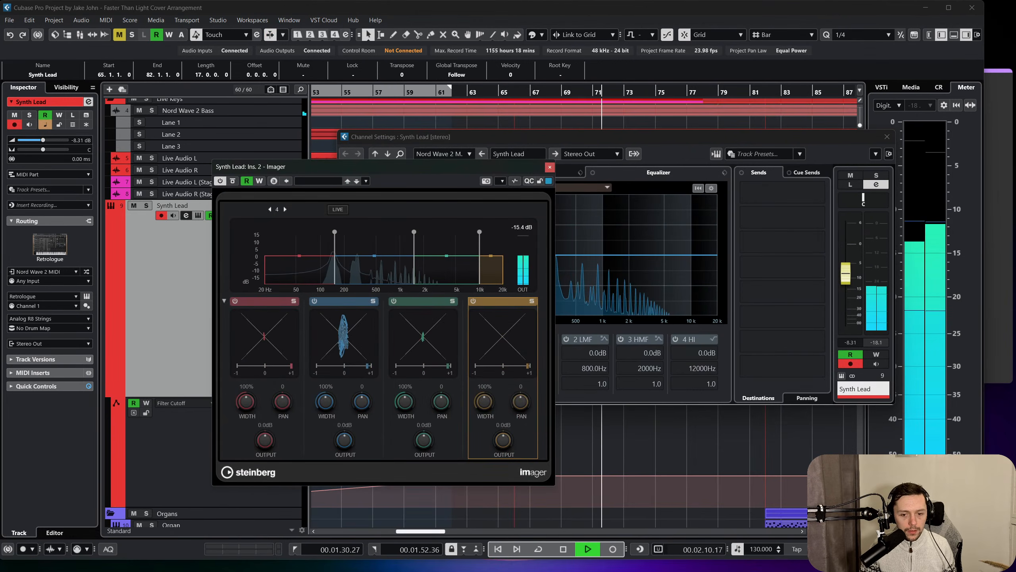
{"action": "left_click", "coordinate": [738, 370]}
{"action": "left_click", "coordinate": [372, 200]}
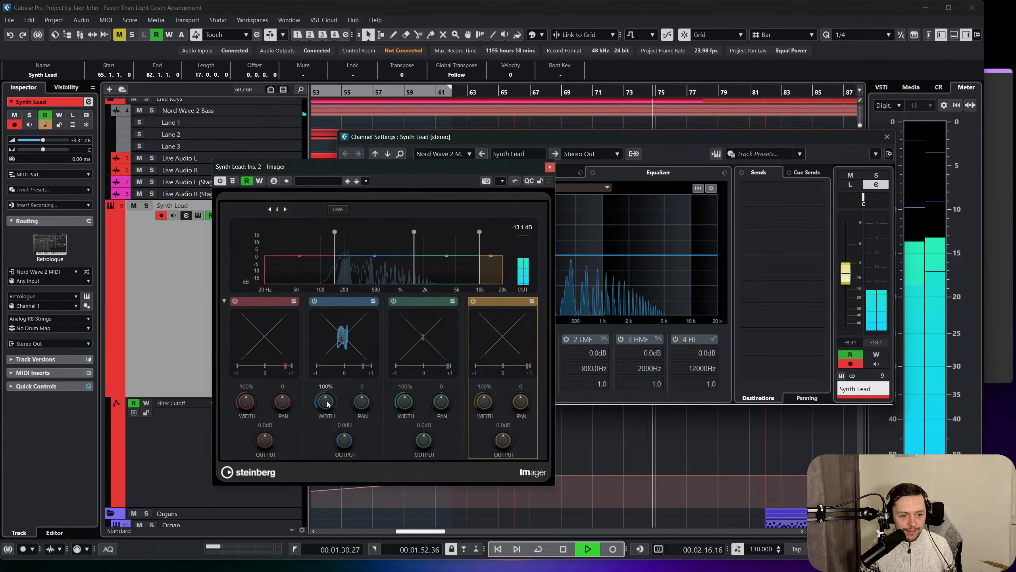
Widen the Imager's upper three bands to 150%, 141% and 125%, and close the plug-in and channel settings.
{"action": "left_click_drag", "start_coordinate": [327, 401], "coordinate": [333, 396]}
{"action": "left_click_drag", "start_coordinate": [402, 399], "coordinate": [411, 389]}
{"action": "left_click_drag", "start_coordinate": [479, 402], "coordinate": [483, 394]}
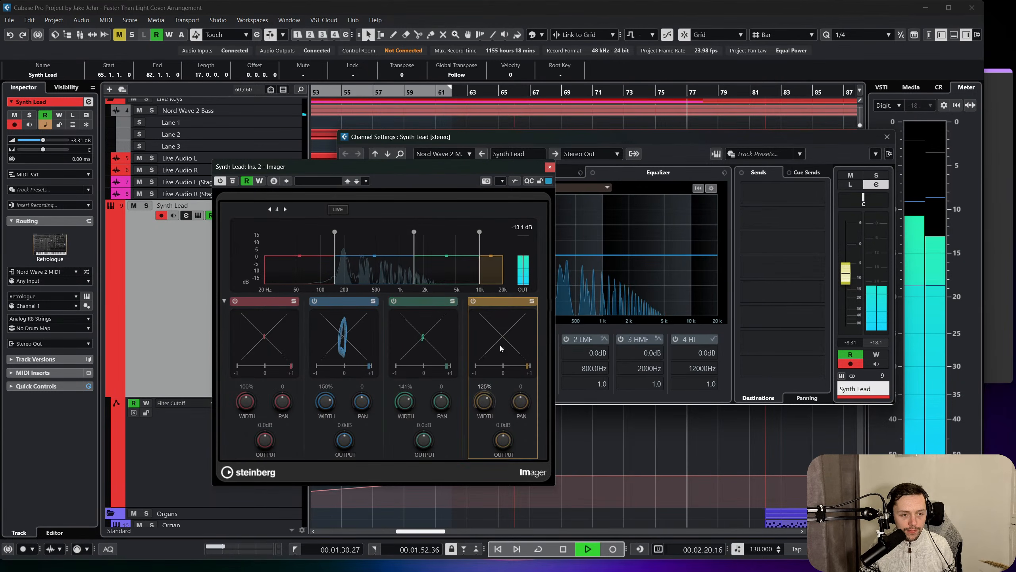
{"action": "left_click", "coordinate": [550, 167]}
{"action": "left_click", "coordinate": [887, 136]}
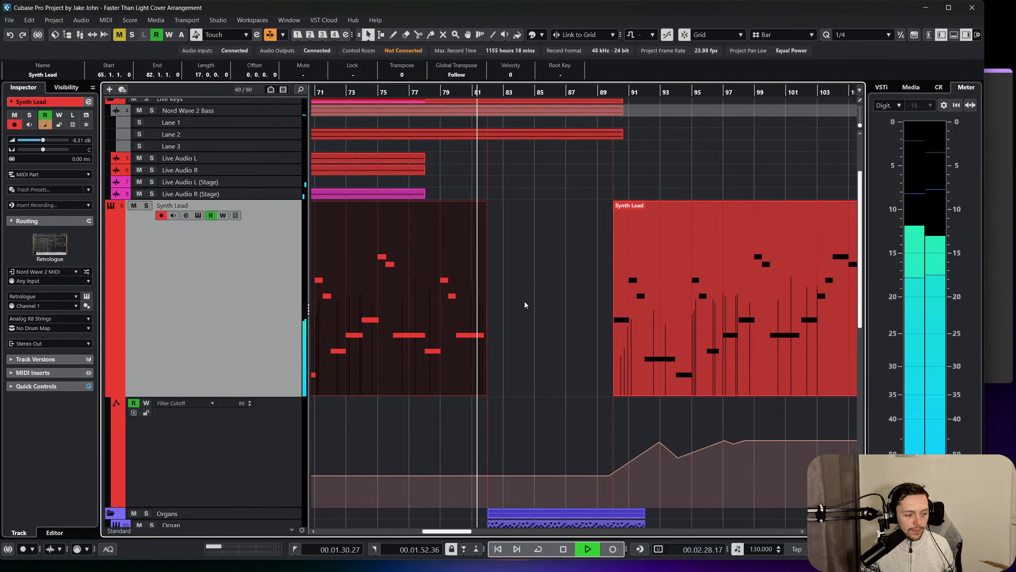
Follow playback through the Breakdown into the Full Orchestra section, checking the Synth Lead parts and their Filter Cutoff curve.
{"action": "scroll", "coordinate": [520, 303], "scroll_direction": "right", "scroll_amount": 3}
{"action": "scroll", "coordinate": [435, 305], "scroll_direction": "down", "scroll_amount": 2}
{"action": "scroll", "coordinate": [432, 309], "scroll_direction": "left", "scroll_amount": 4}
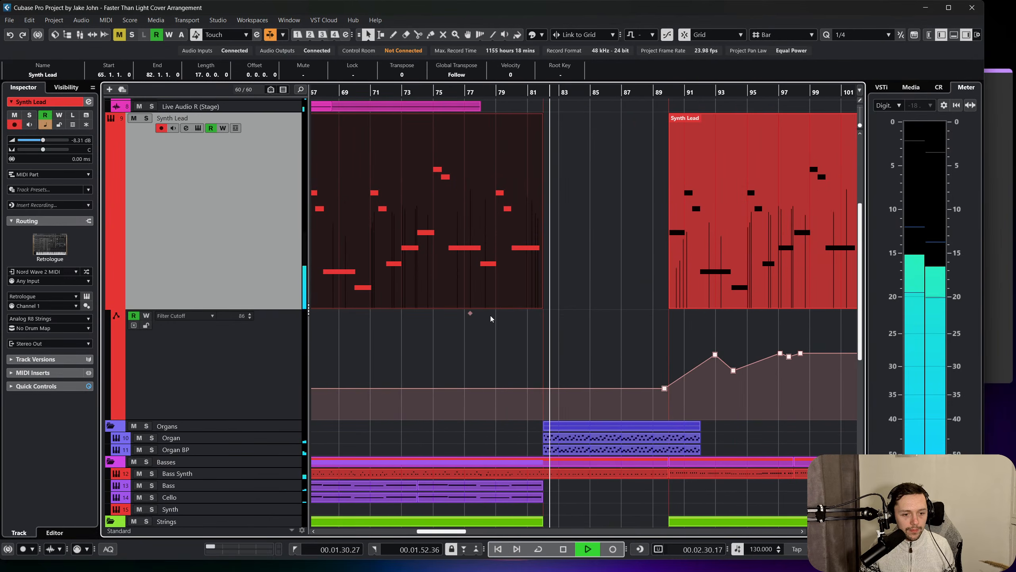
{"action": "scroll", "coordinate": [490, 315], "scroll_direction": "down", "scroll_amount": 2}
{"action": "scroll", "coordinate": [512, 316], "scroll_direction": "up", "scroll_amount": 6}
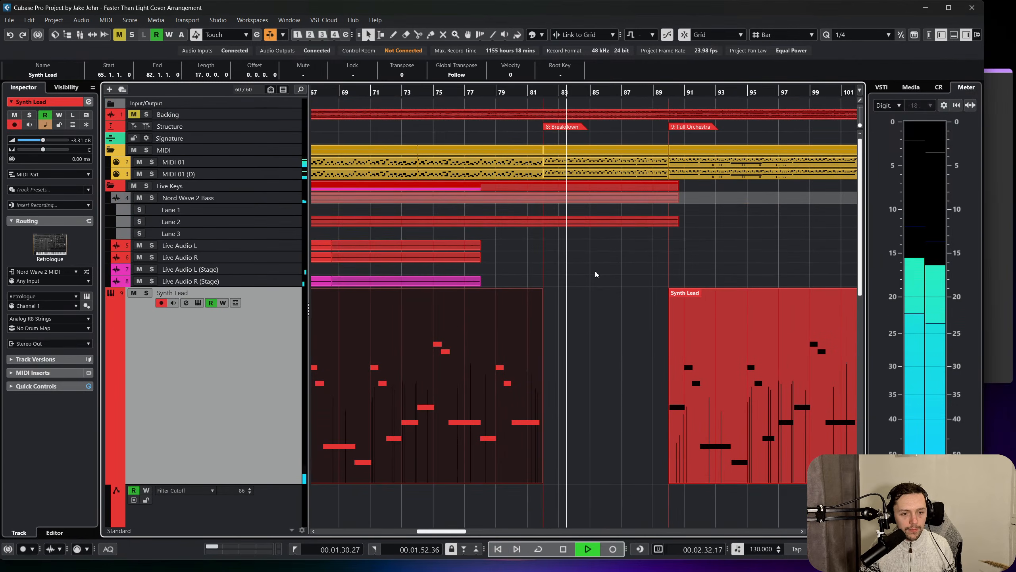
{"action": "scroll", "coordinate": [594, 268], "scroll_direction": "right", "scroll_amount": 3}
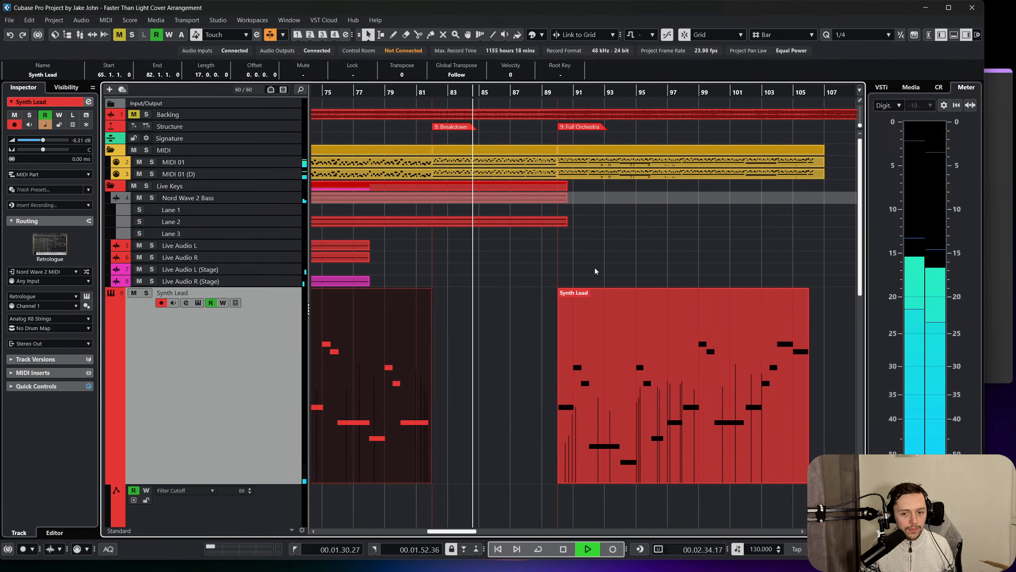
{"action": "scroll", "coordinate": [584, 270], "scroll_direction": "down", "scroll_amount": 2}
{"action": "scroll", "coordinate": [578, 272], "scroll_direction": "right", "scroll_amount": 3}
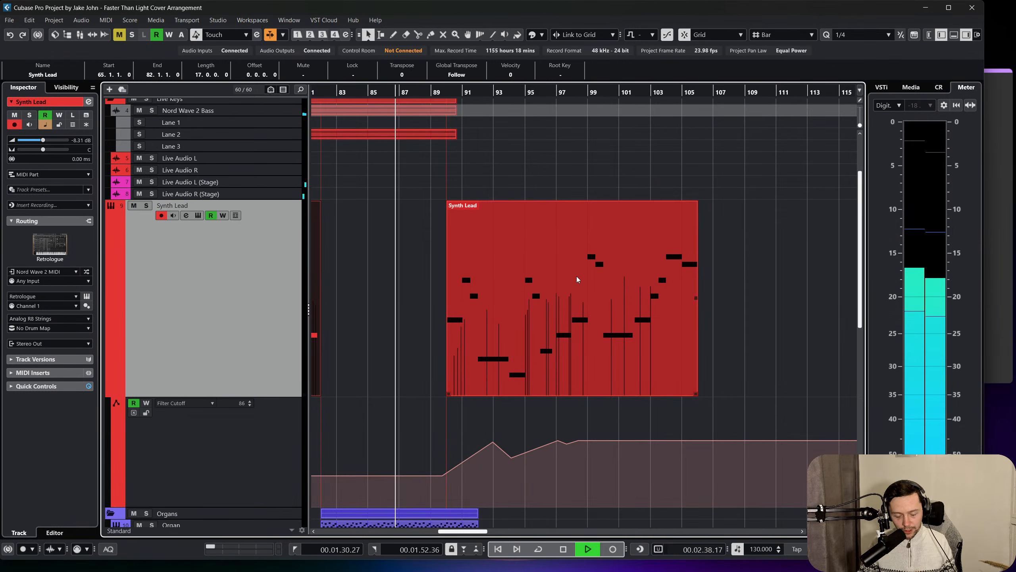
{"action": "scroll", "coordinate": [480, 259], "scroll_direction": "up", "scroll_amount": 3}
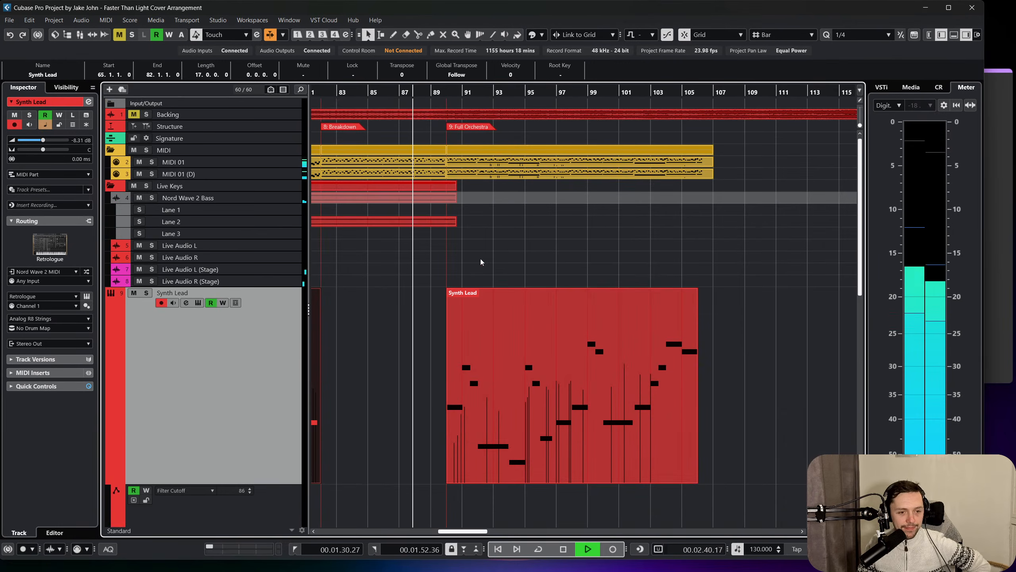
{"action": "scroll", "coordinate": [485, 258], "scroll_direction": "left", "scroll_amount": 3}
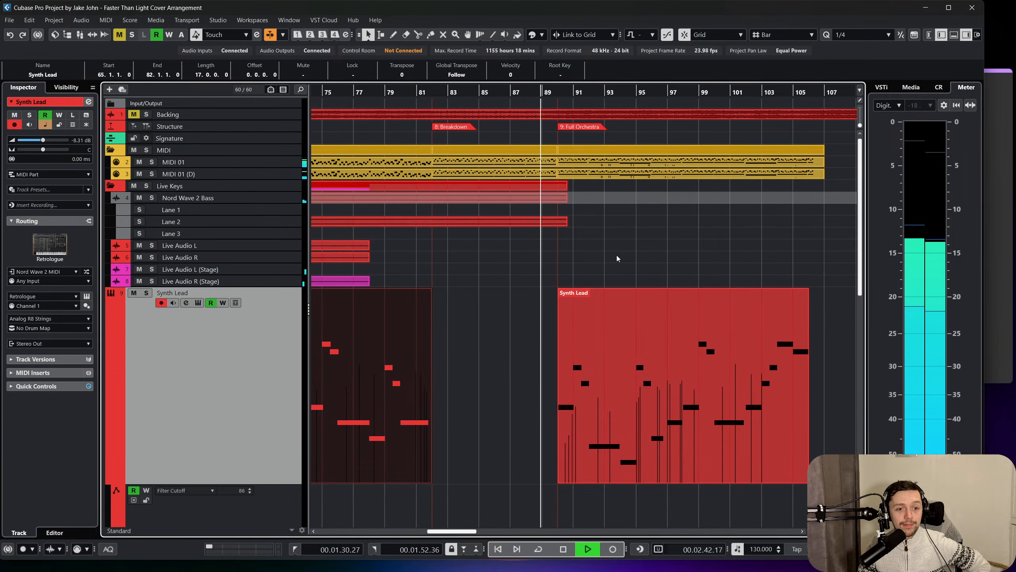
{"action": "scroll", "coordinate": [617, 255], "scroll_direction": "down", "scroll_amount": 3}
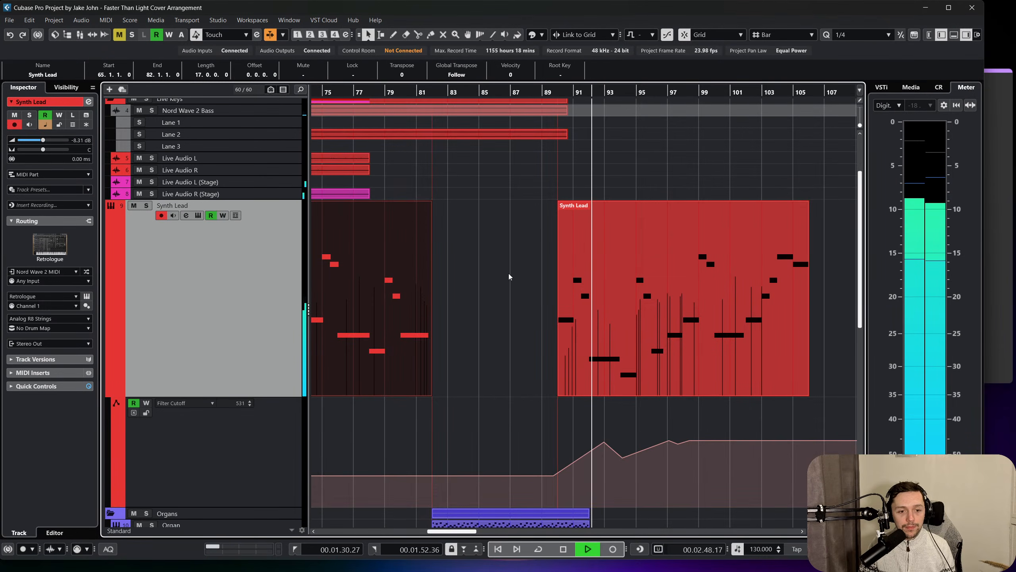
{"action": "scroll", "coordinate": [508, 274], "scroll_direction": "right", "scroll_amount": 2}
{"action": "scroll", "coordinate": [500, 275], "scroll_direction": "down", "scroll_amount": 2}
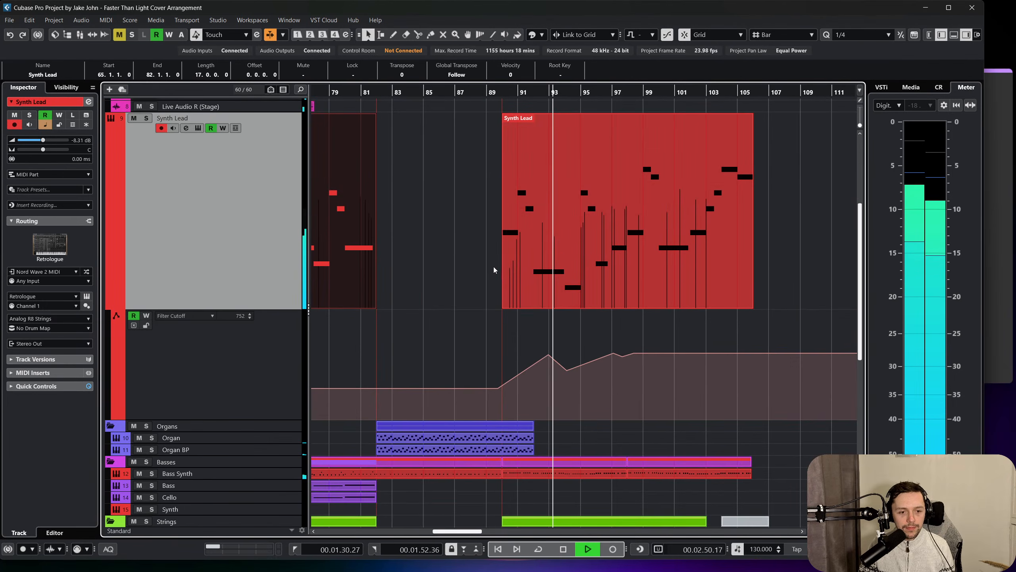
Set the Synth Lead's level to -9.02 dB in the mixer and lower the Brass Longs group fader slightly.
{"action": "scroll", "coordinate": [492, 265], "scroll_direction": "up", "scroll_amount": 2}
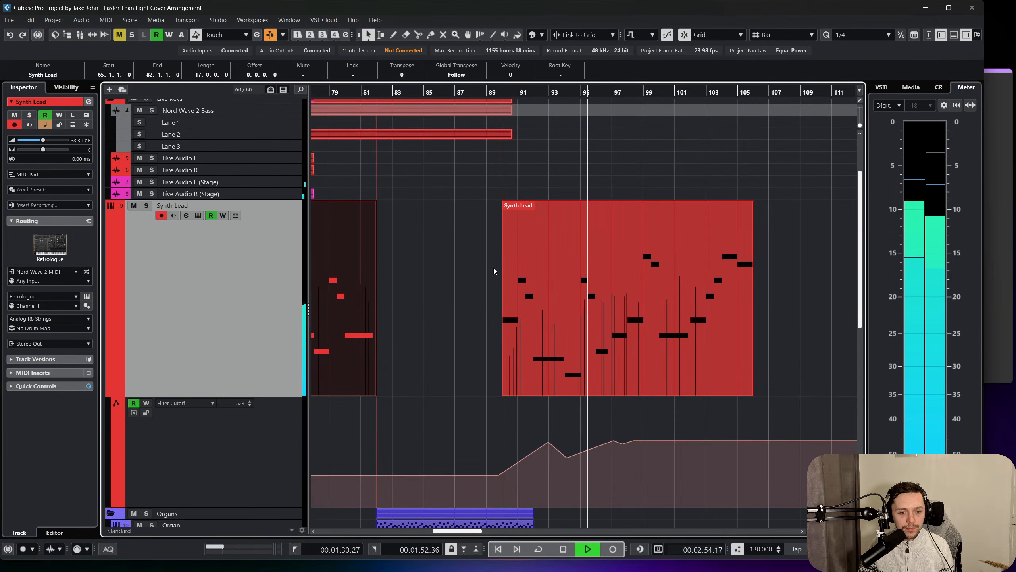
{"action": "scroll", "coordinate": [493, 269], "scroll_direction": "right", "scroll_amount": 3}
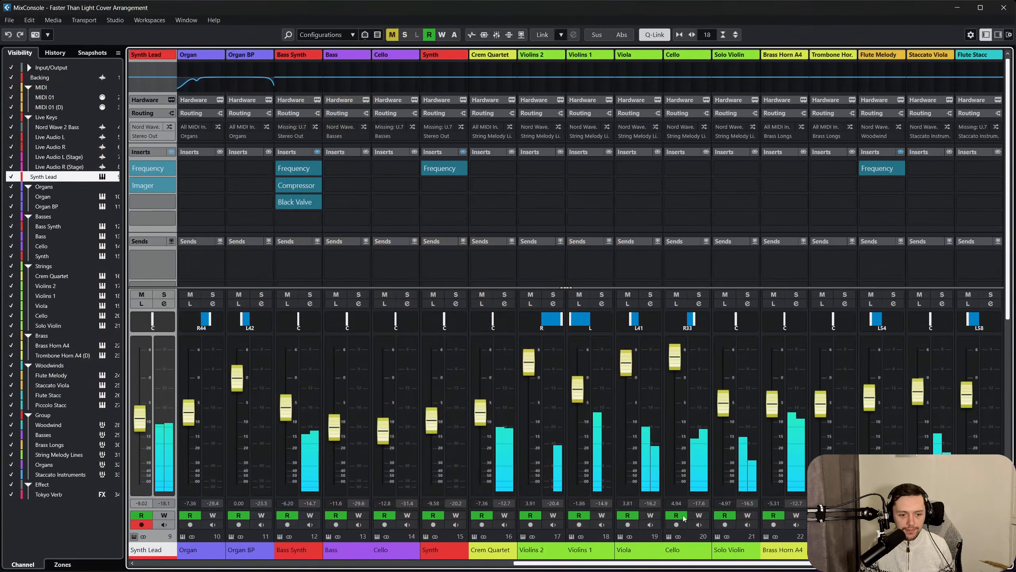
{"action": "left_click_drag", "start_coordinate": [666, 566], "coordinate": [803, 428]}
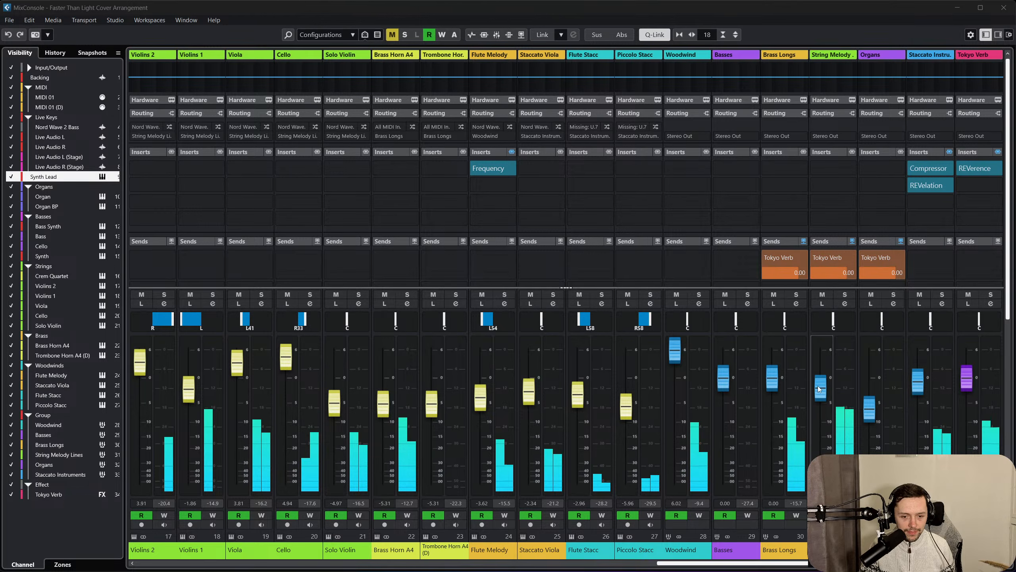
{"action": "left_click_drag", "start_coordinate": [778, 378], "coordinate": [779, 384]}
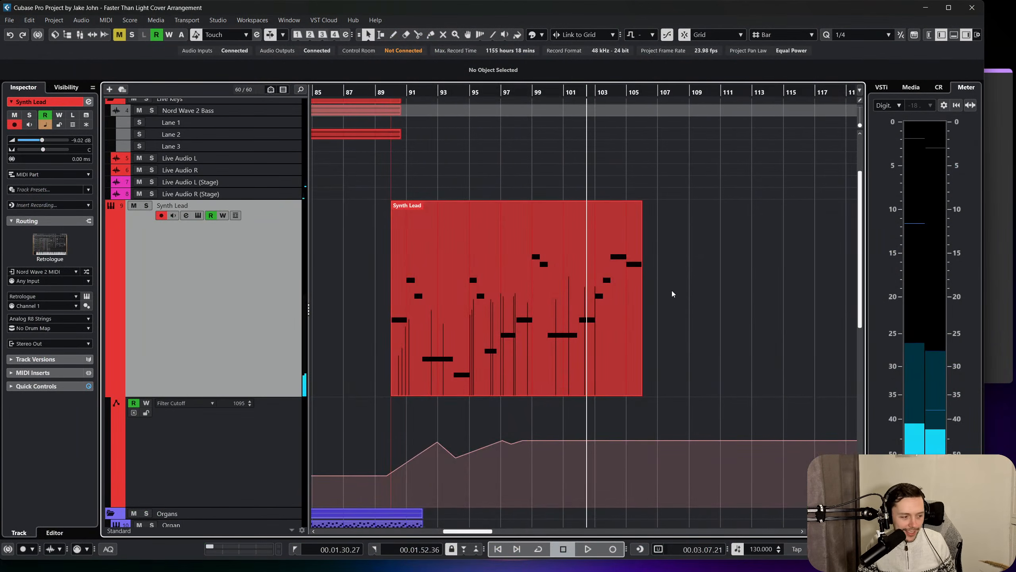
Compare the Synth Lead parts on either side of the Organ section with the Filter Cutoff curve beneath them.
{"action": "scroll", "coordinate": [672, 294], "scroll_direction": "left", "scroll_amount": 6}
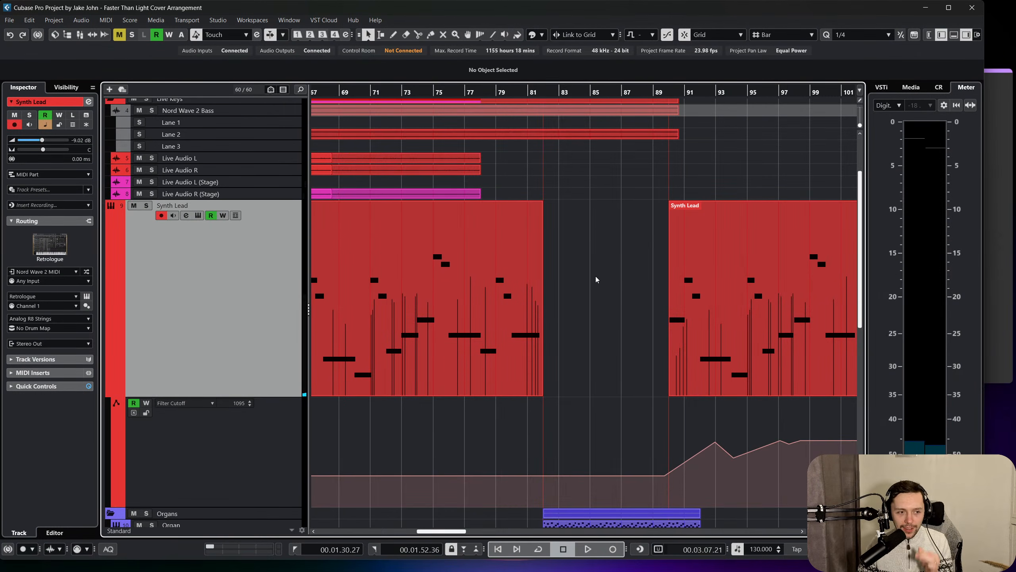
{"action": "scroll", "coordinate": [600, 277], "scroll_direction": "right", "scroll_amount": 3}
{"action": "scroll", "coordinate": [598, 274], "scroll_direction": "down", "scroll_amount": 3}
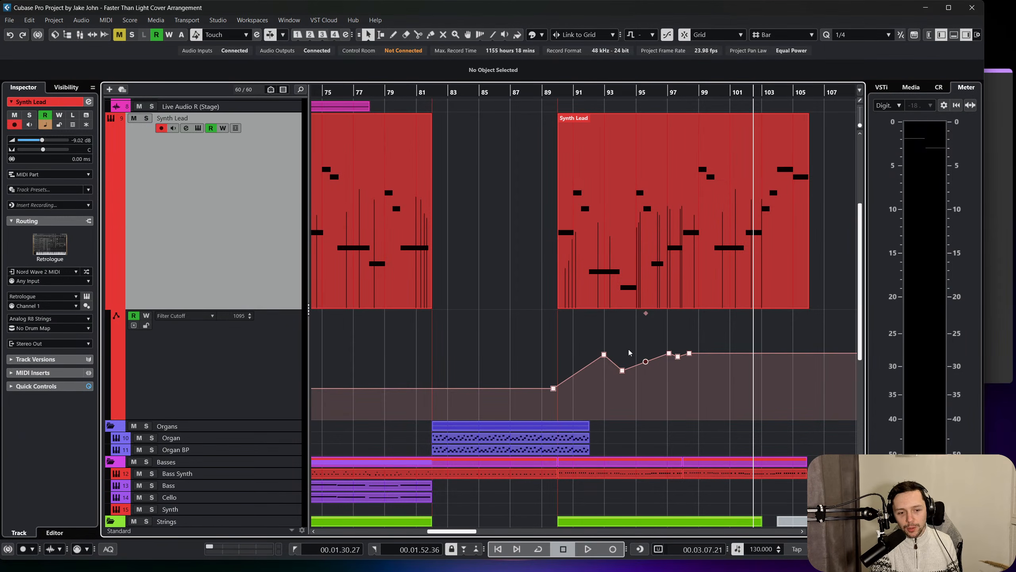
{"action": "left_click", "coordinate": [558, 285]}
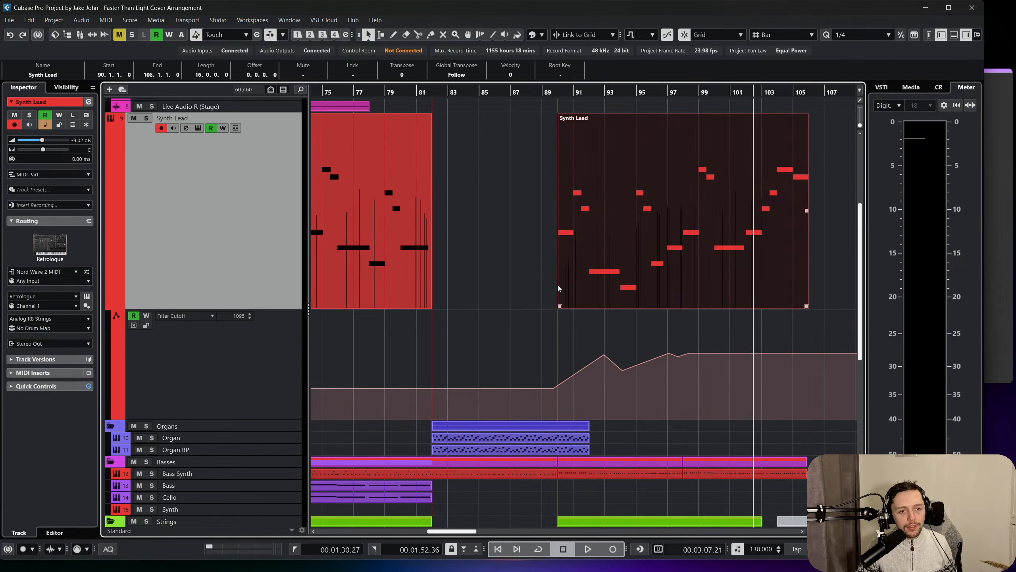
{"action": "left_click", "coordinate": [475, 232]}
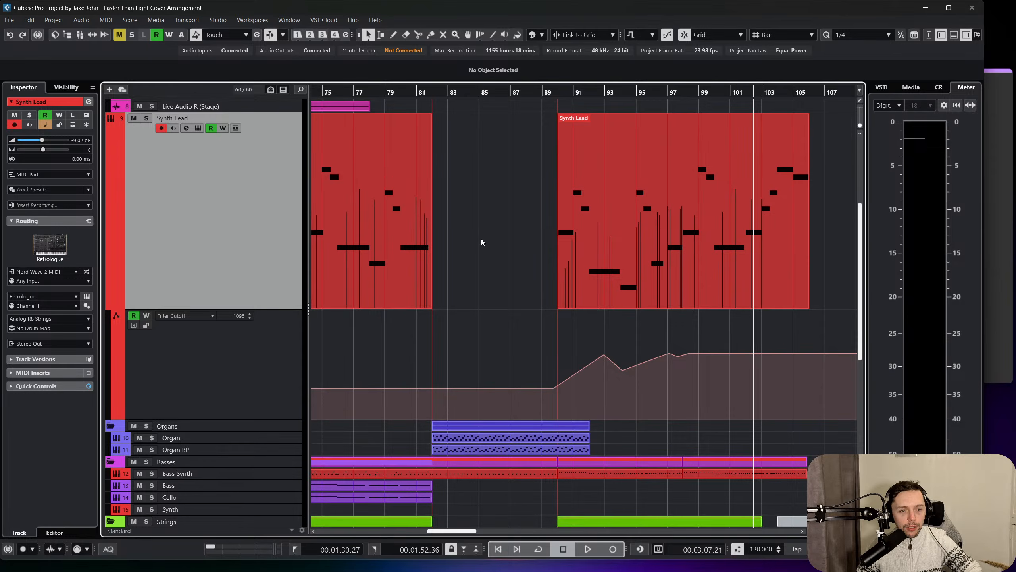
{"action": "scroll", "coordinate": [483, 242], "scroll_direction": "left", "scroll_amount": 6}
{"action": "scroll", "coordinate": [488, 247], "scroll_direction": "right", "scroll_amount": 1}
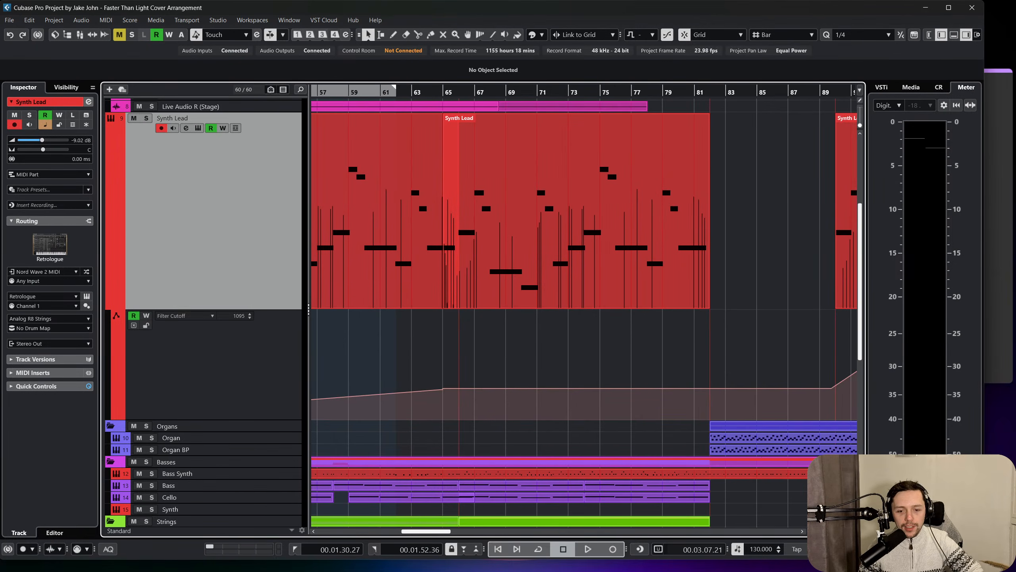
Examine the Synth Lead notes and Filter Cutoff automation up close around the overlapping parts at bars 65 and 66 and the following bars.
{"action": "scroll", "coordinate": [585, 248], "scroll_direction": "up", "scroll_amount": 6}
{"action": "scroll", "coordinate": [585, 248], "scroll_direction": "down", "scroll_amount": 4}
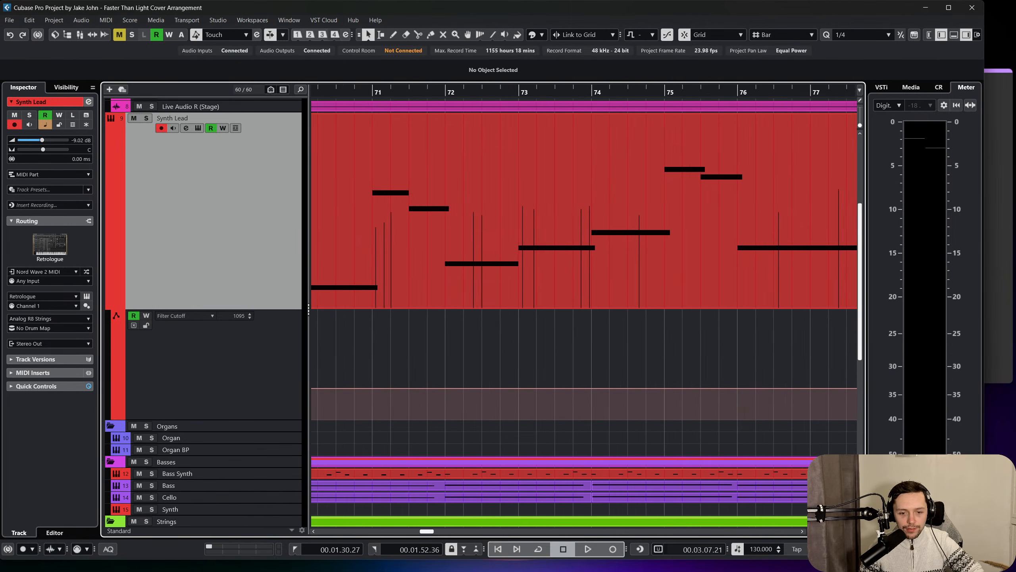
{"action": "scroll", "coordinate": [594, 248], "scroll_direction": "down", "scroll_amount": 2}
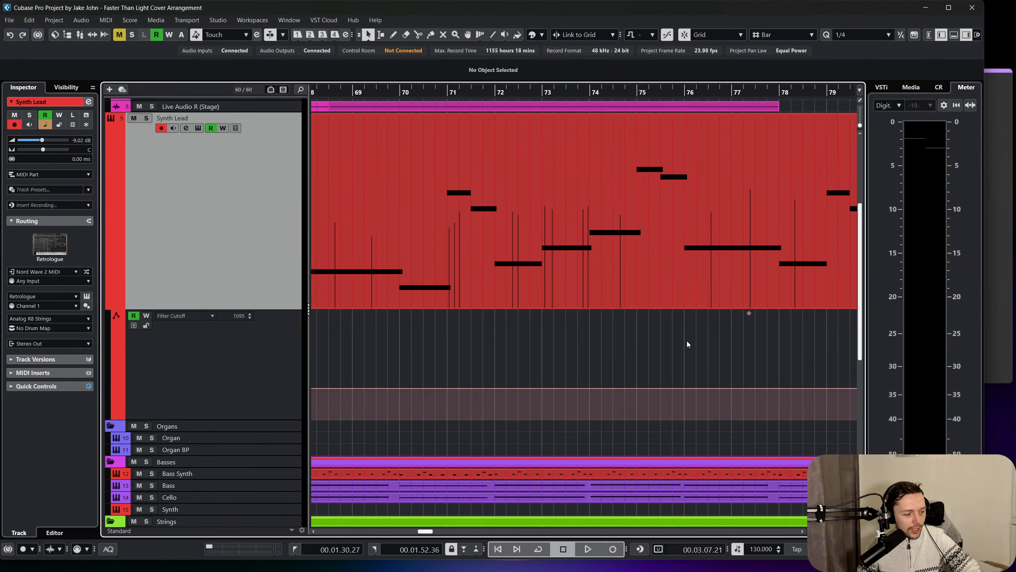
{"action": "scroll", "coordinate": [640, 316], "scroll_direction": "up", "scroll_amount": 4}
{"action": "scroll", "coordinate": [606, 293], "scroll_direction": "right", "scroll_amount": 1}
{"action": "scroll", "coordinate": [607, 291], "scroll_direction": "left", "scroll_amount": 4}
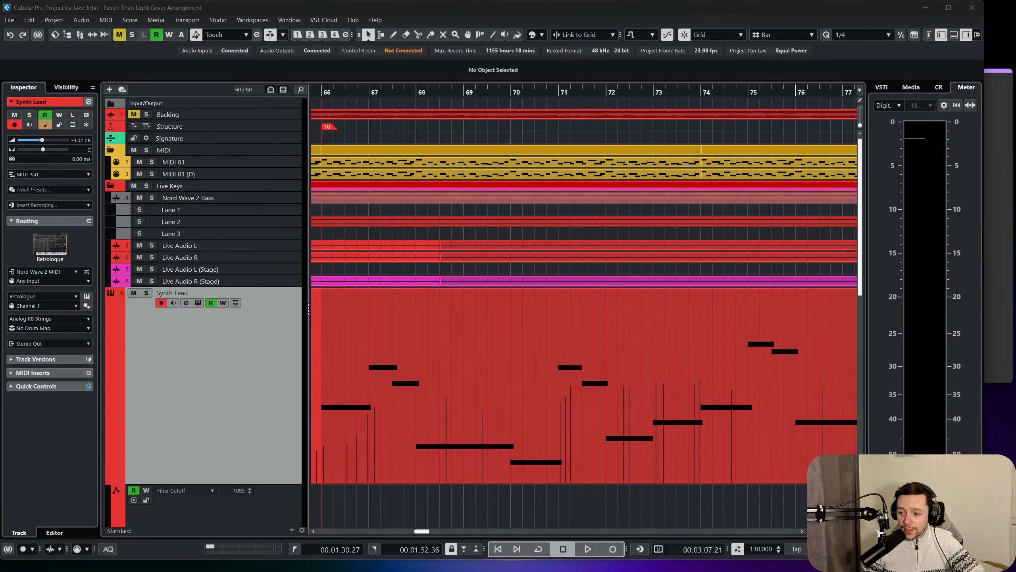
{"action": "scroll", "coordinate": [600, 338], "scroll_direction": "down", "scroll_amount": 4}
{"action": "scroll", "coordinate": [600, 341], "scroll_direction": "left", "scroll_amount": 2}
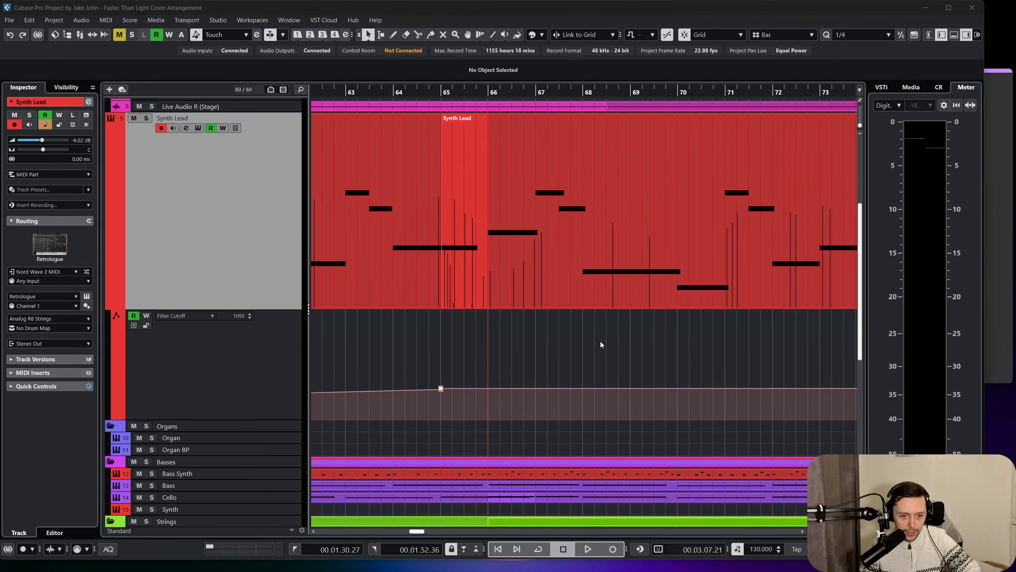
{"action": "scroll", "coordinate": [601, 340], "scroll_direction": "up", "scroll_amount": 4}
{"action": "scroll", "coordinate": [603, 344], "scroll_direction": "left", "scroll_amount": 6}
{"action": "scroll", "coordinate": [592, 359], "scroll_direction": "right", "scroll_amount": 2}
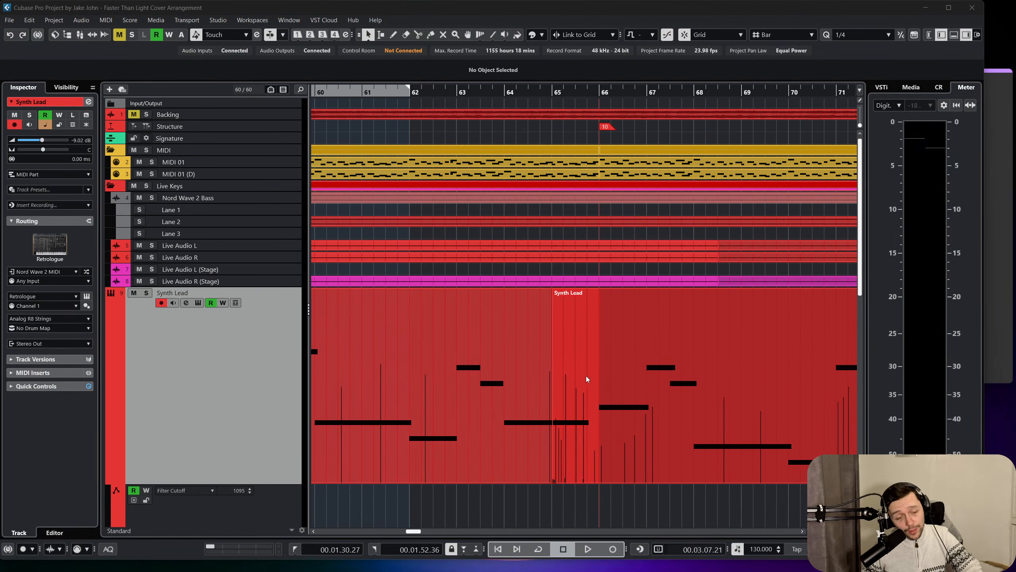
{"action": "scroll", "coordinate": [586, 376], "scroll_direction": "down", "scroll_amount": 4}
{"action": "scroll", "coordinate": [588, 375], "scroll_direction": "up", "scroll_amount": 2}
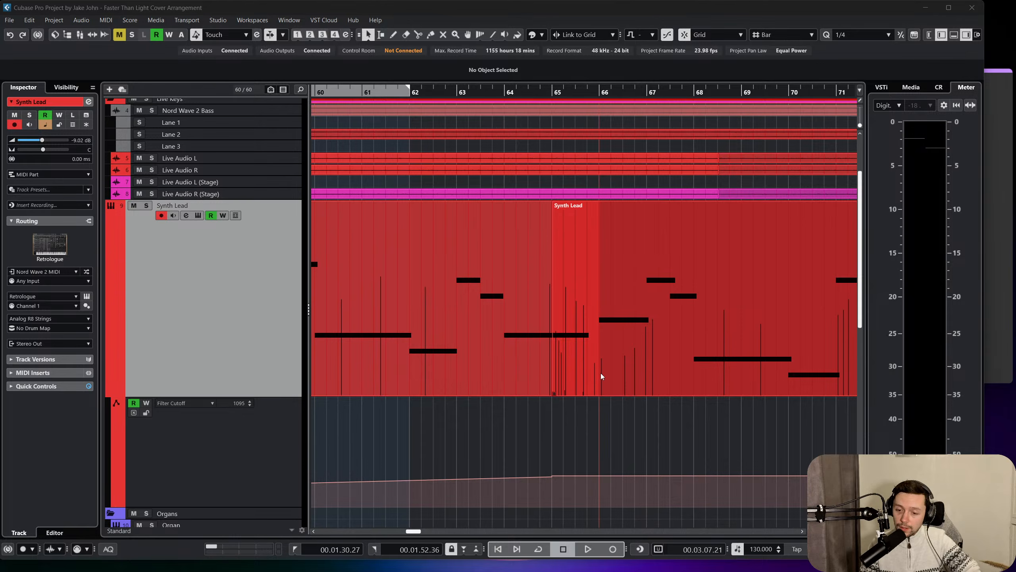
{"action": "scroll", "coordinate": [600, 377], "scroll_direction": "right", "scroll_amount": 5}
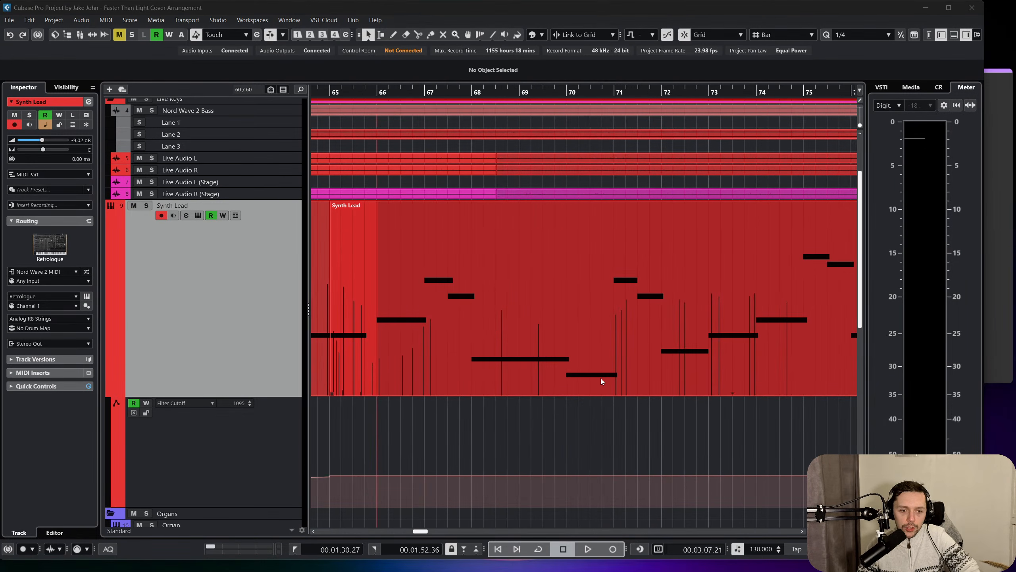